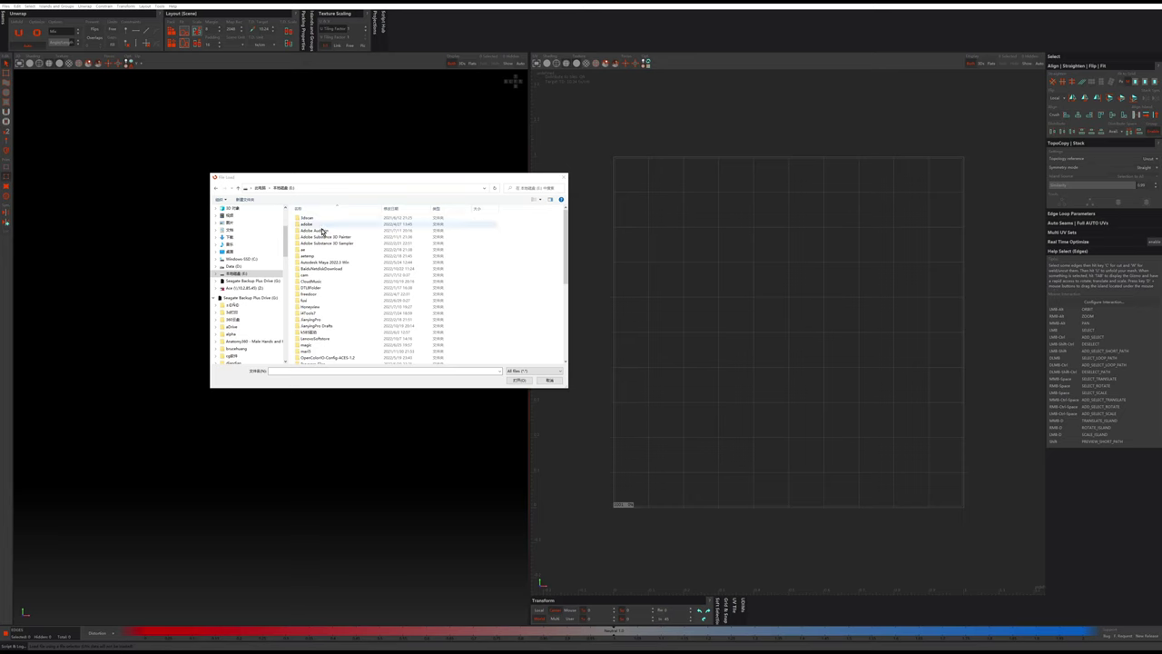
Open the project's dog folder and load the Dog OBJ into RizomUV
scroll(336, 281, "down", 3)
scroll(327, 284, "up", 3)
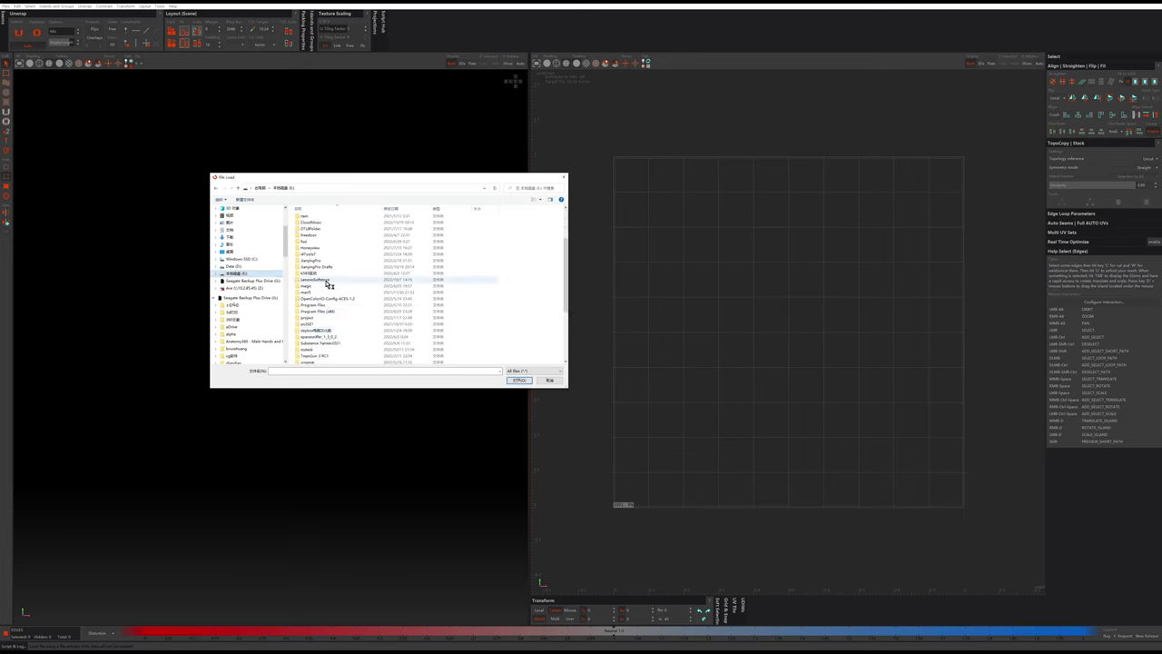
scroll(319, 274, "down", 2)
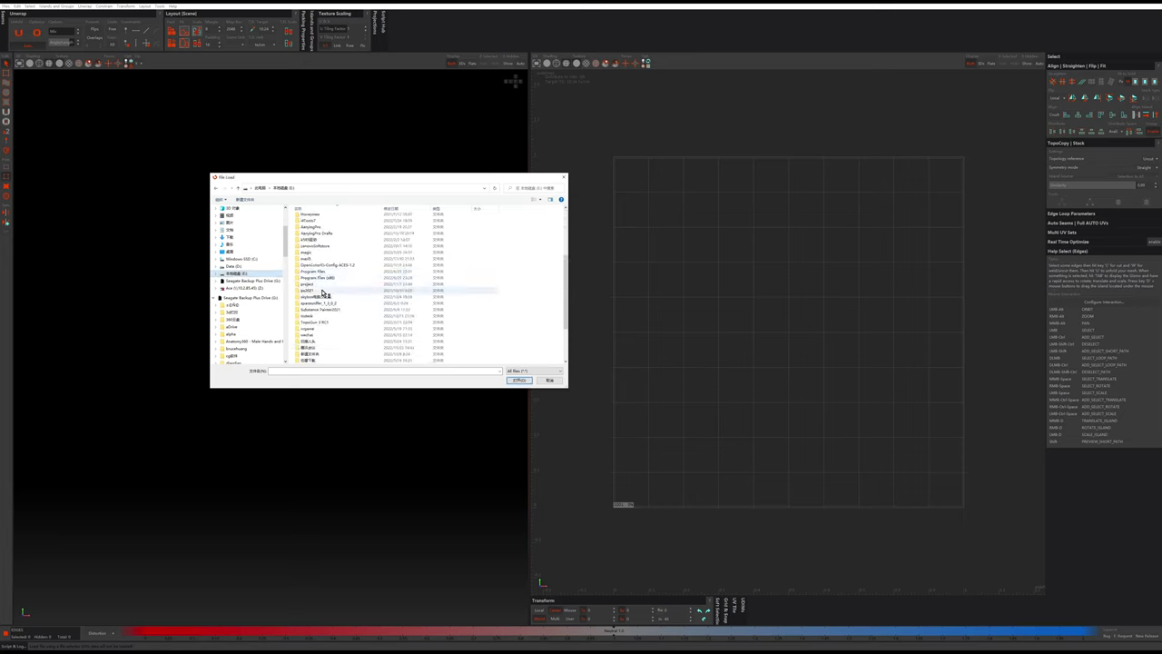
double_click(320, 287)
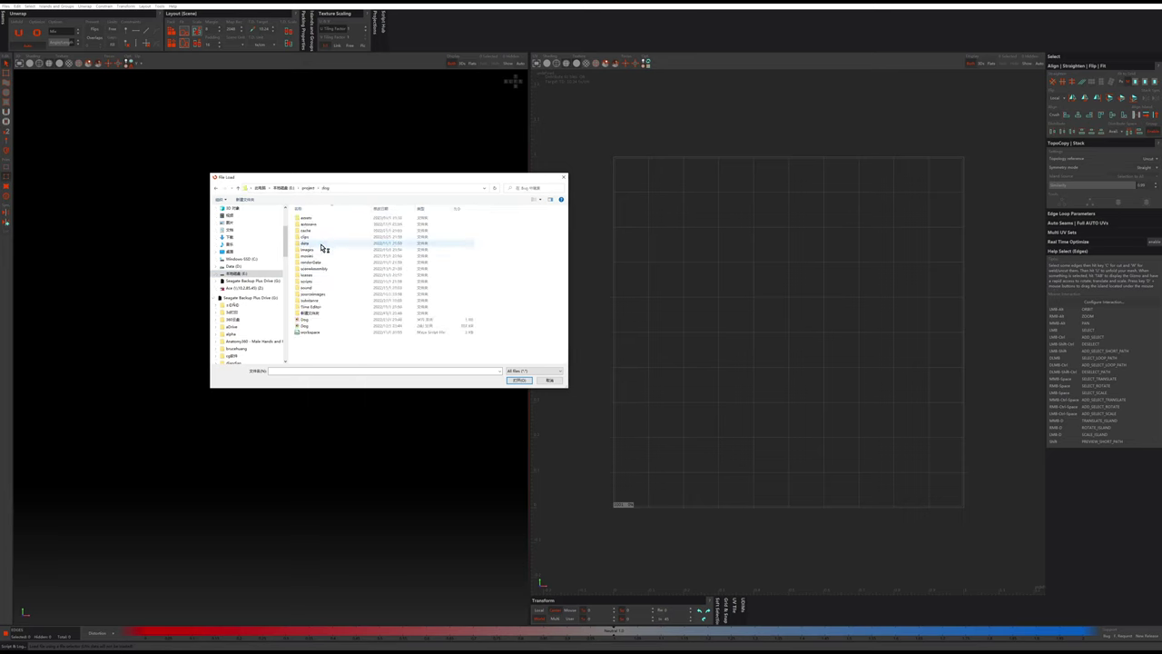
double_click(323, 327)
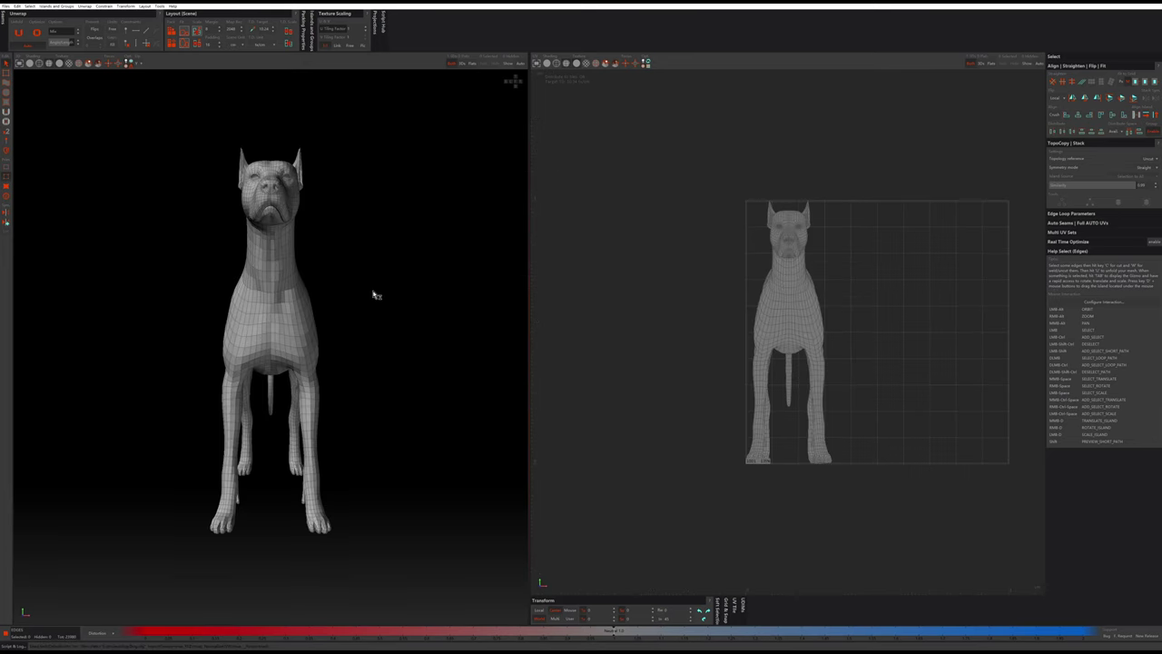
Turn on mirrored symmetry and loop-select the edges around the dog's neck
left_click(6, 217)
mouse_move(227, 317)
left_mouse_down("alt")
mouse_move(321, 302)
mouse_move(315, 275)
mouse_move(278, 236)
mouse_move(236, 266)
mouse_move(312, 317)
mouse_move(281, 289)
mouse_move(293, 285)
mouse_move(247, 332)
mouse_move(241, 286)
left_mouse_up("alt")
double_click(271, 293)
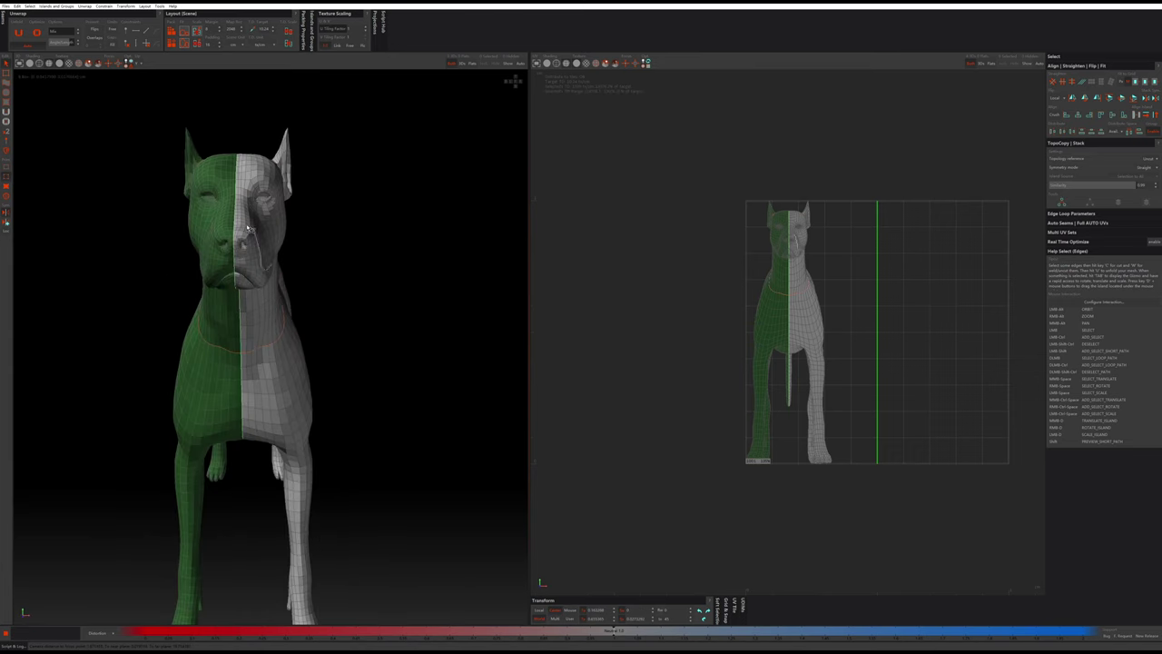
mouse_move(248, 228)
left_mouse_down("alt")
mouse_move(284, 342)
mouse_move(244, 352)
mouse_move(317, 348)
mouse_move(353, 326)
mouse_move(264, 323)
mouse_move(410, 350)
mouse_move(318, 348)
mouse_move(402, 373)
mouse_move(418, 345)
mouse_move(218, 323)
mouse_move(238, 335)
left_mouse_up("alt")
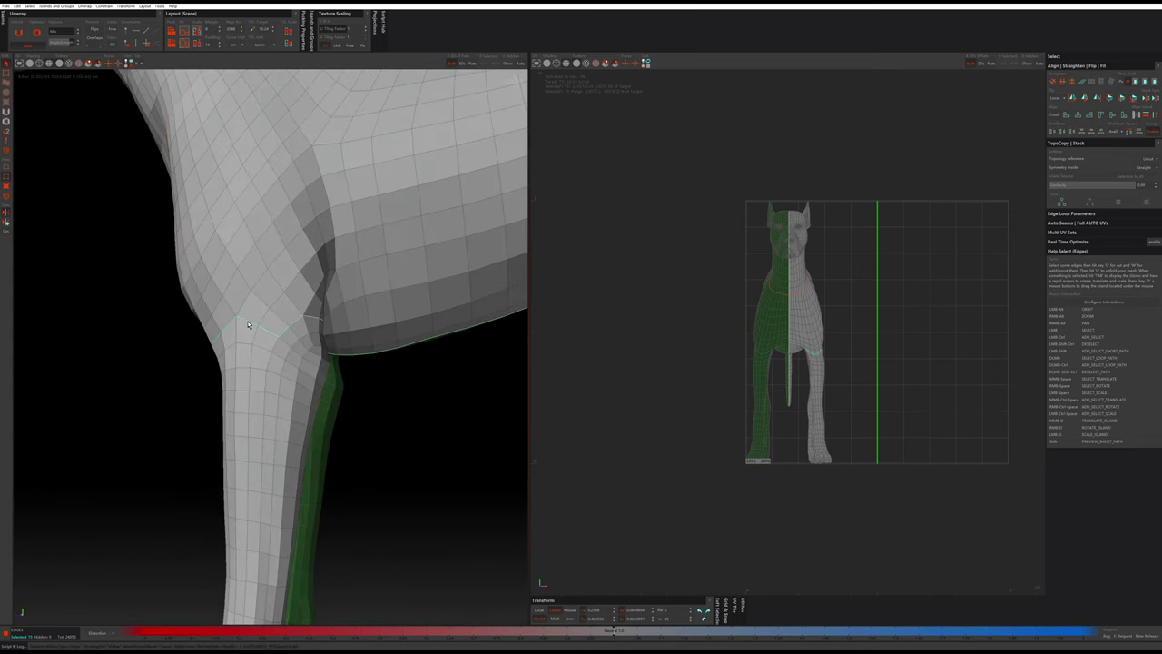
Select the seam edge at the top of the dog's foreleg
scroll(248, 324, "down", 5)
scroll(286, 322, "up", 3)
scroll(285, 322, "up", 3)
mouse_move(285, 321)
left_mouse_down("alt")
mouse_move(272, 335)
mouse_move(373, 412)
mouse_move(371, 397)
mouse_move(352, 401)
mouse_move(339, 381)
mouse_move(335, 345)
left_mouse_up("alt")
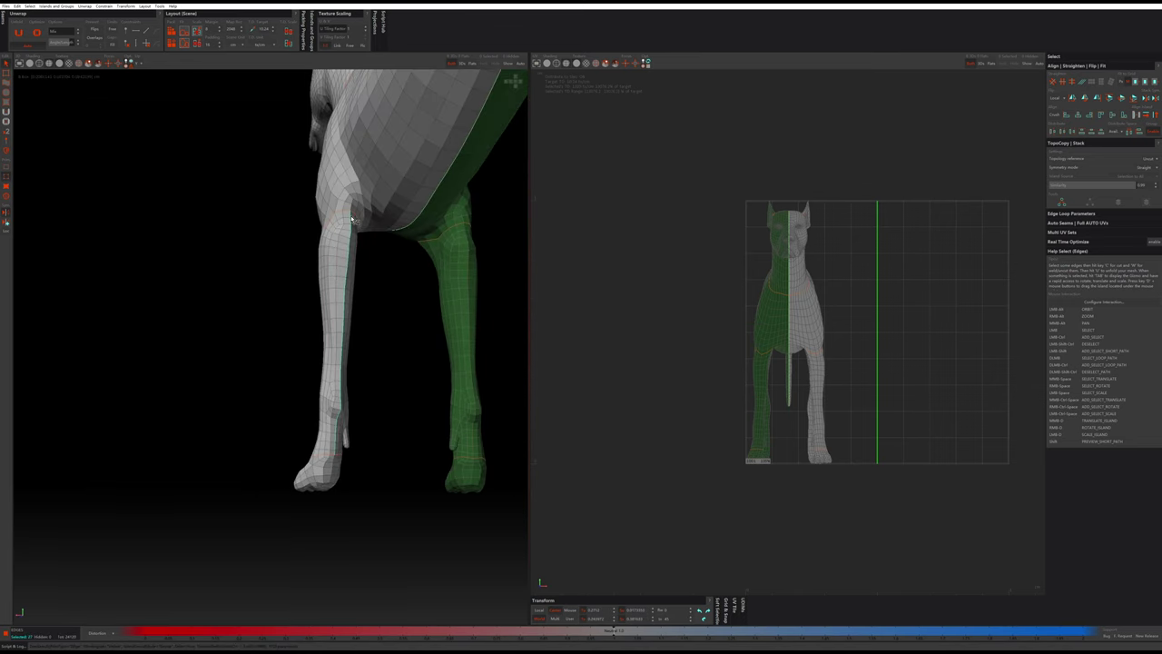
mouse_move(352, 220)
left_mouse_down("alt")
mouse_move(267, 290)
mouse_move(370, 314)
mouse_move(300, 317)
mouse_move(340, 313)
mouse_move(394, 347)
mouse_move(277, 344)
mouse_move(333, 392)
mouse_move(322, 397)
mouse_move(333, 415)
mouse_move(230, 399)
mouse_move(402, 415)
mouse_move(303, 366)
mouse_move(317, 411)
mouse_move(347, 360)
mouse_move(324, 321)
mouse_move(362, 317)
mouse_move(268, 349)
left_mouse_up("alt")
scroll(300, 317, "up", 2)
scroll(344, 308, "up", 1)
scroll(359, 340, "up", 2)
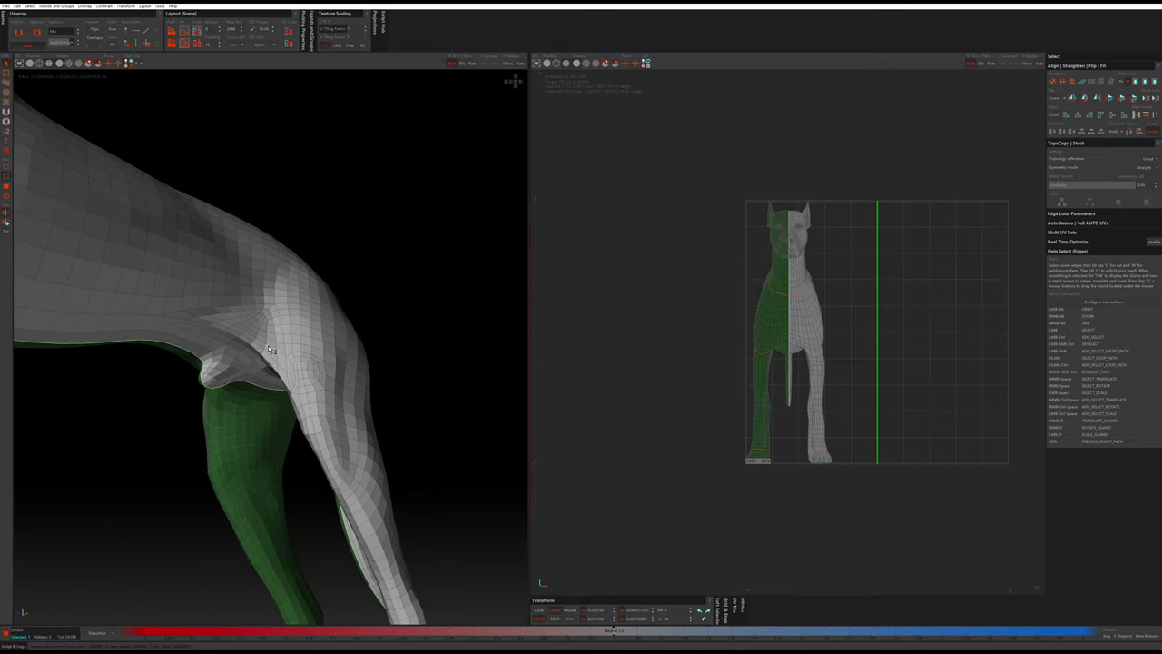
left_click(268, 349)
Orbit around the hind leg to check the seam loop from rear and front
mouse_move(379, 388)
left_mouse_down("alt")
mouse_move(301, 317)
mouse_move(304, 352)
mouse_move(279, 332)
mouse_move(318, 366)
mouse_move(332, 307)
mouse_move(323, 292)
mouse_move(360, 304)
mouse_move(417, 296)
mouse_move(379, 301)
mouse_move(389, 302)
left_mouse_up("alt")
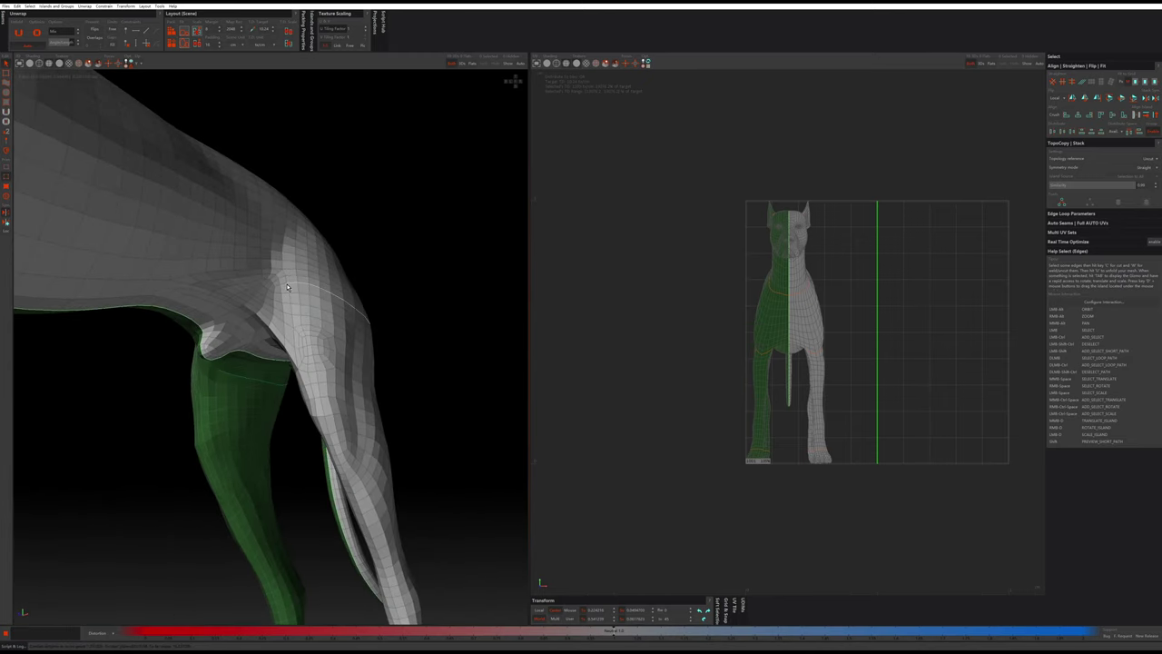
left_click_drag(286, 287, 271, 298, "alt")
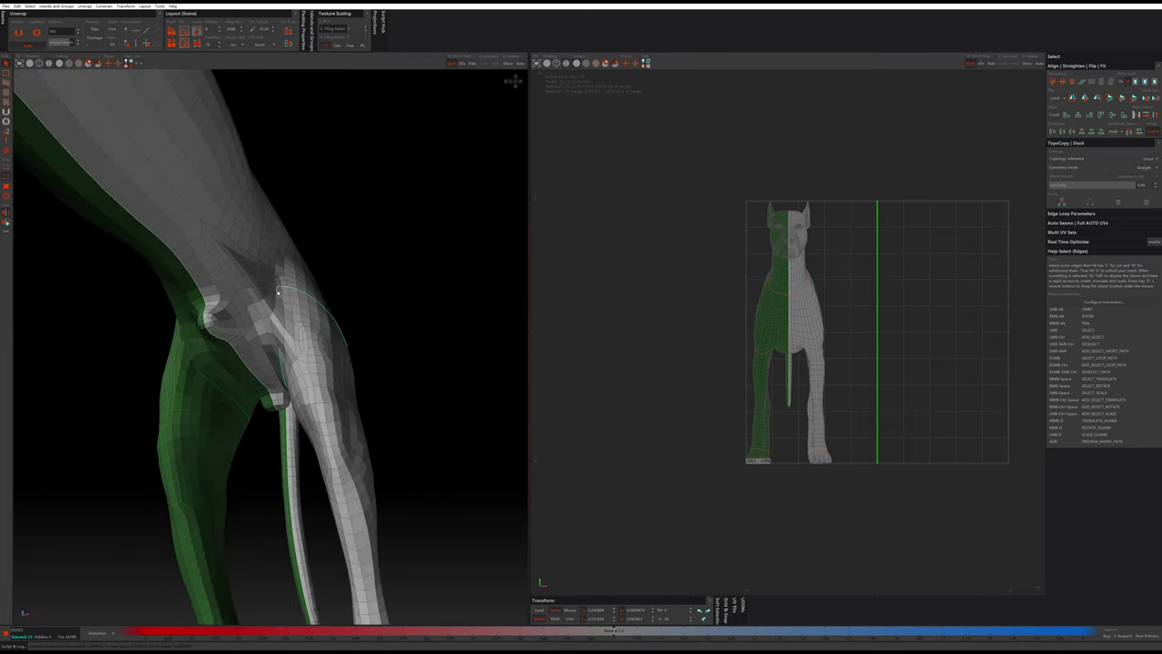
left_click_drag(274, 298, 297, 293, "alt")
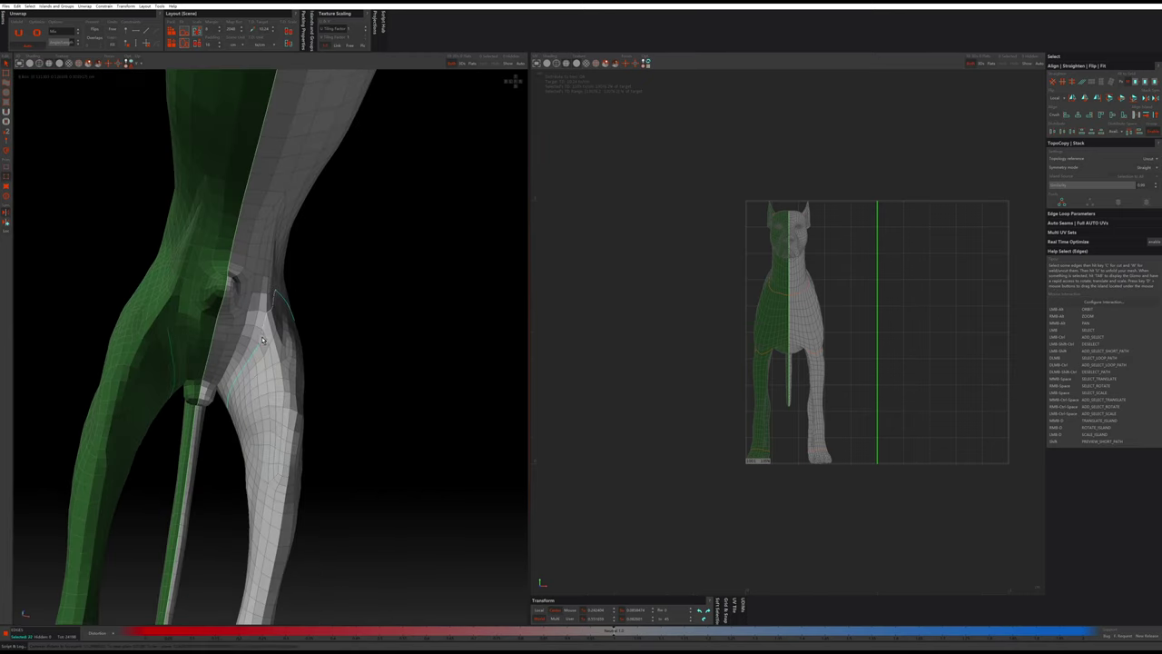
scroll(263, 339, "down", 5)
mouse_move(263, 340)
left_mouse_down("alt")
mouse_move(332, 404)
mouse_move(409, 417)
mouse_move(328, 254)
left_mouse_up("alt")
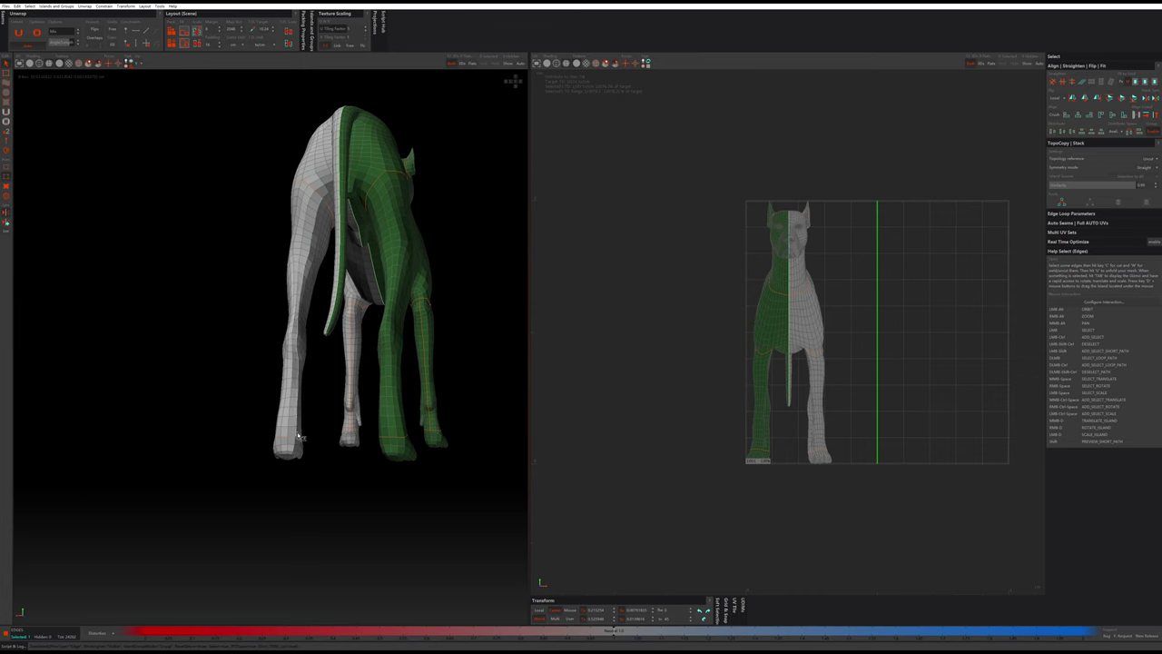
Orbit and zoom around the hindquarter, tail and chest to review the leg seams
mouse_move(264, 363)
left_mouse_down("alt")
mouse_move(306, 337)
mouse_move(337, 415)
left_mouse_up("alt")
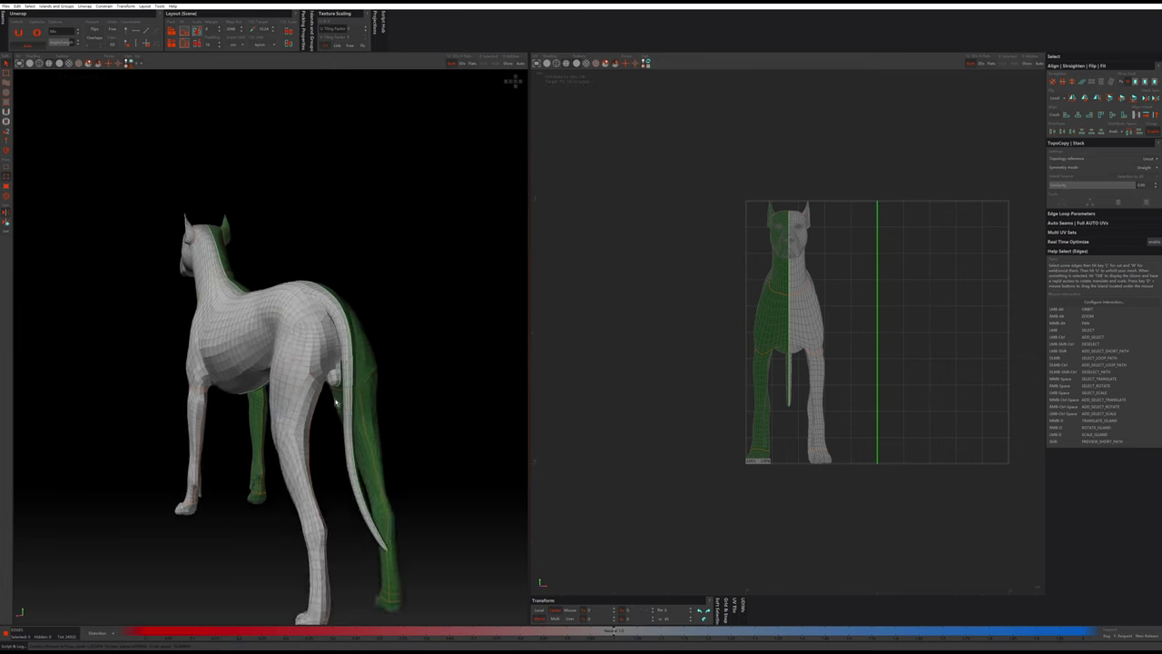
scroll(337, 414, "up", 3)
scroll(337, 415, "up", 2)
scroll(345, 418, "up", 2)
scroll(350, 418, "up", 2)
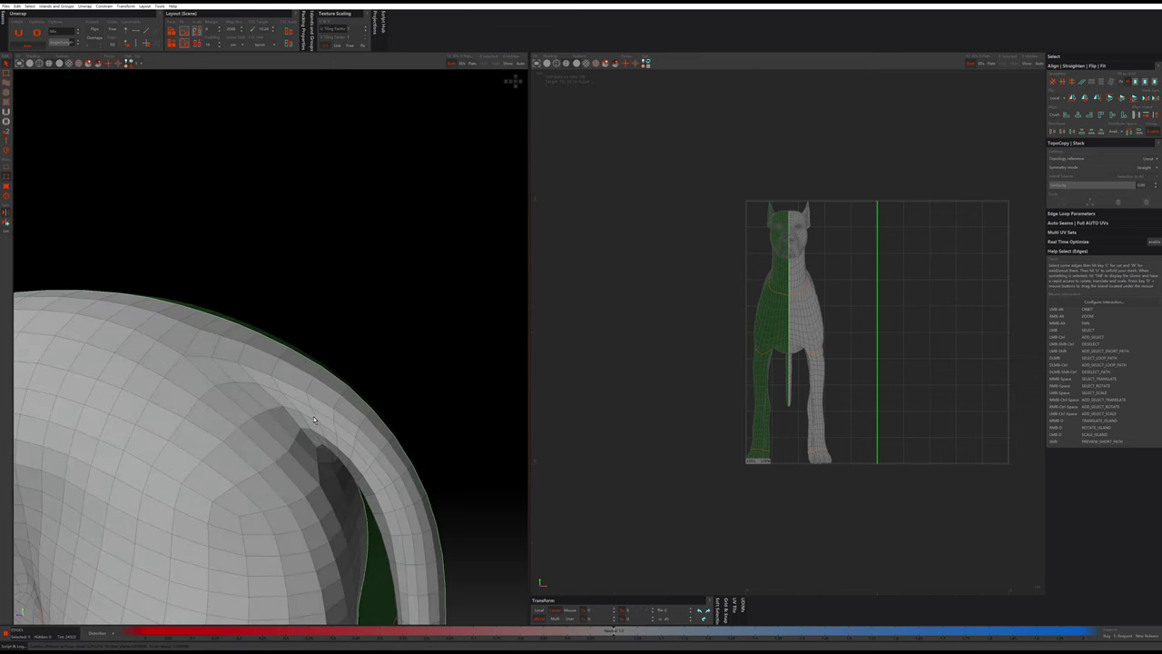
left_click_drag(323, 411, 272, 416, "alt")
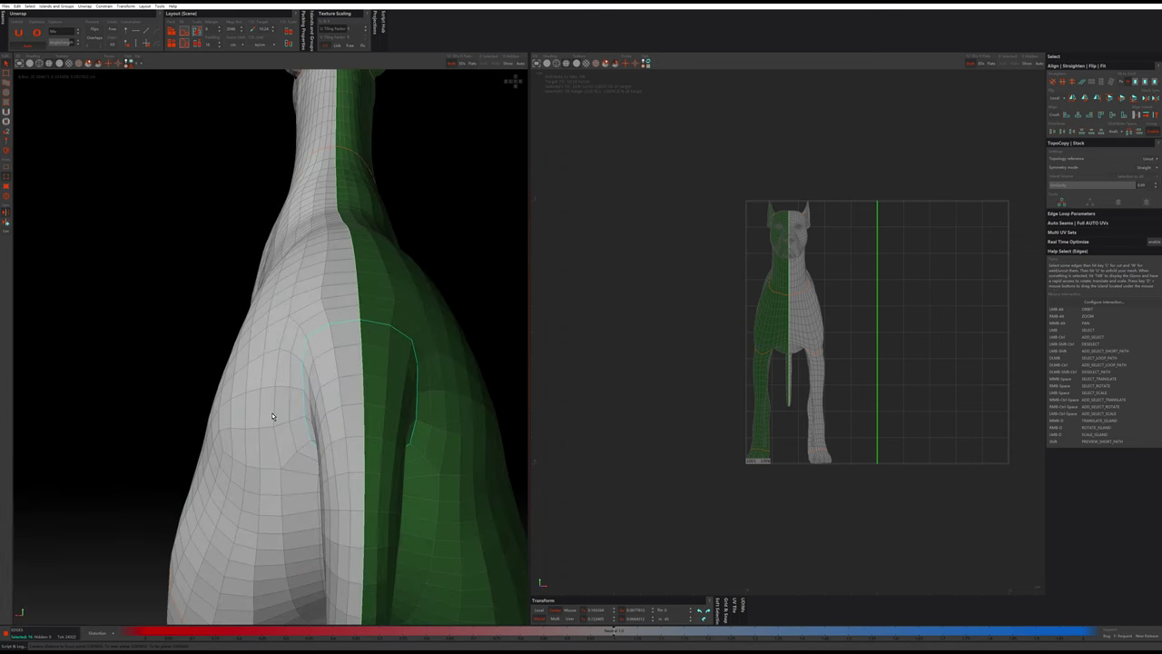
mouse_move(341, 436)
left_mouse_down("alt")
mouse_move(313, 373)
mouse_move(338, 378)
mouse_move(337, 330)
mouse_move(281, 330)
mouse_move(236, 355)
mouse_move(259, 287)
mouse_move(321, 376)
mouse_move(331, 349)
mouse_move(323, 360)
mouse_move(344, 395)
mouse_move(332, 382)
mouse_move(354, 387)
mouse_move(365, 369)
left_mouse_up("alt")
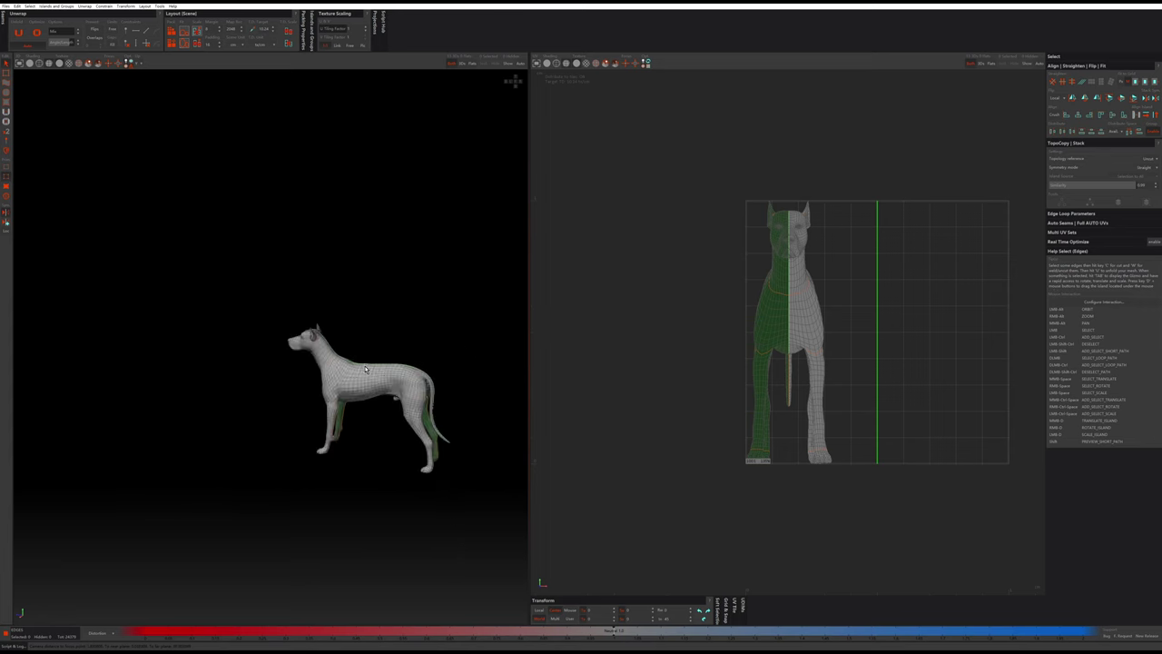
Select the whole dog in island mode, unfold it and pack the islands
middle_click_drag(365, 369, 271, 343, "alt")
key("F4")
left_click_drag(199, 281, 200, 280)
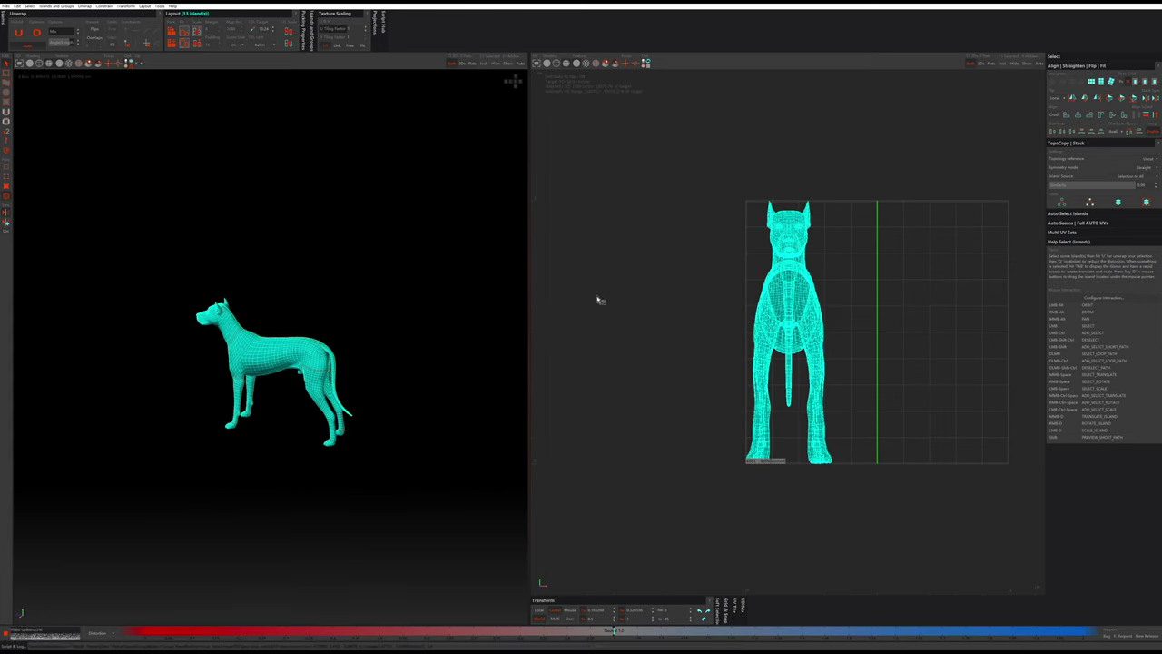
key("u")
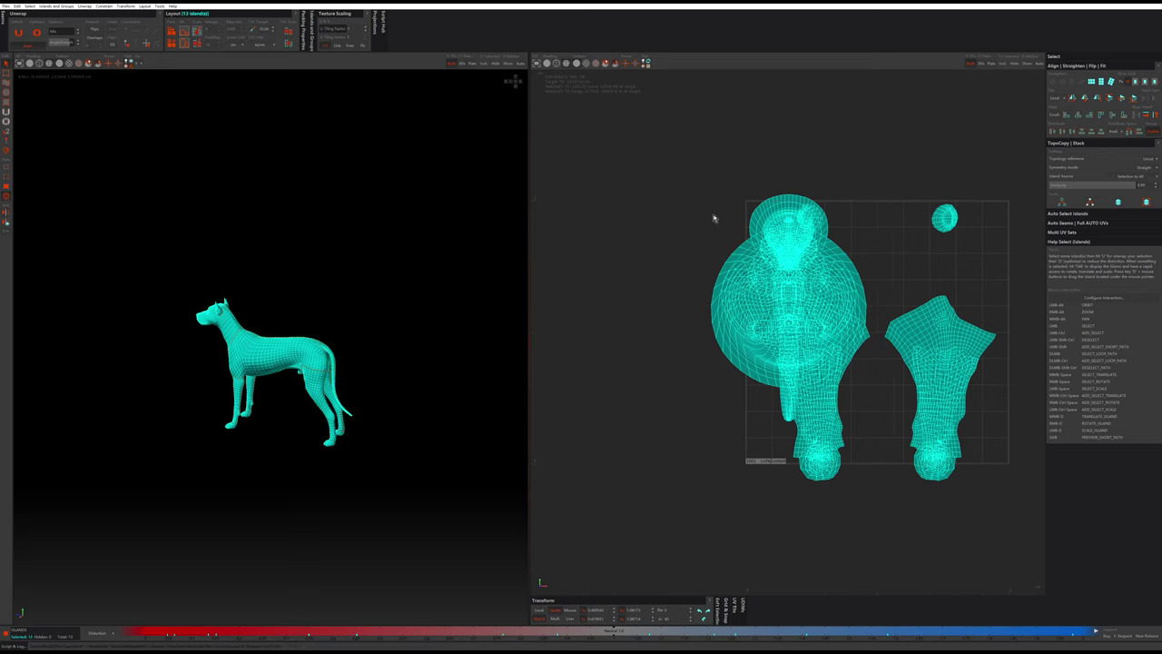
key("p")
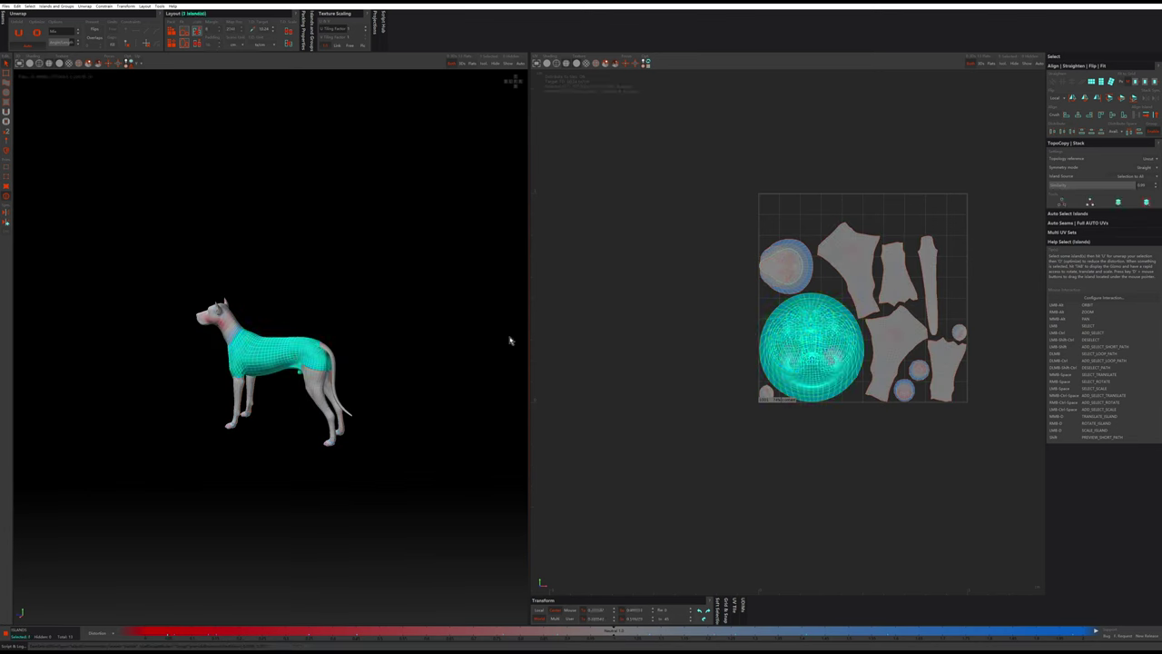
Unfold the large round body island flat
scroll(509, 341, "up", 5)
left_click_drag(444, 311, 294, 300, "alt")
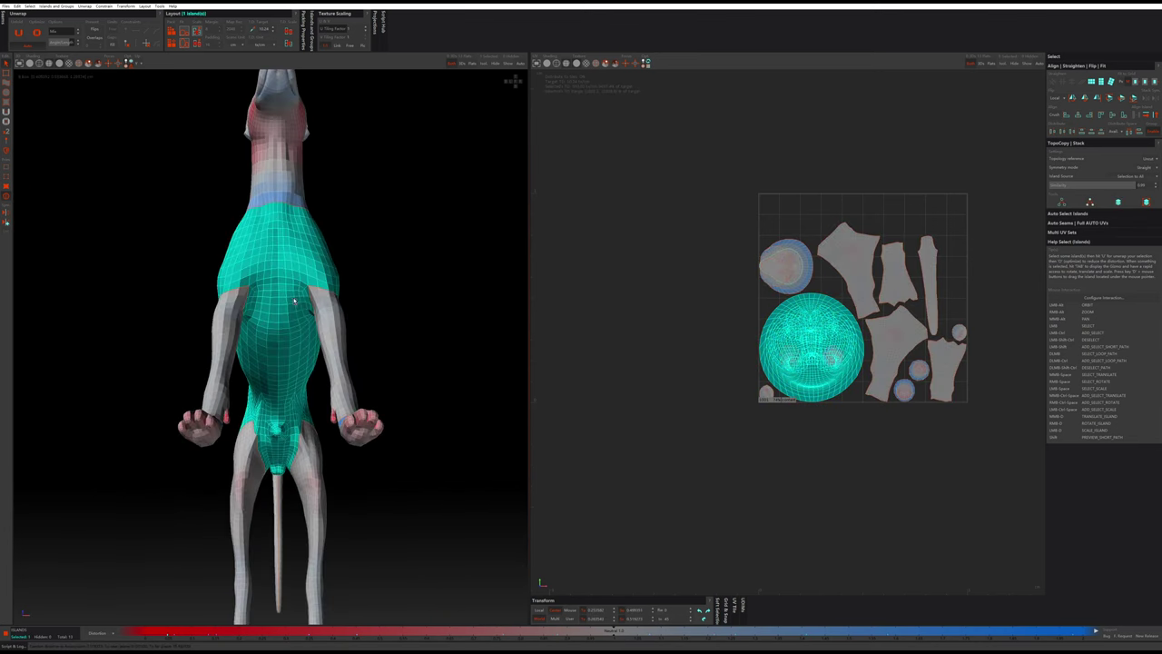
key("2")
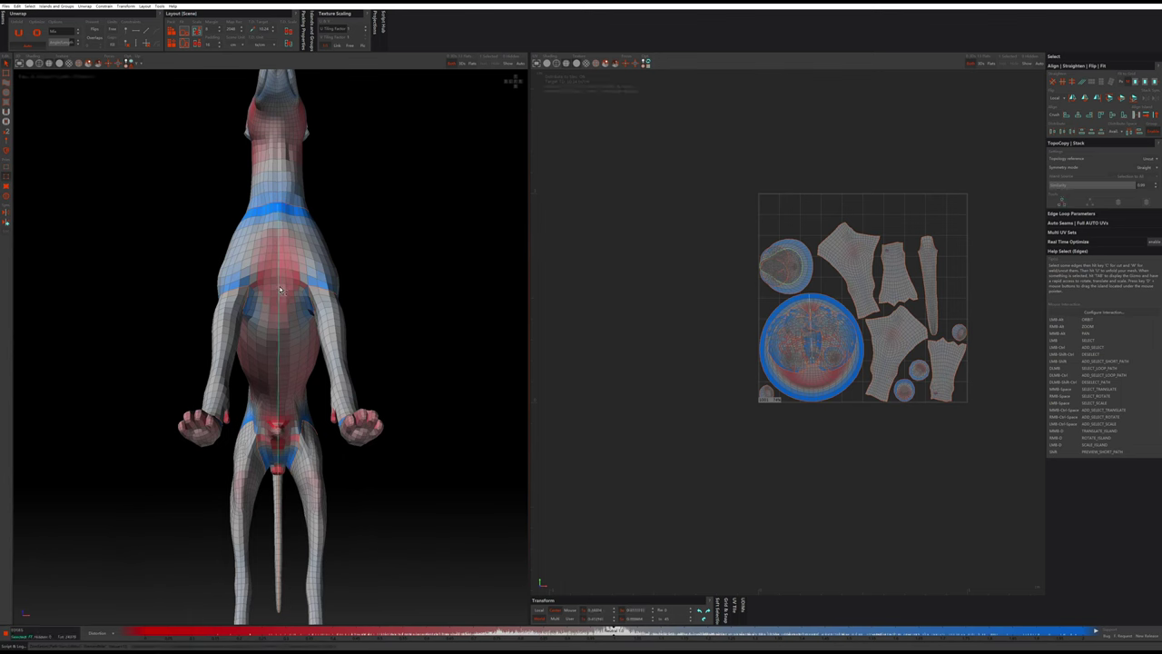
key("4")
left_click(797, 362)
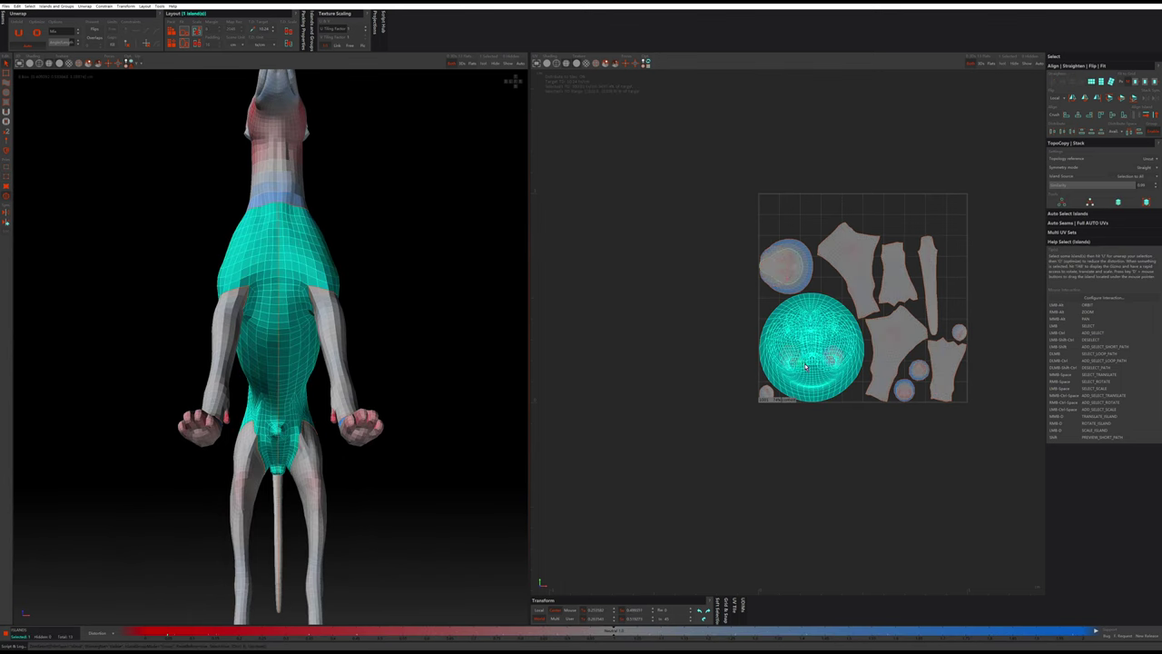
key("u")
Unfold the head and neck island flat
left_click(774, 270)
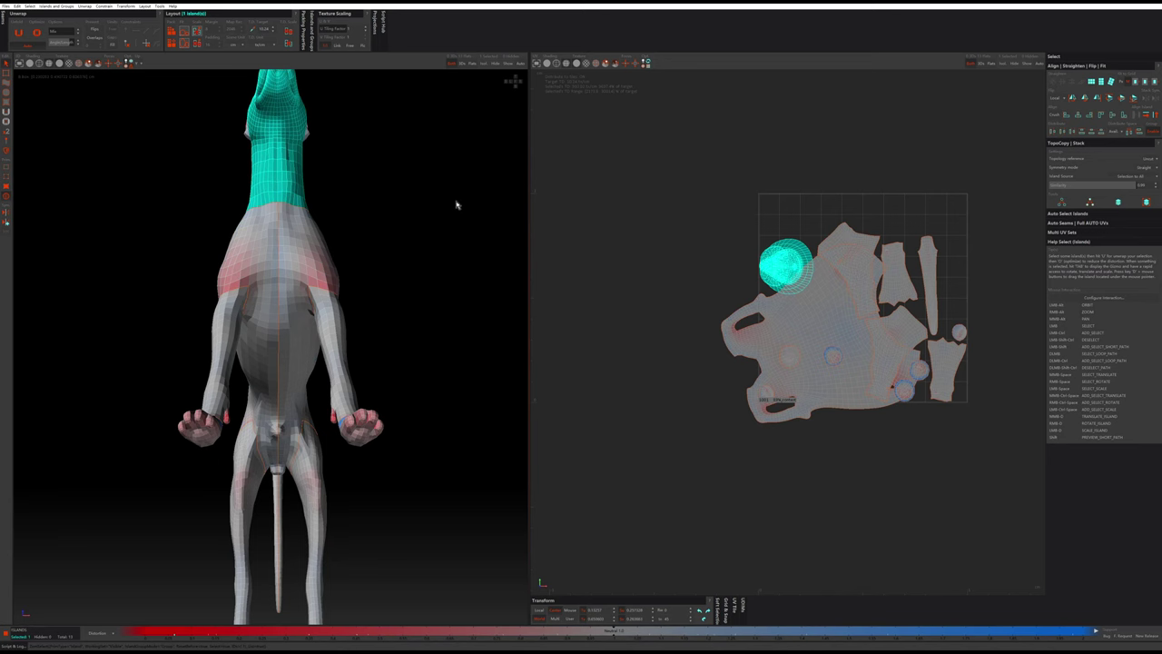
mouse_move(456, 206)
left_mouse_down("alt")
mouse_move(360, 335)
mouse_move(566, 316)
left_mouse_up("alt")
key("F2")
key("F4")
left_click(784, 268)
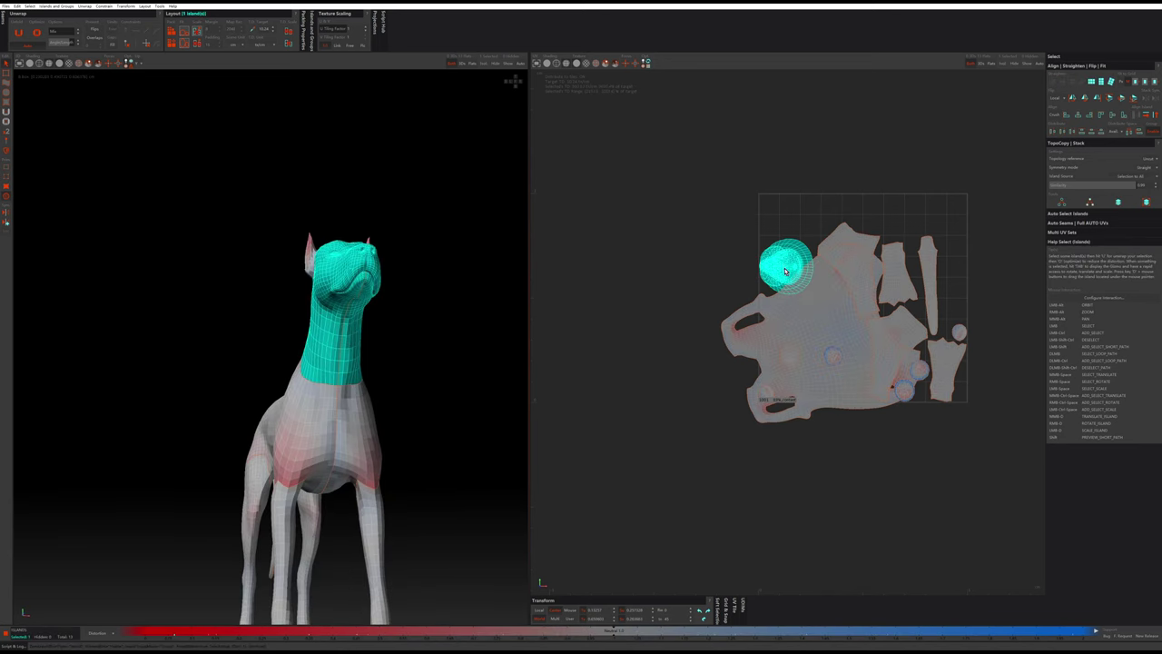
key("u")
Frame the layout and repack all UV islands into the tile
key("f")
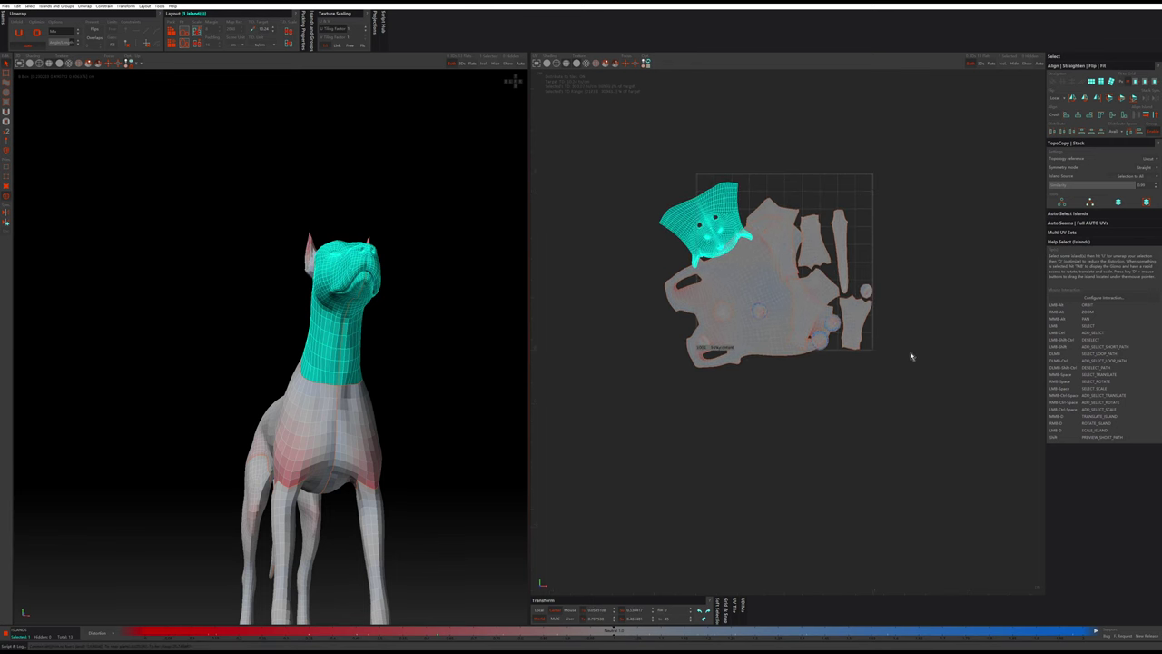
key("ctrl+a")
key("p")
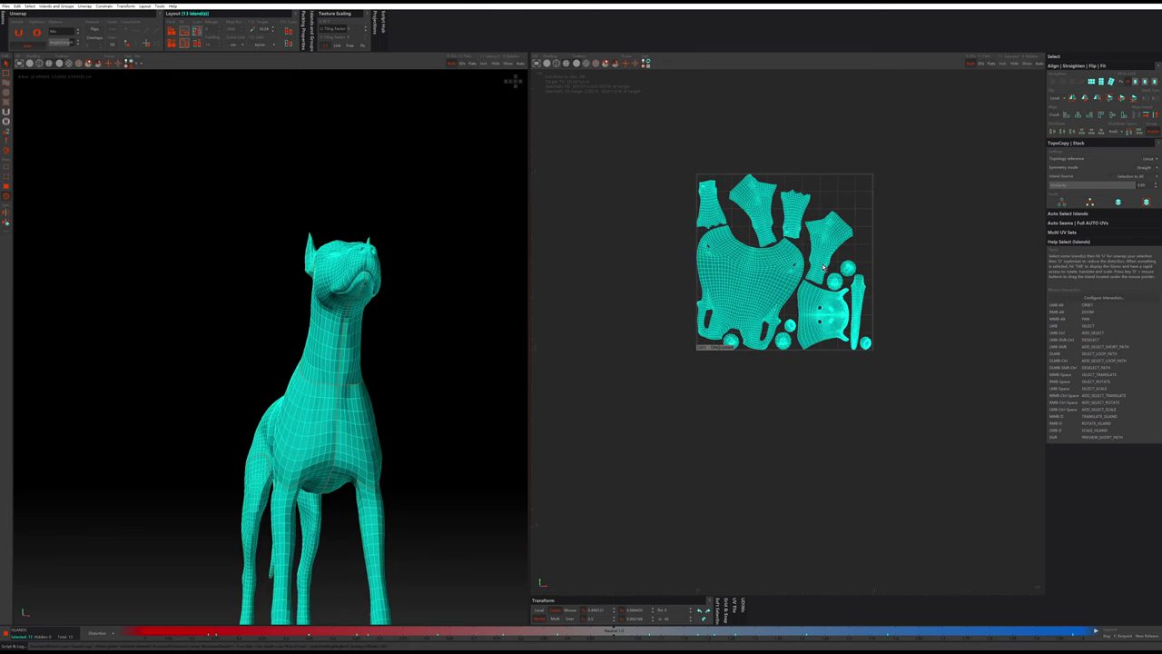
scroll(899, 280, "up", 5)
left_click(898, 280)
mouse_move(481, 383)
left_mouse_down("alt")
mouse_move(438, 351)
mouse_move(461, 421)
mouse_move(473, 408)
mouse_move(402, 414)
mouse_move(420, 407)
mouse_move(387, 300)
mouse_move(469, 327)
mouse_move(458, 289)
mouse_move(384, 278)
mouse_move(366, 219)
mouse_move(371, 233)
mouse_move(466, 236)
mouse_move(446, 233)
mouse_move(389, 271)
mouse_move(357, 263)
left_mouse_up("alt")
scroll(463, 423, "up", 4)
scroll(462, 428, "up", 2)
key("2")
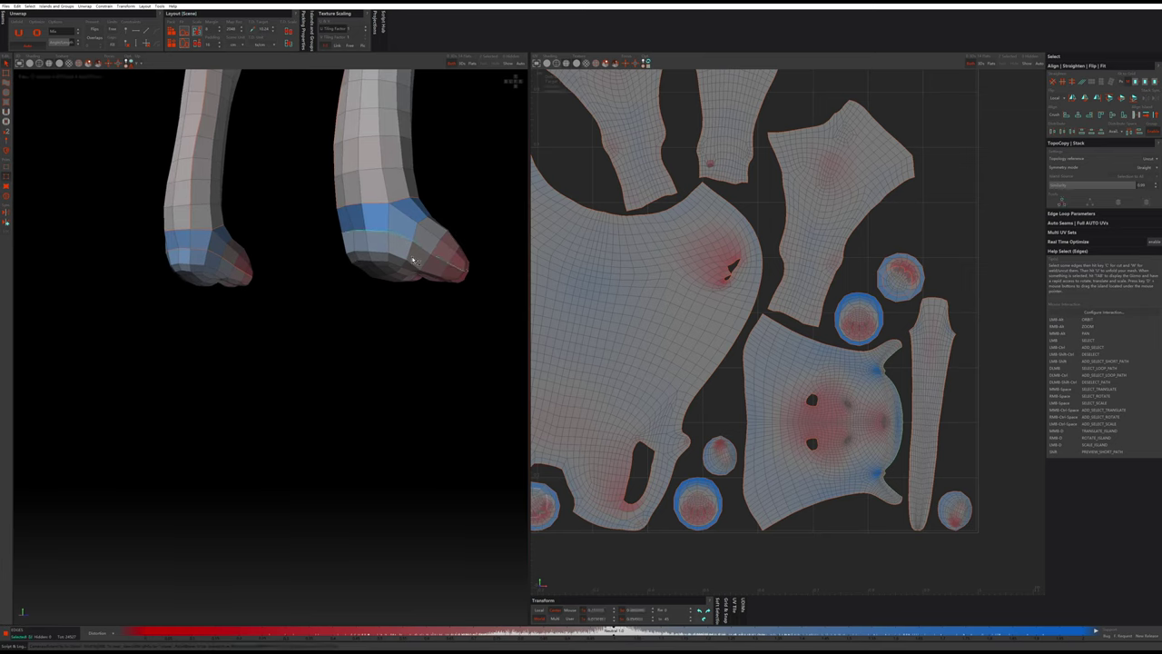
mouse_move(413, 261)
left_mouse_down("alt")
mouse_move(273, 251)
mouse_move(324, 272)
mouse_move(360, 267)
mouse_move(303, 312)
mouse_move(294, 277)
mouse_move(376, 268)
left_mouse_up("alt")
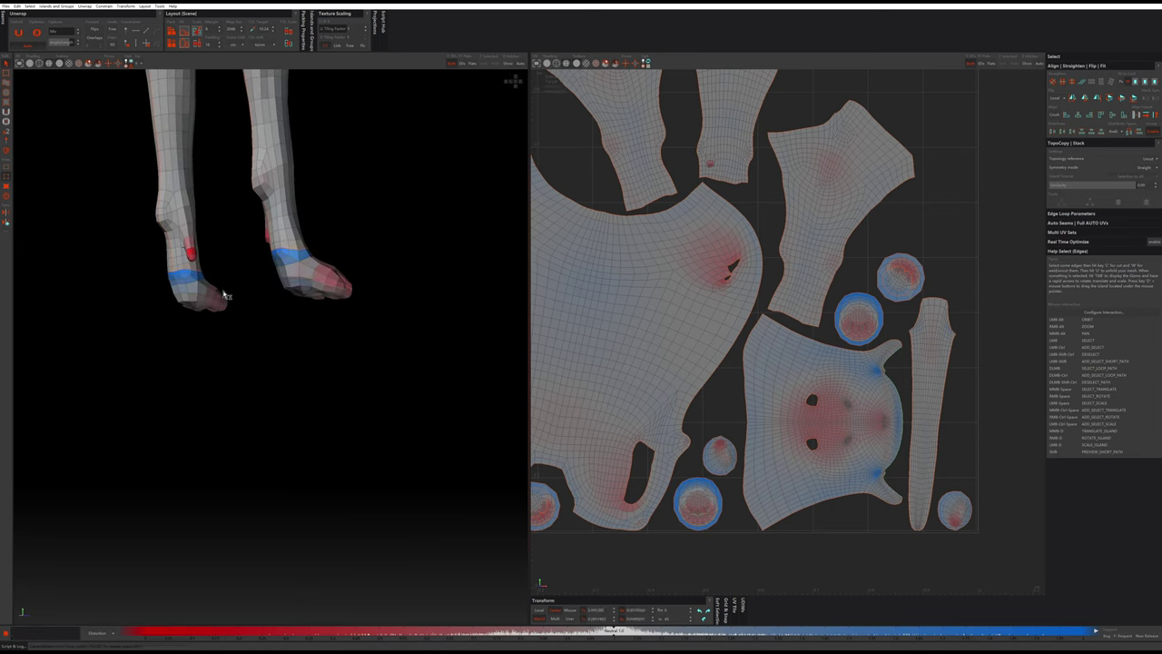
mouse_move(206, 297)
left_mouse_down("alt")
mouse_move(269, 290)
mouse_move(213, 293)
left_mouse_up("alt")
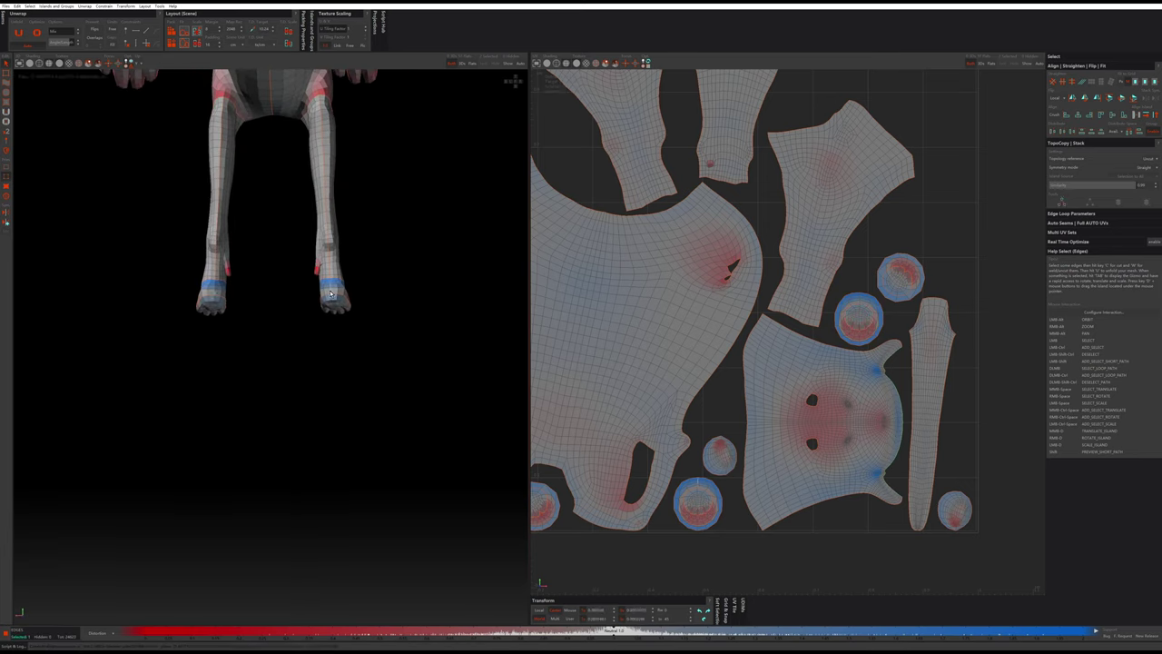
mouse_move(331, 293)
left_mouse_down("alt")
mouse_move(371, 311)
mouse_move(335, 281)
mouse_move(353, 293)
mouse_move(291, 283)
mouse_move(272, 337)
left_mouse_up("alt")
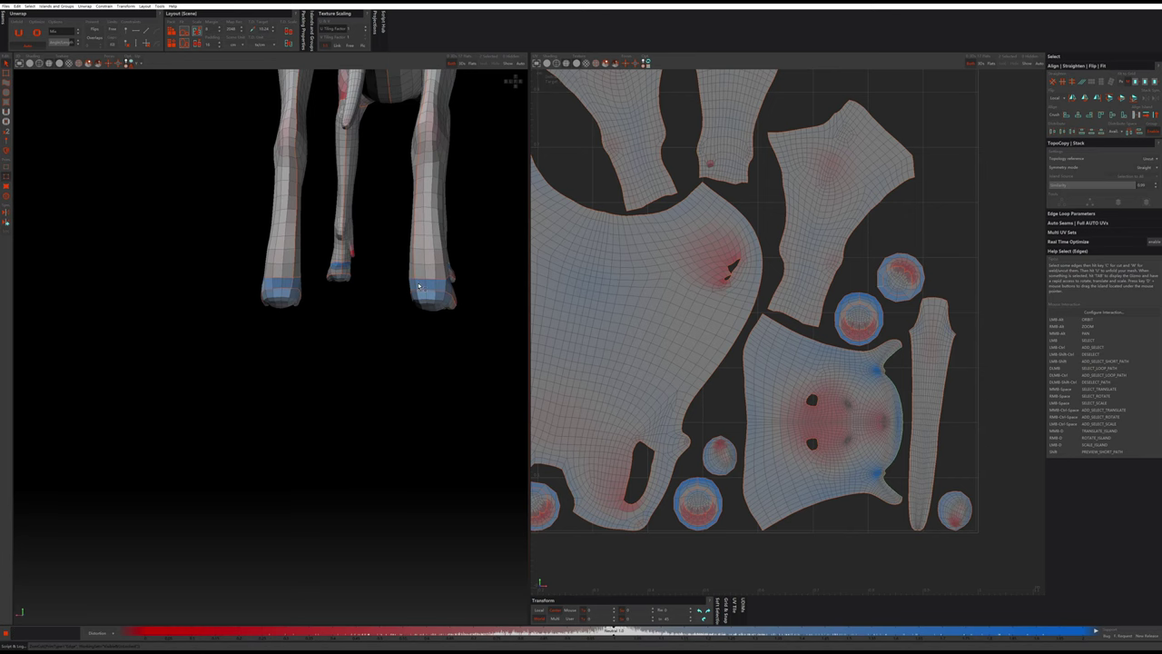
Frame the UV layout and repack all islands into the tile
key("f")
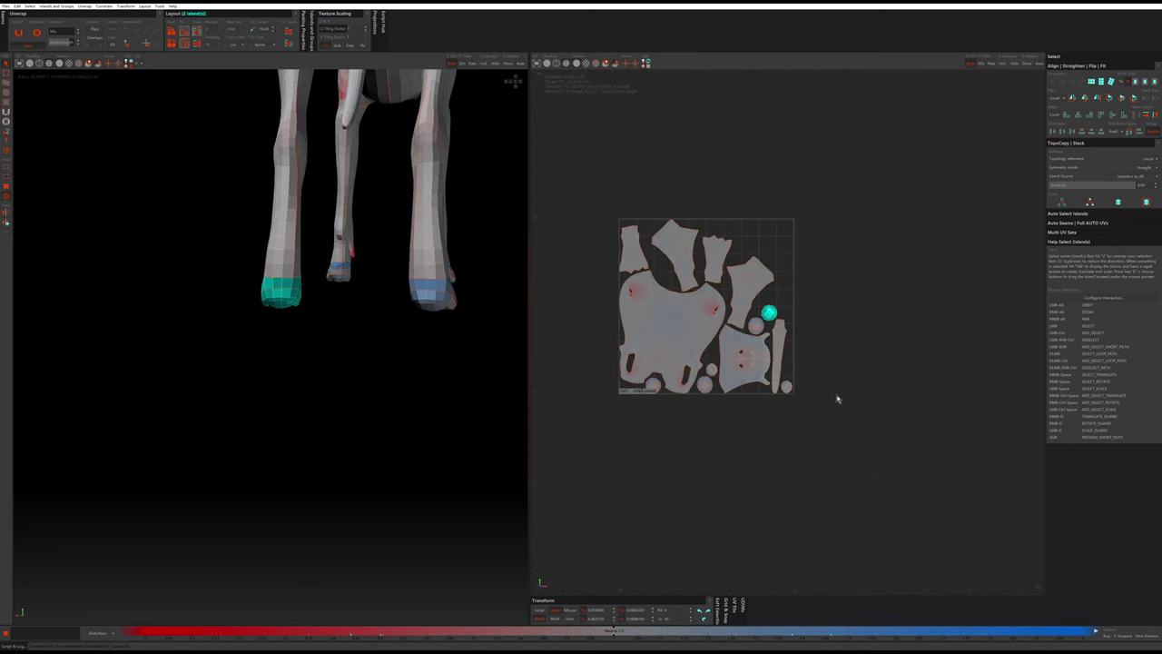
key("ctrl+a")
key("p")
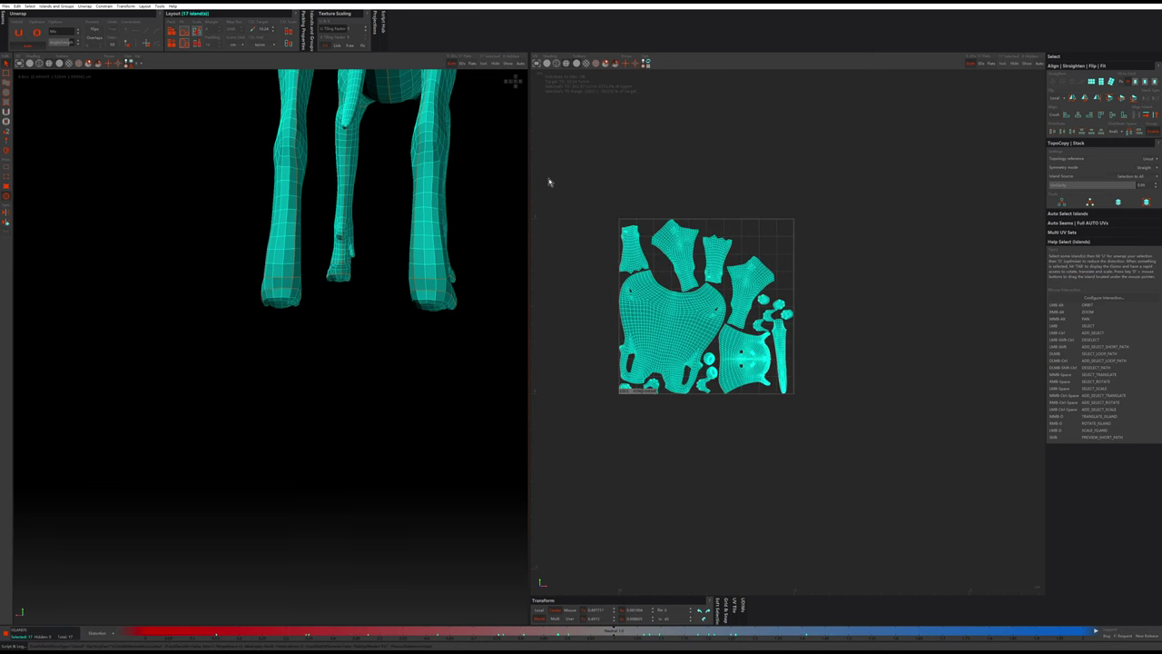
Isolate the ear island and inspect its distortion in the 3D view
scroll(728, 314, "up", 3)
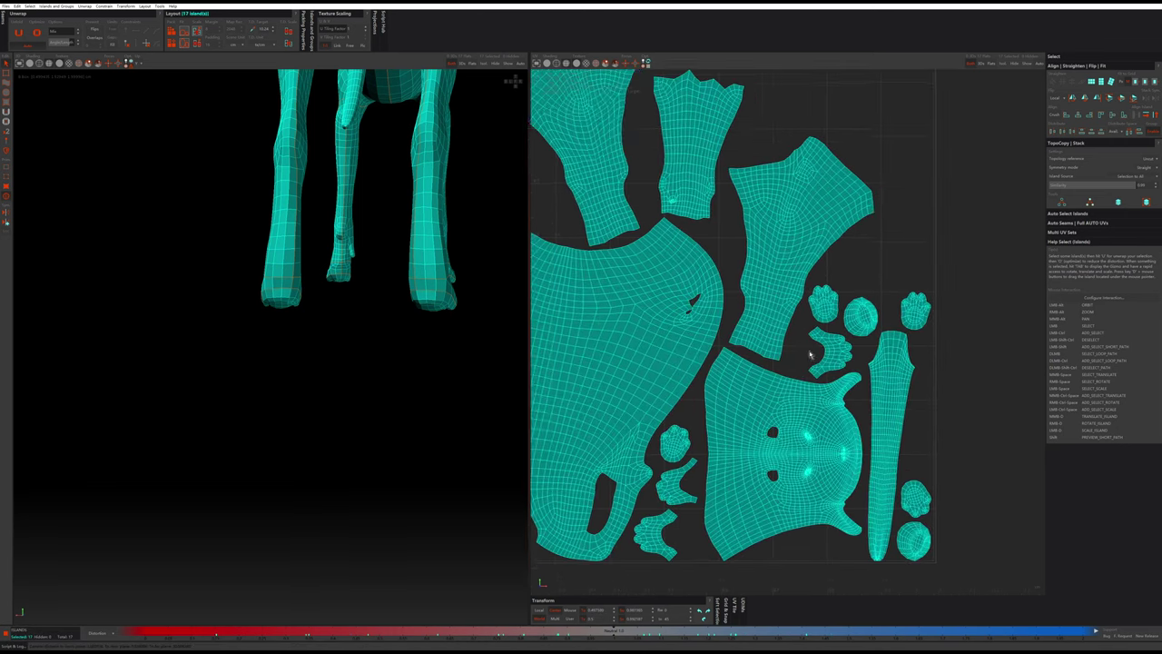
left_click(879, 410)
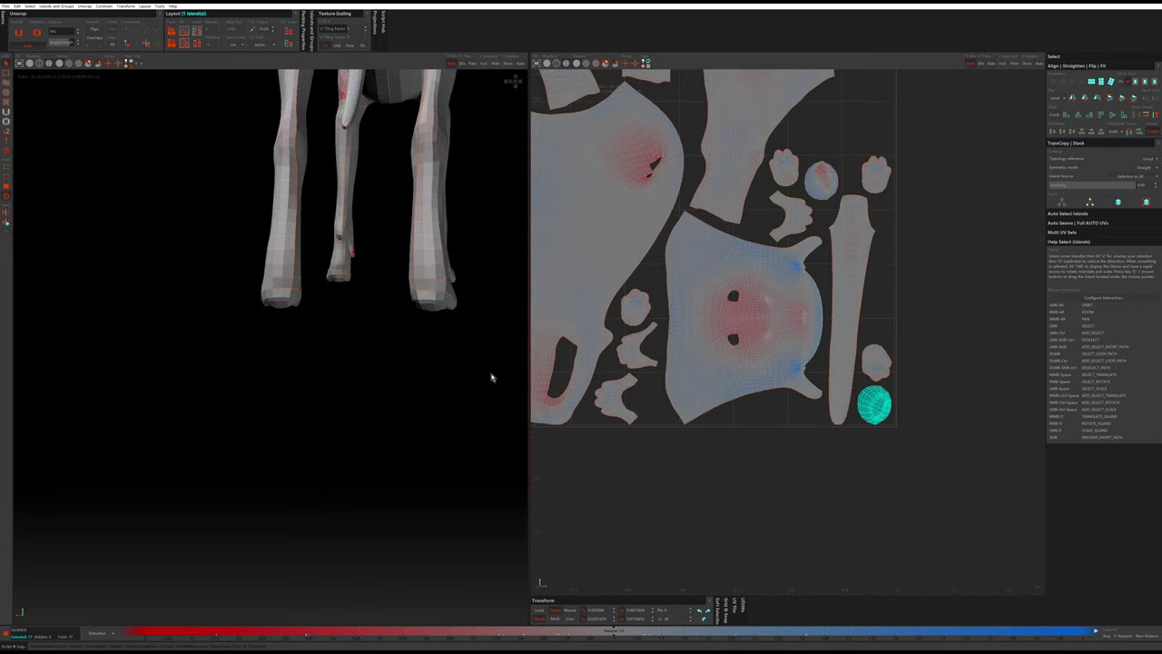
key("f")
mouse_move(491, 379)
left_mouse_down("alt")
mouse_move(475, 336)
mouse_move(423, 326)
left_mouse_up("alt")
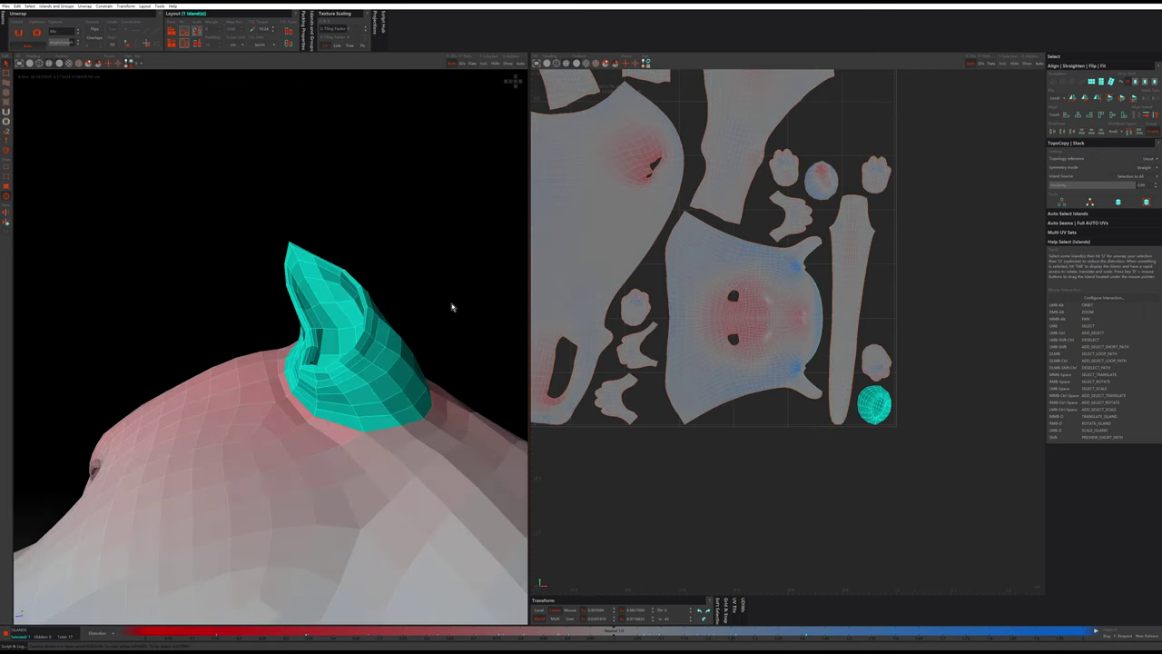
scroll(686, 332, "down", 1)
scroll(690, 334, "up", 3)
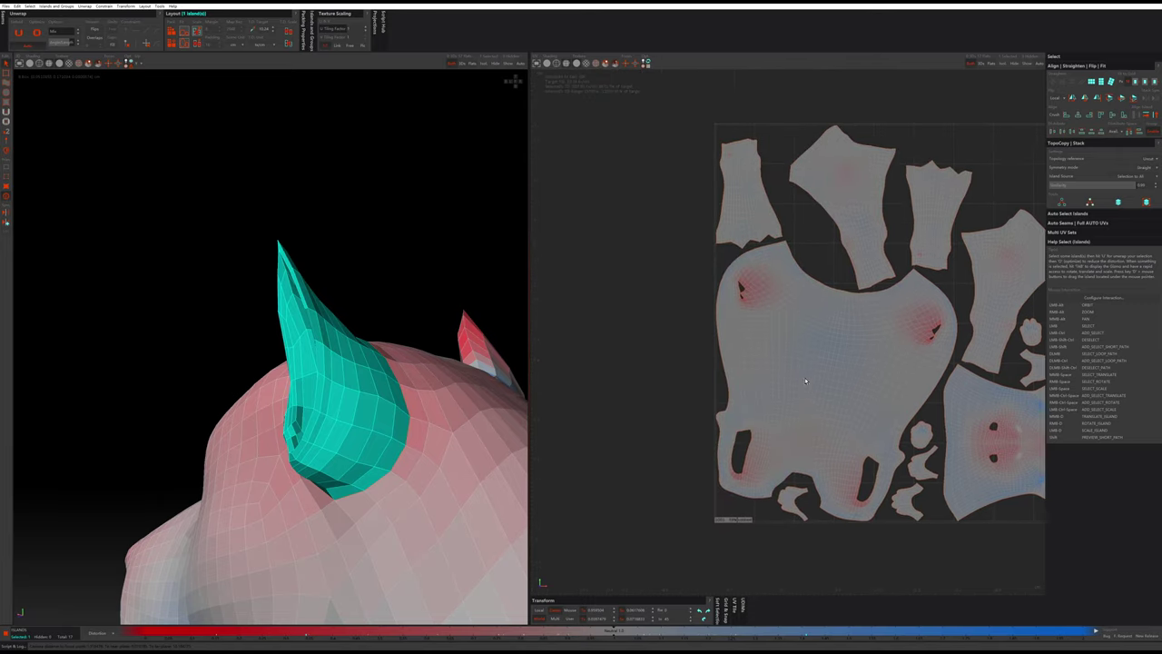
scroll(726, 339, "down", 1)
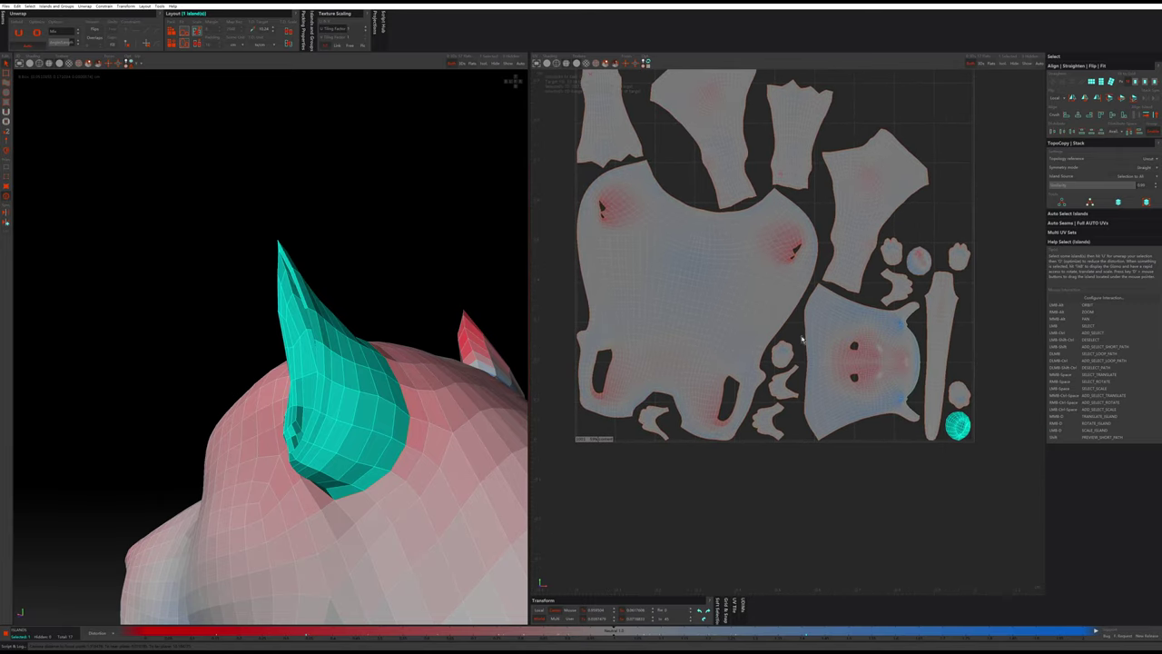
scroll(777, 311, "down", 1)
scroll(776, 310, "up", 5)
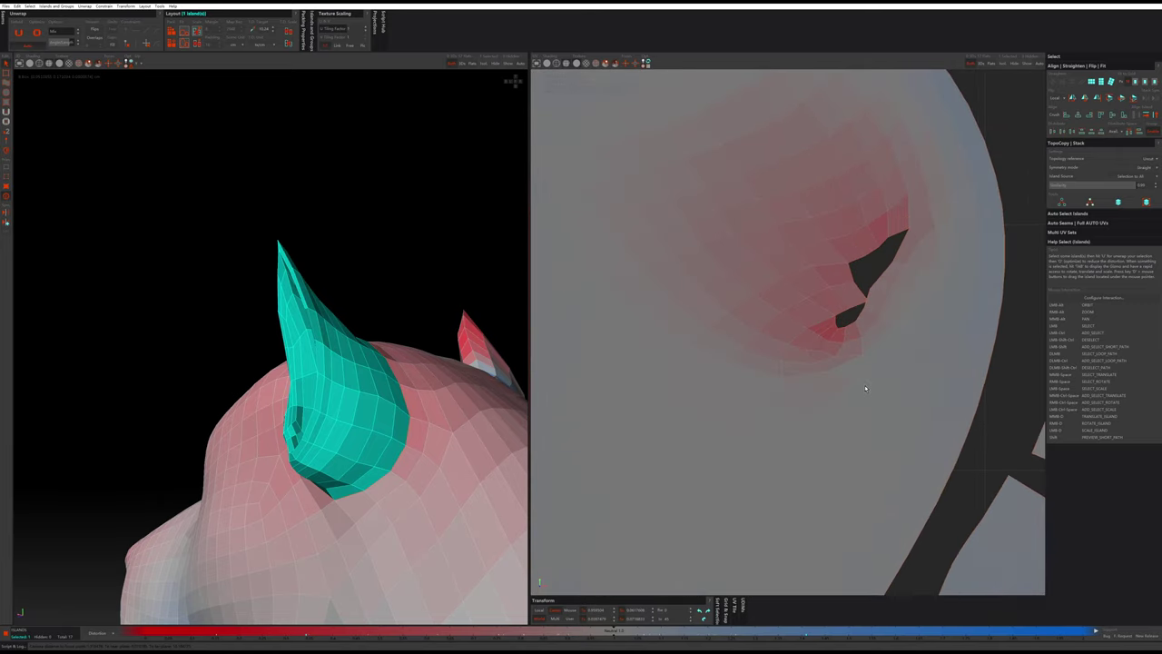
scroll(774, 309, "down", 3)
scroll(775, 309, "down", 3)
scroll(690, 345, "up", 2)
middle_click_drag(615, 385, 612, 358, "alt")
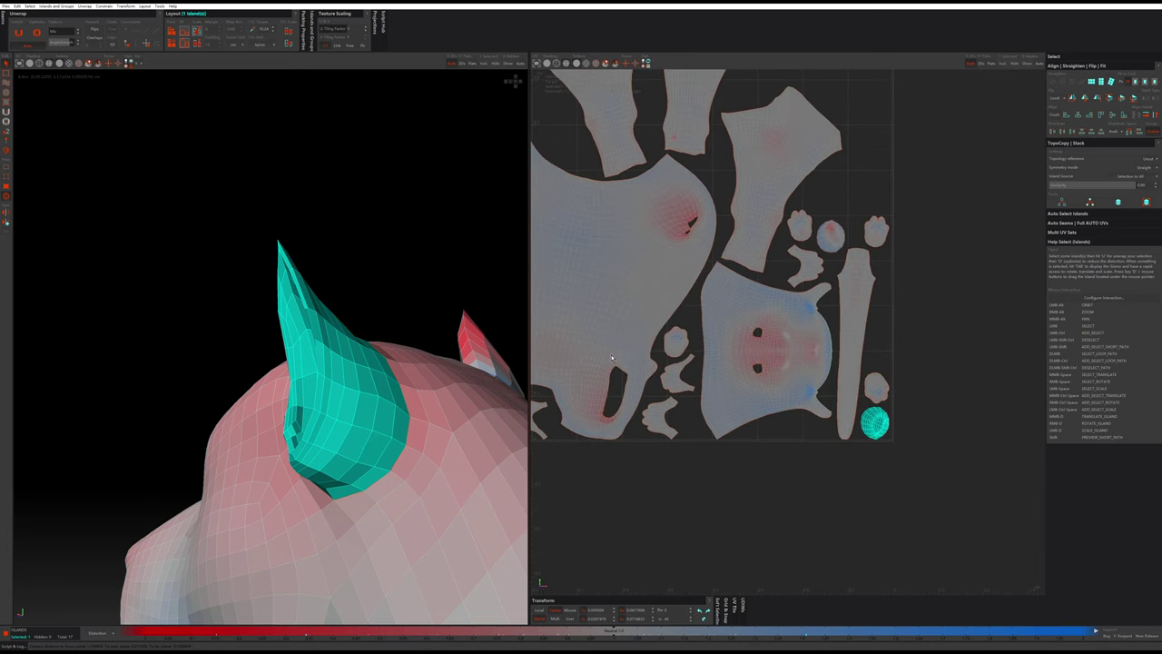
mouse_move(520, 376)
left_mouse_down("alt")
mouse_move(469, 403)
mouse_move(475, 379)
left_mouse_up("alt")
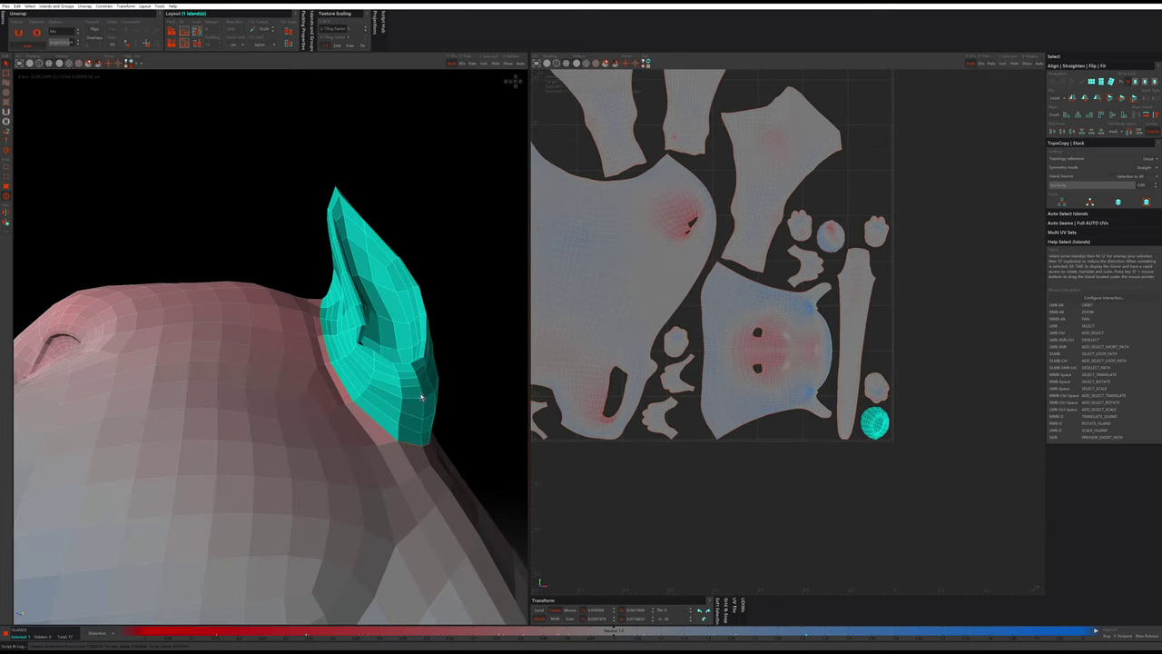
Select the ear-base edge loop, then unfold and repack the head, neck and ear islands
key("F2")
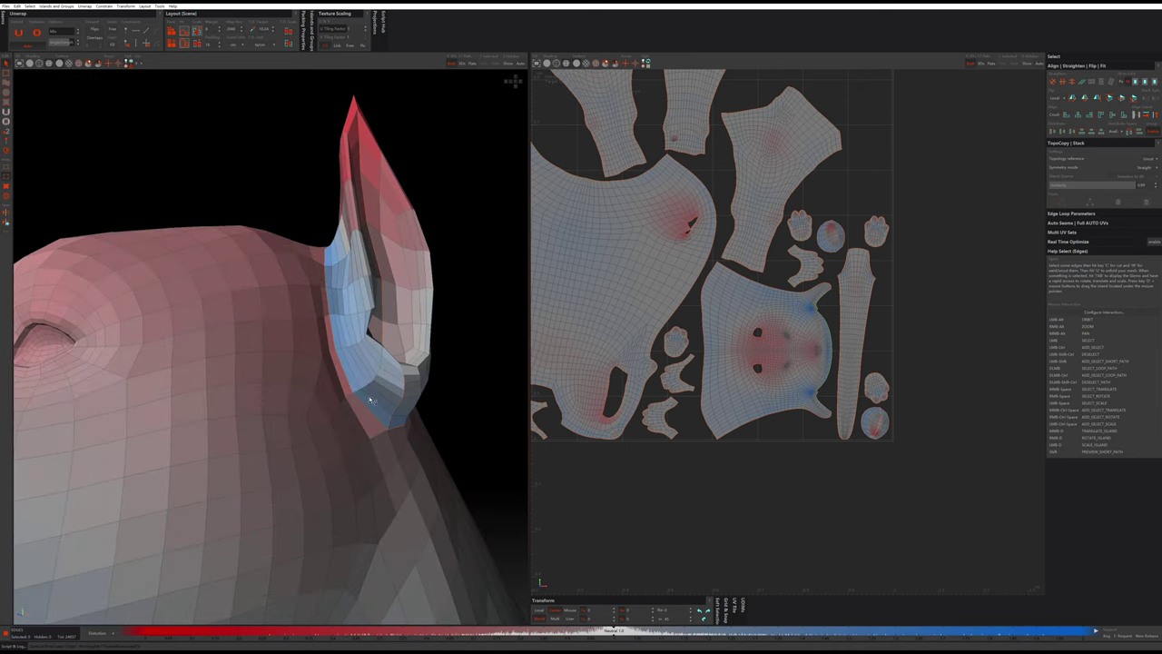
mouse_move(413, 416)
left_mouse_down("alt")
mouse_move(291, 389)
mouse_move(219, 413)
left_mouse_up("alt")
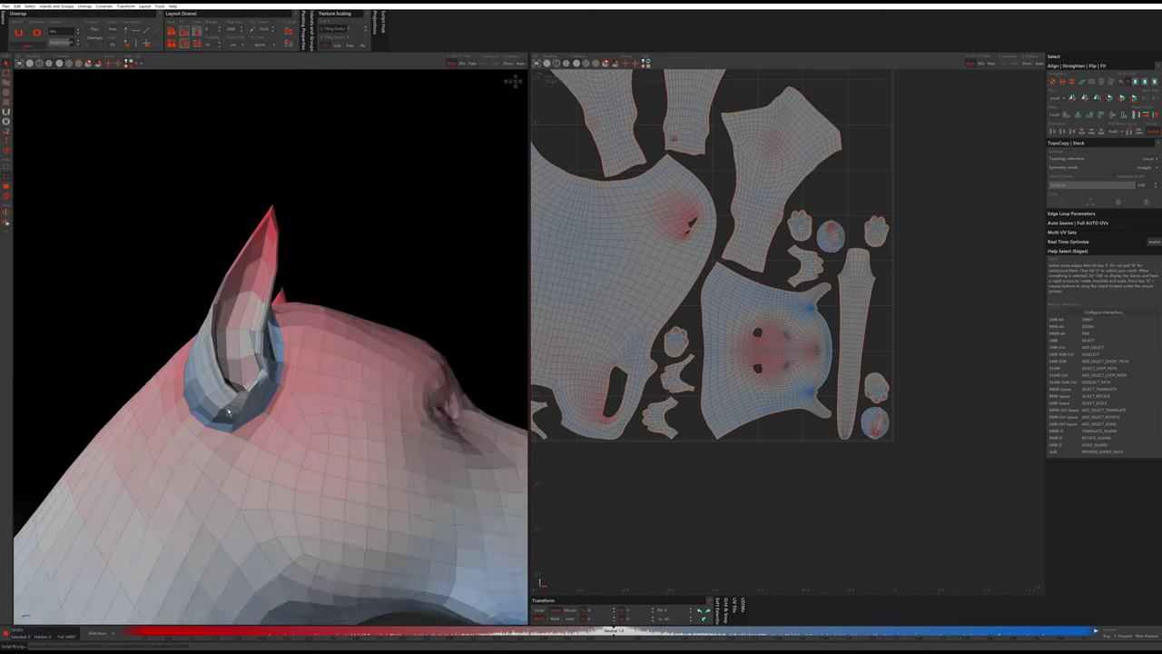
double_click(238, 435)
scroll(258, 418, "down", 2)
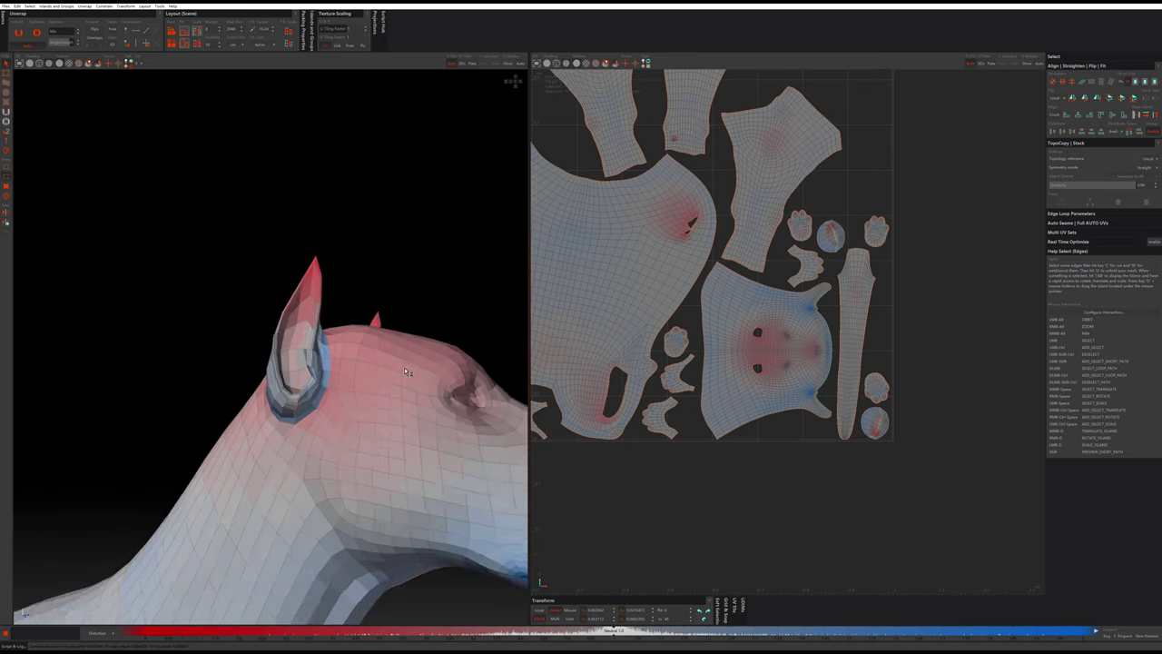
left_click_drag(877, 420, 814, 247)
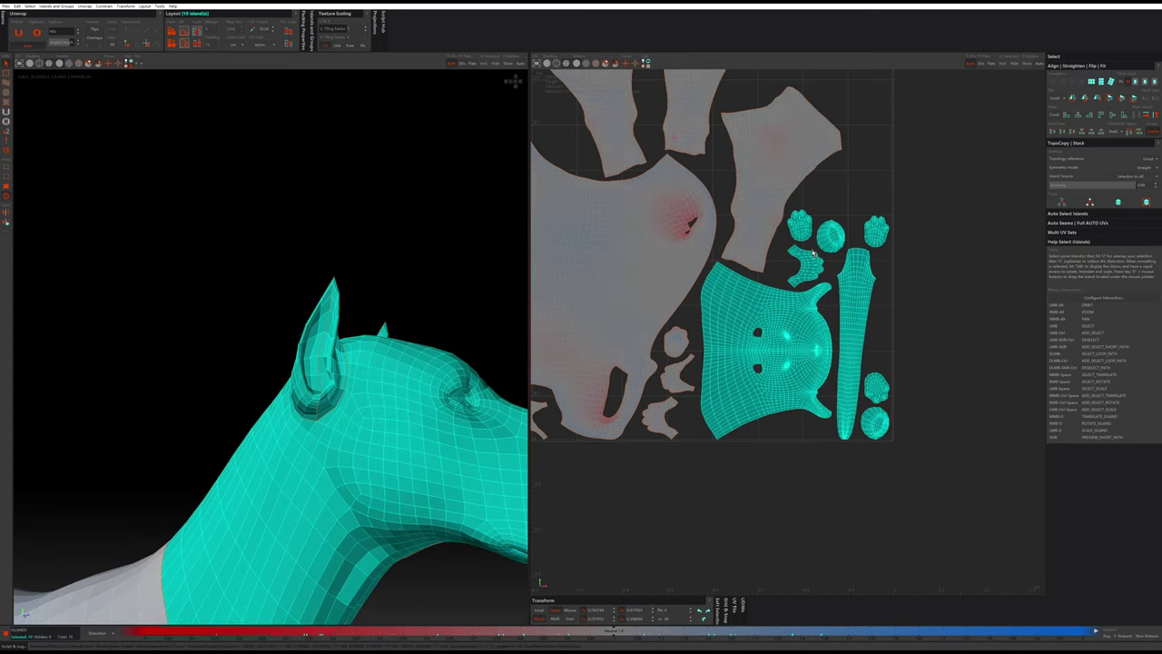
key("u")
key("p")
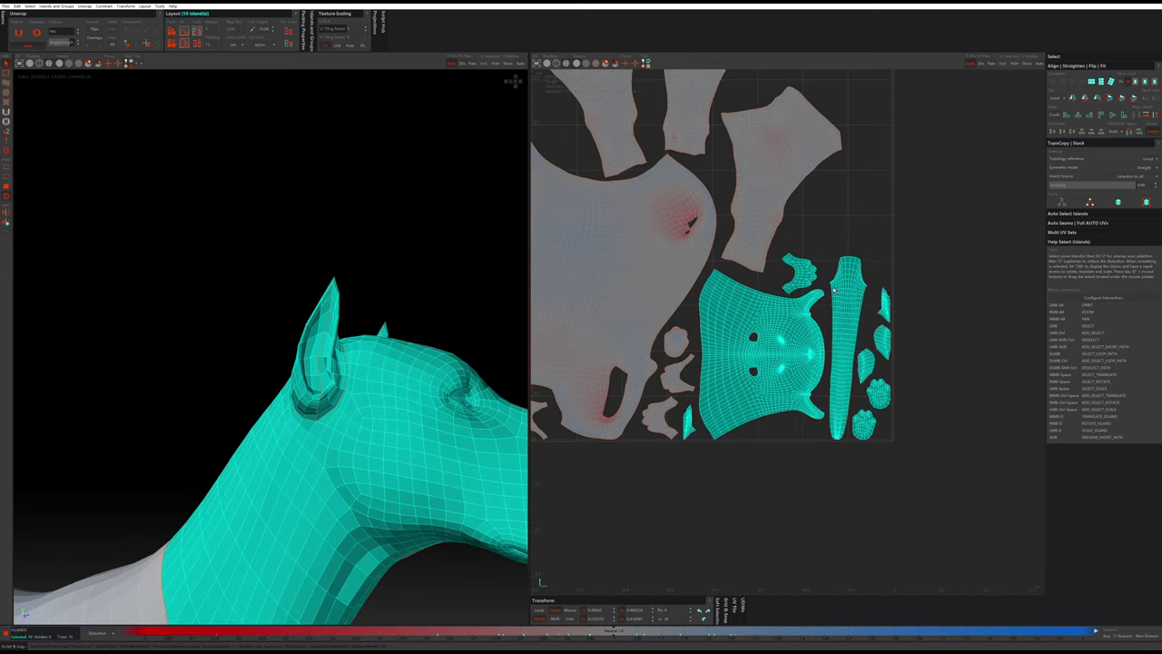
Select every island and pack the final layout into the UV tile
scroll(862, 327, "up", 2)
scroll(899, 345, "up", 2)
scroll(909, 353, "down", 3)
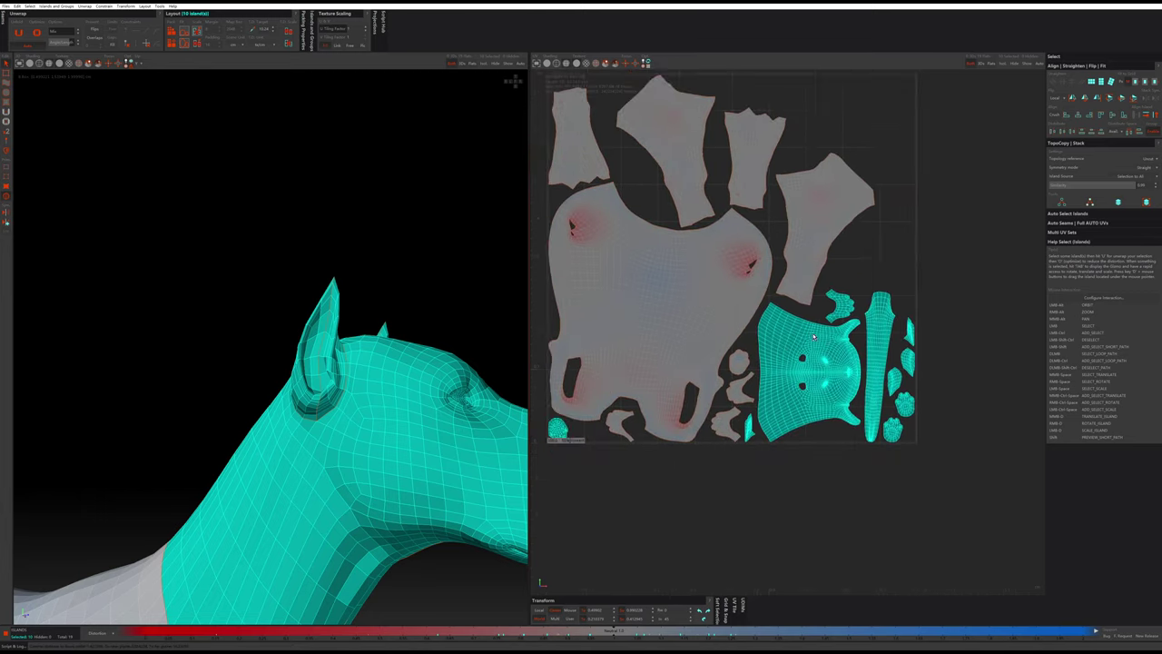
scroll(908, 352, "down", 3)
scroll(515, 292, "down", 5)
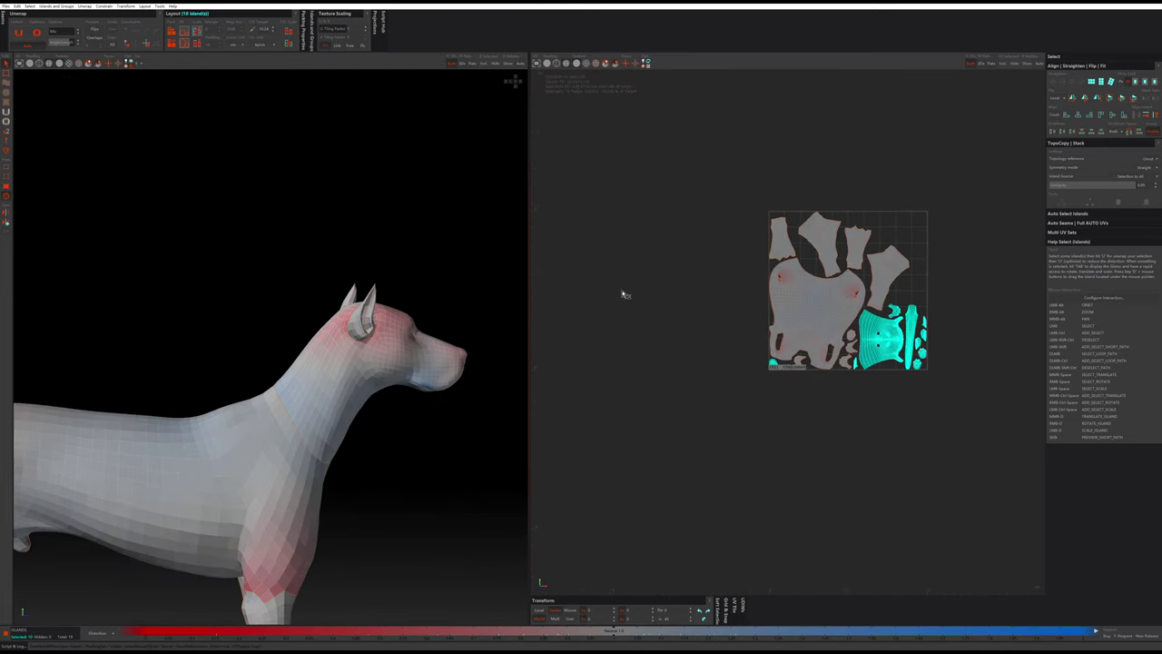
left_click_drag(931, 416, 694, 192)
key("p")
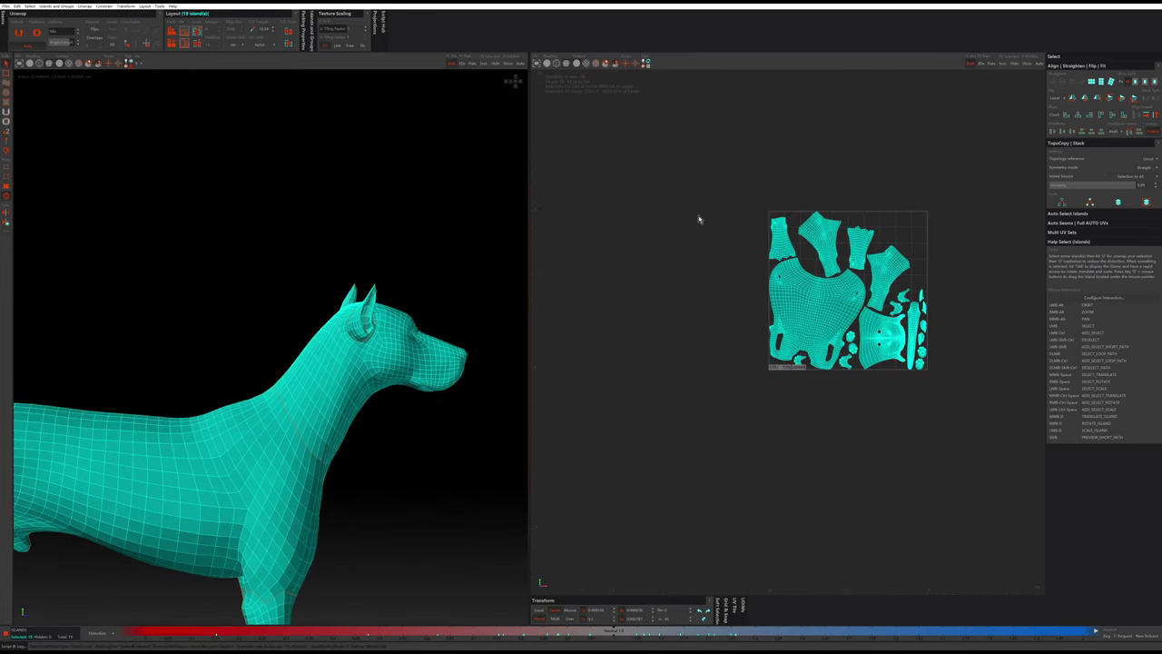
Delete the old dog in Maya and drag in the god file from the scenes folder
left_click(1131, 11)
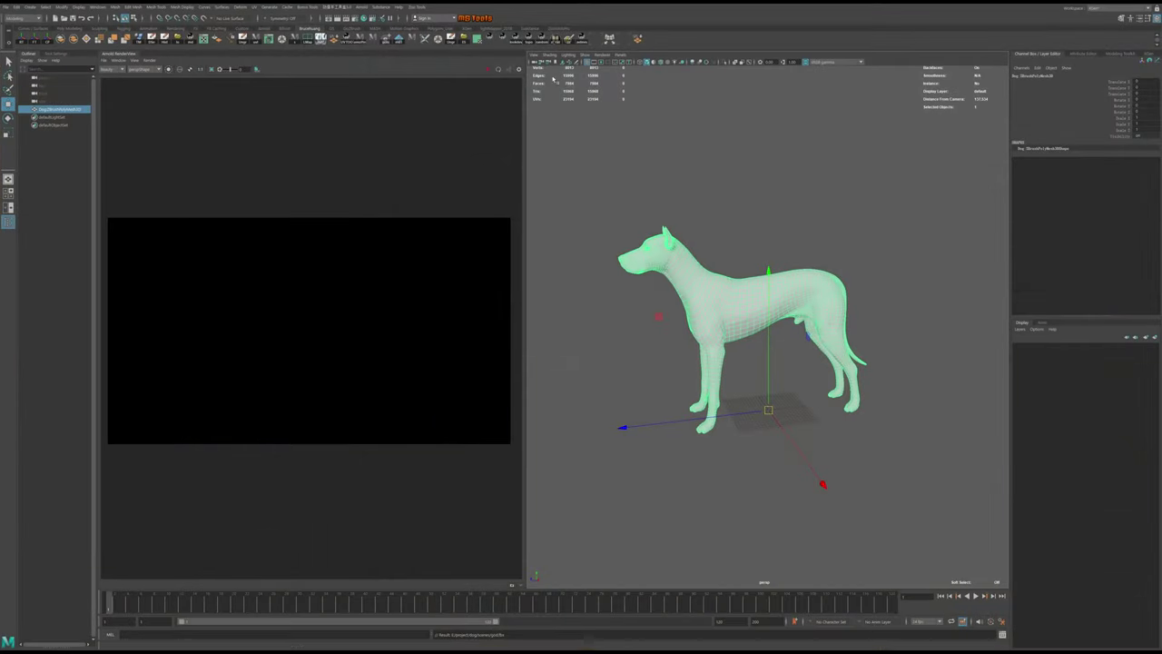
key("Delete")
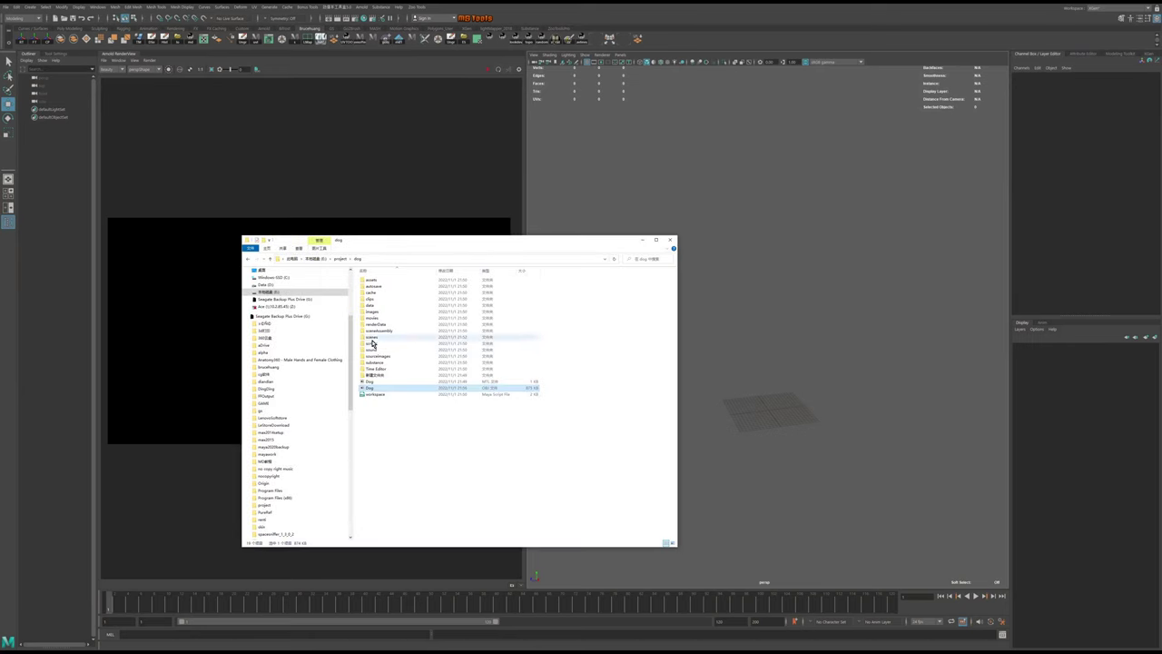
double_click(372, 341)
double_click(374, 294)
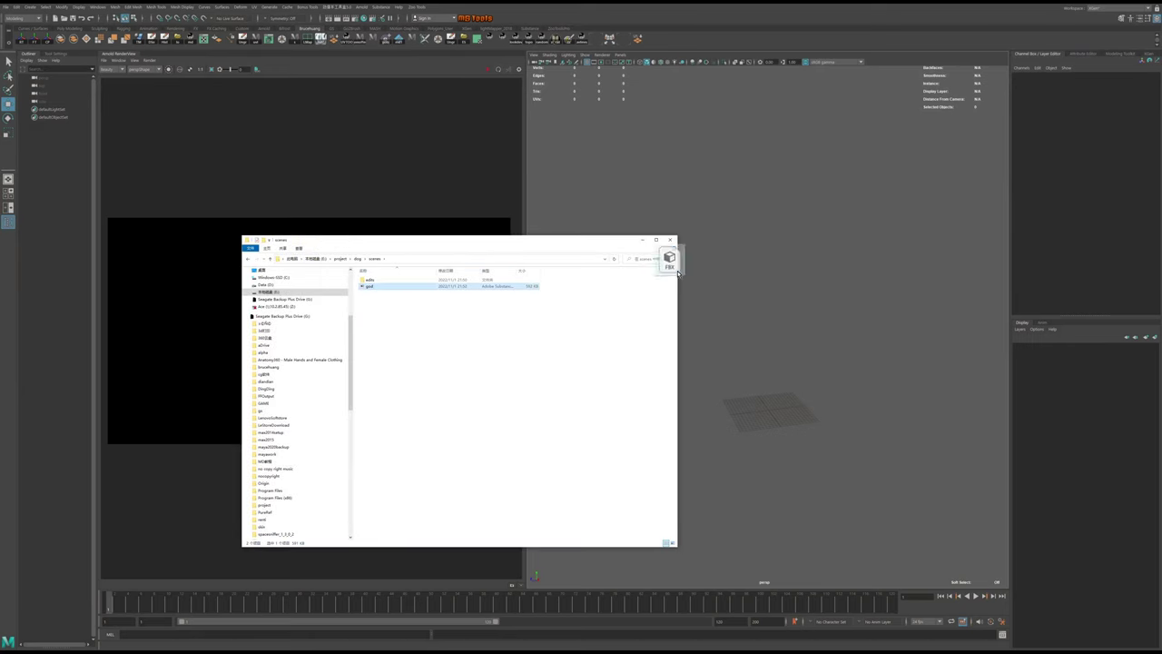
left_click_drag(368, 286, 719, 260)
Open the UV editing windows to view the dog's layout, then delete the dog
left_click(749, 285)
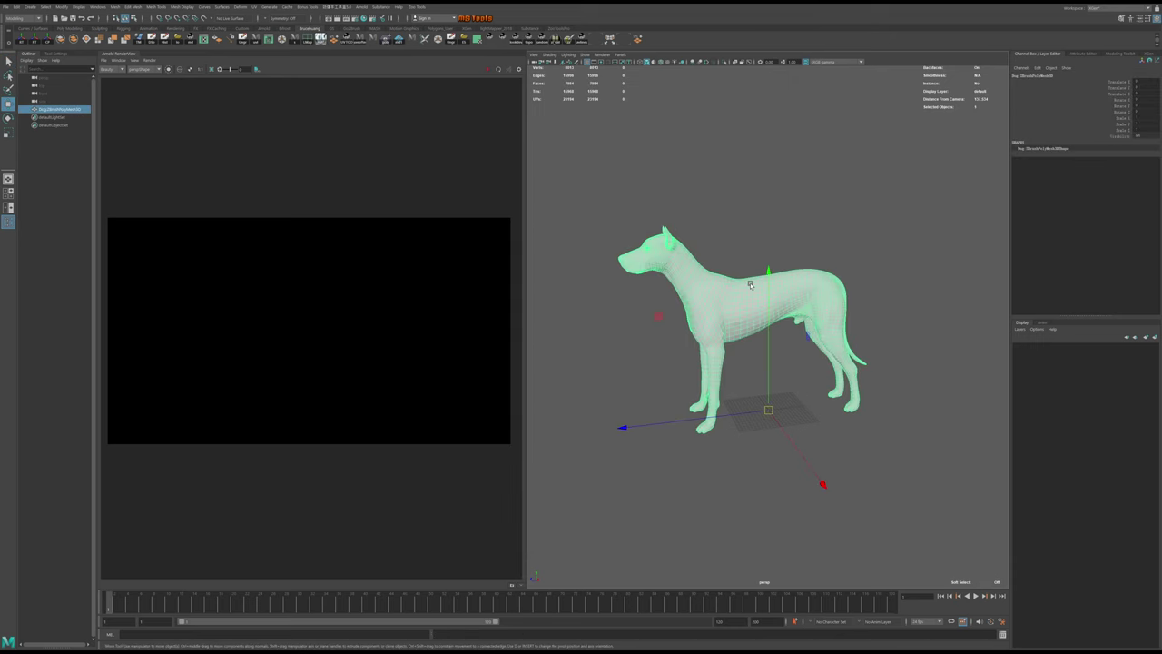
left_click(208, 38)
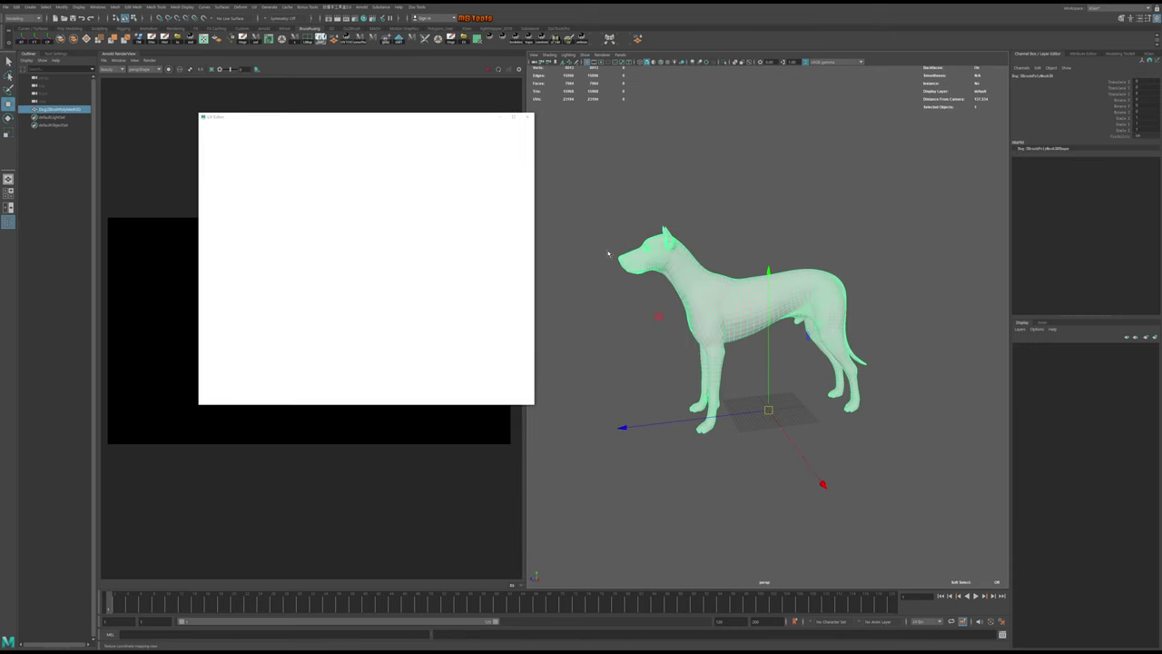
left_click(876, 235)
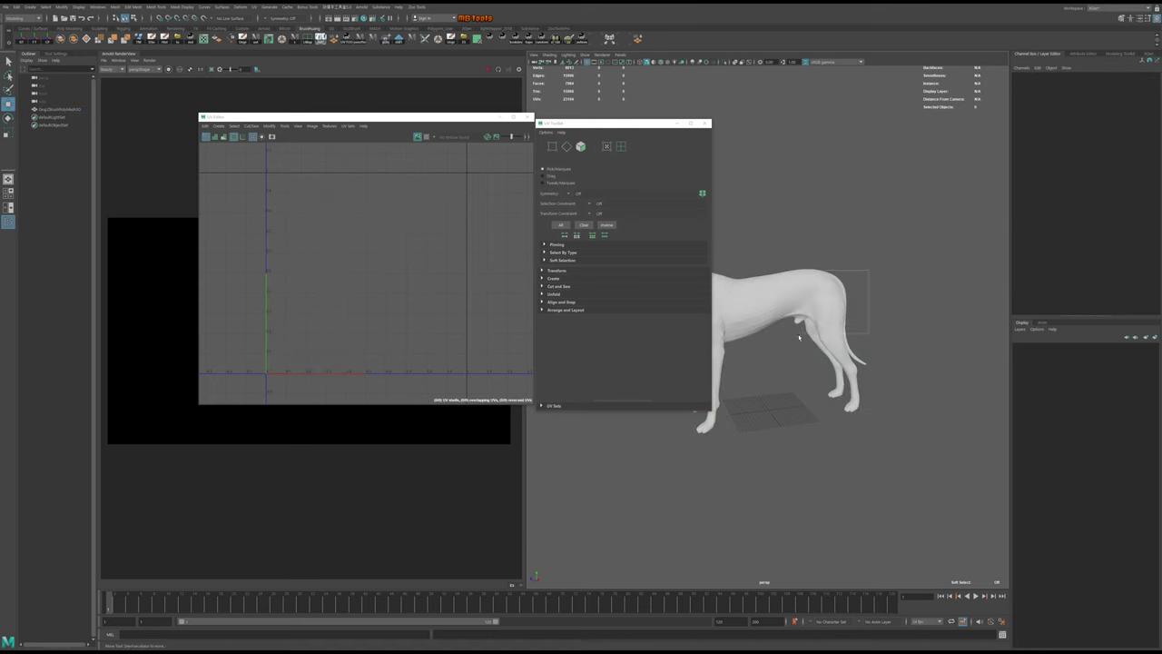
left_click(822, 270)
key("Delete")
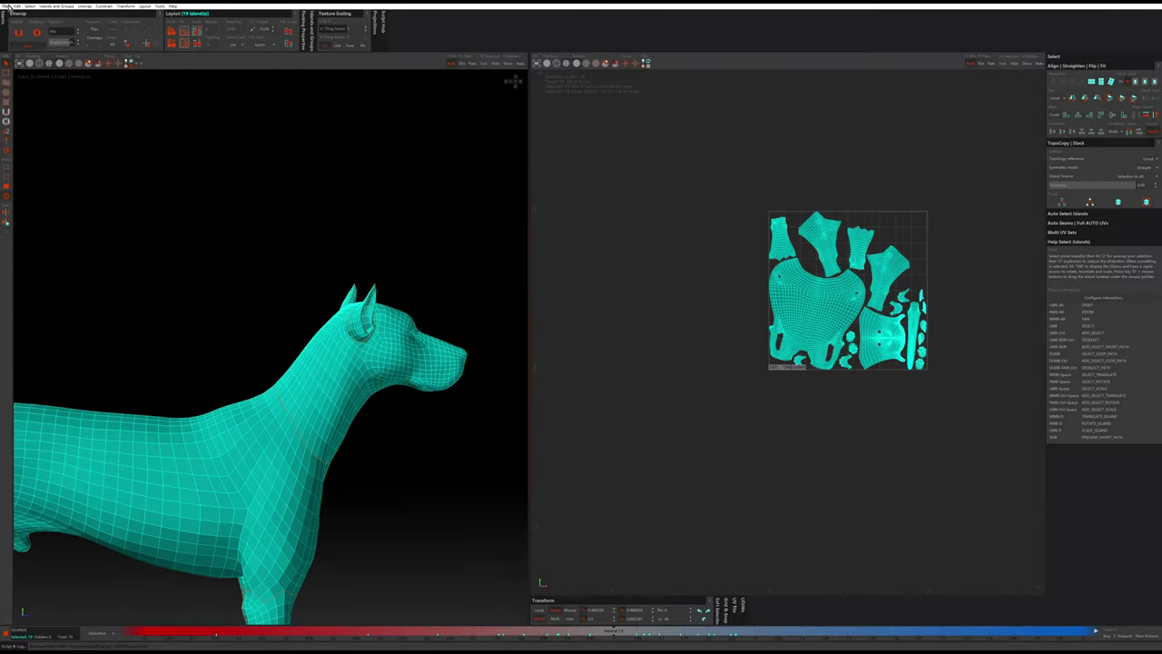
Save As over the existing Dog OBJ in the dog folder, then switch to Maya
left_click(8, 6)
left_click(20, 48)
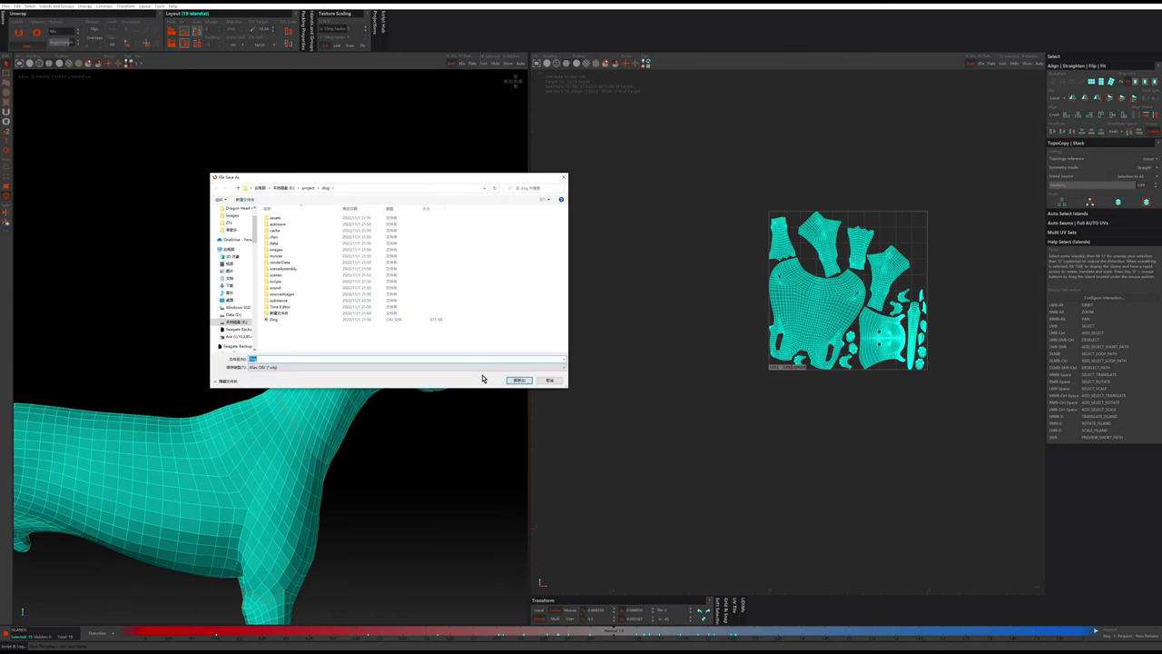
left_click(534, 380)
left_click(605, 330)
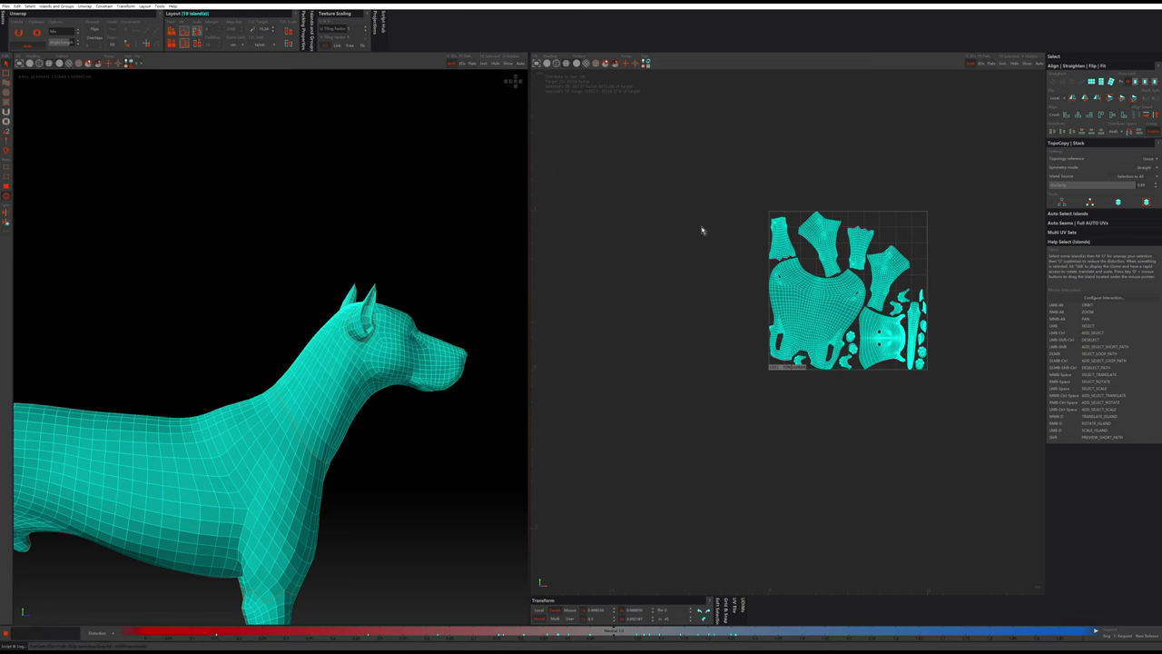
left_click(1112, 5)
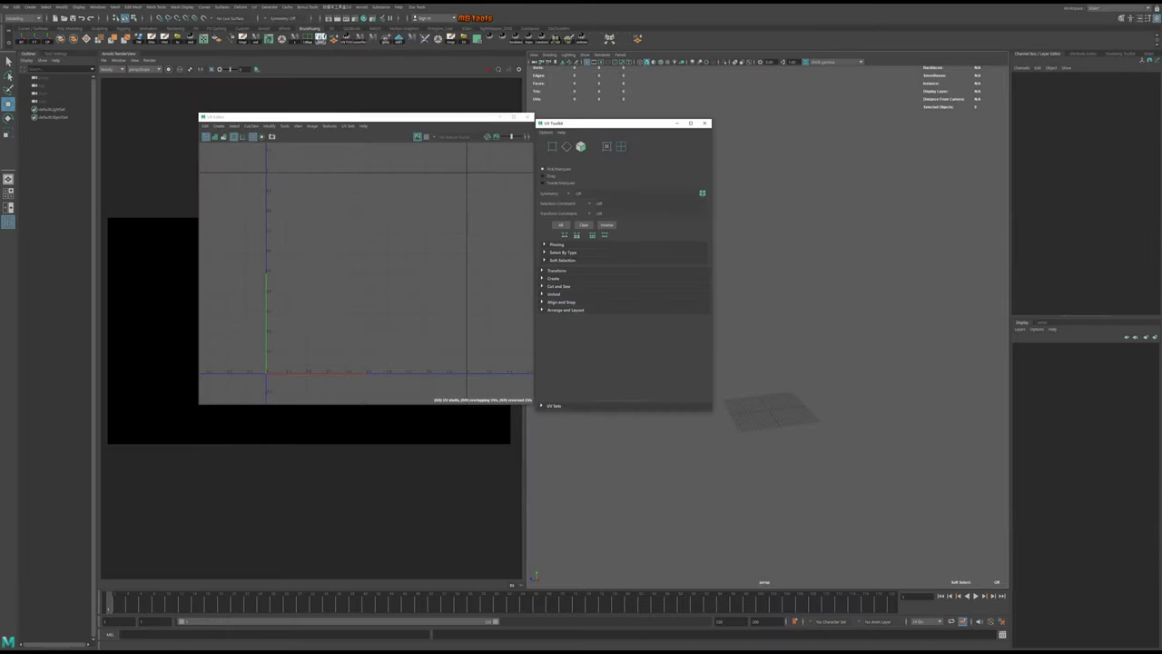
Drag Dog.obj from the dog folder into the Maya viewport and tumble to view it
key("alt+Tab")
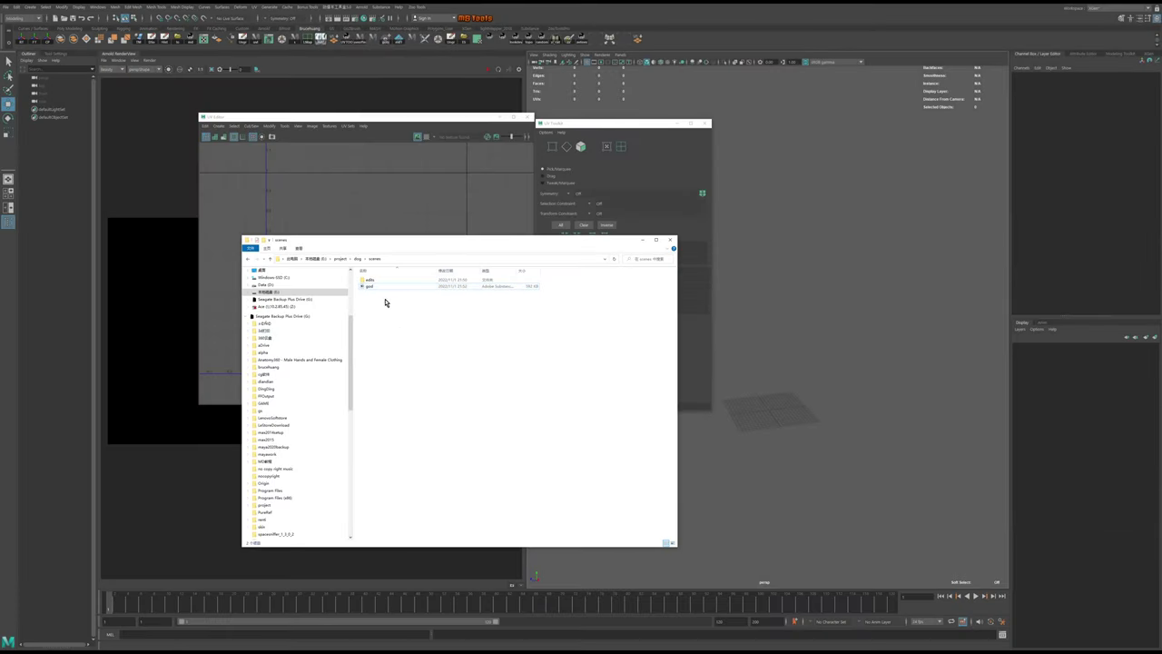
left_click(357, 259)
left_click_drag(369, 387, 805, 320)
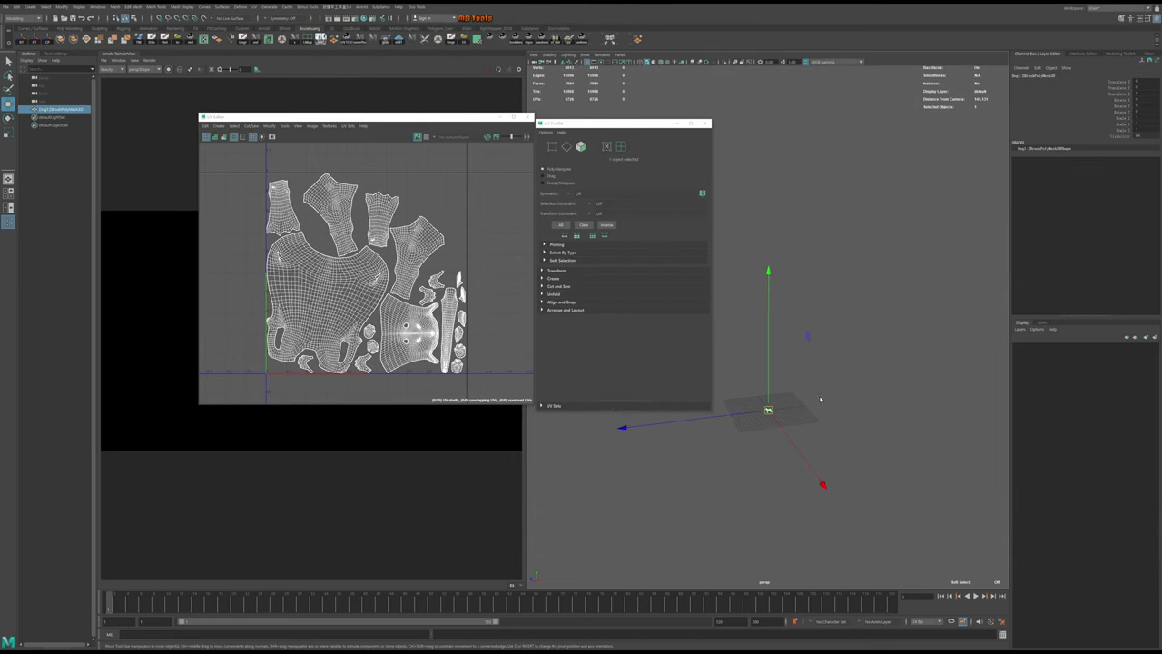
mouse_move(810, 400)
left_mouse_down("alt")
mouse_move(872, 419)
mouse_move(835, 392)
mouse_move(837, 448)
mouse_move(792, 388)
mouse_move(825, 392)
mouse_move(810, 284)
left_mouse_up("alt")
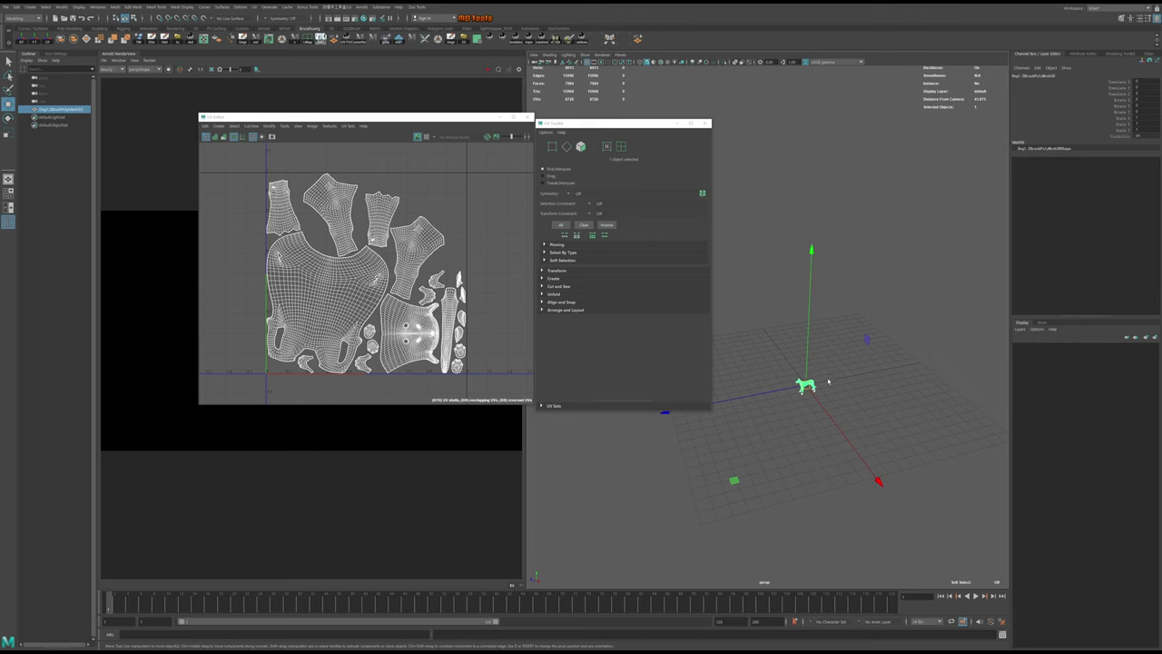
Move the UV editor and UV tools windows to the left of the viewport
left_click_drag(828, 382, 816, 364, "alt")
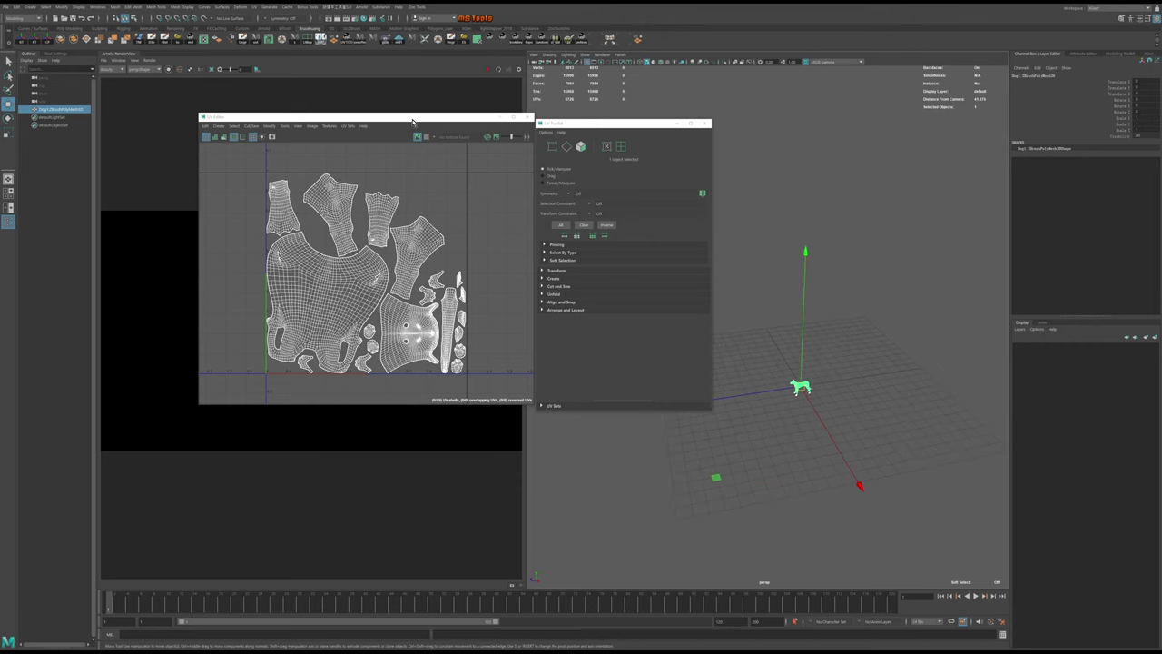
left_click_drag(414, 118, 248, 172)
left_click_drag(578, 127, 452, 157)
left_click_drag(728, 333, 801, 396, "alt")
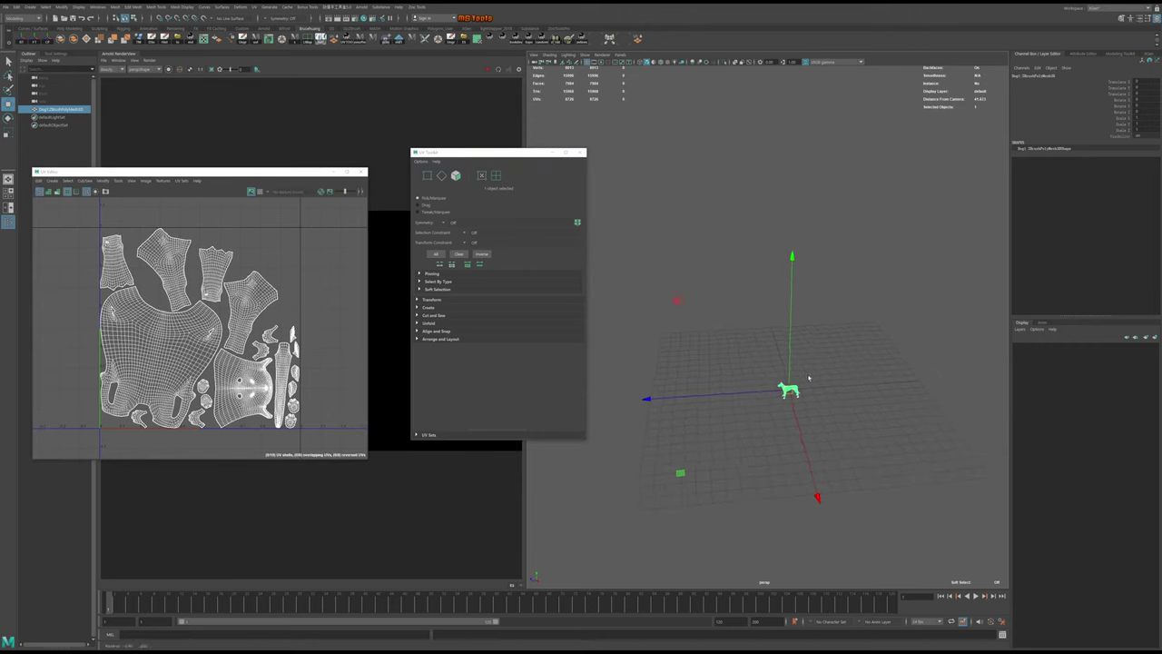
scroll(793, 390, "up", 5)
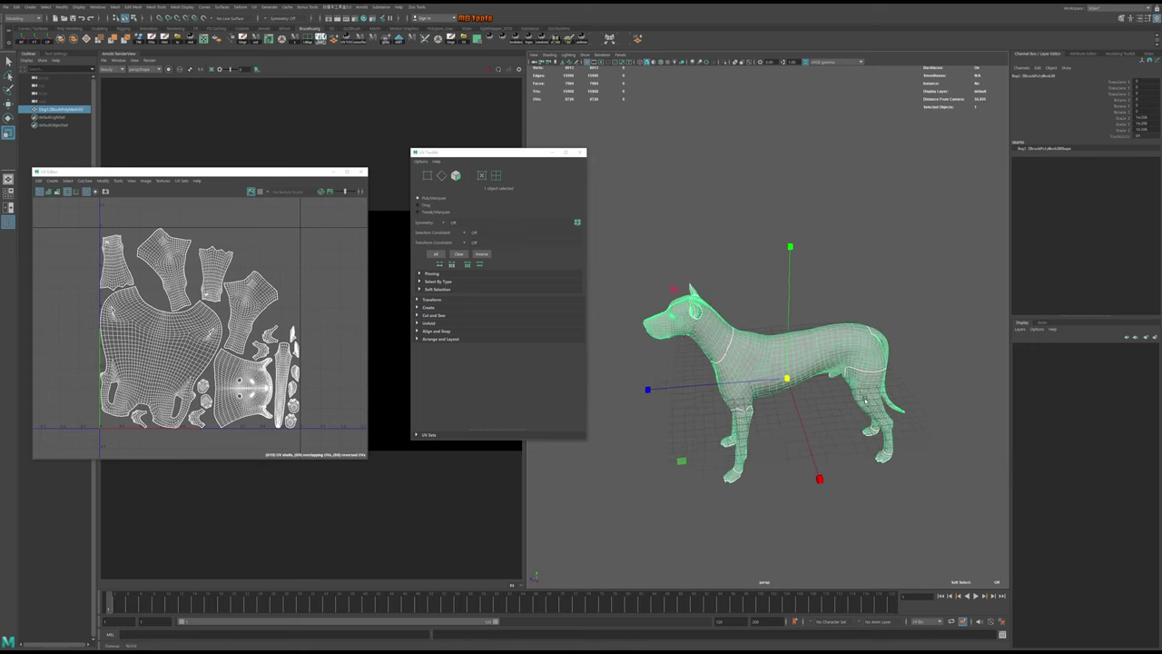
scroll(787, 354, "down", 2)
scroll(788, 348, "up", 3)
scroll(788, 348, "down", 3)
With the Move tool, drag the dog's pivot down to its feet
key("w")
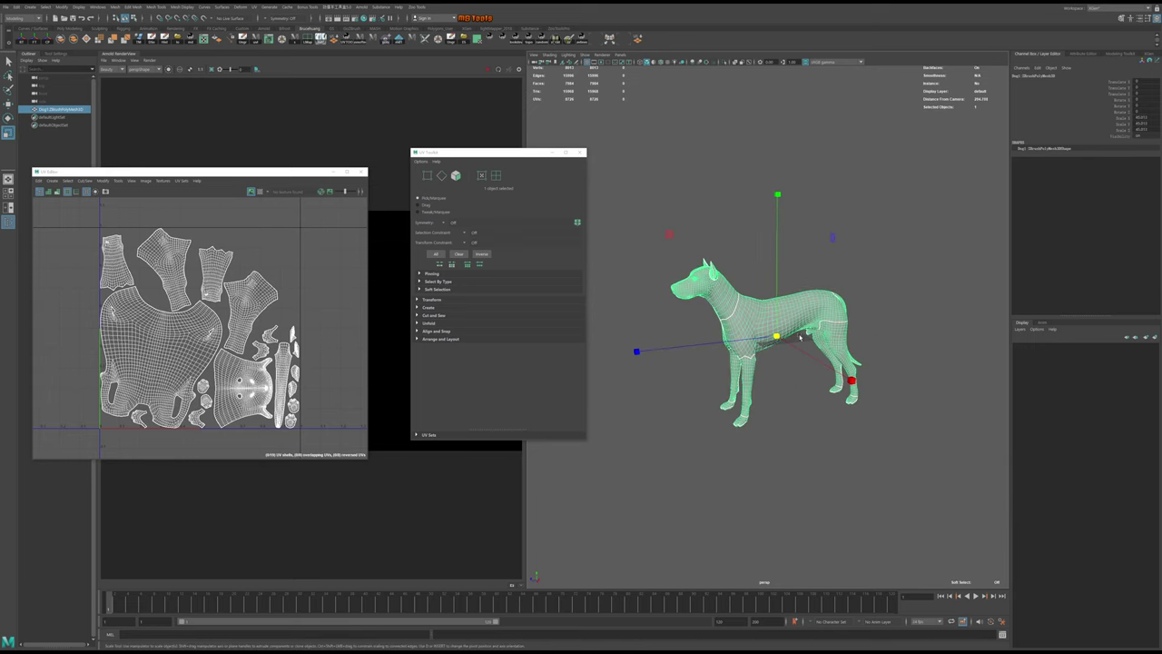
left_click_drag(788, 348, 773, 212, "alt")
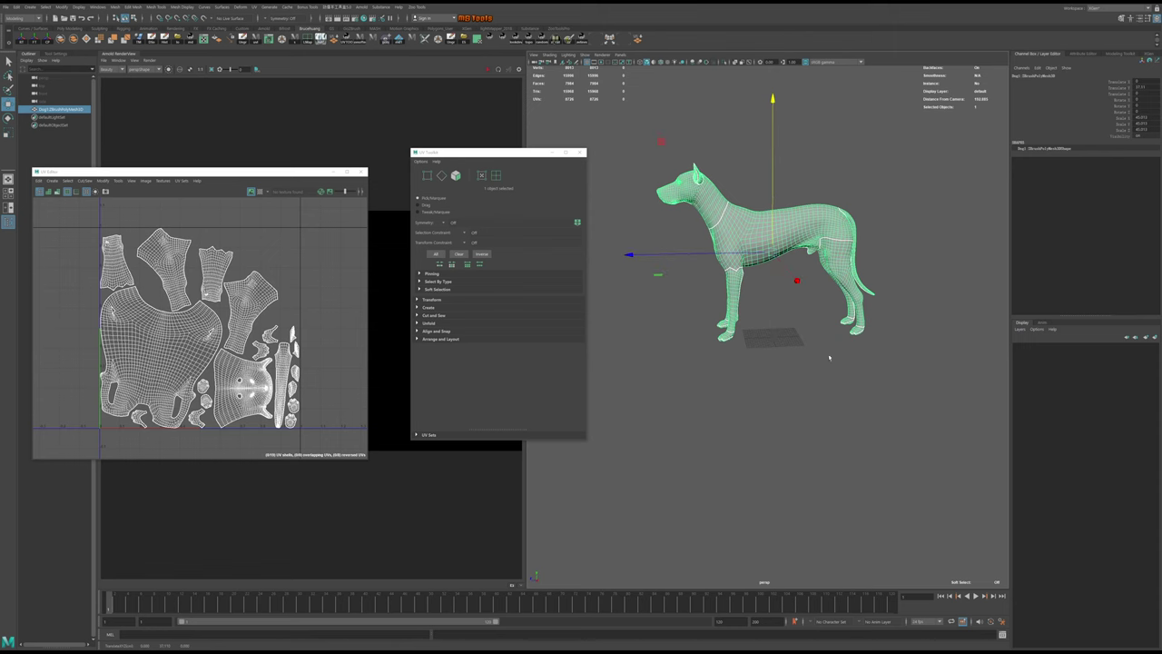
key("f")
key("space")
key("space")
left_click_drag(887, 448, 810, 316, "alt")
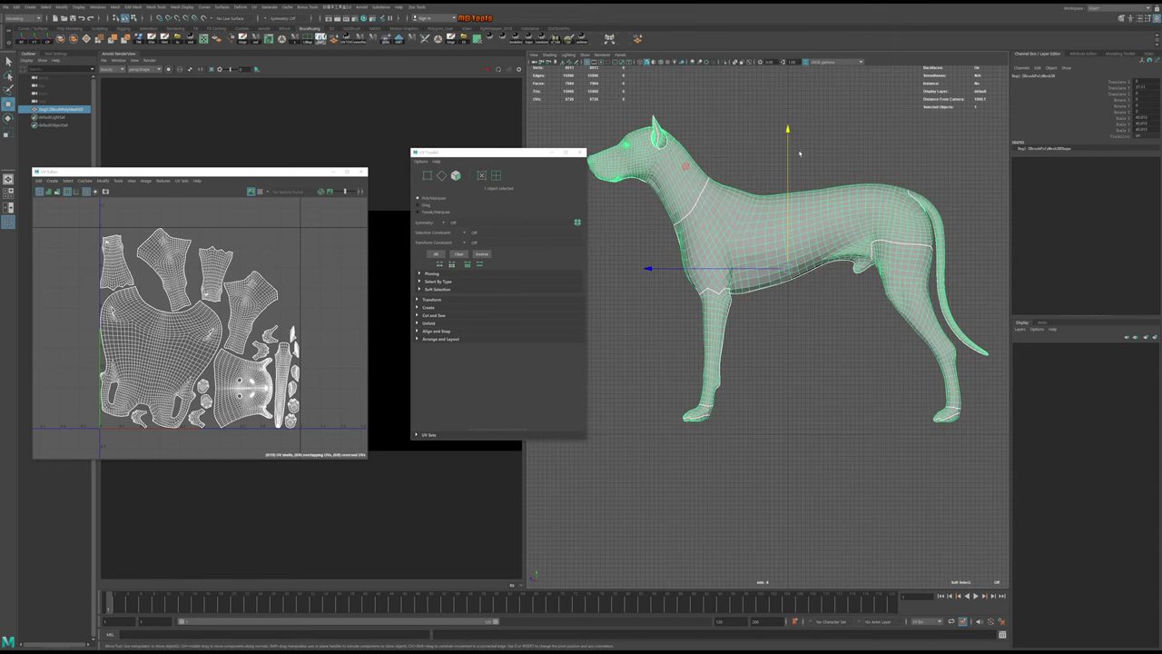
left_click_drag(788, 132, 794, 482)
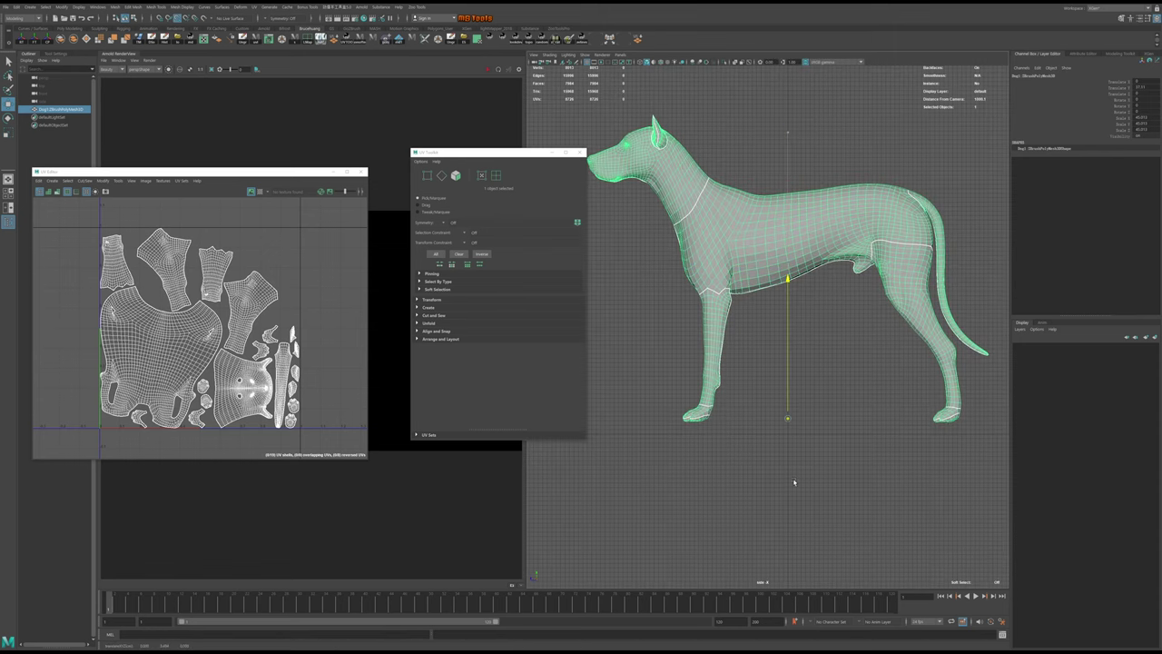
key("d")
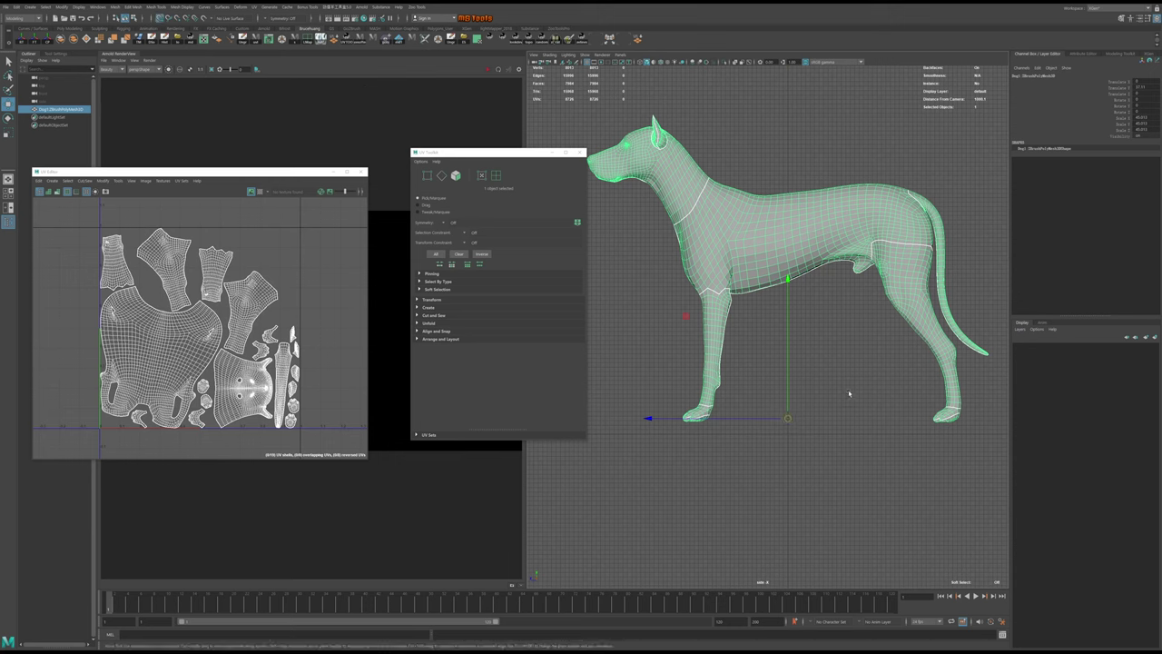
Centre the pivot horizontally under the dog at ground level in perspective view
left_click_drag(787, 287, 819, 442)
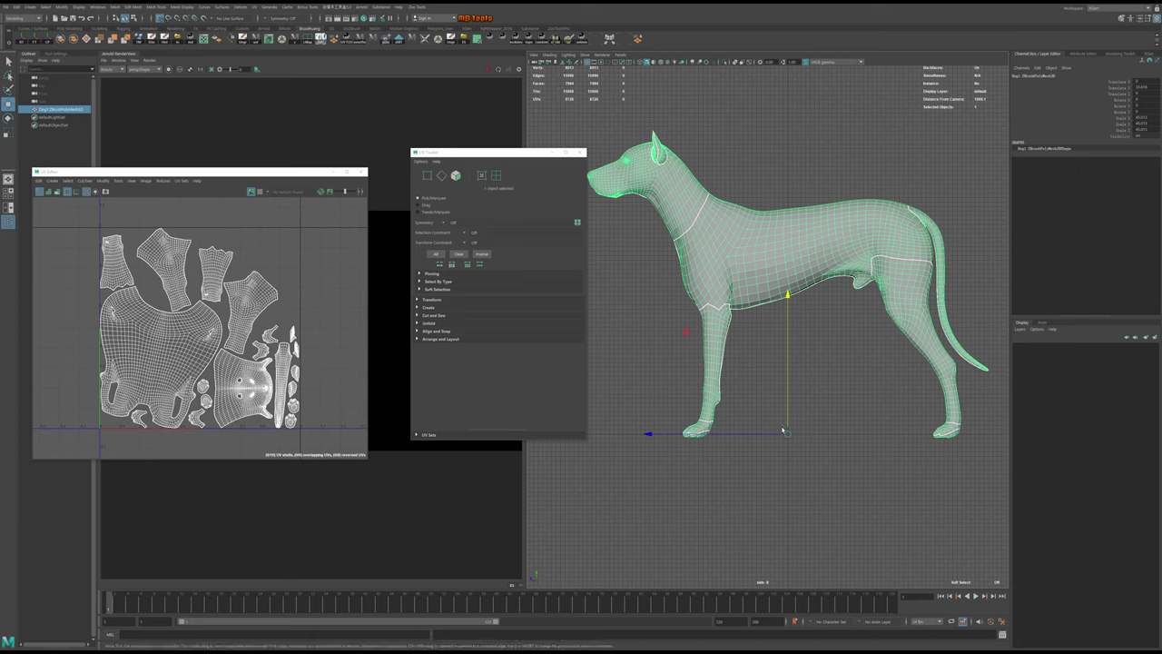
left_click_drag(785, 431, 833, 447)
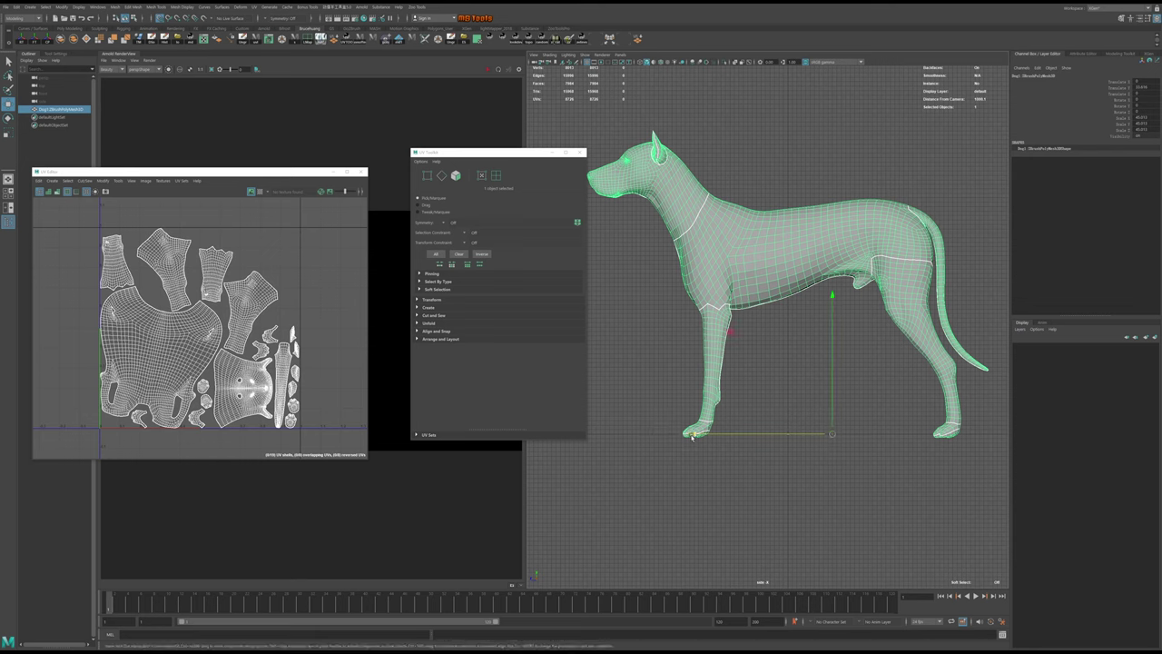
left_click_drag(717, 435, 788, 437)
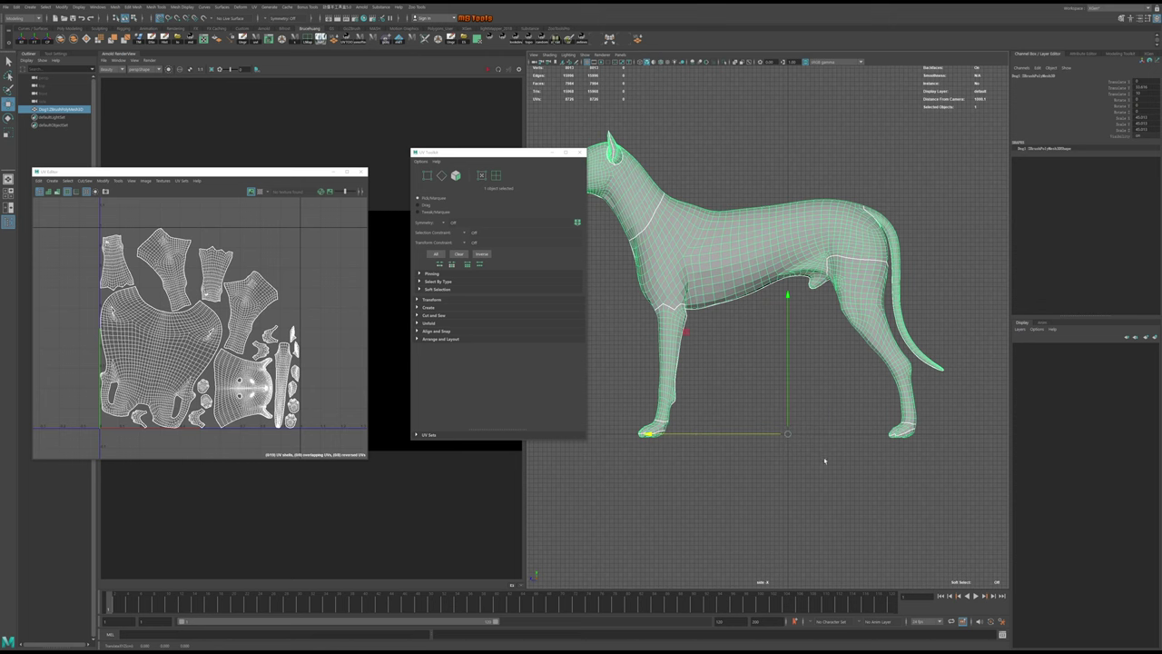
scroll(788, 437, "down", 2)
scroll(788, 400, "down", 2)
scroll(790, 355, "down", 2)
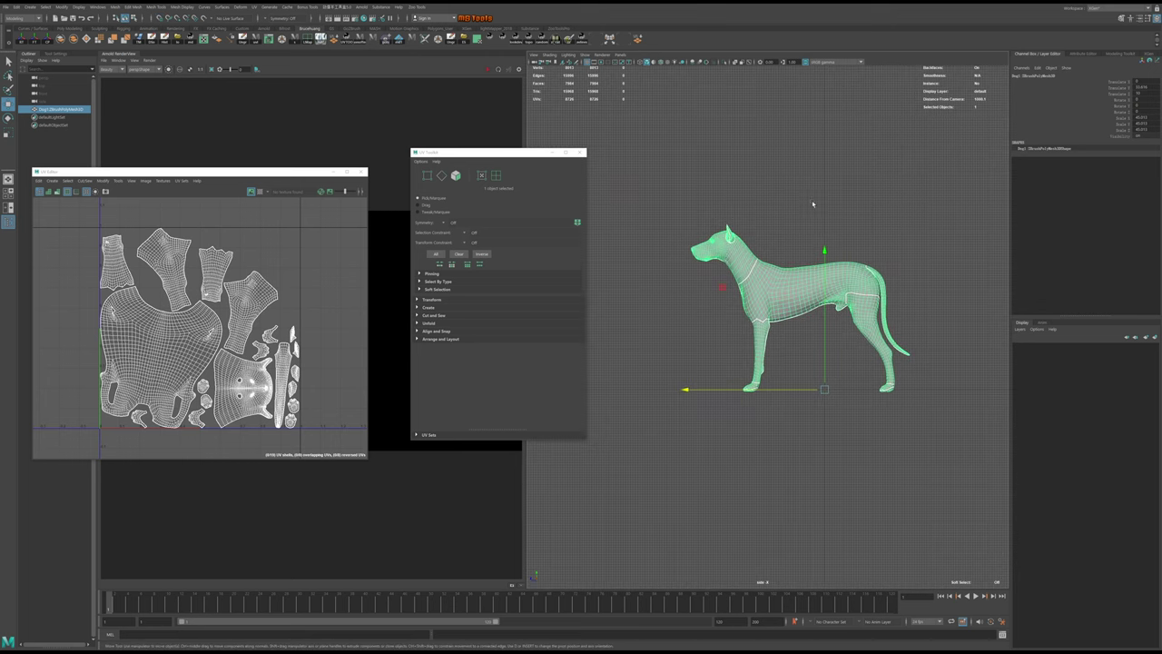
key("space")
key("space")
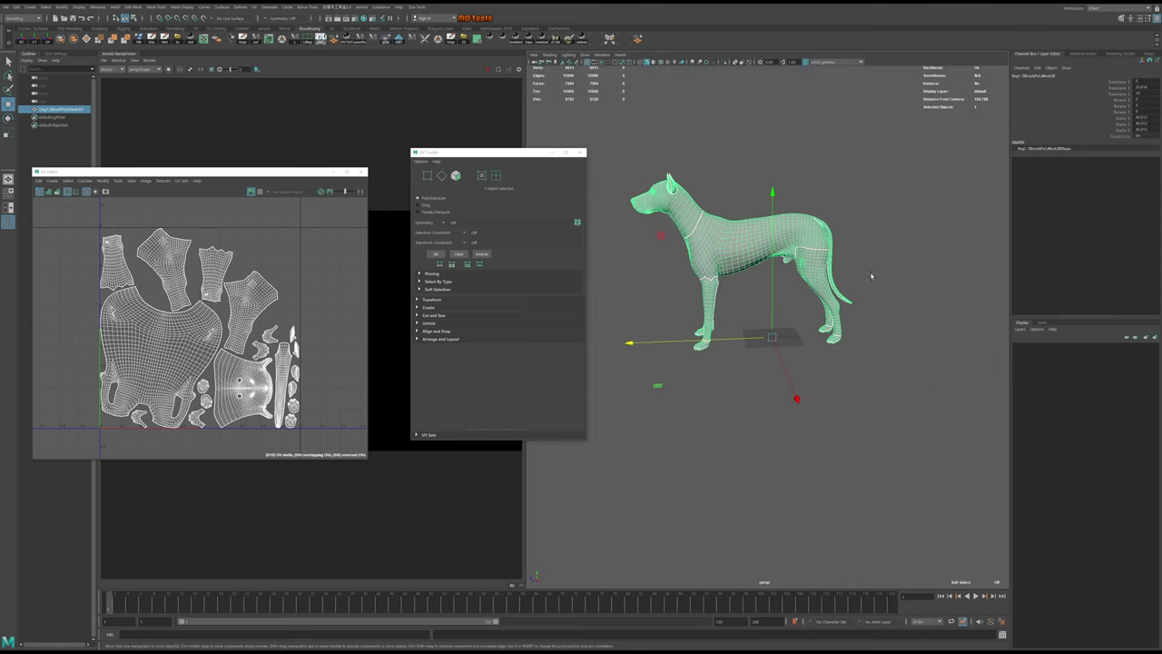
left_click_drag(849, 262, 867, 264, "alt")
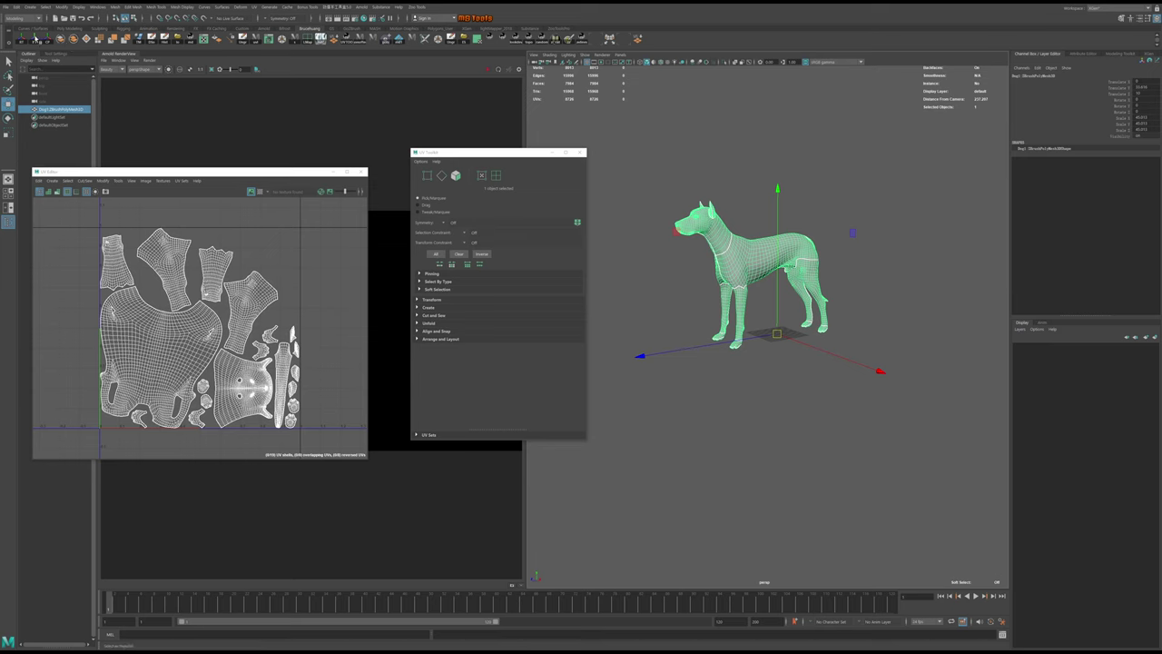
Select the dog mesh in the viewport so its UV shells show in the UV Editor
left_click(872, 227)
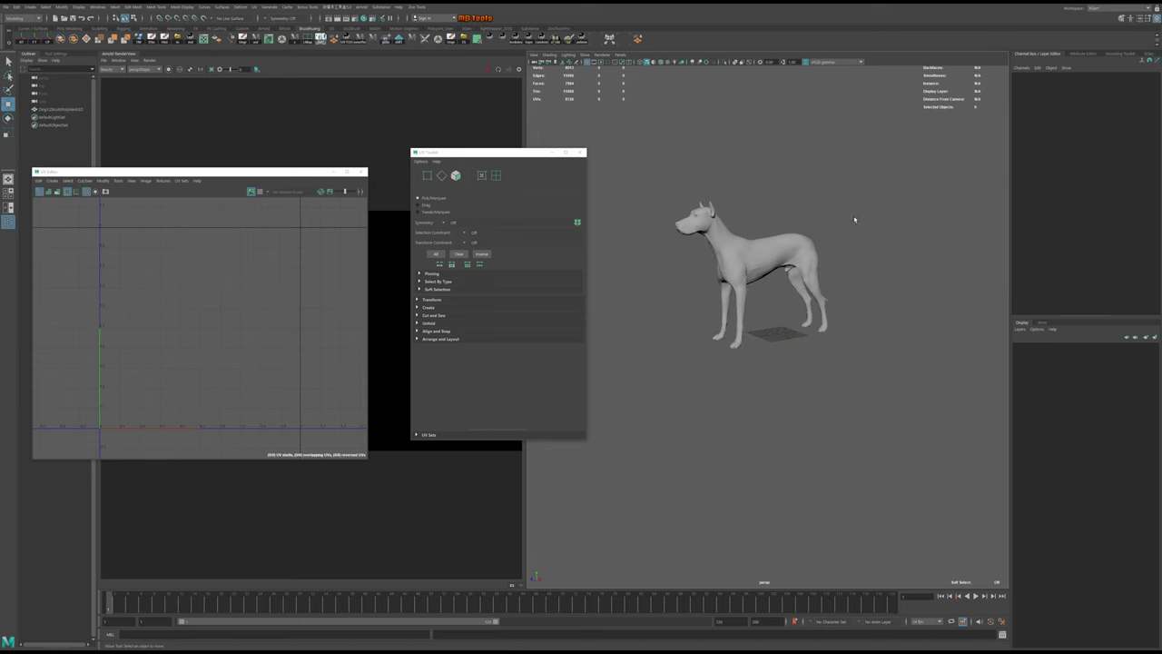
left_click_drag(817, 272, 845, 272, "alt")
left_click(754, 273)
right_click_drag(821, 306, 897, 247, "shift")
left_click(890, 246)
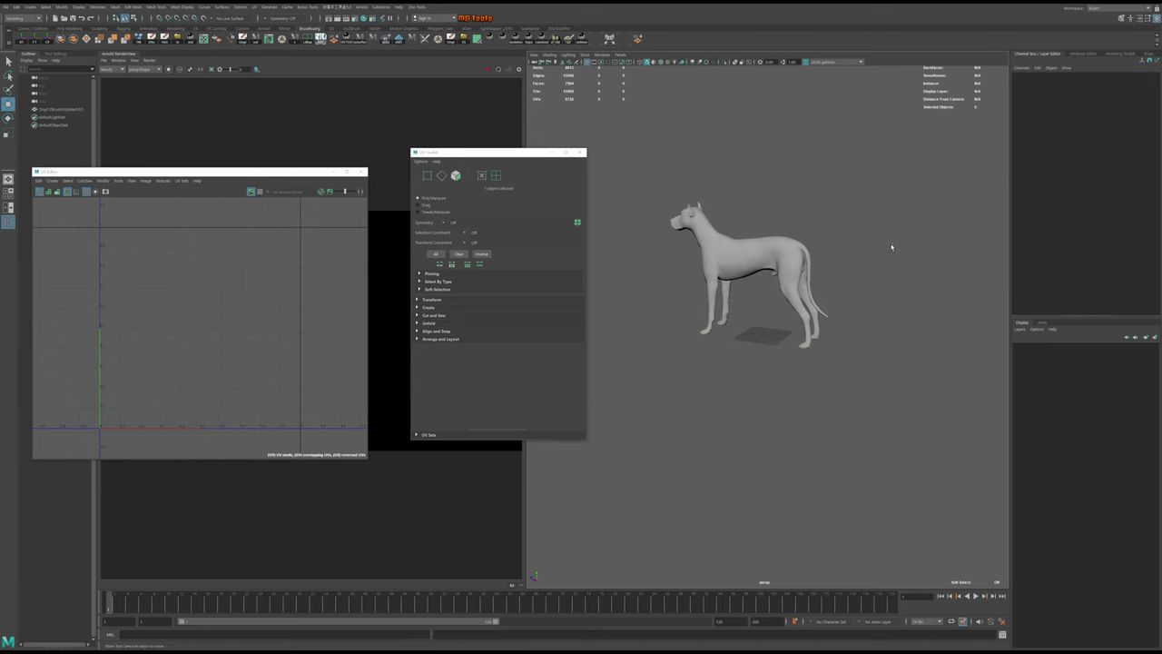
mouse_move(890, 246)
left_mouse_down("alt")
mouse_move(854, 250)
mouse_move(950, 212)
mouse_move(894, 234)
left_mouse_up("alt")
scroll(817, 255, "up", 5)
left_click(812, 252)
left_click(894, 234)
left_click(869, 262)
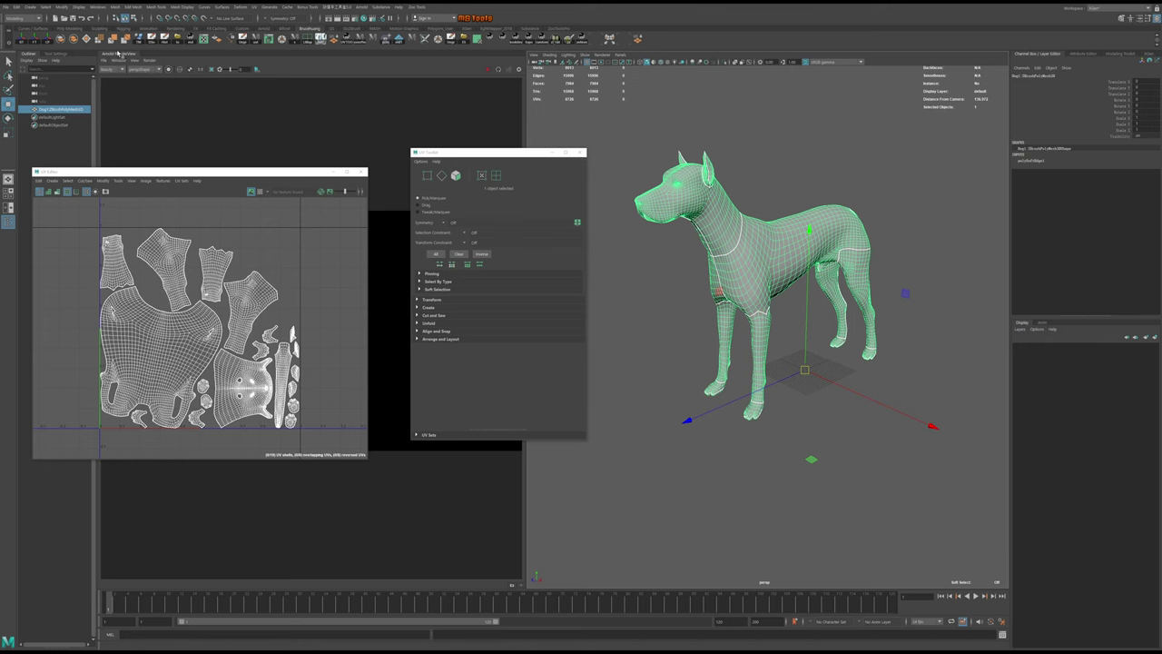
Float and close the Arnold RenderView, then dock the UV Toolkit on the UV Editor's right
left_click(121, 54)
left_click(588, 71)
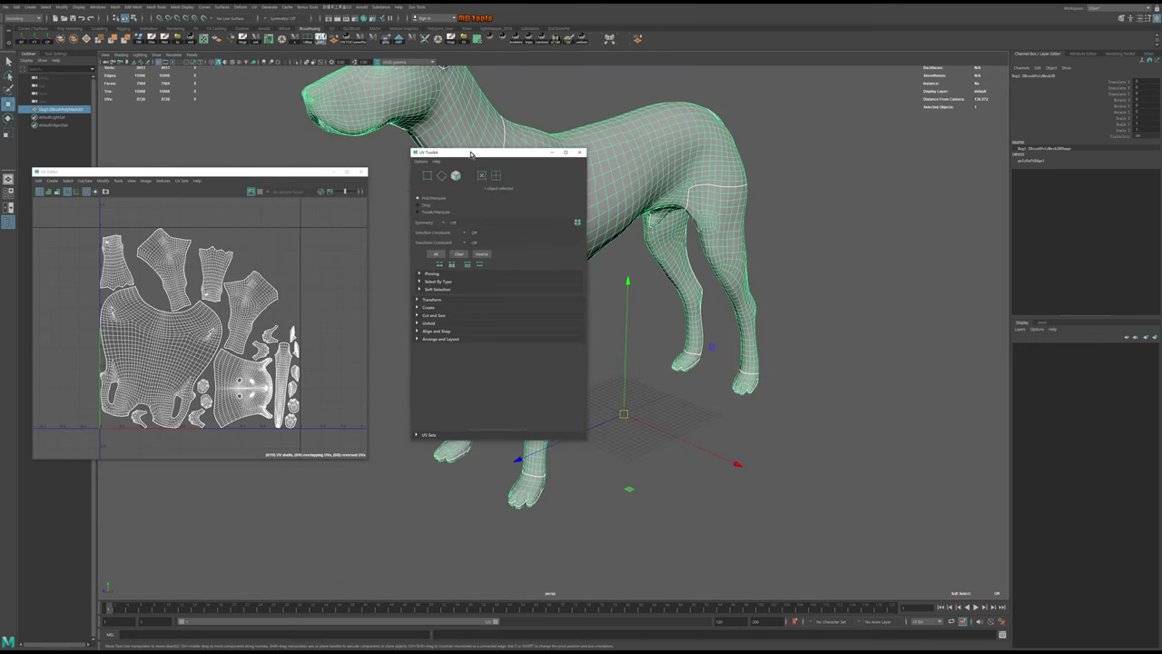
left_click(582, 153)
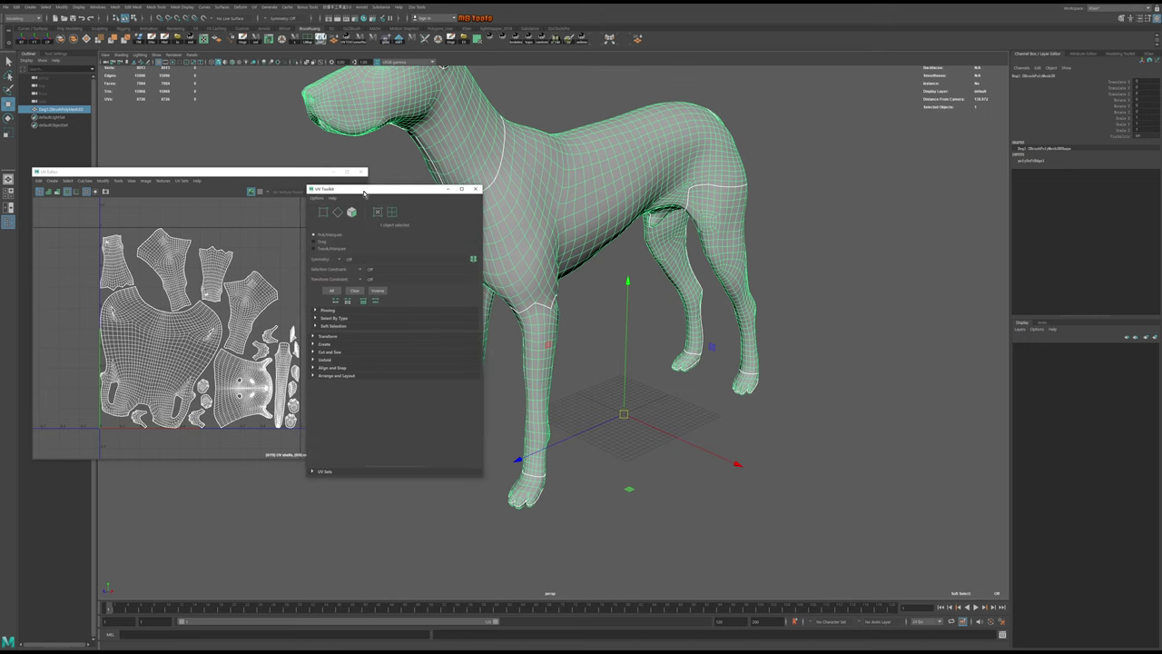
left_click_drag(363, 190, 443, 184)
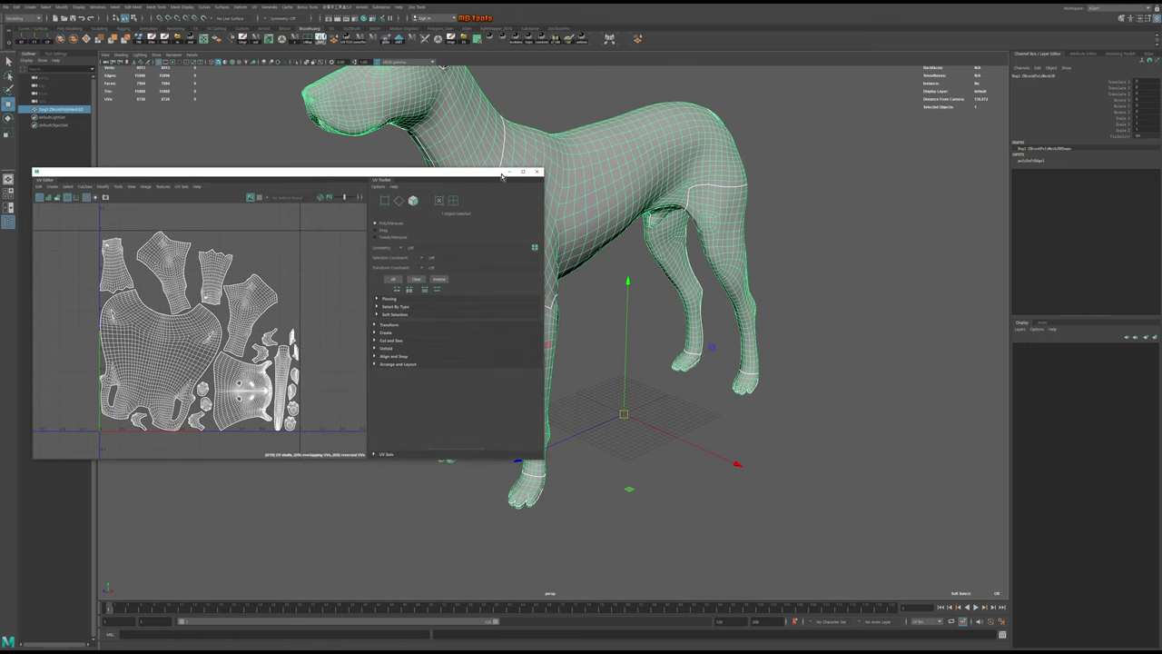
Close the combined UV Editor/UV Toolkit window and tumble to a frontal view of the dog
left_click(538, 170)
mouse_move(589, 173)
left_mouse_down("alt")
mouse_move(752, 200)
mouse_move(761, 237)
mouse_move(740, 240)
left_mouse_up("alt")
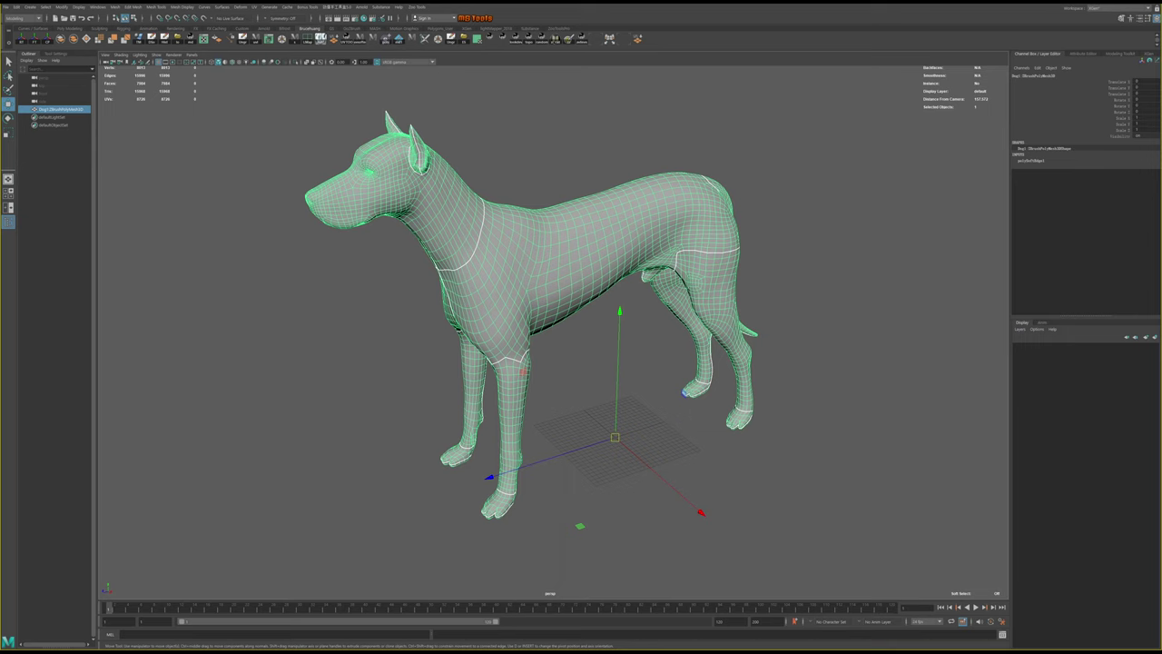
Select the dog mesh and orbit to a front three-quarter view
left_click(830, 208)
left_click_drag(791, 226, 650, 220, "alt")
left_click(650, 220)
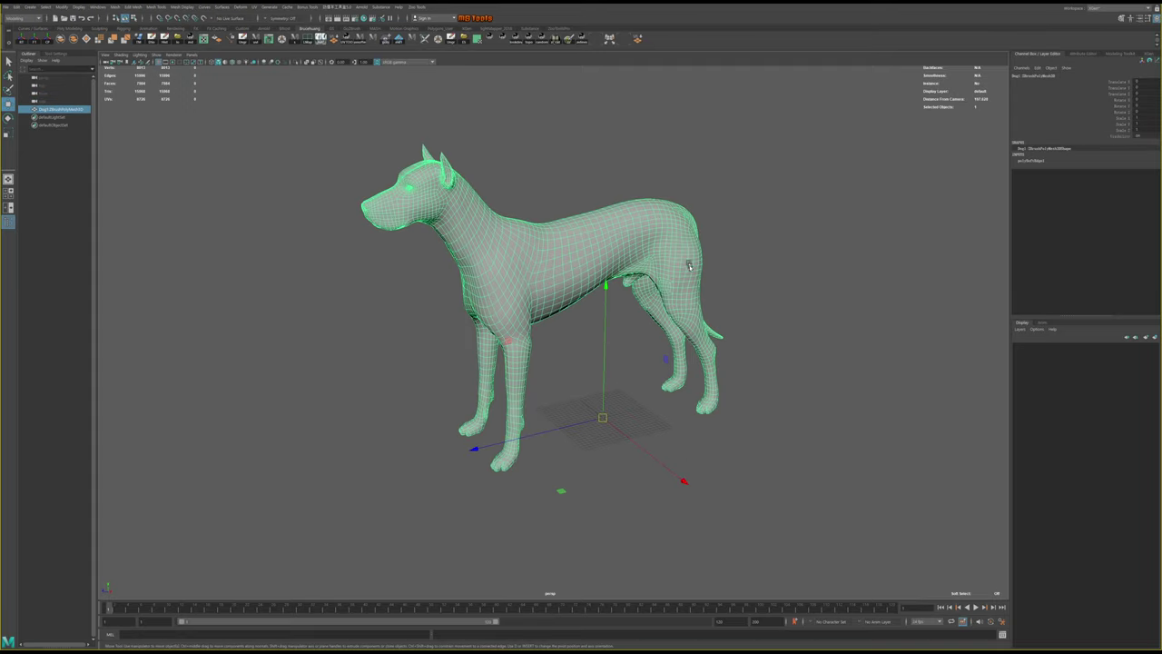
mouse_move(690, 263)
left_mouse_down("alt")
mouse_move(717, 246)
mouse_move(695, 249)
mouse_move(687, 306)
mouse_move(666, 278)
mouse_move(661, 229)
left_mouse_up("alt")
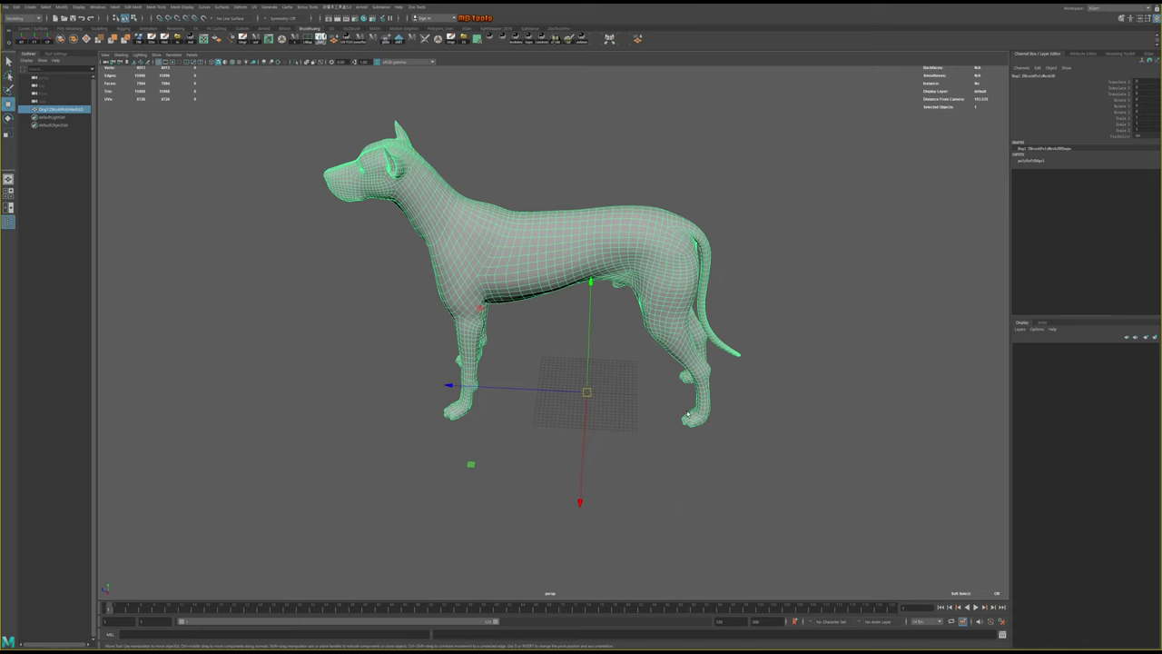
mouse_move(611, 389)
left_mouse_down("alt")
mouse_move(672, 410)
mouse_move(725, 388)
mouse_move(665, 380)
left_mouse_up("alt")
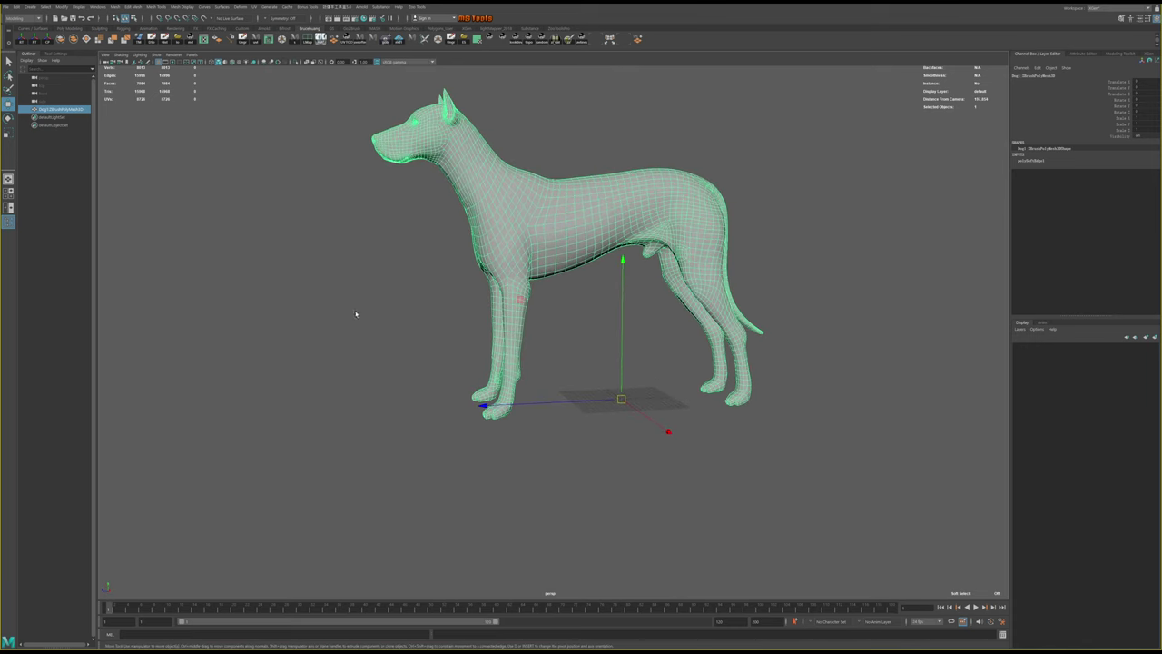
Rename the mesh in the Outliner to a short name starting with dog, then deselect it
double_click(64, 110)
type("dog_md")
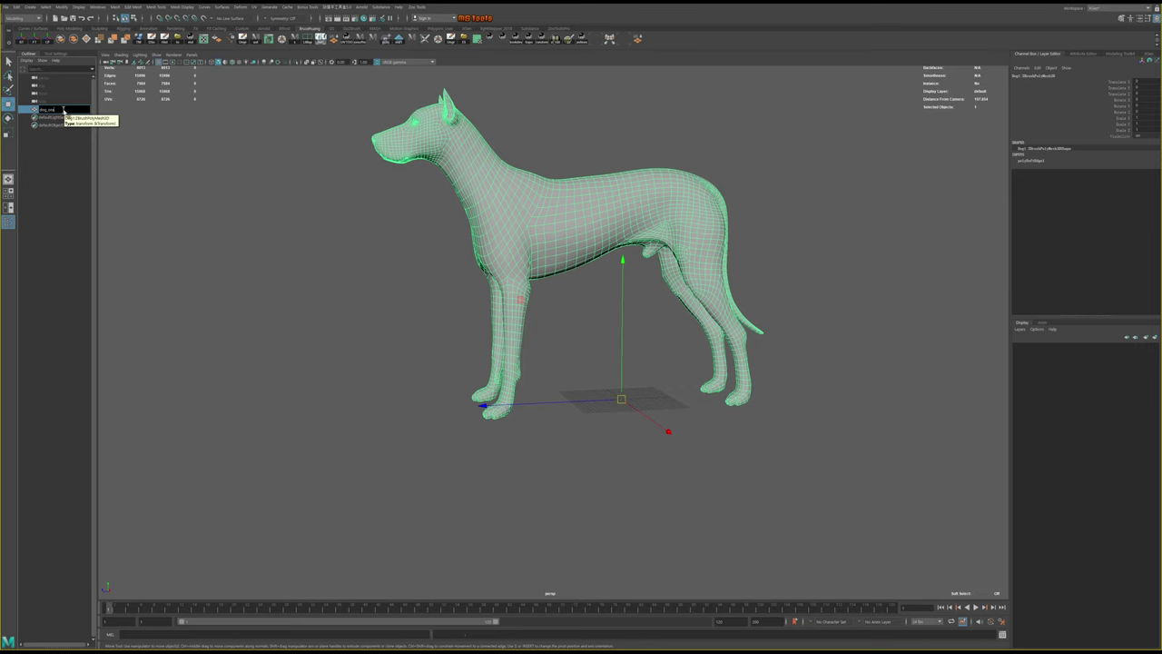
key("Return")
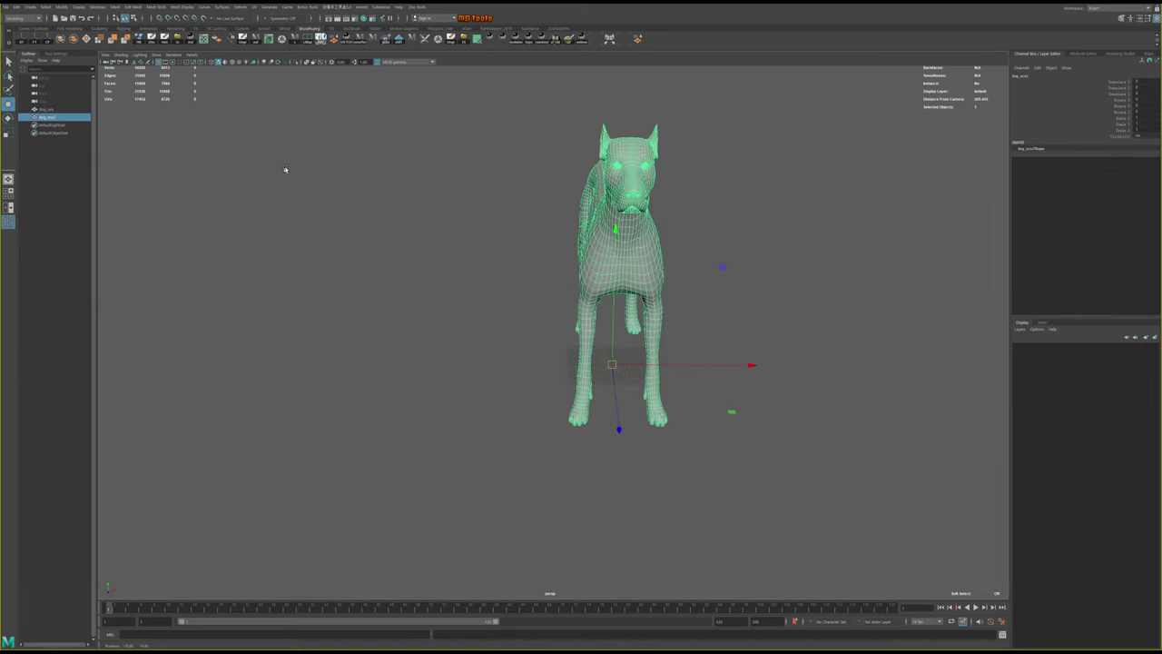
left_click_drag(284, 170, 263, 172, "alt")
left_click(308, 205)
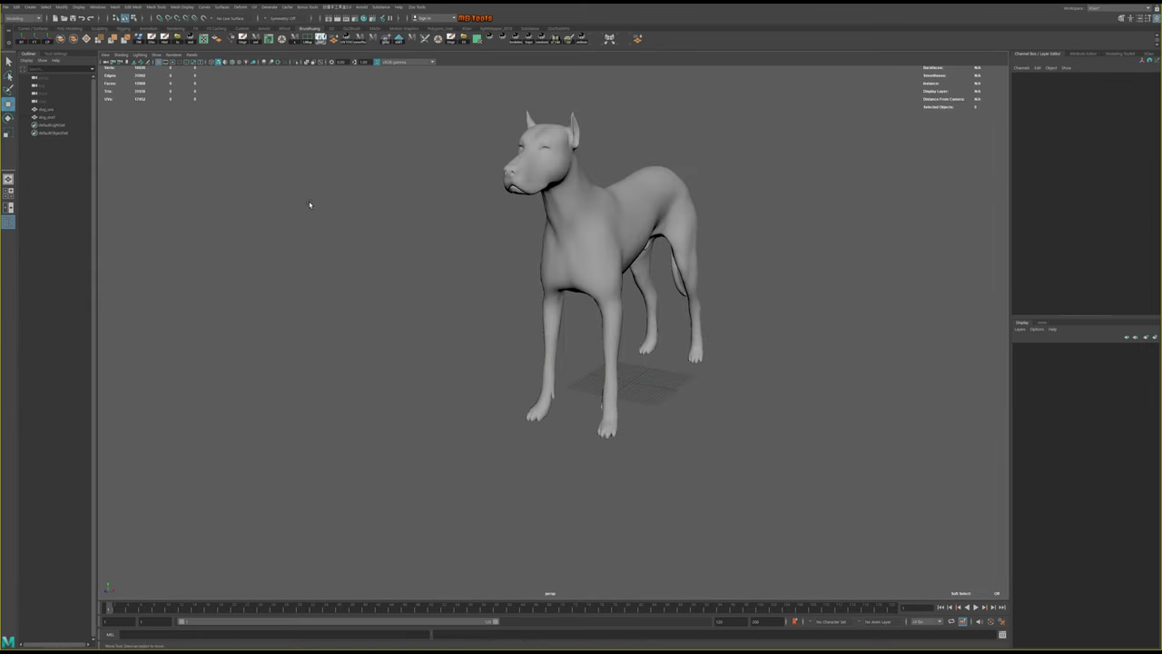
left_click(59, 101)
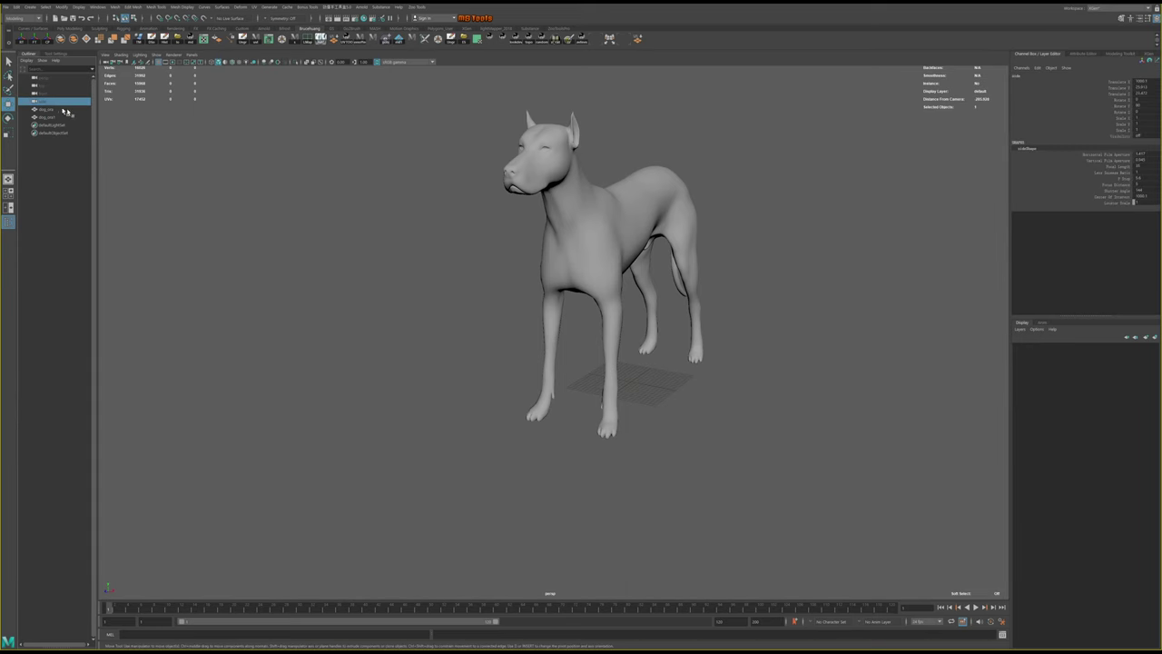
Export the selected dog mesh via Export Selection as FBX file 'dog', then switch to Chrome
left_click_drag(397, 117, 282, 141, "alt")
left_click(42, 110)
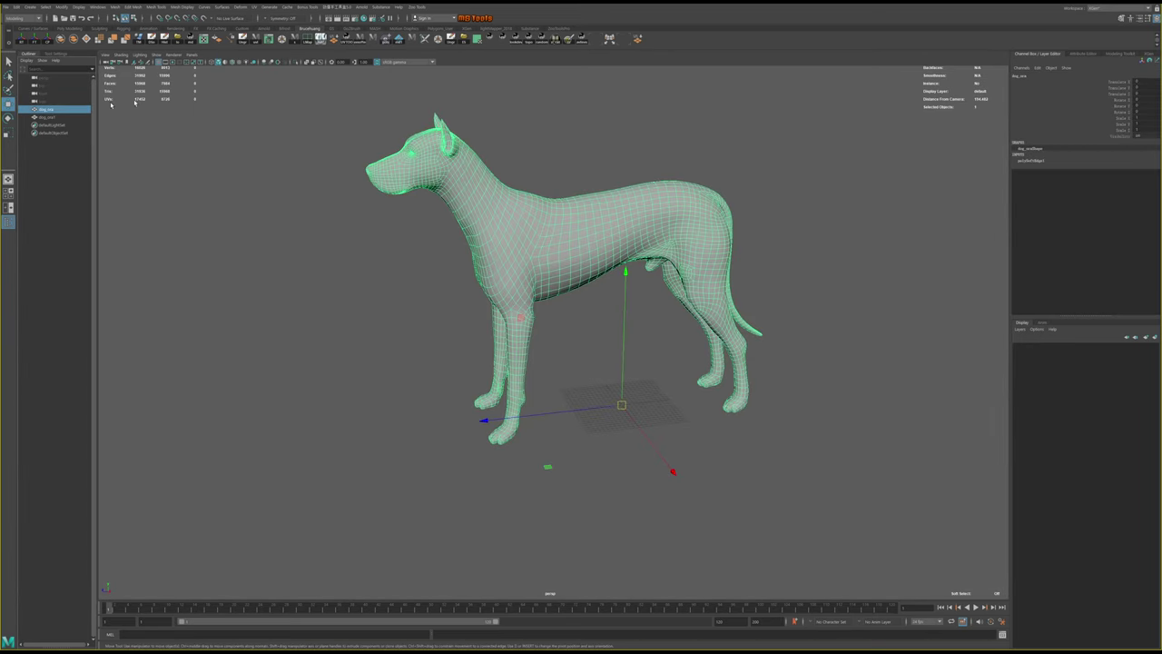
left_click(463, 41)
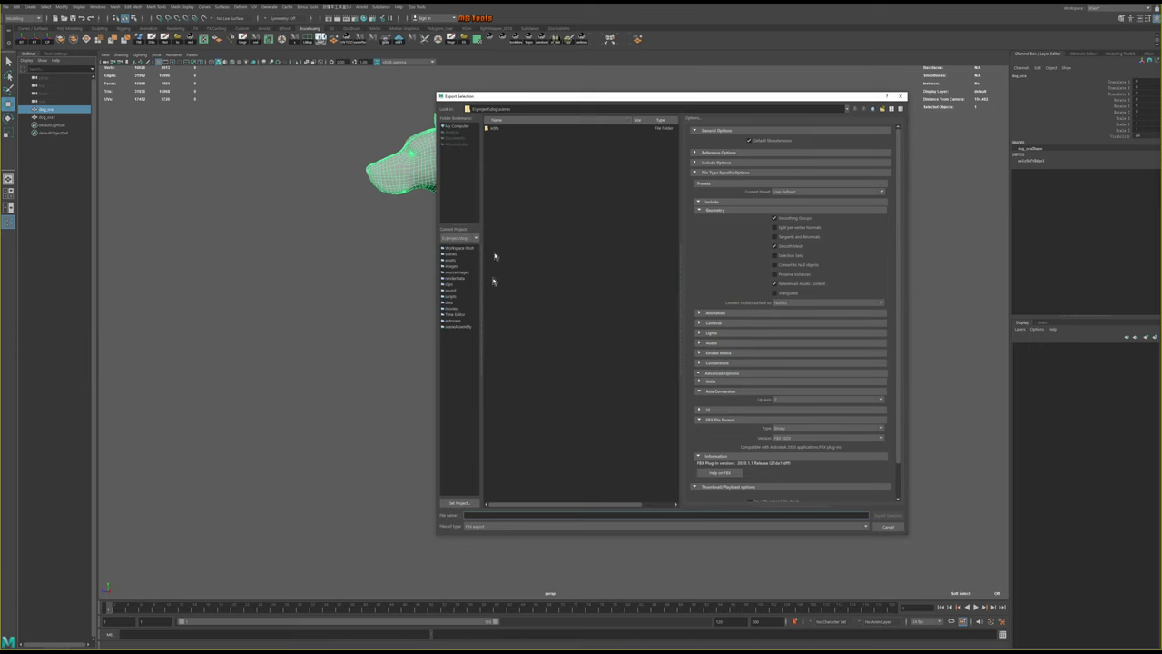
type("dog")
key("Return")
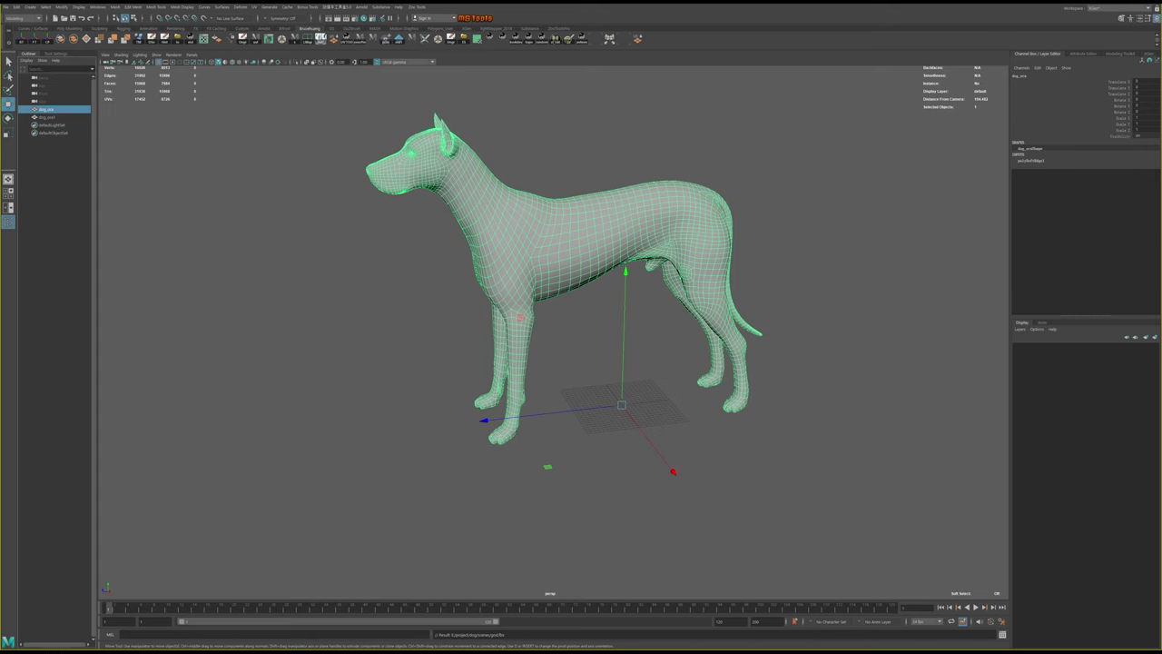
key("alt+Tab")
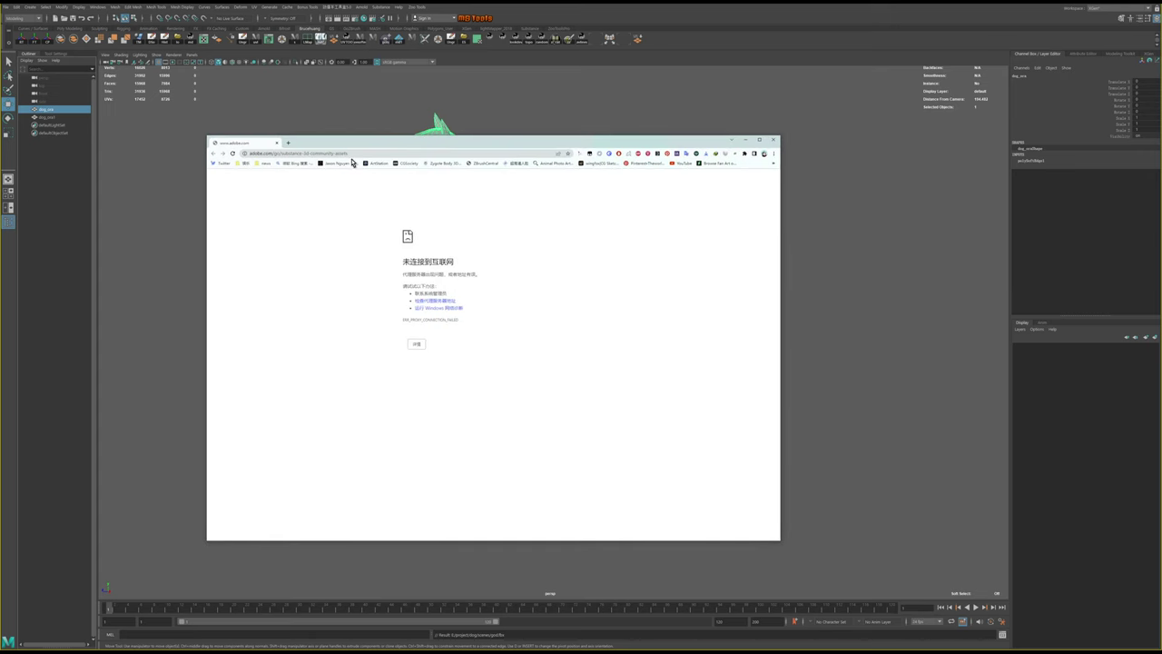
left_click(355, 152)
type("w.")
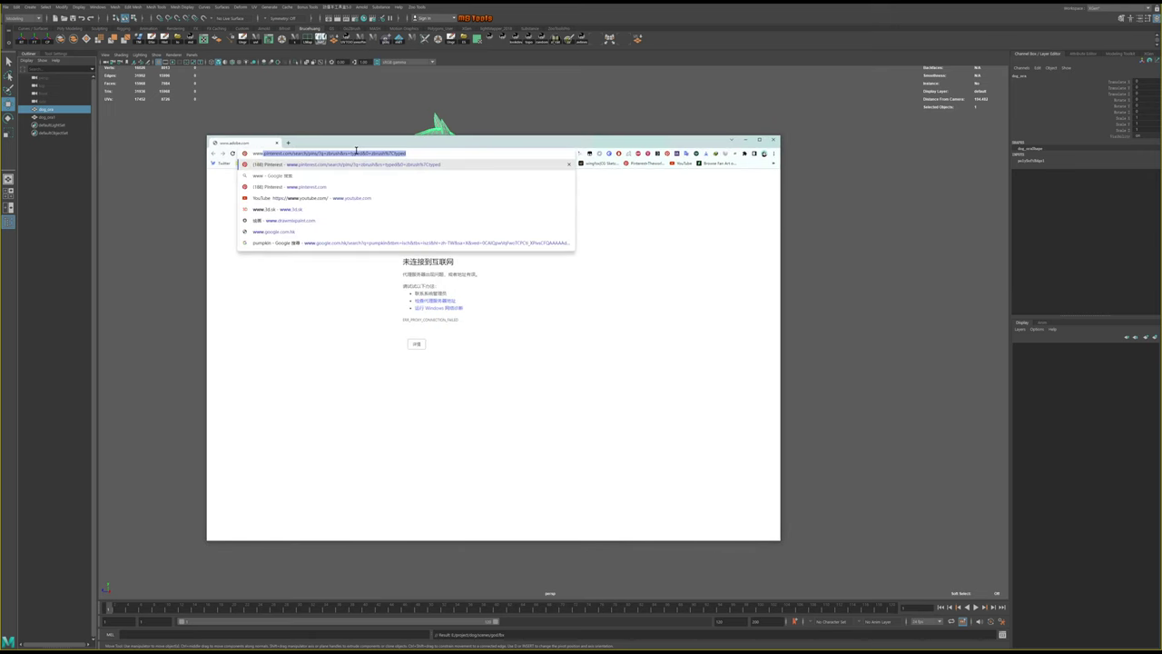
type("bing")
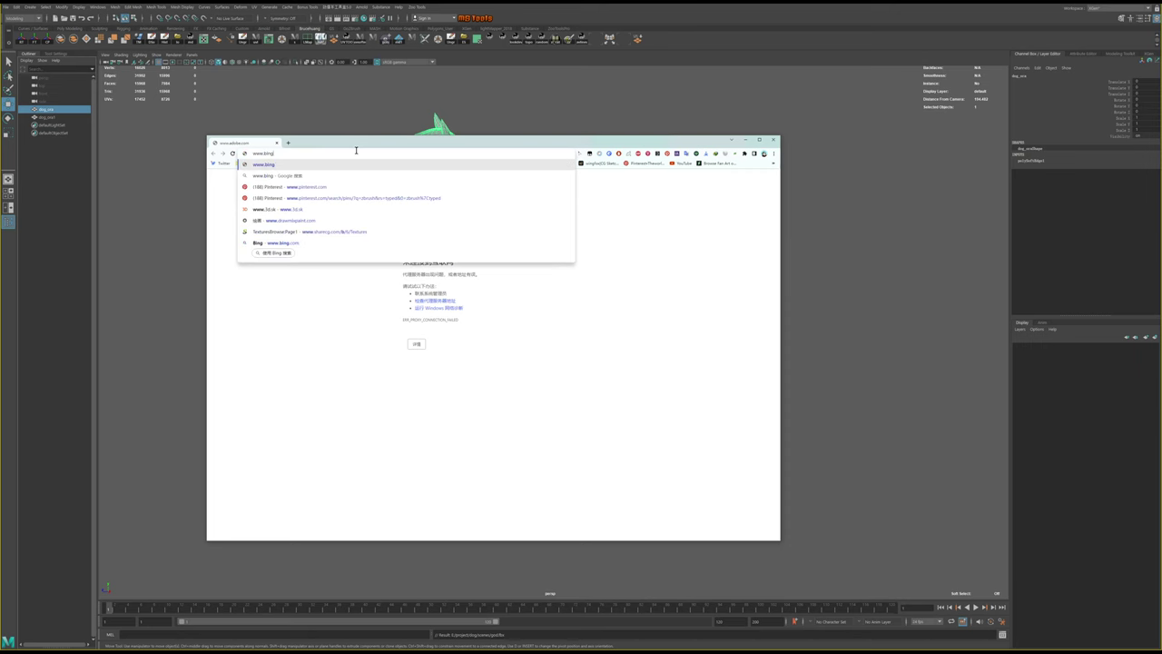
type(".com/")
key("Return")
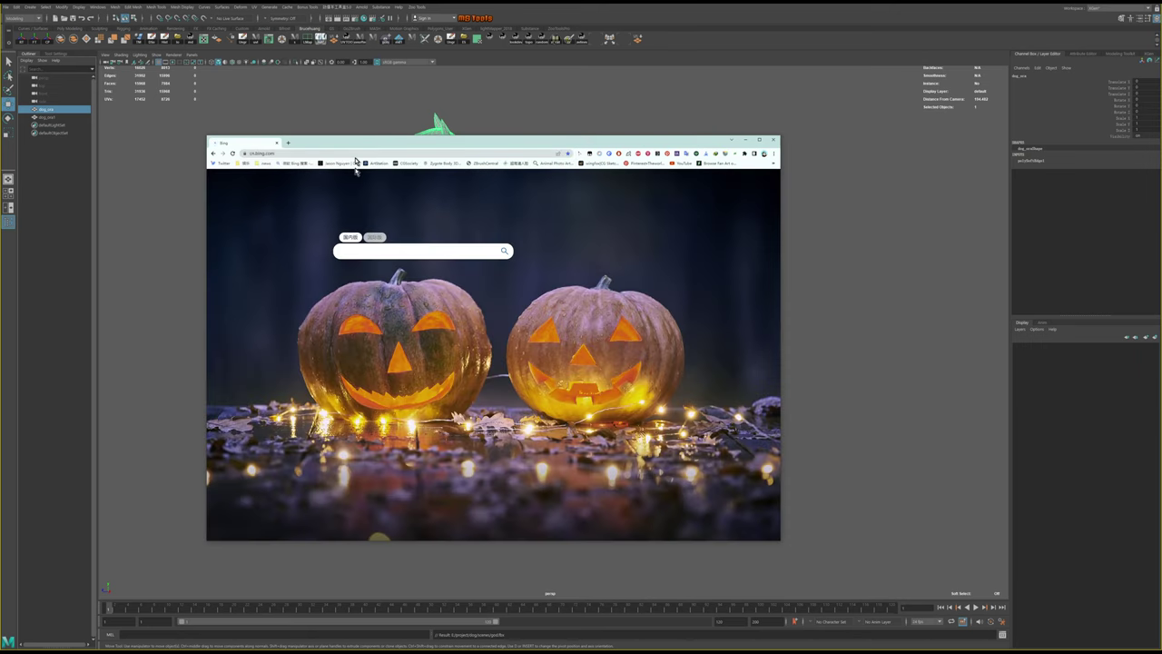
type("fanyi")
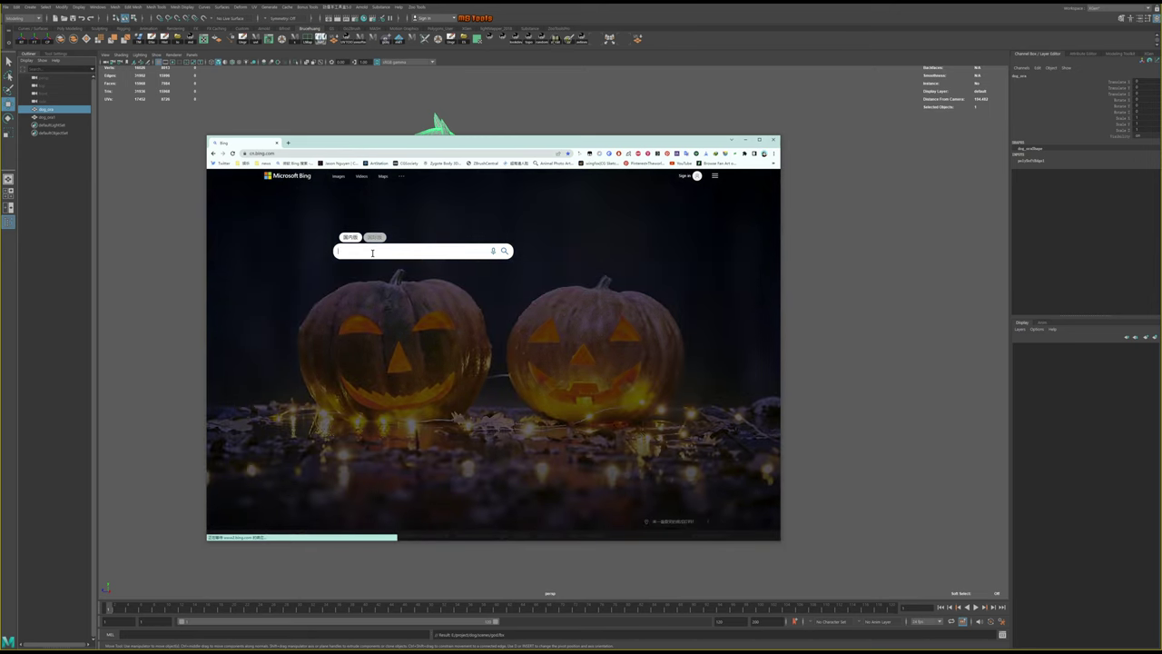
key("Return")
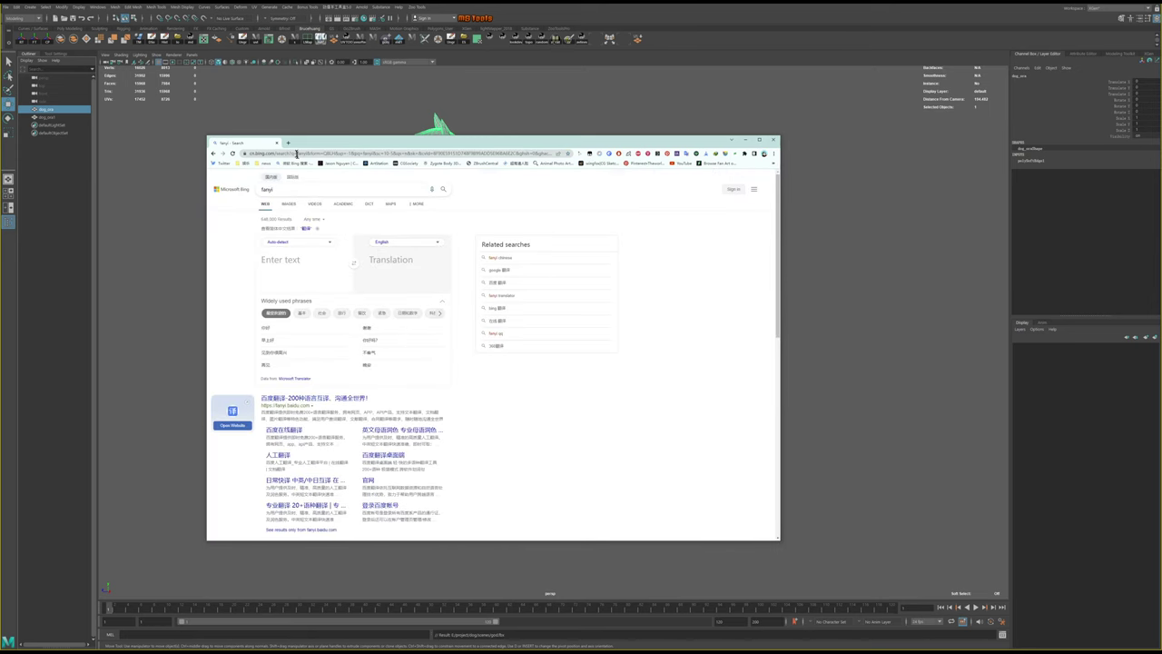
Translate 猎犬 in the Bing translator and copy the English result 'hound'
left_click(289, 142)
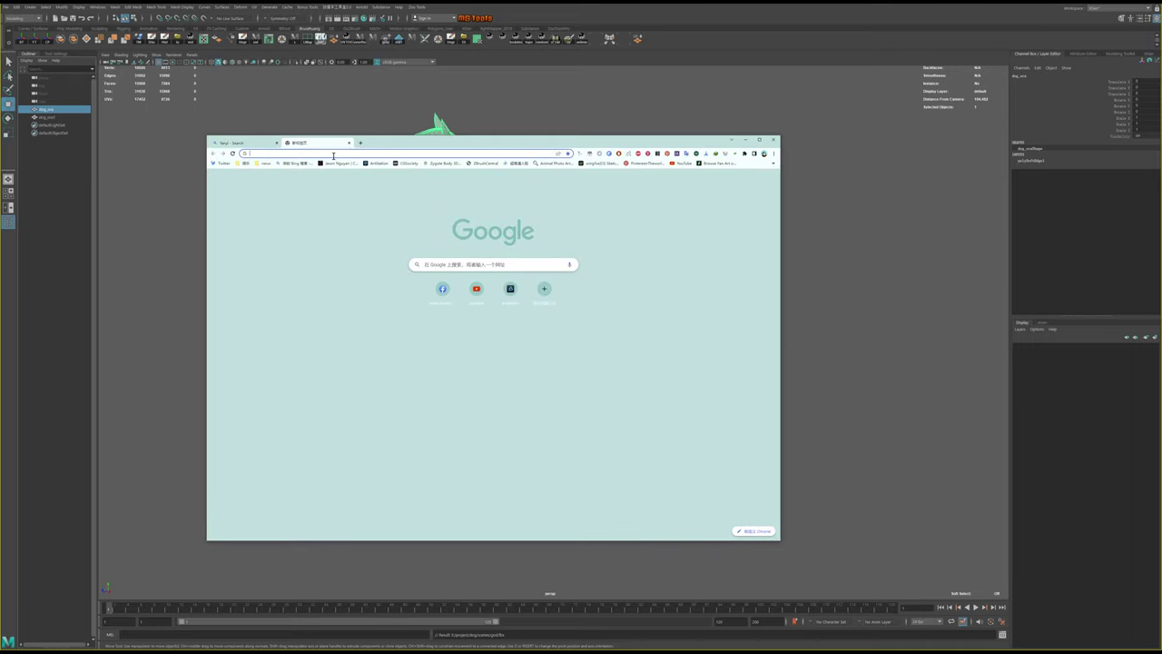
left_click(236, 143)
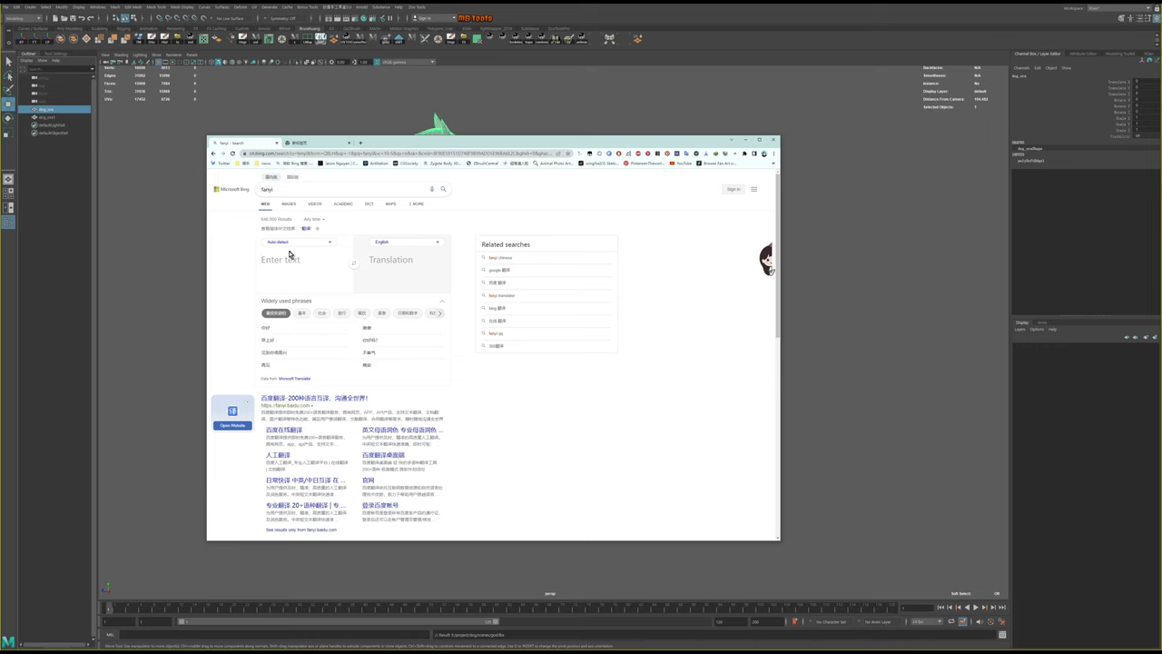
type("lie")
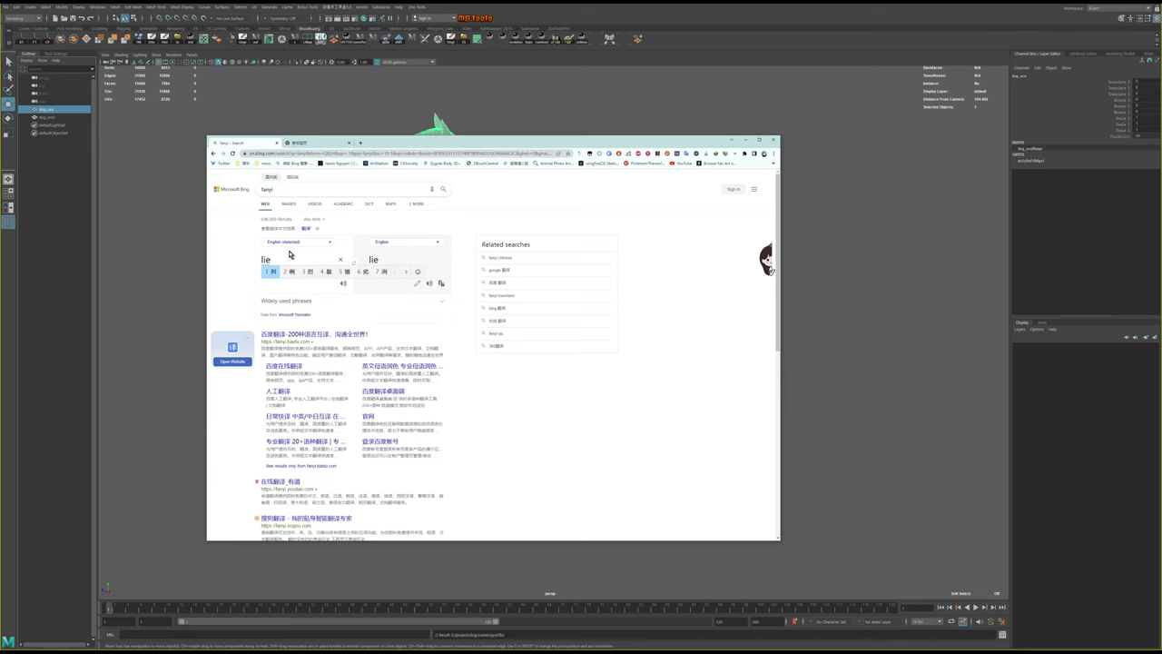
type("quan")
key("space")
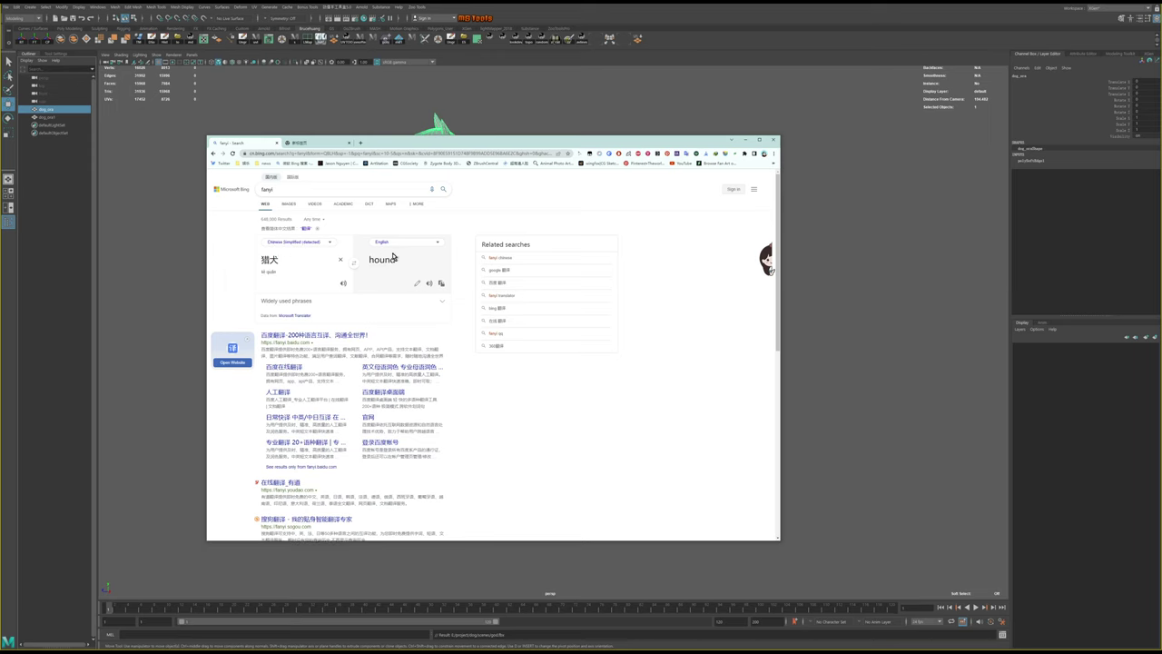
left_click(441, 283)
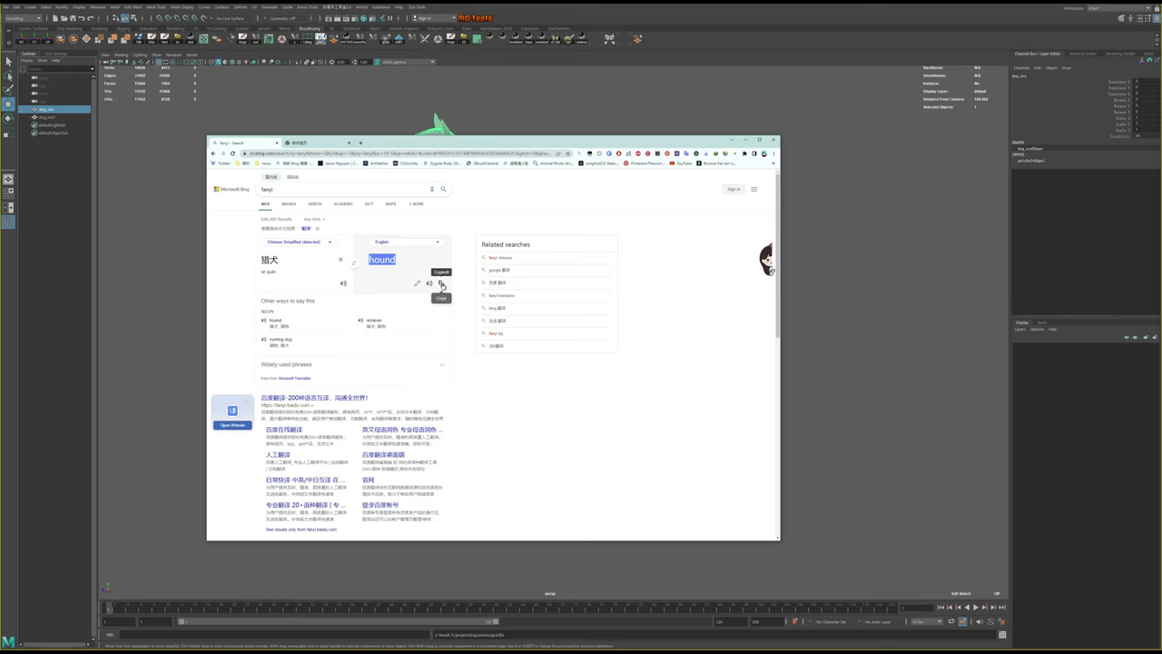
In a new tab, switch Bing to its international version and search for 'hound'
left_click(311, 146)
type("www.")
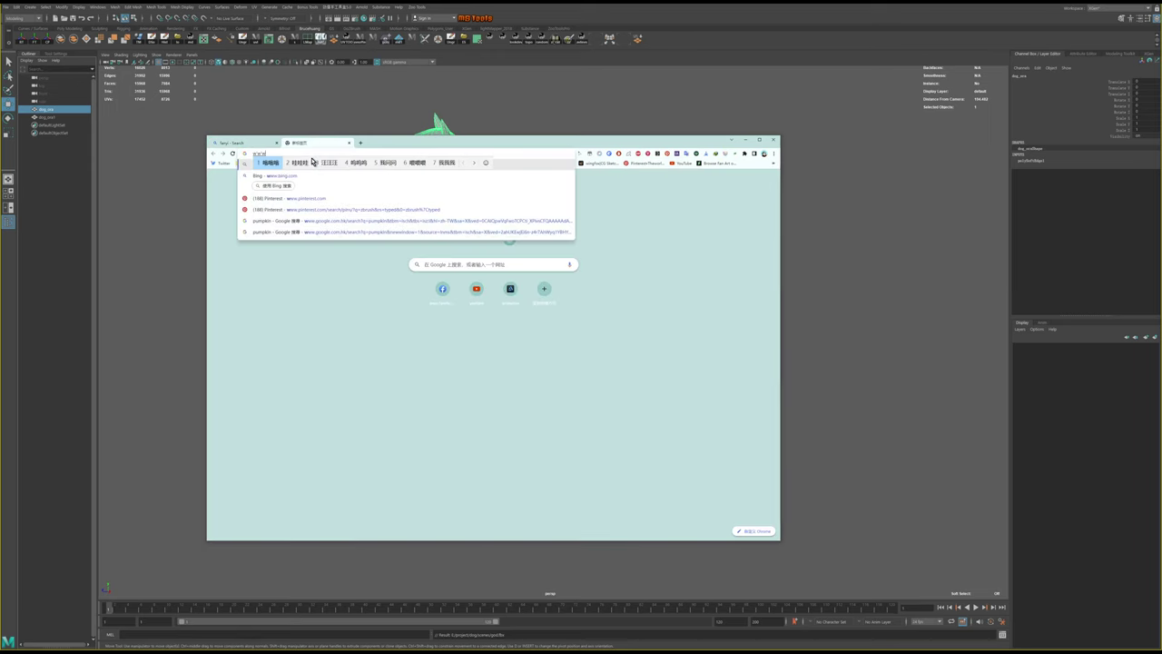
type("bing.com")
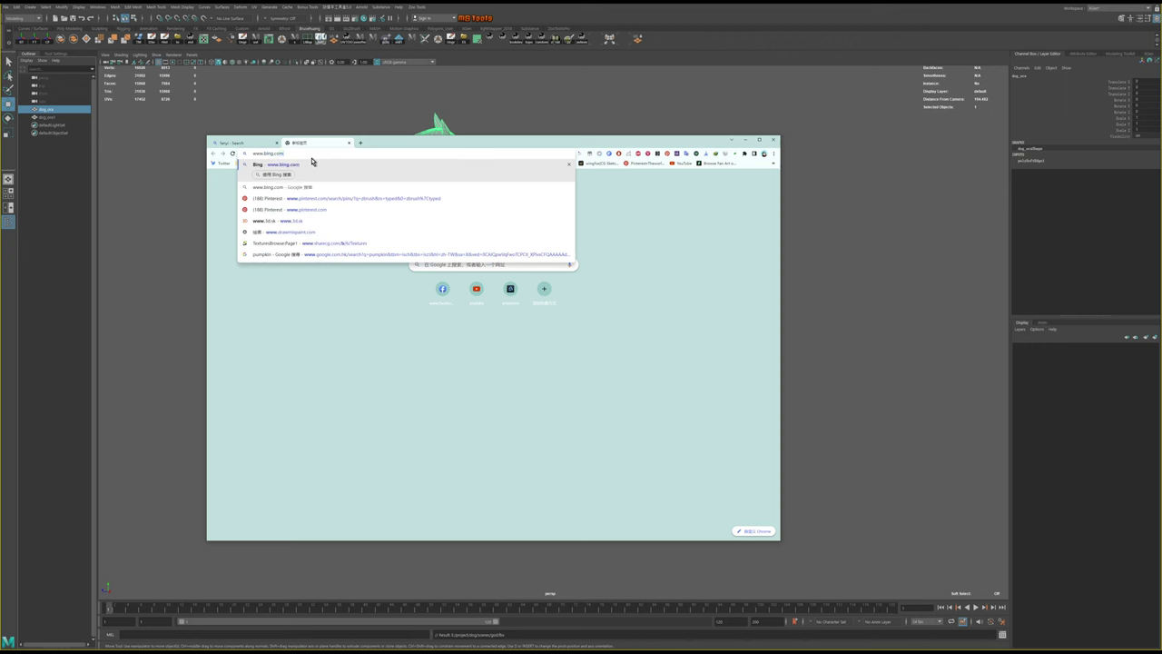
key("Return")
key("ctrl+v")
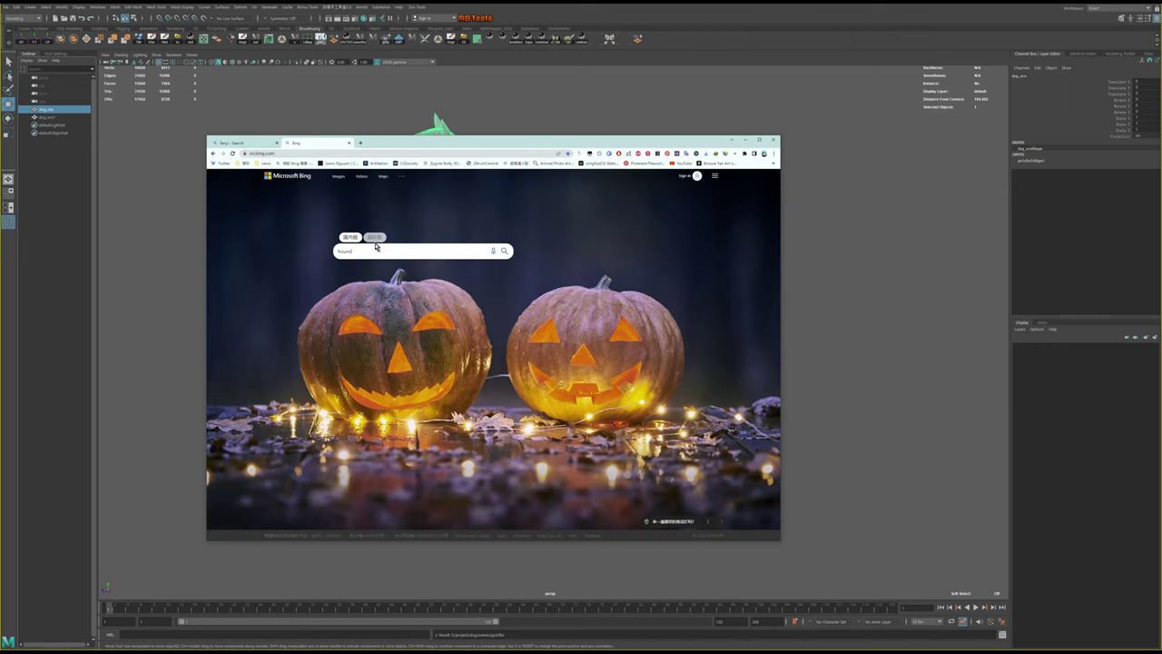
left_click(376, 238)
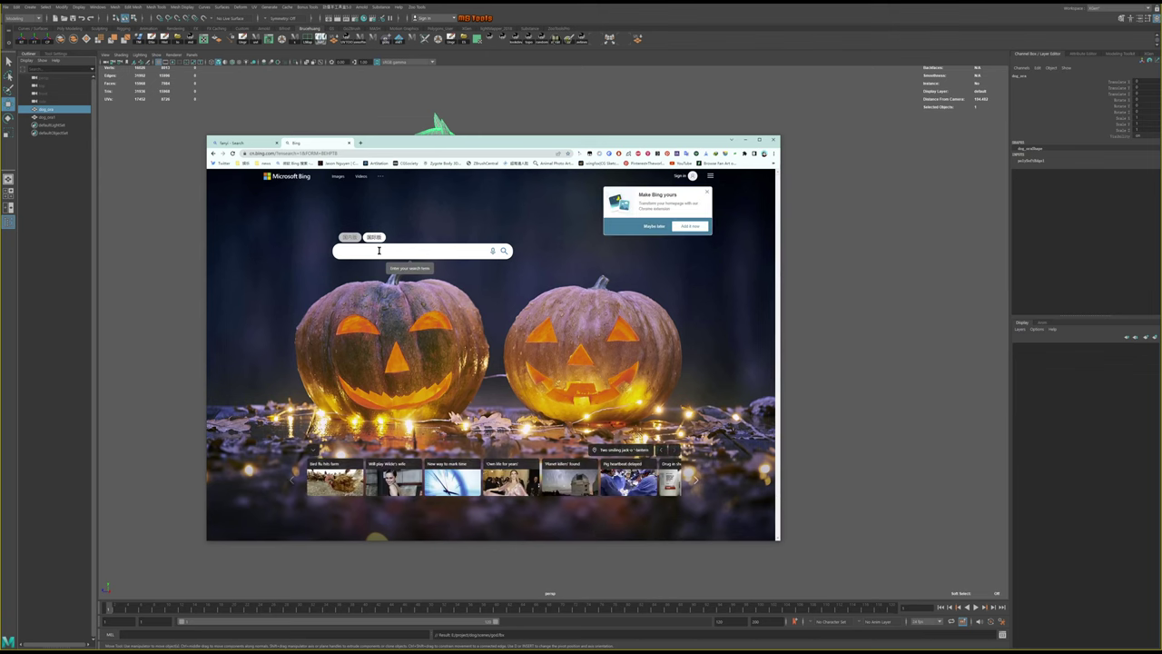
key("ctrl+v")
key("Return")
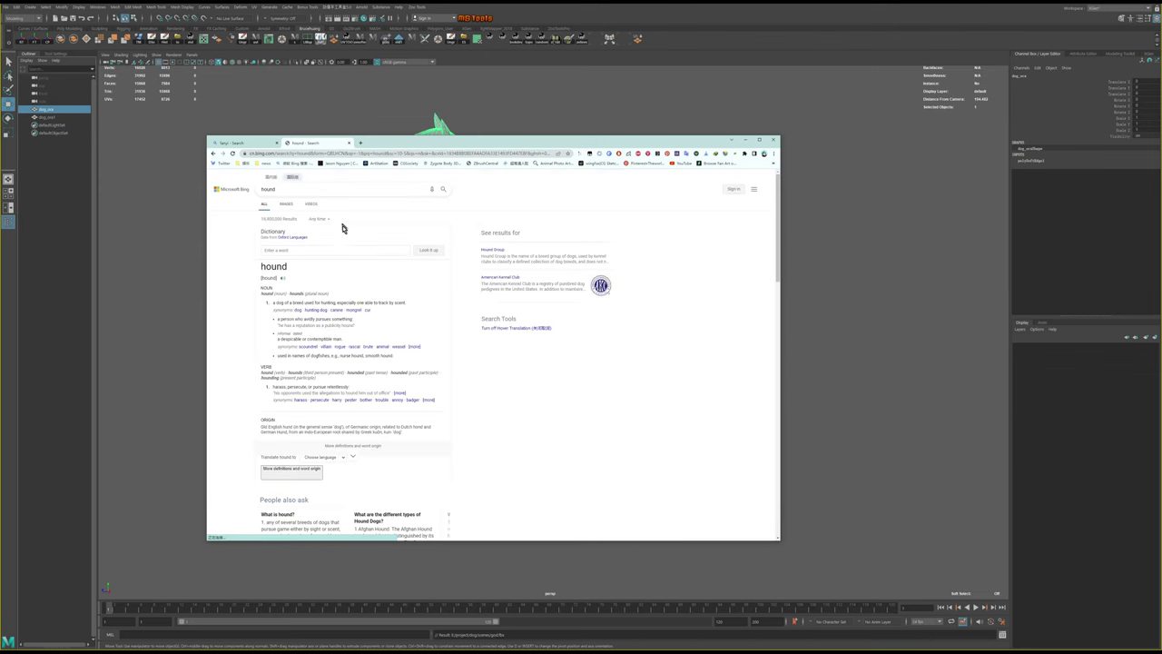
Browse Bing Images results for hound and open a Transylvanian Hound image in a new tab
left_click(286, 205)
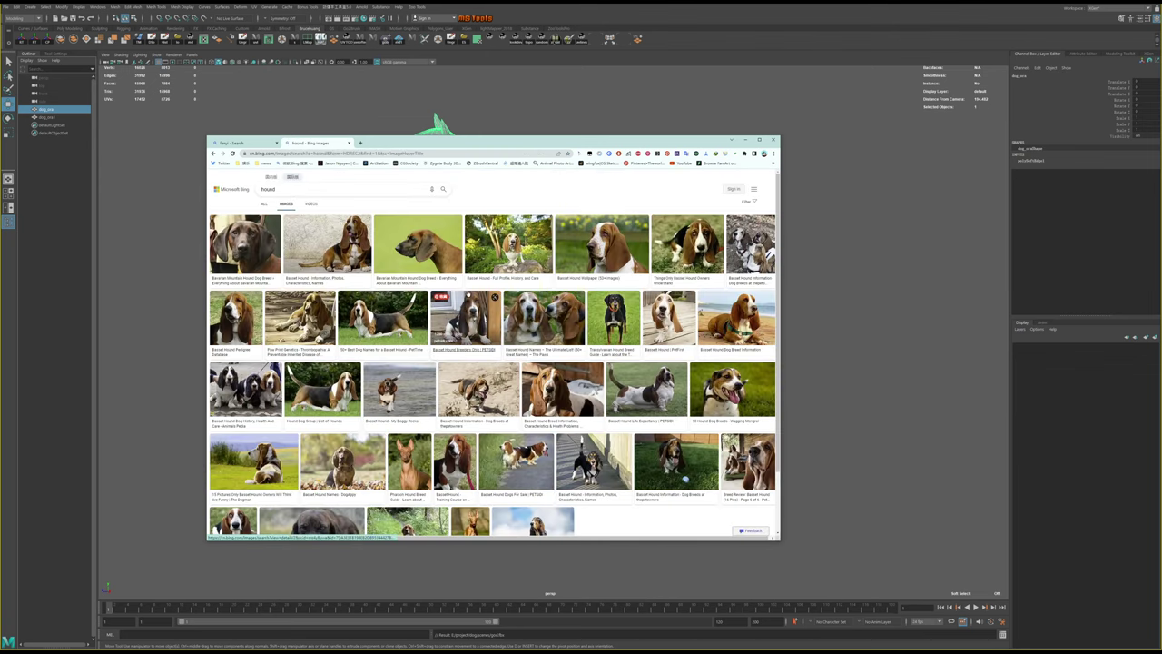
scroll(490, 331, "down", 3)
scroll(490, 332, "down", 2)
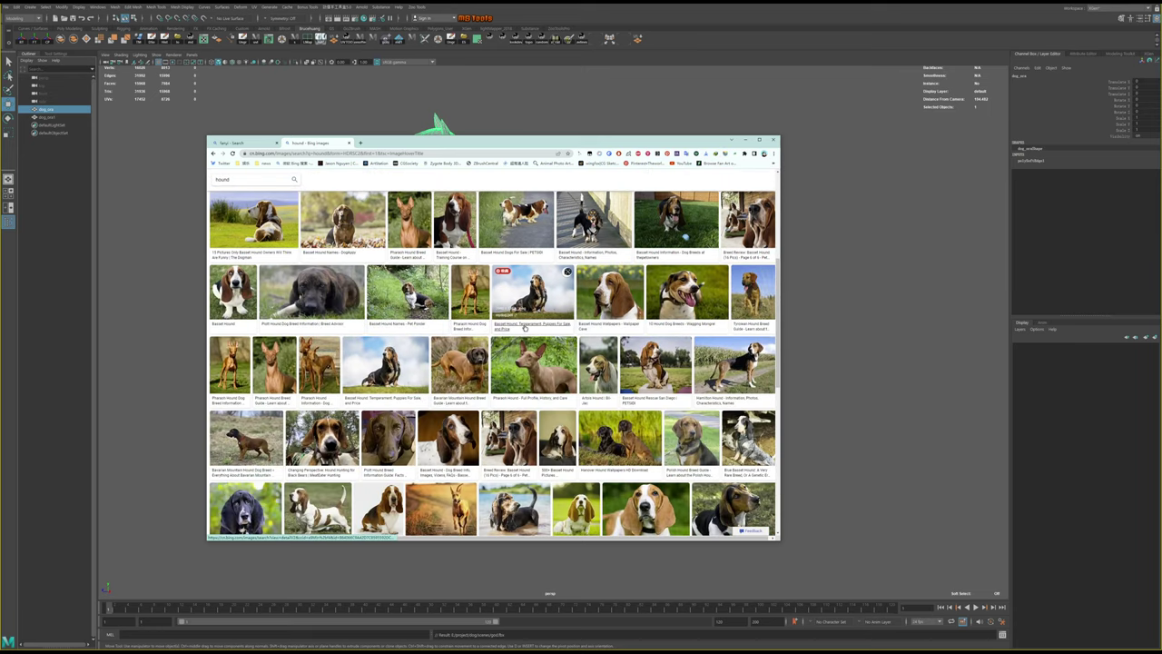
scroll(490, 331, "down", 2)
scroll(532, 325, "down", 2)
scroll(532, 325, "down", 1)
scroll(532, 325, "down", 2)
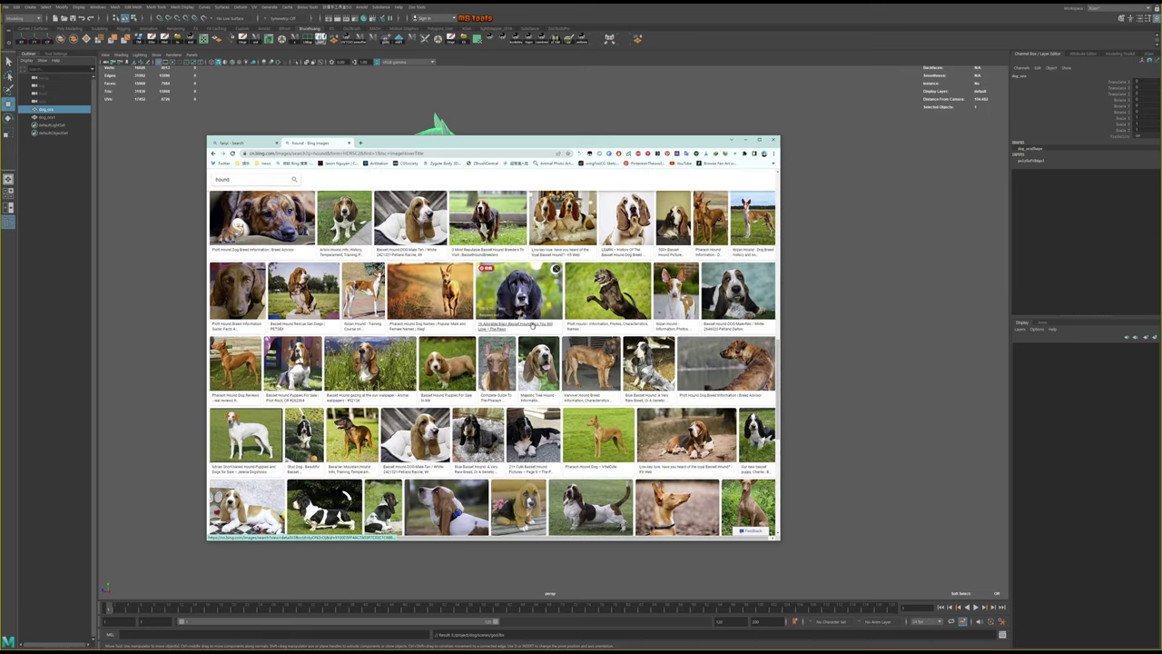
scroll(532, 325, "down", 1)
scroll(532, 325, "down", 2)
scroll(532, 325, "down", 2)
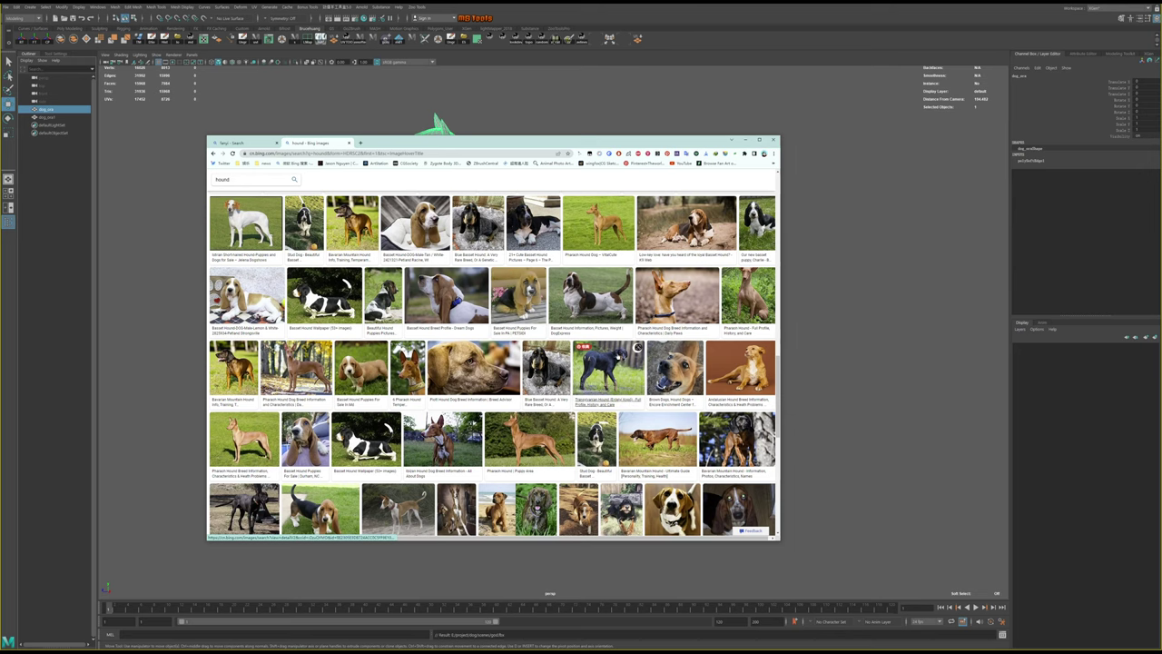
middle_click(637, 346)
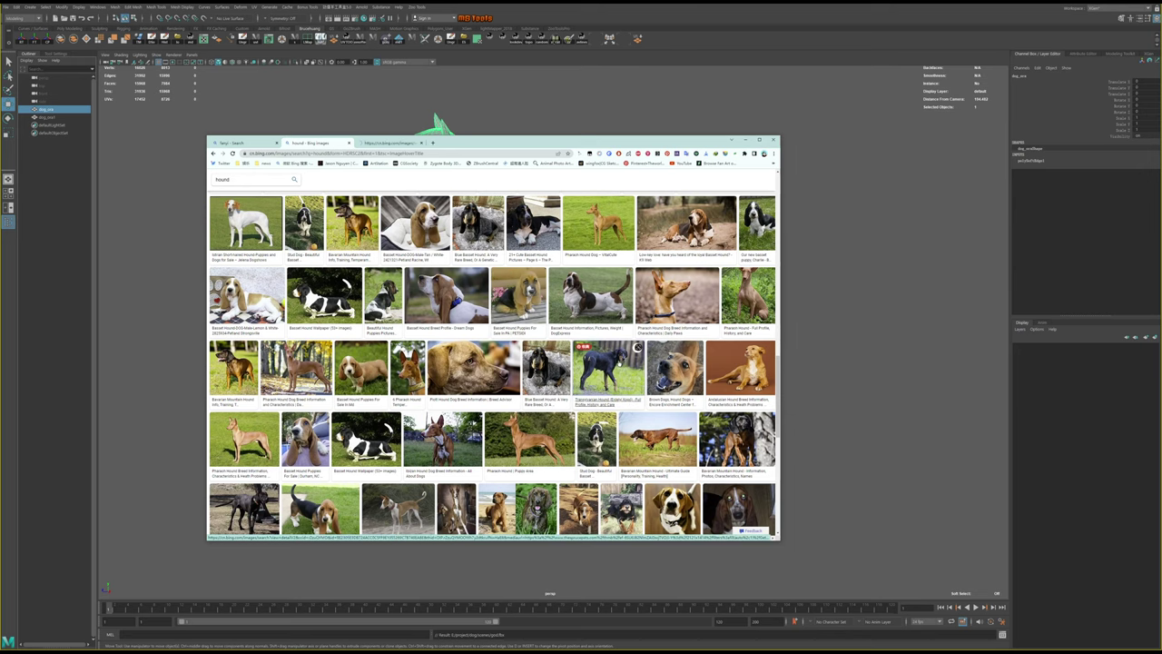
View the Transylvanian Hound image in its own tab
scroll(631, 343, "down", 2)
scroll(631, 343, "down", 2)
scroll(628, 338, "down", 2)
scroll(628, 339, "down", 1)
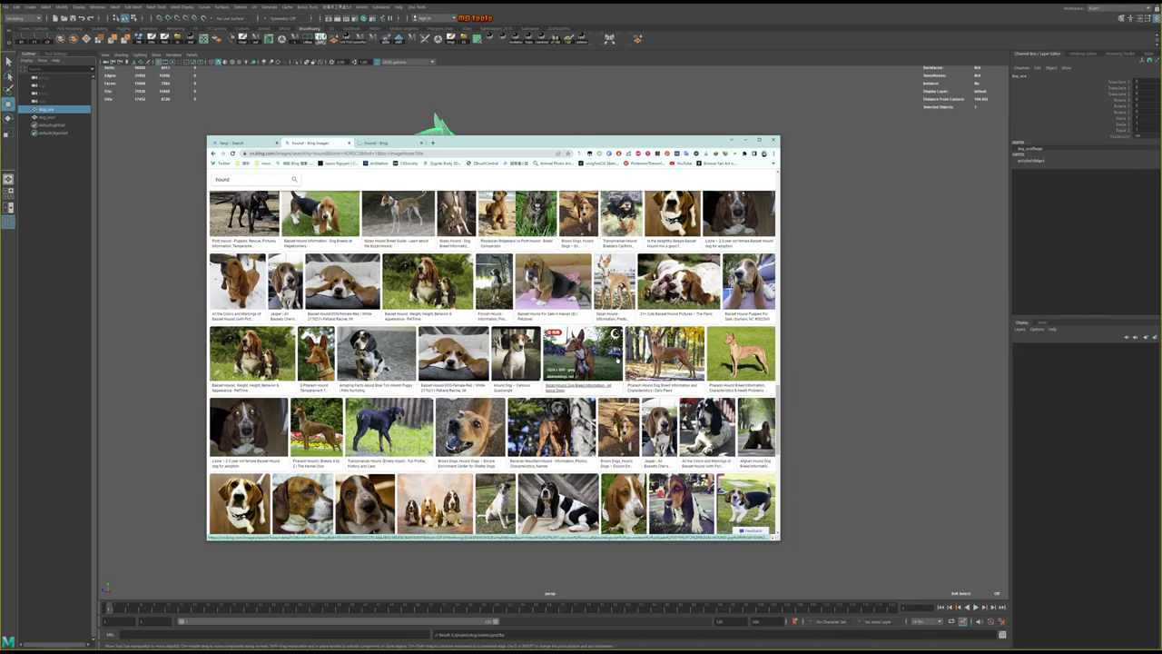
scroll(545, 272, "down", 1)
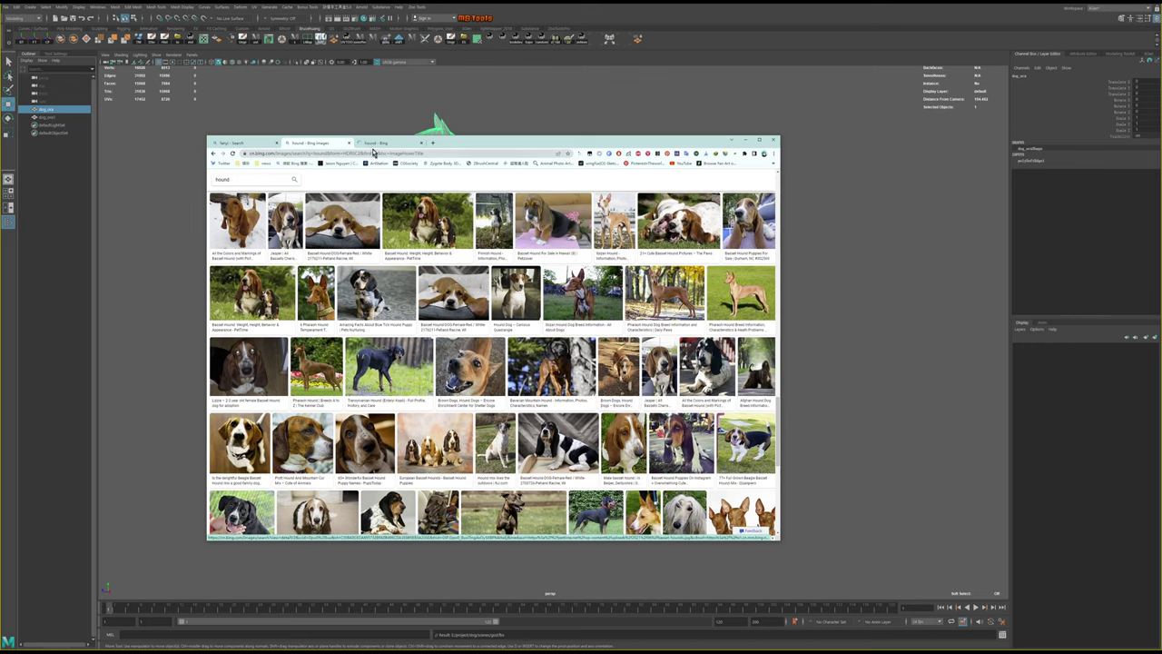
left_click(388, 143)
right_click(530, 316)
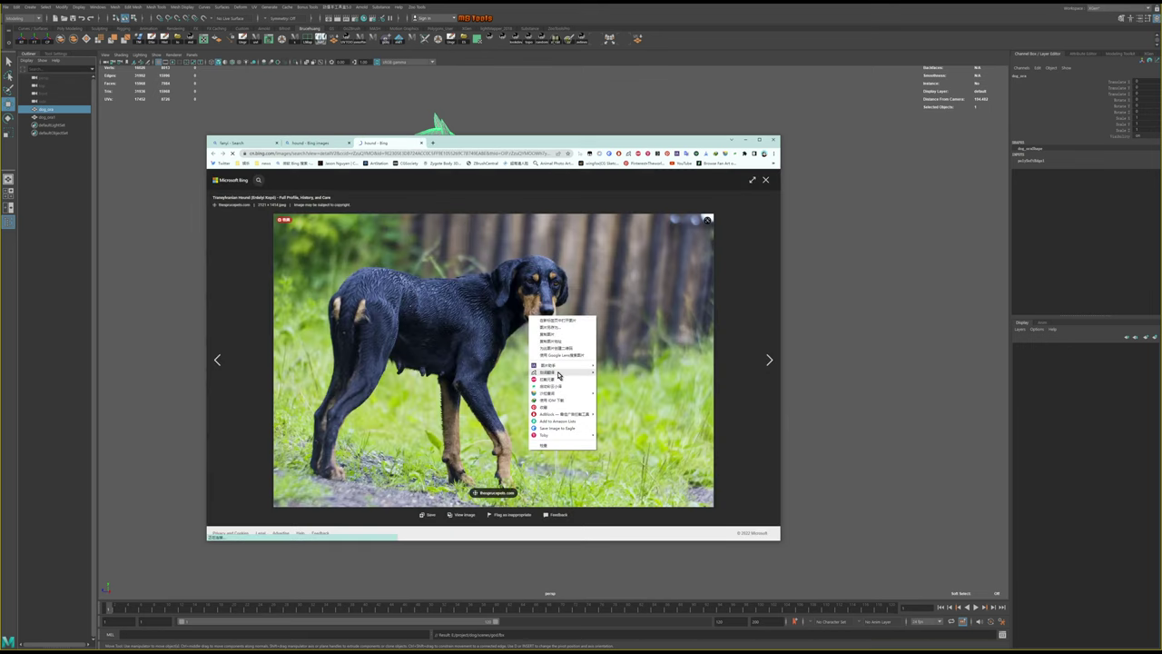
left_click(555, 335)
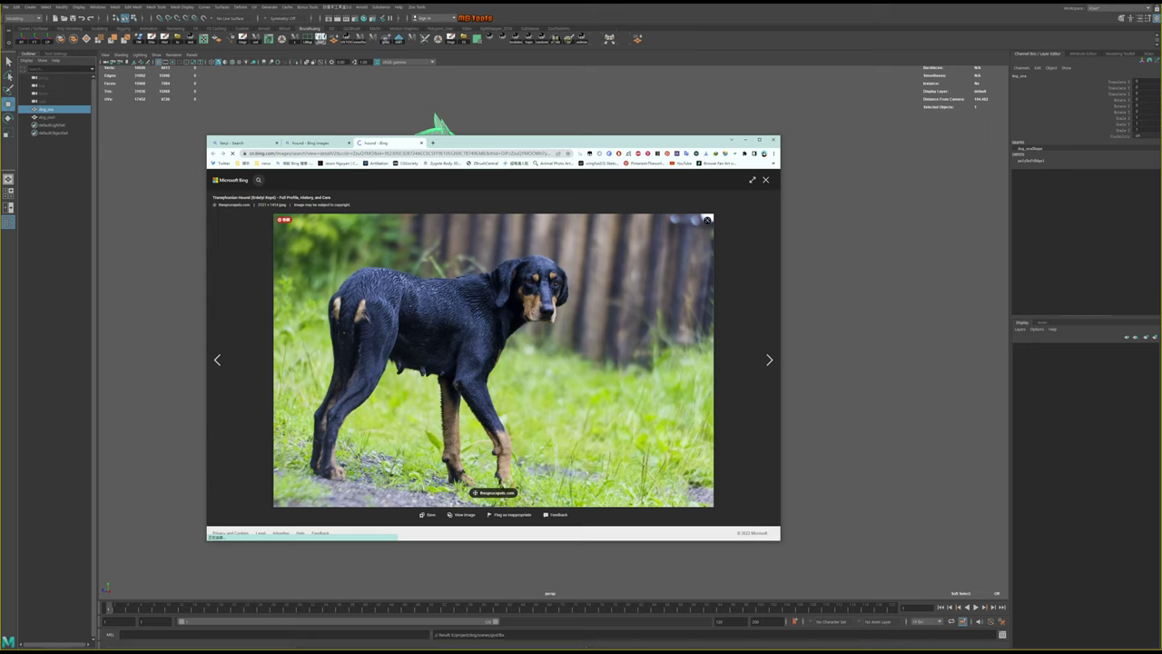
left_click(629, 5)
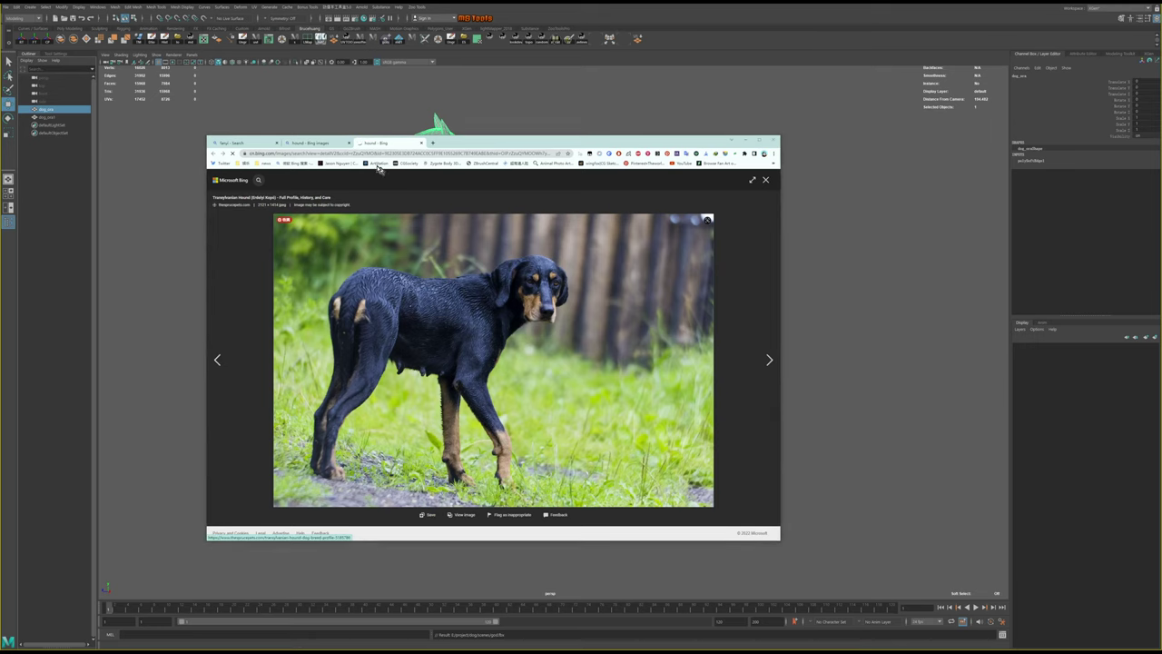
Back in the image results, enlarge the Black Sloan Hound photo, then close it
left_click(297, 145)
scroll(571, 354, "down", 3)
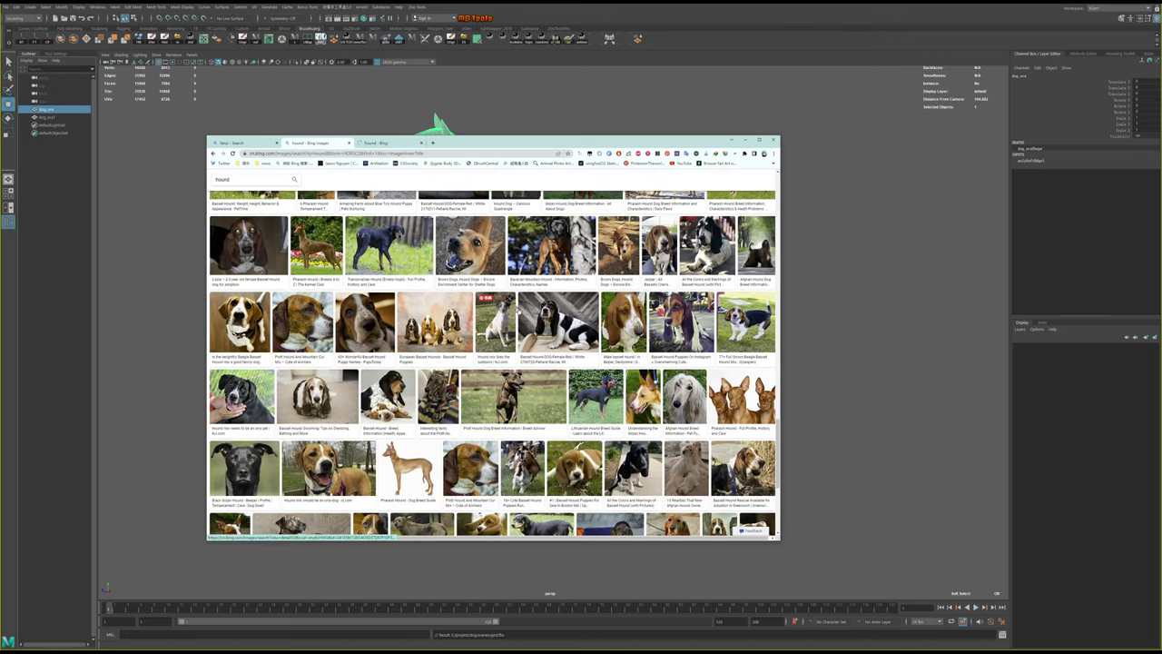
scroll(572, 354, "down", 3)
mouse_move(301, 361)
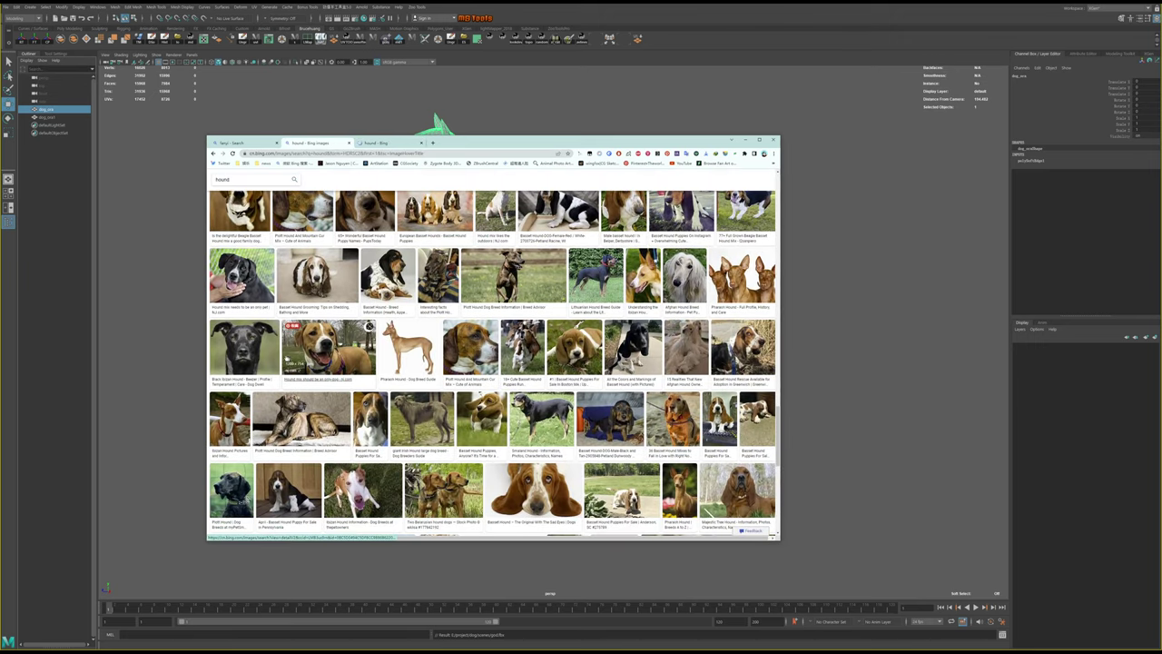
scroll(300, 341, "down", 3)
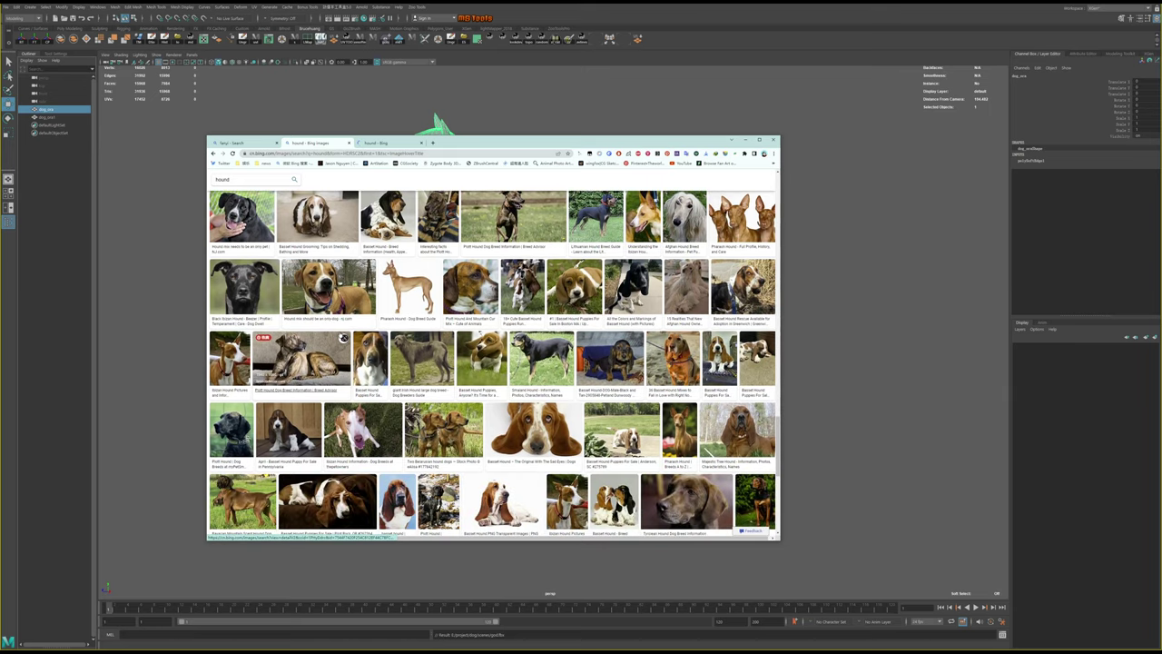
scroll(339, 334, "down", 3)
scroll(340, 334, "up", 3)
scroll(339, 334, "up", 1)
left_click(247, 288)
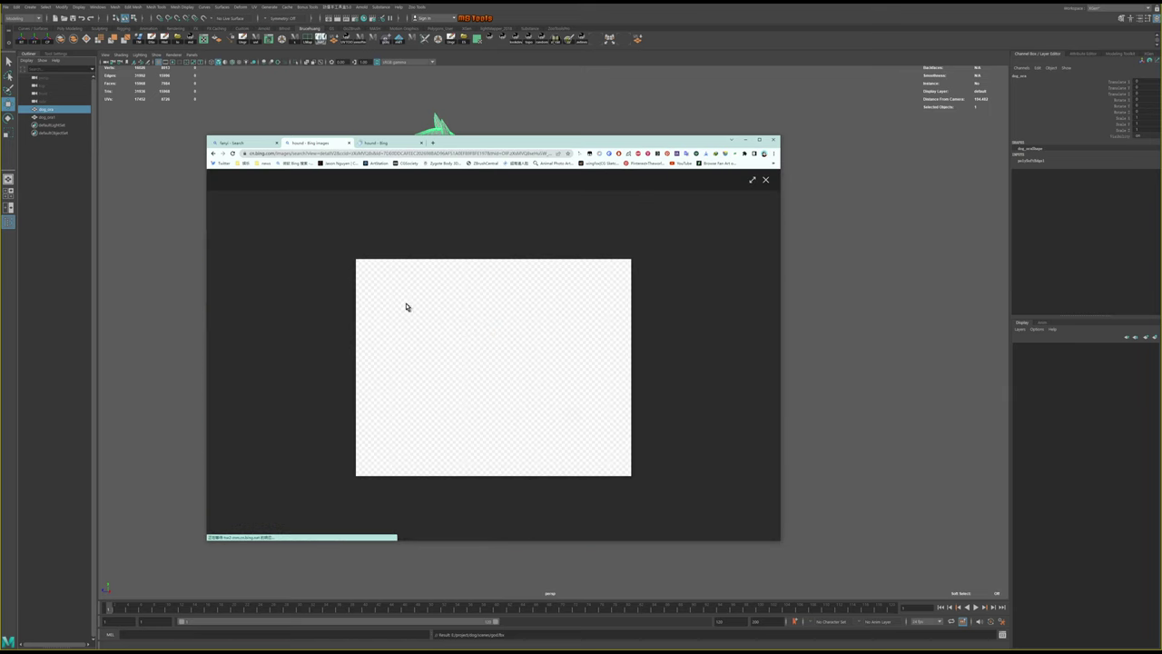
left_click(765, 179)
Scroll through more hound photos, then minimize the browser to return to Maya
scroll(654, 302, "down", 3)
scroll(654, 302, "down", 3)
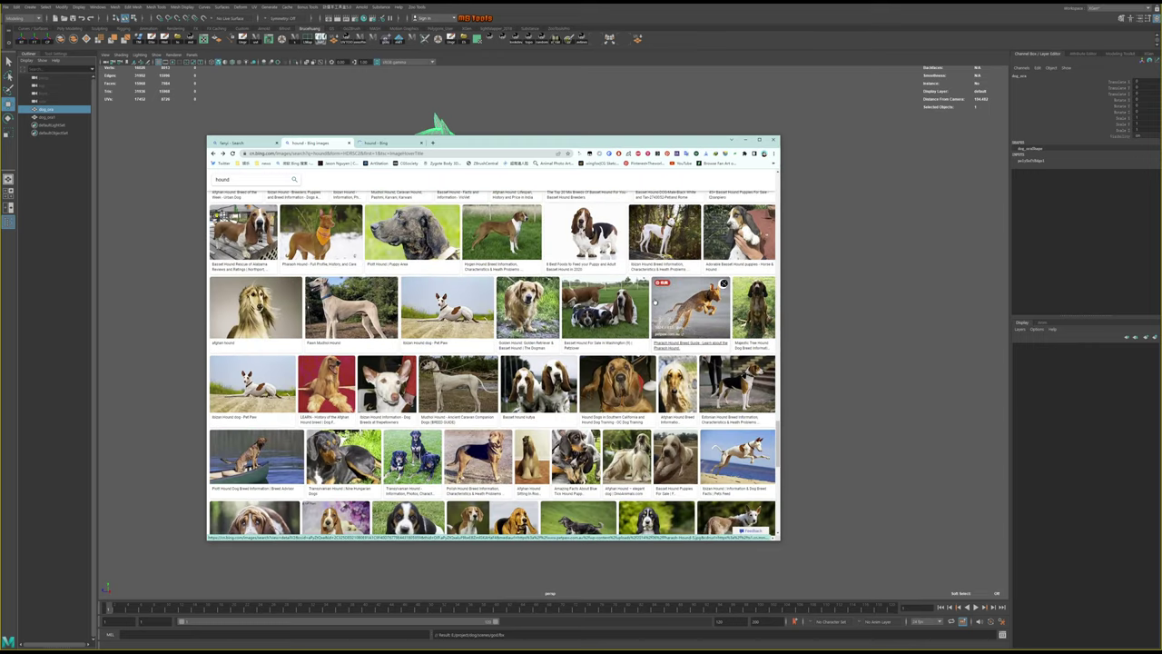
scroll(655, 302, "down", 3)
scroll(654, 302, "down", 3)
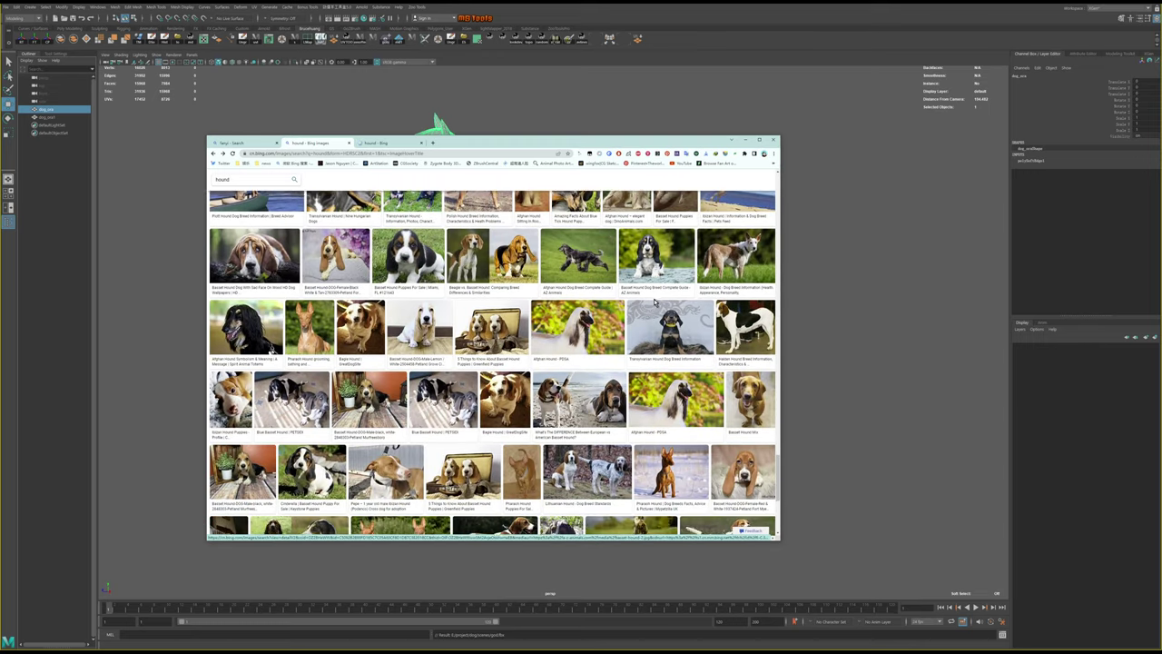
scroll(655, 302, "down", 3)
scroll(655, 302, "down", 3)
scroll(655, 302, "down", 3)
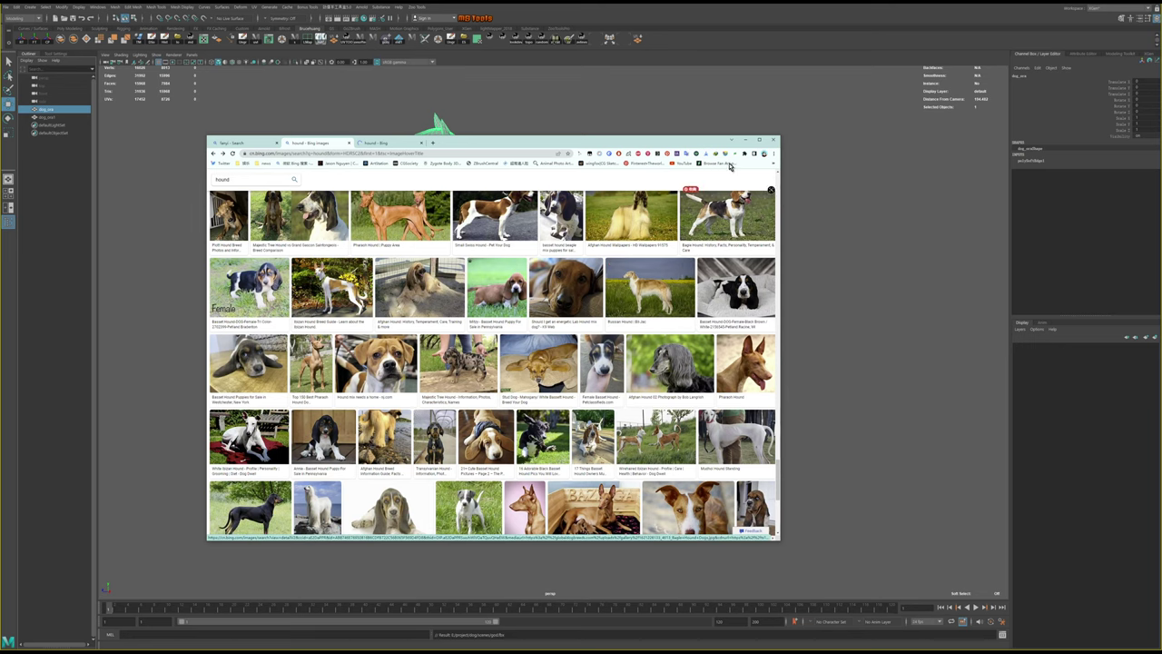
left_click(786, 188)
Minimize Maya and launch Substance 3D Painter from the desktop shortcut
middle_click_drag(787, 188, 727, 226, "alt")
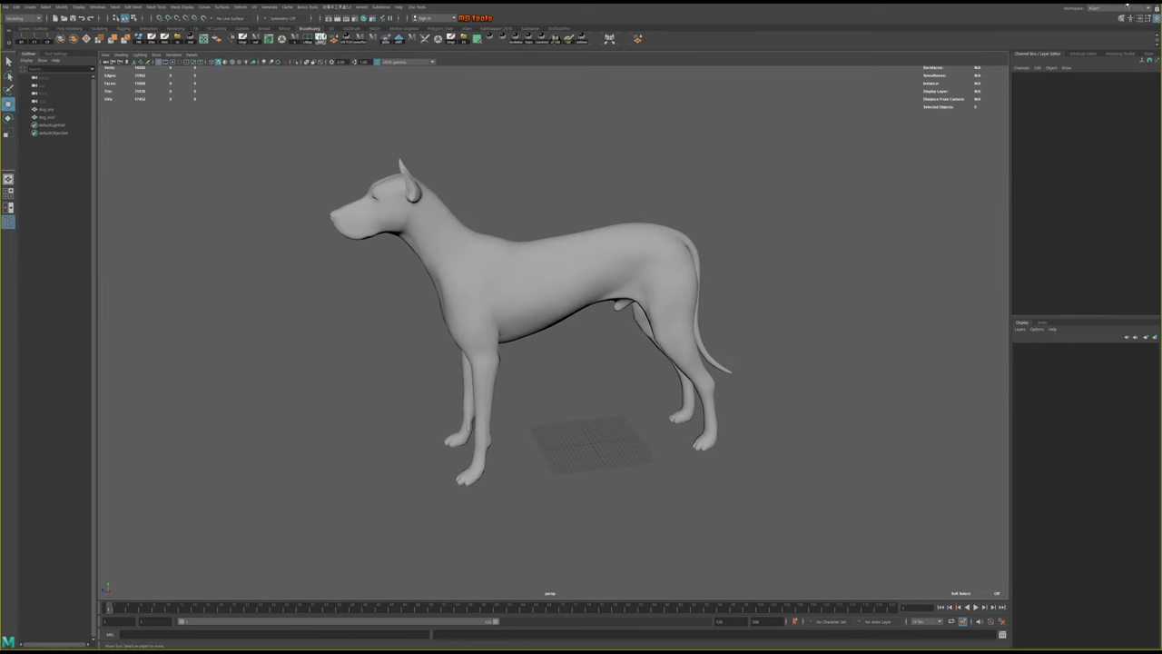
left_click(1126, 6)
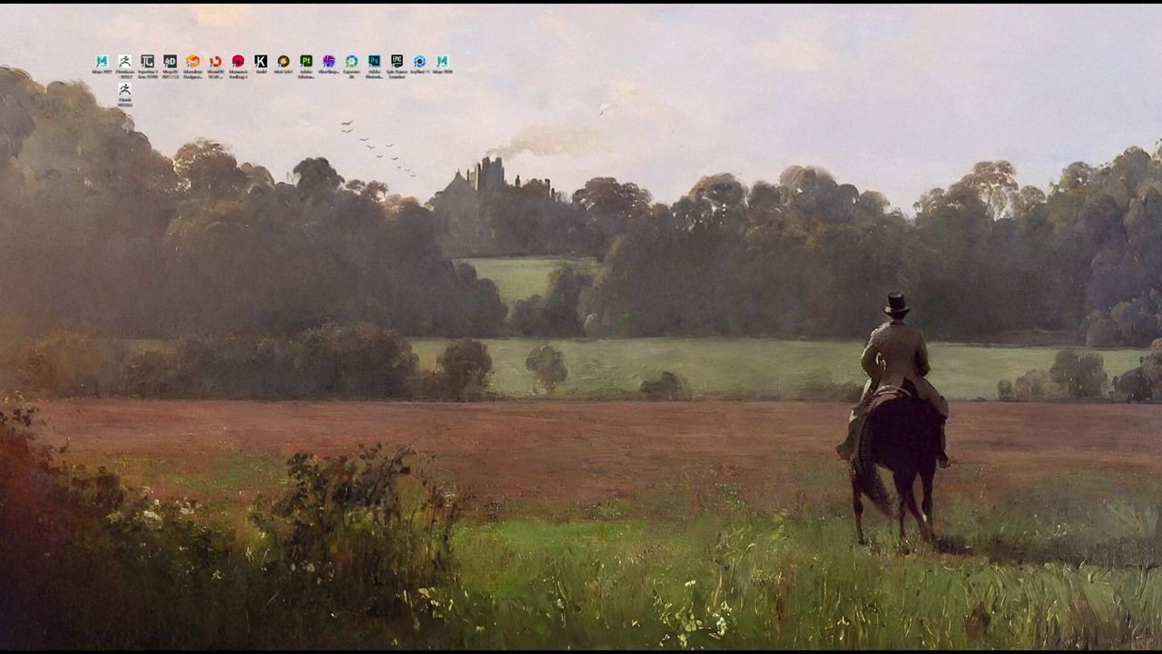
left_click(306, 66)
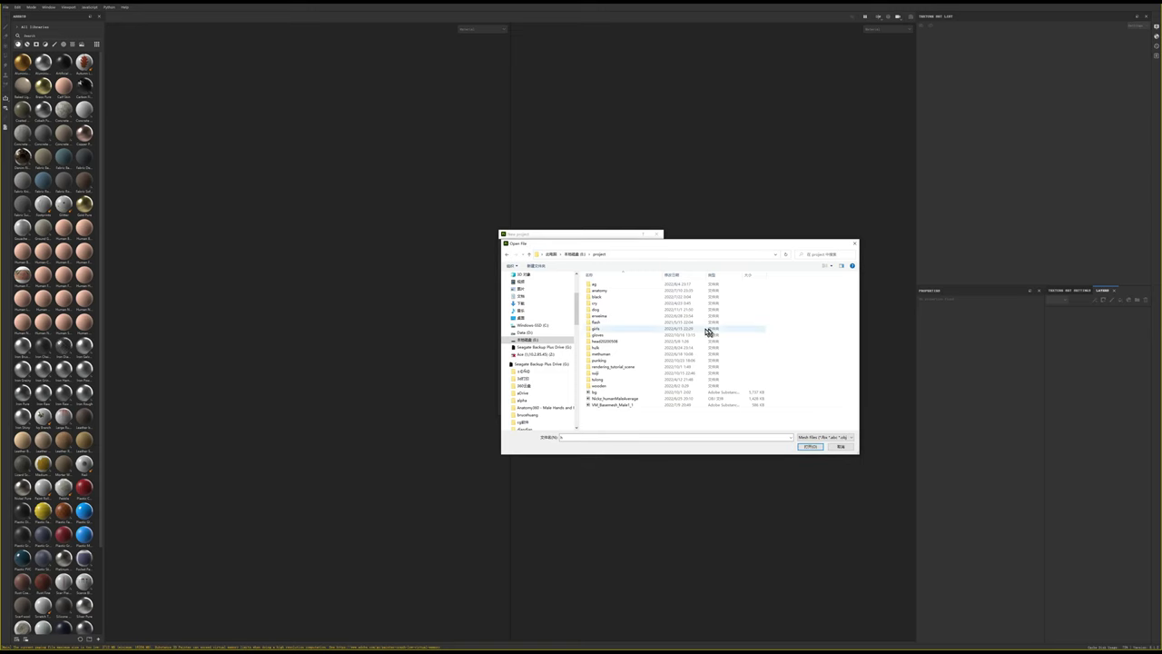
Pick the dog mesh from project > dog > scenes and confirm the new project
double_click(603, 313)
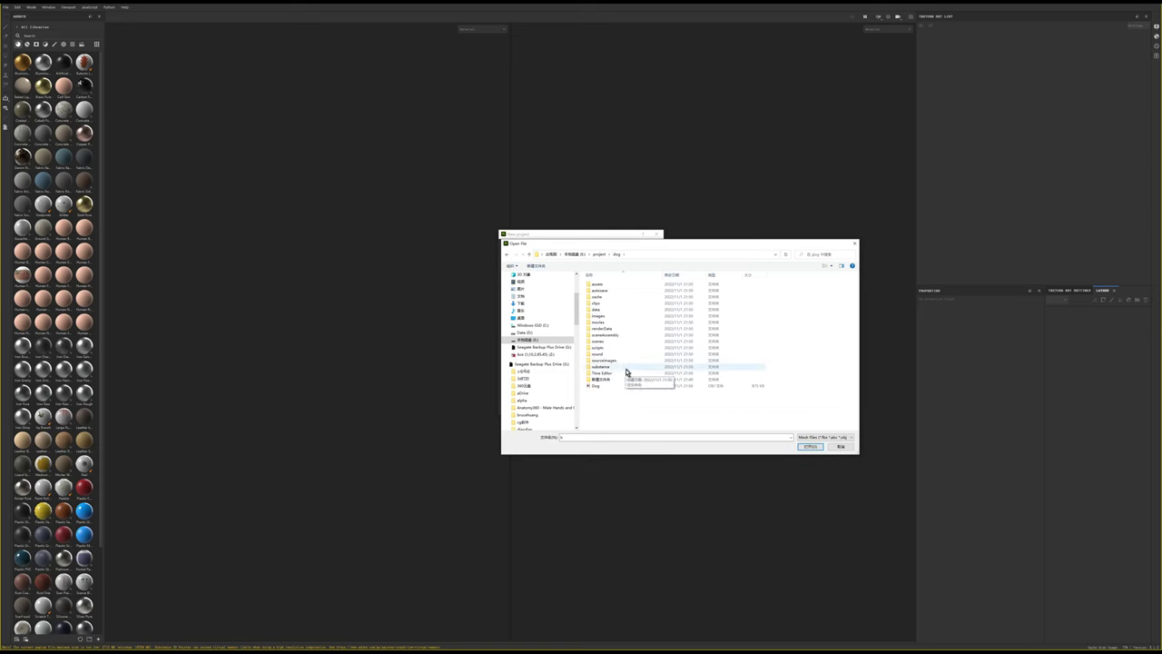
double_click(606, 341)
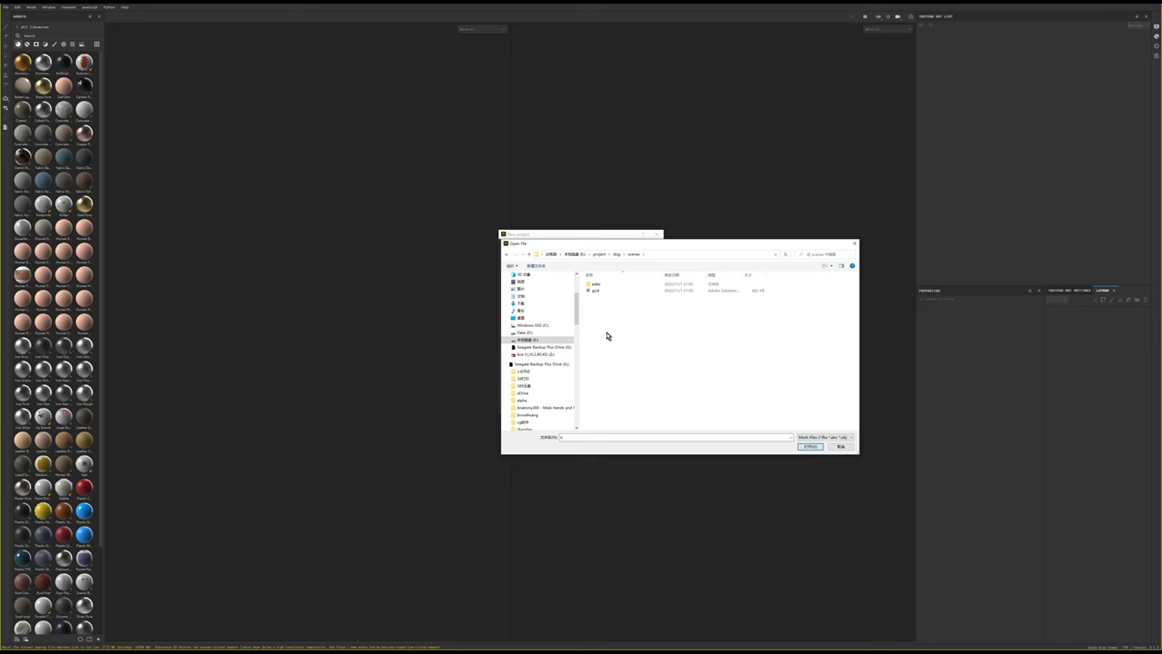
double_click(604, 291)
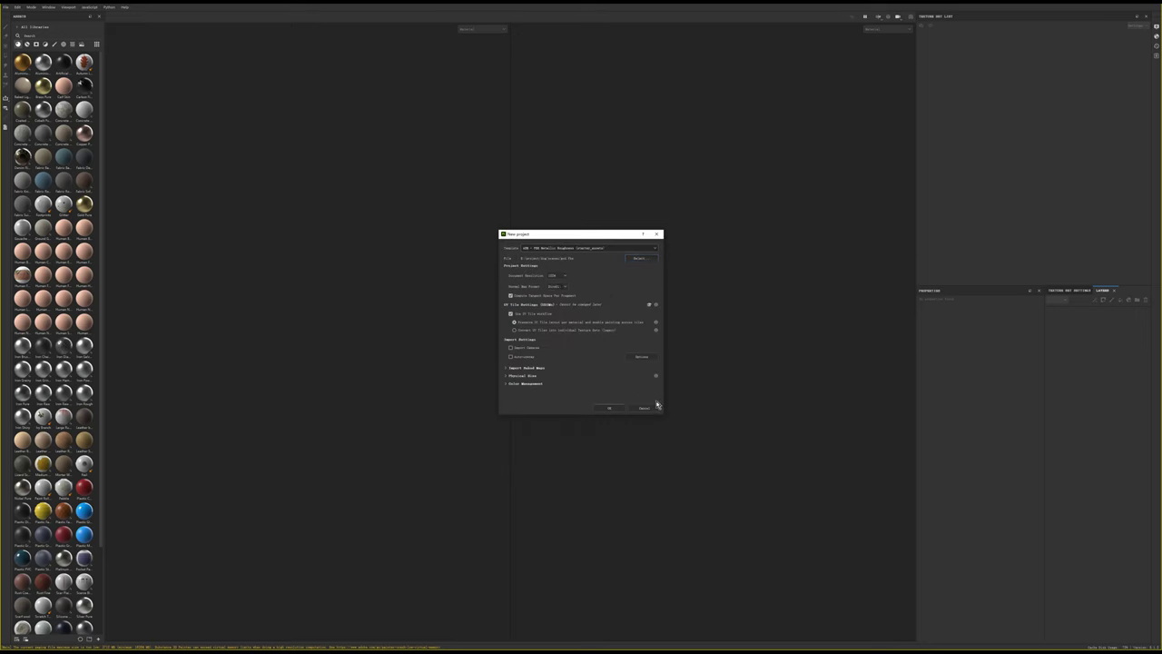
left_click(618, 409)
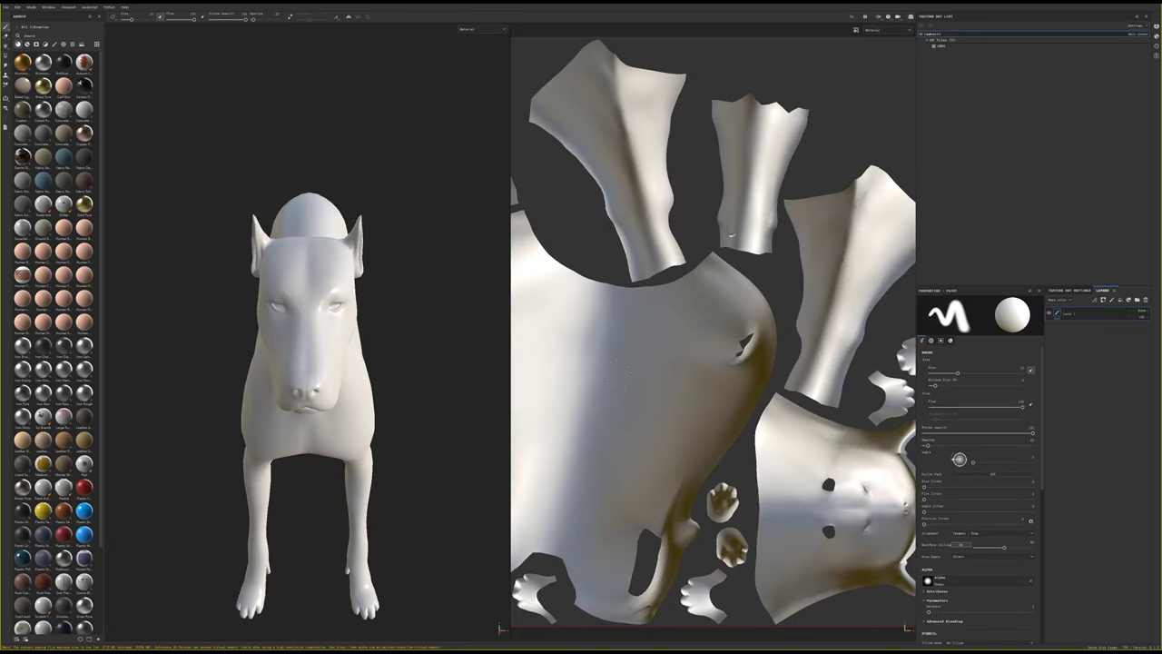
left_click_drag(413, 290, 365, 276, "alt")
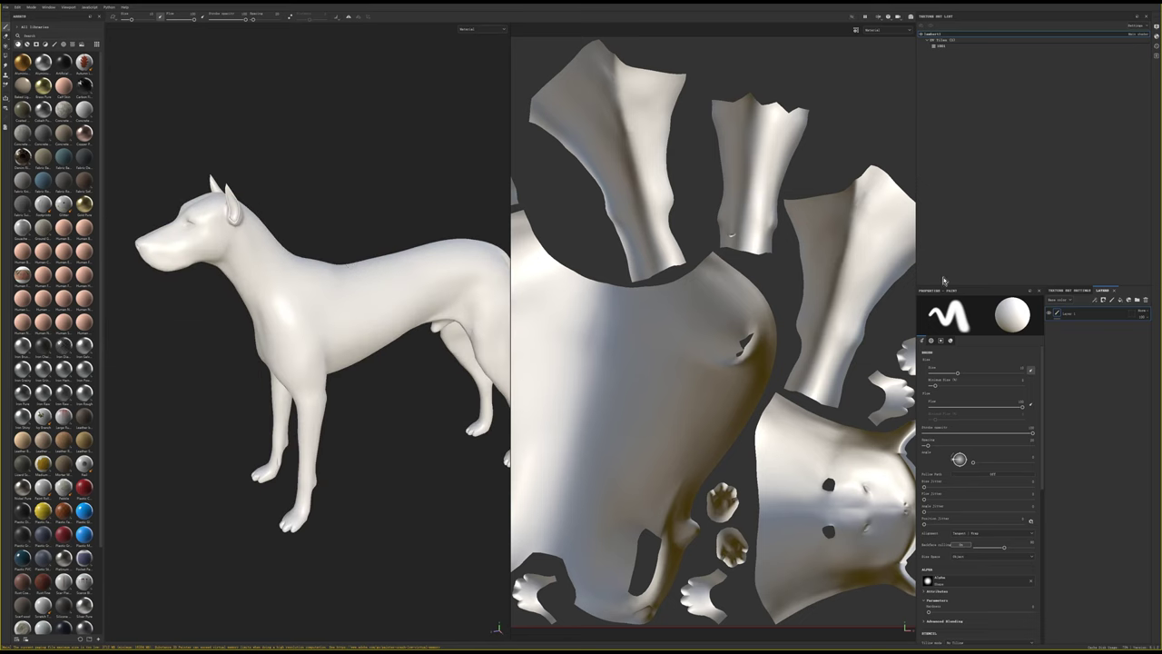
In Bake Mesh Maps, exclude the ID map and enable Use Low Poly Mesh as High Poly
left_click(16, 16)
left_click(41, 44)
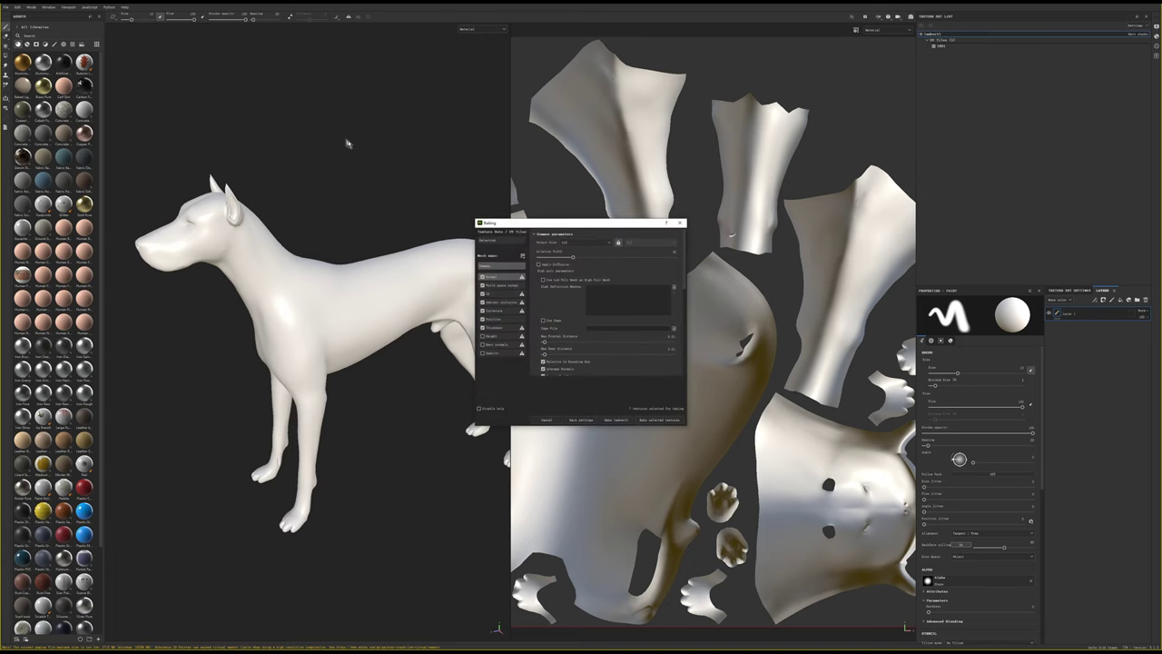
left_click(482, 293)
left_click(543, 280)
Bake with output size 4096, mesh matching Always, and Subsampling 4x4 antialiasing
left_click(588, 242)
left_click(581, 300)
scroll(582, 300, "down", 3)
left_click(606, 324)
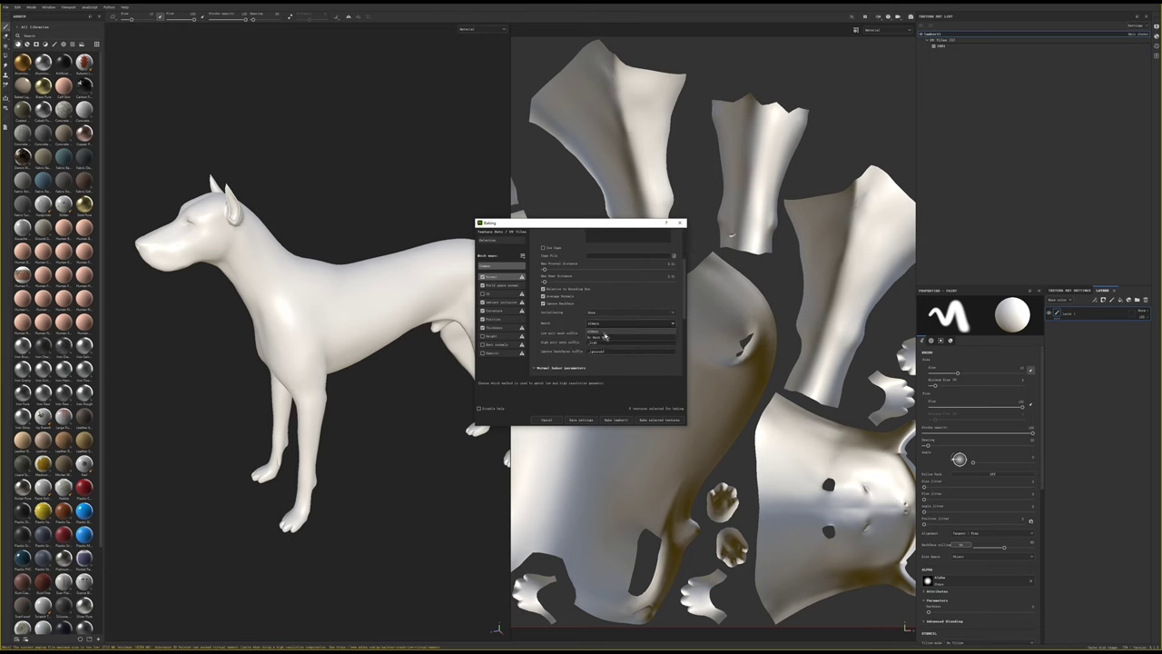
left_click(599, 330)
left_click(630, 313)
left_click(617, 331)
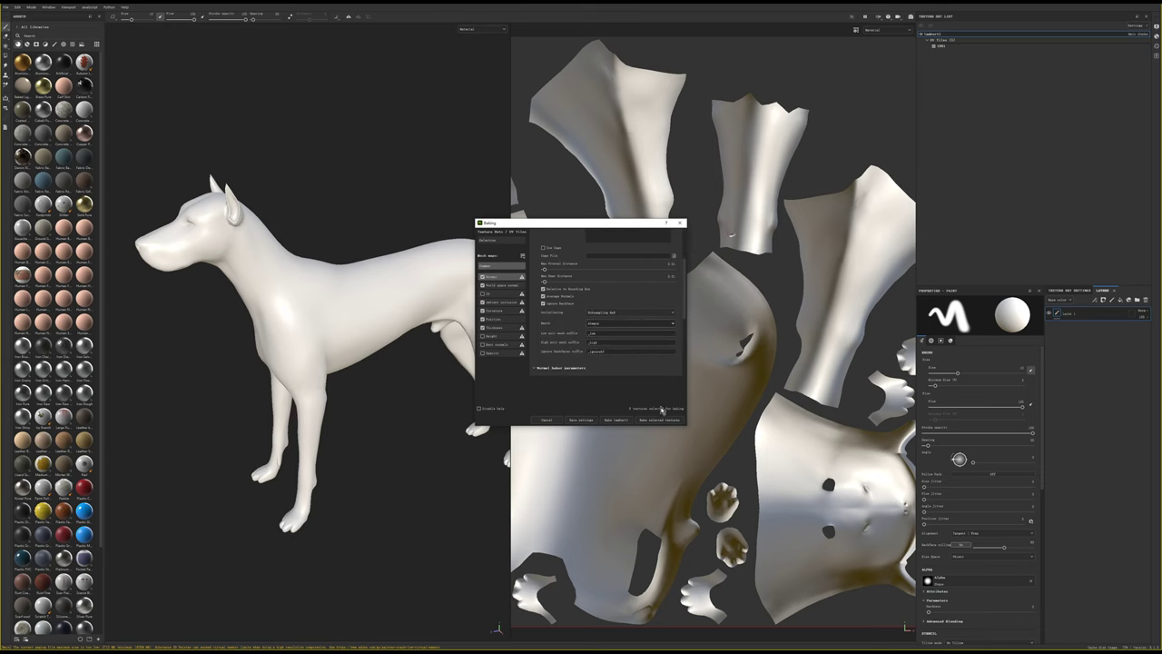
left_click(617, 421)
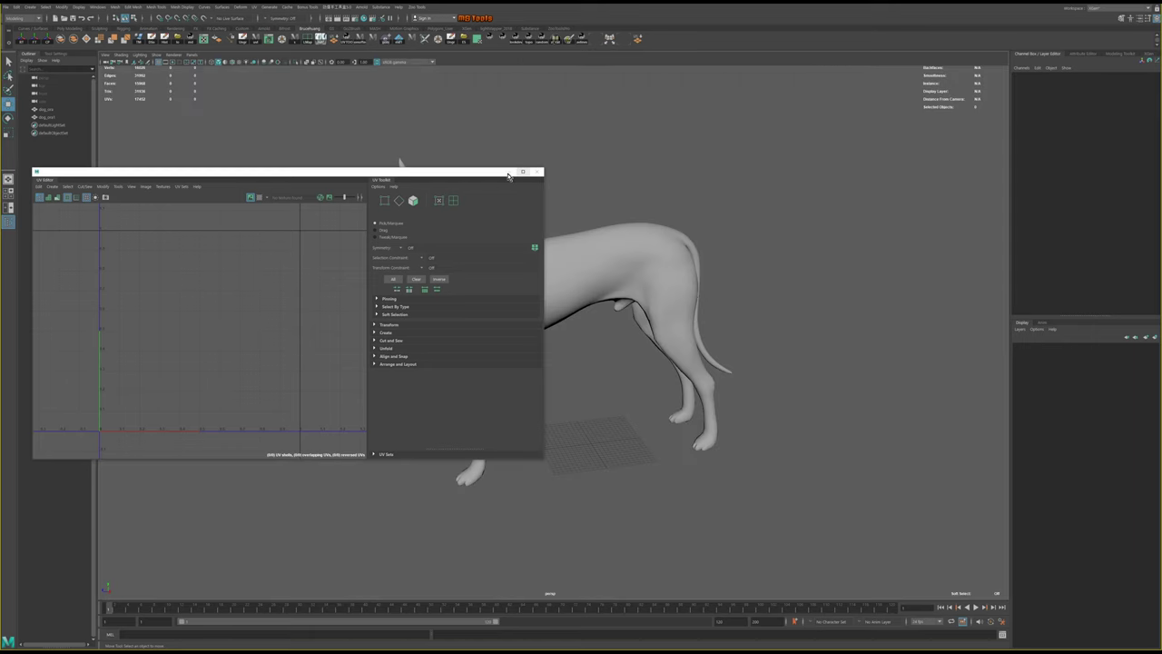
Minimize the floating UV Editor window
left_click(507, 174)
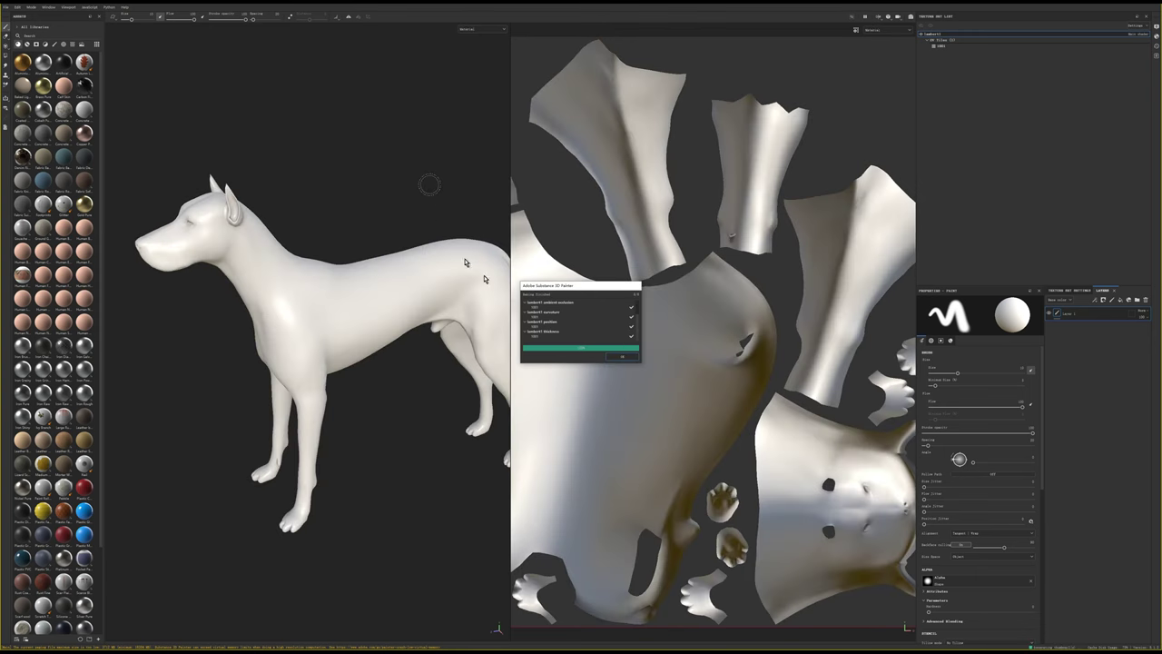
Dismiss the Baking finished report and orbit the dog to a three-quarter view
left_click(622, 356)
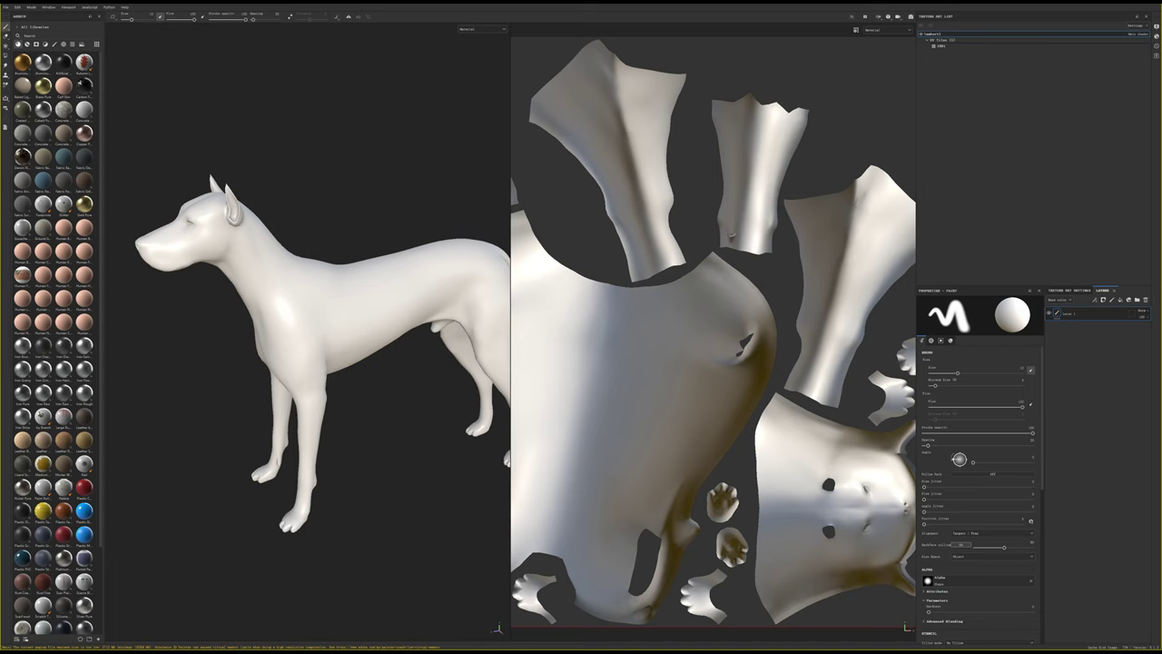
mouse_move(407, 261)
left_mouse_down("alt")
mouse_move(337, 301)
mouse_move(423, 267)
mouse_move(479, 159)
left_mouse_up("alt")
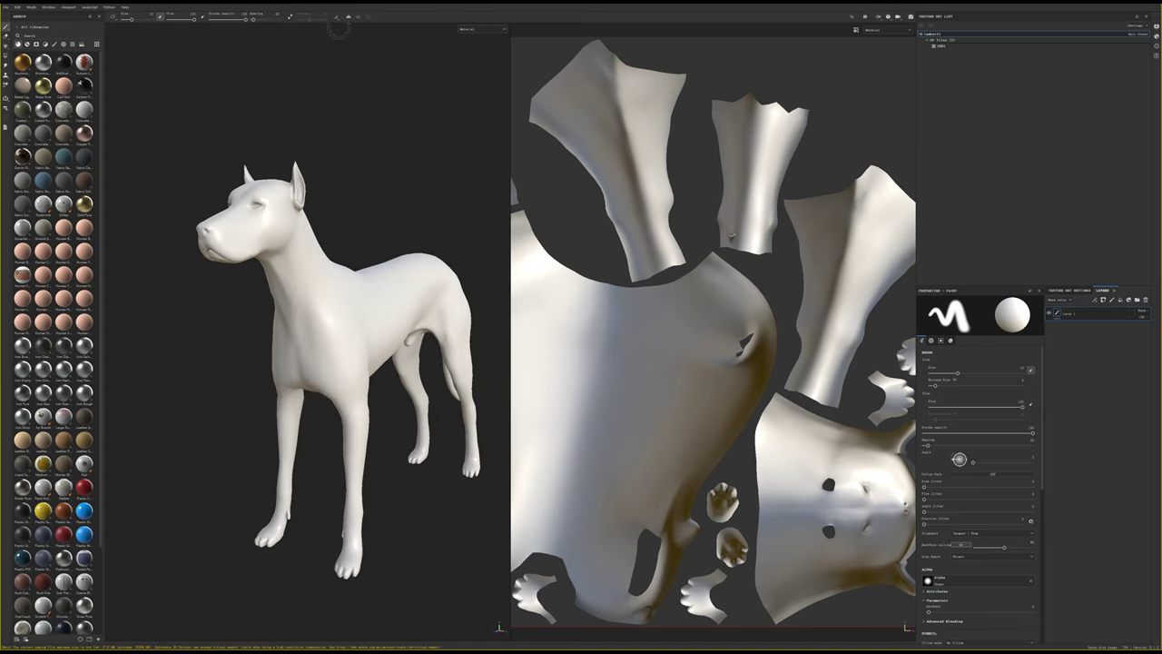
mouse_move(313, 180)
left_mouse_down("alt")
mouse_move(361, 200)
mouse_move(316, 198)
left_mouse_up("alt")
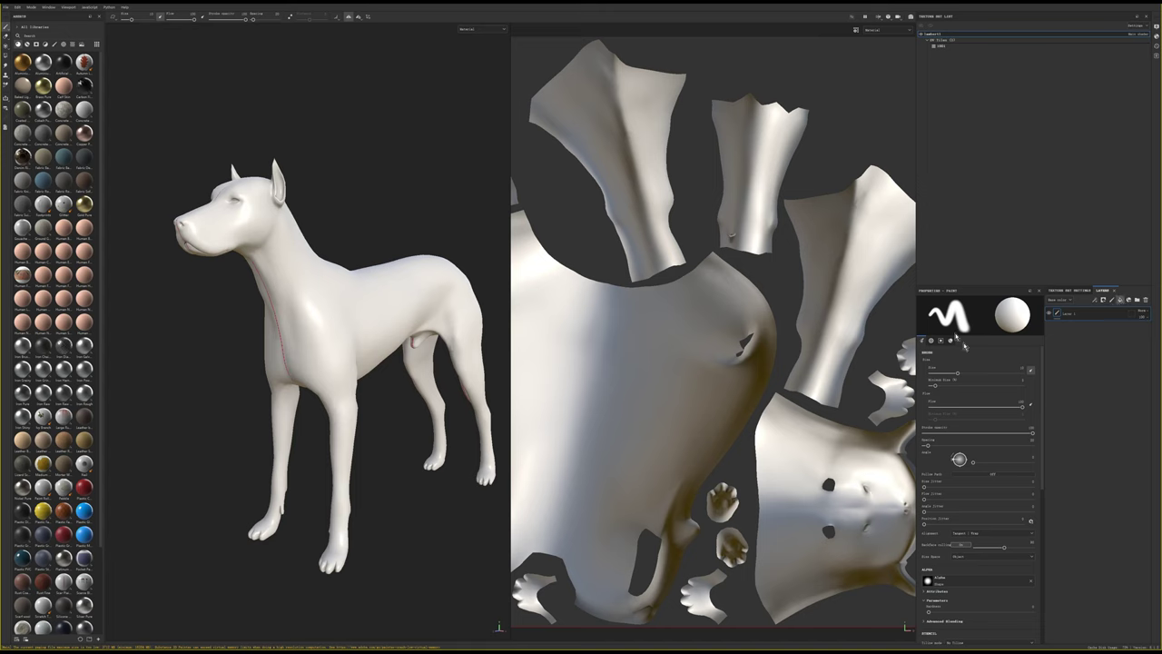
Add a fill layer with a near-black base colour over the whole dog
left_click(1120, 299)
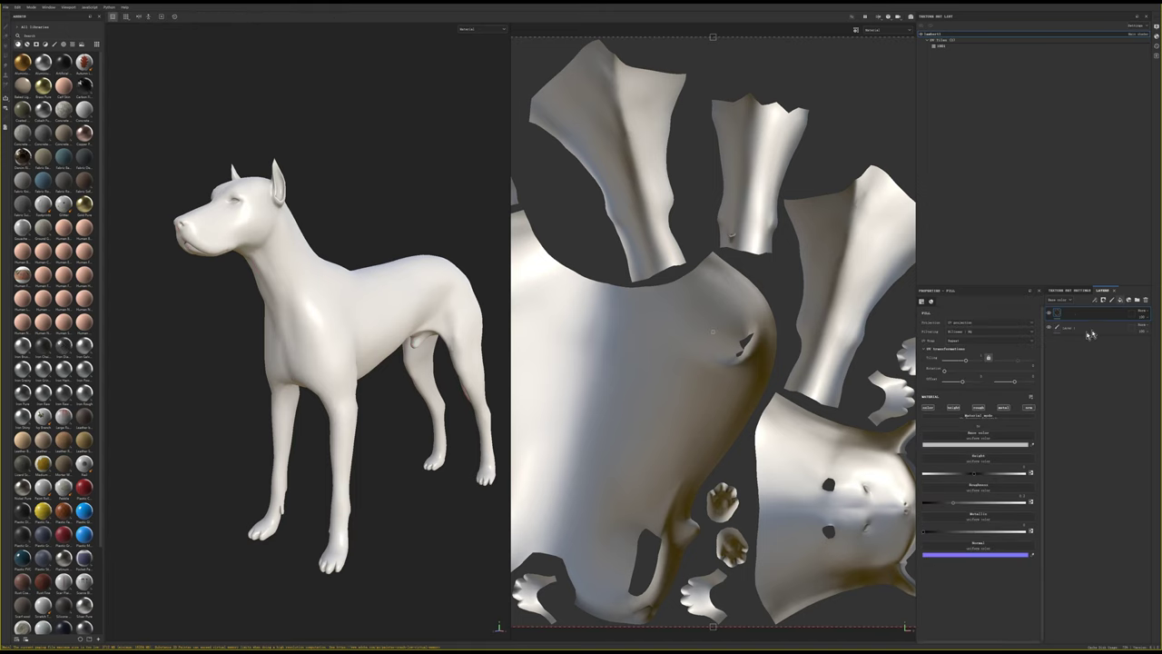
left_click(979, 451)
left_click(982, 536)
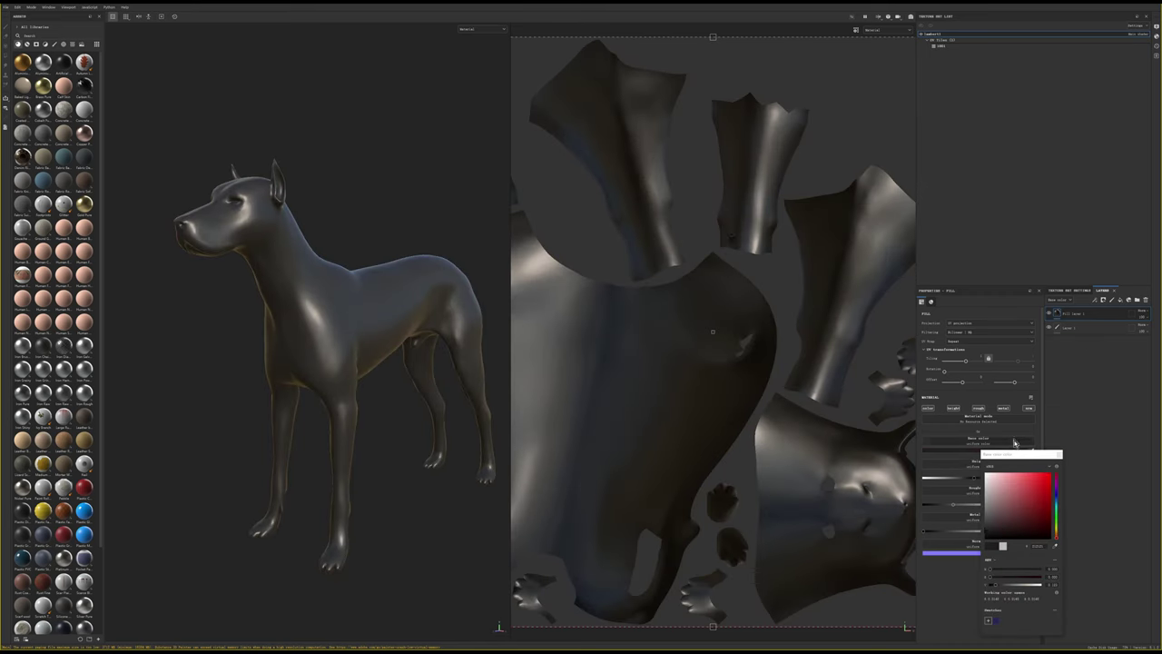
left_click(1058, 454)
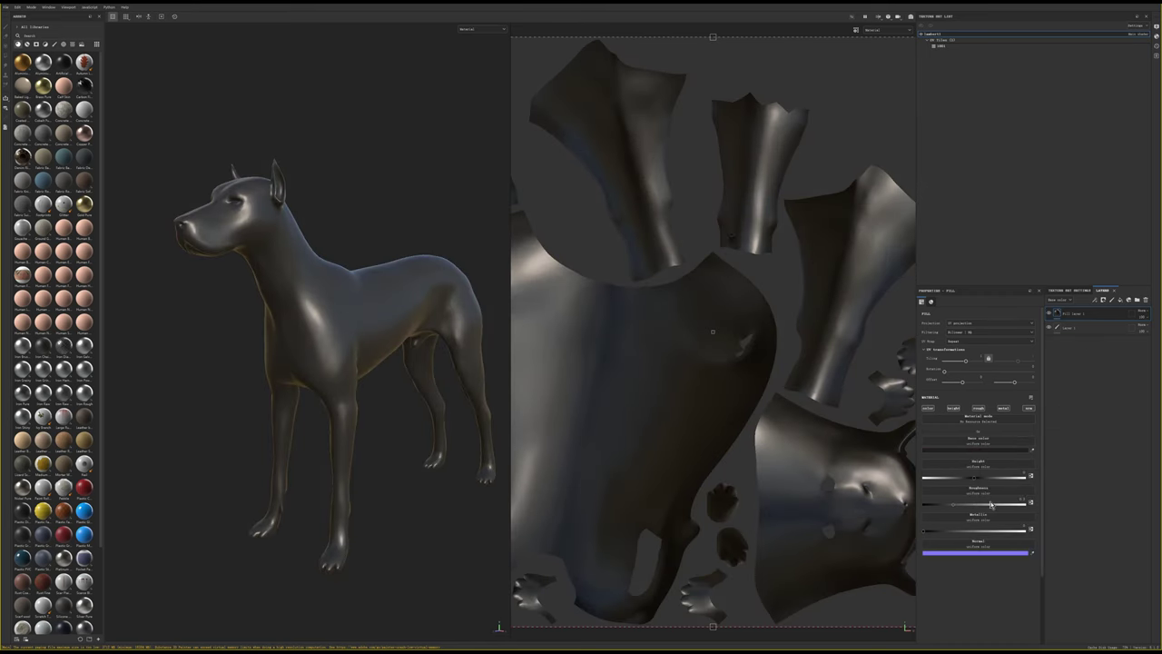
Add a second fill layer, reorder the stack, and raise roughness for a matte coat
left_click(1120, 299)
left_click_drag(1100, 338, 1094, 336)
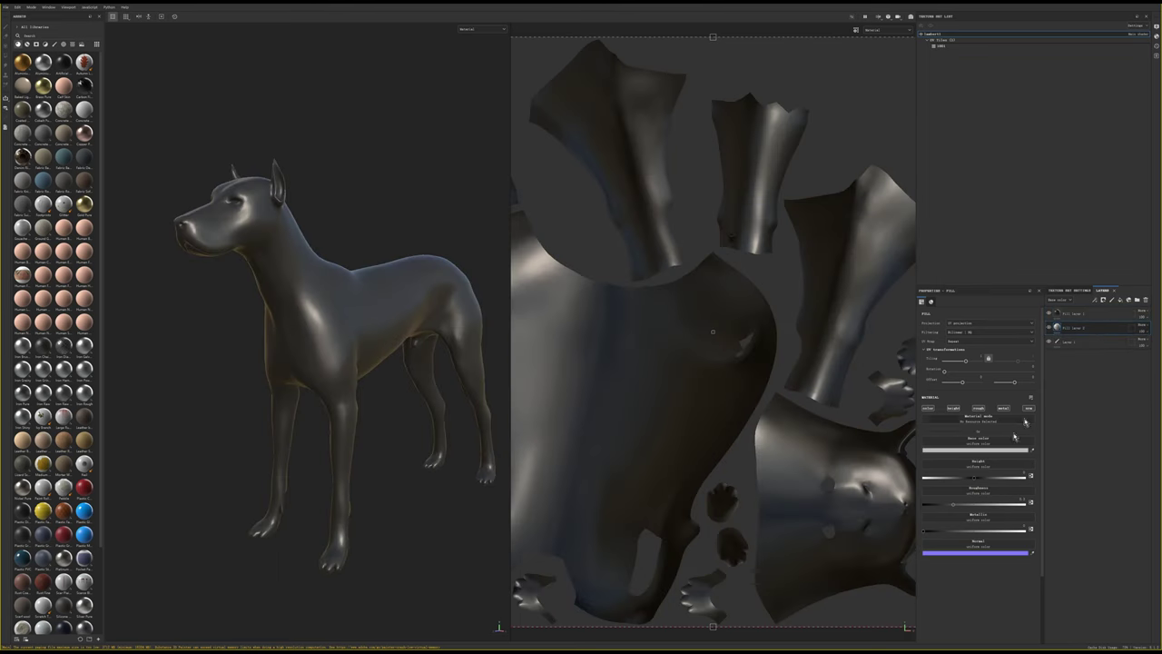
left_click(1000, 504)
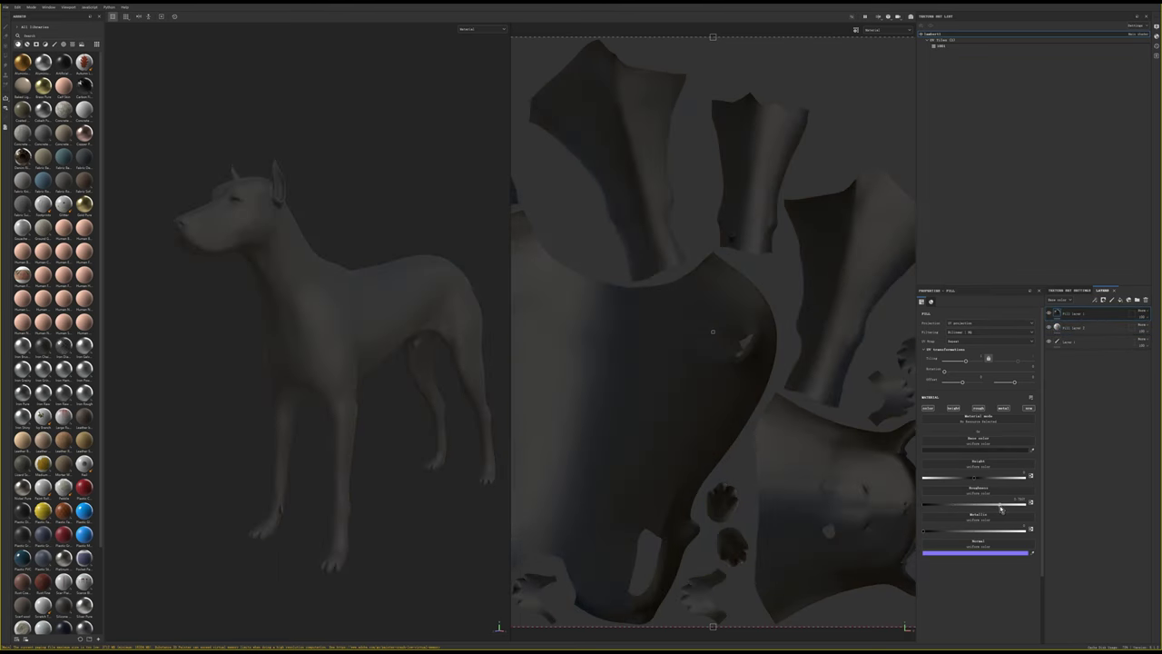
mouse_move(410, 328)
left_mouse_down("alt")
mouse_move(336, 317)
mouse_move(332, 337)
mouse_move(495, 363)
left_mouse_up("alt")
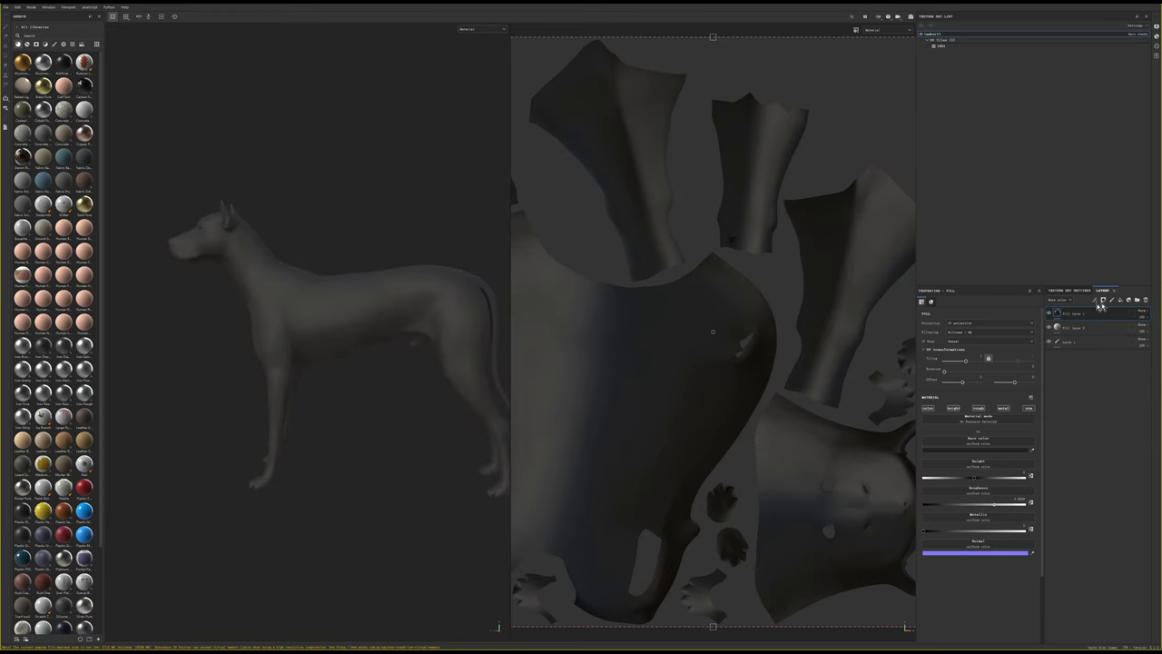
Give the top fill layer a black mask with a paint effect and a light tan base colour
right_click(1064, 317)
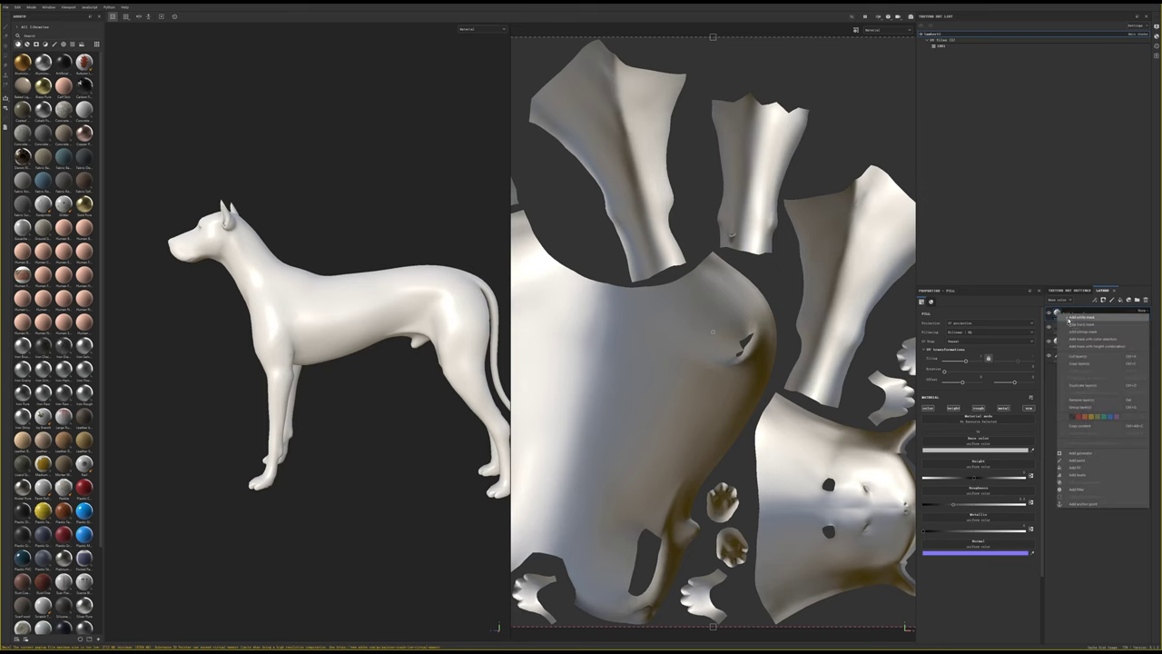
left_click(1085, 324)
right_click(1071, 314)
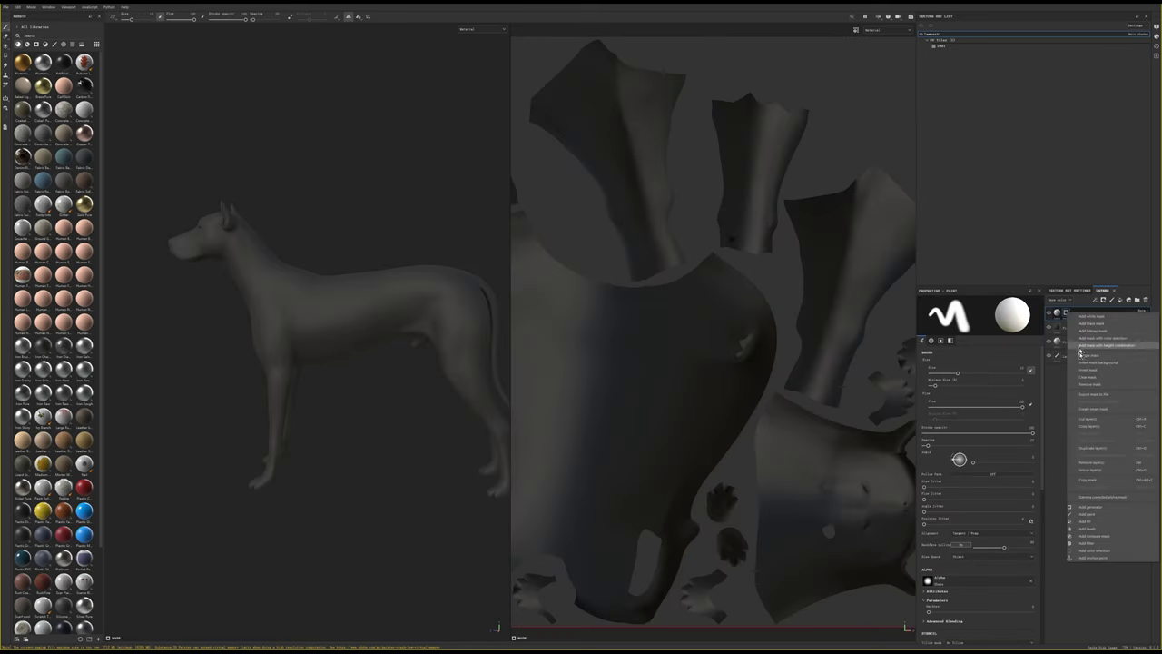
left_click(1086, 514)
left_click(1057, 314)
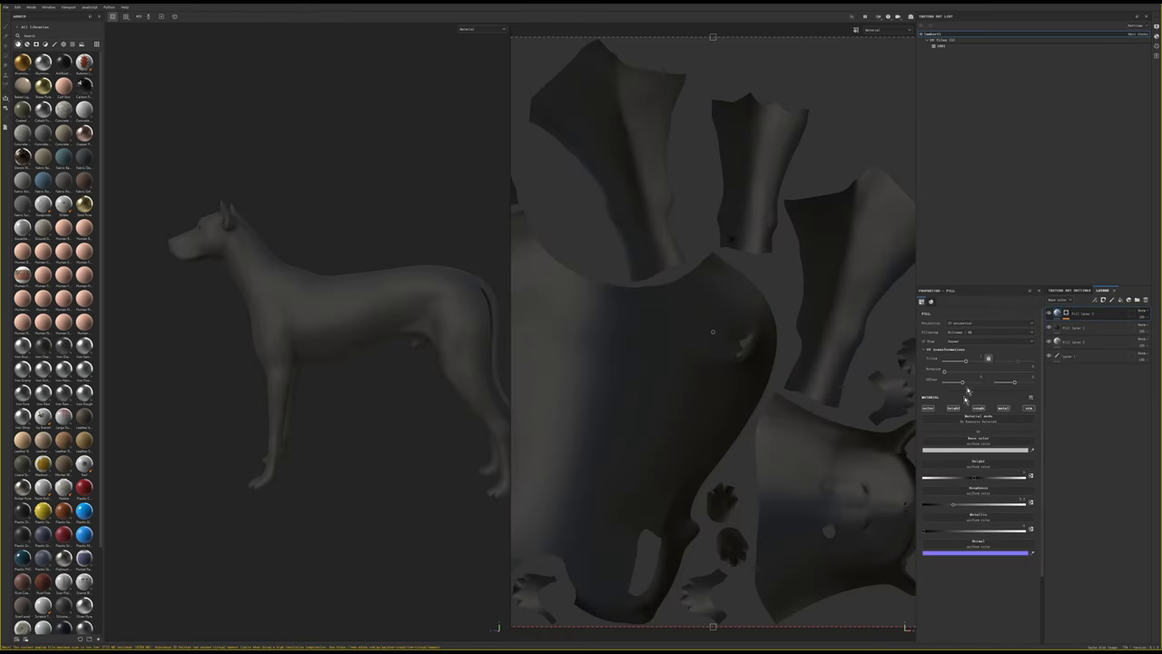
left_click(973, 451)
left_click(1058, 537)
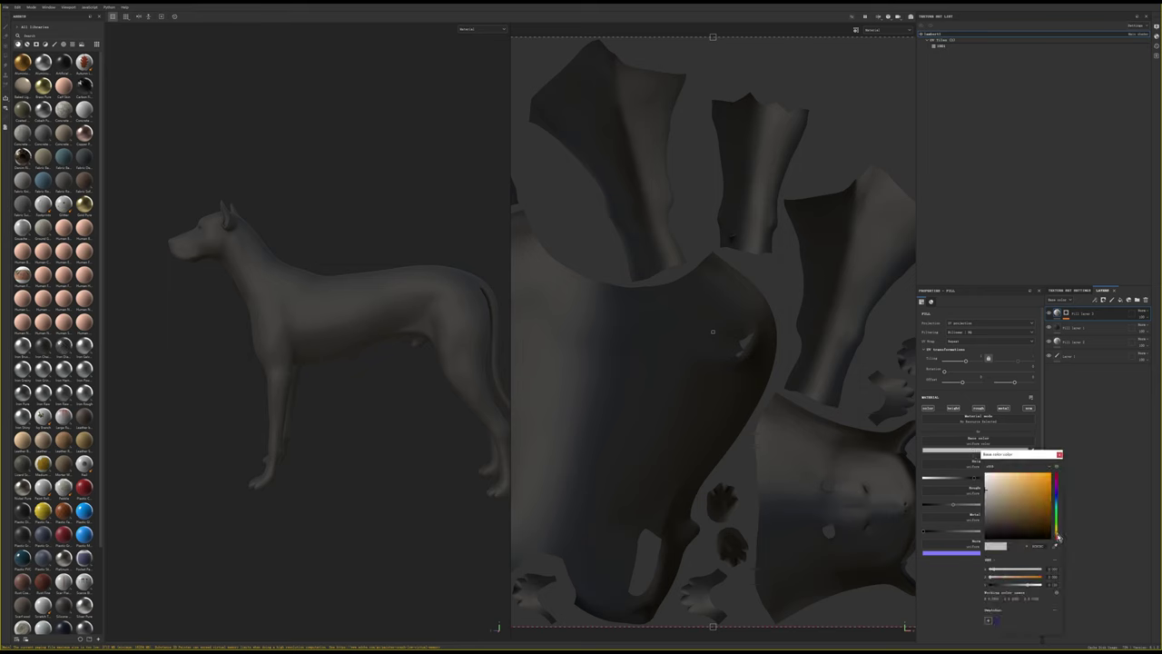
left_click_drag(996, 491, 1006, 495)
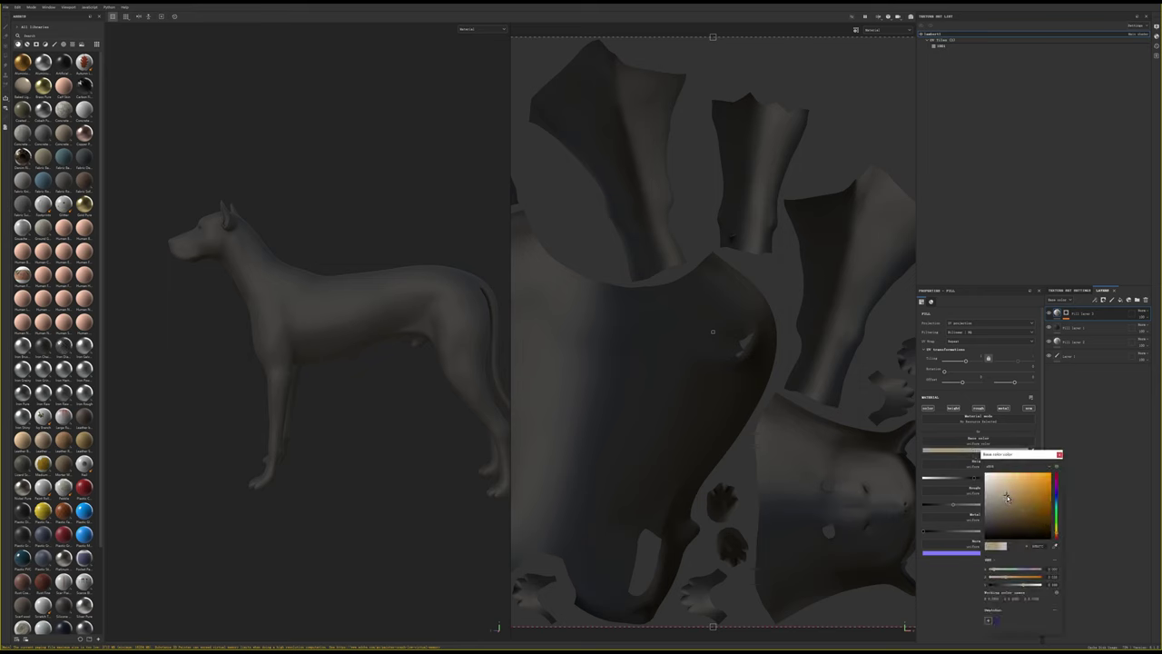
Paint tan onto both of the dog's front legs and paws
left_click(1066, 315)
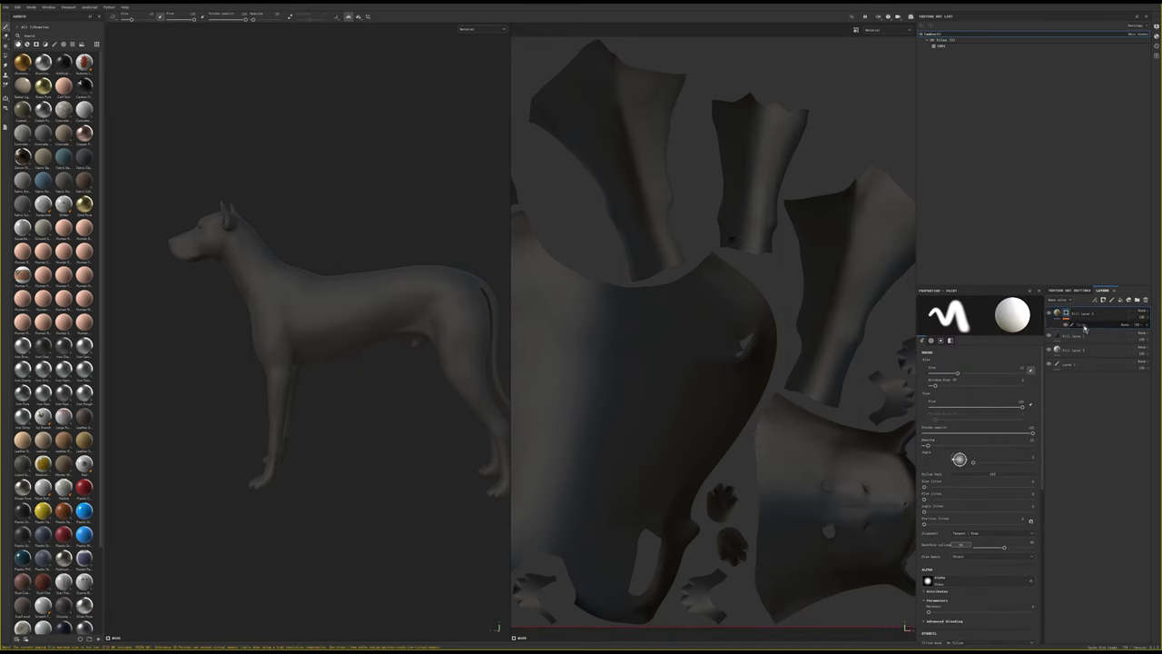
left_click_drag(353, 330, 441, 423, "alt")
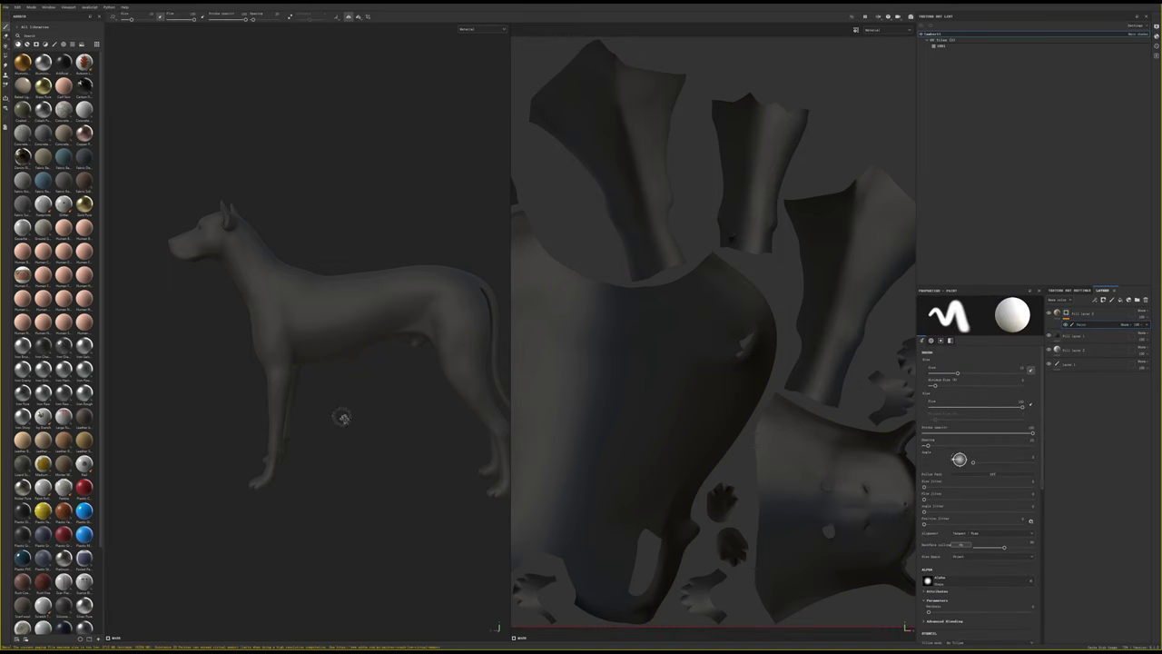
mouse_move(444, 495)
left_mouse_down("alt")
mouse_move(445, 428)
mouse_move(454, 461)
mouse_move(415, 418)
left_mouse_up("alt")
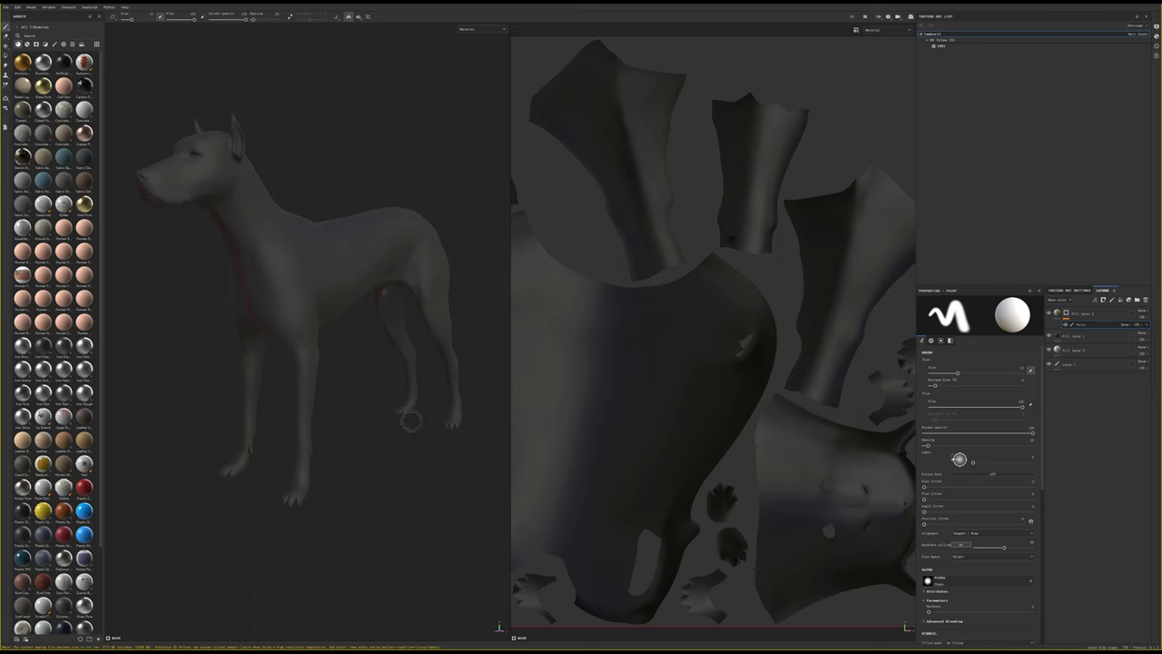
left_click_drag(302, 407, 304, 497)
left_click_drag(238, 465, 232, 473)
Slightly adjust the tan fill's roughness and paint tan onto another leg
left_click(1068, 313)
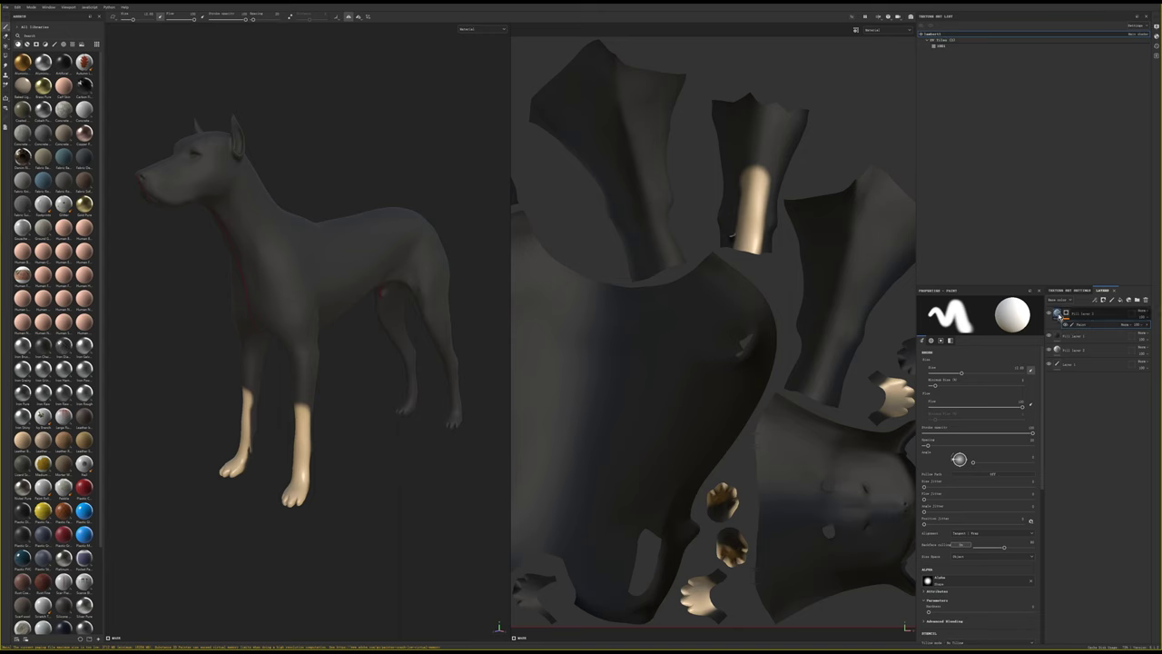
left_click_drag(996, 505, 995, 508)
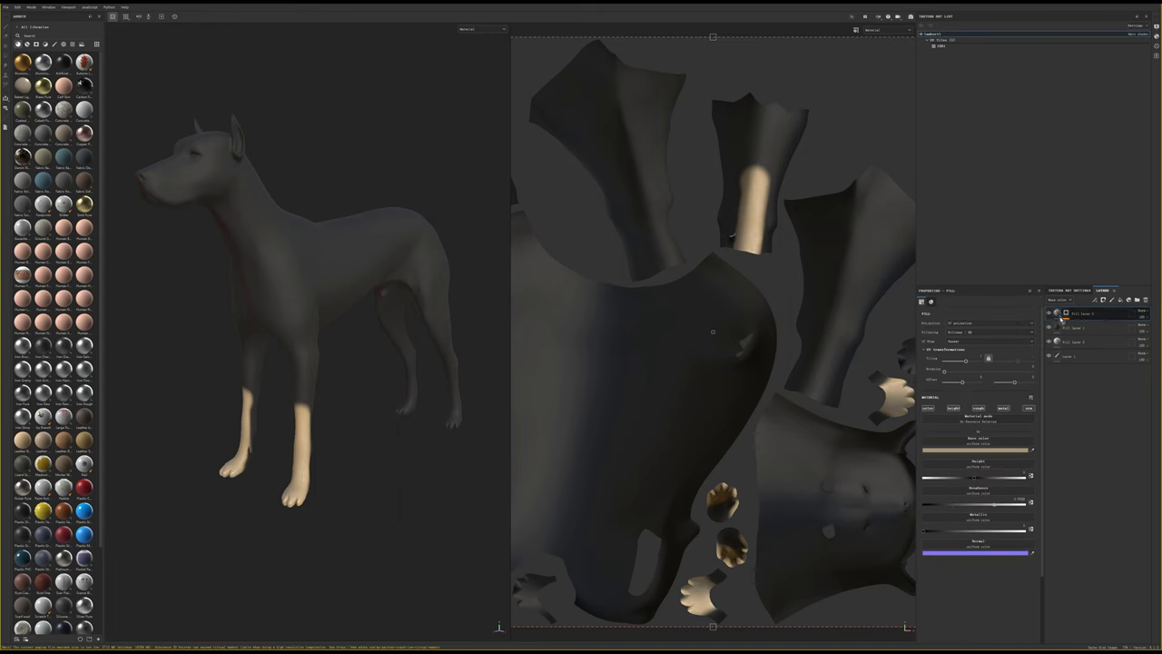
left_click(1077, 319)
mouse_move(415, 474)
left_mouse_down("alt")
mouse_move(304, 397)
mouse_move(290, 459)
left_mouse_up("alt")
mouse_move(359, 481)
left_mouse_down("alt")
mouse_move(373, 437)
mouse_move(259, 400)
mouse_move(256, 442)
mouse_move(413, 392)
mouse_move(465, 467)
mouse_move(414, 460)
mouse_move(413, 532)
left_mouse_up("alt")
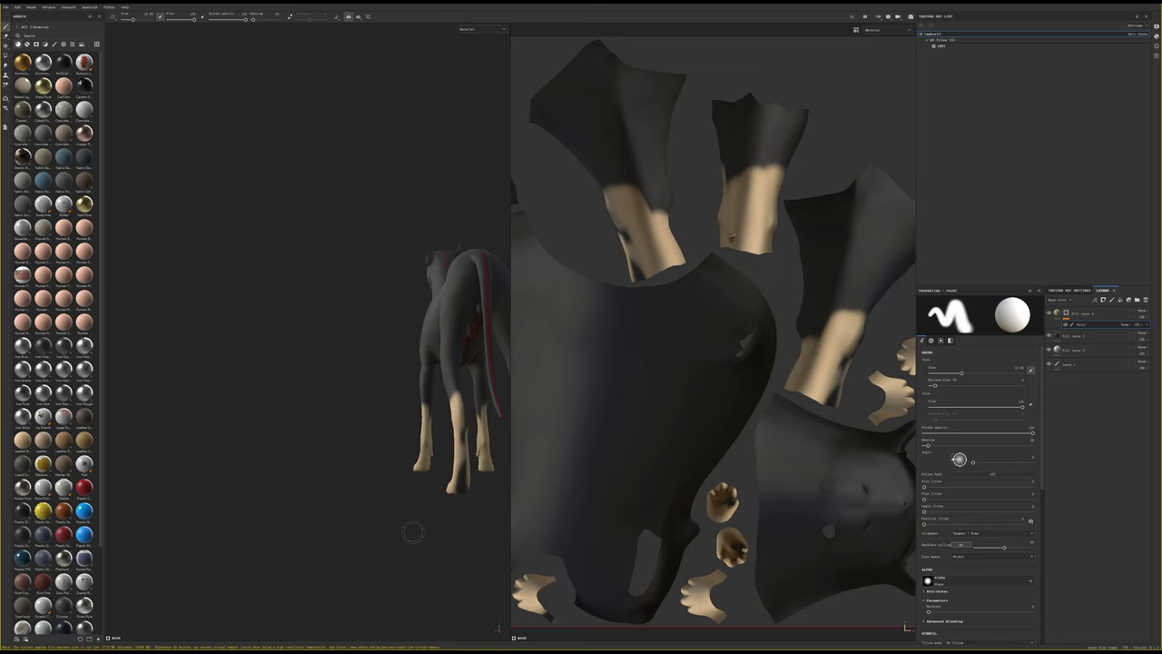
Paint a tan patch on the rear near the tail, darken part of it, then restore the light tone
key("f")
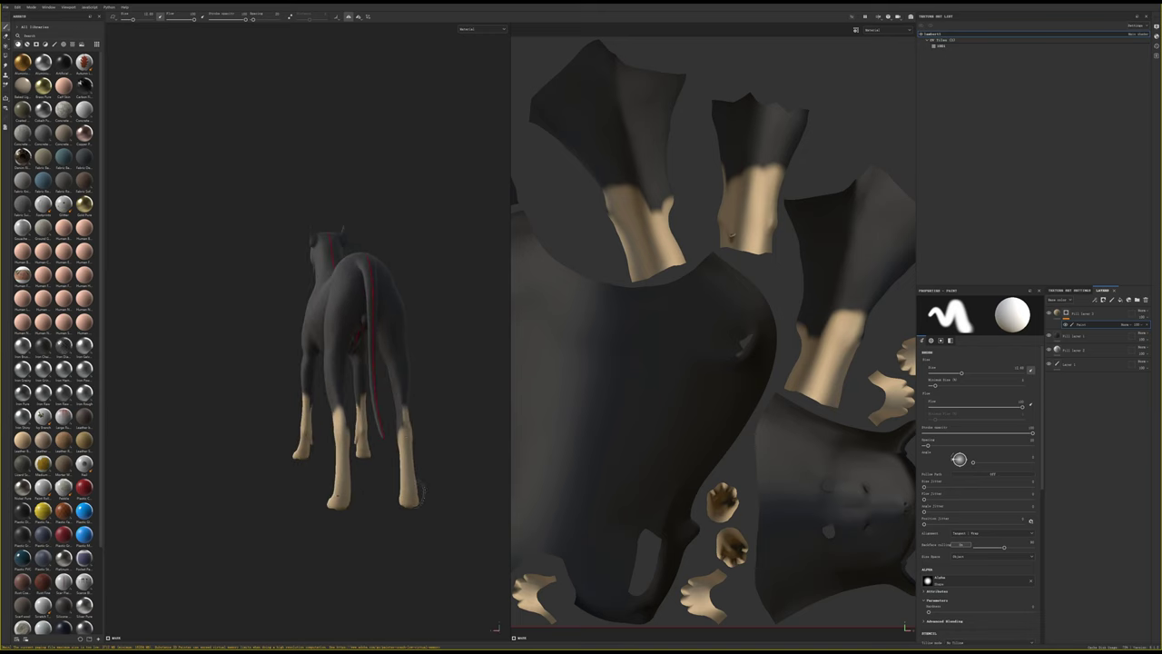
left_click_drag(424, 433, 454, 430, "alt")
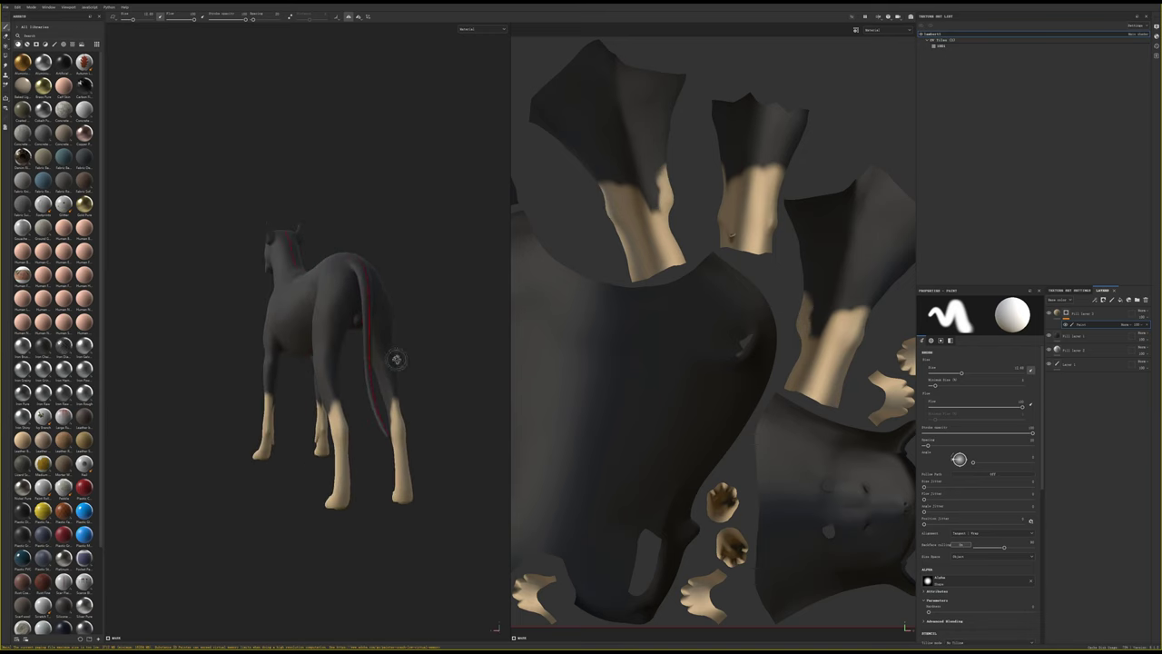
mouse_move(396, 359)
left_mouse_down("alt")
mouse_move(354, 304)
mouse_move(395, 274)
mouse_move(390, 310)
mouse_move(394, 283)
left_mouse_up("alt")
left_click(343, 293)
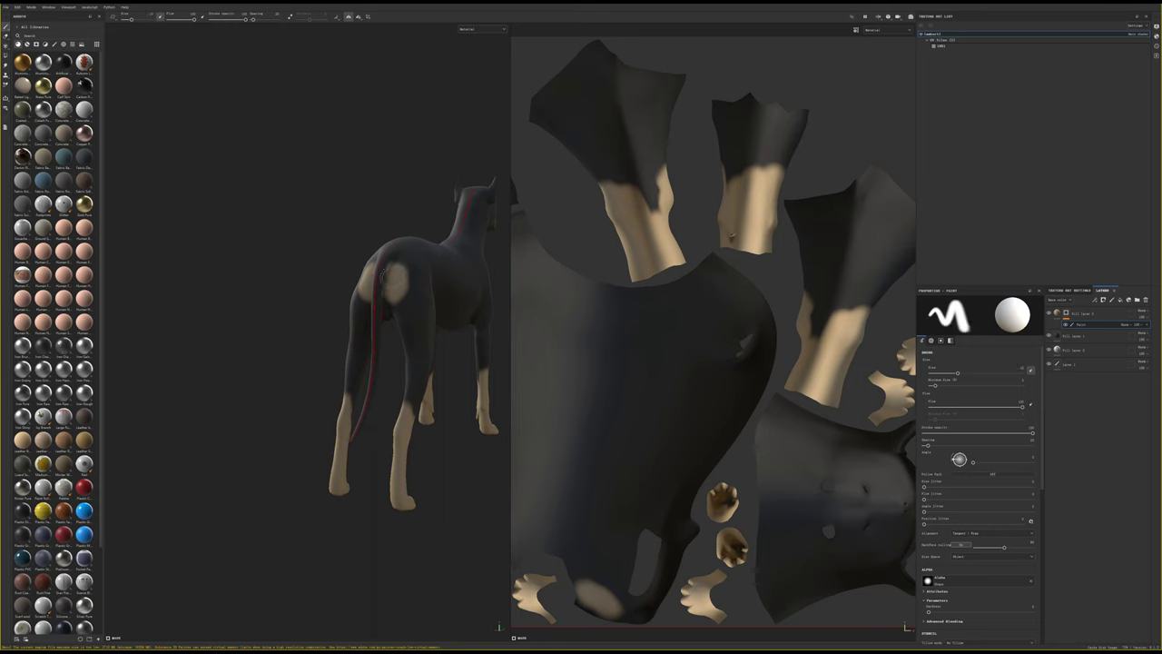
left_click_drag(396, 277, 390, 273)
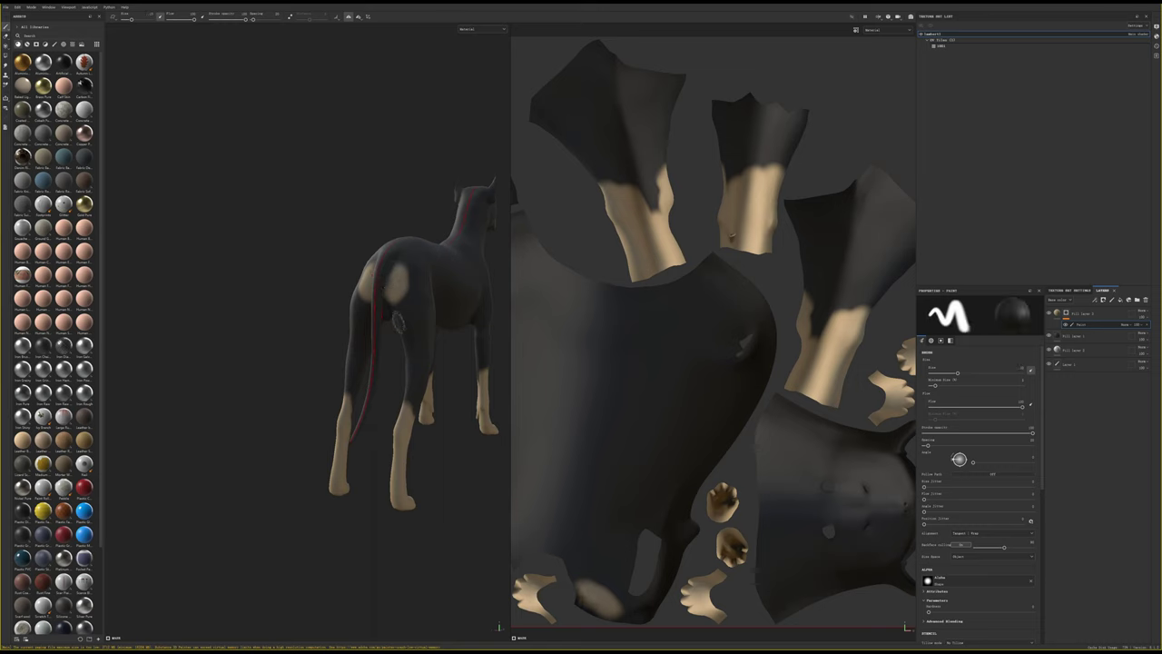
mouse_move(397, 322)
left_mouse_down("alt")
mouse_move(501, 332)
mouse_move(332, 362)
left_mouse_up("alt")
scroll(502, 345, "up", 3)
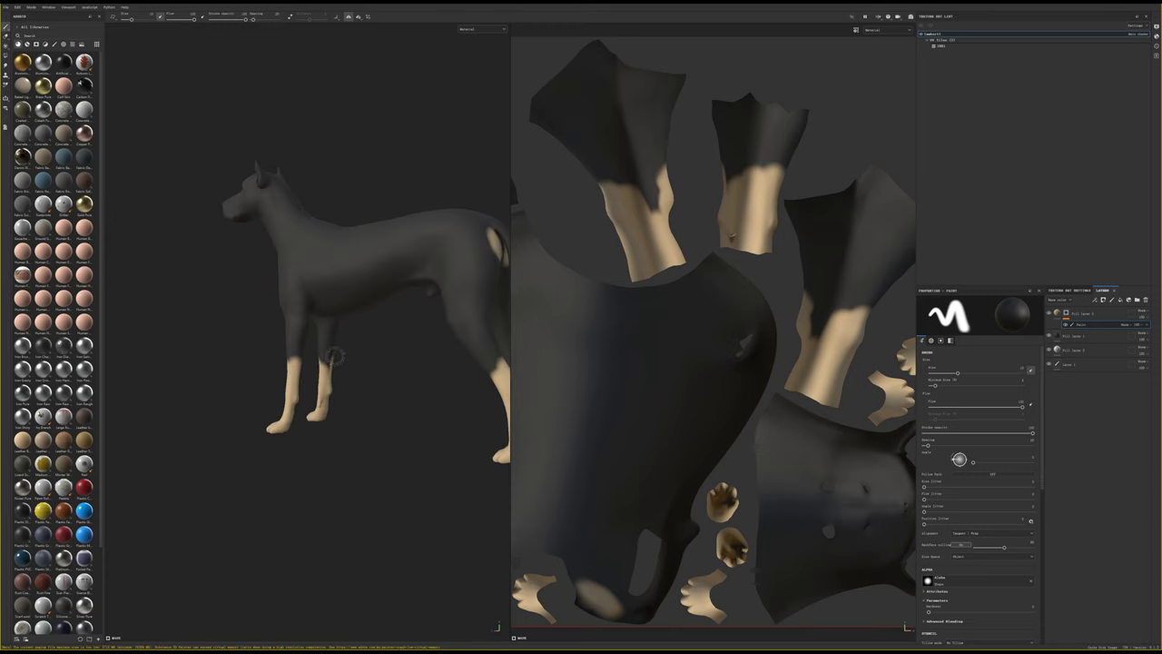
key("x")
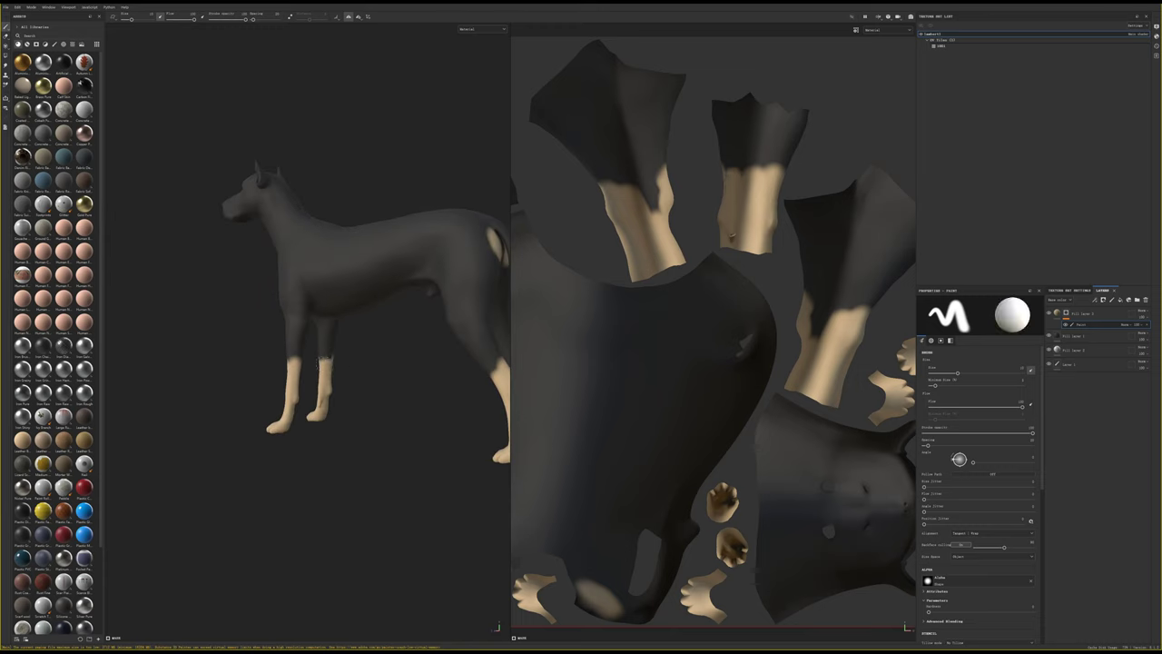
mouse_move(358, 377)
left_mouse_down("alt")
mouse_move(423, 414)
mouse_move(341, 350)
mouse_move(380, 385)
mouse_move(427, 387)
left_mouse_up("alt")
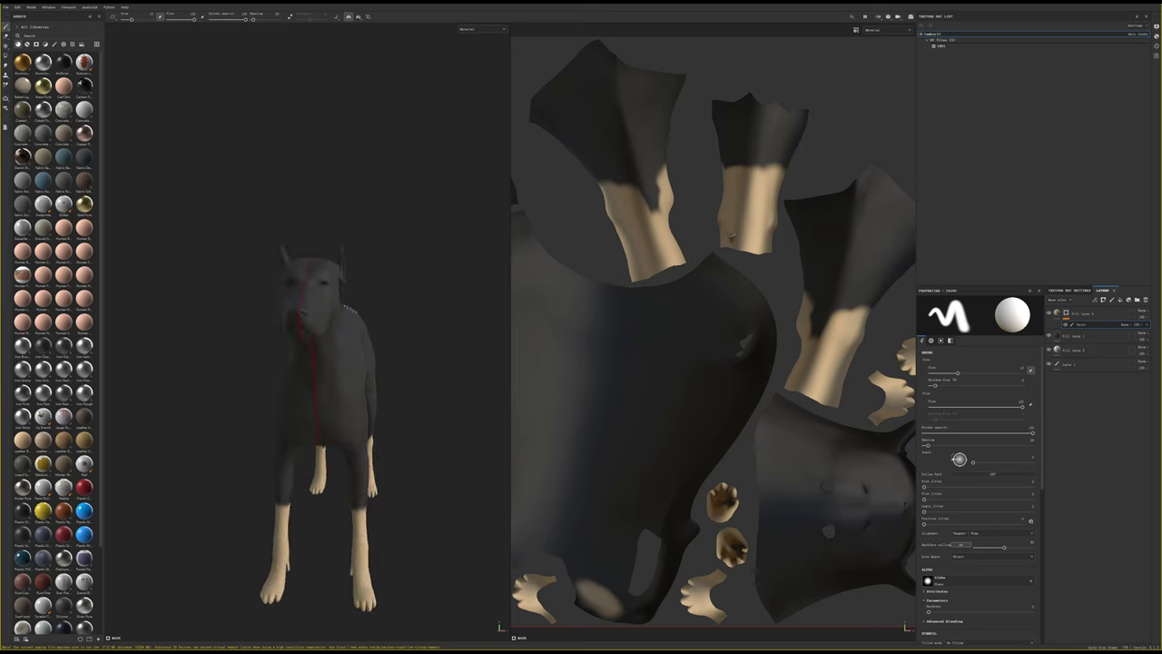
Paint mirrored tan spots above the dog's eyes, undoing and repainting them, plus the muzzle
right_click_drag(426, 387, 473, 426, "alt")
middle_click_drag(327, 327, 418, 326, "alt")
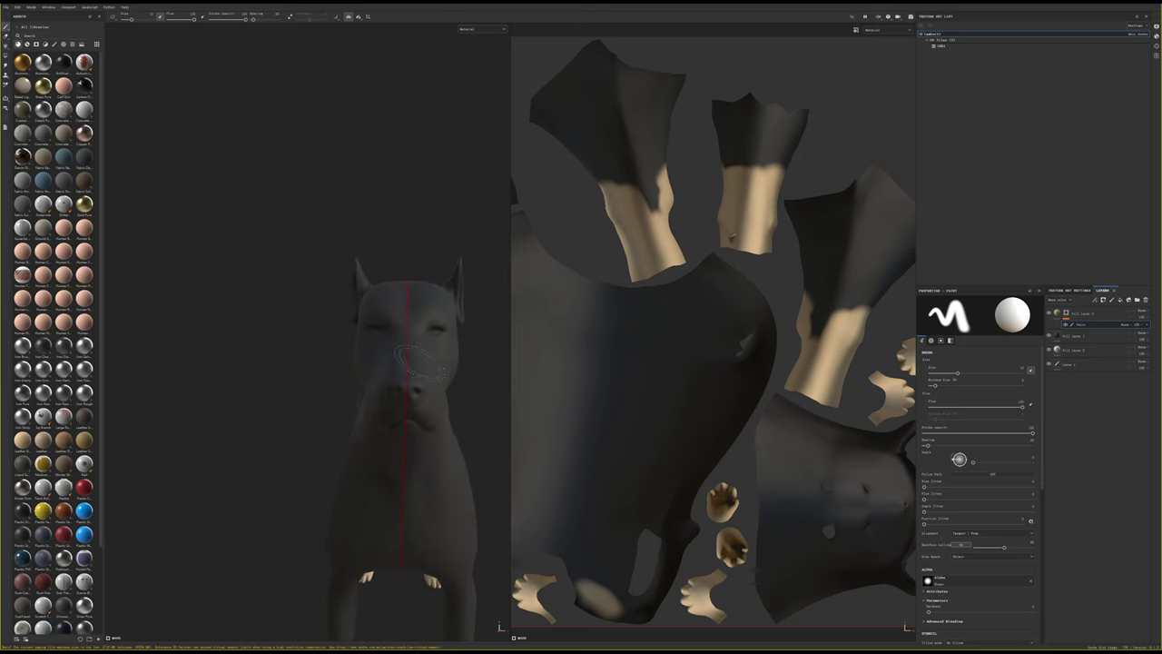
right_click_drag(417, 327, 434, 316, "alt")
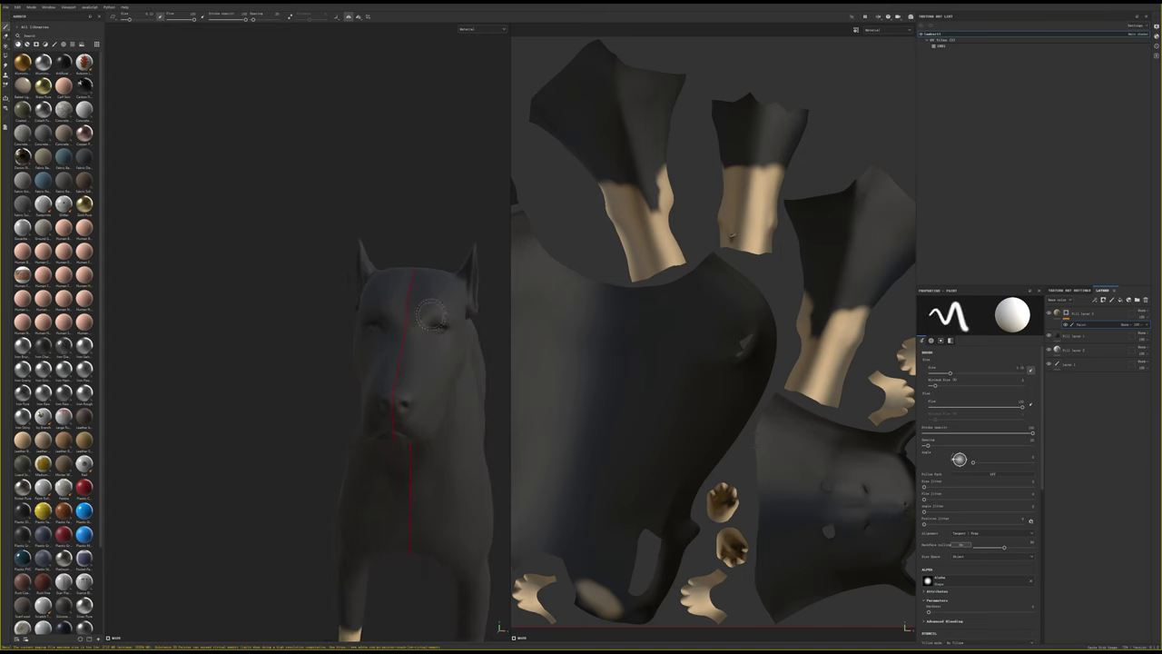
left_click(432, 313)
key("ctrl+z")
mouse_move(428, 316)
left_mouse_down()
mouse_move(443, 314)
mouse_move(382, 361)
mouse_move(350, 408)
mouse_move(392, 357)
mouse_move(353, 413)
mouse_move(379, 388)
mouse_move(359, 420)
mouse_move(363, 400)
mouse_move(413, 373)
mouse_move(400, 402)
mouse_move(345, 431)
mouse_move(336, 411)
mouse_move(340, 419)
mouse_move(318, 431)
mouse_move(359, 413)
mouse_move(382, 427)
mouse_move(359, 445)
mouse_move(386, 422)
mouse_move(368, 450)
mouse_move(386, 444)
left_mouse_up()
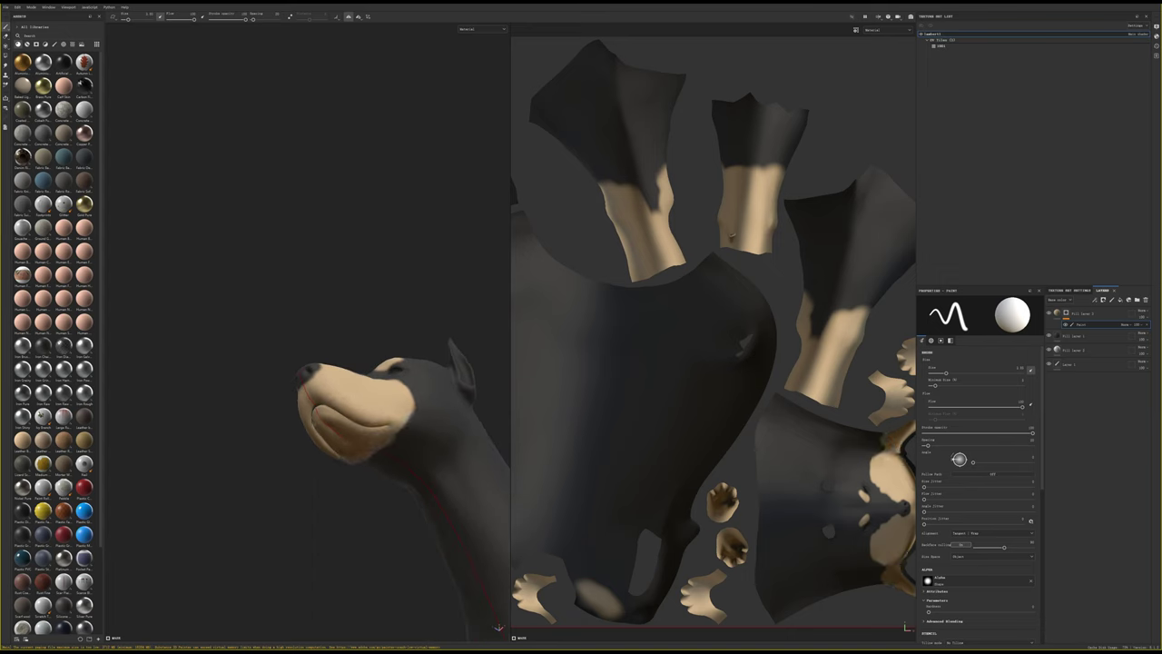
mouse_move(363, 390)
left_mouse_down("alt")
mouse_move(345, 362)
mouse_move(432, 356)
mouse_move(428, 318)
mouse_move(440, 359)
mouse_move(432, 345)
mouse_move(419, 361)
mouse_move(440, 399)
mouse_move(317, 427)
left_mouse_up("alt")
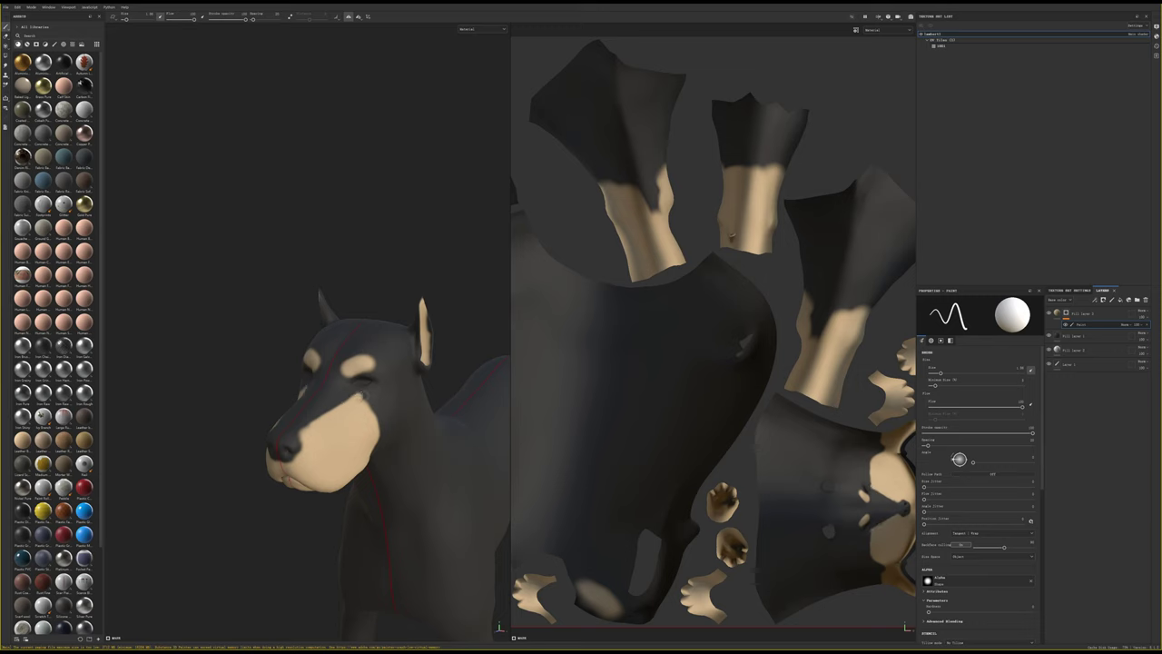
Frame the whole dog and add a new fill layer on top of the stack
key("f")
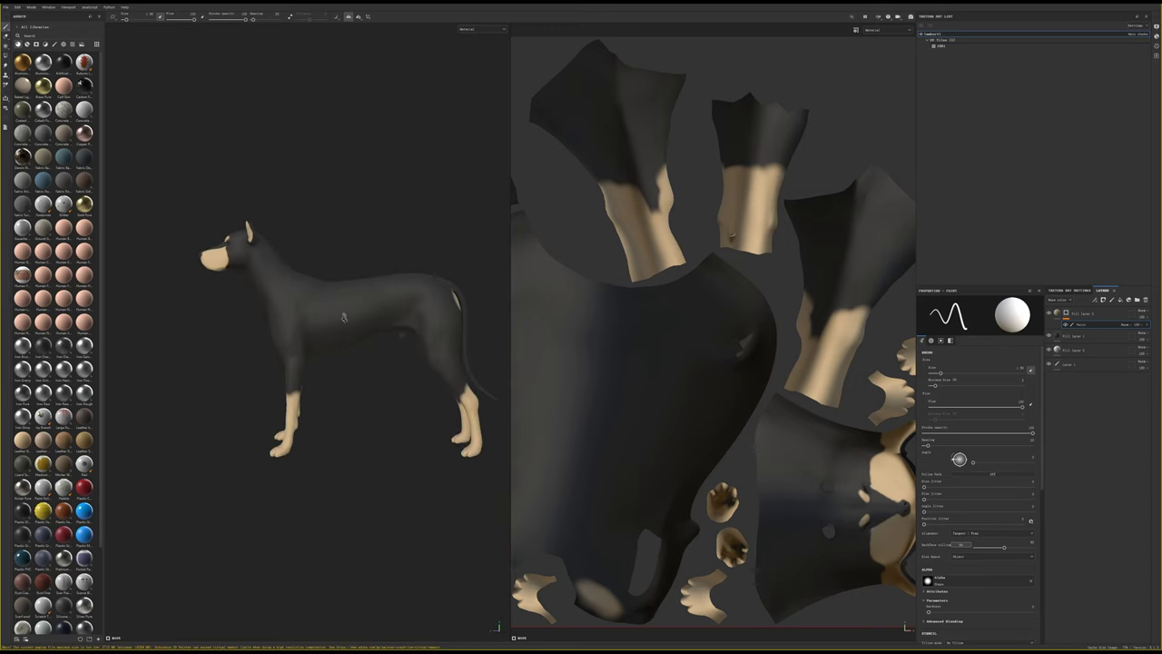
left_click_drag(203, 299, 272, 308, "alt")
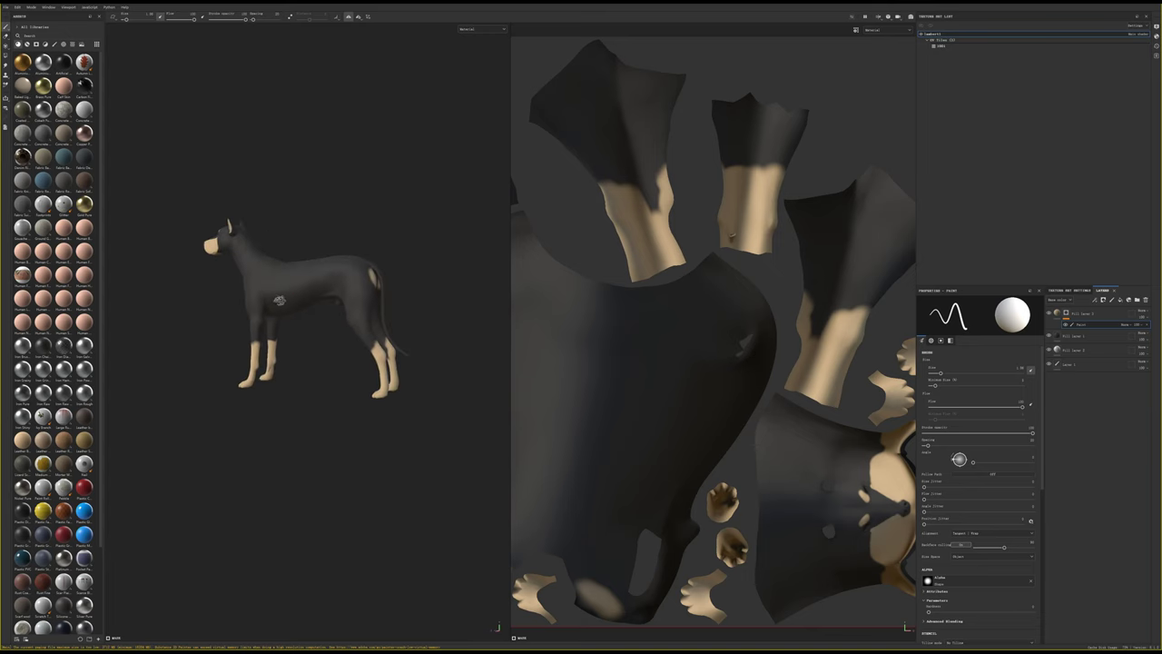
left_click(1121, 301)
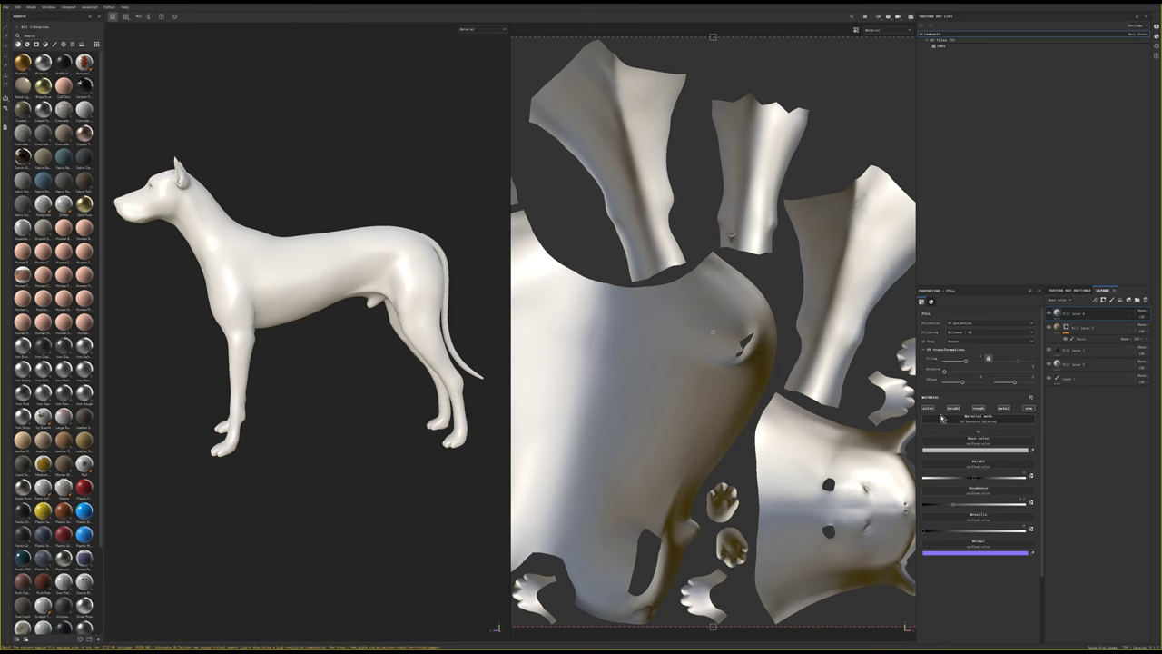
Give Fill layer 4 a black mask with a fill effect using the Crystal 2 pattern
right_click(1068, 314)
left_click(1073, 319)
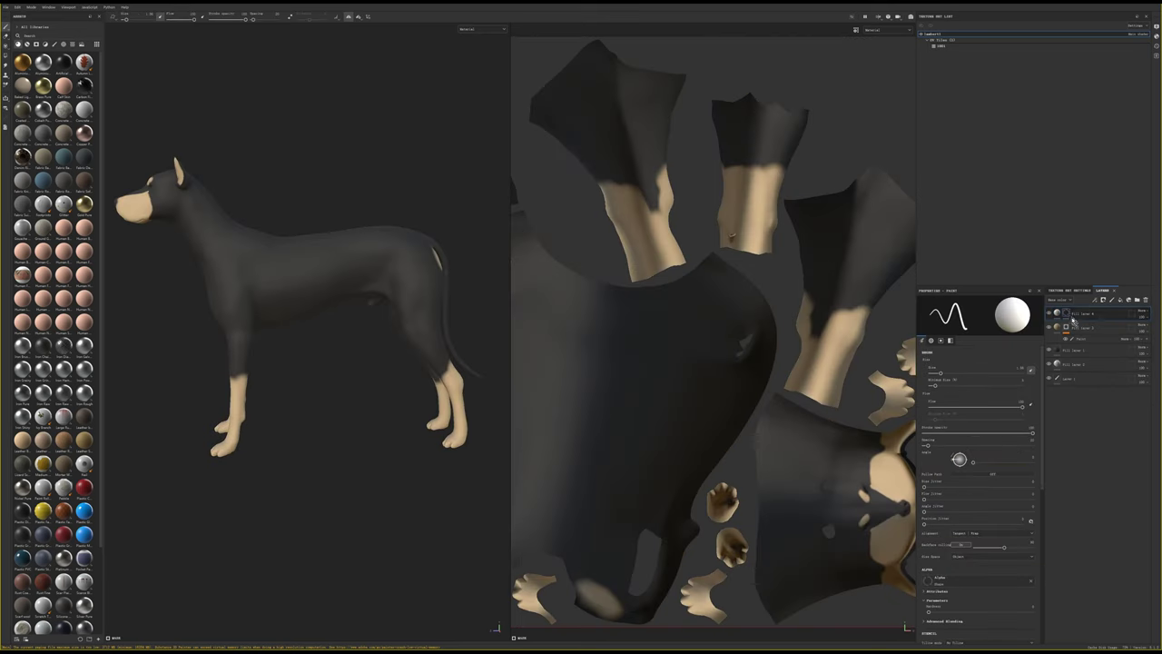
right_click(1072, 316)
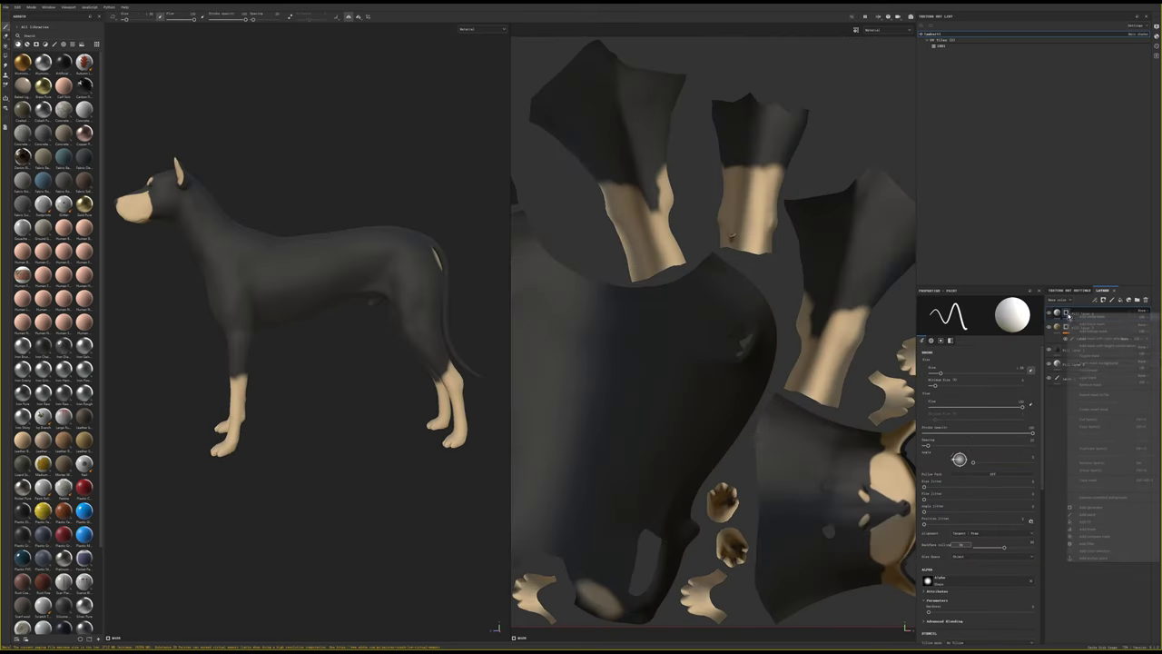
left_click(1093, 522)
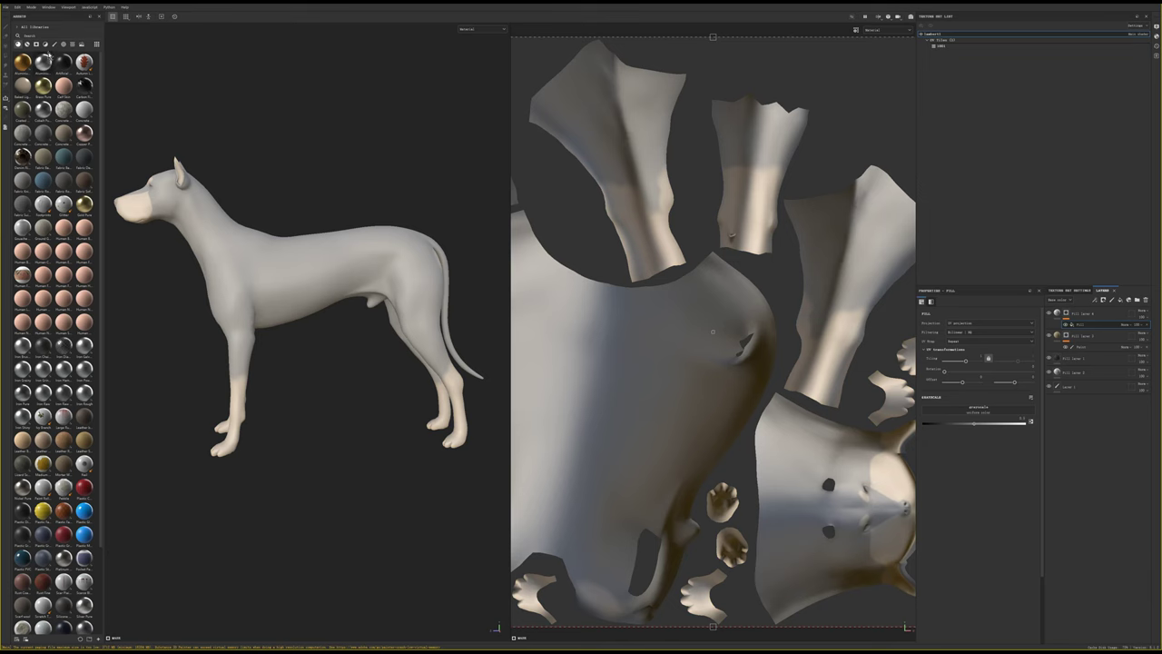
left_click(81, 44)
left_click(73, 45)
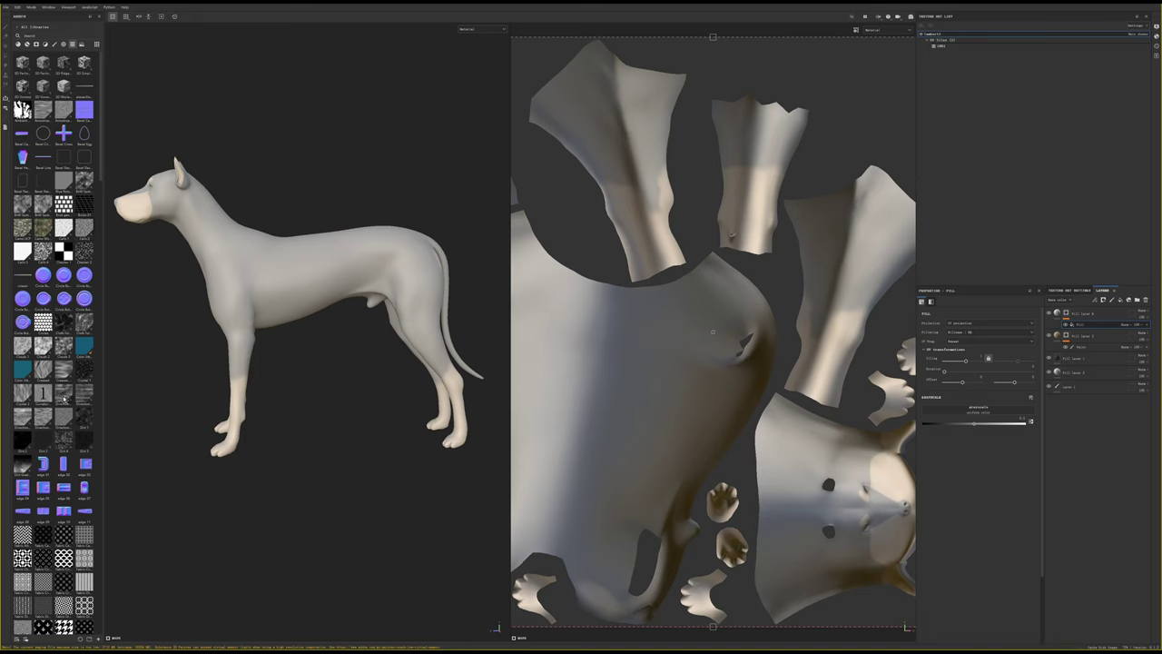
mouse_move(21, 393)
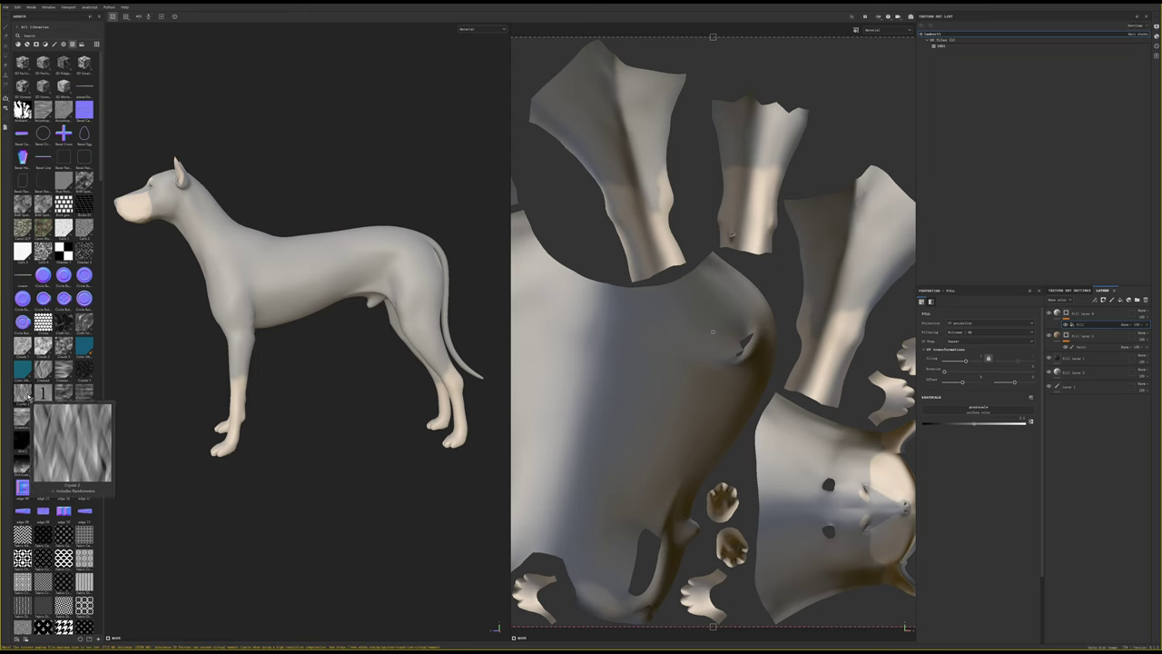
left_click_drag(28, 397, 957, 415)
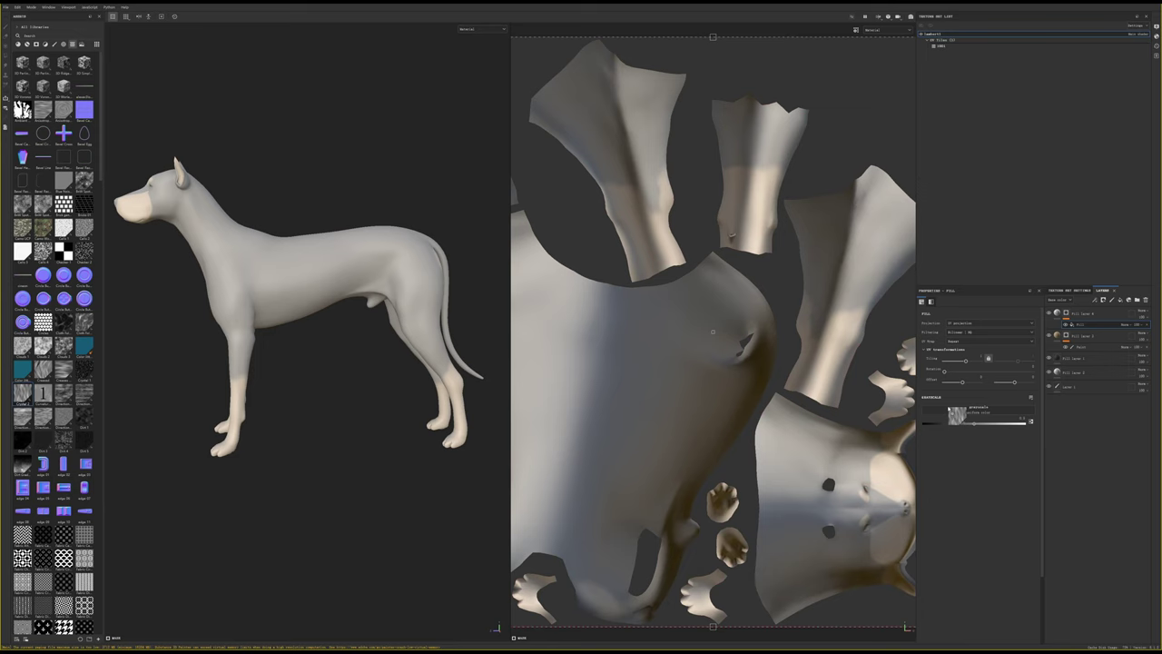
Disable height on the fill layer, toggle roughness, and set its base colour to dark grey
left_click(1048, 318)
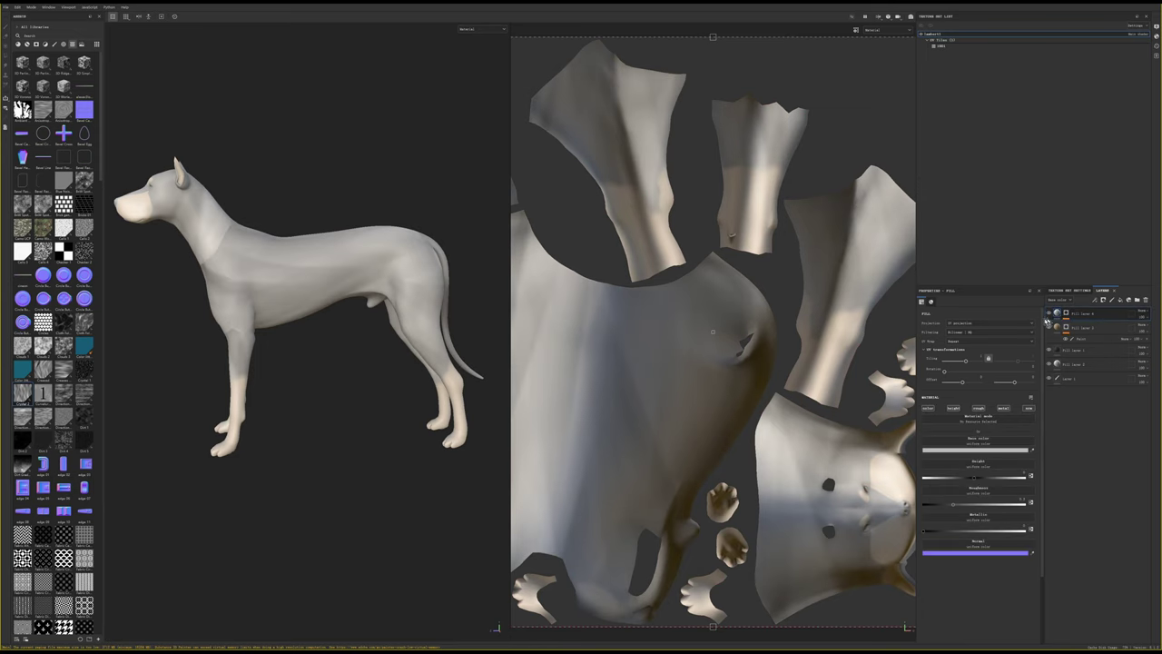
left_click(953, 408)
left_click(978, 407)
left_click(976, 449)
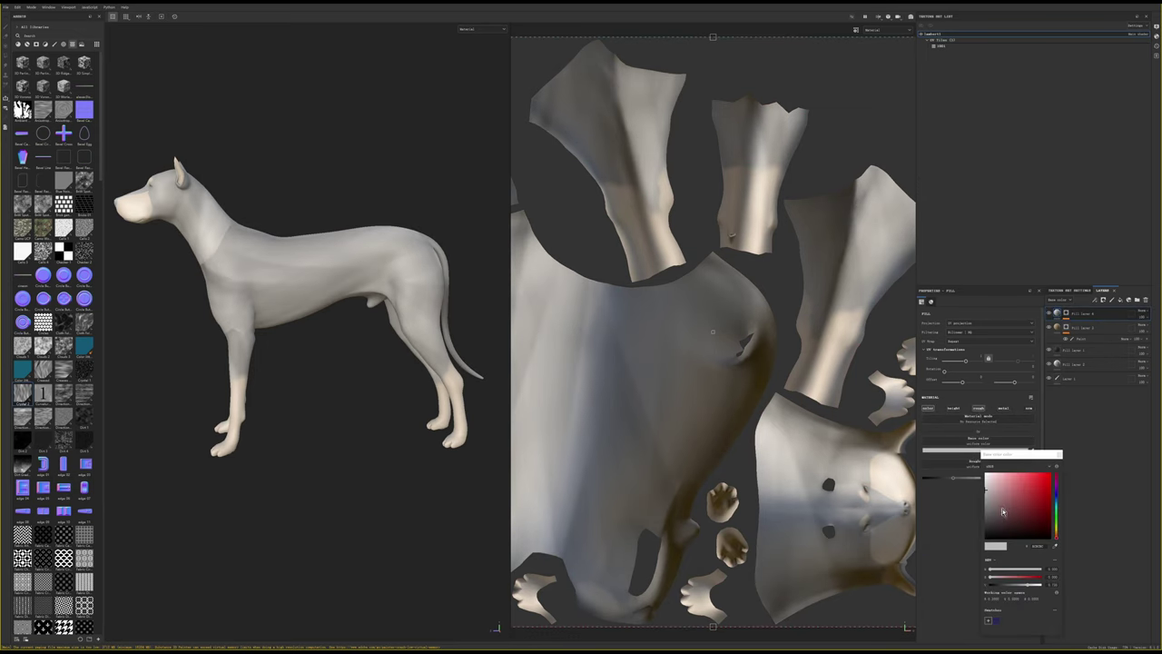
left_click_drag(1003, 511, 988, 524)
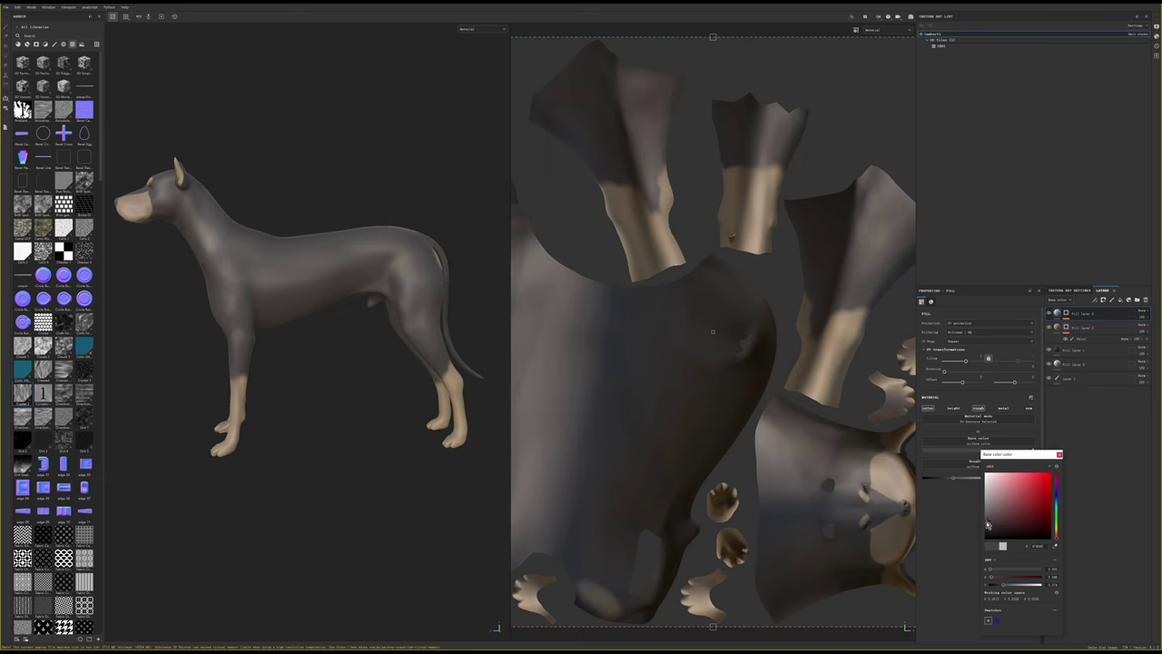
left_click(1067, 313)
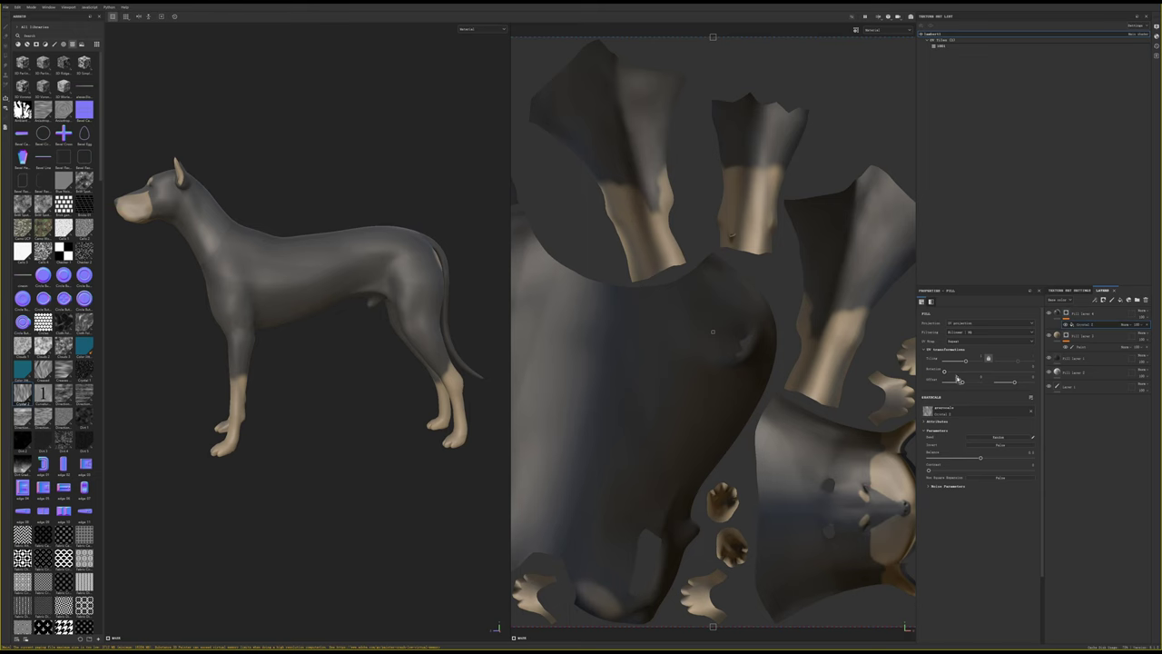
Tune the Crystal 2 tiling and rotation and switch its projection to Tri-planar
left_click_drag(969, 364, 973, 362)
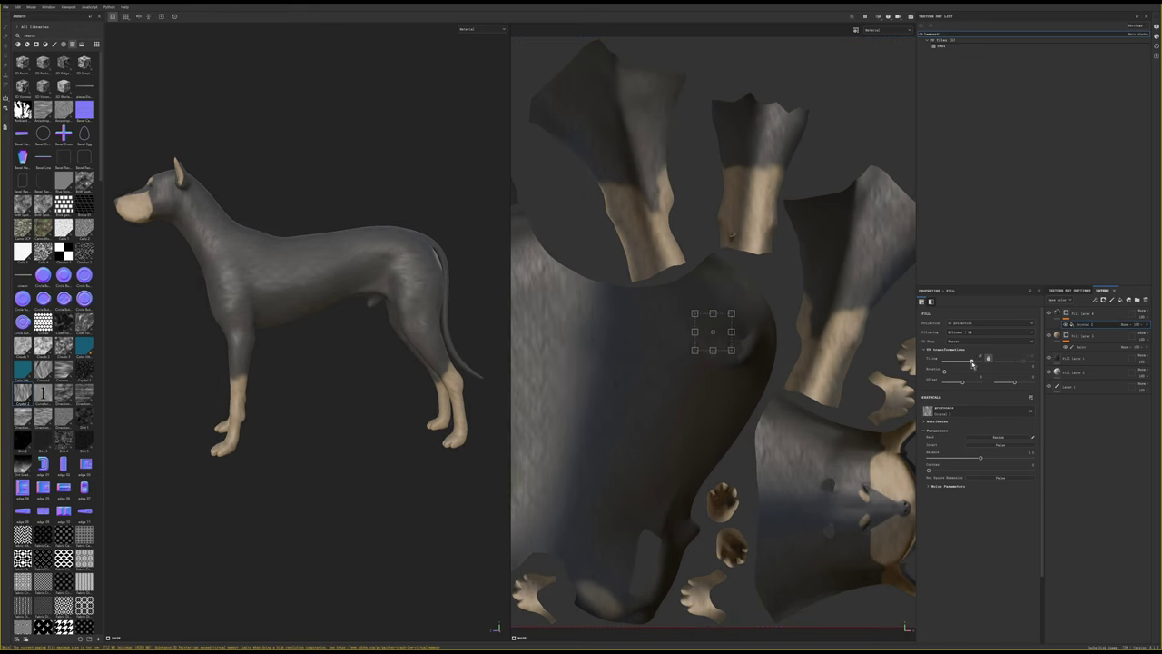
left_click_drag(974, 362, 972, 362)
left_click_drag(947, 374, 987, 372)
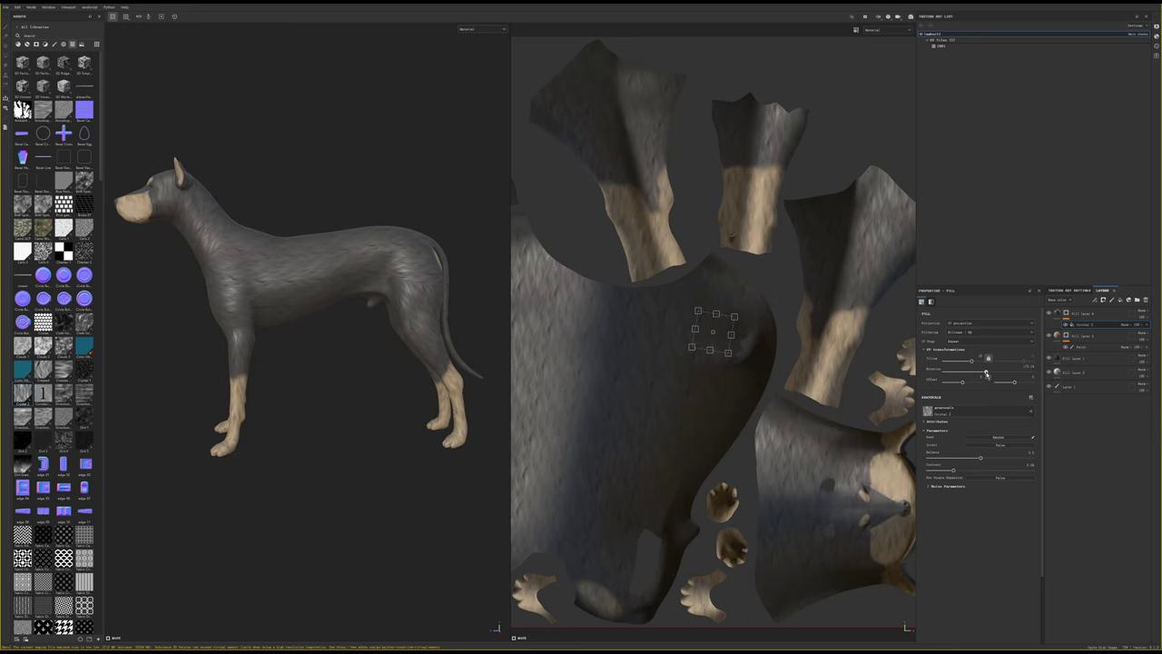
left_click(976, 323)
left_click(966, 347)
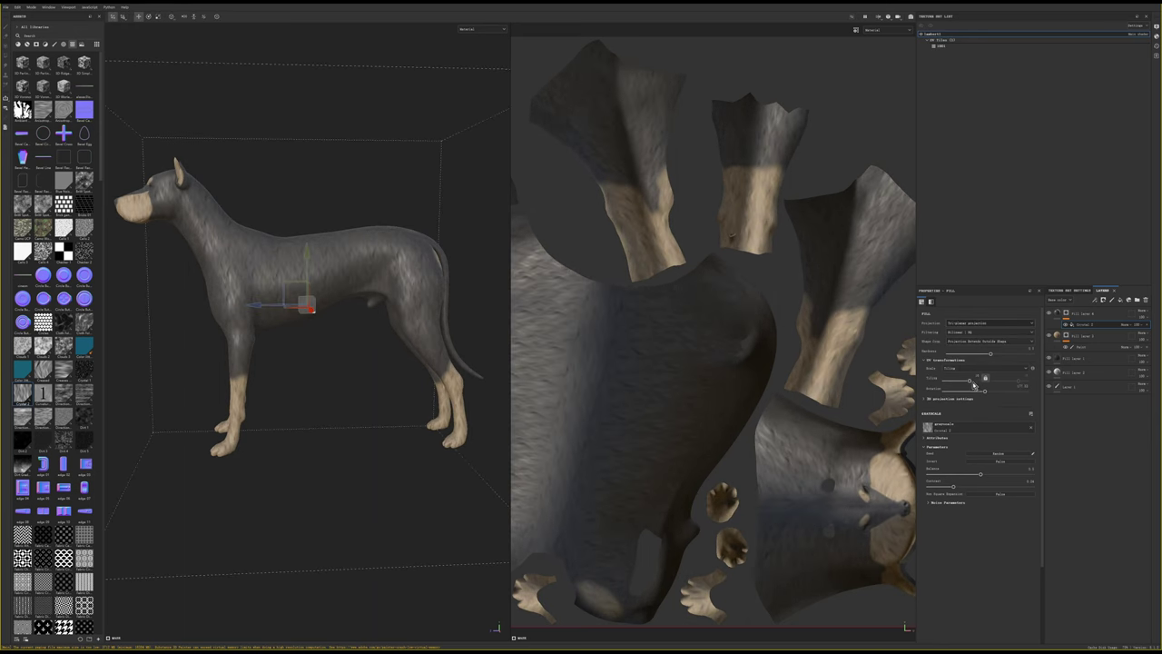
mouse_move(974, 381)
left_mouse_down()
mouse_move(970, 396)
mouse_move(956, 391)
left_mouse_up()
Inspect the streaky coat from a three-quarter side view and save the project with Ctrl+S
scroll(350, 333, "up", 3)
scroll(350, 333, "up", 3)
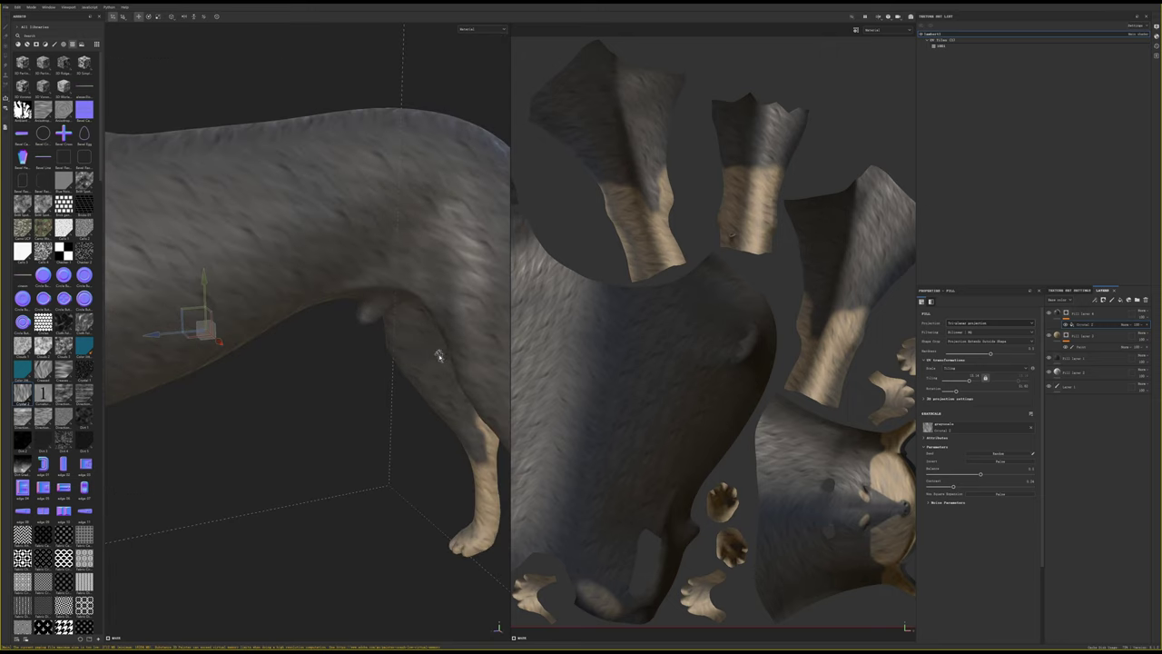
scroll(299, 303, "up", 3)
scroll(299, 302, "down", 5)
mouse_move(298, 302)
left_mouse_down("alt")
mouse_move(394, 303)
mouse_move(301, 300)
mouse_move(398, 292)
left_mouse_up("alt")
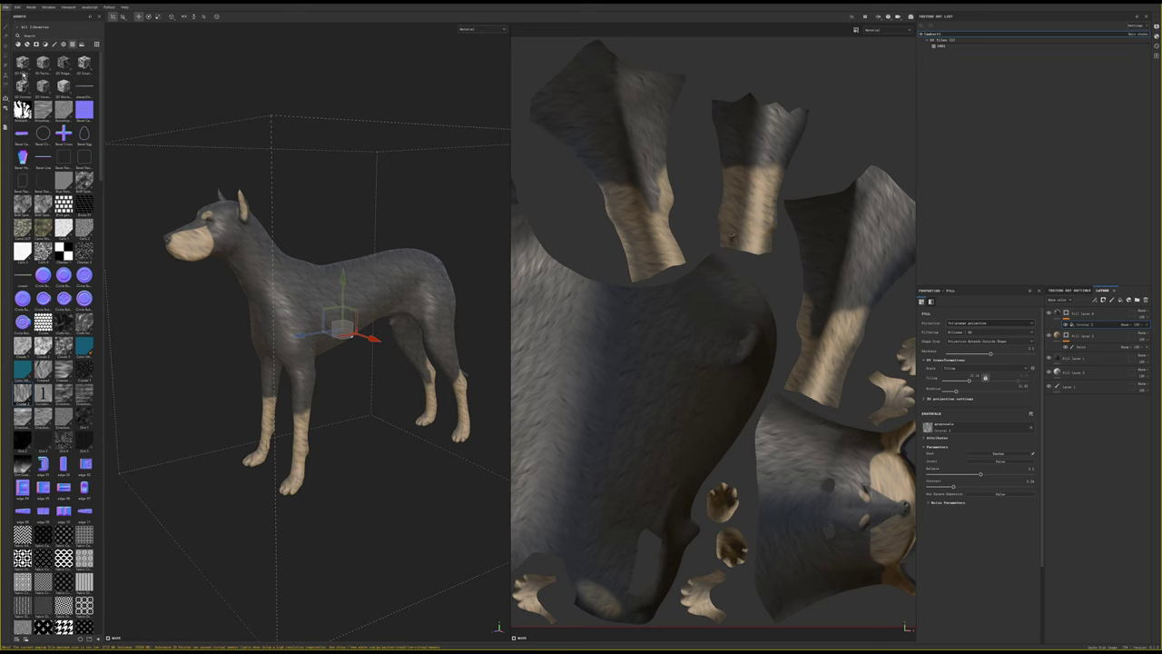
key("ctrl+s")
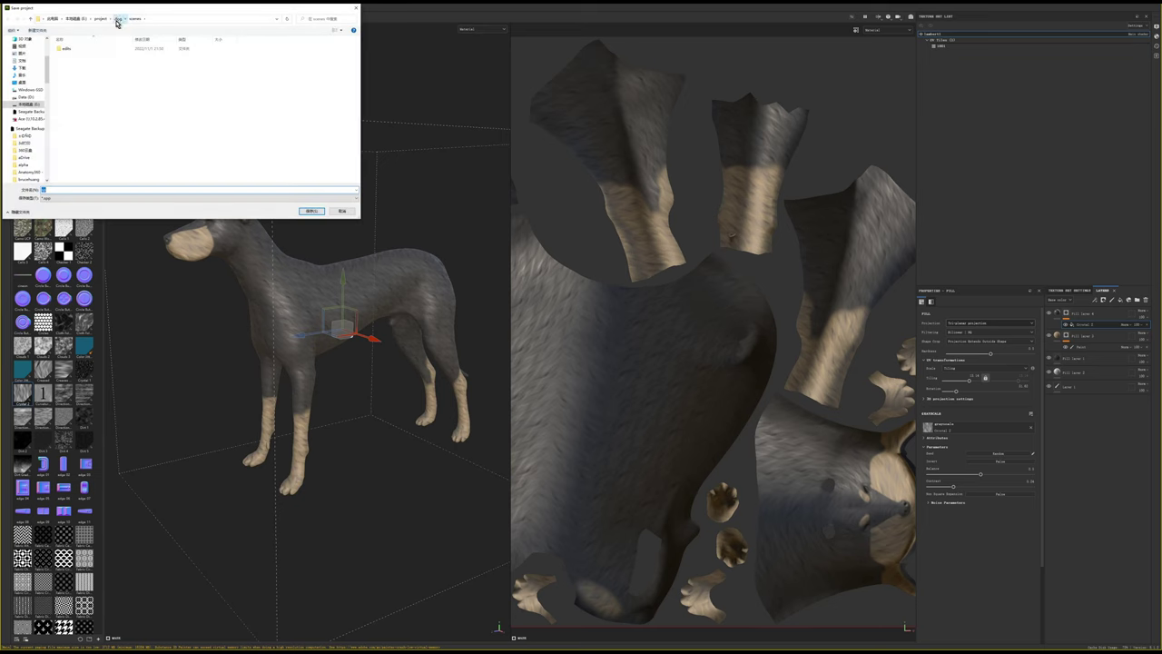
Save the project into a new 'ap' folder inside the dog project folder
left_click(116, 18)
right_click(71, 152)
left_click(100, 207)
type("a")
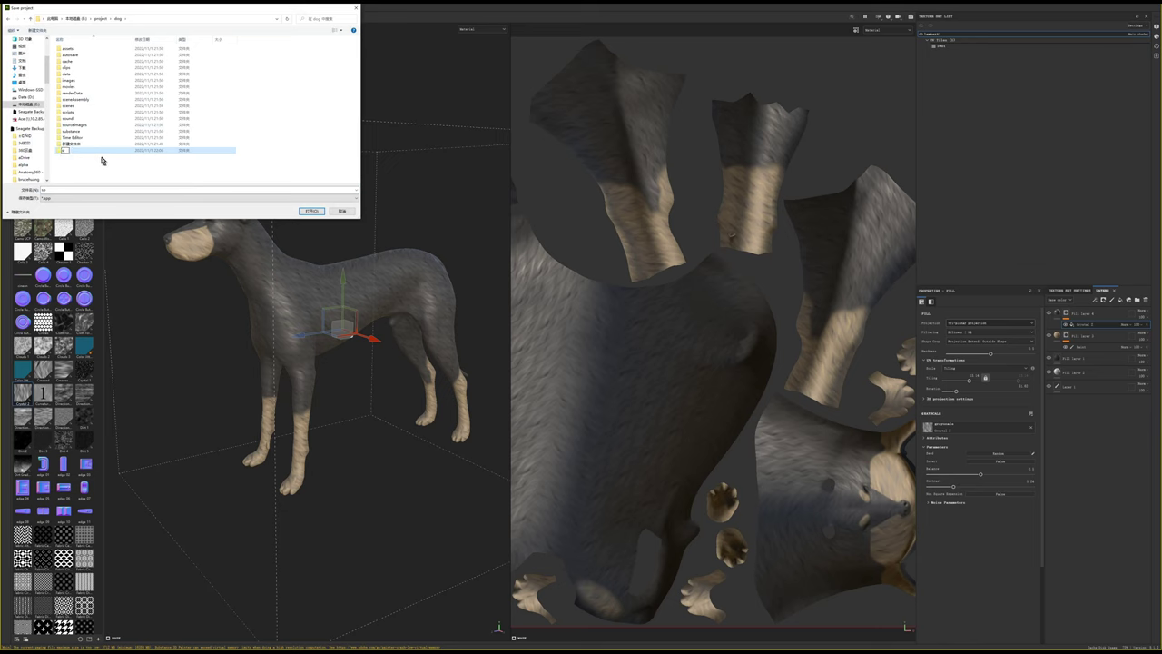
key("Return")
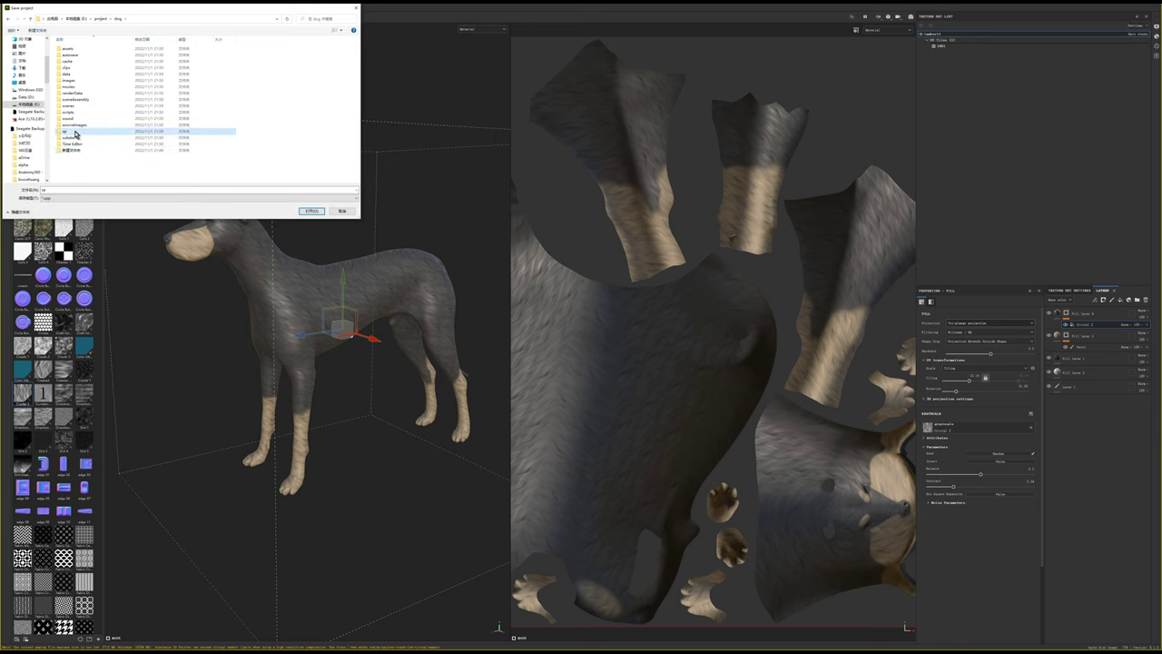
double_click(72, 149)
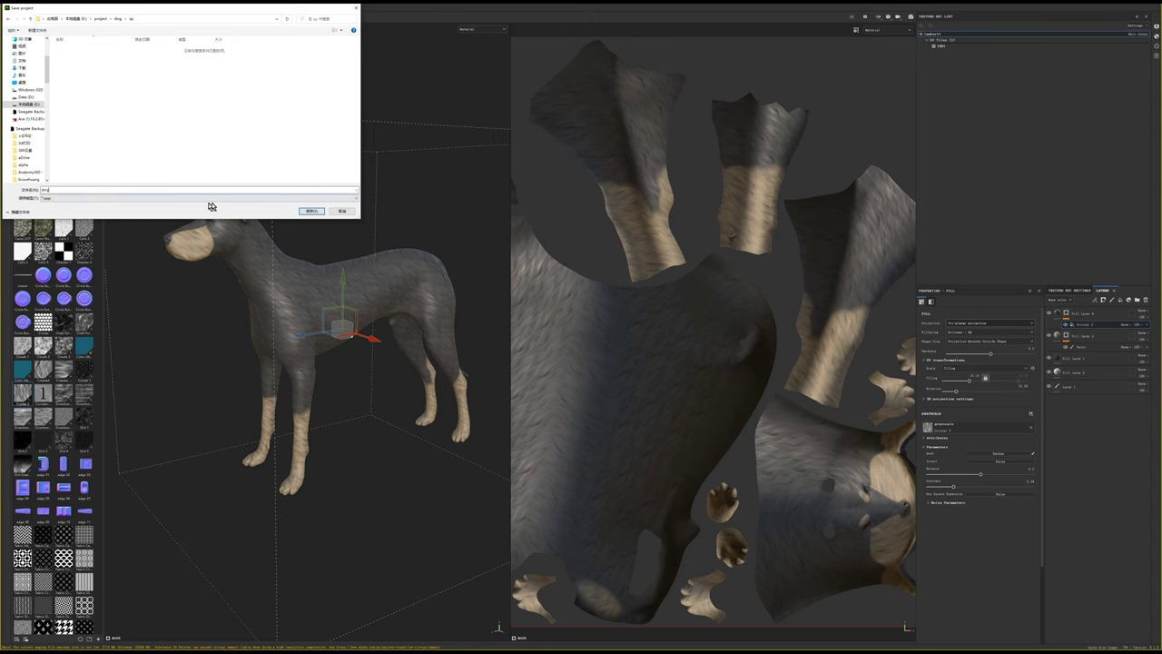
left_click(302, 213)
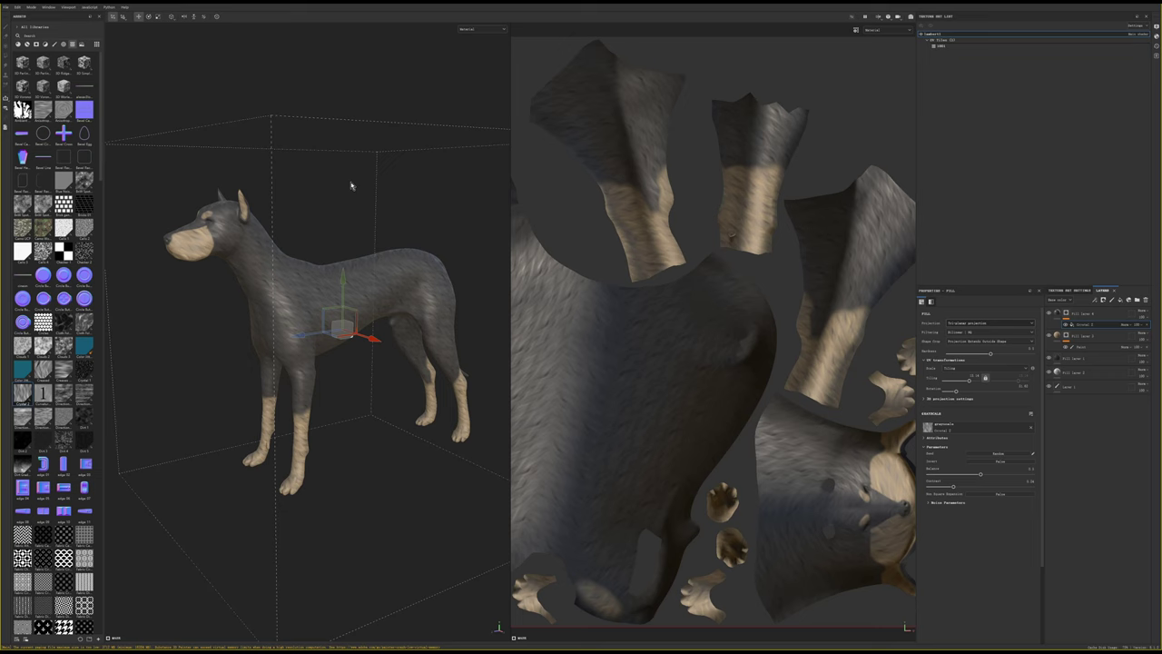
mouse_move(355, 246)
left_mouse_down("alt")
mouse_move(377, 271)
mouse_move(582, 230)
mouse_move(363, 248)
left_mouse_up("alt")
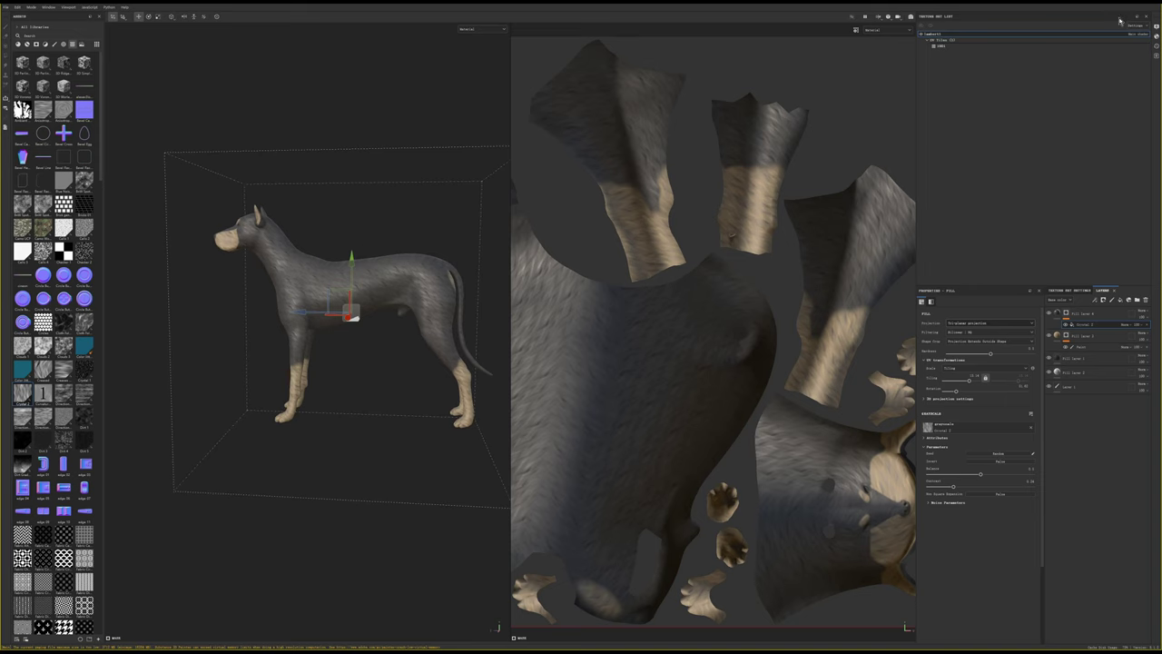
Open Export Textures and set the output directory to E:/project/dlog/sourceimages
left_click(6, 7)
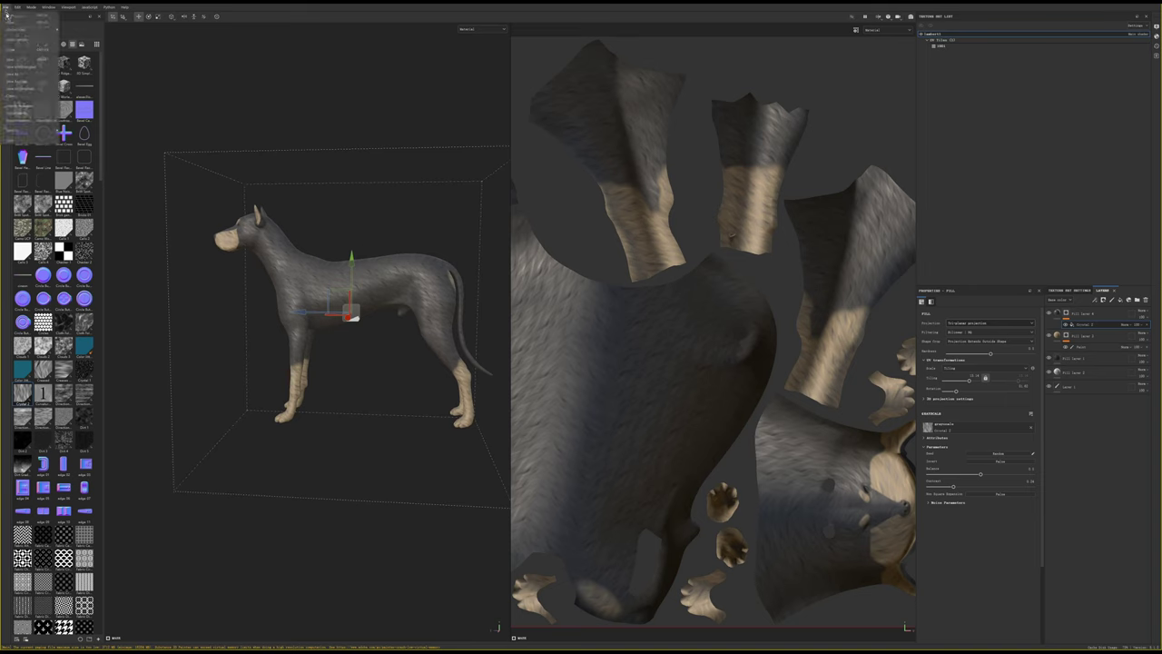
left_click(38, 123)
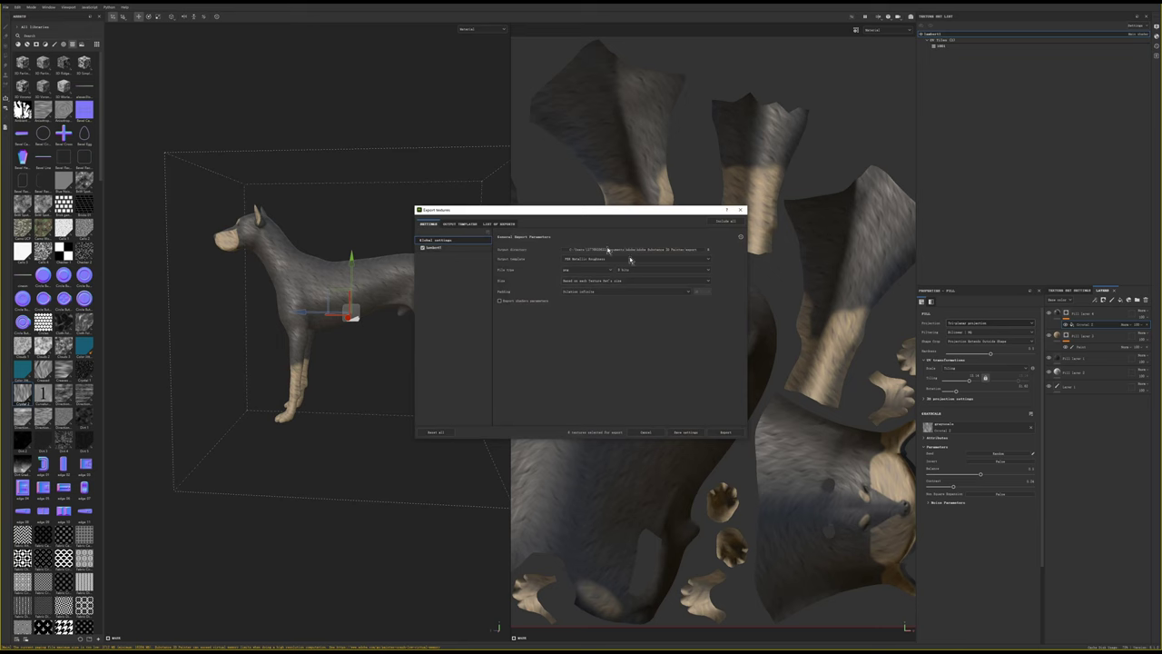
left_click(615, 251)
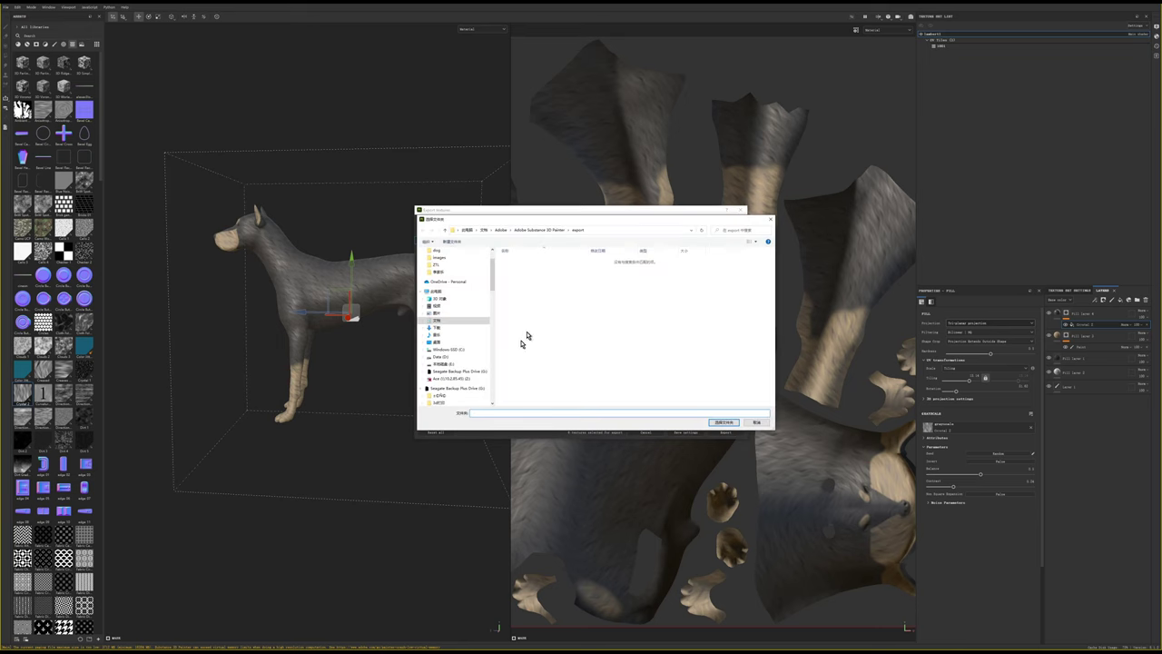
left_click(443, 363)
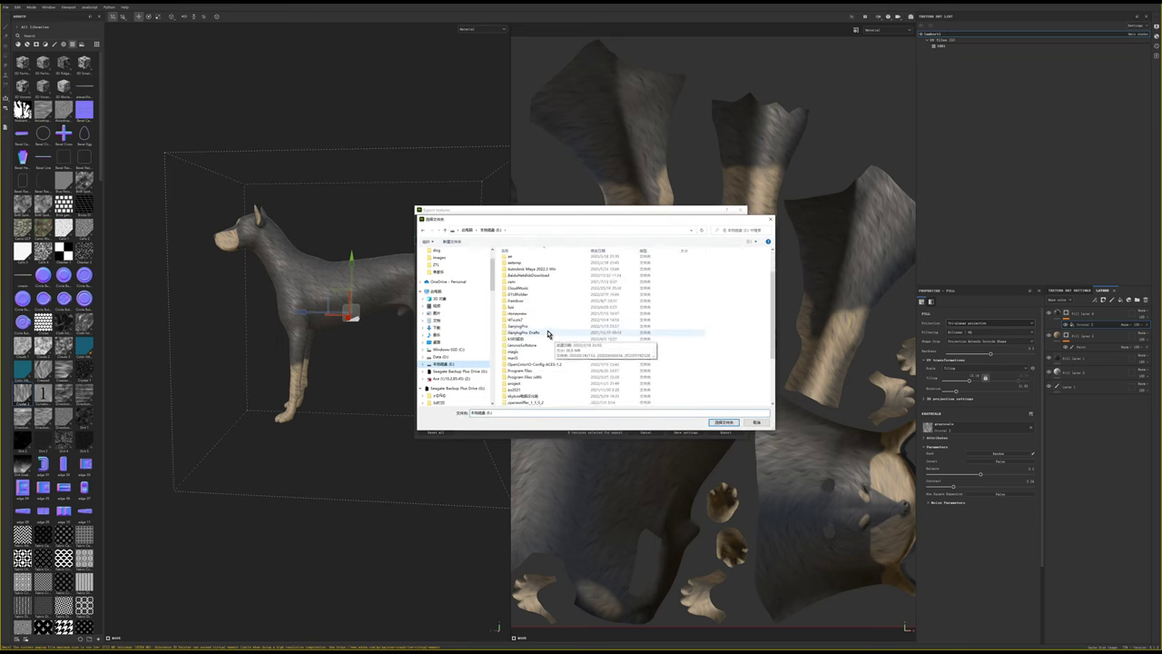
double_click(521, 345)
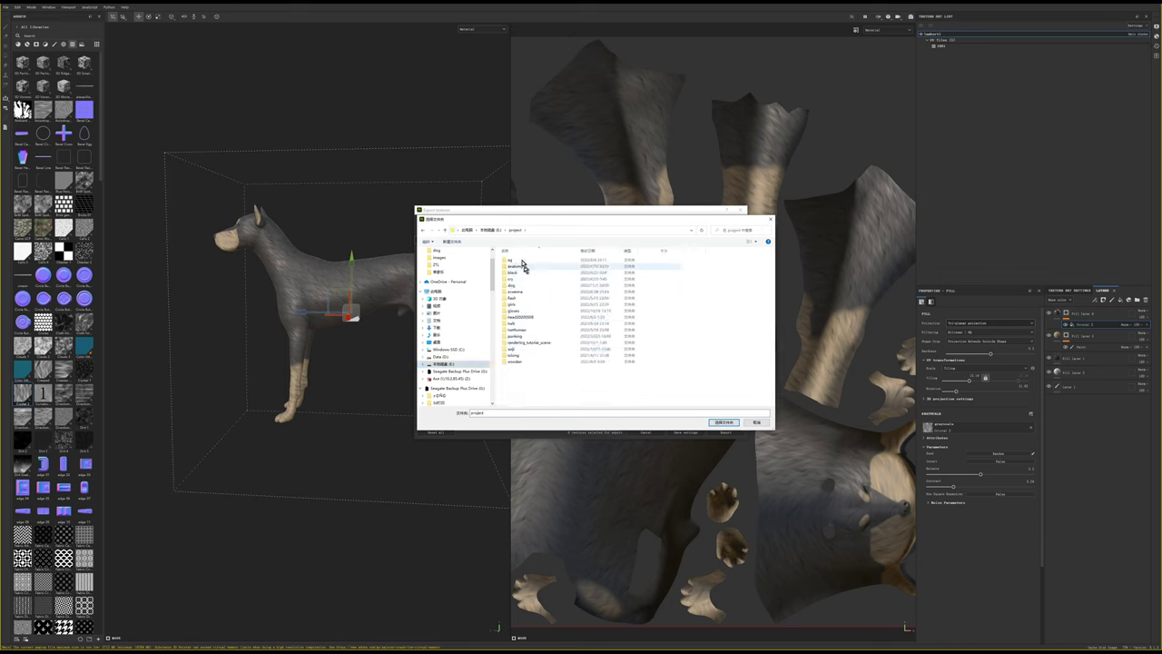
double_click(512, 285)
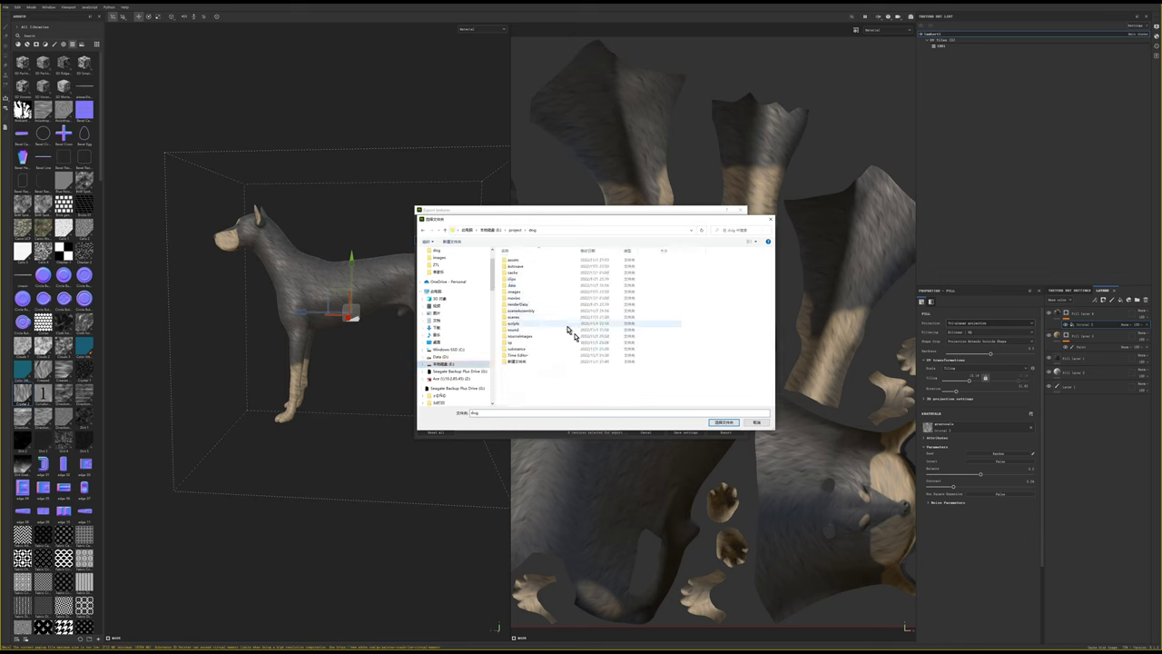
double_click(532, 336)
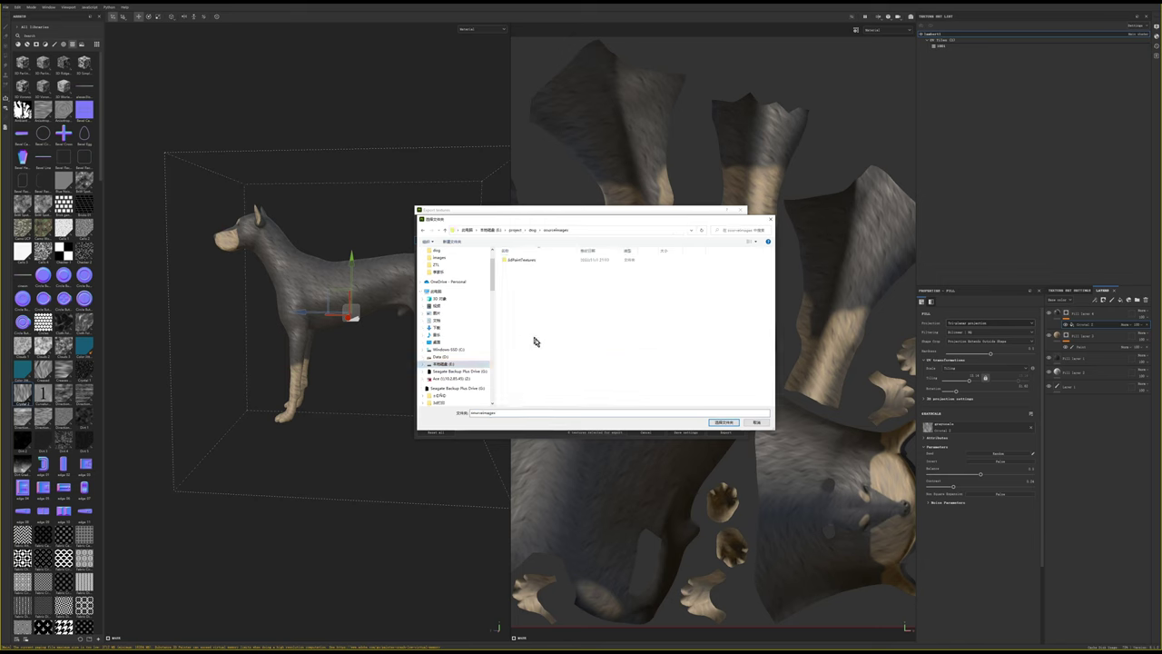
left_click(722, 423)
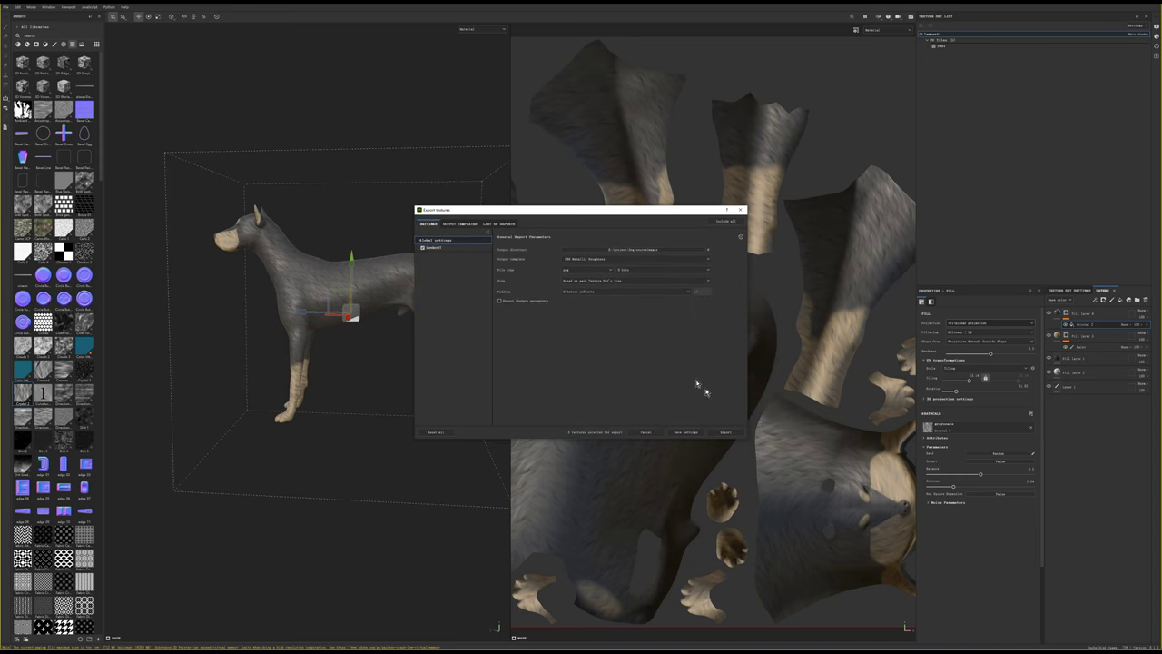
Set the export size to 4096 and review the bit-depth options
left_click(620, 282)
left_click(585, 329)
left_click(583, 280)
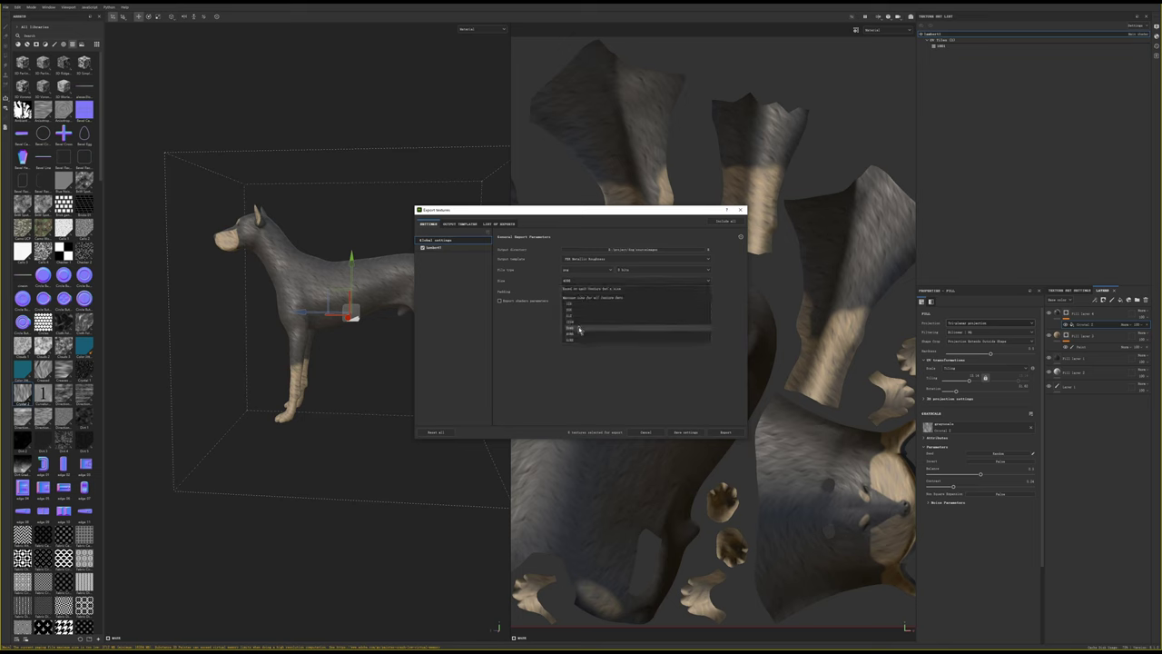
left_click(579, 328)
left_click(618, 269)
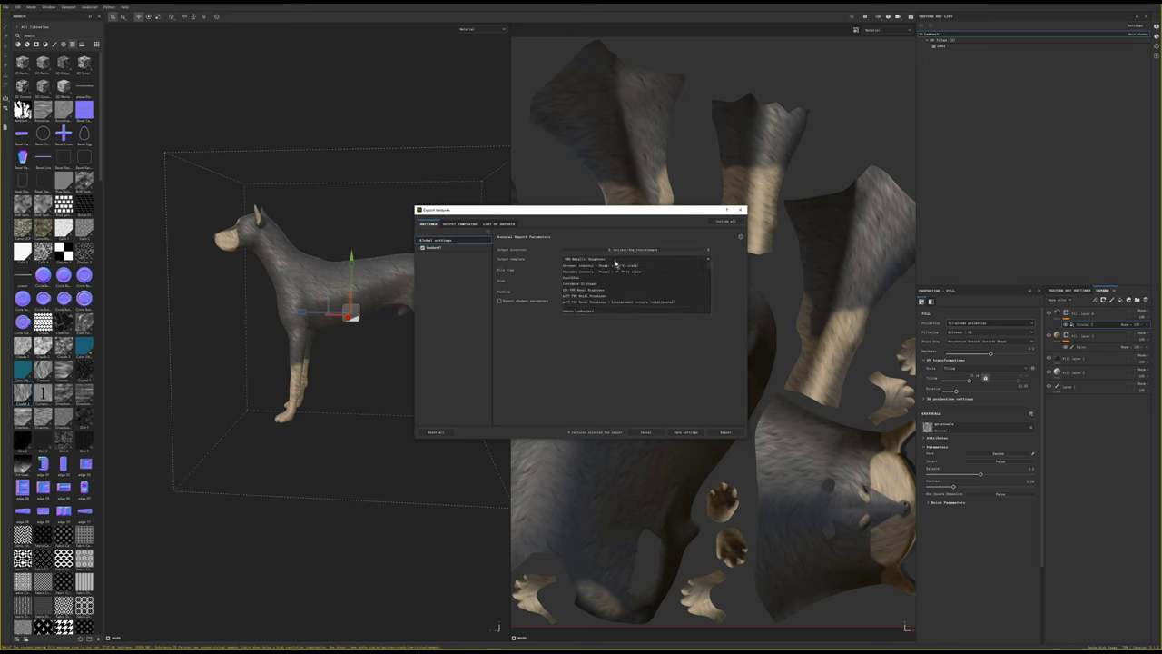
left_click(616, 263)
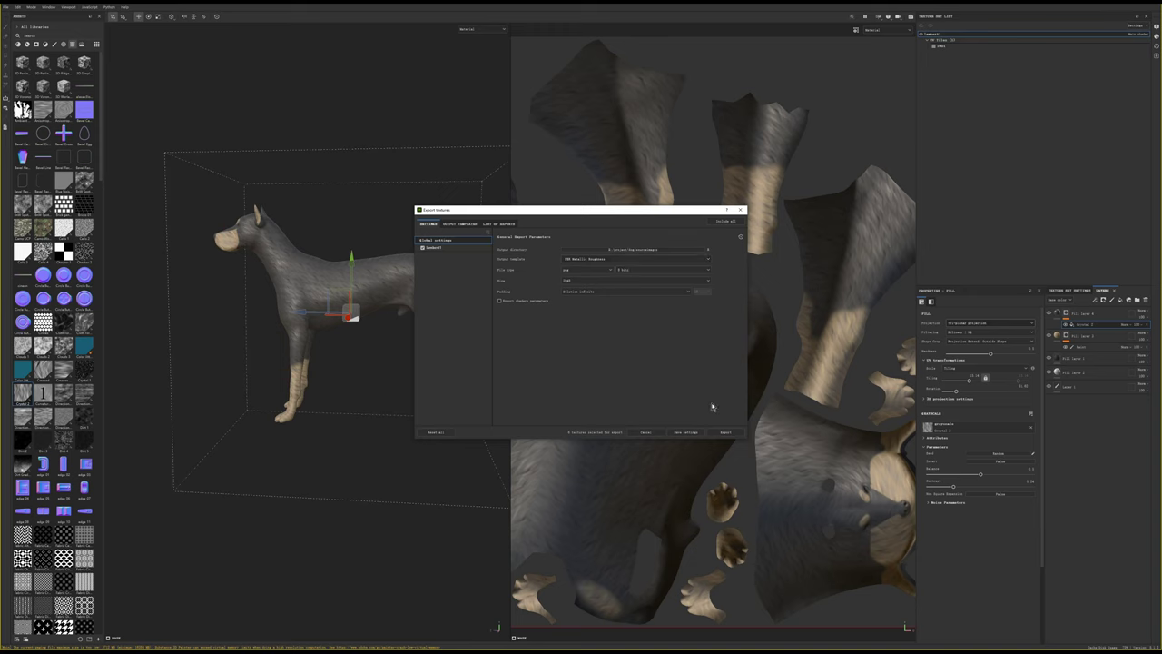
Export the dog texture set's maps, close the export window, and minimize Painter
left_click(435, 248)
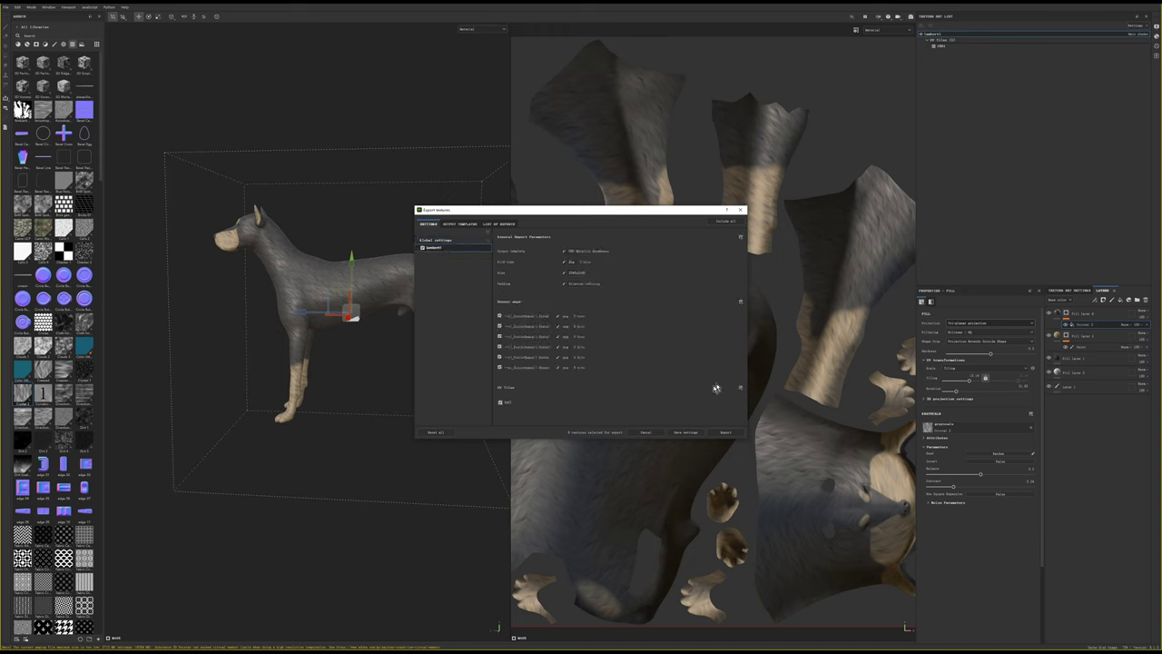
left_click(724, 431)
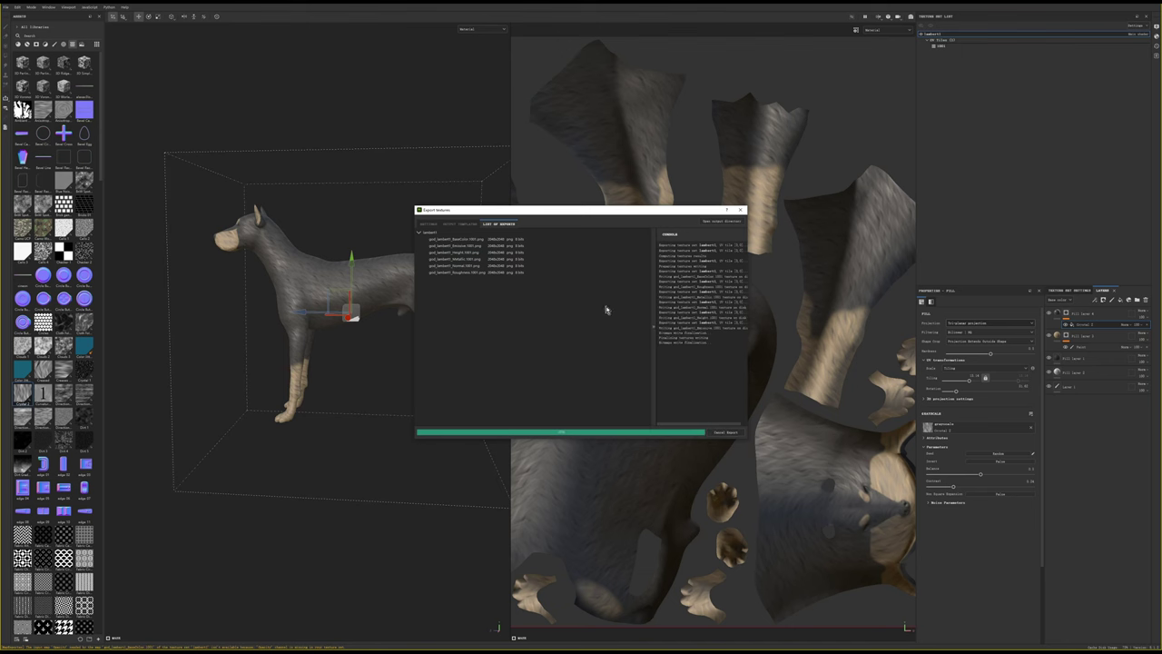
left_click(740, 211)
left_click(1130, 12)
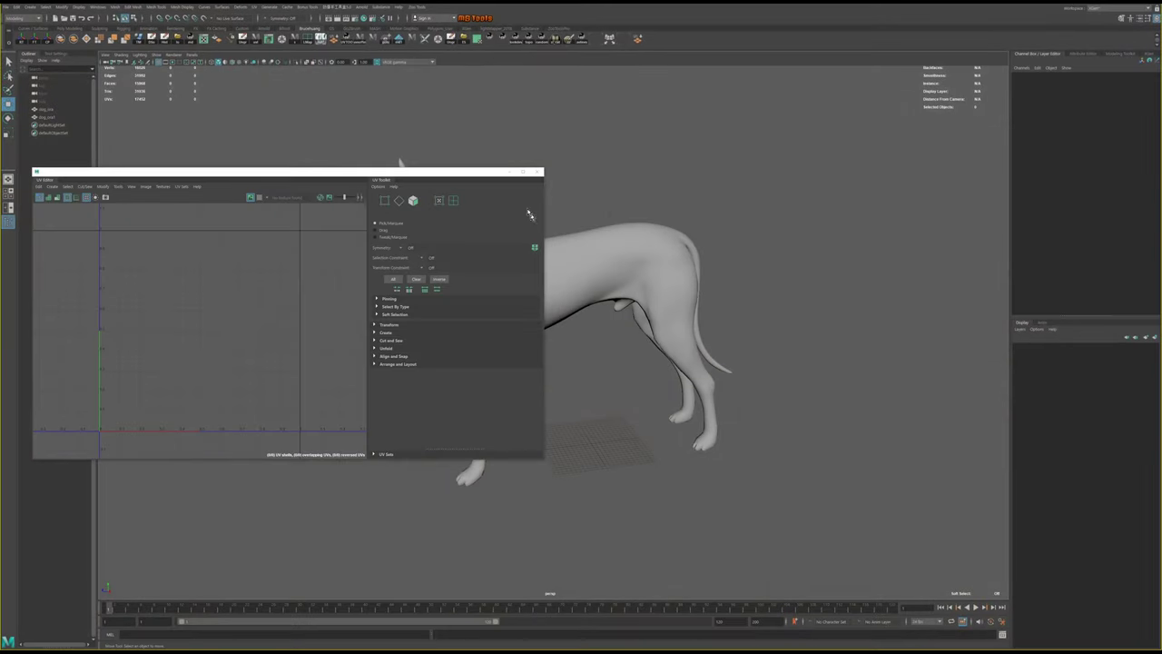
Close Maya's UV Editor and orbit around the untextured dog
left_click(536, 172)
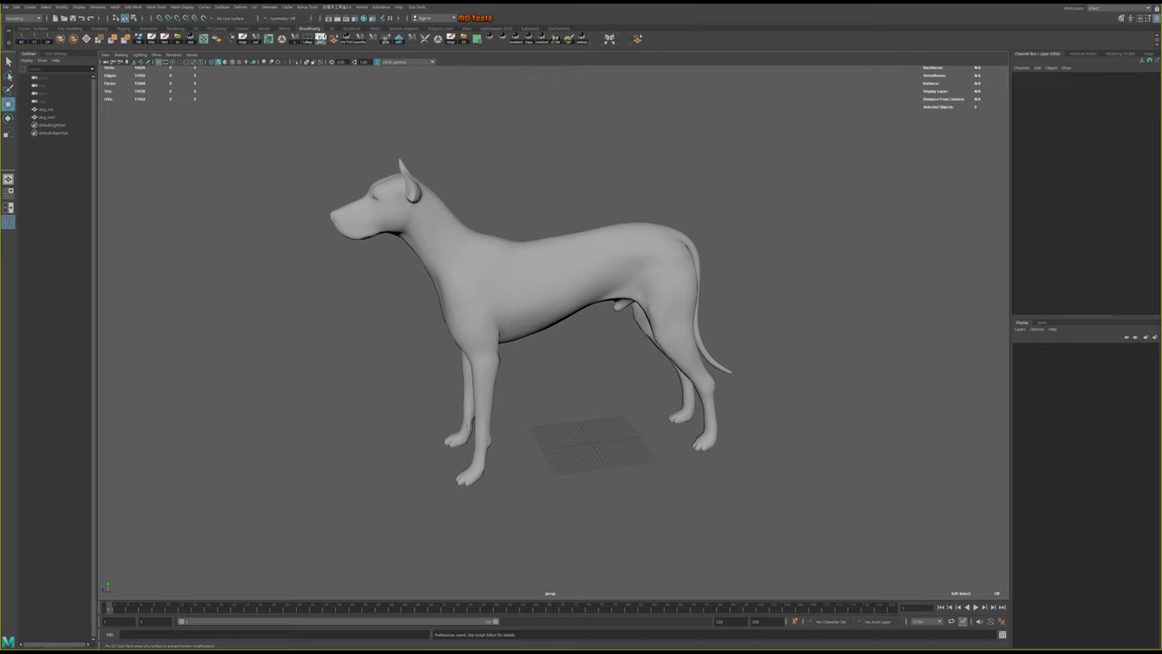
mouse_move(584, 238)
left_mouse_down("alt")
mouse_move(683, 222)
mouse_move(605, 233)
left_mouse_up("alt")
scroll(608, 245, "up", 2)
scroll(608, 245, "up", 2)
scroll(607, 245, "down", 1)
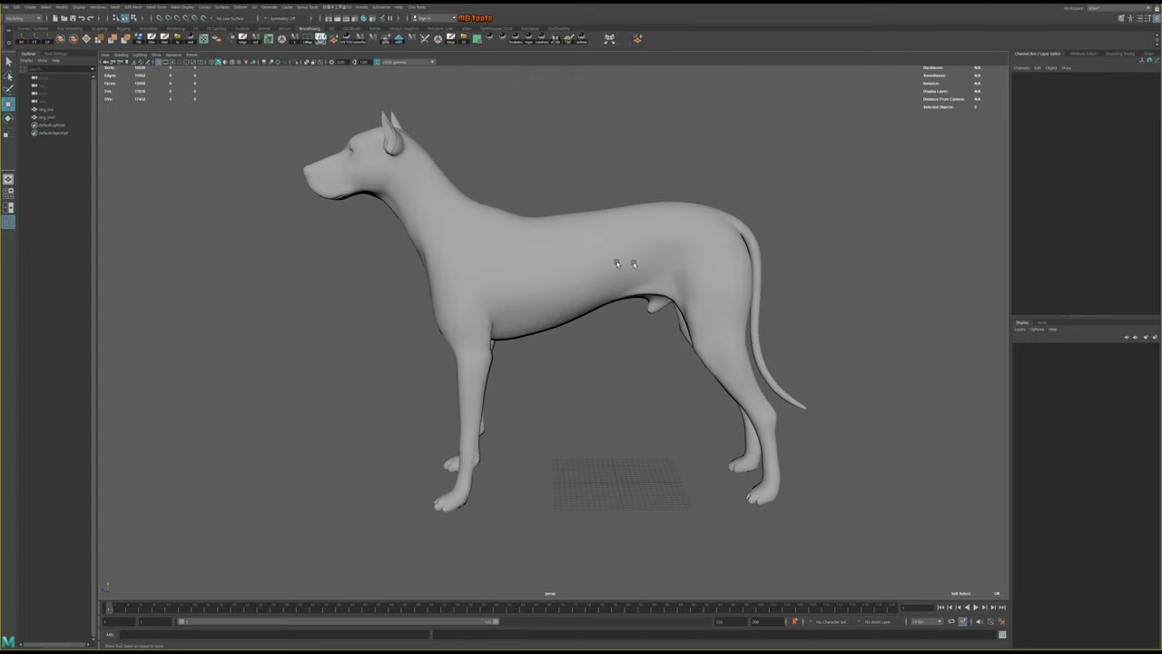
Select the dog model and rename its mesh to 'geo' in the Outliner
left_click(617, 259)
mouse_move(532, 242)
left_mouse_down("alt")
mouse_move(562, 198)
mouse_move(570, 242)
left_mouse_up("alt")
left_click(563, 198)
left_click(572, 241)
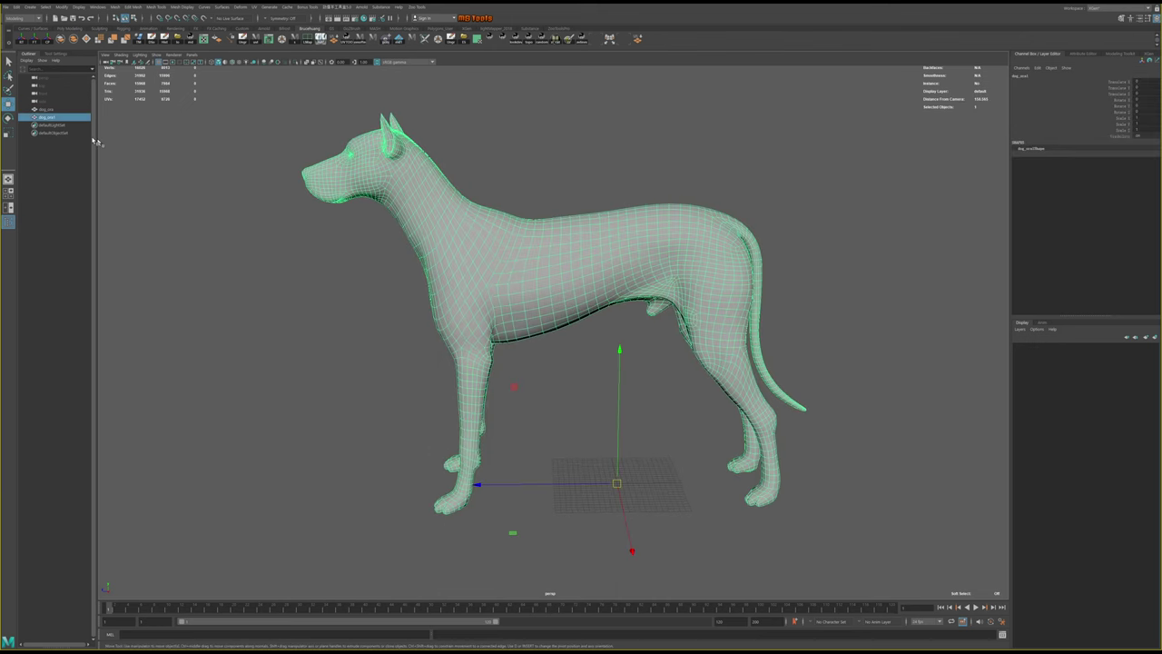
double_click(56, 118)
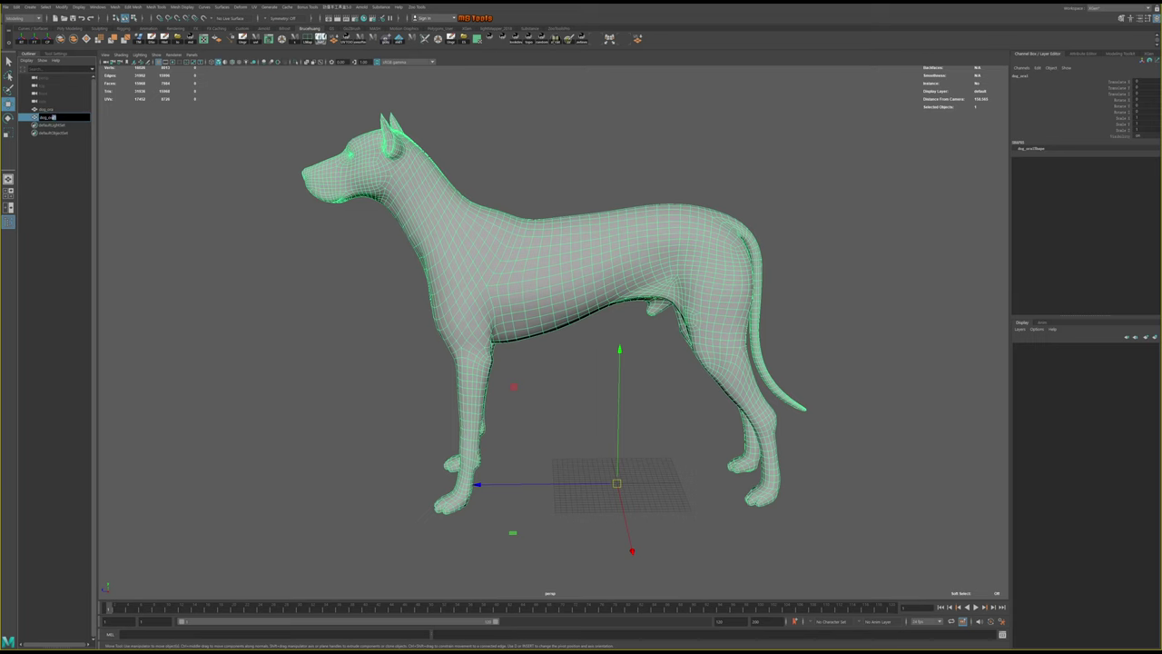
type("geo")
key("Return")
Put both dog objects in new display layers, naming one ara_dog with a colour
left_click(1154, 338)
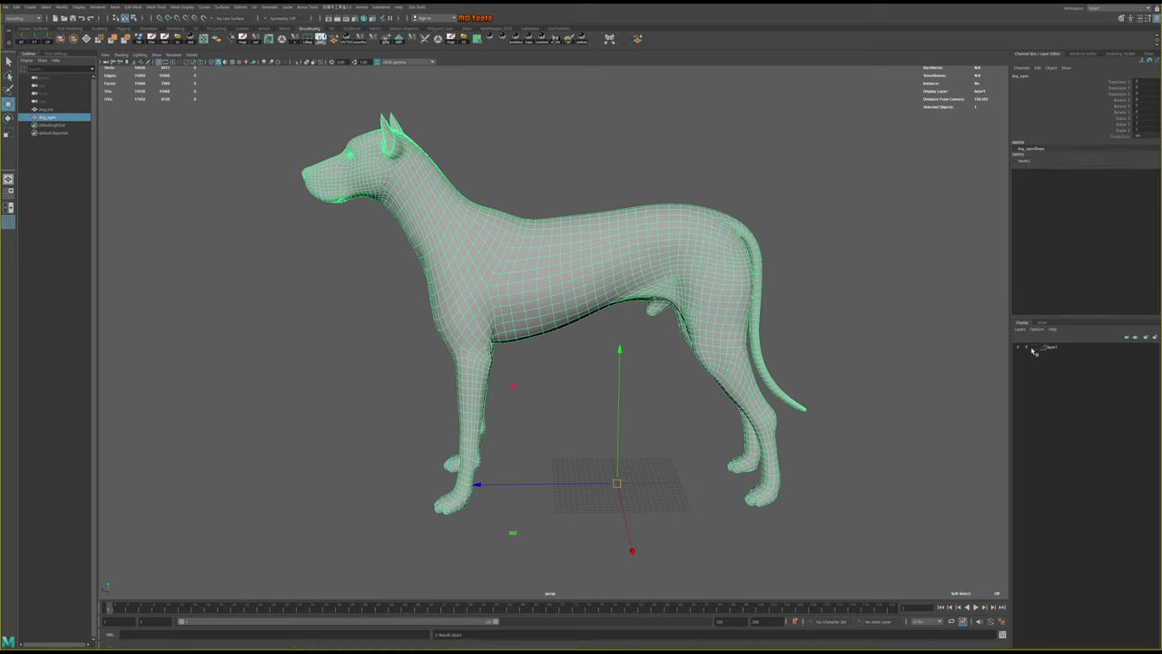
left_click(55, 109)
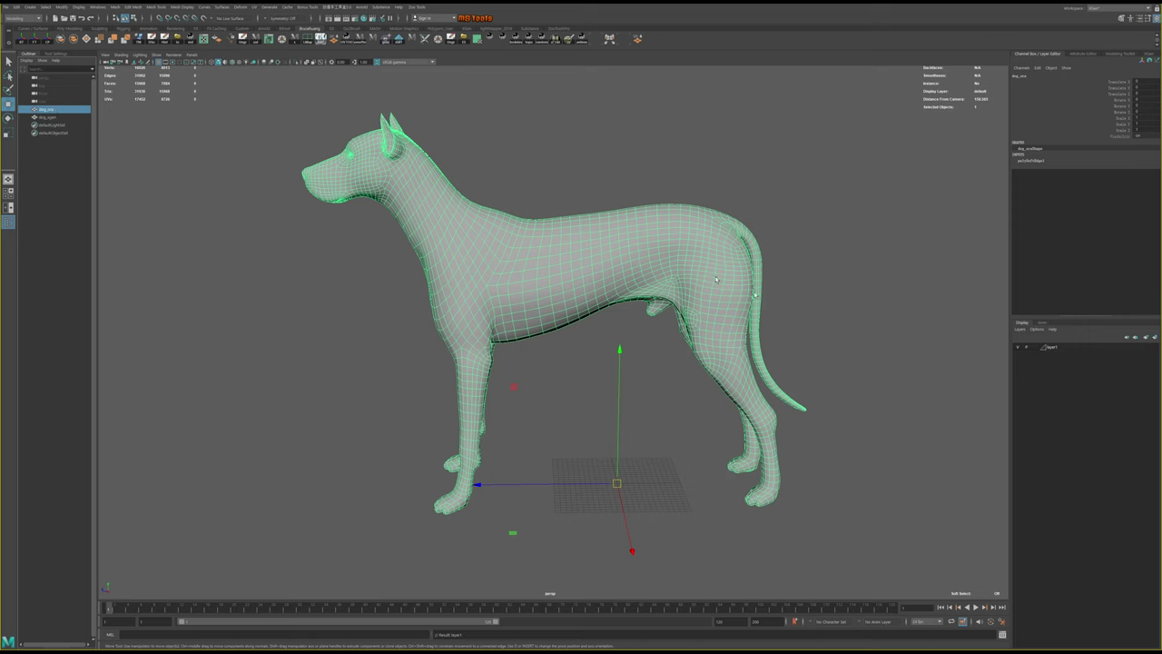
left_click(1155, 339)
double_click(1056, 349)
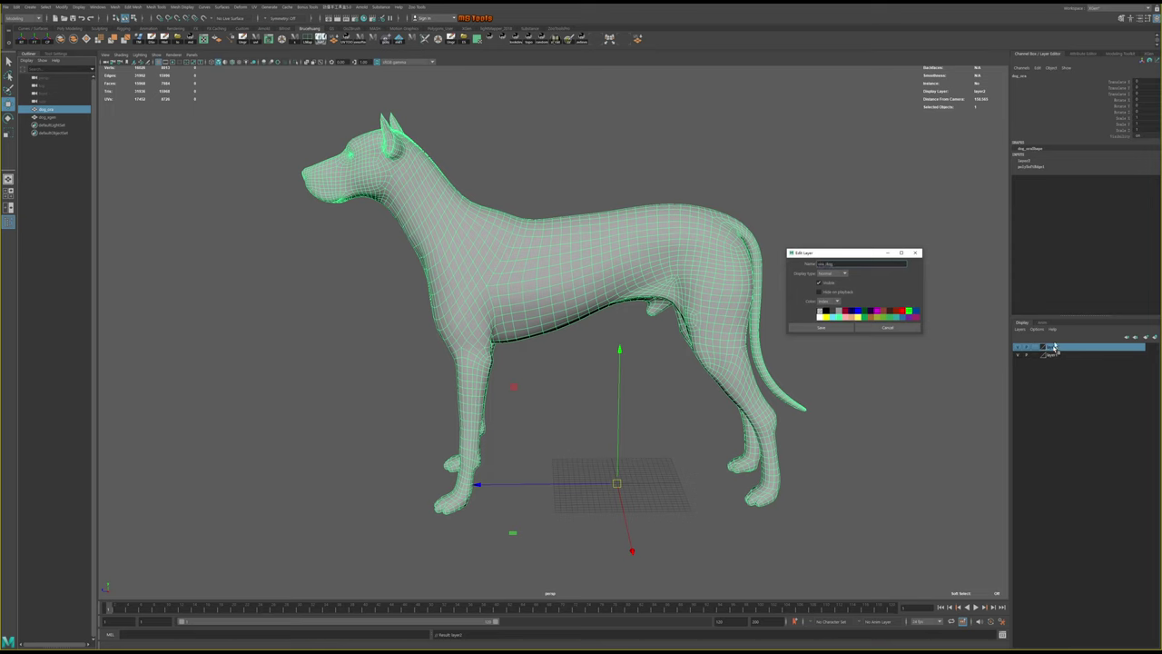
left_click(851, 311)
left_click(845, 327)
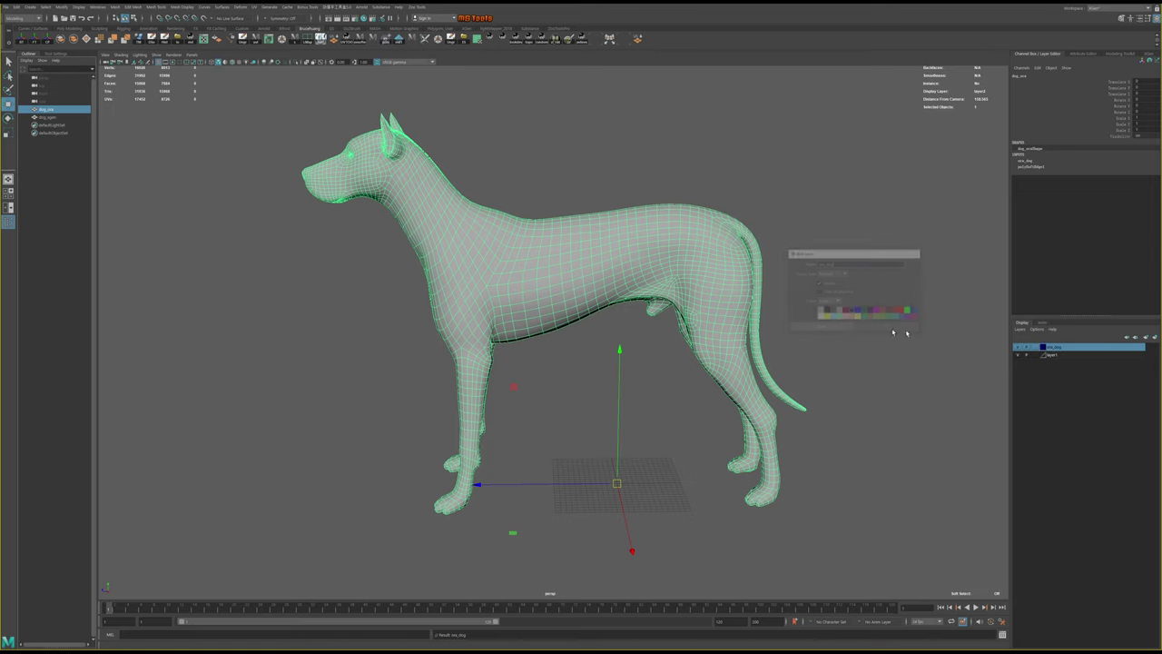
left_click(1034, 348)
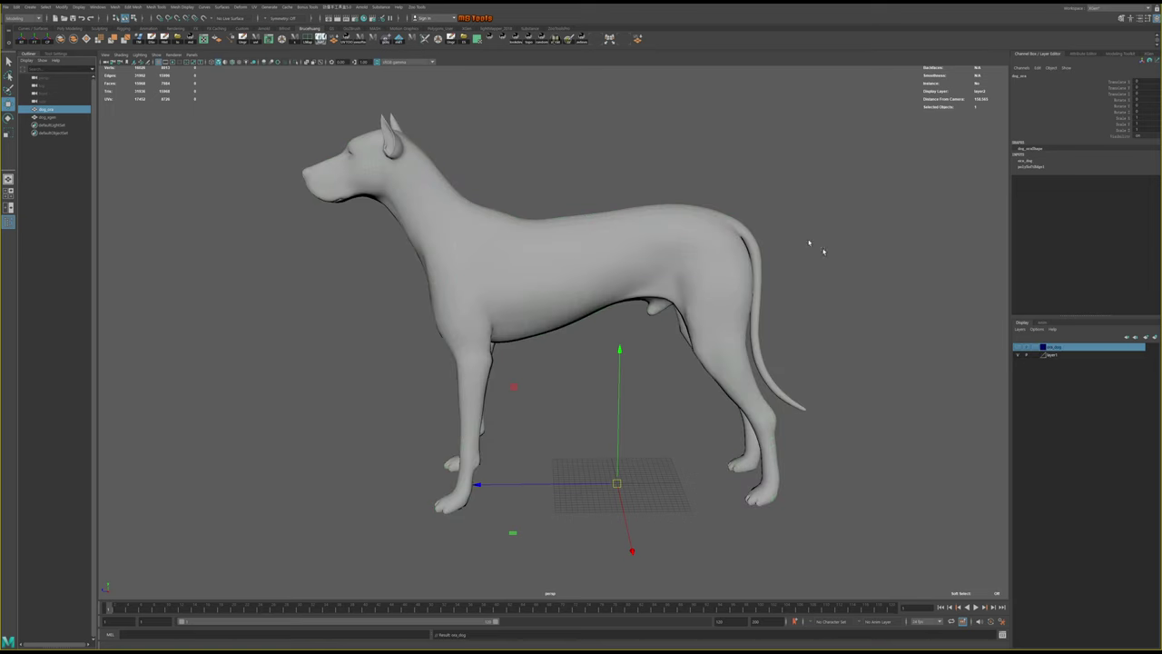
left_click_drag(822, 250, 747, 212, "alt")
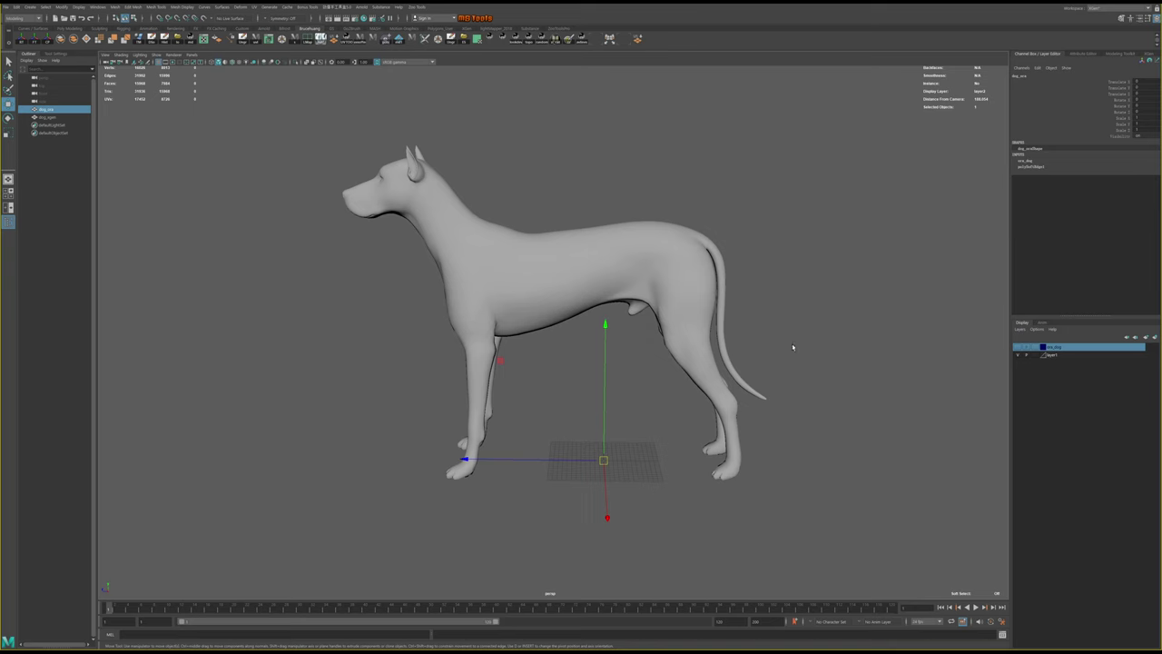
mouse_move(734, 290)
left_mouse_down("alt")
mouse_move(635, 290)
mouse_move(675, 272)
left_mouse_up("alt")
left_click(674, 279)
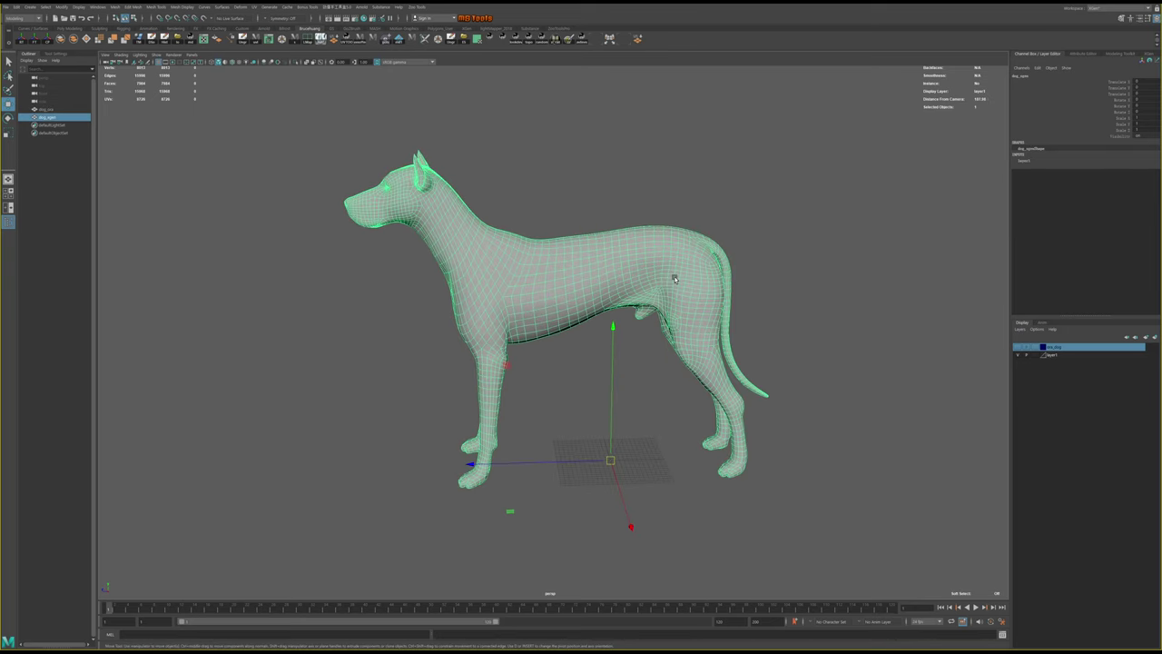
scroll(675, 279, "up", 2)
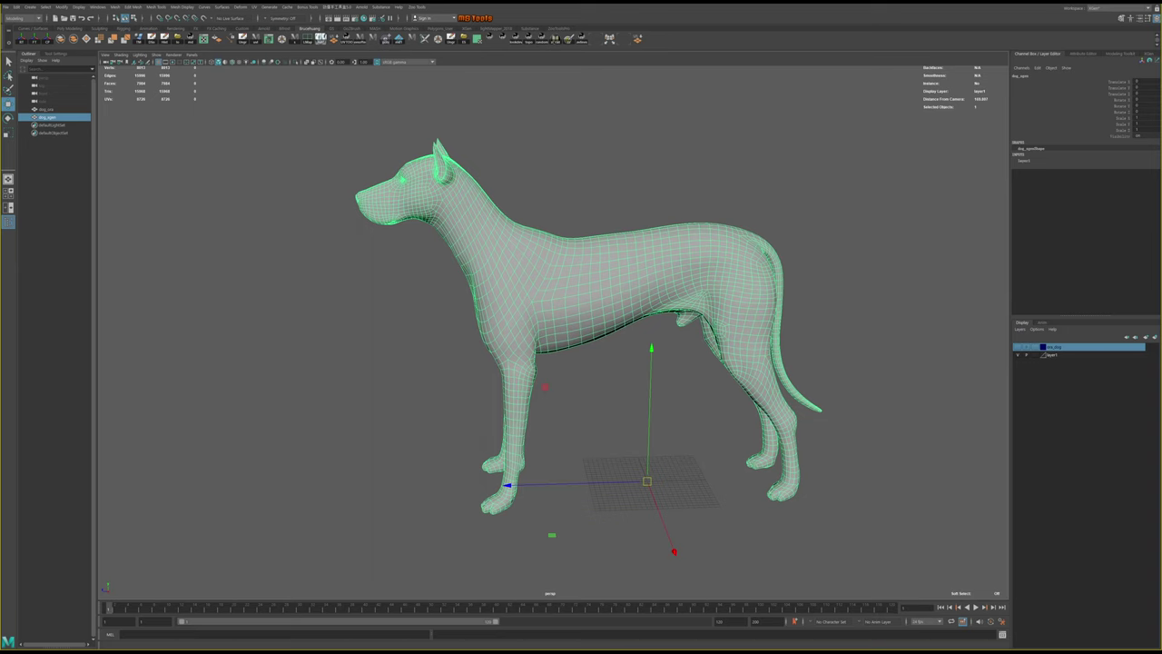
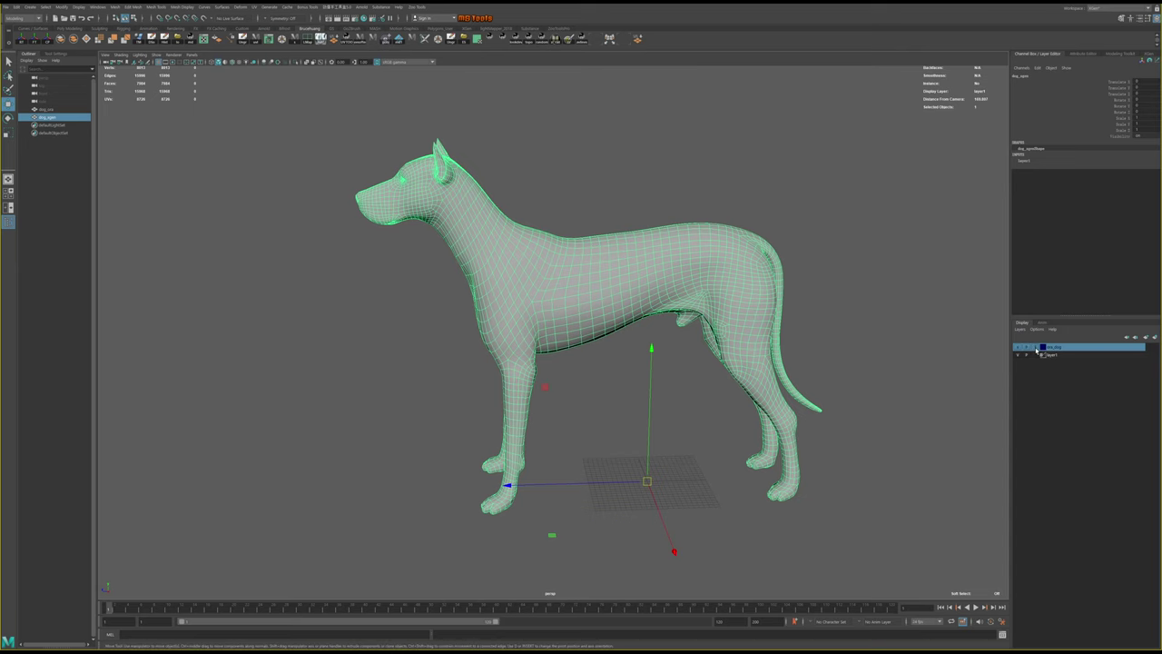
Select the dog mesh and open the XGen tab in the right-hand panel
left_click_drag(787, 248, 770, 251, "alt")
left_click(701, 263)
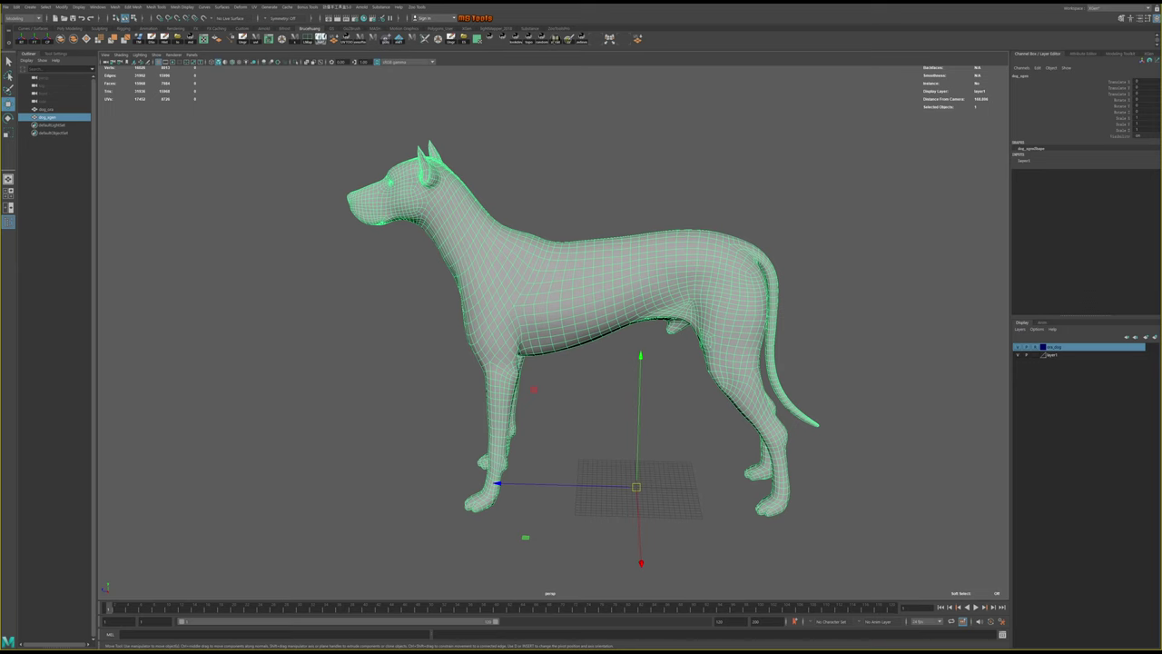
left_click(1148, 53)
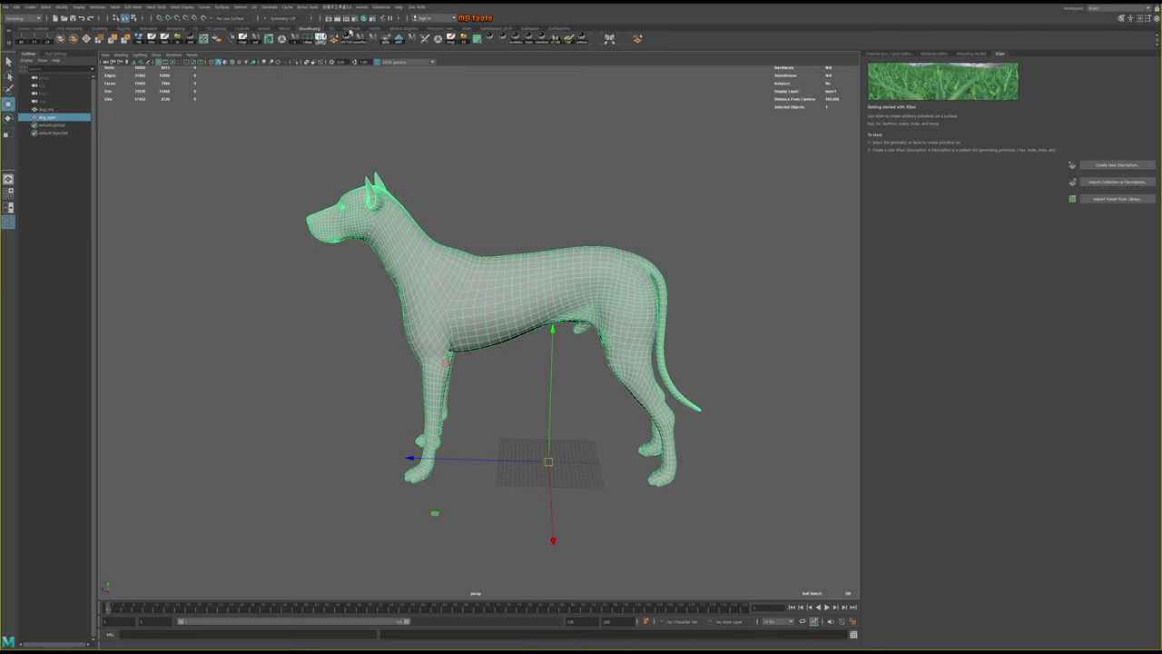
Switch the shelf to XGen and open the Interactive Groom Editor
left_click(459, 29)
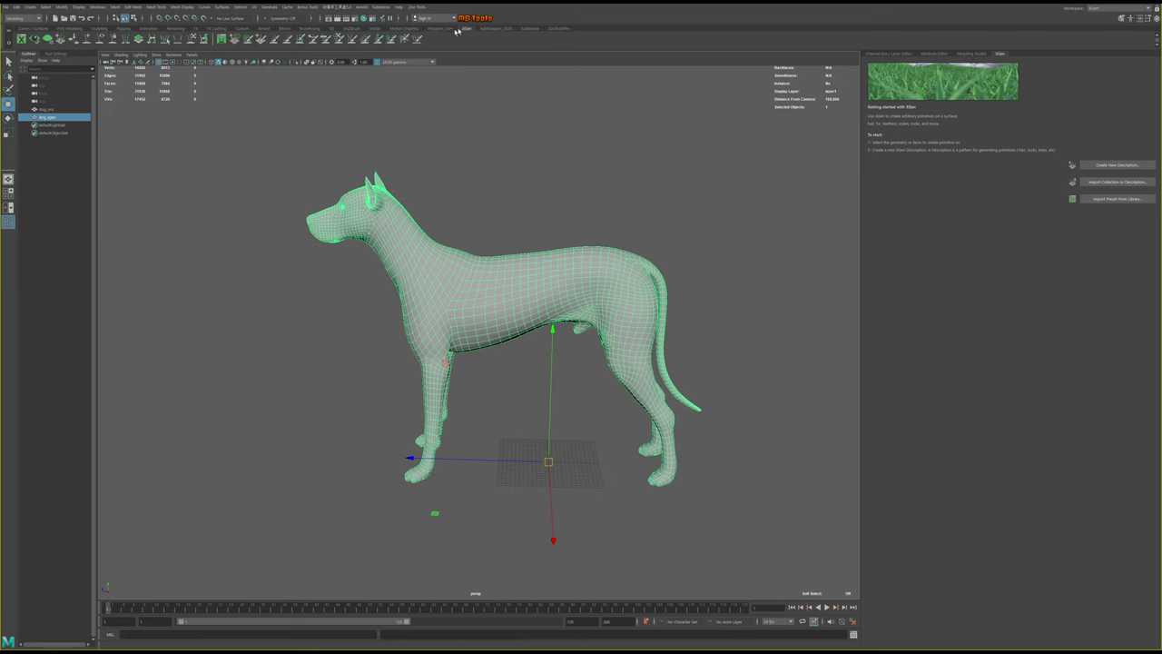
left_click(222, 39)
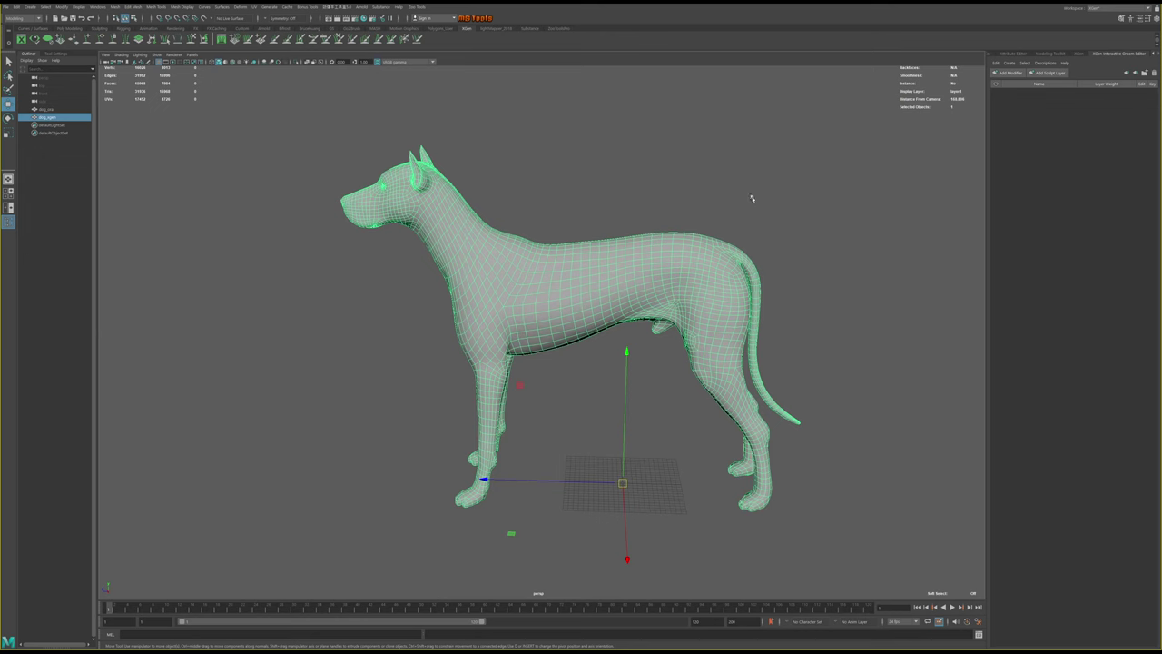
left_click_drag(771, 202, 770, 192, "alt")
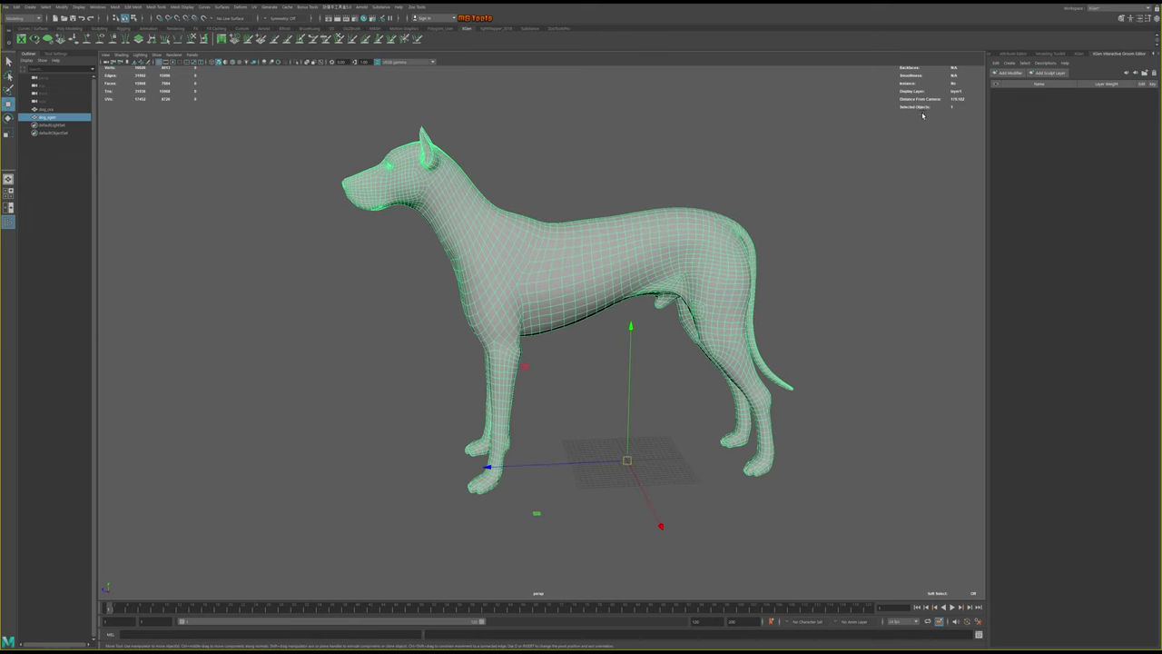
Toggle to the four-view layout and back, then open and dismiss the Add Modifier list
key("space")
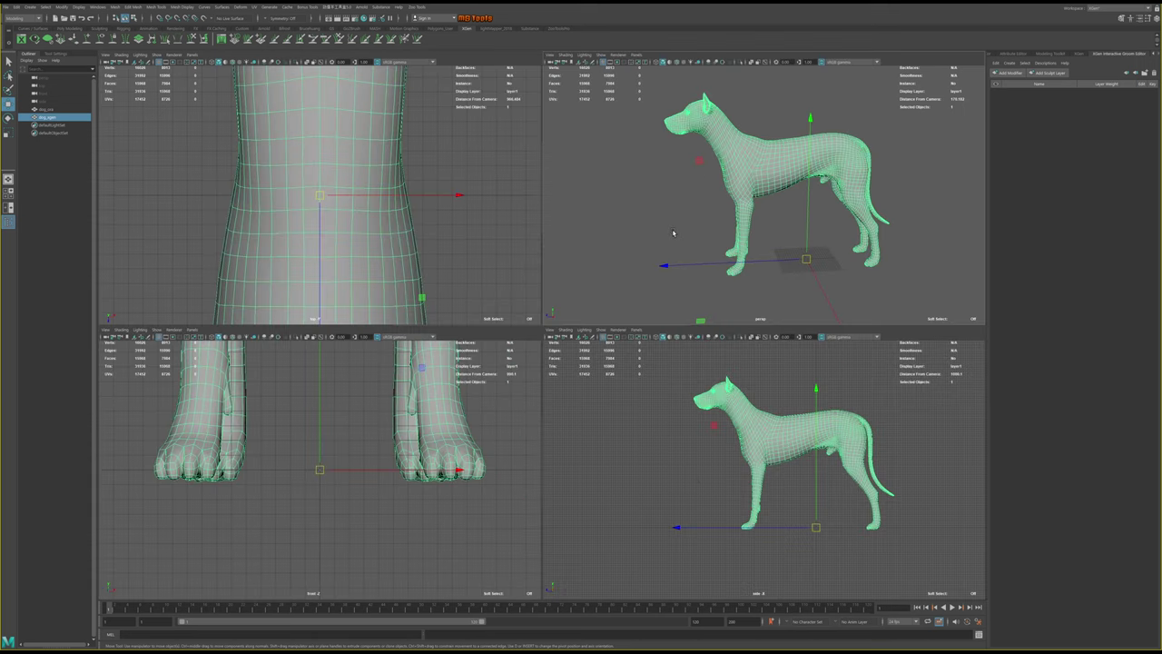
key("space")
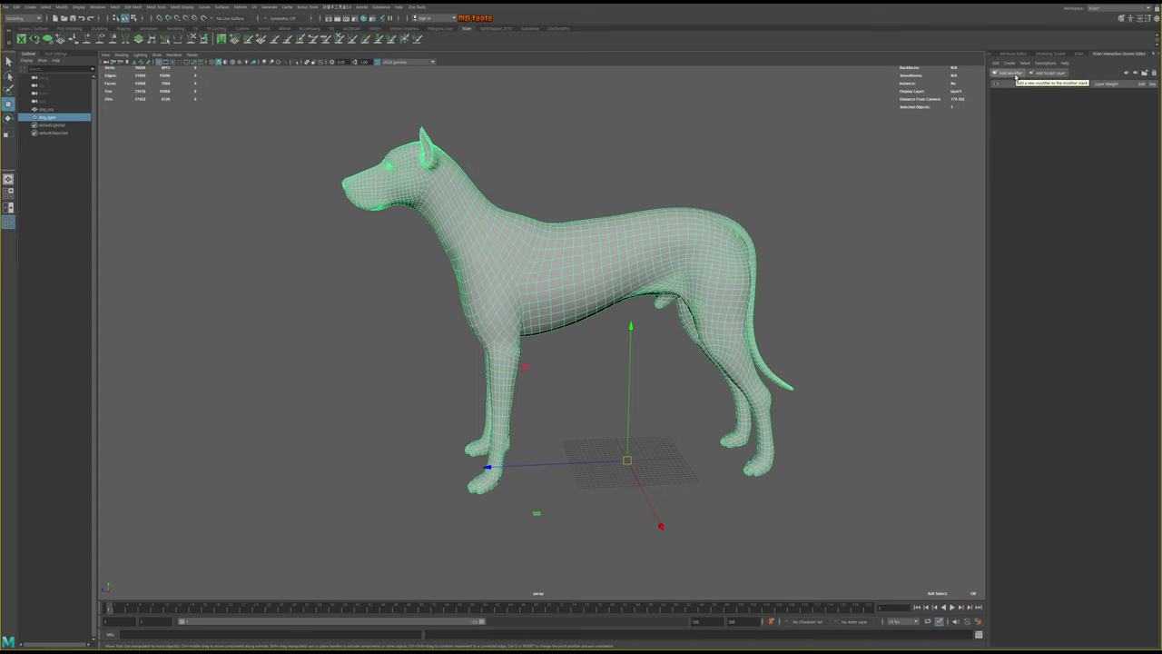
left_click(1016, 76)
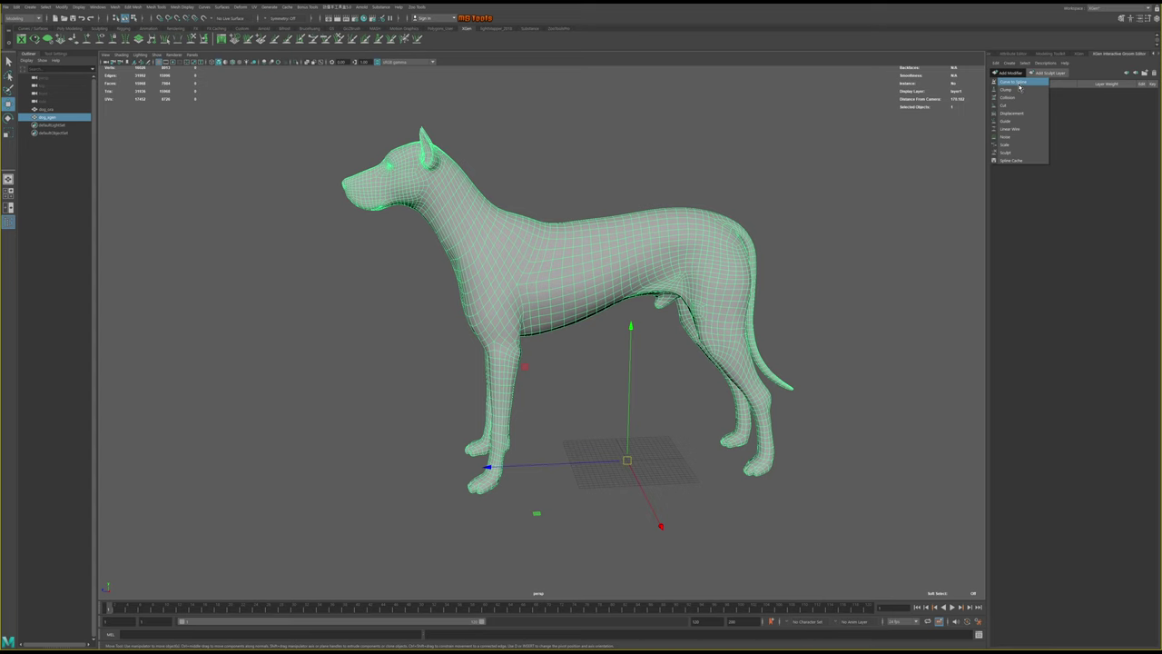
key("Escape")
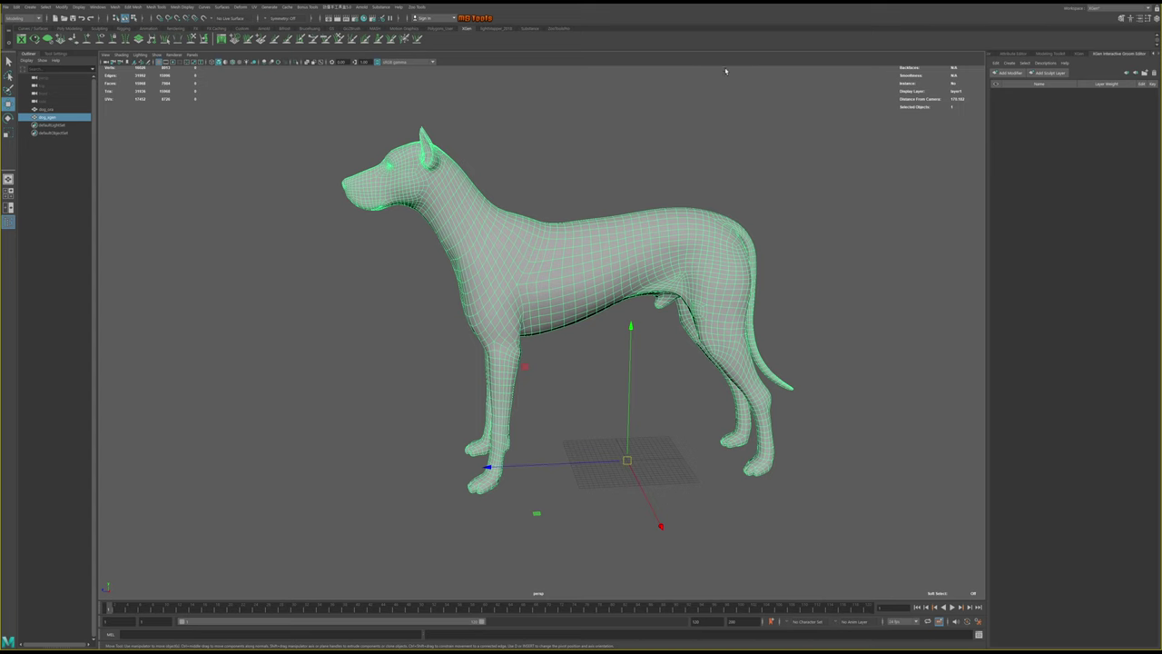
Open the Interactive Groom Splines options and rename the description to groomer
left_click(1008, 63)
left_click(1020, 76)
left_click_drag(605, 274, 822, 202)
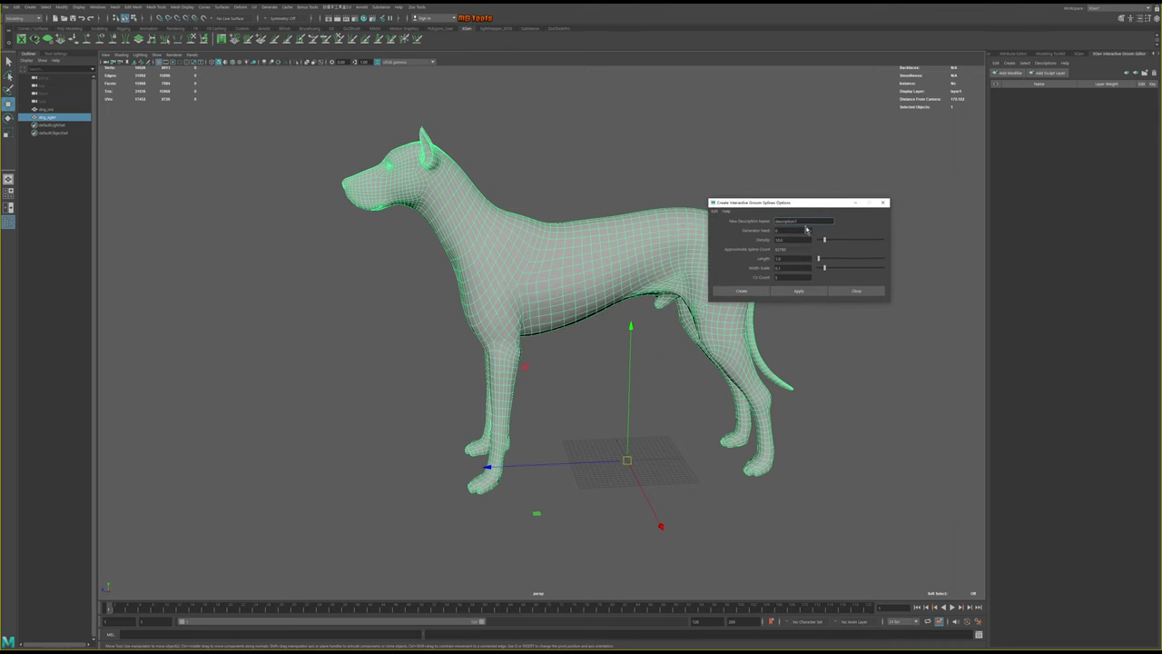
double_click(798, 221)
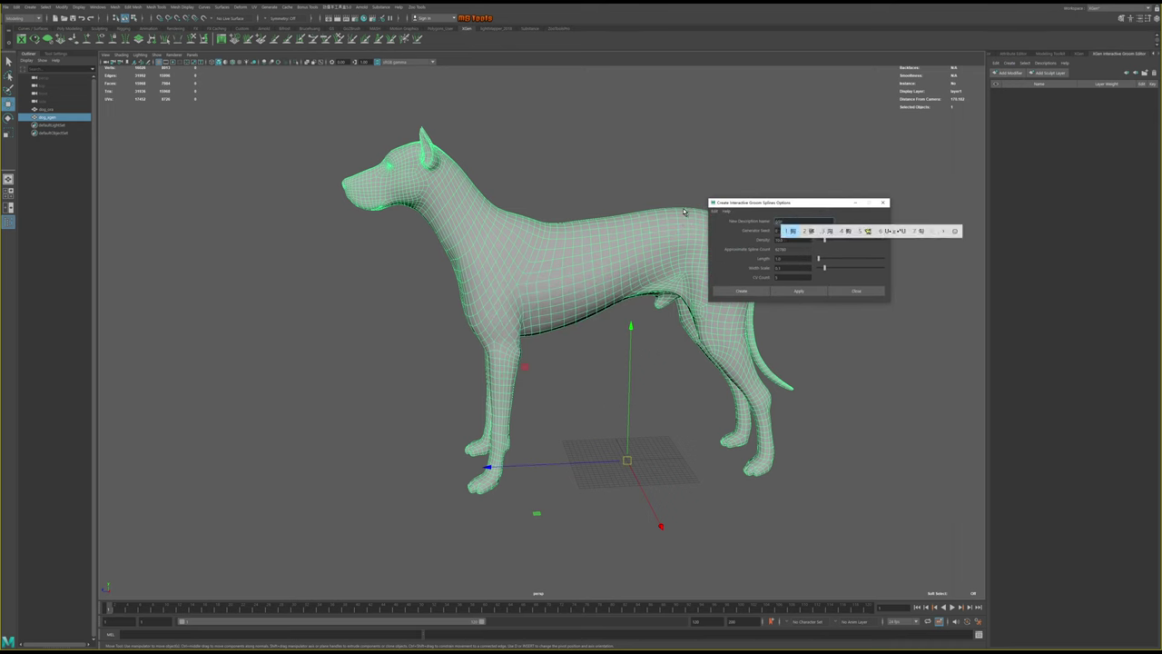
key("BackSpace")
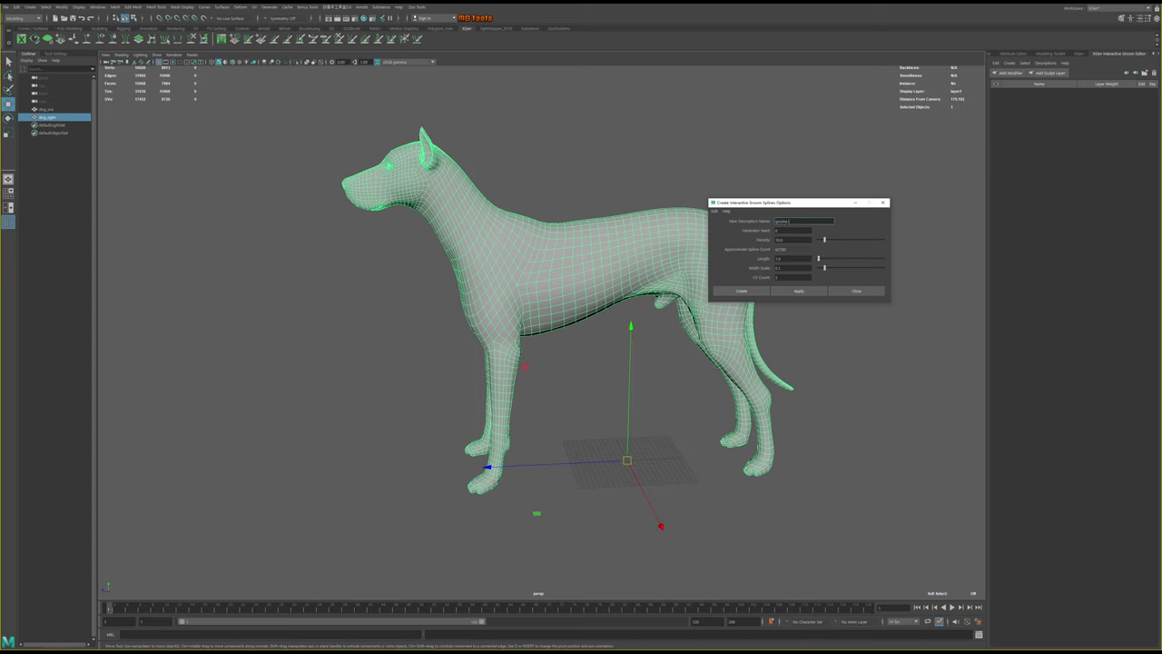
left_click_drag(790, 220, 737, 220)
type("d")
Create the groomer interactive groom so short fur covers the whole dog
left_click(732, 291)
mouse_move(732, 293)
left_mouse_down("alt")
mouse_move(687, 246)
mouse_move(695, 239)
left_mouse_up("alt")
scroll(581, 327, "up", 3)
mouse_move(359, 70)
left_mouse_down("alt")
mouse_move(753, 274)
mouse_move(733, 243)
left_mouse_up("alt")
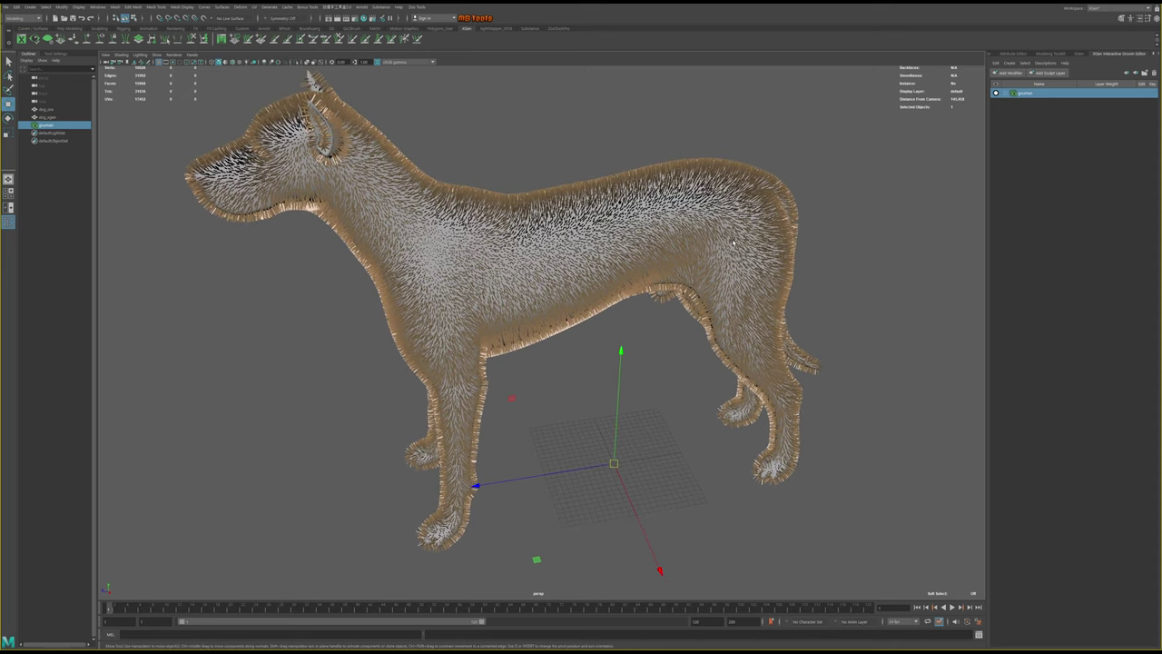
Expand groomer and open the groom_base modifier's attributes
left_click(1006, 94)
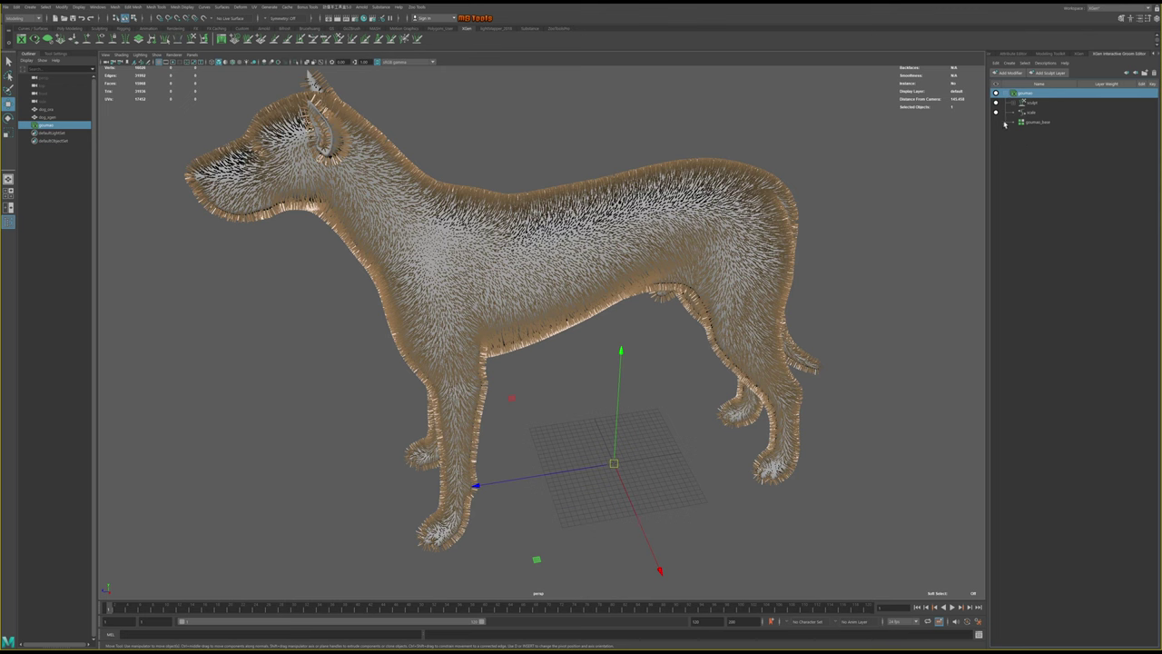
left_click(1035, 122)
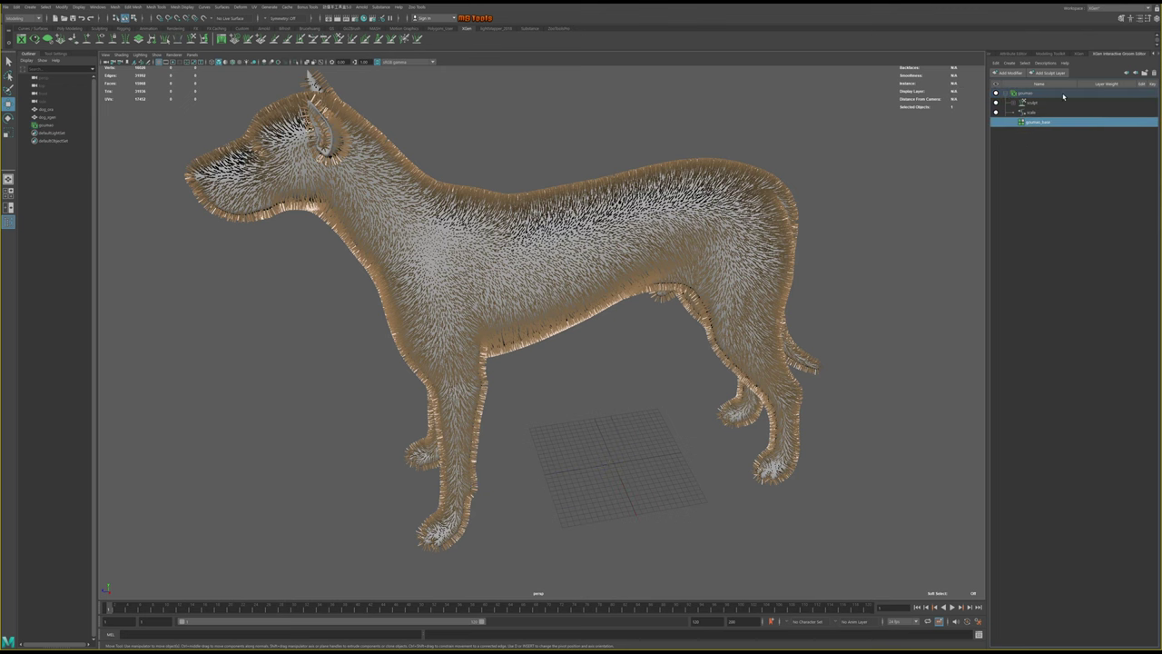
double_click(1037, 118)
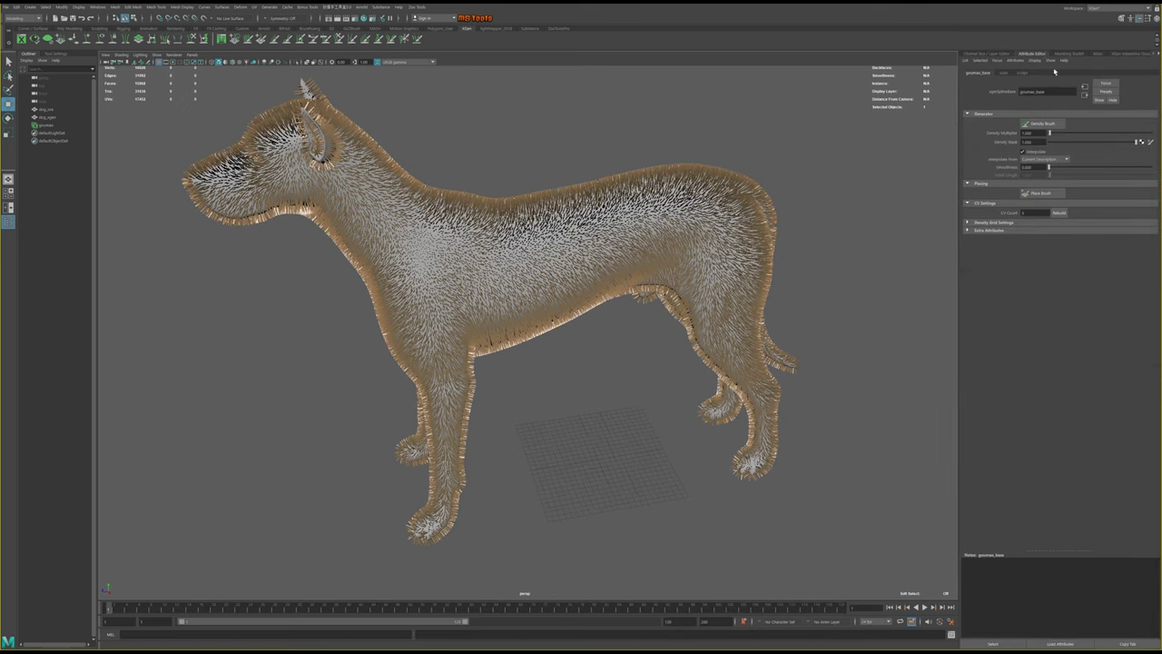
Float the Attribute Editor and dock it on the left of the viewport
mouse_move(1031, 55)
left_mouse_down()
mouse_move(929, 145)
mouse_move(970, 69)
mouse_move(771, 71)
left_mouse_up()
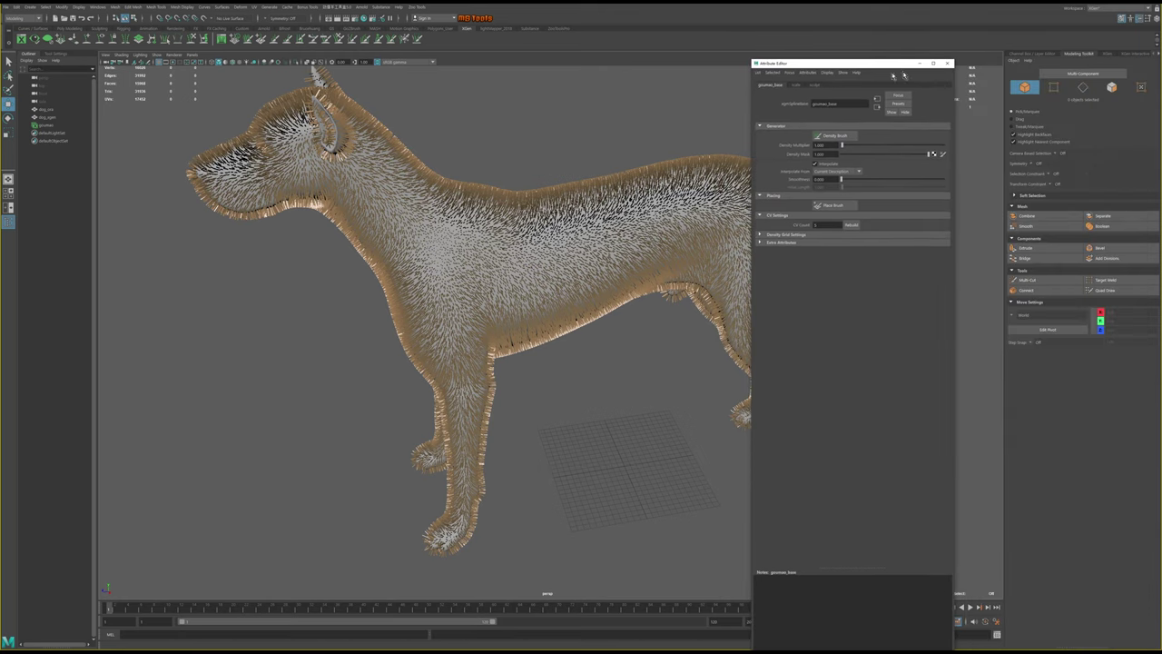
left_click(1122, 54)
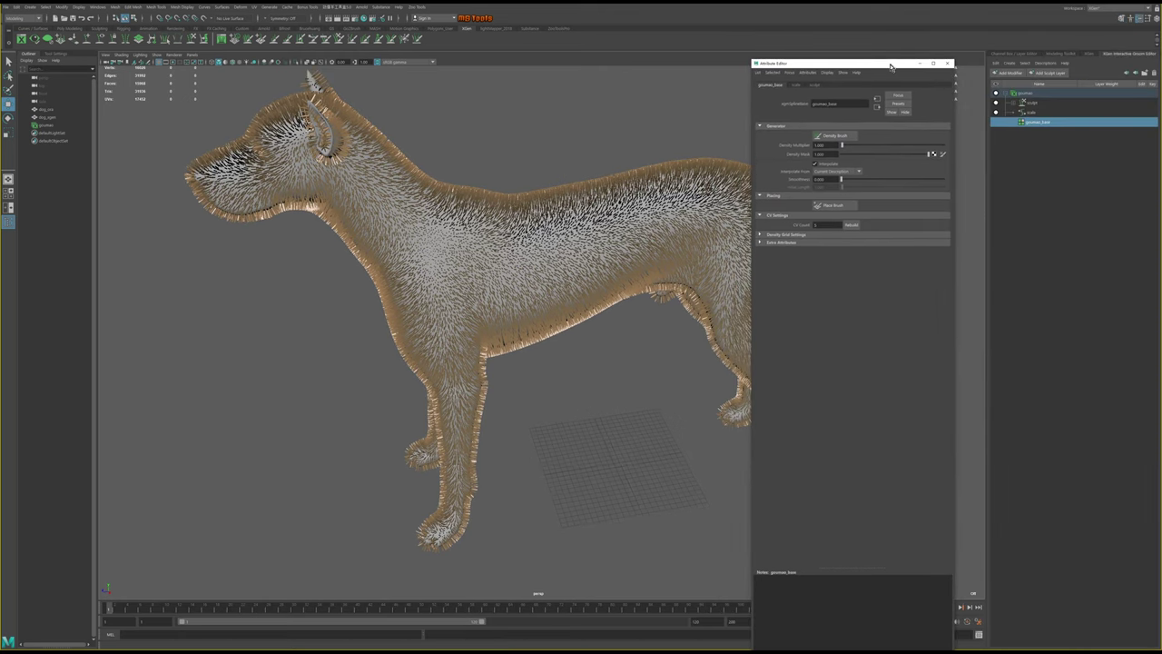
left_click_drag(887, 62, 100, 63)
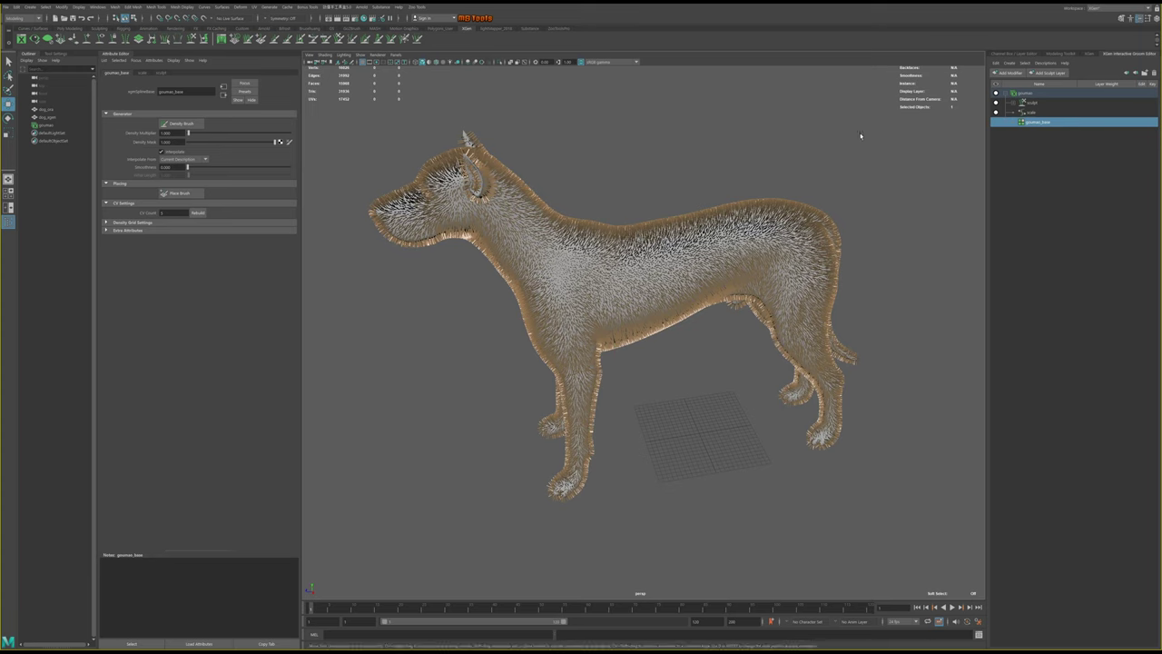
Raise the scale modifier's Scale to about 1.13 to lengthen the fur
left_click(1032, 113)
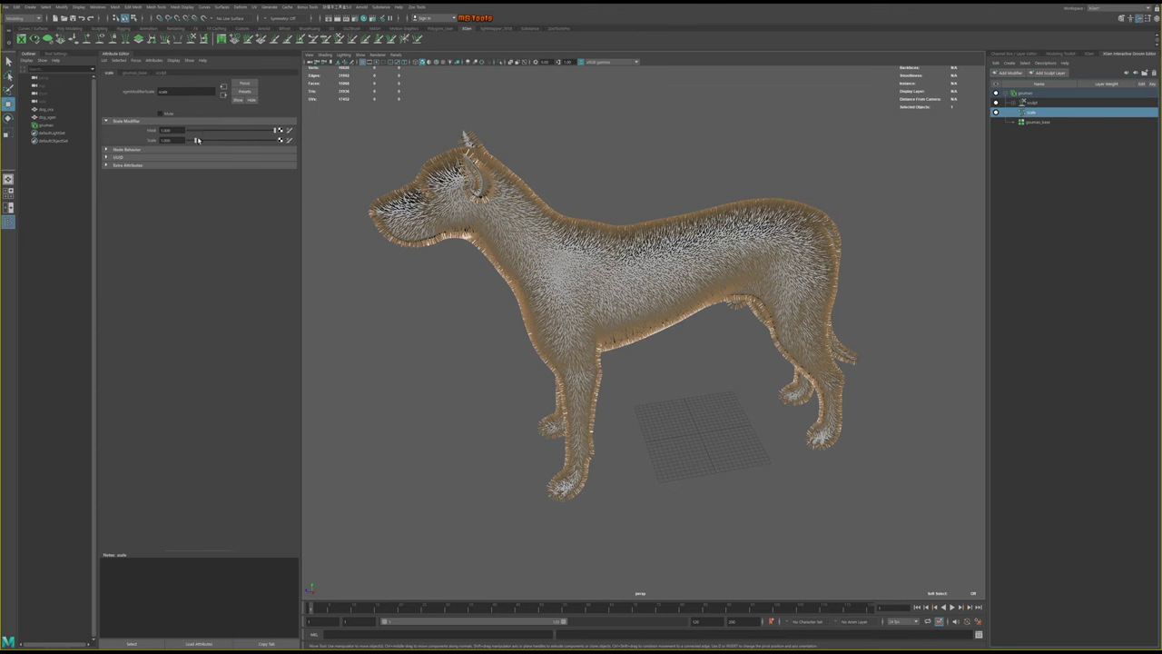
left_click_drag(195, 140, 195, 138)
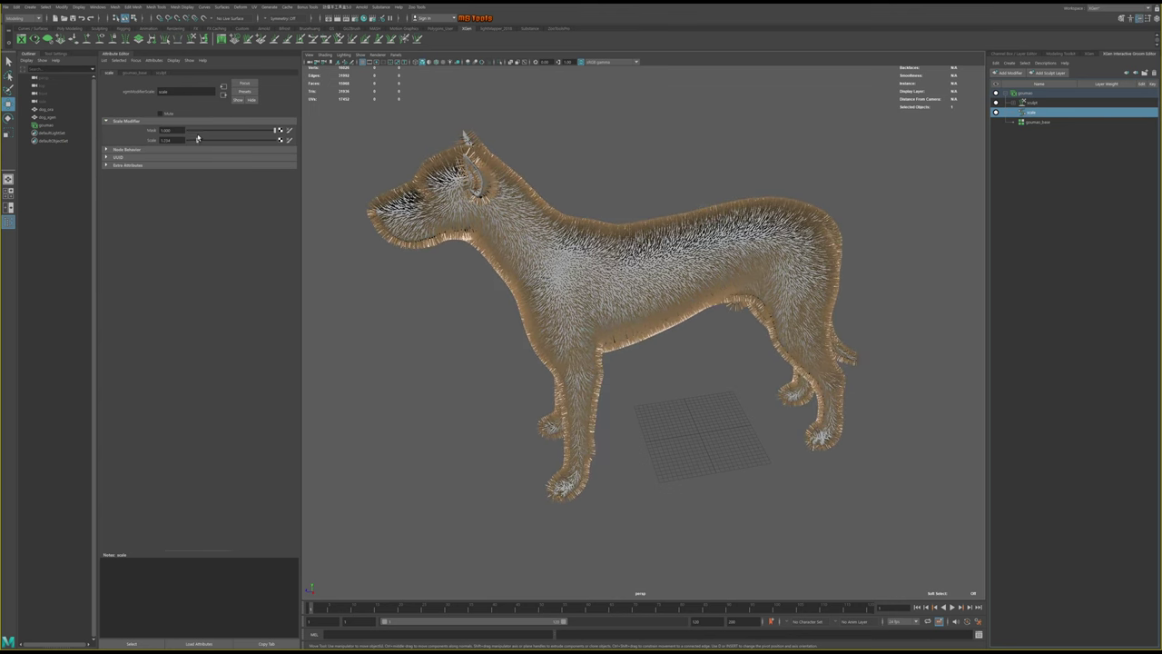
left_click_drag(195, 138, 198, 138)
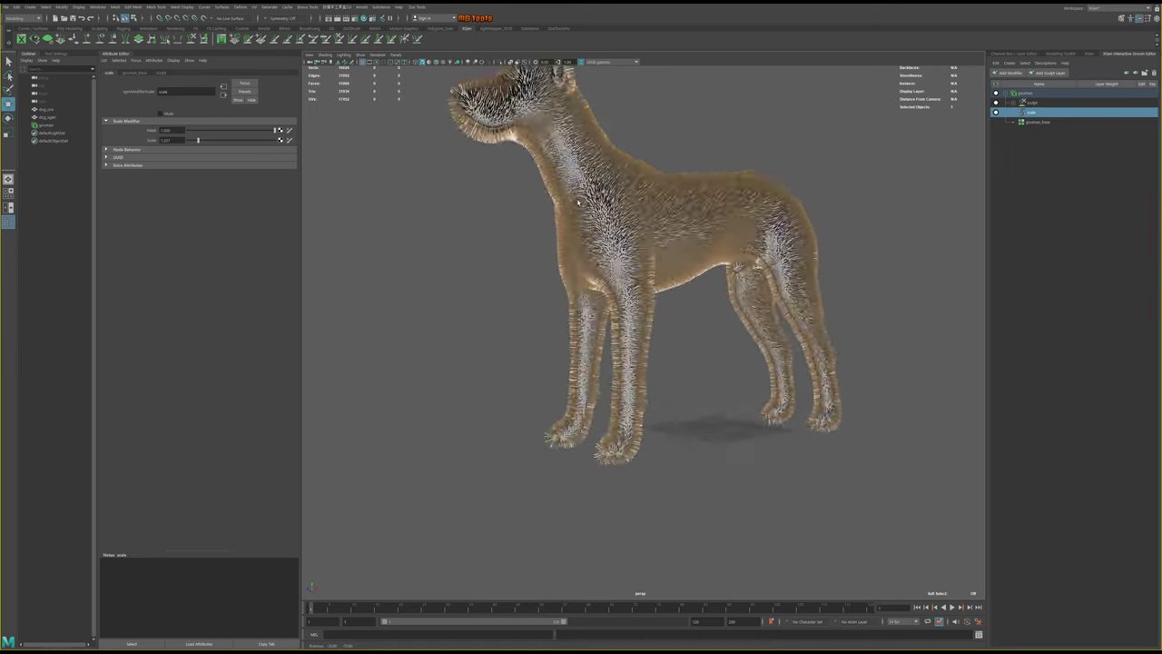
left_click_drag(579, 200, 572, 208, "alt")
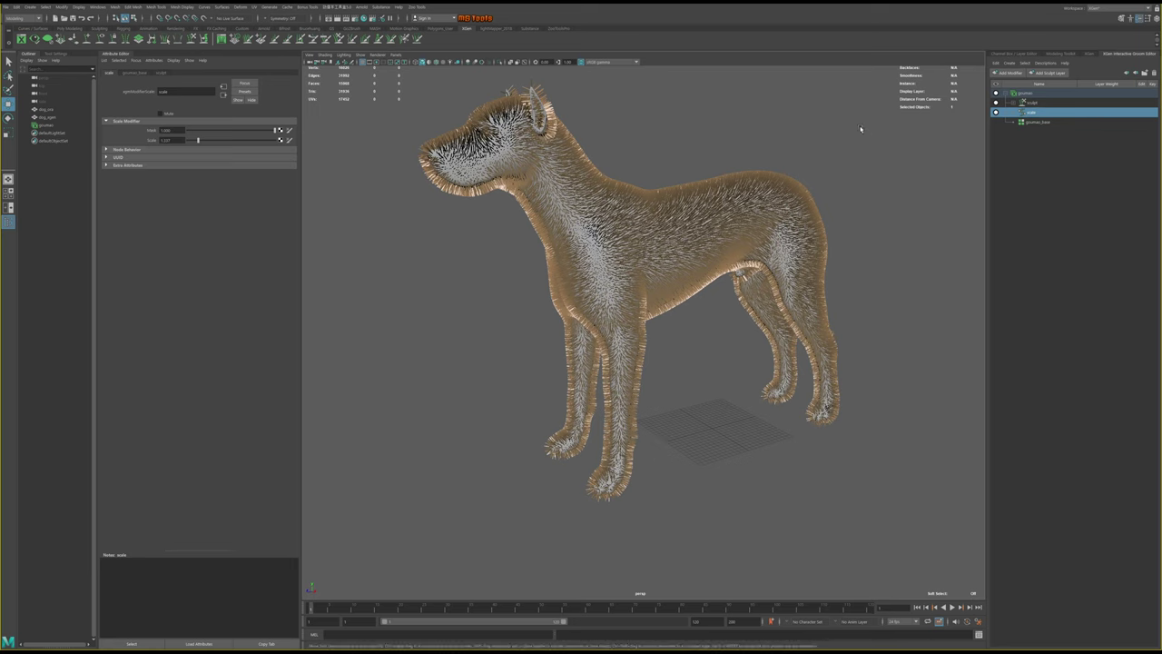
Add Sculpt Layer 1, delete it again, and reselect the scale modifier
left_click(1014, 102)
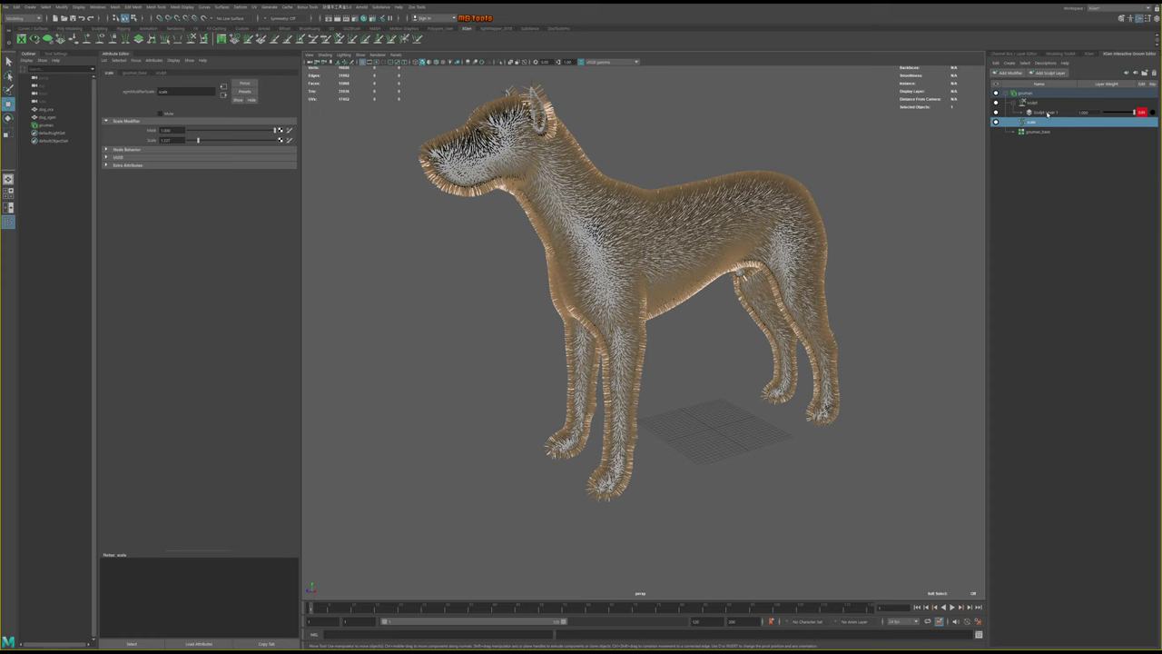
left_click(1047, 113)
right_click(1049, 114)
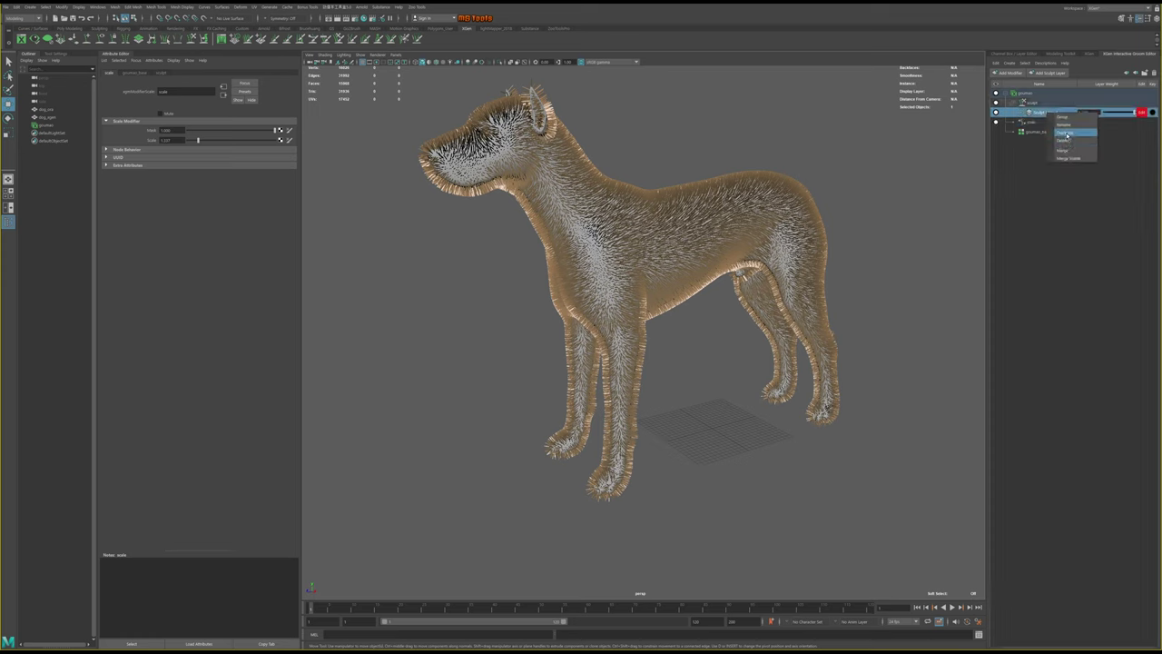
left_click(1070, 142)
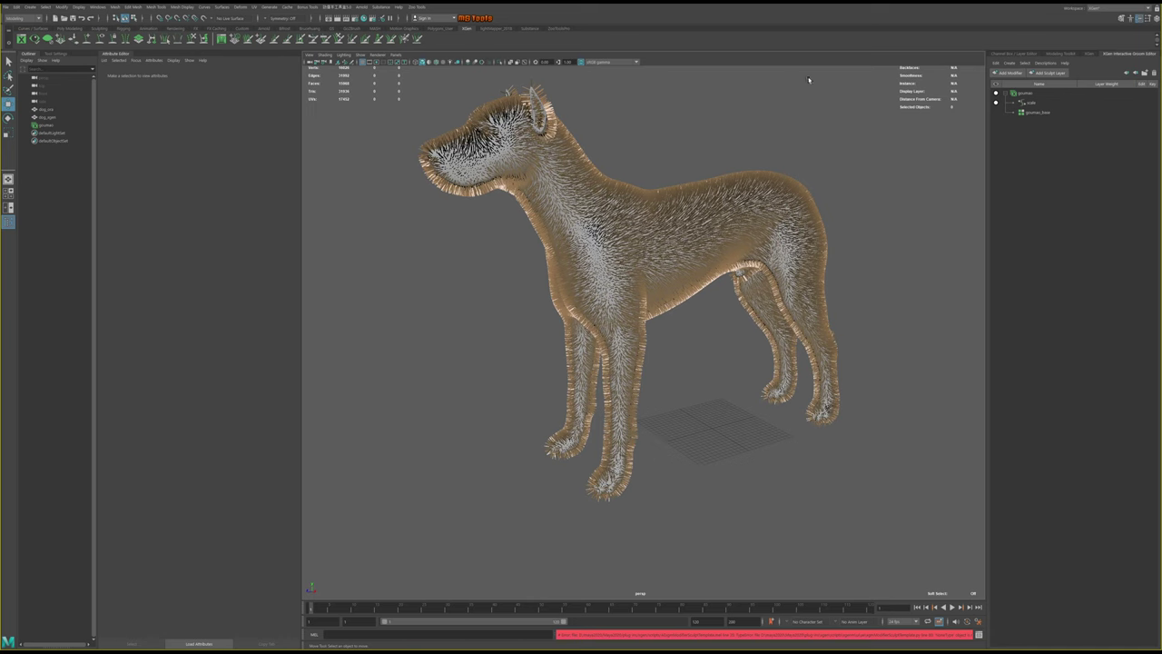
left_click(1032, 103)
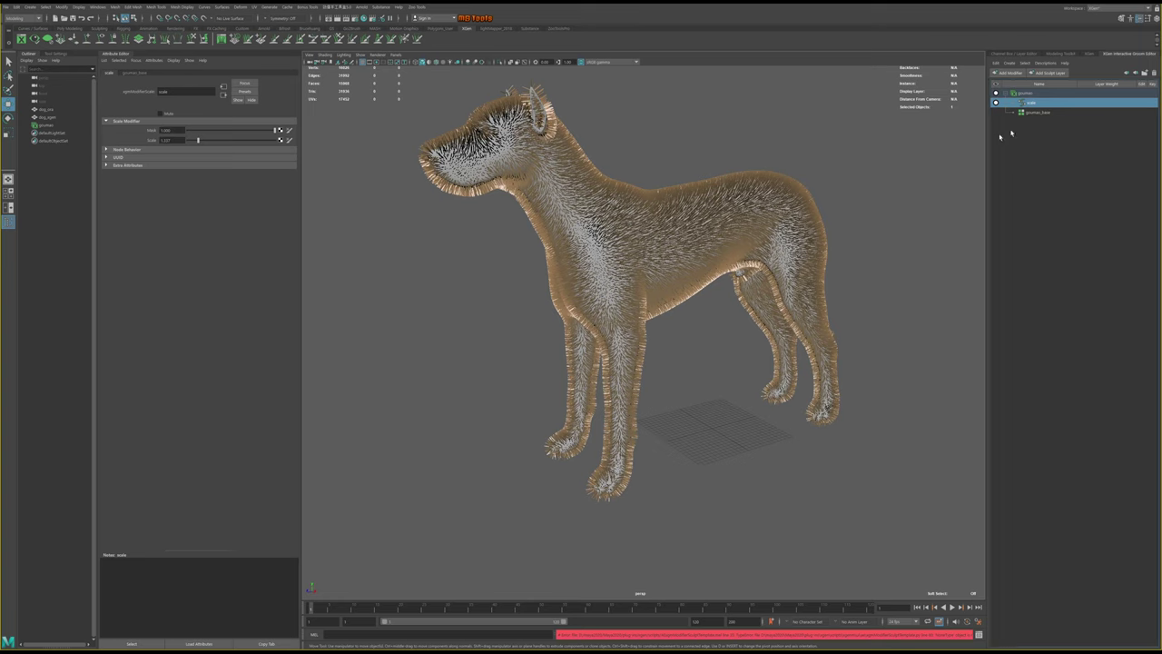
Add a Guide modifier, reorder the scale modifier in the stack, and show the guide's settings
left_click(1010, 72)
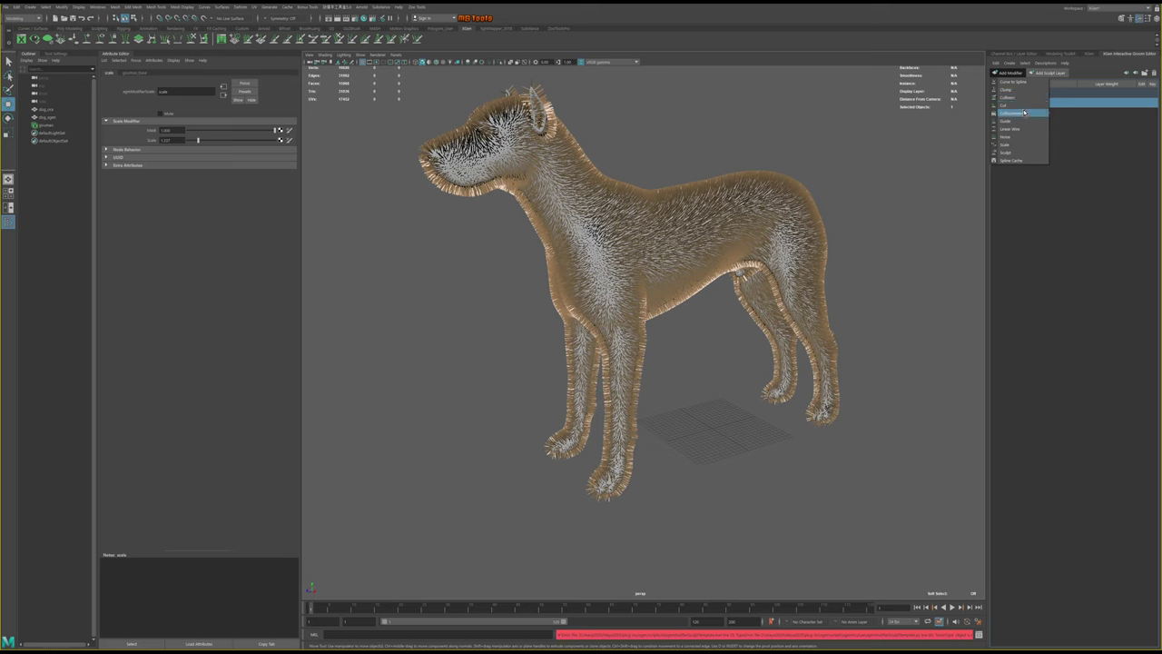
left_click(1024, 124)
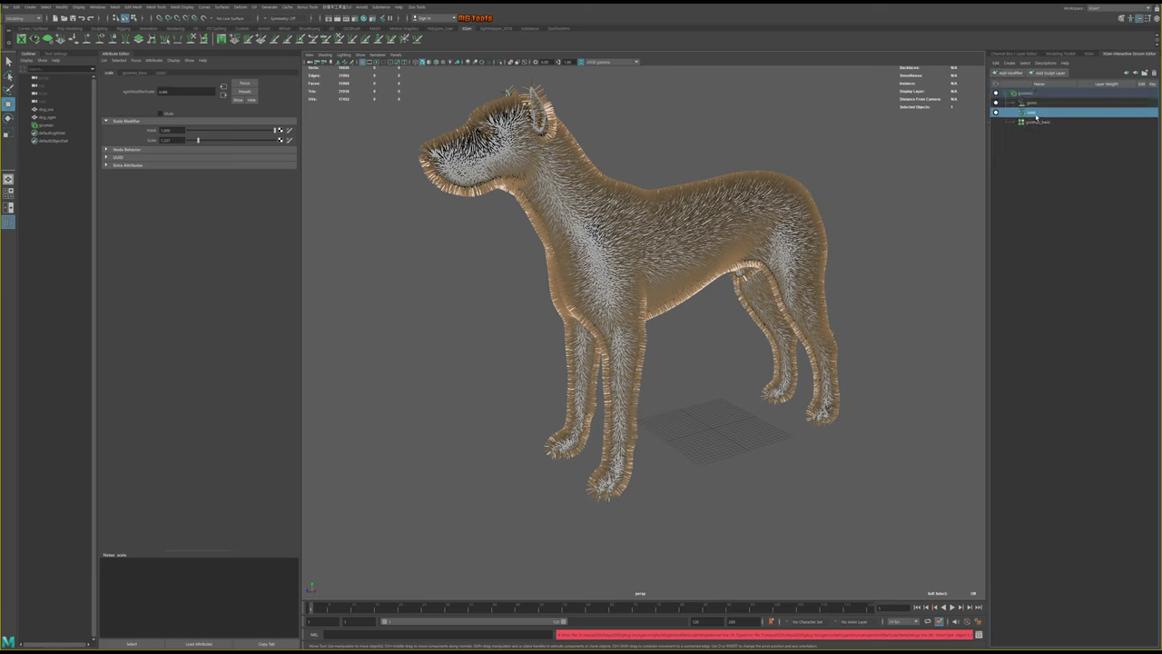
left_click_drag(1036, 117, 1041, 102)
left_click(1041, 102)
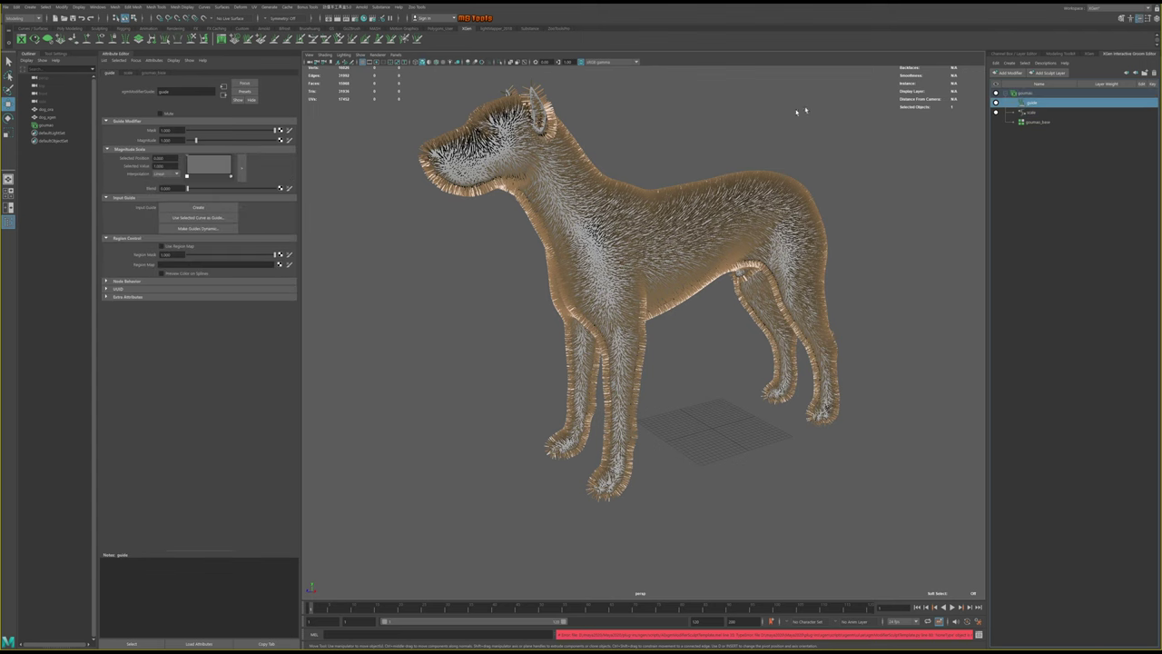
left_click_drag(798, 111, 800, 185, "alt")
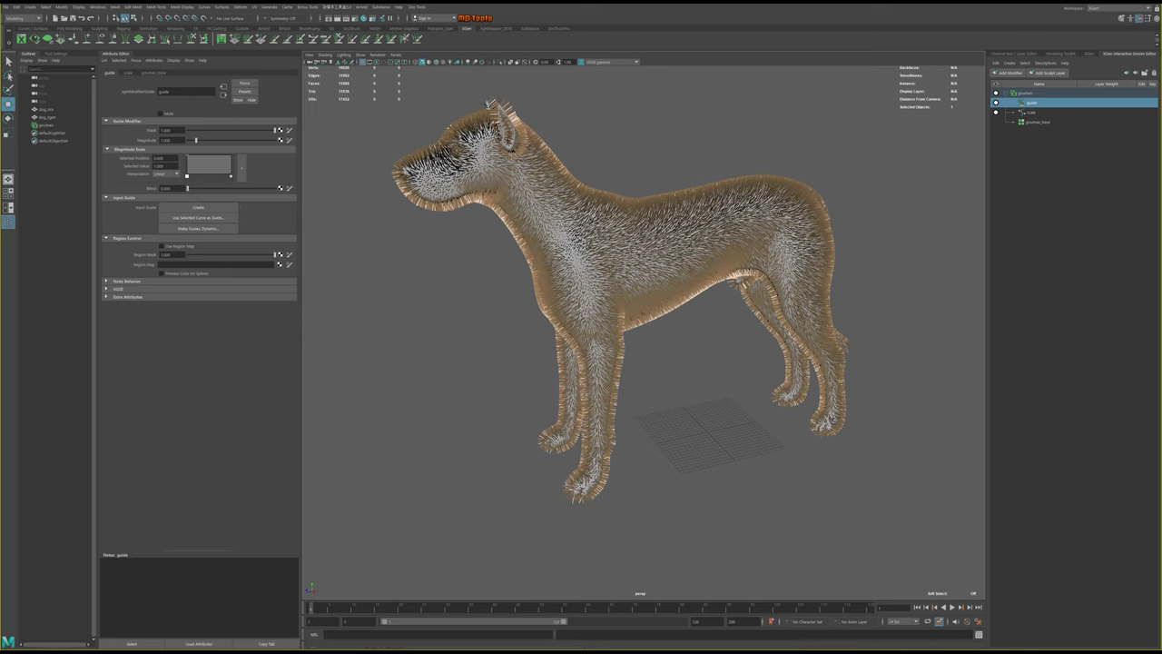
Create input guides for the guide modifier and select the new inGuide node
left_click(199, 208)
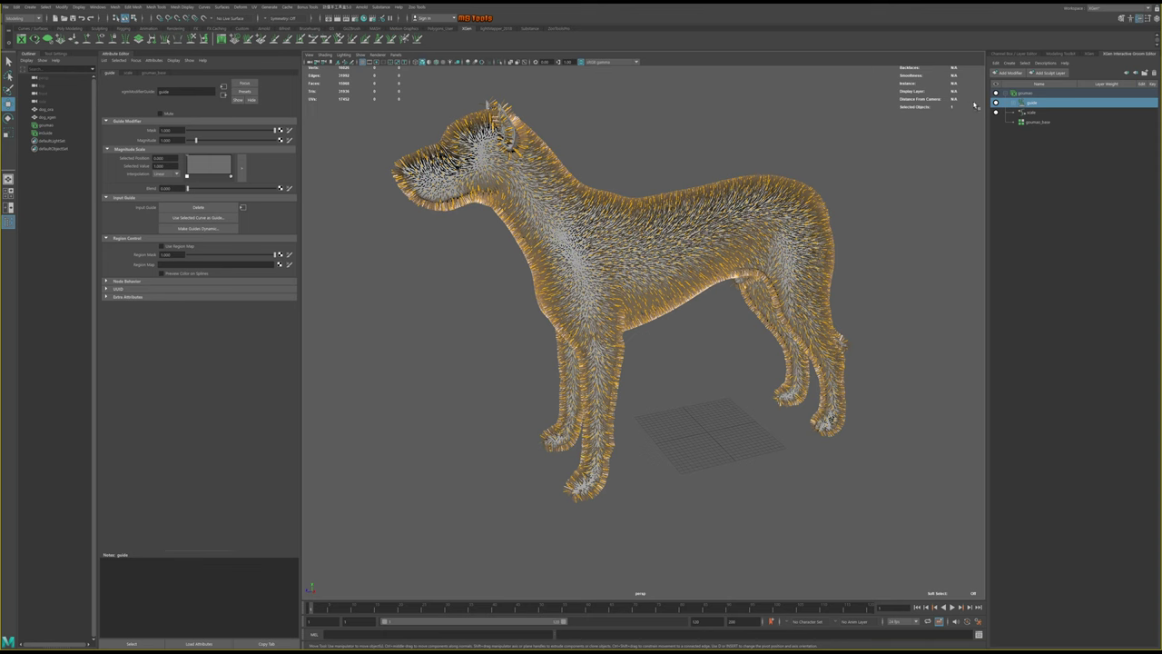
left_click(1016, 104)
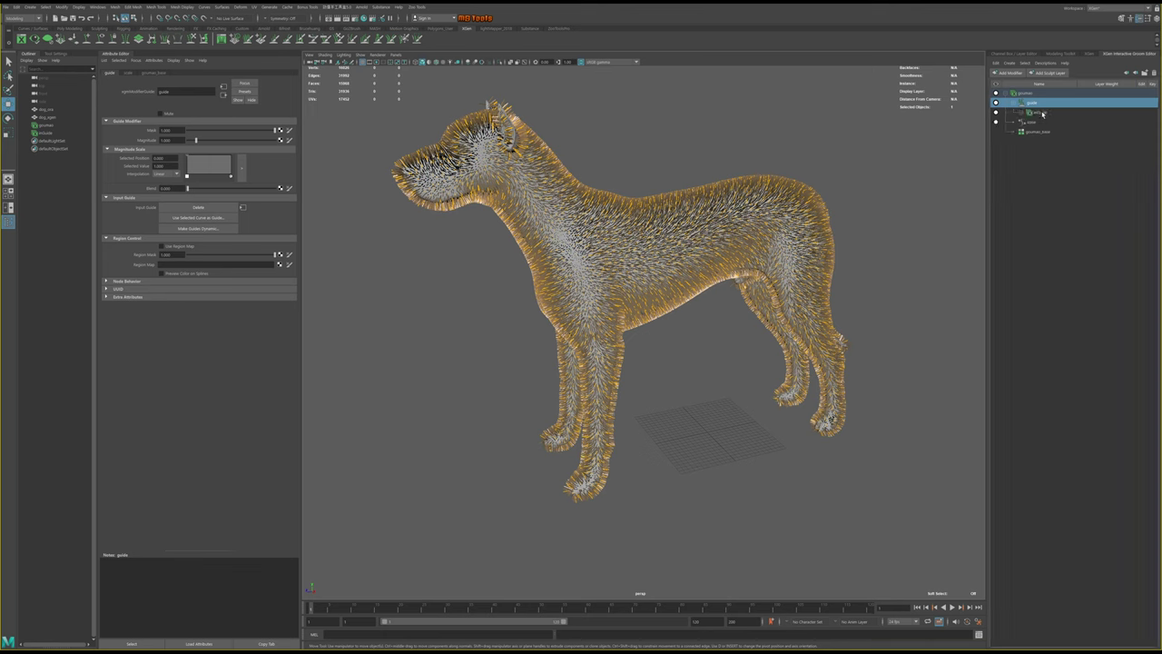
left_click(1042, 112)
left_click(1024, 114)
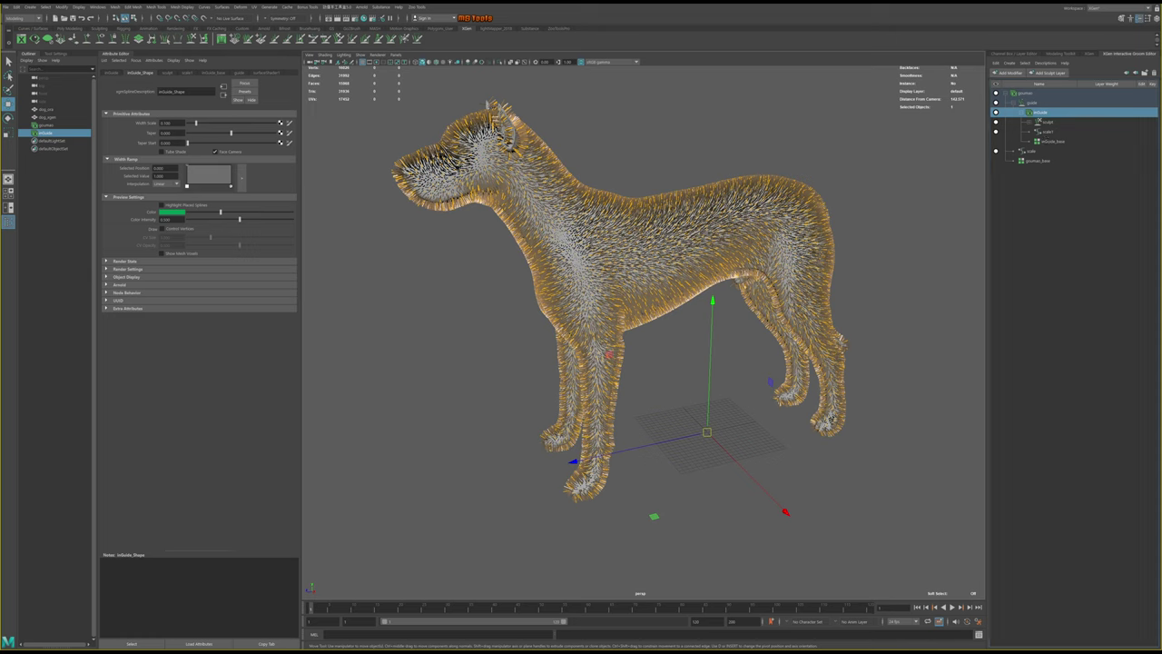
Lower scale1's Mask to about 0.716 and display the inGuide_base settings
left_click(1048, 132)
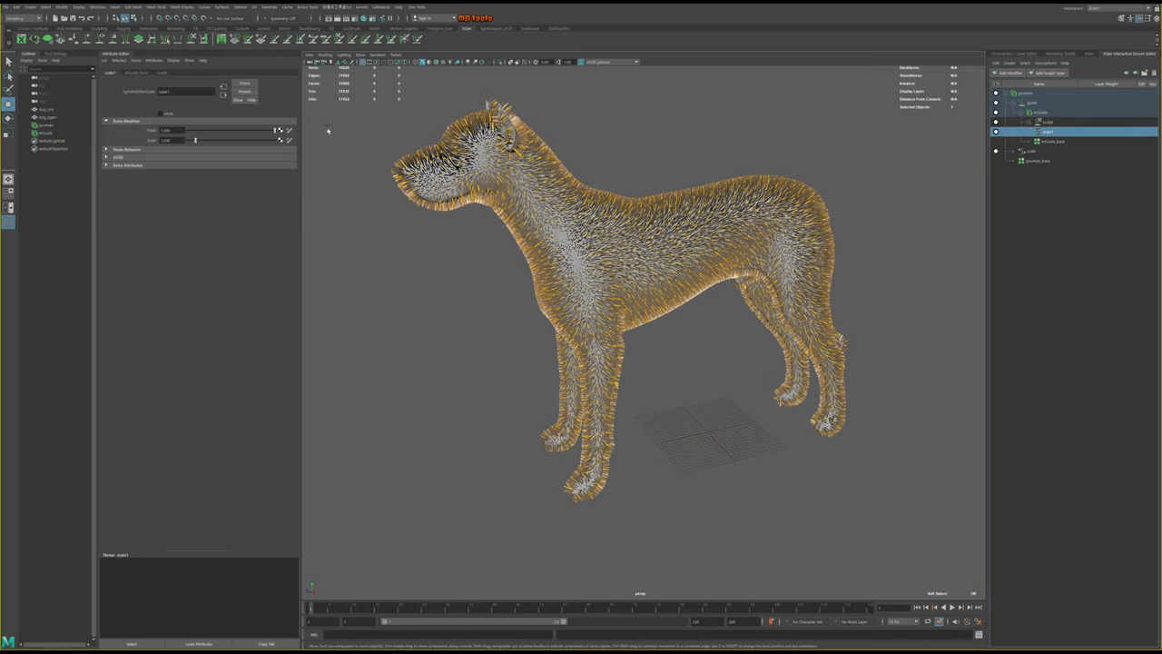
mouse_move(277, 132)
left_mouse_down()
mouse_move(251, 131)
mouse_move(278, 130)
left_mouse_up()
left_click(1048, 142)
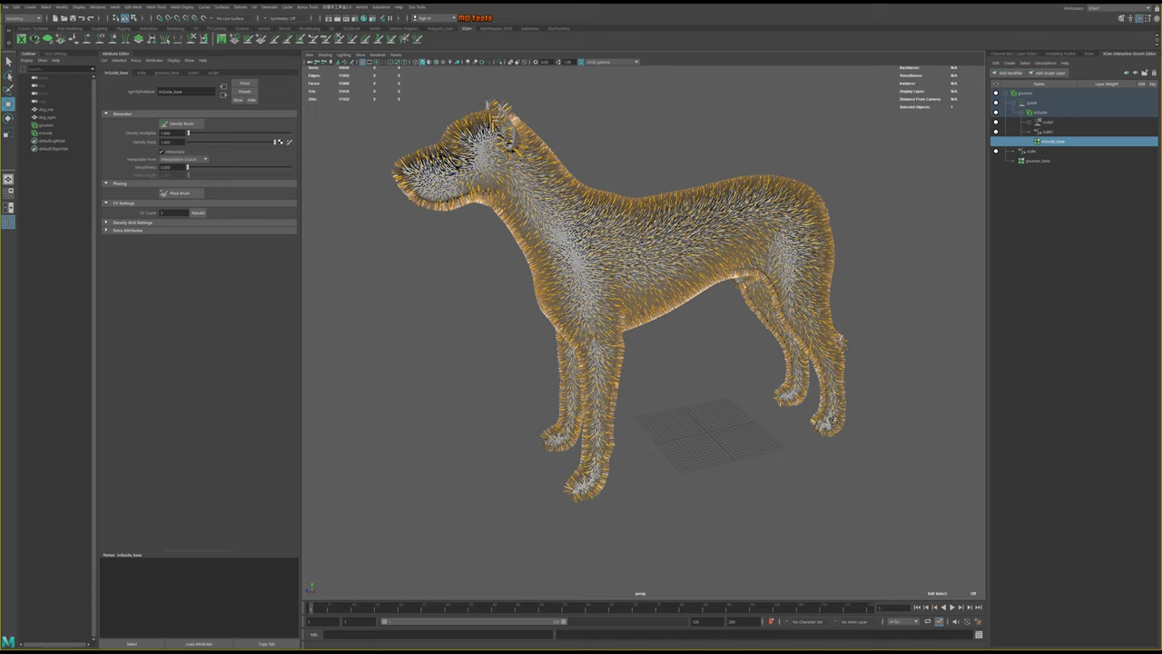
Save the scene under a new file name, then select the sculpt modifier for Sculpt Layer 1
left_click(6, 6)
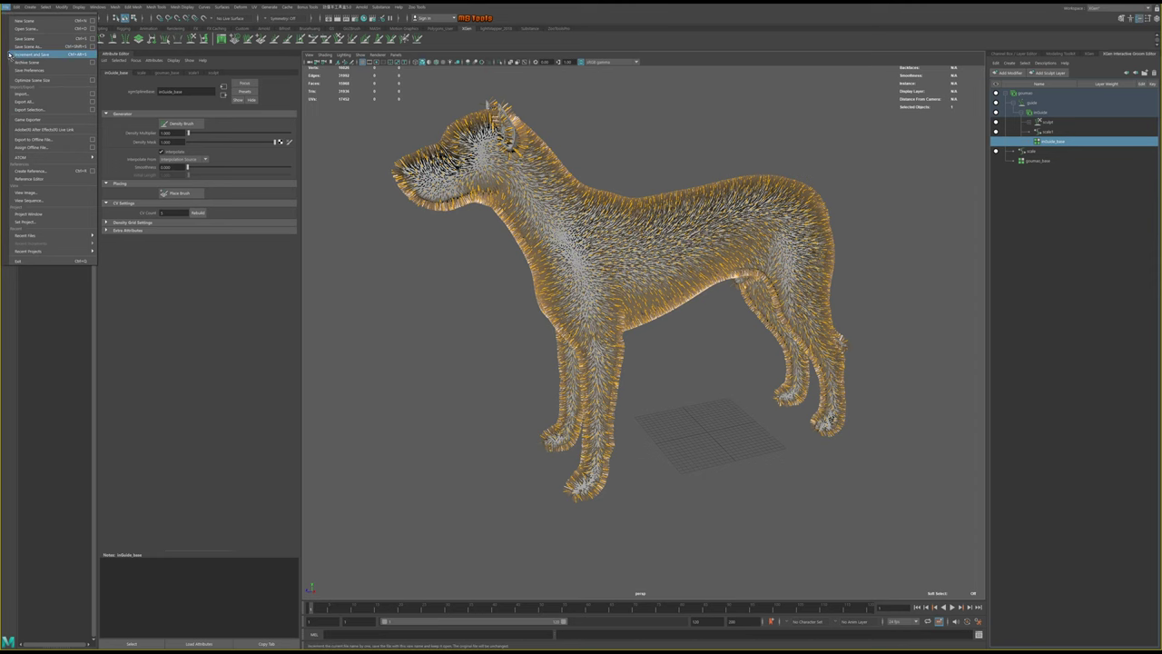
left_click(27, 46)
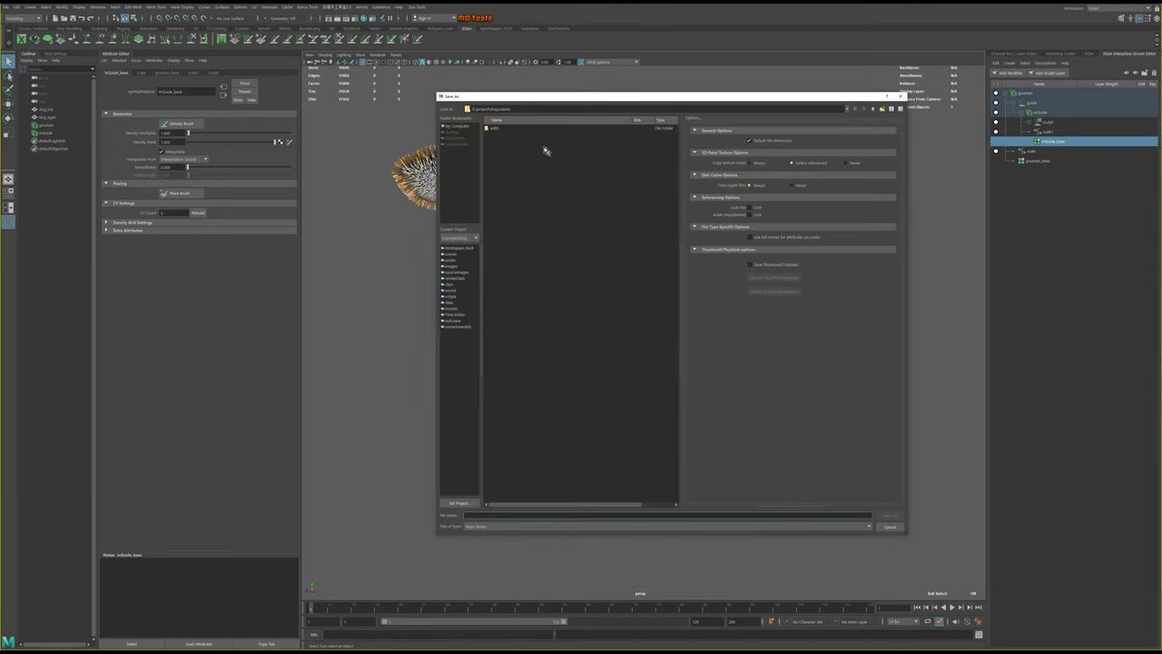
type("p")
key("BackSpace")
type("l")
key("Return")
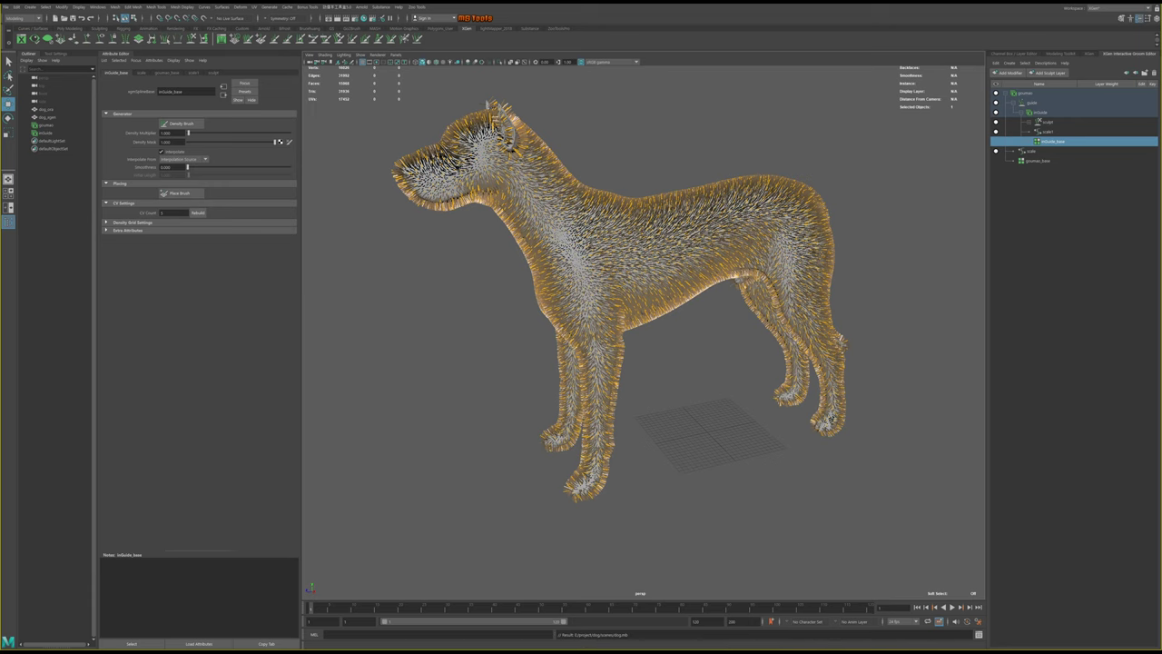
left_click(1048, 123)
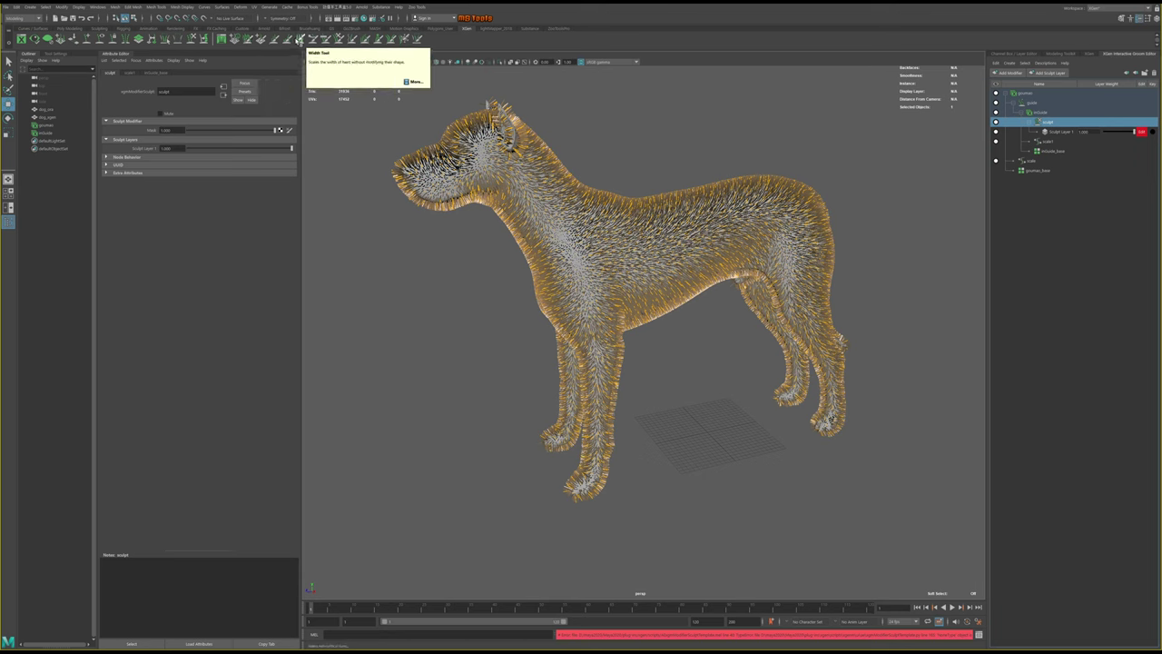
Activate the Comb brush from the XGen shelf and tumble to a side view of the dog
left_click(325, 41)
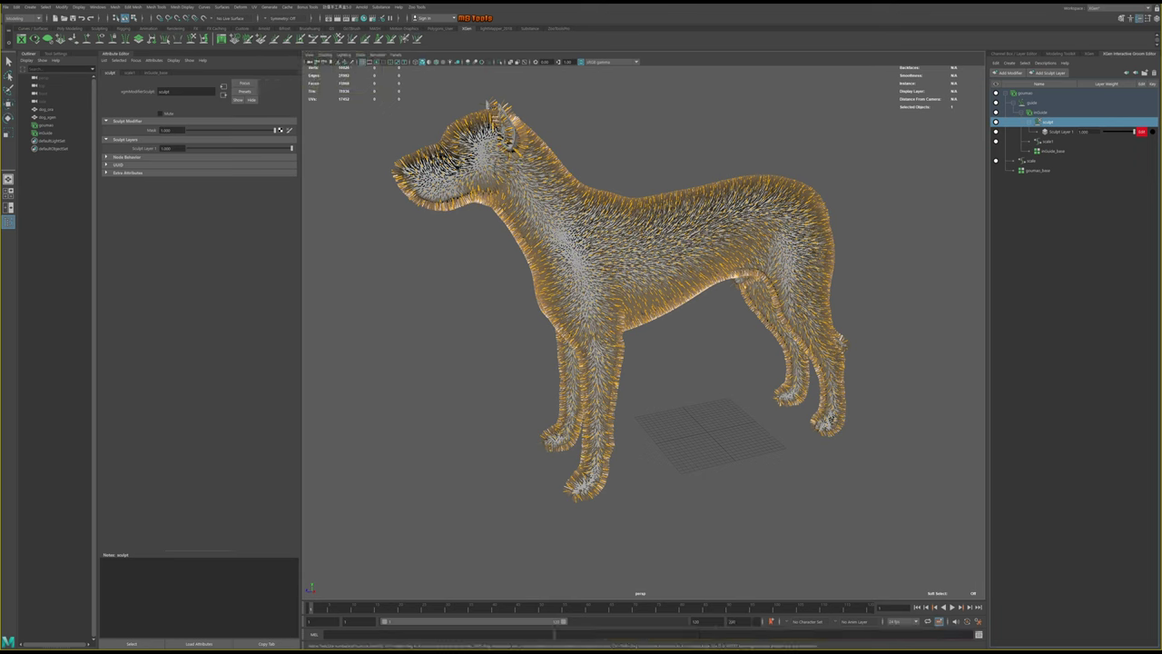
left_click_drag(581, 223, 628, 309, "alt")
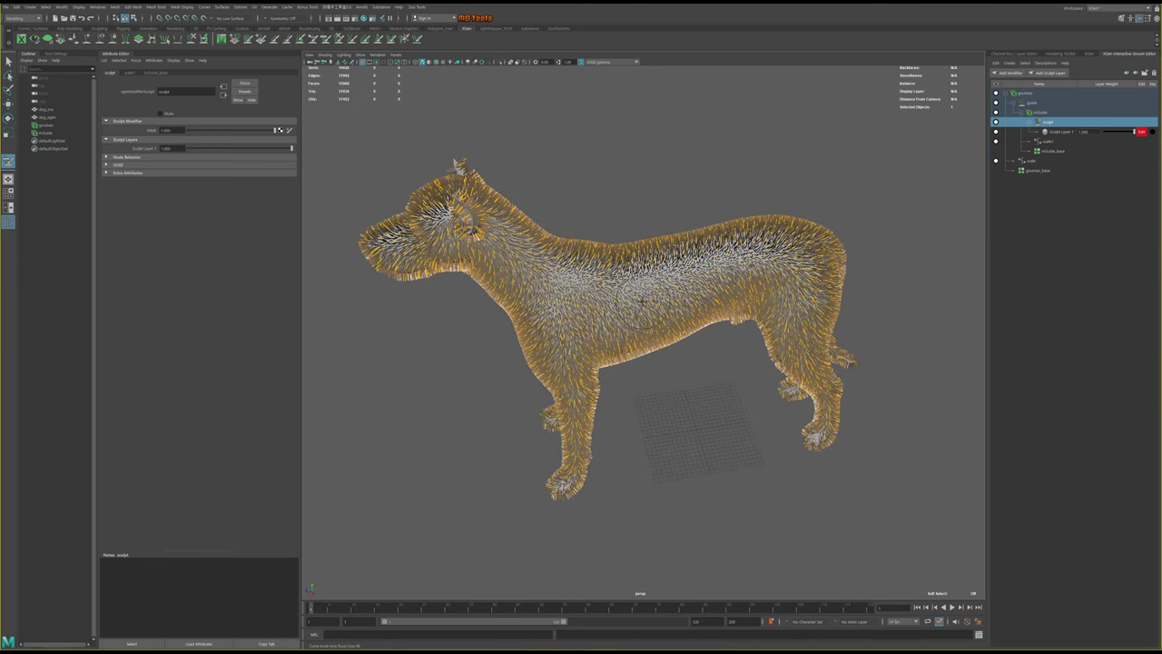
left_click_drag(641, 307, 631, 277, "alt")
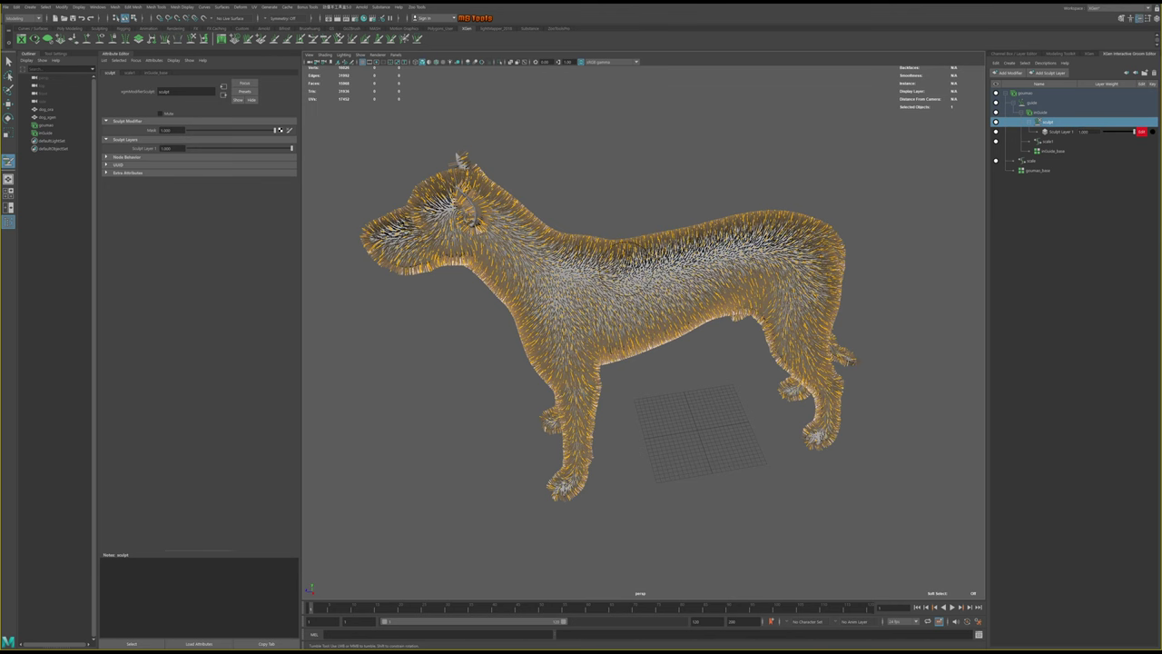
Set the Comb brush's Symmetry to Object X in its Tool Settings
double_click(8, 161)
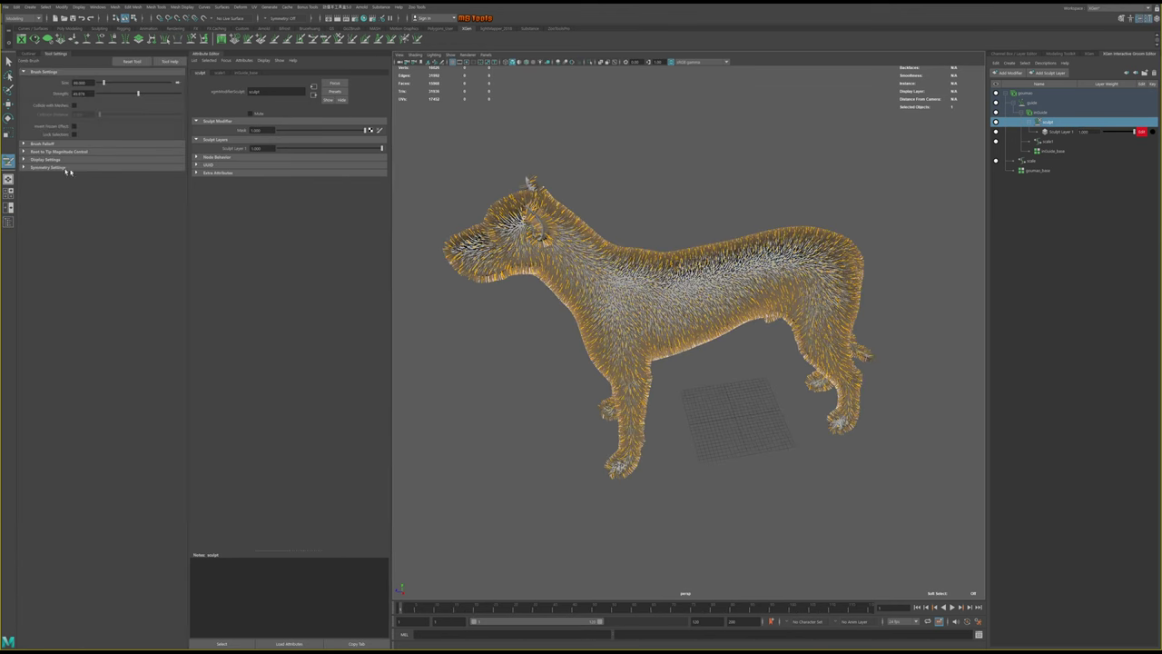
left_click_drag(713, 356, 708, 332, "alt")
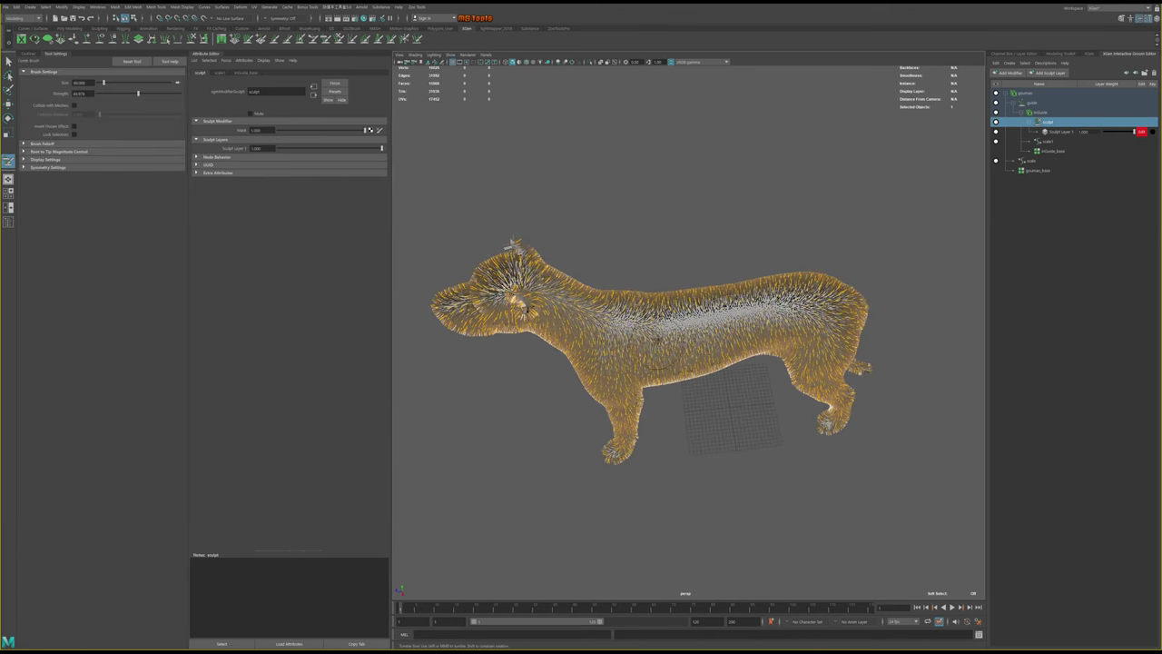
left_click(45, 160)
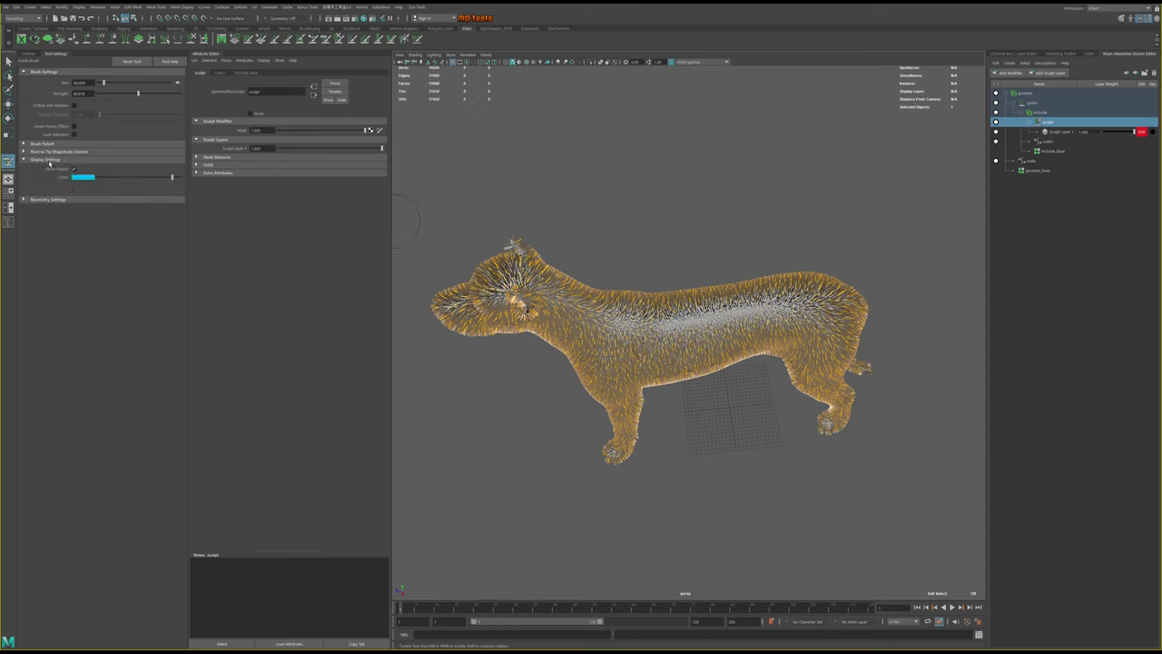
left_click(47, 201)
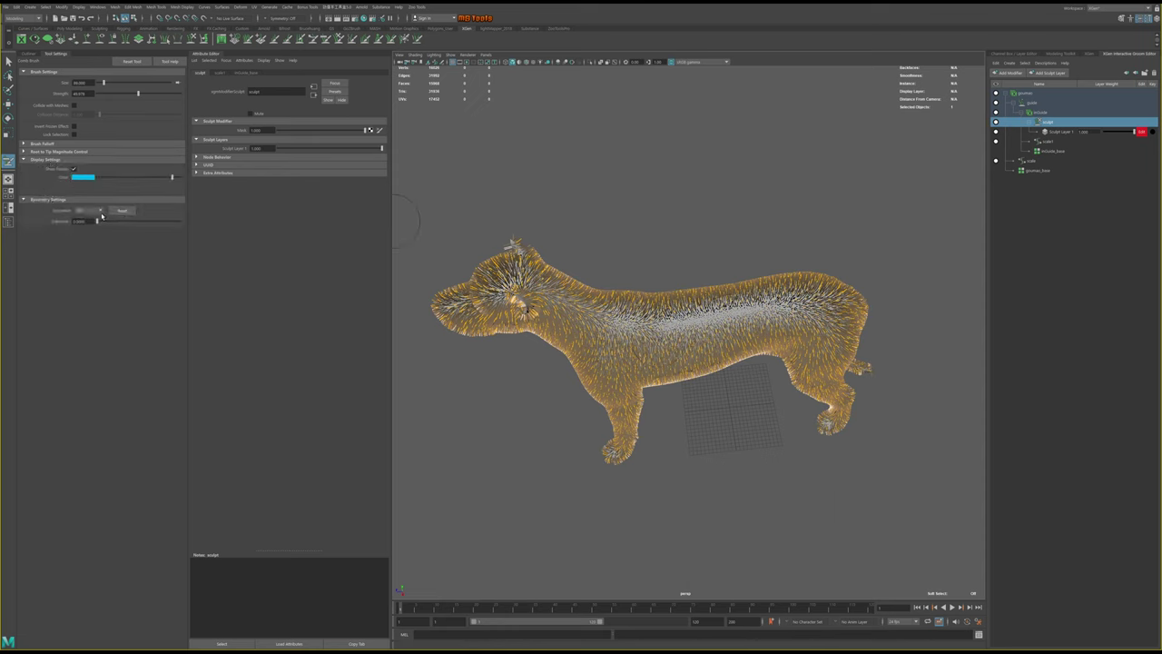
left_click(91, 210)
left_click(92, 228)
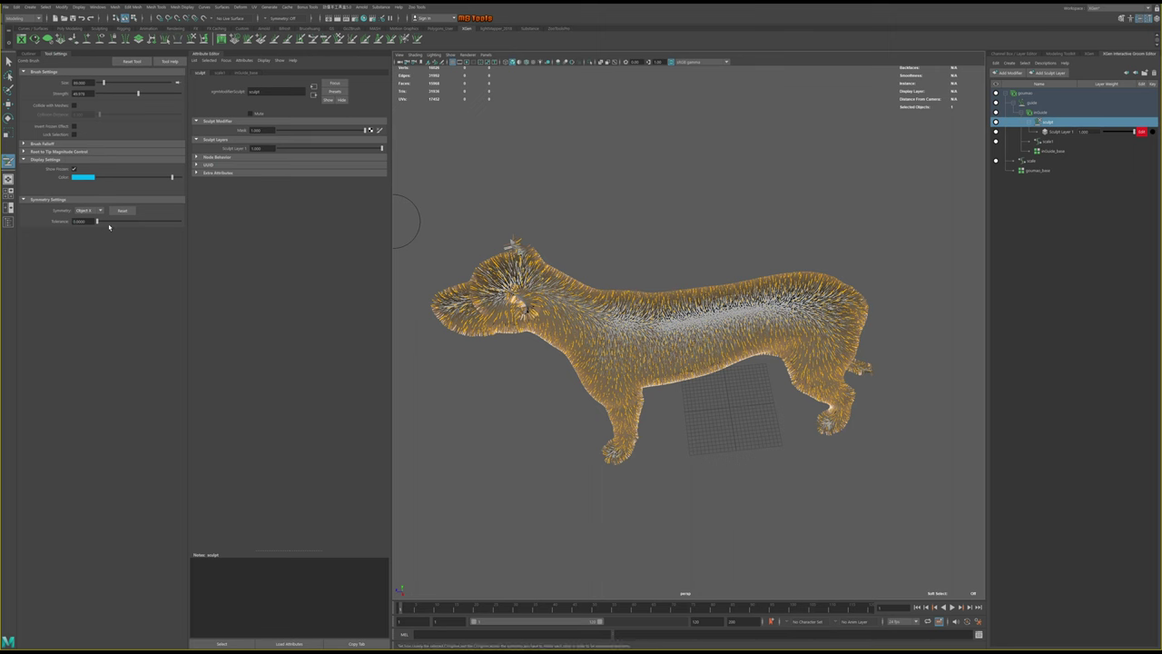
left_click_drag(640, 308, 647, 334, "alt")
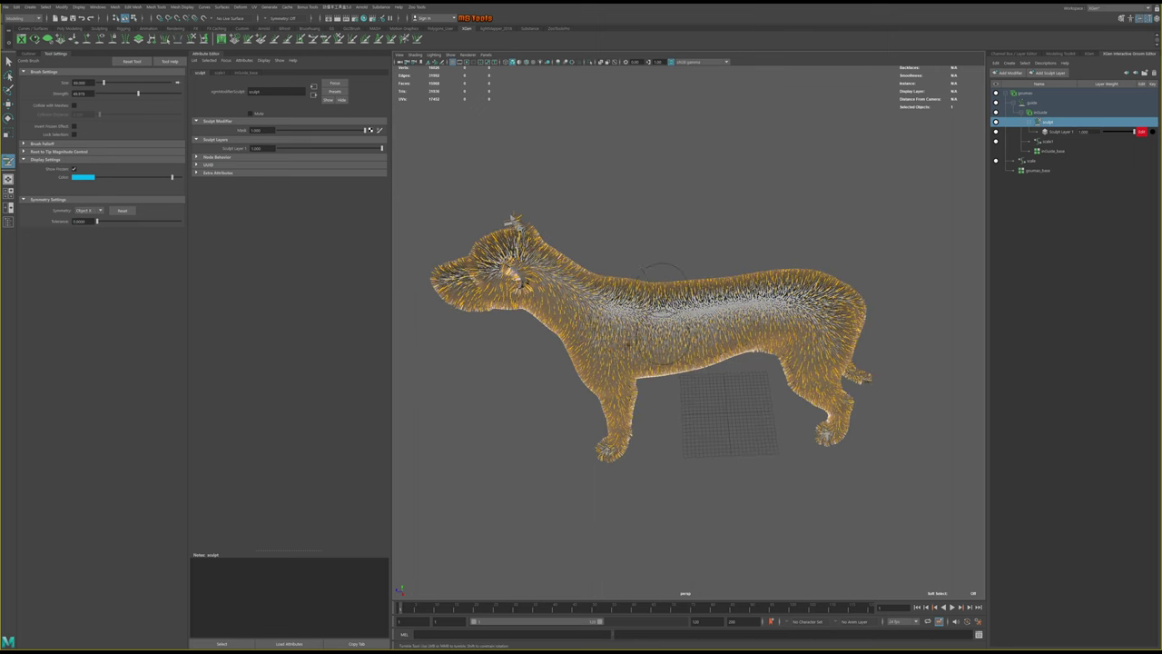
Comb the fur along the dog's back and around its hip
mouse_move(688, 334)
left_mouse_down("alt")
mouse_move(668, 381)
mouse_move(683, 327)
mouse_move(740, 304)
mouse_move(717, 299)
left_mouse_up("alt")
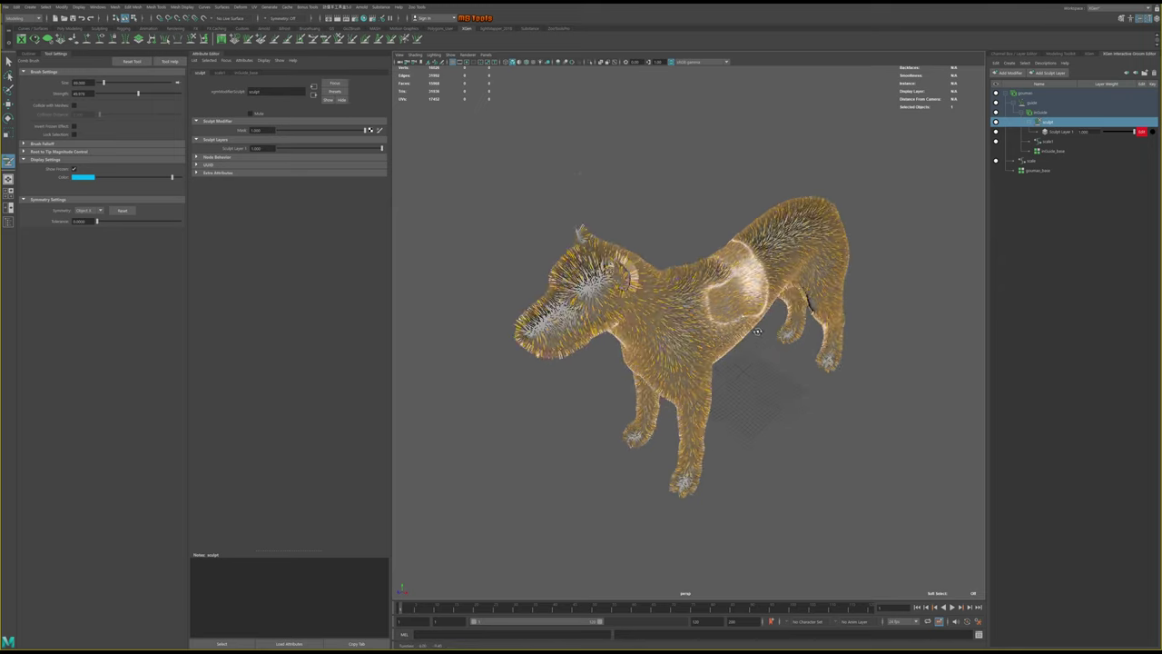
scroll(712, 334, "up", 2)
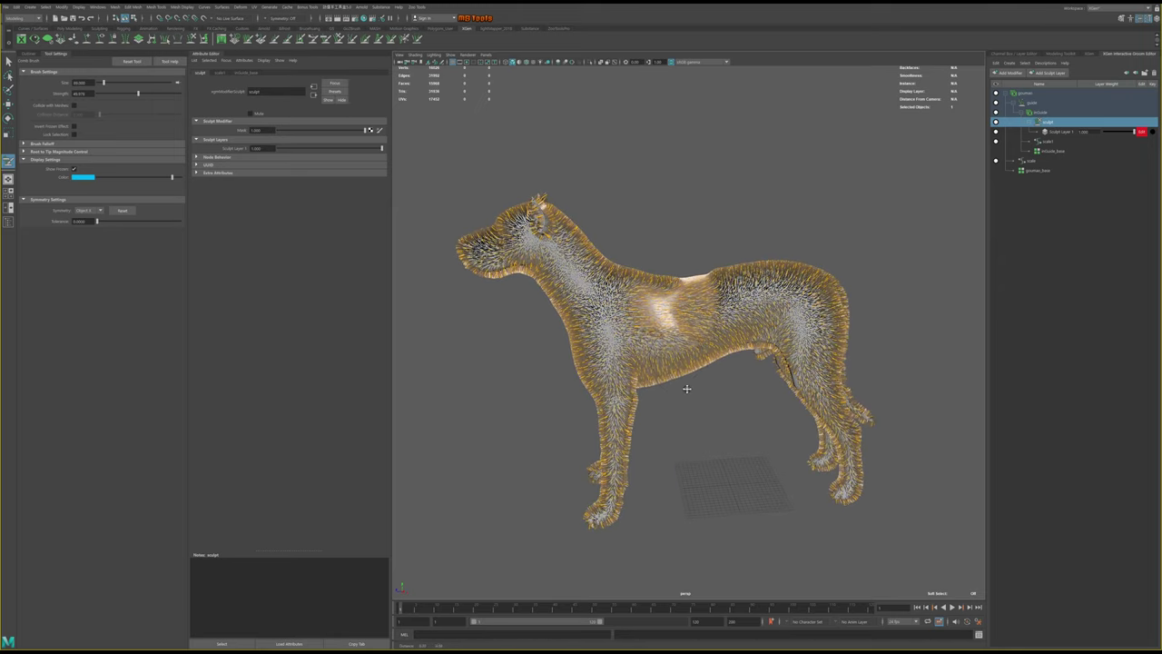
scroll(699, 363, "up", 3)
mouse_move(636, 300)
left_mouse_down("alt")
mouse_move(684, 306)
mouse_move(586, 238)
left_mouse_up("alt")
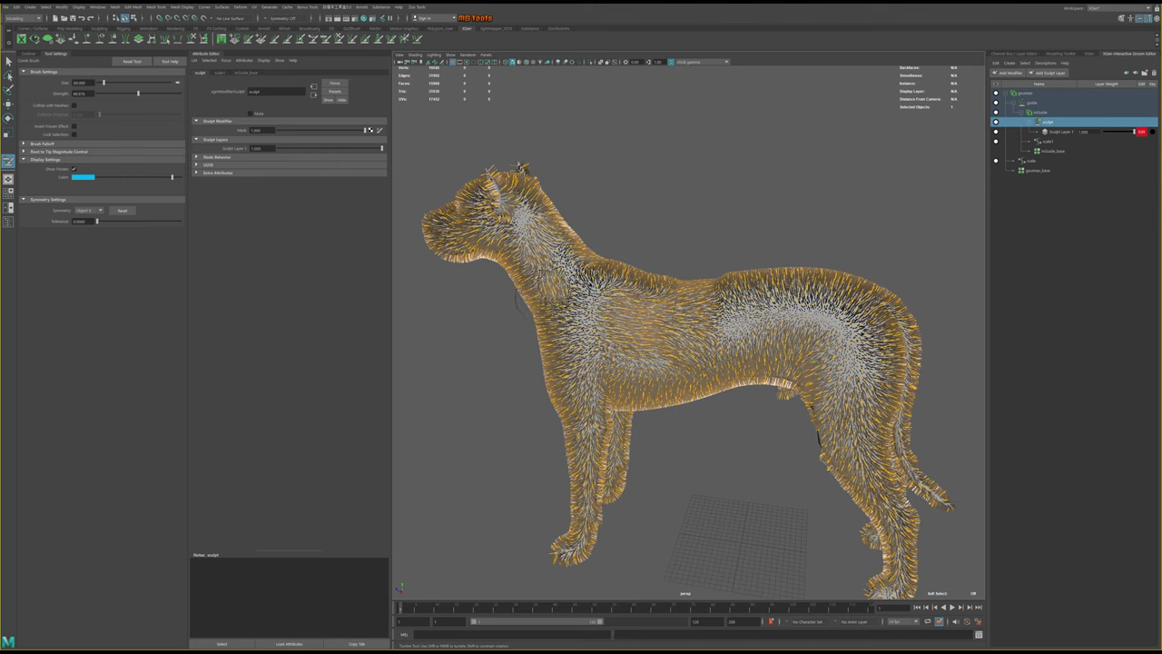
mouse_move(544, 300)
left_mouse_down("alt")
mouse_move(528, 259)
mouse_move(617, 331)
mouse_move(607, 288)
mouse_move(538, 241)
left_mouse_up("alt")
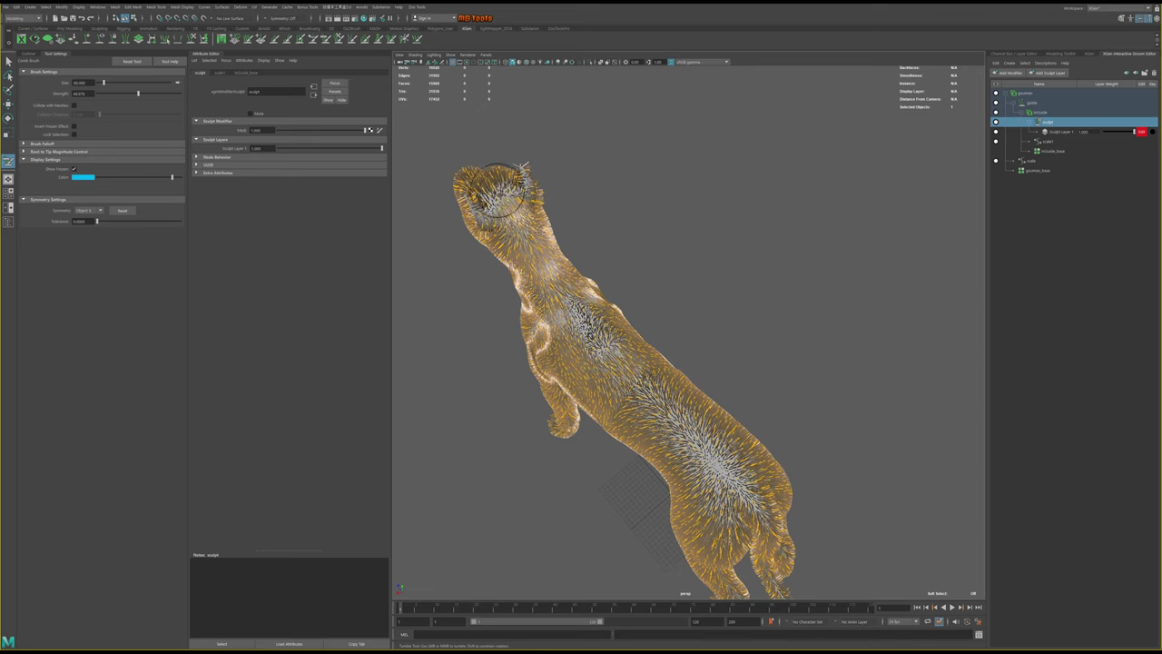
mouse_move(523, 167)
left_mouse_down("alt")
mouse_move(498, 215)
mouse_move(536, 232)
mouse_move(618, 223)
left_mouse_up("alt")
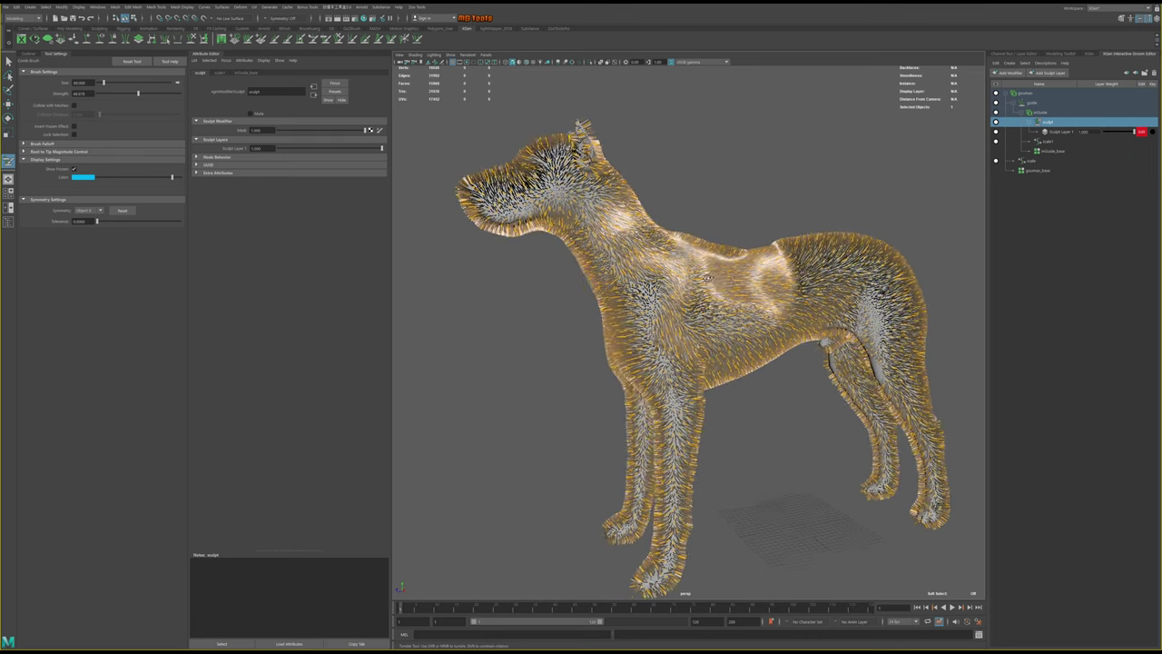
mouse_move(662, 266)
left_mouse_down("alt")
mouse_move(712, 255)
mouse_move(751, 280)
mouse_move(708, 299)
mouse_move(727, 327)
mouse_move(740, 271)
left_mouse_up("alt")
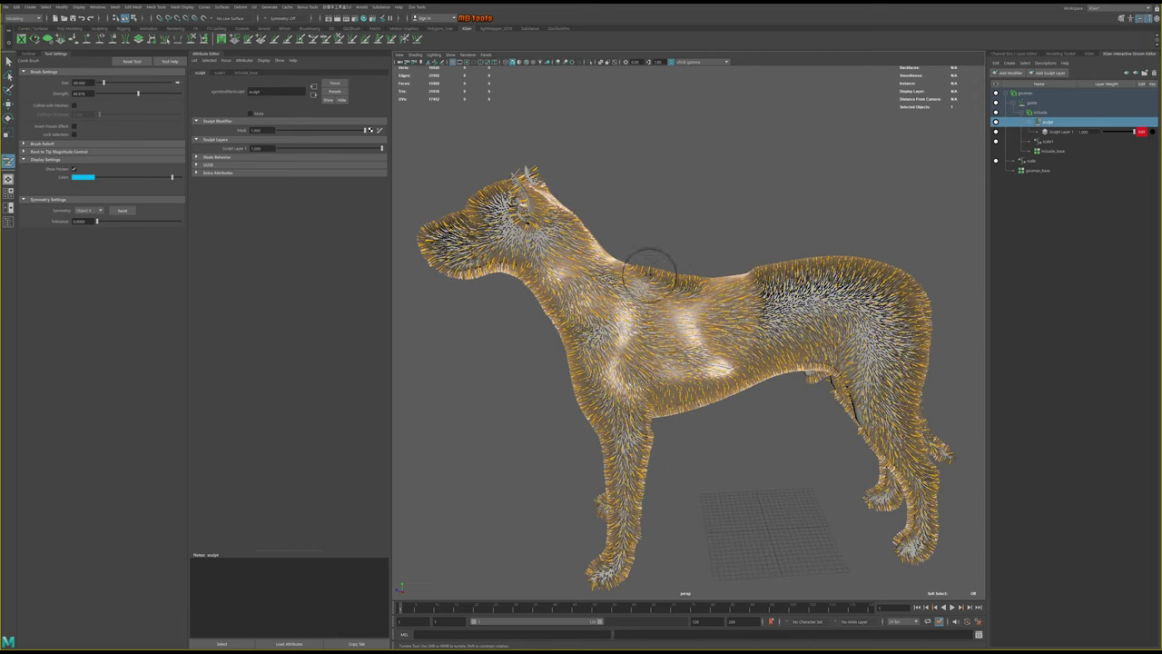
left_click_drag(648, 269, 692, 276)
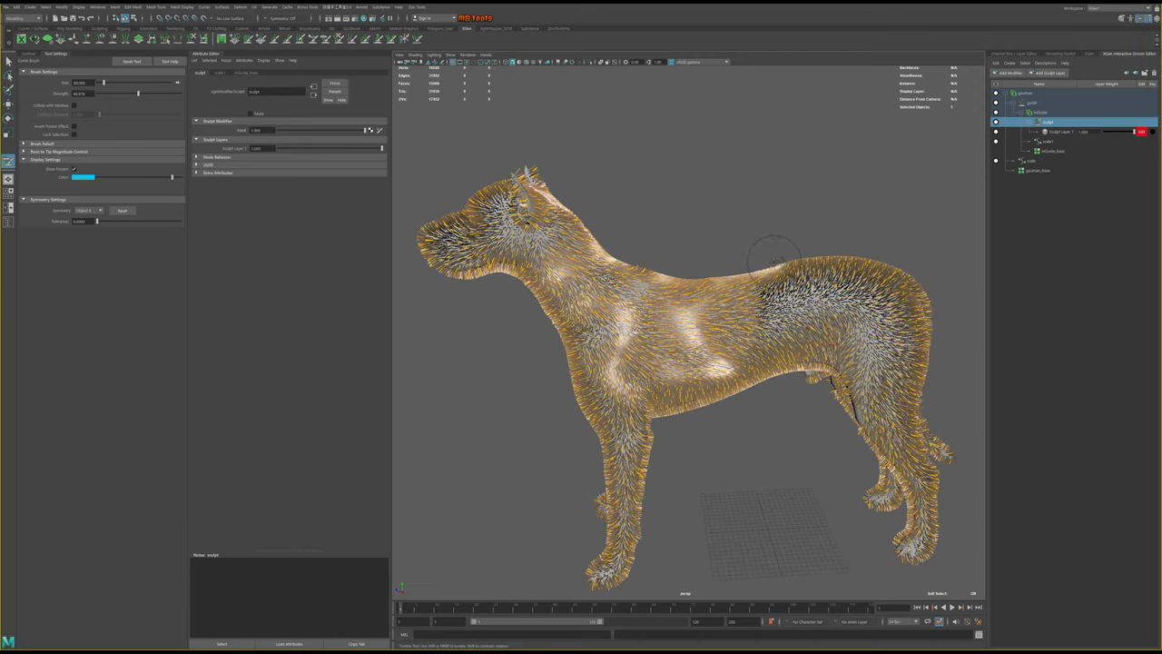
mouse_move(765, 273)
left_mouse_down()
mouse_move(803, 313)
mouse_move(804, 336)
mouse_move(790, 338)
mouse_move(840, 327)
mouse_move(799, 272)
left_mouse_up()
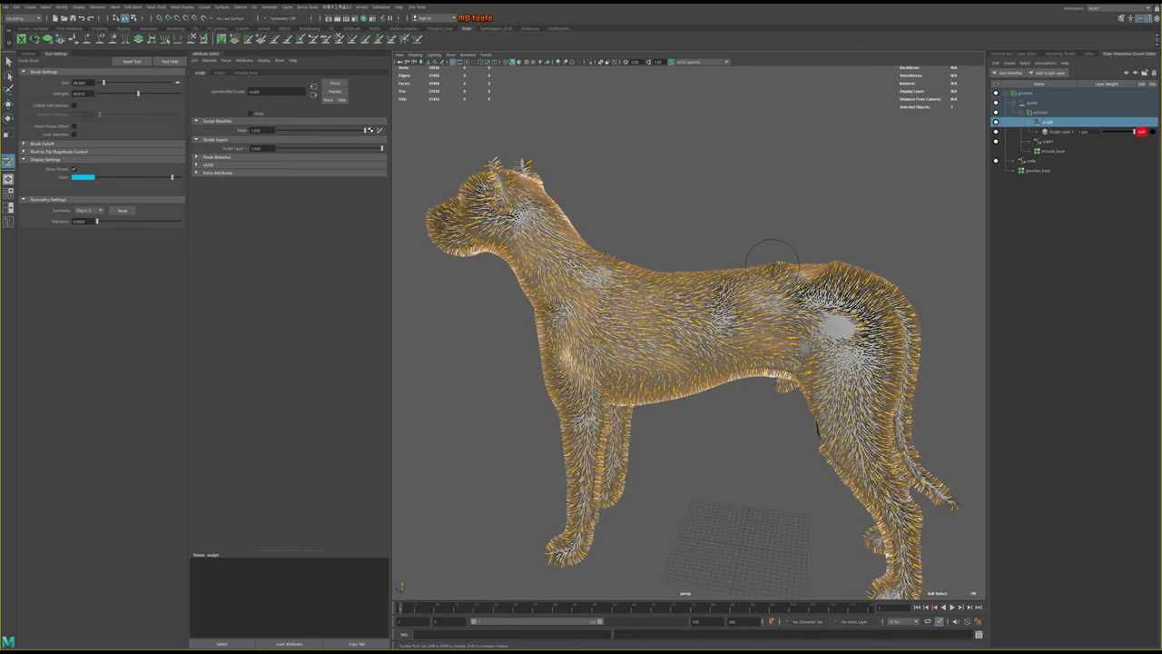
From a side profile, comb the fur on the dog's flank and hip
left_click_drag(872, 251, 827, 245, "alt")
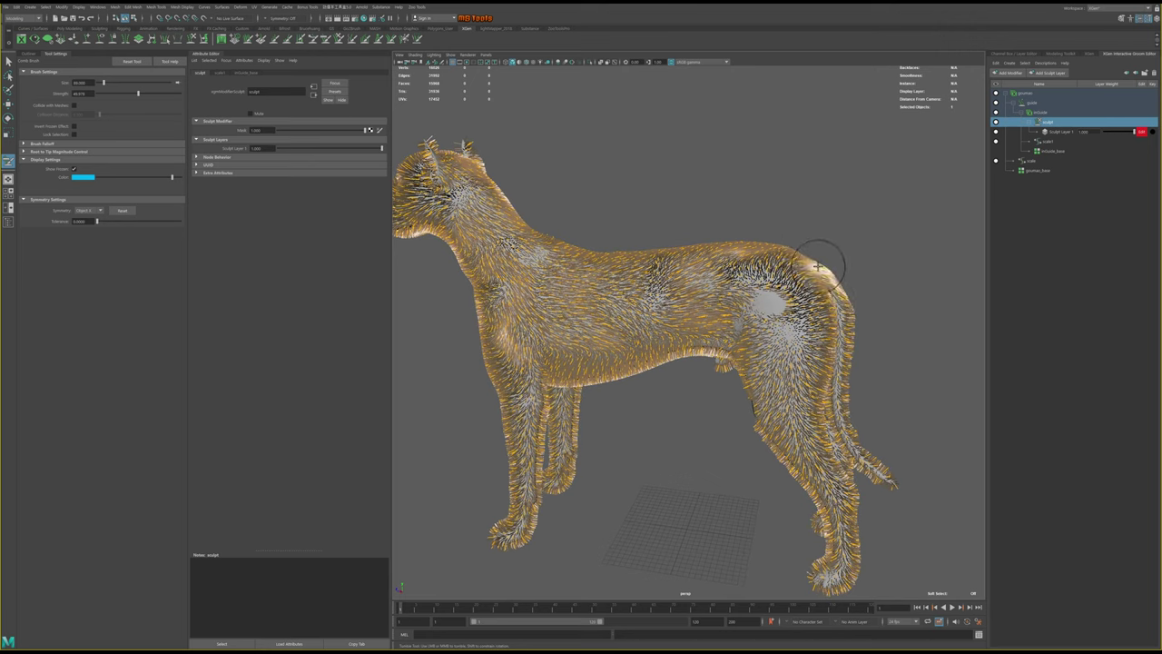
left_click_drag(811, 252, 812, 264, "alt")
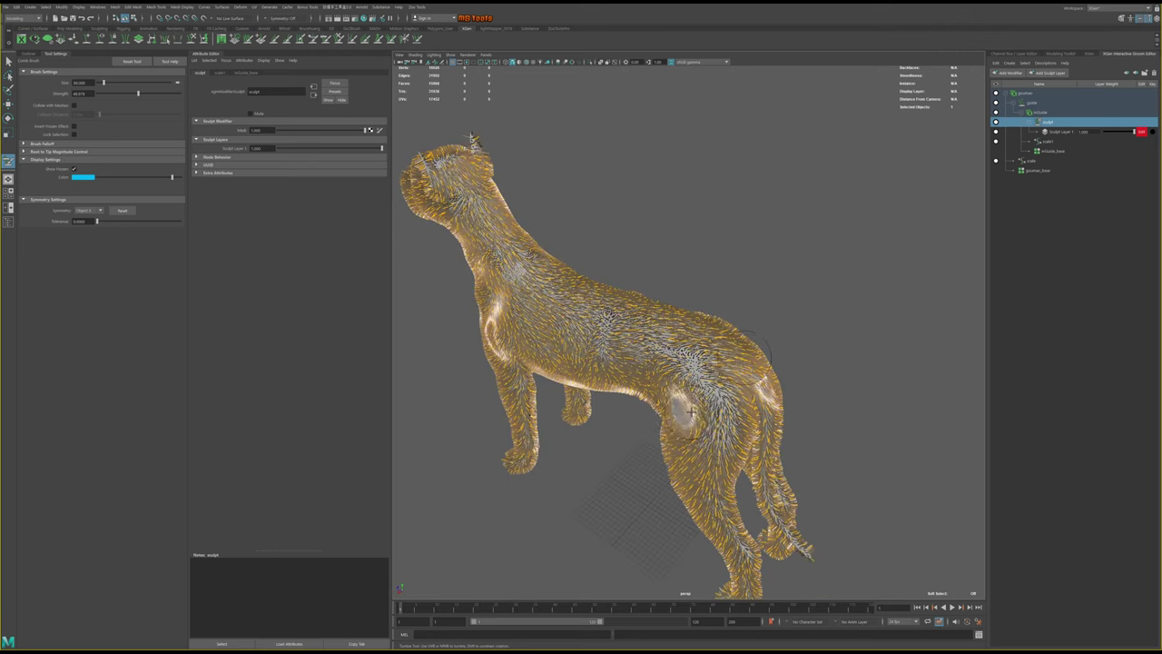
mouse_move(690, 400)
left_mouse_down("alt")
mouse_move(797, 277)
mouse_move(810, 228)
mouse_move(820, 246)
mouse_move(717, 334)
left_mouse_up("alt")
left_click_drag(604, 352, 690, 332)
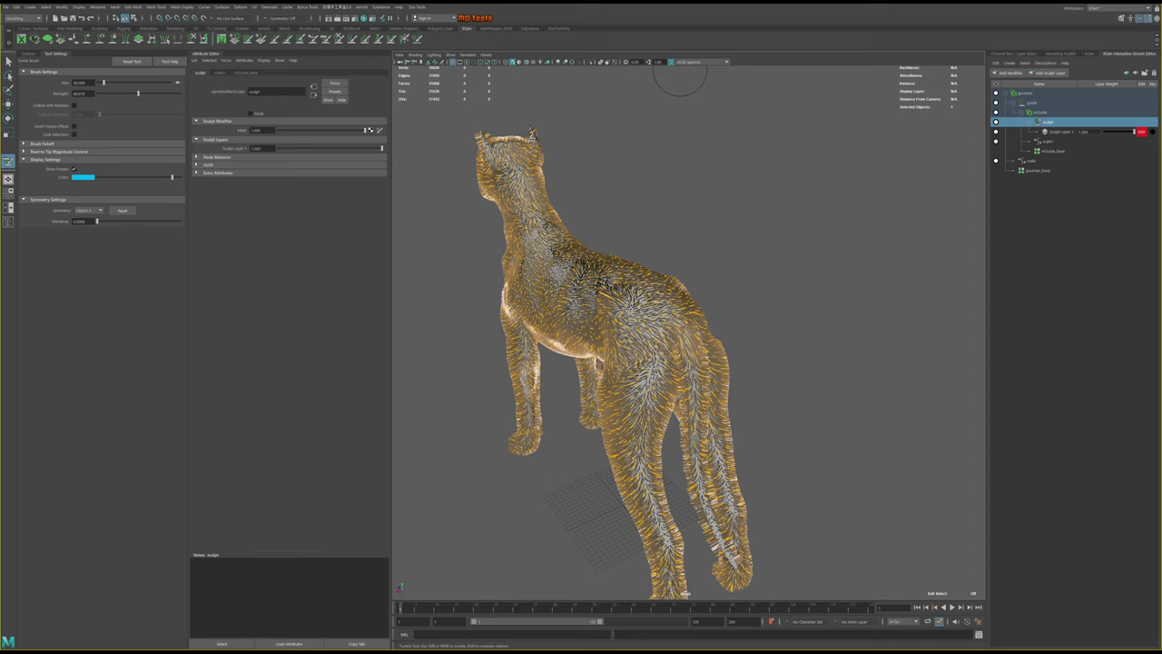
mouse_move(750, 304)
left_mouse_down("alt")
mouse_move(760, 291)
mouse_move(862, 288)
mouse_move(704, 290)
mouse_move(734, 276)
mouse_move(726, 287)
left_mouse_up("alt")
scroll(781, 300, "up", 3)
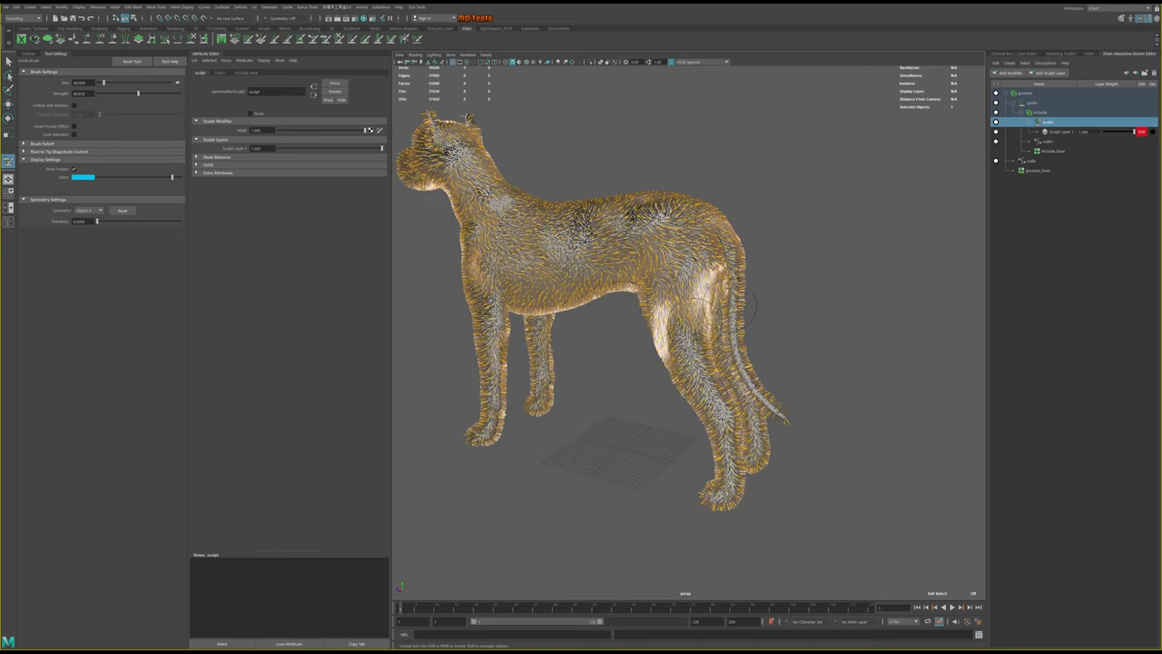
mouse_move(728, 338)
left_mouse_down("alt")
mouse_move(744, 360)
mouse_move(656, 374)
mouse_move(778, 337)
mouse_move(772, 390)
mouse_move(782, 398)
mouse_move(723, 275)
left_mouse_up("alt")
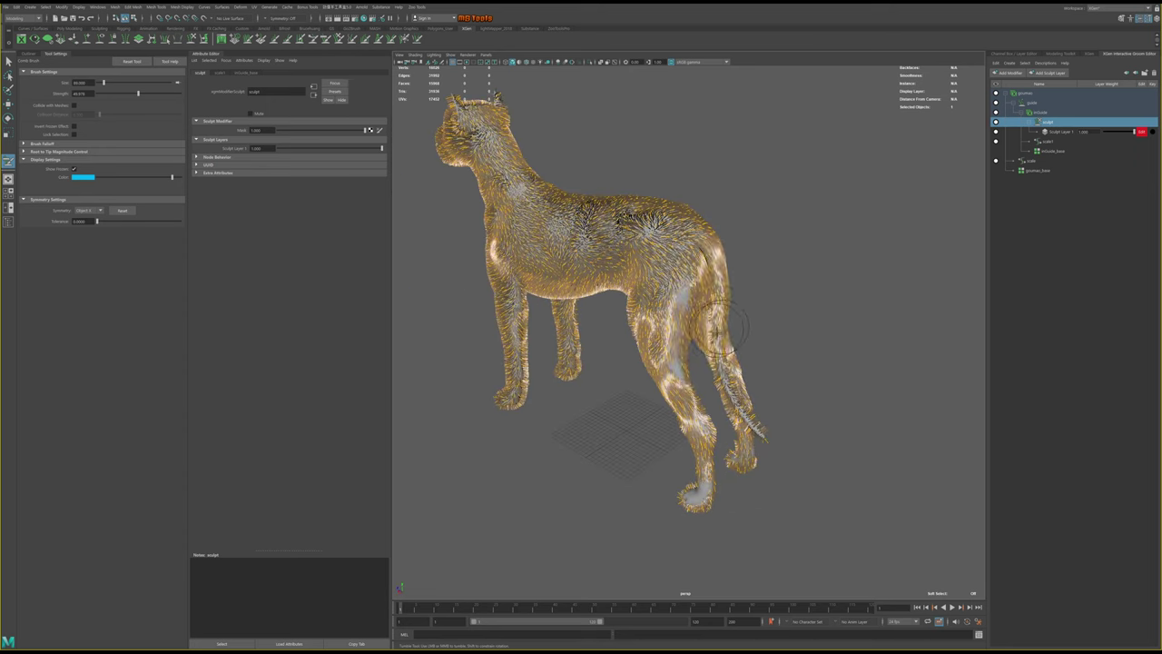
mouse_move(731, 392)
left_mouse_down("alt")
mouse_move(722, 404)
mouse_move(786, 386)
mouse_move(798, 341)
left_mouse_up("alt")
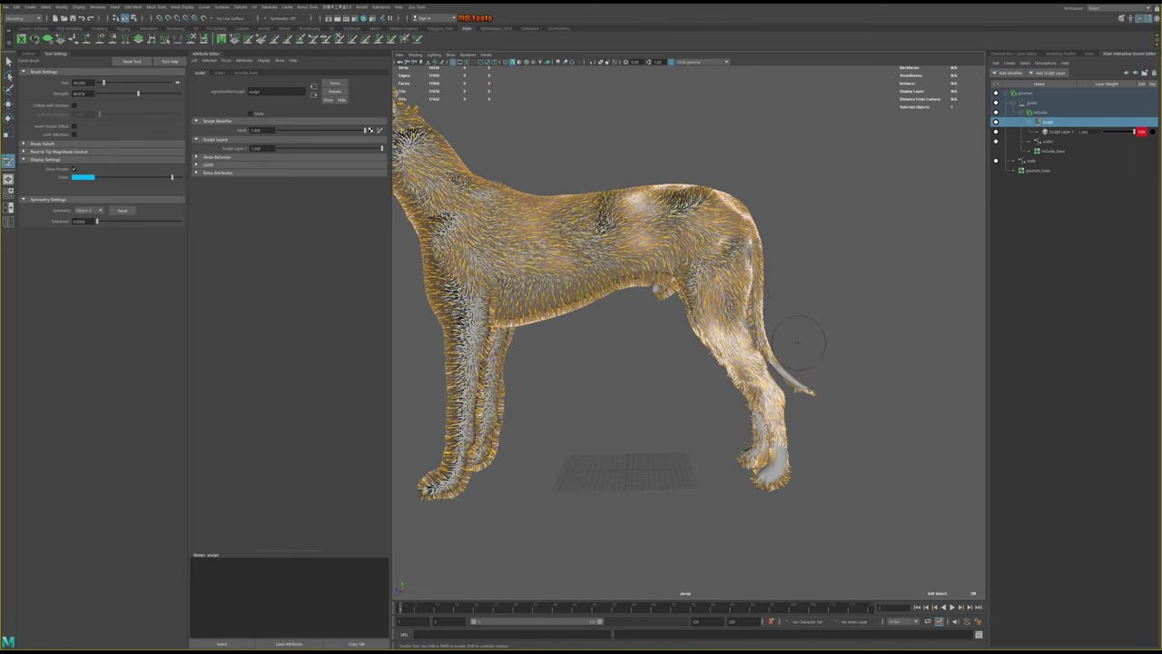
mouse_move(743, 252)
left_mouse_down("alt")
mouse_move(581, 281)
mouse_move(626, 404)
mouse_move(615, 427)
mouse_move(563, 447)
left_mouse_up("alt")
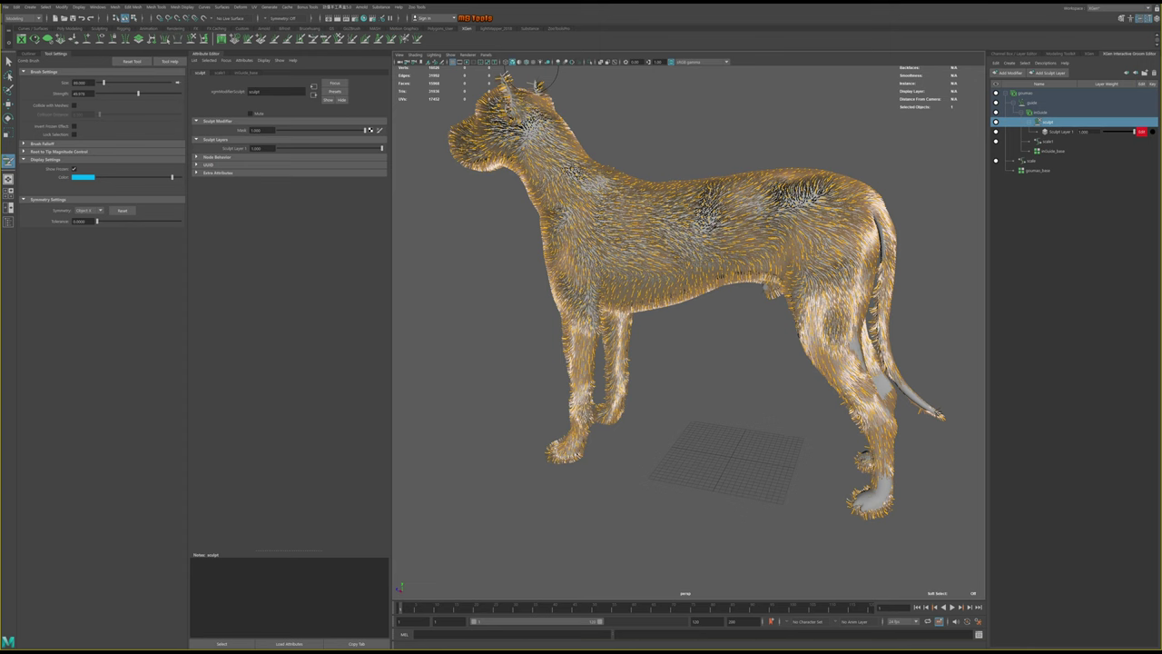
left_click_drag(659, 423, 626, 419, "alt")
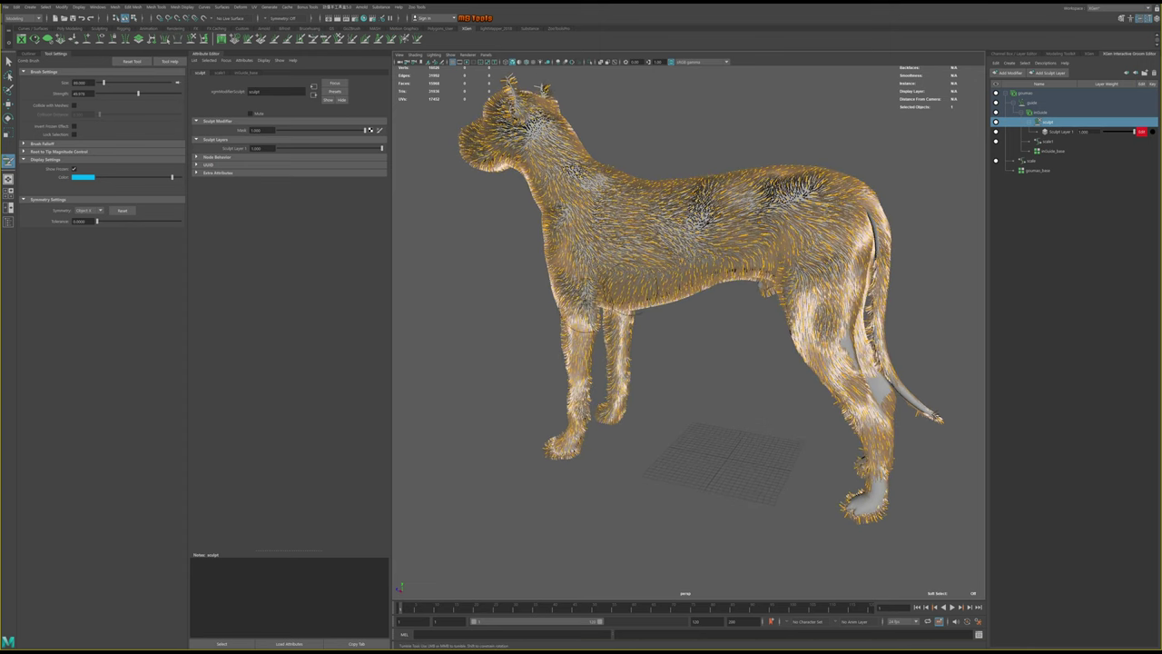
mouse_move(669, 328)
left_mouse_down("alt")
mouse_move(659, 295)
mouse_move(643, 292)
left_mouse_up("alt")
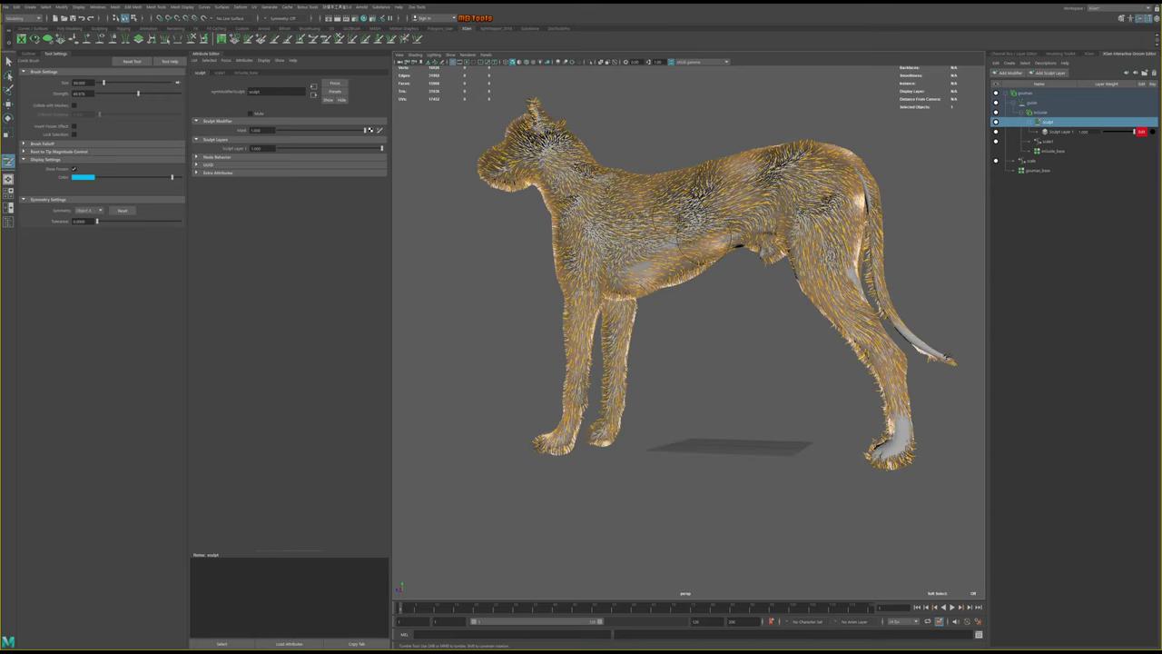
left_click_drag(695, 300, 697, 303, "alt")
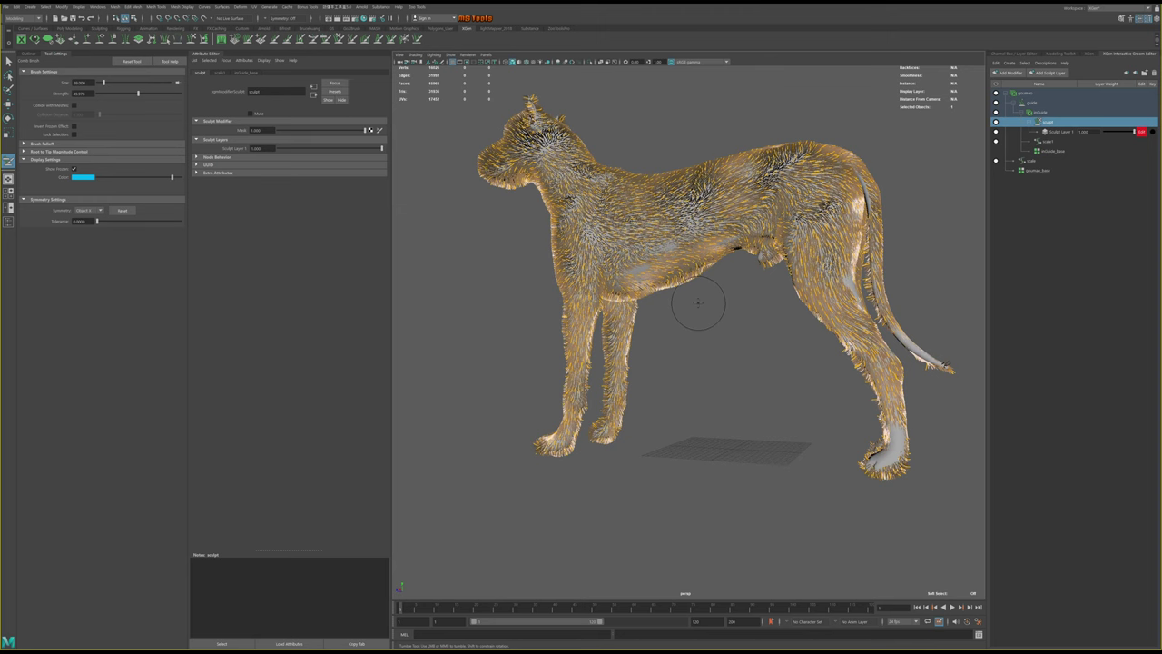
left_click_drag(698, 304, 713, 304, "alt")
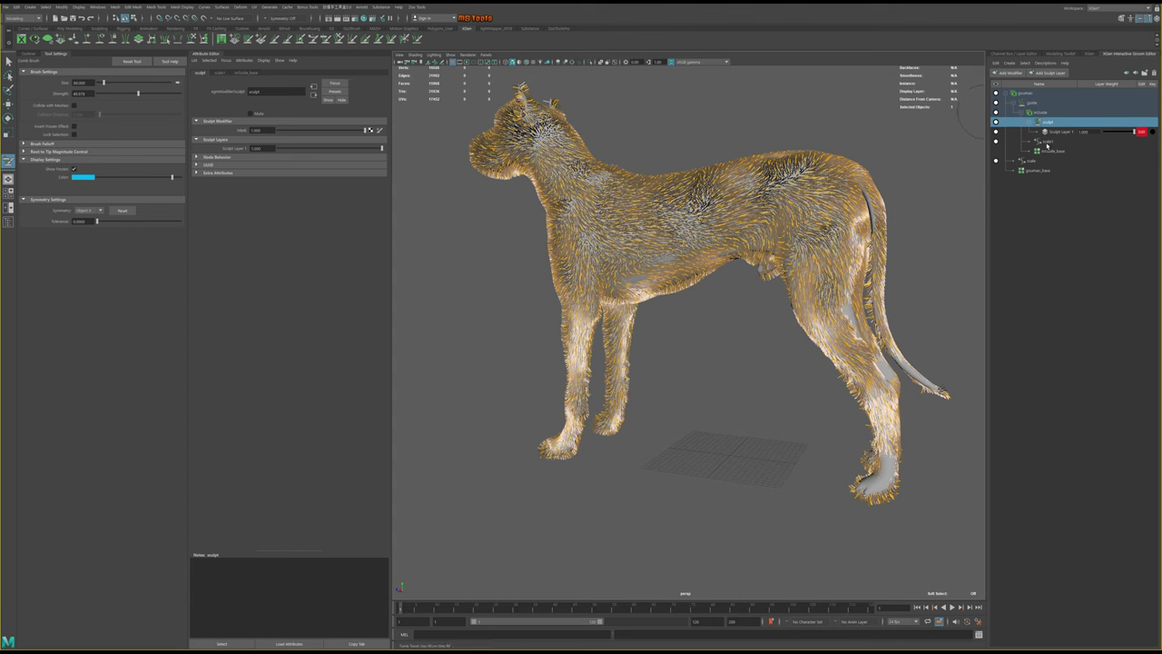
Select the inGuide_base node in the Interactive Groom Editor to show its settings
left_click(1054, 152)
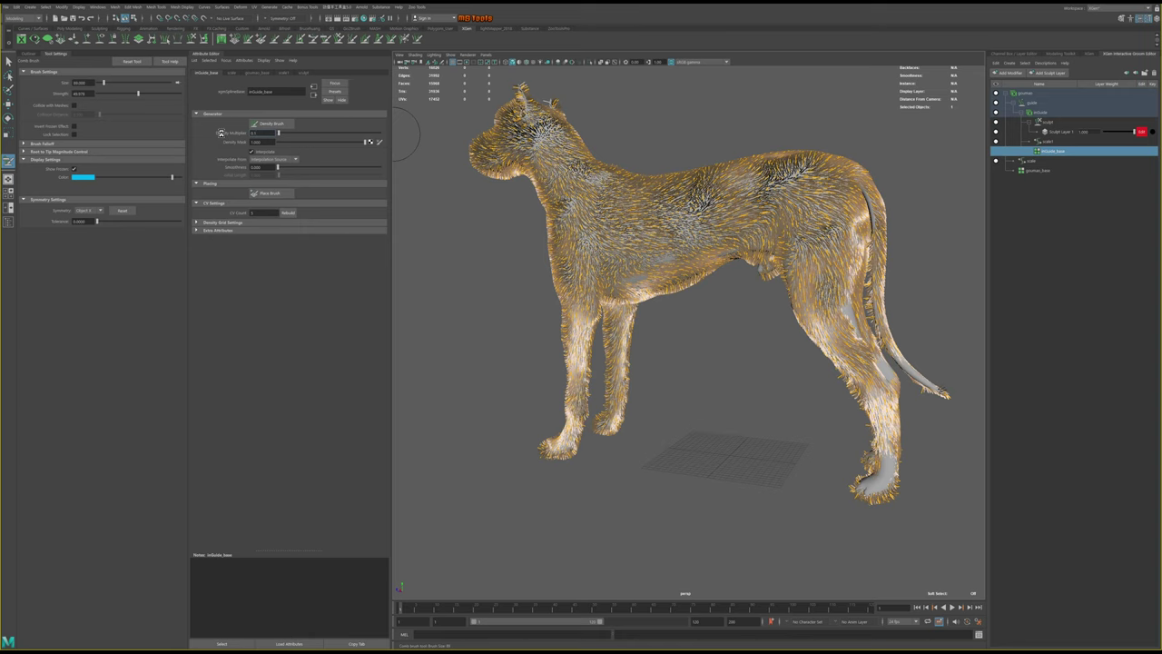
scroll(679, 229, "up", 1)
scroll(679, 229, "up", 3)
scroll(679, 229, "up", 3)
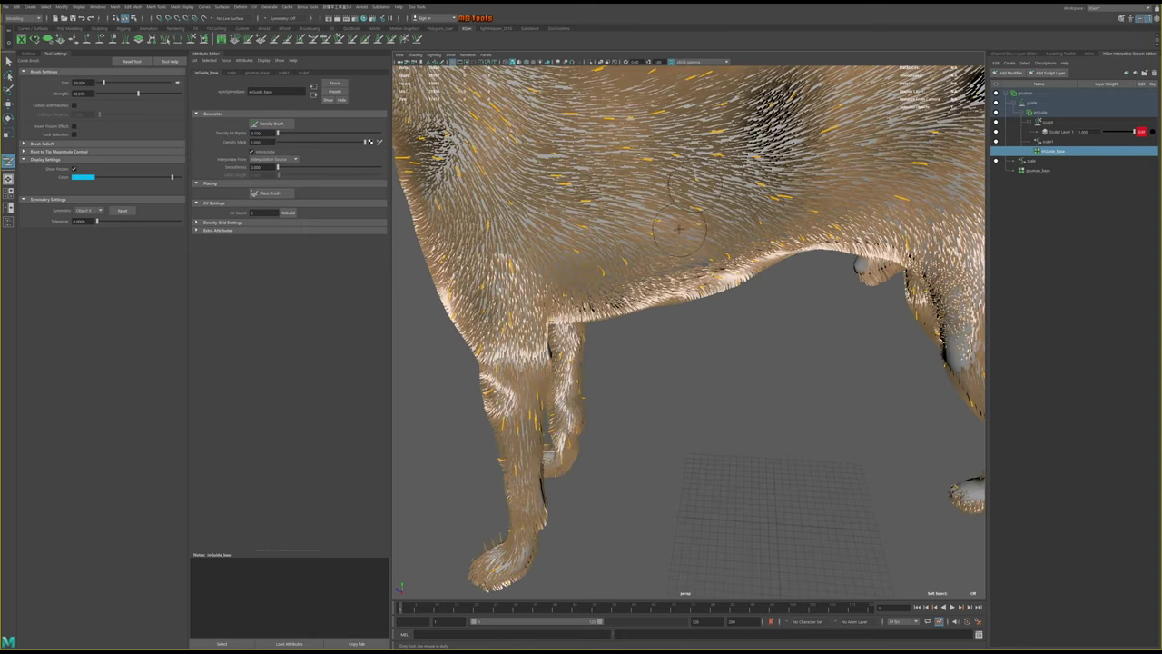
Orbit around the dog's chest, belly and forelegs to inspect the leg fur
left_click_drag(679, 229, 680, 281, "alt")
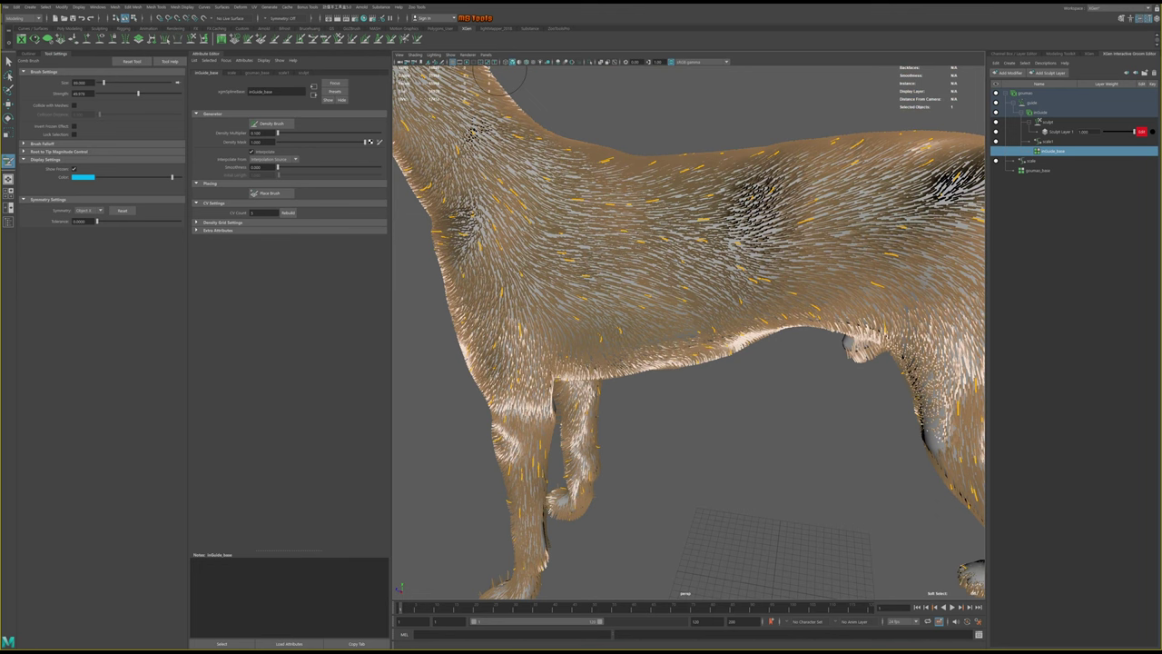
left_click_drag(509, 82, 524, 317, "alt")
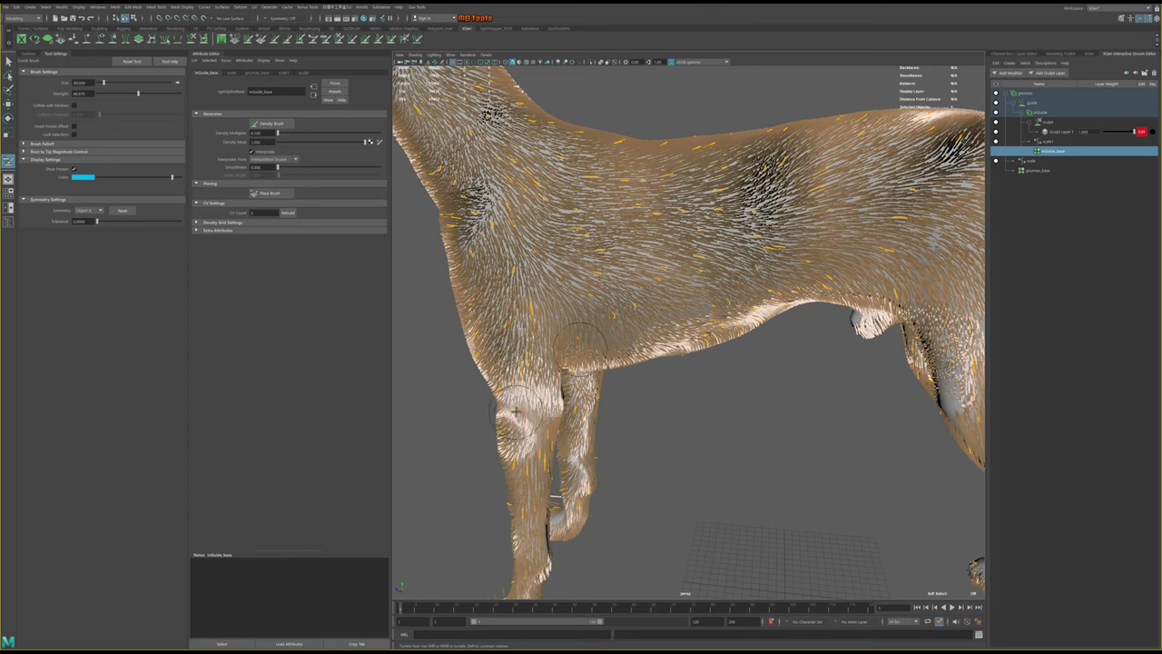
left_click_drag(522, 495, 524, 400, "alt")
left_click_drag(463, 363, 552, 438, "alt")
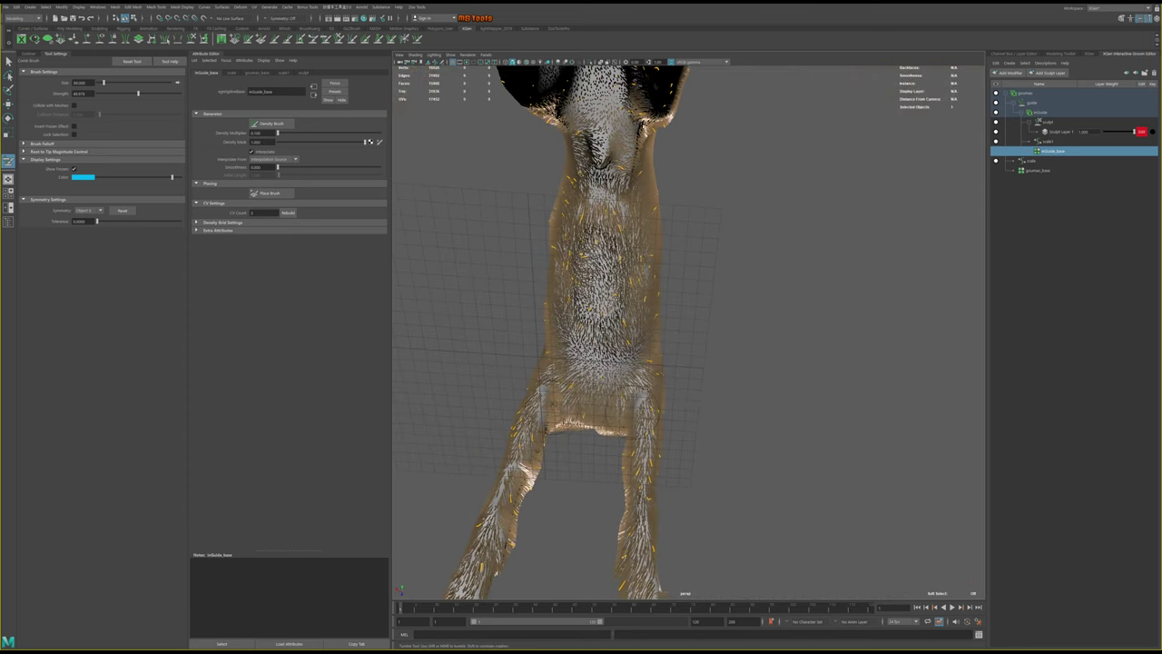
left_click_drag(561, 427, 613, 376, "alt")
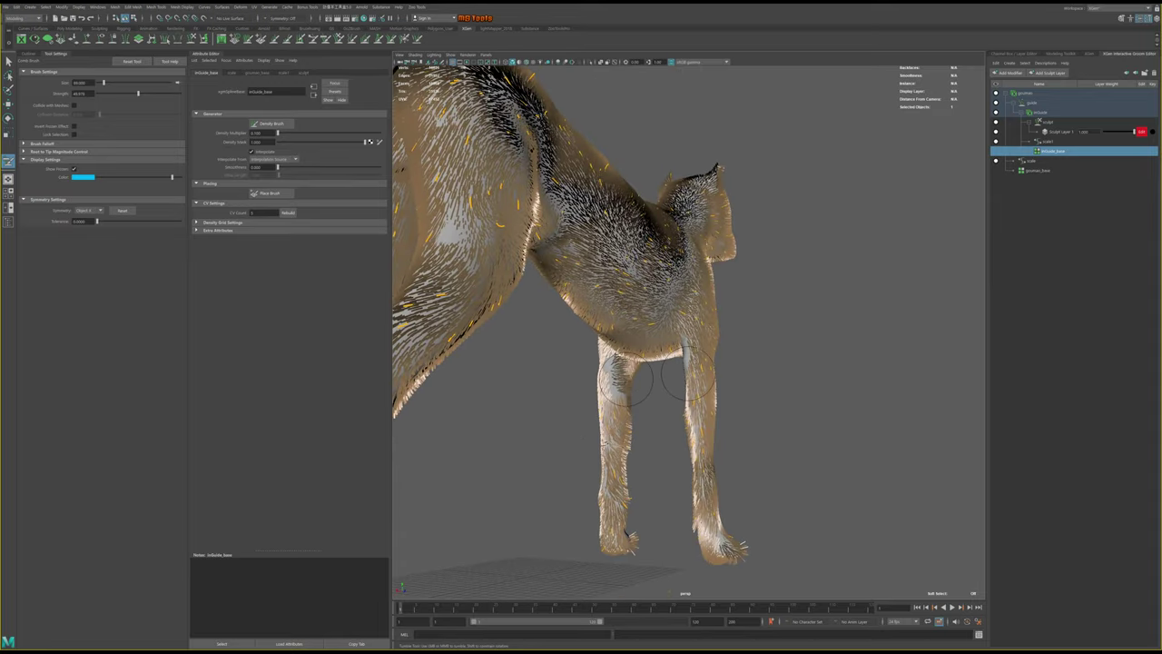
mouse_move(694, 400)
left_mouse_down("alt")
mouse_move(683, 388)
mouse_move(722, 385)
left_mouse_up("alt")
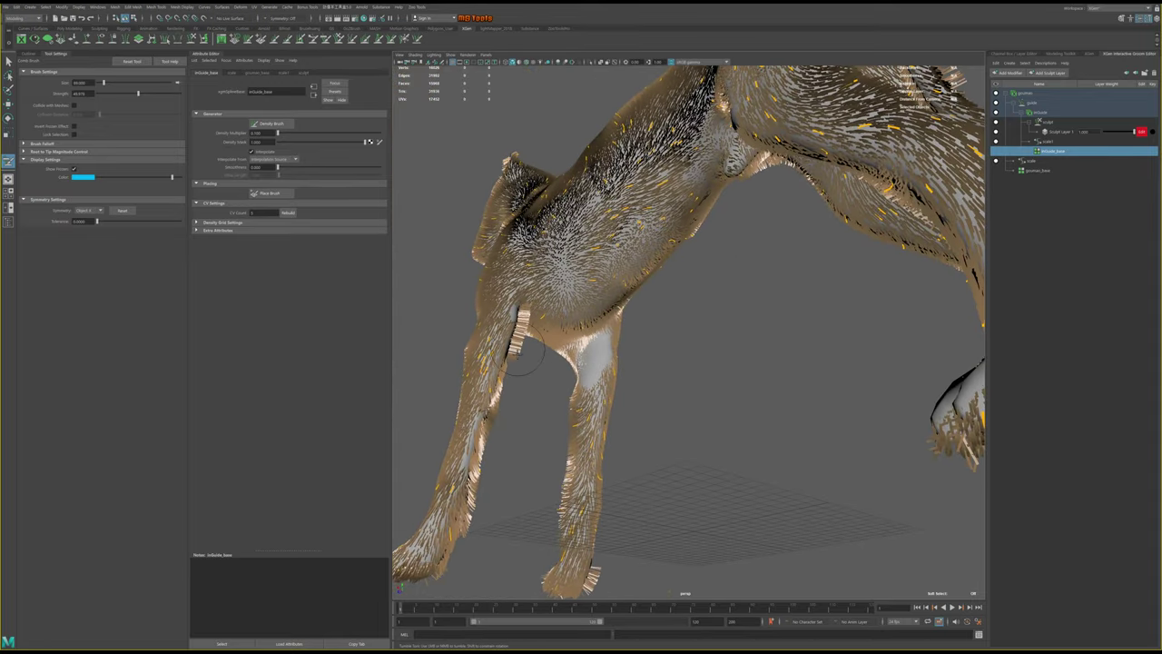
left_click_drag(536, 359, 568, 308, "alt")
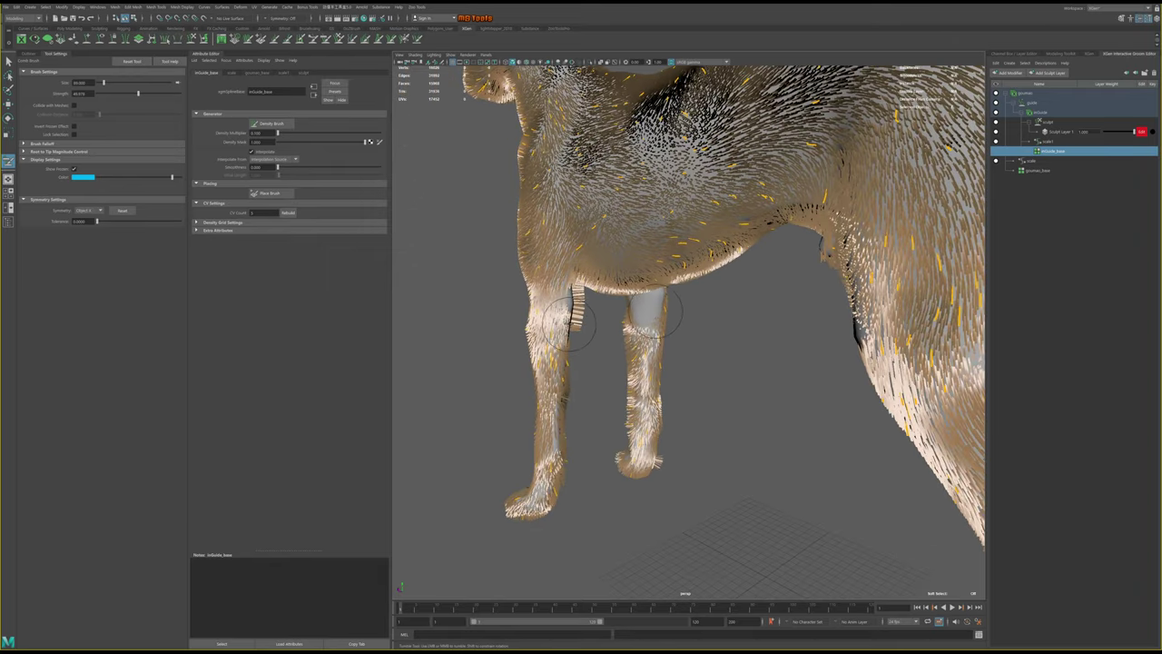
mouse_move(568, 320)
left_mouse_down("alt")
mouse_move(558, 410)
mouse_move(613, 295)
mouse_move(761, 265)
mouse_move(729, 271)
left_mouse_up("alt")
mouse_move(672, 310)
left_mouse_down("alt")
mouse_move(723, 257)
mouse_move(639, 294)
left_mouse_up("alt")
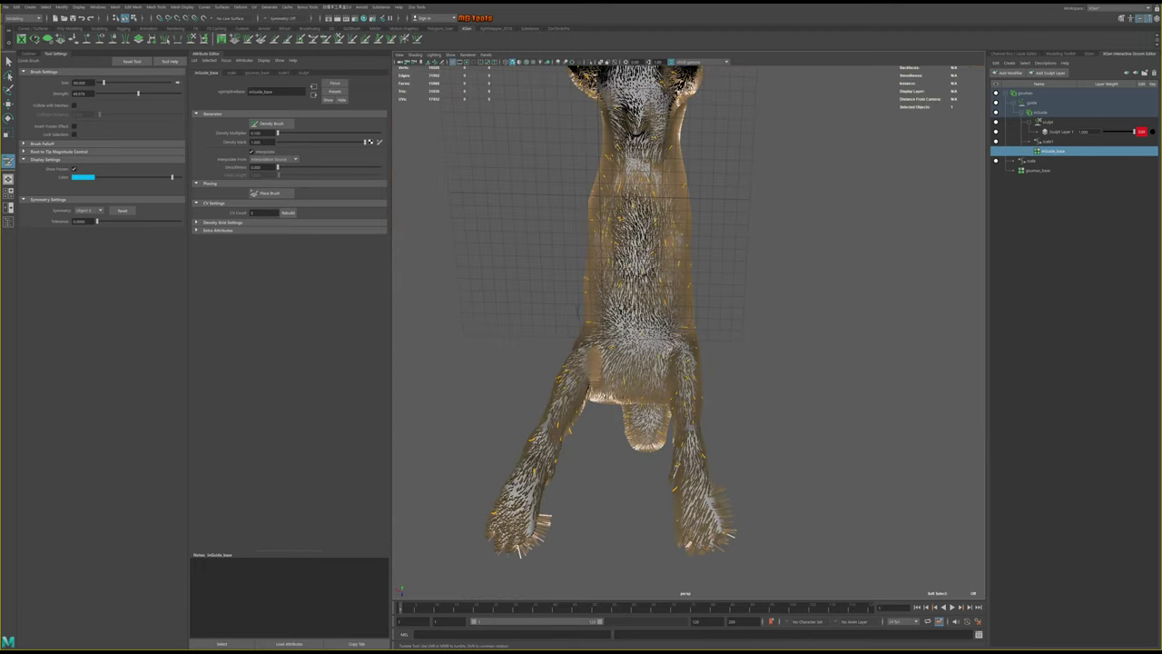
mouse_move(640, 202)
left_mouse_down("alt")
mouse_move(708, 156)
mouse_move(777, 252)
mouse_move(744, 303)
mouse_move(722, 189)
mouse_move(753, 238)
left_mouse_up("alt")
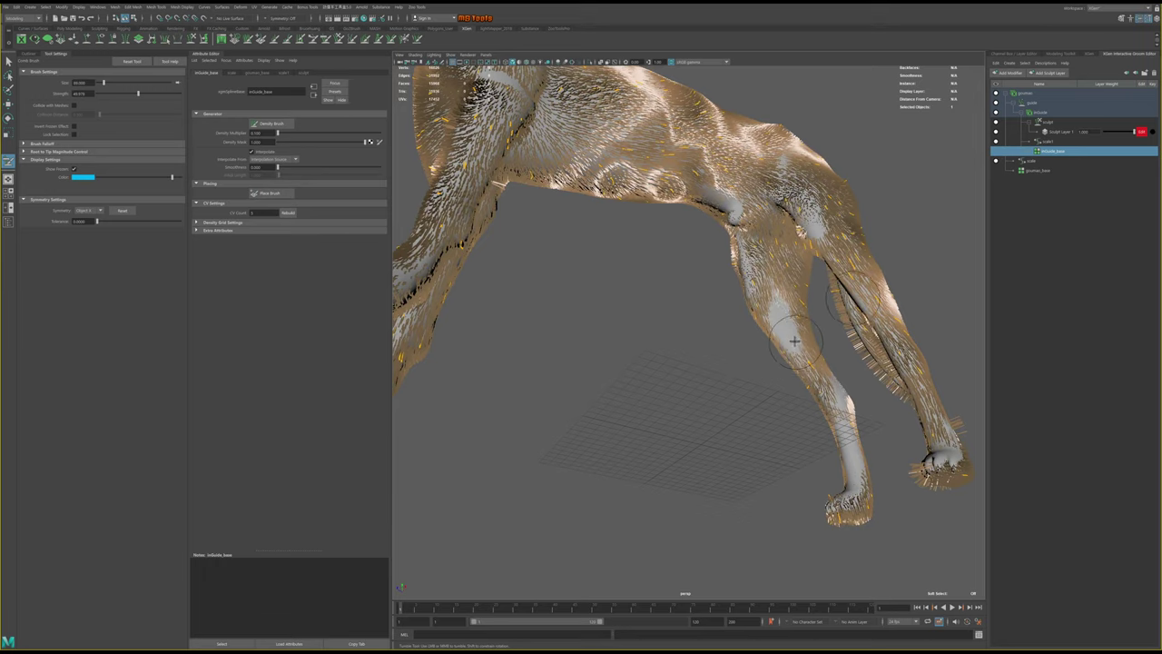
mouse_move(817, 368)
left_mouse_down("alt")
mouse_move(763, 340)
mouse_move(734, 389)
mouse_move(723, 371)
mouse_move(811, 227)
left_mouse_up("alt")
Edit the scale1 modifier's Scale value to lengthen the fur
left_click(1051, 141)
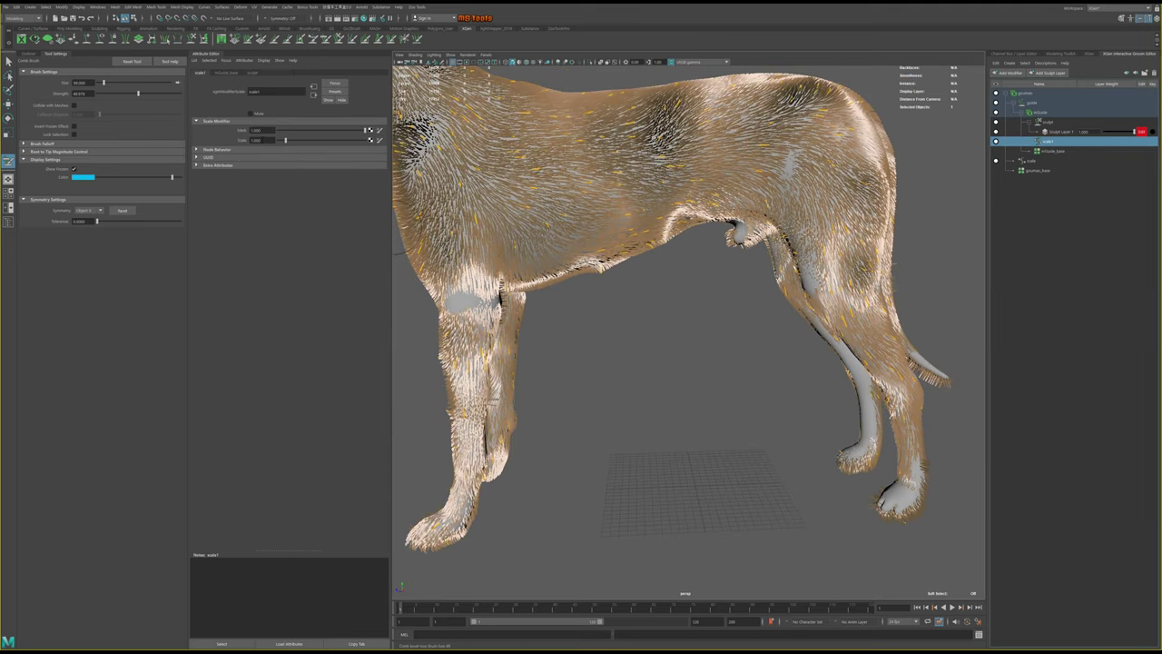
left_click(256, 140)
key("Return")
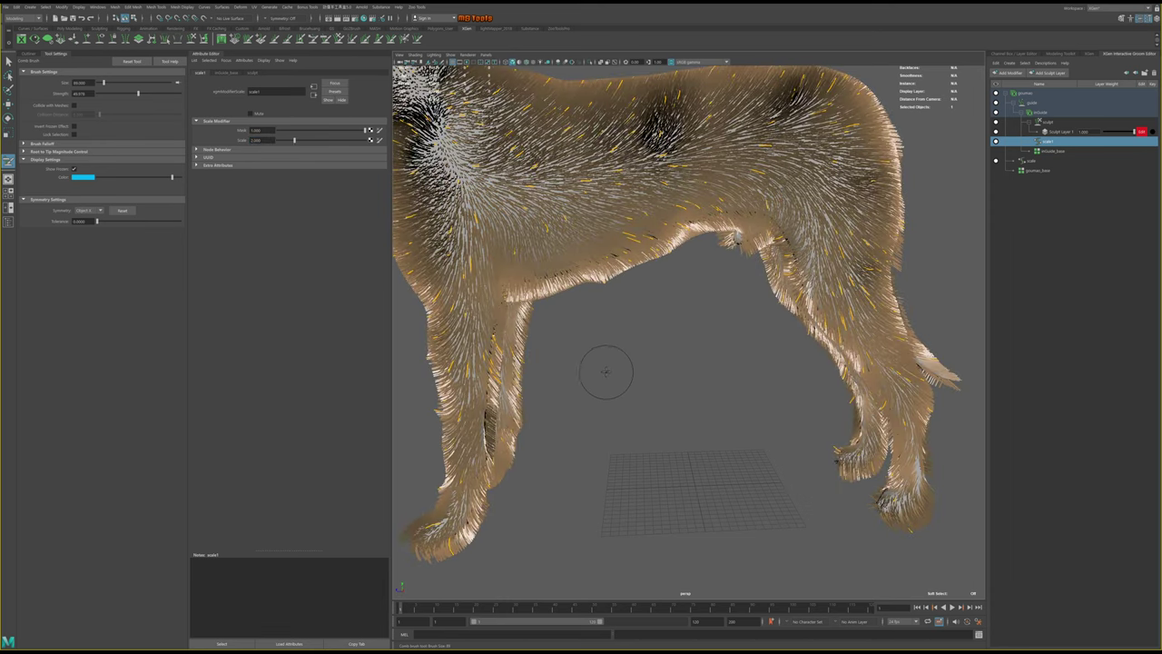
Sculpt the fur on the dog's front legs
scroll(663, 382, "down", 5)
left_click_drag(663, 382, 685, 376, "alt")
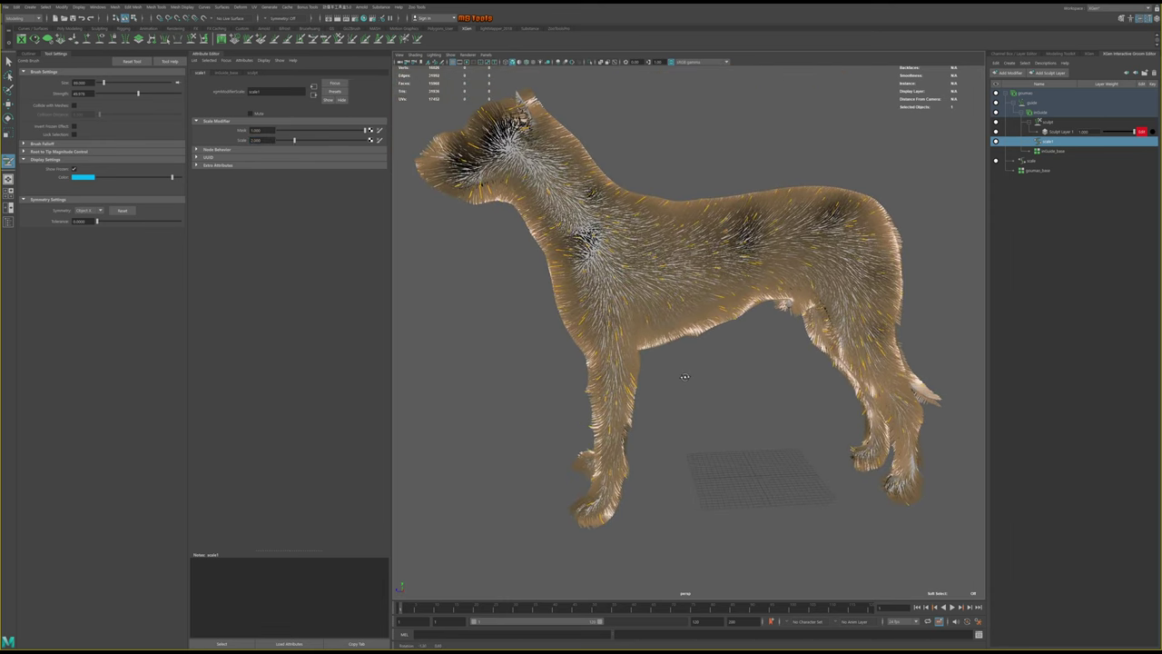
left_click_drag(675, 284, 671, 318, "alt")
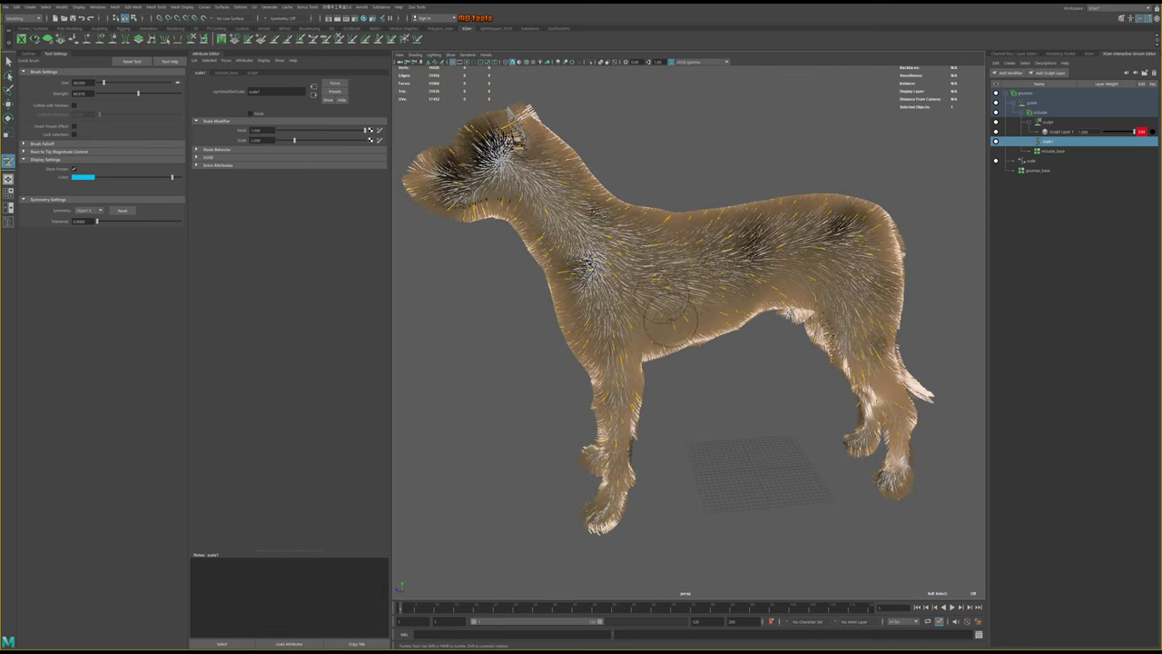
left_click_drag(615, 355, 617, 499)
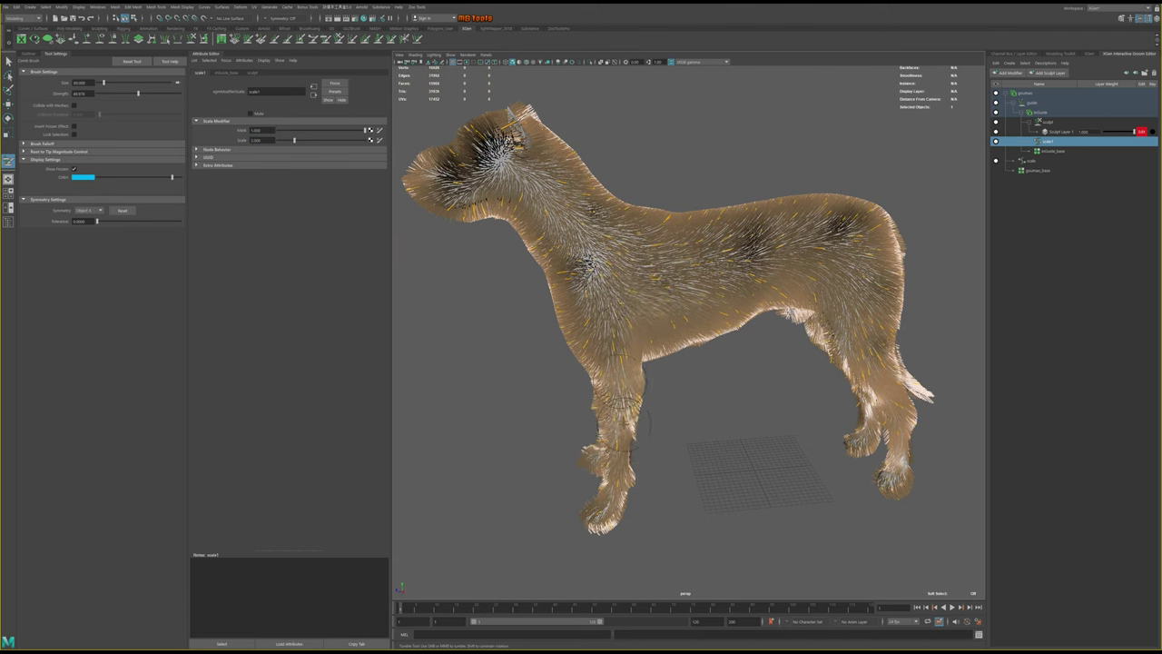
mouse_move(617, 436)
left_mouse_down("alt")
mouse_move(621, 376)
mouse_move(590, 362)
mouse_move(627, 372)
mouse_move(640, 308)
left_mouse_up("alt")
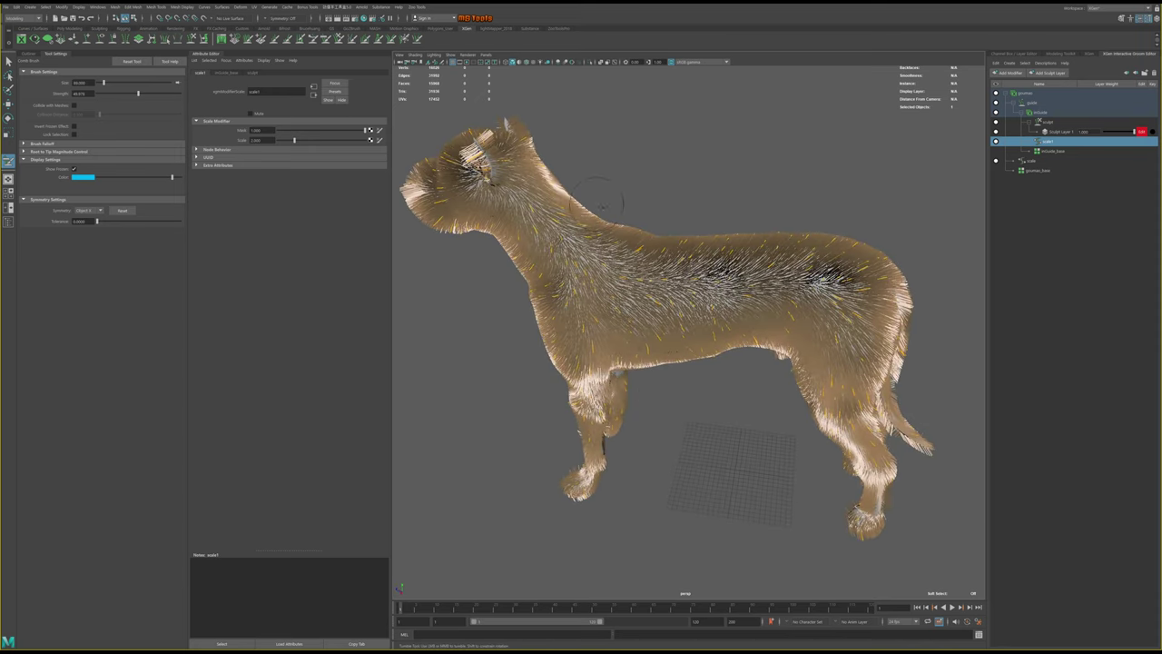
Sculpt the fur along the back to fill the bald patch
mouse_move(617, 238)
left_mouse_down()
mouse_move(676, 250)
mouse_move(738, 197)
left_mouse_up()
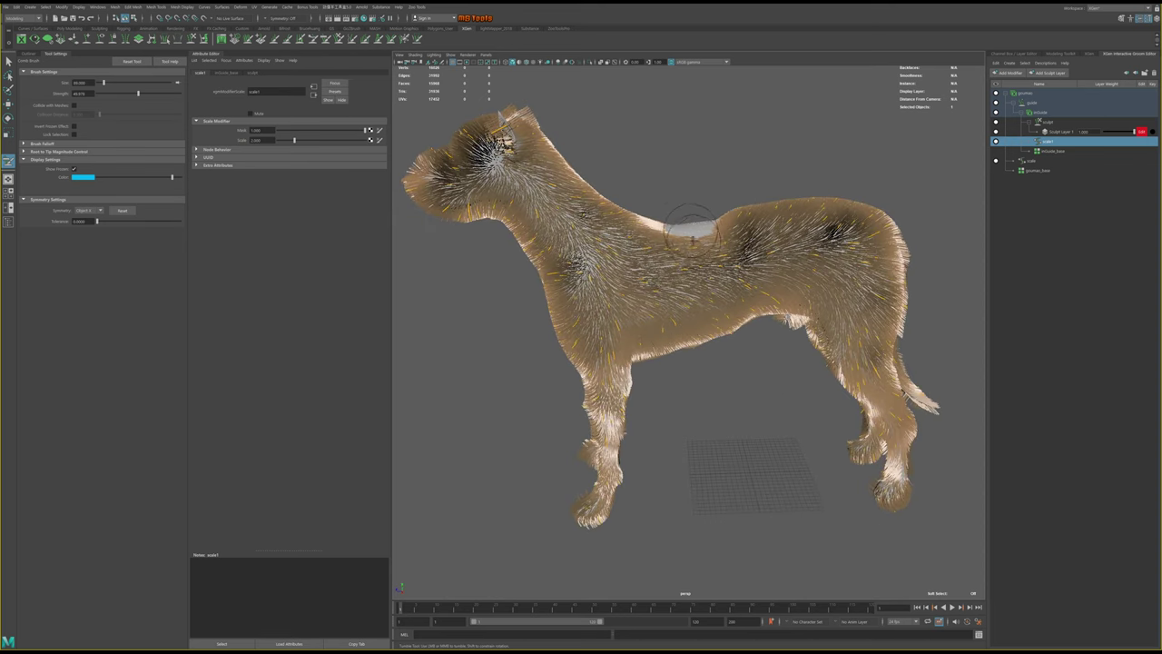
mouse_move(692, 231)
left_mouse_down()
mouse_move(903, 232)
mouse_move(854, 241)
left_mouse_up()
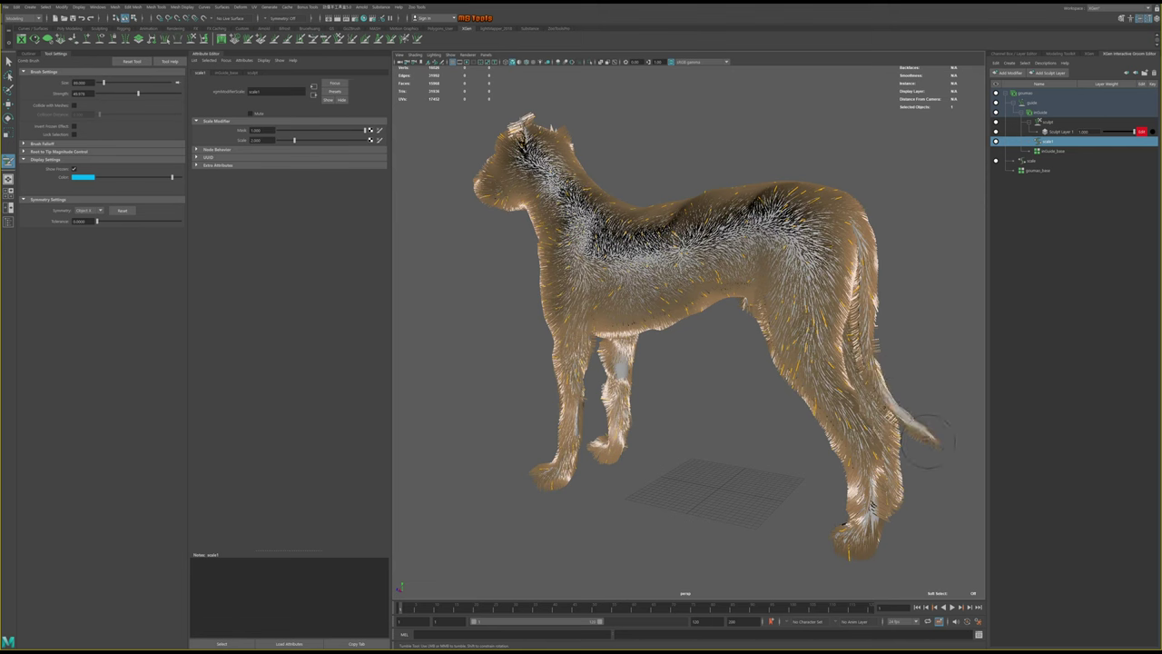
mouse_move(812, 273)
left_mouse_down("alt")
mouse_move(731, 267)
mouse_move(840, 454)
mouse_move(882, 491)
mouse_move(636, 363)
mouse_move(591, 309)
mouse_move(664, 293)
mouse_move(653, 272)
mouse_move(590, 247)
mouse_move(626, 218)
mouse_move(545, 381)
left_mouse_up("alt")
Restyle the fur on the dog's snout and comb the hair on top of its head
mouse_move(572, 317)
left_mouse_down("alt")
mouse_move(663, 253)
mouse_move(610, 237)
left_mouse_up("alt")
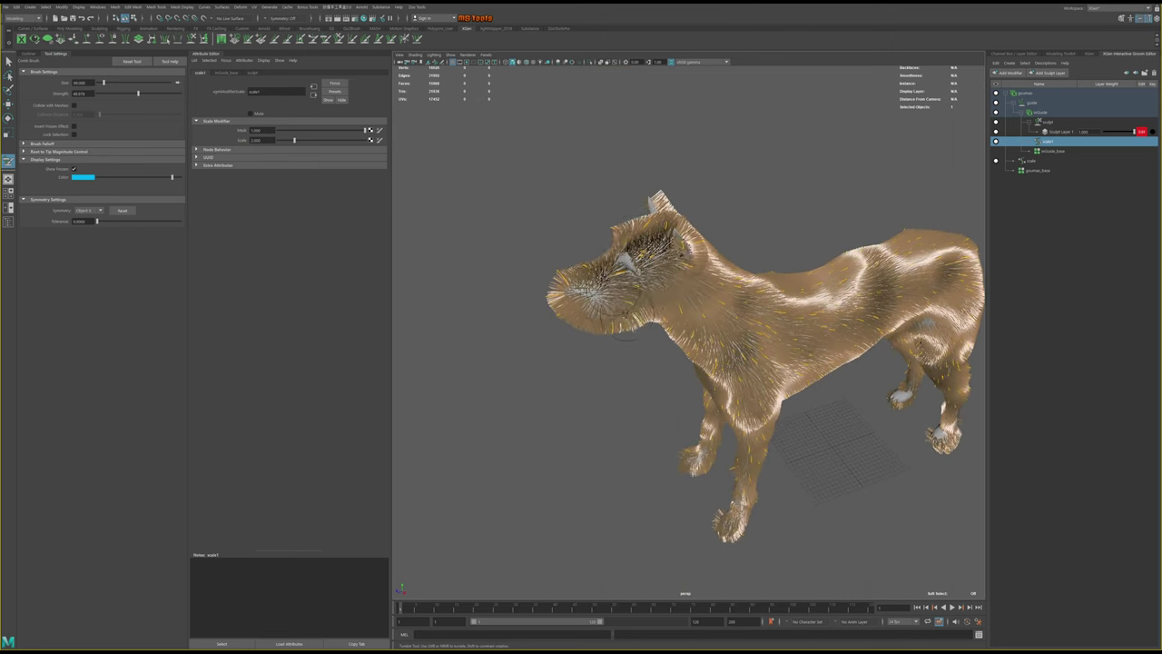
mouse_move(627, 332)
left_mouse_down()
mouse_move(572, 305)
mouse_move(581, 324)
left_mouse_up()
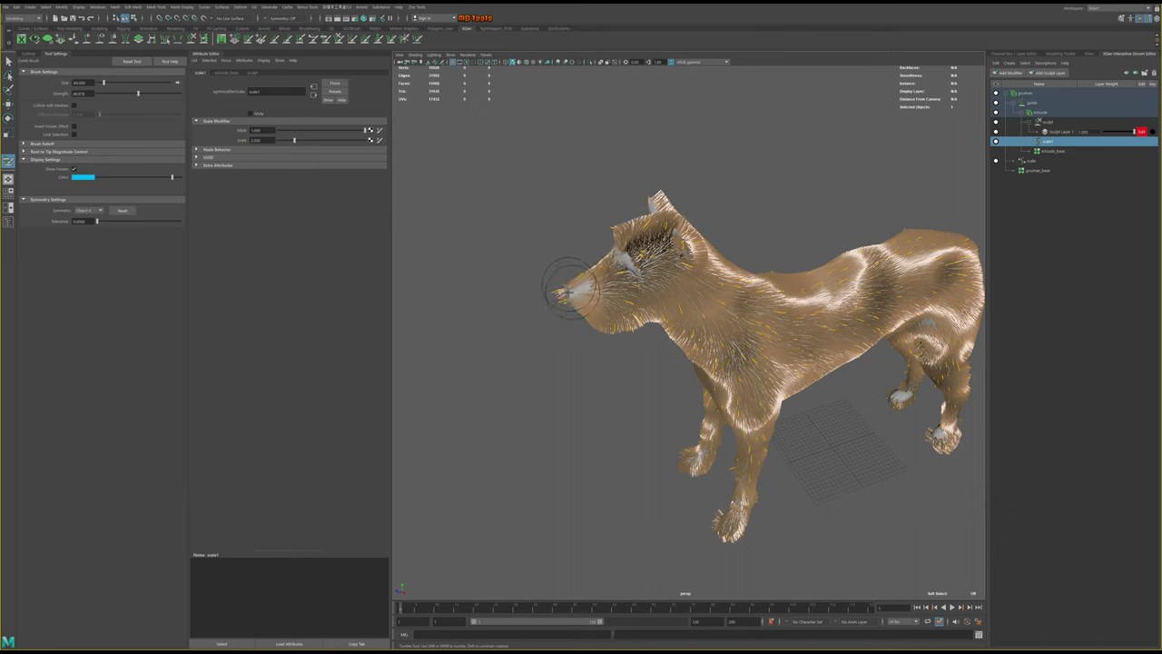
mouse_move(604, 313)
left_mouse_down("alt")
mouse_move(690, 287)
mouse_move(617, 263)
left_mouse_up("alt")
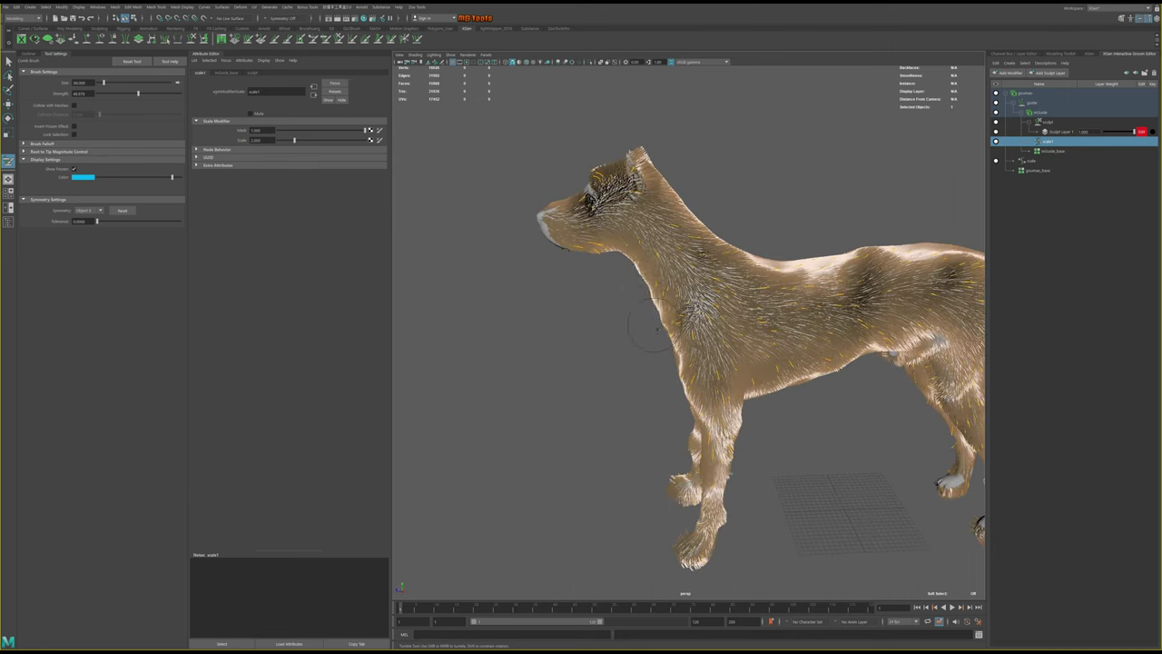
mouse_move(617, 264)
left_mouse_down("alt")
mouse_move(581, 272)
mouse_move(570, 241)
mouse_move(595, 282)
mouse_move(649, 295)
left_mouse_up("alt")
scroll(627, 318, "up", 2)
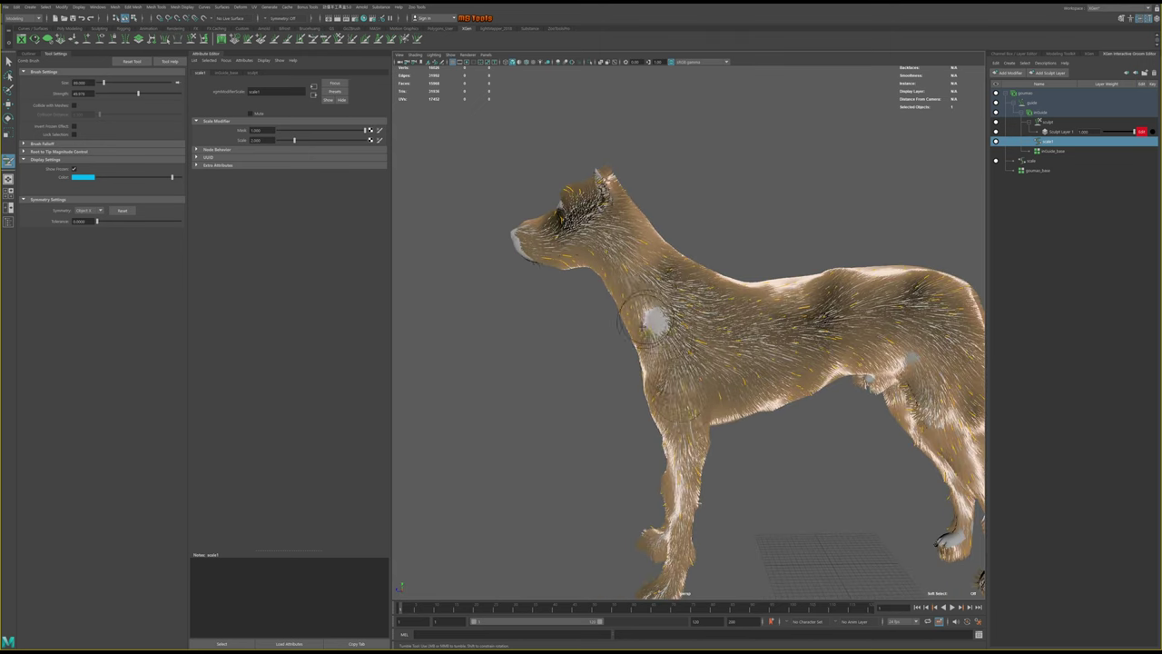
mouse_move(649, 324)
left_mouse_down("alt")
mouse_move(752, 335)
mouse_move(706, 336)
mouse_move(682, 298)
mouse_move(618, 287)
mouse_move(651, 268)
left_mouse_up("alt")
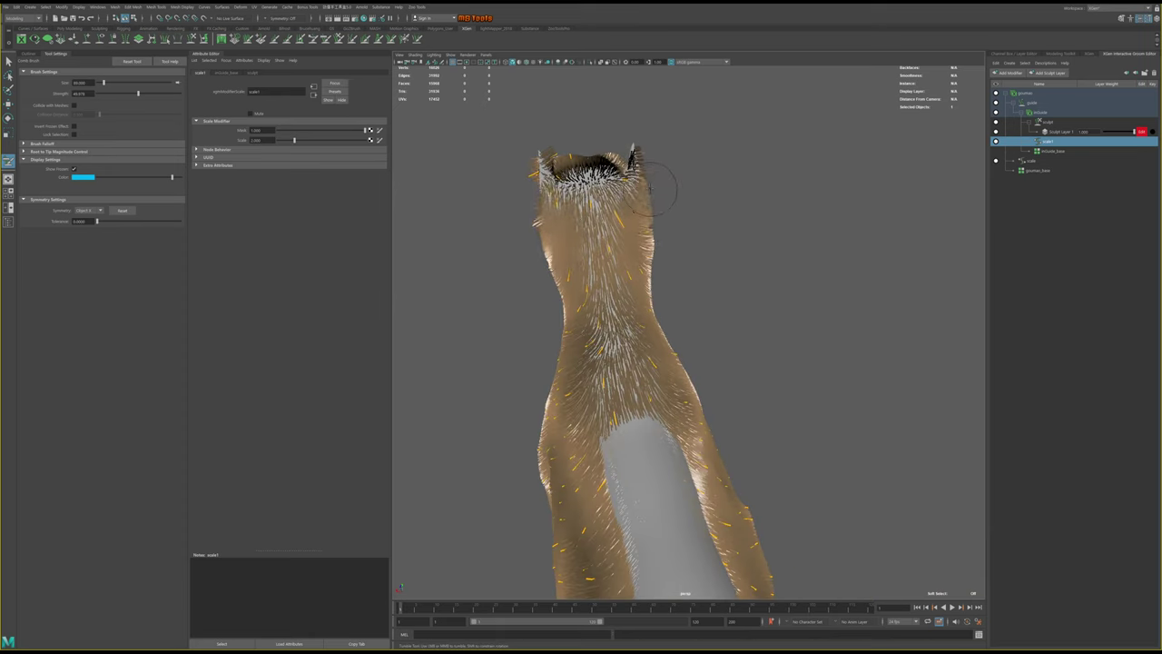
mouse_move(649, 193)
left_mouse_down()
mouse_move(590, 177)
mouse_move(630, 194)
left_mouse_up()
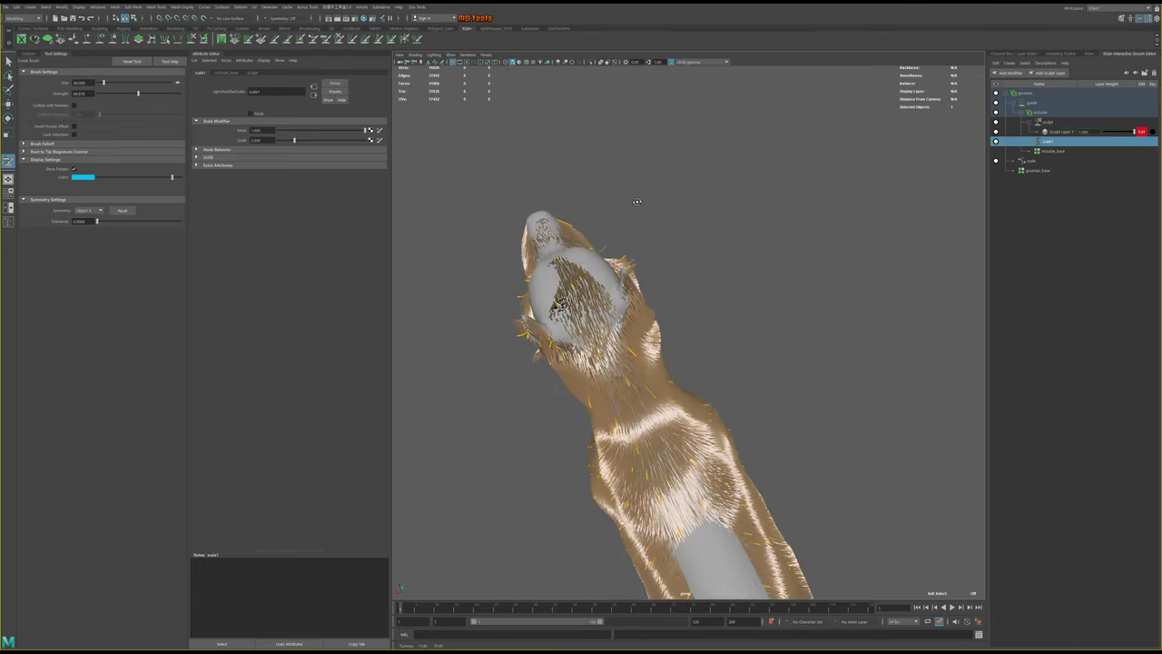
mouse_move(590, 308)
left_mouse_down("alt")
mouse_move(714, 251)
mouse_move(778, 182)
mouse_move(710, 232)
left_mouse_up("alt")
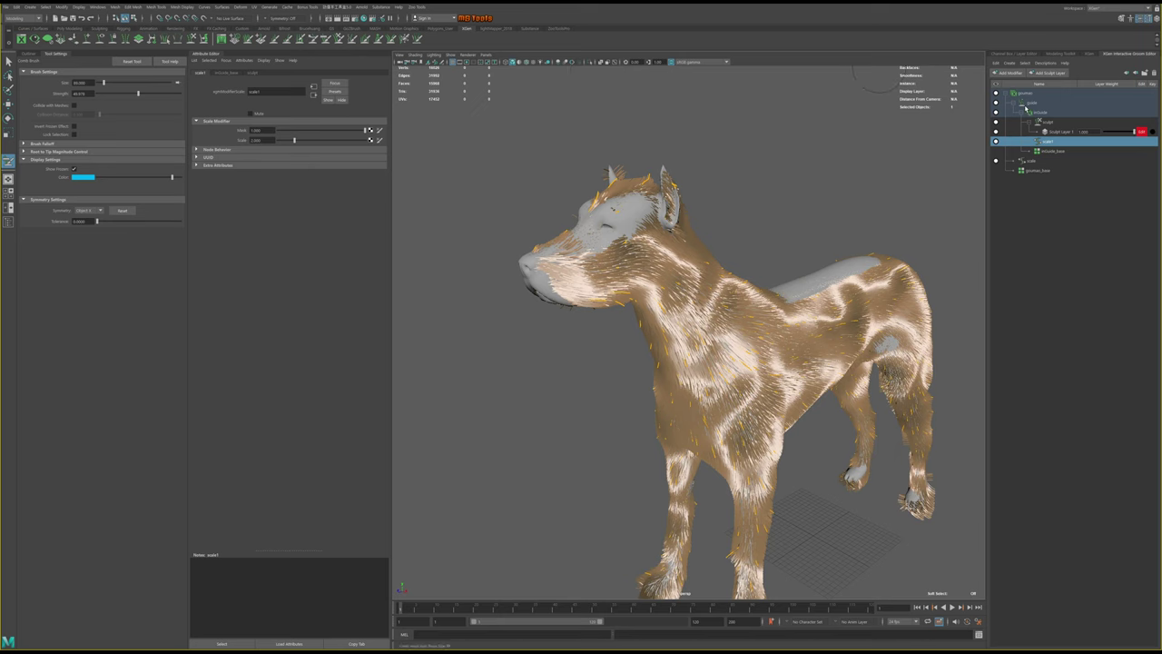
Add a Guide modifier to the groomer and rename it guide_detail
left_click(1025, 93)
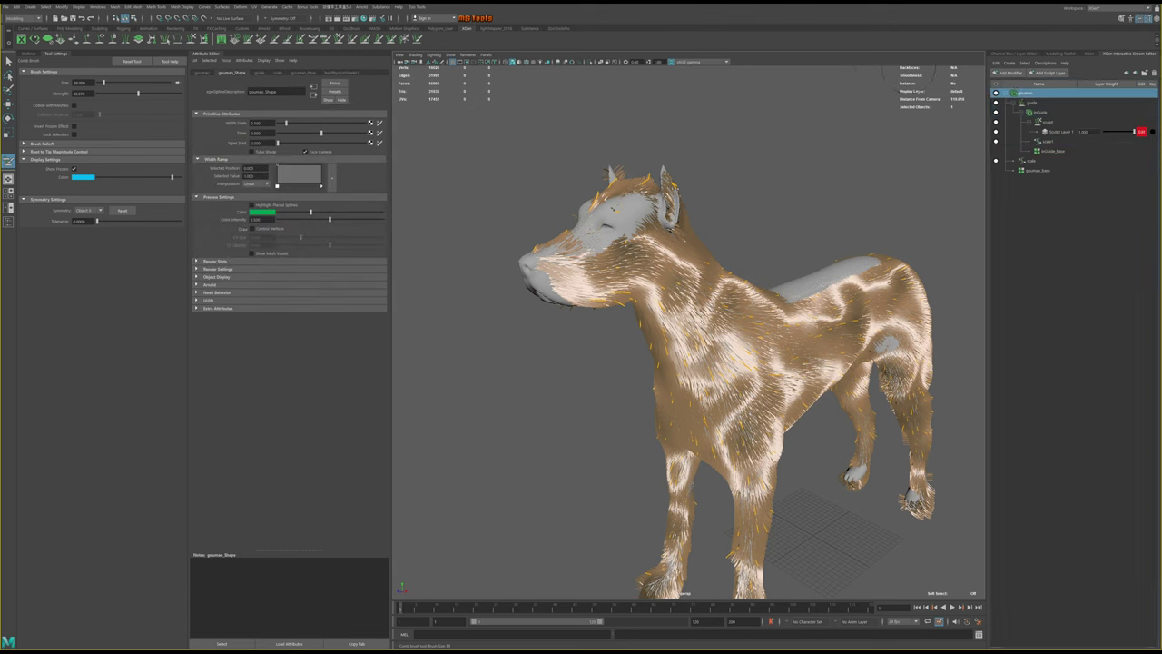
left_click(1008, 73)
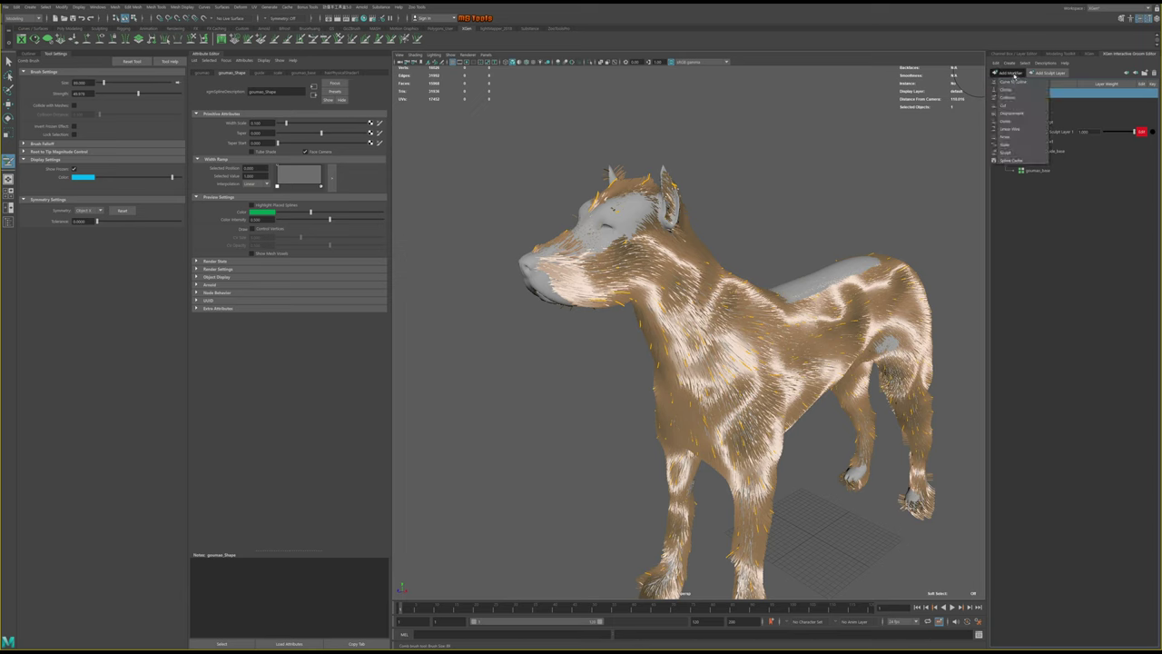
left_click(1021, 114)
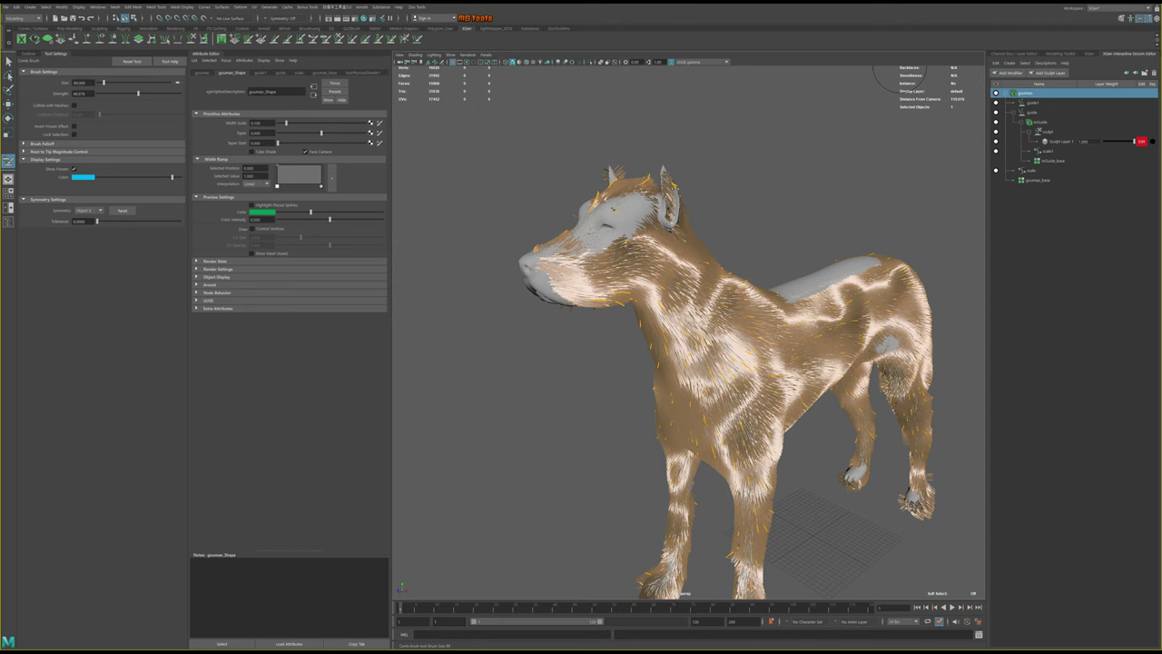
left_click(1044, 103)
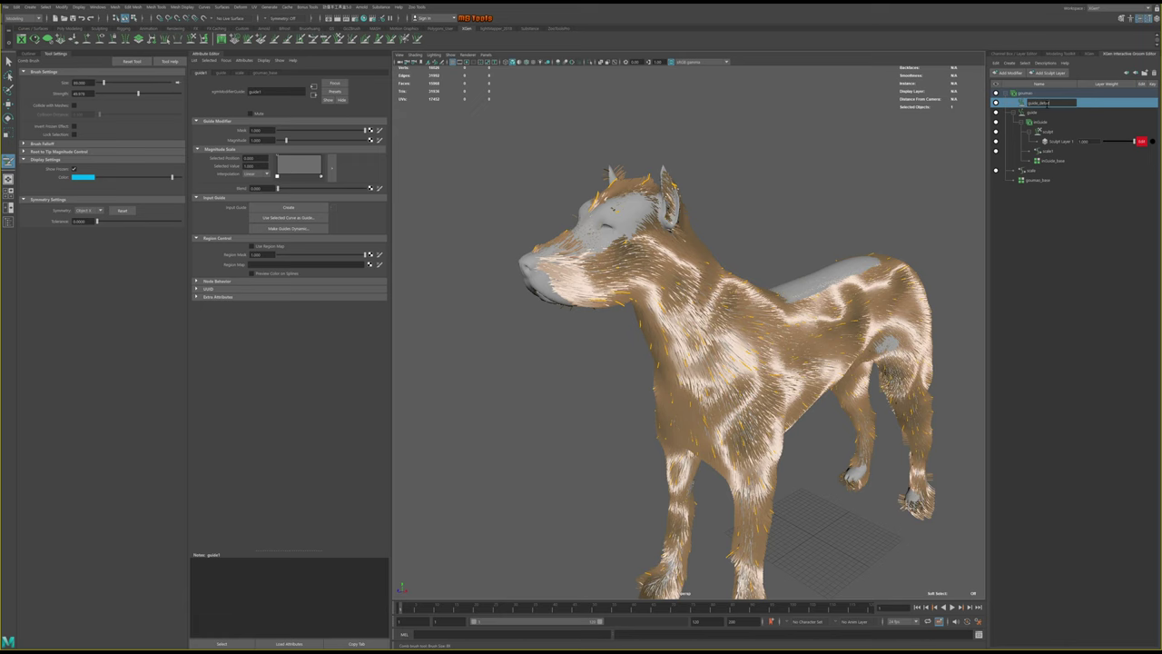
key("Return")
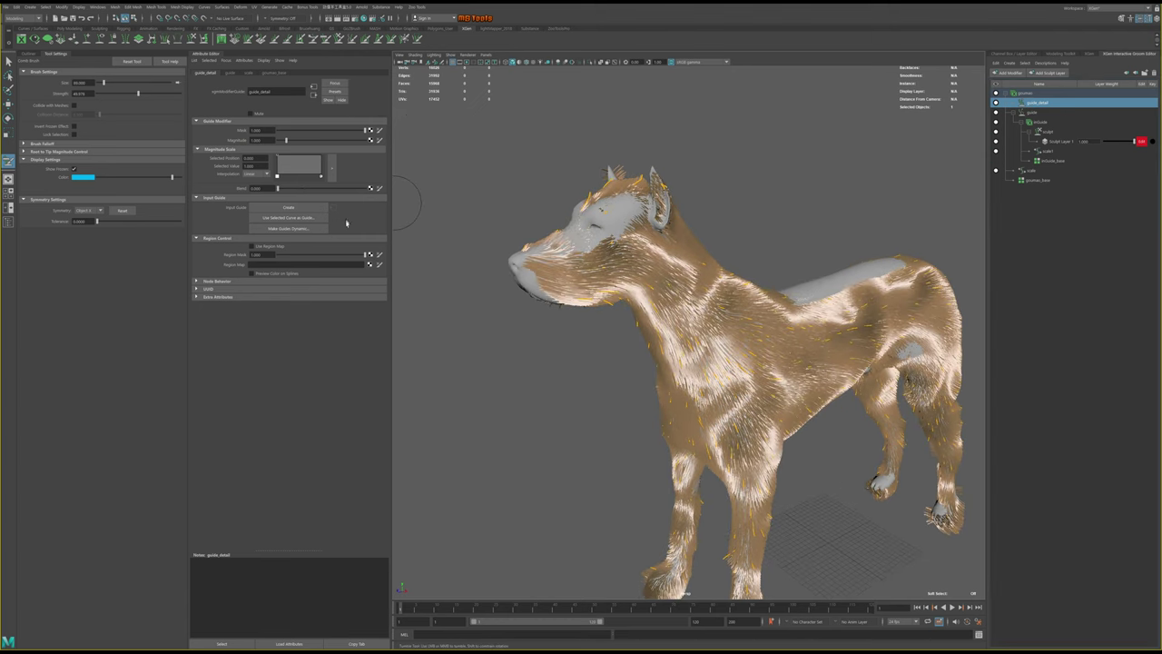
Create the Input Guides for the guide_detail modifier
left_click(312, 208)
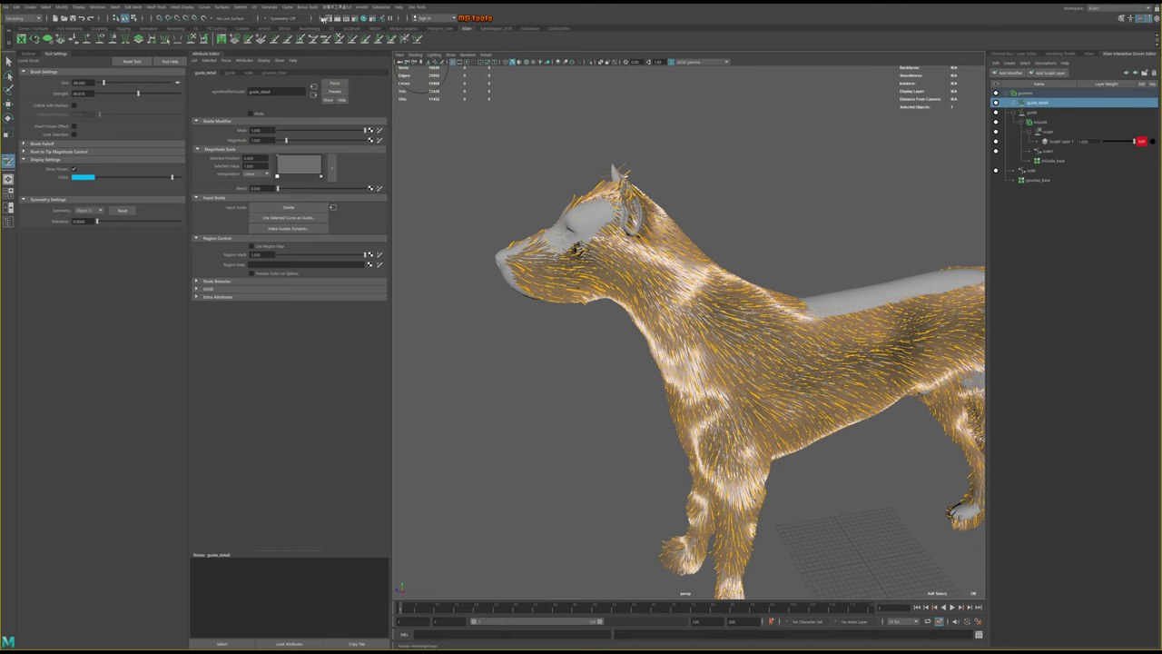
Switch to the FX menu set and browse the menus for the grooming tools
left_click(24, 17)
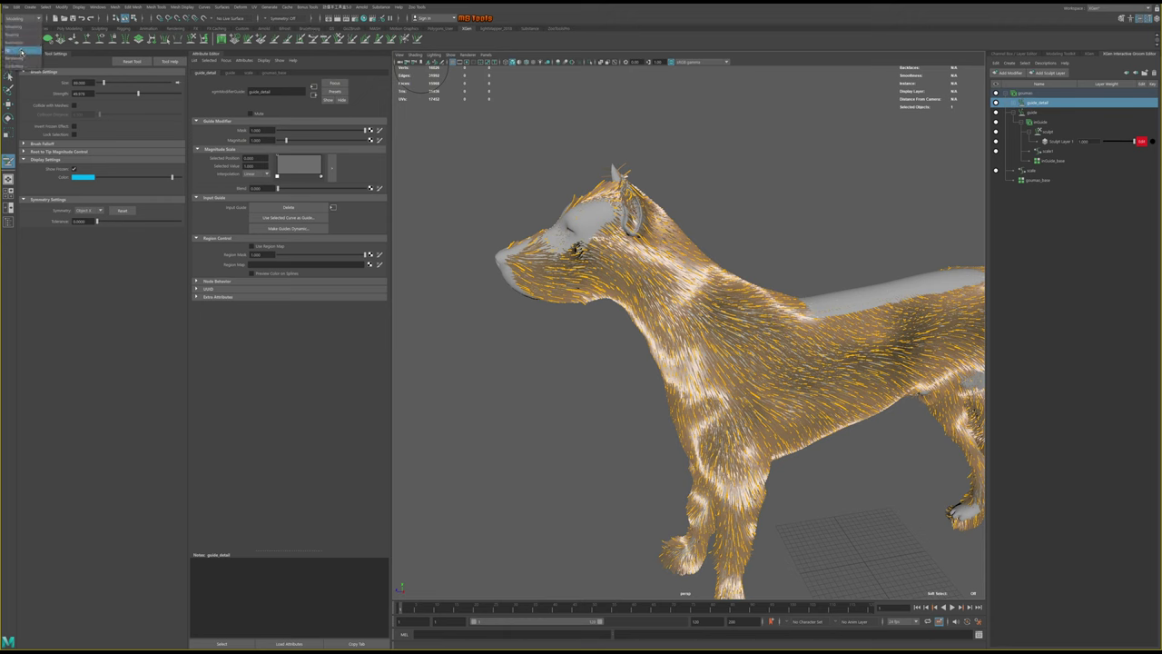
left_click(21, 51)
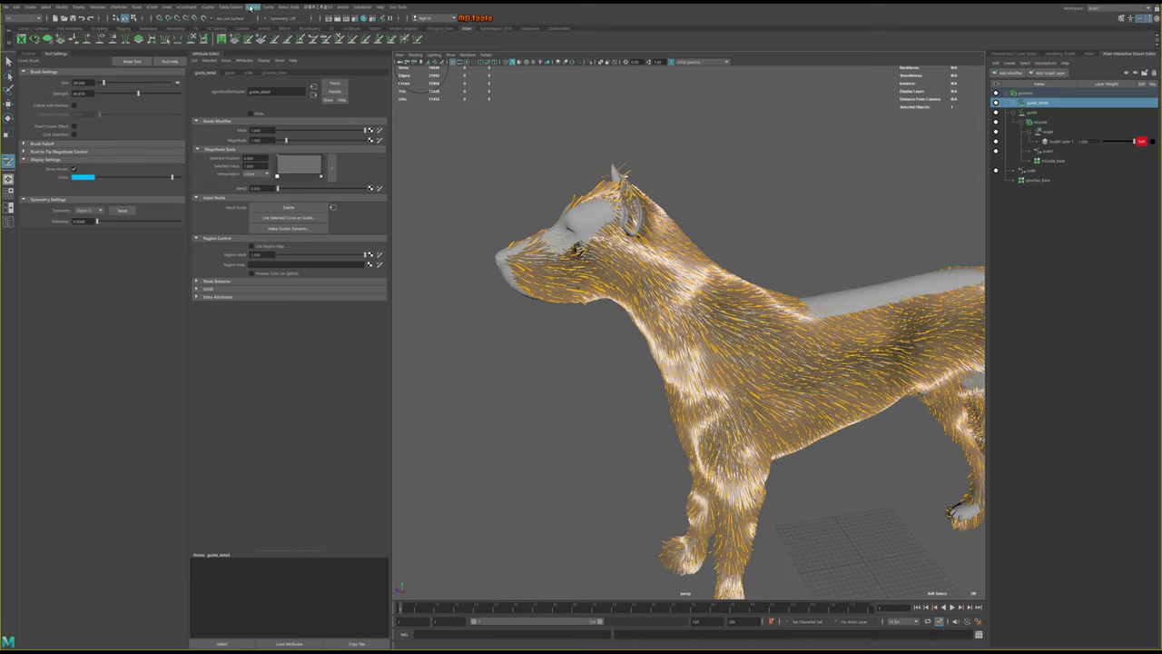
left_click(252, 7)
left_click(289, 7)
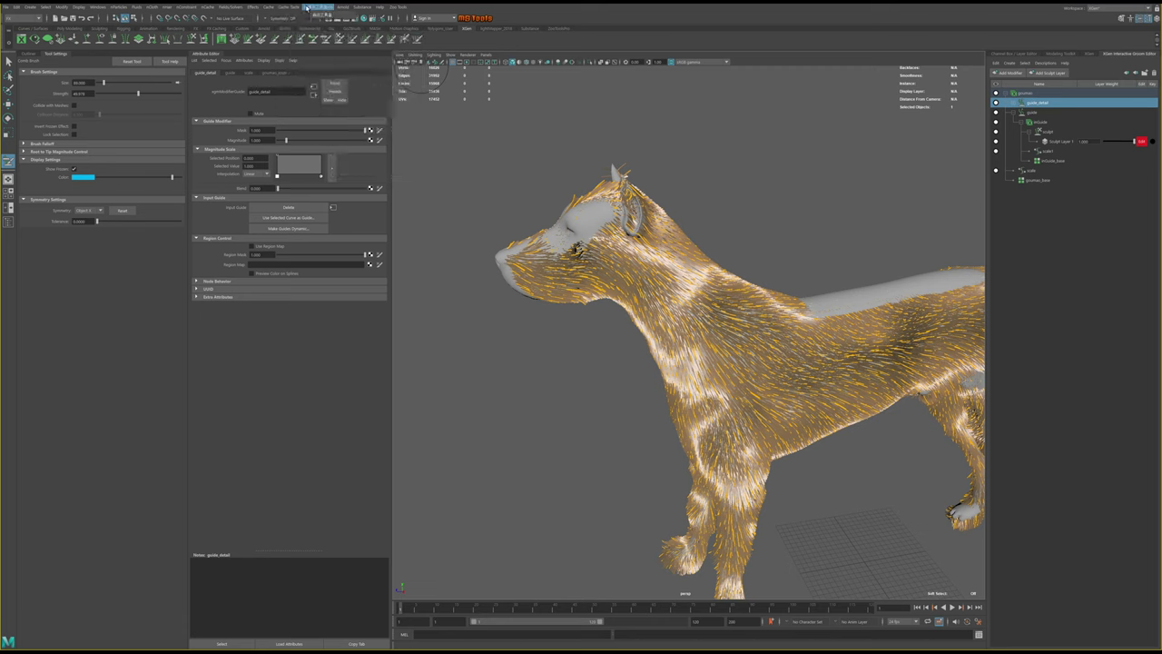
left_click(339, 7)
left_click(128, 9)
left_click(128, 9)
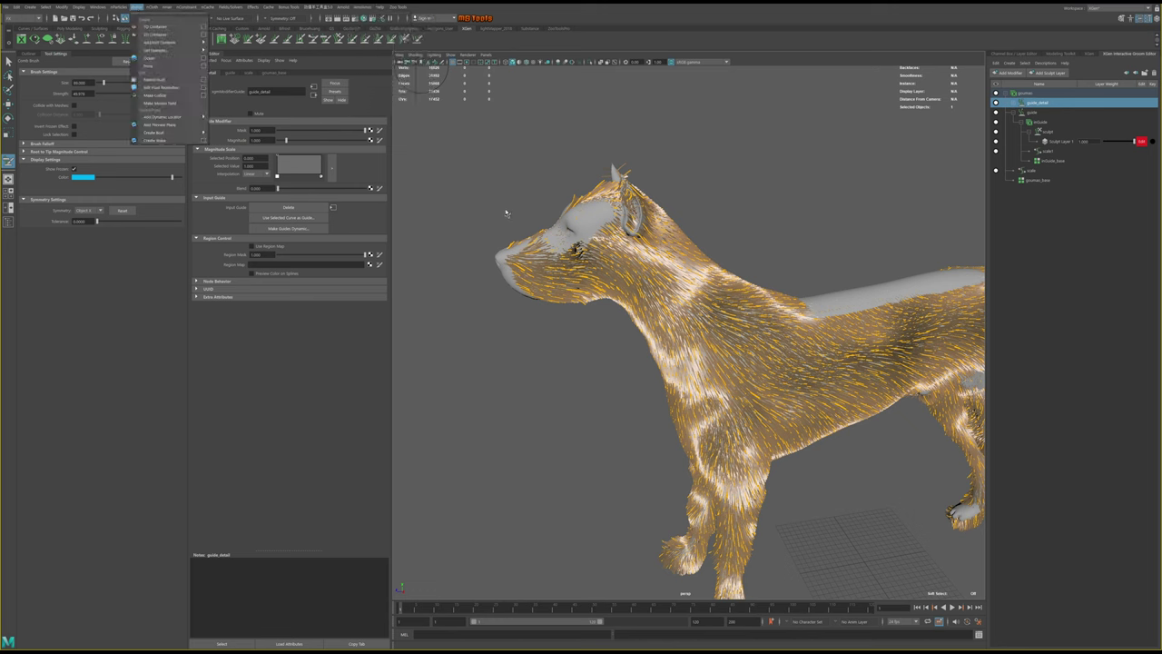
Tear off Generate > Interactive Grooming Tools from the hotbox and place it beside the dog
key("space")
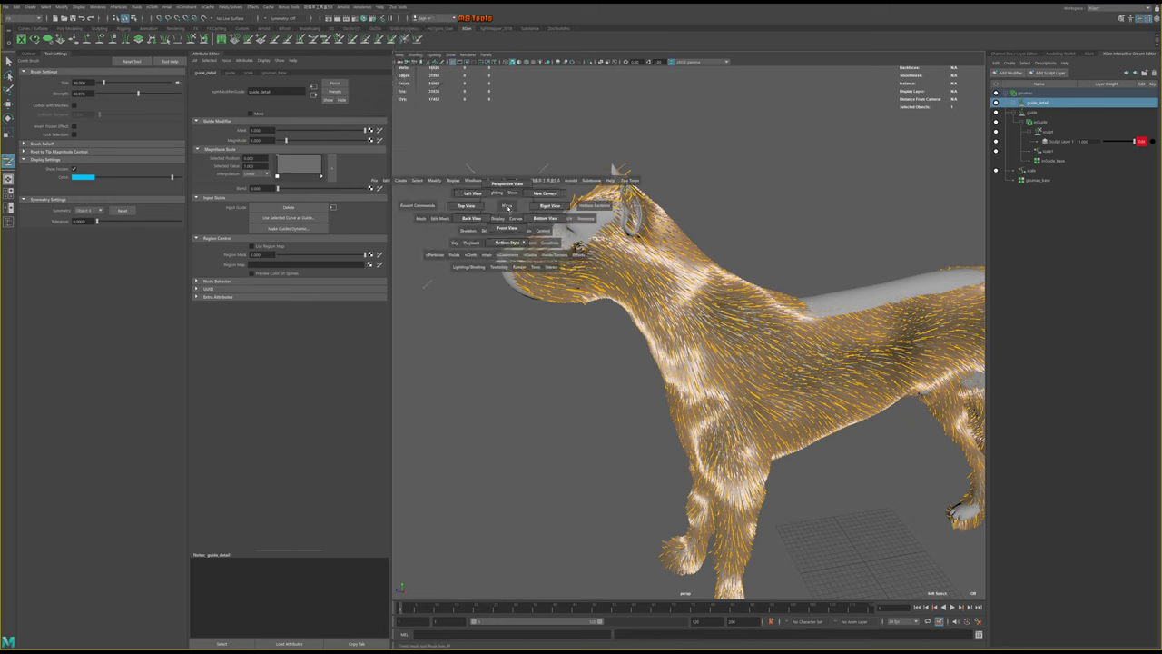
left_click(508, 207)
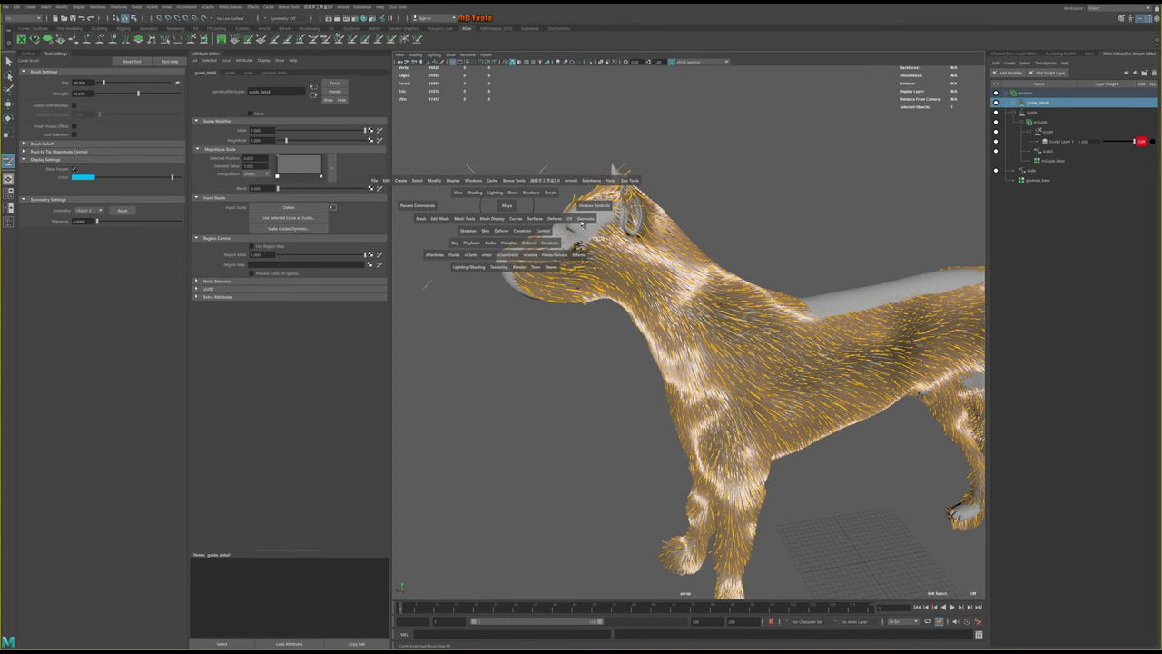
left_click(582, 222)
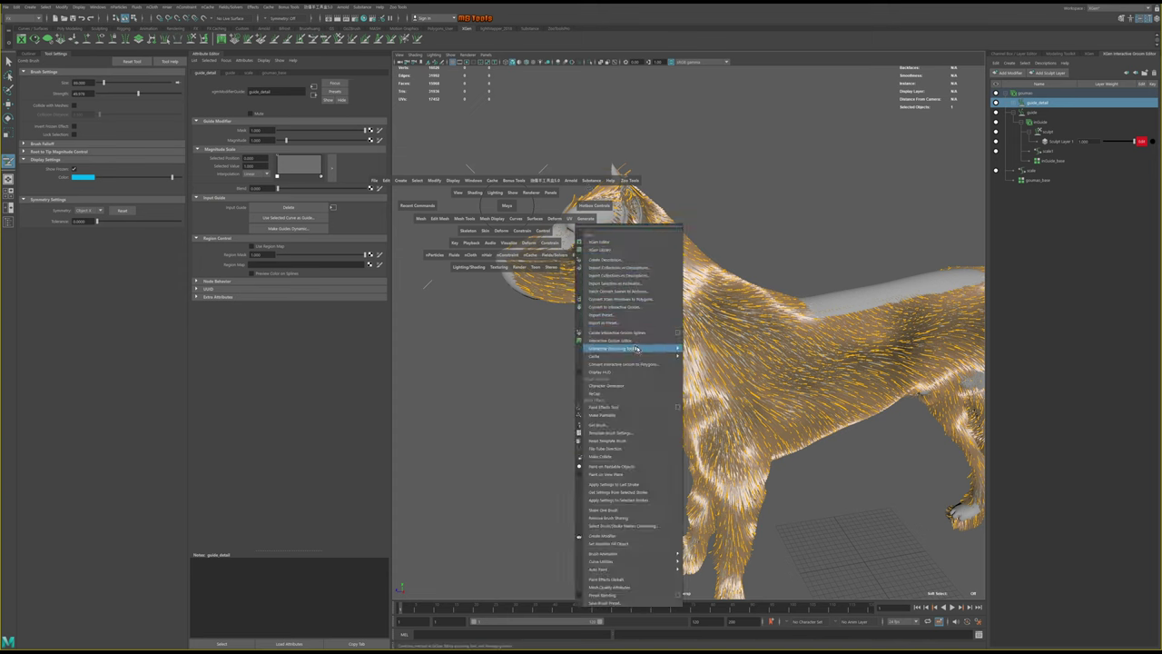
mouse_move(627, 349)
left_click(696, 343)
mouse_move(703, 335)
left_mouse_down()
mouse_move(569, 322)
mouse_move(446, 342)
left_mouse_up()
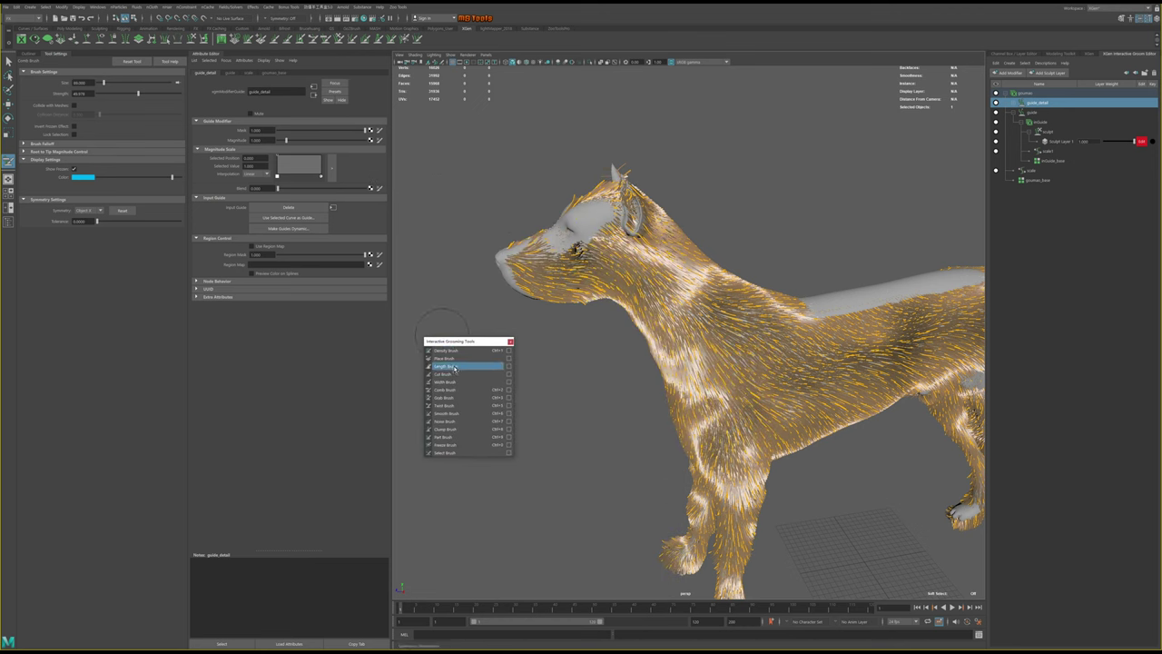
Switch to the Length brush and turn the dog toward the camera
left_click(446, 366)
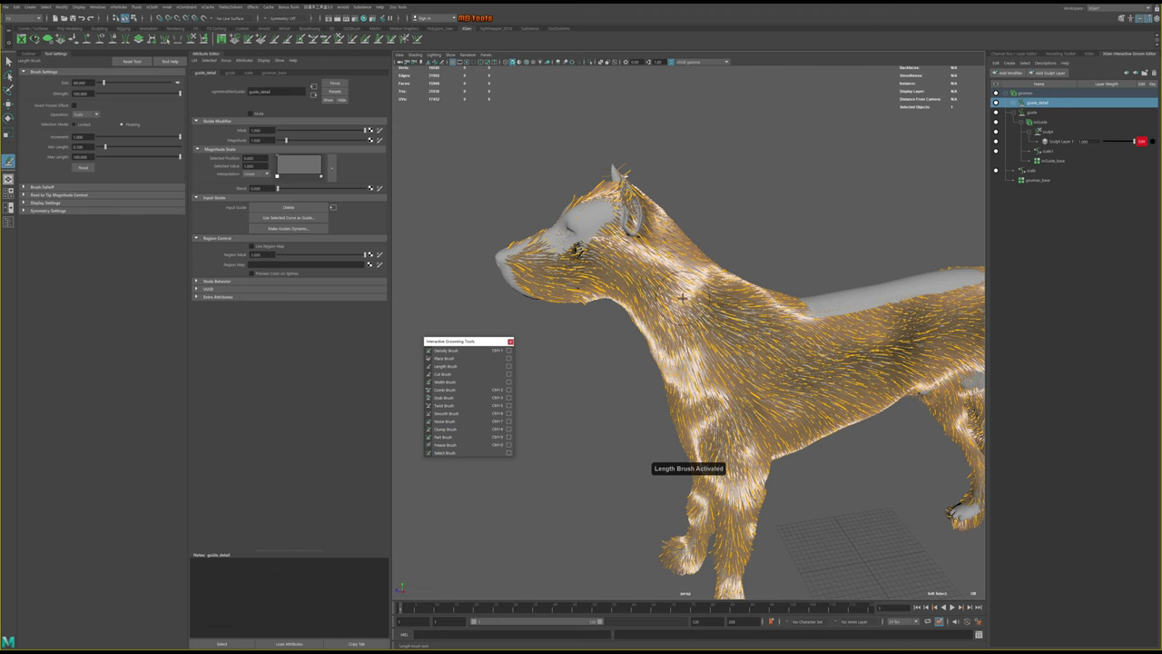
left_click_drag(706, 350, 712, 352, "alt")
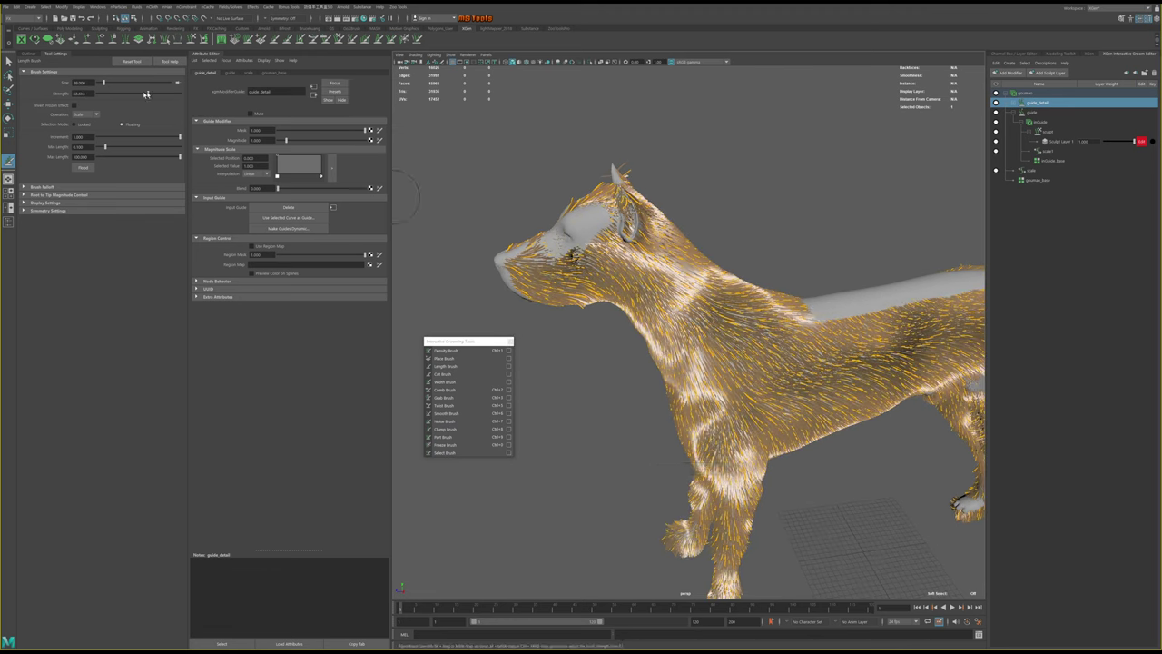
left_click_drag(708, 313, 776, 322, "alt")
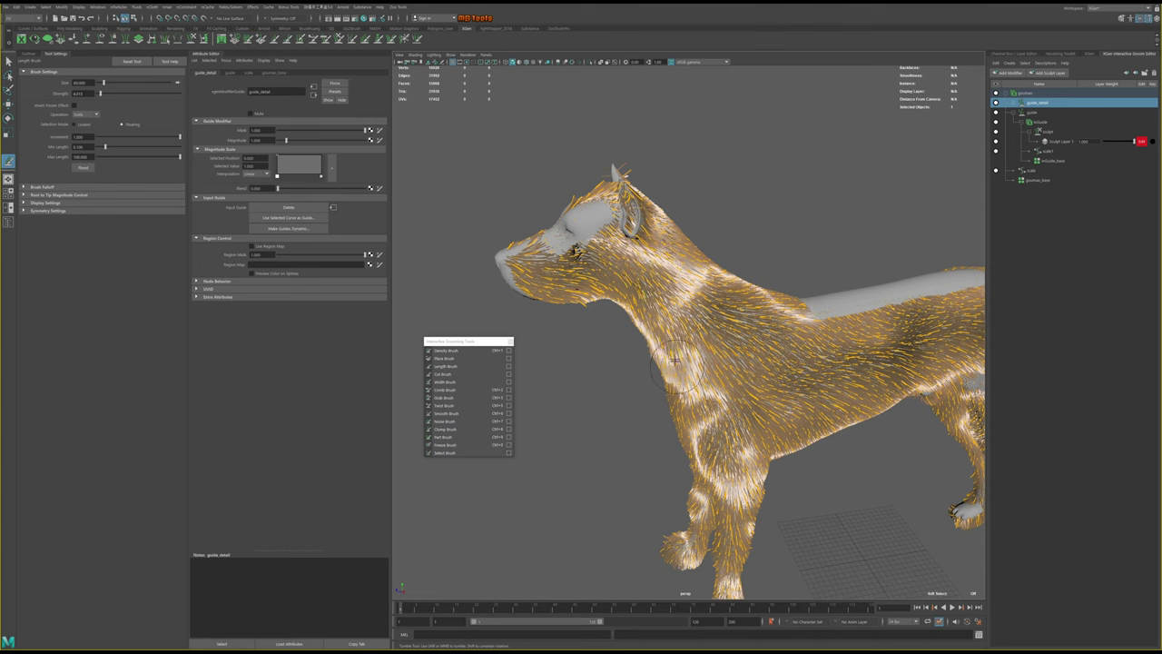
left_click_drag(741, 312, 551, 243, "alt")
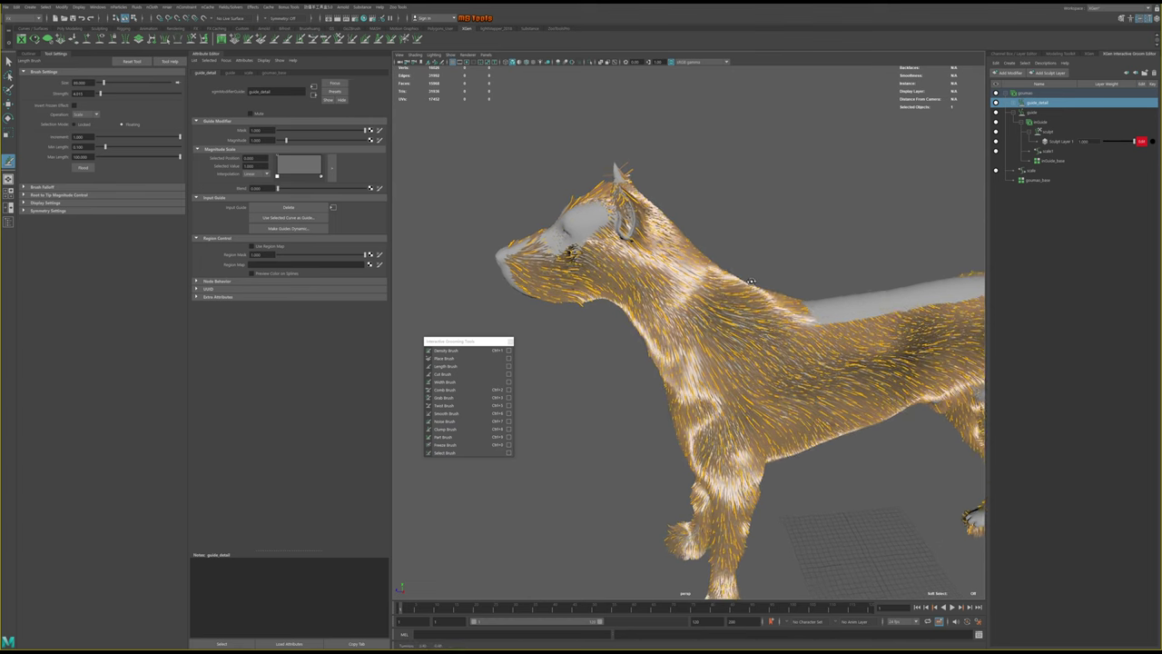
Set the brush symmetry to Object X
left_click(59, 212)
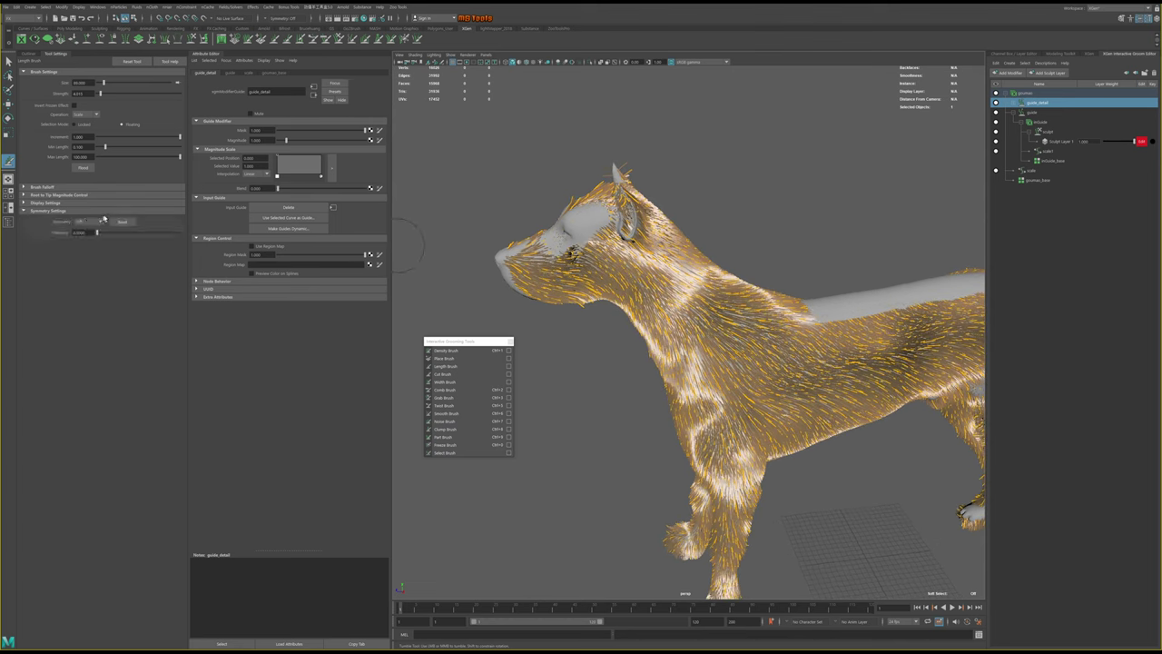
left_click(95, 223)
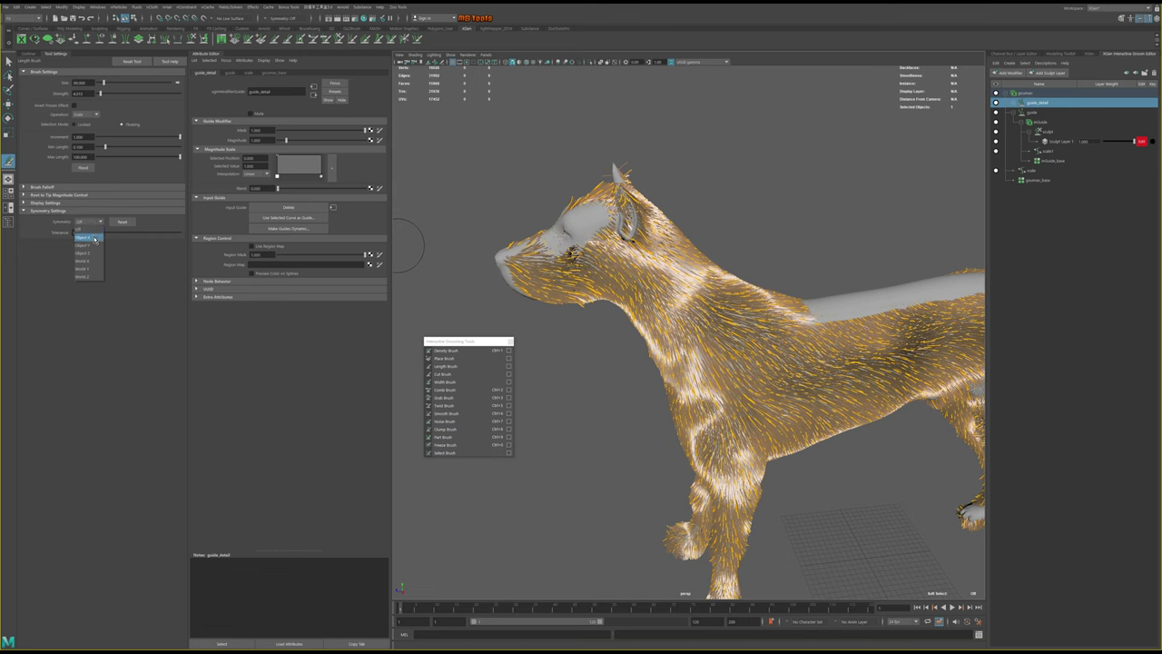
left_click(94, 238)
Orbit and pan around the dog's back, head and hind legs for sculpting
left_click_drag(759, 306, 722, 305, "alt")
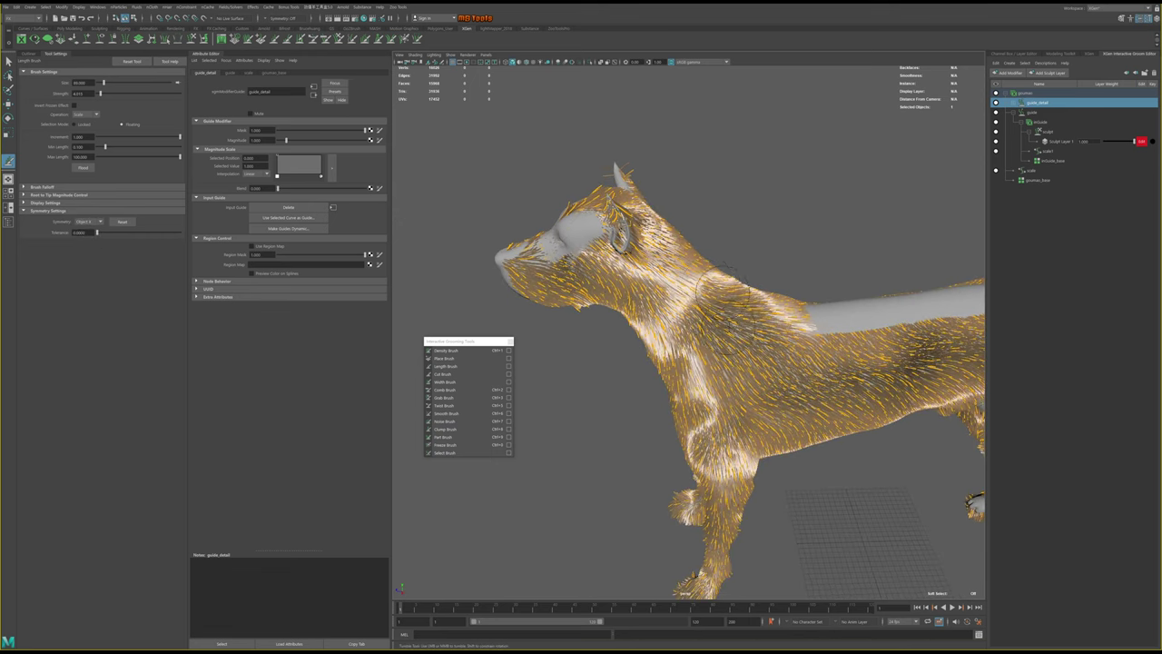
mouse_move(653, 236)
left_mouse_down("alt")
mouse_move(700, 366)
mouse_move(717, 334)
mouse_move(799, 343)
mouse_move(753, 339)
left_mouse_up("alt")
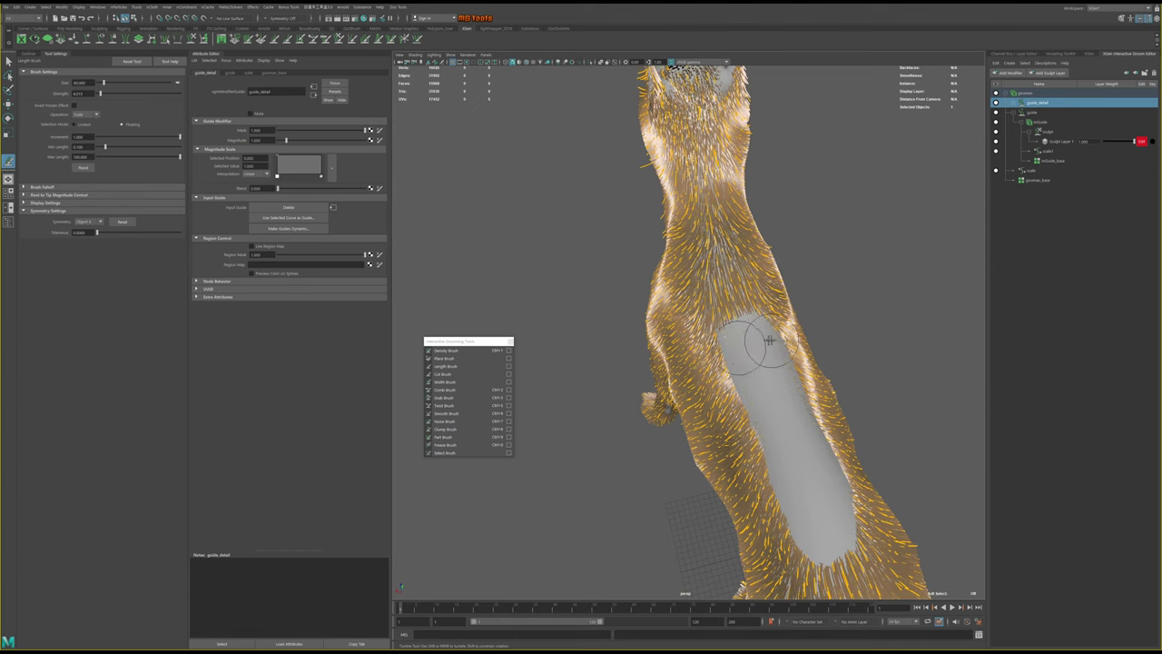
left_click_drag(717, 427, 701, 314, "alt")
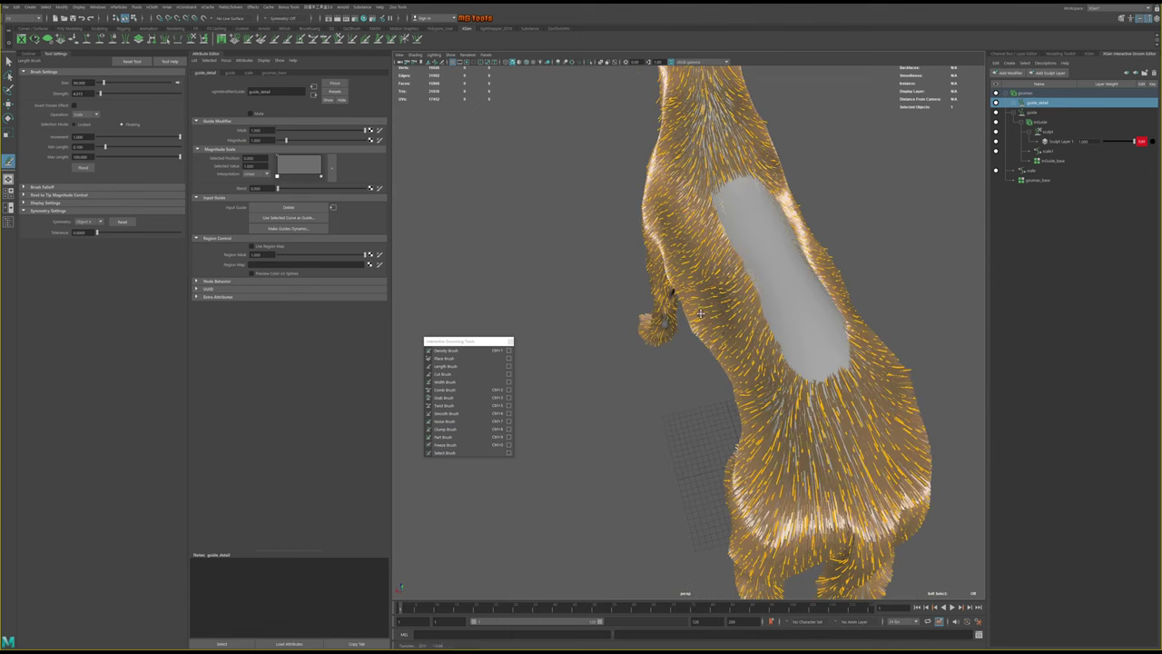
mouse_move(876, 364)
left_mouse_down("alt")
mouse_move(745, 367)
mouse_move(771, 345)
mouse_move(790, 281)
mouse_move(793, 315)
left_mouse_up("alt")
mouse_move(885, 545)
left_mouse_down("alt")
mouse_move(869, 384)
mouse_move(624, 345)
left_mouse_up("alt")
scroll(600, 347, "up", 3)
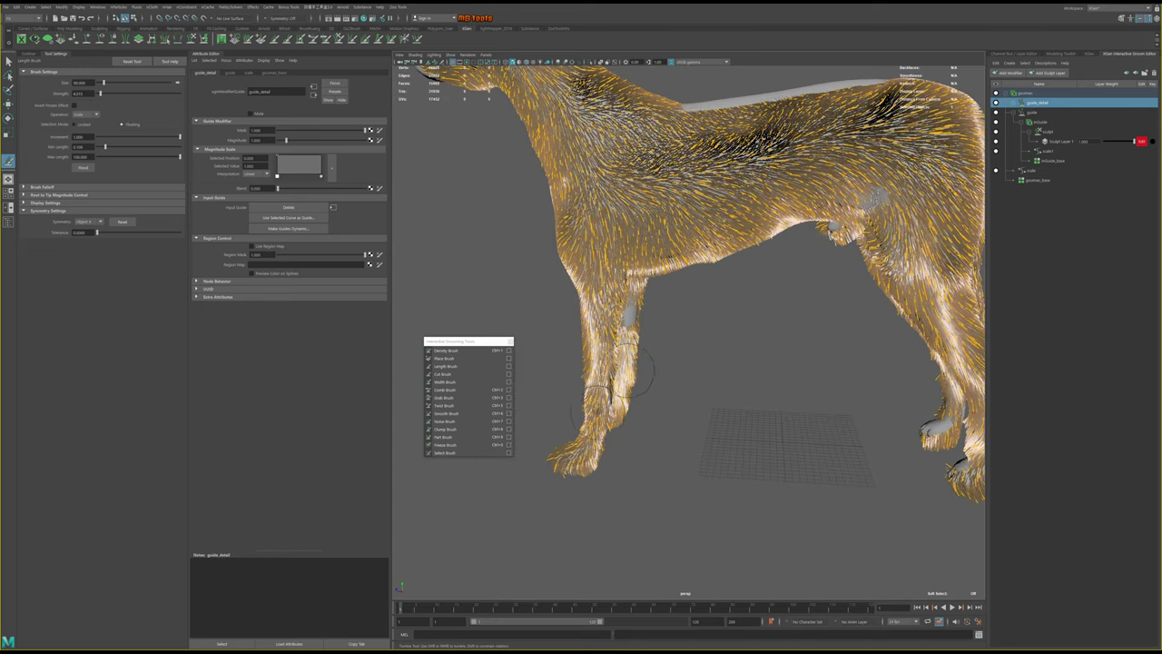
middle_click_drag(607, 381, 614, 404, "alt")
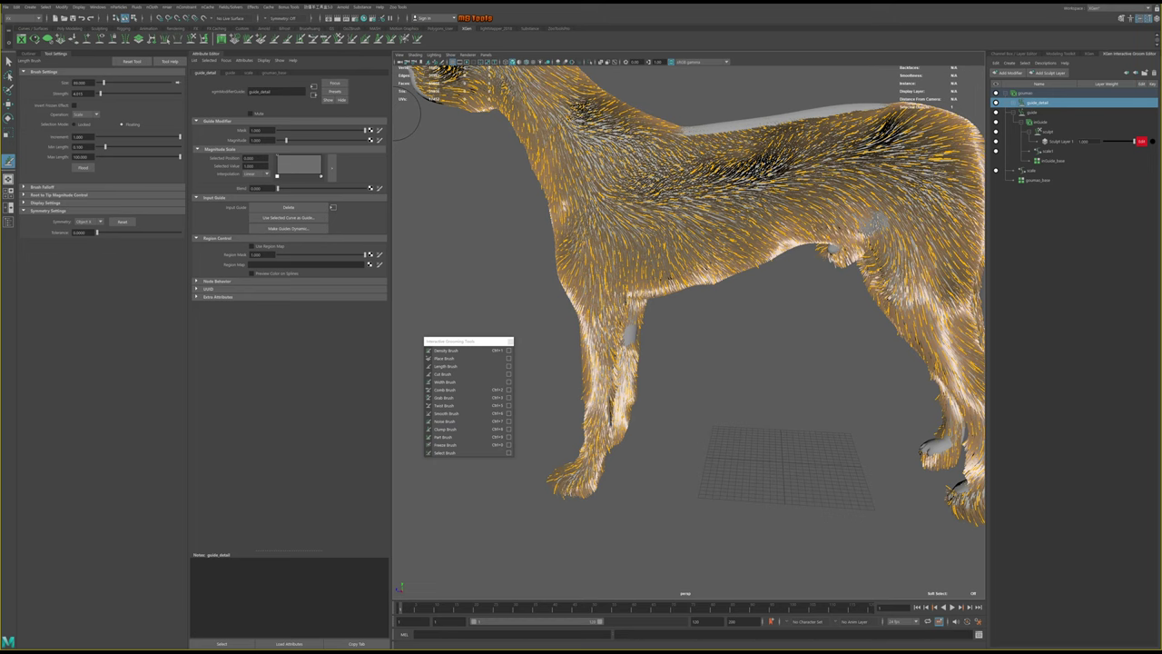
left_click_drag(699, 330, 733, 345, "alt")
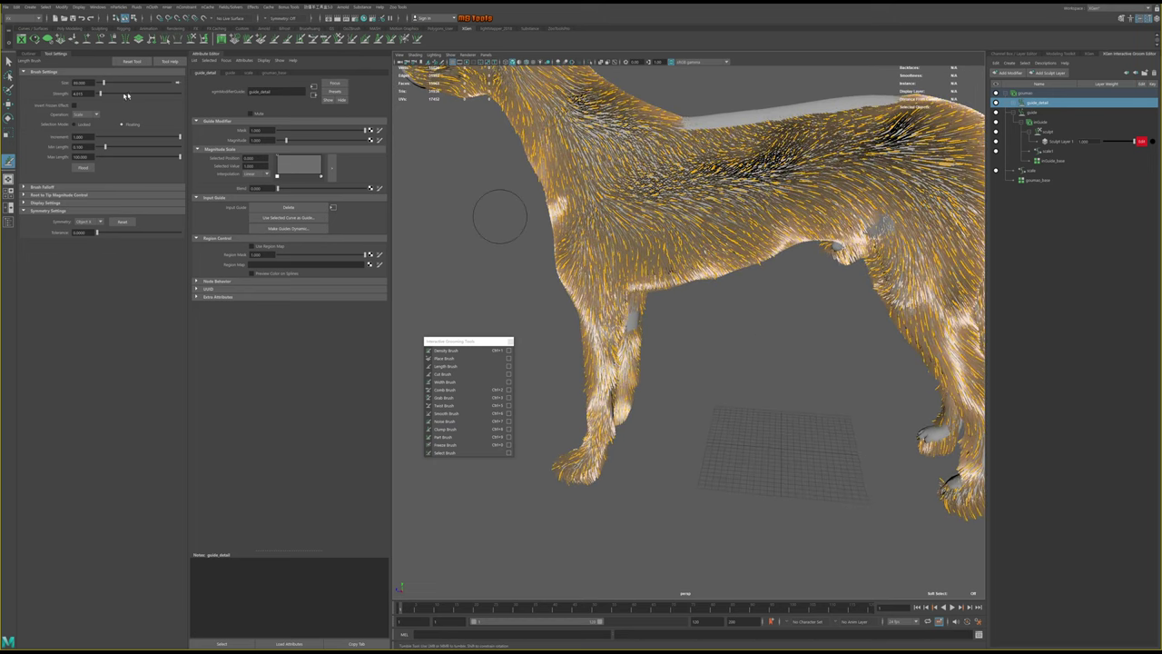
left_click_drag(499, 215, 717, 264, "alt")
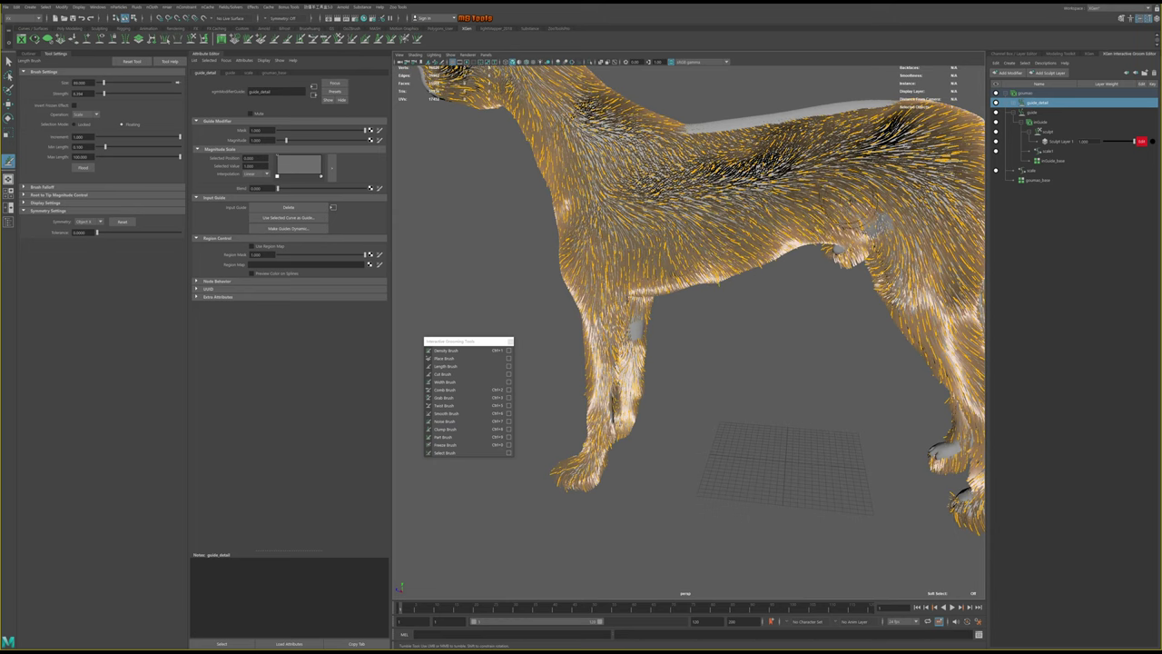
middle_click_drag(885, 227, 811, 245, "alt")
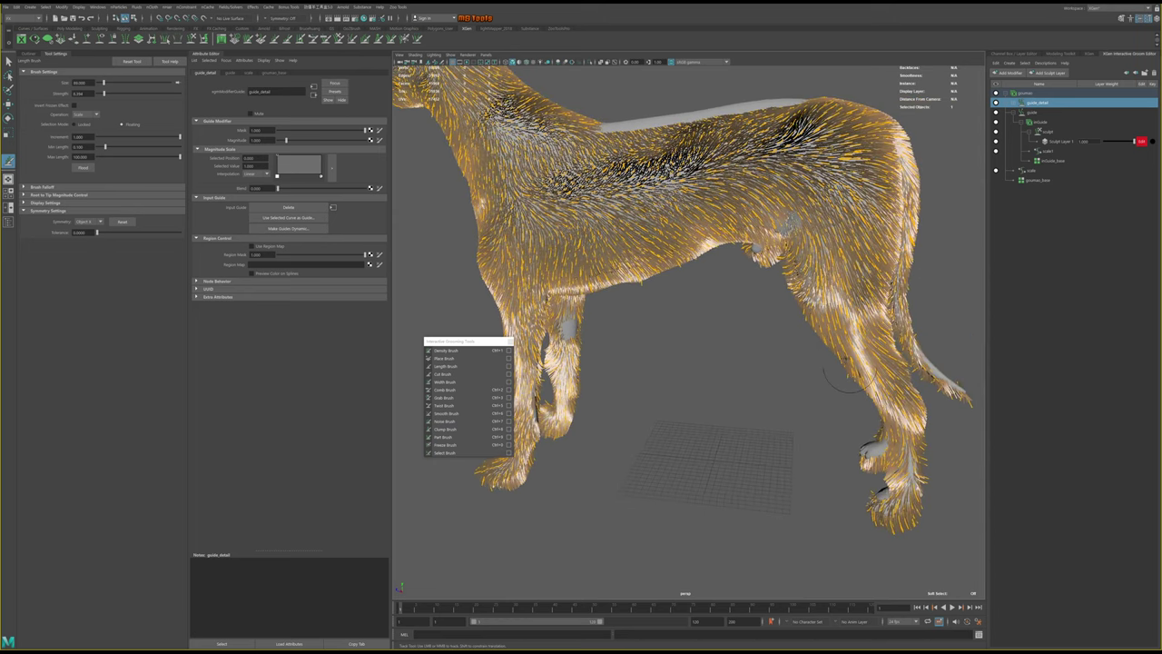
left_click_drag(810, 345, 804, 345, "alt")
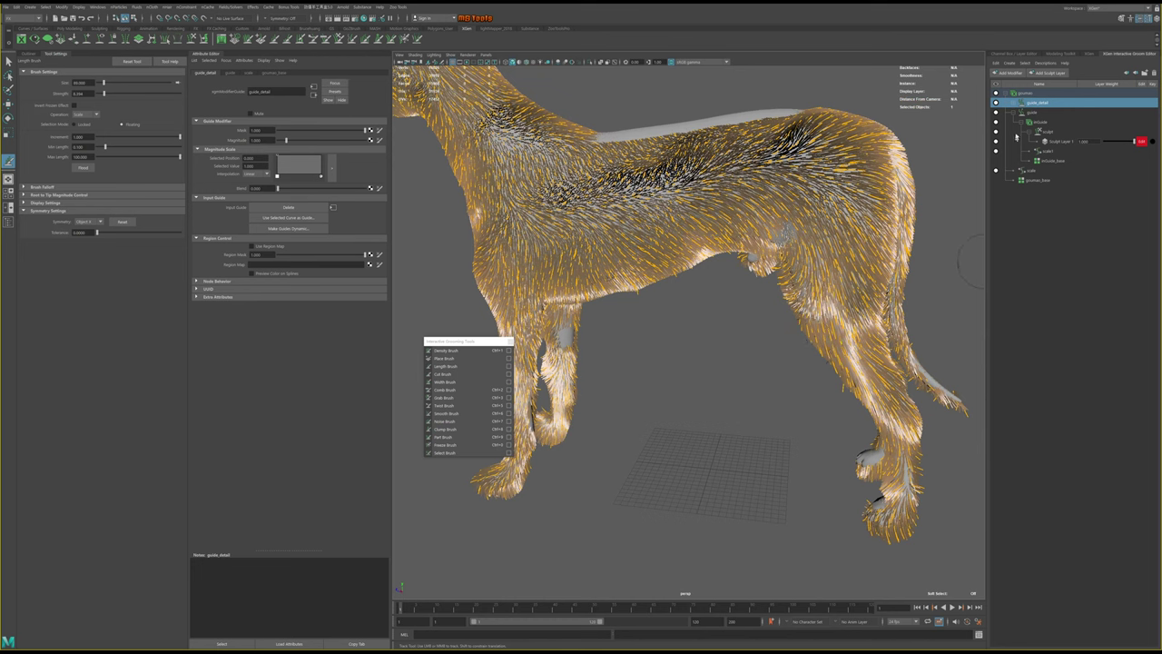
Select sculpt1 under guide_detail's xmSculpt and enlarge the brush to about 151
left_click(1016, 104)
left_click(1019, 113)
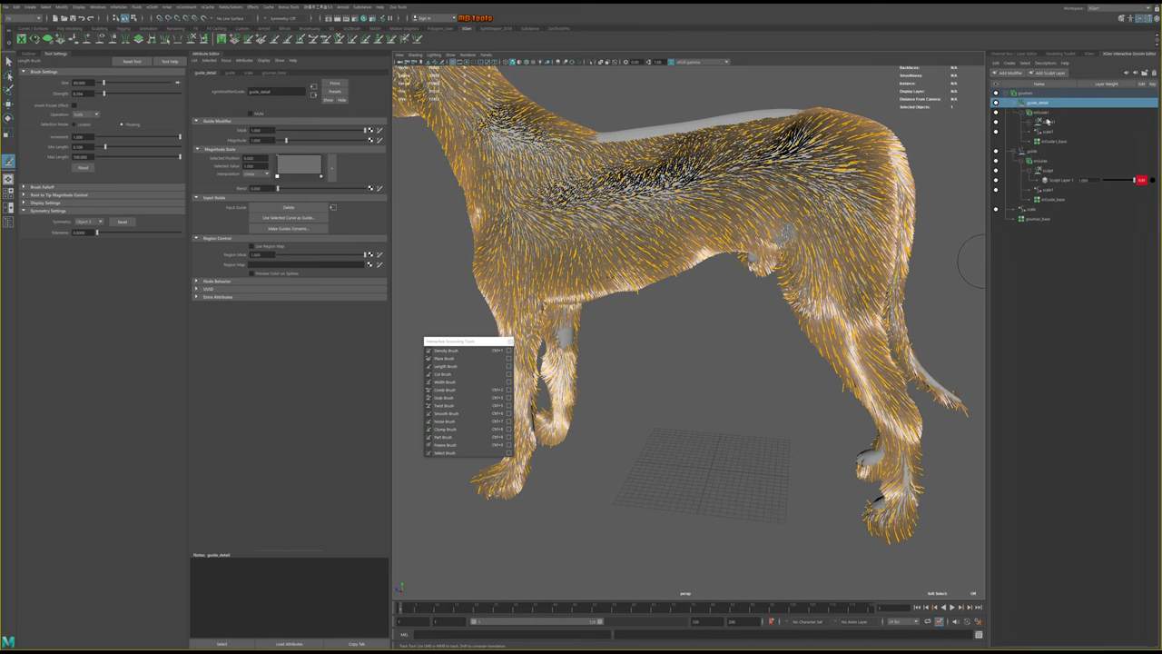
left_click(1051, 123)
left_click(1029, 123)
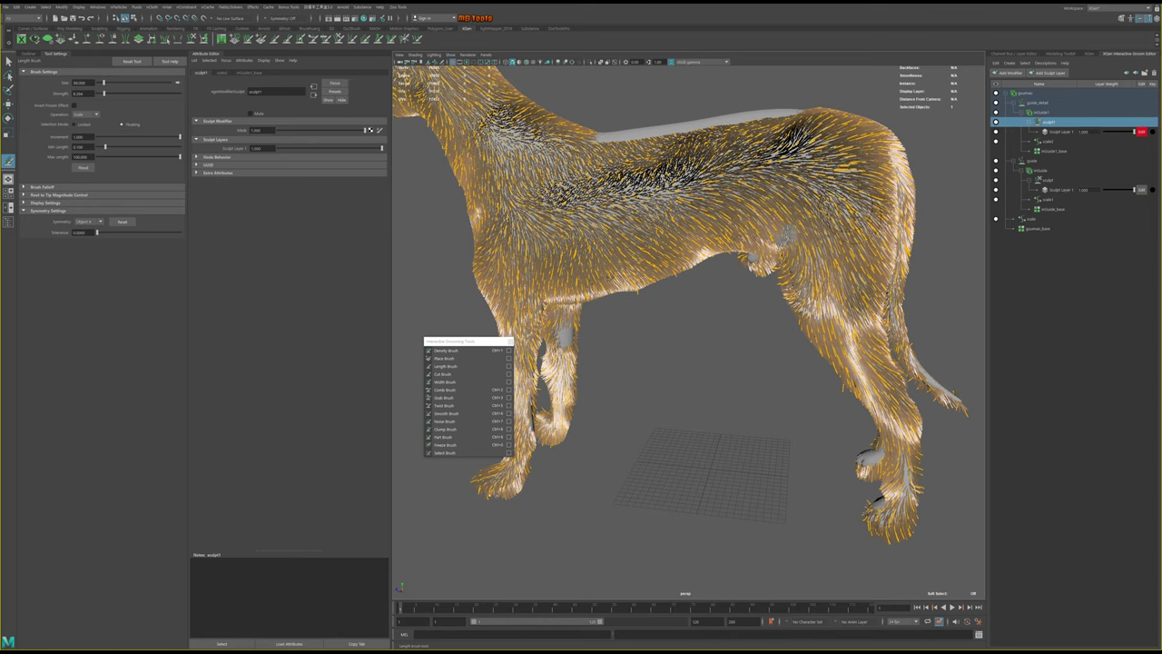
scroll(772, 322, "up", 2)
scroll(744, 327, "up", 1)
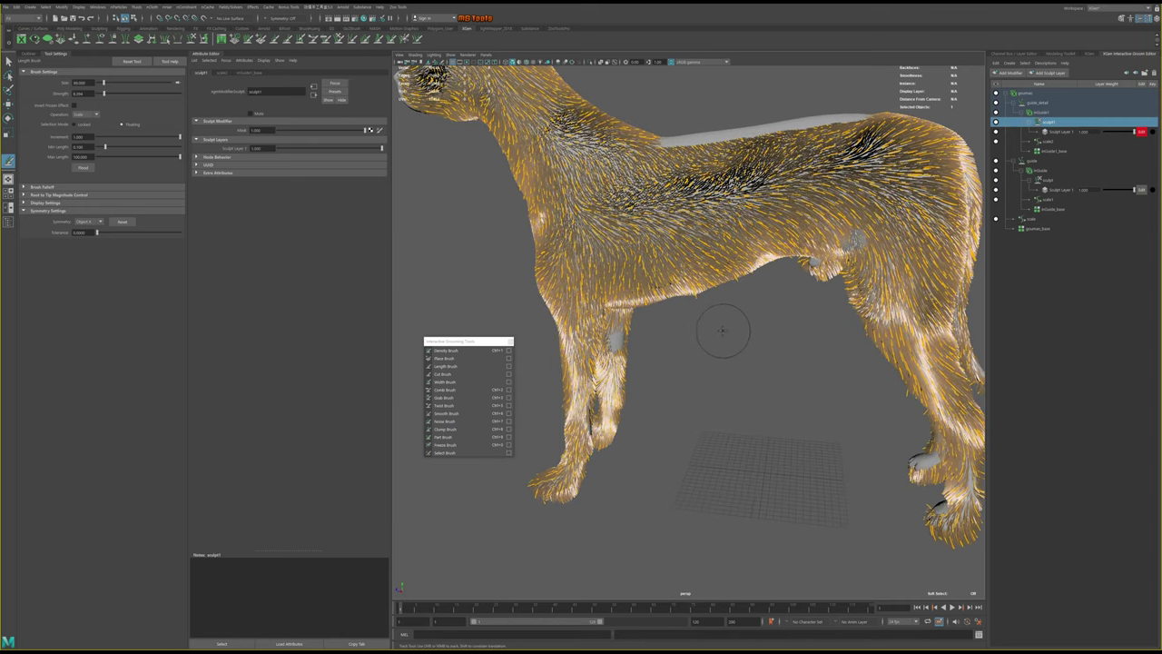
left_click_drag(726, 328, 646, 341)
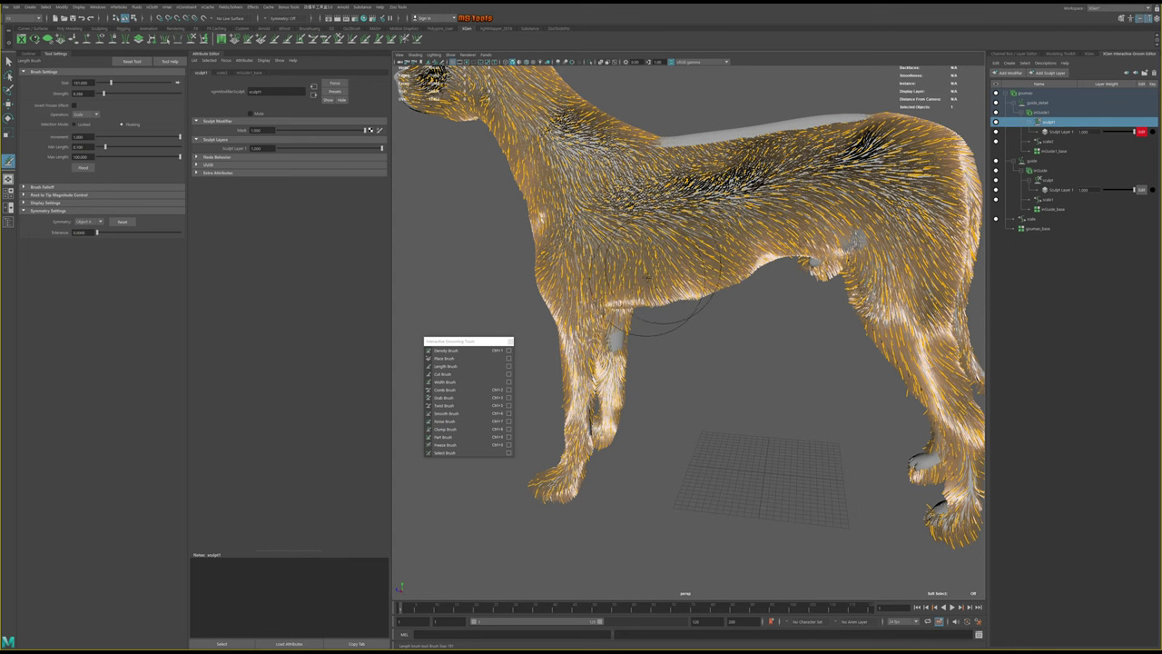
mouse_move(717, 182)
left_mouse_down("alt")
mouse_move(743, 336)
mouse_move(696, 243)
mouse_move(754, 218)
mouse_move(798, 274)
left_mouse_up("alt")
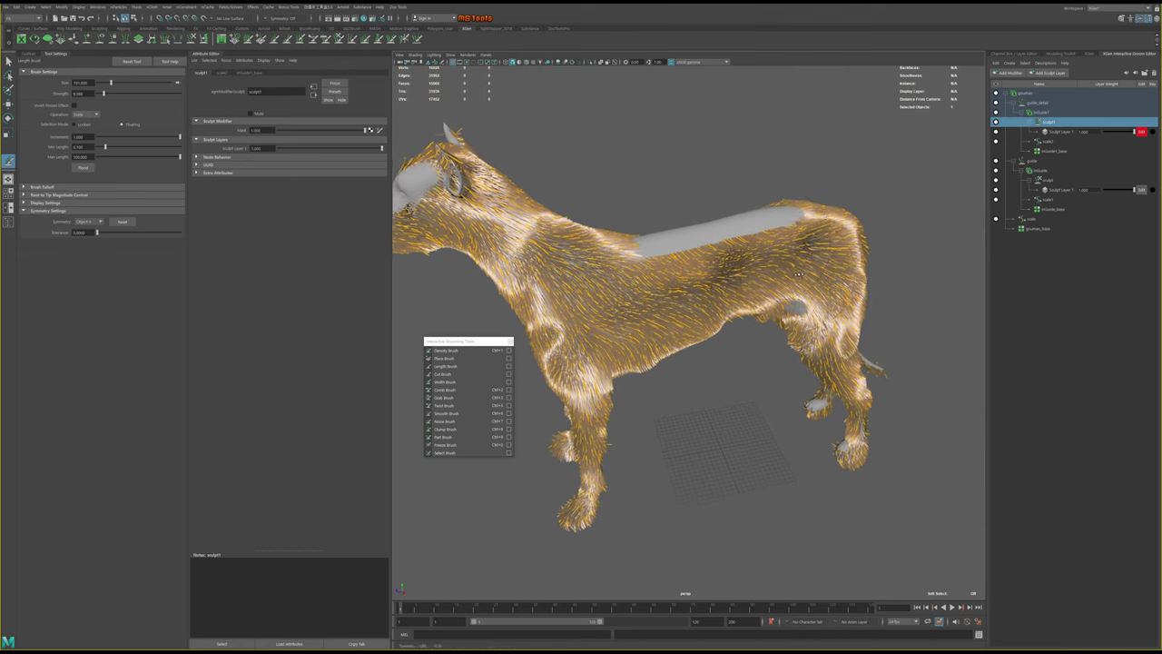
Switch to the Comb brush and comb the fur along the back and over the rump
left_click(445, 389)
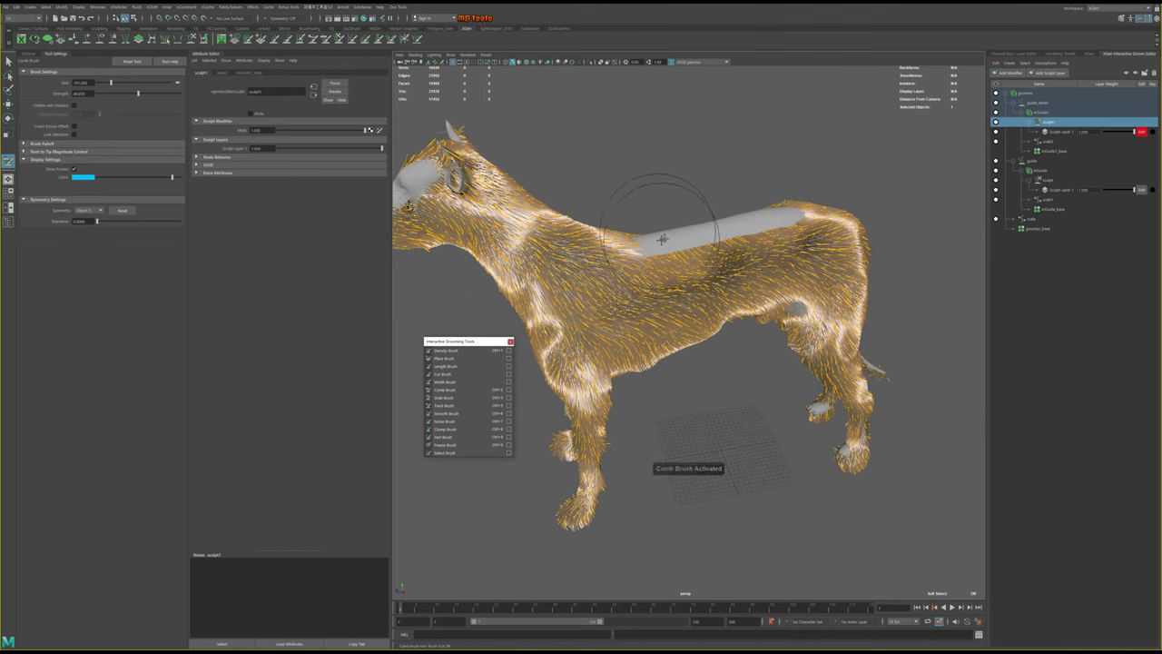
left_click_drag(662, 238, 783, 207)
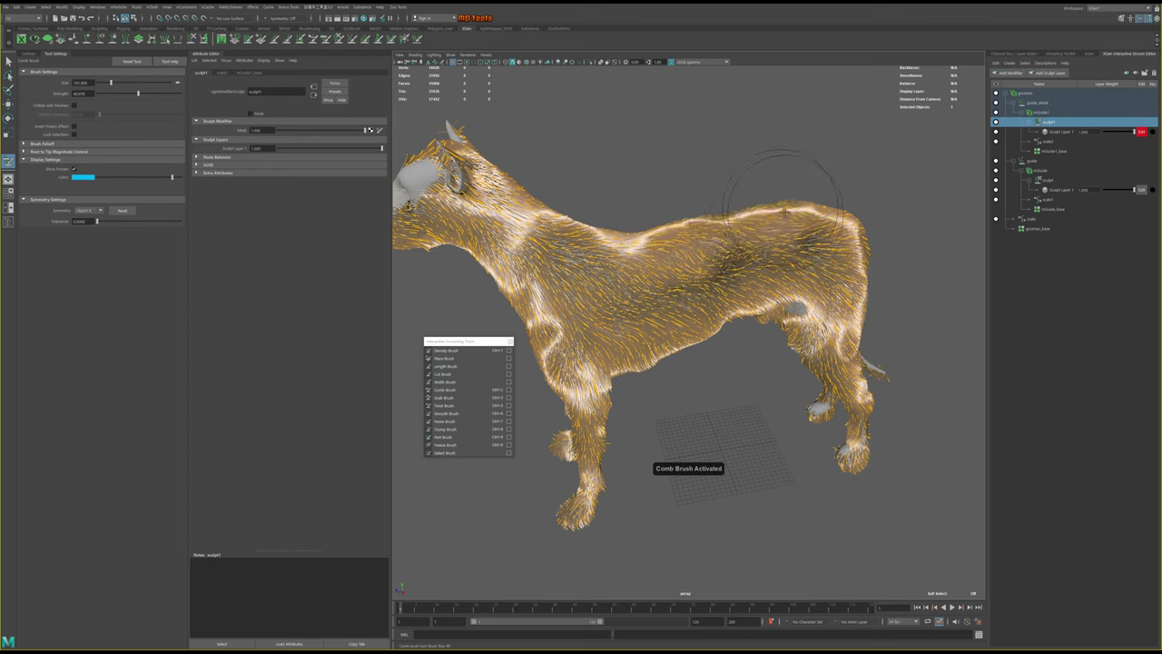
mouse_move(856, 194)
left_mouse_down("alt")
mouse_move(895, 300)
mouse_move(882, 337)
mouse_move(853, 353)
left_mouse_up("alt")
scroll(882, 337, "up", 3)
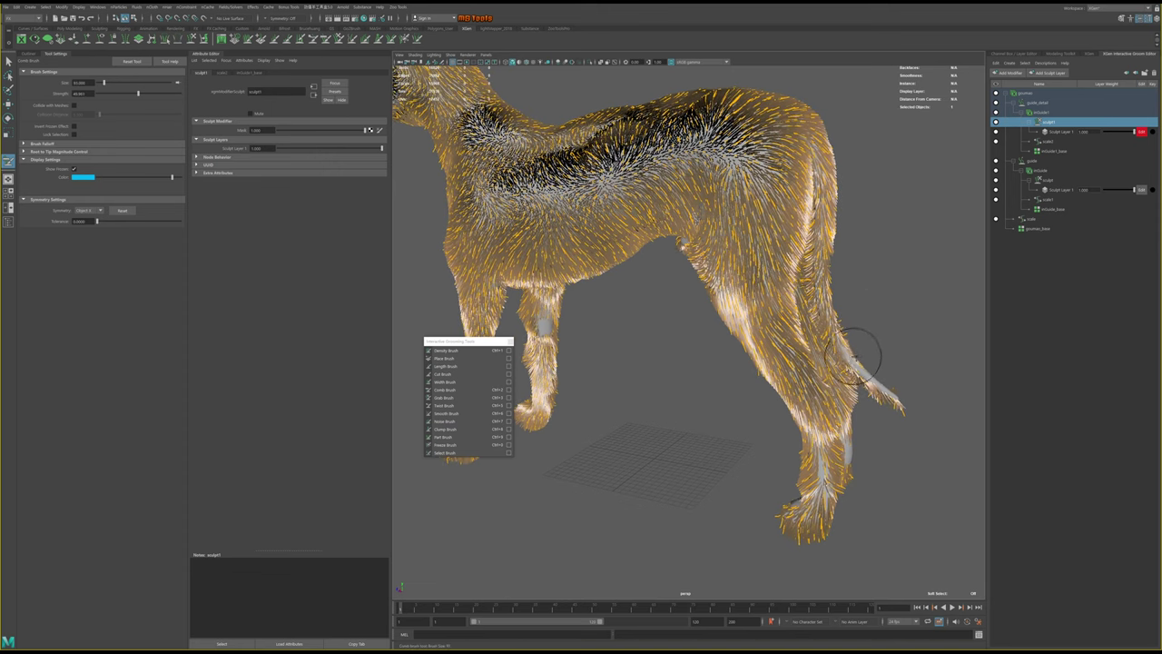
mouse_move(882, 375)
left_mouse_down("alt")
mouse_move(746, 469)
mouse_move(734, 411)
mouse_move(729, 504)
mouse_move(888, 400)
mouse_move(907, 423)
mouse_move(854, 405)
mouse_move(818, 419)
left_mouse_up("alt")
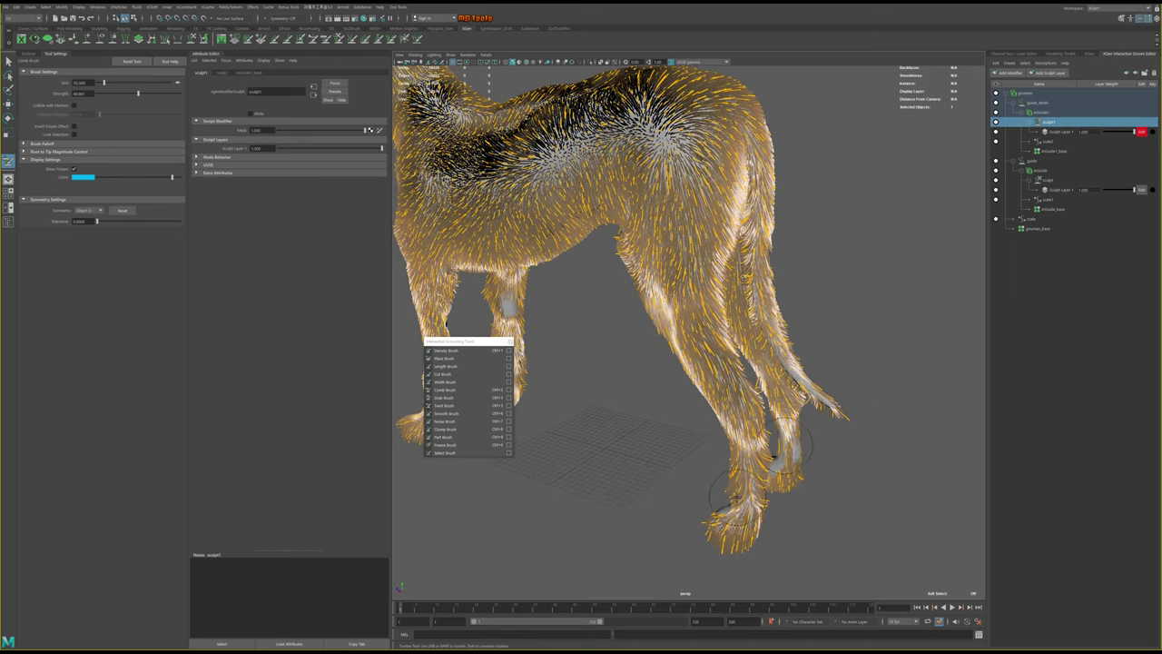
left_click_drag(799, 436, 800, 451, "alt")
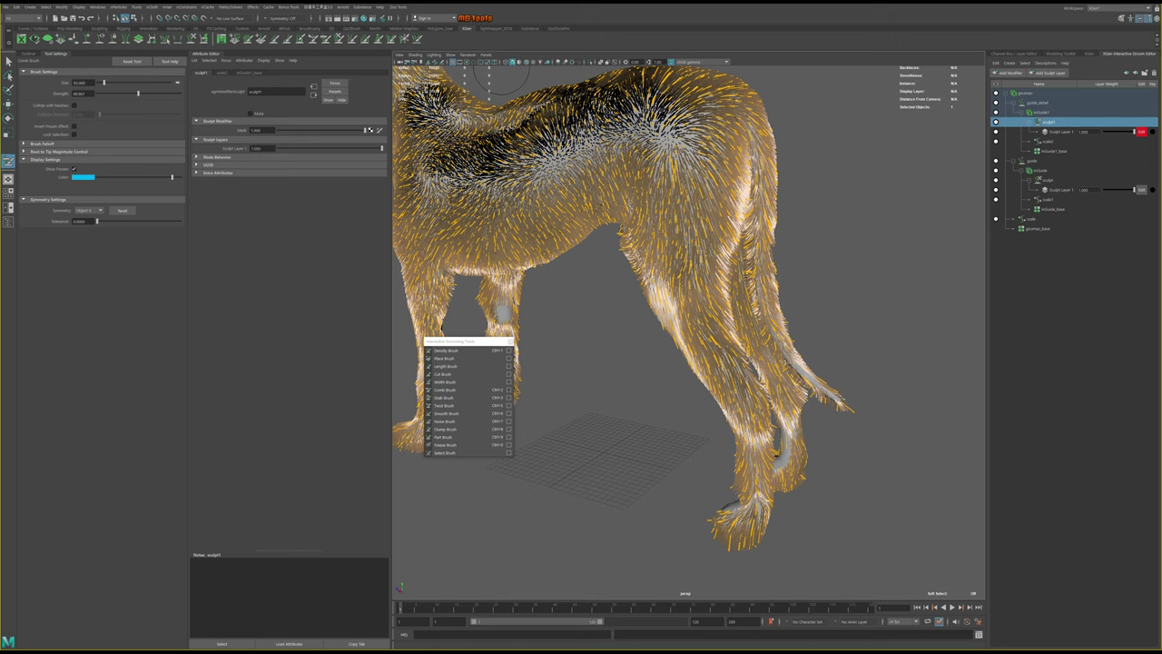
left_click_drag(836, 251, 576, 210, "alt")
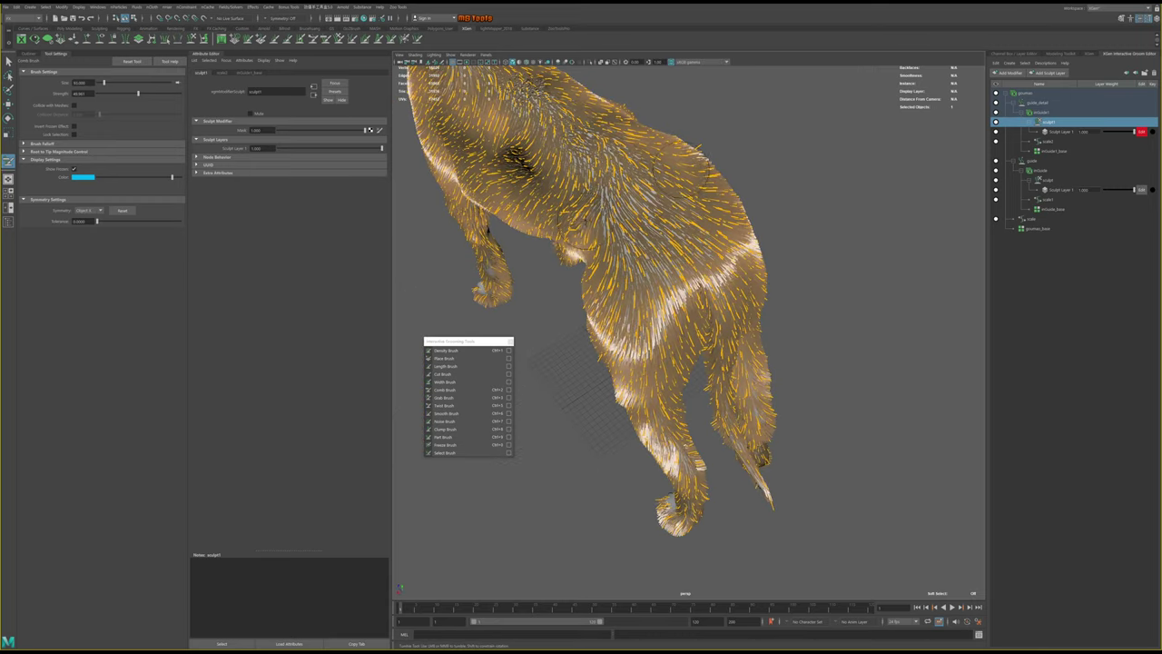
mouse_move(579, 234)
left_mouse_down("alt")
mouse_move(727, 145)
mouse_move(784, 170)
mouse_move(840, 173)
mouse_move(791, 183)
left_mouse_up("alt")
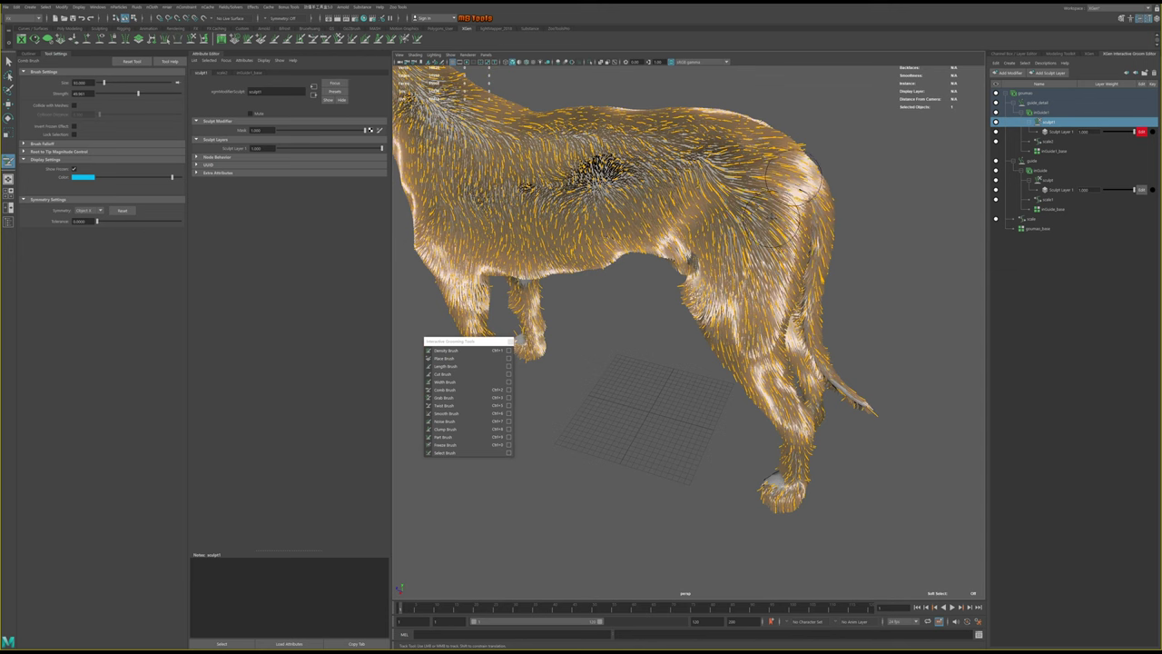
left_click_drag(798, 200, 774, 174)
Stroke noise into the dog's fur with the Noise Brush, then return to the Comb Brush with Ctrl+2
left_click(459, 422)
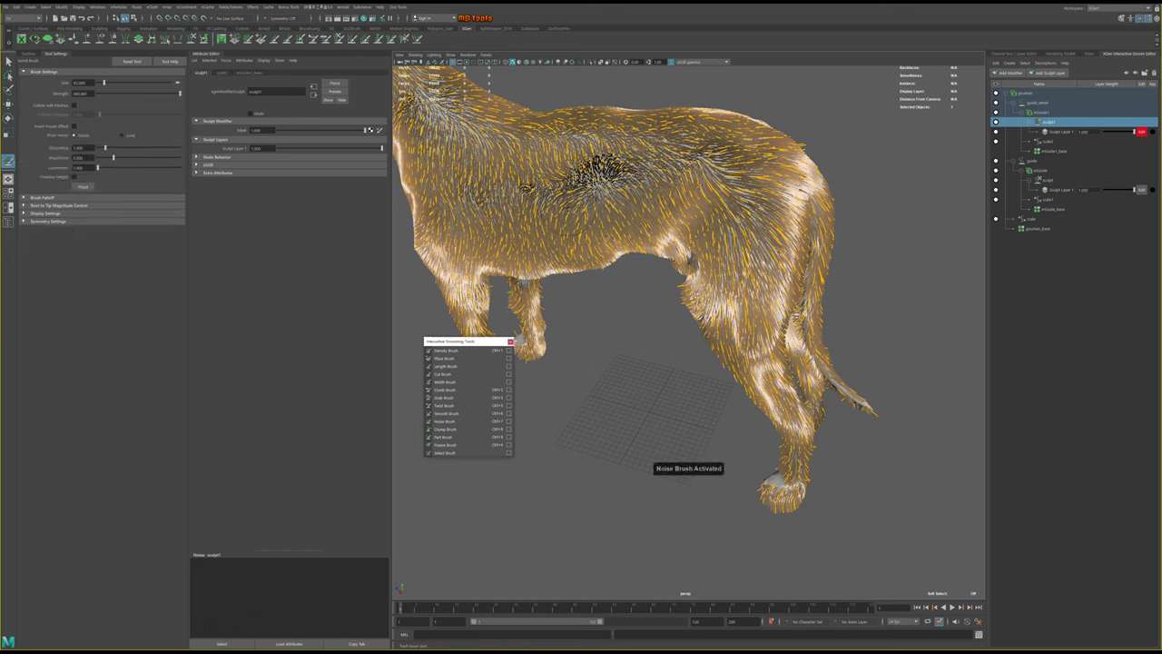
mouse_move(594, 181)
left_mouse_down("alt")
mouse_move(516, 200)
mouse_move(558, 185)
left_mouse_up("alt")
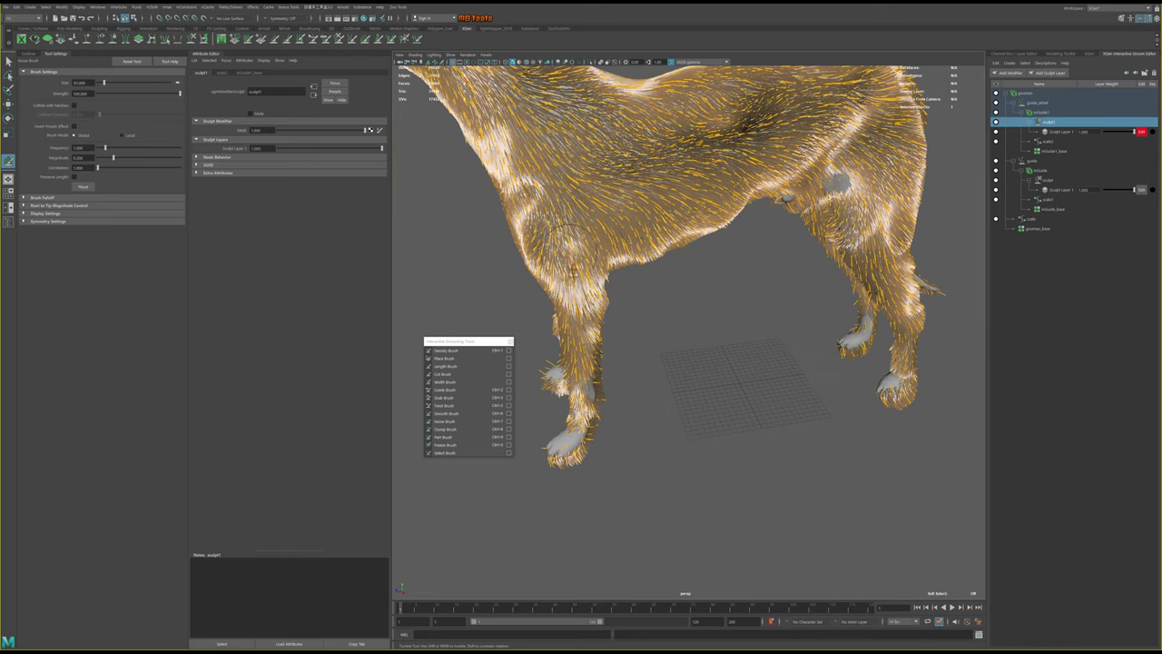
left_click_drag(594, 341, 581, 432, "alt")
key("ctrl+2")
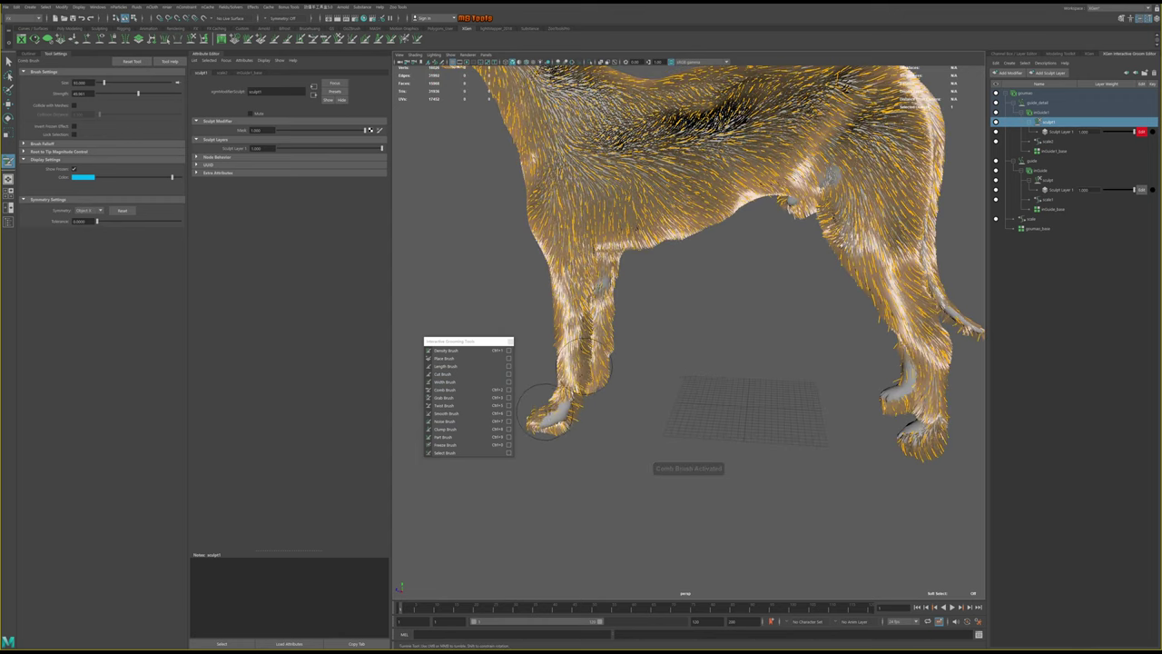
mouse_move(570, 400)
left_mouse_down("alt")
mouse_move(590, 415)
mouse_move(596, 407)
left_mouse_up("alt")
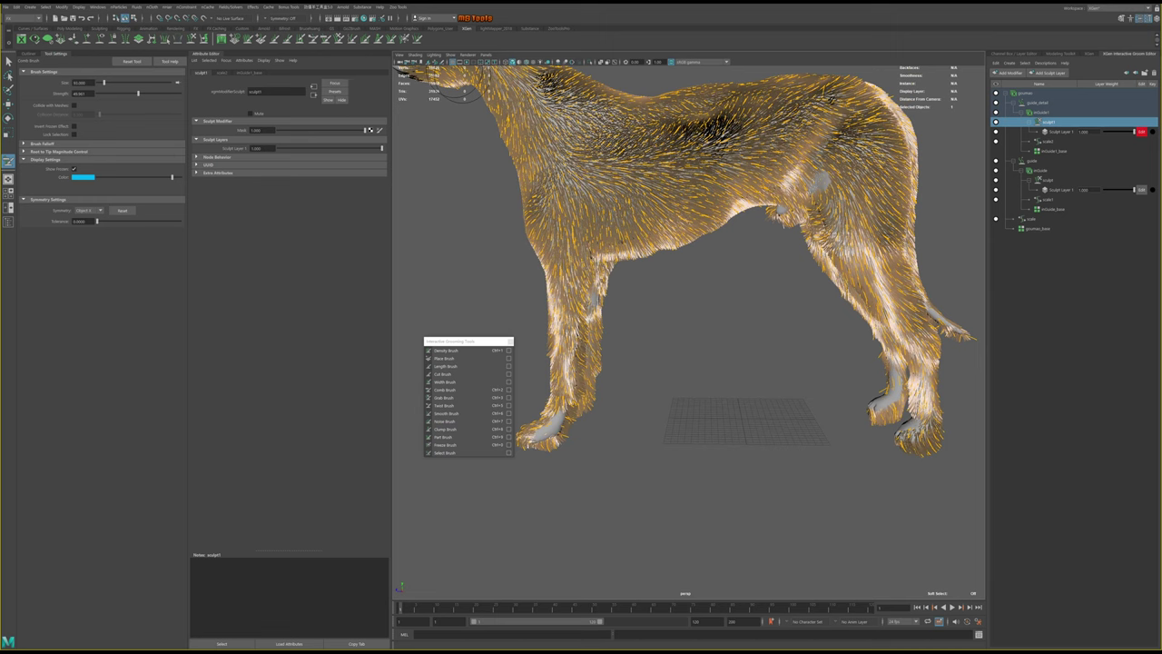
left_click_drag(672, 338, 691, 336, "alt")
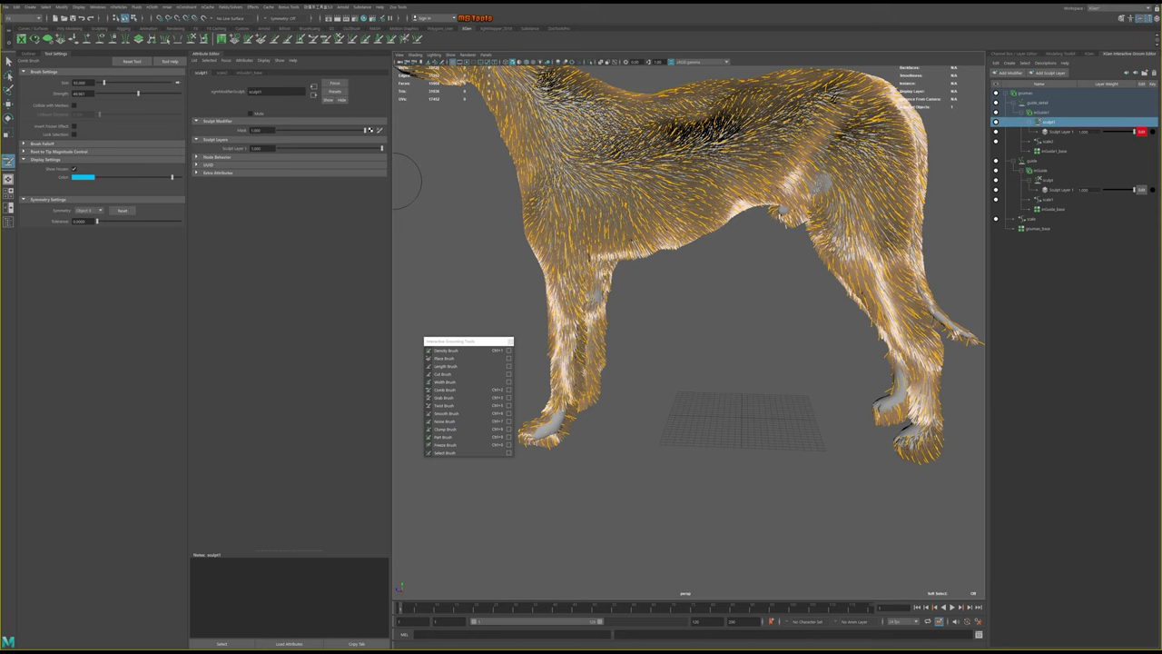
left_click_drag(406, 179, 463, 178, "alt")
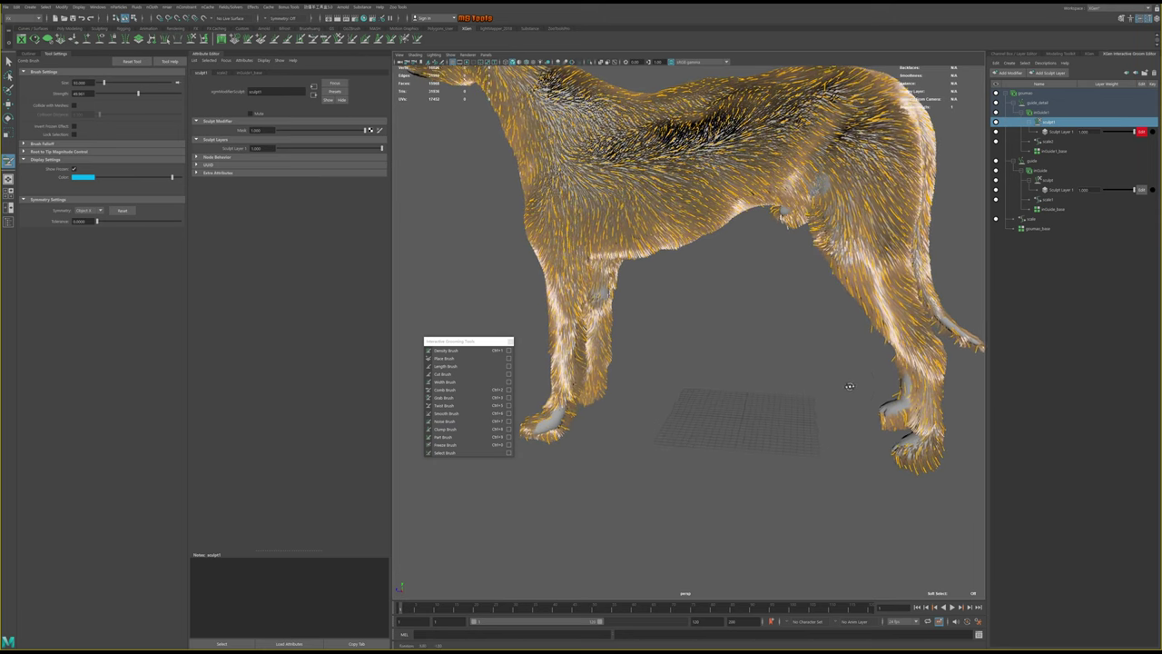
Add Sculpt Layer 2 and roughen the dog's back and chest with the Noise Brush
left_click(1060, 73)
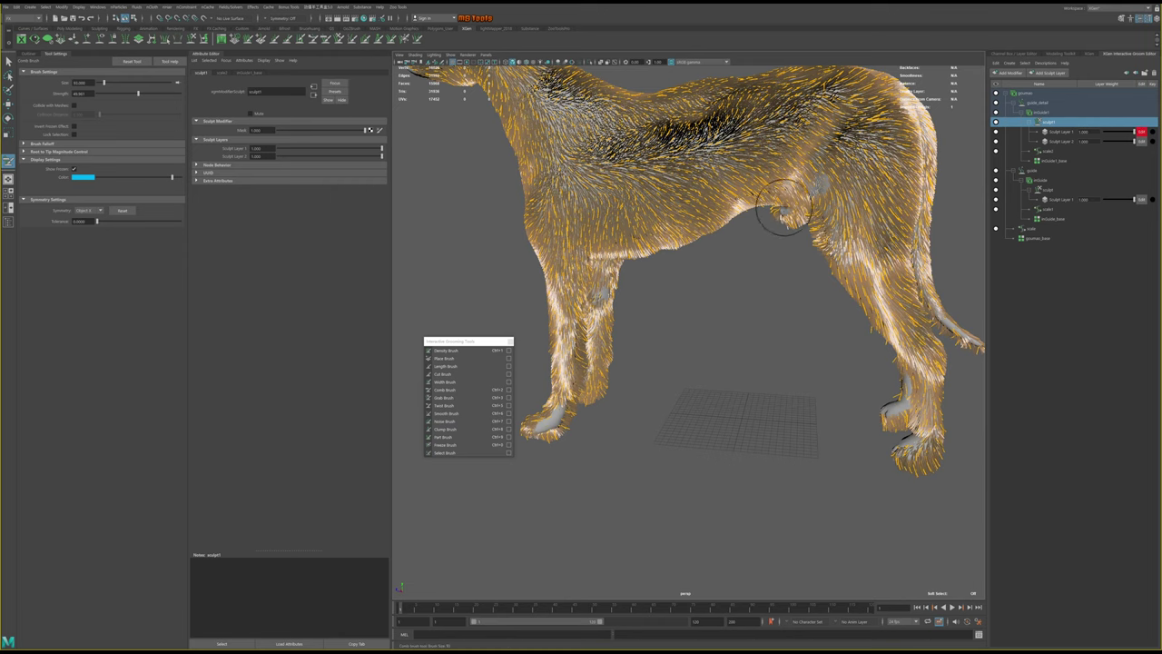
left_click(466, 424)
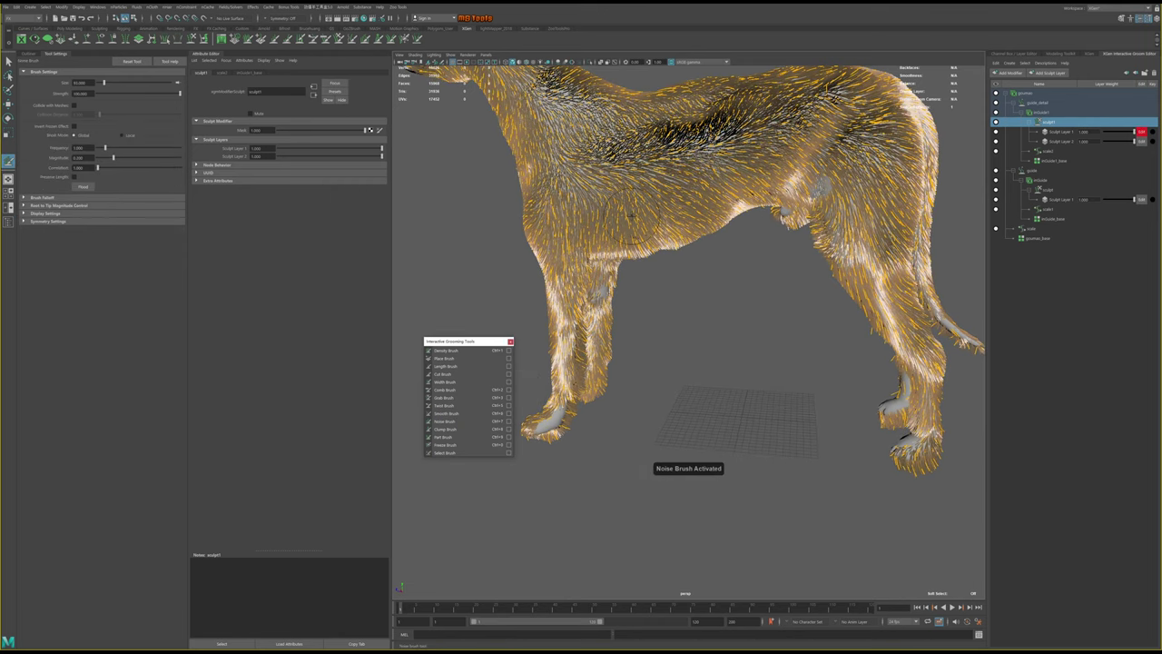
left_click_drag(635, 215, 635, 229)
left_click_drag(666, 286, 753, 186)
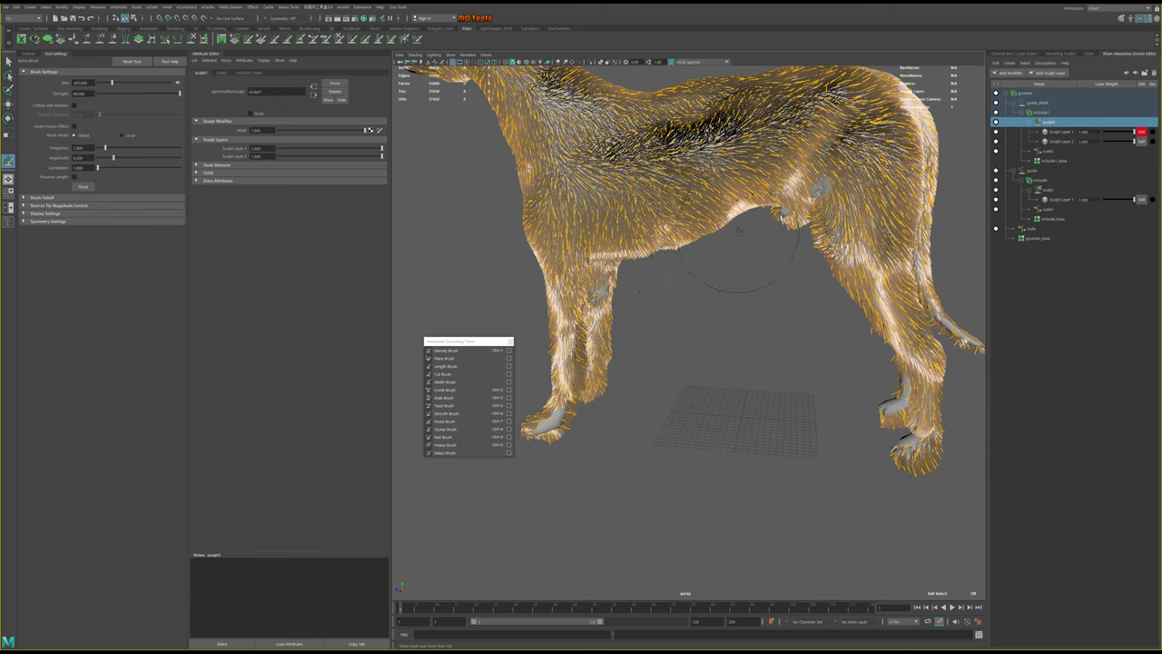
scroll(700, 324, "down", 4)
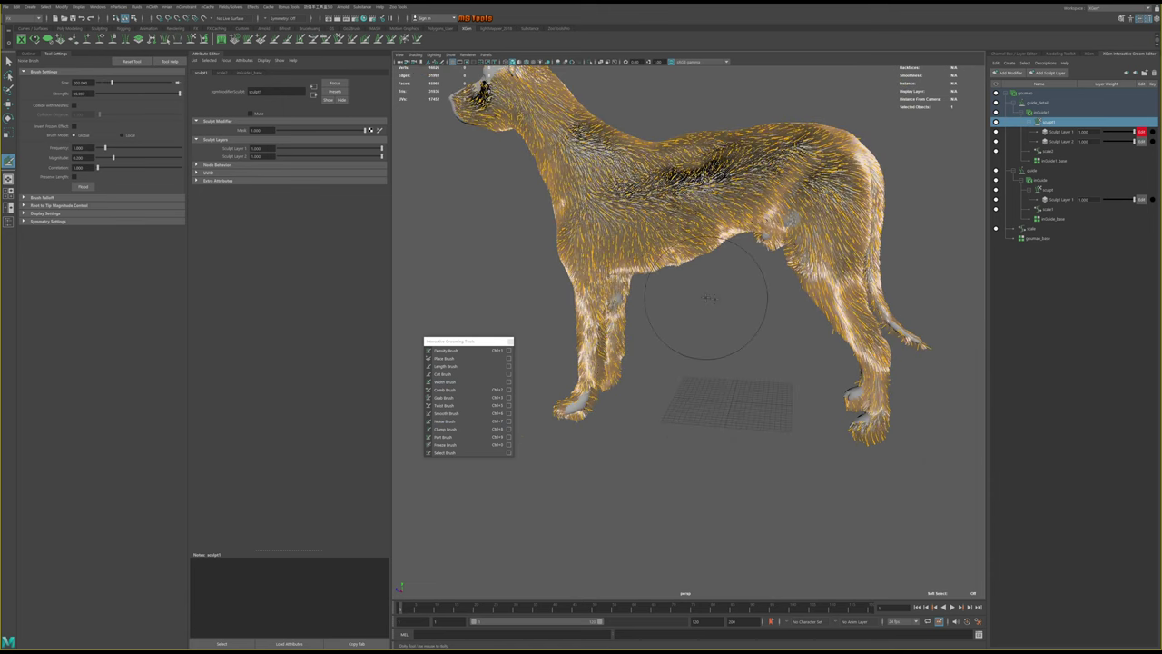
scroll(762, 313, "down", 2)
mouse_move(851, 259)
left_mouse_down("alt")
mouse_move(803, 364)
mouse_move(636, 300)
mouse_move(454, 264)
left_mouse_up("alt")
Set the brush Symmetry to Object X and check the noise from several angles
left_click(90, 222)
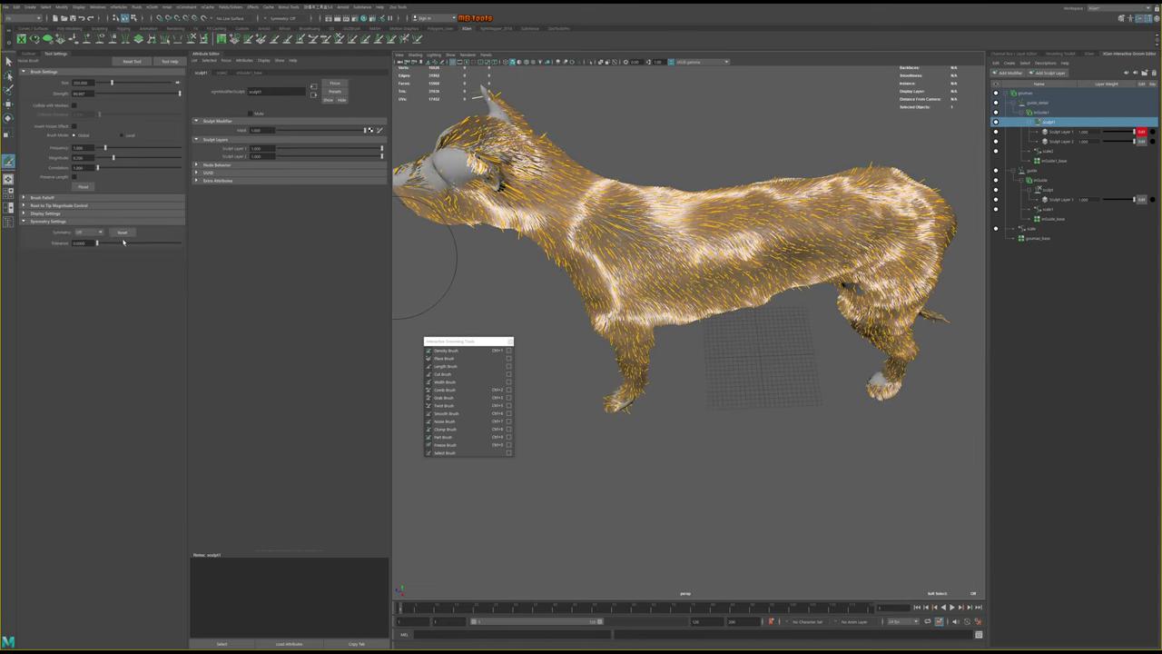
left_click(88, 233)
left_click(91, 248)
mouse_move(669, 240)
left_mouse_down("alt")
mouse_move(690, 272)
mouse_move(703, 258)
left_mouse_up("alt")
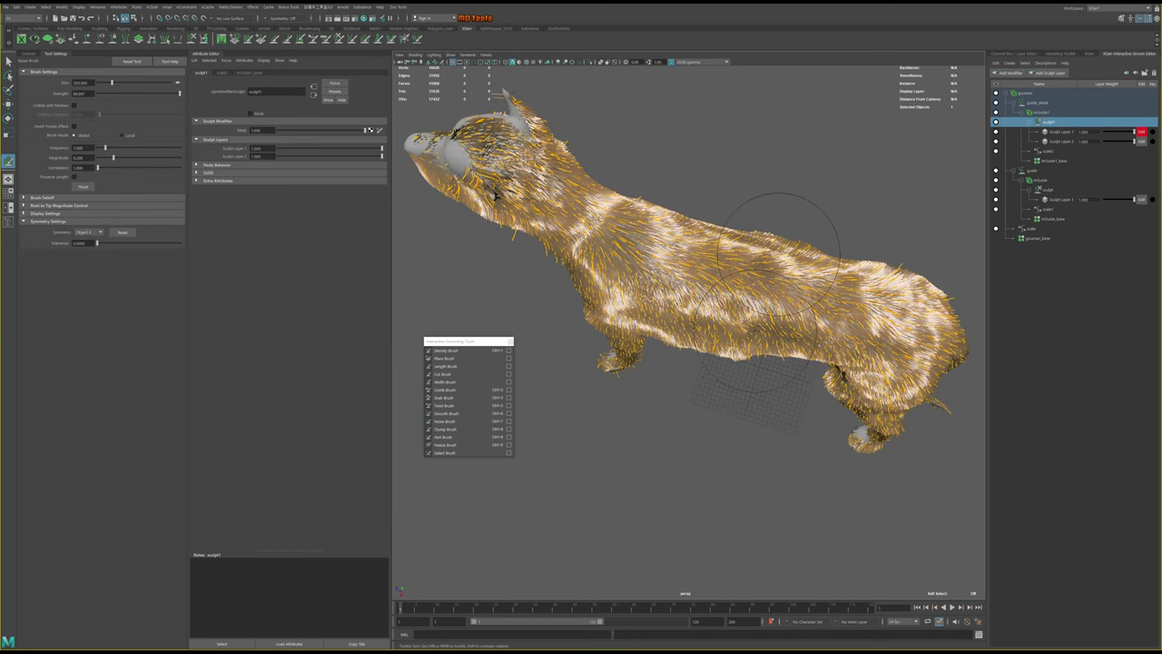
left_click_drag(916, 304, 913, 318, "alt")
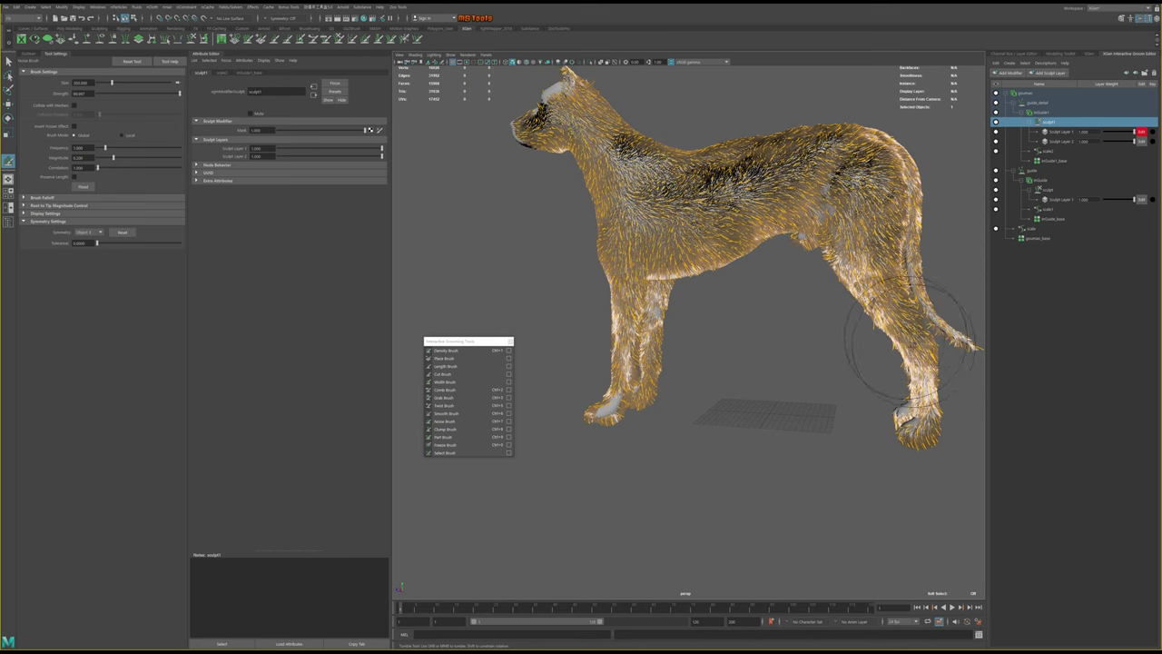
left_click_drag(894, 359, 849, 281, "alt")
left_click_drag(617, 236, 654, 207, "alt")
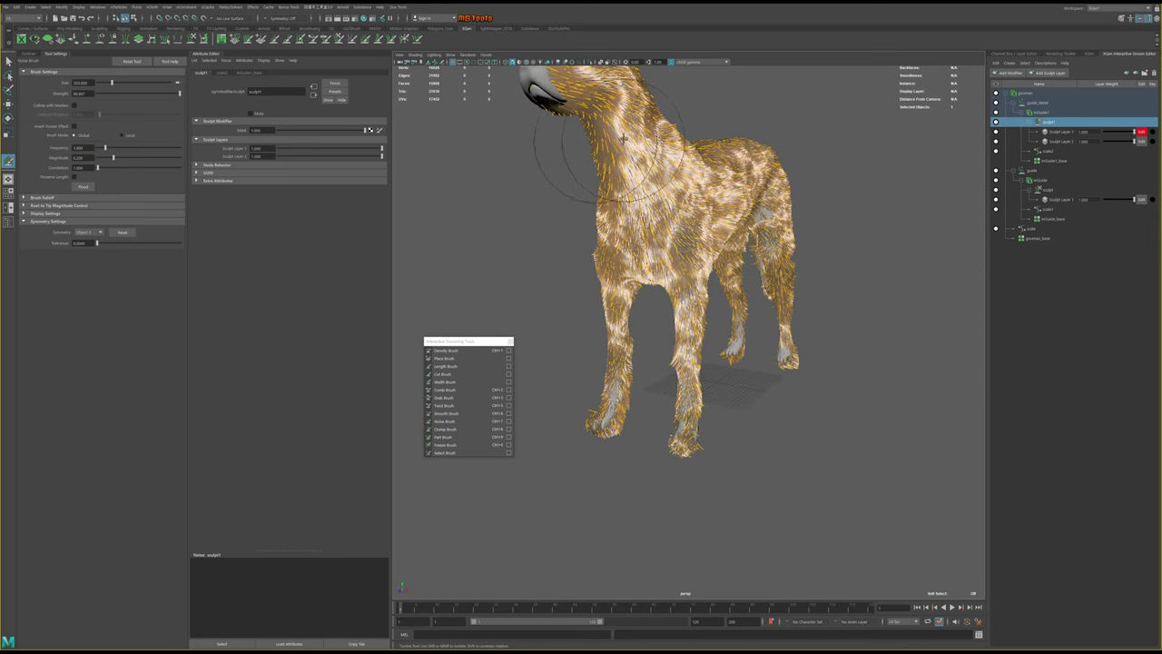
left_click_drag(590, 127, 584, 195, "alt")
left_click_drag(678, 242, 636, 238, "alt")
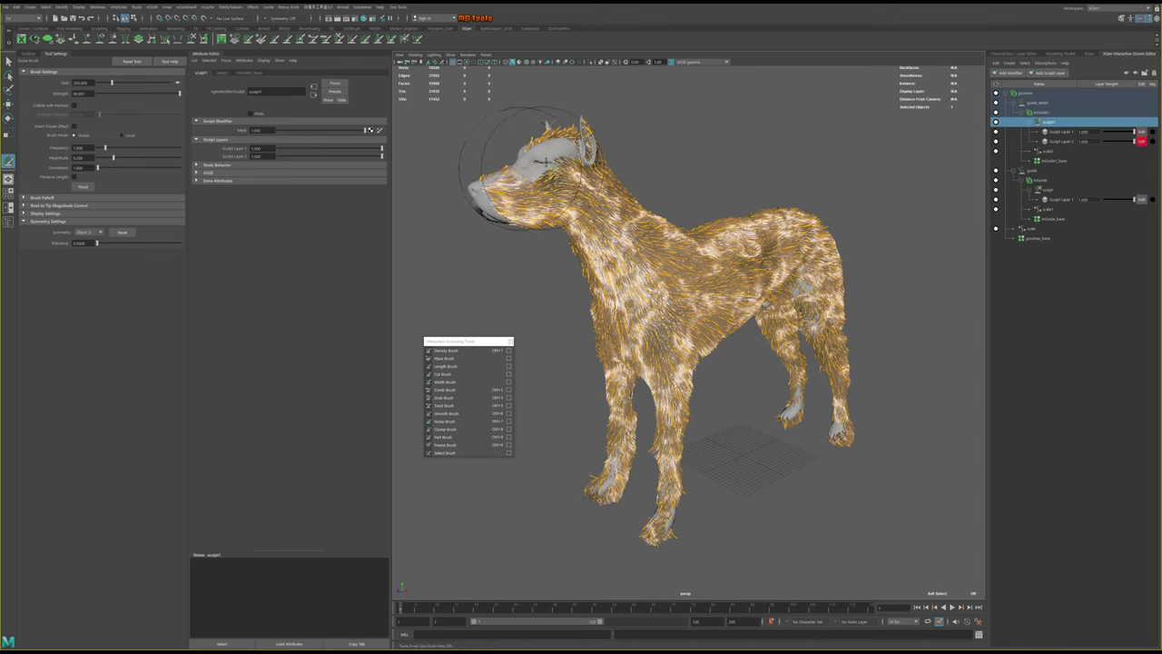
Comb the fur on the dog's muzzle with the Comb Brush and check it from the front
left_click(444, 390)
mouse_move(543, 158)
left_mouse_down()
mouse_move(500, 192)
mouse_move(686, 218)
mouse_move(581, 182)
mouse_move(590, 159)
mouse_move(544, 168)
mouse_move(558, 213)
mouse_move(651, 196)
mouse_move(641, 179)
left_mouse_up()
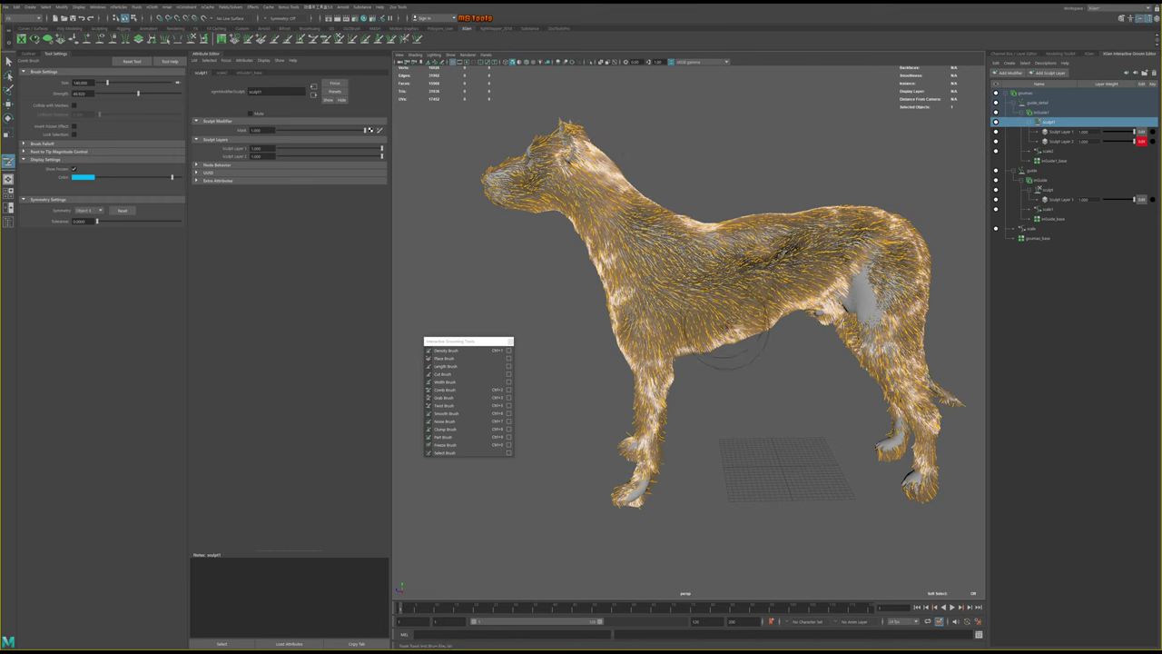
left_click_drag(564, 88, 599, 109, "alt")
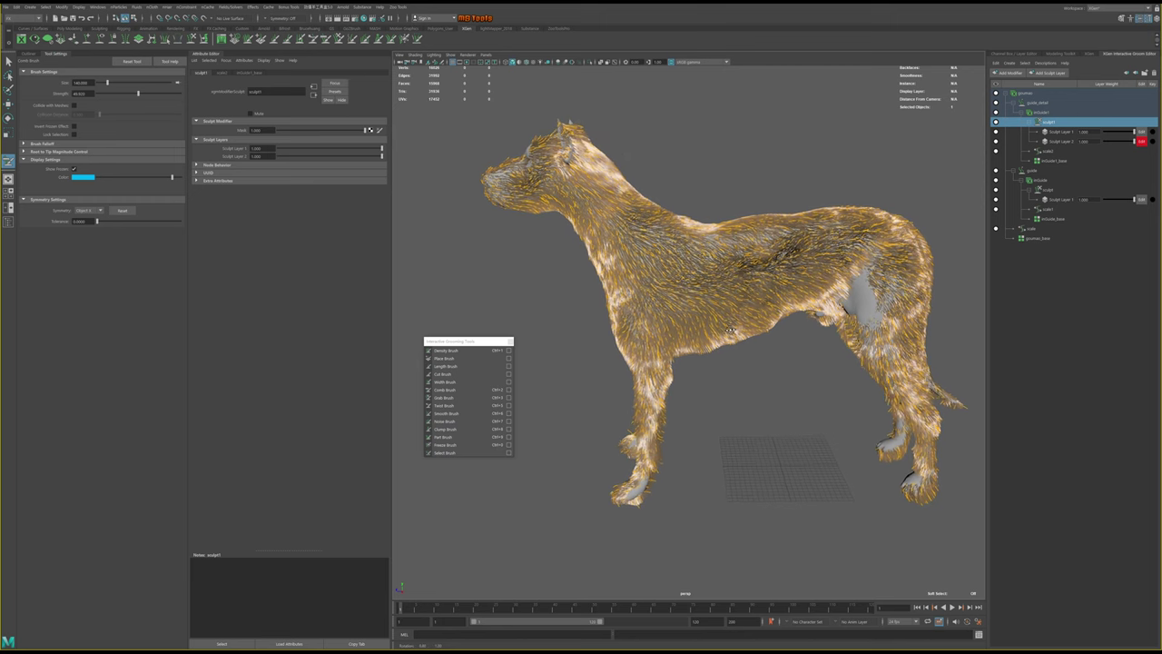
left_click(1140, 141)
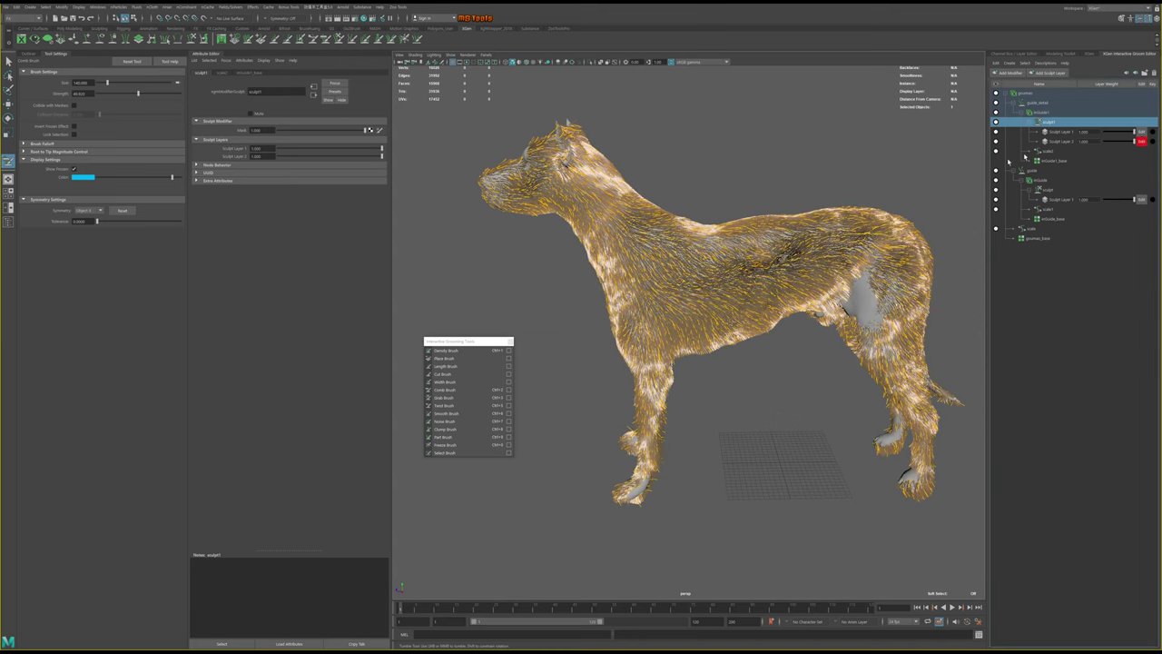
left_click_drag(762, 299, 789, 328, "alt")
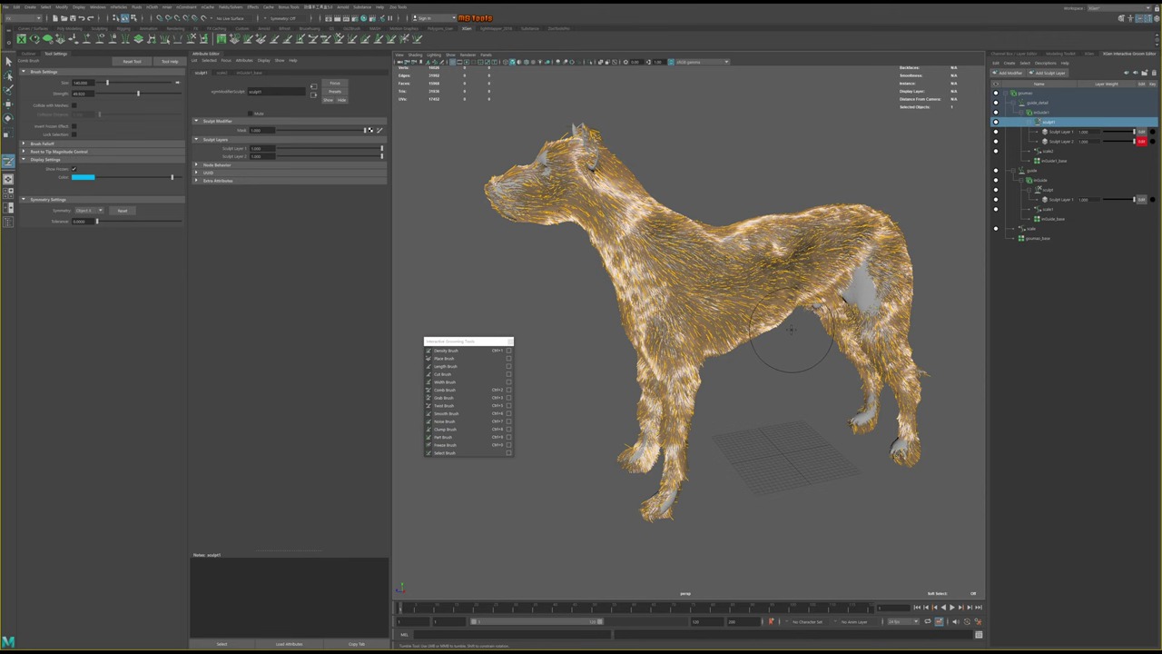
Toggle sculpt1 off and on to compare, then commit groomer_base Density Multiplier 1.000
left_click(996, 121)
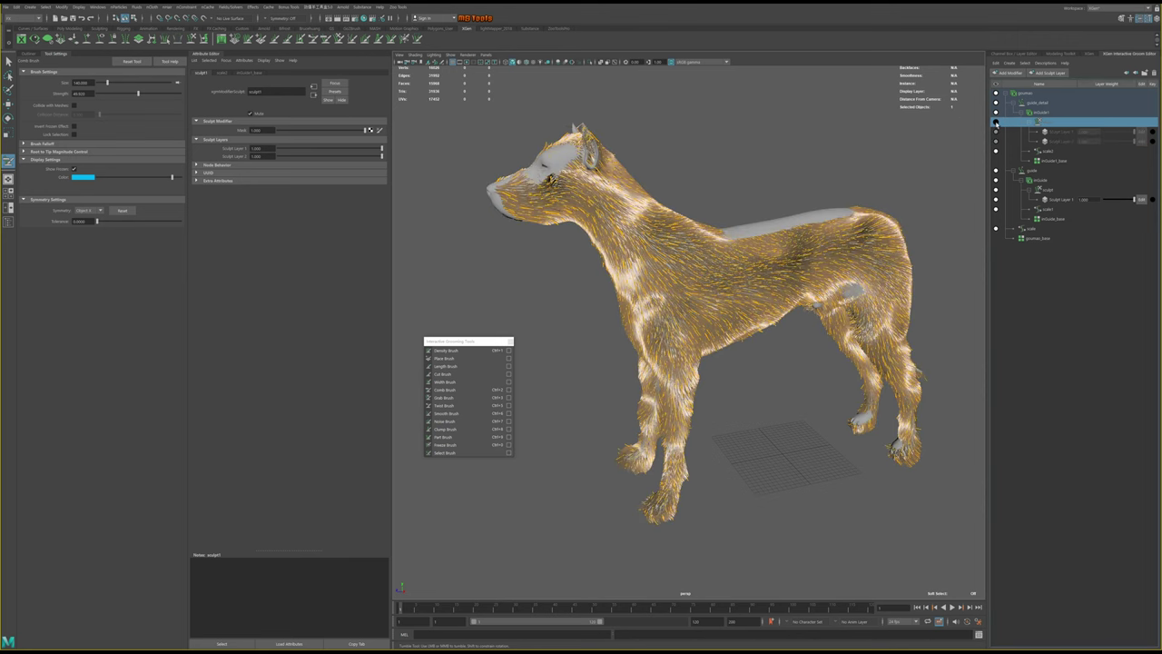
left_click(995, 122)
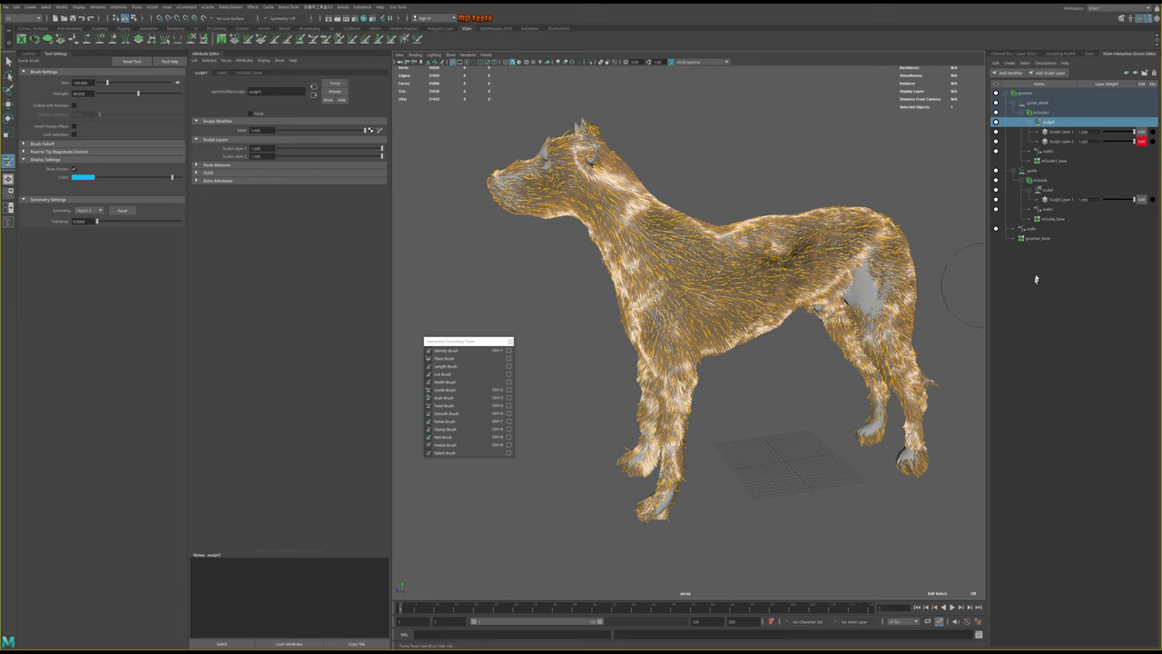
left_click(1034, 240)
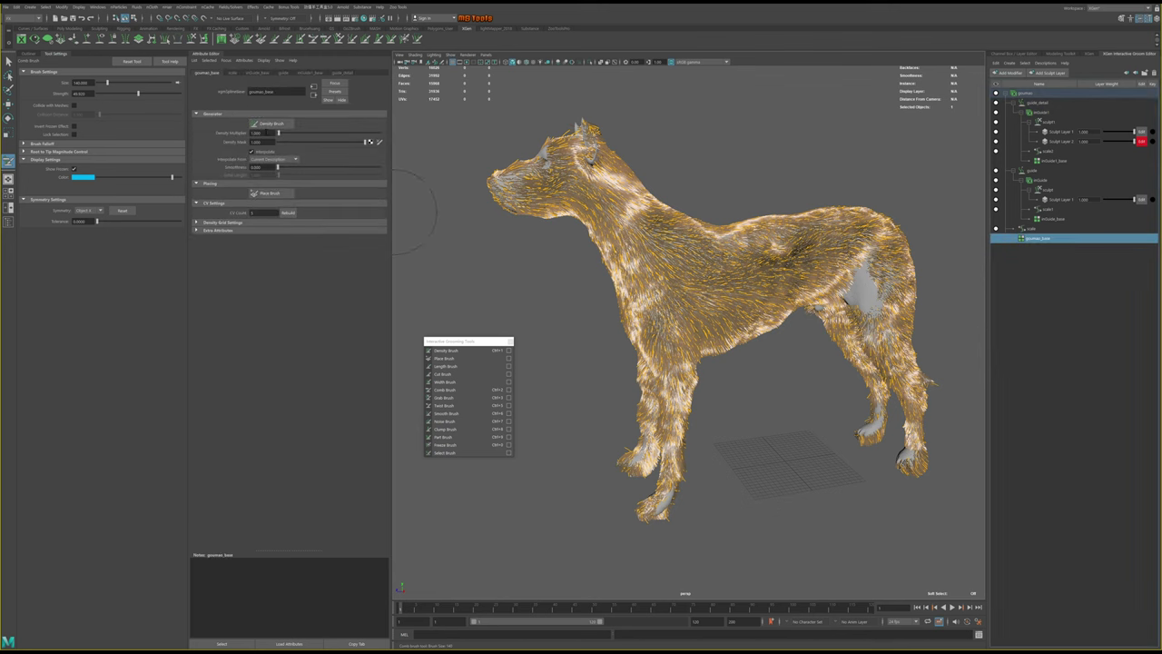
key("Return")
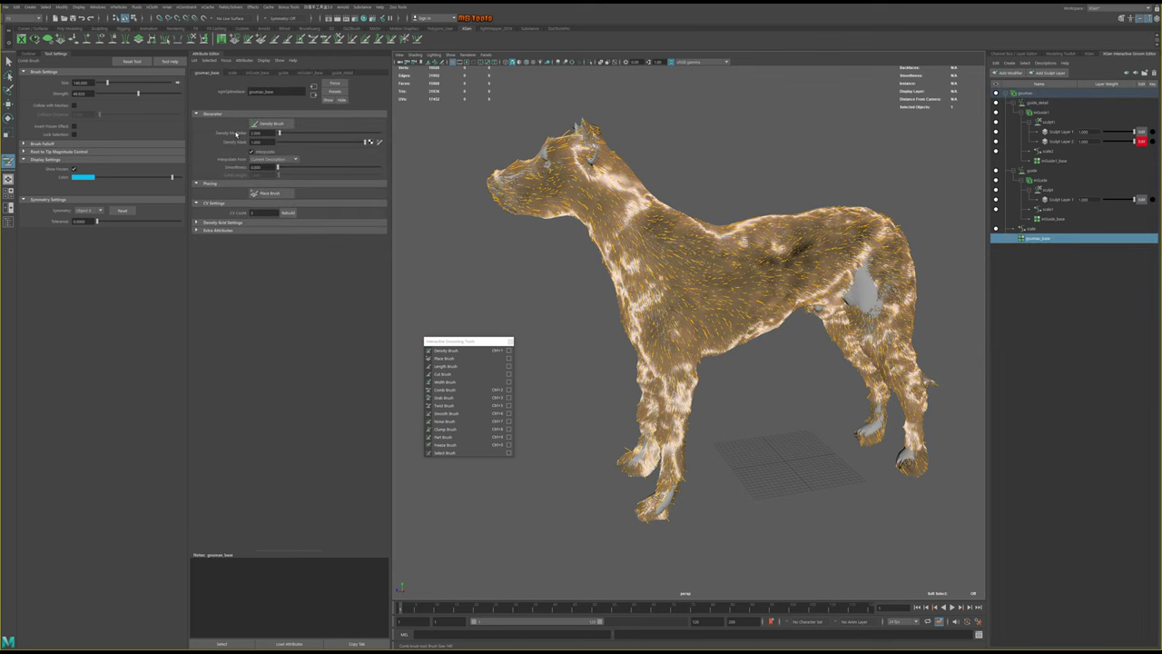
mouse_move(614, 225)
left_mouse_down("alt")
mouse_move(738, 256)
mouse_move(695, 327)
mouse_move(613, 318)
left_mouse_up("alt")
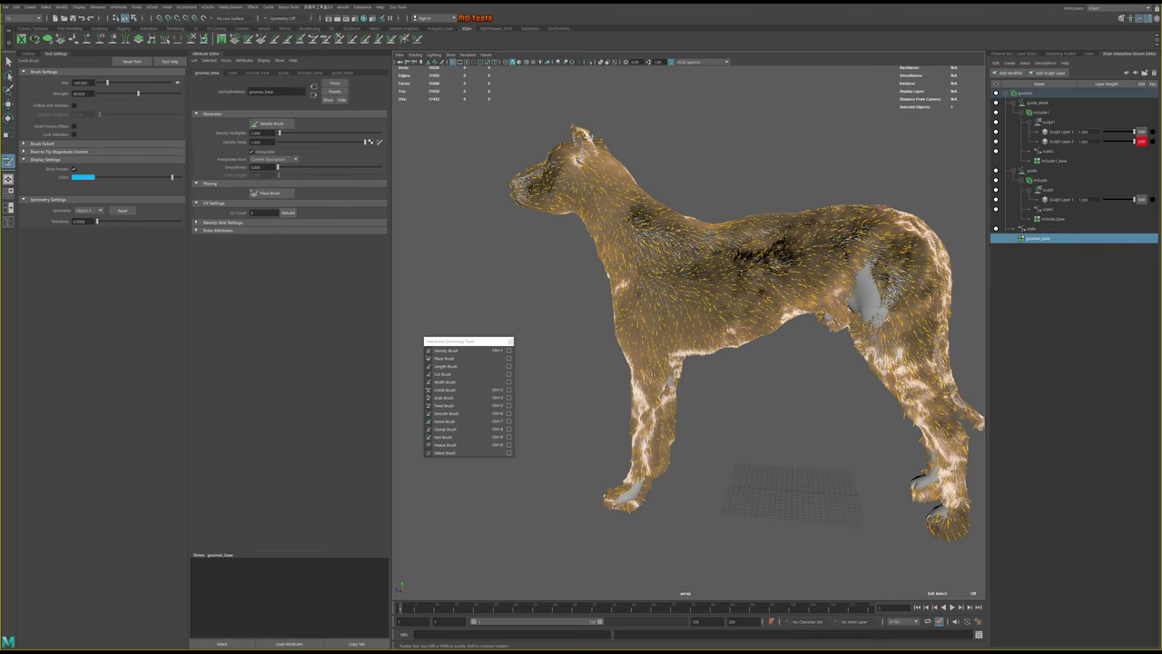
With Sculpt Layer 2 selected, comb the dog's legs, body and head while orbiting around it
left_click(1064, 142)
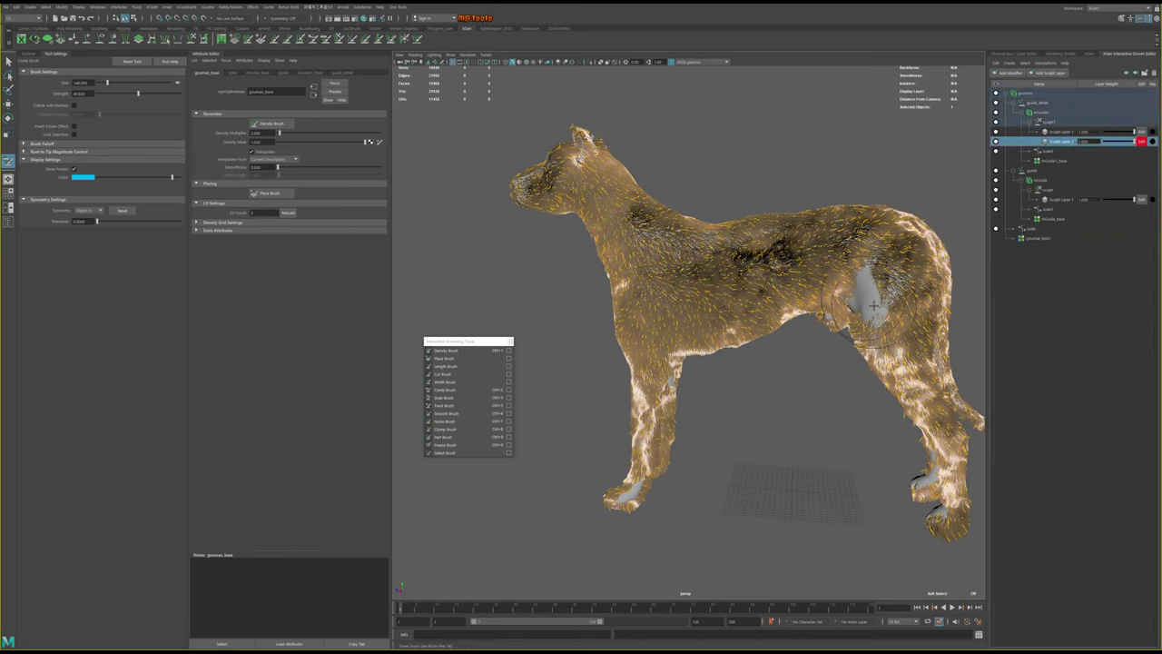
left_click(445, 390)
mouse_move(635, 381)
left_mouse_down("alt")
mouse_move(807, 382)
mouse_move(912, 308)
left_mouse_up("alt")
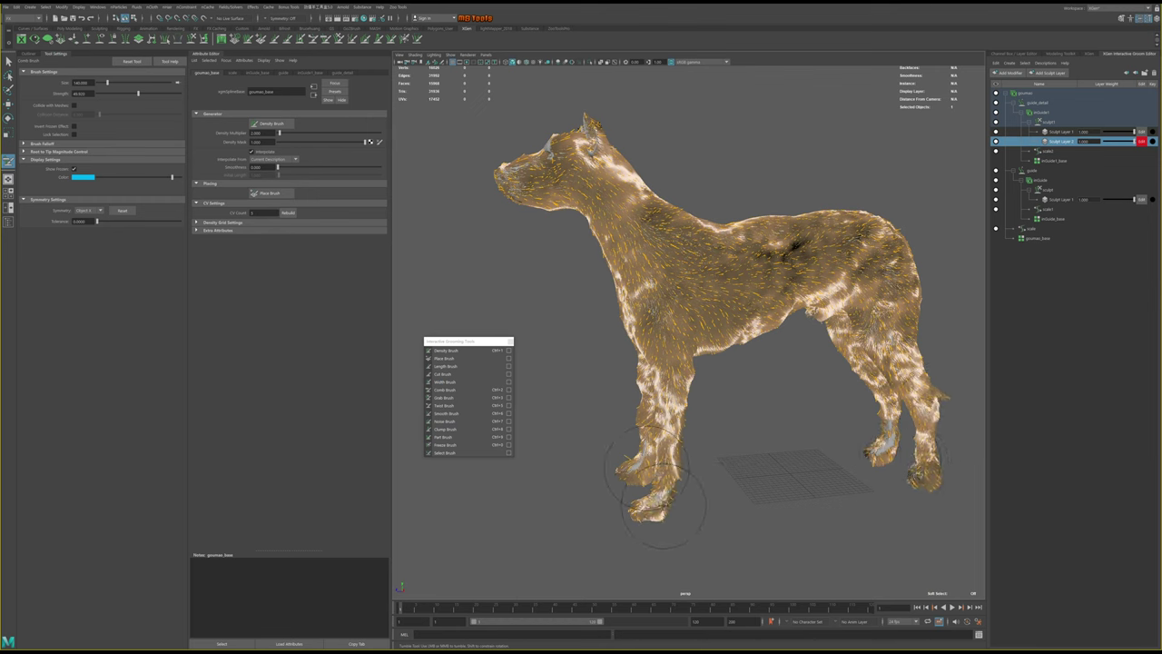
mouse_move(667, 476)
left_mouse_down("alt")
mouse_move(699, 490)
mouse_move(763, 477)
mouse_move(773, 448)
mouse_move(717, 454)
mouse_move(753, 295)
mouse_move(804, 337)
mouse_move(840, 338)
left_mouse_up("alt")
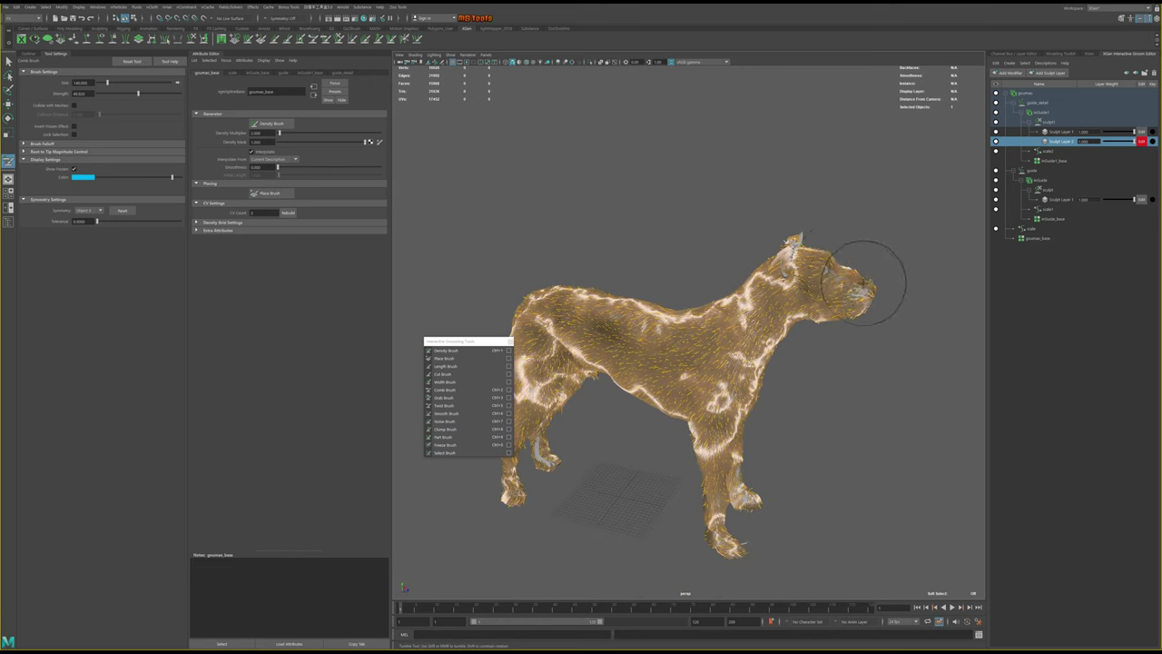
left_click_drag(867, 273, 824, 252, "alt")
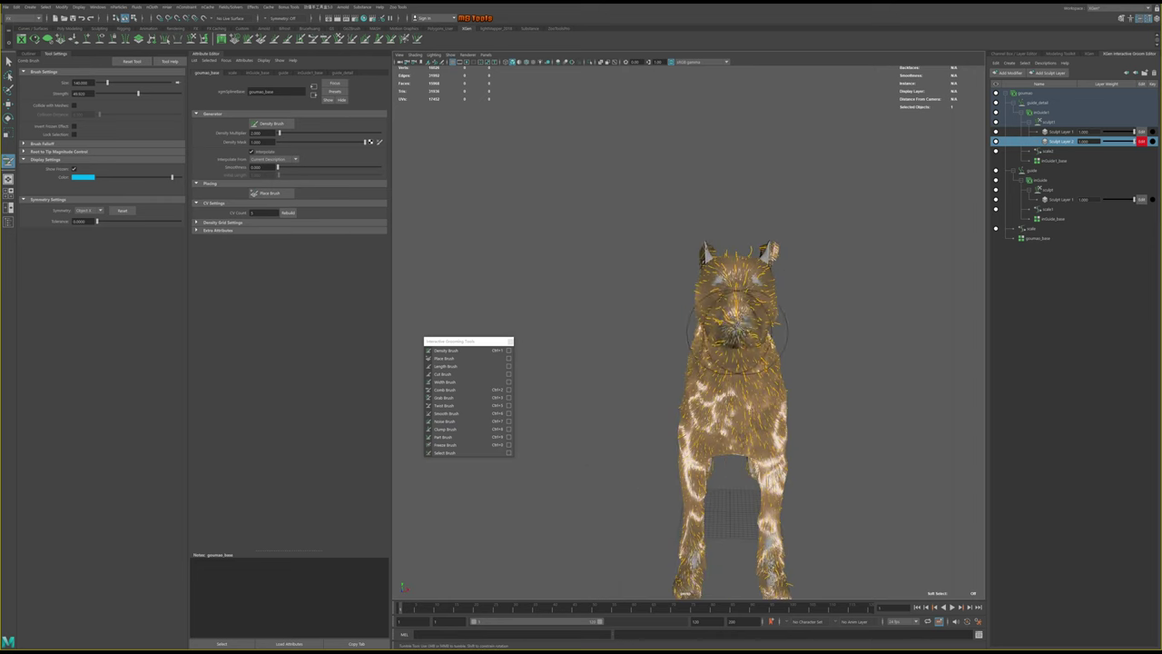
mouse_move(735, 328)
left_mouse_down("alt")
mouse_move(758, 334)
mouse_move(788, 287)
mouse_move(785, 310)
mouse_move(727, 299)
left_mouse_up("alt")
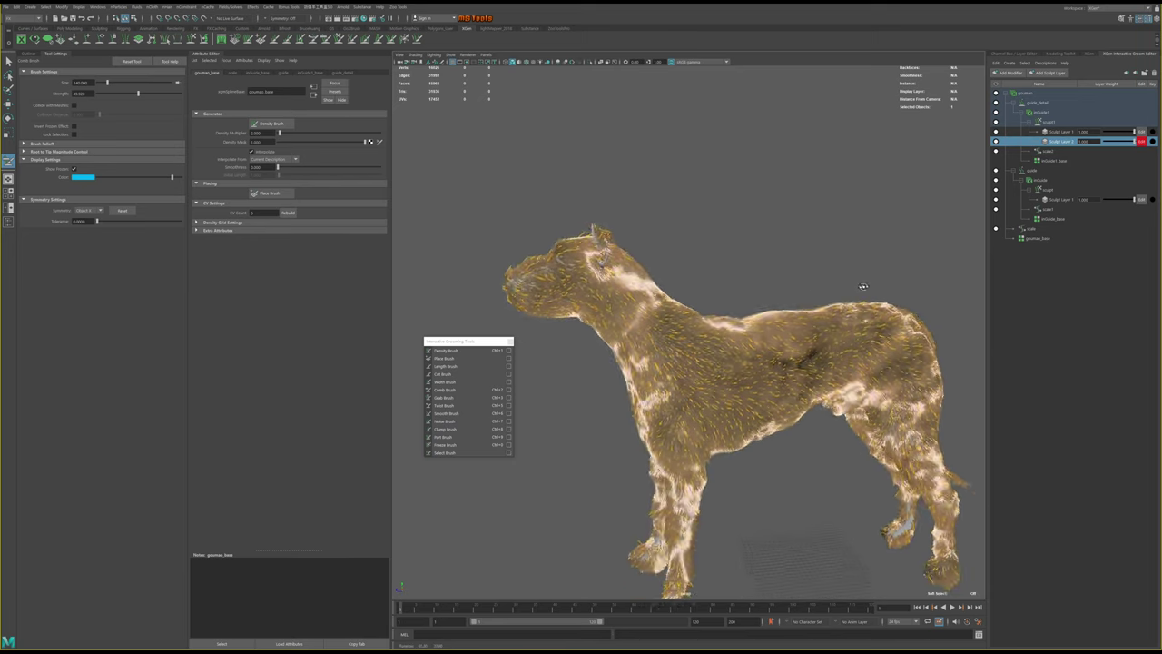
mouse_move(863, 285)
left_mouse_down("alt")
mouse_move(877, 309)
mouse_move(856, 280)
mouse_move(771, 350)
mouse_move(807, 385)
mouse_move(778, 403)
mouse_move(708, 392)
left_mouse_up("alt")
mouse_move(596, 428)
left_mouse_down("alt")
mouse_move(676, 410)
mouse_move(595, 420)
left_mouse_up("alt")
mouse_move(689, 416)
left_mouse_down("alt")
mouse_move(650, 410)
mouse_move(681, 431)
mouse_move(717, 304)
mouse_move(758, 402)
left_mouse_up("alt")
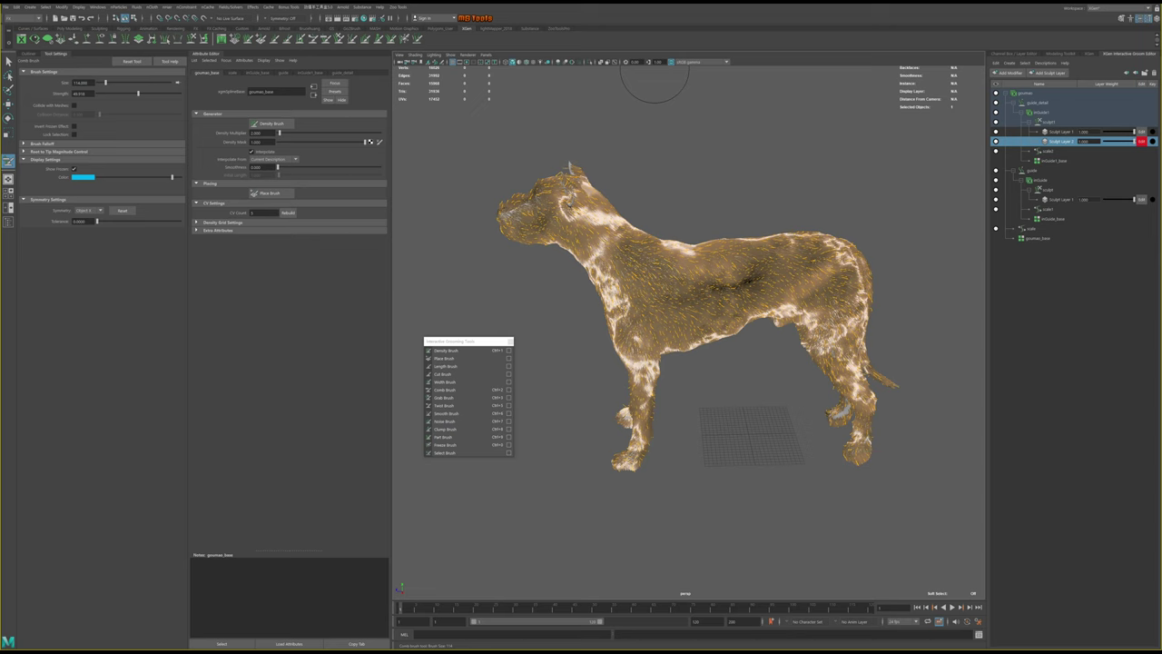
Add a Noise modifier to the groomer description and select it to show its attributes
left_click(1027, 94)
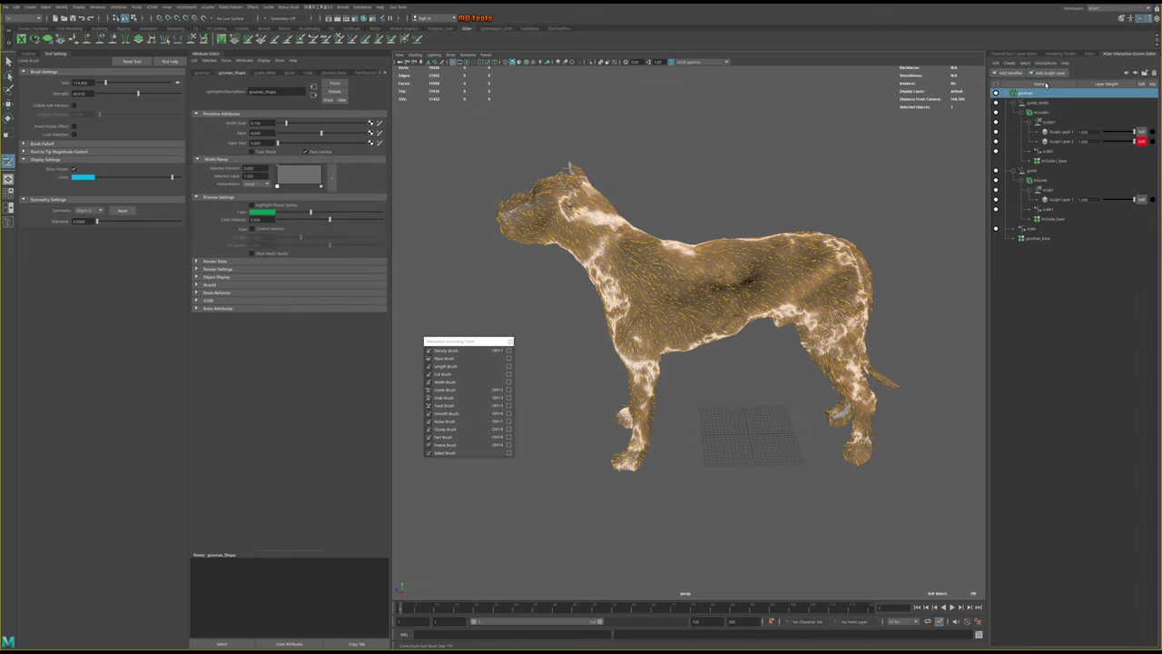
left_click(1010, 73)
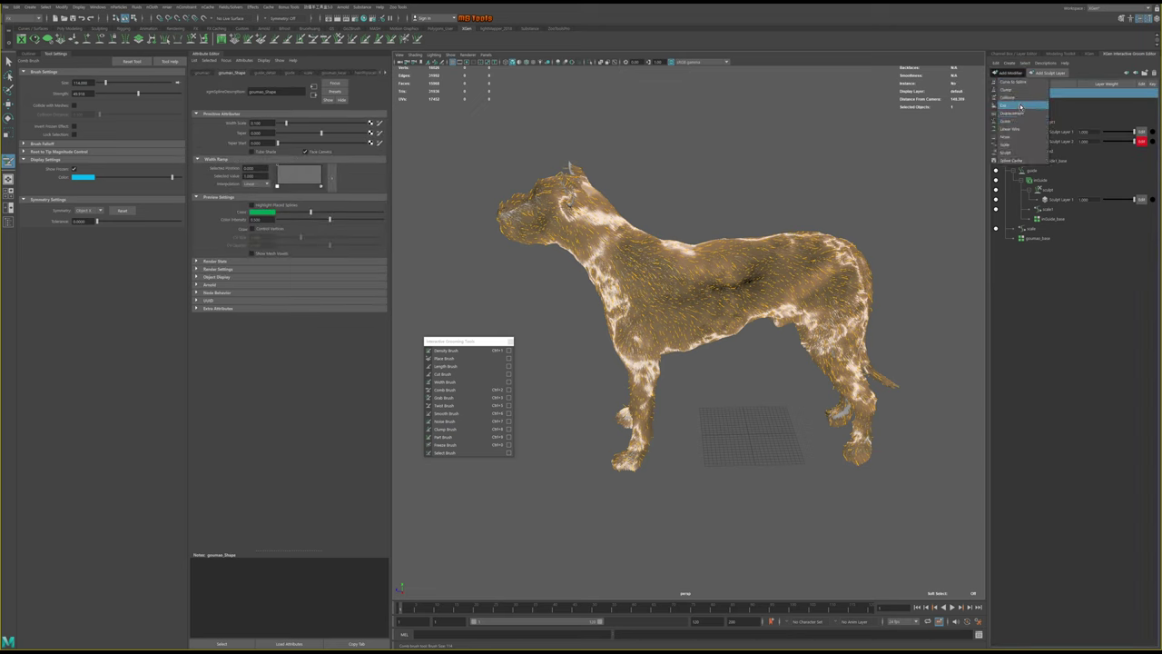
left_click(1018, 140)
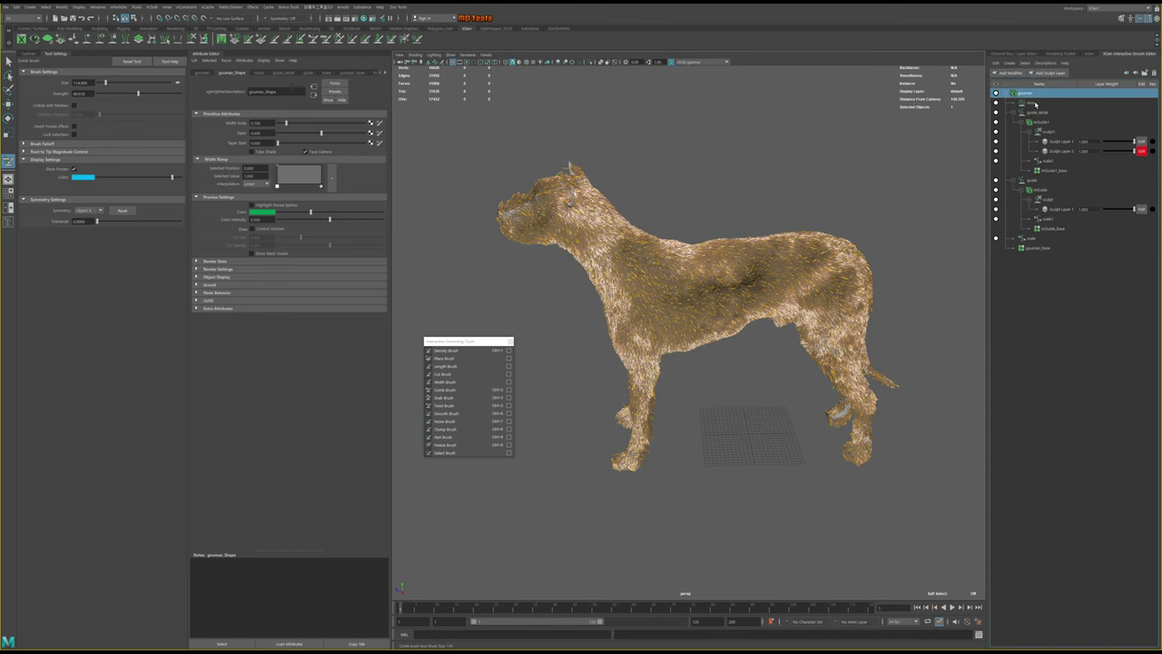
left_click(1032, 103)
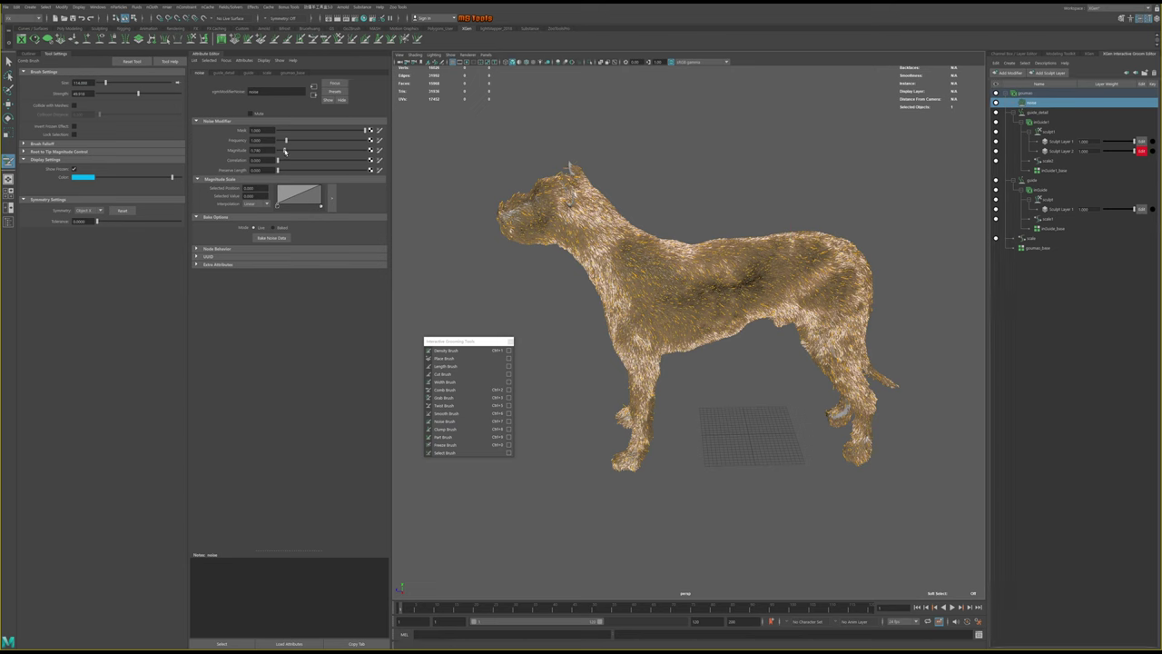
Fine-tune the Noise modifier Magnitude slider, then show the groomer_Shape attributes
left_click_drag(285, 151, 281, 150)
scroll(650, 302, "up", 3)
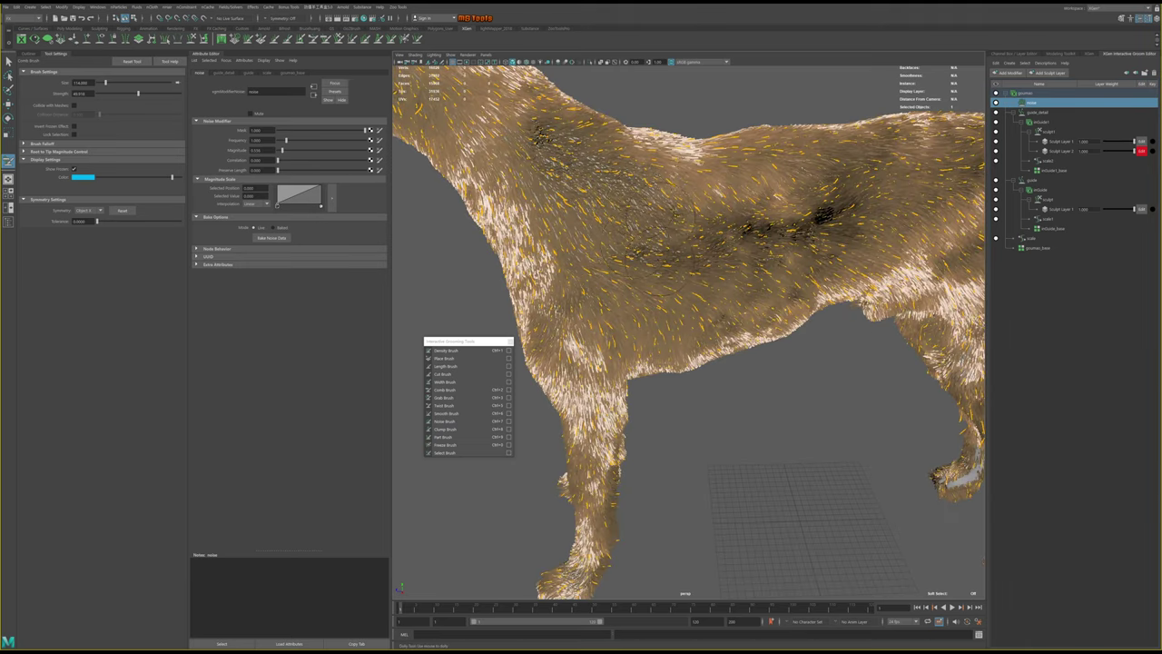
scroll(650, 301, "up", 2)
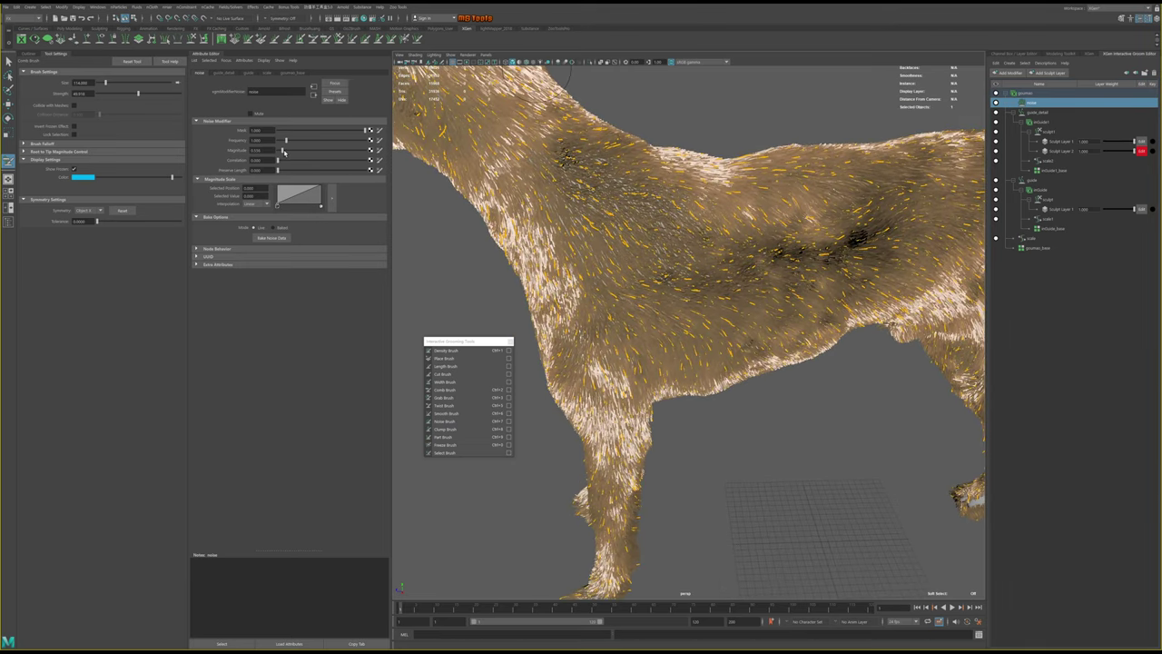
left_click_drag(283, 151, 285, 151)
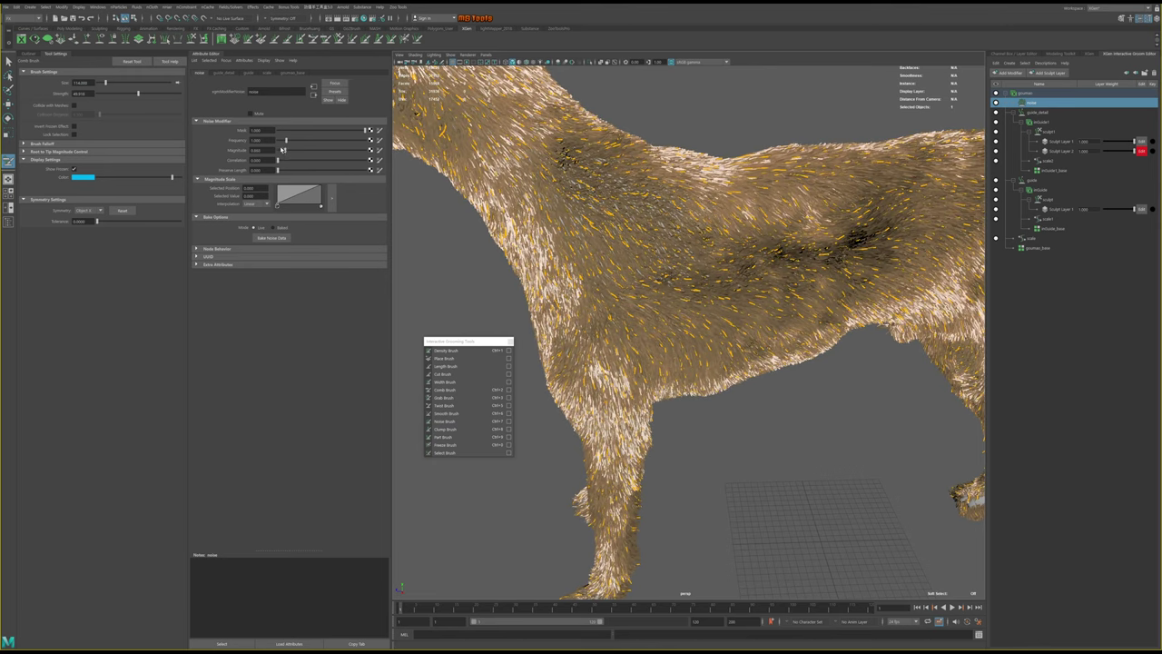
left_click_drag(285, 152, 287, 153)
left_click(1024, 92)
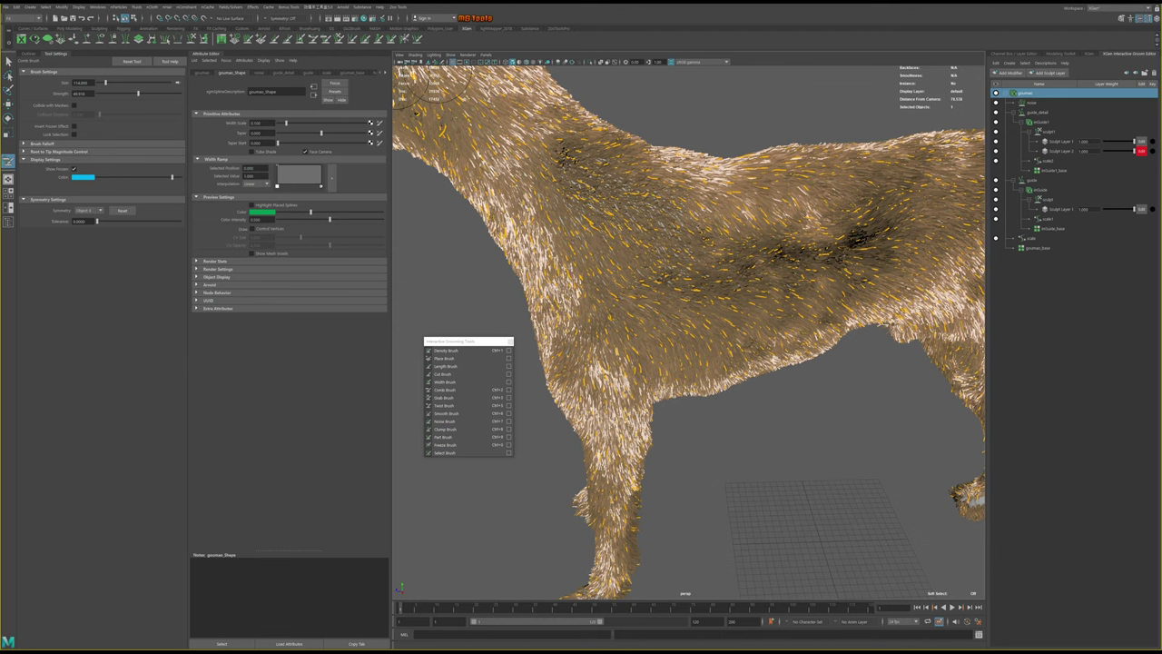
Set the groomer_Shape Primitive Attributes Taper to 0
left_click_drag(576, 194, 386, 172, "alt")
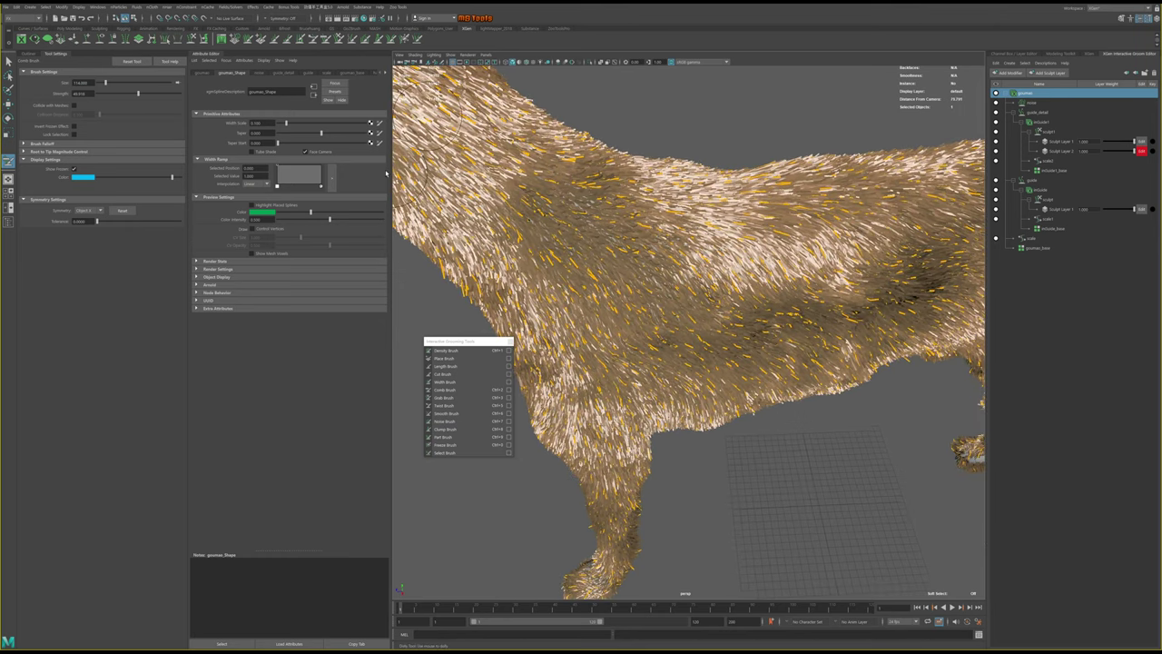
left_click_drag(326, 138, 365, 136)
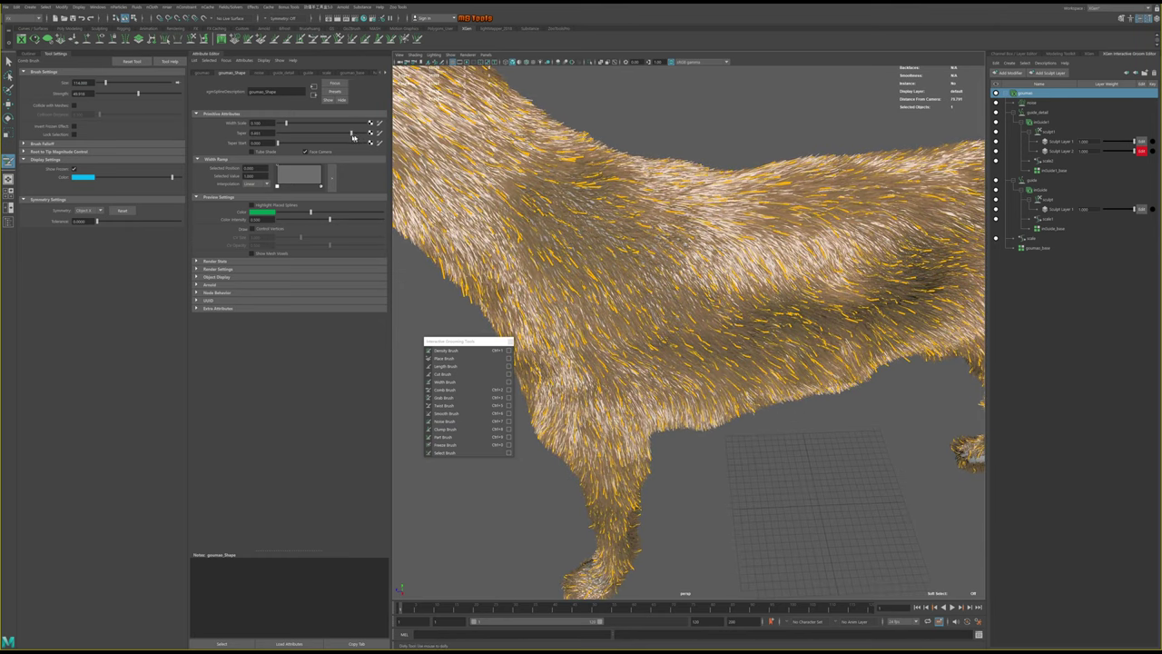
scroll(621, 235, "up", 5)
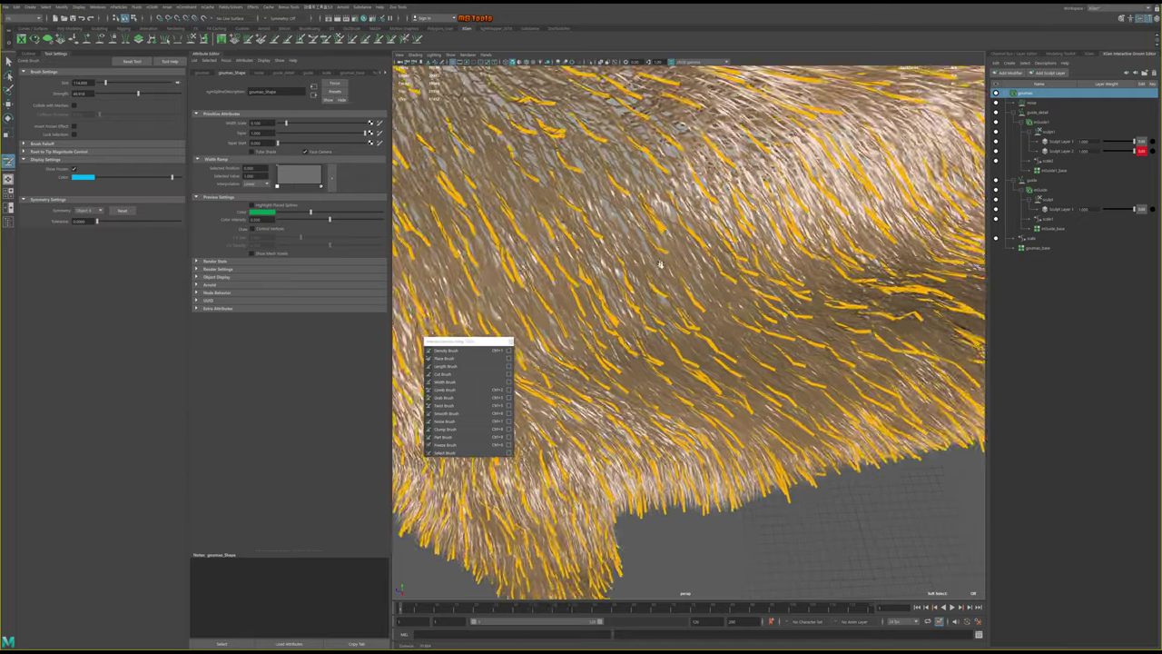
scroll(621, 235, "down", 2)
scroll(590, 214, "down", 3)
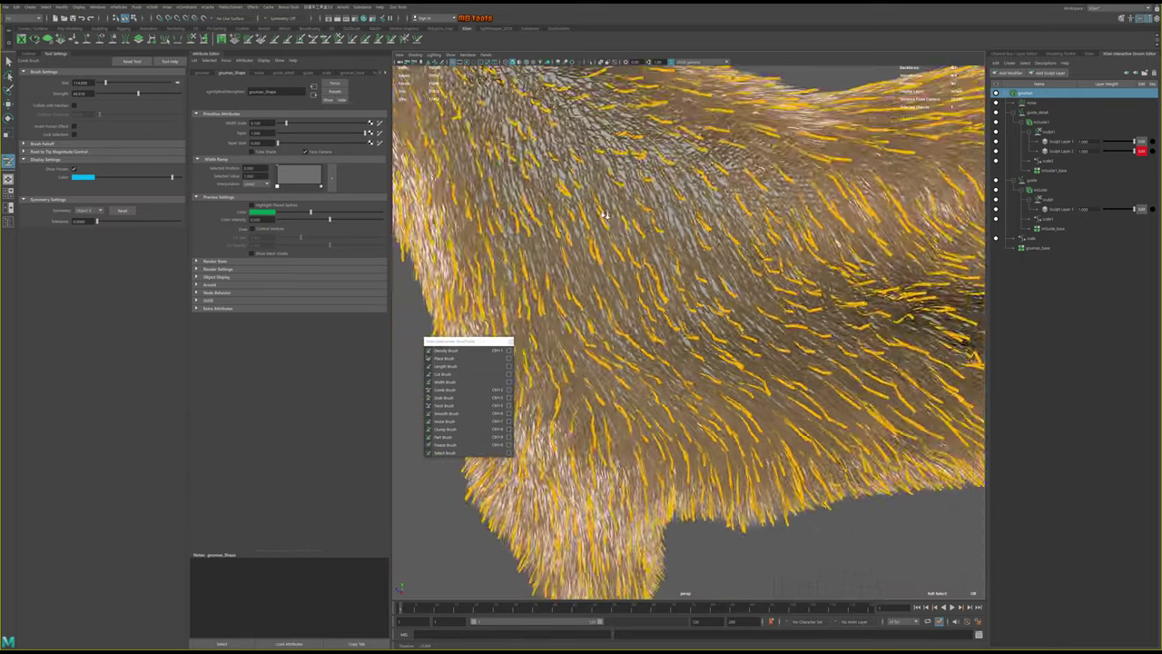
scroll(568, 195, "down", 3)
left_click_drag(568, 195, 506, 89, "alt")
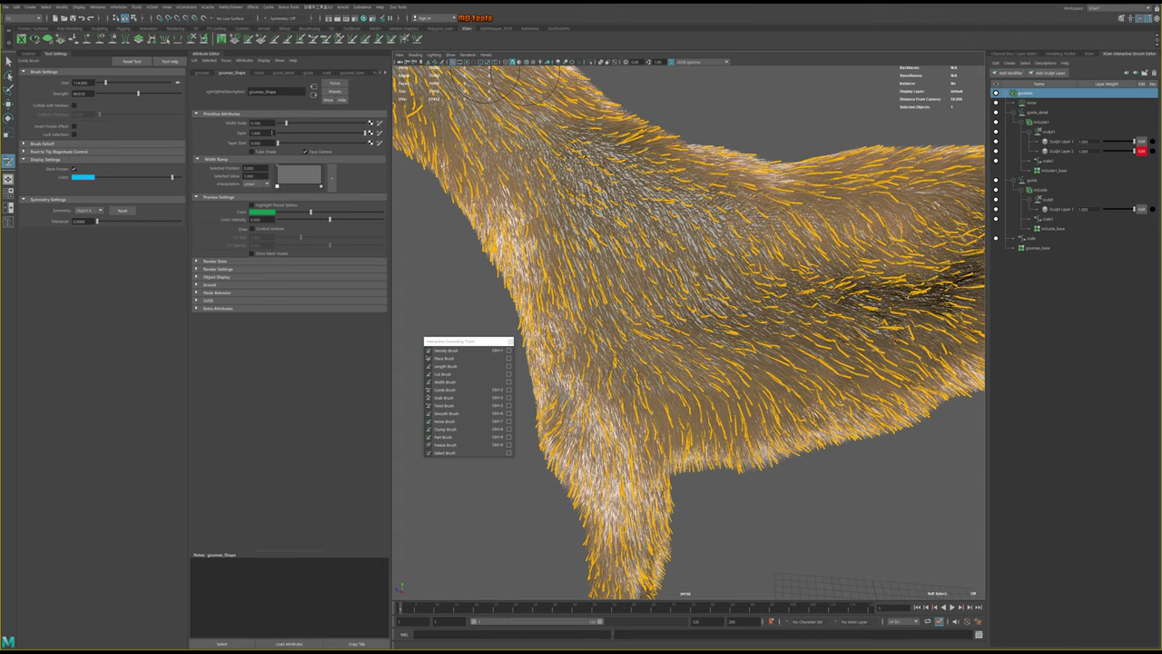
double_click(256, 132)
type("0")
key("Return")
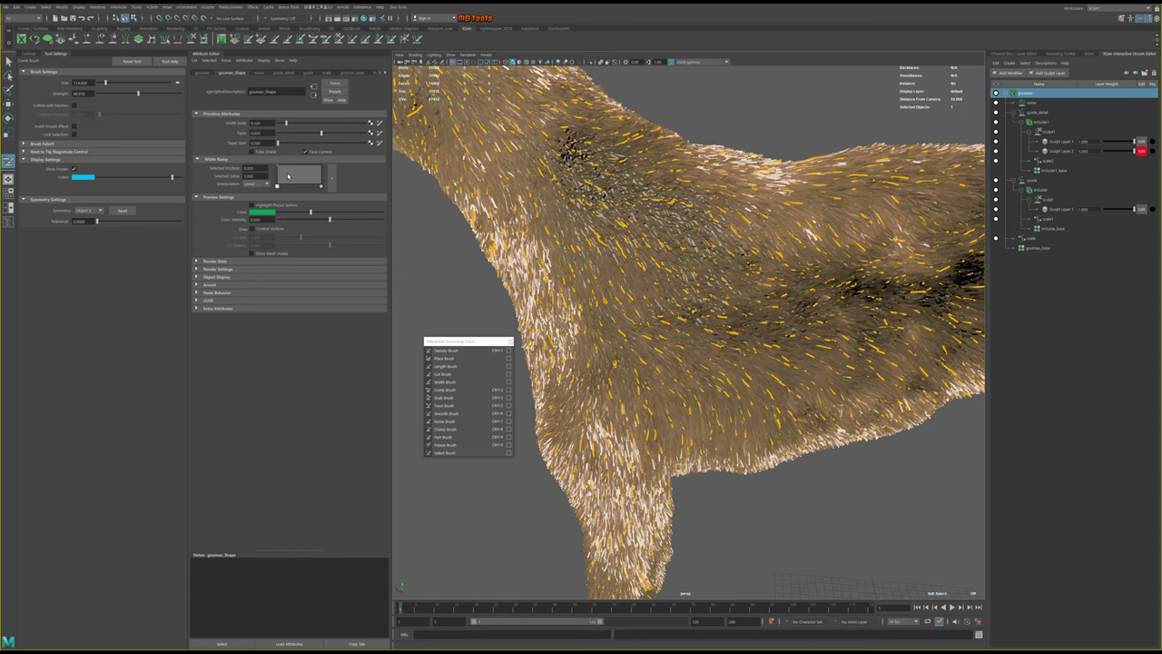
Shape the Width Ramp into a descending curve with Smooth interpolation
left_click(287, 178)
mouse_move(288, 178)
left_mouse_down()
mouse_move(316, 169)
mouse_move(319, 184)
left_mouse_up()
left_click(309, 182)
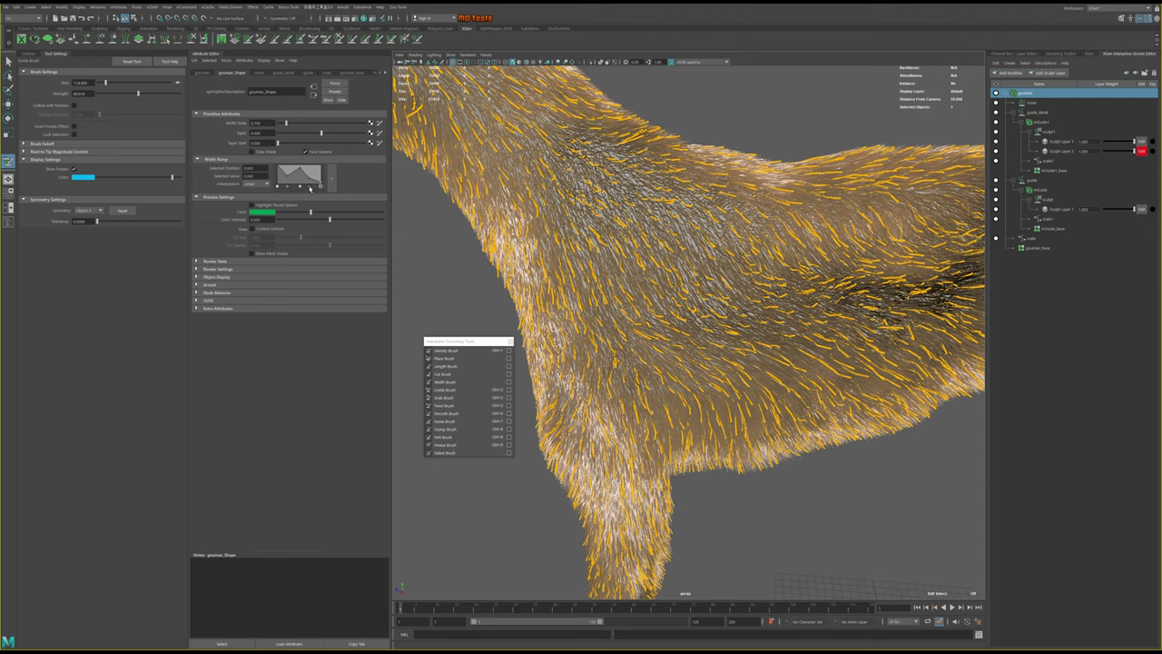
left_click_drag(304, 188, 292, 182)
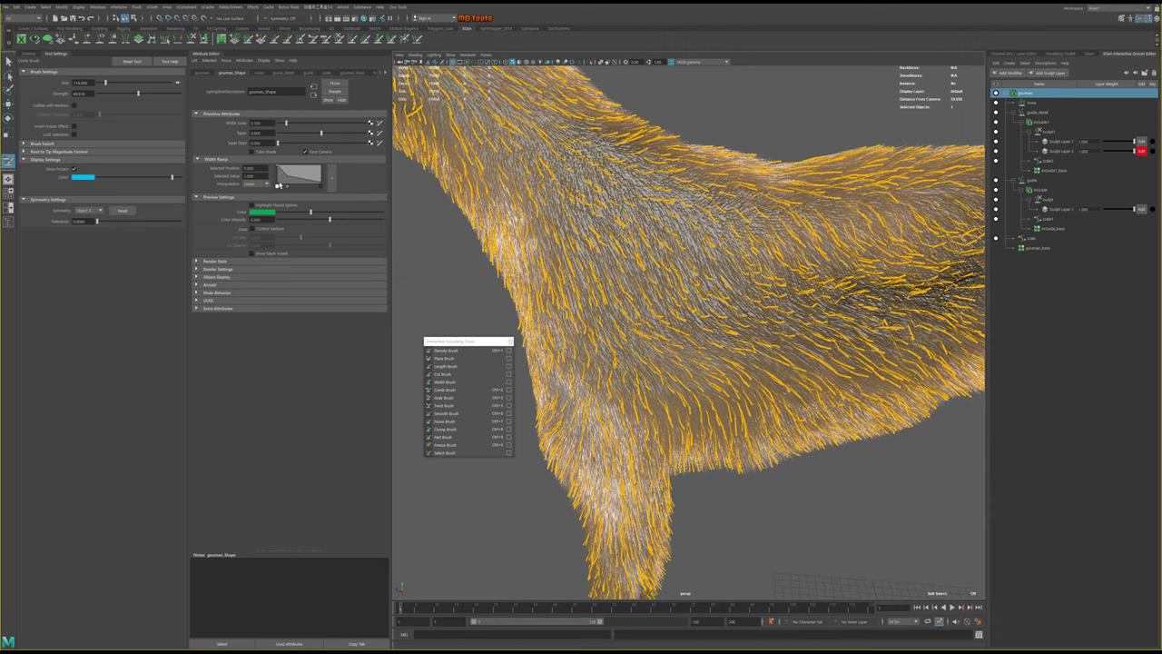
left_click(255, 184)
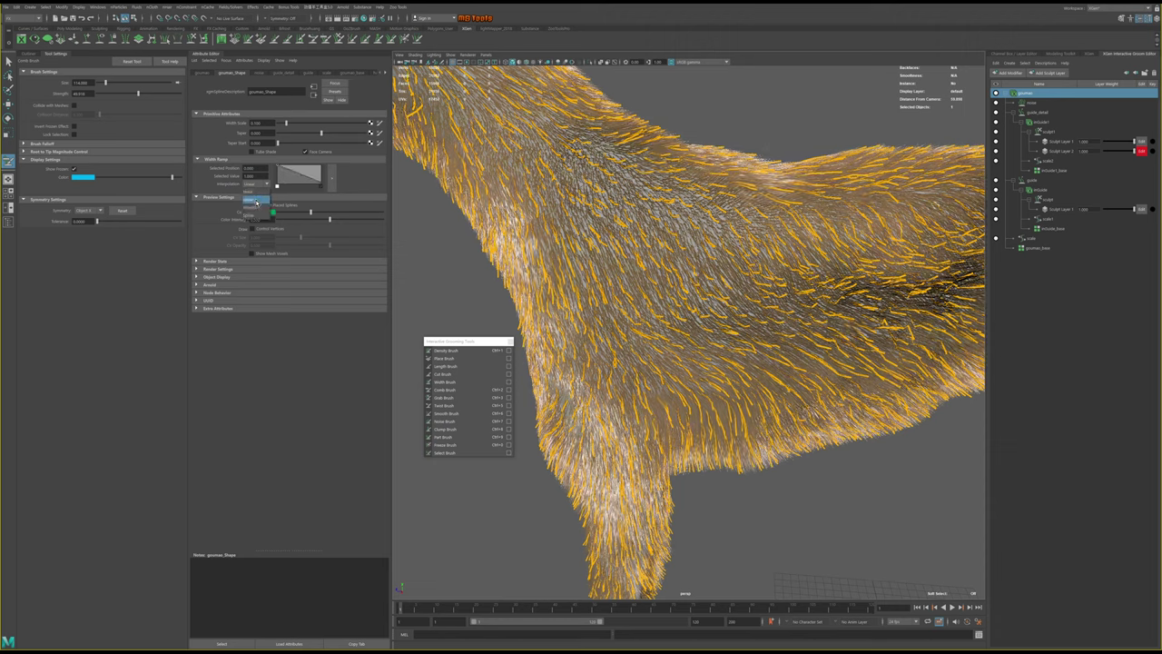
left_click(257, 207)
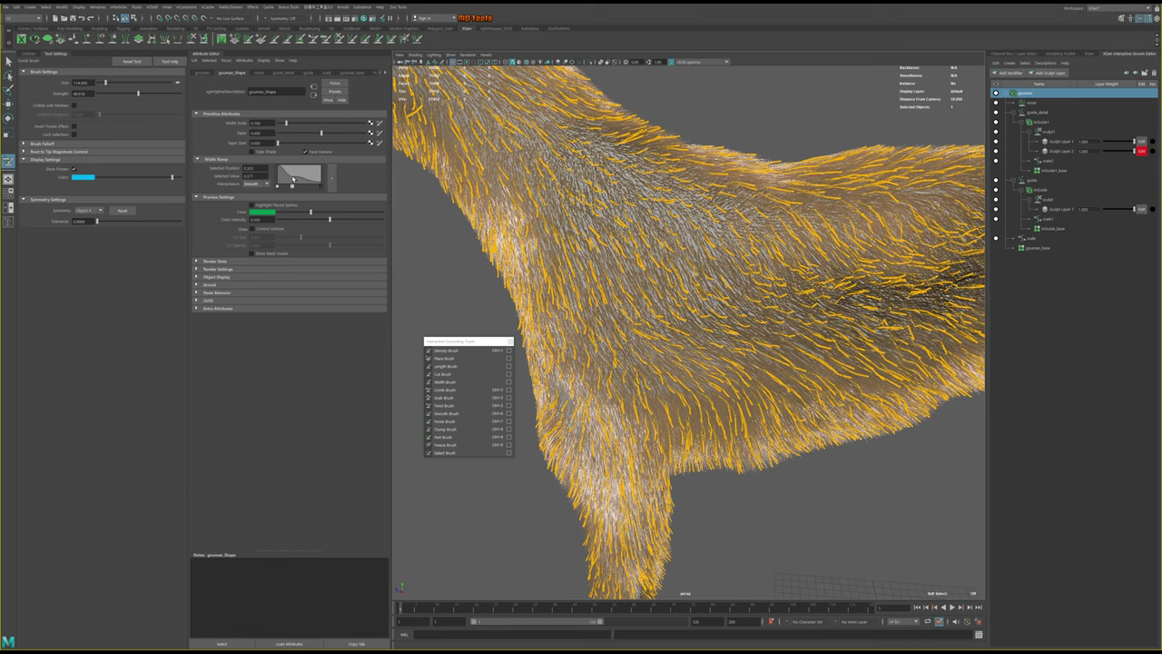
left_click_drag(293, 180, 292, 183)
Collapse the guide_detail and guide branches in the XGen Interactive Groom Editor outliner
scroll(588, 195, "down", 5)
left_click_drag(588, 195, 599, 193, "alt")
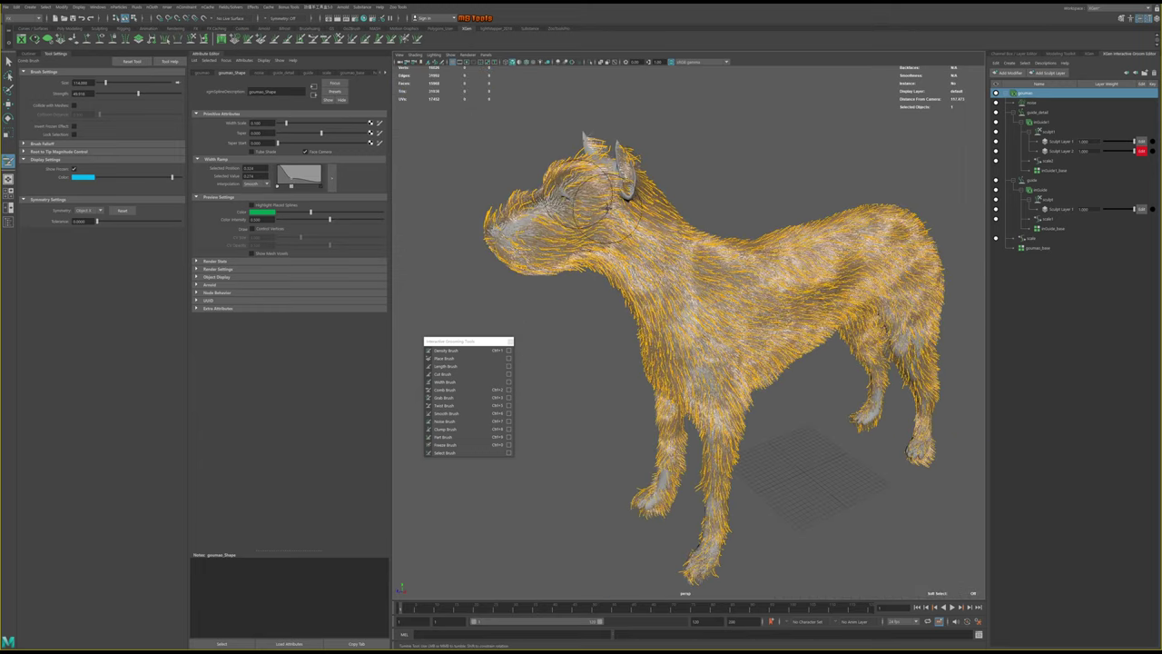
scroll(636, 227, "up", 5)
scroll(690, 254, "up", 3)
scroll(708, 266, "down", 3)
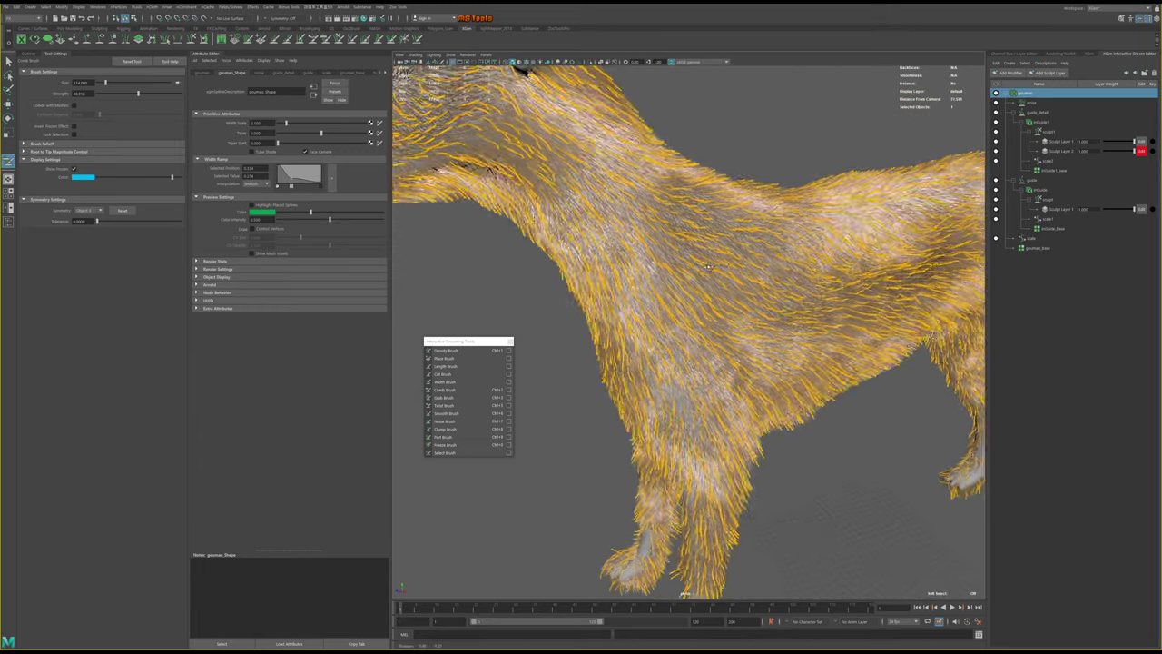
left_click_drag(707, 266, 695, 258, "alt")
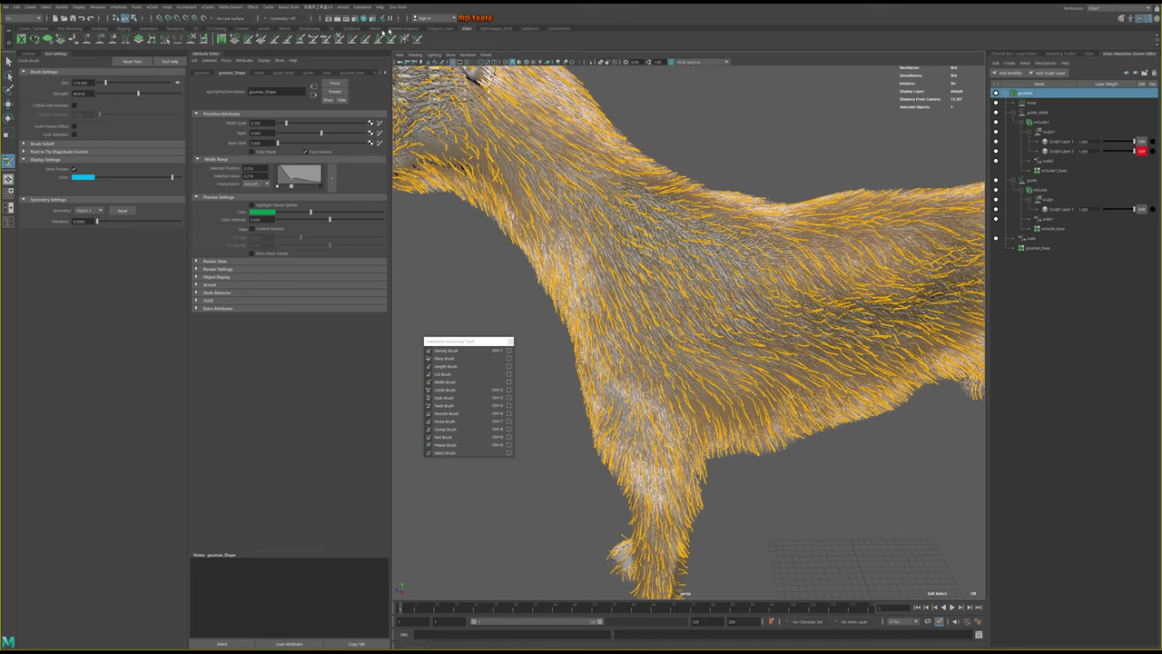
left_click(1026, 111)
left_click(1015, 121)
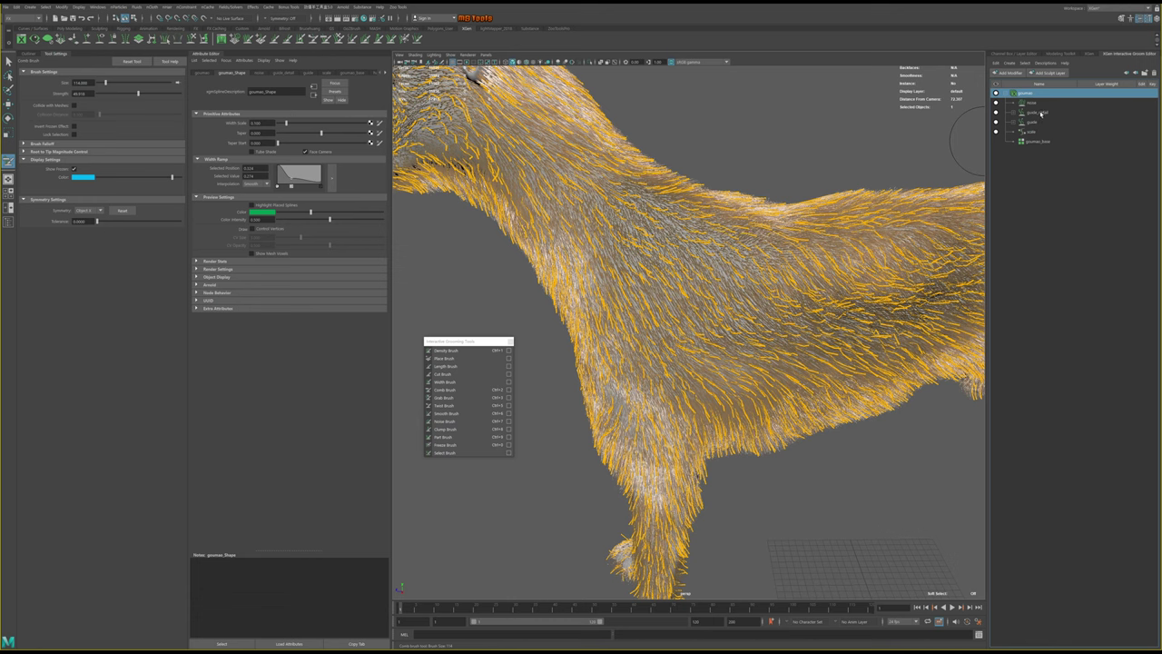
left_click(1040, 112)
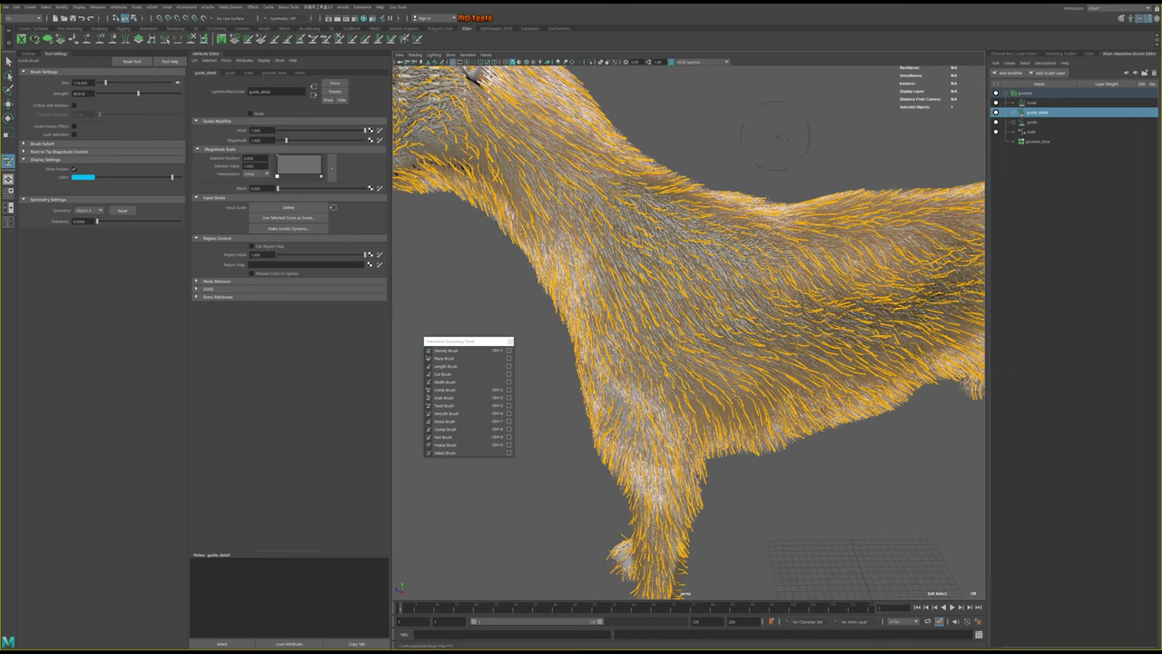
Set groomer_base Density Multiplier to 2, then start File > Save Scene As
left_click(1035, 140)
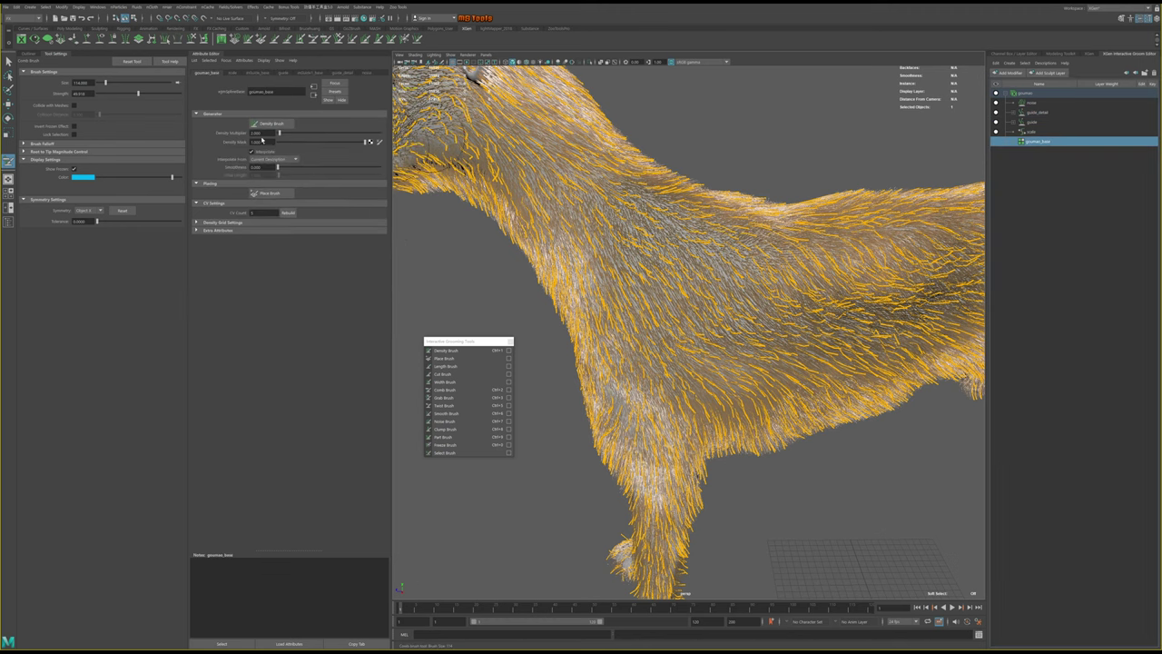
type("2")
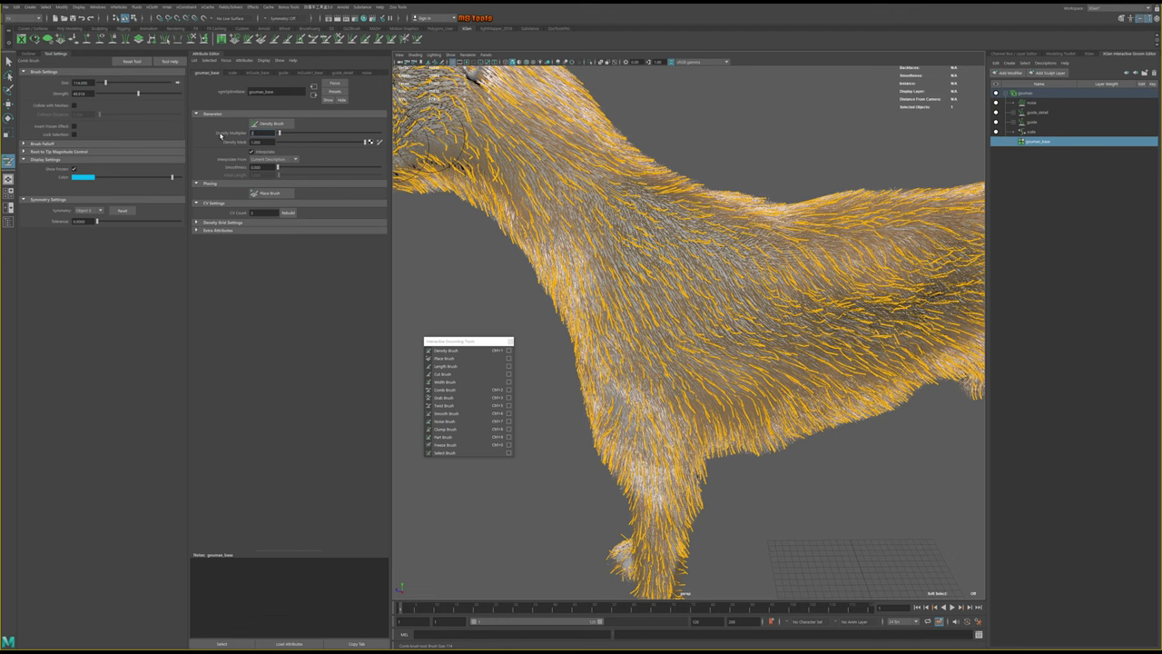
key("Return")
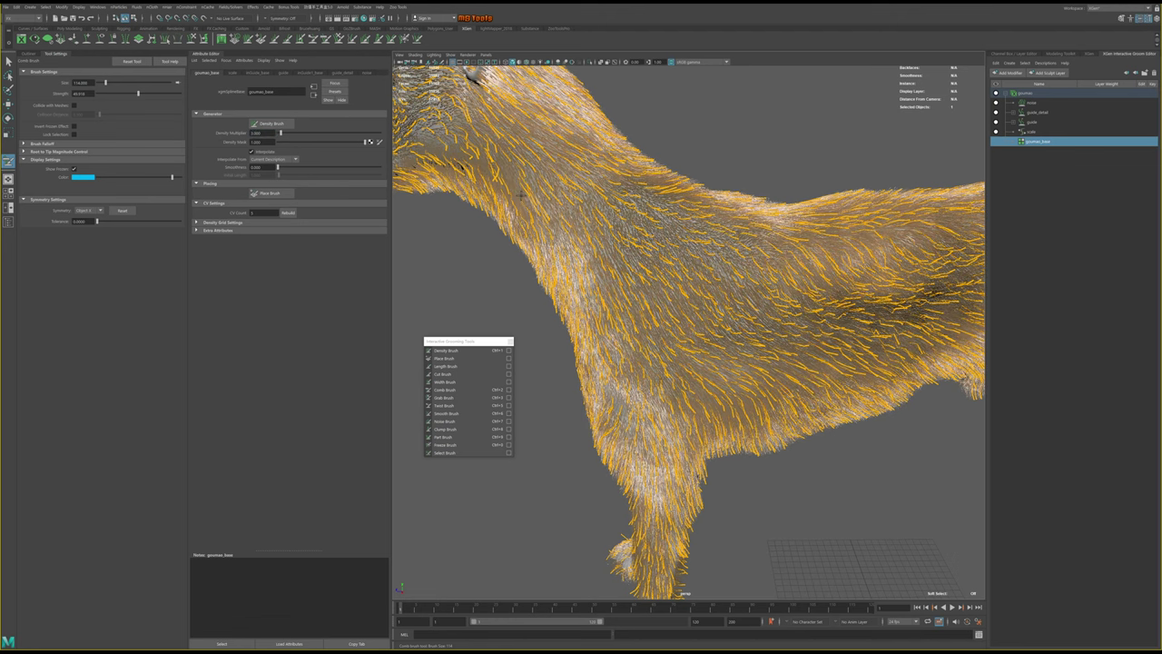
left_click_drag(520, 193, 639, 221, "alt")
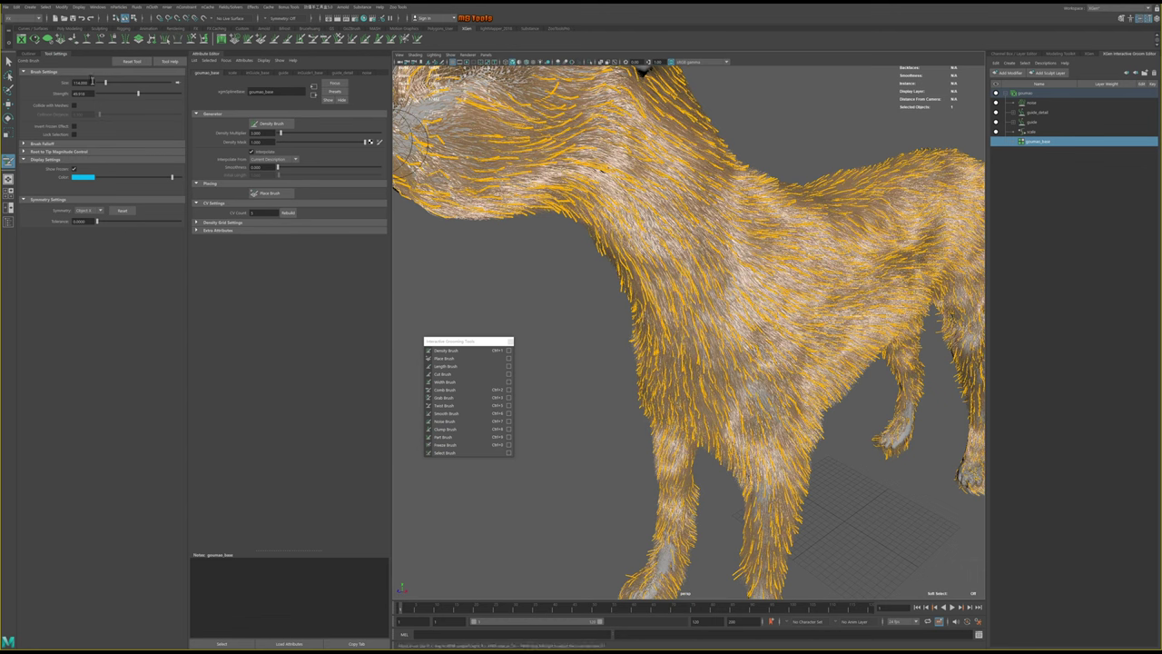
left_click(16, 6)
left_click(46, 48)
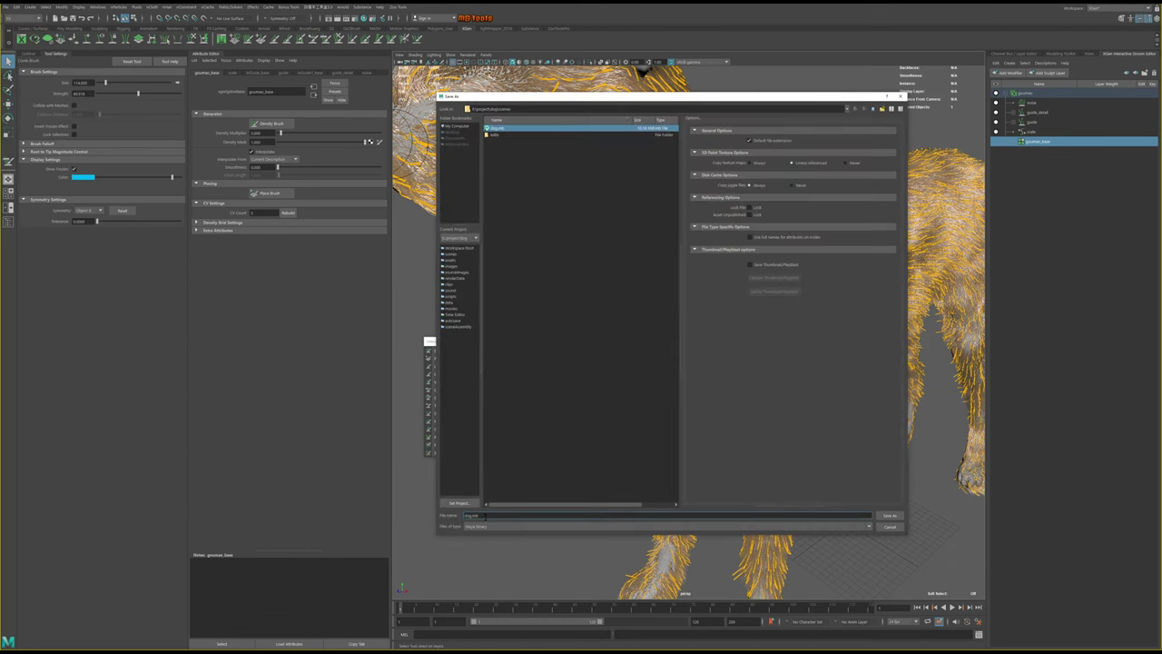
Save the scene as a new version by adding an underscore to the file name
left_click_drag(483, 515, 470, 516)
type("_")
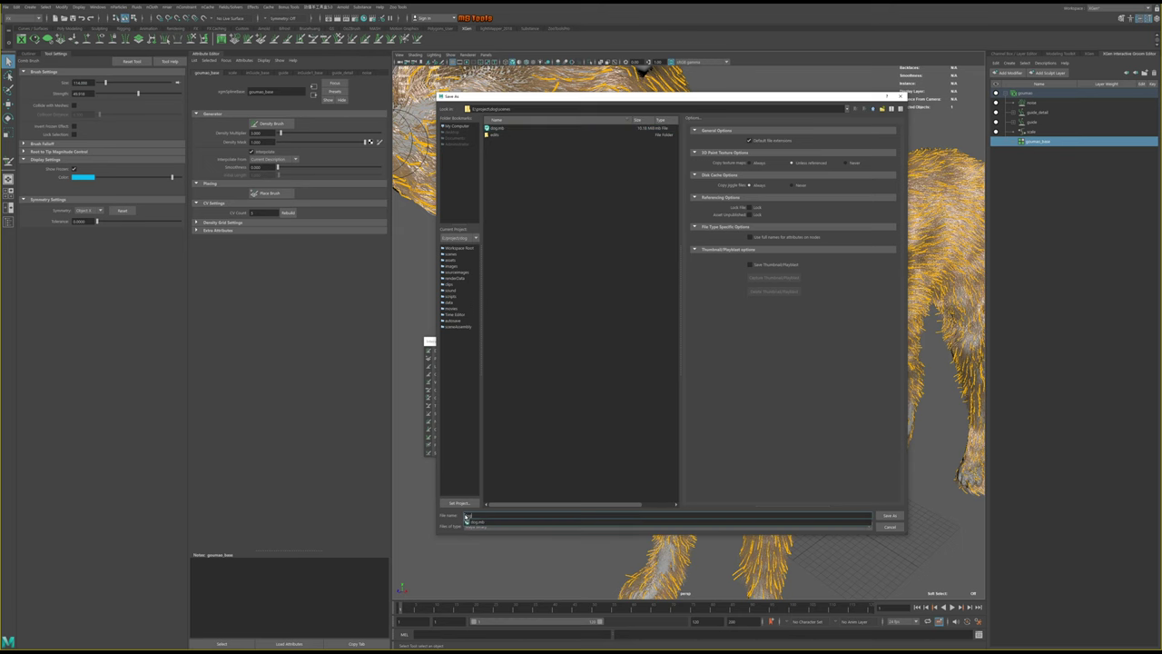
key("Return")
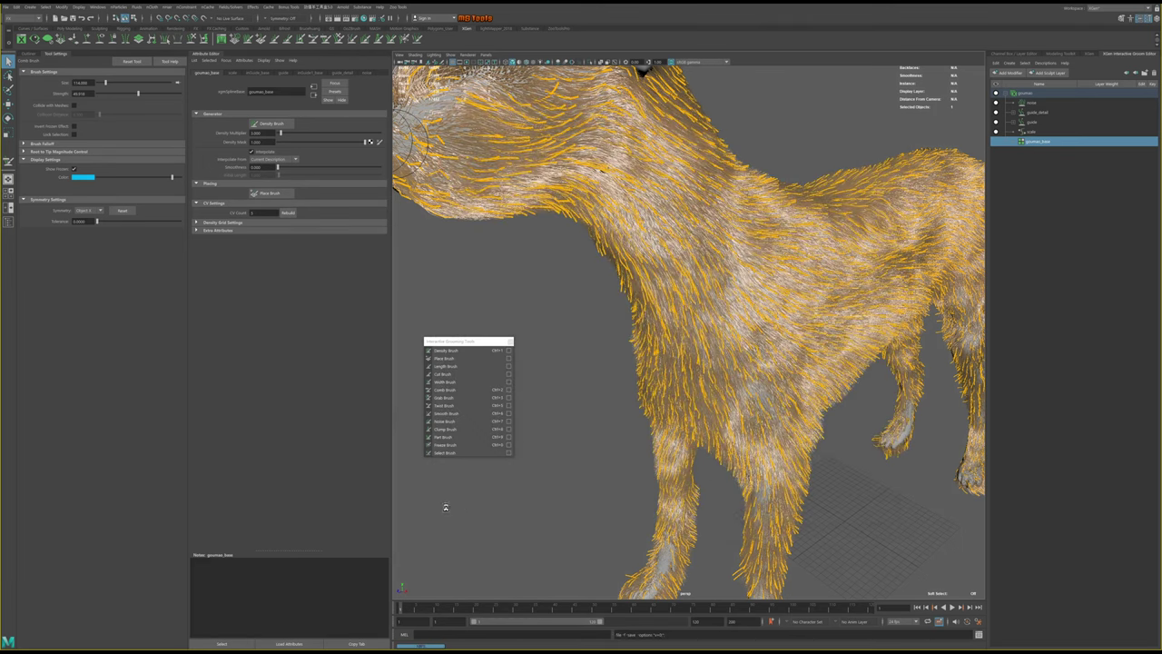
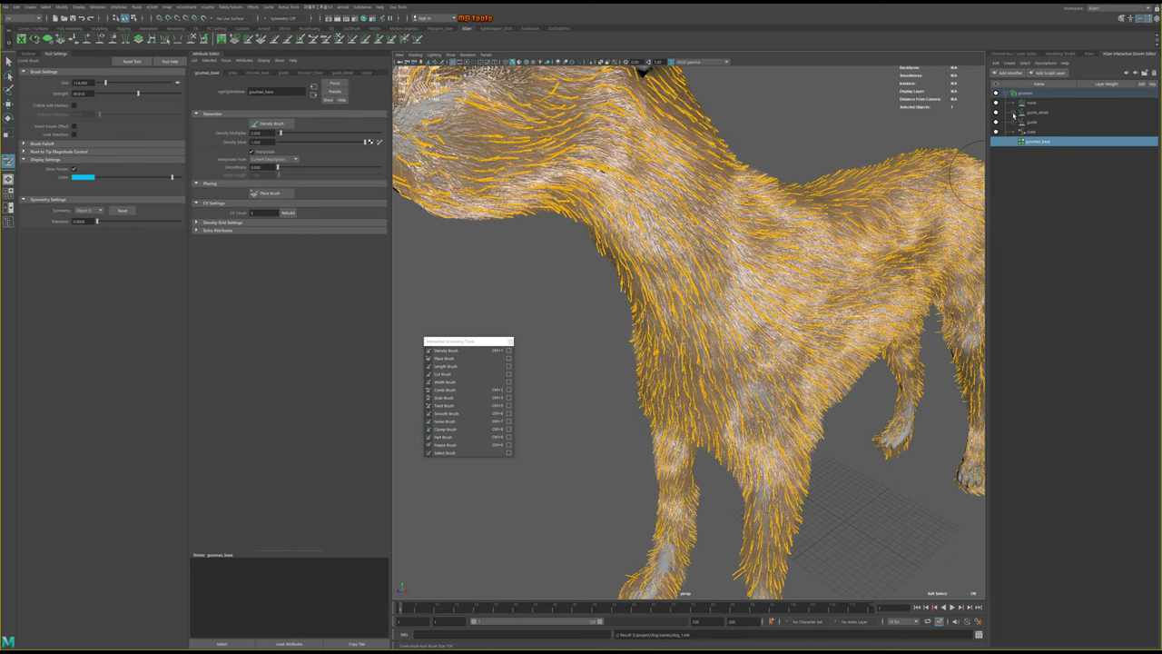
Add Sculpt Layer 3 to guide_detail's sculpt1 modifier and make it the edit layer
left_click(1014, 112)
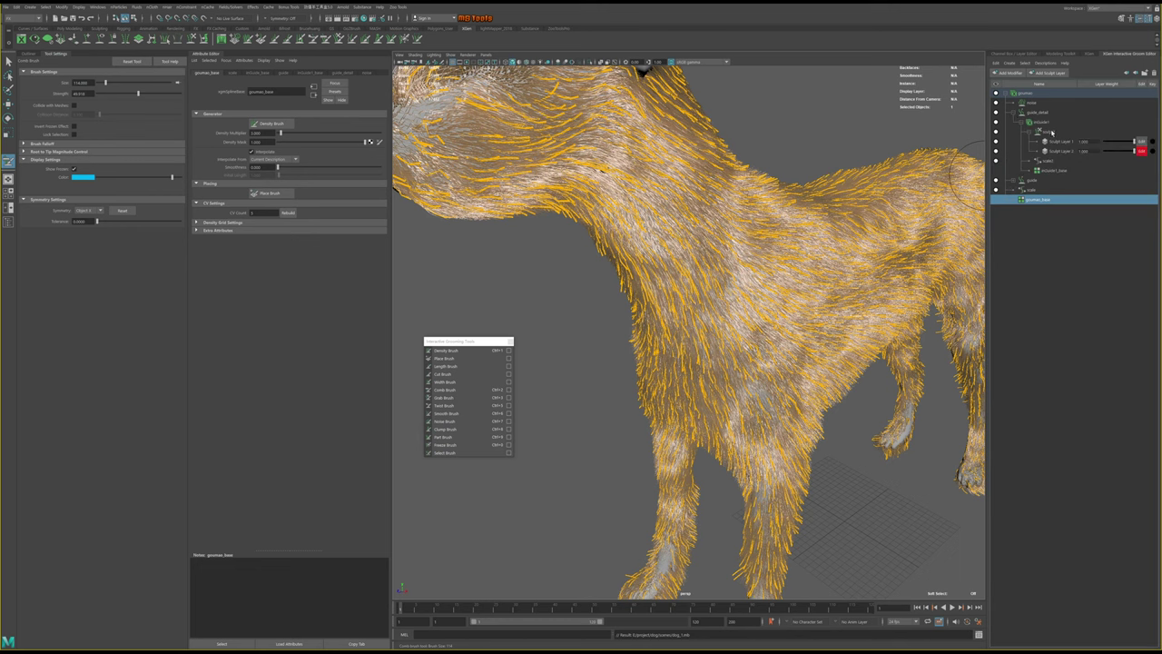
left_click(1049, 132)
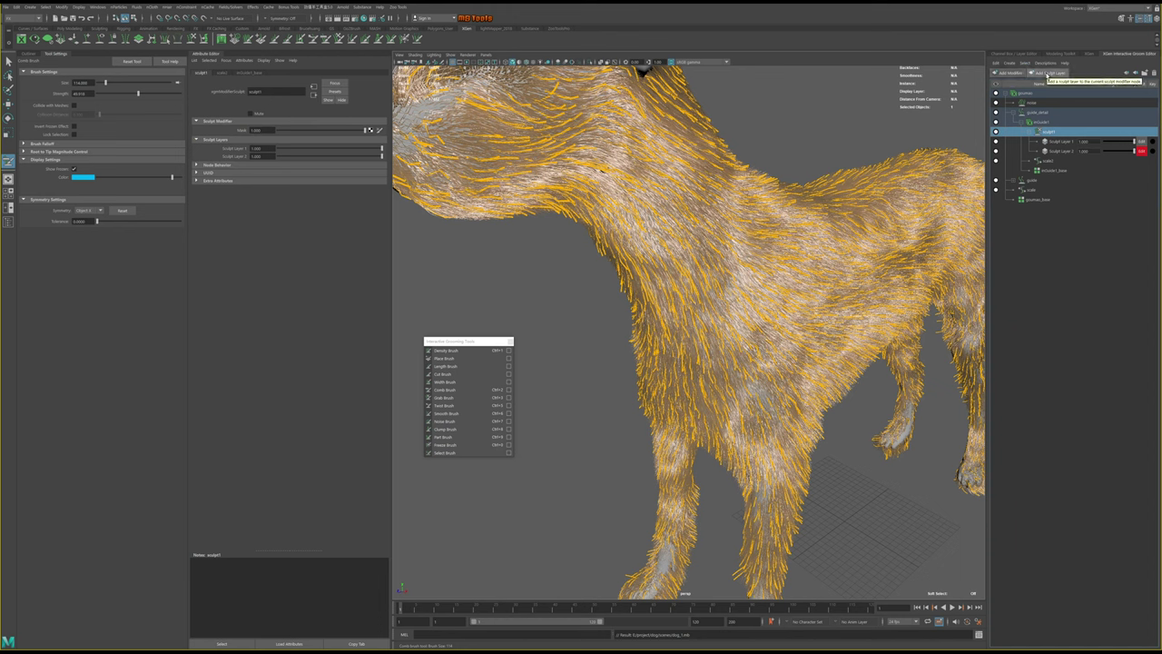
left_click(1049, 72)
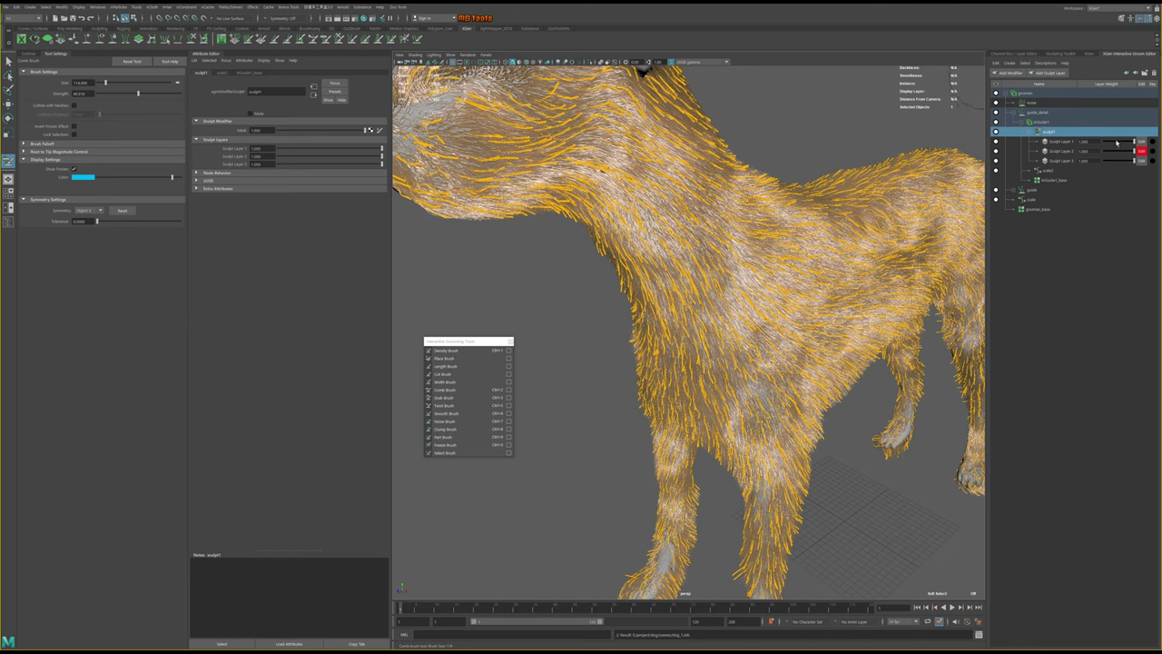
left_click(1141, 160)
left_click_drag(798, 427, 830, 441, "alt")
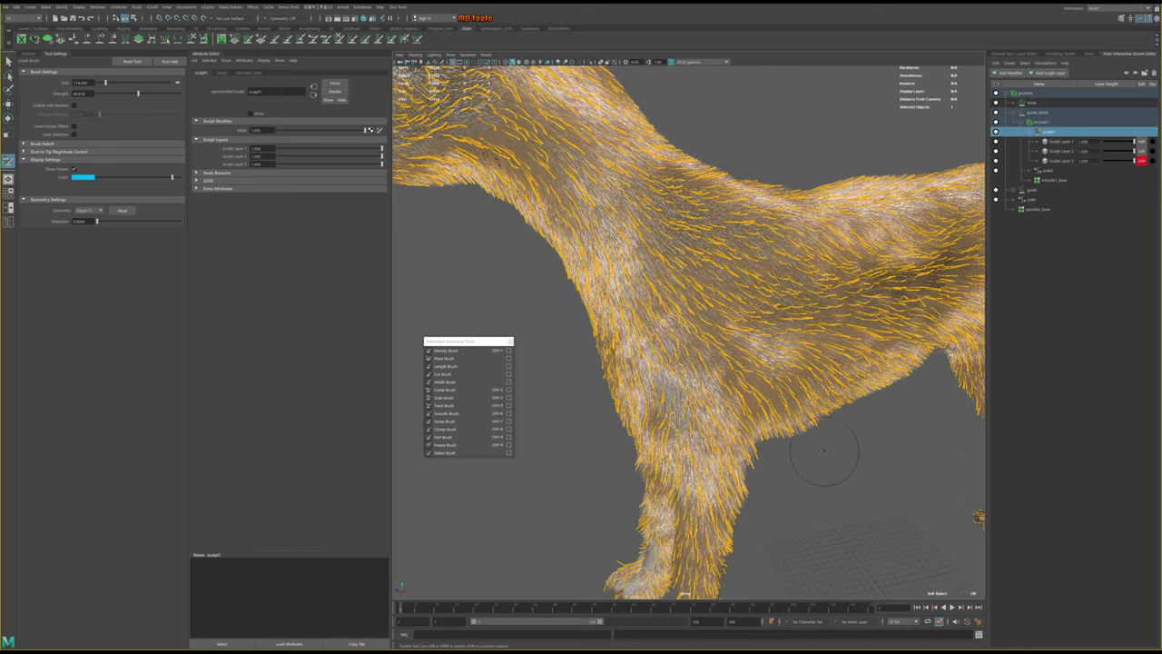
scroll(775, 406, "down", 3)
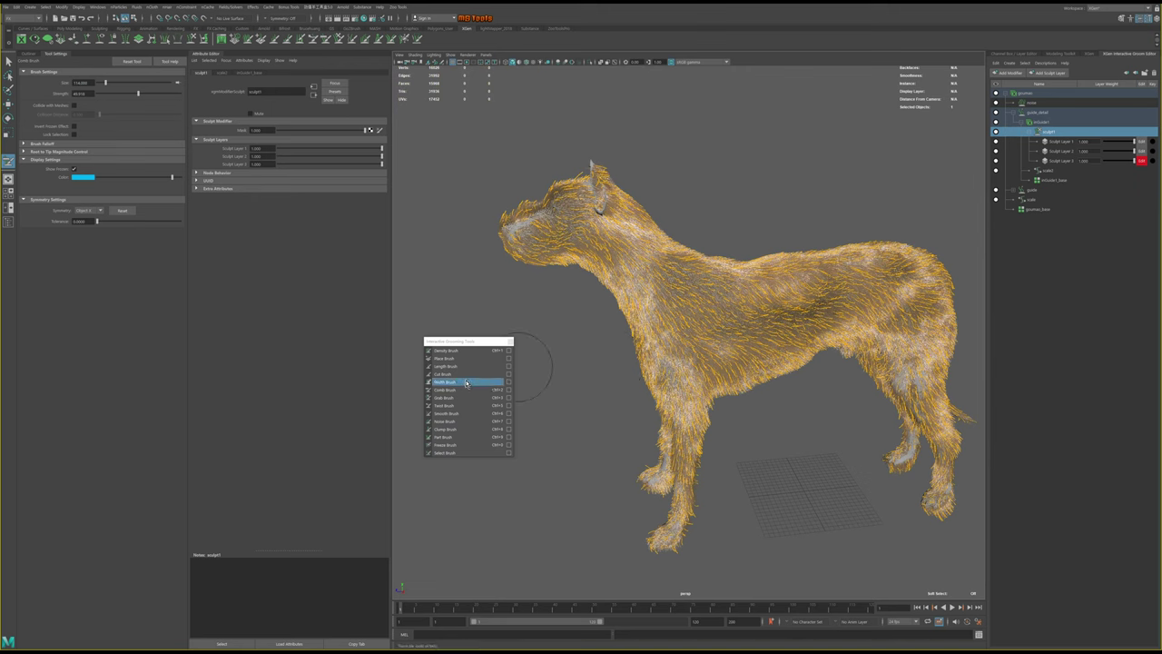
Reshape fur lengths with the Length Brush on Sculpt Layer 3, checking side, front and rear views
left_click(445, 366)
mouse_move(646, 272)
left_mouse_down("alt")
mouse_move(663, 290)
mouse_move(626, 263)
left_mouse_up("alt")
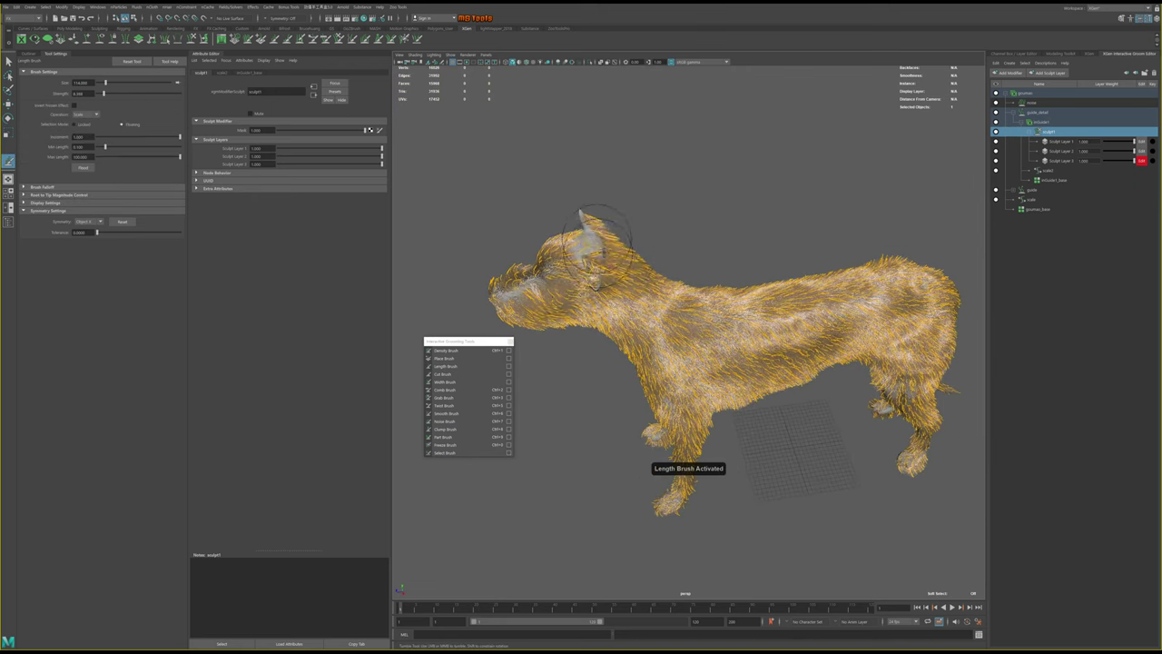
left_click_drag(706, 369, 731, 371, "alt")
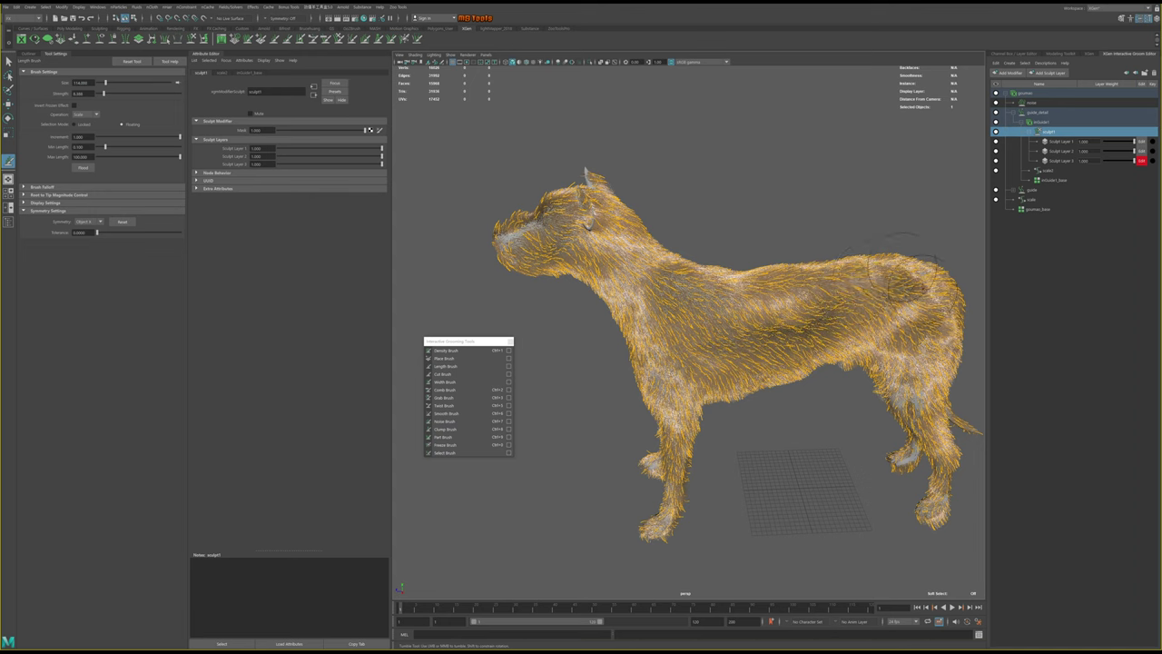
left_click_drag(913, 289, 824, 347, "alt")
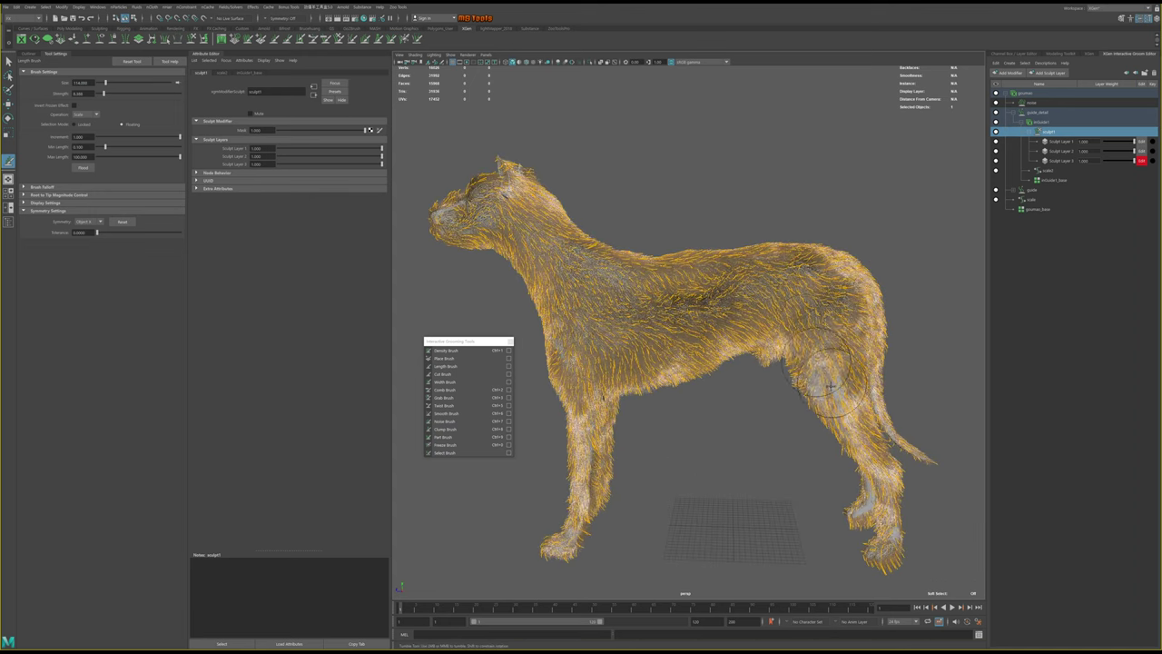
mouse_move(844, 404)
left_mouse_down("alt")
mouse_move(797, 400)
mouse_move(850, 312)
left_mouse_up("alt")
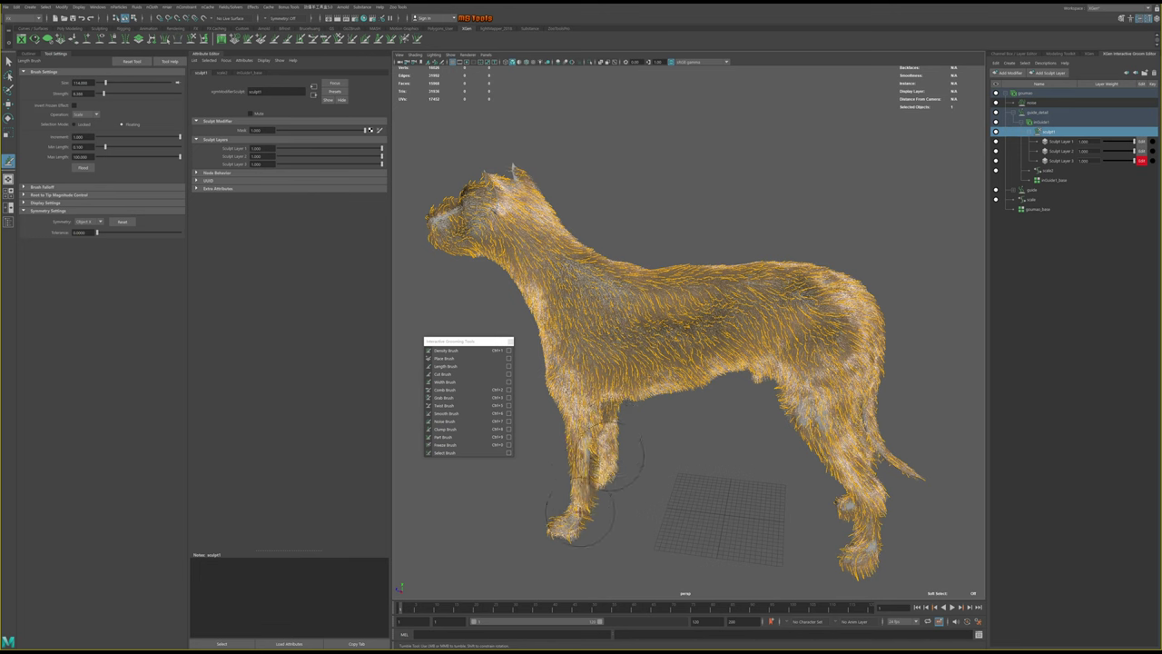
mouse_move(581, 390)
left_mouse_down("alt")
mouse_move(606, 398)
mouse_move(699, 351)
left_mouse_up("alt")
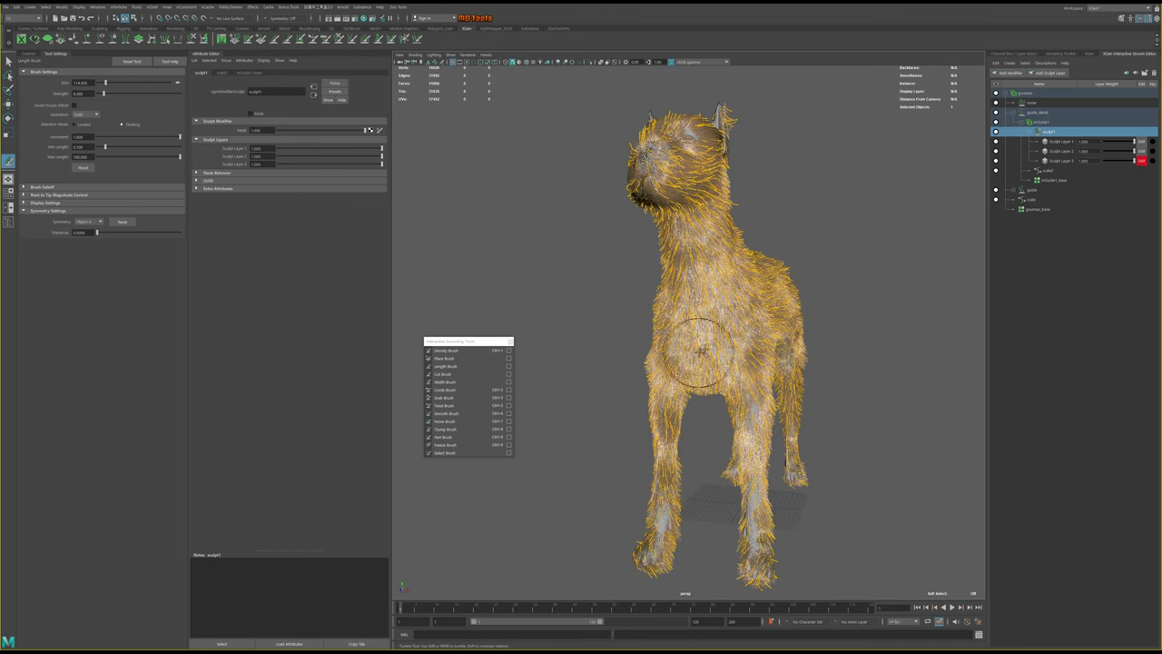
left_click_drag(708, 276, 713, 259, "alt")
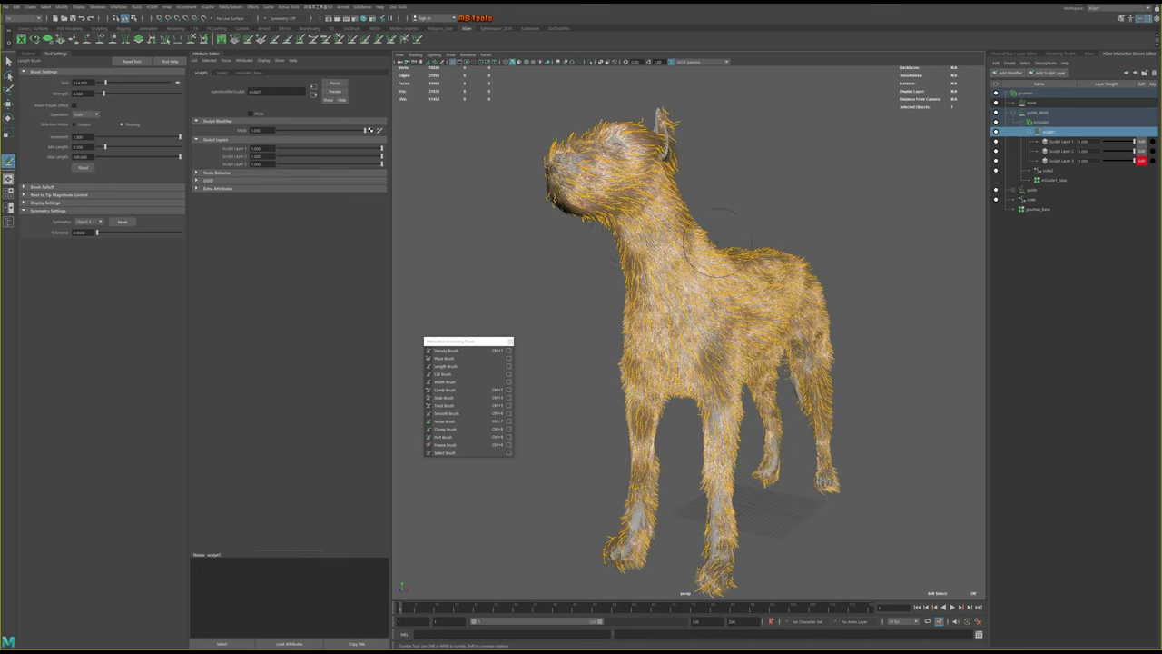
mouse_move(608, 209)
left_mouse_down("alt")
mouse_move(645, 265)
mouse_move(581, 263)
mouse_move(668, 313)
mouse_move(677, 284)
mouse_move(713, 278)
mouse_move(760, 321)
mouse_move(857, 343)
mouse_move(768, 330)
mouse_move(834, 354)
left_mouse_up("alt")
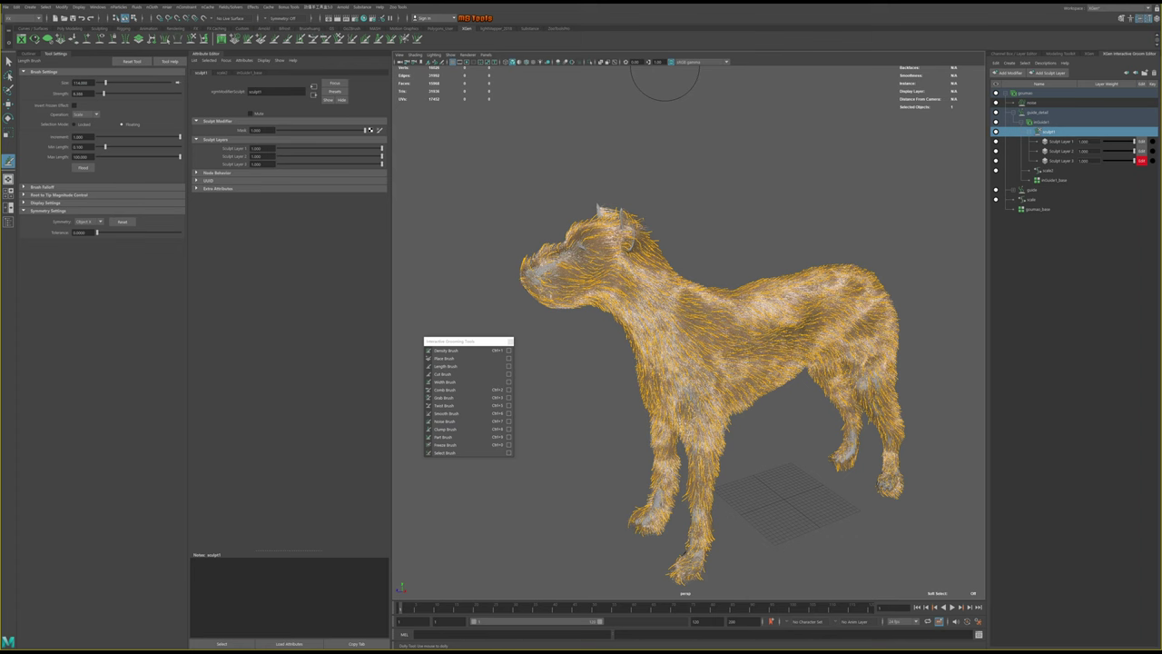
mouse_move(665, 78)
left_mouse_down("alt")
mouse_move(779, 495)
mouse_move(799, 394)
mouse_move(805, 445)
left_mouse_up("alt")
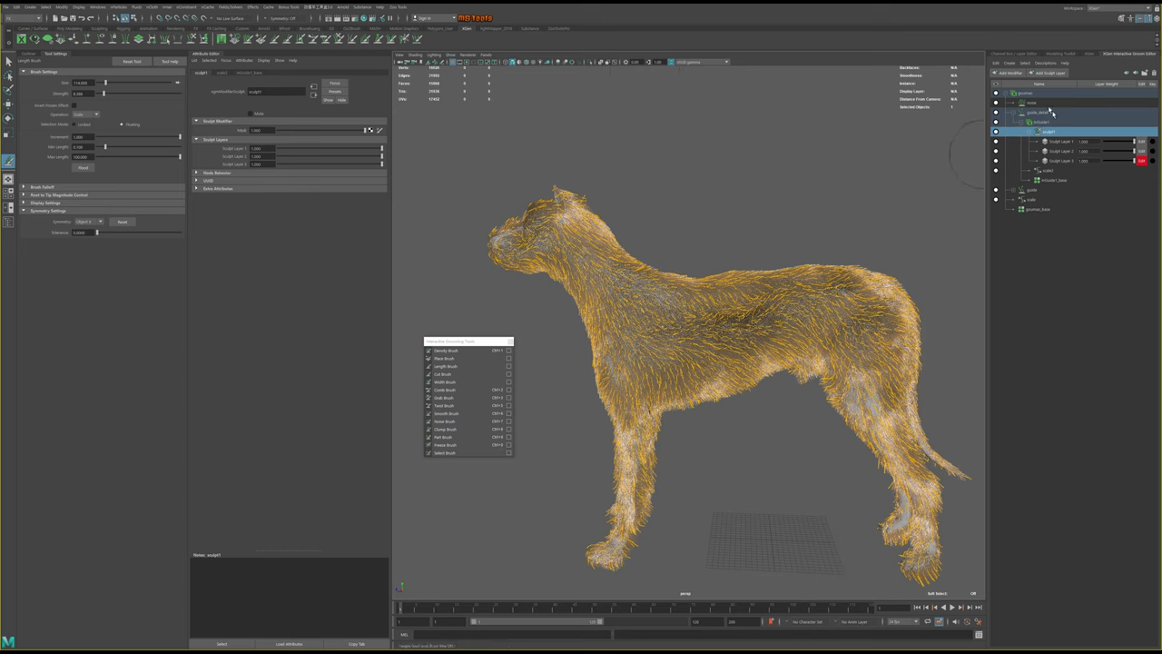
Add Sculpt Layer 4 and set it as the current edit layer, viewing the dog from above
left_click(1043, 74)
left_click(1074, 173)
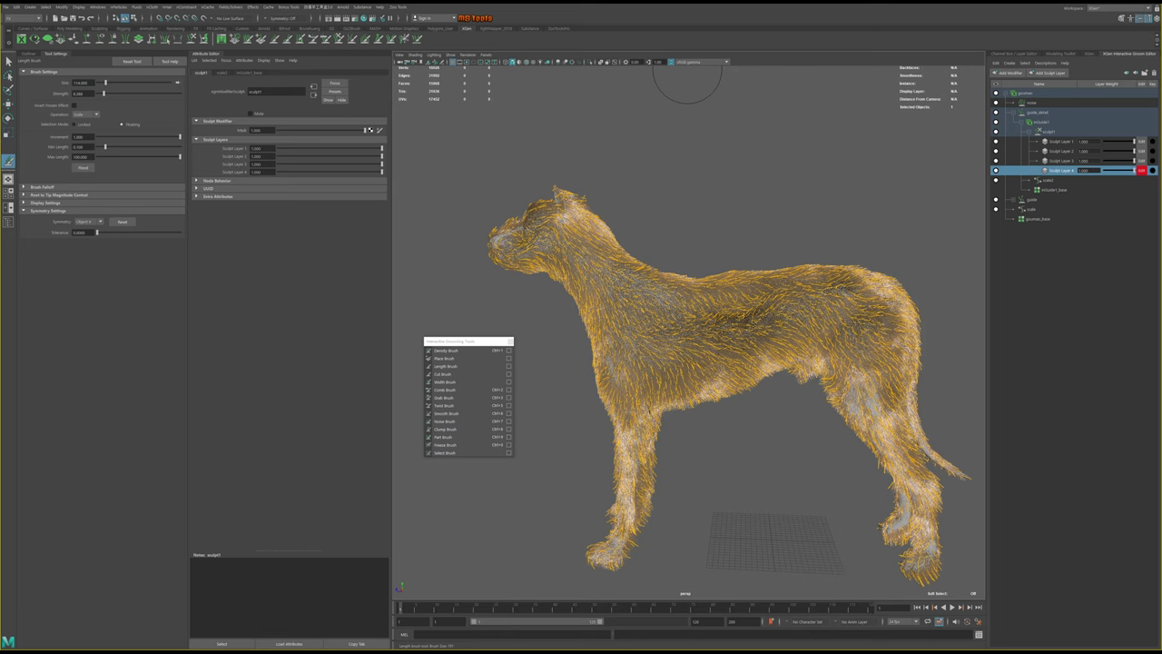
mouse_move(690, 252)
left_mouse_down("alt")
mouse_move(693, 272)
mouse_move(710, 248)
mouse_move(688, 266)
left_mouse_up("alt")
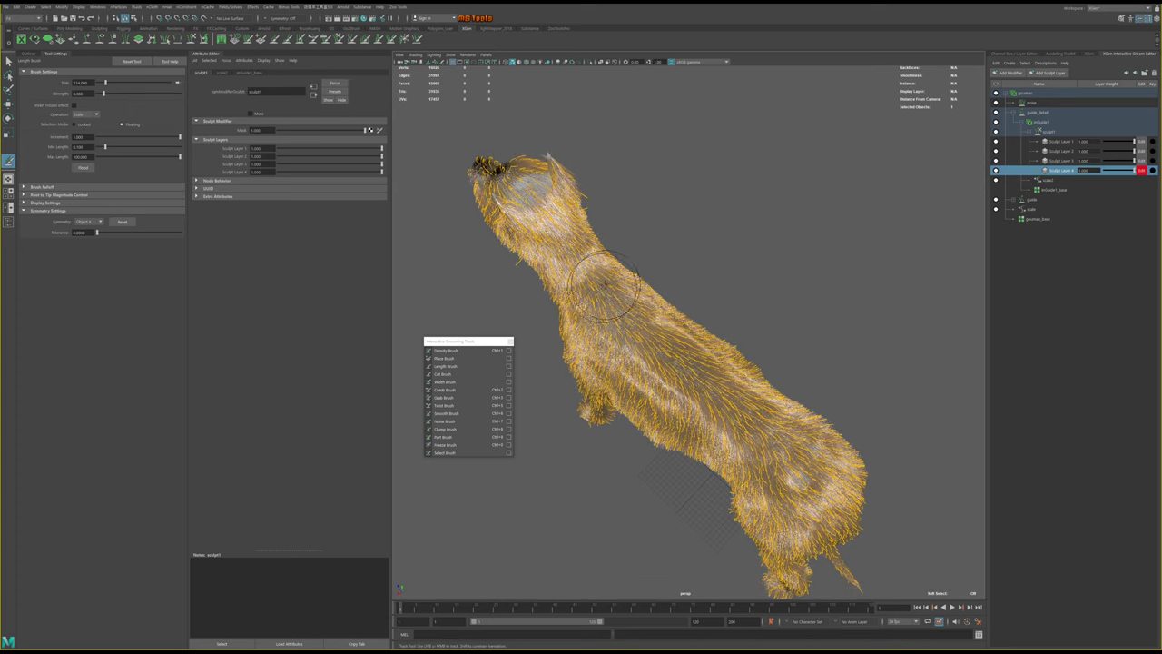
Part the fur along the dog's back and re-groom the head and neck with the Part Brush
left_click(444, 437)
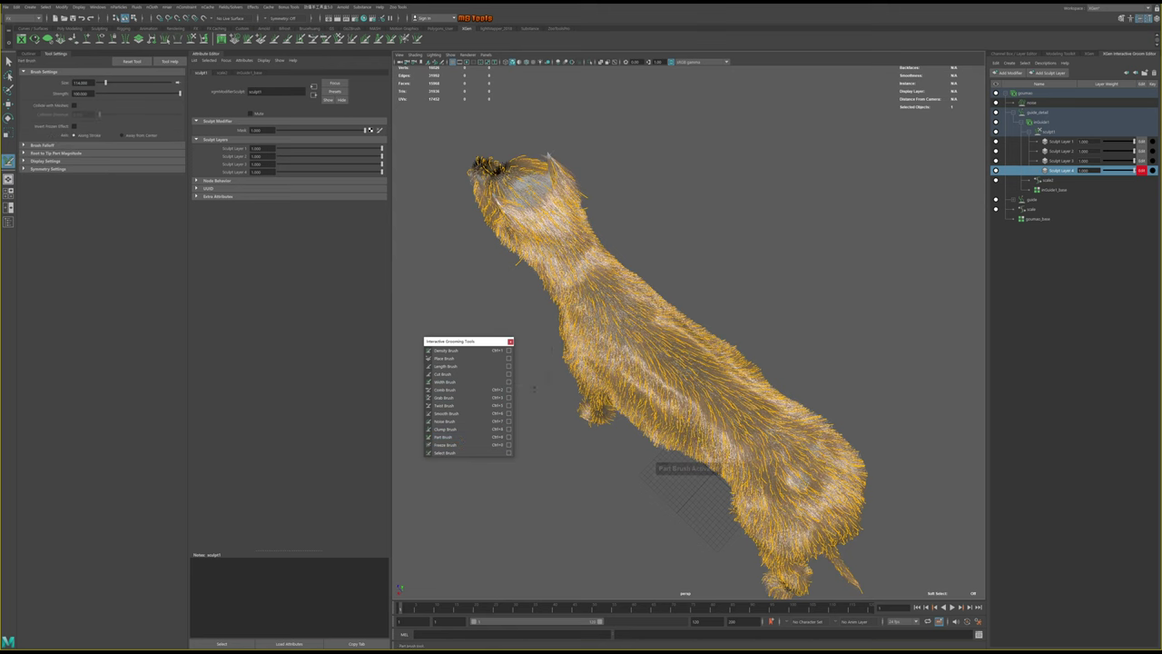
mouse_move(764, 381)
left_mouse_down("alt")
mouse_move(633, 309)
mouse_move(669, 393)
left_mouse_up("alt")
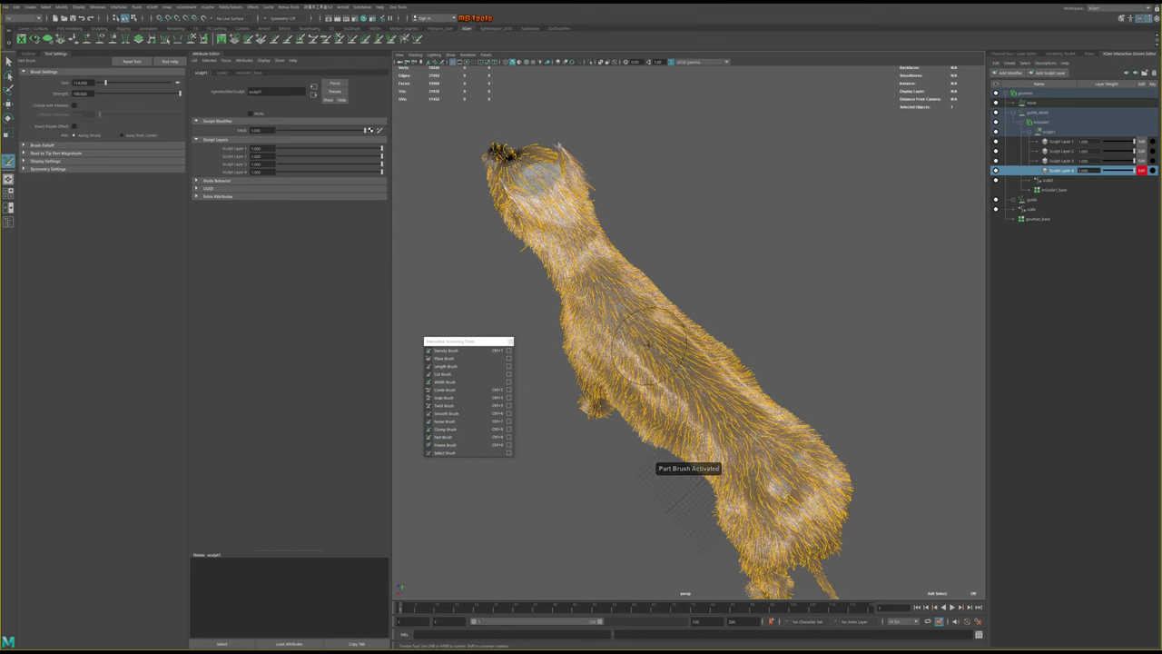
mouse_move(676, 354)
left_mouse_down()
mouse_move(847, 511)
mouse_move(736, 382)
left_mouse_up()
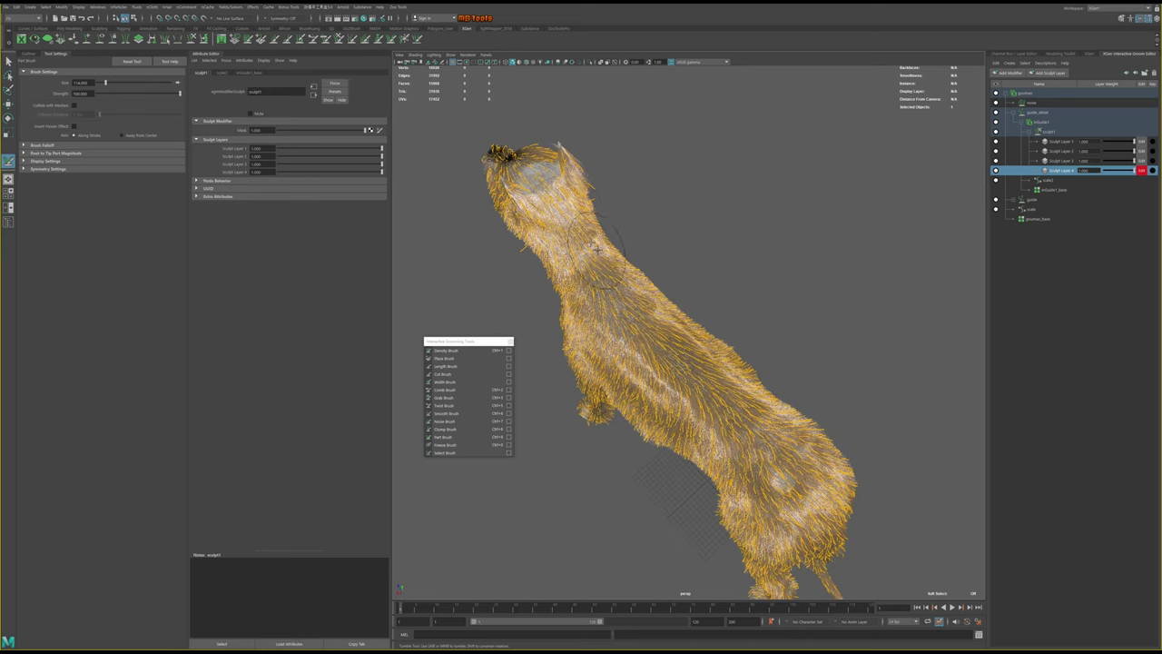
left_click_drag(546, 185, 600, 286)
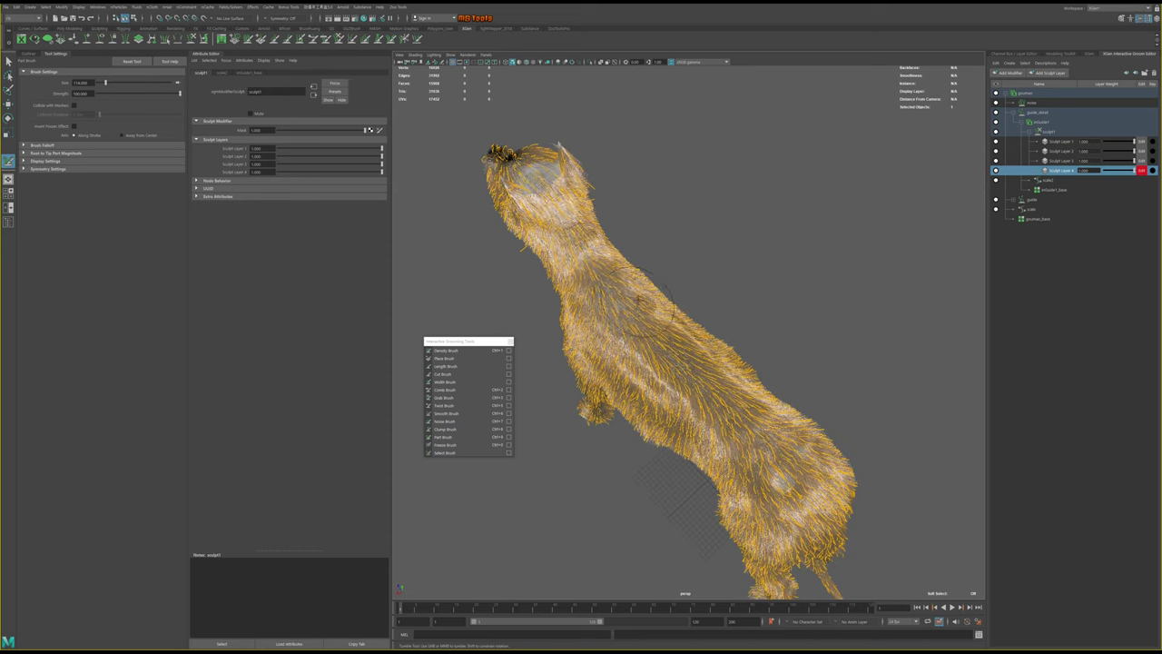
mouse_move(604, 299)
left_mouse_down("alt")
mouse_move(646, 297)
mouse_move(650, 236)
left_mouse_up("alt")
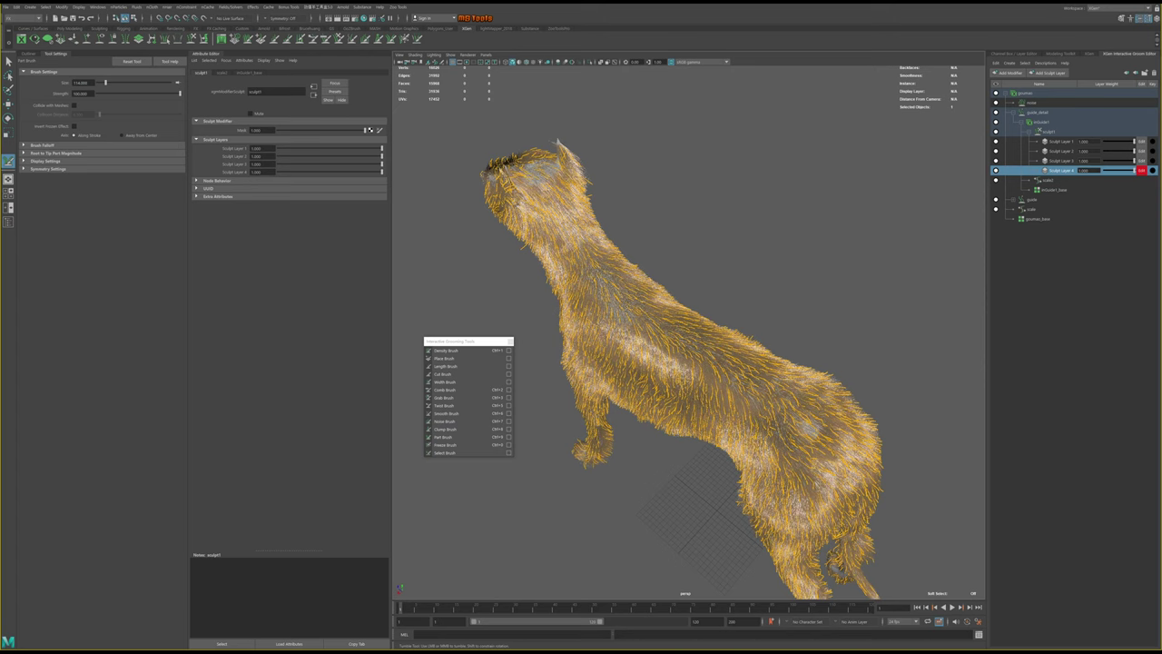
Part the mid-body fur into an arc, viewed lengthwise from above
mouse_move(657, 270)
left_mouse_down("alt")
mouse_move(629, 274)
mouse_move(640, 327)
left_mouse_up("alt")
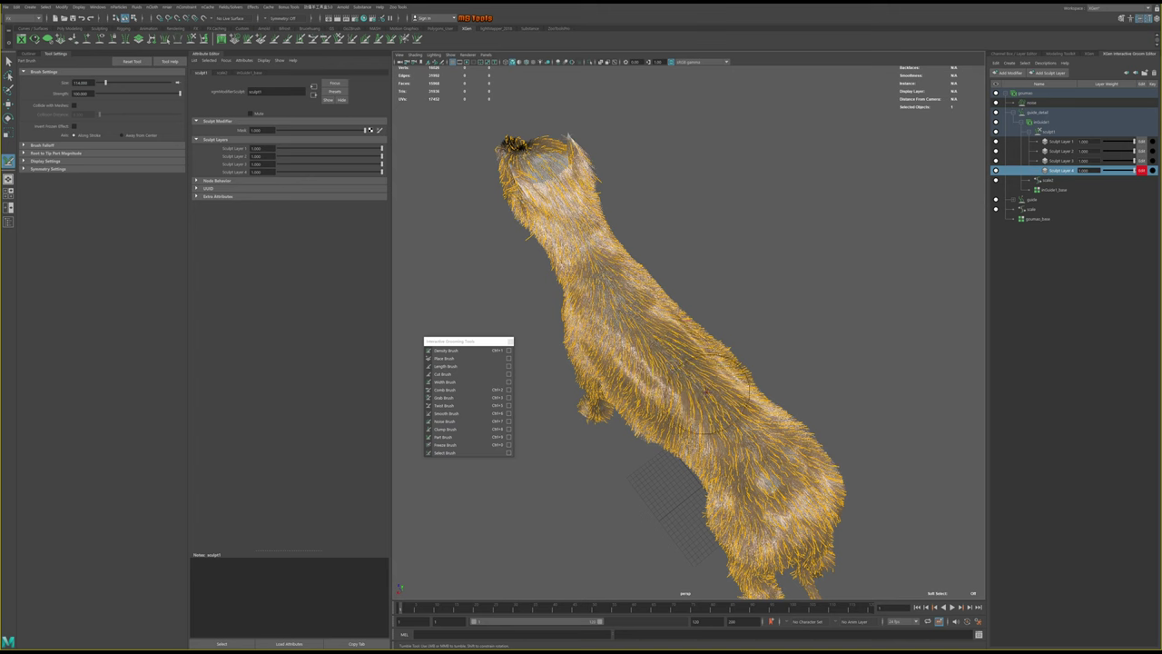
left_click_drag(717, 376, 687, 338, "alt")
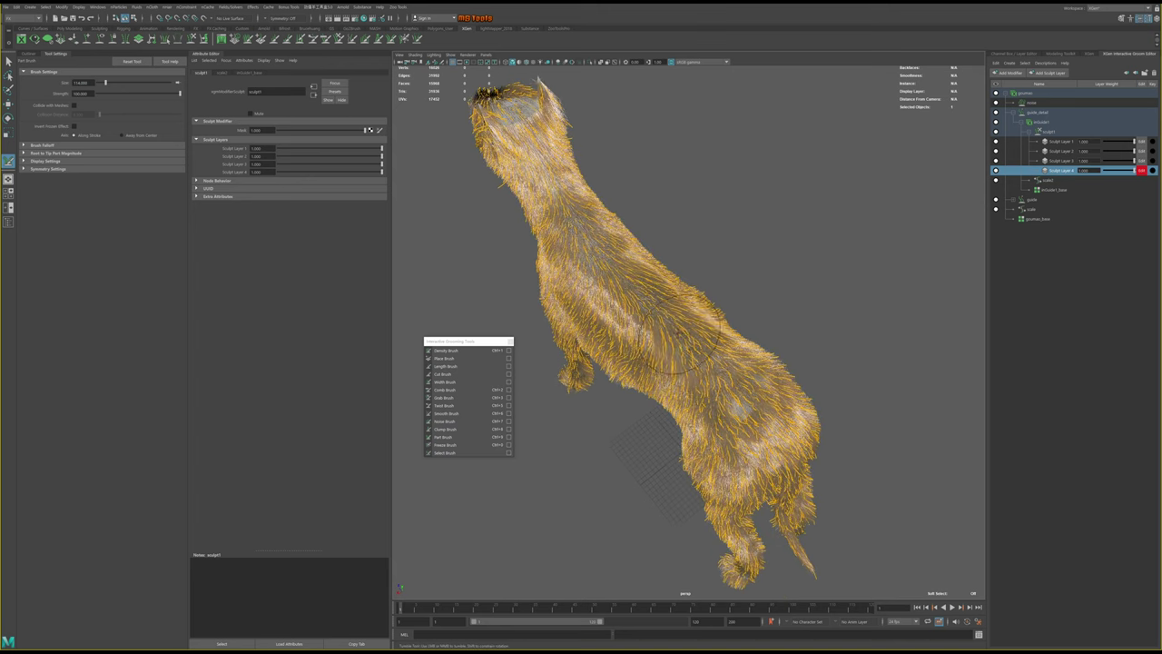
mouse_move(674, 327)
left_mouse_down("alt")
mouse_move(570, 153)
mouse_move(649, 302)
left_mouse_up("alt")
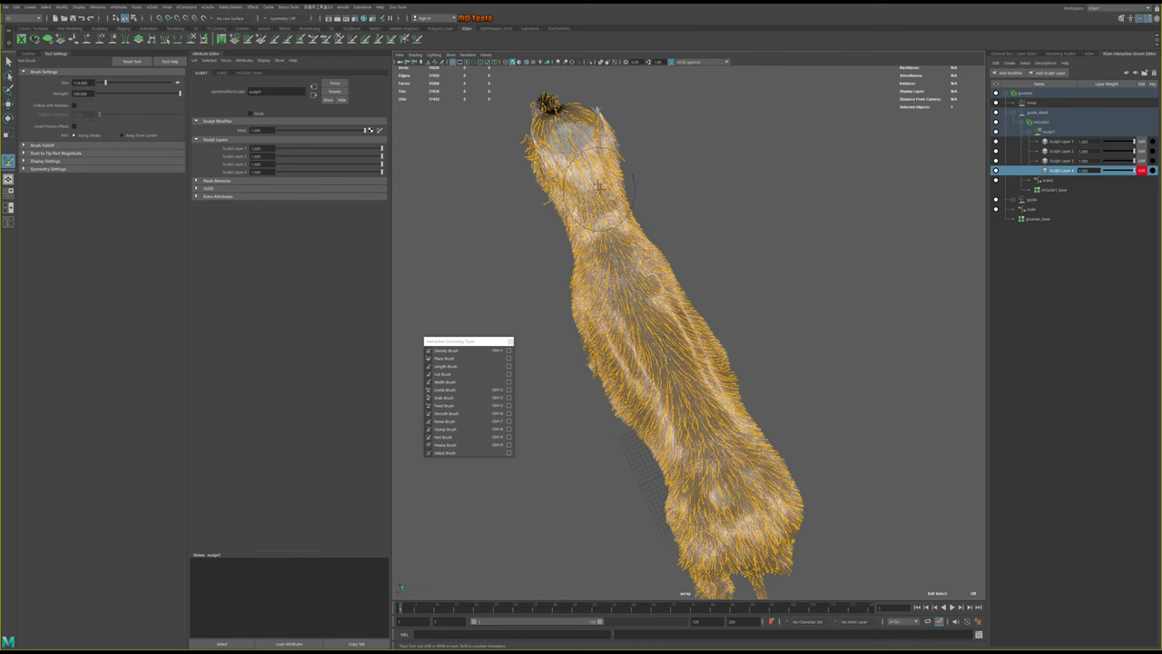
mouse_move(599, 308)
left_mouse_down()
mouse_move(671, 363)
mouse_move(722, 452)
left_mouse_up()
mouse_move(723, 452)
left_mouse_down("alt")
mouse_move(733, 416)
mouse_move(585, 138)
mouse_move(663, 260)
mouse_move(698, 266)
left_mouse_up("alt")
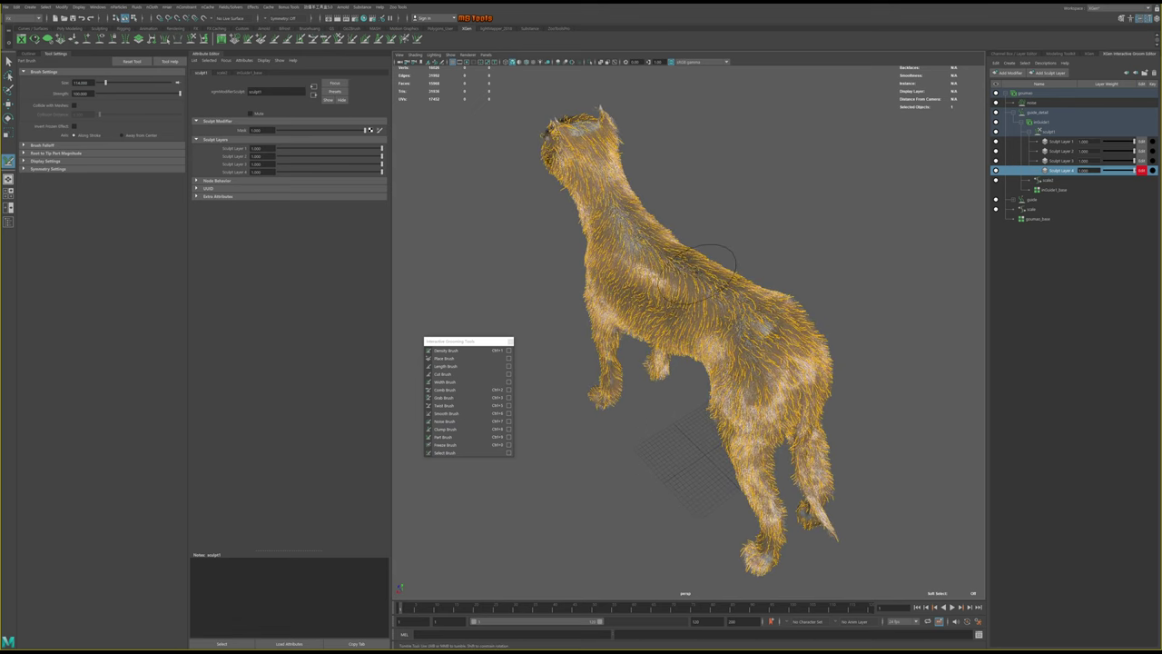
left_click_drag(702, 273, 653, 277, "alt")
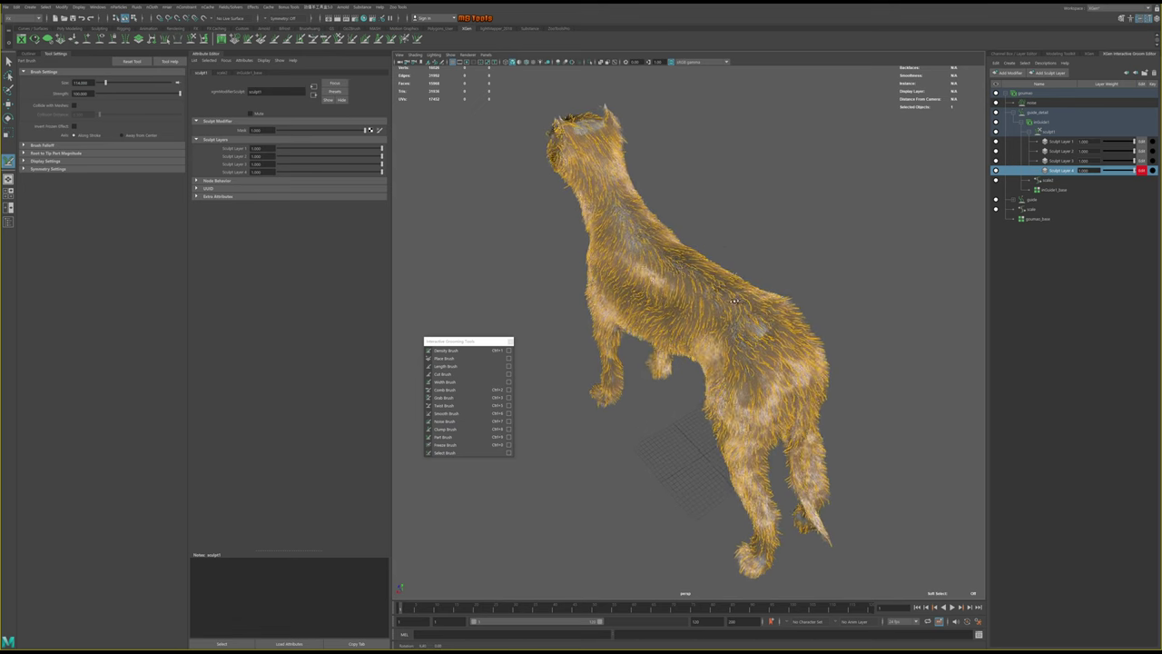
Pick the Comb Brush and tumble around the dog's head and back
left_click(466, 390)
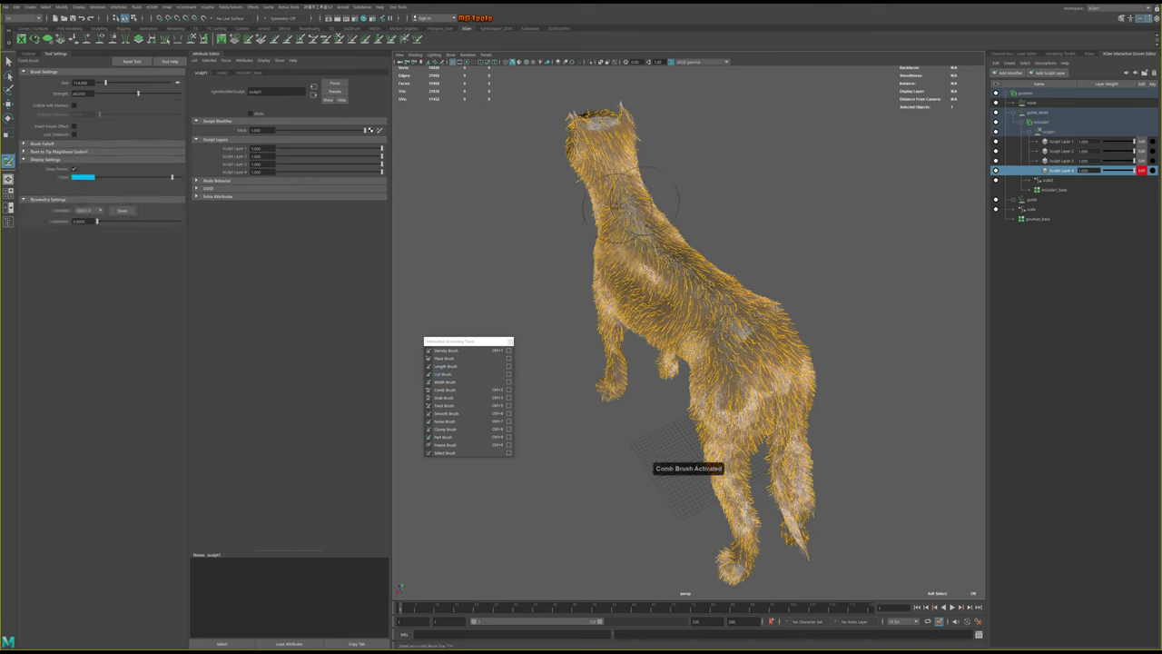
left_click_drag(599, 138, 598, 136, "alt")
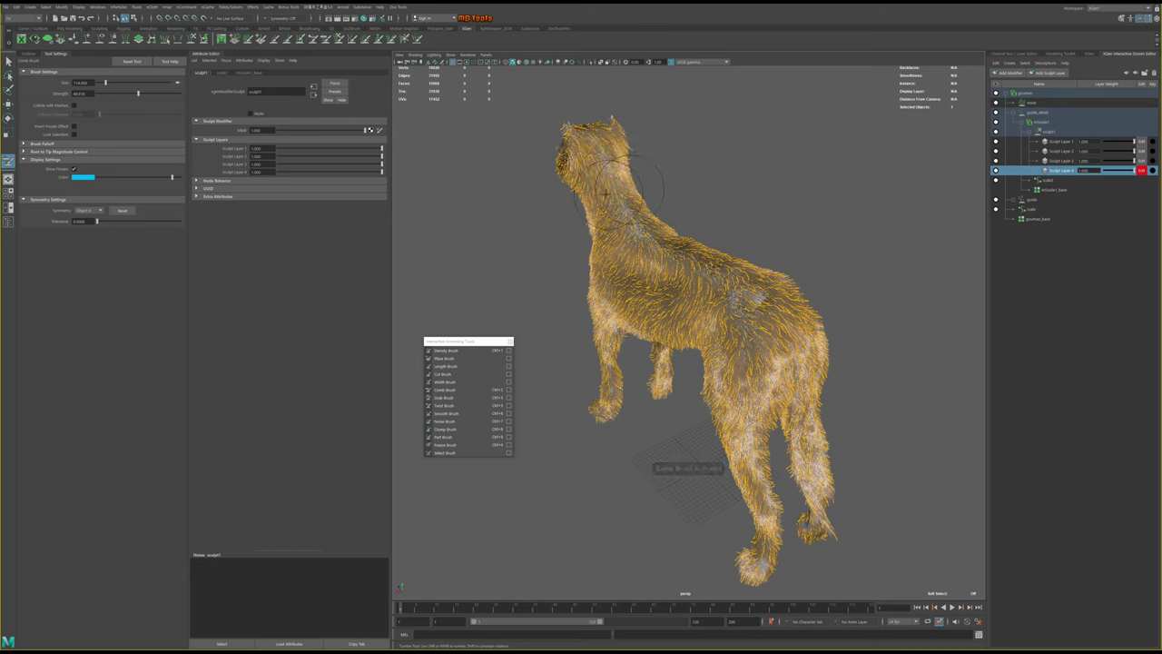
mouse_move(620, 186)
left_mouse_down("alt")
mouse_move(749, 334)
mouse_move(782, 289)
mouse_move(799, 323)
left_mouse_up("alt")
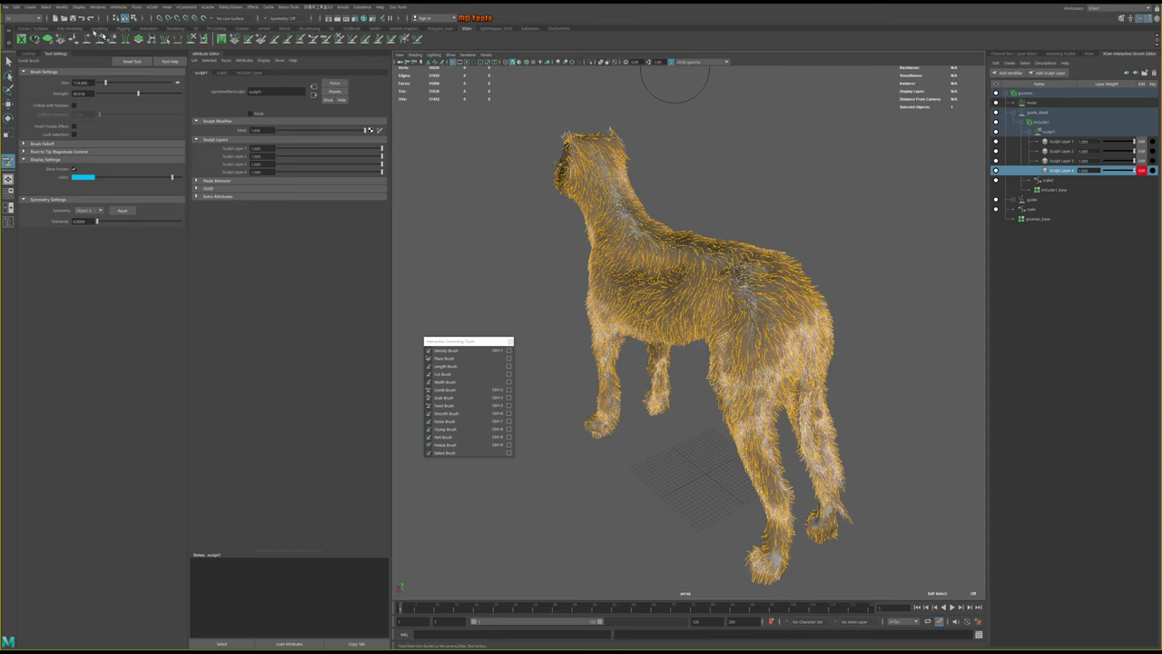
Select the xGuide and xGuide1 objects in the Outliner and hide them
left_click(29, 53)
left_click(53, 134)
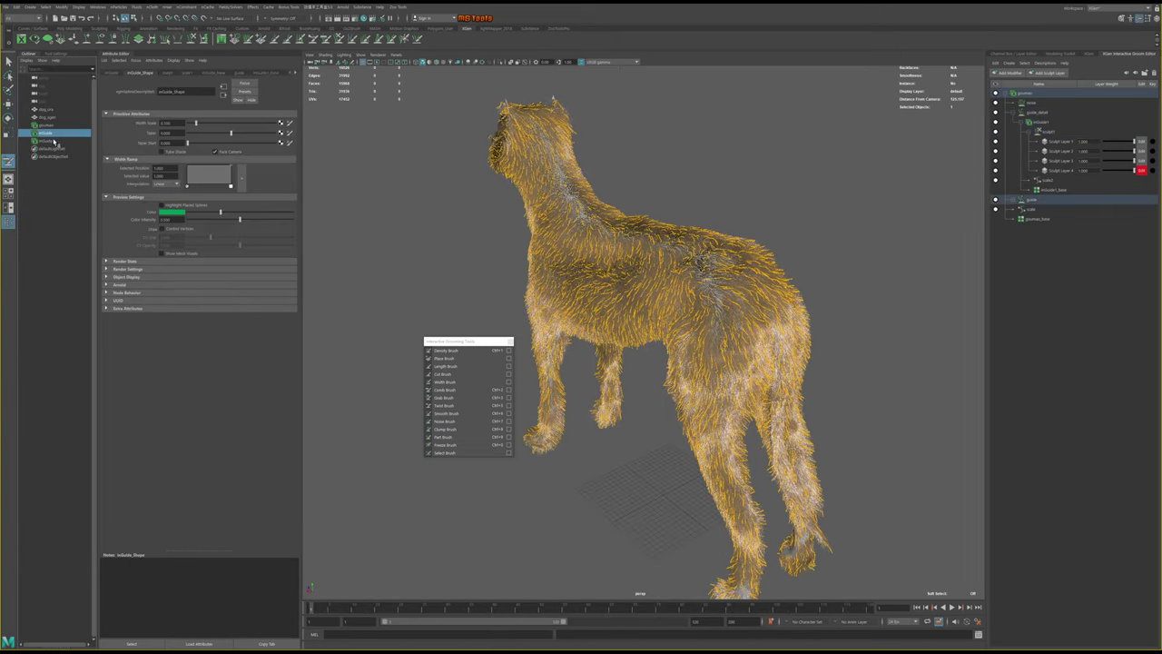
left_click(53, 141, "shift")
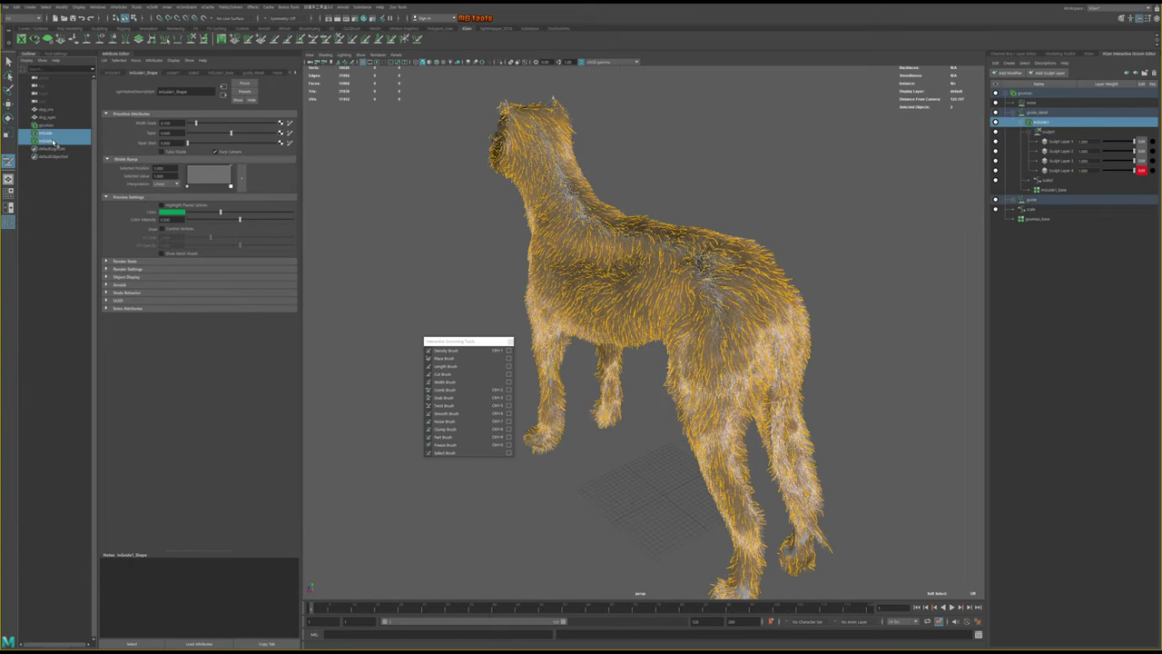
key("h")
mouse_move(518, 191)
left_mouse_down("alt")
mouse_move(733, 221)
mouse_move(636, 221)
left_mouse_up("alt")
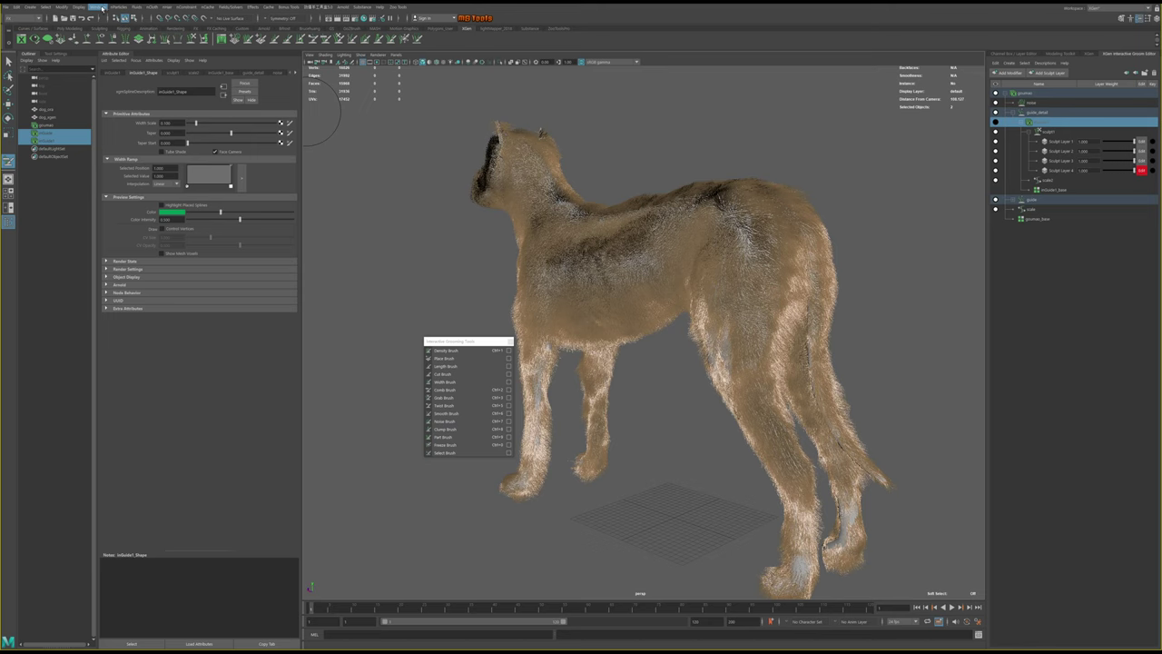
Show all objects via Display > Show > All so the hair guides reappear, viewed from the side
left_click(102, 7)
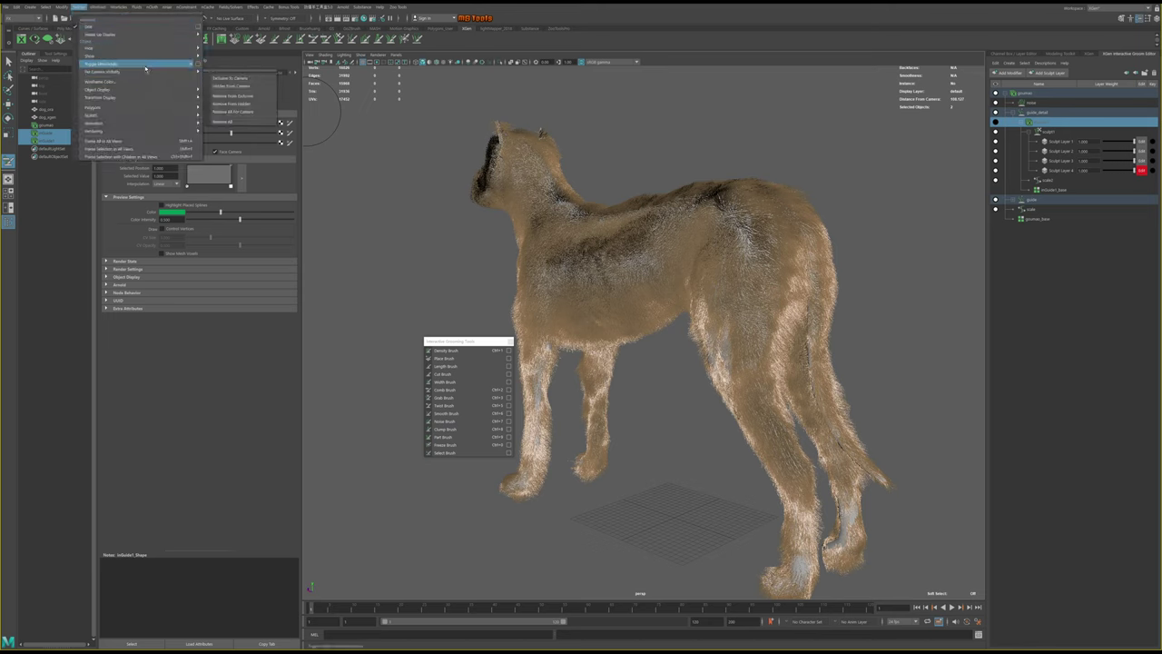
mouse_move(136, 55)
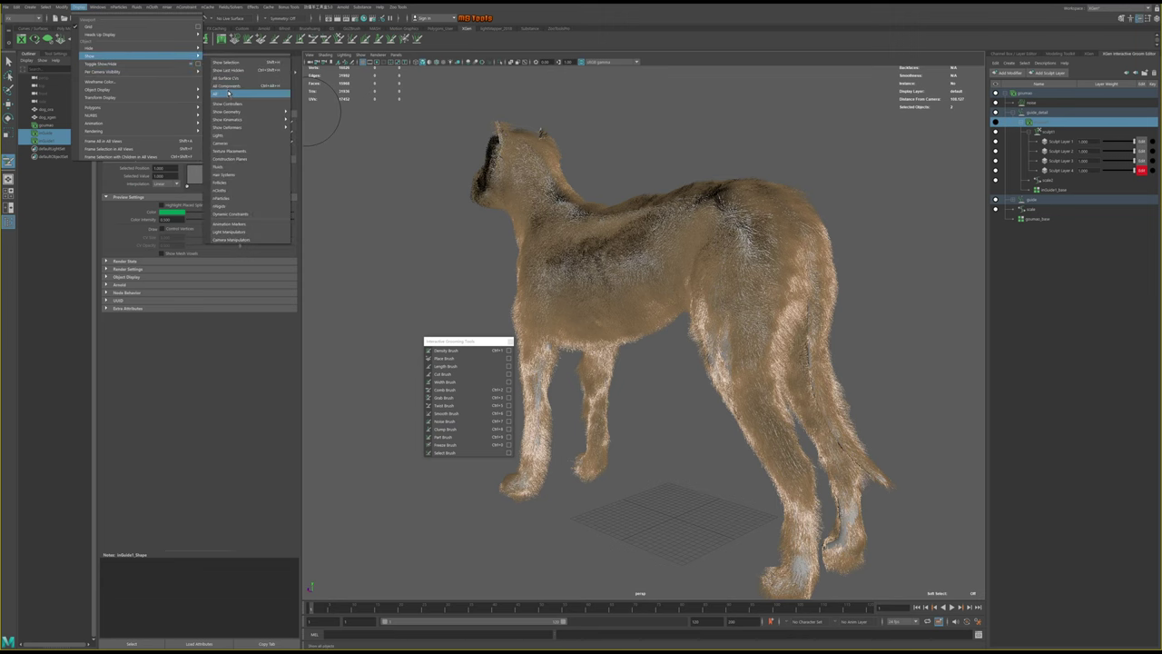
left_click(226, 92)
left_click_drag(586, 195, 599, 217, "alt")
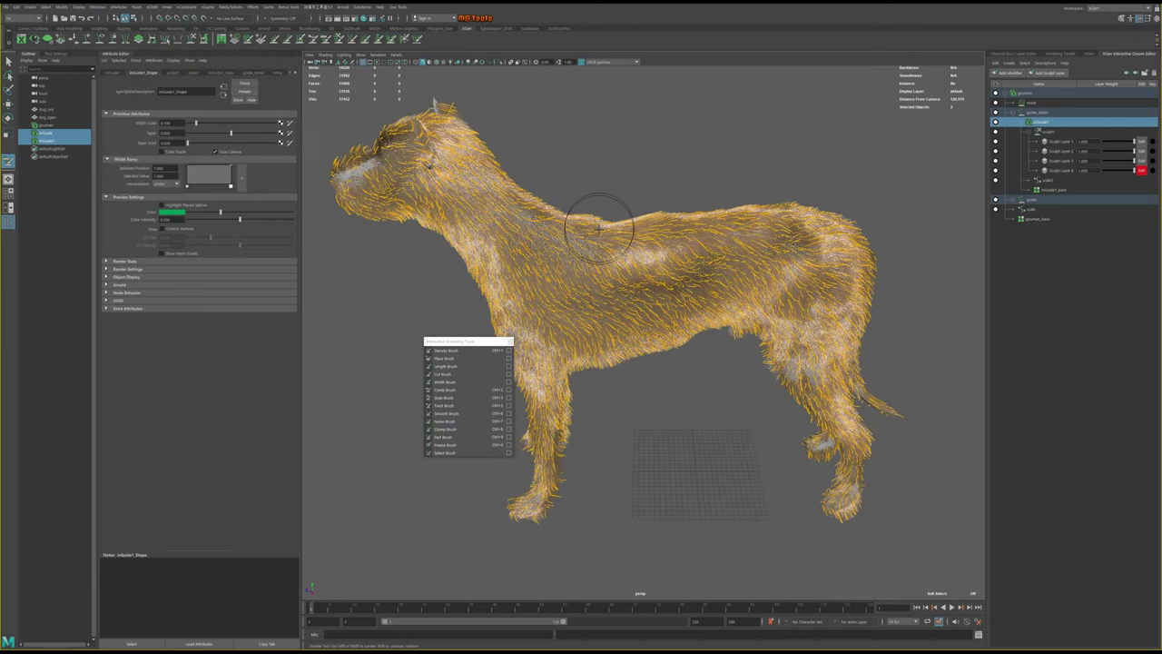
Make Sculpt Layer 1 the edit layer and comb the hair guides on top of the dog's head
left_click(1142, 141)
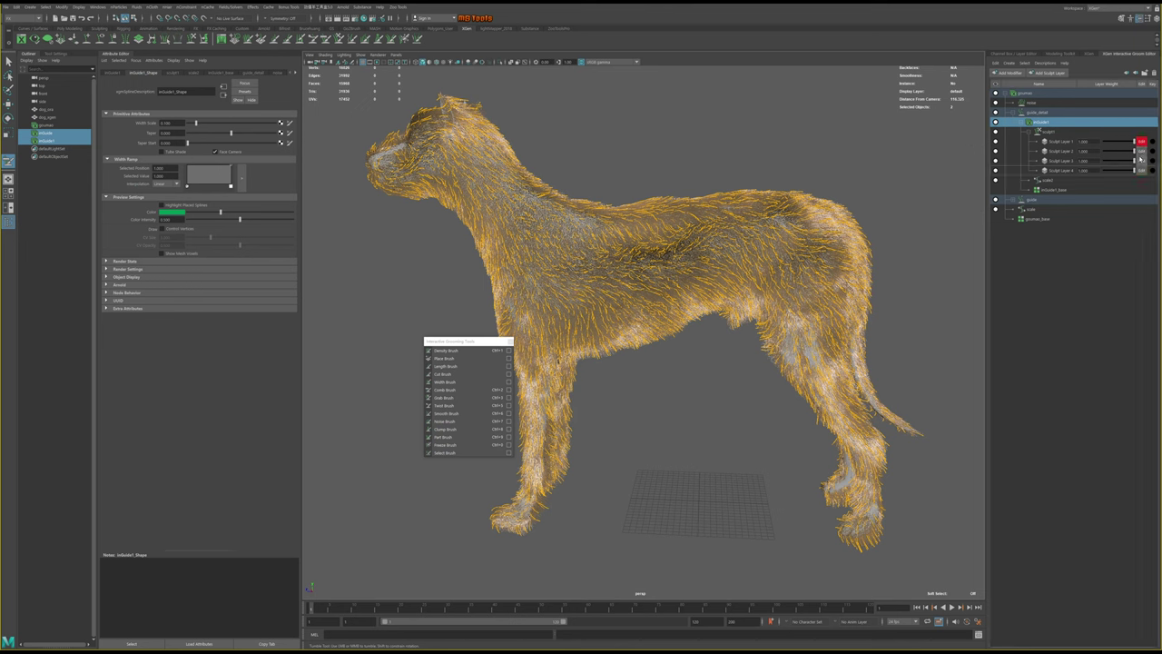
left_click(454, 390)
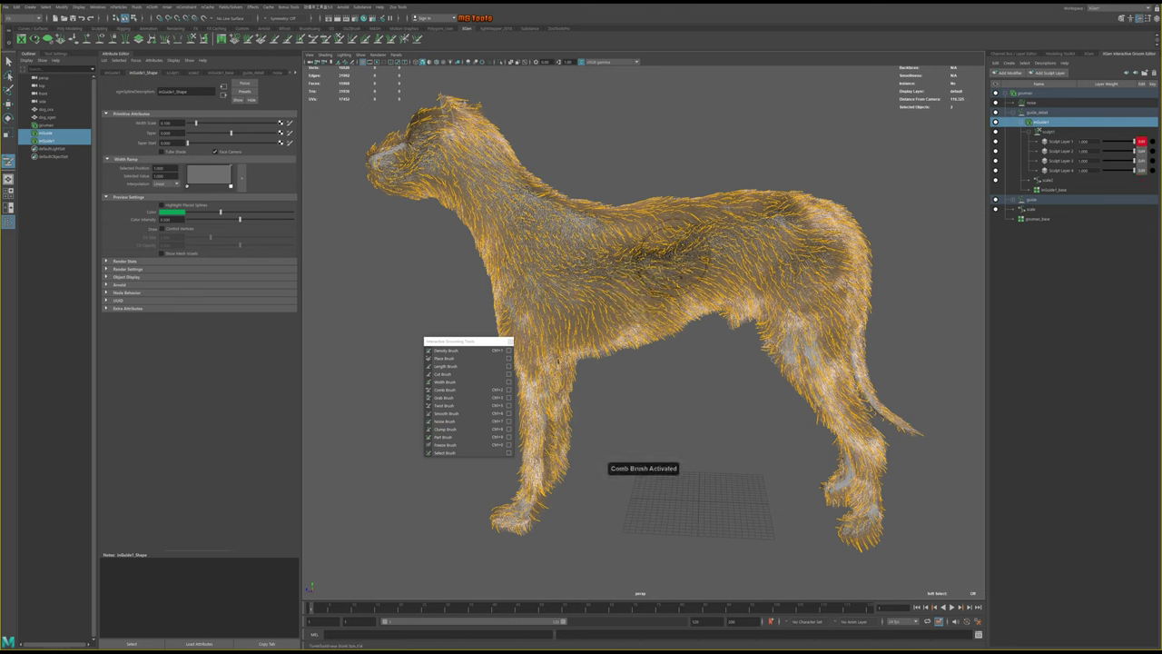
mouse_move(690, 243)
left_mouse_down("alt")
mouse_move(787, 239)
mouse_move(726, 264)
left_mouse_up("alt")
mouse_move(710, 310)
left_mouse_down("alt")
mouse_move(781, 327)
mouse_move(796, 350)
mouse_move(799, 327)
left_mouse_up("alt")
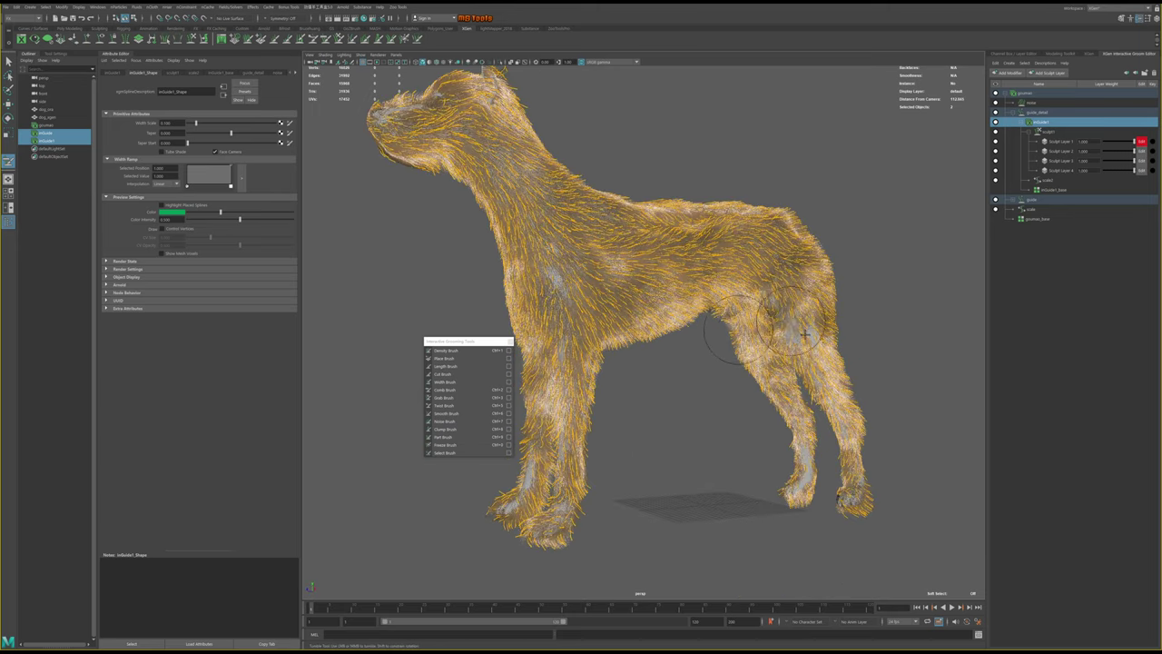
left_click_drag(774, 340, 780, 344, "alt")
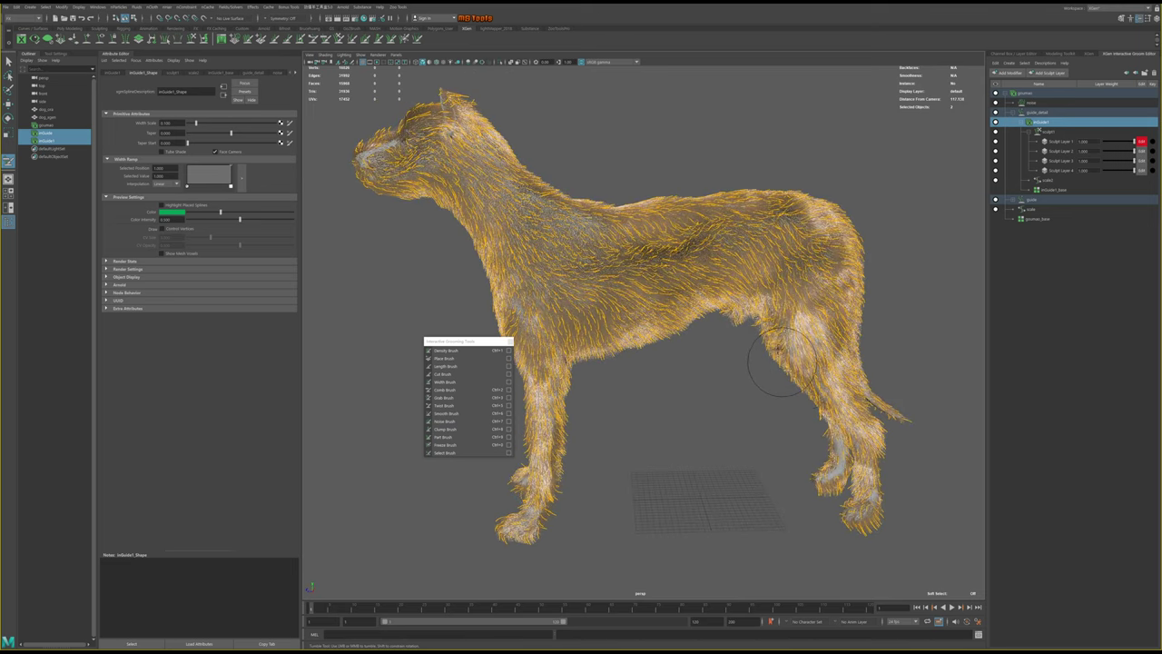
mouse_move(835, 282)
left_mouse_down("alt")
mouse_move(820, 262)
mouse_move(835, 250)
left_mouse_up("alt")
left_click_drag(640, 291, 606, 305, "alt")
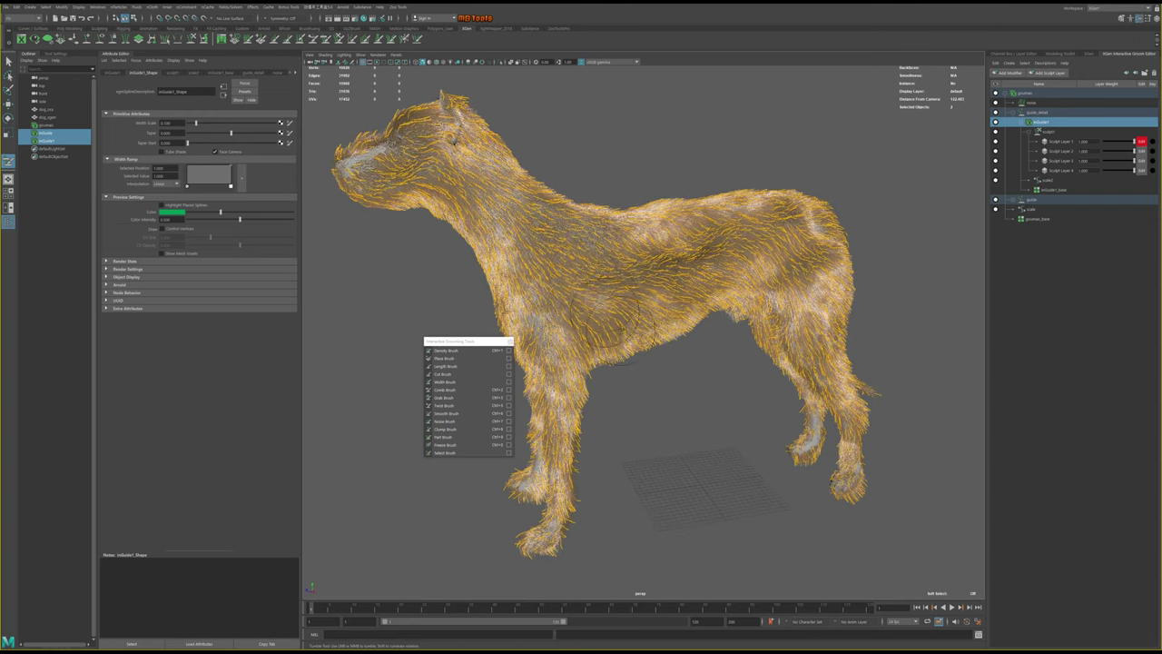
mouse_move(705, 304)
left_mouse_down("alt")
mouse_move(727, 220)
mouse_move(804, 205)
left_mouse_up("alt")
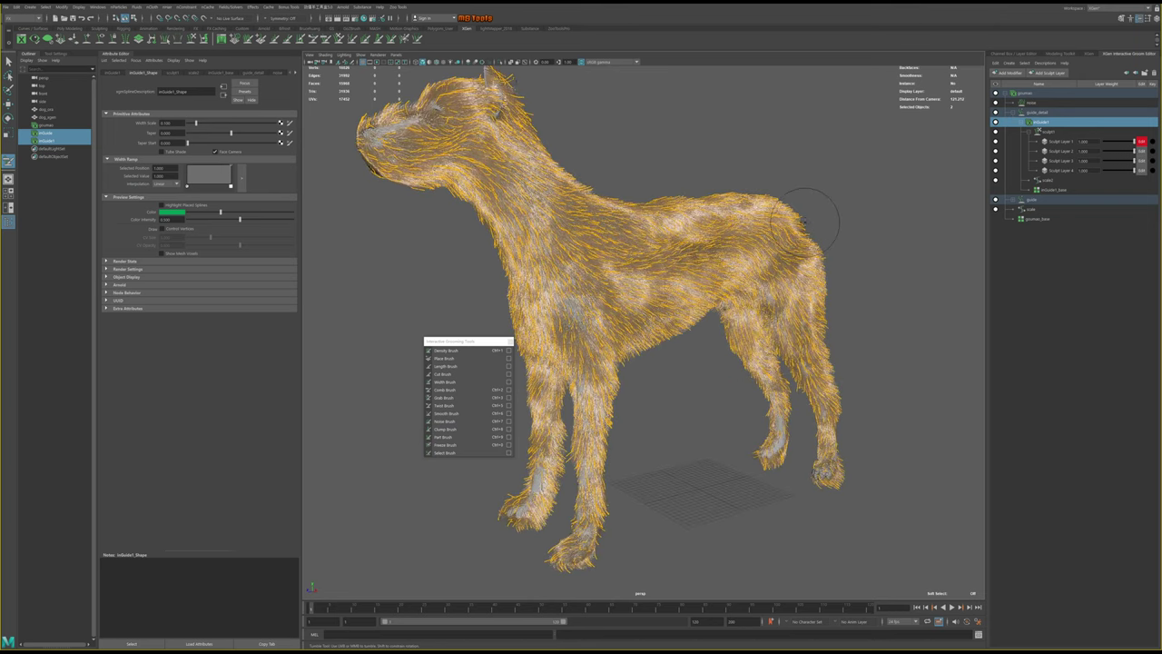
mouse_move(782, 208)
left_mouse_down("alt")
mouse_move(717, 259)
mouse_move(672, 272)
left_mouse_up("alt")
scroll(698, 265, "up", 2)
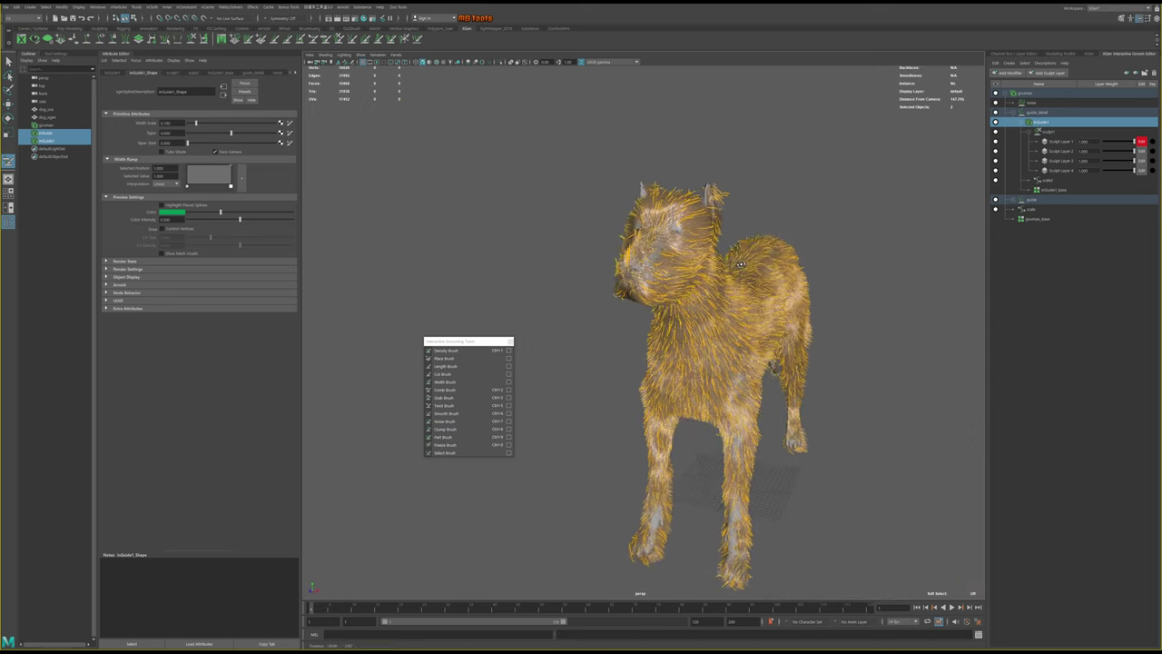
mouse_move(656, 226)
left_mouse_down("alt")
mouse_move(713, 363)
mouse_move(699, 274)
mouse_move(624, 230)
left_mouse_up("alt")
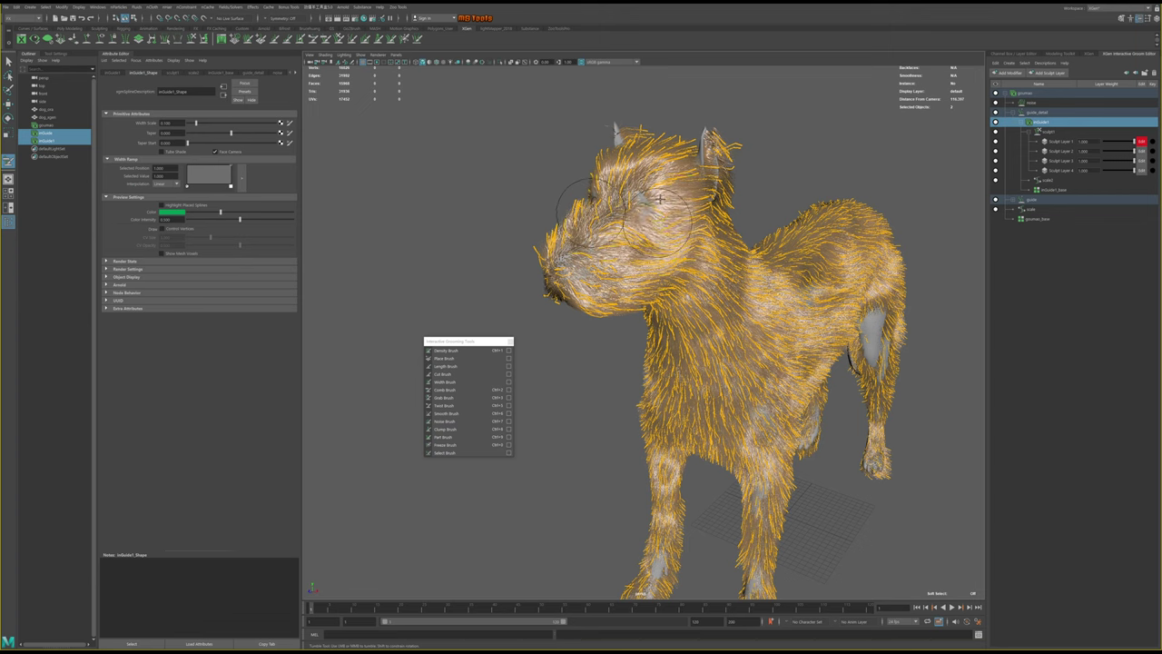
mouse_move(660, 198)
left_mouse_down()
mouse_move(640, 168)
mouse_move(685, 145)
mouse_move(713, 174)
mouse_move(570, 218)
mouse_move(552, 213)
mouse_move(581, 195)
mouse_move(571, 204)
mouse_move(690, 205)
mouse_move(558, 184)
mouse_move(771, 272)
mouse_move(822, 302)
mouse_move(839, 329)
left_mouse_up()
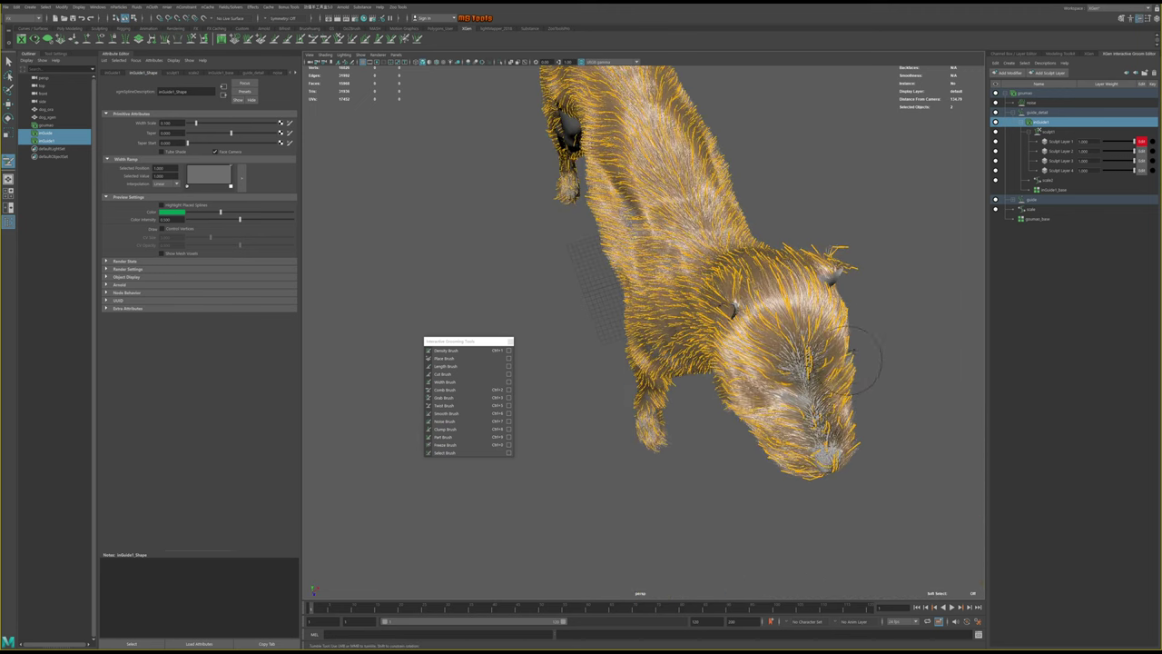
mouse_move(849, 361)
left_mouse_down("alt")
mouse_move(867, 366)
mouse_move(753, 399)
mouse_move(754, 413)
left_mouse_up("alt")
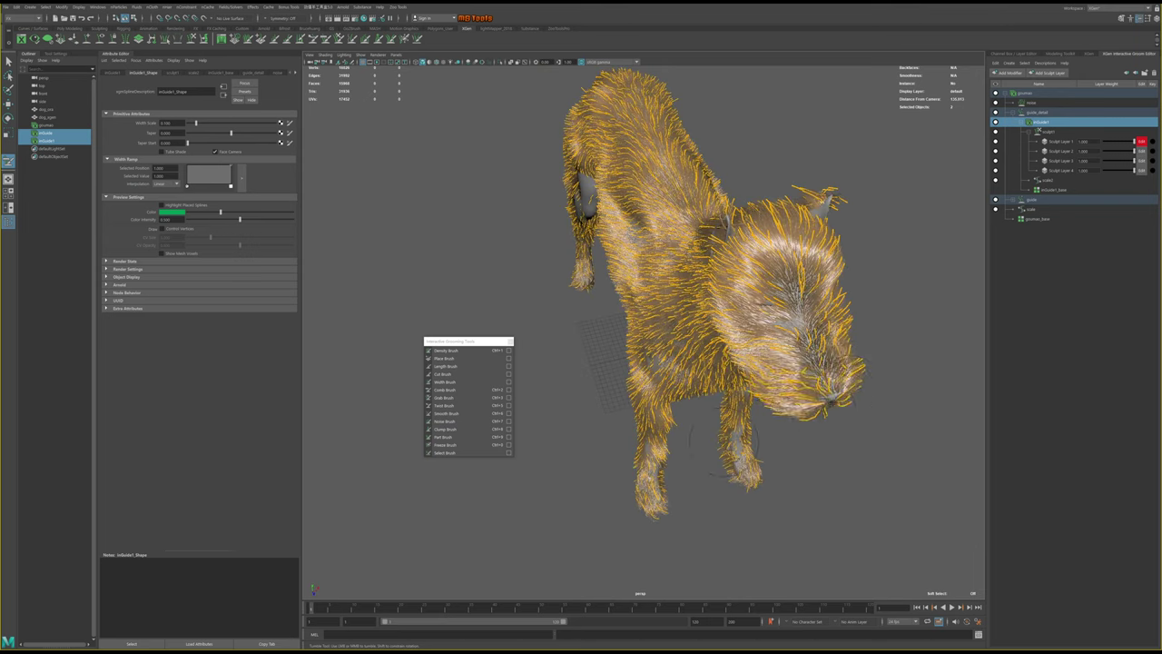
Part and comb the guides over the body and legs, reviewing from side, top and rear
left_click(445, 437)
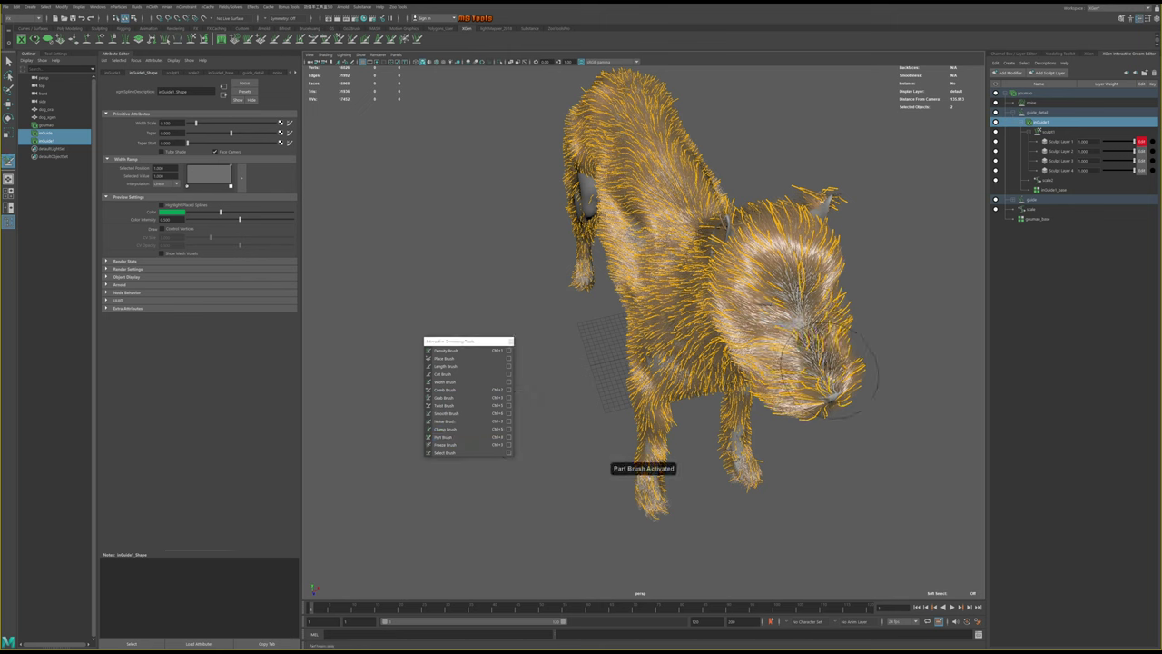
mouse_move(789, 263)
left_mouse_down("alt")
mouse_move(824, 300)
mouse_move(792, 276)
mouse_move(801, 242)
left_mouse_up("alt")
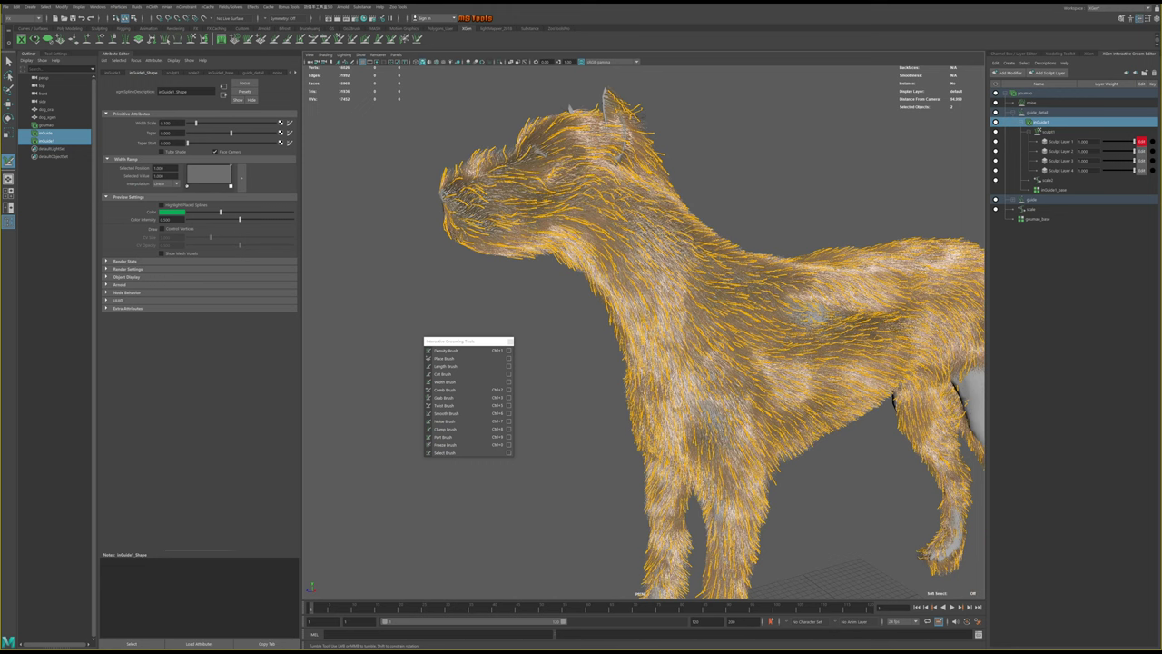
mouse_move(701, 203)
left_mouse_down("alt")
mouse_move(671, 210)
mouse_move(708, 195)
mouse_move(663, 190)
mouse_move(672, 188)
mouse_move(622, 148)
left_mouse_up("alt")
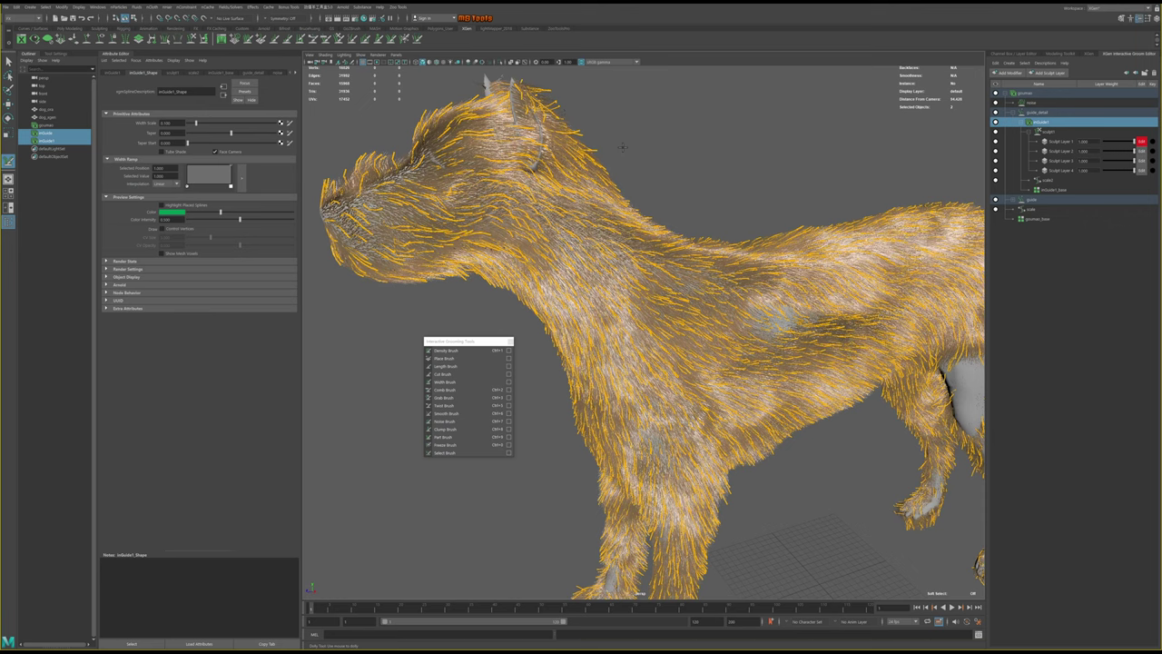
left_click(462, 393)
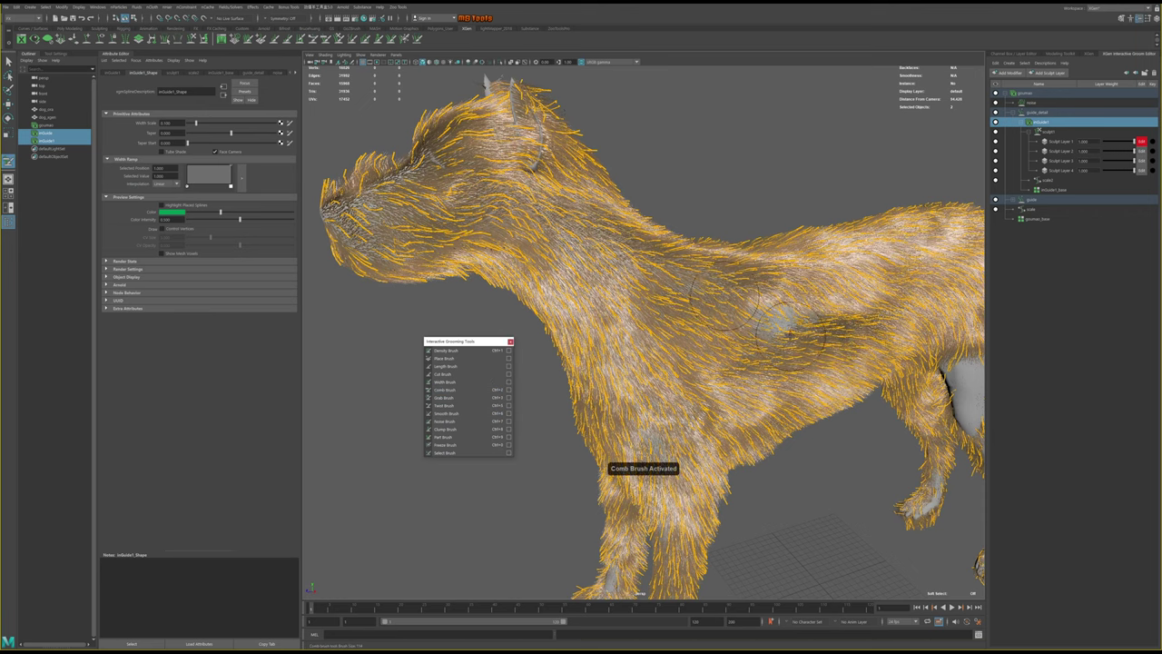
mouse_move(588, 349)
left_mouse_down("alt")
mouse_move(718, 272)
mouse_move(690, 272)
mouse_move(817, 327)
left_mouse_up("alt")
right_click_drag(817, 326, 867, 350, "alt")
mouse_move(867, 350)
left_mouse_down("alt")
mouse_move(822, 365)
mouse_move(771, 345)
mouse_move(699, 354)
left_mouse_up("alt")
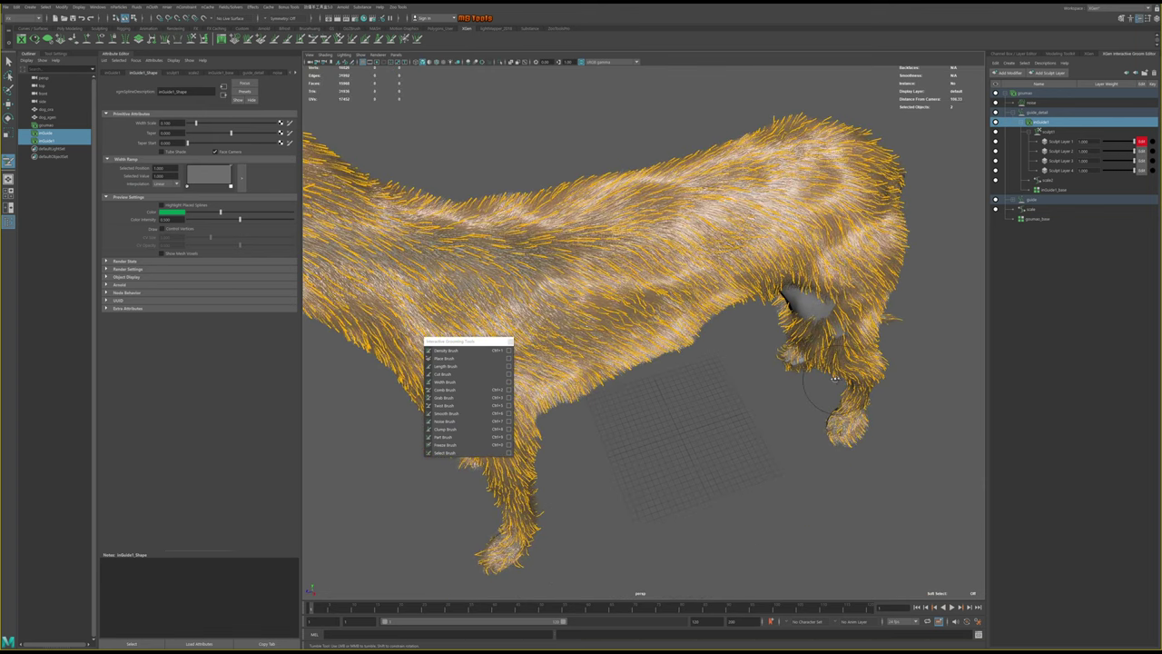
left_click_drag(774, 226, 803, 368, "alt")
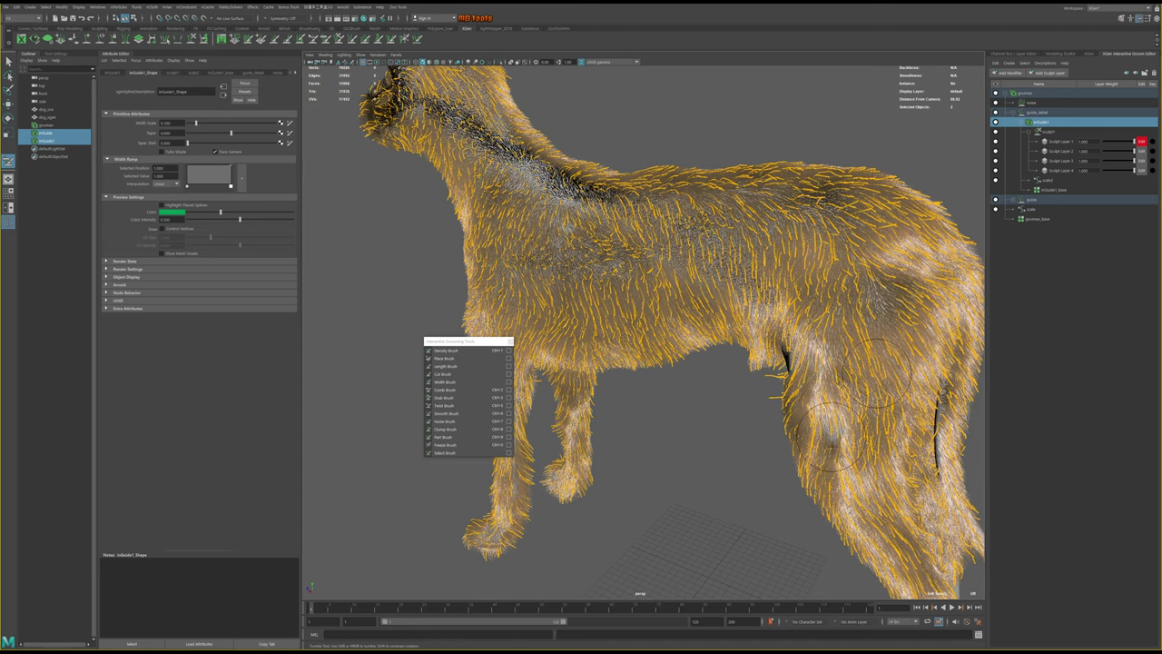
left_click_drag(809, 396, 799, 327, "alt")
mouse_move(759, 389)
left_mouse_down("alt")
mouse_move(745, 404)
mouse_move(800, 391)
mouse_move(811, 335)
left_mouse_up("alt")
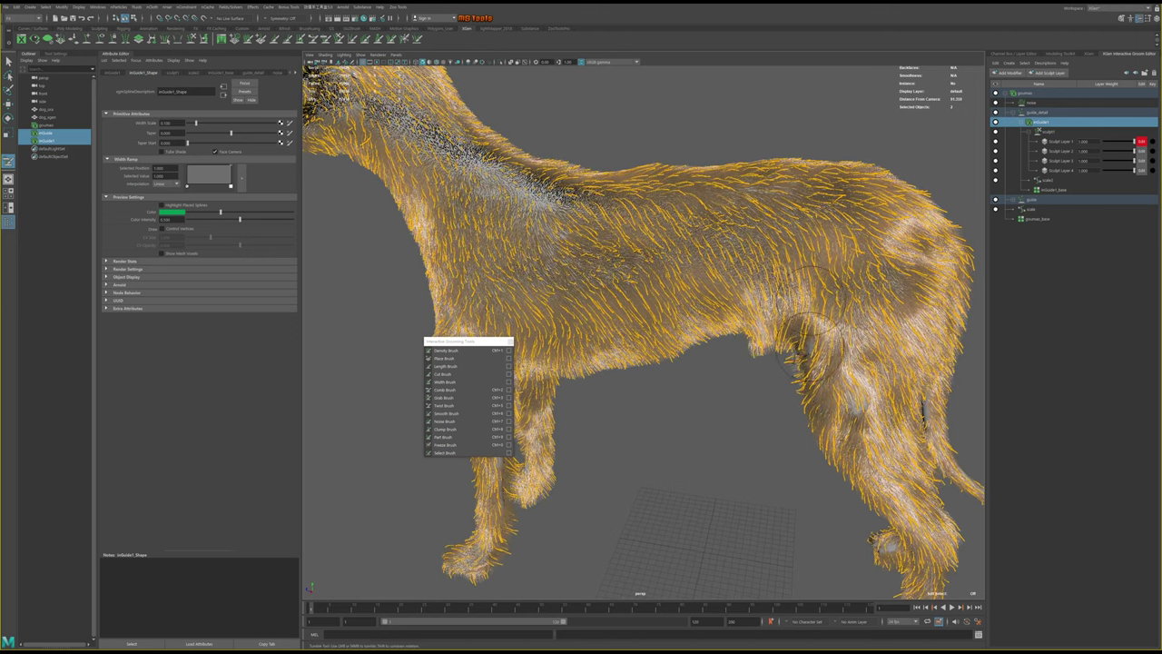
mouse_move(781, 381)
left_mouse_down("alt")
mouse_move(804, 238)
mouse_move(854, 318)
mouse_move(817, 362)
mouse_move(875, 330)
mouse_move(872, 350)
mouse_move(816, 378)
mouse_move(744, 497)
mouse_move(623, 451)
mouse_move(690, 338)
left_mouse_up("alt")
scroll(864, 334, "up", 2)
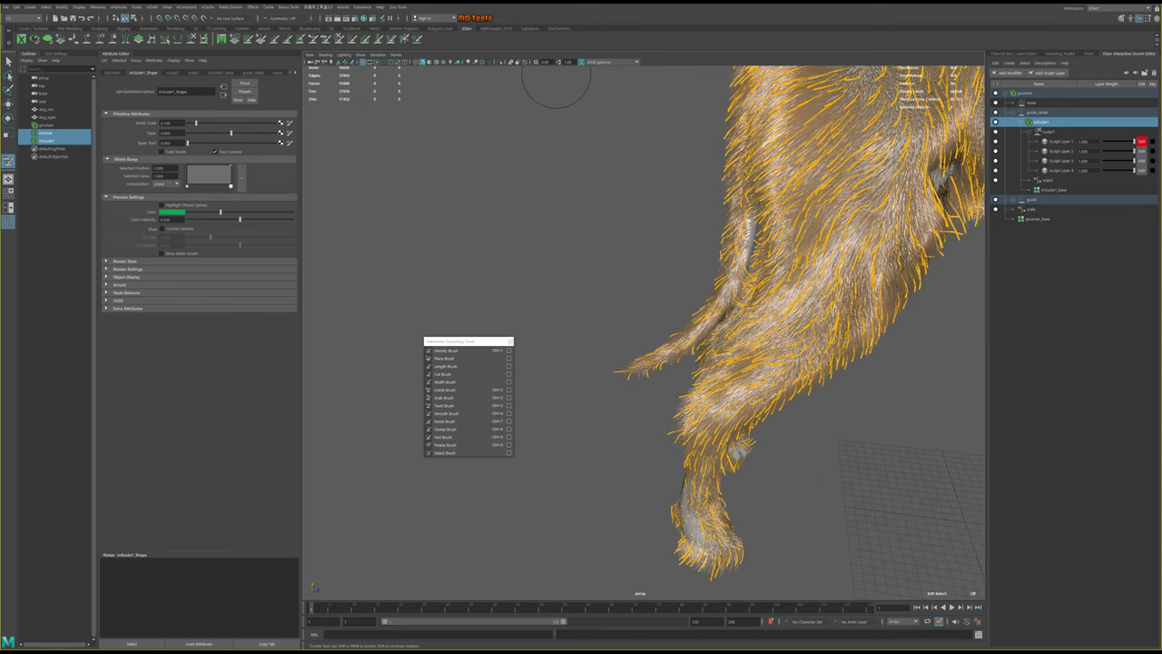
mouse_move(564, 177)
left_mouse_down("alt")
mouse_move(967, 181)
mouse_move(739, 208)
mouse_move(866, 229)
left_mouse_up("alt")
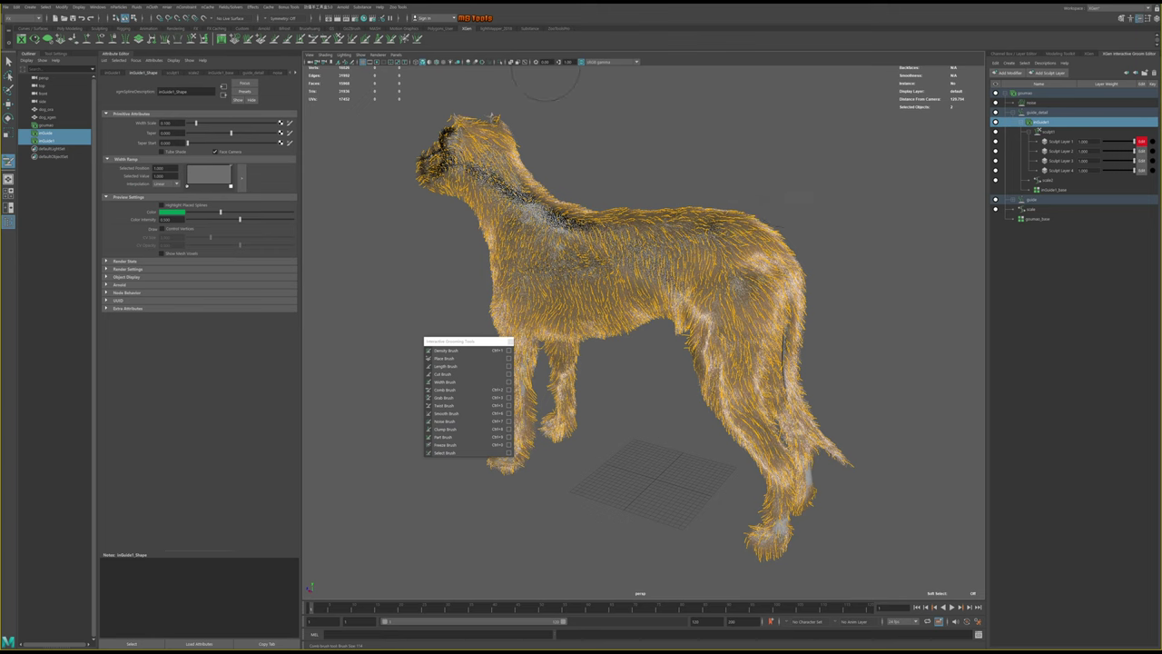
Add a Collision modifier to the groomer description and create a poly sphere
left_click(1024, 94)
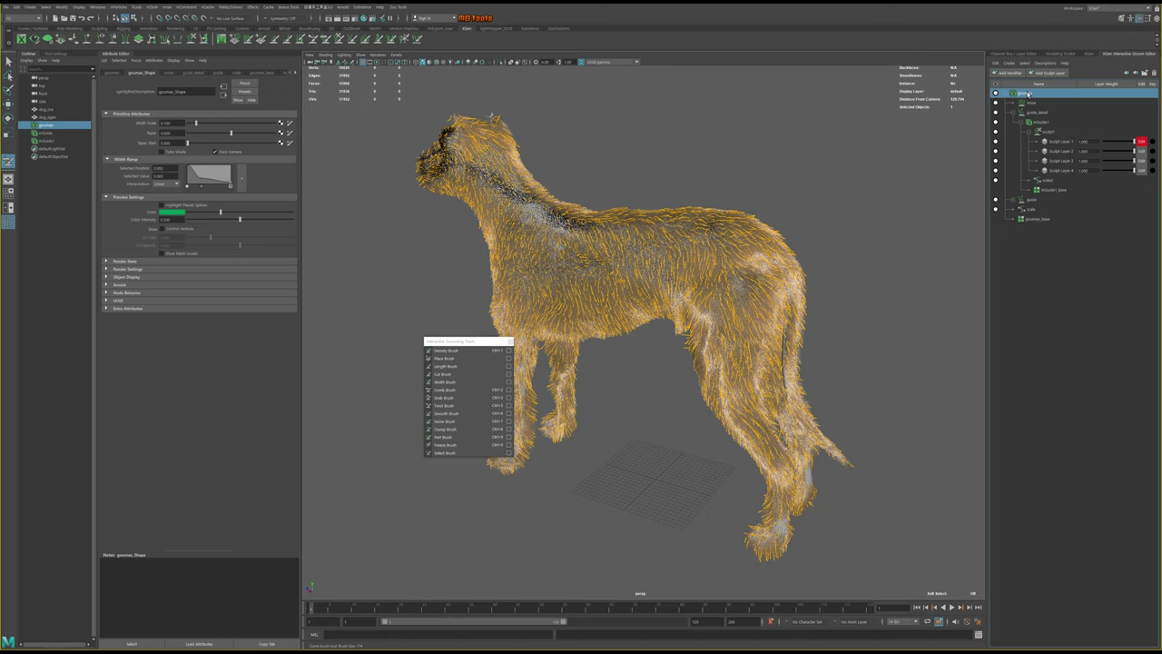
left_click(1010, 73)
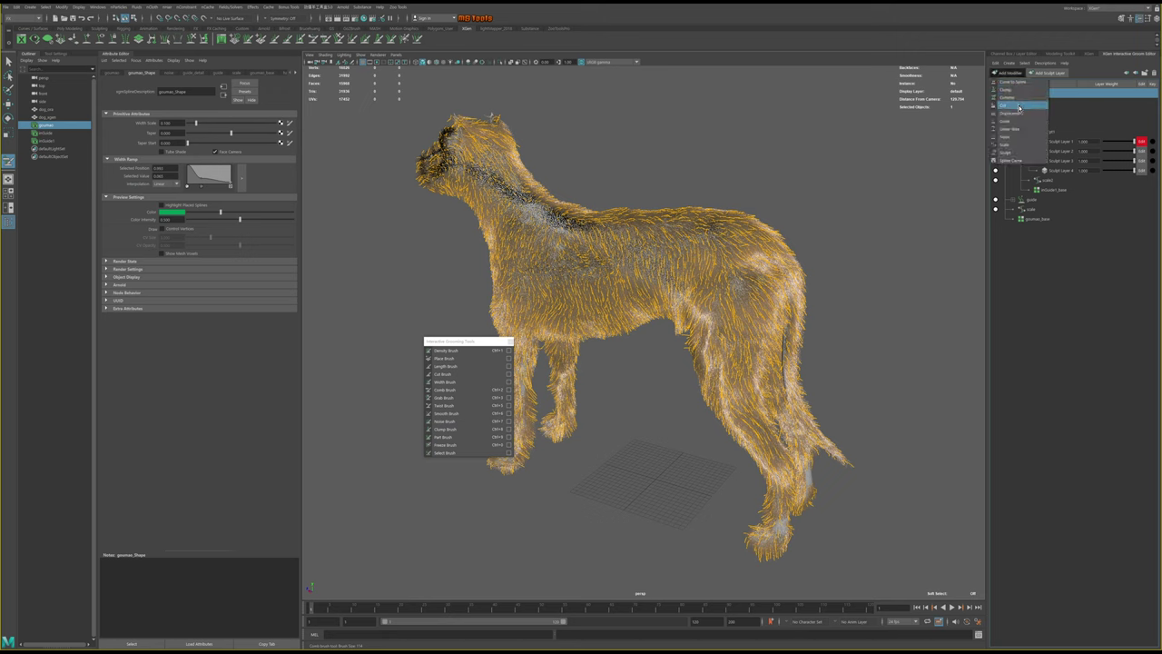
left_click(1049, 124)
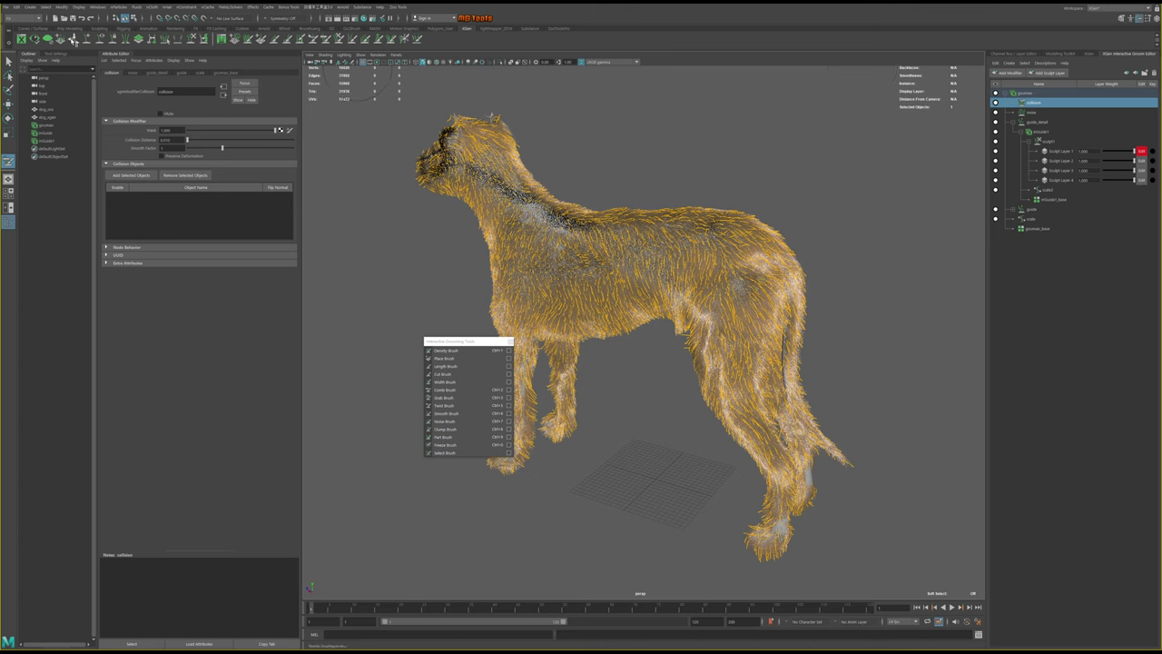
left_click(70, 29)
left_click(34, 38)
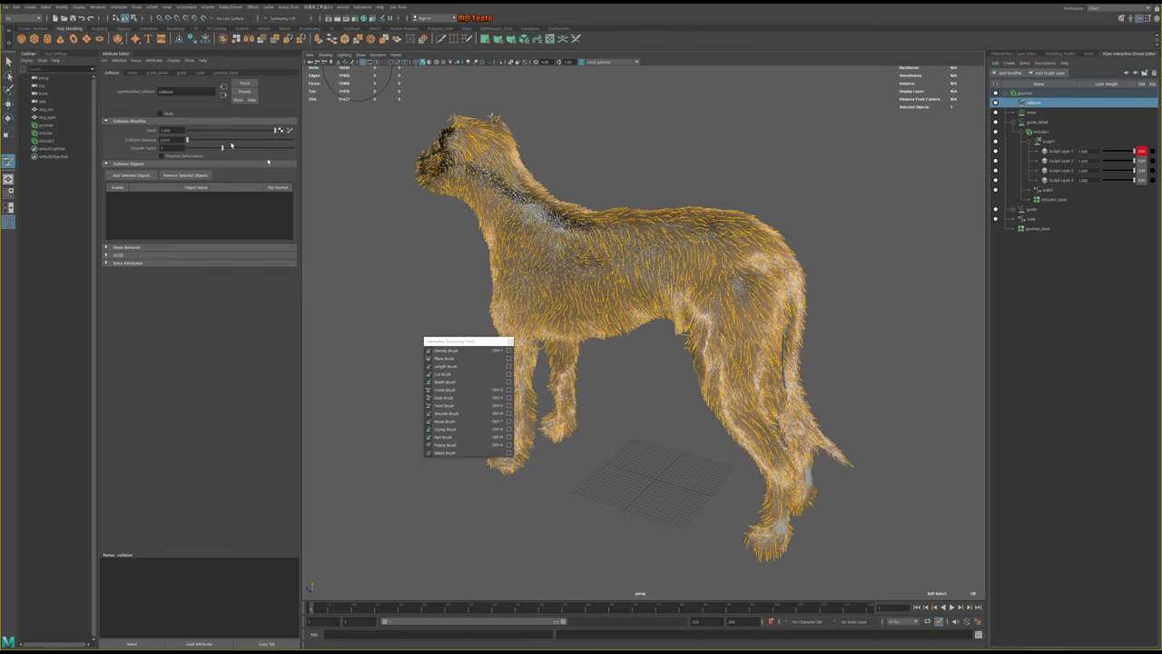
Scale the sphere up into a large ball and raise it just above the dog's back
left_click_drag(636, 317, 663, 313, "alt")
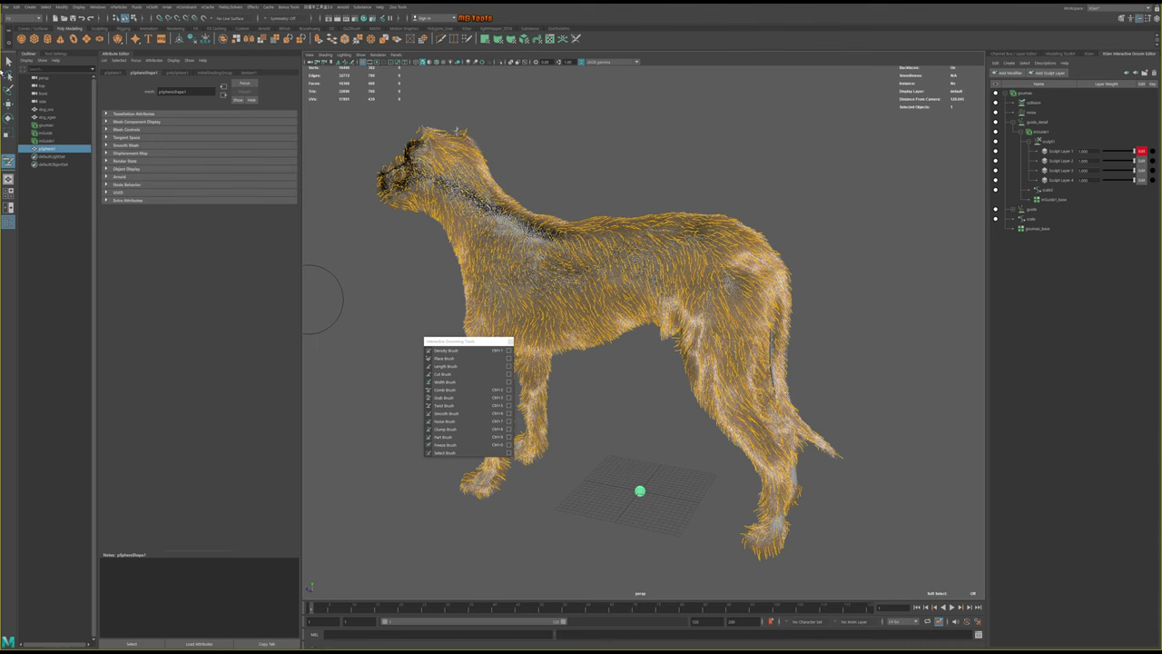
key("w")
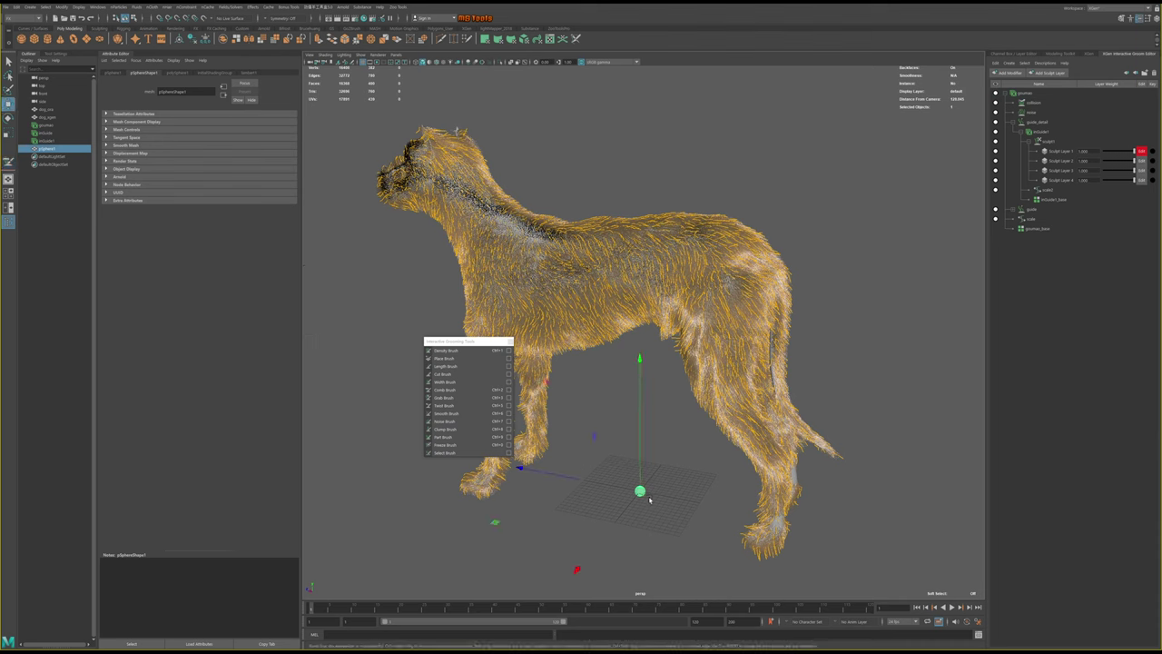
key("r")
left_click_drag(641, 494, 679, 507)
key("w")
left_click_drag(643, 441, 643, 114)
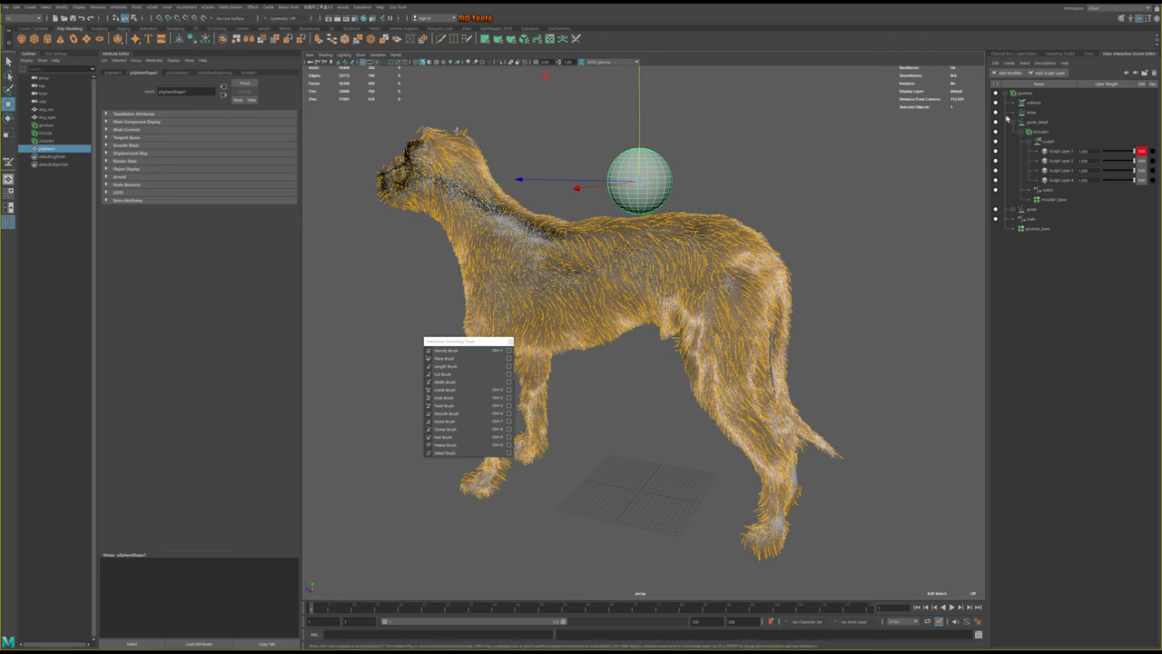
Reselect the collision modifier in the Groom Editor to show its settings
left_click(1032, 103)
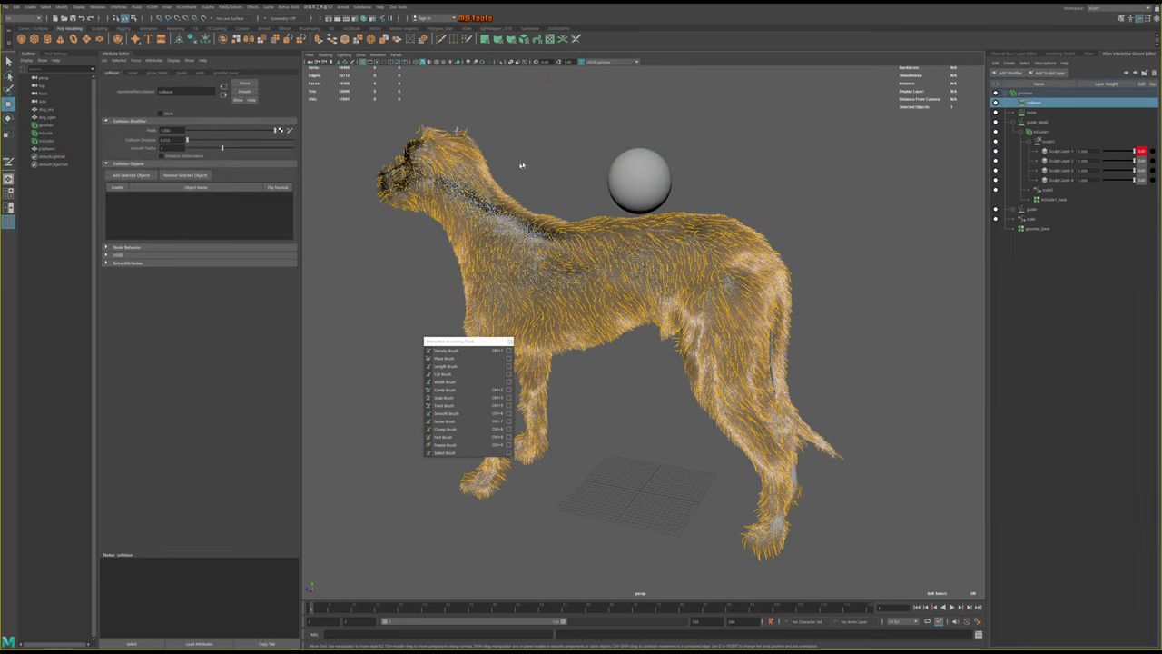
left_click(661, 176)
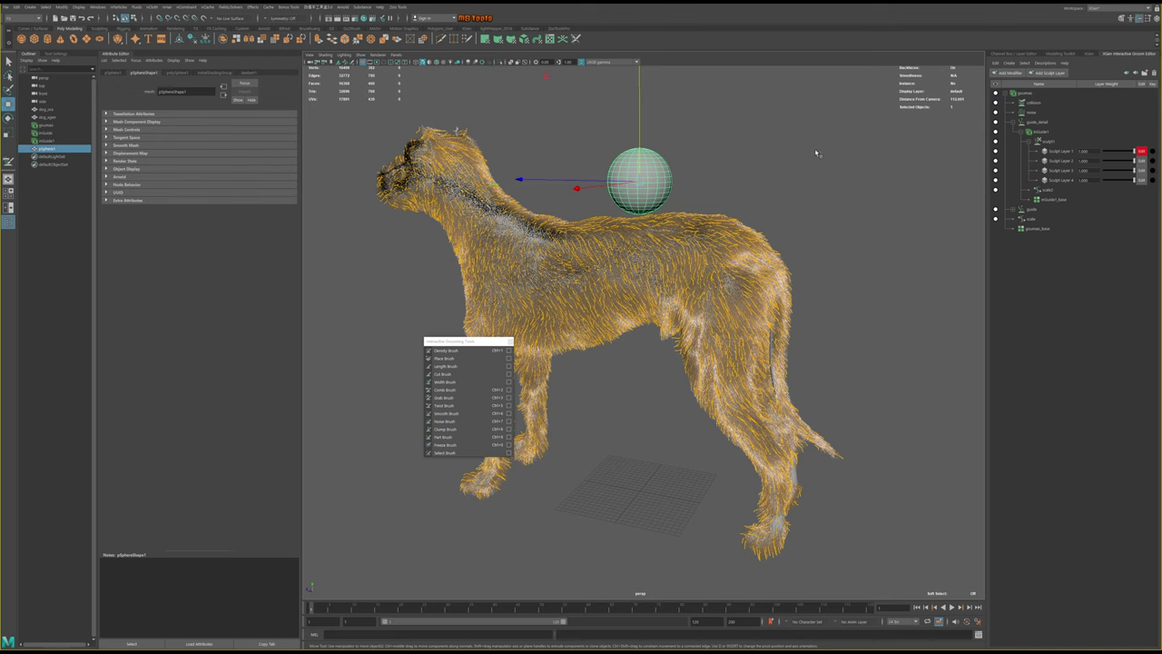
left_click(1030, 105)
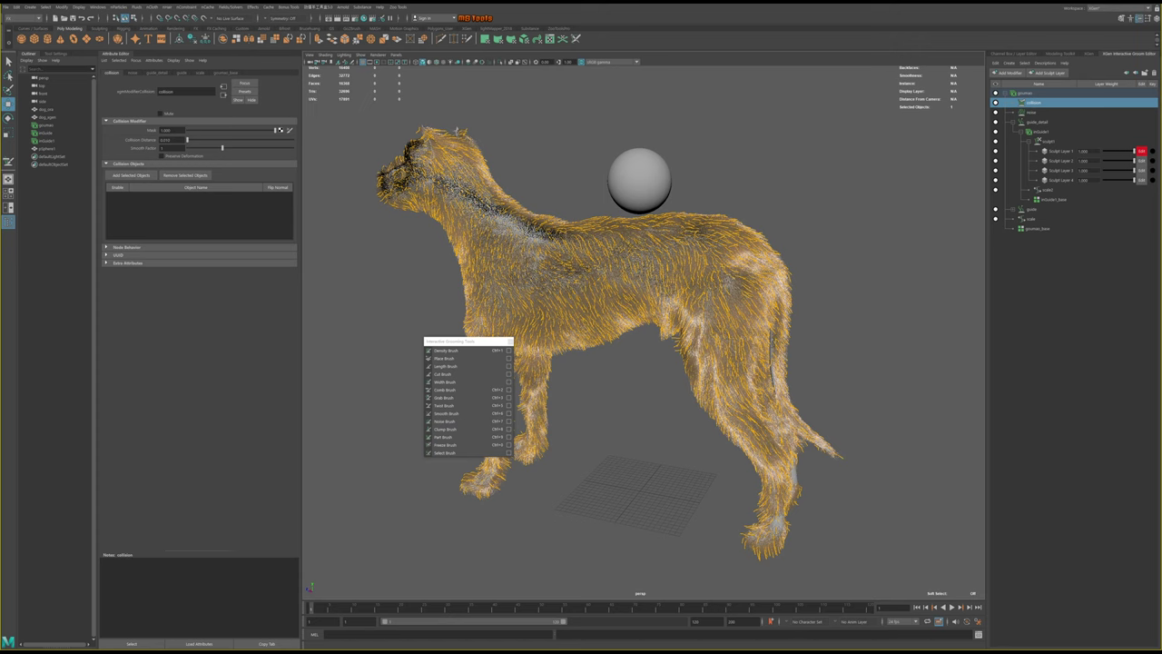
Add pSphere1 to the collision modifier's Collision Objects list from a floating settings window
left_click(266, 644)
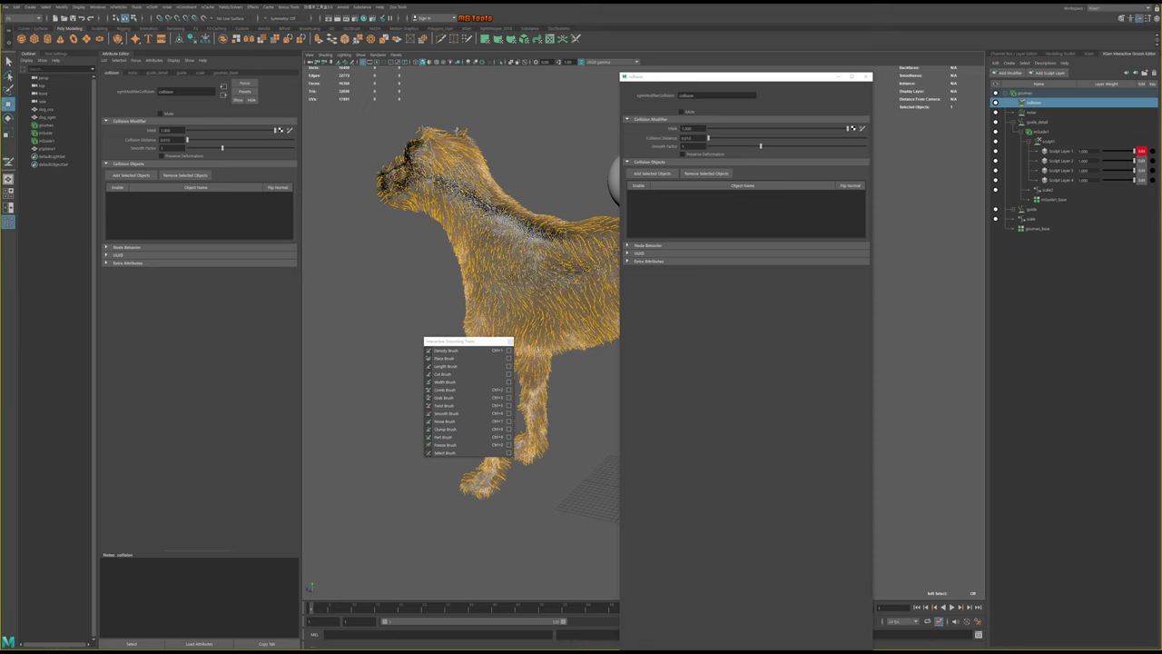
left_click(613, 189)
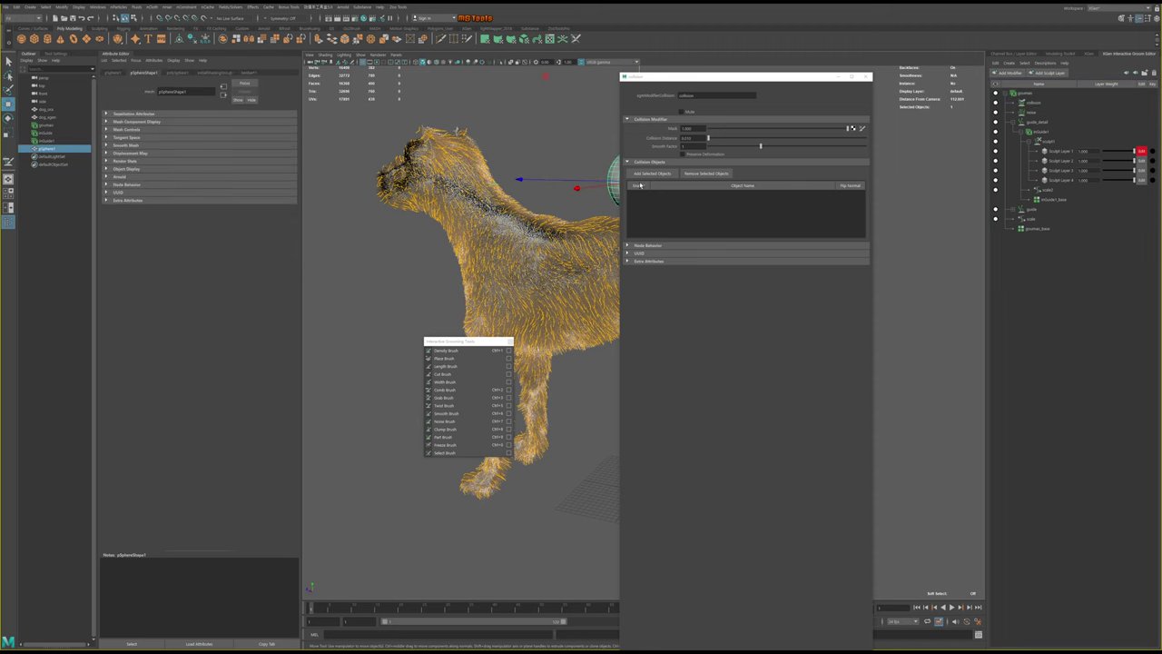
left_click(652, 172)
left_click_drag(702, 78, 201, 253)
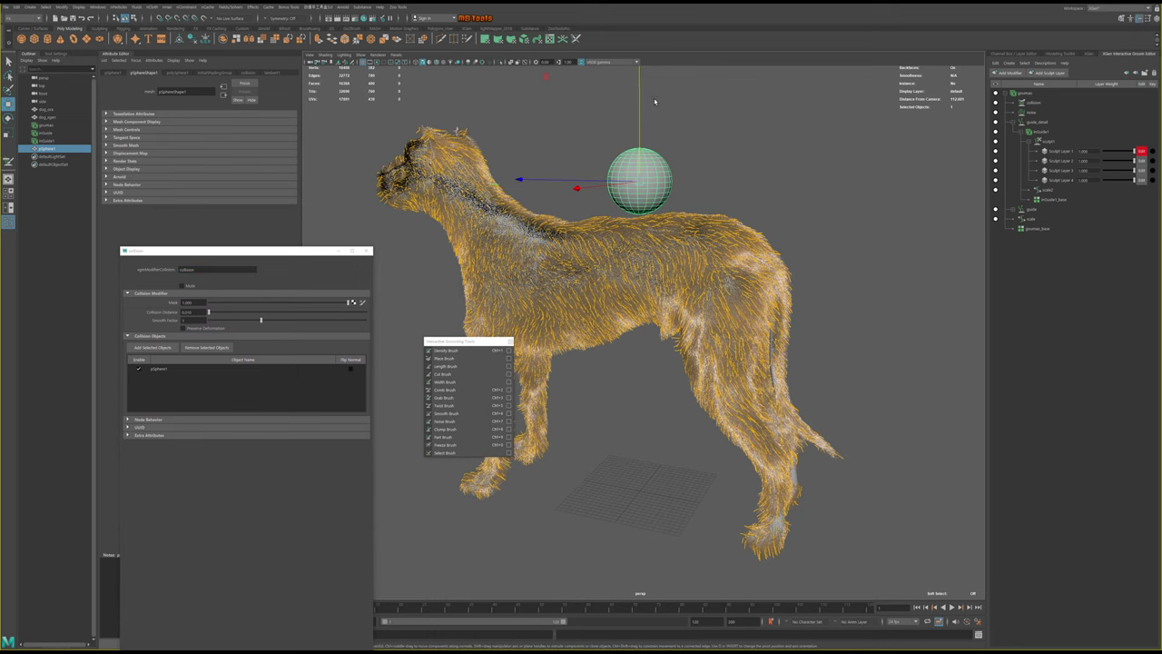
left_click_drag(746, 154, 768, 174, "alt")
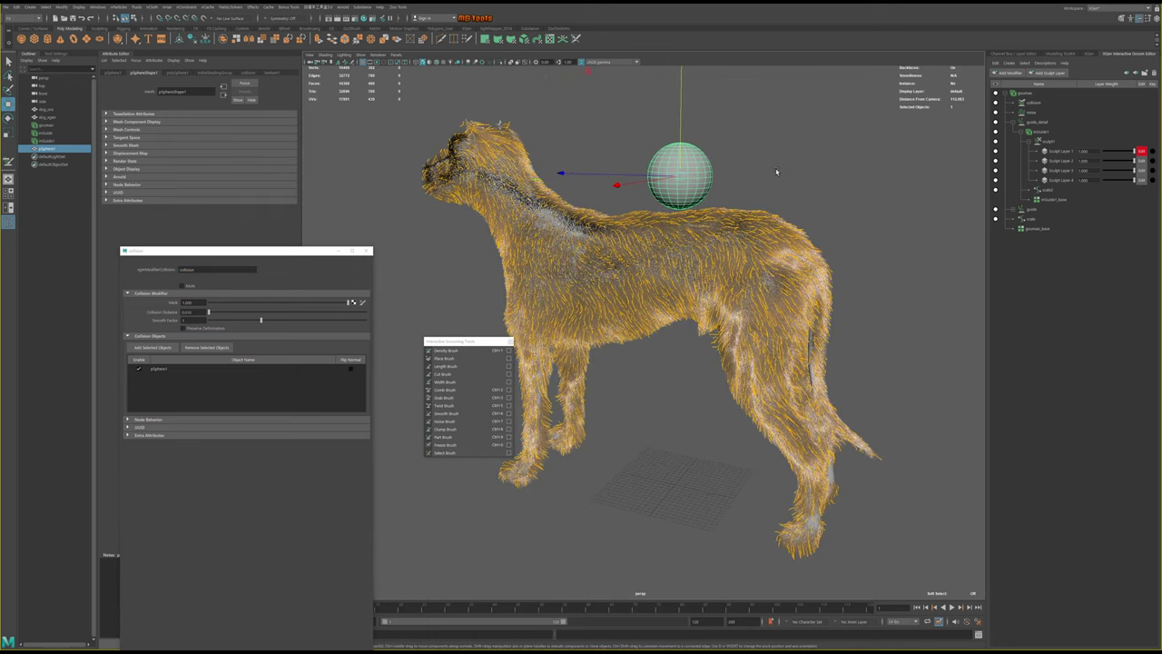
scroll(768, 174, "up", 2)
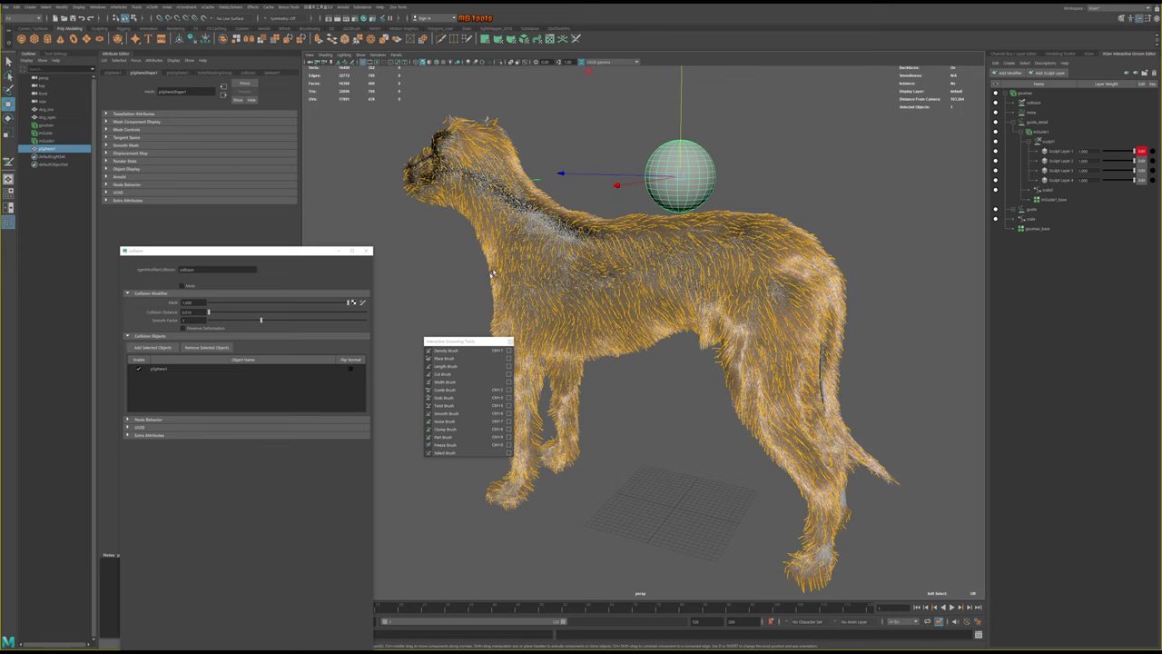
Close the collision window and slide pSphere1 down onto the dog's back
left_click(367, 250)
left_click_drag(631, 197, 726, 277, "alt")
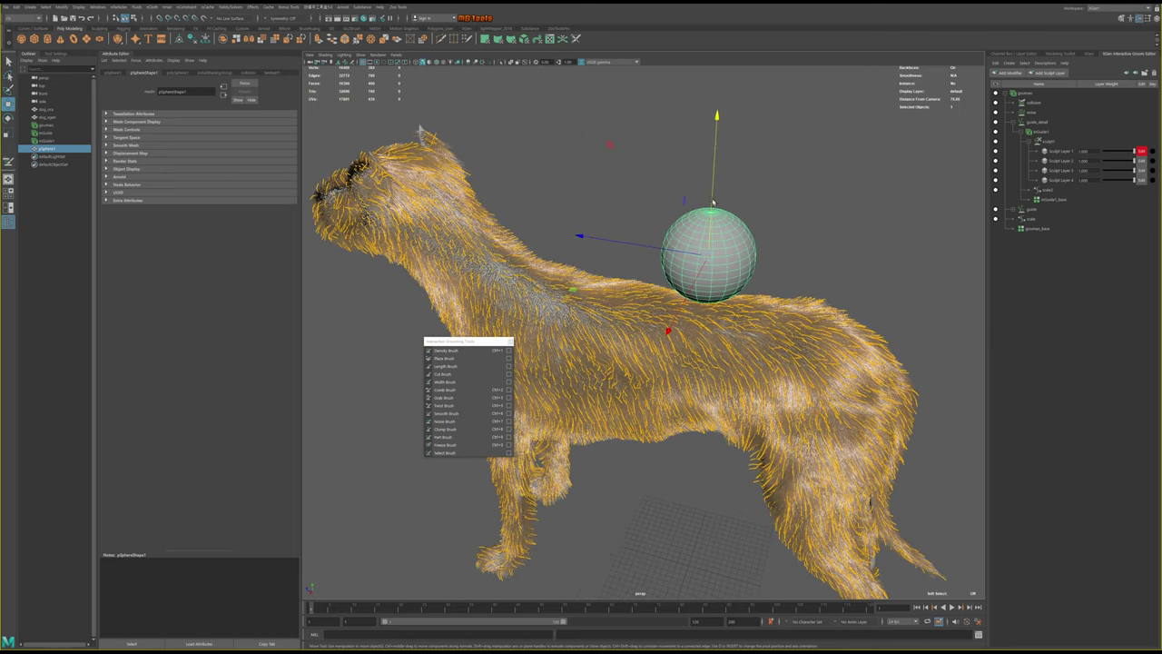
left_click_drag(714, 152, 713, 187)
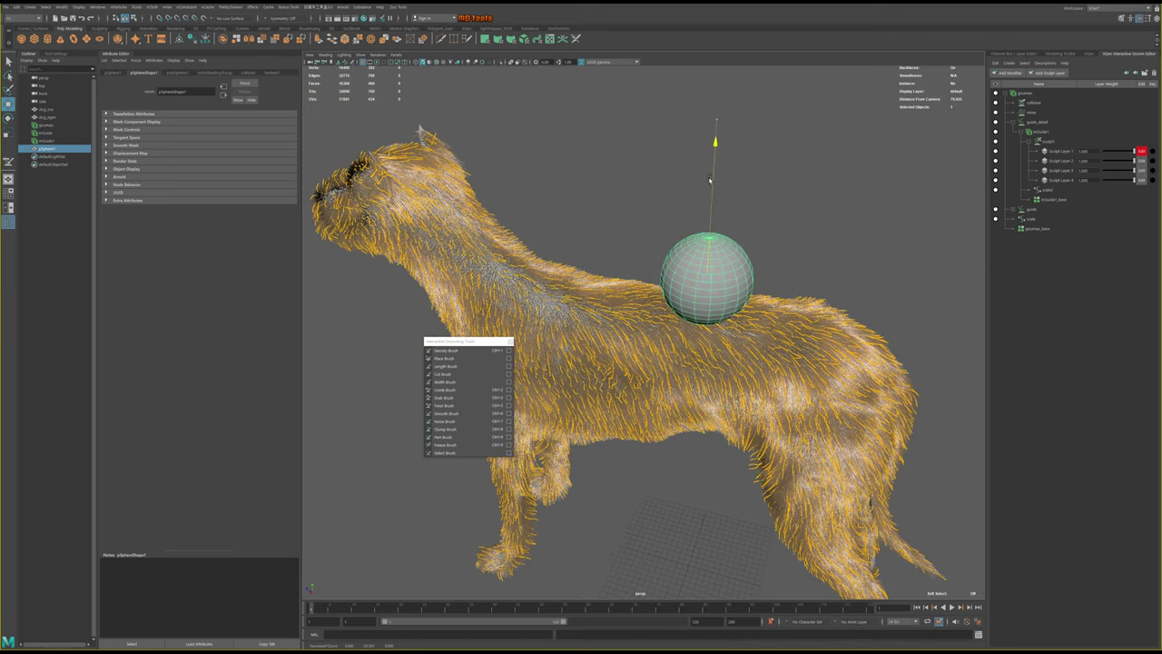
mouse_move(643, 282)
left_mouse_down()
mouse_move(673, 289)
mouse_move(536, 286)
mouse_move(574, 279)
left_mouse_up()
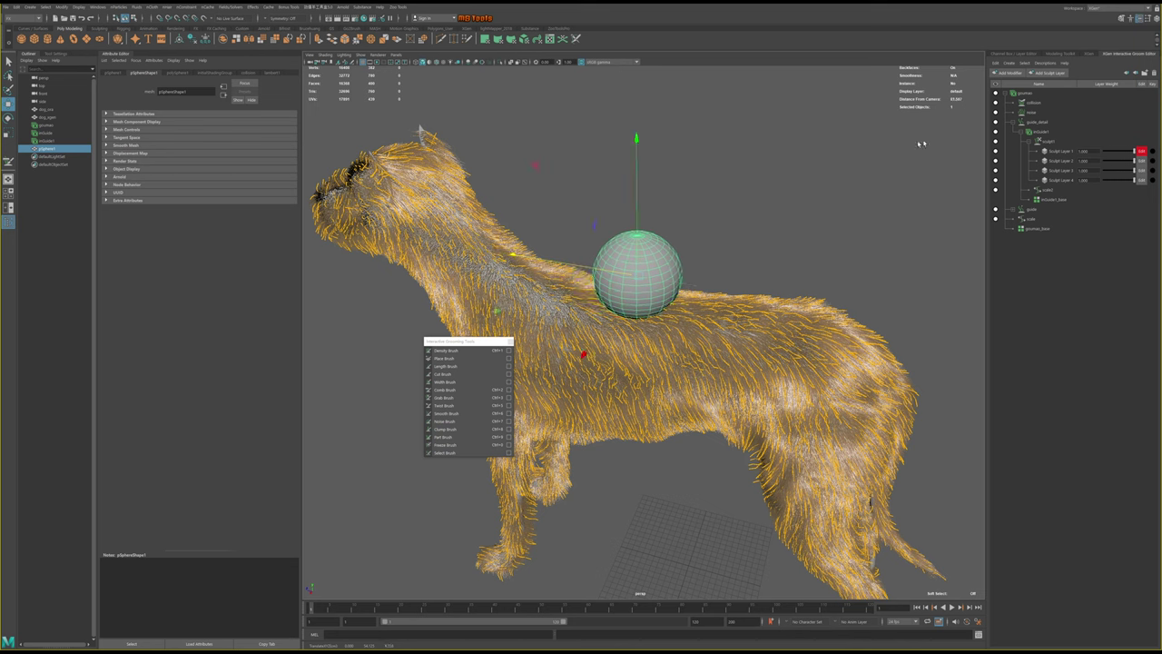
Raise the collision modifier's Collision Distance, then nudge the sphere further toward the rear
left_click(1033, 102)
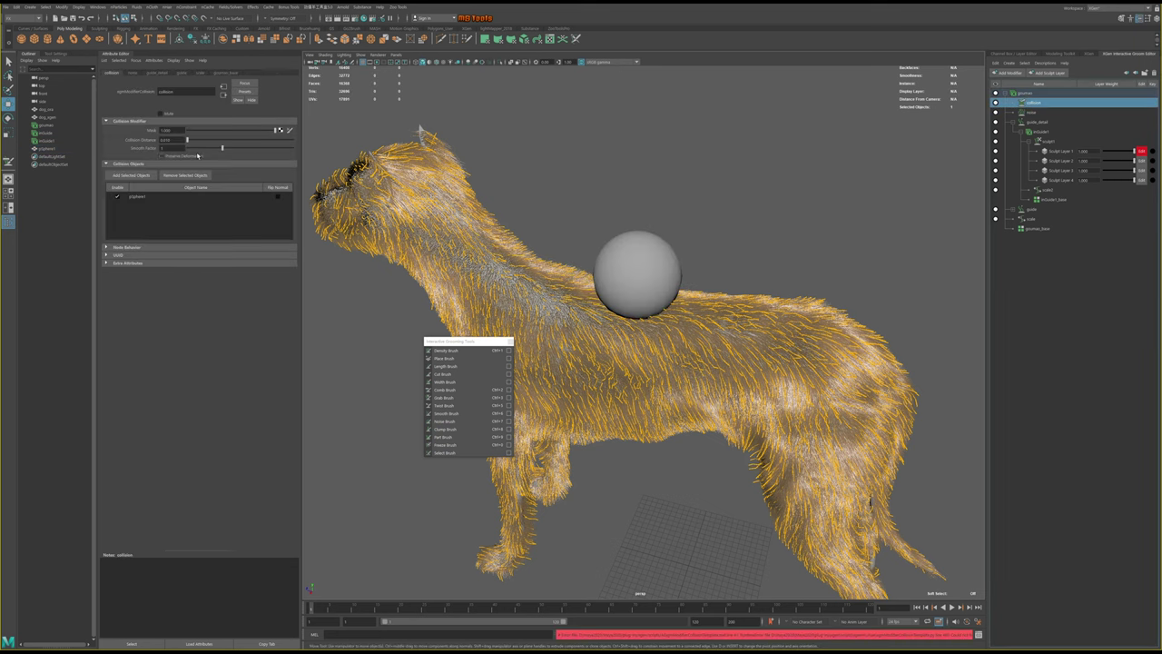
left_click_drag(187, 141, 191, 143)
left_click(635, 267)
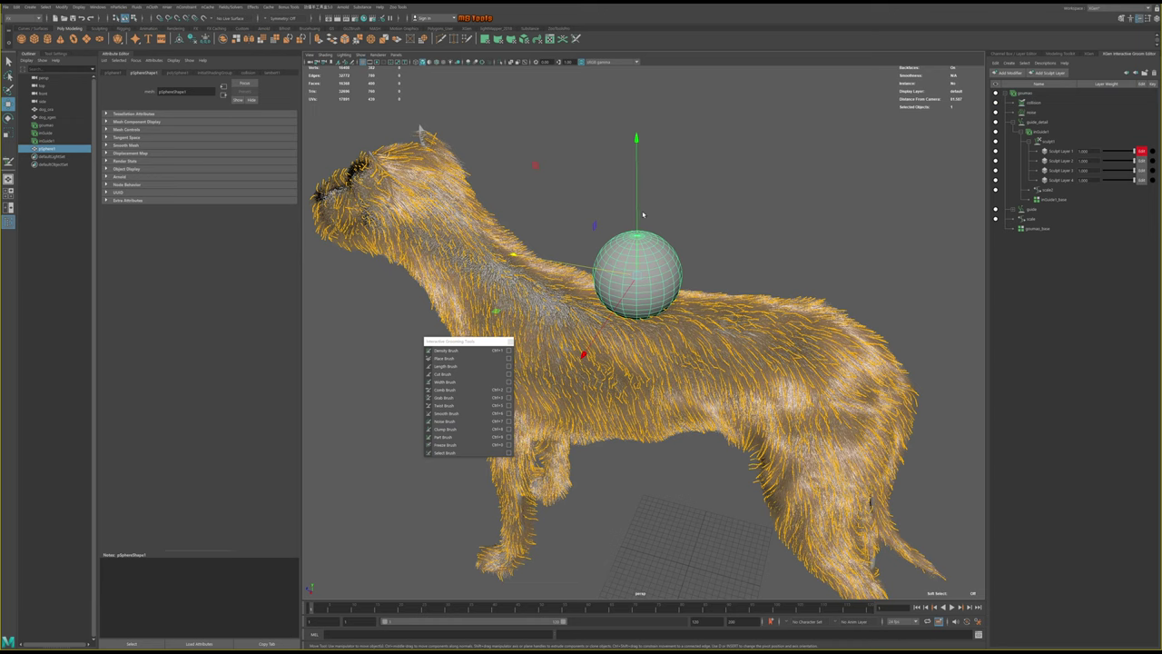
left_click_drag(634, 215, 605, 246, "alt")
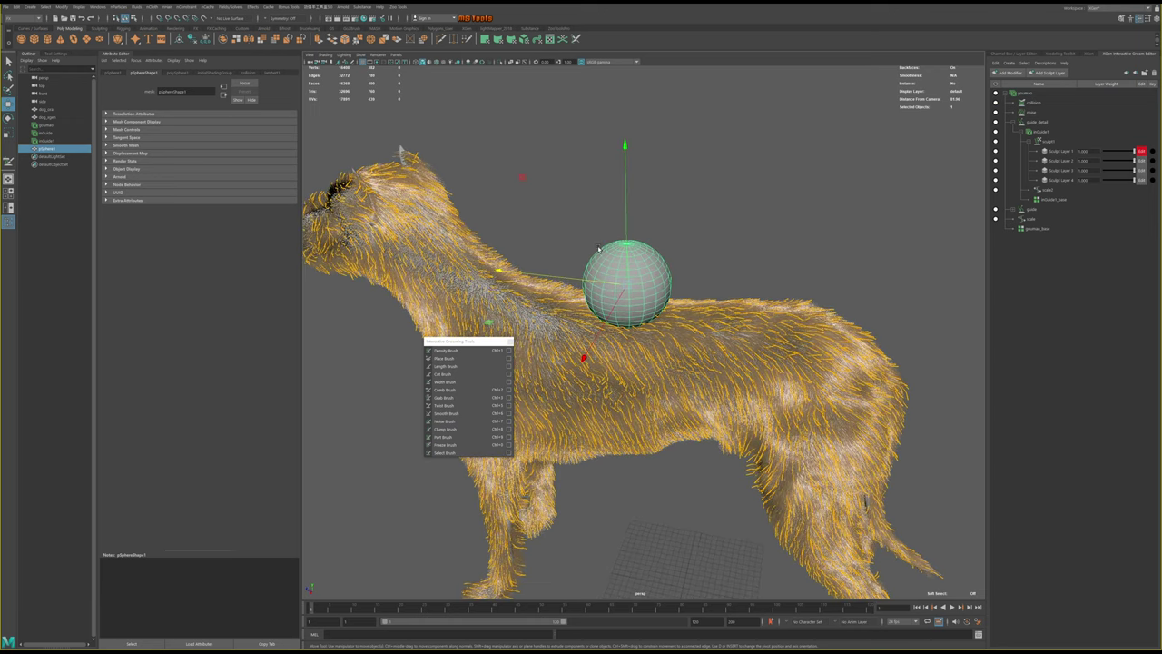
mouse_move(539, 280)
left_mouse_down()
mouse_move(629, 288)
mouse_move(545, 285)
mouse_move(584, 271)
mouse_move(572, 268)
mouse_move(615, 297)
mouse_move(487, 293)
mouse_move(544, 288)
left_mouse_up()
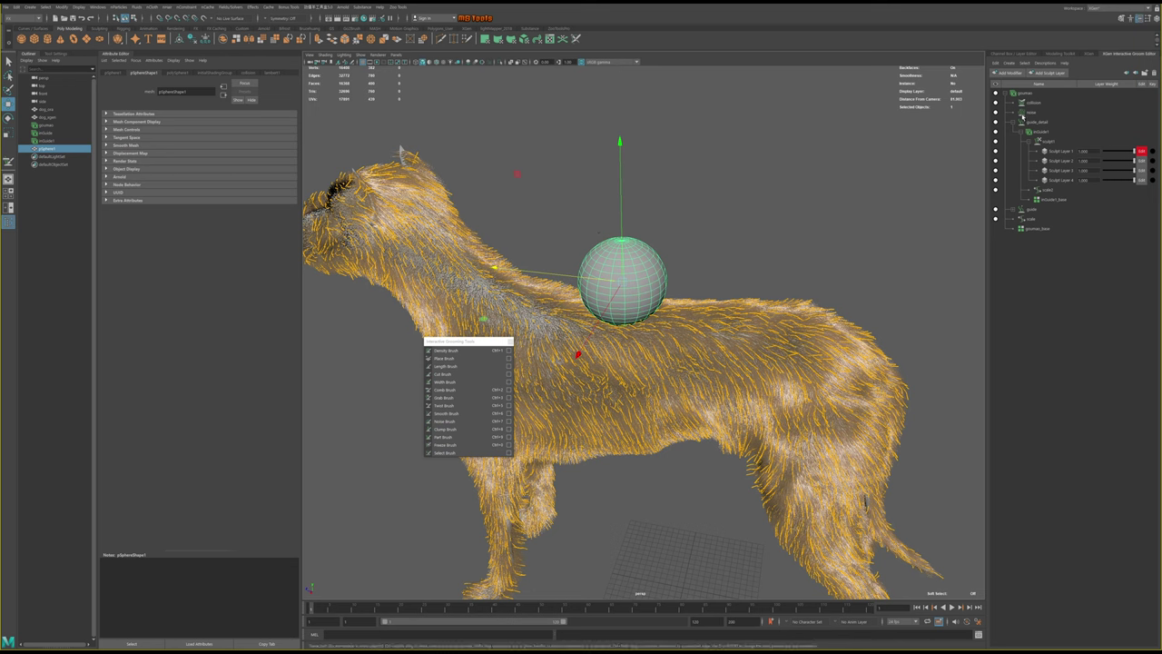
Shift the sphere toward the dog's rear and lower the collision modifier's Mask
left_click(1033, 102)
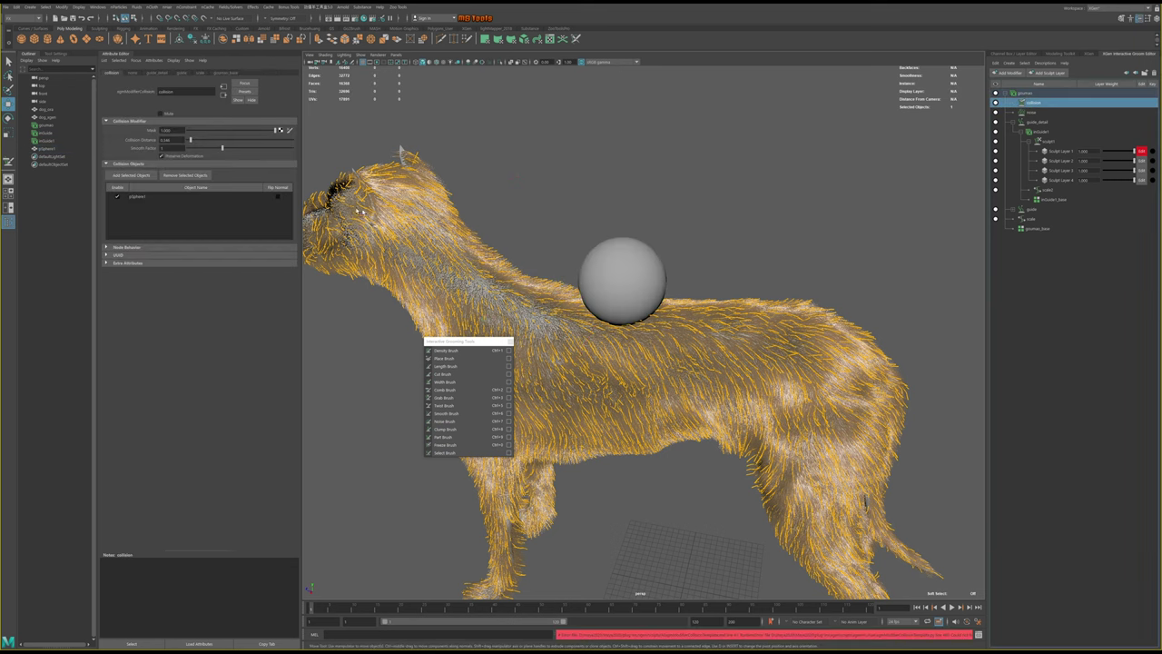
left_click(603, 249)
left_click_drag(574, 277, 617, 281)
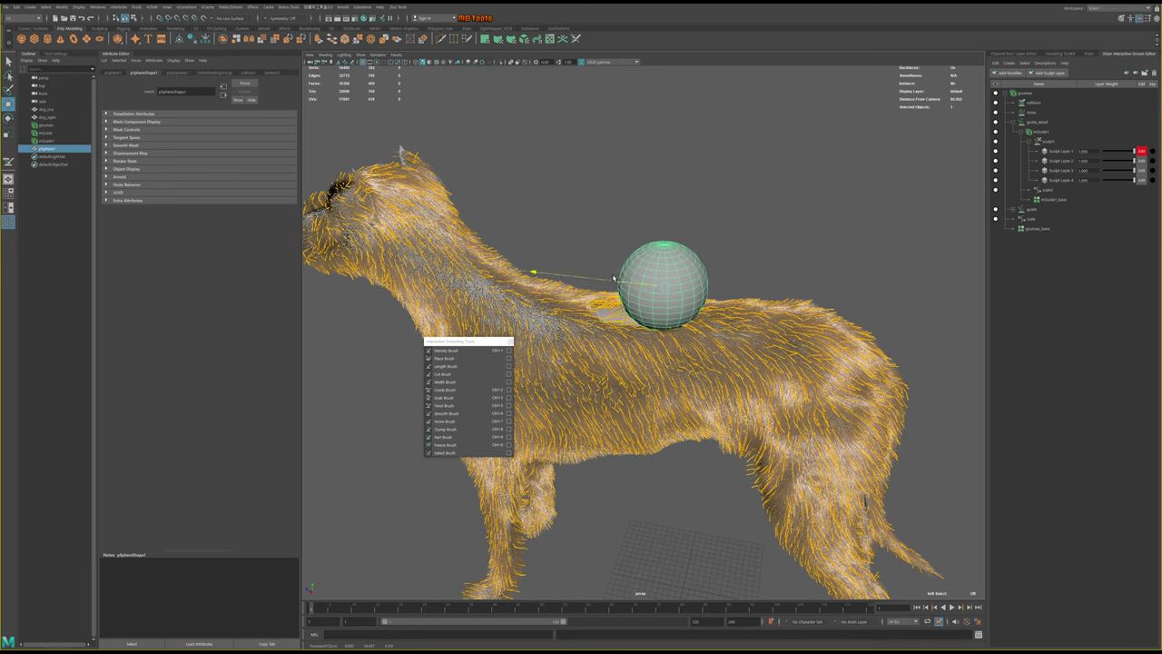
left_click(1033, 101)
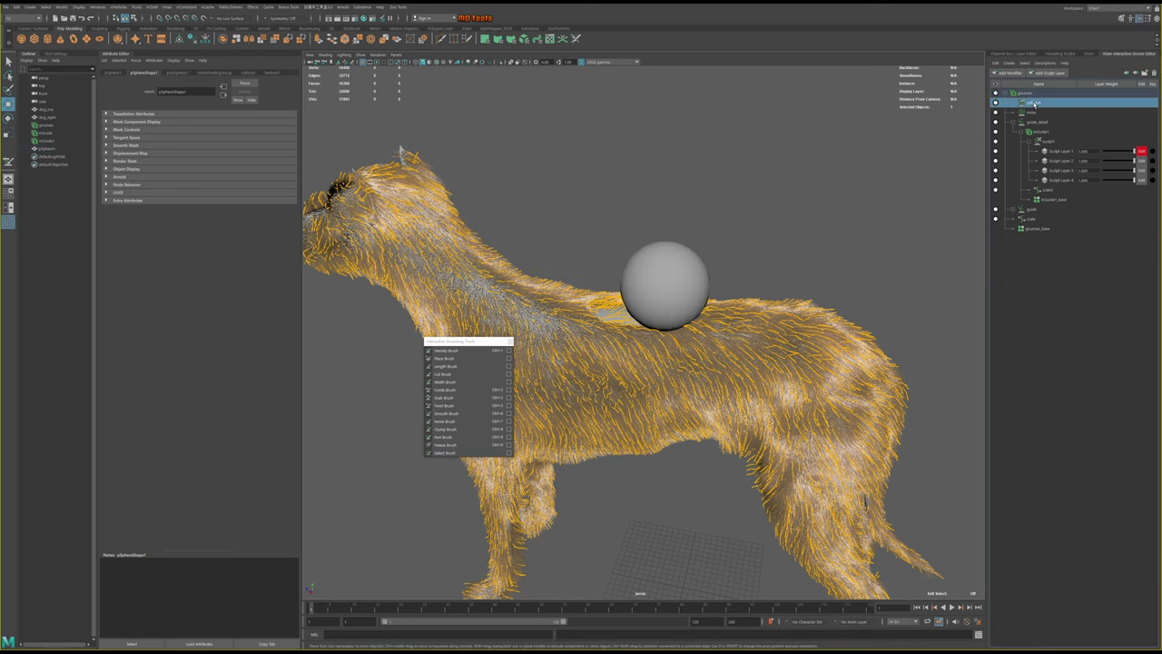
left_click_drag(264, 130, 231, 134)
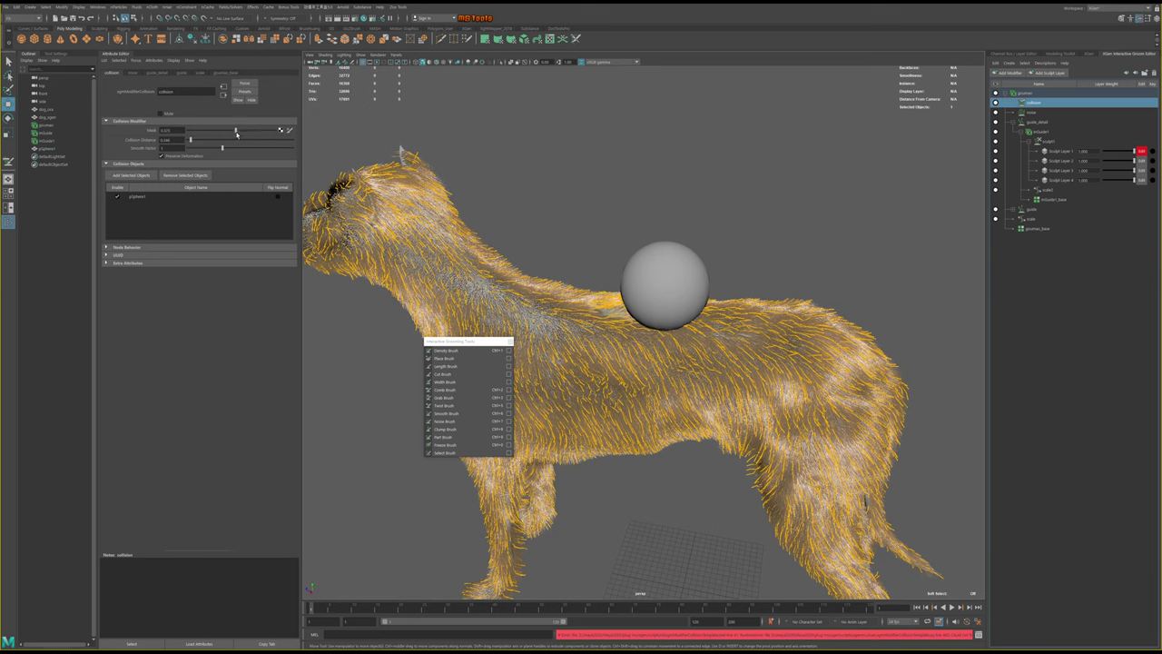
Lift the sphere along the back, lower the collision Weight, and disable pSphere1's collision
left_click(663, 268)
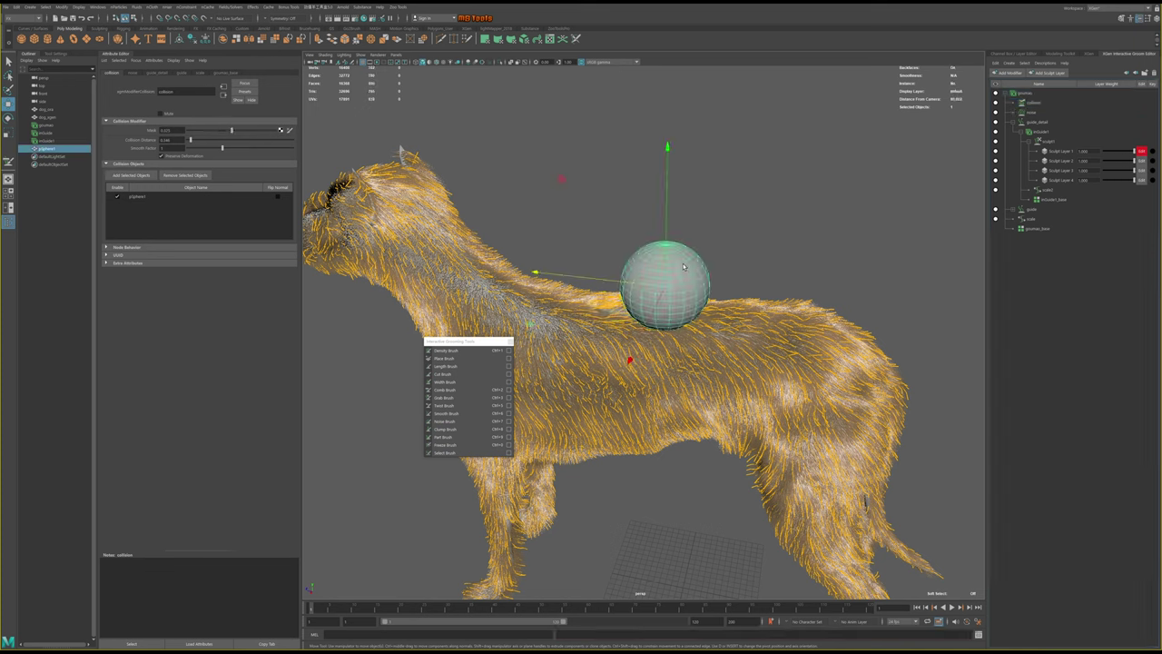
mouse_move(635, 286)
left_mouse_down()
mouse_move(860, 300)
mouse_move(718, 238)
mouse_move(712, 158)
left_mouse_up()
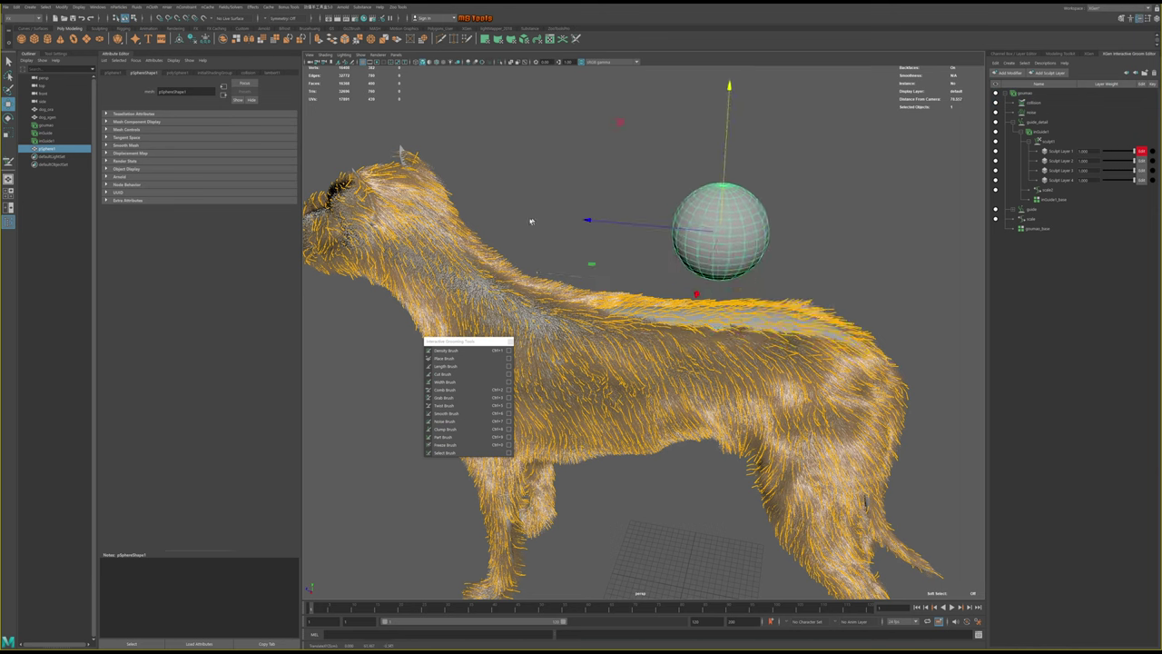
left_click(1035, 103)
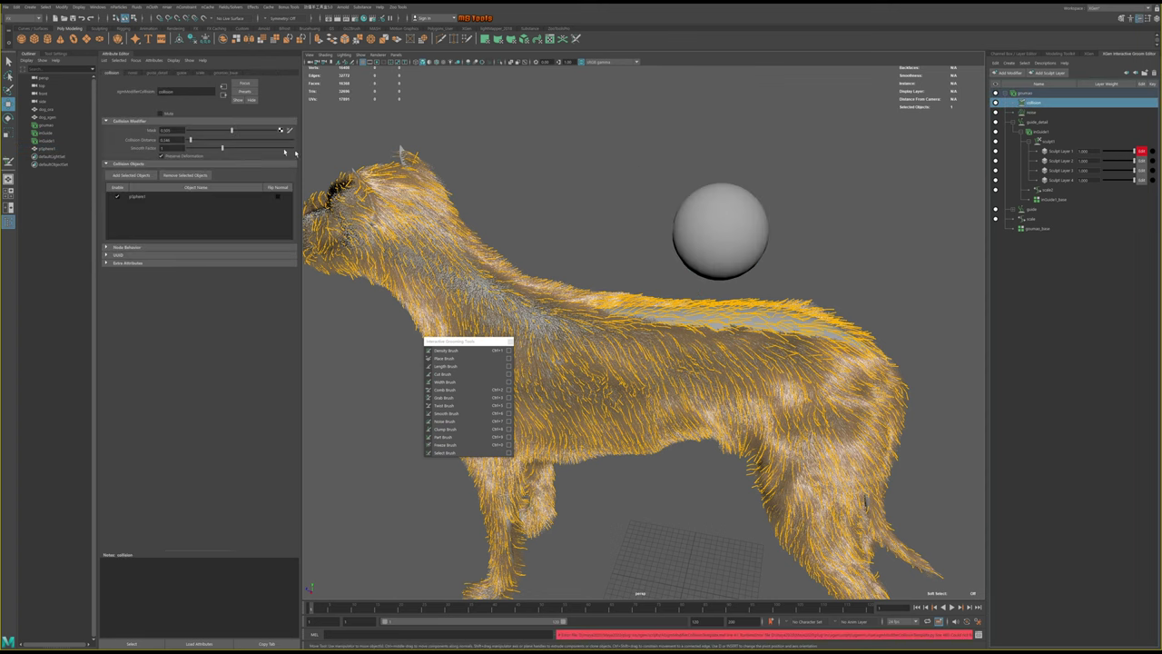
left_click_drag(231, 132, 199, 131)
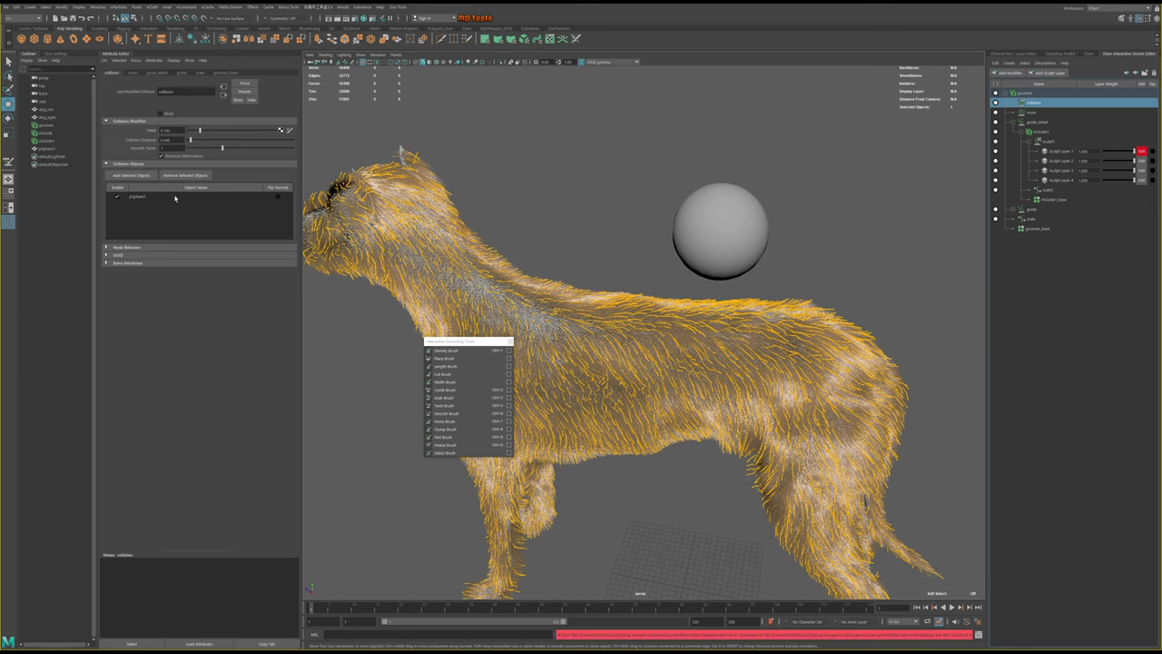
left_click(117, 196)
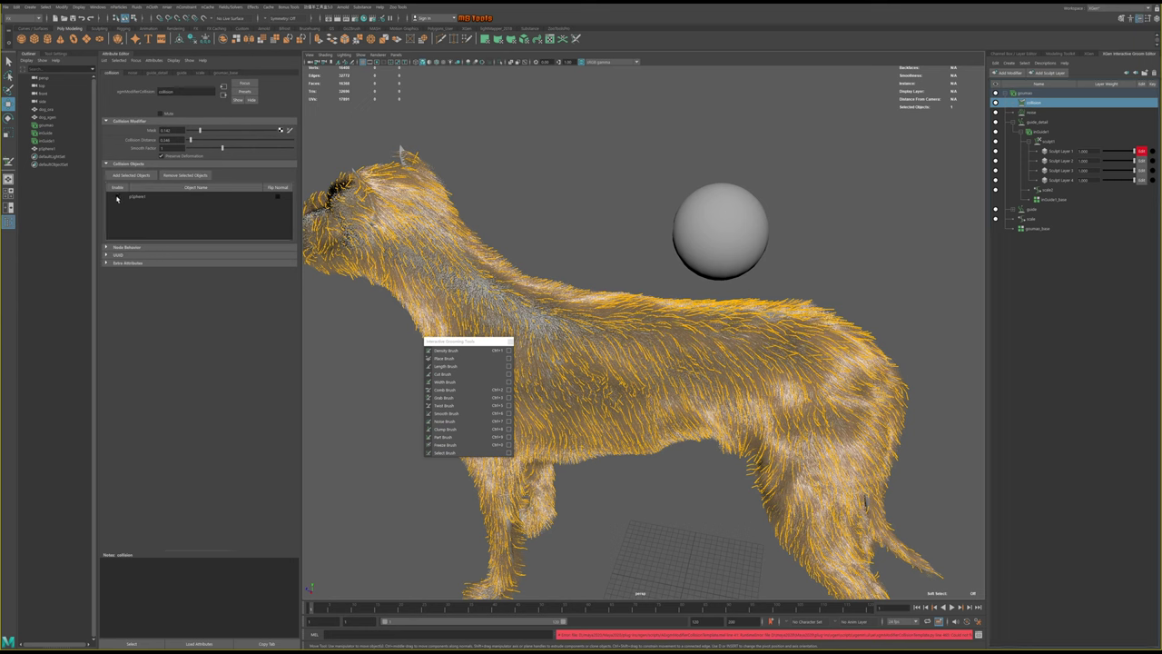
left_click_drag(571, 202, 574, 198, "alt")
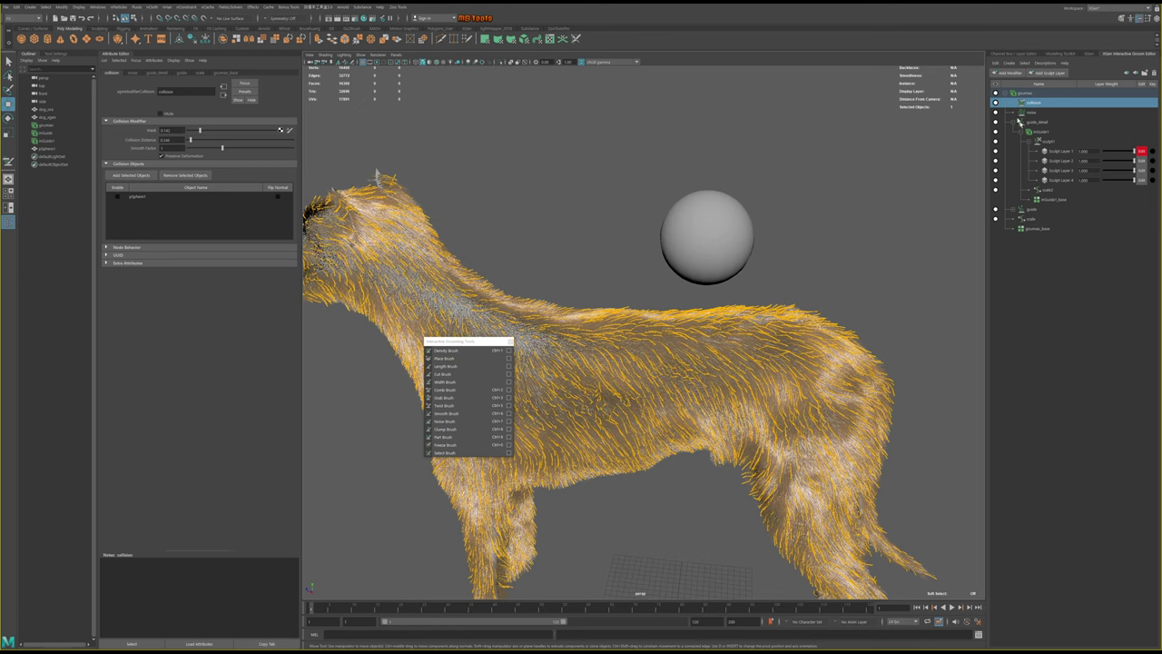
Mute collision, drop the clump modifier's Mask to about half, and start a Mask map
left_click(1004, 101)
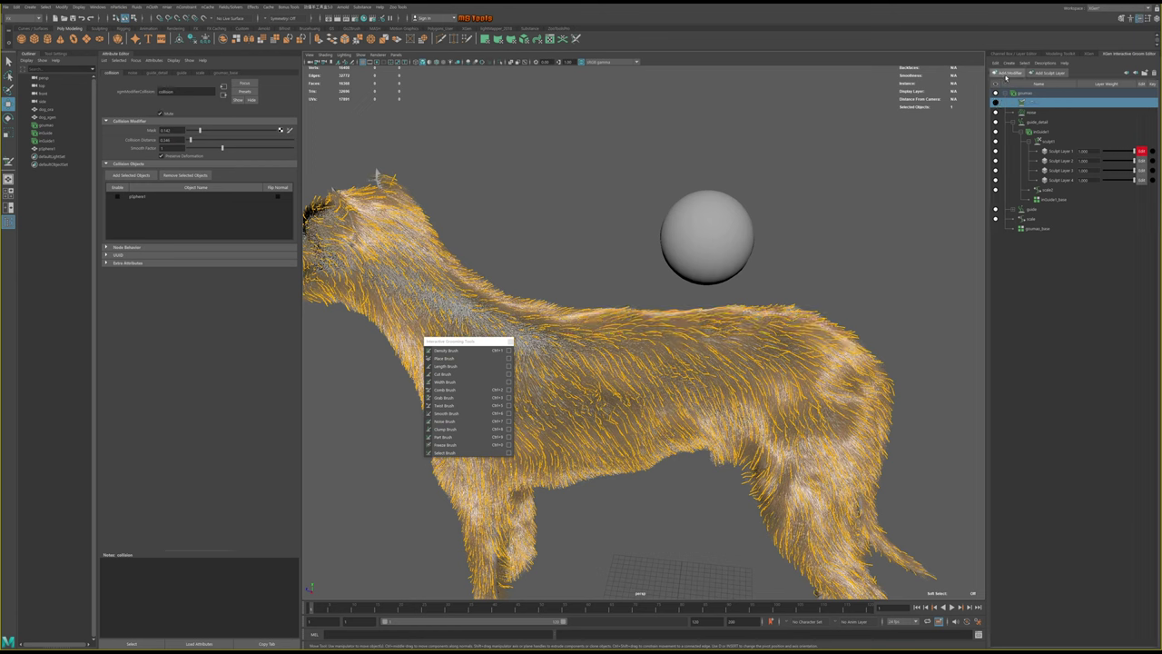
left_click(1053, 104)
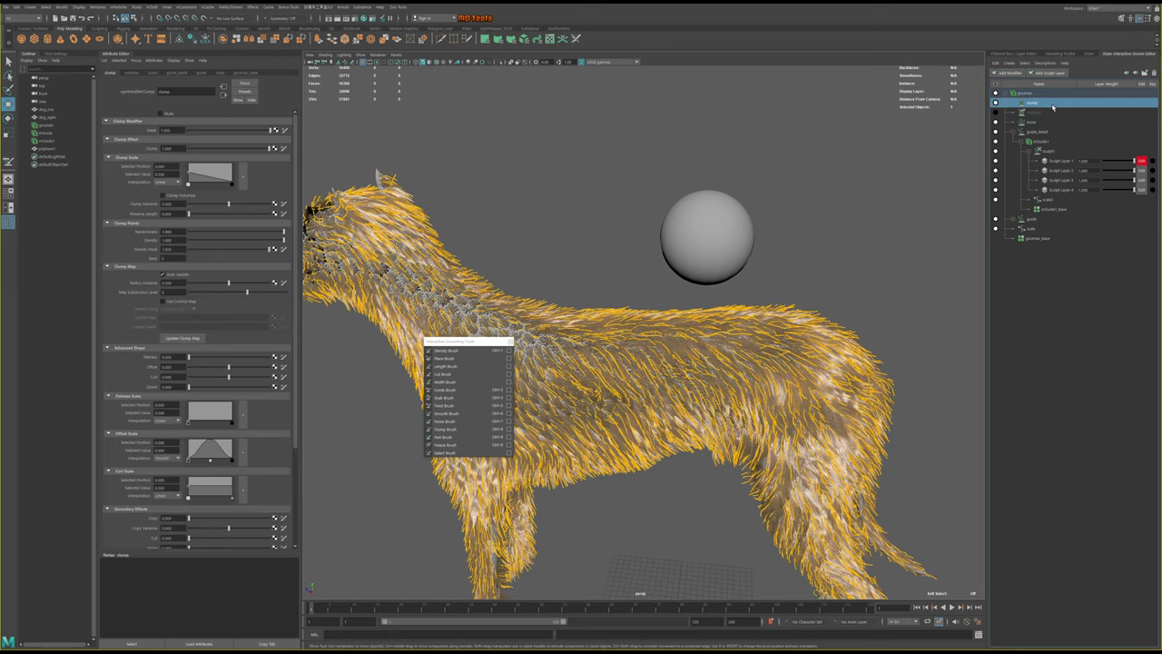
mouse_move(796, 215)
left_mouse_down("alt")
mouse_move(753, 208)
mouse_move(800, 219)
mouse_move(812, 235)
left_mouse_up("alt")
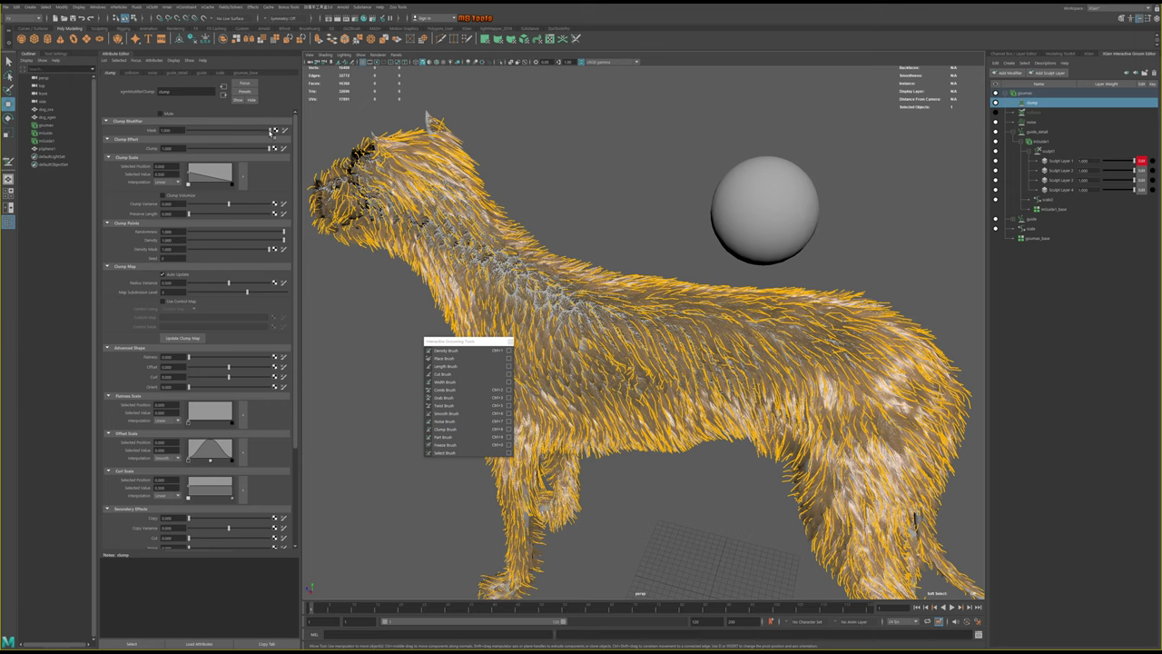
left_click_drag(271, 130, 238, 136)
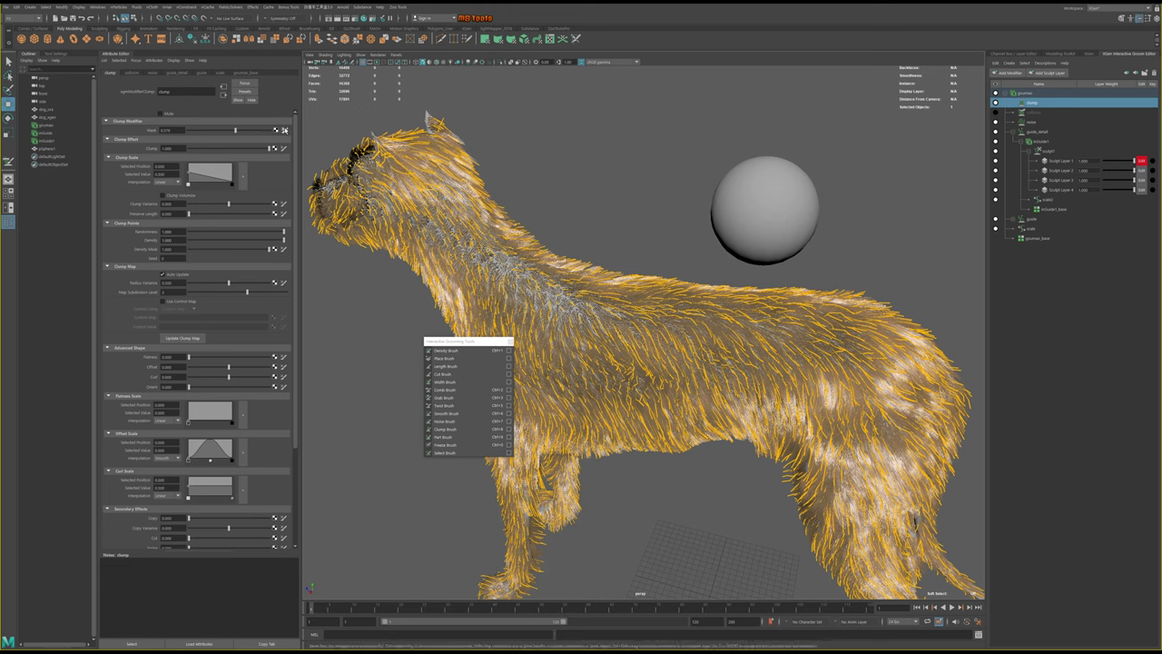
left_click(285, 130)
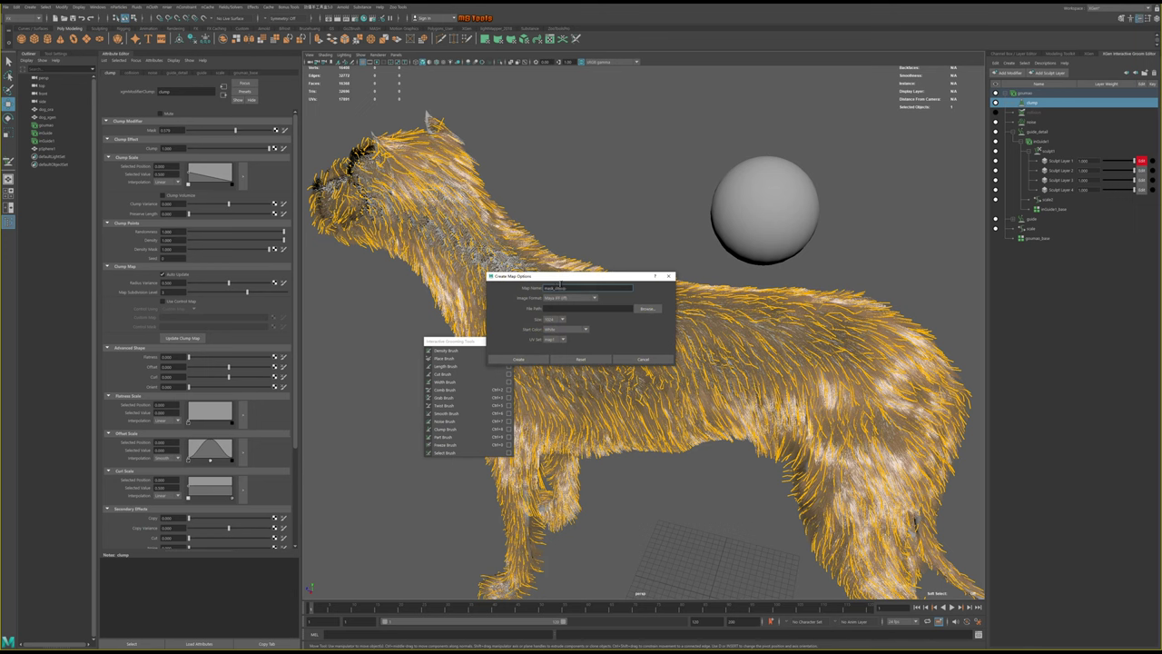
Set the start colour and create the mask_clump map in the project's sourceimages folder
left_click(564, 330)
left_click(565, 354)
left_click(646, 309)
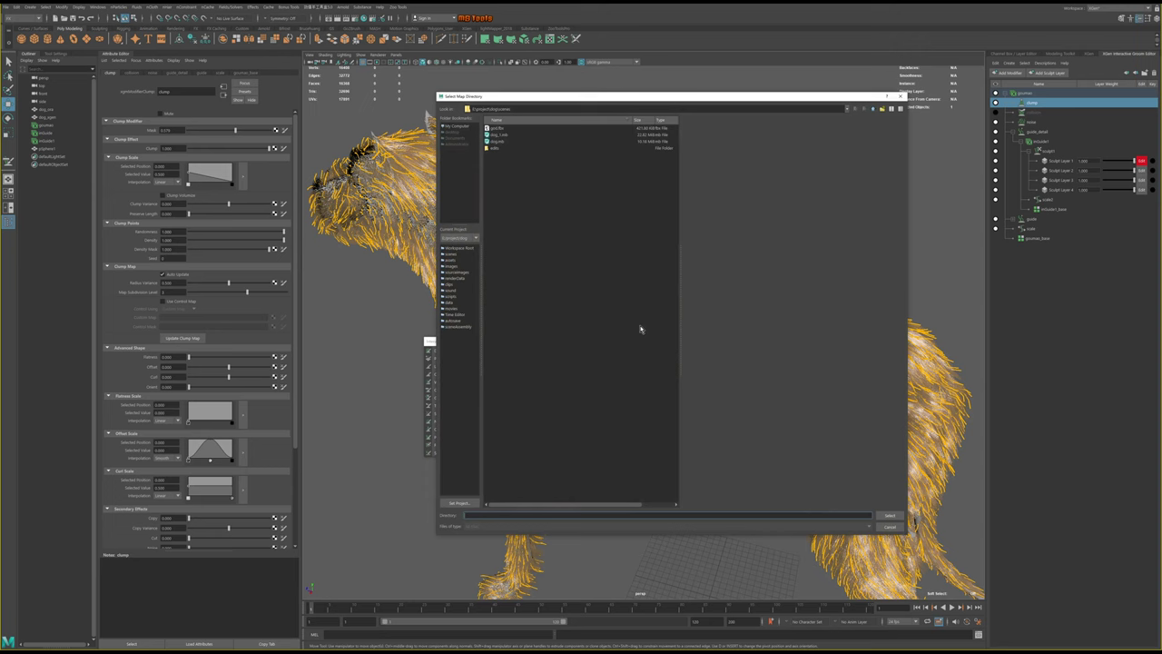
left_click(871, 111)
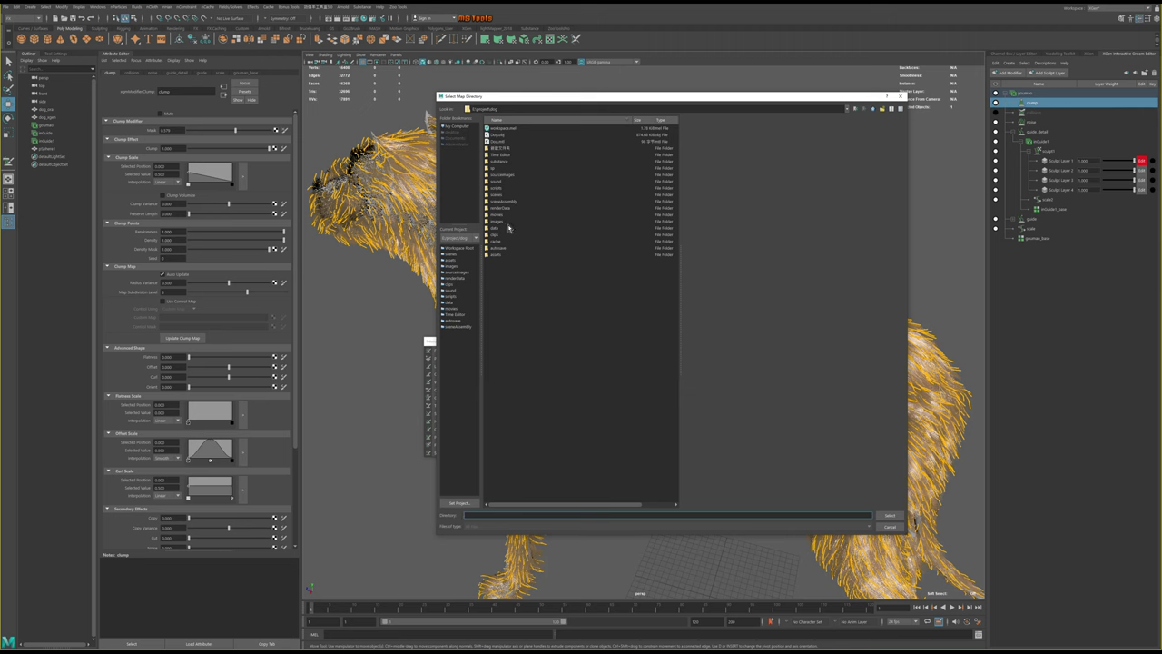
double_click(504, 175)
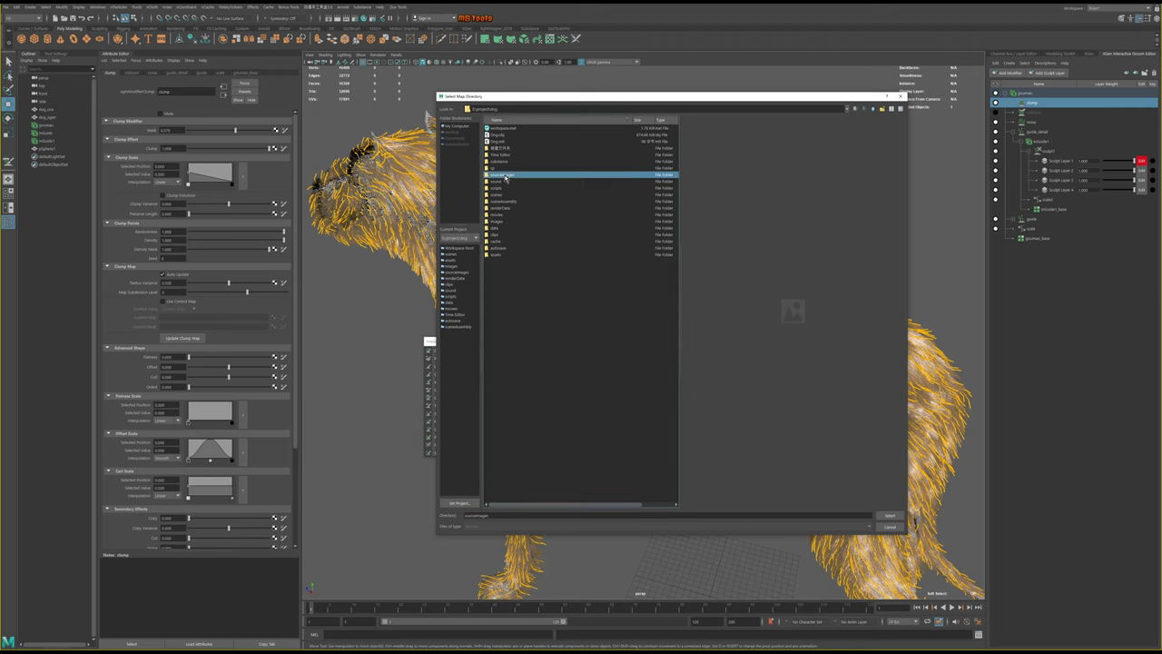
left_click(890, 515)
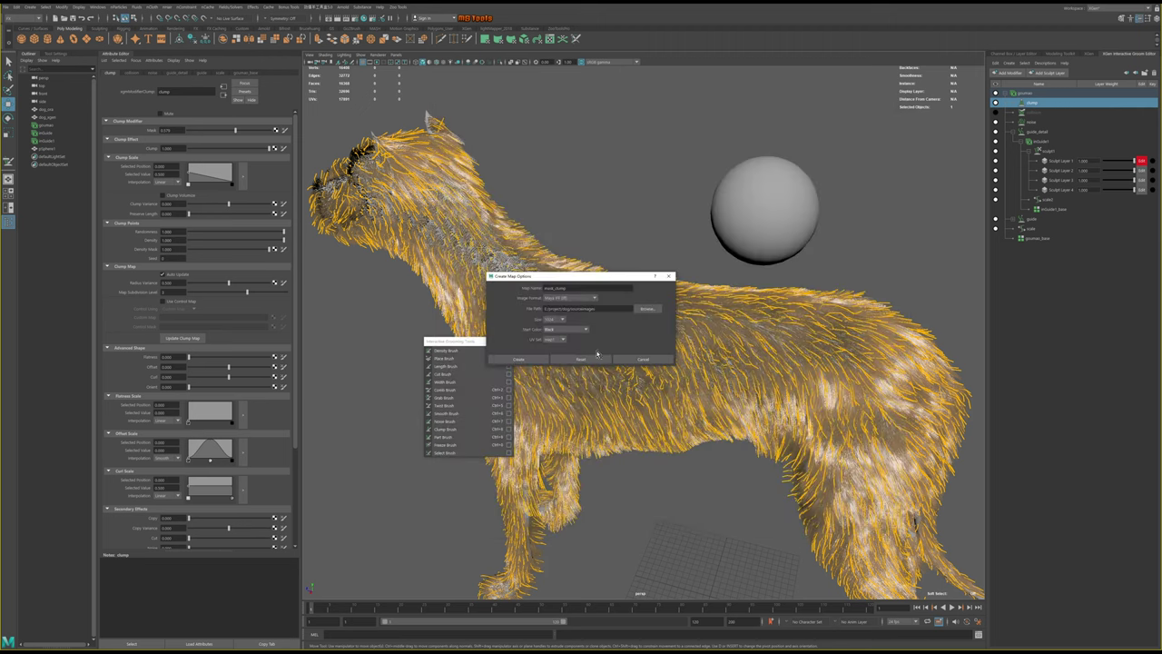
left_click(583, 360)
left_click(536, 360)
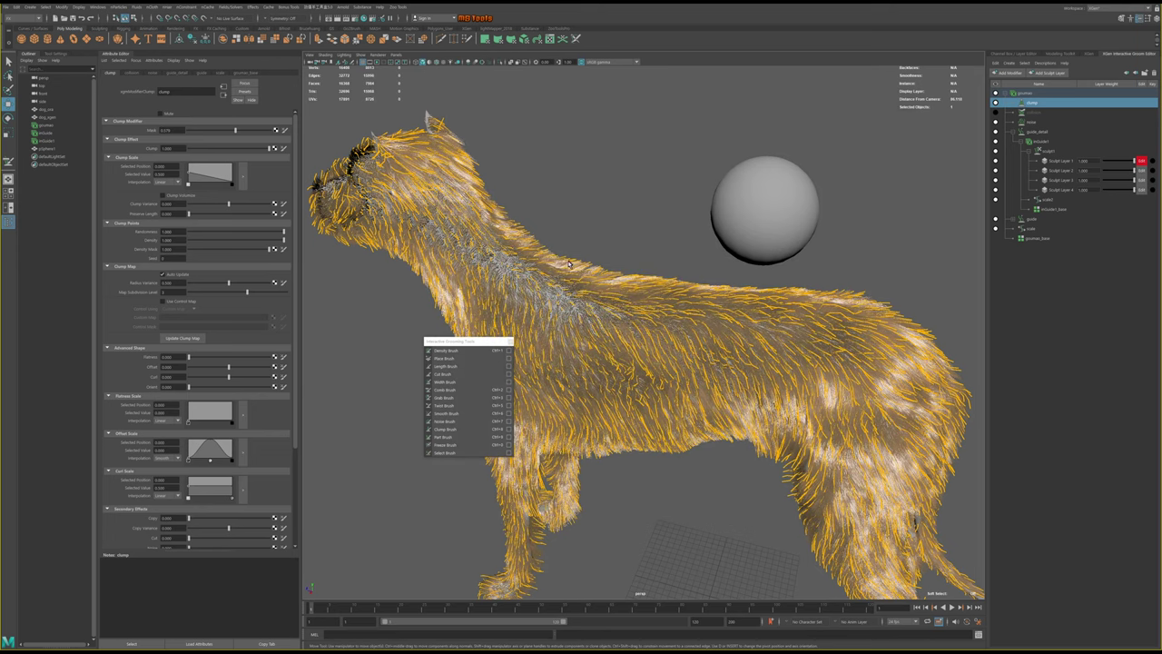
Select the dog's body, turn on textured shading, and open the 3D Paint Tool settings
left_click(498, 220)
key("6")
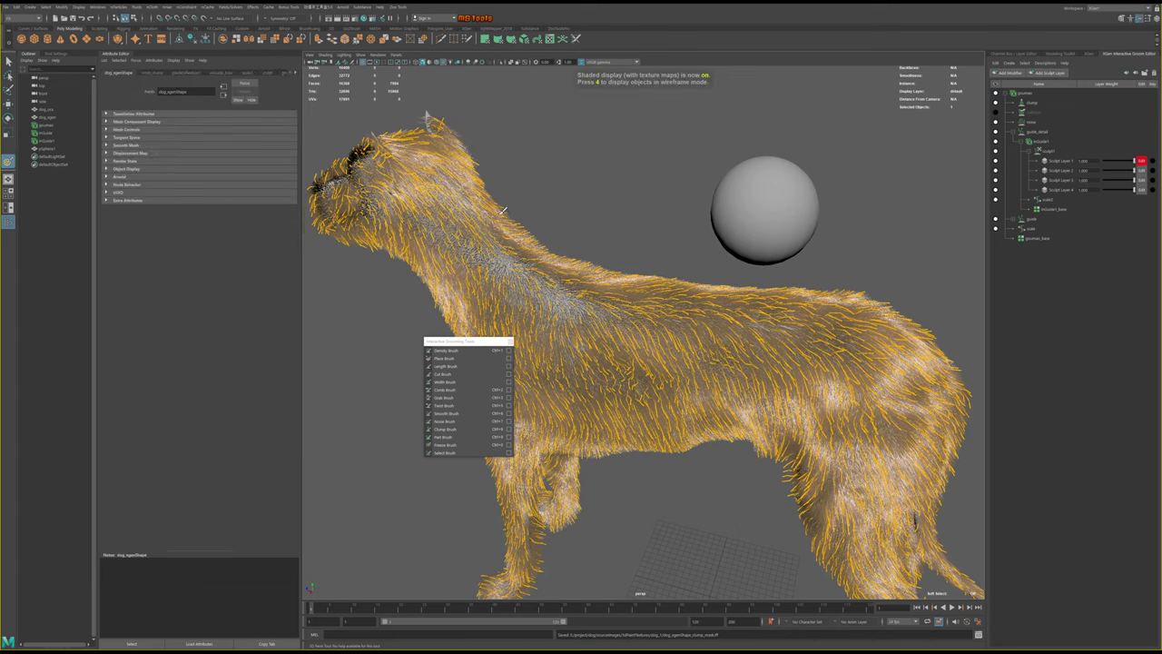
mouse_move(498, 219)
left_mouse_down("alt")
mouse_move(604, 299)
mouse_move(627, 286)
left_mouse_up("alt")
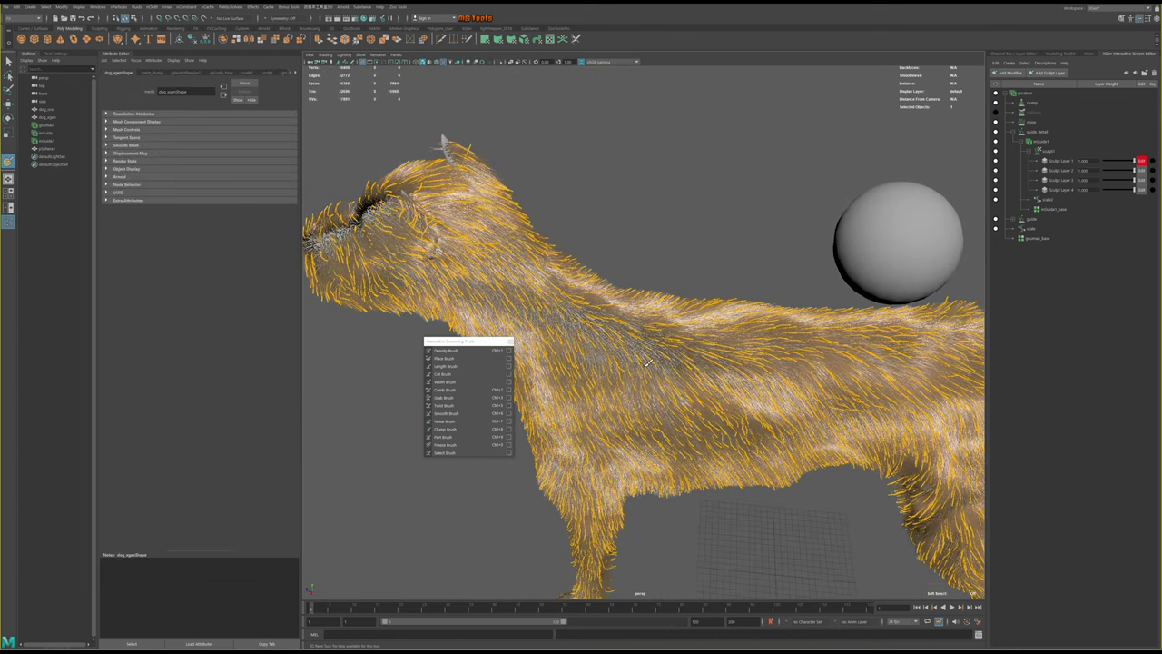
double_click(8, 161)
left_click_drag(99, 153, 141, 152)
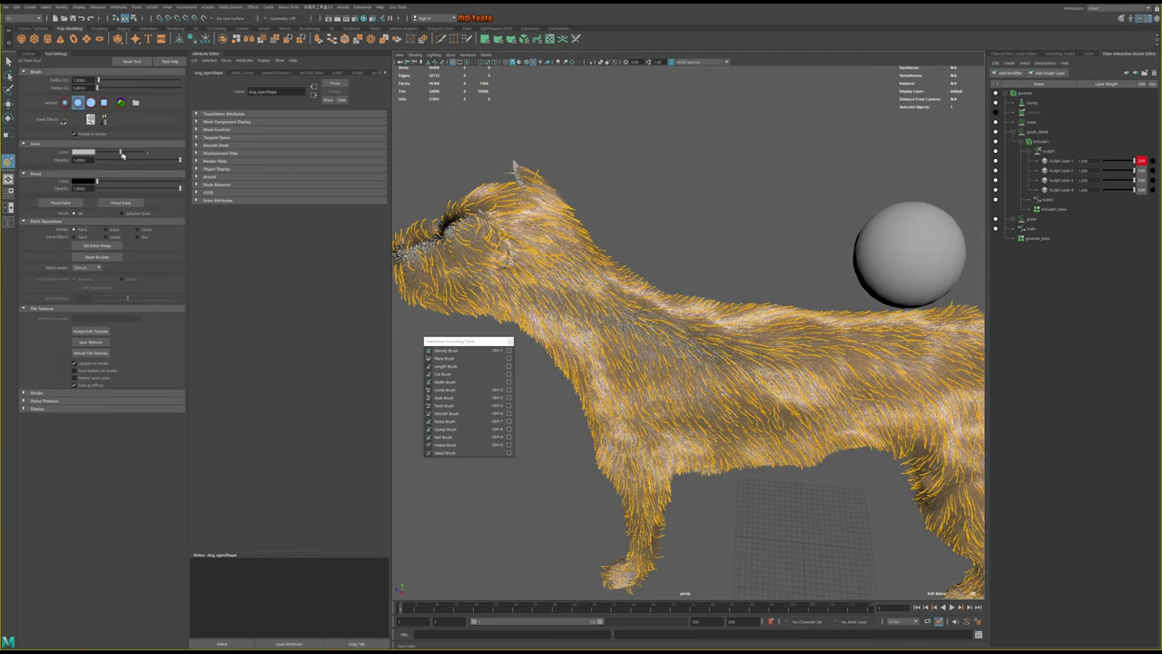
mouse_move(443, 227)
left_mouse_down("alt")
mouse_move(426, 231)
mouse_move(636, 168)
left_mouse_up("alt")
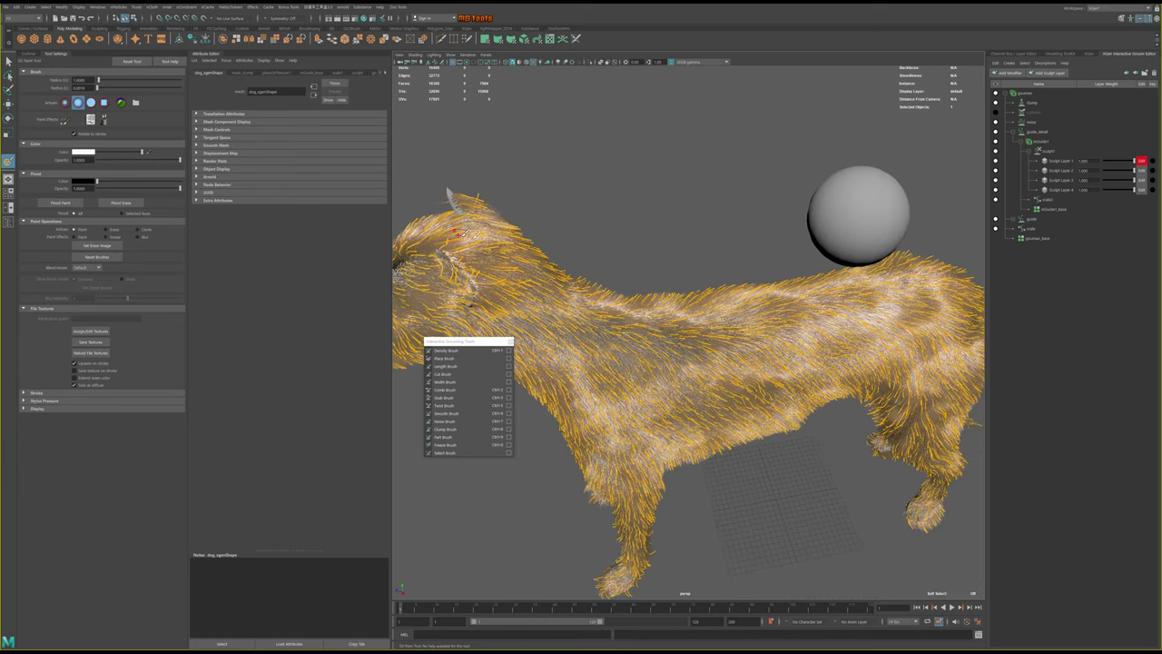
left_click(1155, 19)
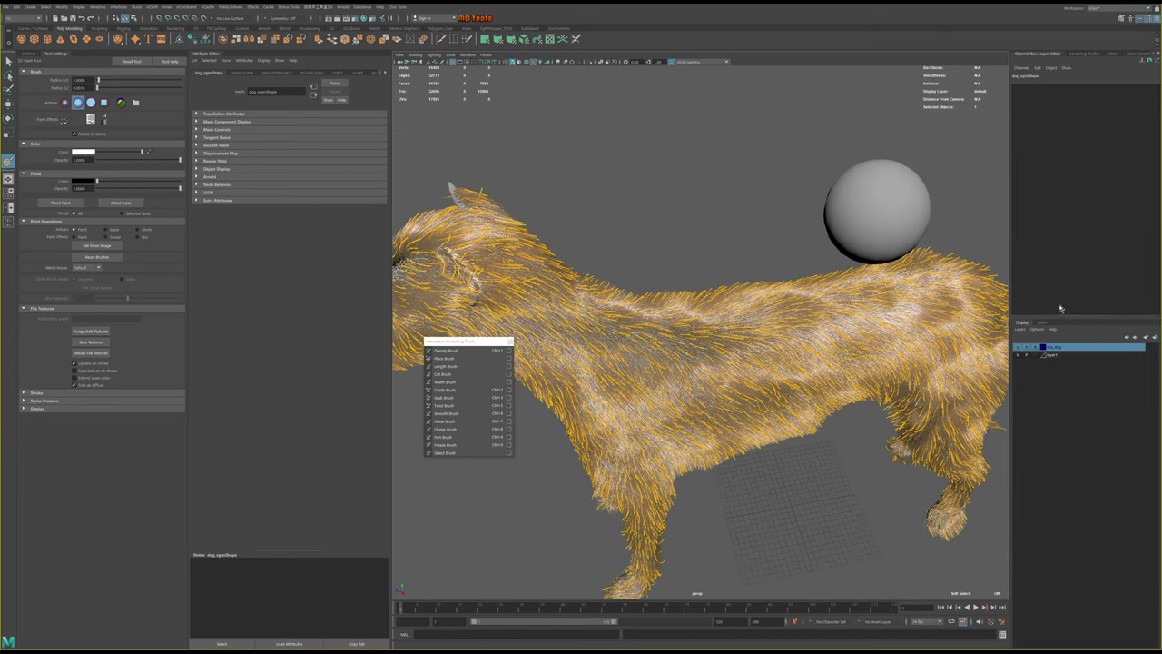
scroll(691, 307, "up", 2)
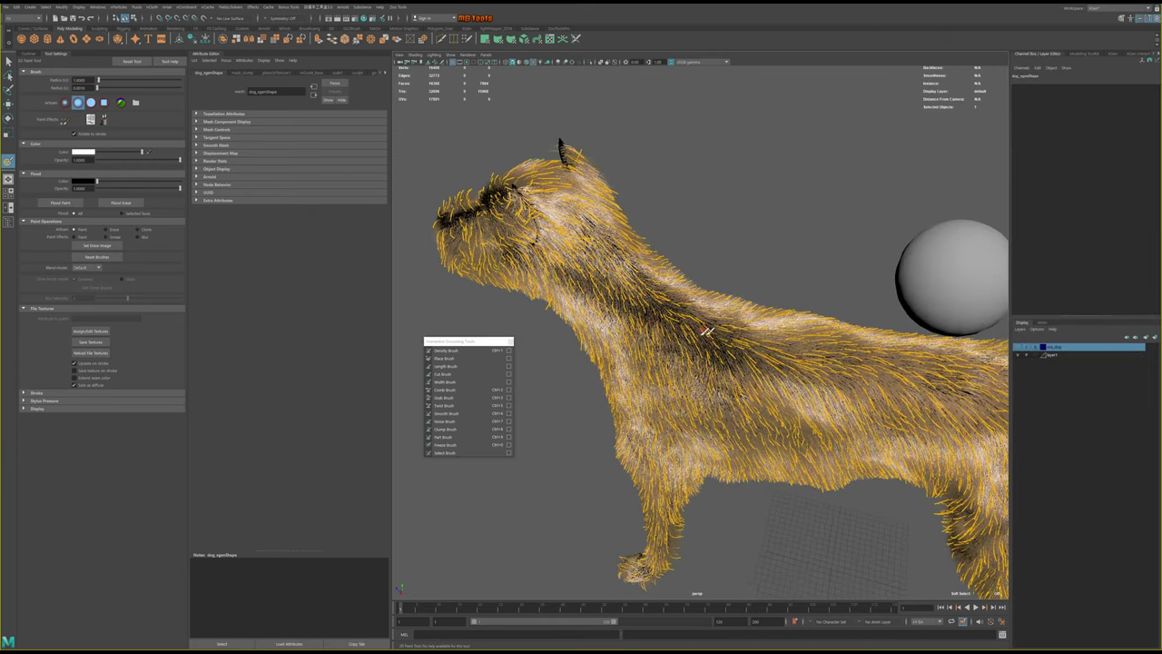
scroll(691, 307, "up", 2)
scroll(691, 307, "up", 2)
mouse_move(691, 309)
left_mouse_down("alt")
mouse_move(680, 298)
mouse_move(734, 312)
mouse_move(527, 232)
left_mouse_up("alt")
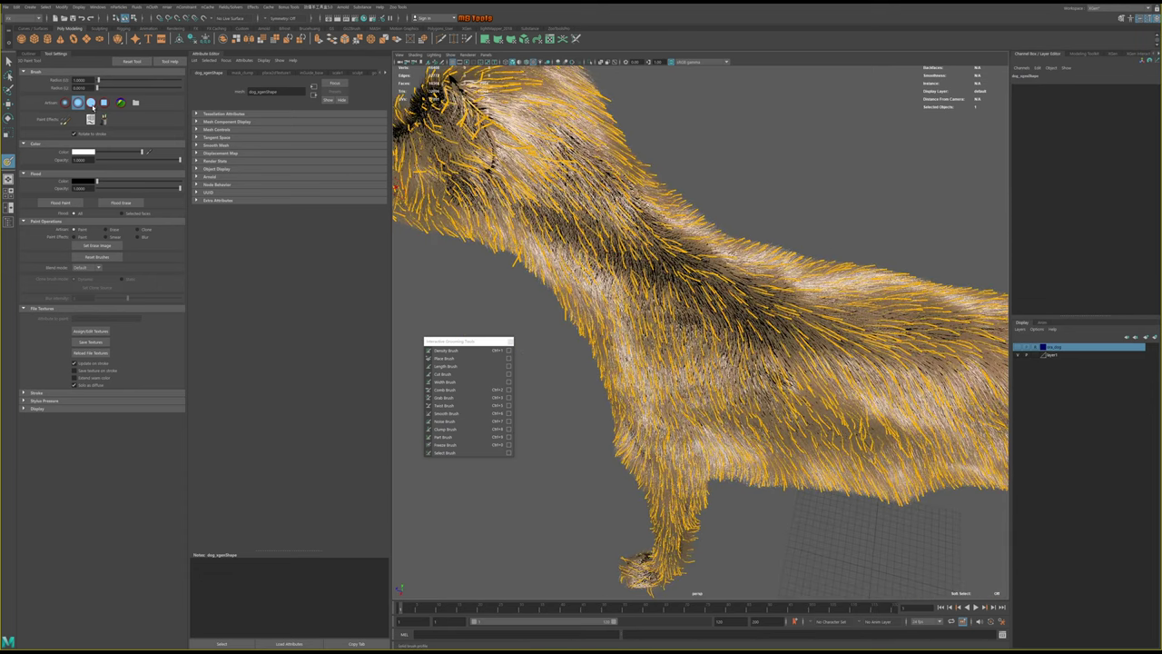
Pick the soft brush profile, raise Radius(U) to 0.967, and set the paint colour to black
left_click(91, 103)
left_click(27, 392)
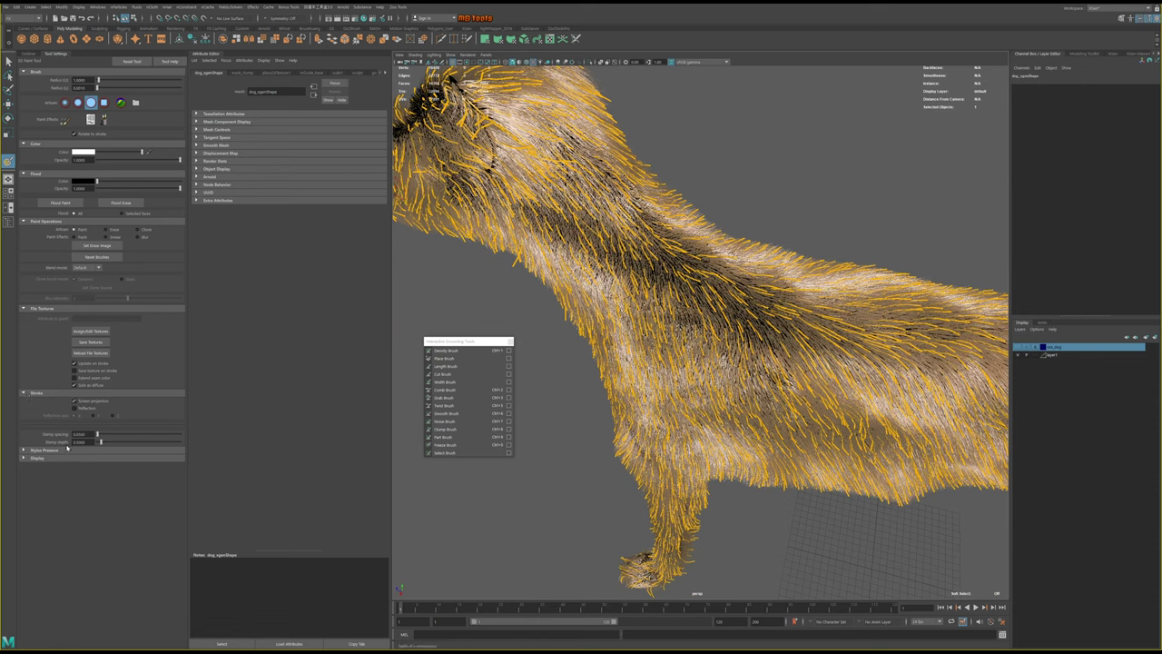
left_click(41, 449)
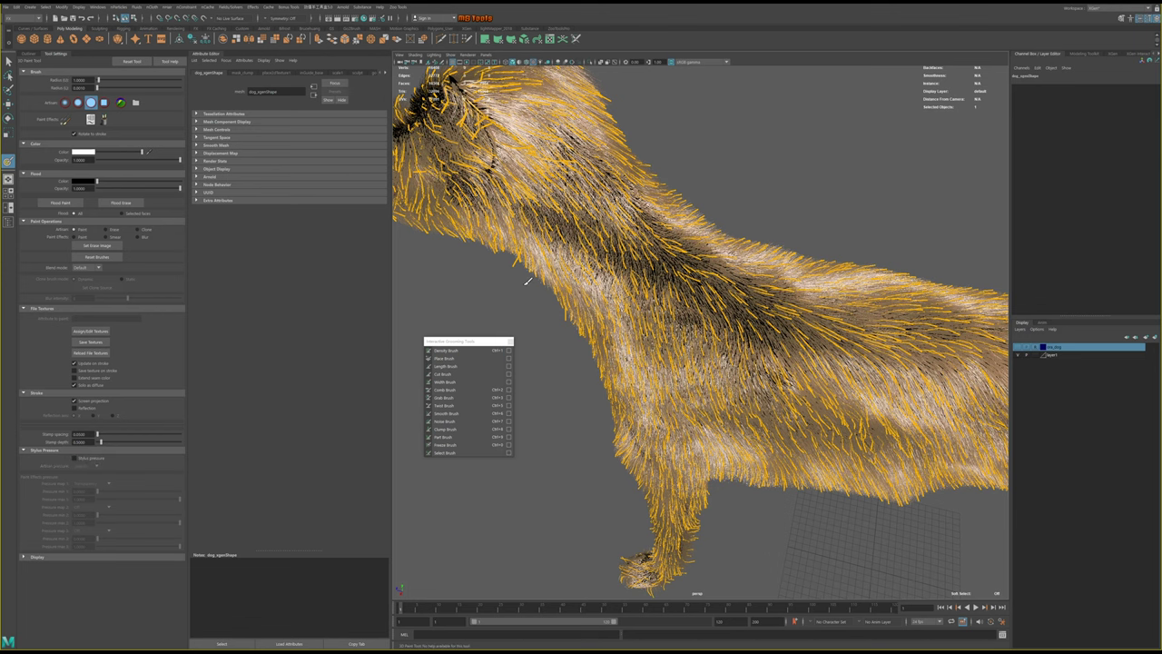
left_click_drag(758, 334, 727, 354, "alt")
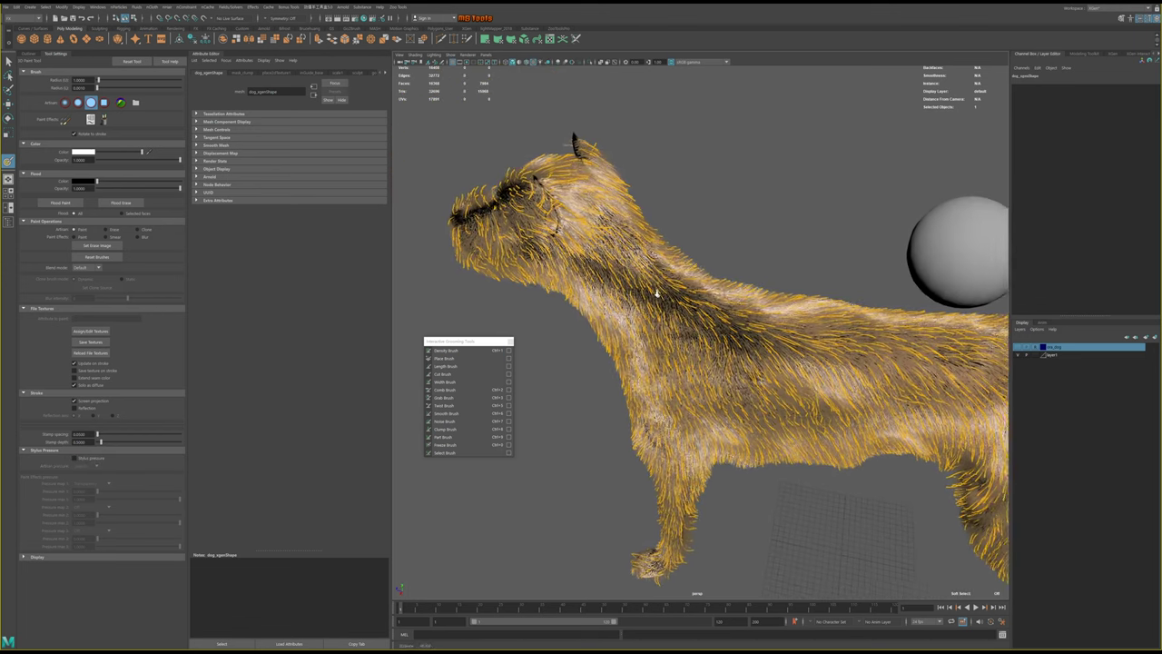
right_click_drag(727, 354, 691, 291, "alt")
left_click_drag(691, 292, 643, 338, "alt")
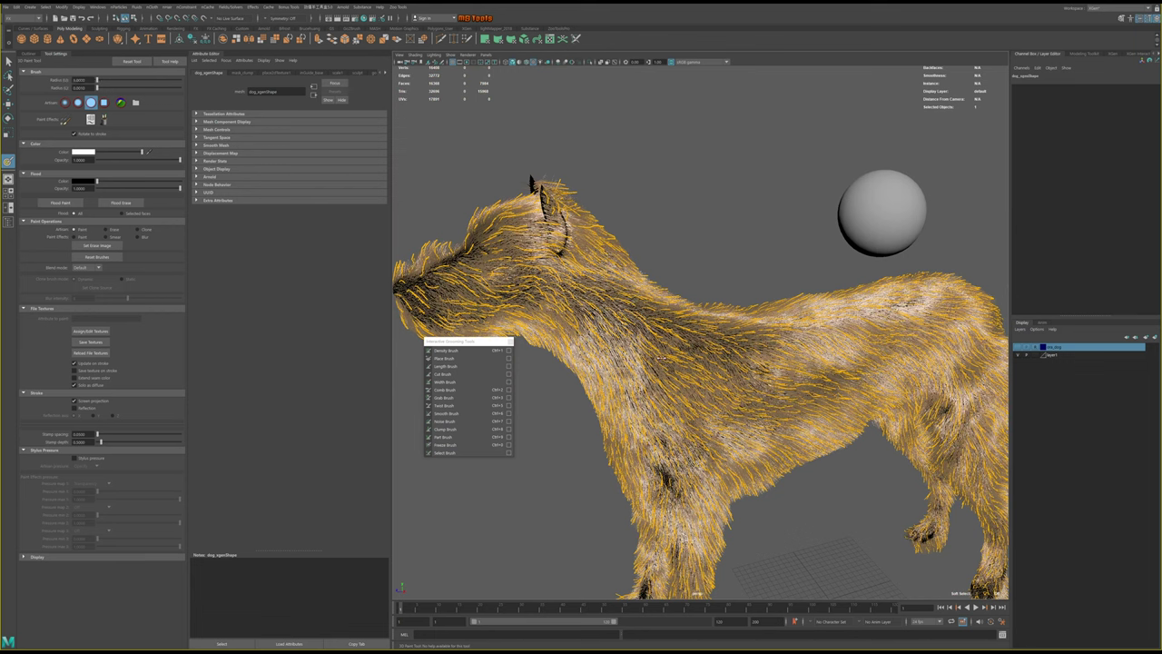
left_click_drag(662, 362, 678, 354)
mouse_move(727, 395)
left_mouse_down("alt")
mouse_move(740, 399)
mouse_move(773, 362)
mouse_move(695, 427)
left_mouse_up("alt")
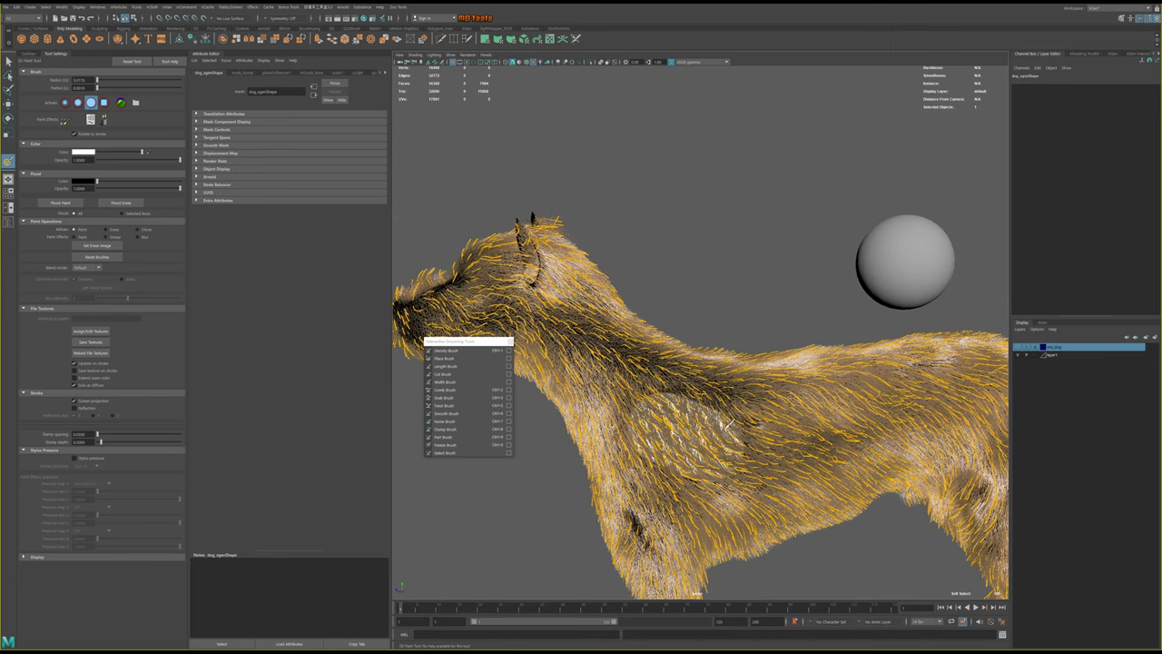
left_click_drag(754, 381, 750, 378, "alt")
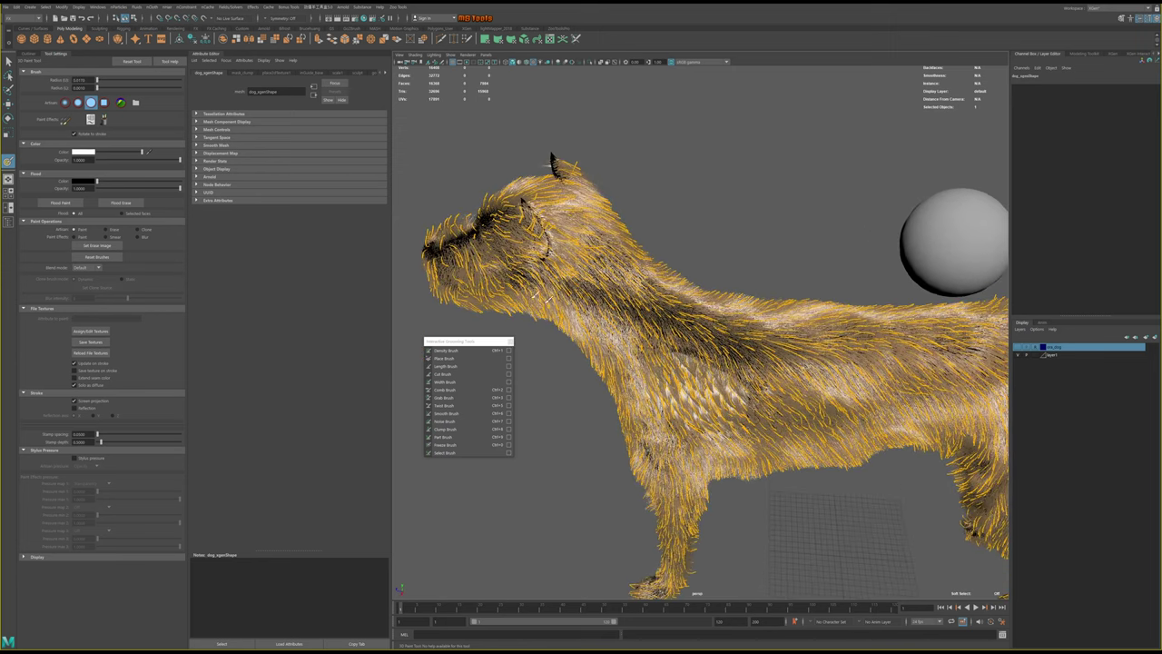
left_click_drag(111, 154, 91, 154)
left_click_drag(741, 390, 693, 423, "alt")
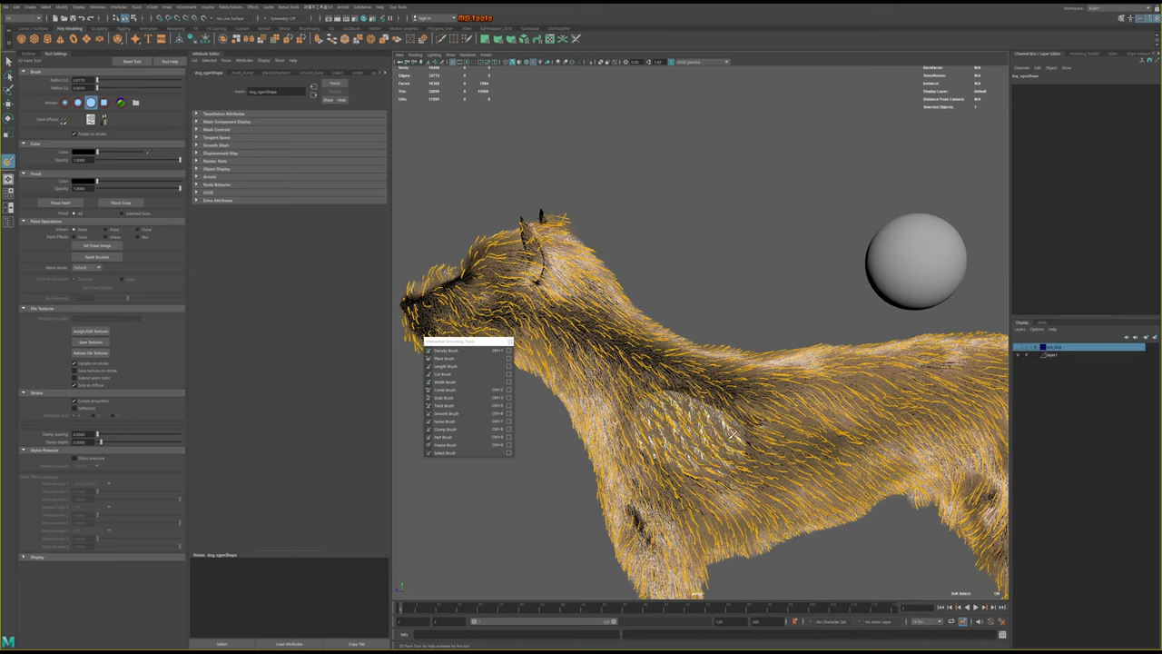
Set the paint colour to white and paint strokes across the dog's shoulder
mouse_move(733, 436)
left_mouse_down("alt")
mouse_move(695, 443)
mouse_move(709, 438)
mouse_move(712, 412)
mouse_move(751, 418)
mouse_move(735, 383)
left_mouse_up("alt")
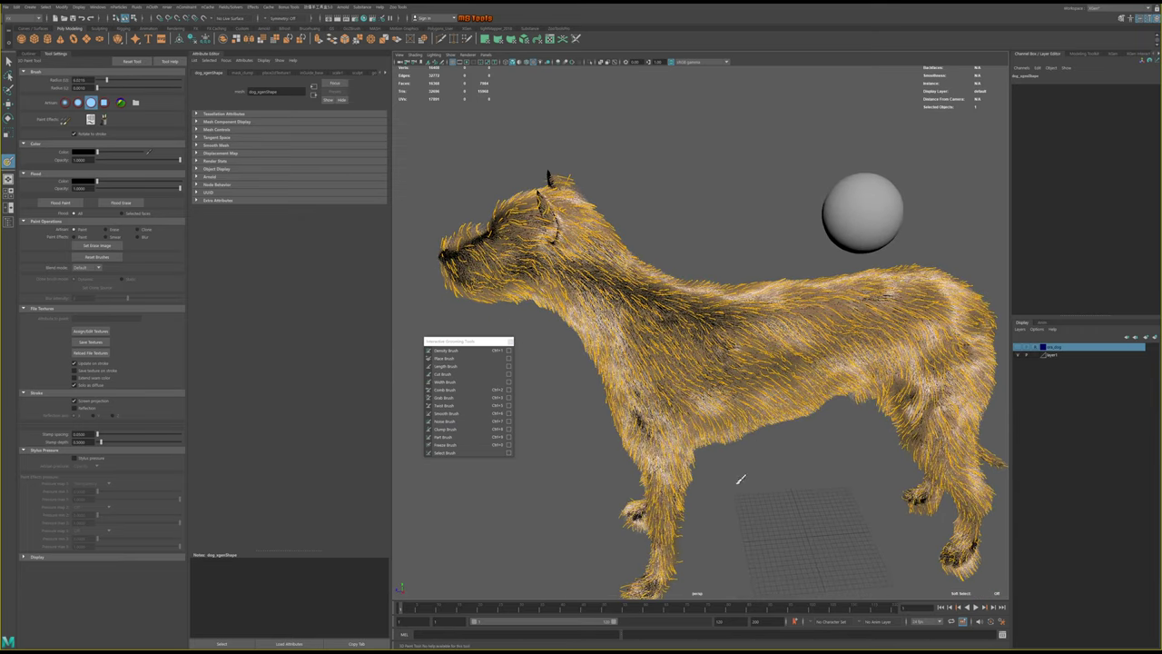
mouse_move(743, 481)
left_mouse_down("alt")
mouse_move(774, 447)
mouse_move(713, 488)
mouse_move(705, 373)
mouse_move(711, 413)
mouse_move(707, 403)
left_mouse_up("alt")
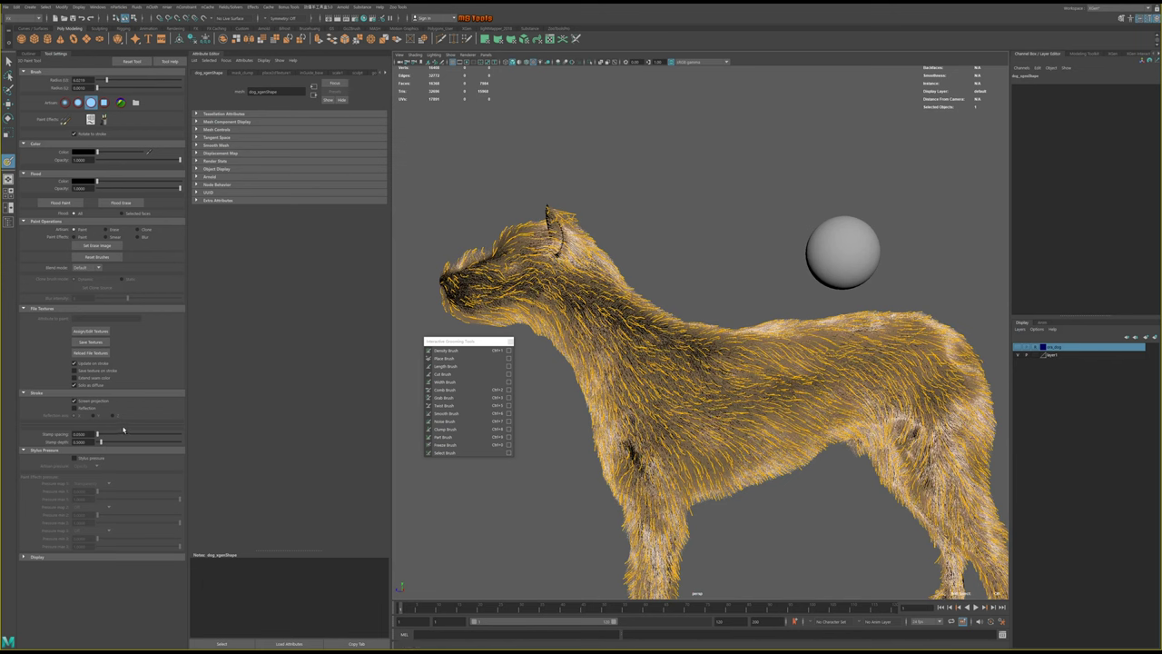
left_click_drag(715, 418, 672, 429, "alt")
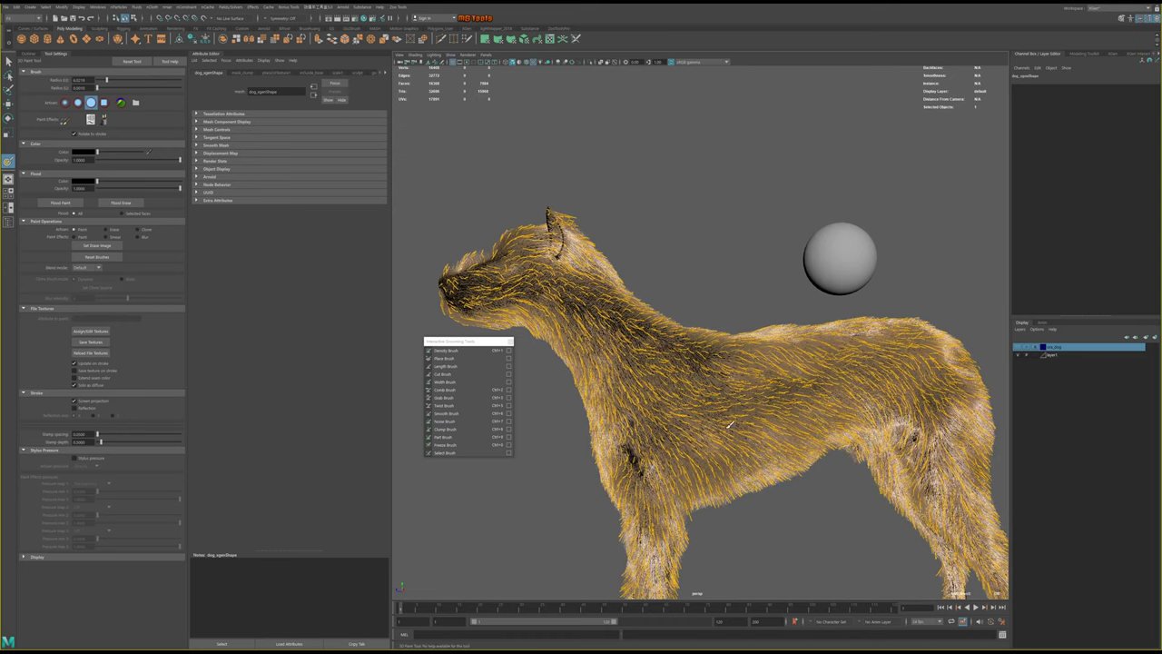
left_click_drag(98, 152, 140, 152)
left_click(662, 406)
mouse_move(709, 418)
left_mouse_down()
mouse_move(776, 434)
mouse_move(760, 447)
mouse_move(786, 412)
mouse_move(815, 442)
mouse_move(821, 433)
left_mouse_up()
scroll(788, 426, "up", 2)
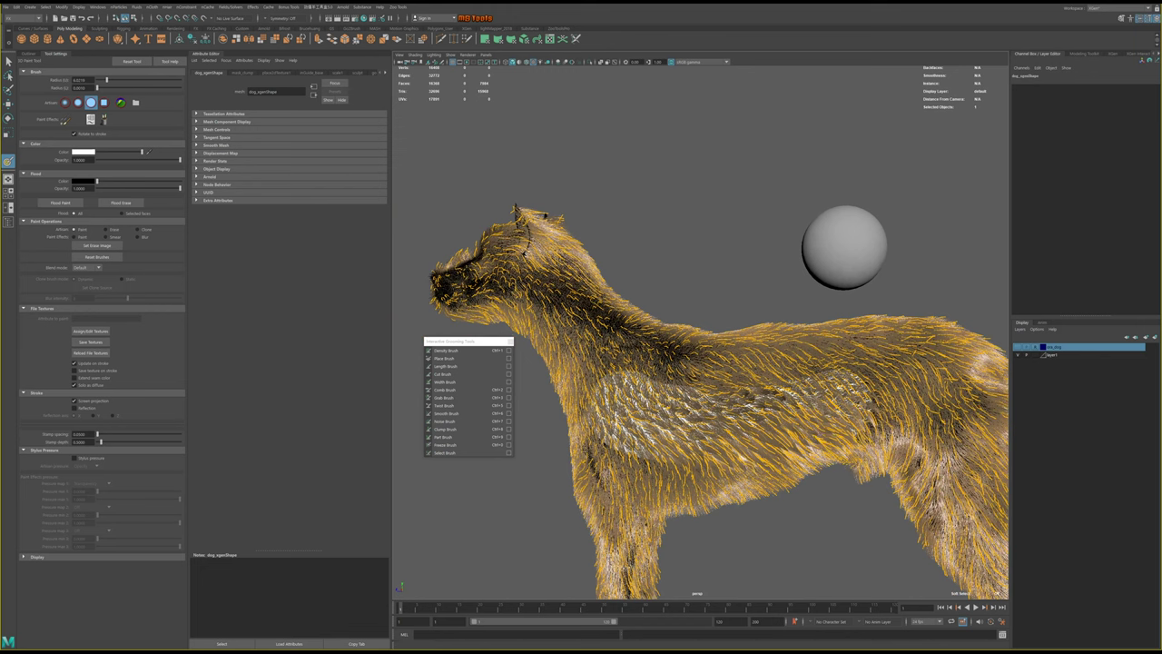
Paint white along the dog's back, then switch the left panel to the Outliner
left_click_drag(790, 432, 729, 481, "alt")
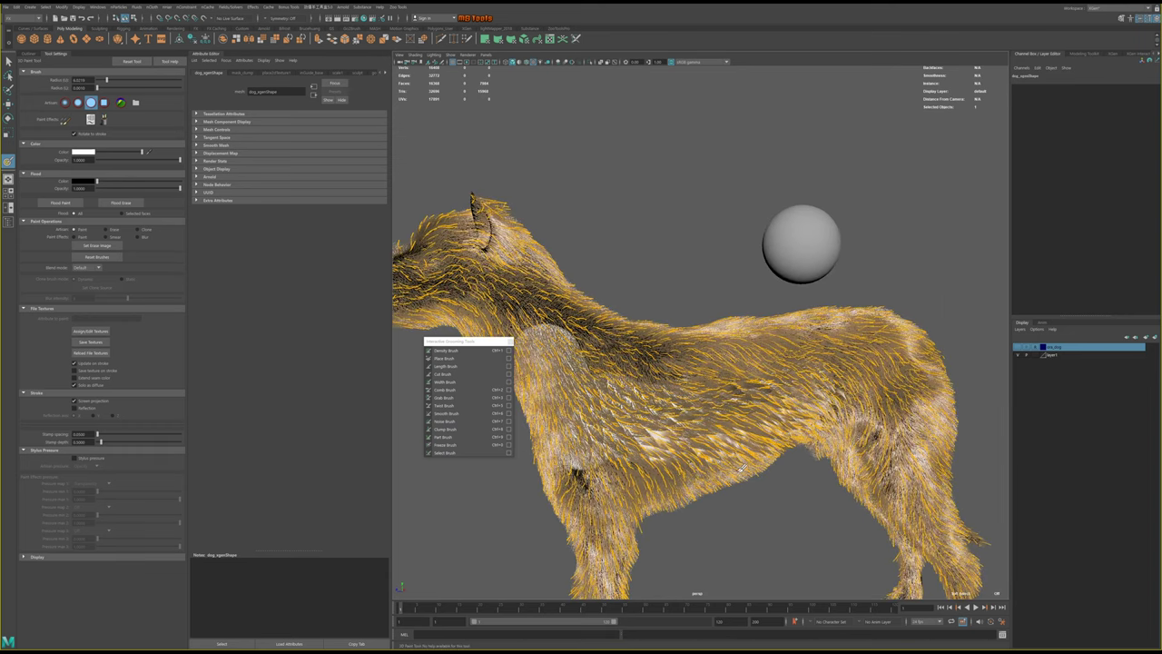
left_click_drag(763, 459, 767, 431, "alt")
mouse_move(717, 377)
left_mouse_down()
mouse_move(813, 370)
mouse_move(965, 400)
mouse_move(653, 427)
left_mouse_up()
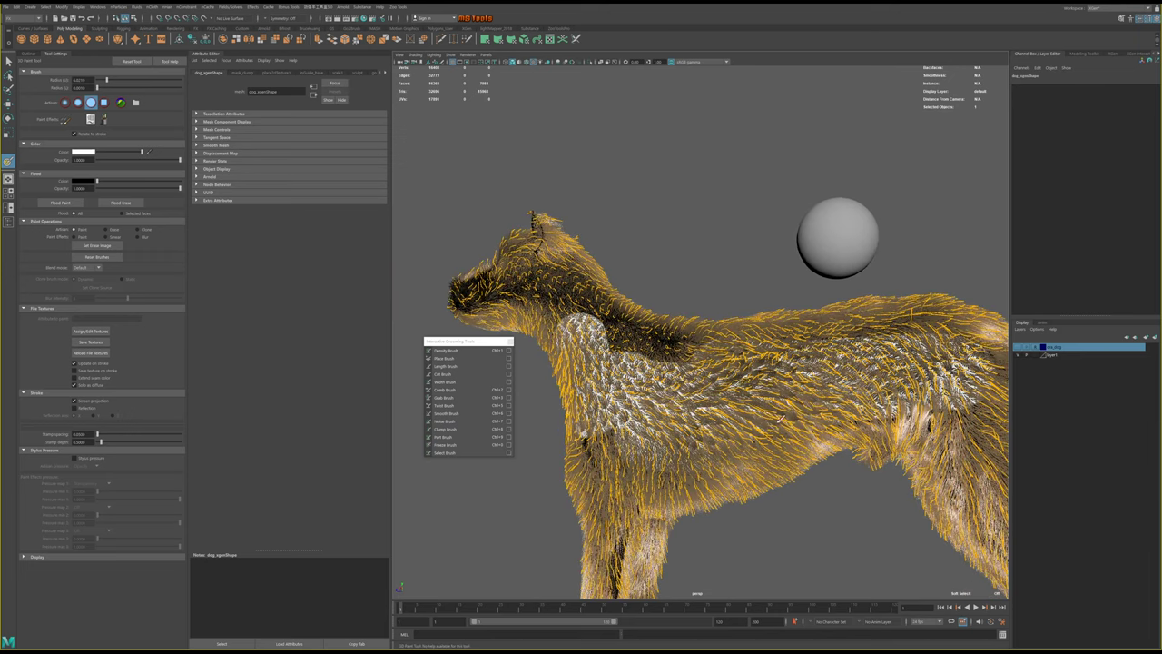
mouse_move(852, 425)
left_mouse_down("alt")
mouse_move(857, 433)
mouse_move(792, 428)
mouse_move(801, 441)
left_mouse_up("alt")
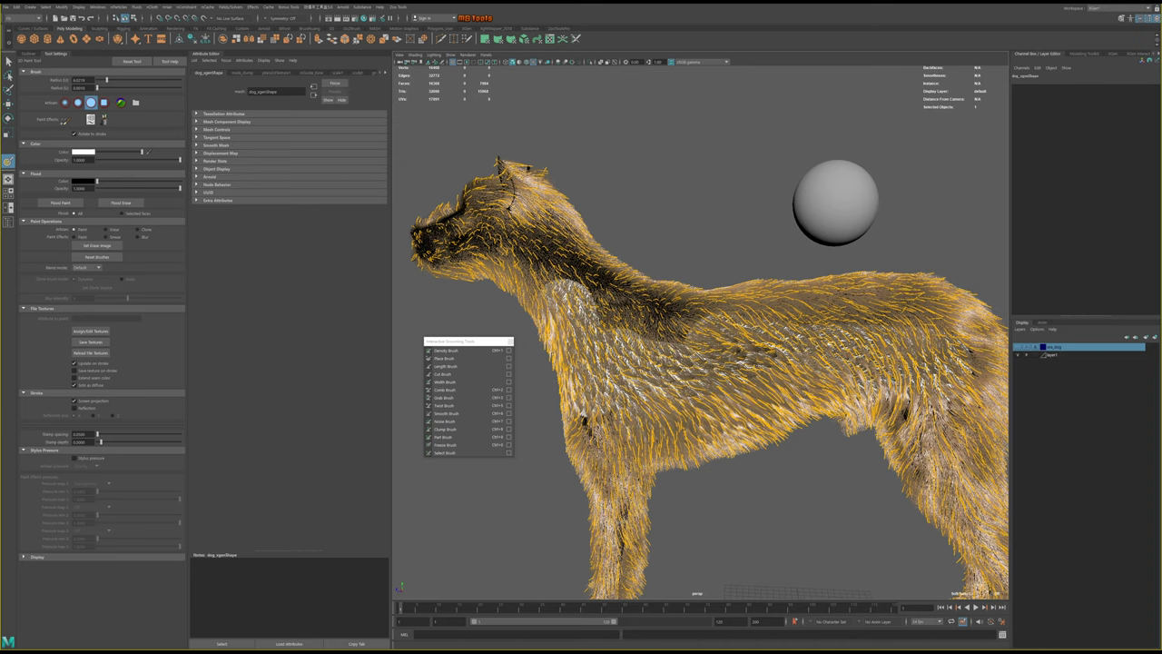
left_click_drag(641, 305, 640, 311, "alt")
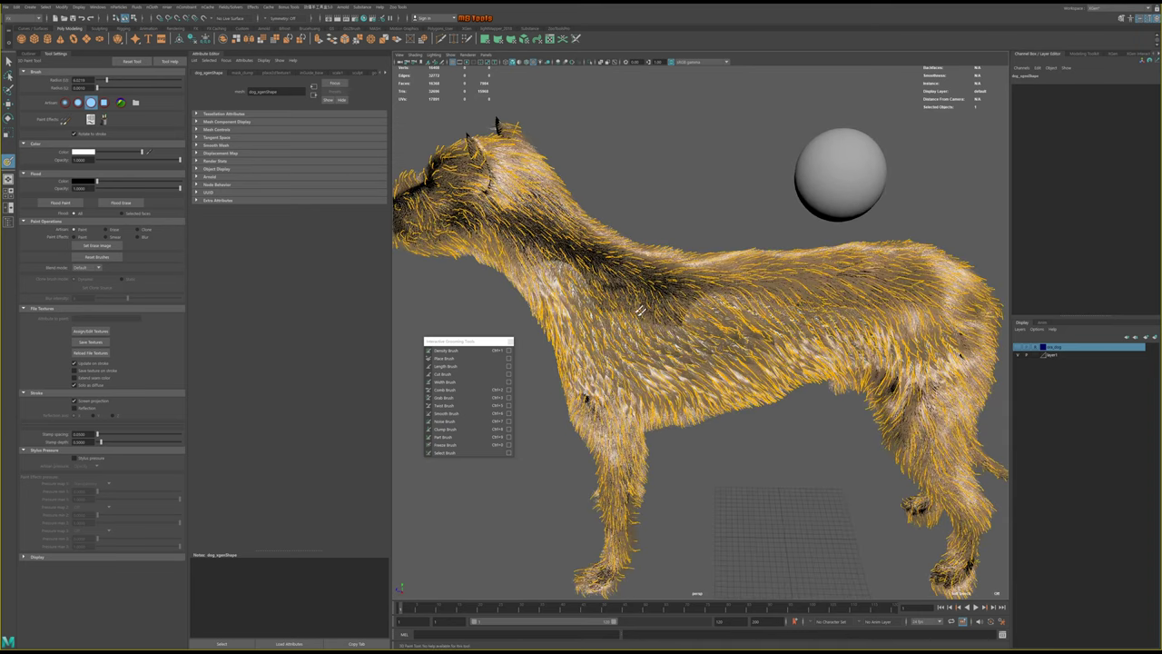
left_click(30, 53)
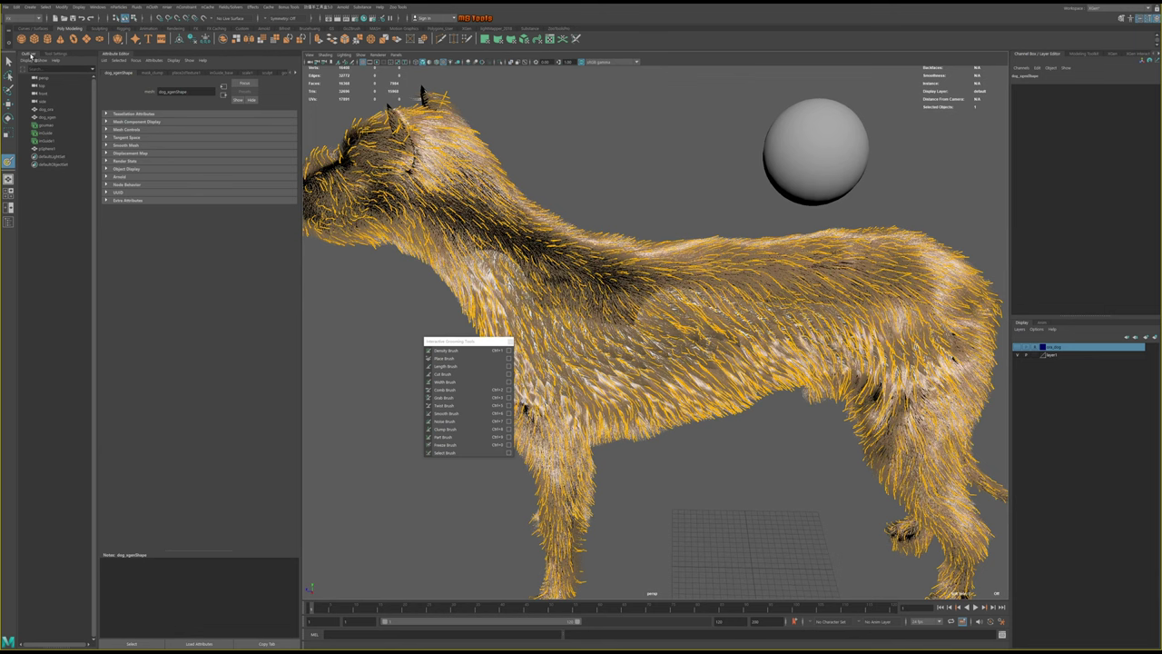
Select the groom items, reopen the 3D Paint Tool, and paint white along the back and neck
left_click(52, 125)
left_click(53, 140, "shift")
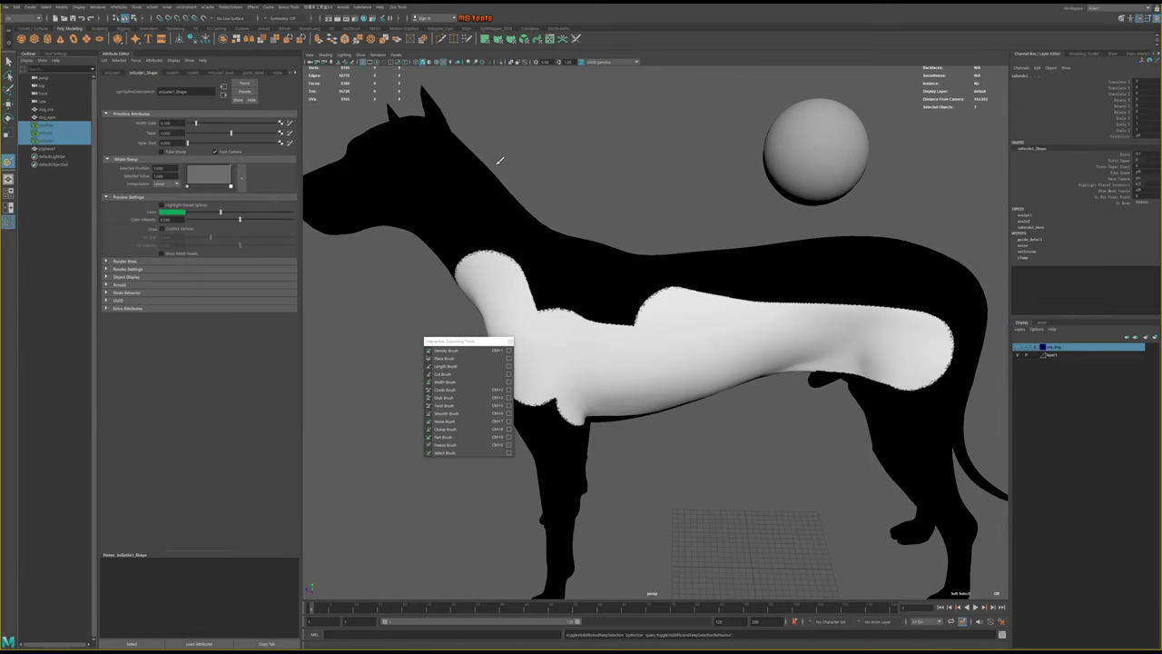
mouse_move(690, 283)
left_mouse_down("alt")
mouse_move(667, 256)
mouse_move(890, 379)
left_mouse_up("alt")
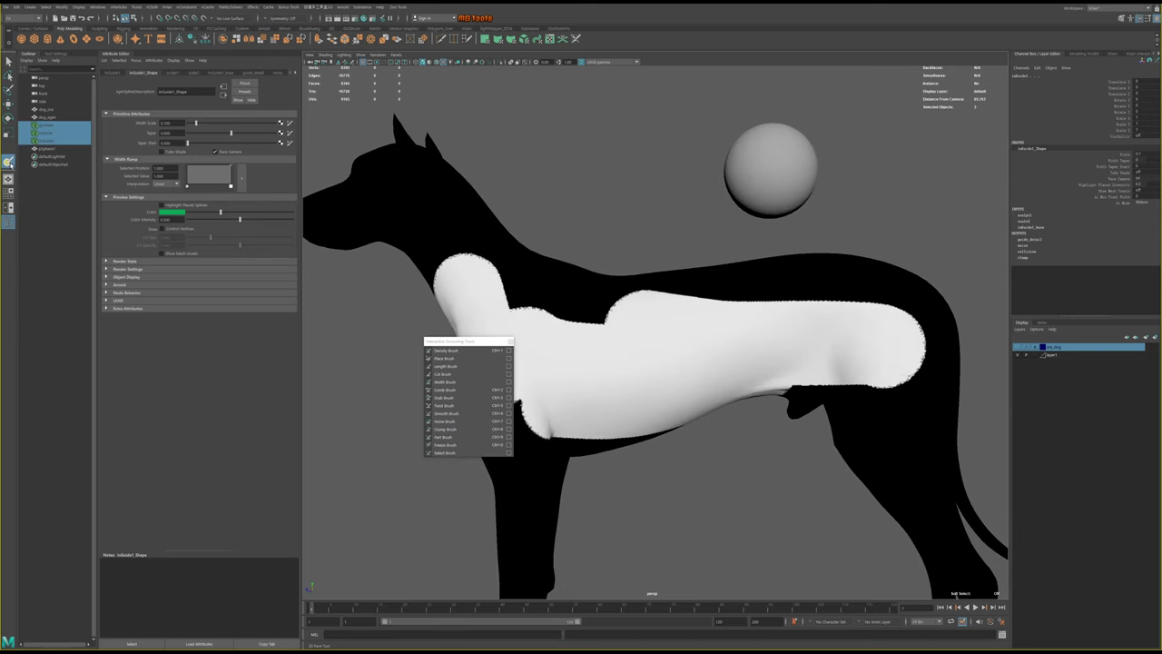
double_click(8, 162)
mouse_move(930, 323)
left_mouse_down()
mouse_move(958, 329)
mouse_move(588, 314)
mouse_move(682, 333)
mouse_move(605, 300)
mouse_move(563, 262)
mouse_move(579, 289)
left_mouse_up()
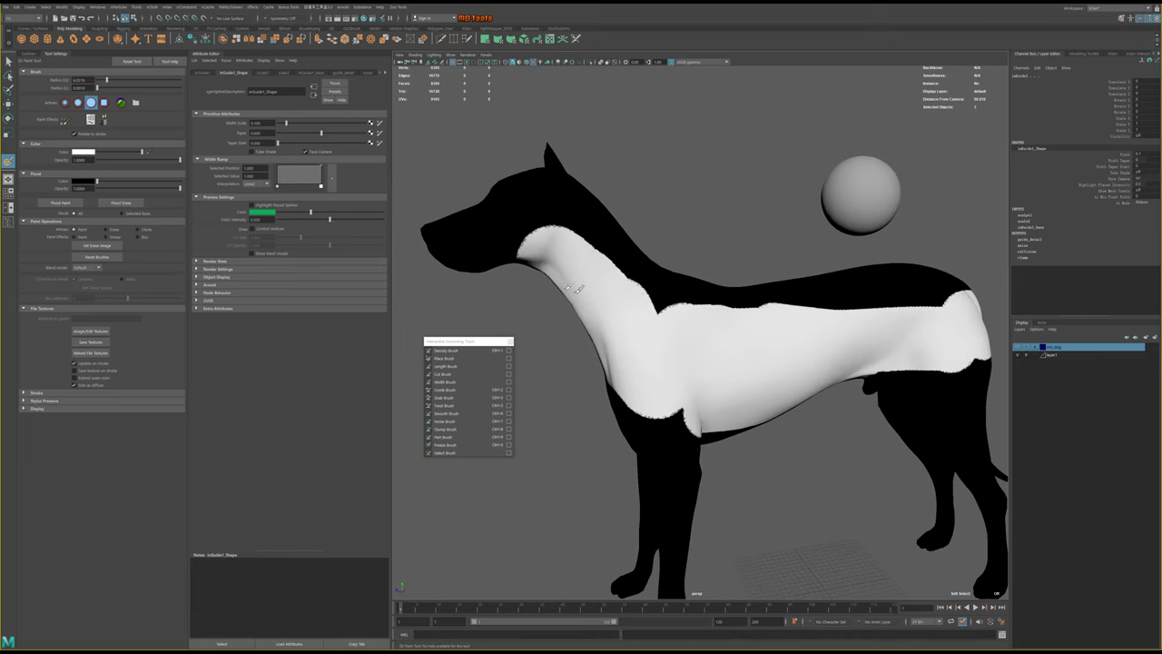
left_click_drag(584, 206, 589, 230)
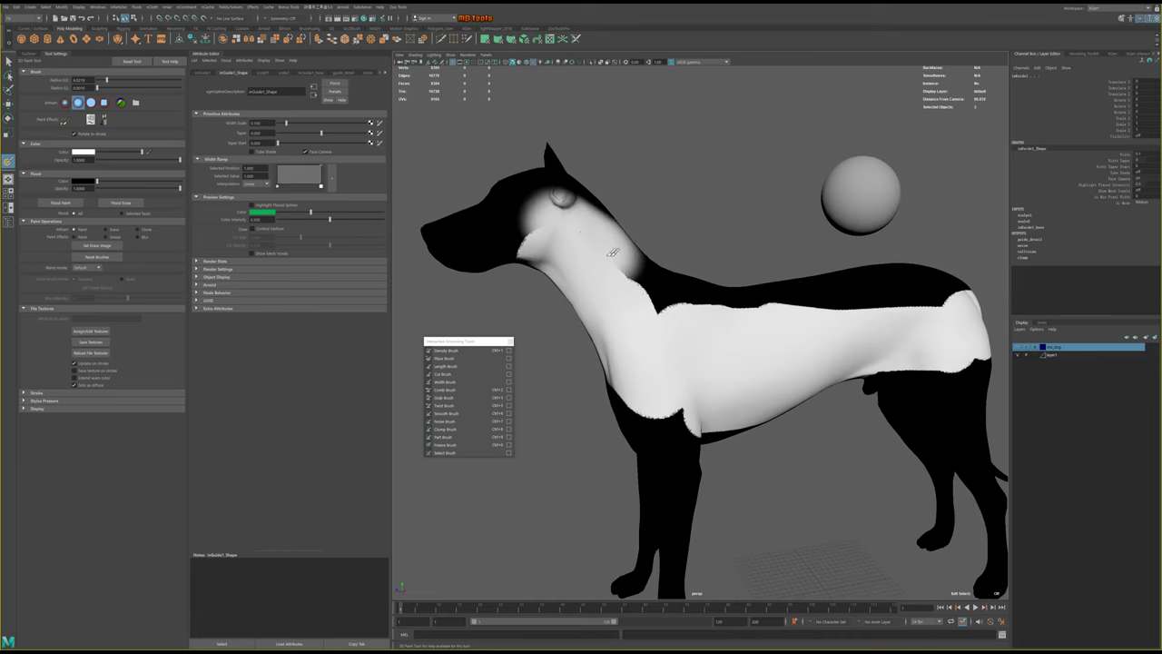
right_click_drag(582, 159, 602, 213, "alt")
Paint black behind the head, then switch to Blur and soften the neck-to-back edge
left_click_drag(101, 151, 80, 151)
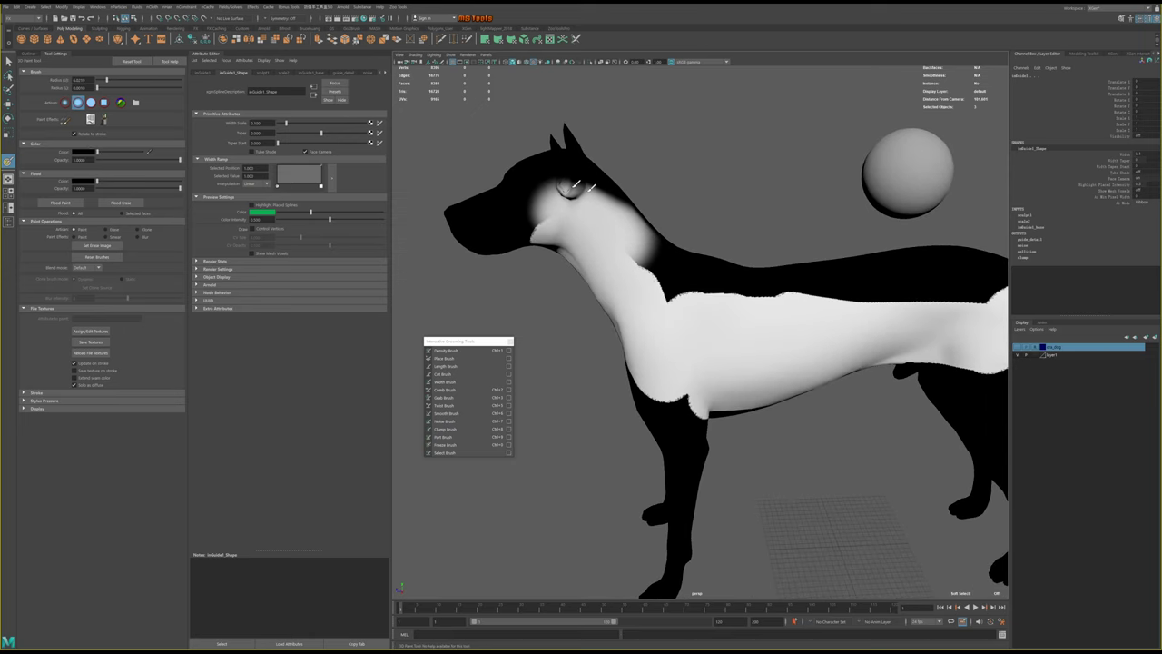
left_click_drag(572, 185, 658, 236)
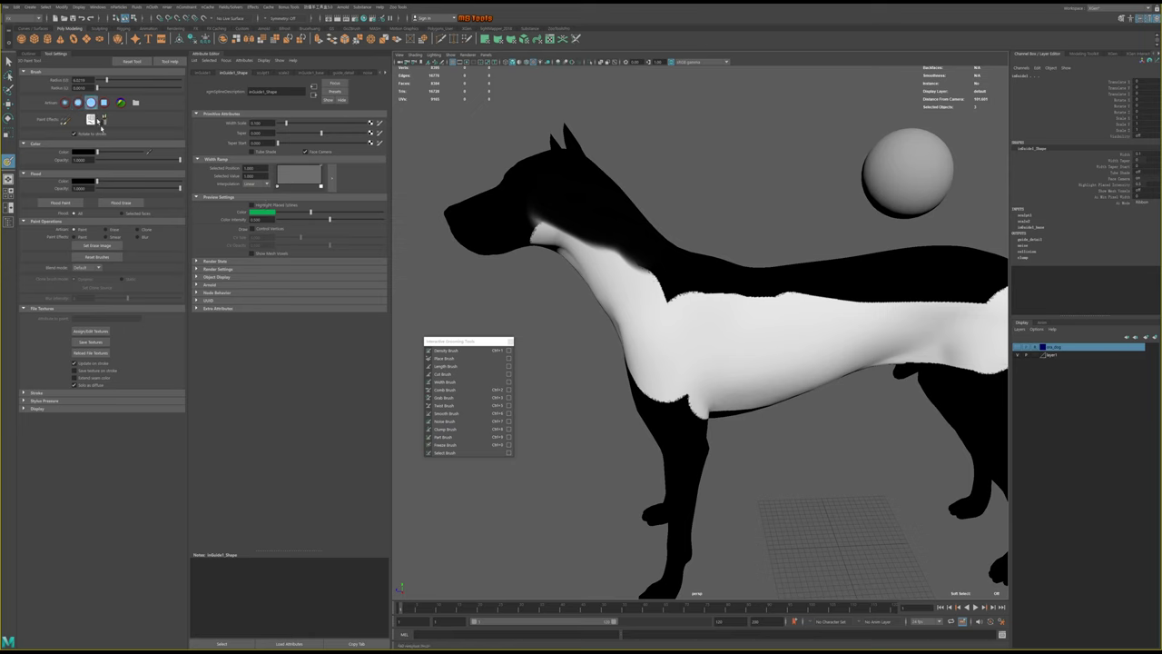
left_click(139, 236)
mouse_move(549, 211)
left_mouse_down()
mouse_move(690, 287)
mouse_move(834, 294)
mouse_move(749, 311)
mouse_move(926, 289)
mouse_move(621, 392)
mouse_move(672, 414)
mouse_move(735, 407)
mouse_move(767, 389)
mouse_move(817, 422)
mouse_move(945, 404)
mouse_move(938, 393)
mouse_move(760, 420)
mouse_move(832, 420)
mouse_move(822, 376)
mouse_move(782, 415)
mouse_move(799, 417)
mouse_move(767, 414)
left_mouse_up()
Touch up the white patch on the rear leg and set the paint colour back to white
left_click(82, 394)
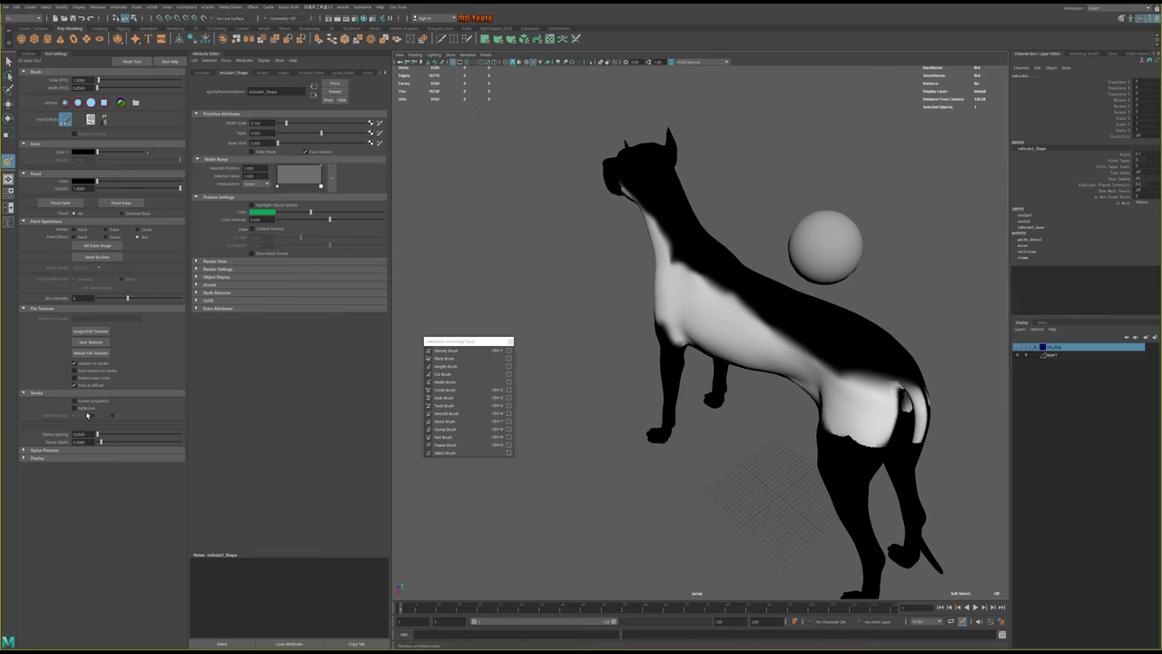
mouse_move(717, 435)
left_mouse_down("alt")
mouse_move(796, 452)
mouse_move(752, 462)
mouse_move(771, 427)
mouse_move(768, 441)
left_mouse_up("alt")
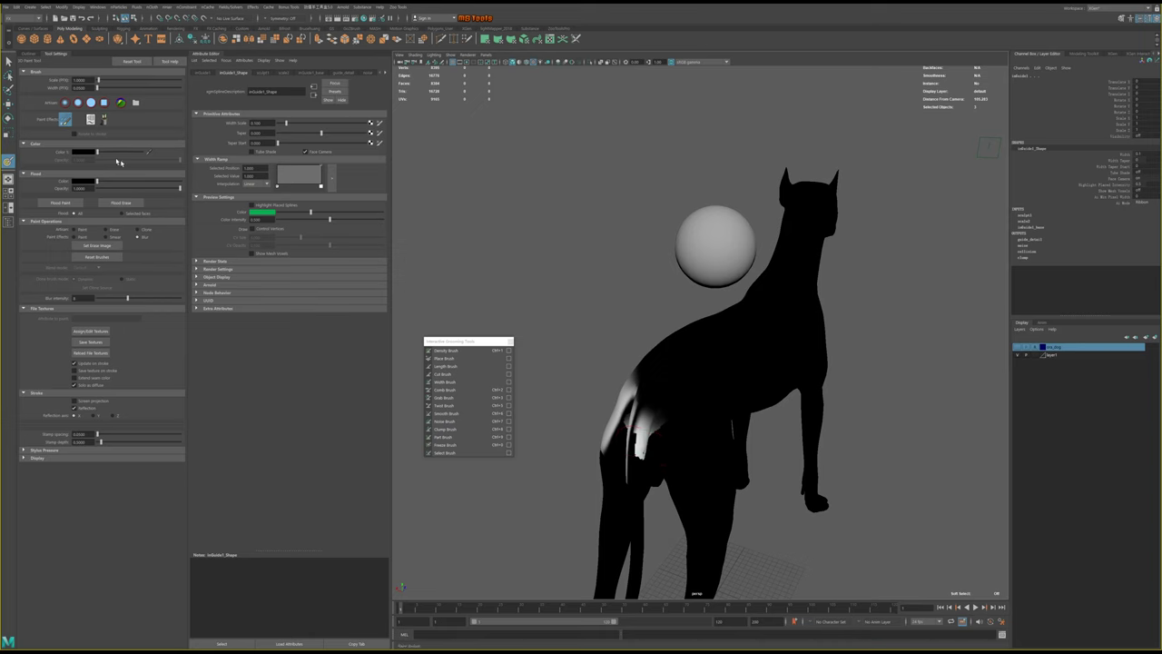
left_click_drag(640, 436, 568, 381)
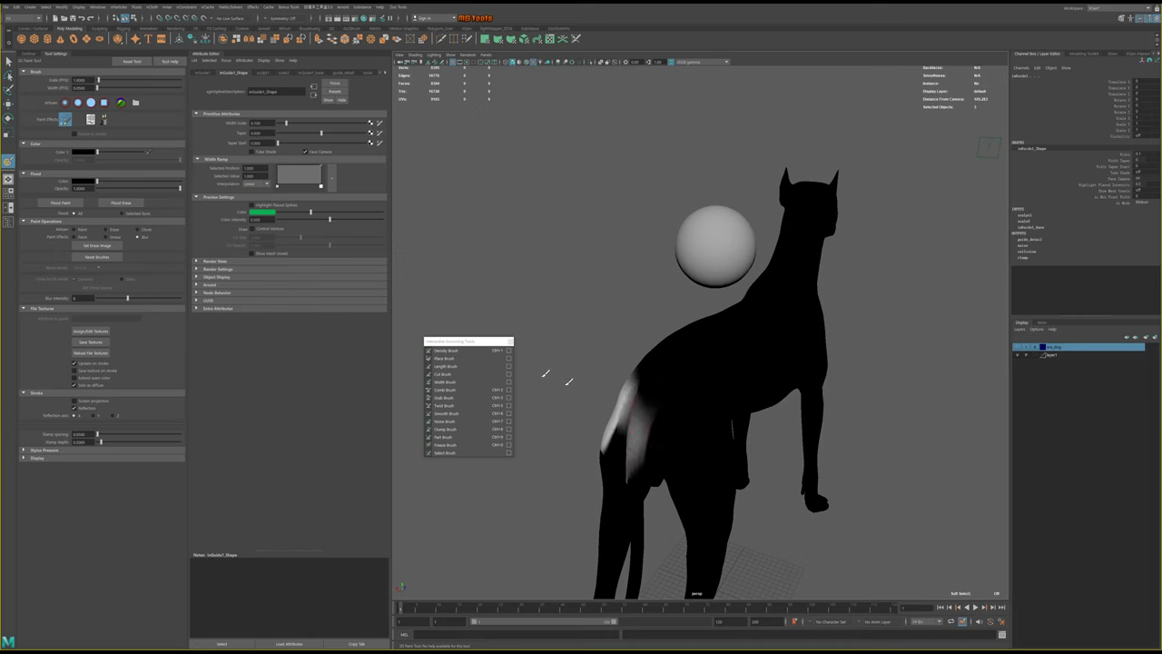
left_click(91, 102)
mouse_move(635, 419)
left_mouse_down()
mouse_move(646, 436)
mouse_move(633, 481)
left_mouse_up()
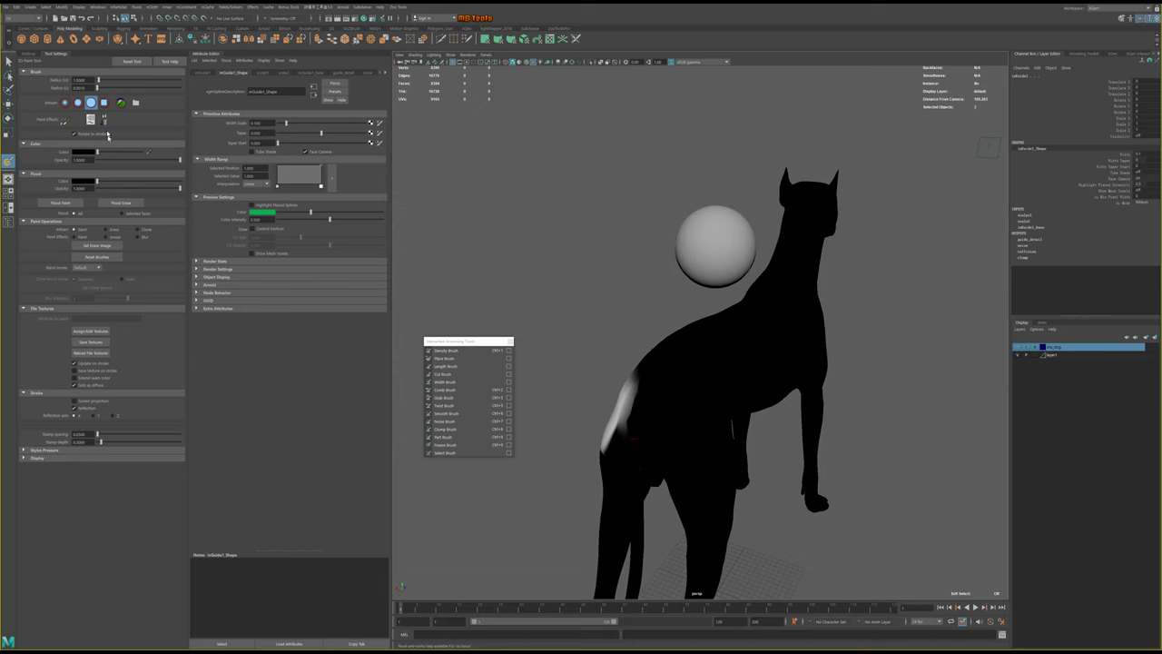
left_click(141, 152)
mouse_move(721, 403)
left_mouse_down("alt")
mouse_move(603, 442)
mouse_move(595, 459)
mouse_move(747, 364)
mouse_move(792, 363)
mouse_move(772, 371)
mouse_move(792, 354)
mouse_move(790, 372)
mouse_move(810, 354)
mouse_move(687, 273)
mouse_move(648, 293)
mouse_move(811, 356)
mouse_move(853, 263)
mouse_move(819, 295)
mouse_move(563, 285)
left_mouse_up("alt")
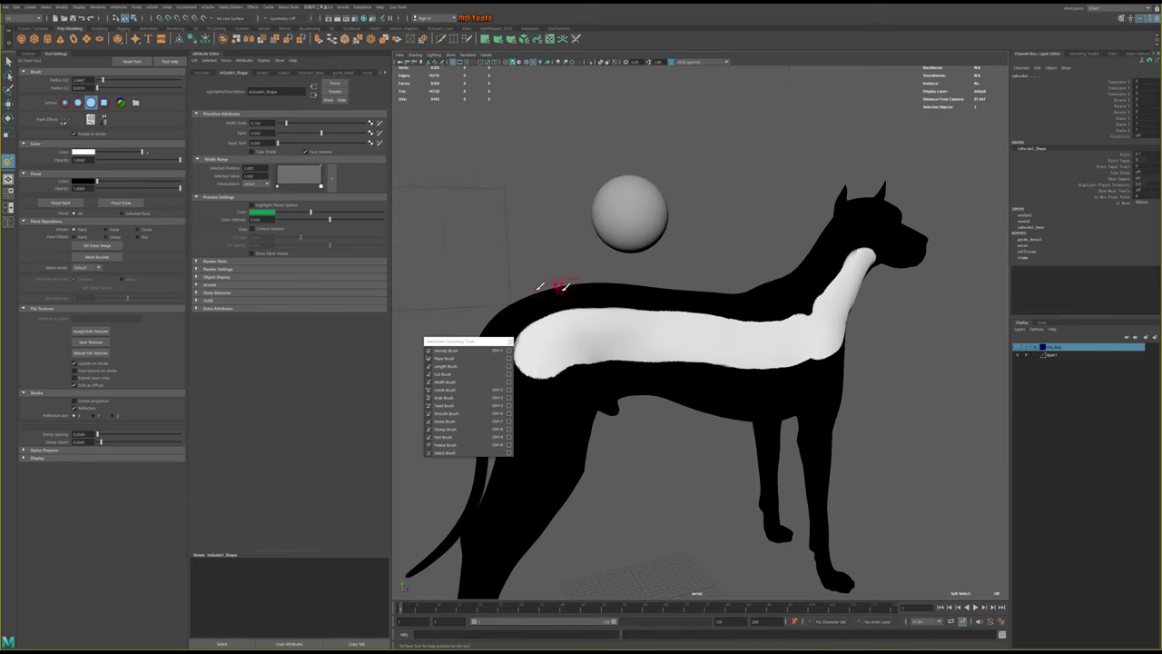
Switch Paint Operation to Blur and smooth the mask edges along the dog's neck and flanks
left_click(145, 237)
mouse_move(796, 325)
left_mouse_down("alt")
mouse_move(819, 314)
mouse_move(844, 268)
mouse_move(692, 319)
mouse_move(788, 309)
mouse_move(695, 359)
mouse_move(656, 417)
mouse_move(655, 376)
left_mouse_up("alt")
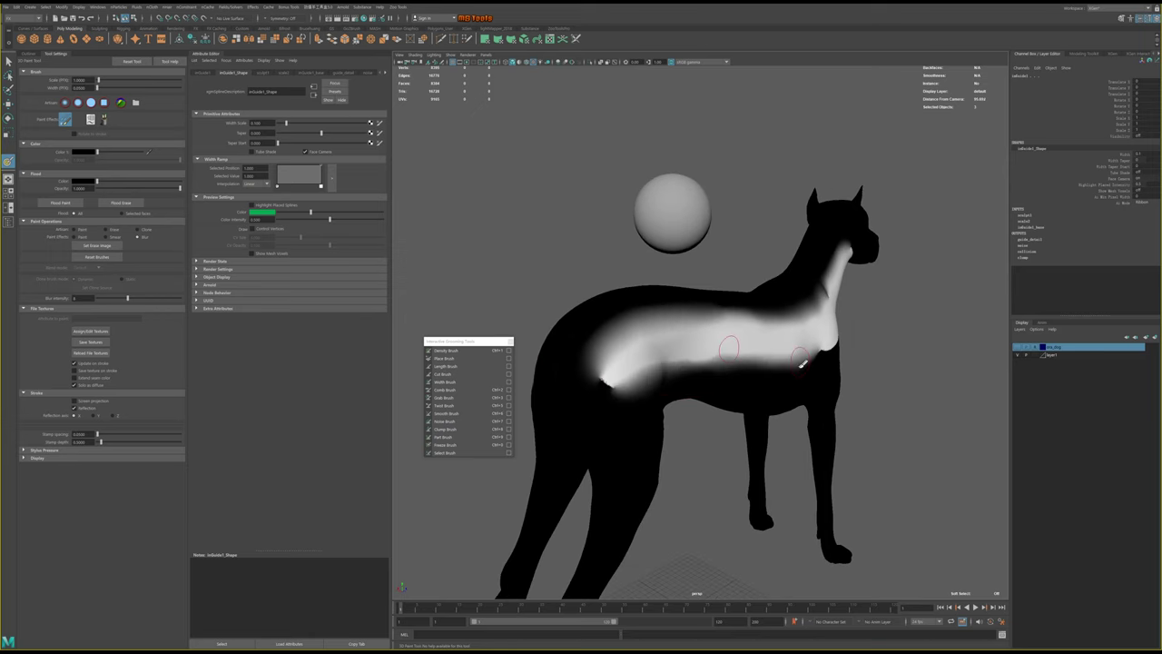
mouse_move(804, 363)
left_mouse_down("alt")
mouse_move(763, 382)
mouse_move(771, 312)
left_mouse_up("alt")
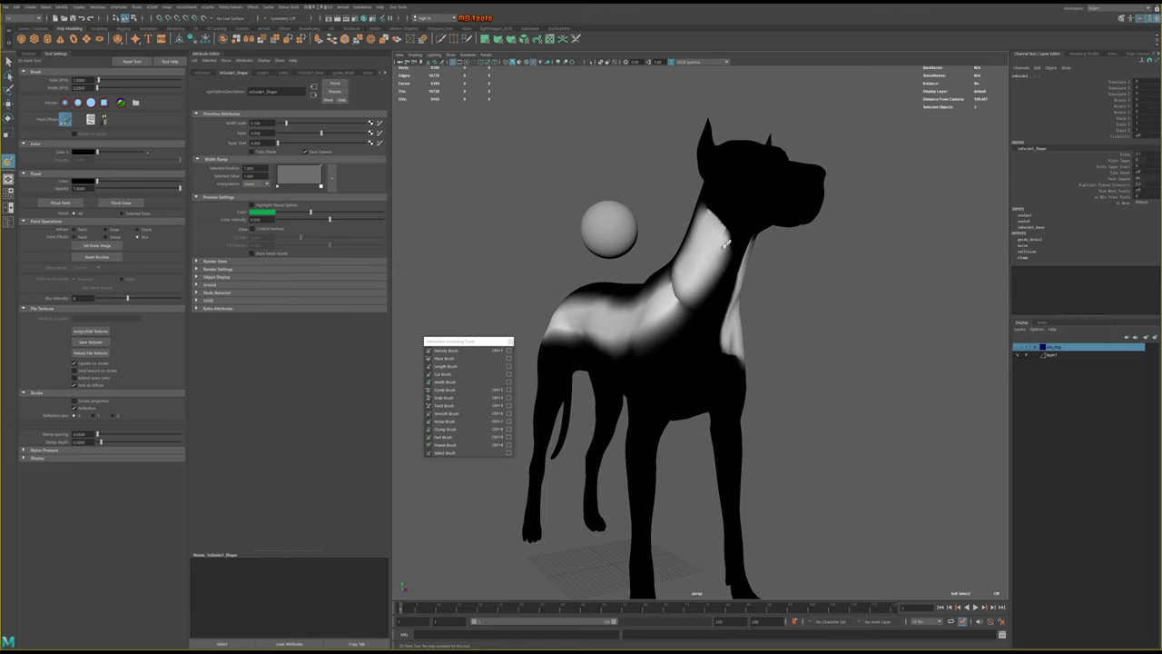
mouse_move(667, 341)
left_mouse_down()
mouse_move(721, 204)
mouse_move(792, 272)
left_mouse_up()
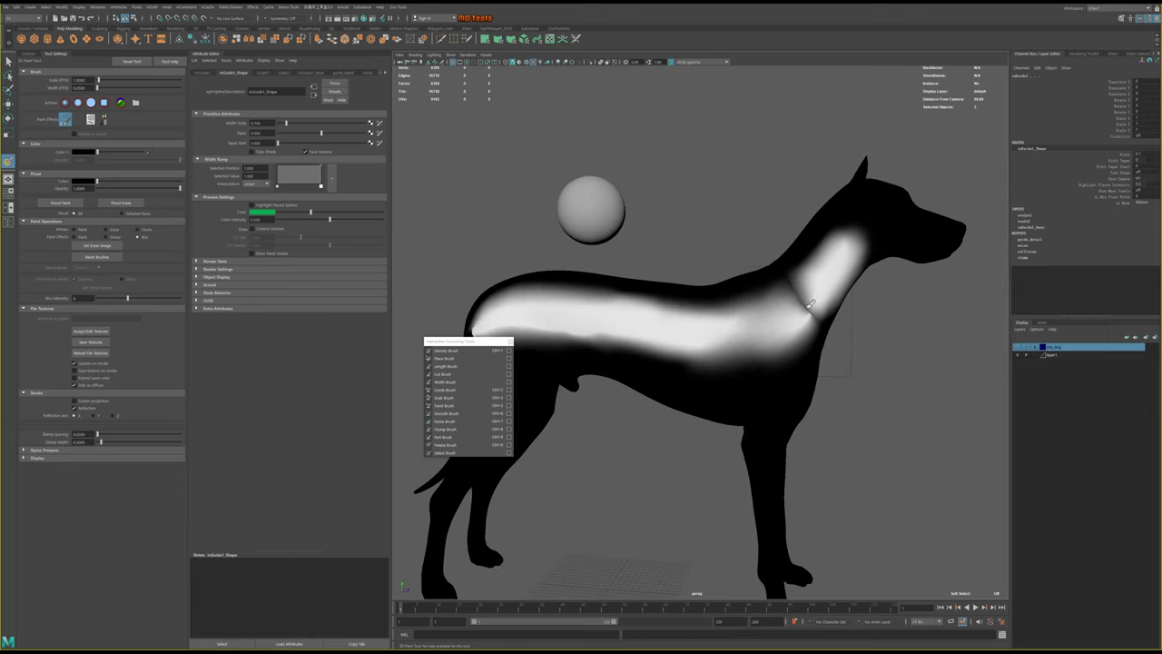
mouse_move(754, 363)
left_mouse_down("alt")
mouse_move(703, 349)
mouse_move(824, 329)
mouse_move(824, 343)
left_mouse_up("alt")
left_click_drag(753, 357, 919, 320, "alt")
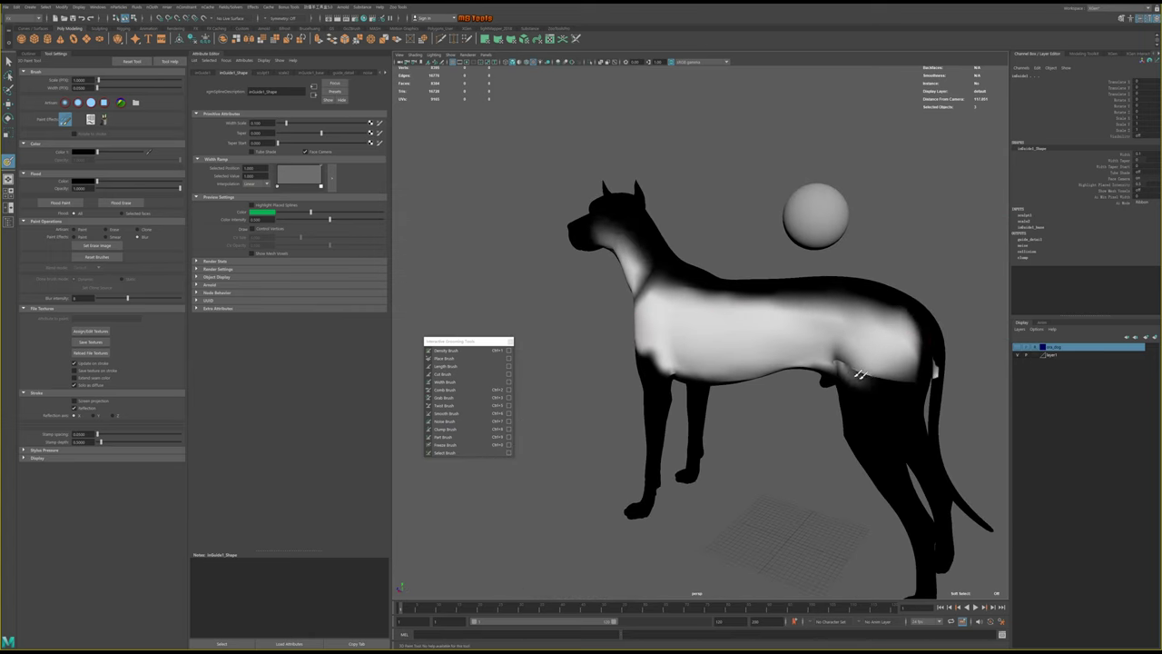
left_click_drag(846, 374, 644, 374, "alt")
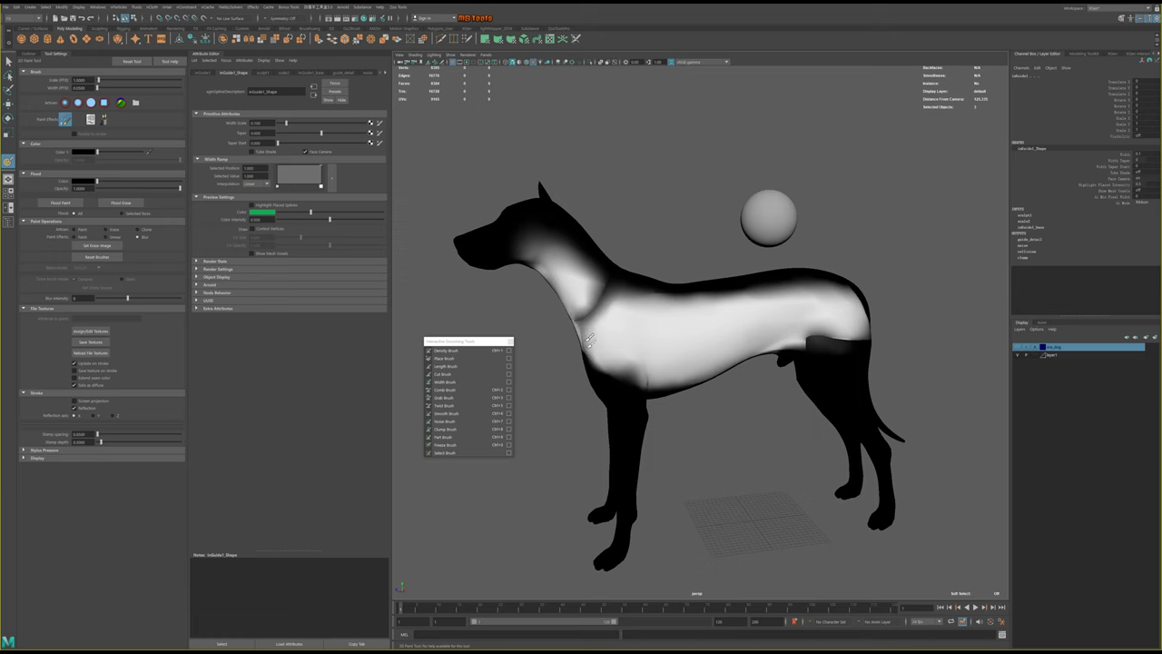
left_click_drag(758, 406, 767, 375, "alt")
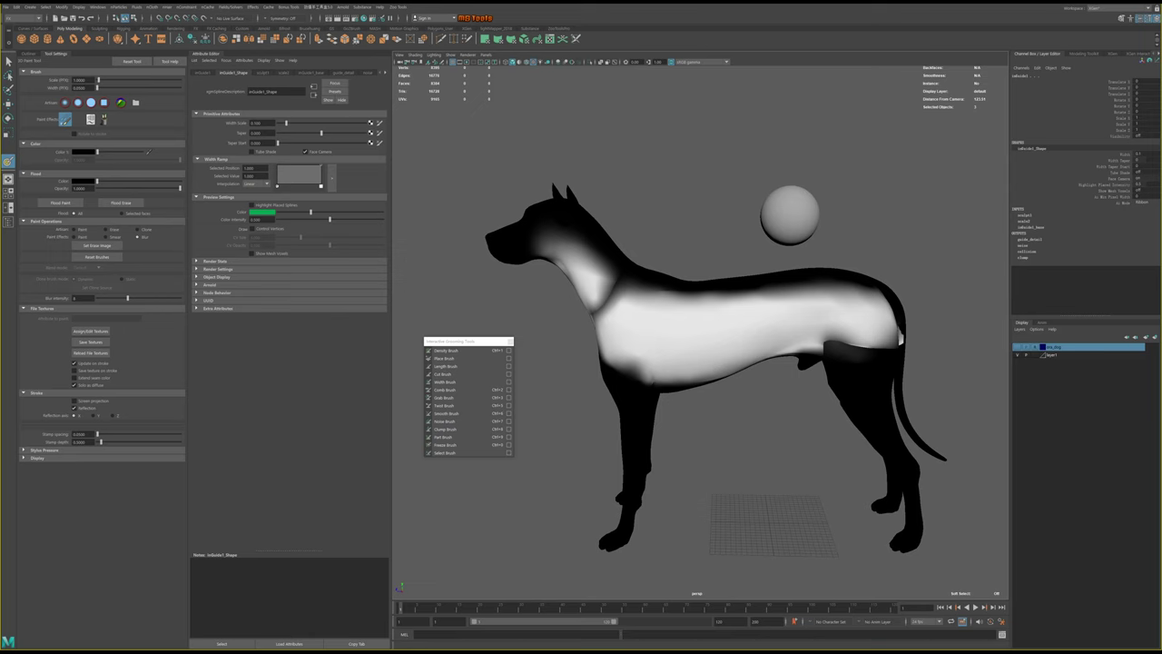
key("space")
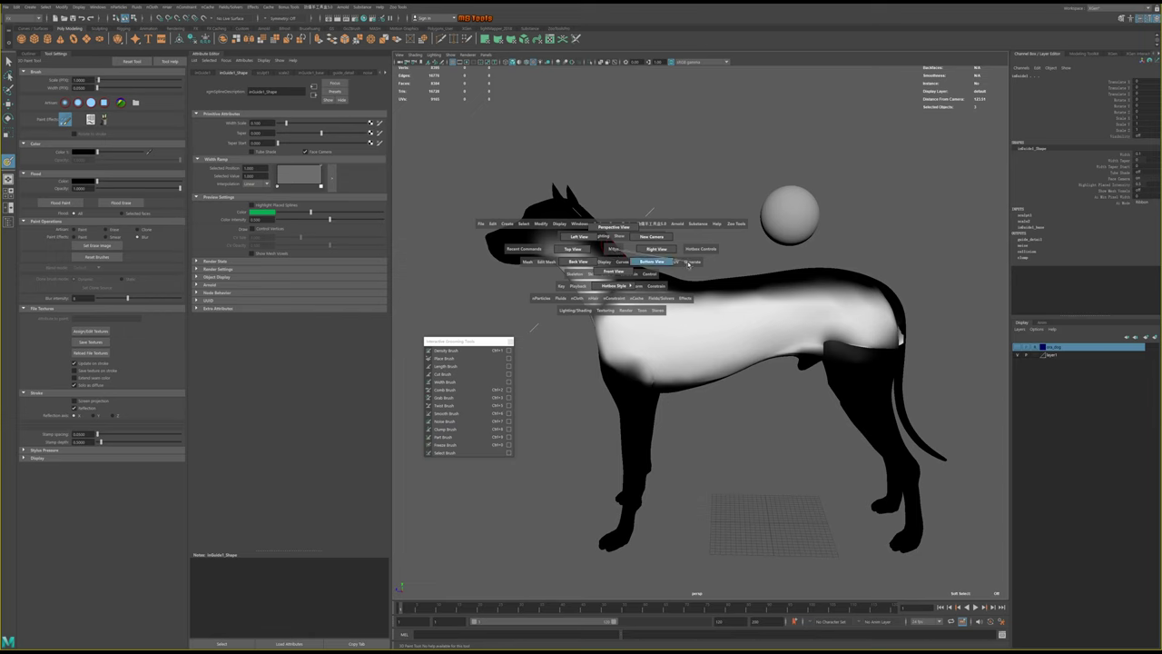
Open the Content Browser and load the steamYellow preset from Paint_Effects > Clouds
left_click_drag(694, 264, 658, 211)
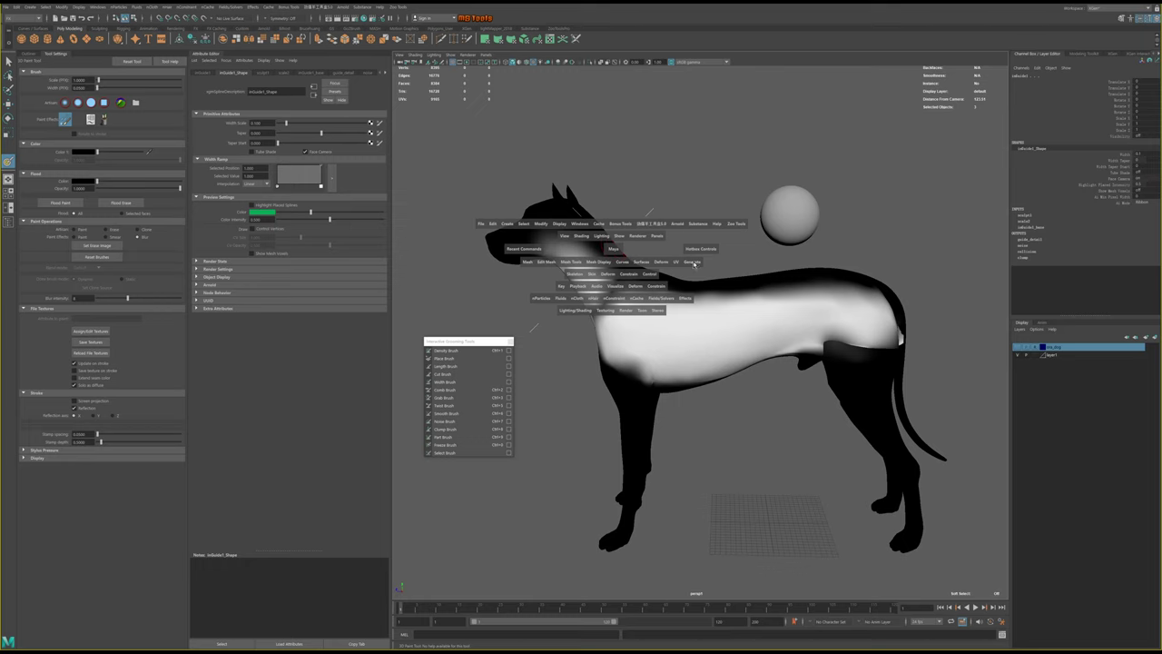
key("space")
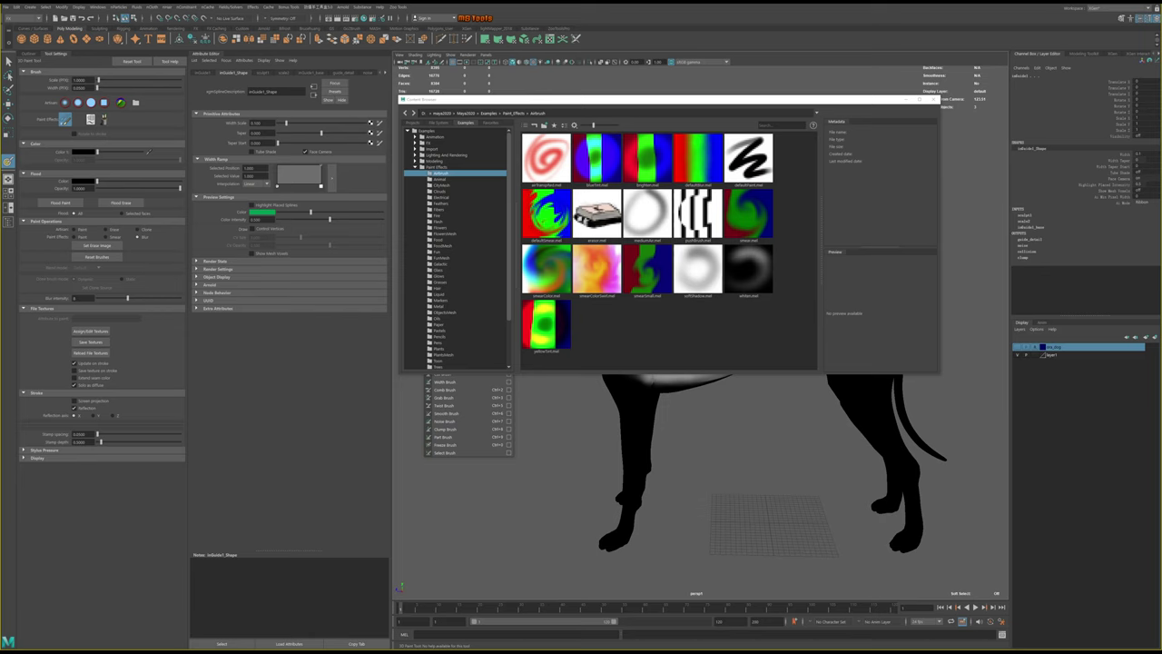
left_click(440, 192)
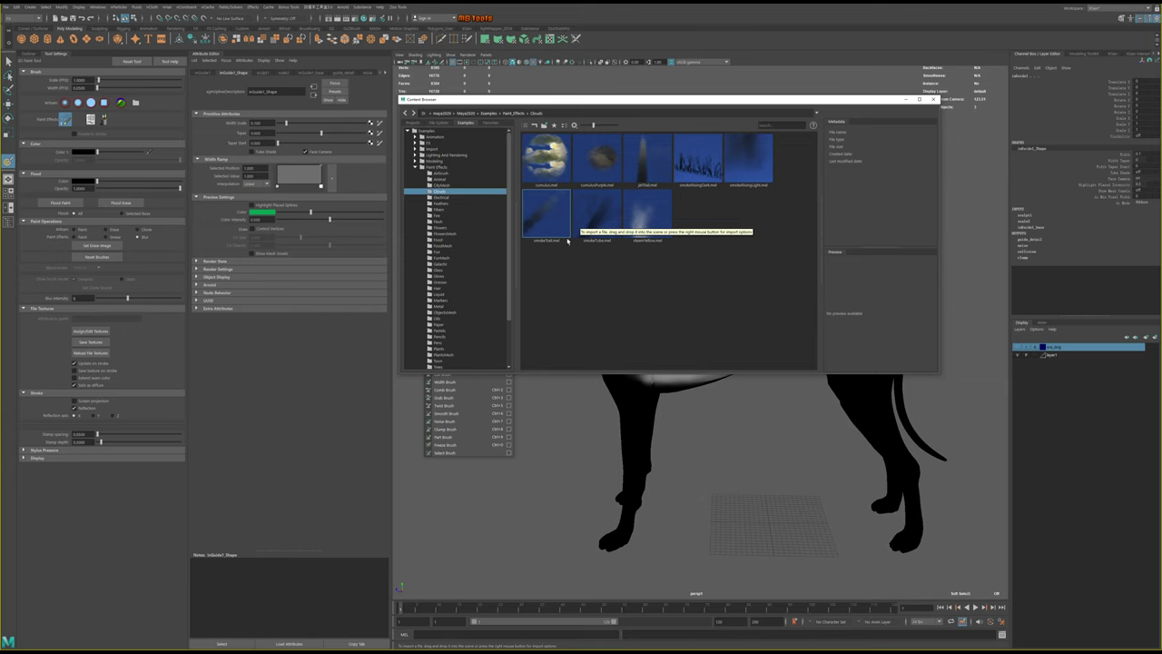
left_click(644, 219)
left_click_drag(644, 103, 864, 395)
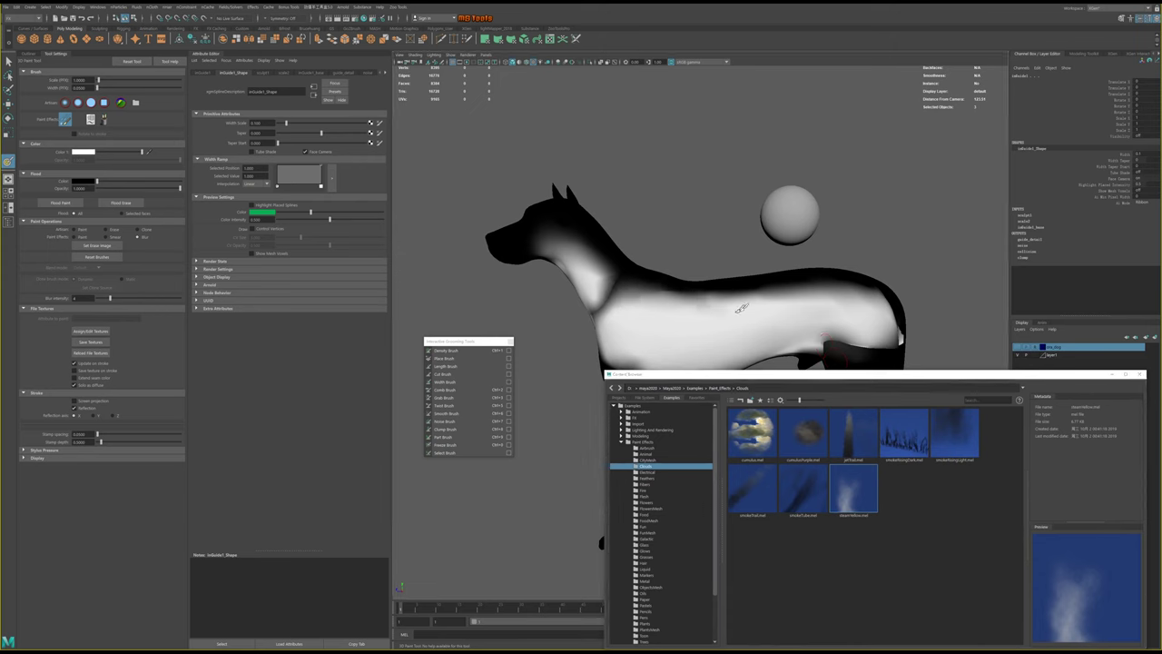
Return to Paint mode and stroke the dog's back using the smokeTrail preset
left_click_drag(741, 308, 743, 257, "alt")
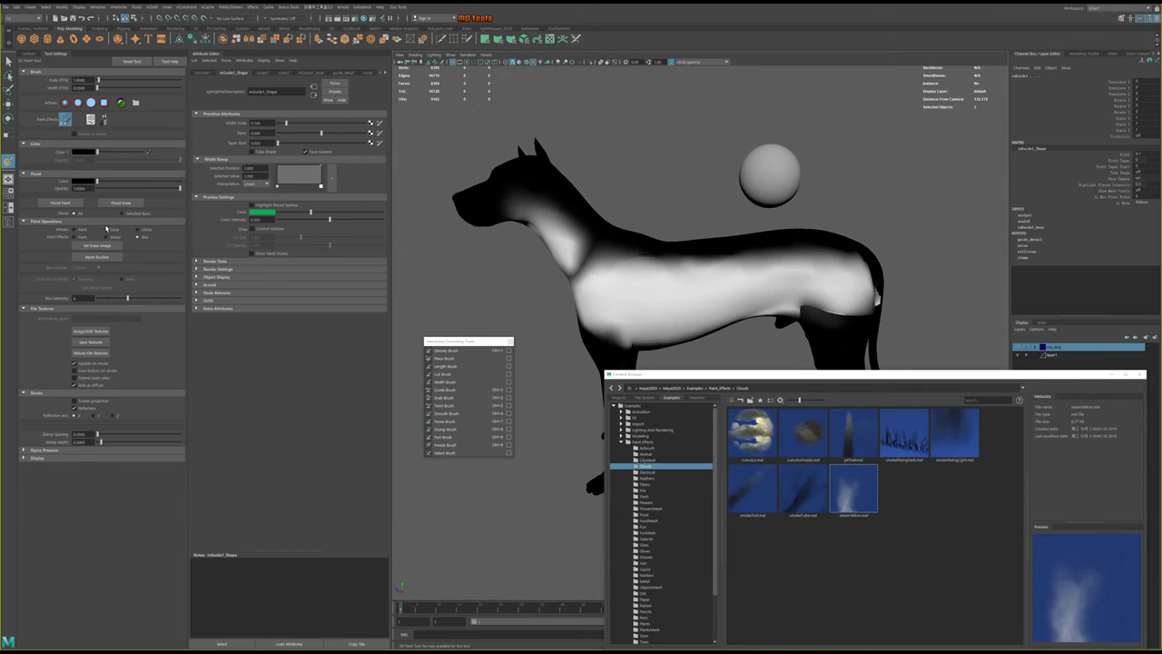
left_click(77, 230)
left_click_drag(659, 260, 636, 264)
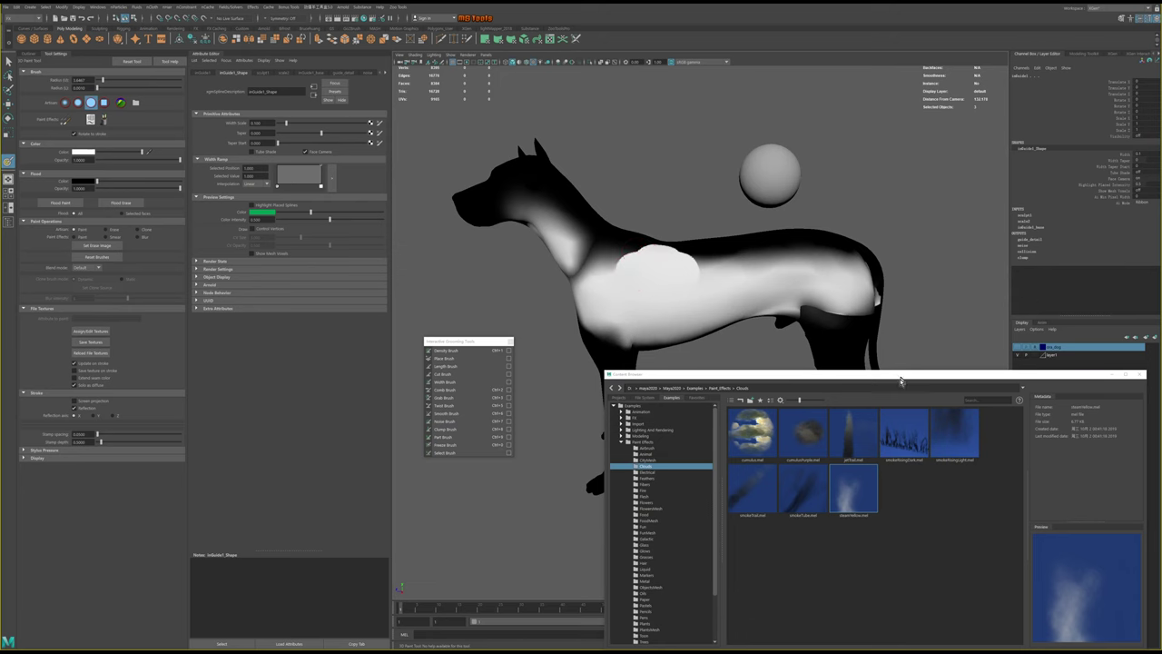
left_click(751, 489)
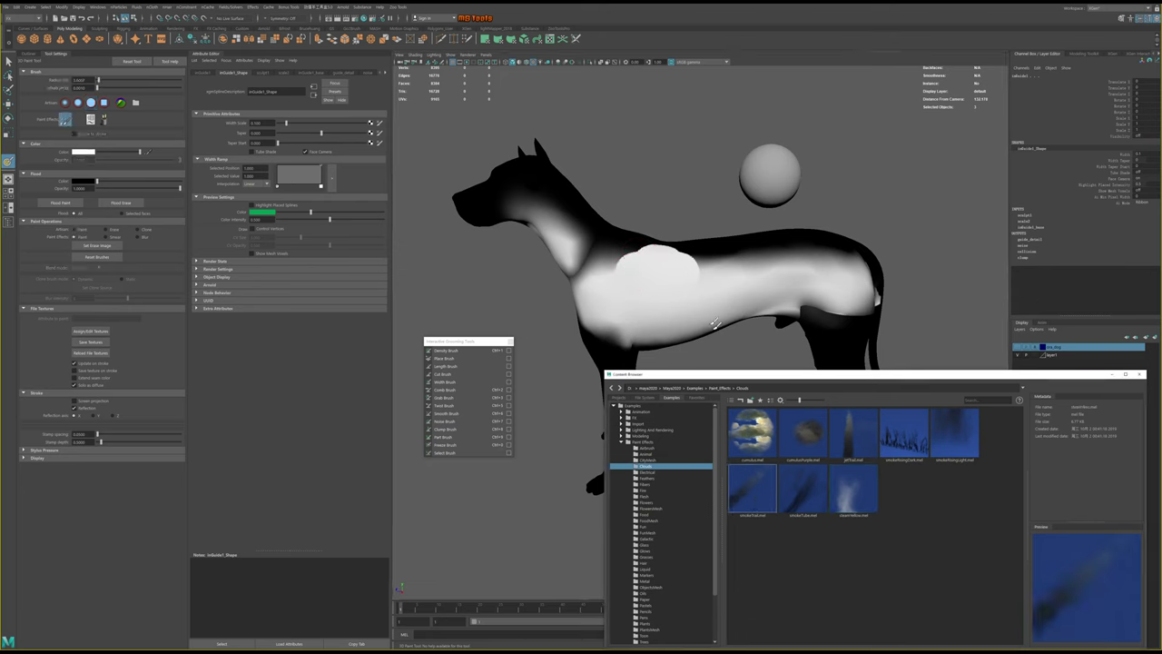
mouse_move(717, 272)
left_mouse_down()
mouse_move(815, 254)
mouse_move(832, 281)
left_mouse_up()
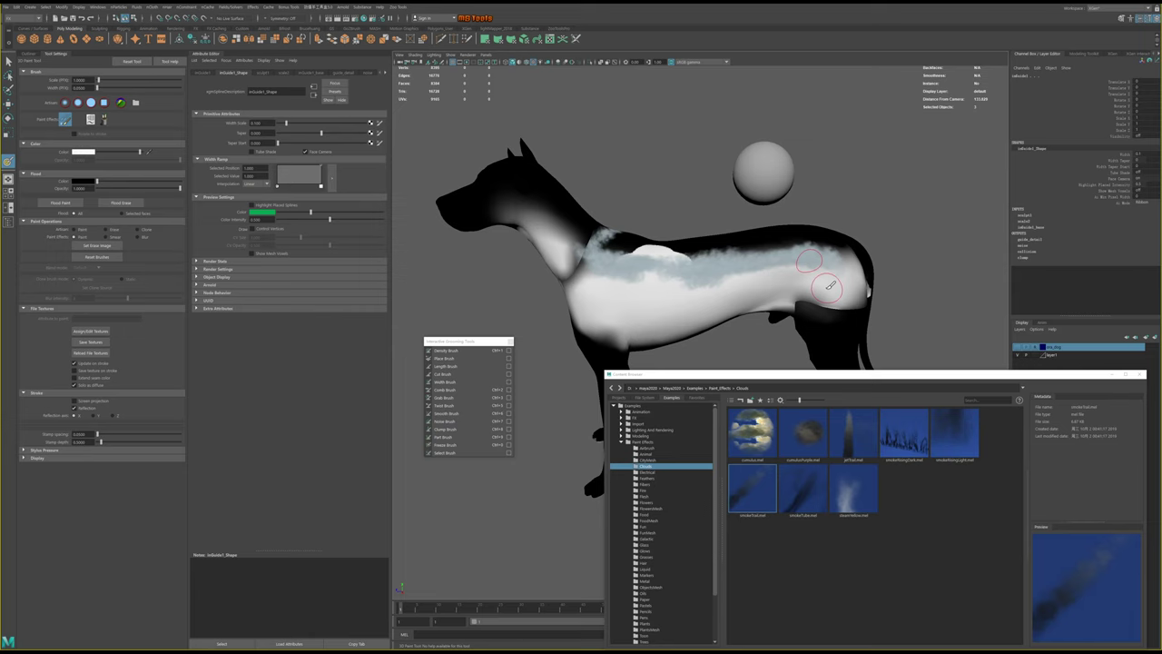
left_click_drag(830, 285, 690, 291, "alt")
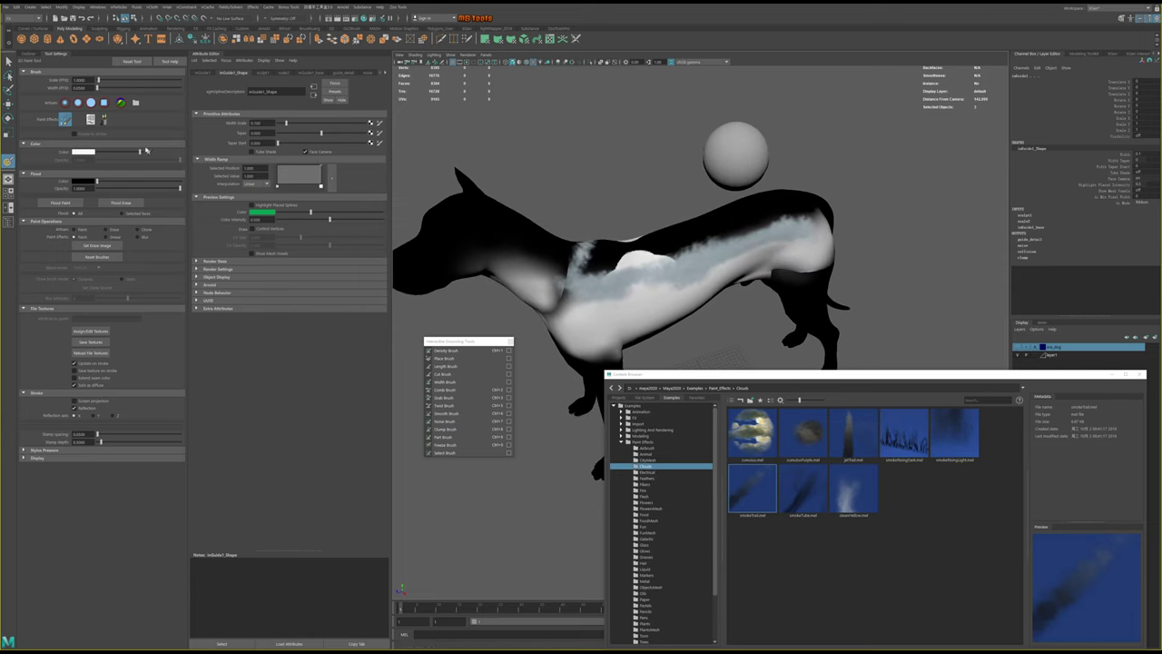
left_click_drag(138, 151, 77, 151)
Paint black over the back and shoulder to push the boundary lower, then close the Content Browser
left_click_drag(747, 216, 576, 255)
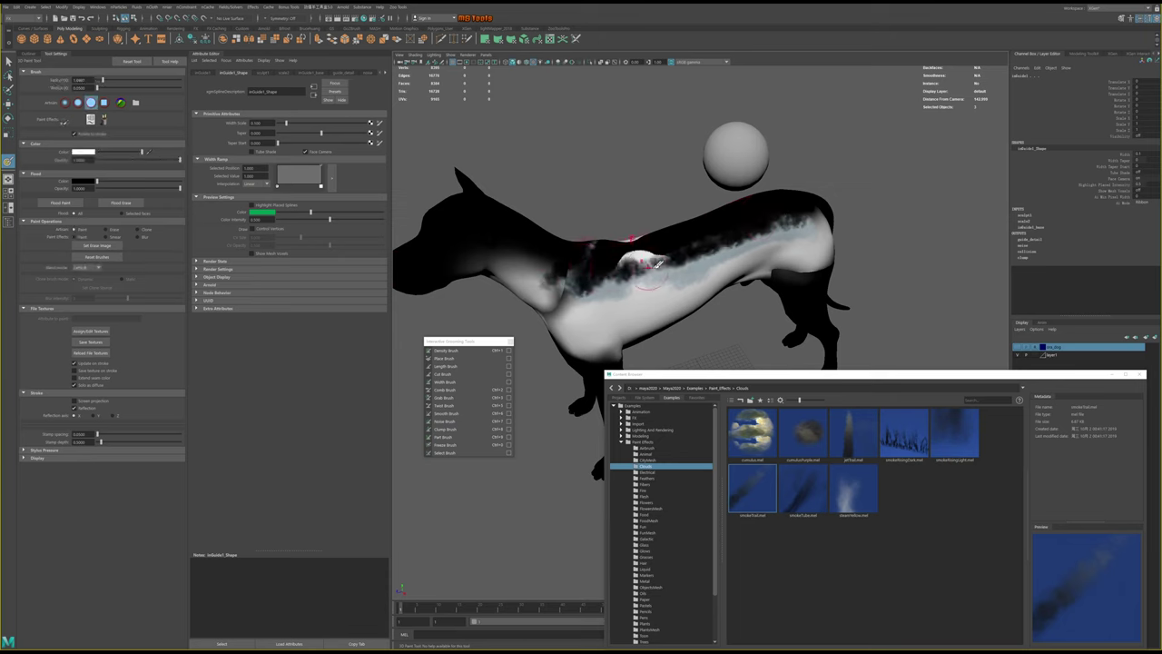
left_click_drag(653, 264, 576, 283)
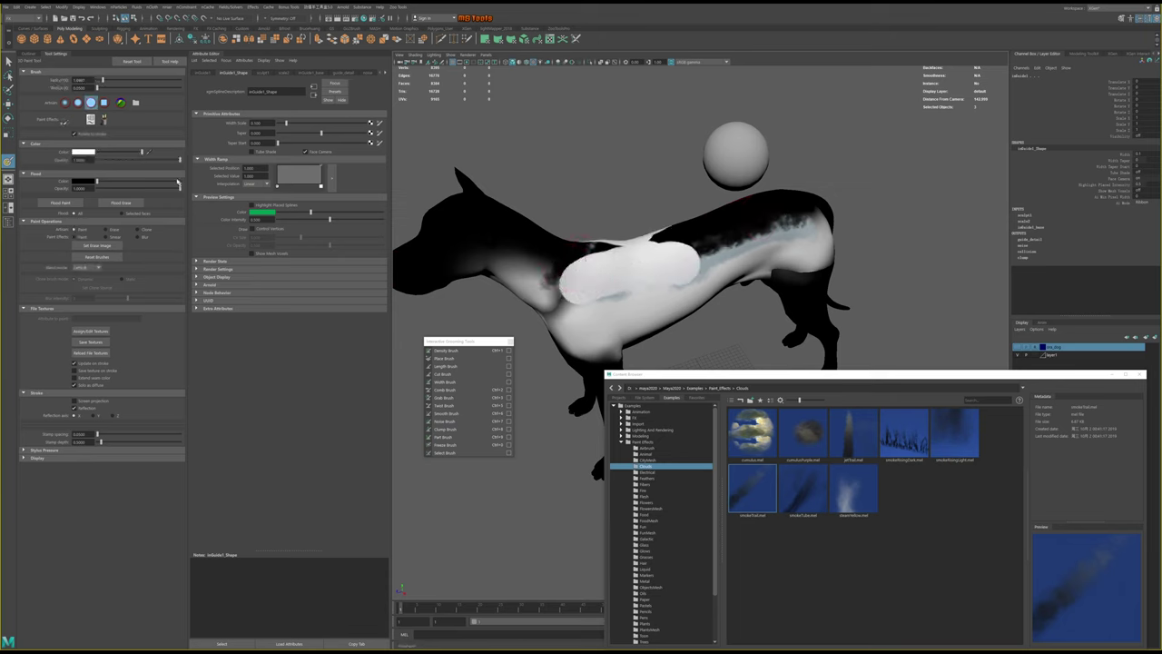
left_click_drag(690, 255, 568, 263)
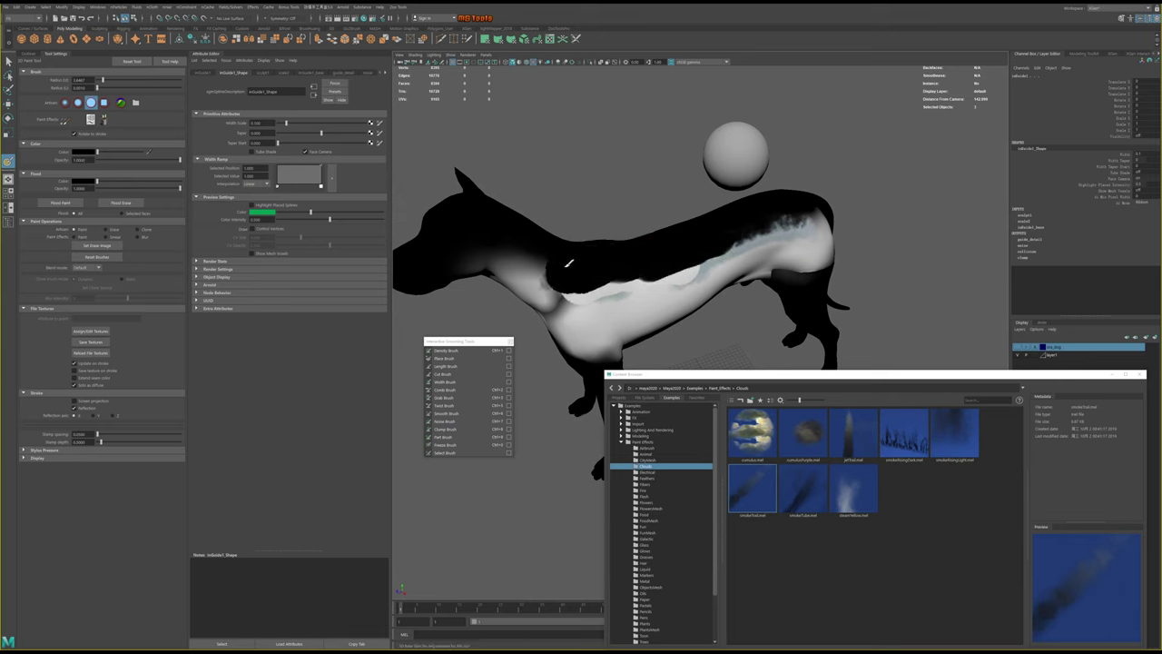
mouse_move(675, 271)
left_mouse_down("alt")
mouse_move(663, 247)
mouse_move(788, 219)
left_mouse_up("alt")
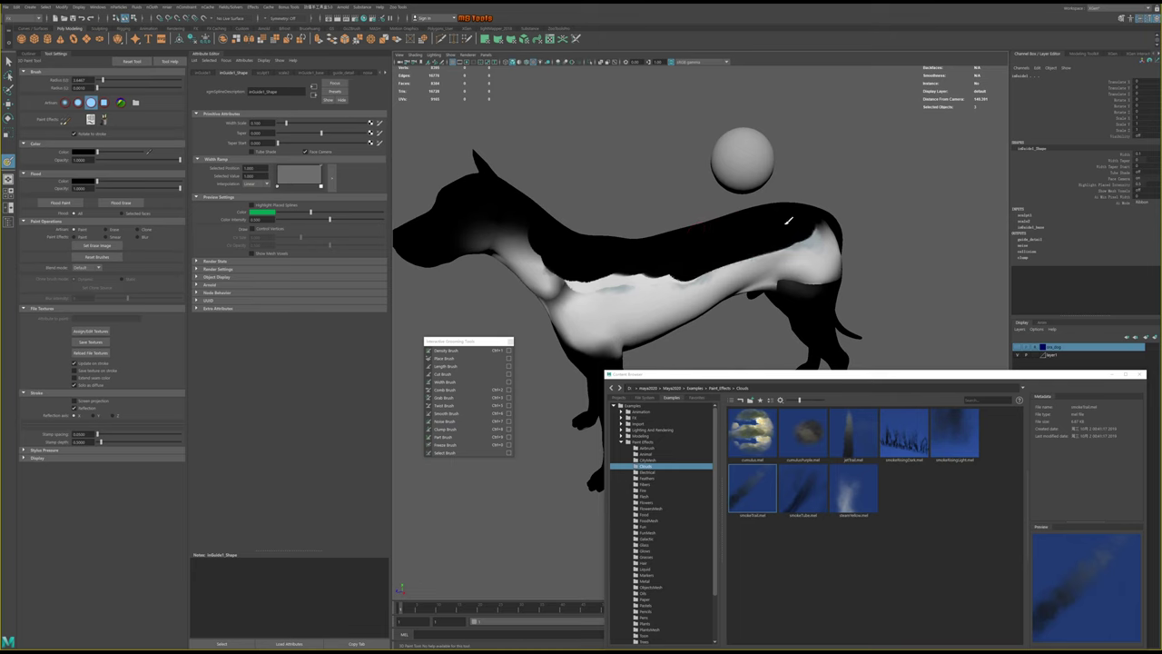
left_click_drag(557, 274, 675, 284)
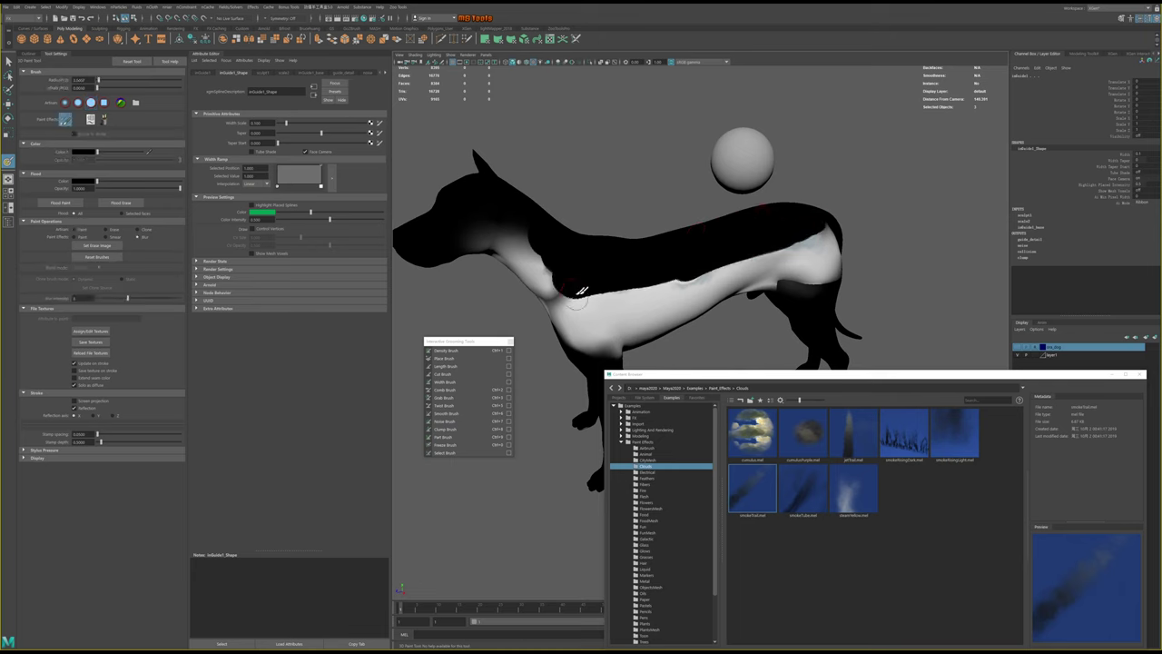
left_click_drag(545, 273, 832, 225)
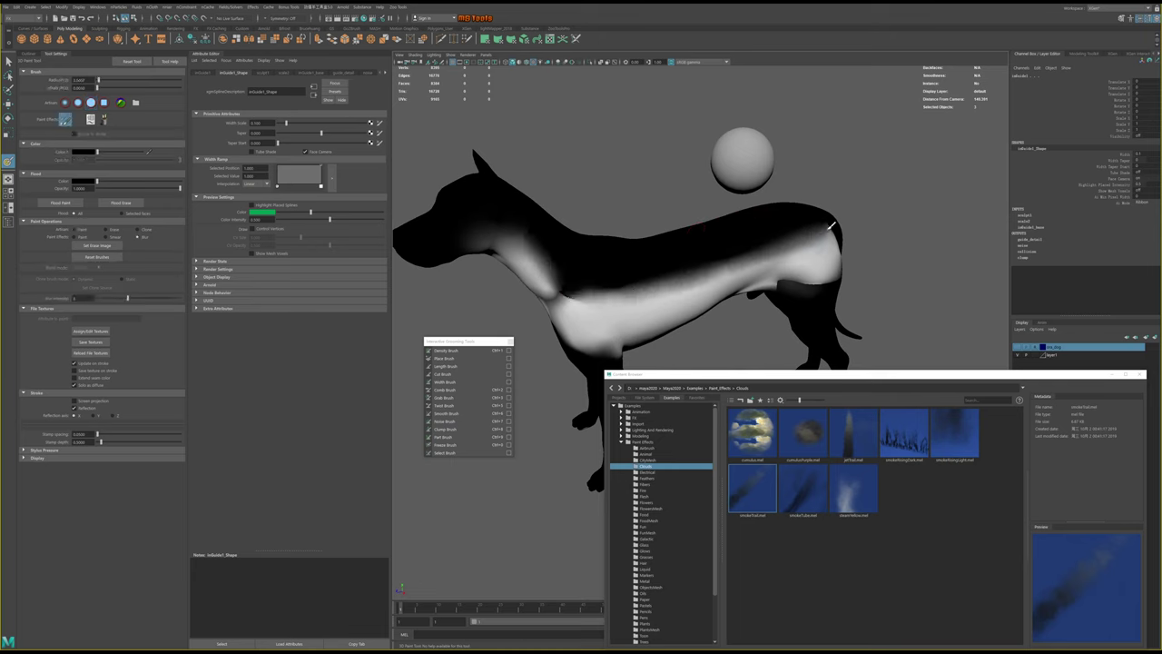
left_click_drag(627, 273, 558, 300)
mouse_move(508, 249)
left_mouse_down()
mouse_move(801, 247)
mouse_move(788, 285)
left_mouse_up()
left_click_drag(811, 285, 805, 285, "alt")
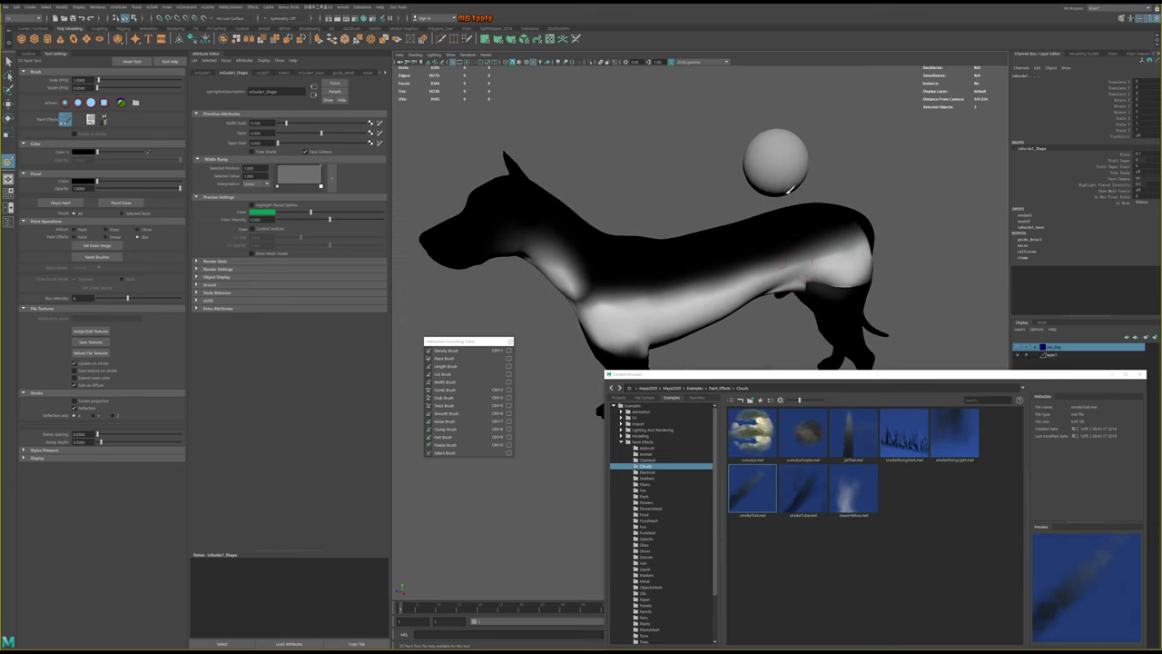
left_click(1141, 374)
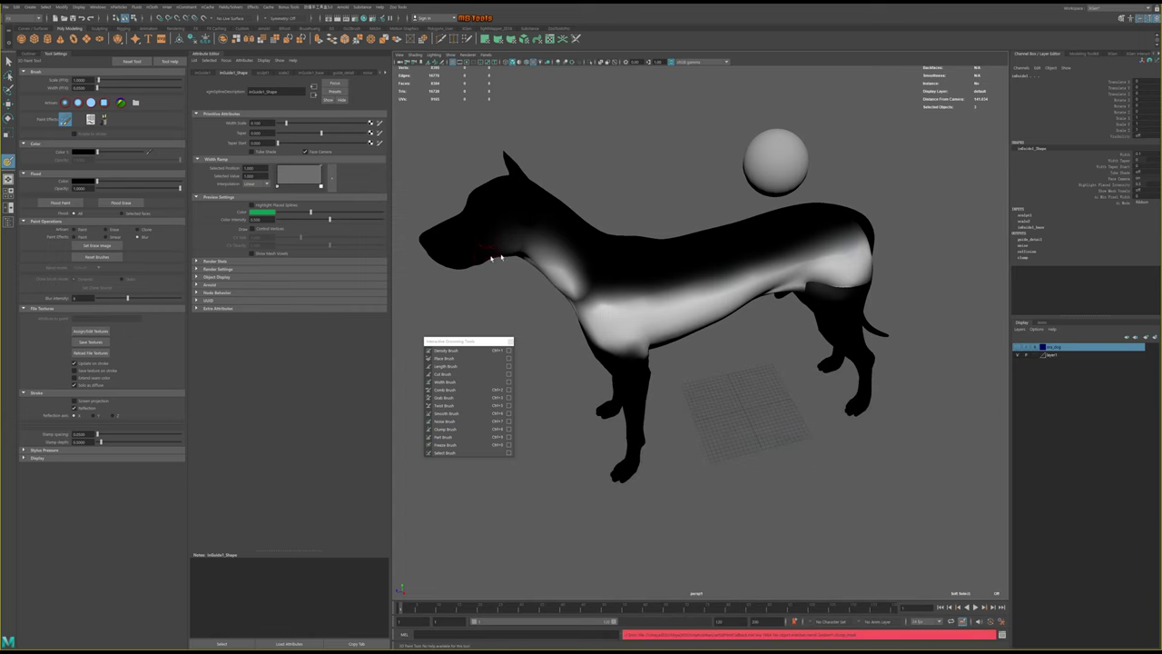
Tear off the Outliner's Display > Show menu and choose All to unhide the dog's XGen fur
mouse_move(508, 227)
left_mouse_down("alt")
mouse_move(545, 220)
mouse_move(528, 241)
mouse_move(539, 208)
left_mouse_up("alt")
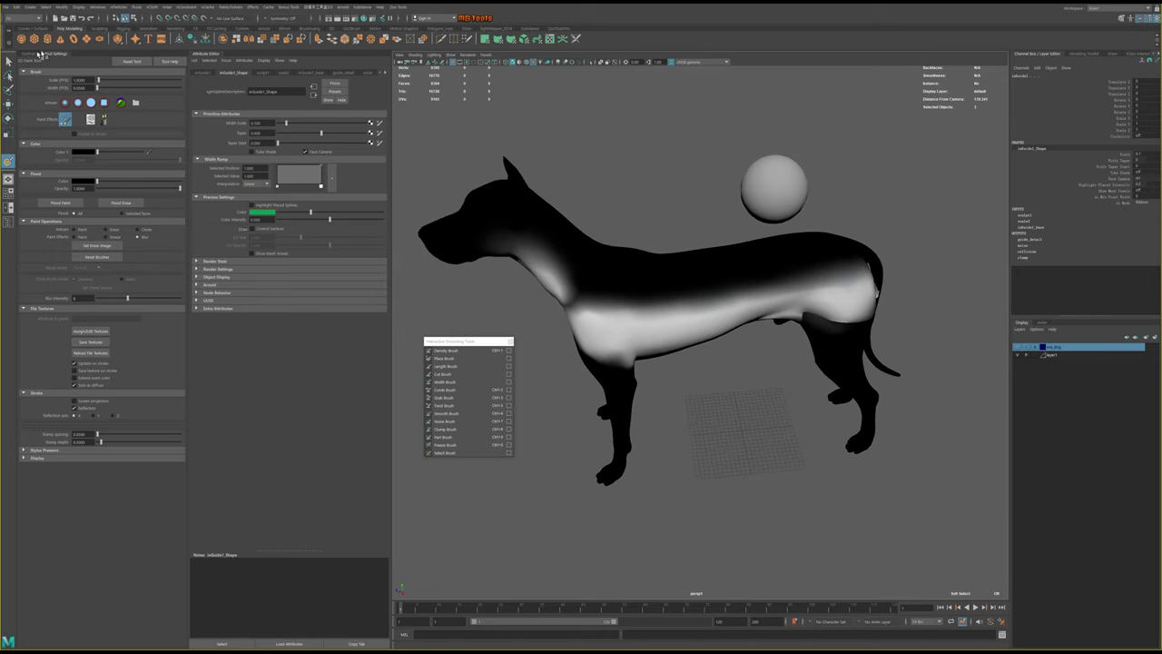
left_click(38, 54)
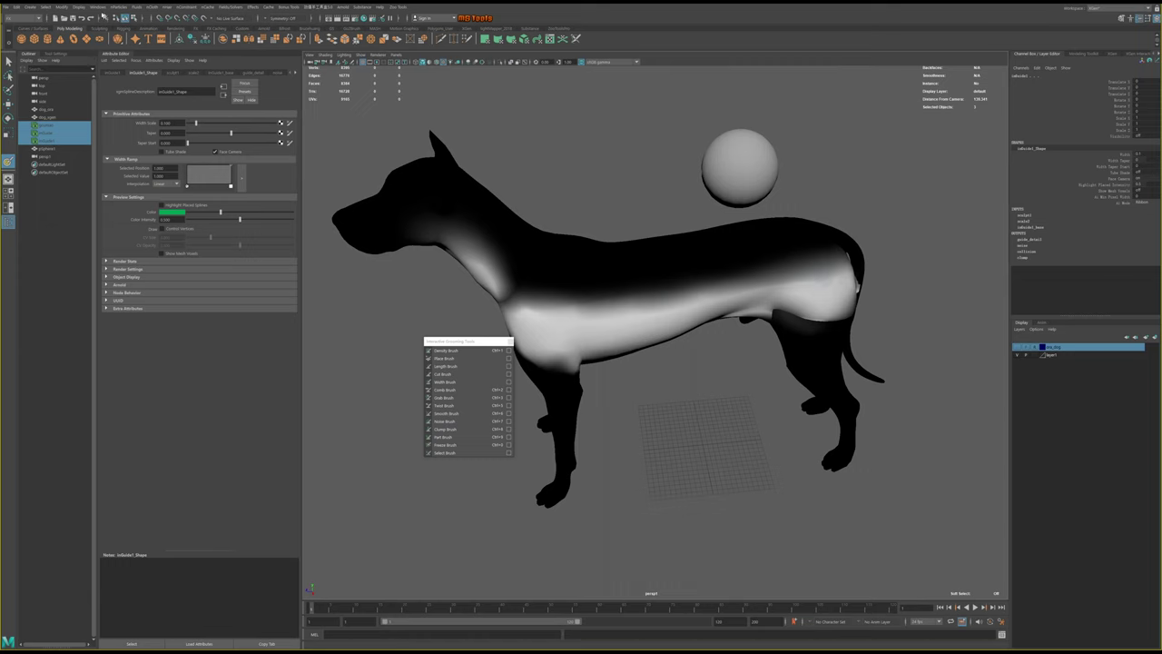
left_click(79, 7)
mouse_move(136, 56)
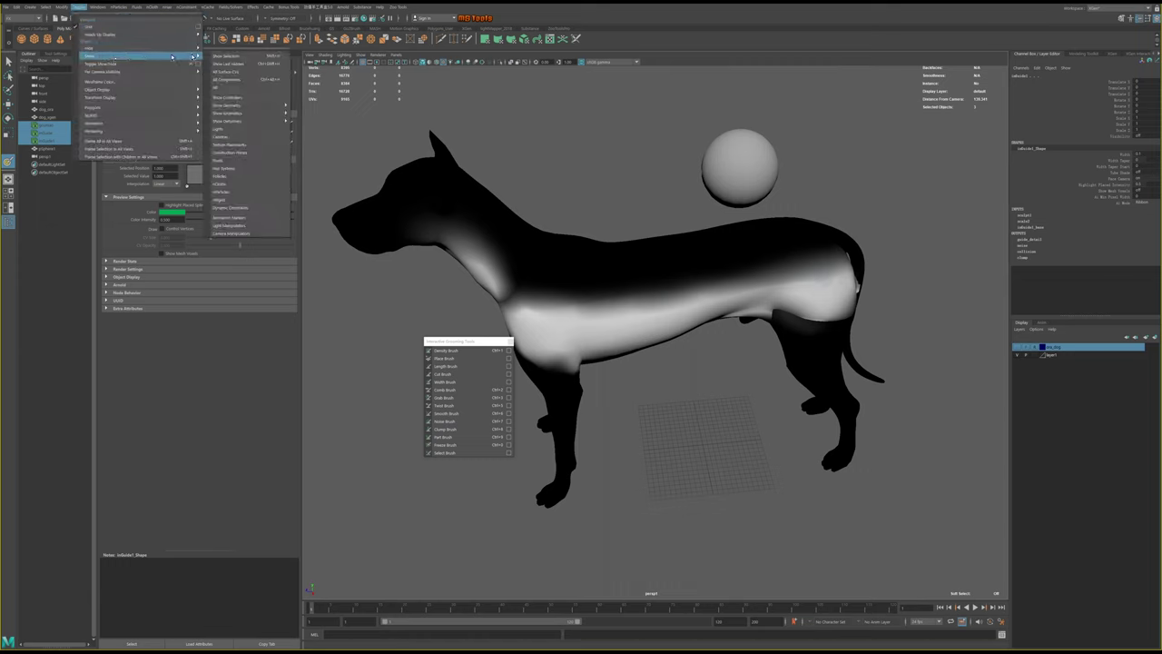
left_click(222, 87)
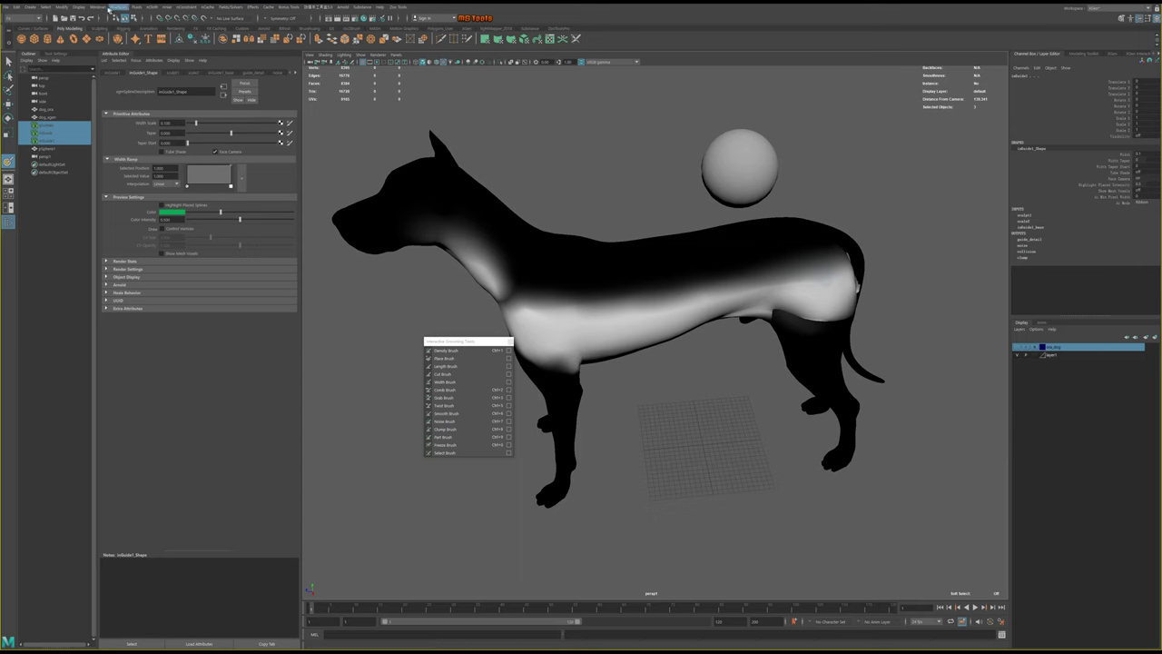
left_click(79, 7)
mouse_move(137, 55)
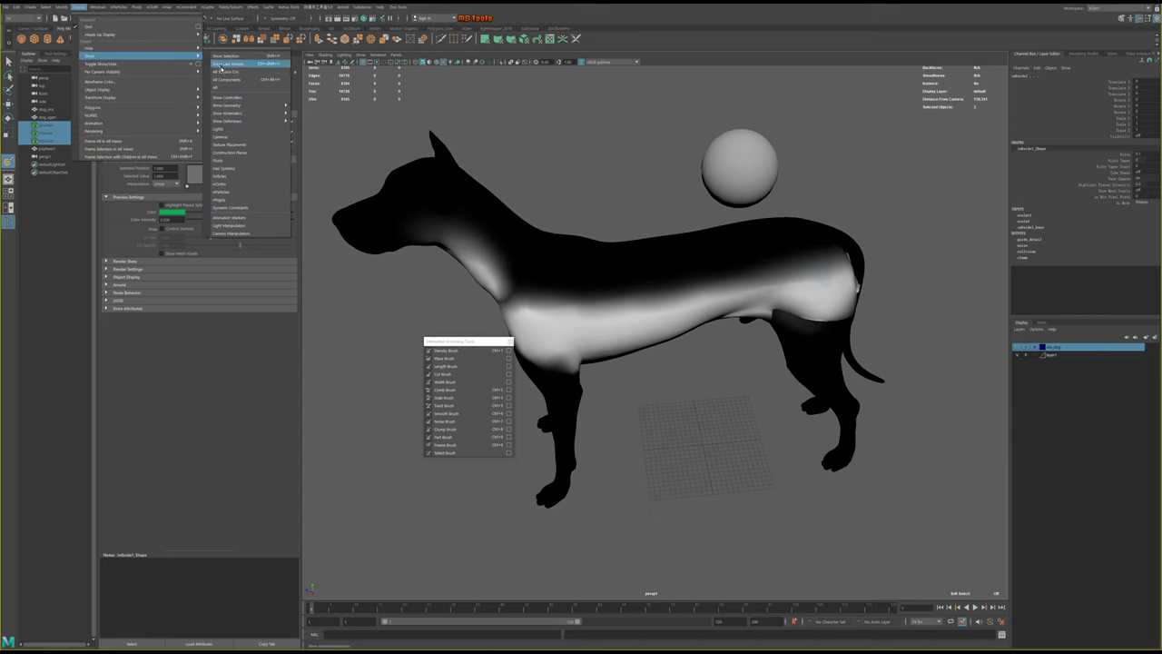
left_click(226, 51)
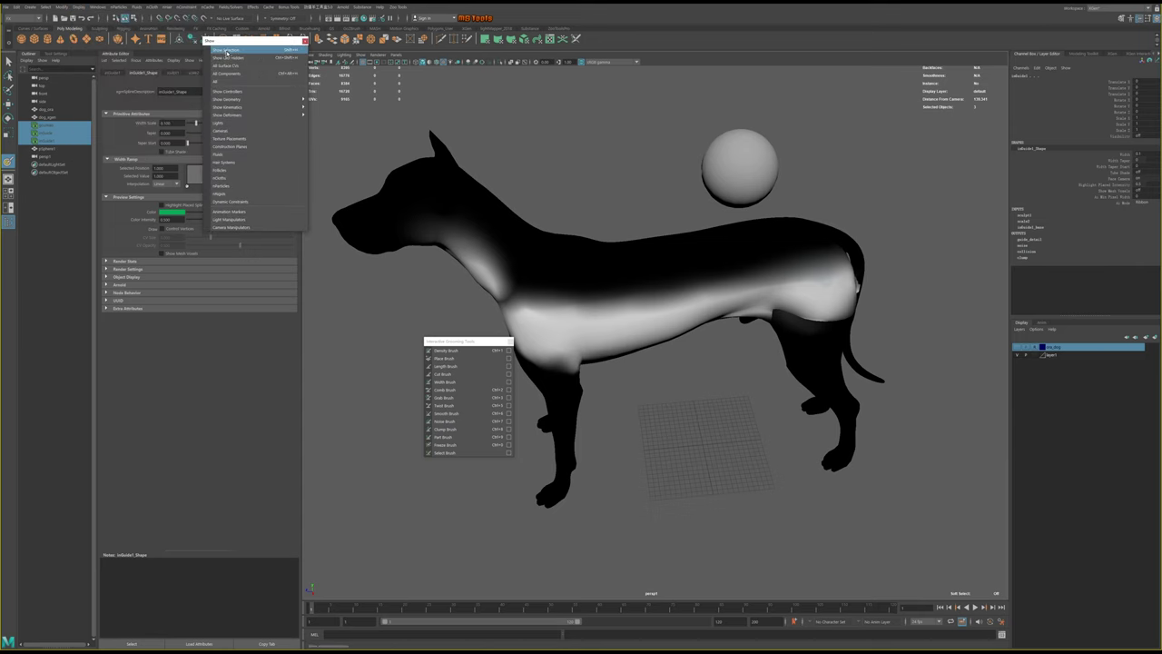
left_click_drag(231, 41, 334, 340)
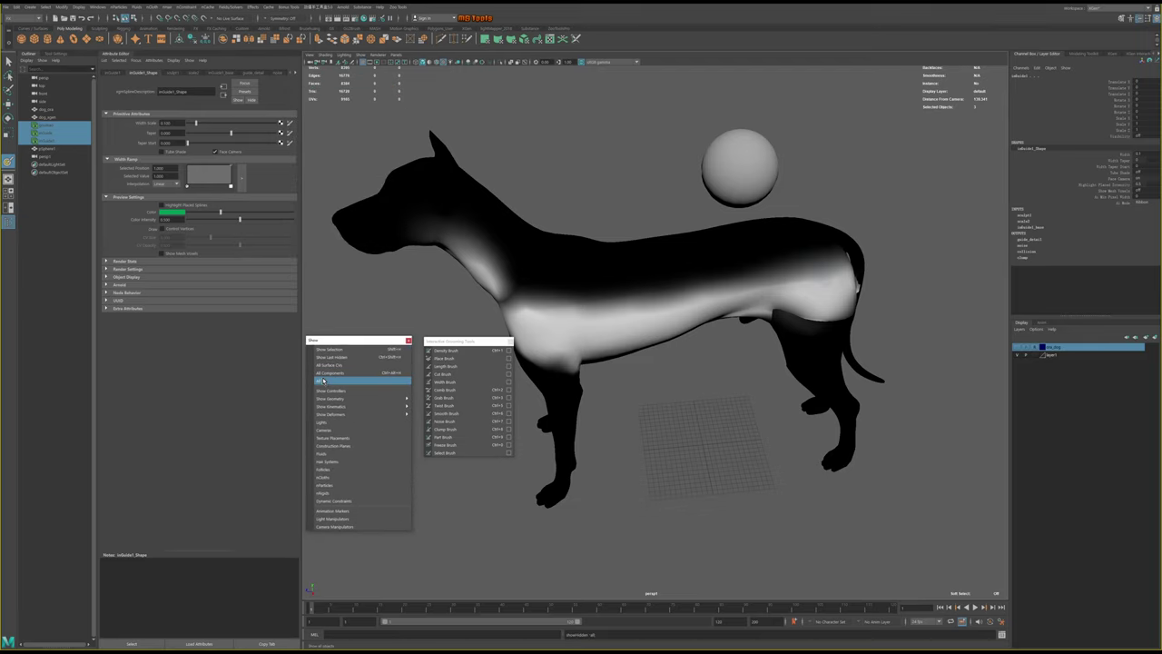
left_click(323, 381)
left_click_drag(626, 273, 663, 254, "alt")
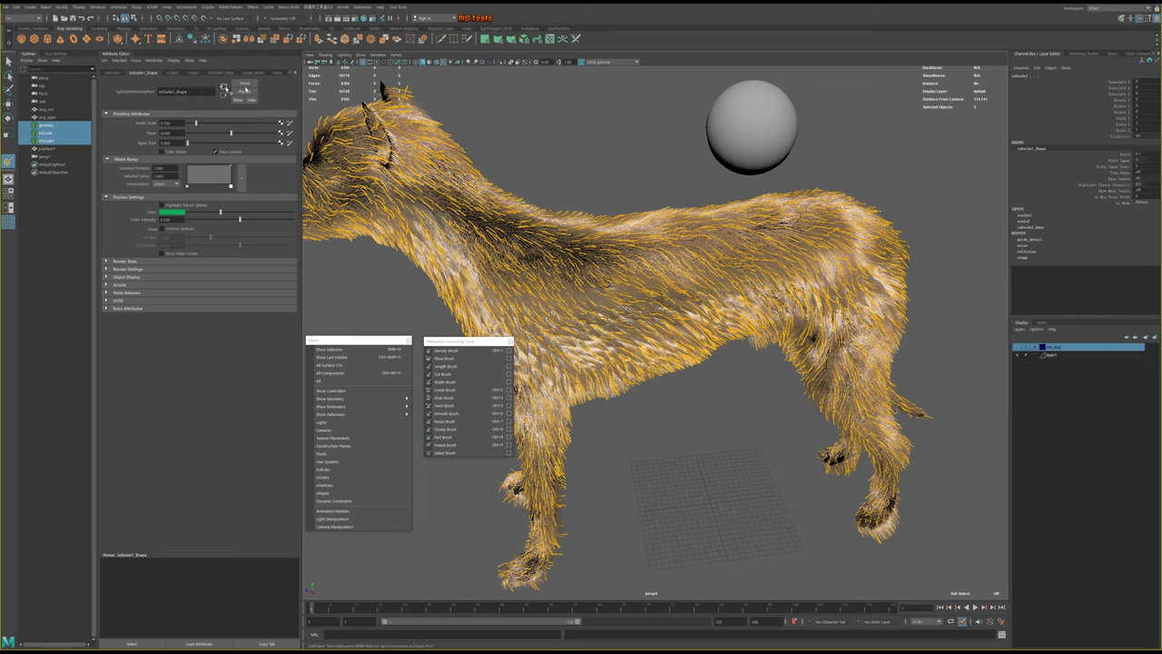
Select the dog's groom description in the XGen Interactive Groom Editor with textured display on
left_click(1134, 55)
left_click(472, 145)
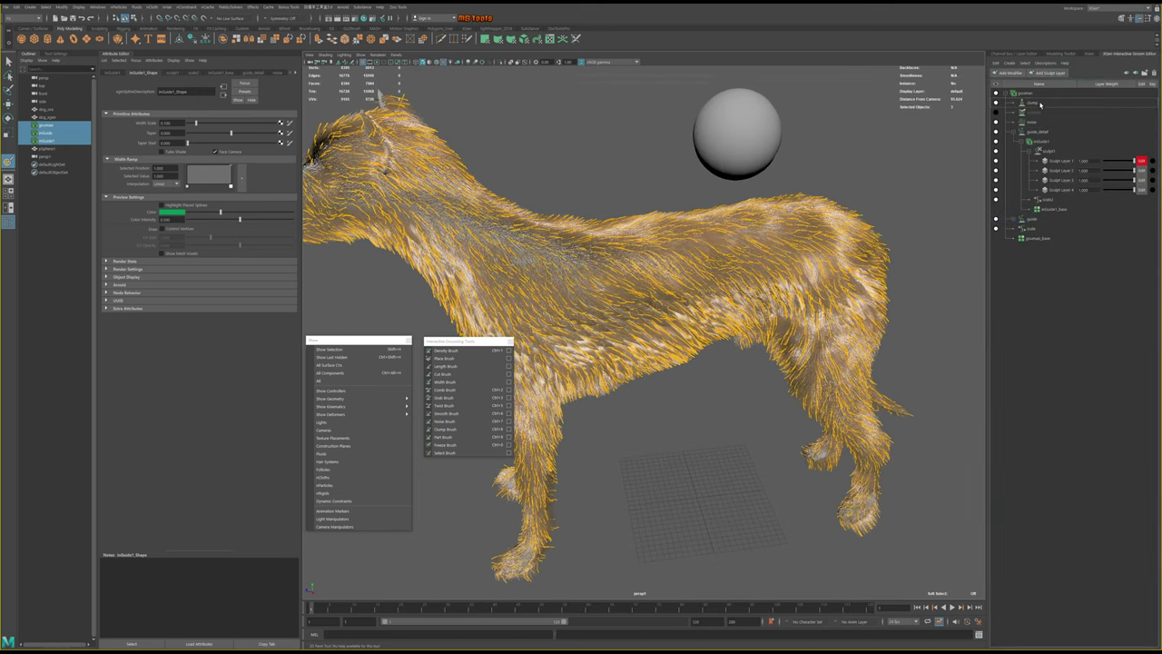
key("6")
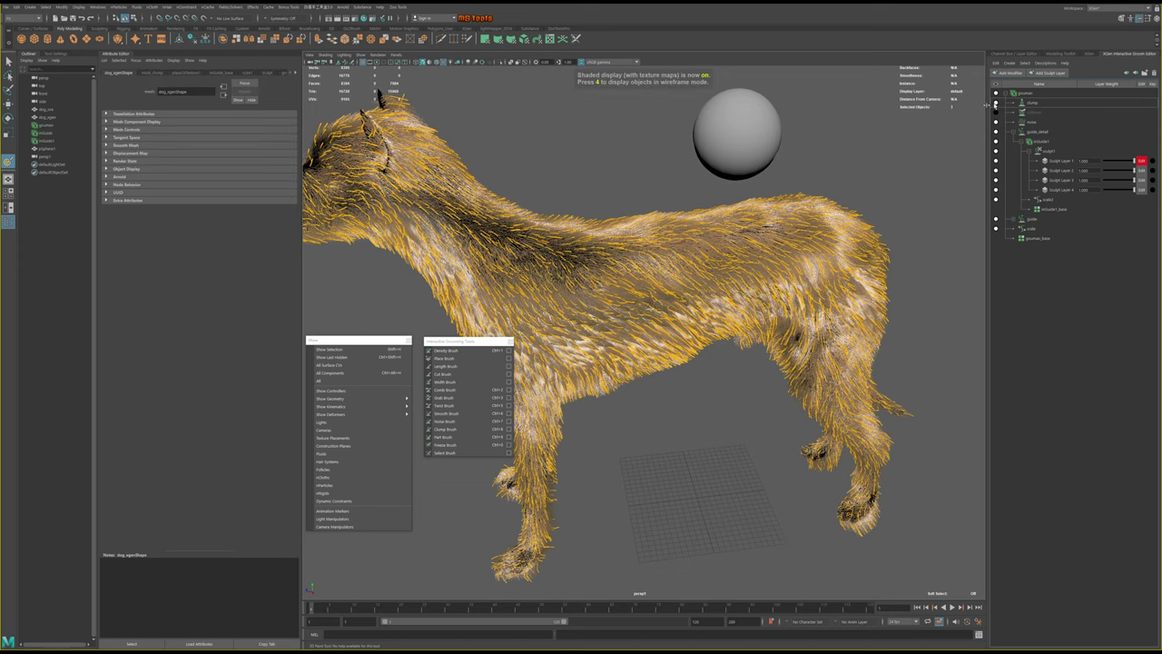
Toggle the groom modifier off and back on to compare, then show mask_clump's file attributes
left_click(1032, 104)
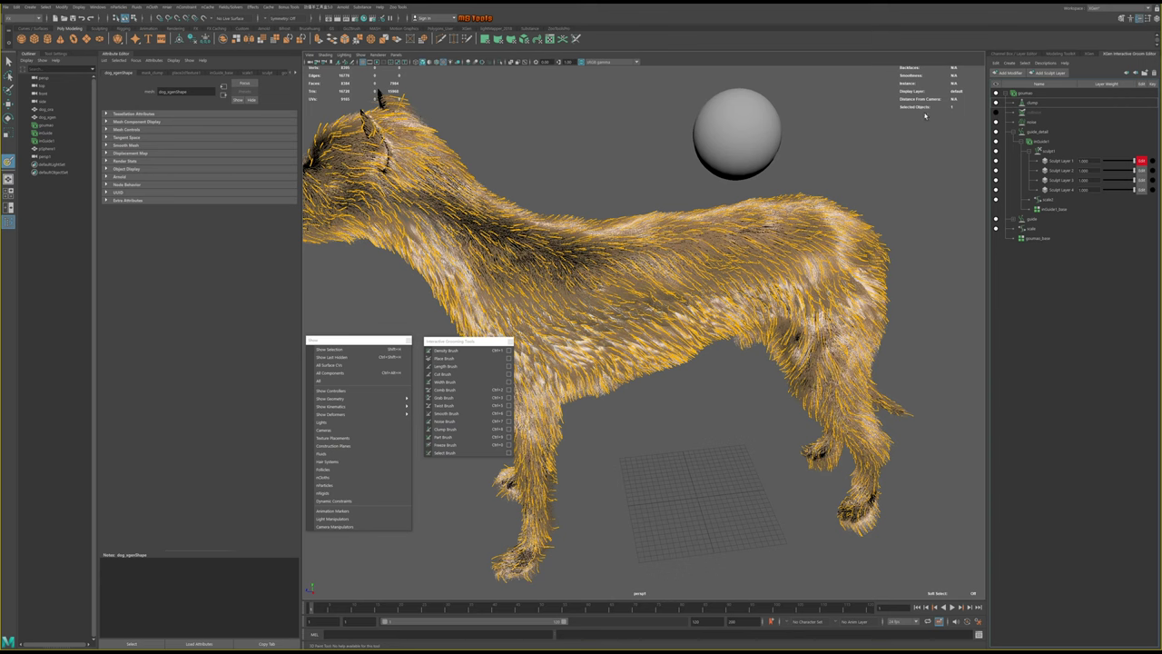
key("6")
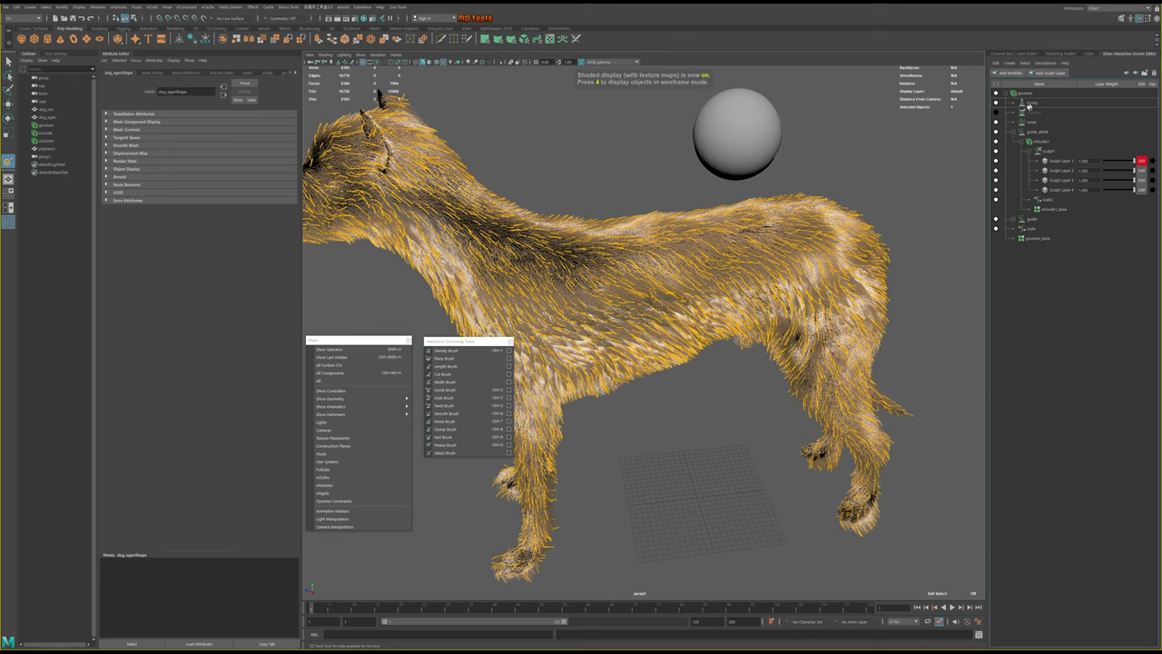
left_click(1030, 105)
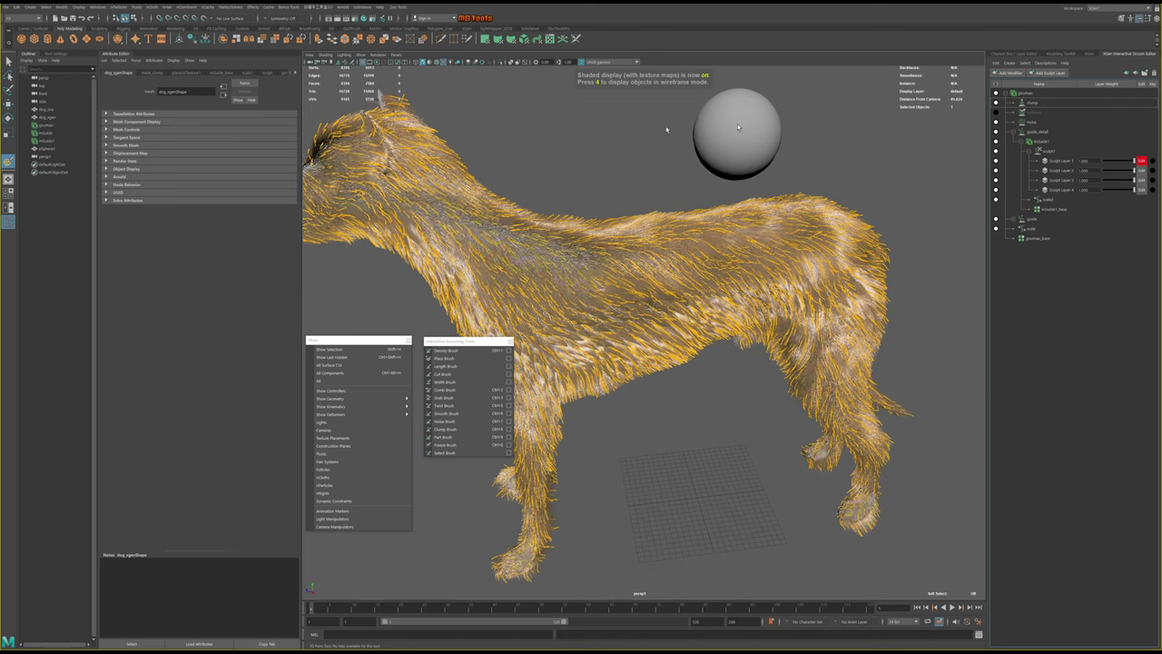
left_click(153, 73)
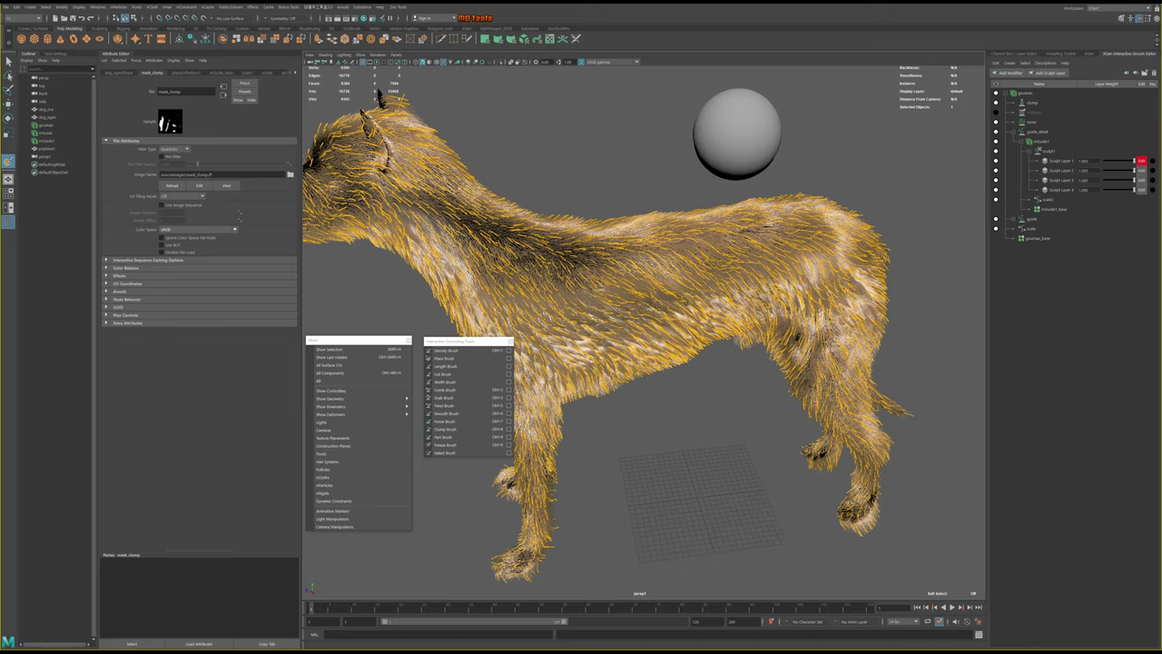
Expand mask_clump's Color Balance section and flip textured display with 5/6 to compare the fur
left_click_drag(674, 267, 708, 293, "alt")
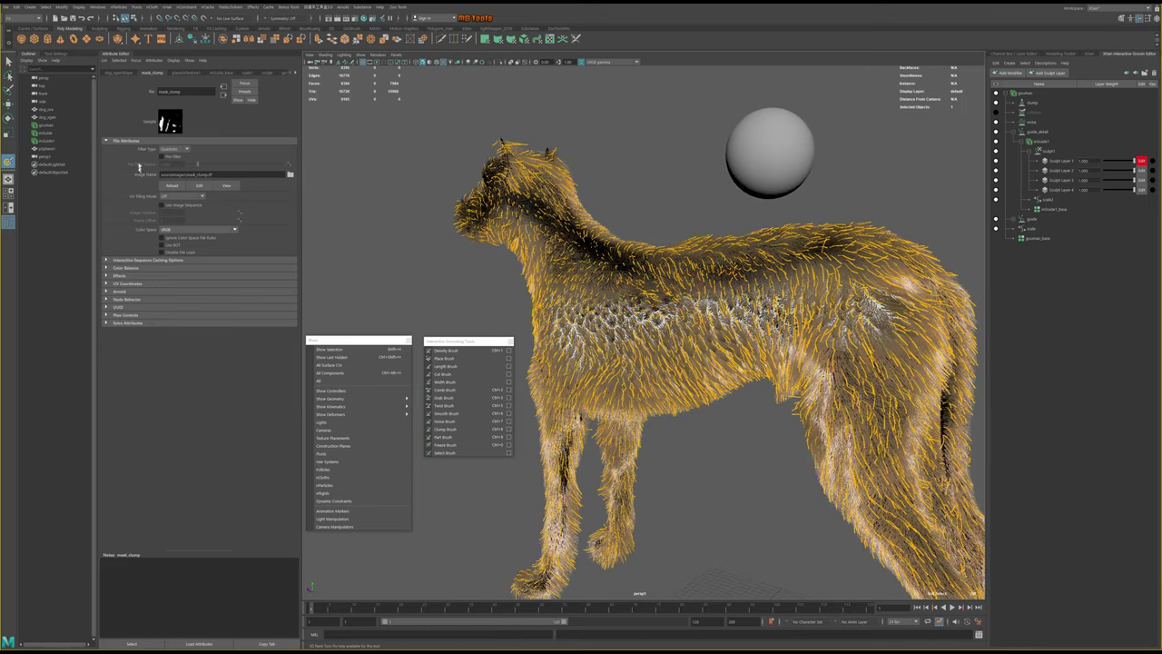
left_click(124, 261)
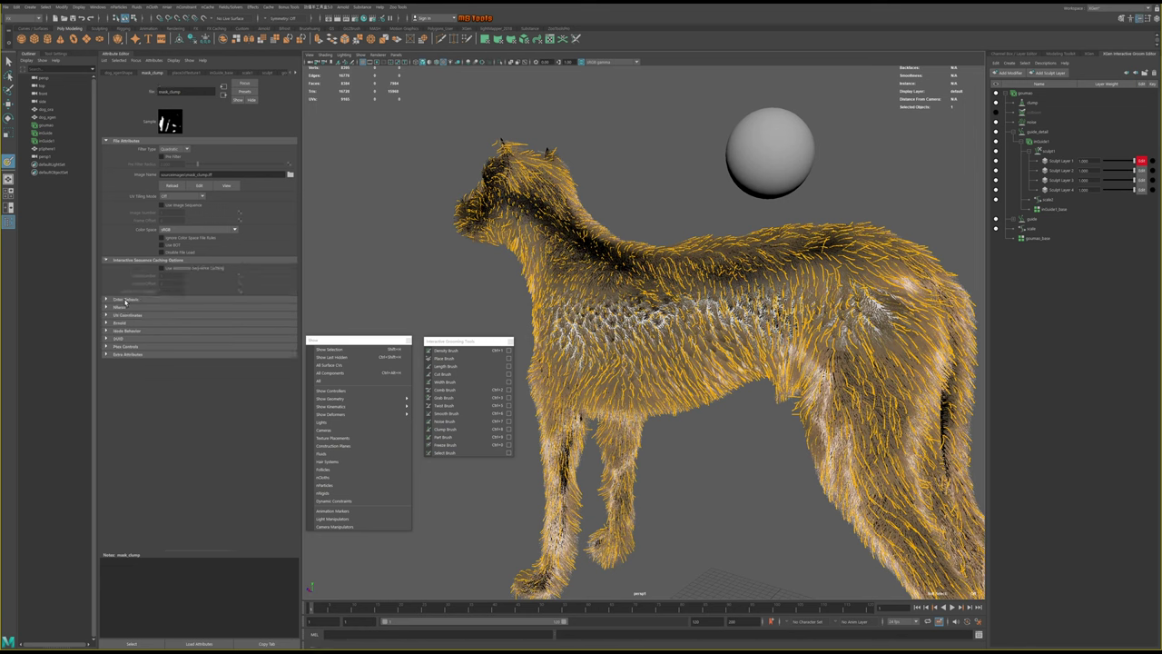
left_click(126, 300)
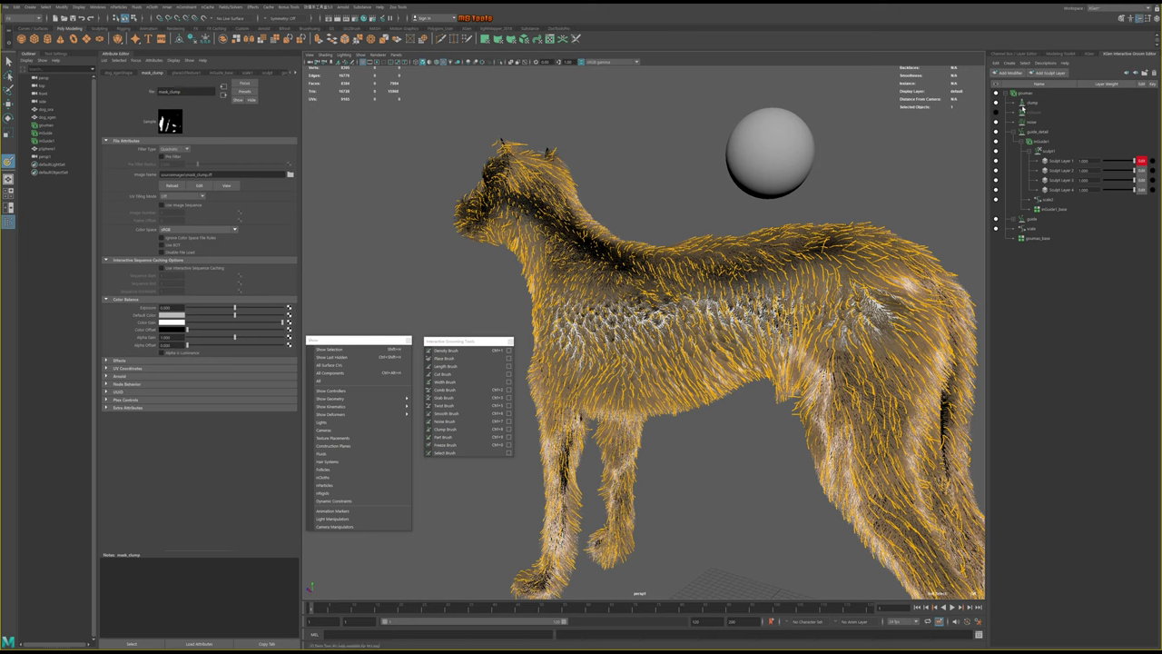
key("5")
key("6")
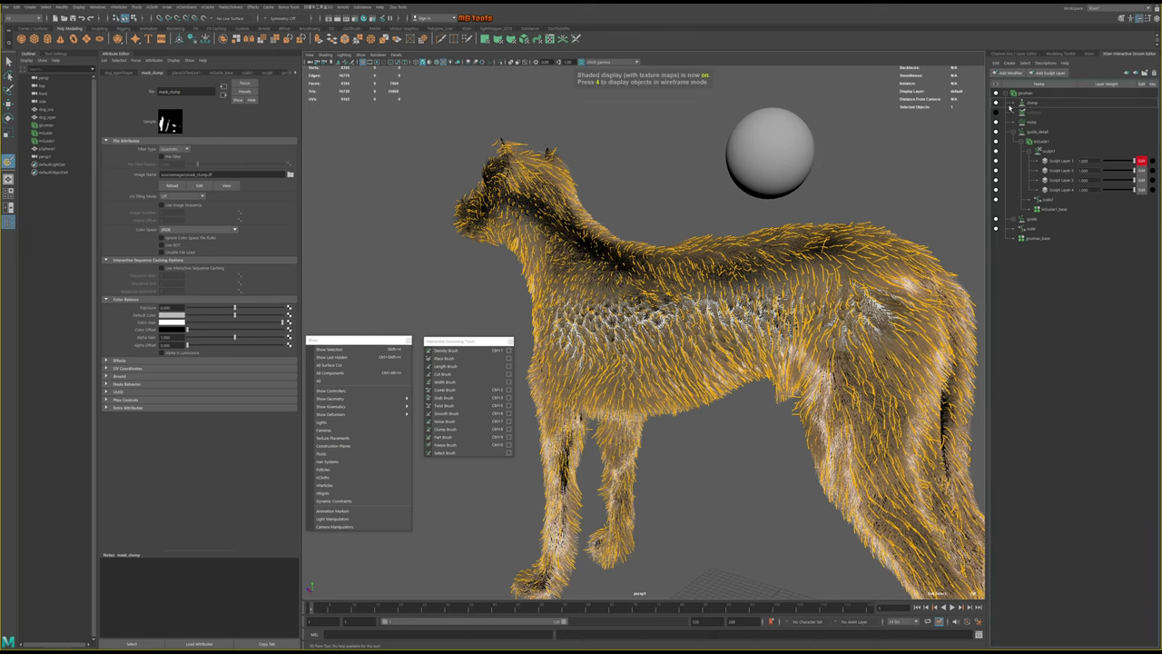
key("5")
key("6")
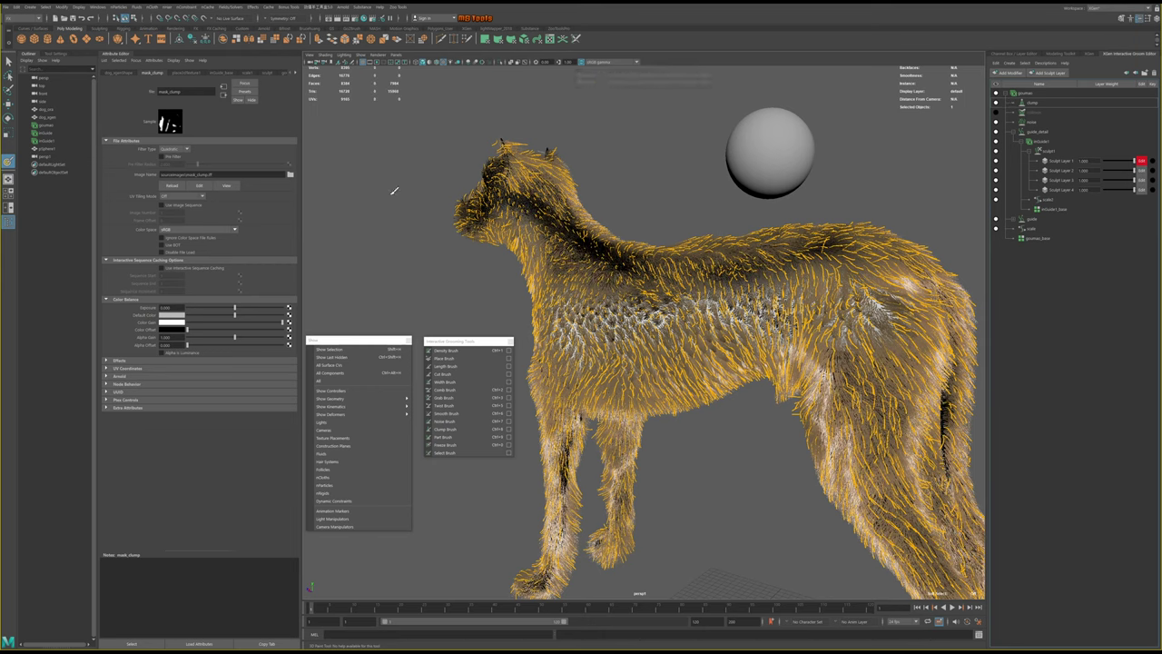
key("5")
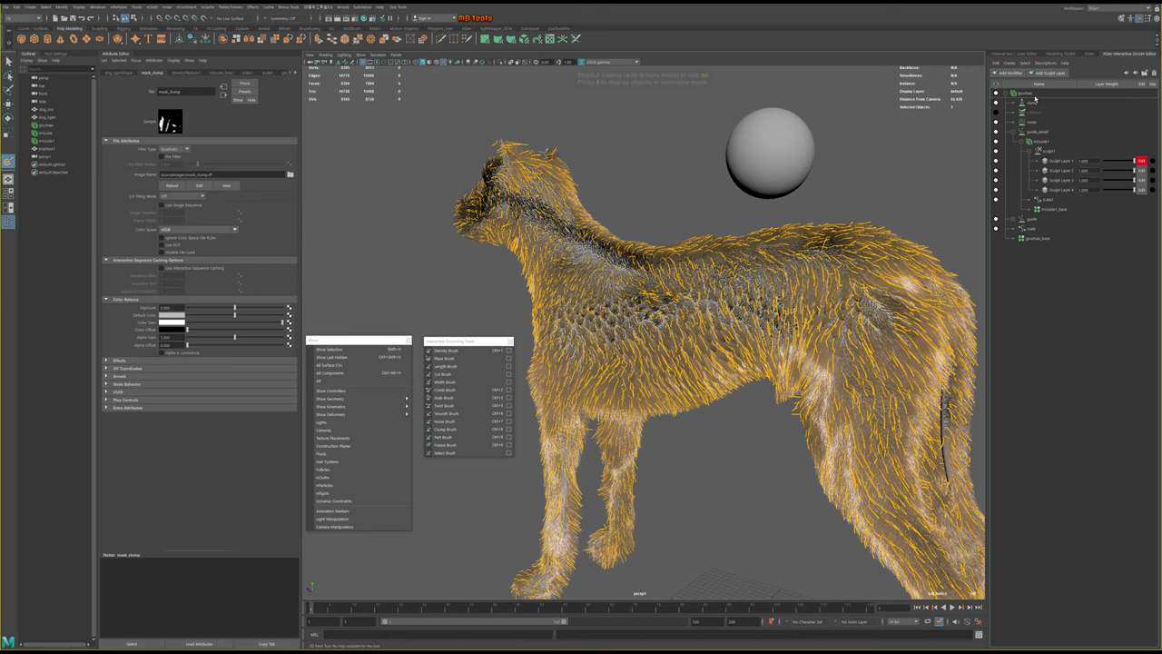
key("6")
key("5")
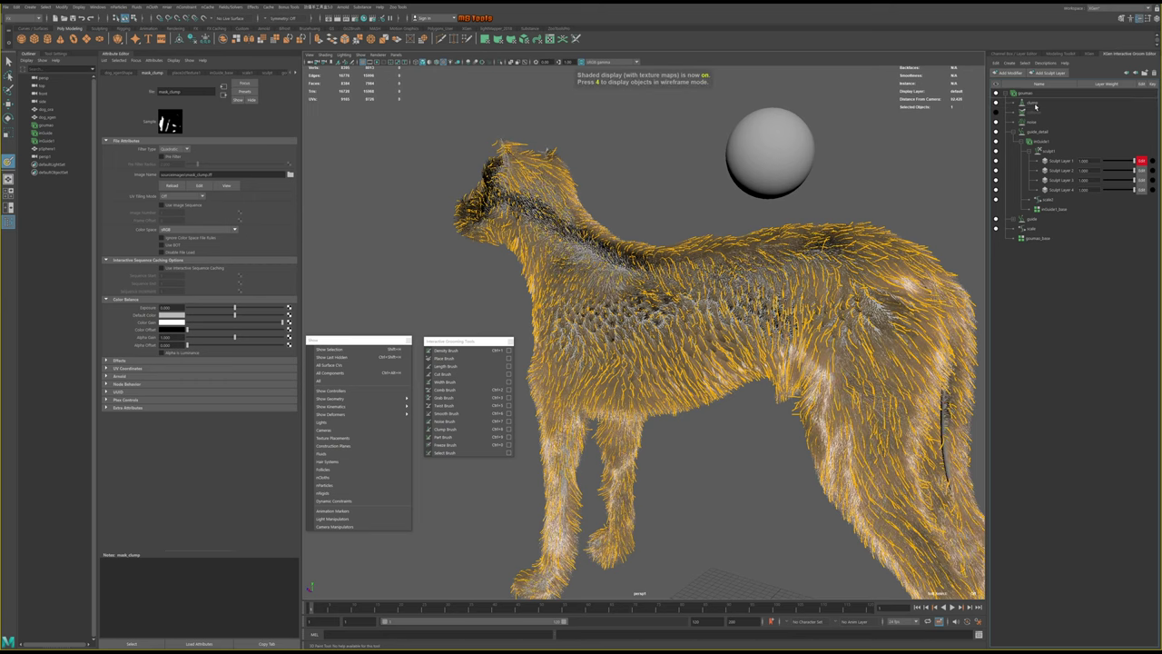
key("6")
Bring up the clump modifier's settings from the groom editor
mouse_move(662, 202)
left_mouse_down("alt")
mouse_move(692, 195)
mouse_move(654, 201)
left_mouse_up("alt")
key("w")
left_click(1036, 103)
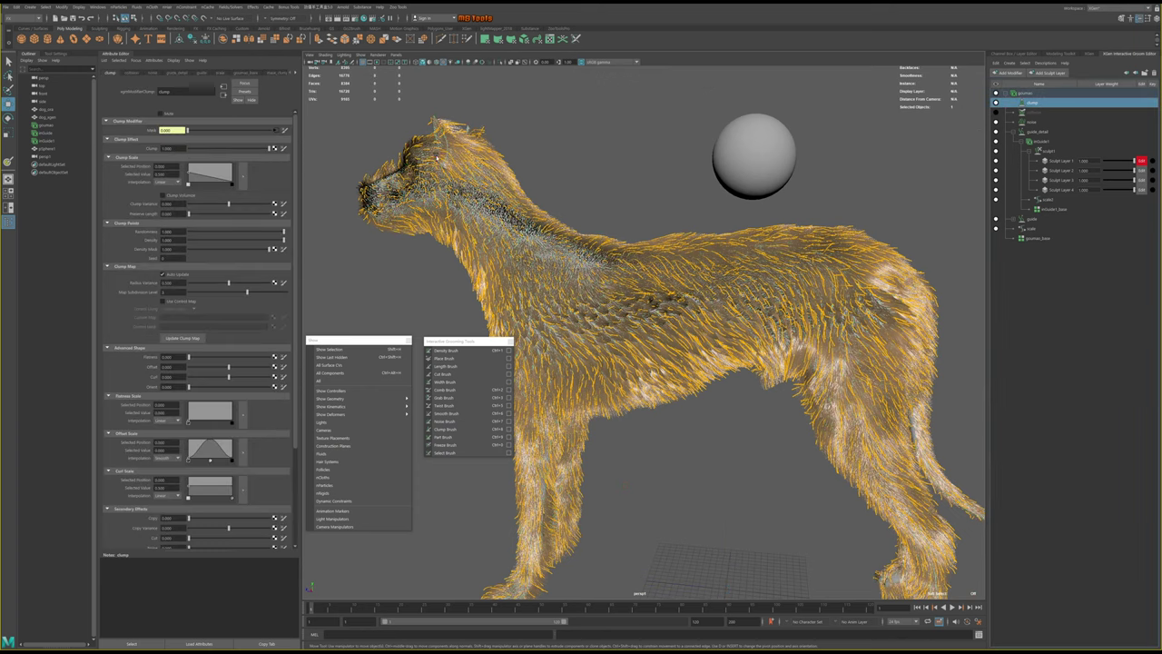
Lower the Clump slider, set Advanced Shape Offset to 0.068 and Clump Points Randomness to 1.000
left_click_drag(248, 152, 244, 153)
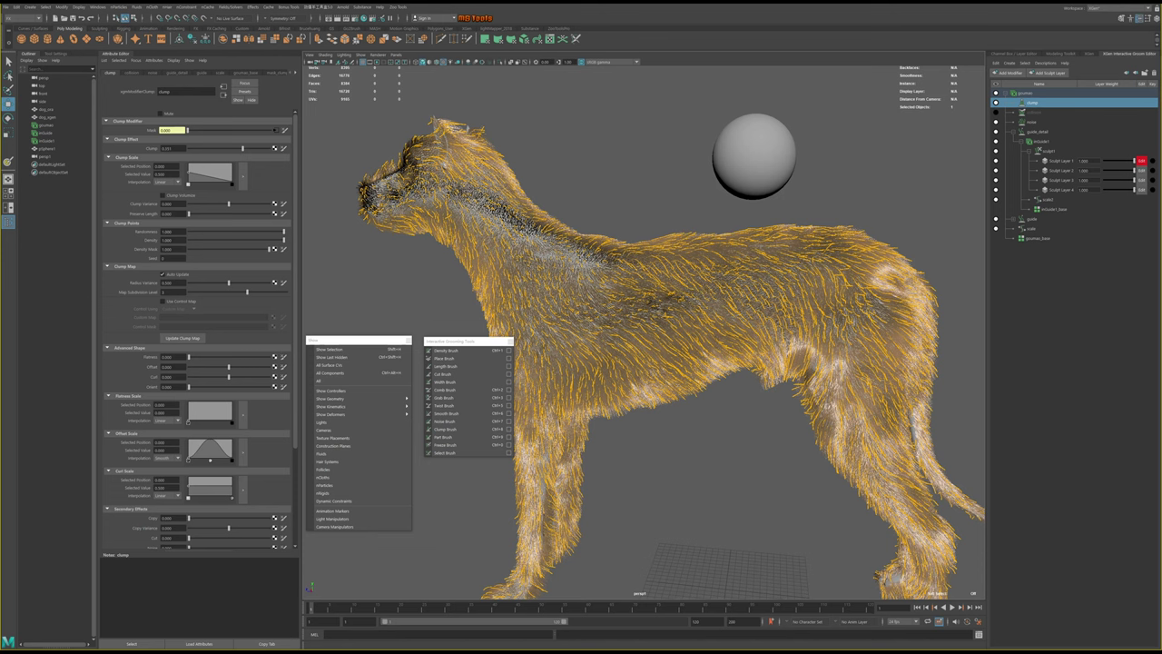
scroll(264, 182, "down", 2)
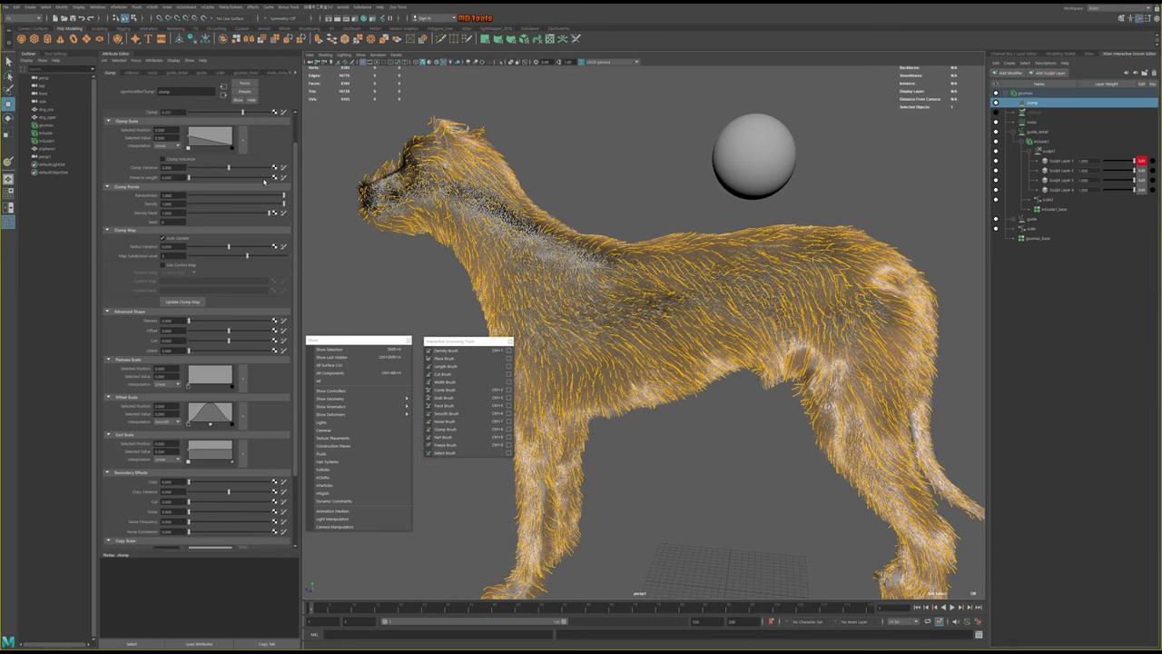
scroll(264, 182, "down", 2)
scroll(264, 185, "down", 3)
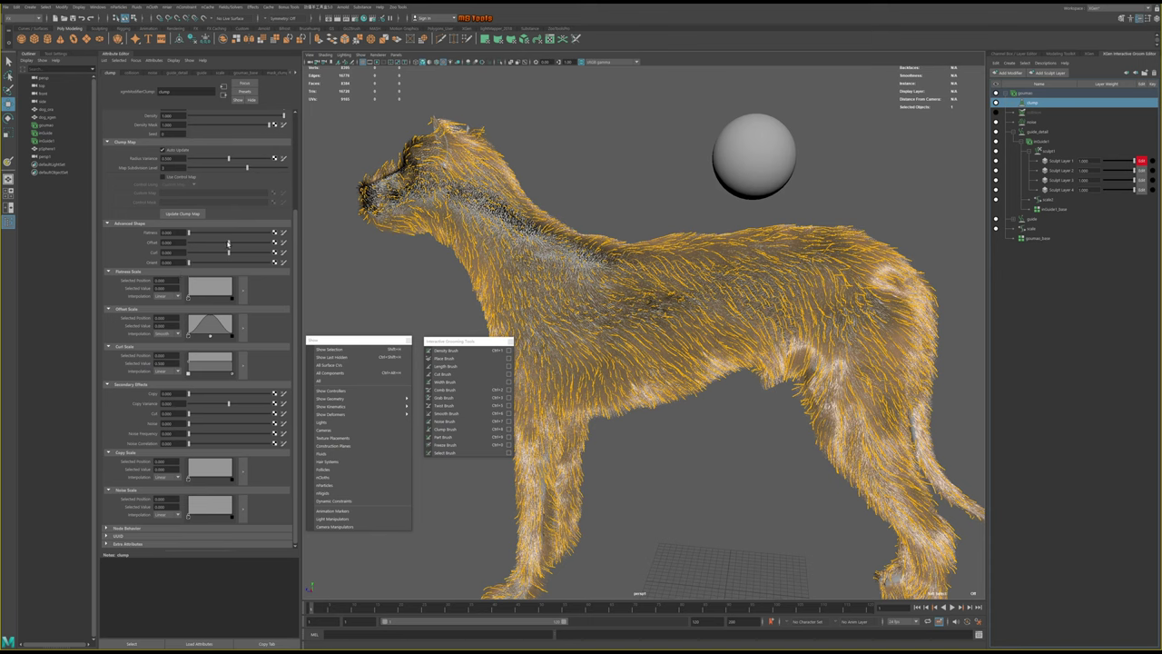
left_click_drag(225, 243, 238, 244)
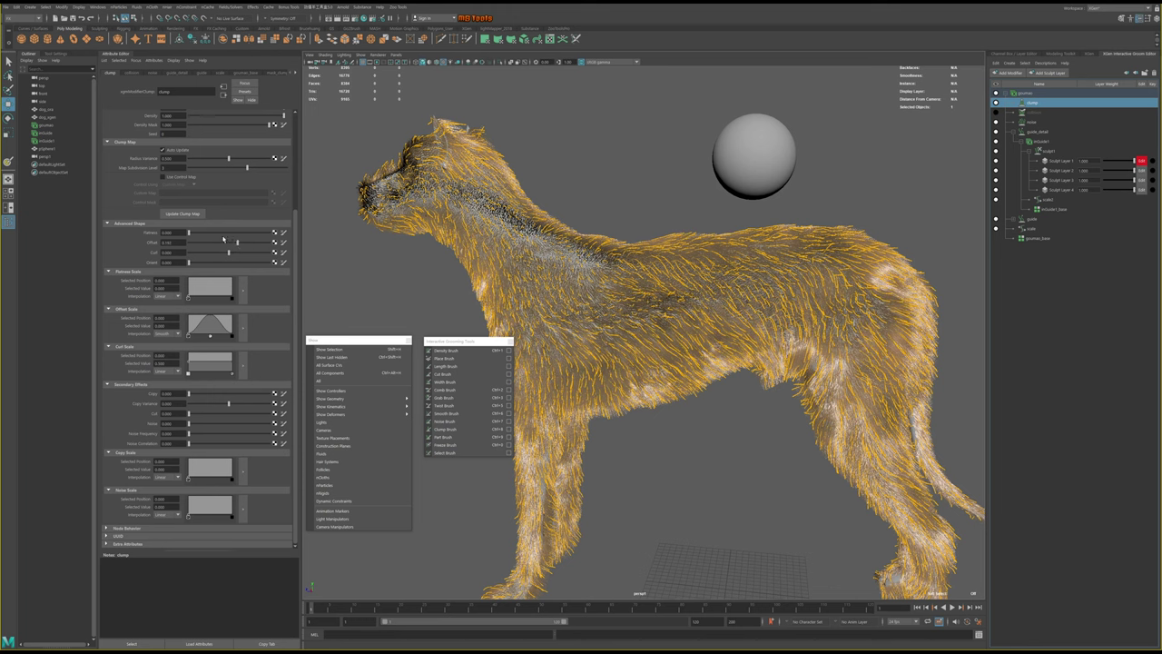
scroll(163, 181, "up", 2)
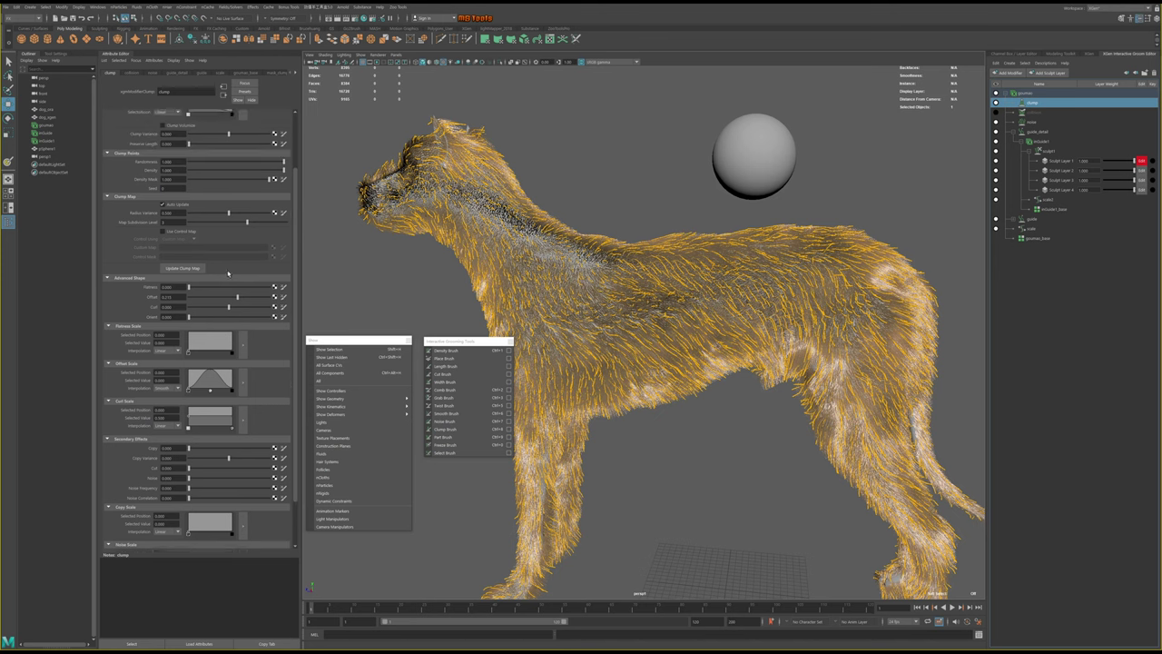
scroll(162, 177, "up", 1)
mouse_move(188, 179)
left_mouse_down()
mouse_move(283, 181)
mouse_move(231, 184)
mouse_move(267, 184)
left_mouse_up()
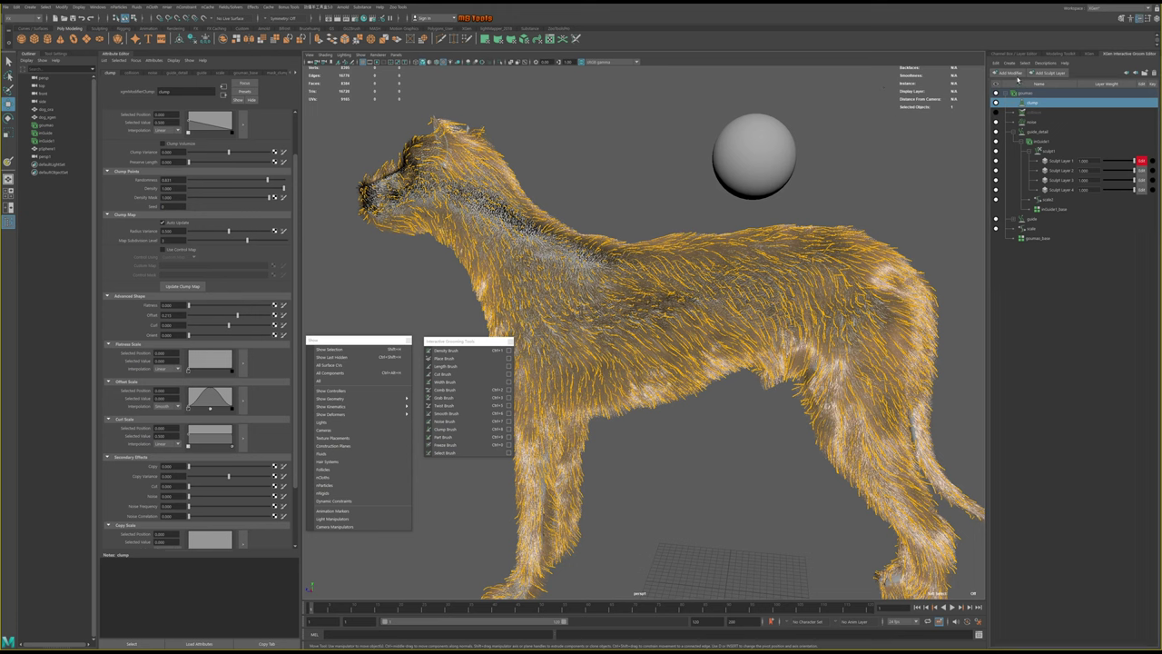
Add a Noise modifier to the dog groom via Add Modifier
left_click(1017, 77)
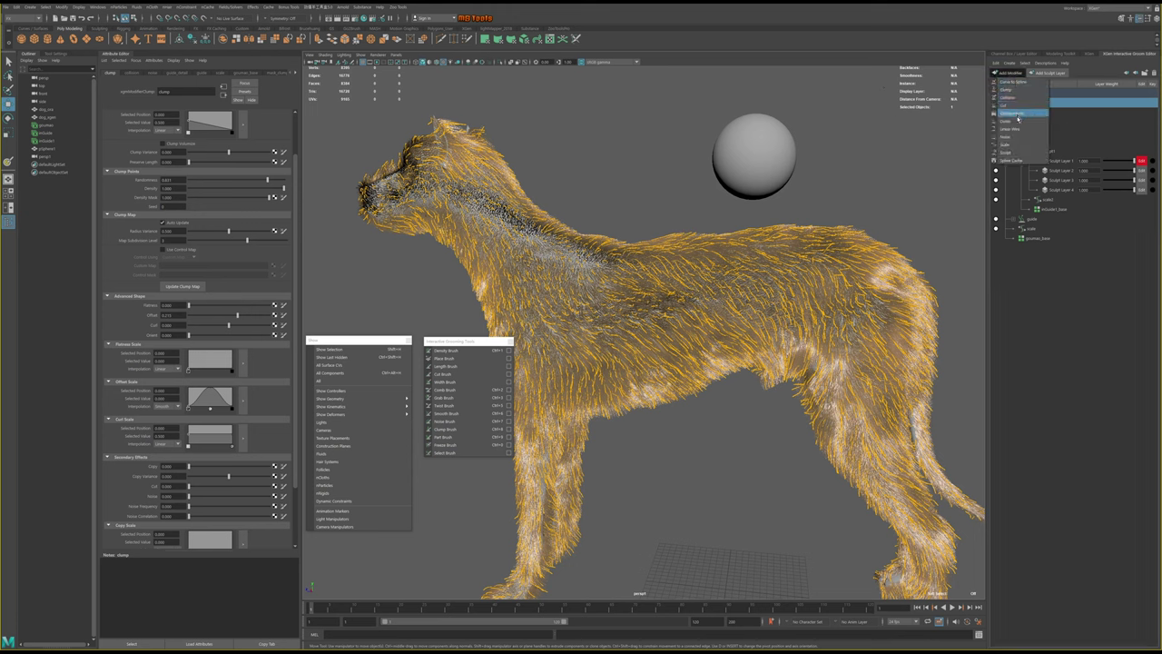
left_click(1015, 136)
left_click(1037, 103)
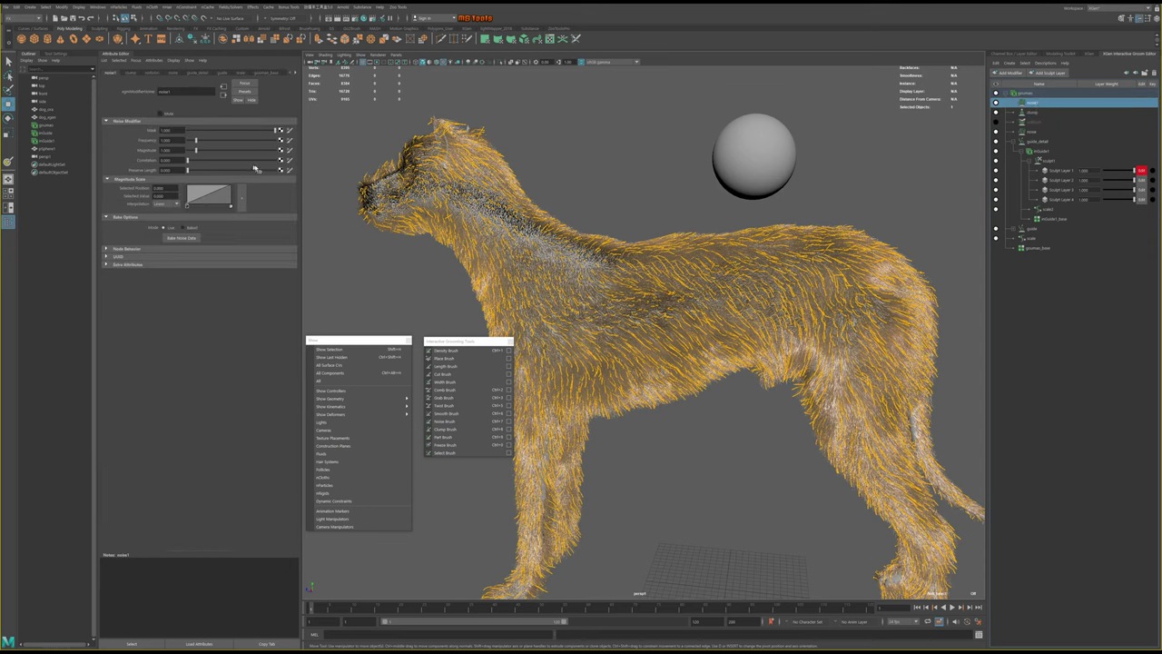
Drag the Noise Modifier's Mask slider down so the fur is only lightly broken up
left_click_drag(276, 132, 226, 134)
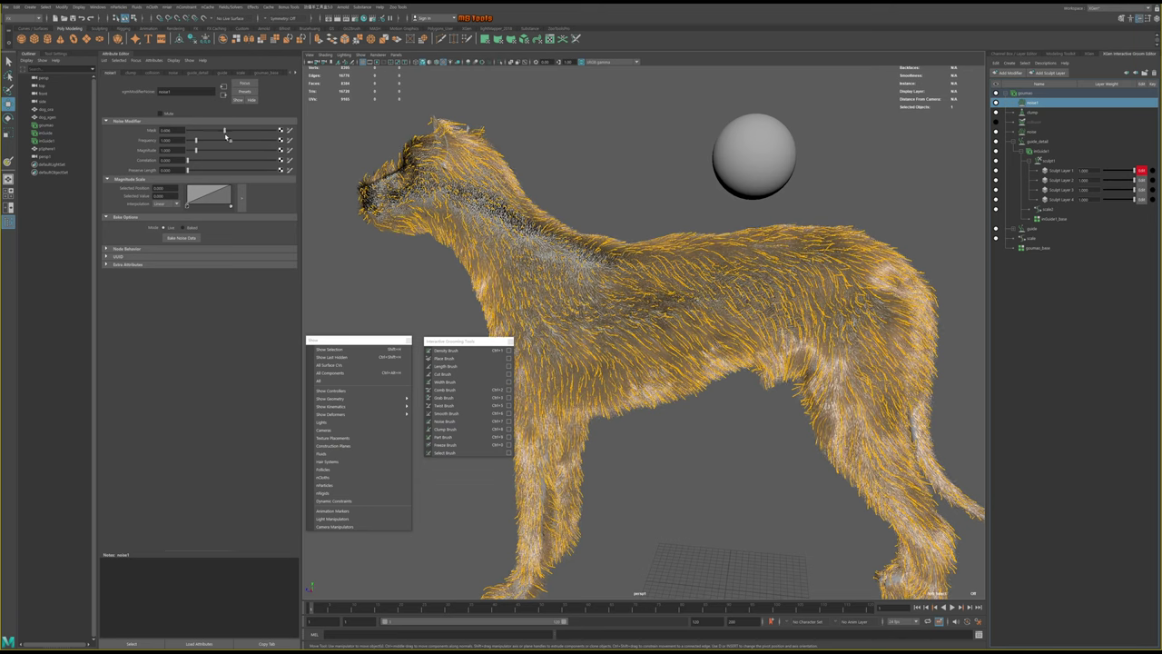
left_click_drag(227, 136, 231, 132)
left_click_drag(228, 132, 231, 129)
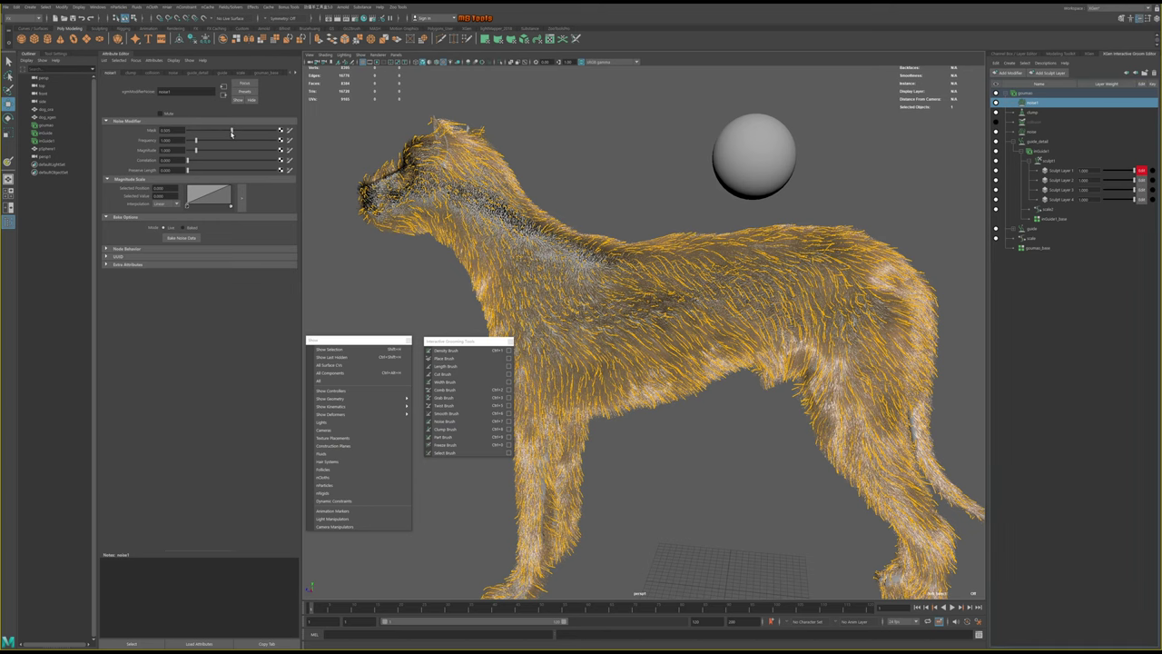
left_click_drag(231, 131, 207, 132)
scroll(605, 187, "up", 3)
scroll(605, 191, "up", 2)
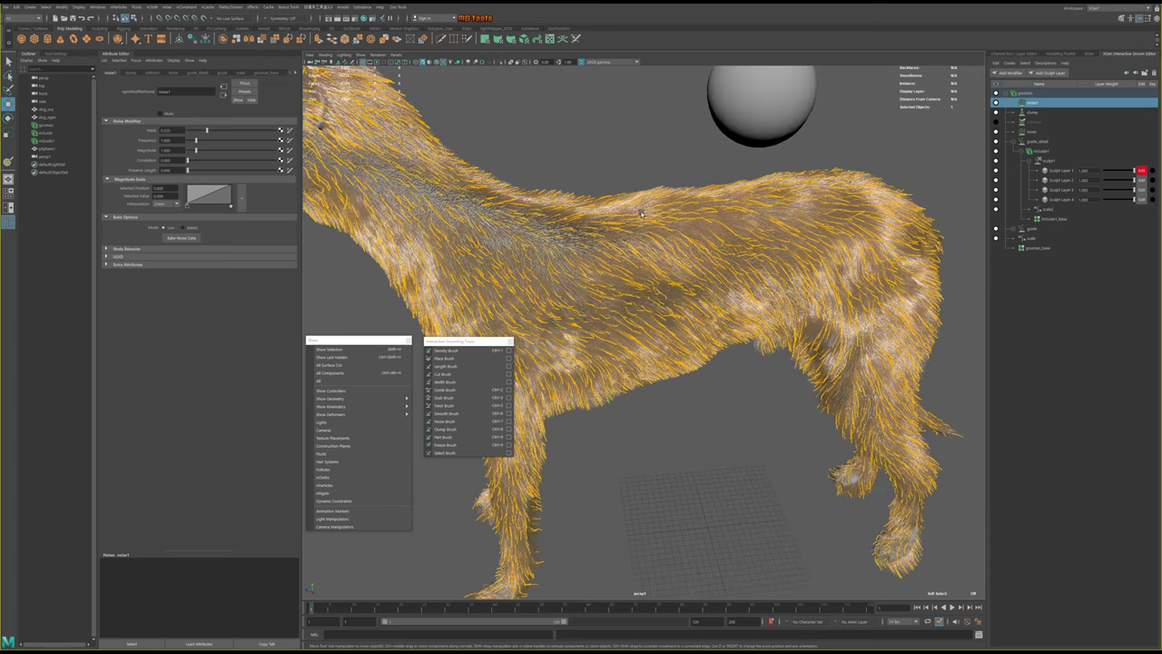
scroll(641, 214, "up", 1)
scroll(641, 214, "up", 2)
scroll(641, 214, "up", 1)
scroll(687, 230, "up", 1)
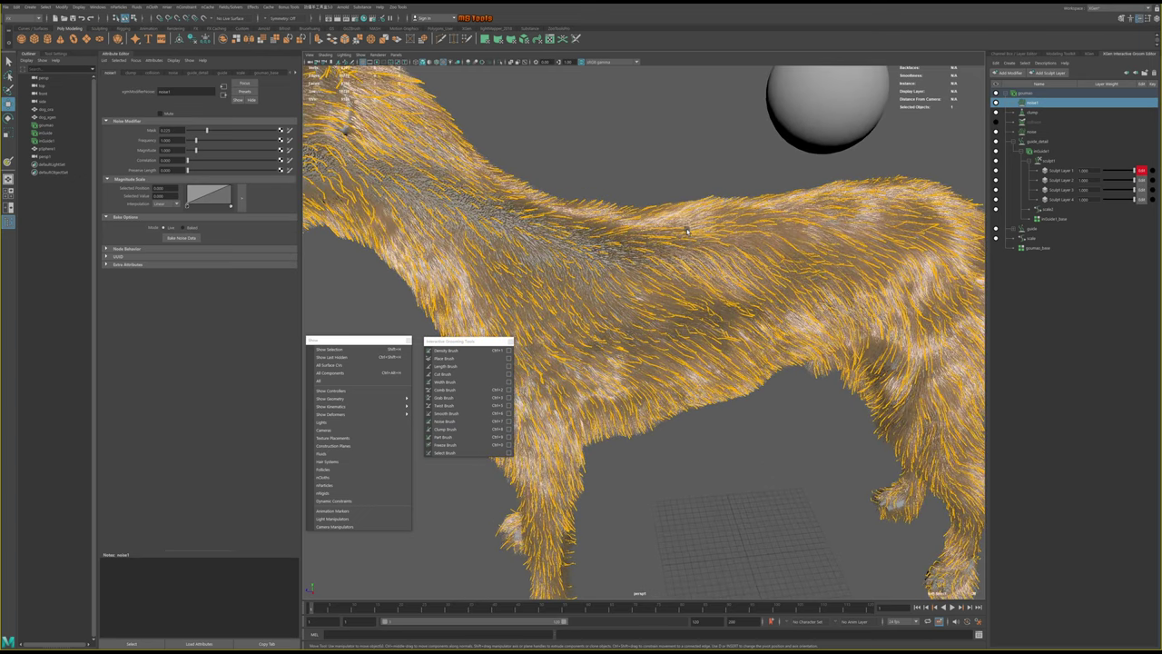
scroll(687, 229, "down", 2)
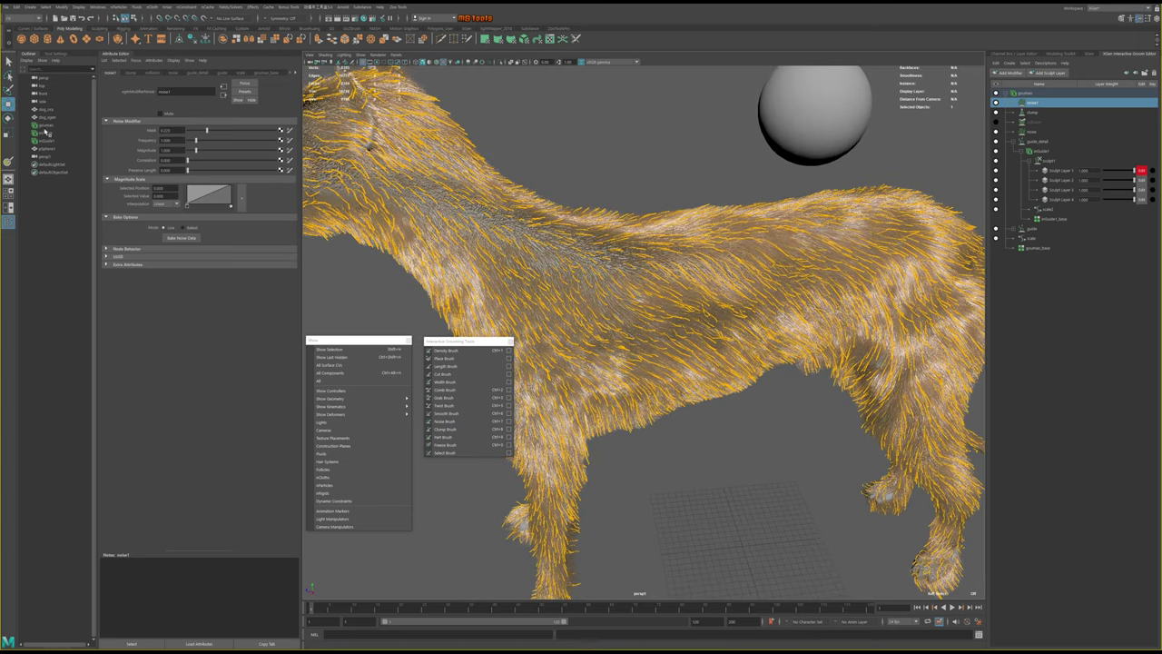
Select the groom description, frame it with F, and open the Hypershade editor
left_click(45, 135)
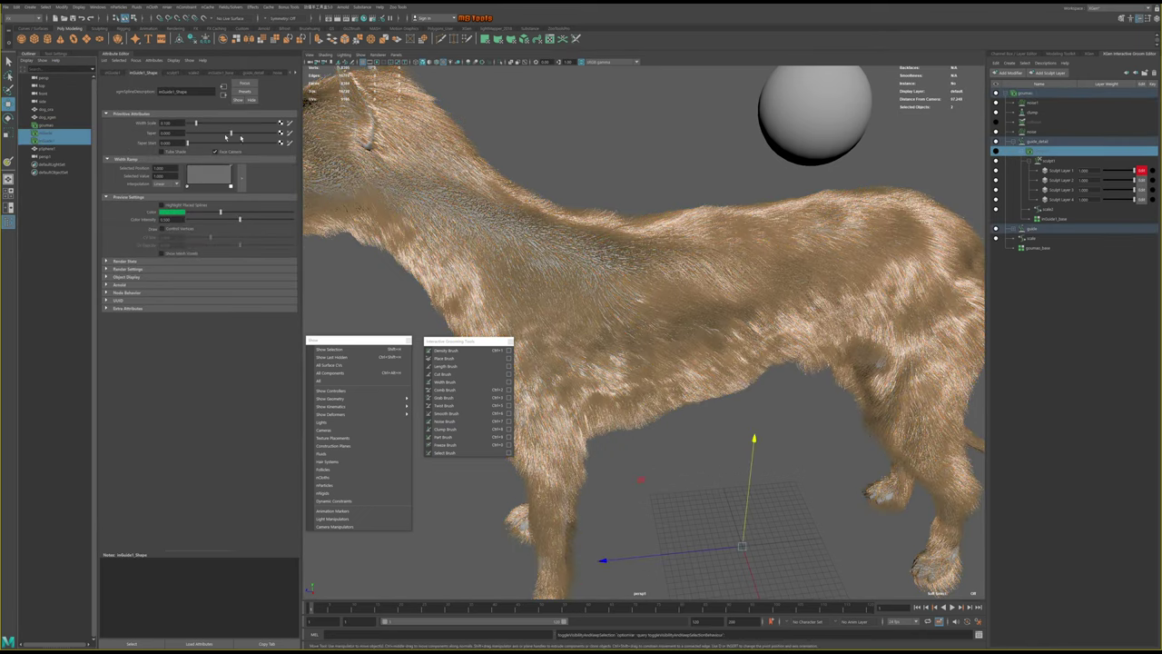
key("f")
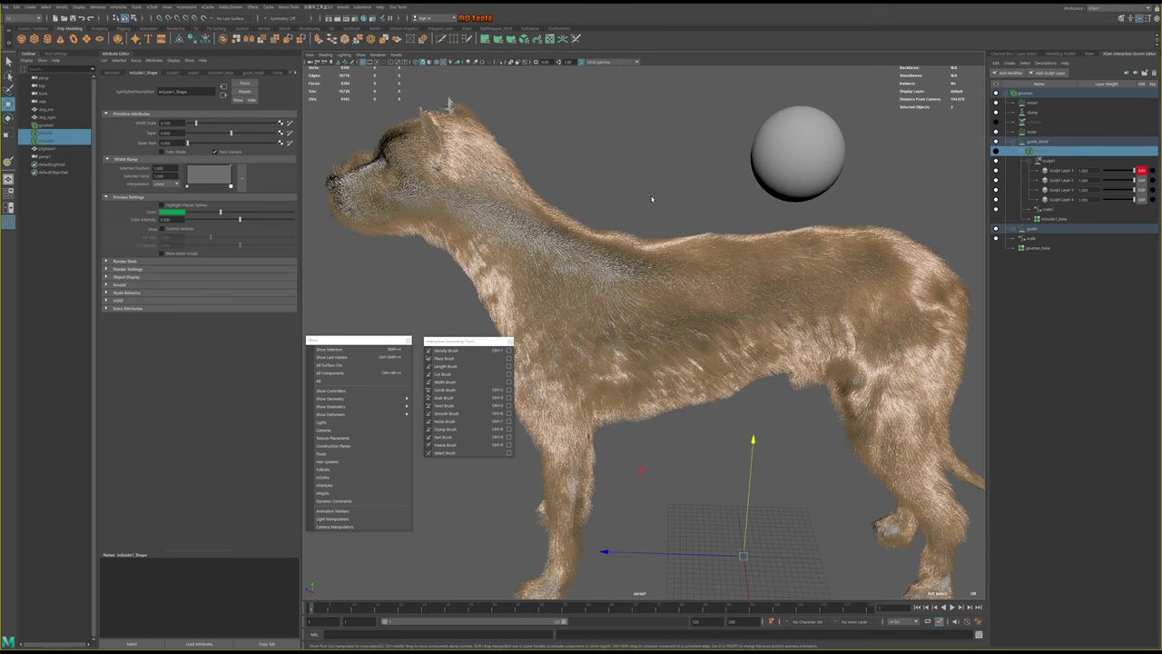
left_click_drag(817, 195, 654, 186, "alt")
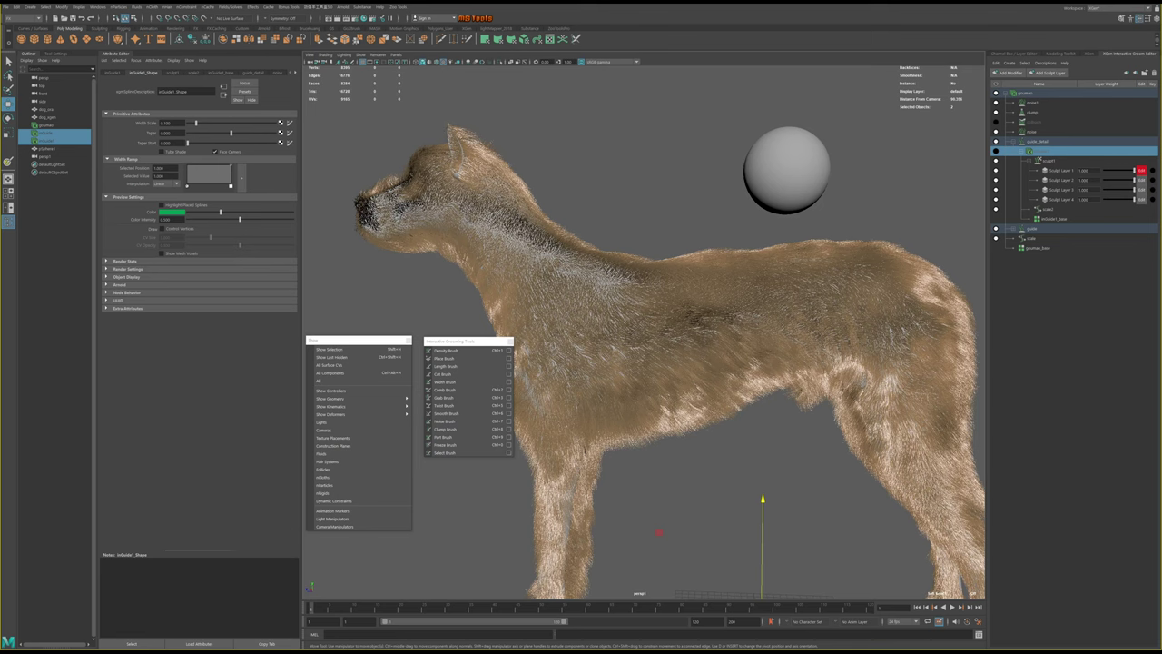
left_click(364, 18)
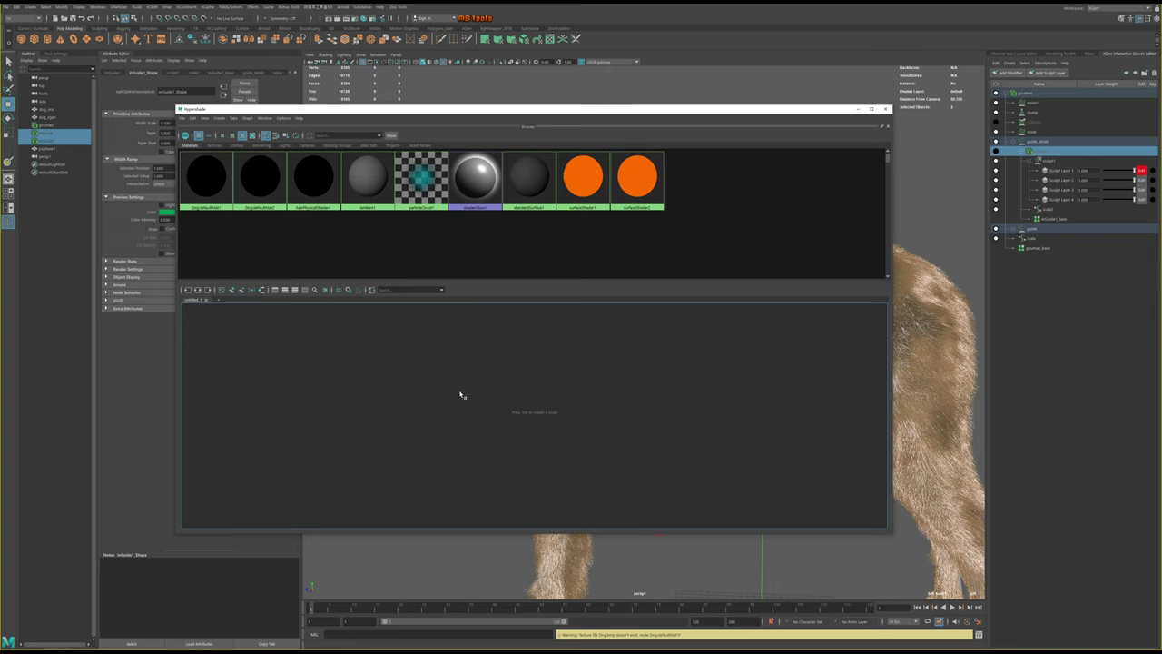
Create an aiStandardHair node from the Tab search and arrange aiStandardHair1 beside aiStandardHair1SG
key("Tab")
type("dt")
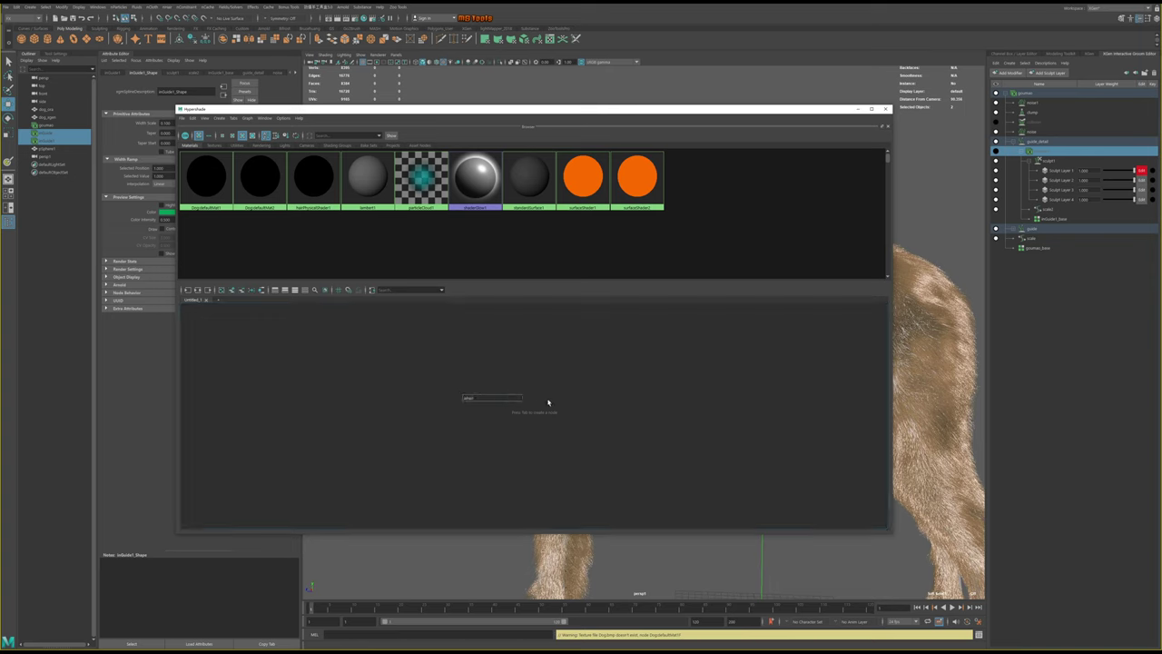
key("BackSpace")
key("BackSpace")
key("BackSpace")
type("ai")
key("BackSpace")
key("BackSpace")
type("i")
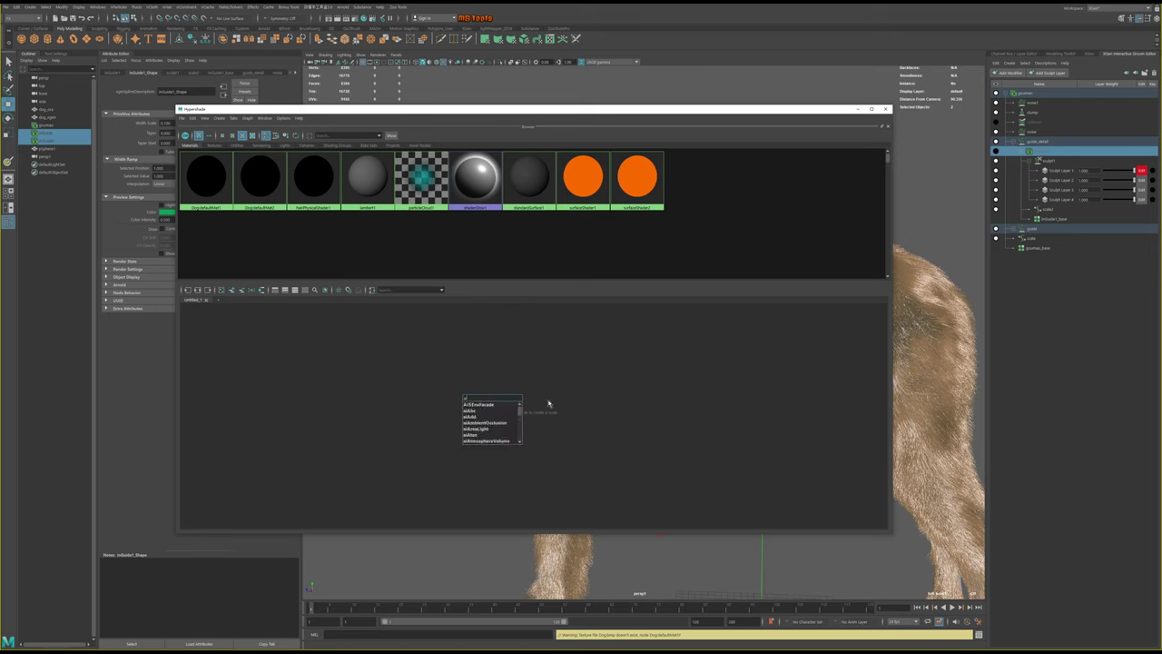
type("st")
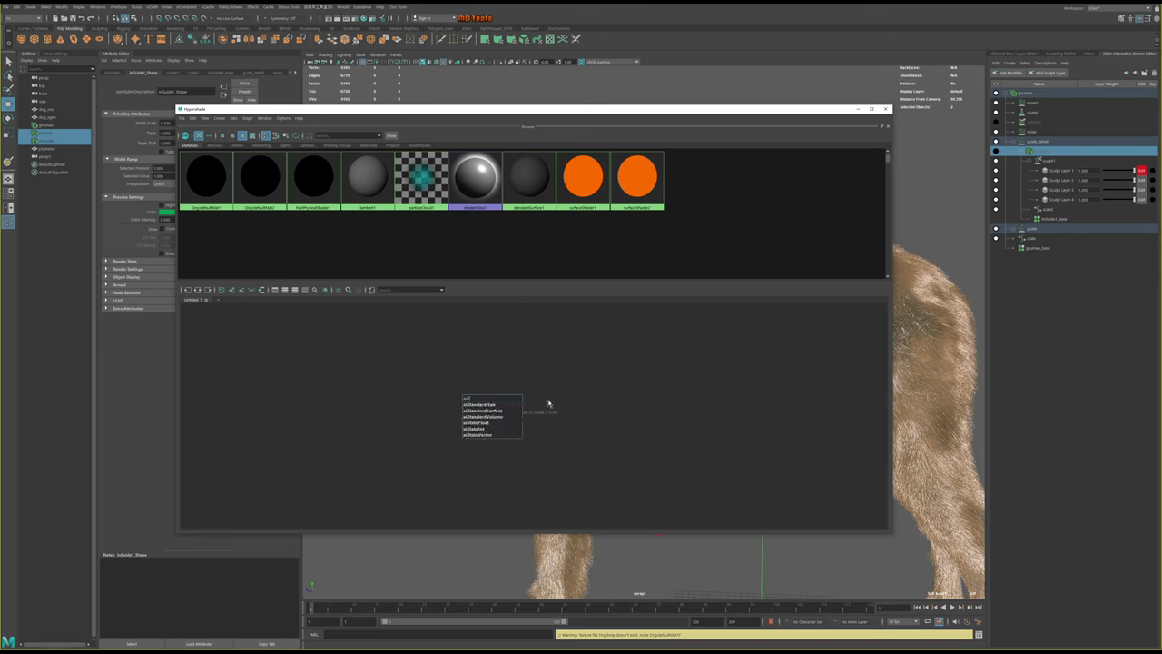
left_click(497, 405)
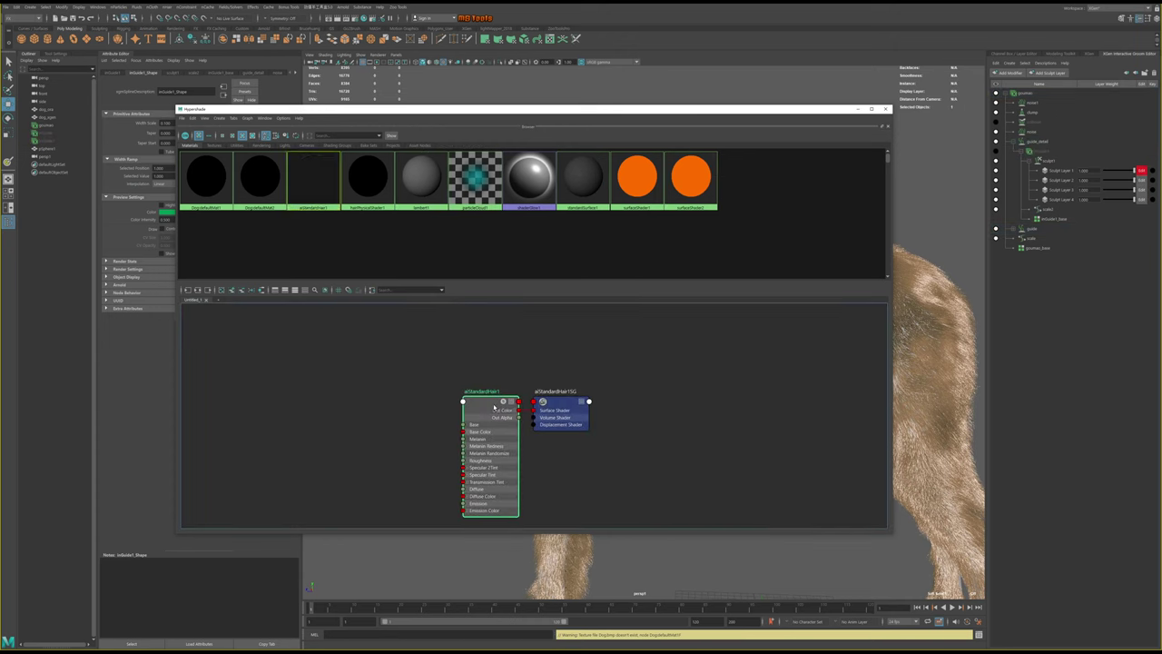
left_click_drag(497, 410, 467, 386)
left_click_drag(544, 401, 560, 396)
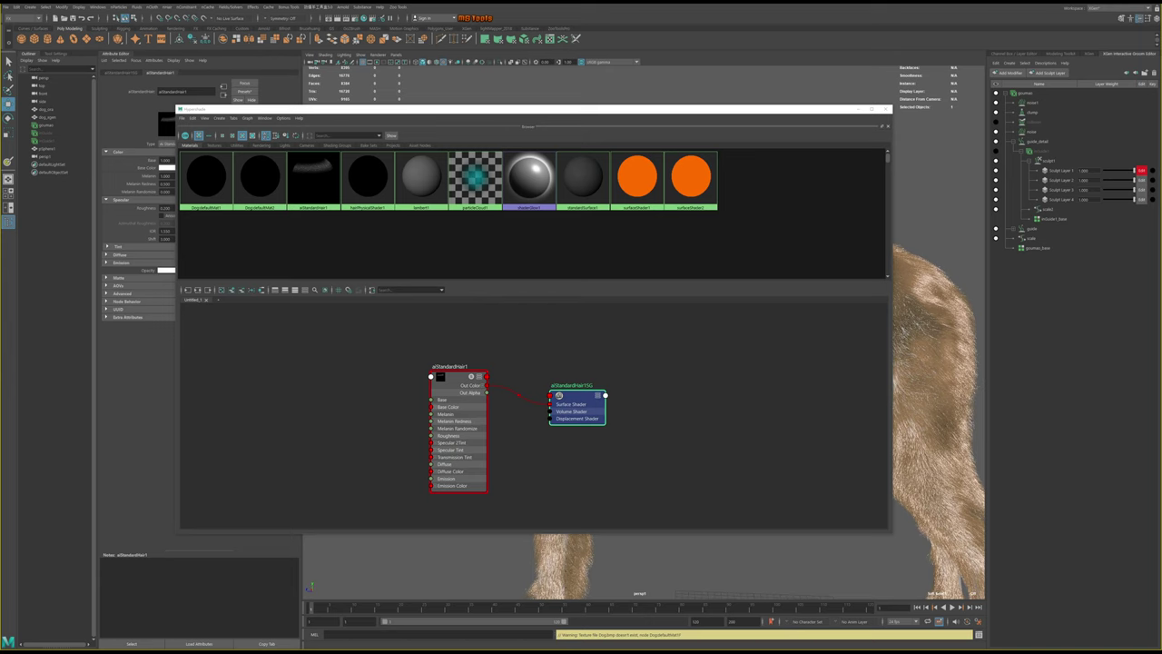
Create a blinn material in the Hypershade graph from the Tab search
left_click(462, 347)
key("Tab")
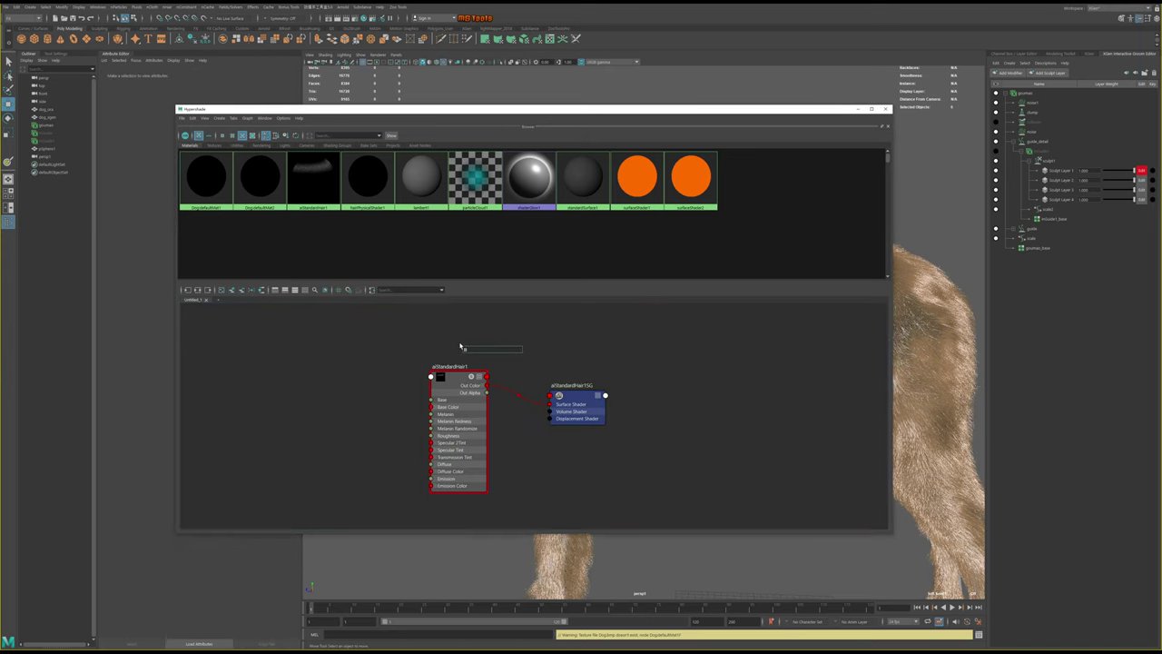
type("bli")
key("Return")
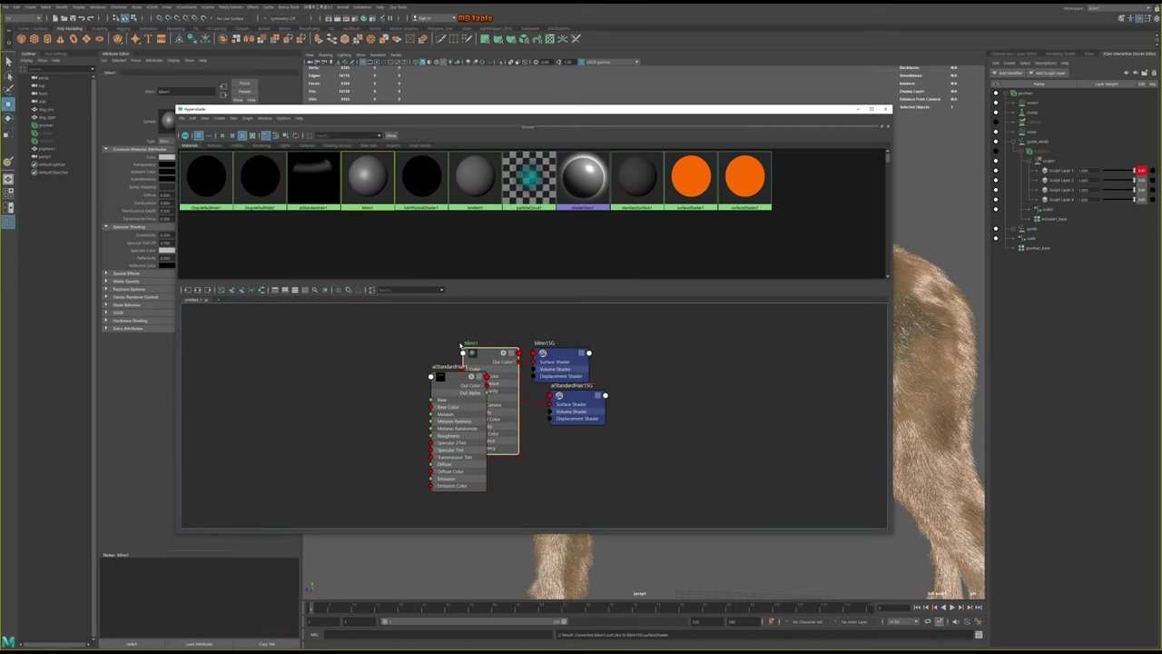
Arrange blinn1 above the hair nodes and assign aiStandardHair1 to the dog groom
left_click_drag(455, 389, 438, 443)
left_click_drag(581, 401, 593, 448)
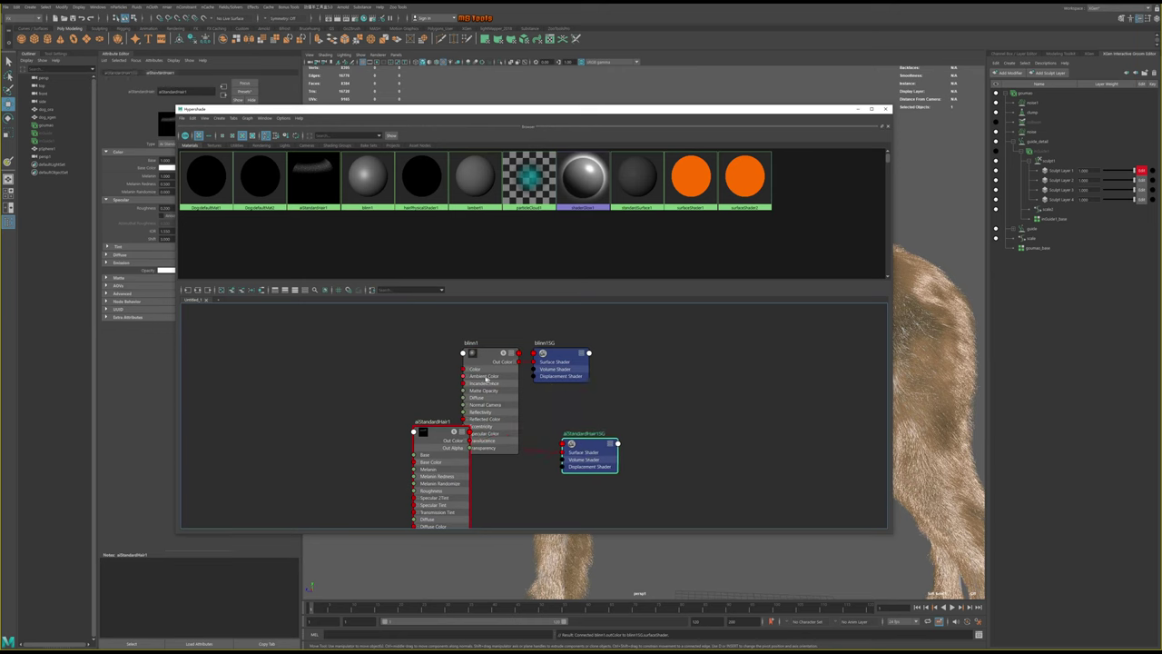
left_click_drag(476, 358, 443, 320)
left_click_drag(547, 353, 581, 334)
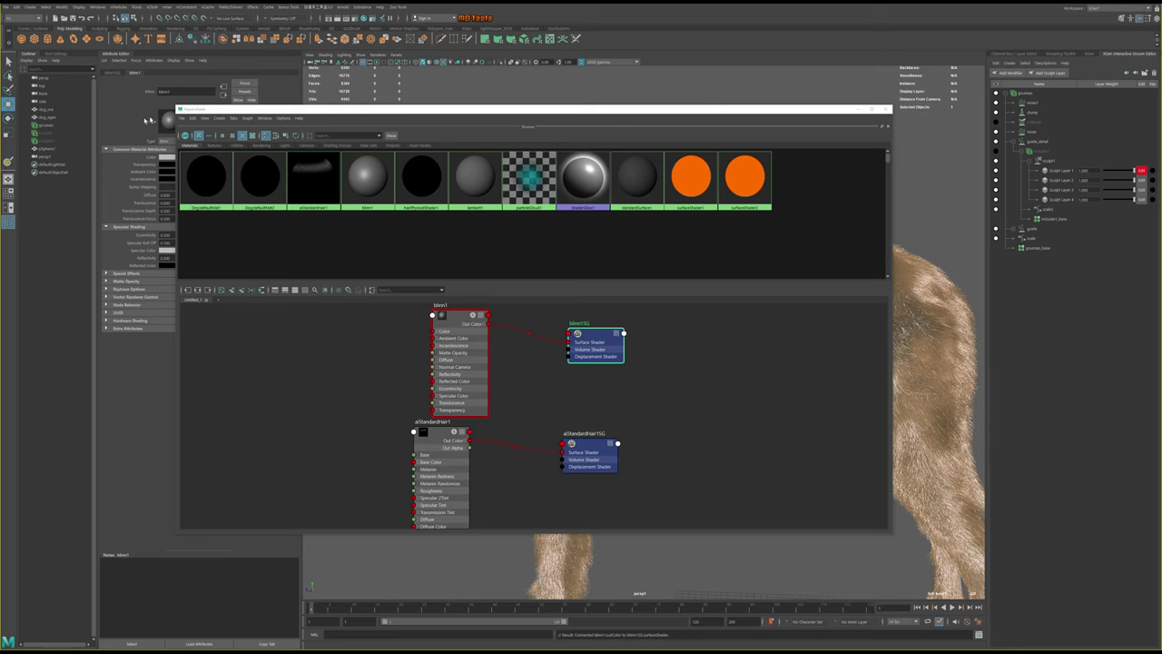
left_click(47, 125)
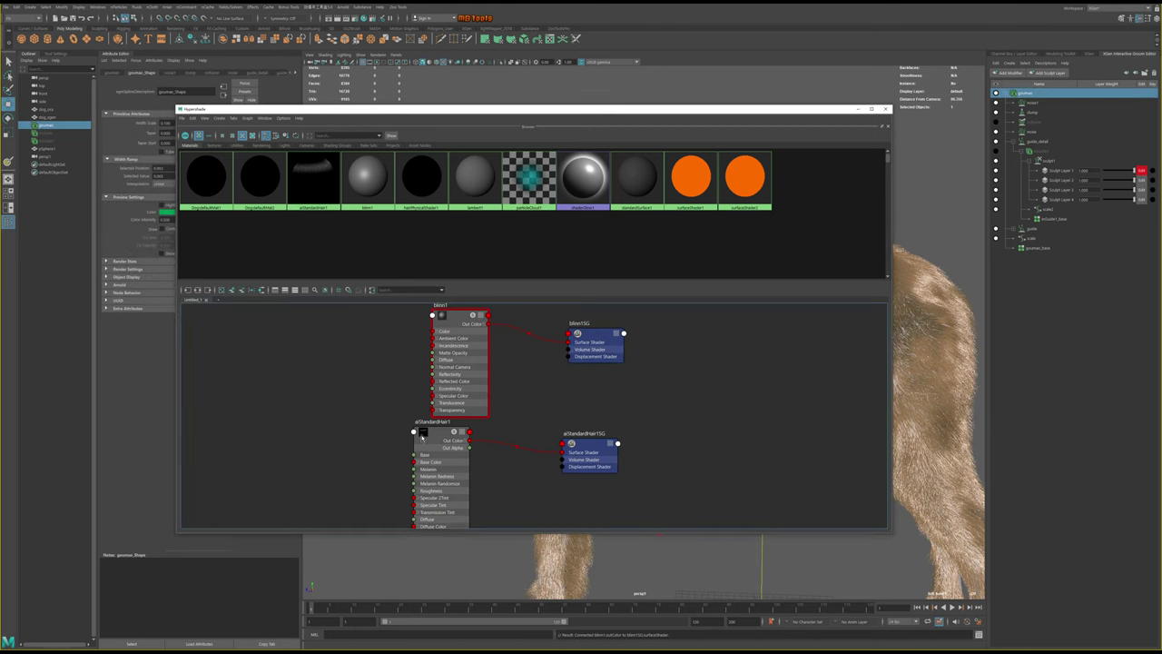
right_click_drag(430, 446, 418, 405)
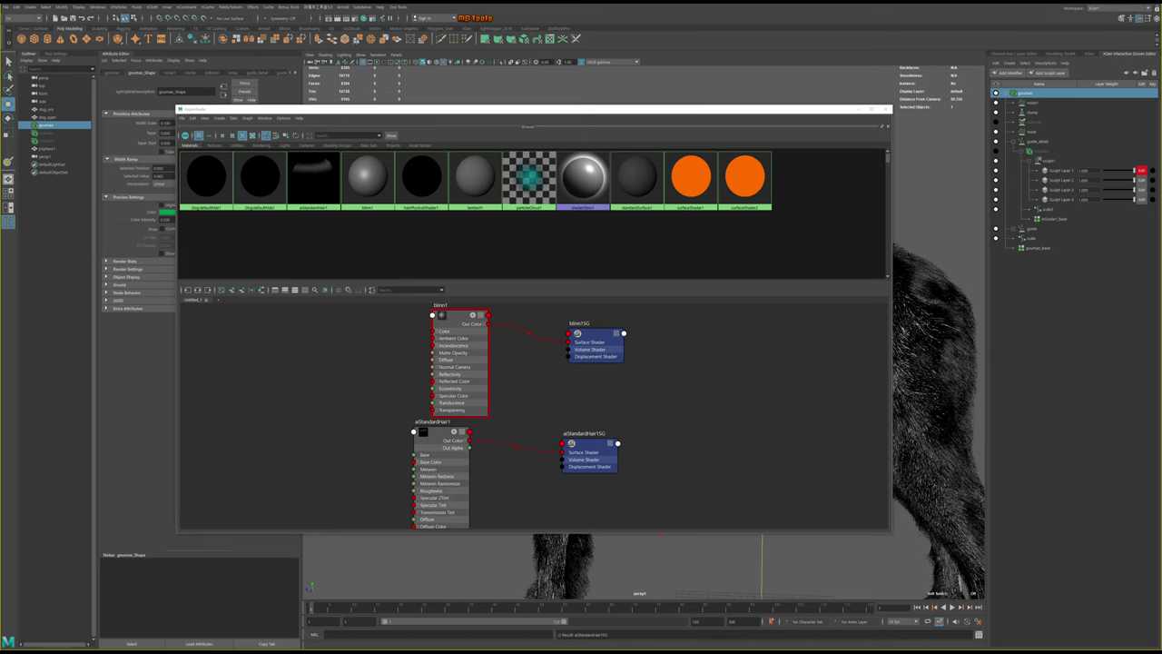
Show all aiStandardHair1SG inputs, reposition Hypershade, show the Channel Box, and select aiStandardHair1
left_click_drag(589, 445, 589, 428)
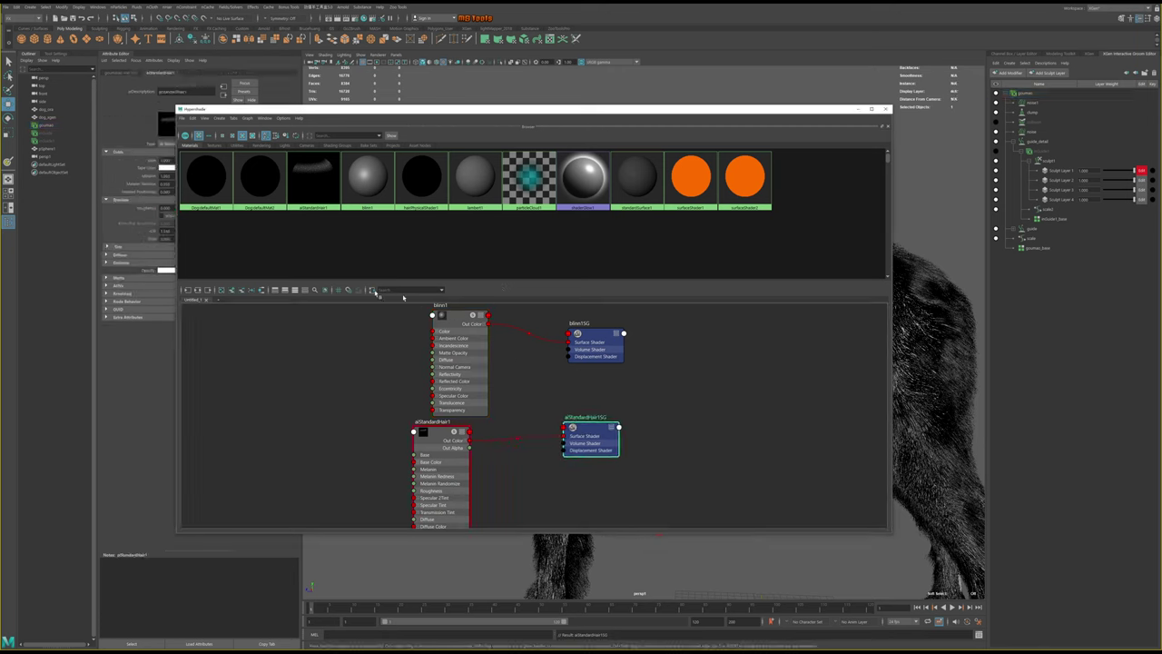
left_click(294, 289)
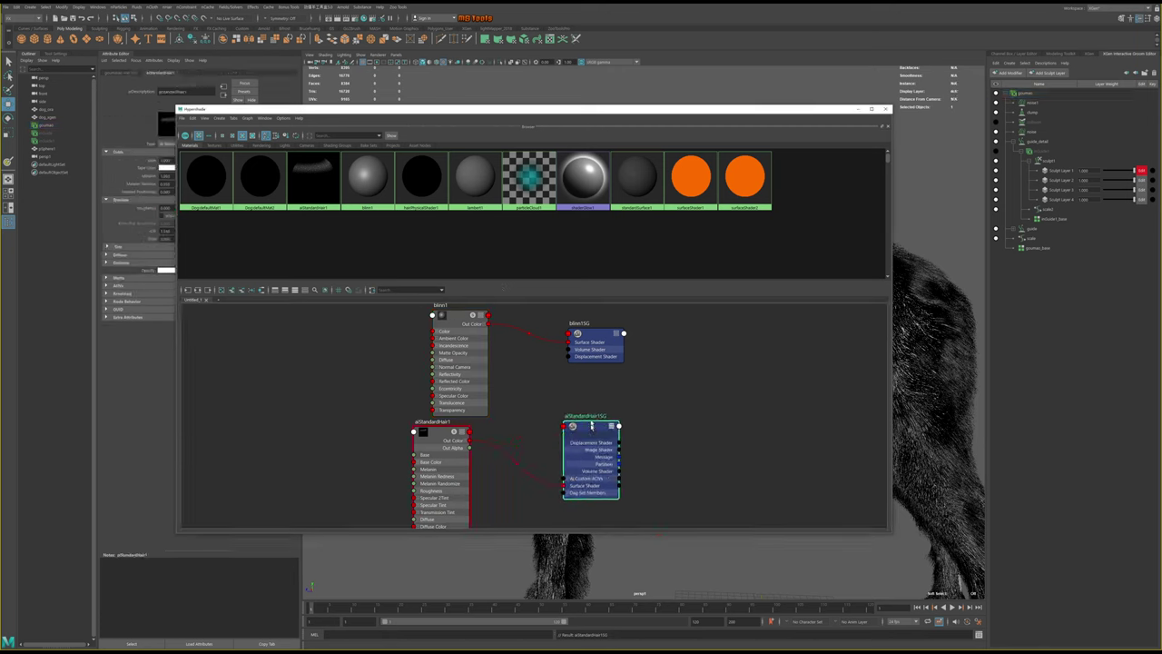
left_click_drag(591, 424, 588, 419)
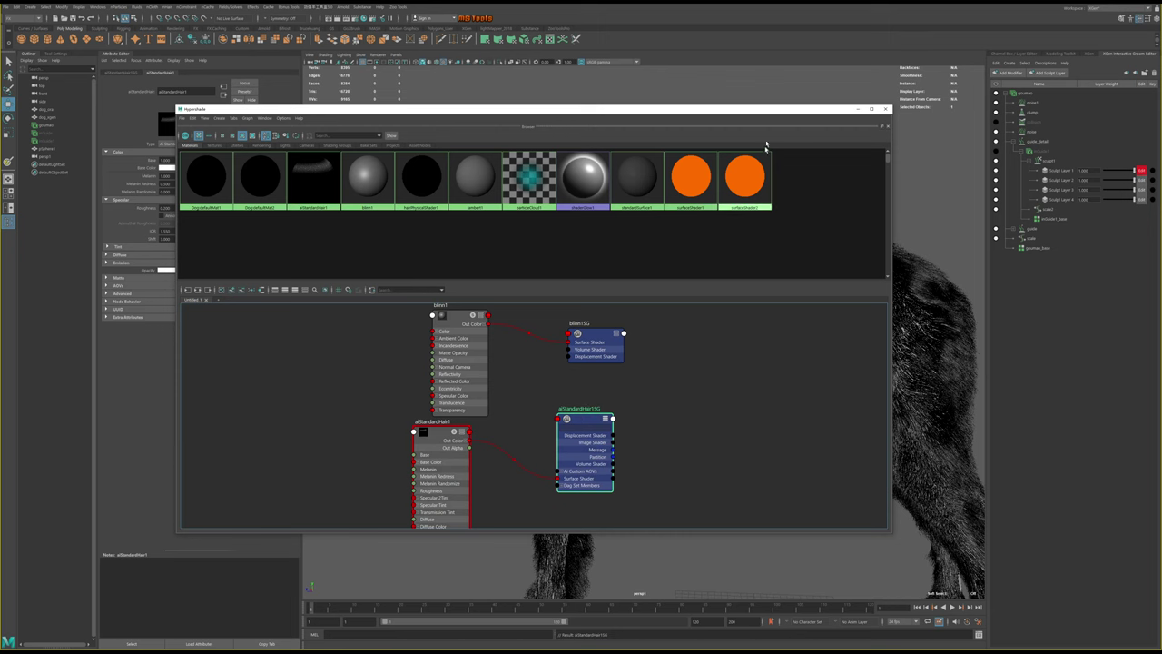
mouse_move(553, 115)
left_mouse_down()
mouse_move(496, 117)
mouse_move(518, 104)
left_mouse_up()
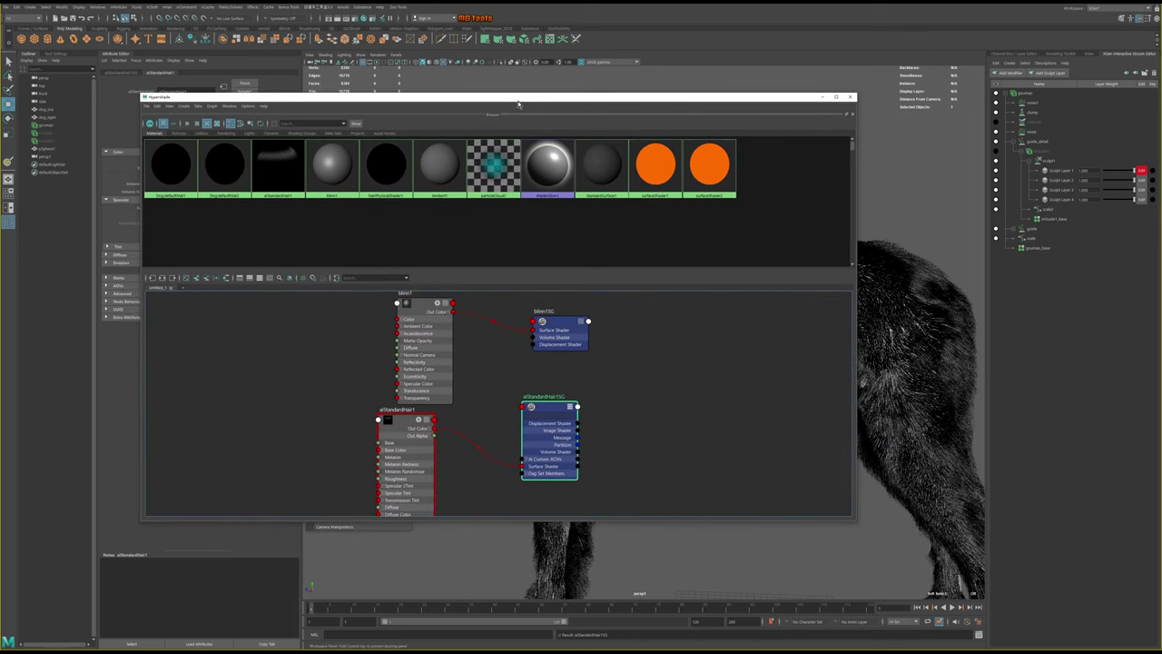
key("ctrl+a")
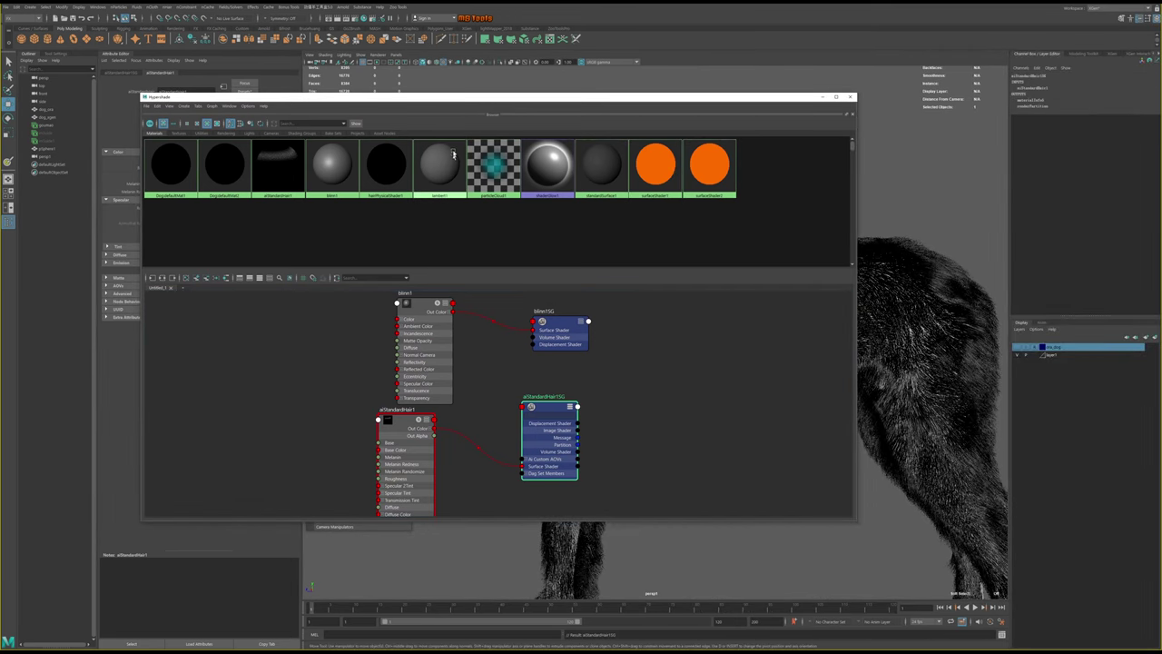
left_click_drag(473, 102, 635, 93)
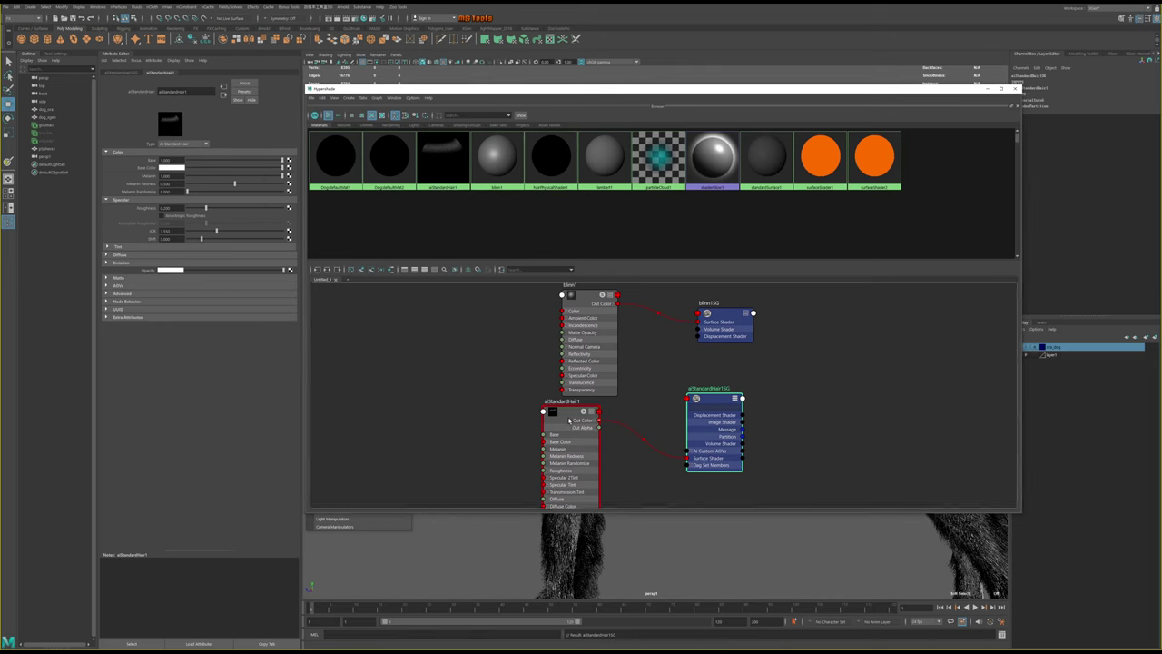
left_click(566, 419)
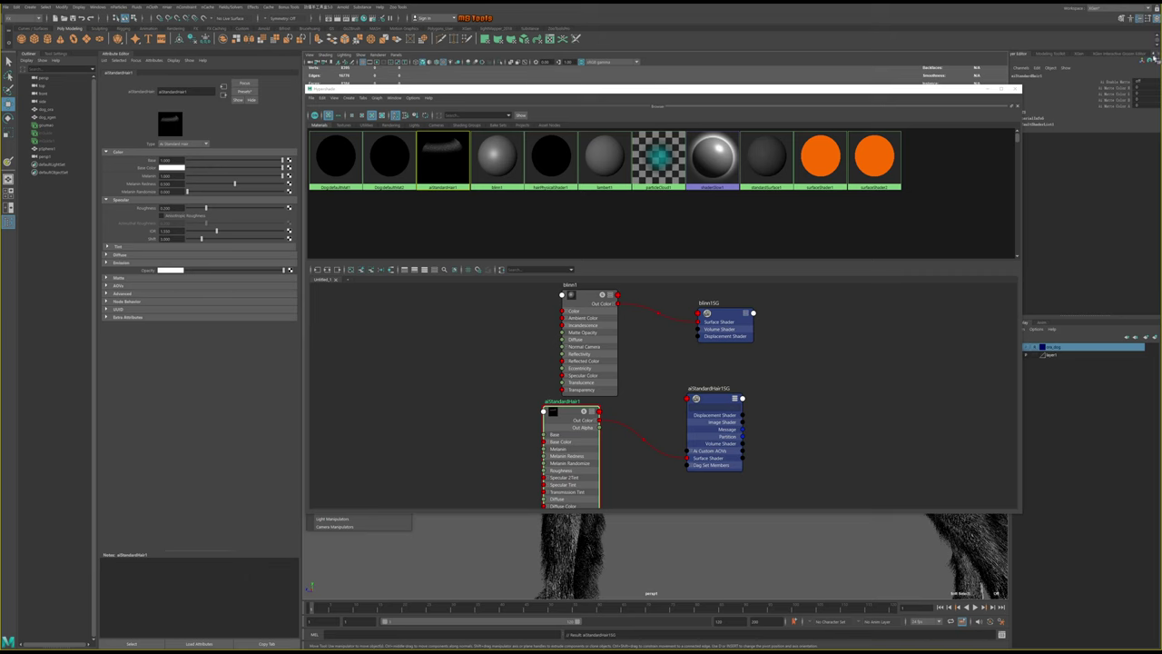
Connect blinn1 to aiStandardHair1SG's Surface Material and aiStandardHair1 to its Ai Surface Shader
left_click(717, 399)
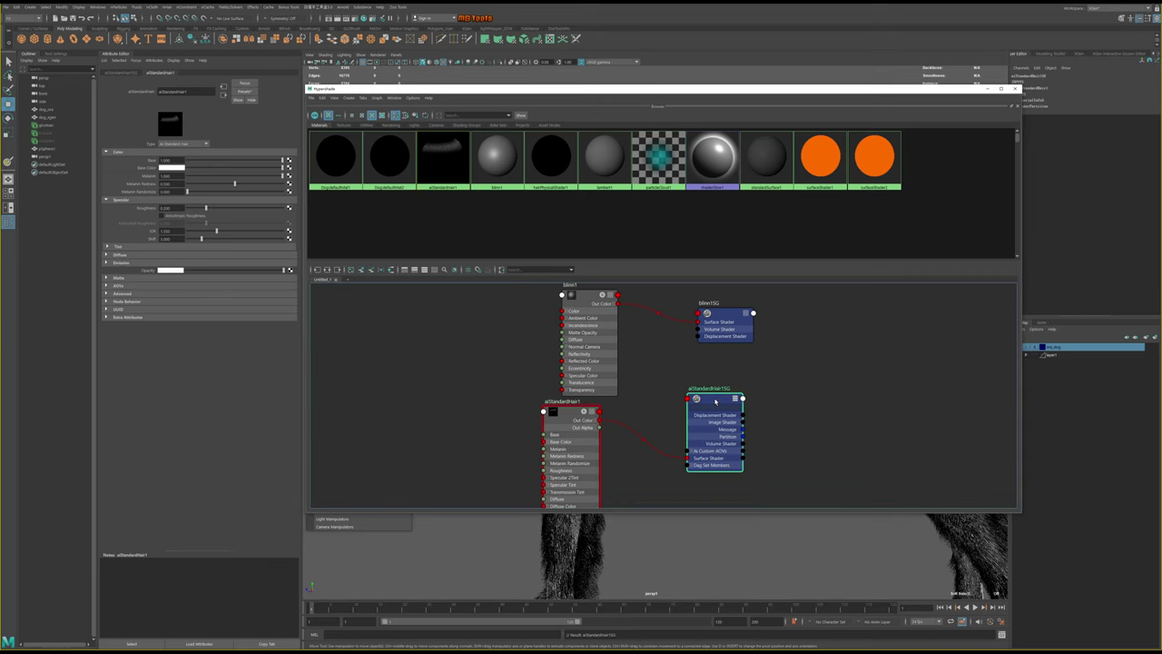
left_click(121, 73)
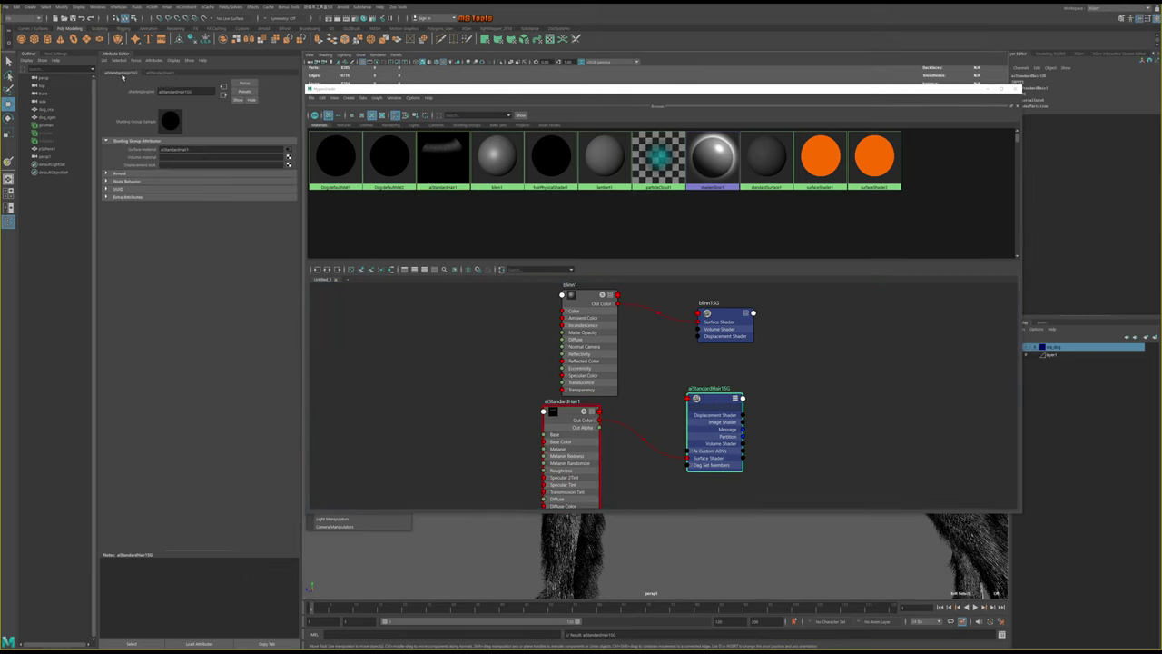
left_click(122, 174)
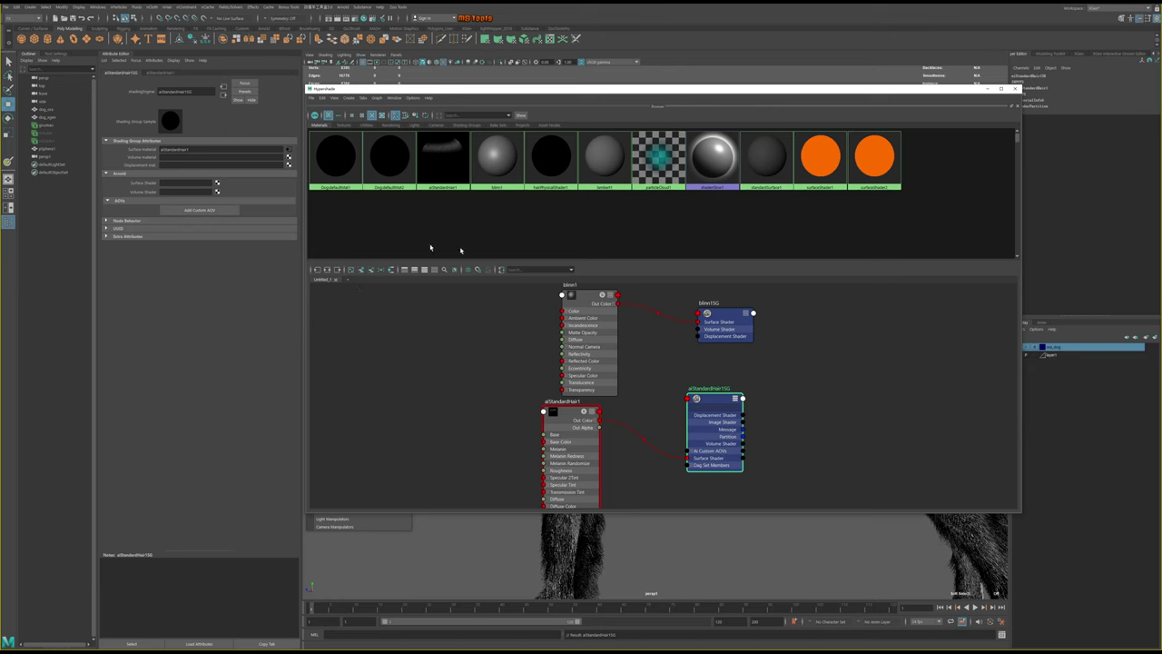
left_click(570, 303)
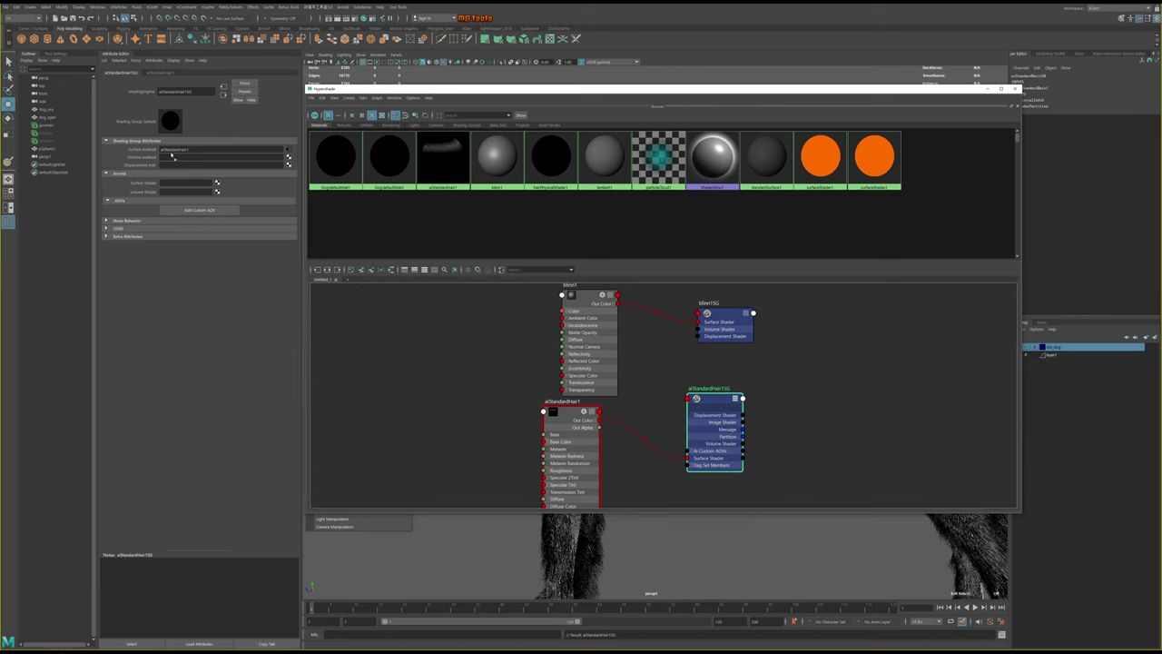
left_click(192, 150)
middle_click_drag(581, 292, 154, 155)
middle_click_drag(148, 179, 177, 183)
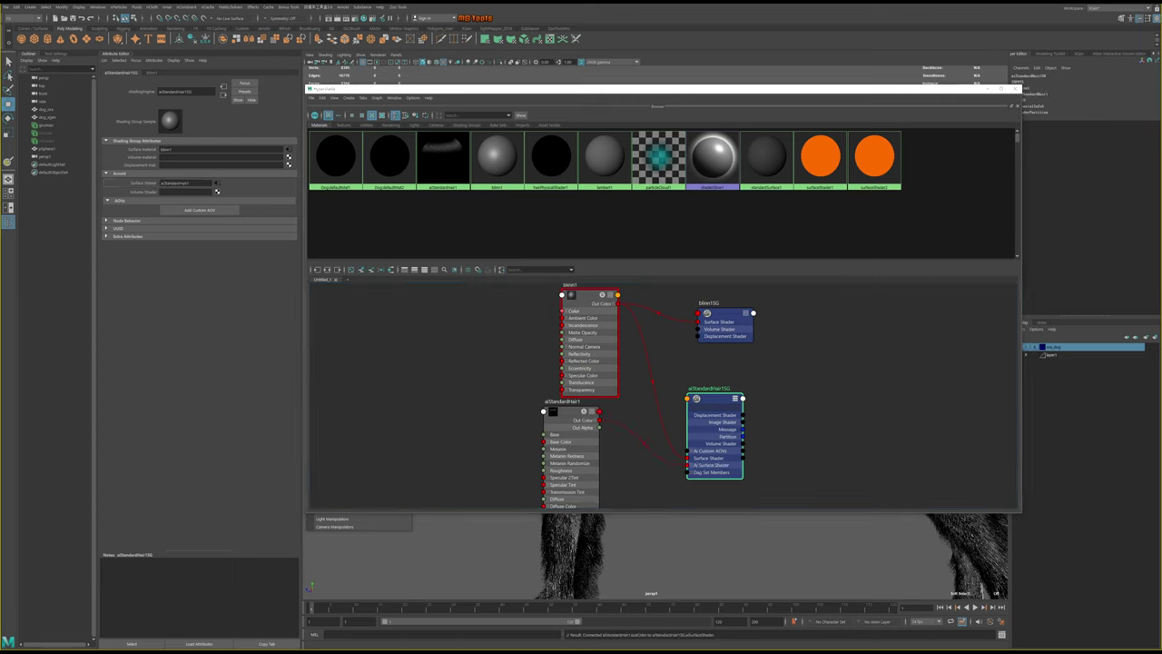
Tidy the graph by repositioning aiStandardHair1SG, aiStandardHair1 and blinn1
scroll(571, 384, "down", 2)
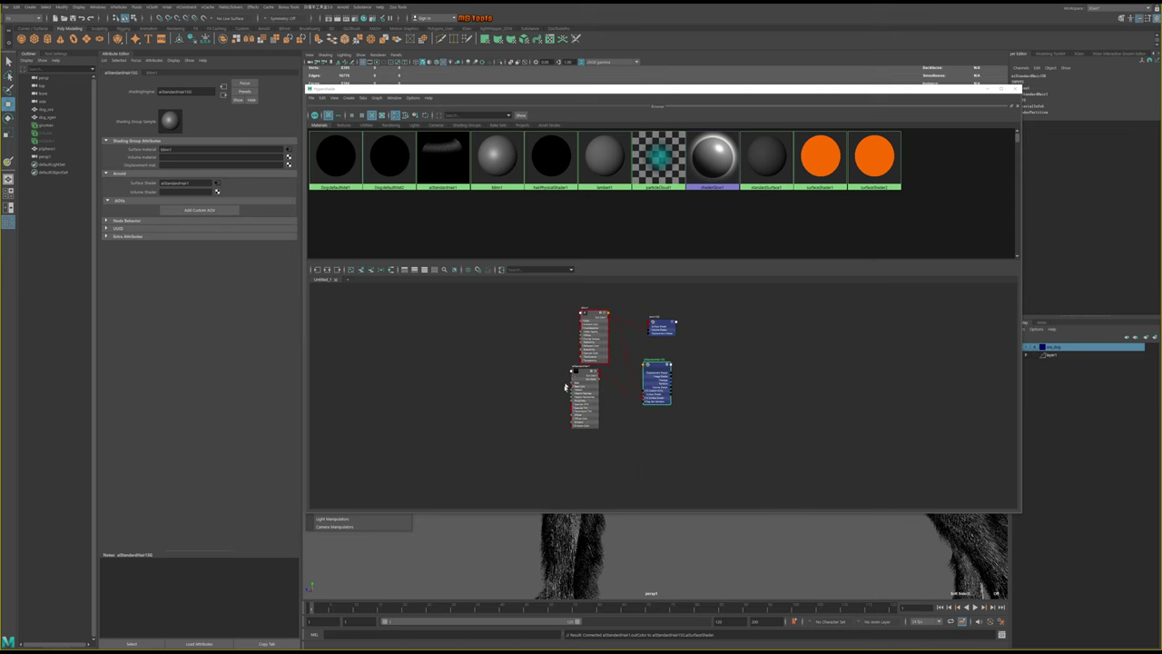
scroll(575, 376, "down", 1)
scroll(613, 379, "down", 1)
left_click_drag(638, 360, 729, 347)
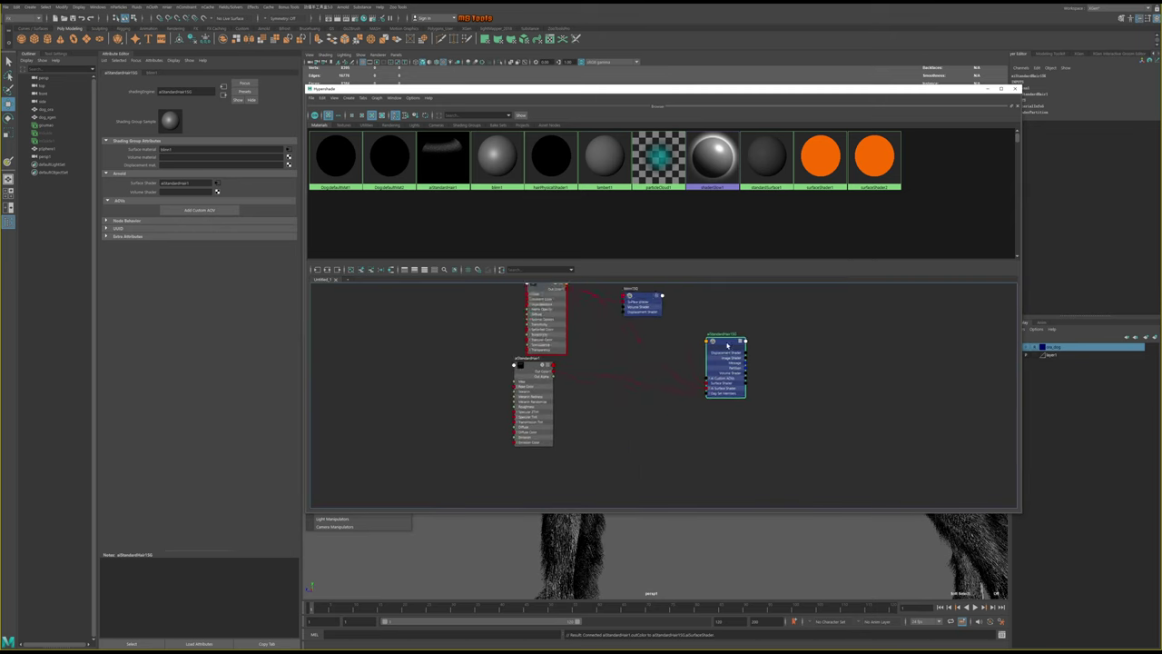
left_click_drag(545, 365, 654, 408)
scroll(554, 363, "up", 1)
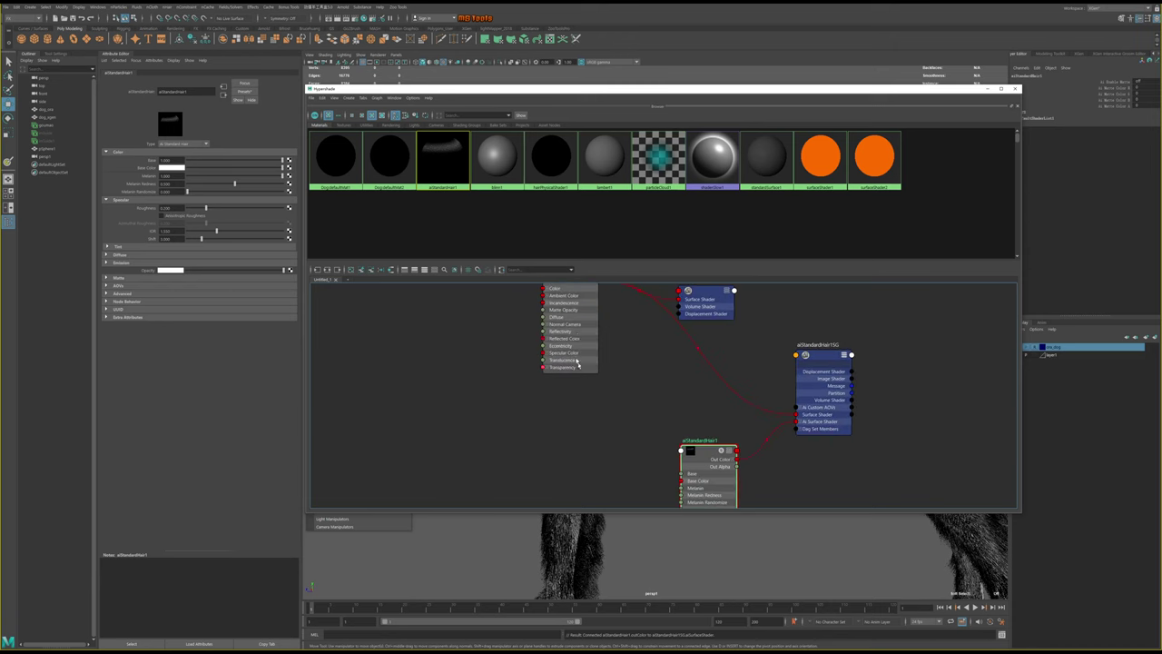
scroll(577, 314, "down", 1)
left_click(558, 322)
left_click_drag(558, 322, 543, 334)
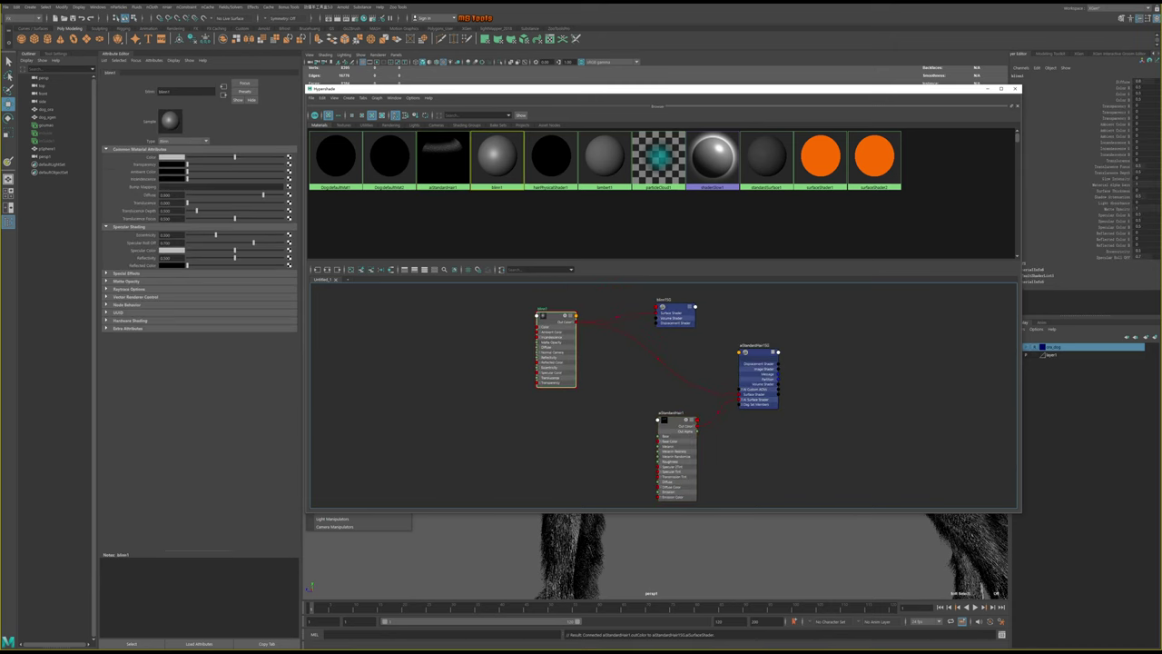
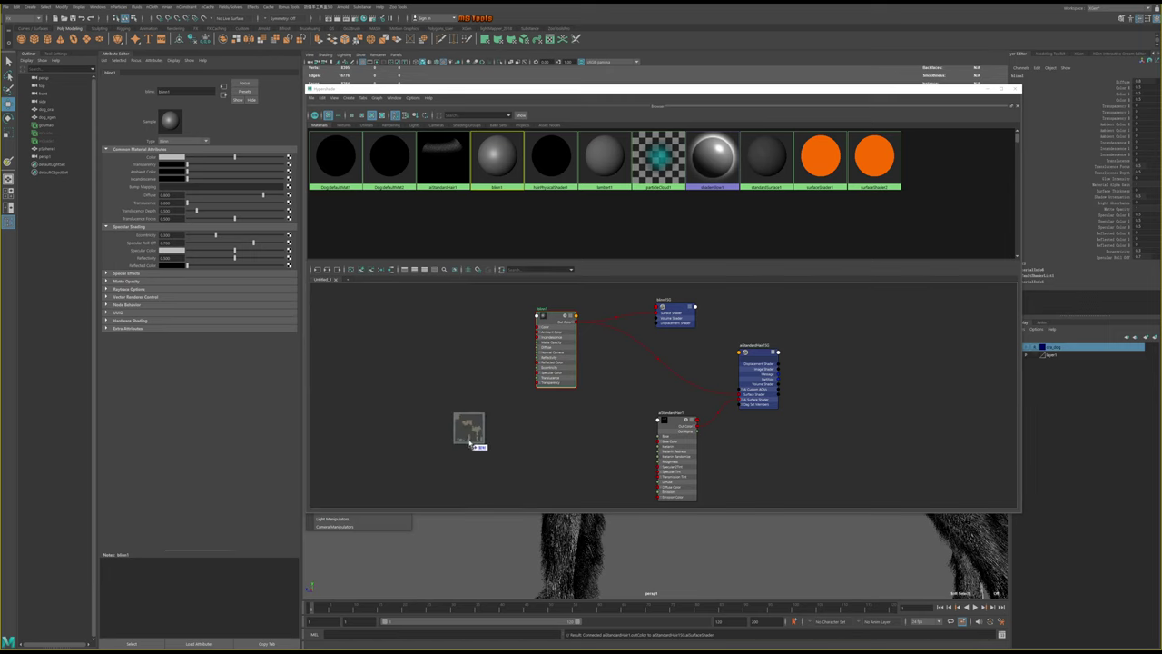
Import the BaseColor PNG into the Hypershade graph as a file texture node
left_click_drag(468, 227, 469, 426)
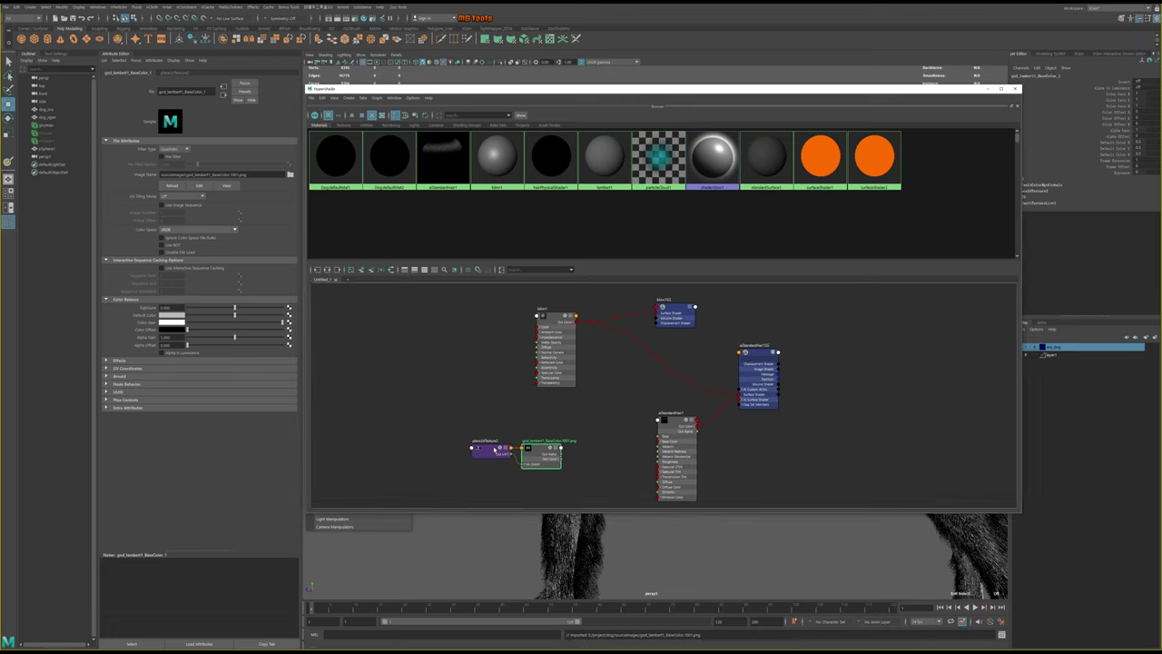
left_click_drag(486, 448, 448, 441)
left_click(543, 451)
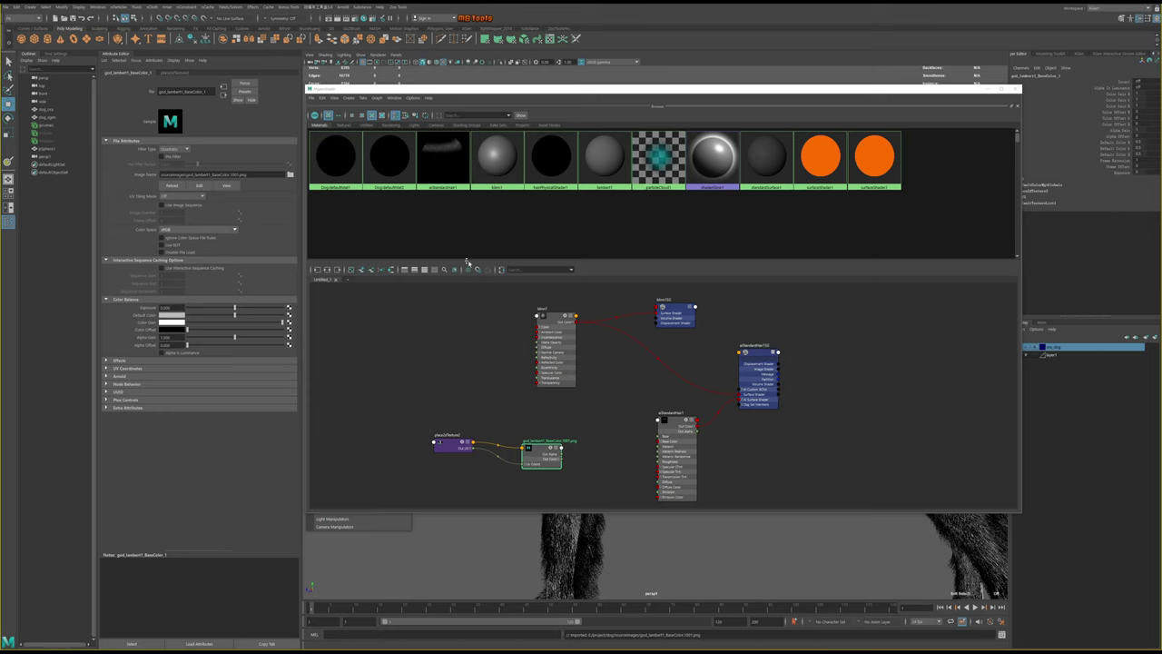
Connect the BaseColor file texture to blinn1's Color and arrange the texture nodes to the left
left_click(554, 328)
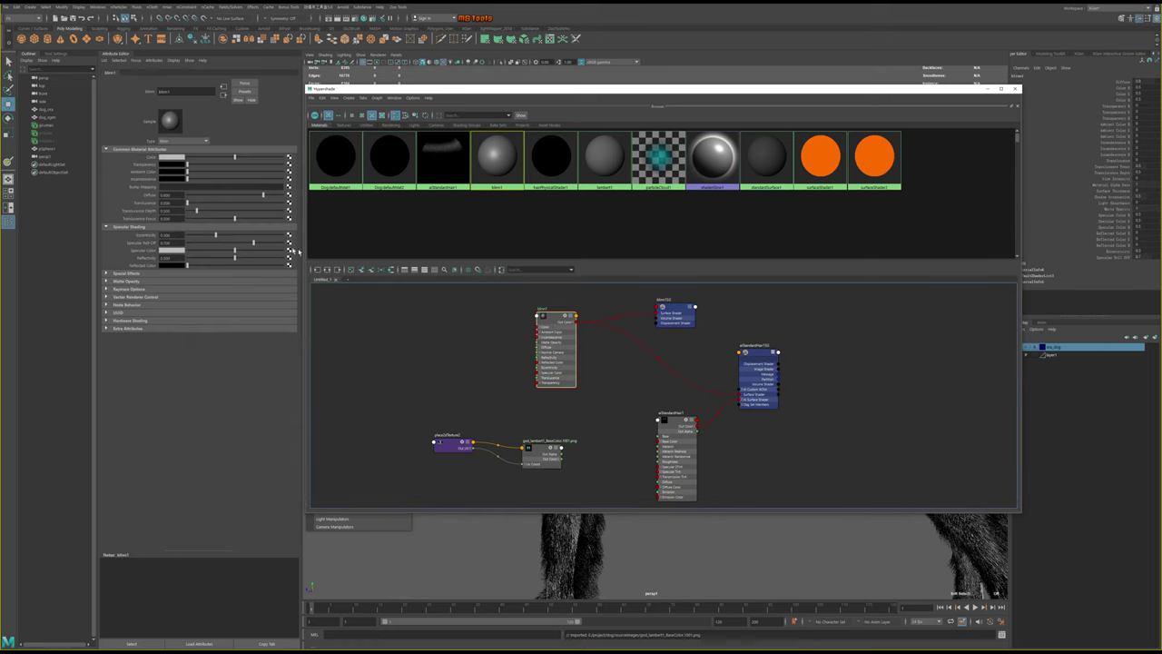
middle_click_drag(517, 437, 197, 161)
left_click(473, 404)
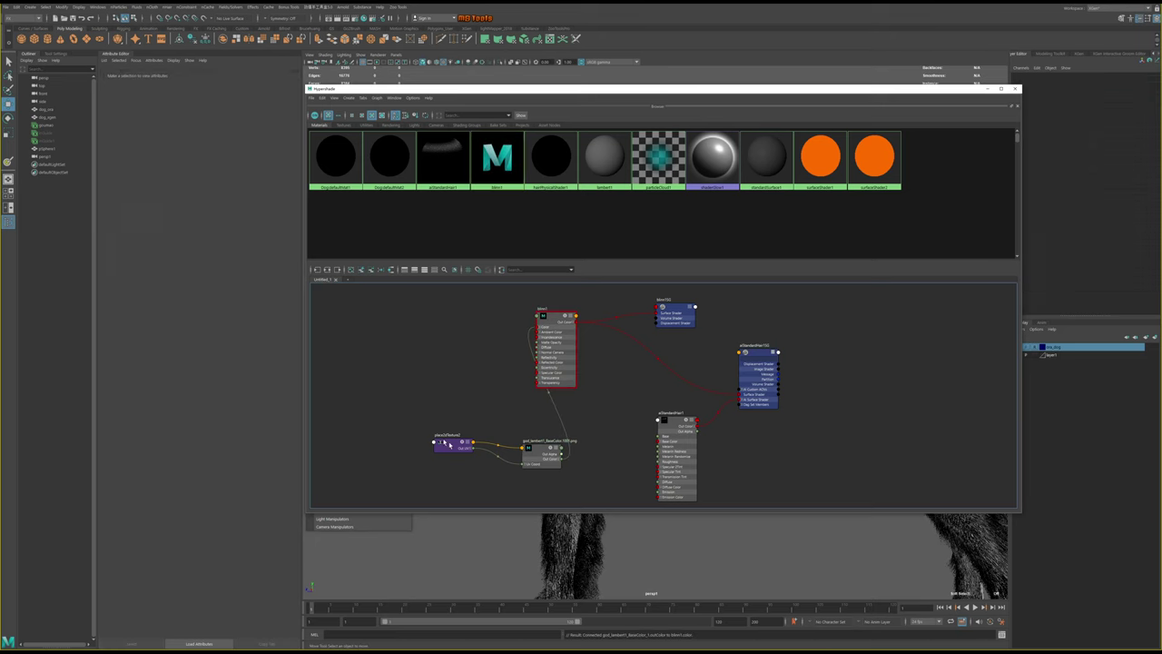
left_click_drag(533, 454, 460, 353)
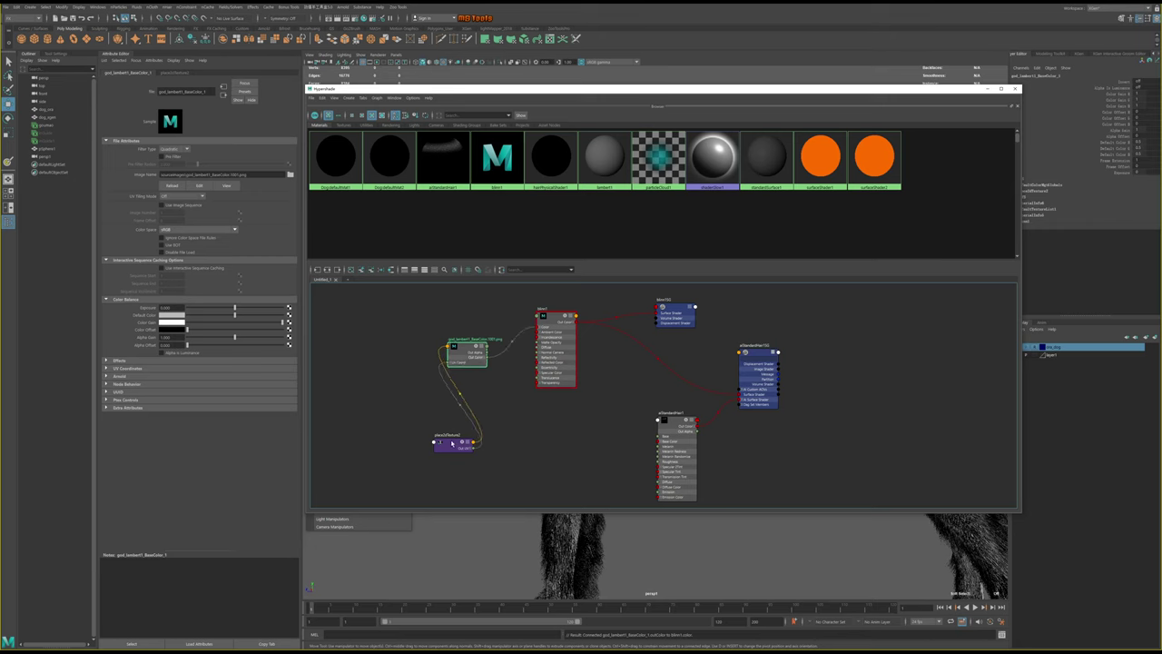
left_click_drag(464, 449, 369, 366)
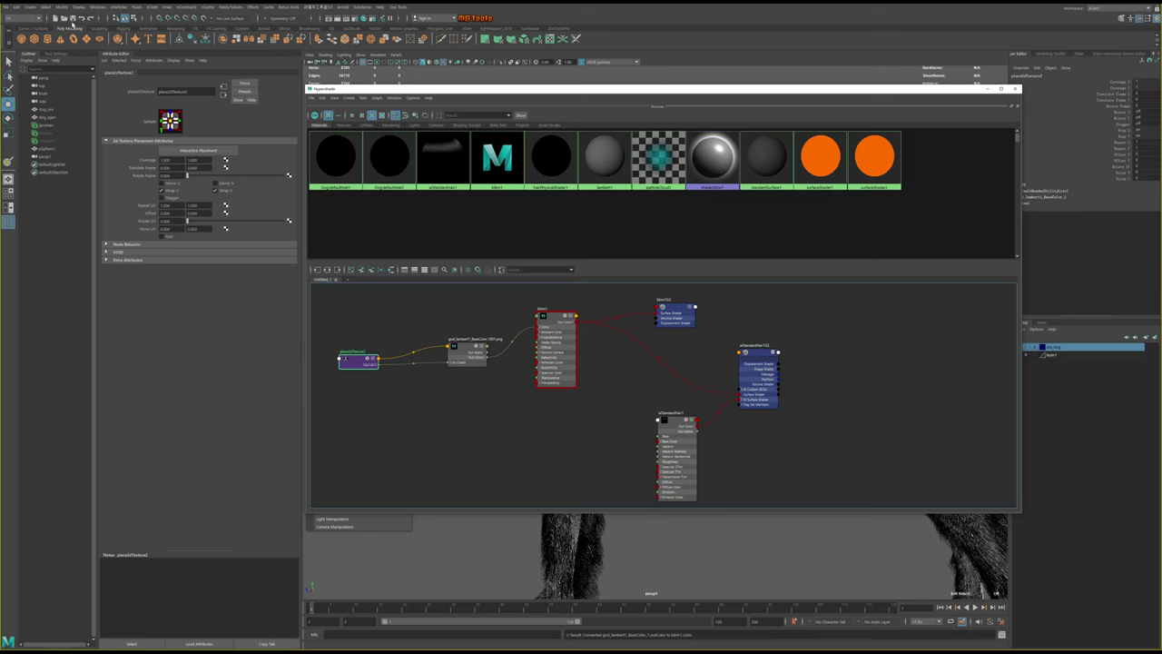
Save the scene as a new version, renaming it from dog_1 to dog_2
left_click(7, 6)
left_click(37, 43)
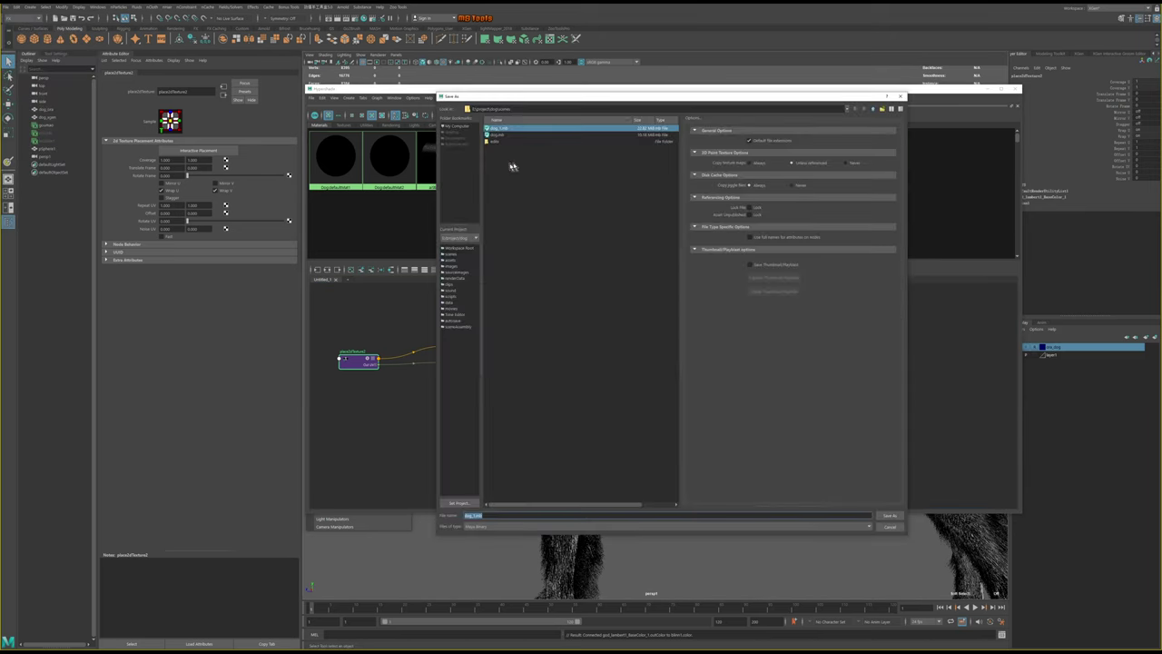
left_click(485, 514)
key("BackSpace")
key("BackSpace")
key("BackSpace")
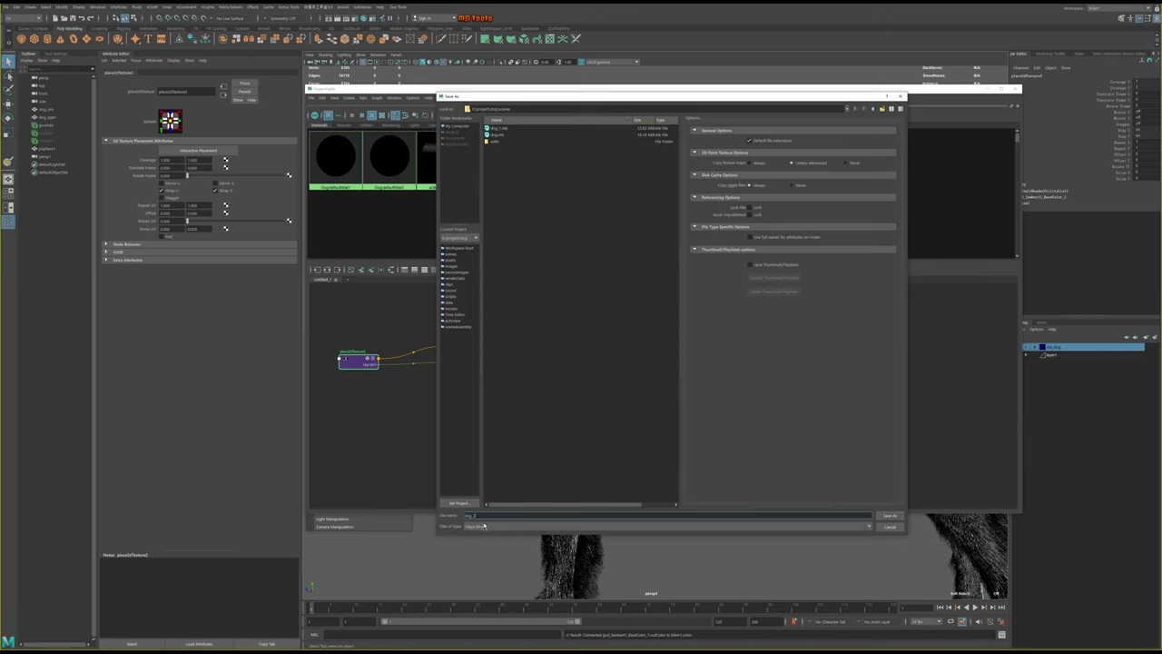
key("Return")
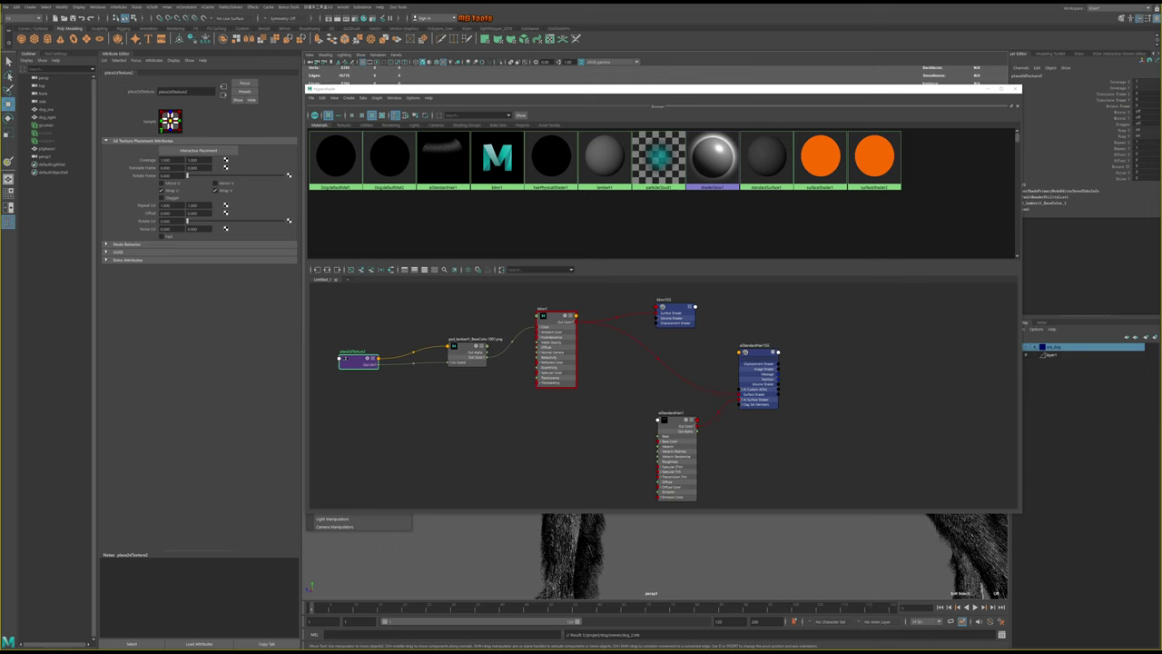
Switch the viewport to textured display (6) to see the texture on the dog
left_click_drag(840, 88, 777, 347)
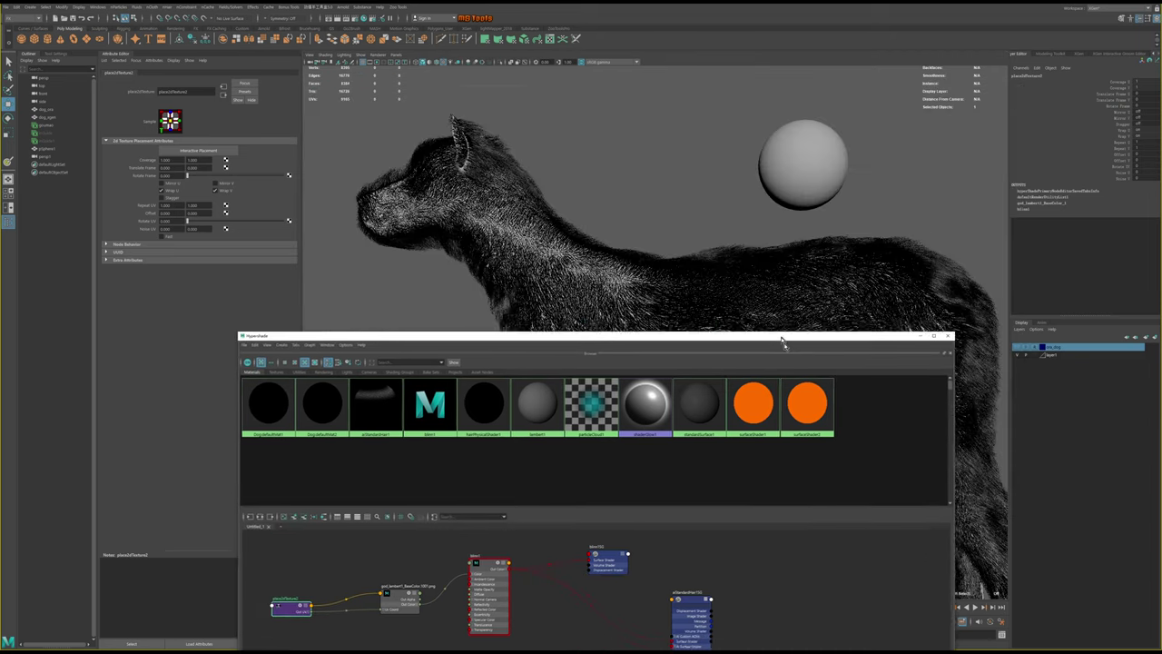
mouse_move(704, 270)
left_mouse_down("alt")
mouse_move(683, 216)
mouse_move(649, 302)
left_mouse_up("alt")
key("6")
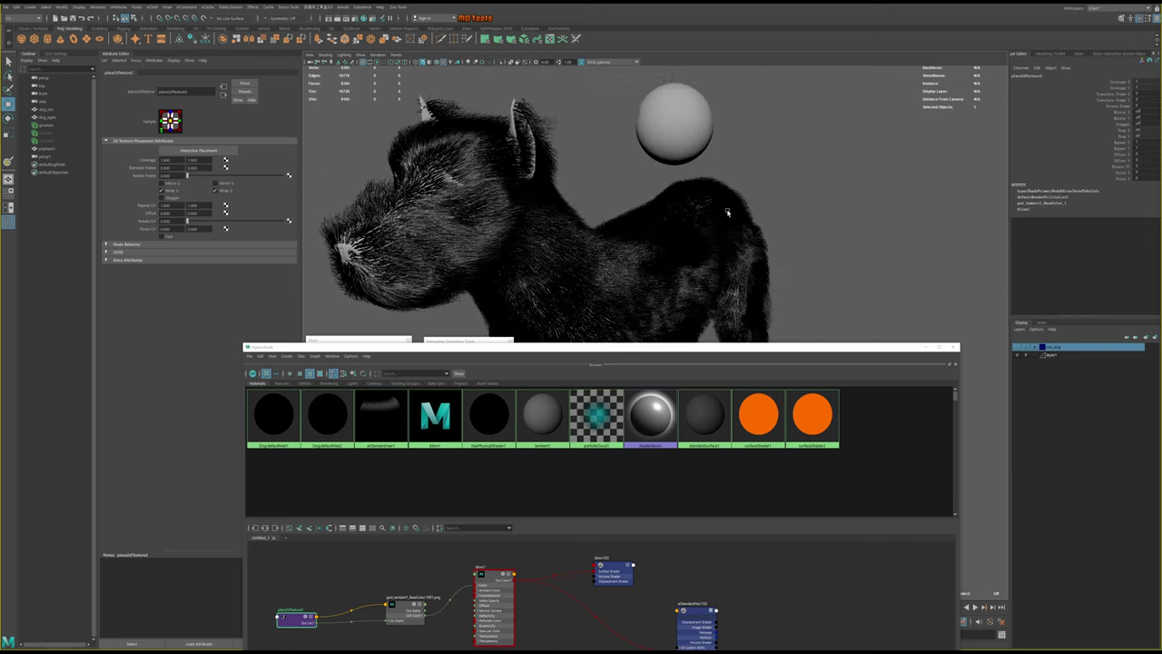
mouse_move(640, 349)
left_mouse_down()
mouse_move(694, 141)
mouse_move(723, 153)
left_mouse_up()
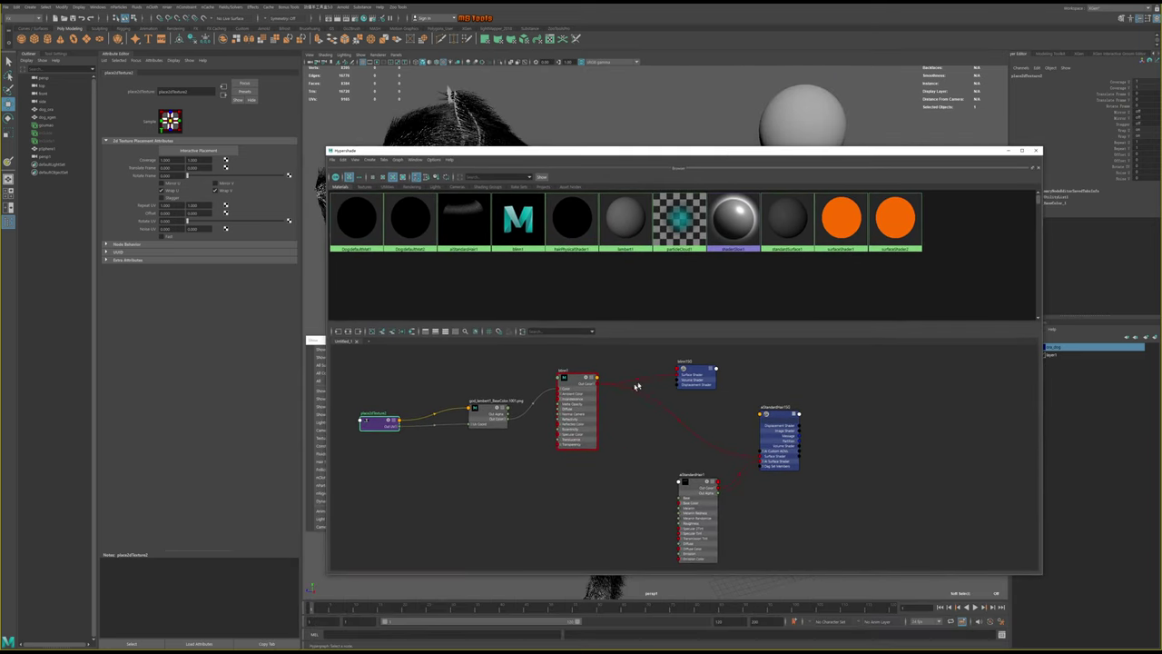
Rearrange the blinn1, blinn1SG and aiStandardHair1SG nodes in the Hypershade graph
left_click(570, 389)
left_click_drag(570, 389, 581, 395)
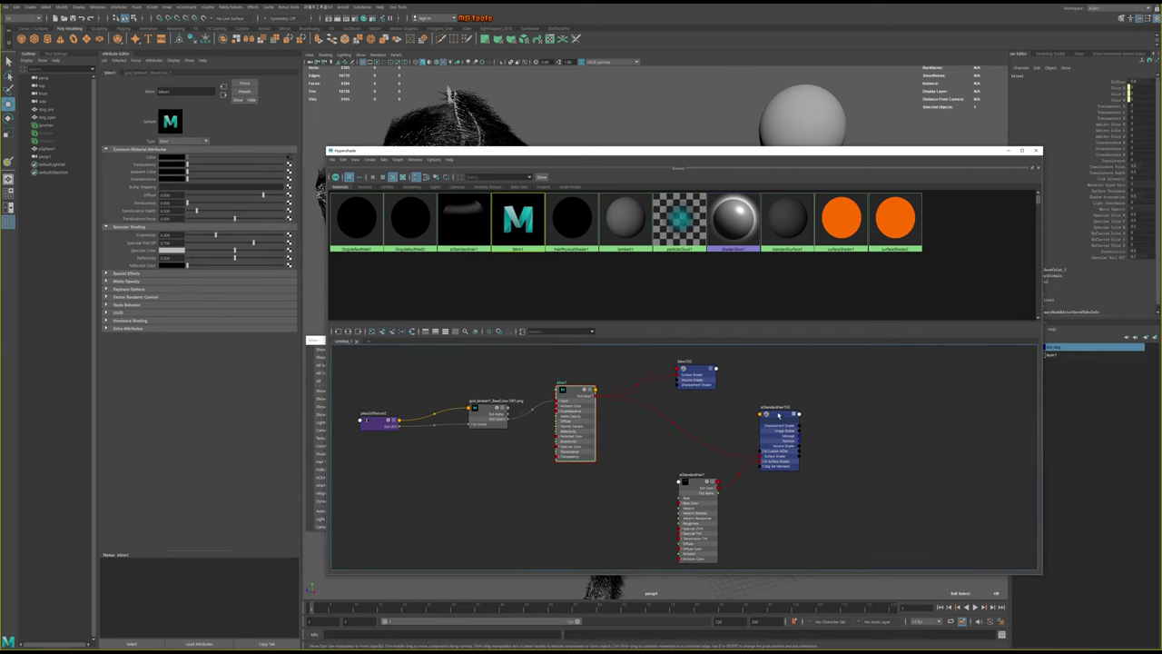
left_click_drag(770, 427, 782, 425)
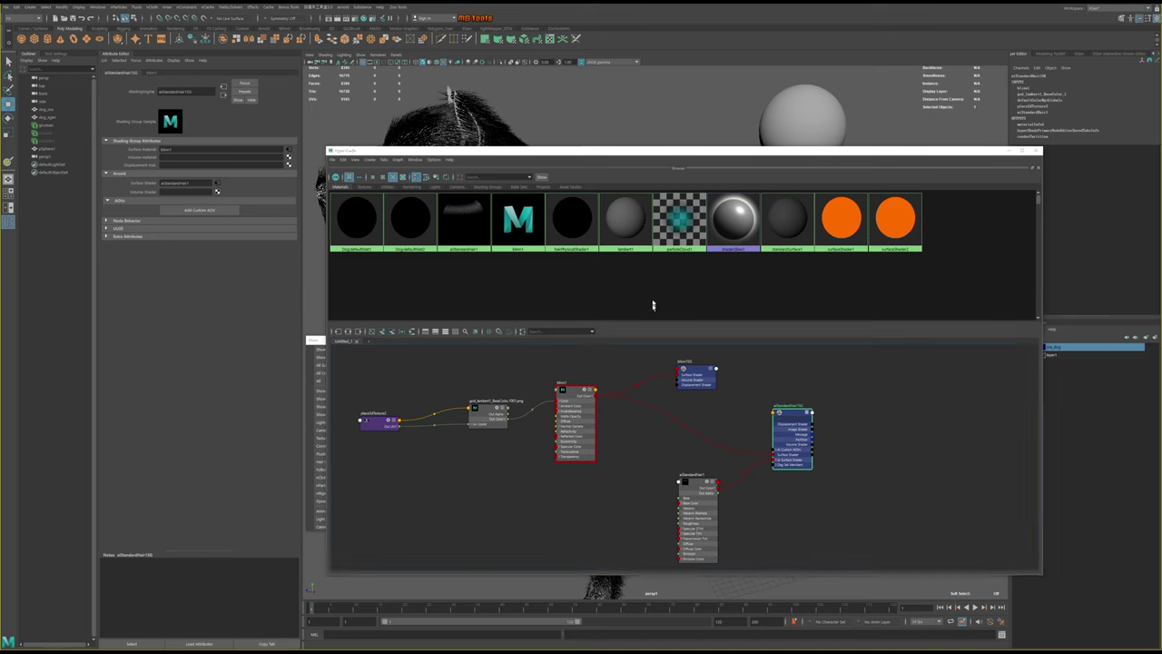
left_click(795, 420)
left_click_drag(726, 151, 723, 123)
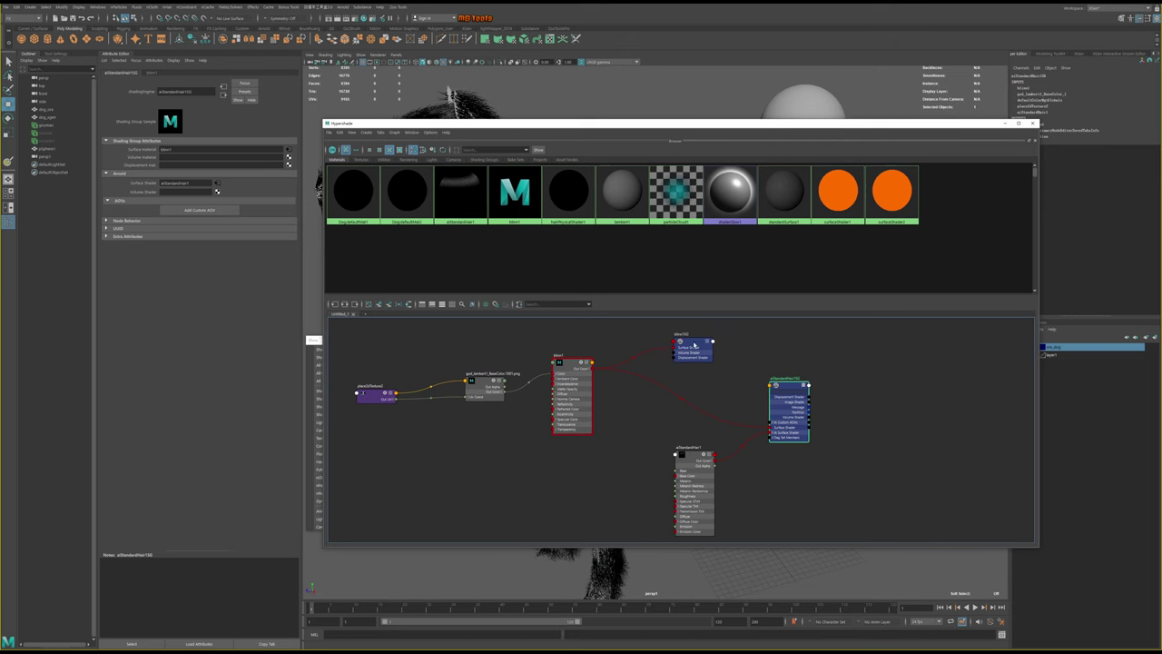
left_click_drag(693, 346, 709, 343)
left_click_drag(572, 363, 569, 373)
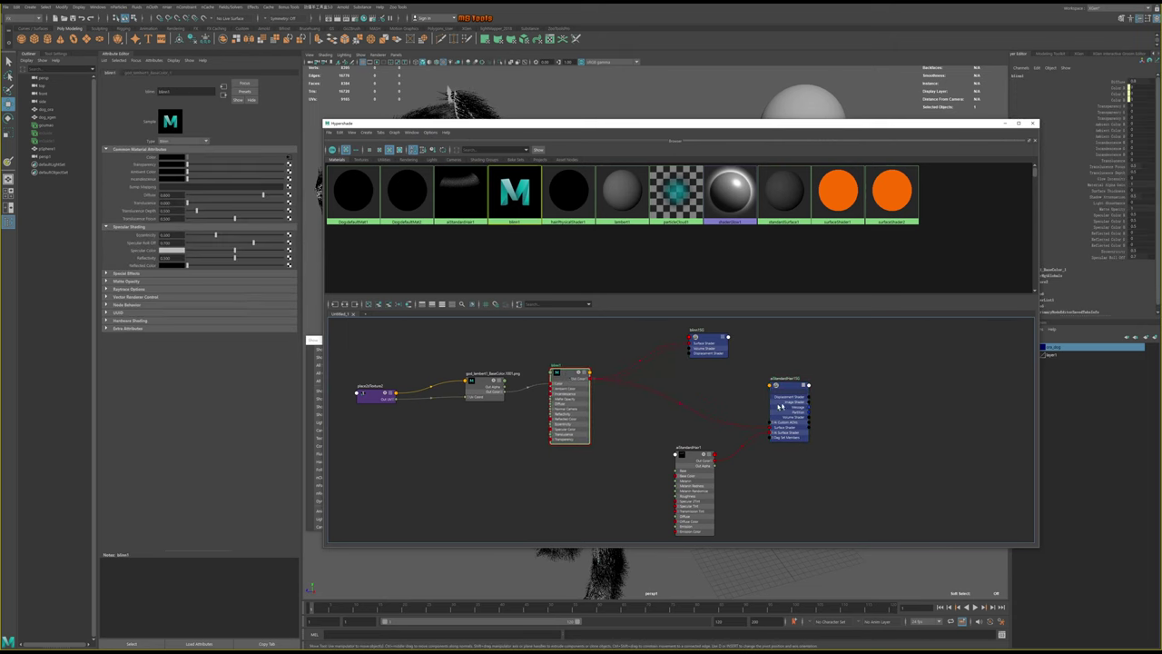
left_click(790, 391)
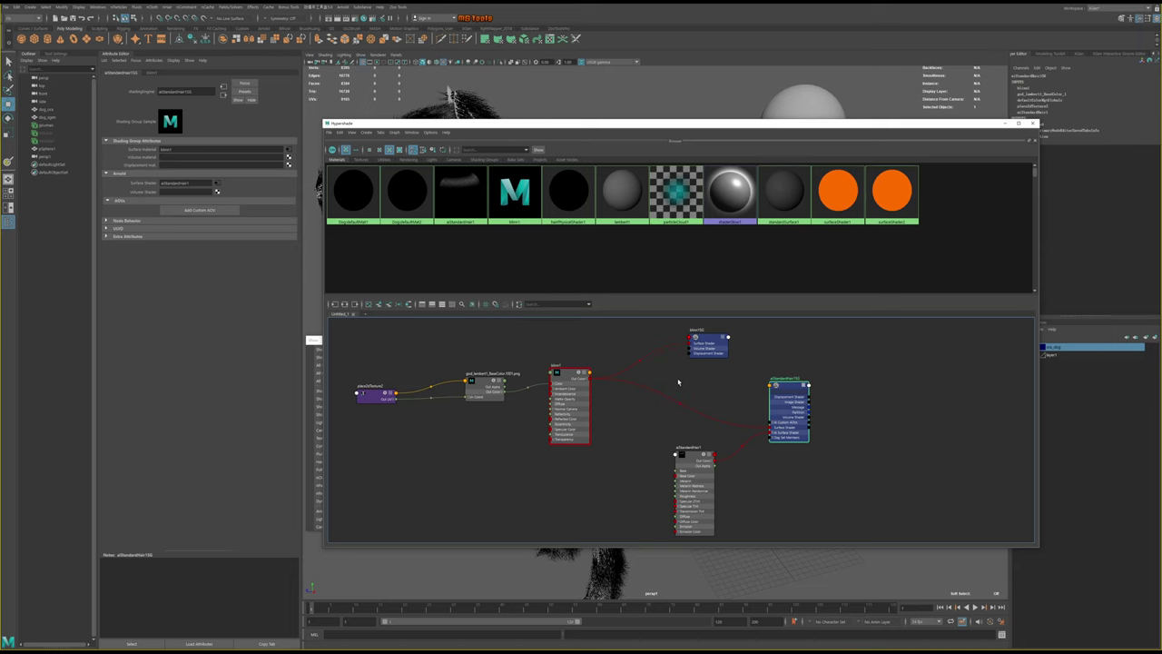
Load a Scene Studio lighting setup from the shelf's scene presets
left_click_drag(672, 220, 589, 96, "alt")
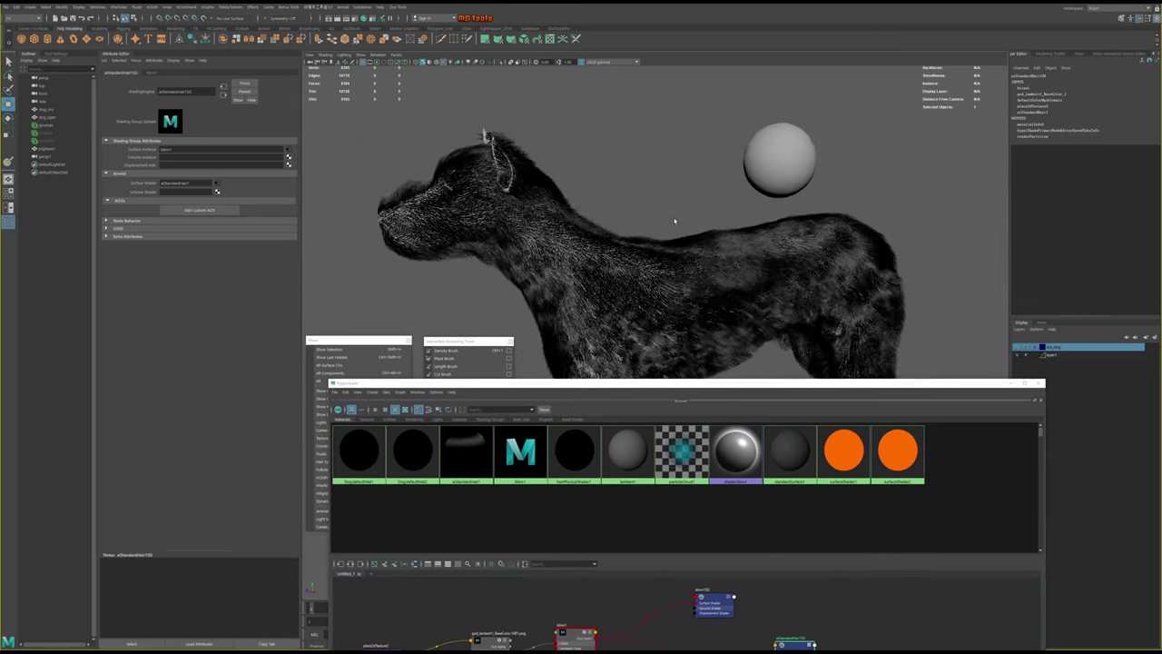
left_click(558, 28)
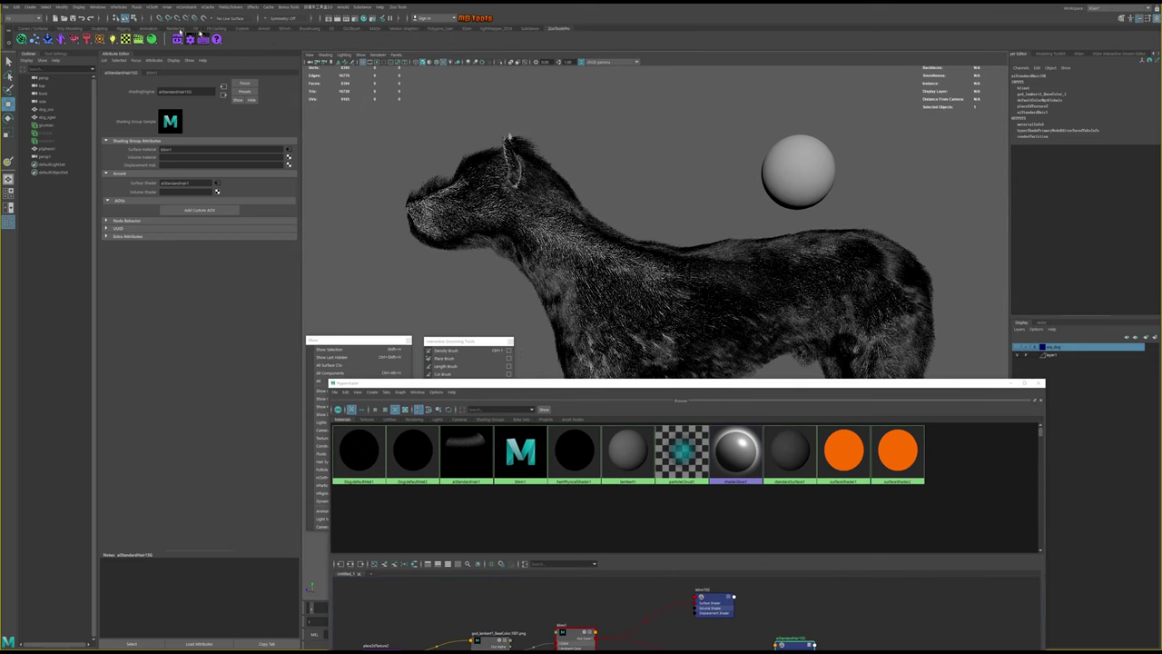
left_click(47, 40)
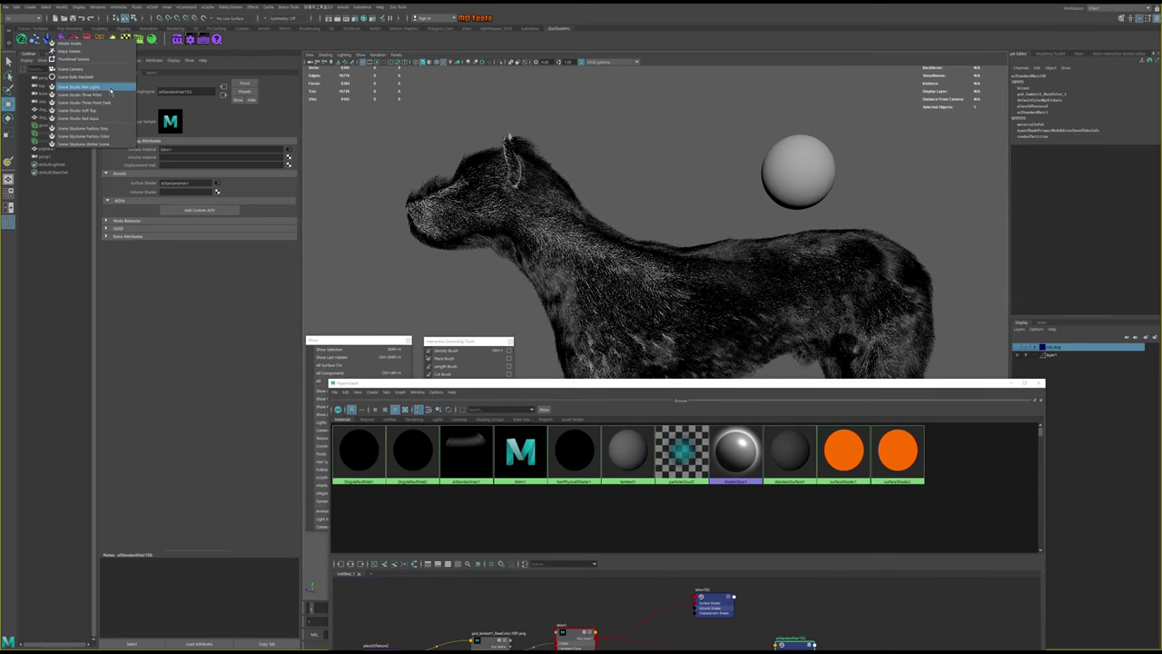
left_click(102, 90)
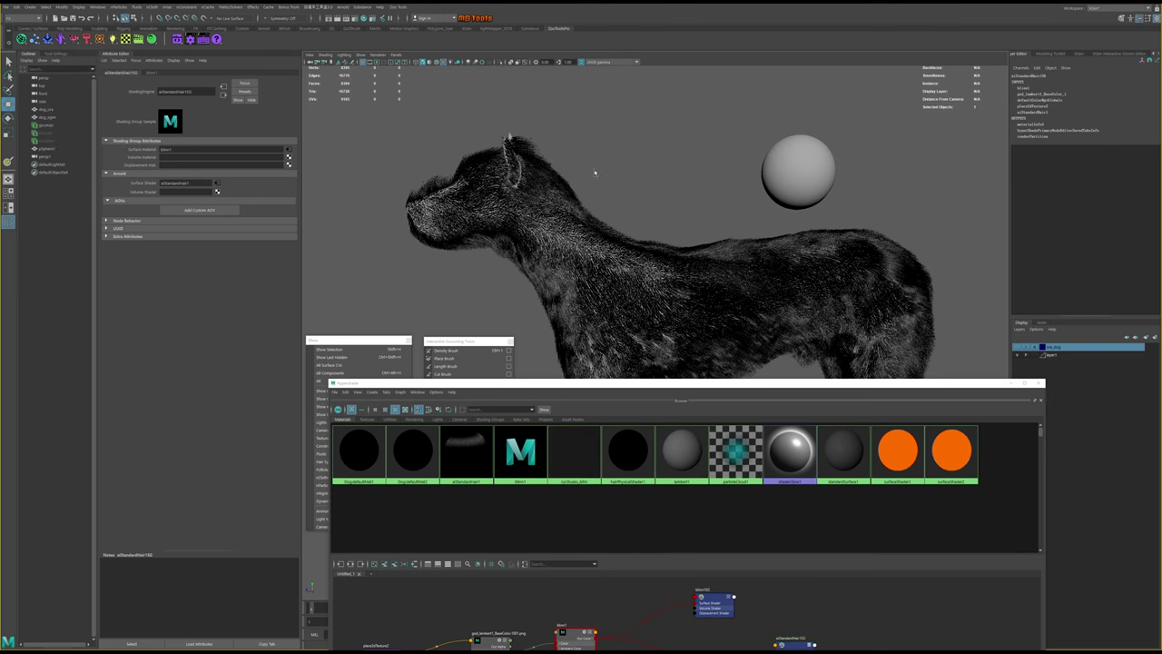
Hide the sphere and render the dog in Arnold RenderView
mouse_move(597, 169)
left_mouse_down("alt")
mouse_move(675, 198)
mouse_move(641, 171)
mouse_move(699, 173)
mouse_move(696, 201)
mouse_move(656, 191)
left_mouse_up("alt")
left_click(712, 175)
key("ctrl+h")
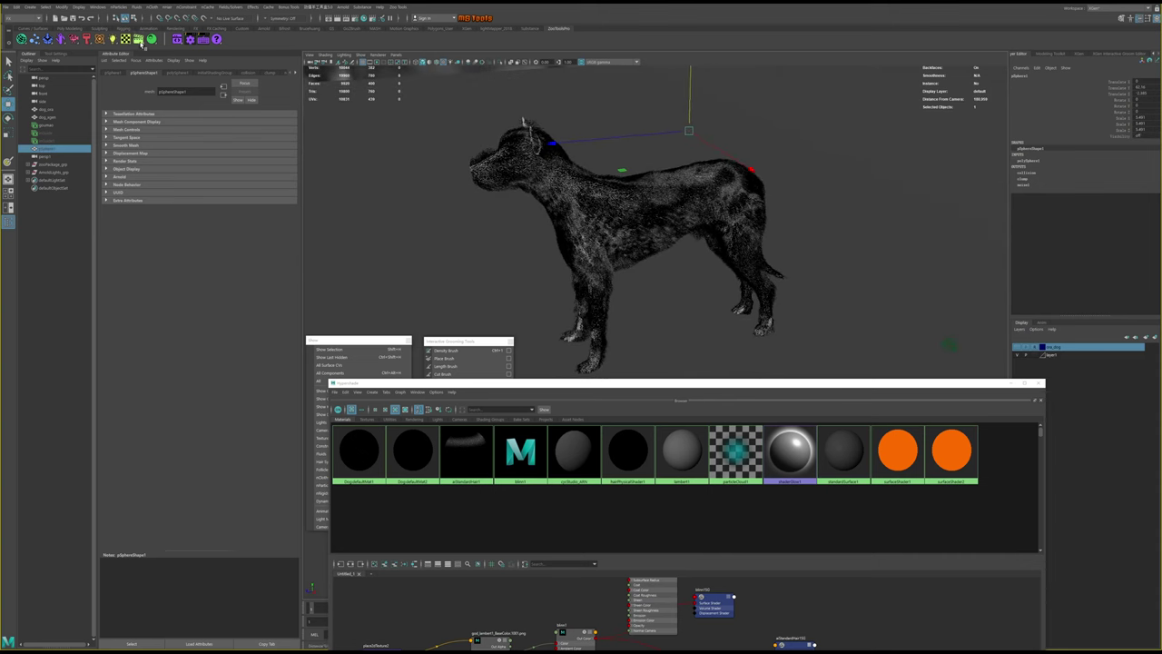
left_click(138, 39)
left_click(182, 75)
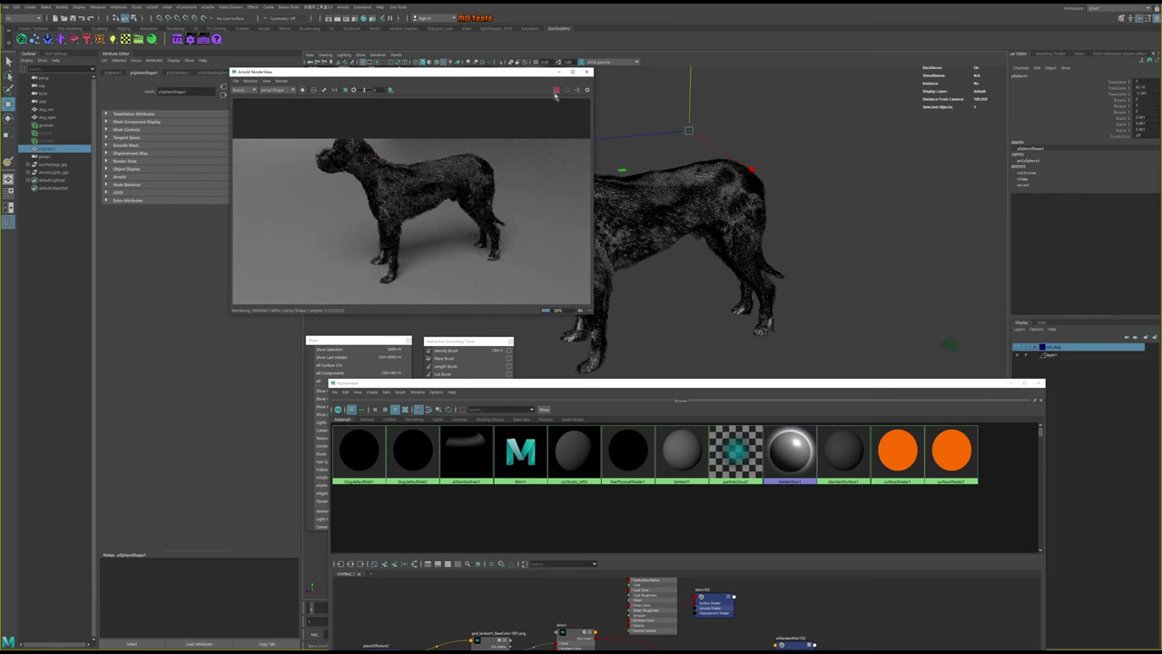
Close the Arnold RenderView window to return to the viewport
left_click(585, 71)
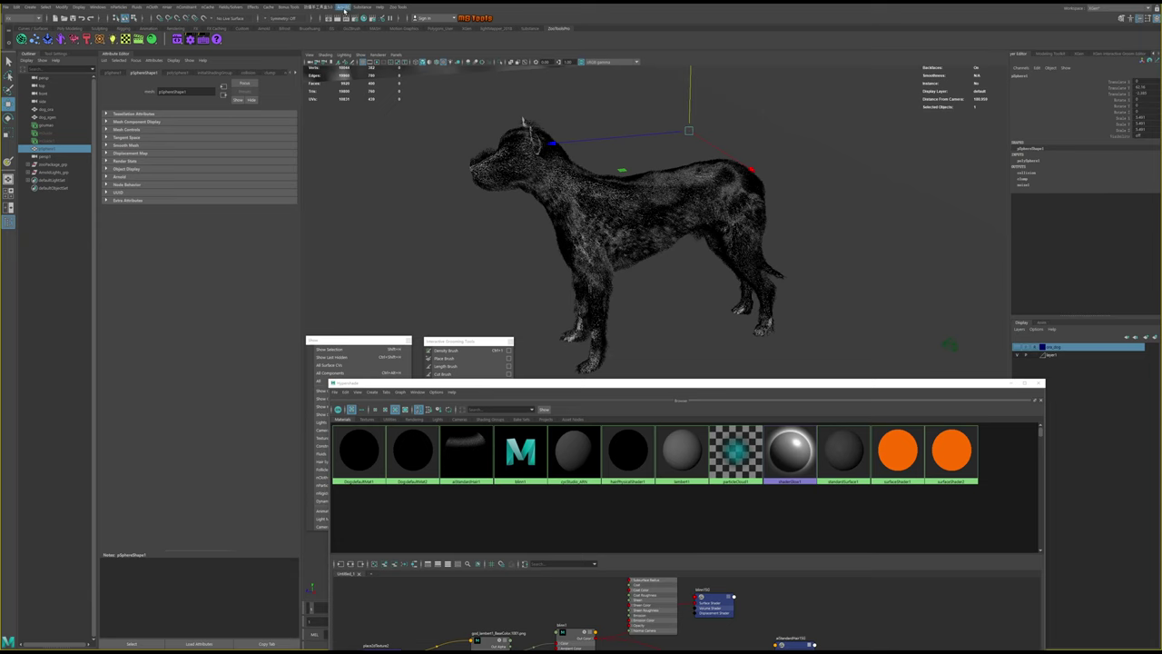
Open the Arnold TX Manager and widen its texture list
left_click(342, 7)
mouse_move(376, 101)
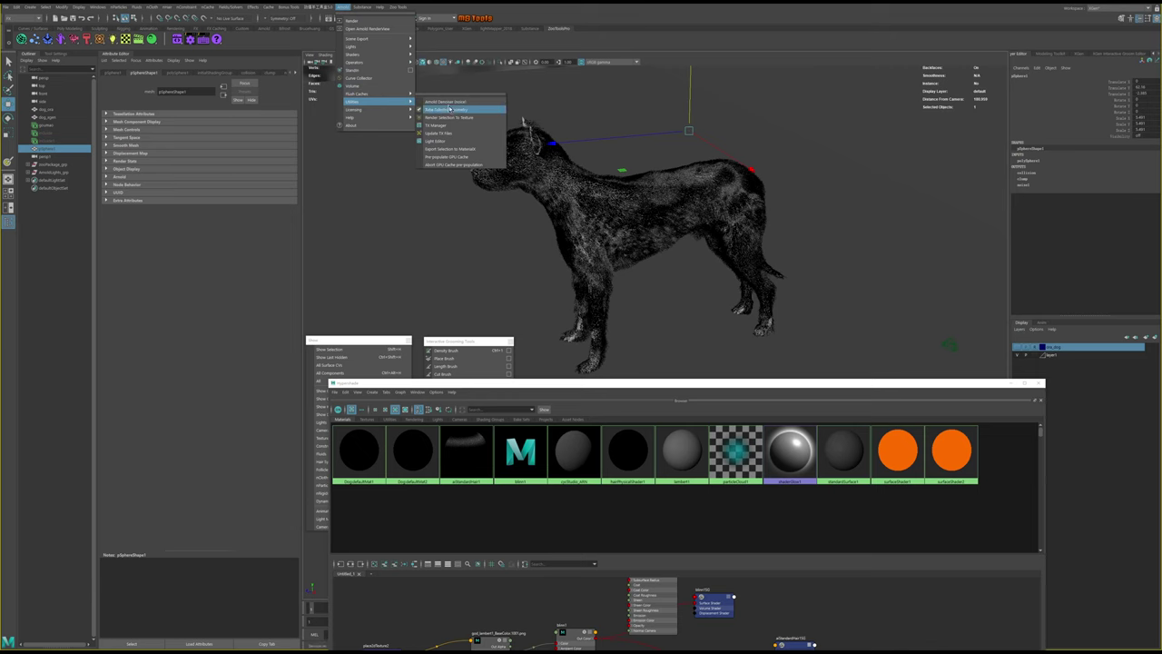
left_click(450, 124)
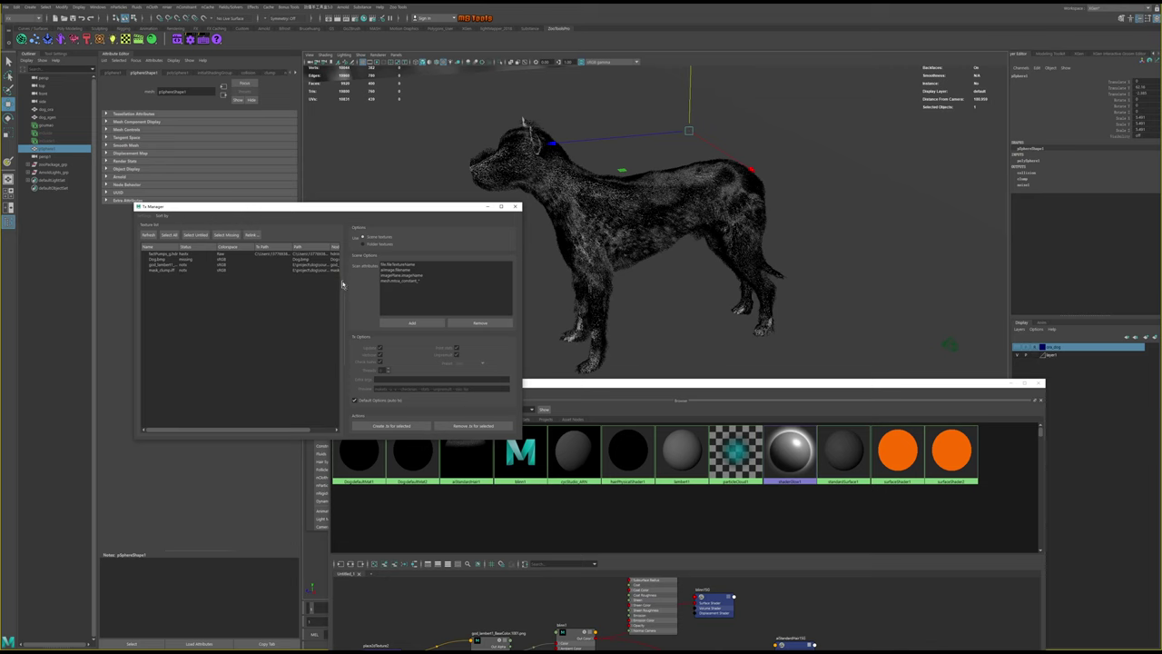
left_click_drag(343, 281, 392, 282)
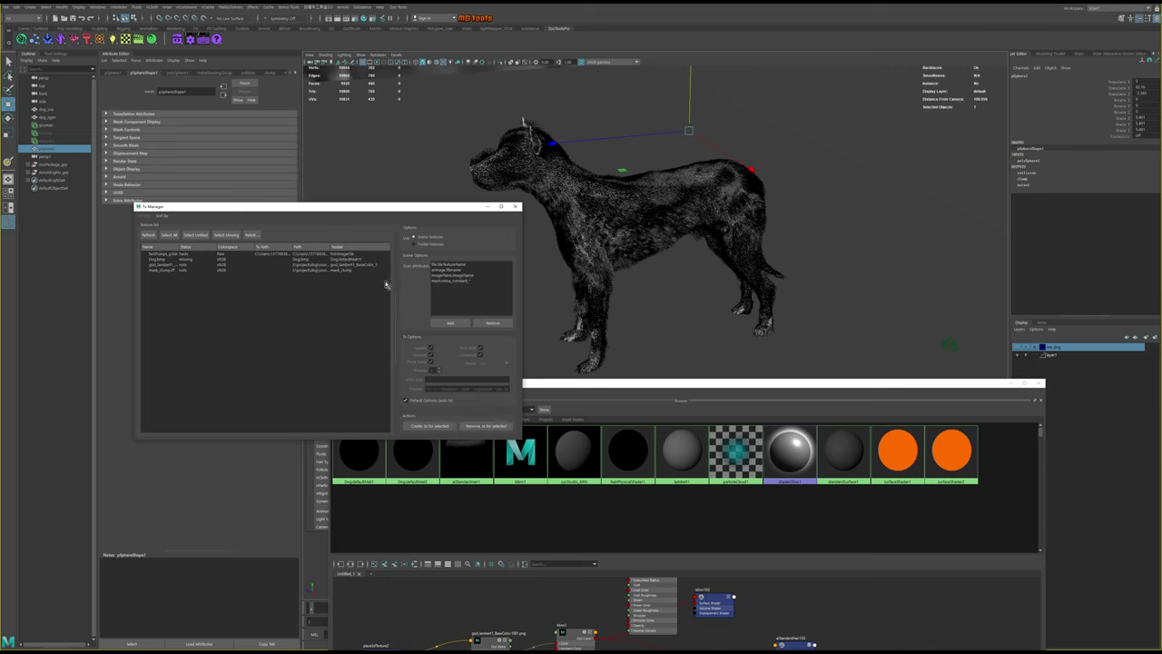
Convert the BaseColor file texture to a .tx texture
left_click(171, 271)
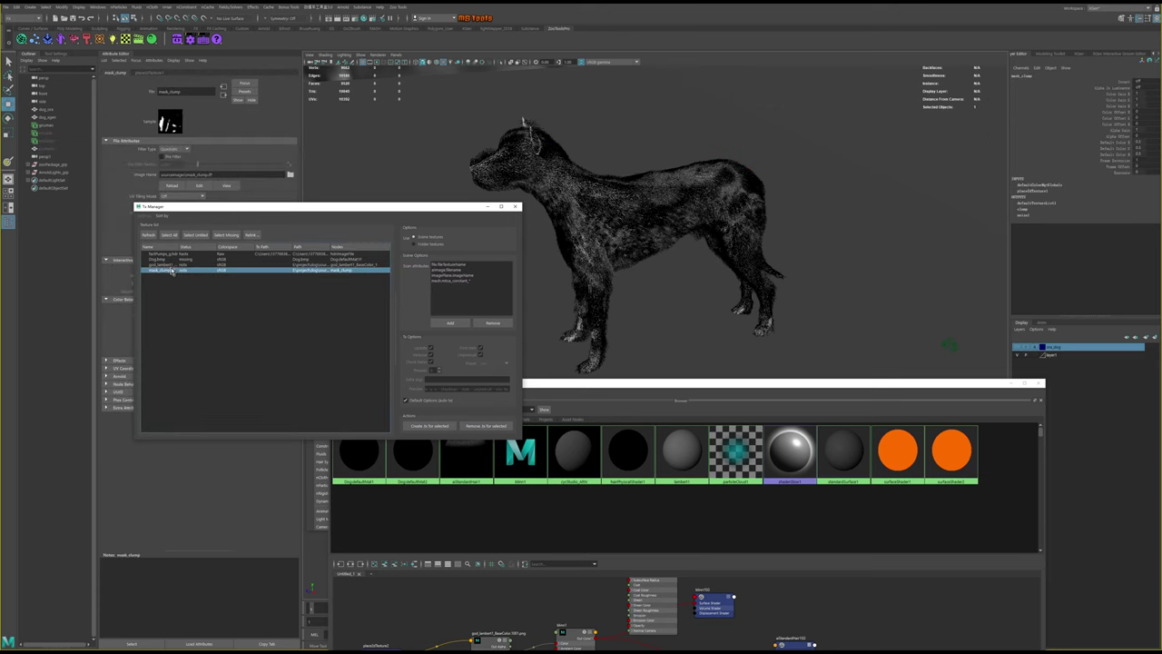
left_click(313, 265)
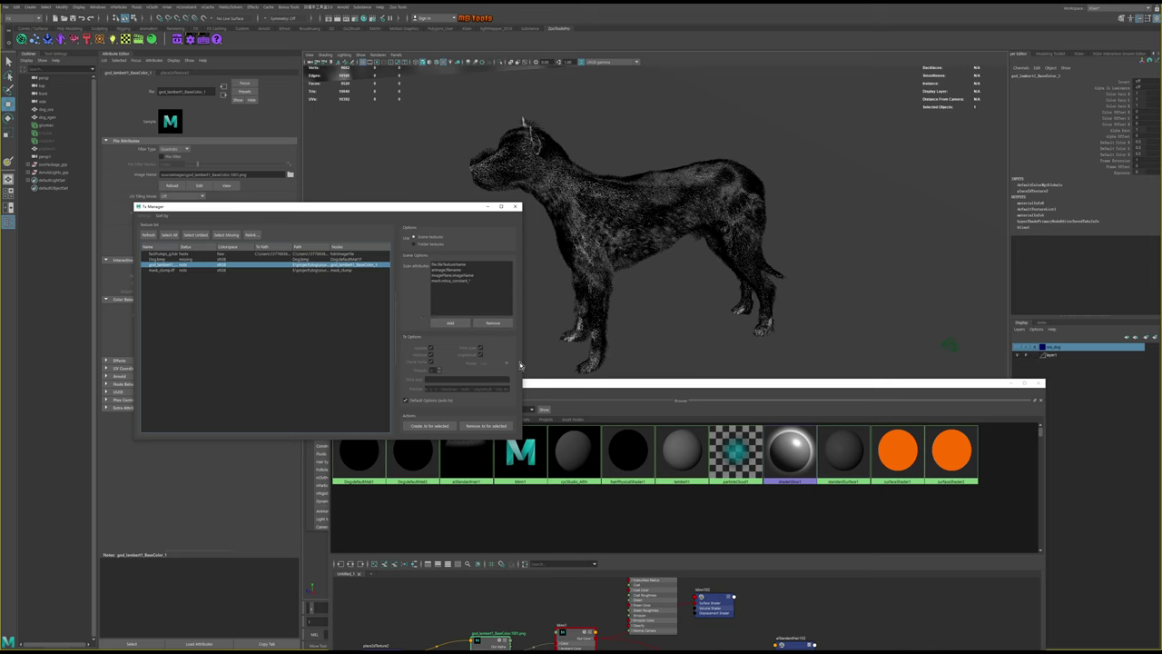
left_click(437, 429)
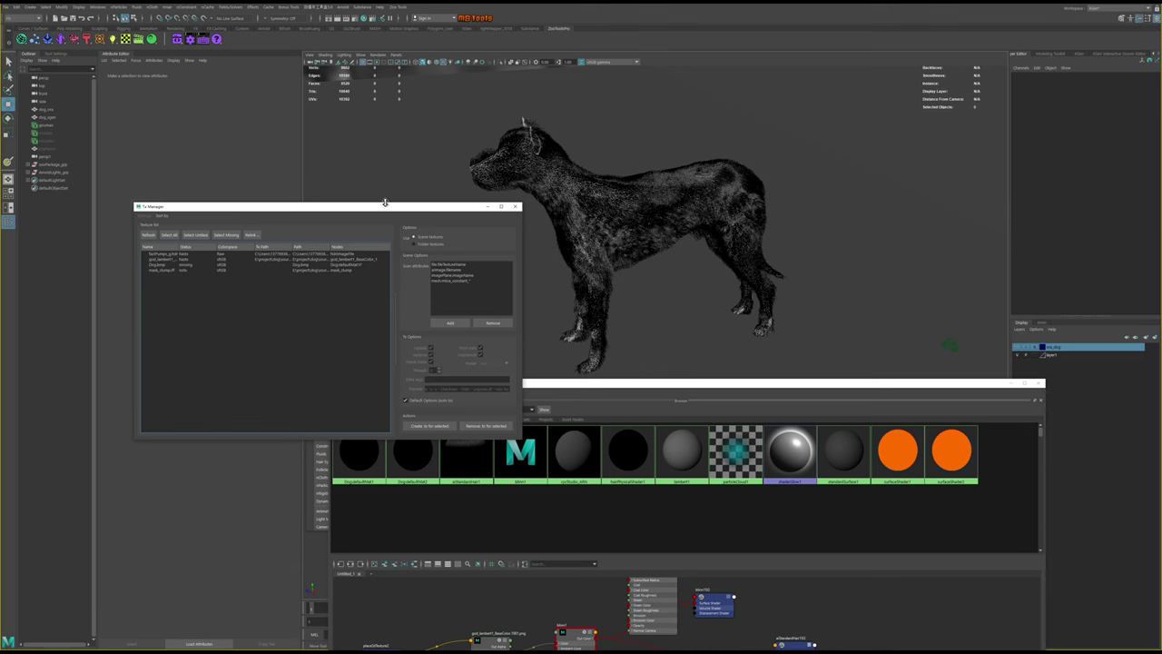
mouse_move(383, 207)
left_mouse_down()
mouse_move(798, 216)
mouse_move(777, 241)
left_mouse_up()
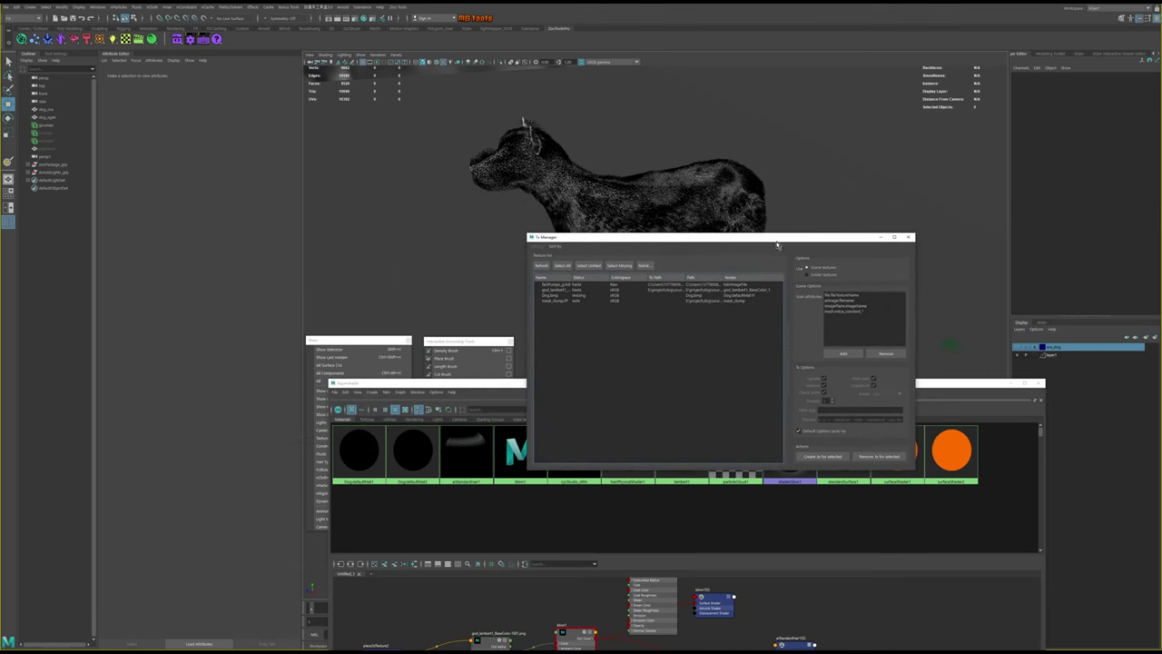
Render the dog in Arnold RenderView, zoom in and out on the image, then stop the render
left_click(363, 18)
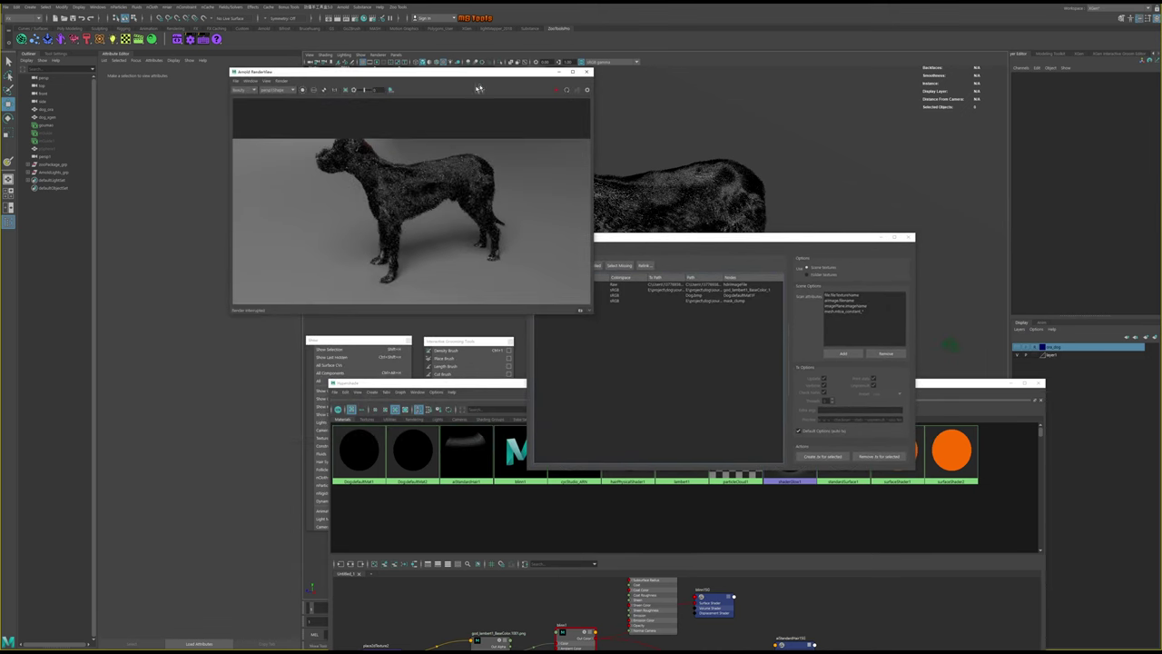
left_click(556, 91)
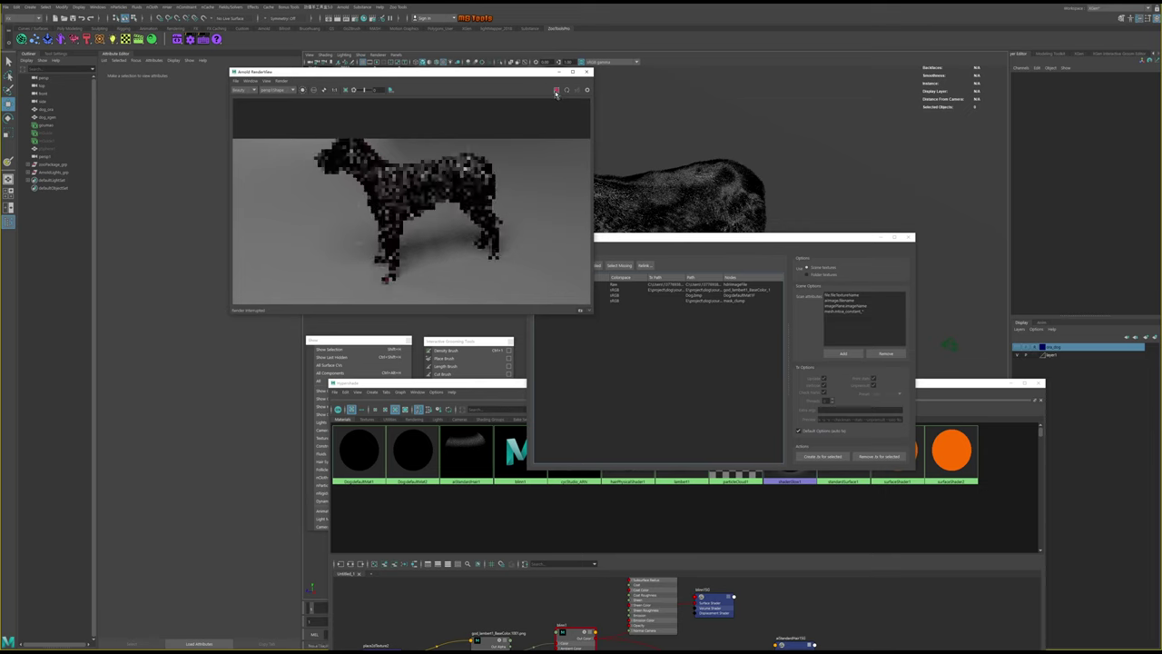
left_click(555, 91)
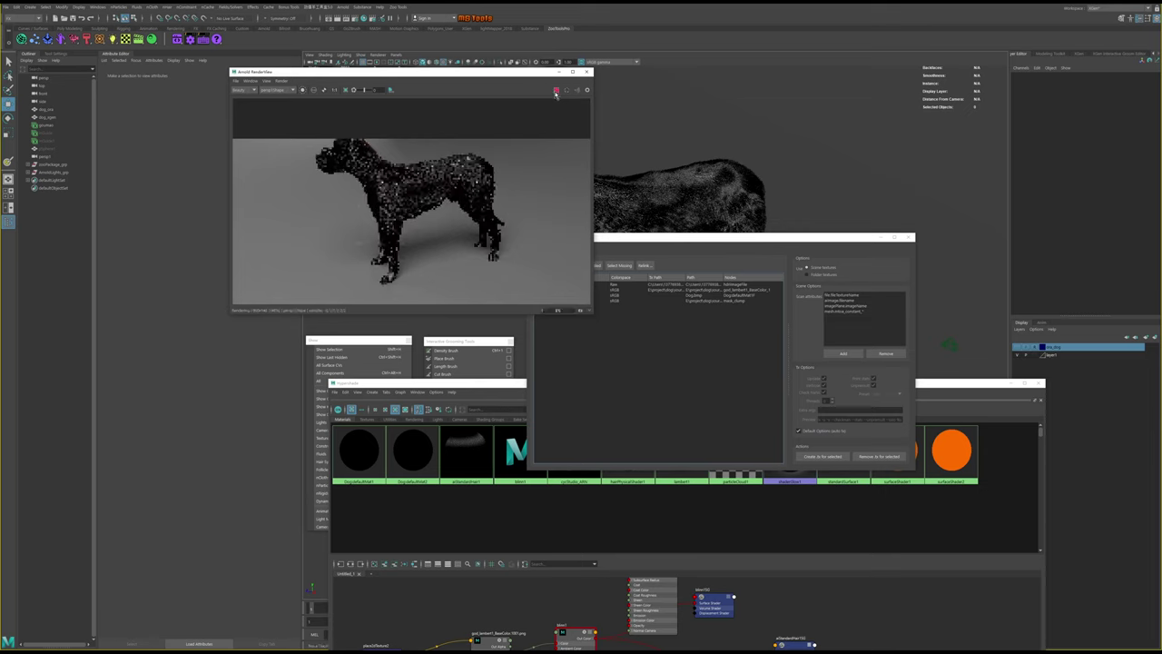
scroll(463, 171, "up", 2)
scroll(436, 176, "up", 3)
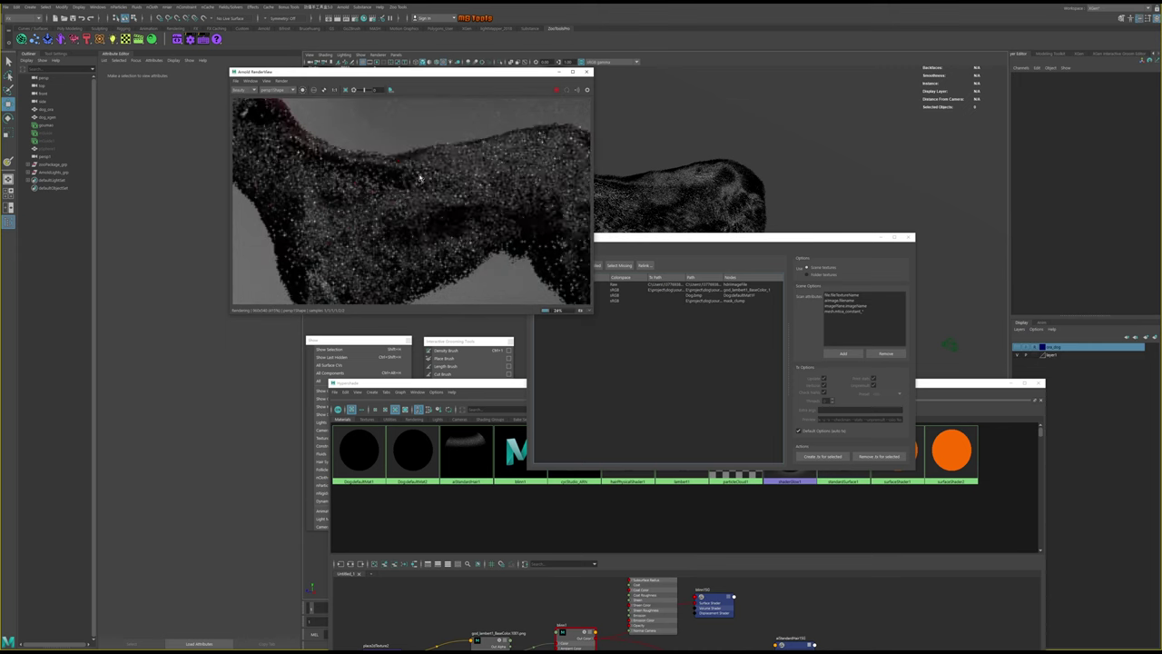
scroll(420, 177, "down", 3)
scroll(420, 177, "down", 2)
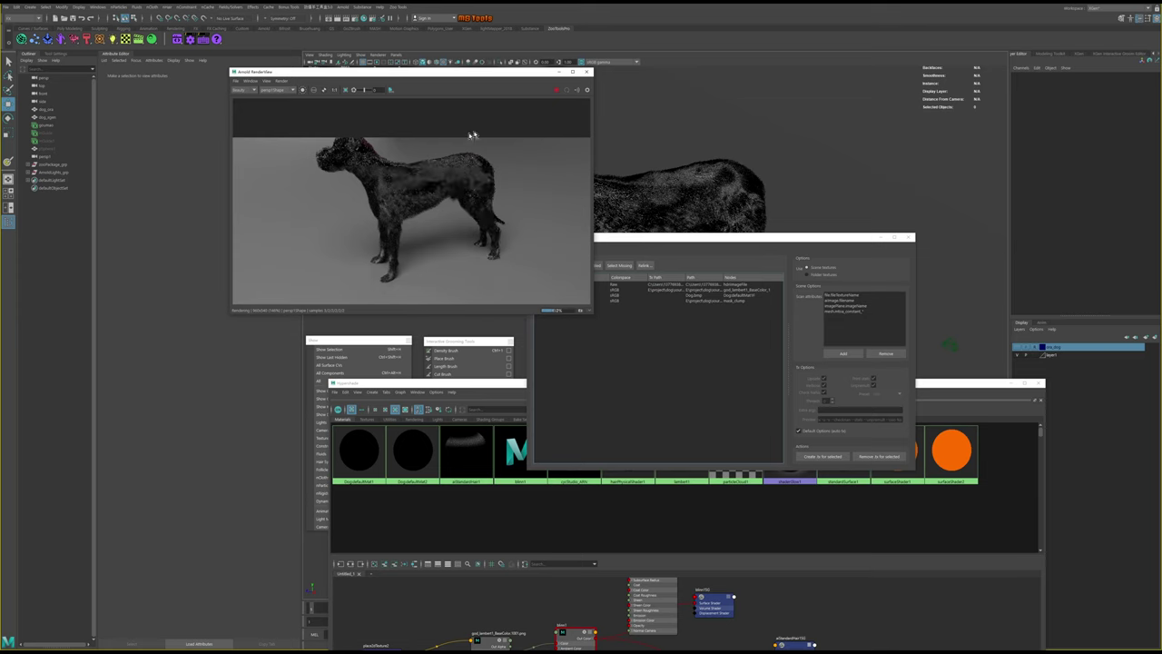
left_click(557, 89)
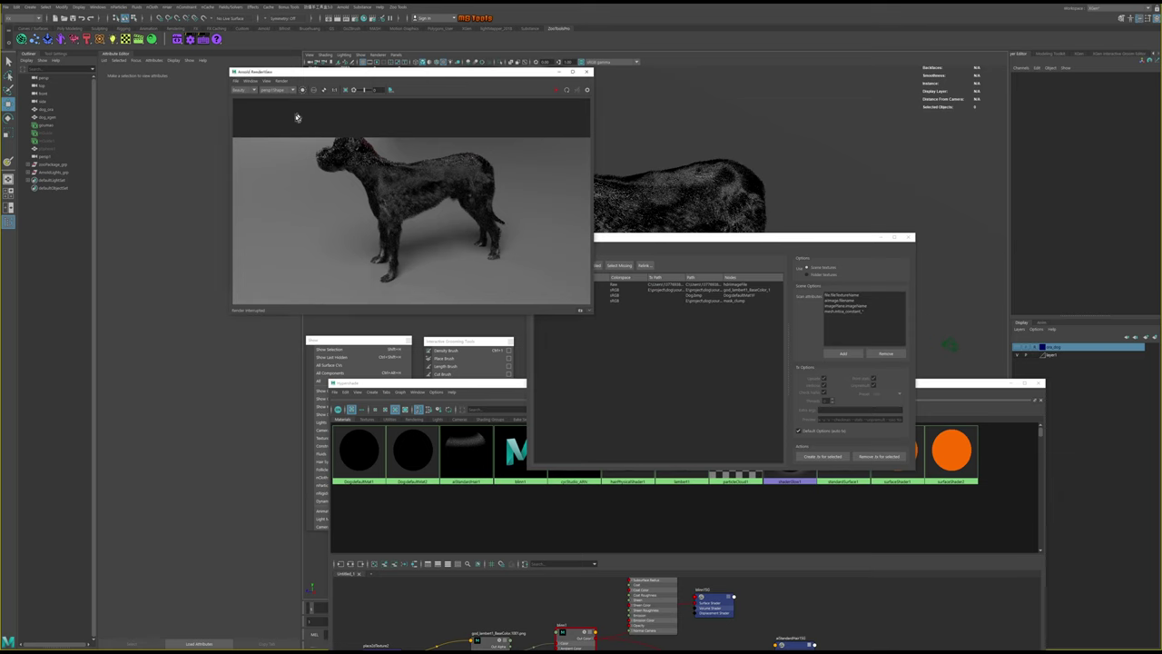
Assign the blinn1 material to the selected dog_ogerShape mesh
left_click(53, 118)
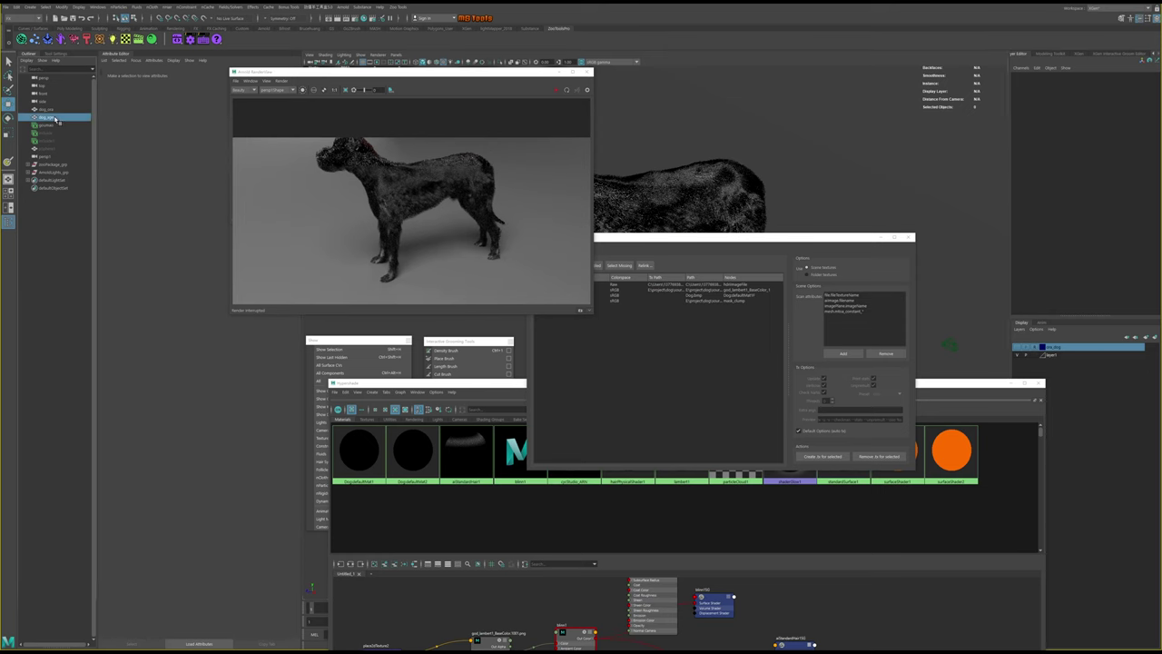
left_click(605, 552)
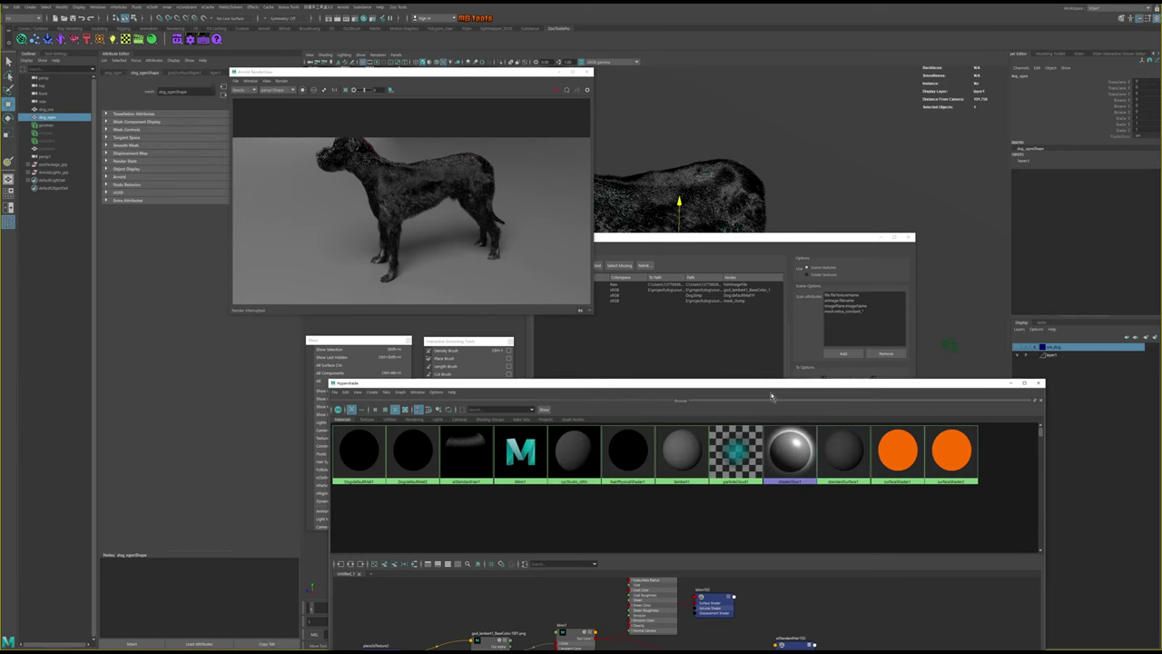
left_click_drag(541, 383, 668, 76)
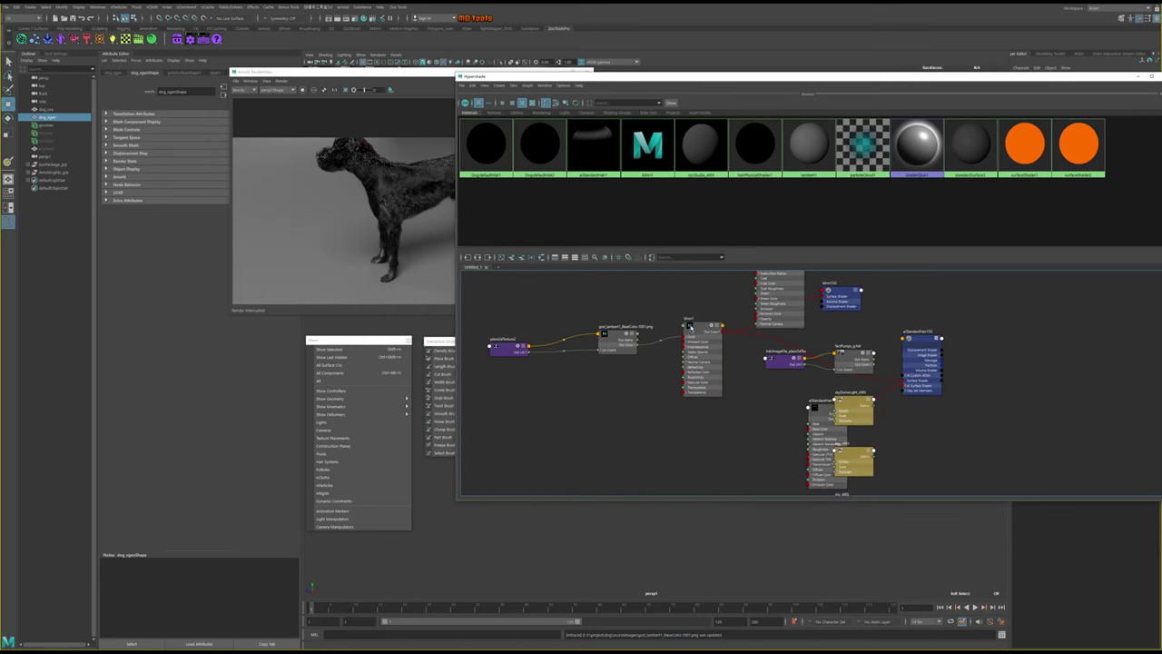
right_click(689, 326)
left_click(688, 304)
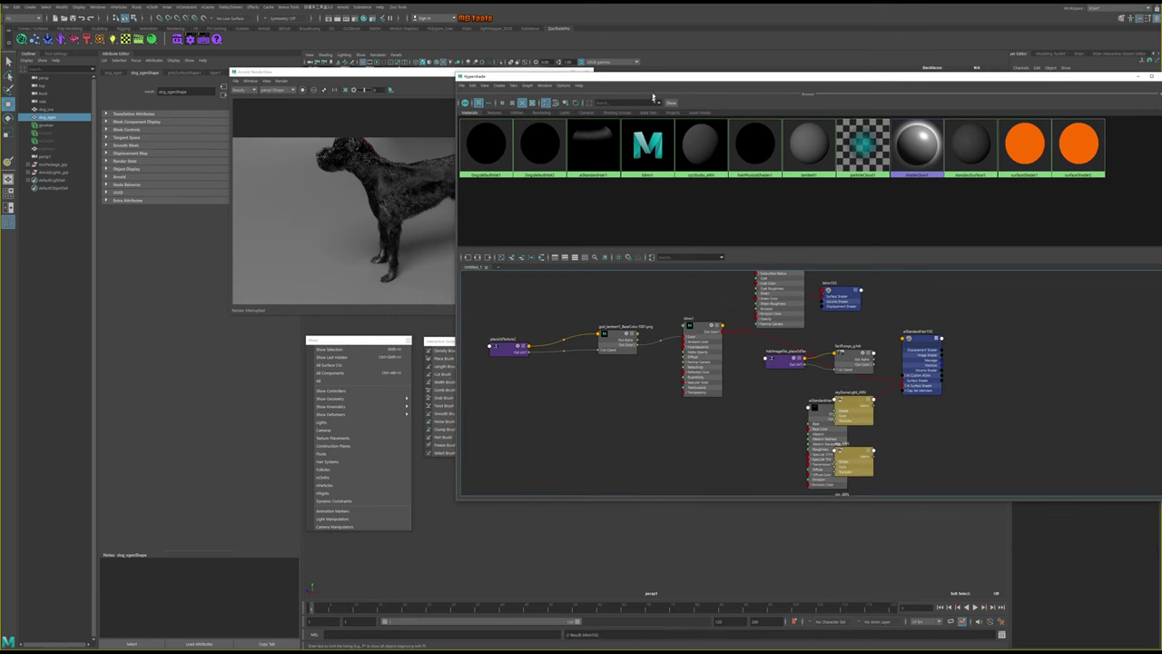
left_click_drag(710, 76, 632, 367)
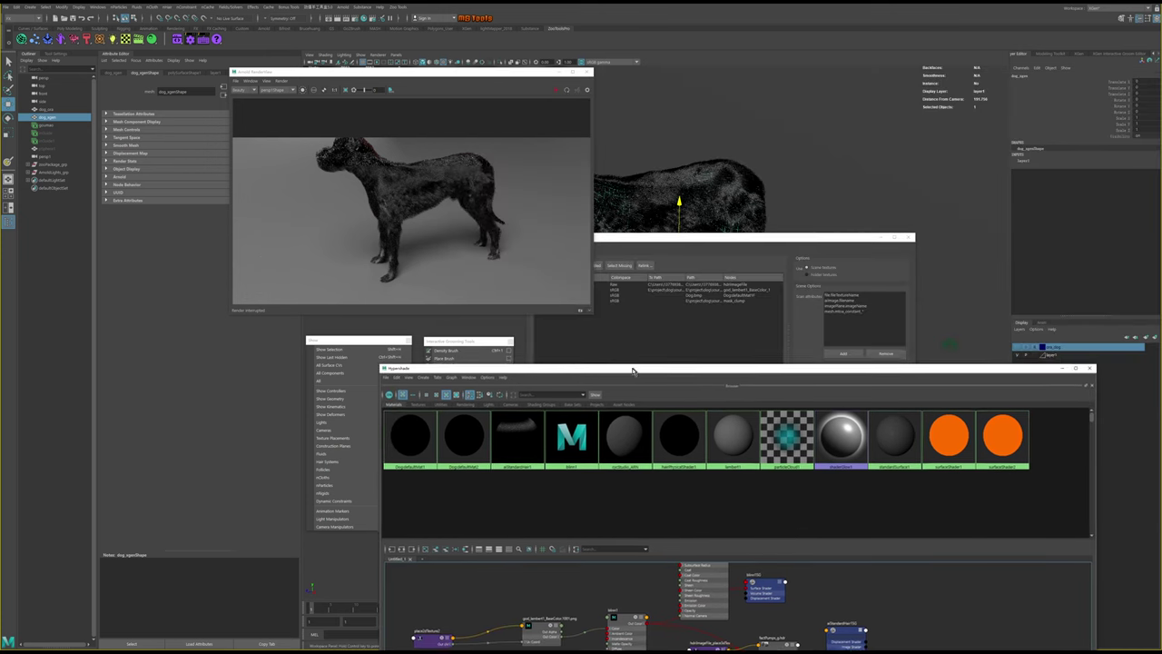
left_click_drag(733, 188, 786, 150, "alt")
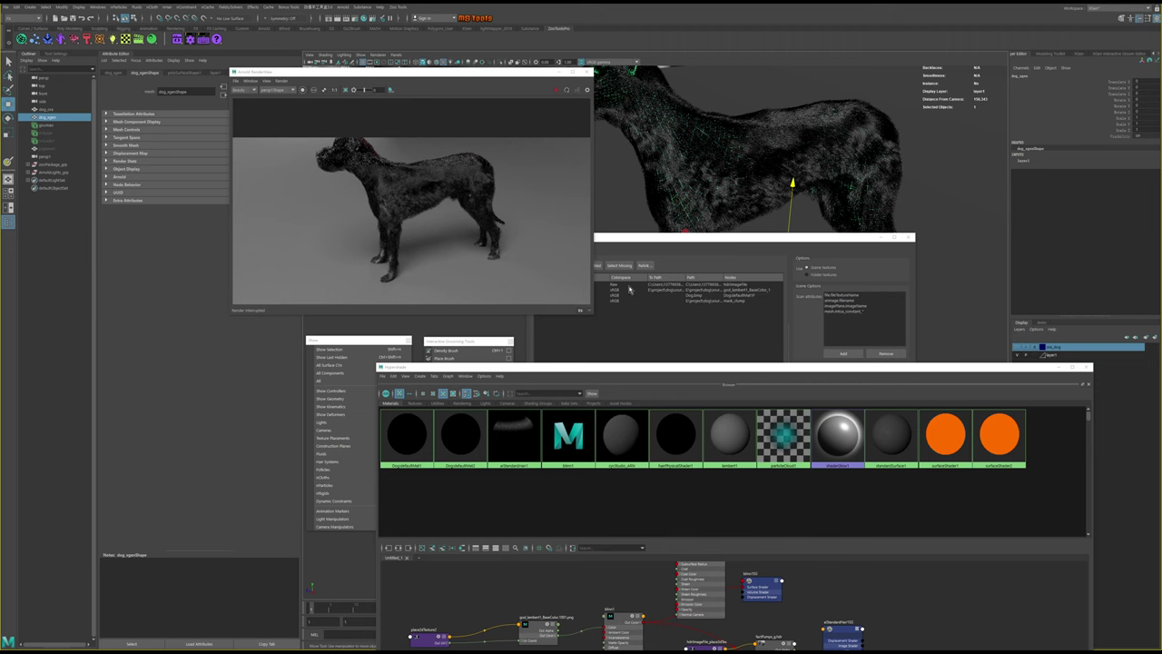
Move the blinn1 and aiStandardSurface1SG nodes and zoom out over the whole graph
left_click_drag(634, 370, 632, 400)
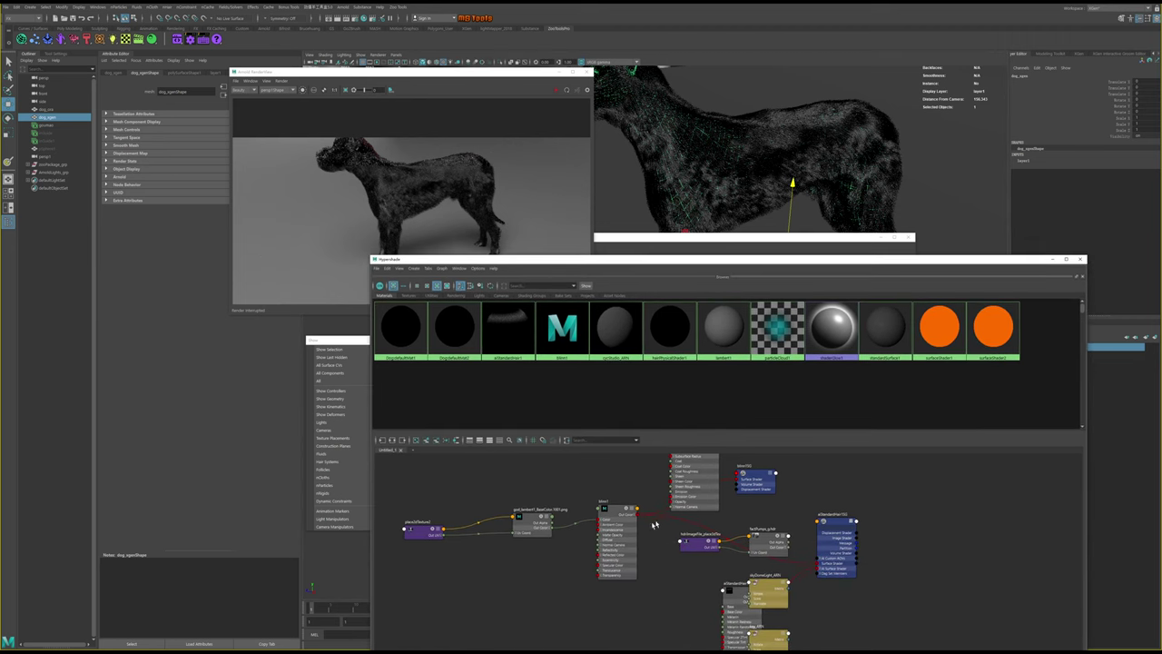
left_click_drag(622, 517, 602, 556)
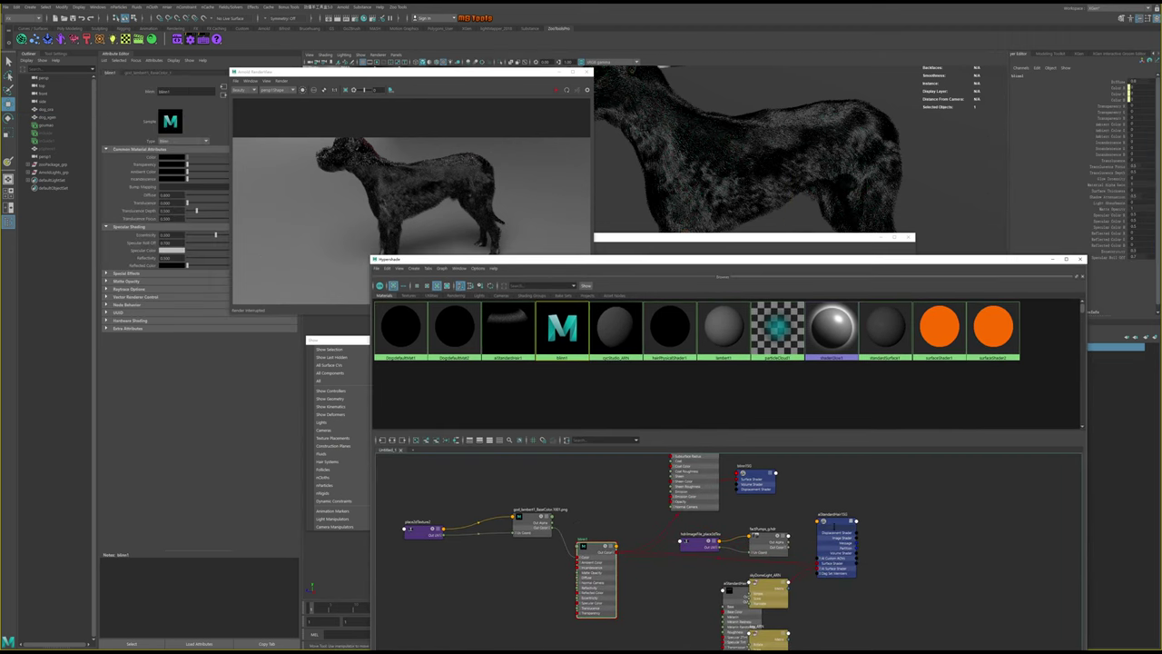
left_click_drag(840, 525, 880, 511)
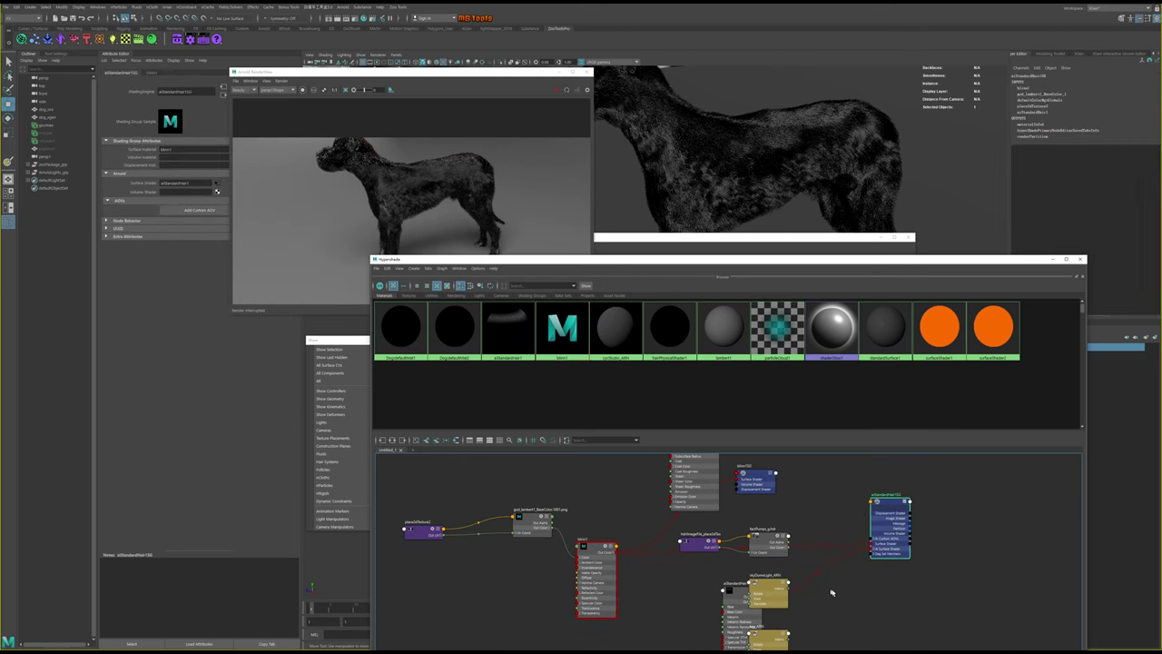
middle_click_drag(832, 594, 823, 504, "alt")
right_click_drag(824, 504, 722, 590, "alt")
left_click_drag(720, 259, 690, 65)
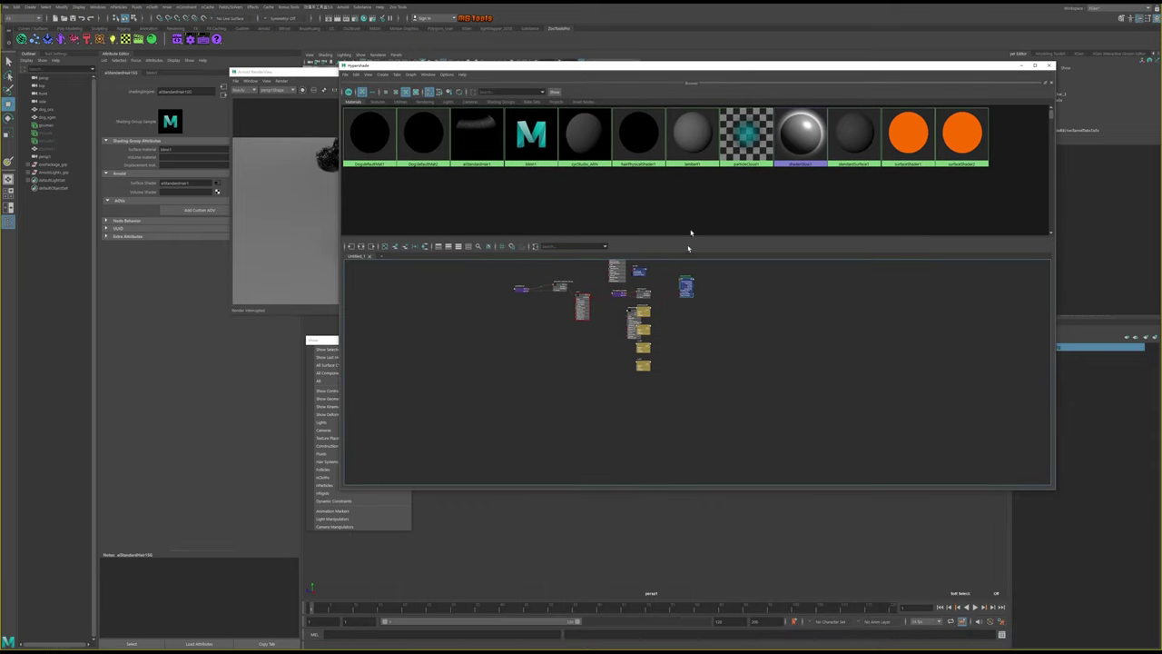
scroll(693, 384, "up", 3)
Reposition csStudio_ARN, blinn1 and aiStandardHair1, wiring aiStandardHair1 into the hair shading group
left_click(609, 284)
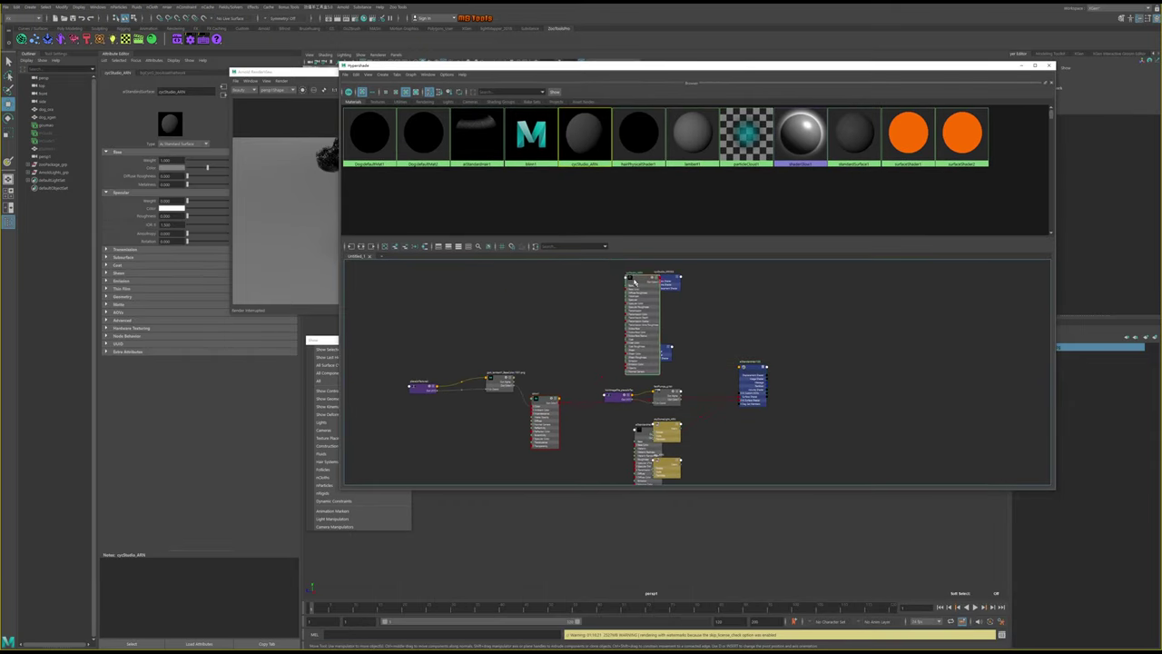
middle_click_drag(635, 318, 717, 318, "alt")
left_click_drag(563, 273, 599, 272)
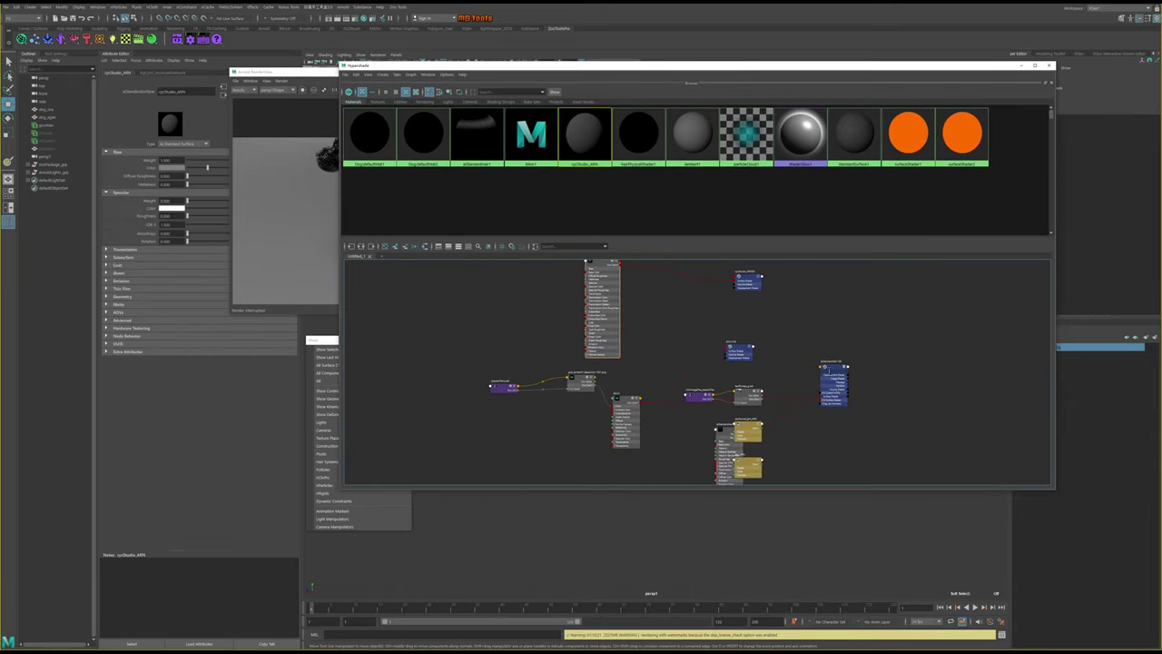
left_click_drag(624, 399, 649, 346)
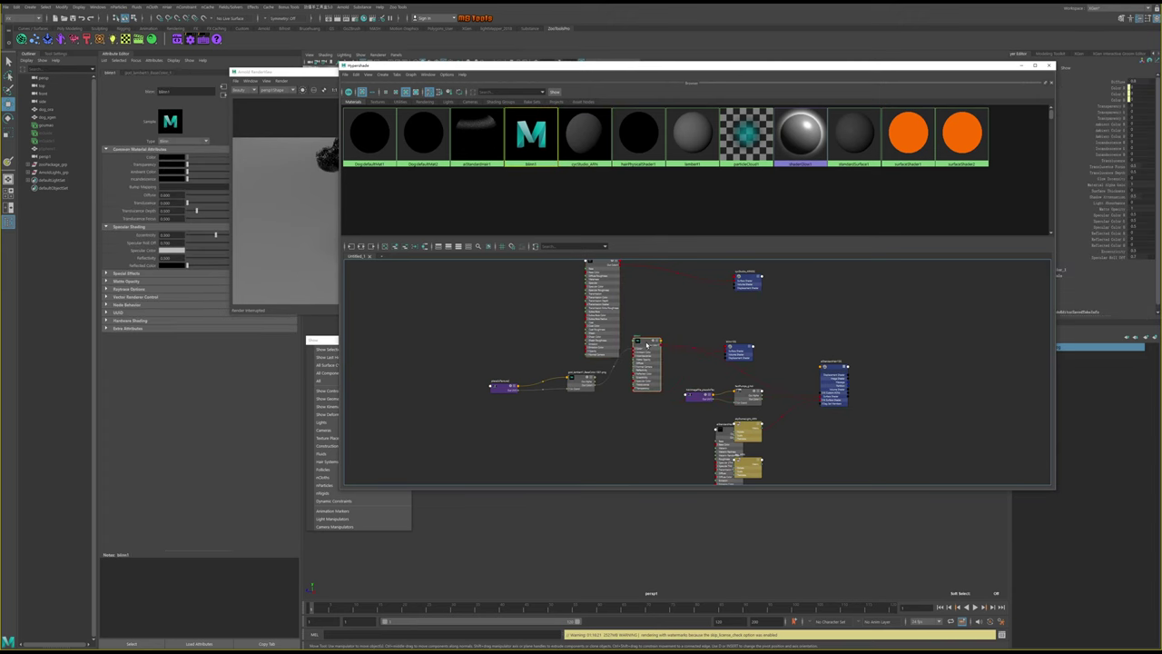
left_click_drag(750, 420, 696, 416)
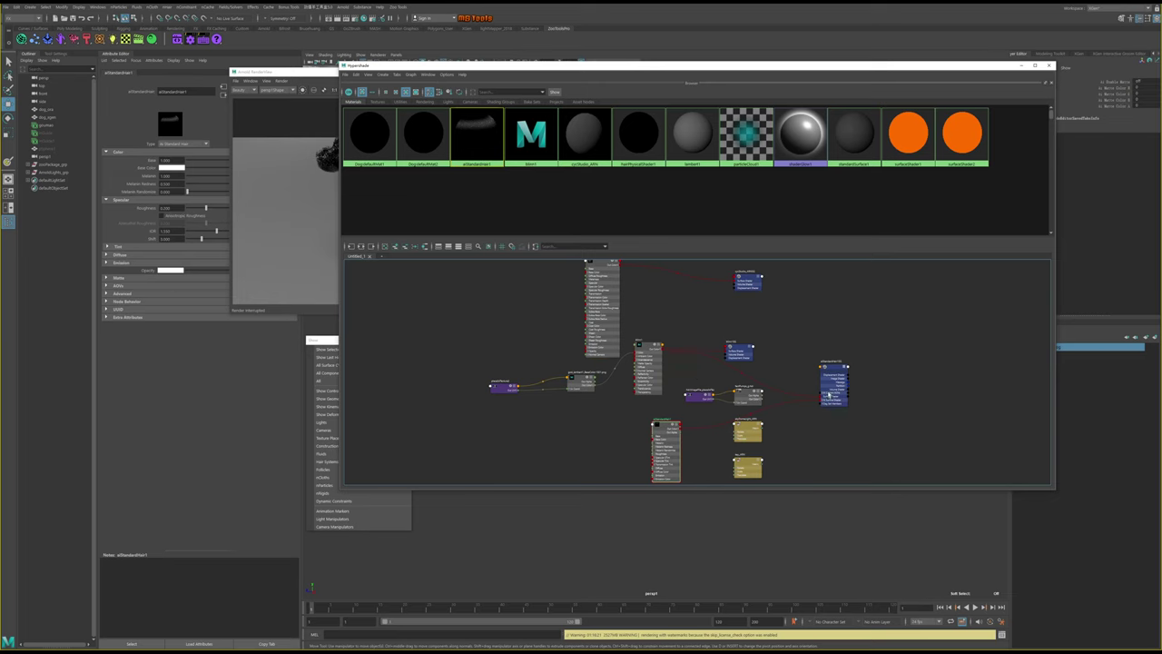
left_click_drag(820, 382, 713, 429)
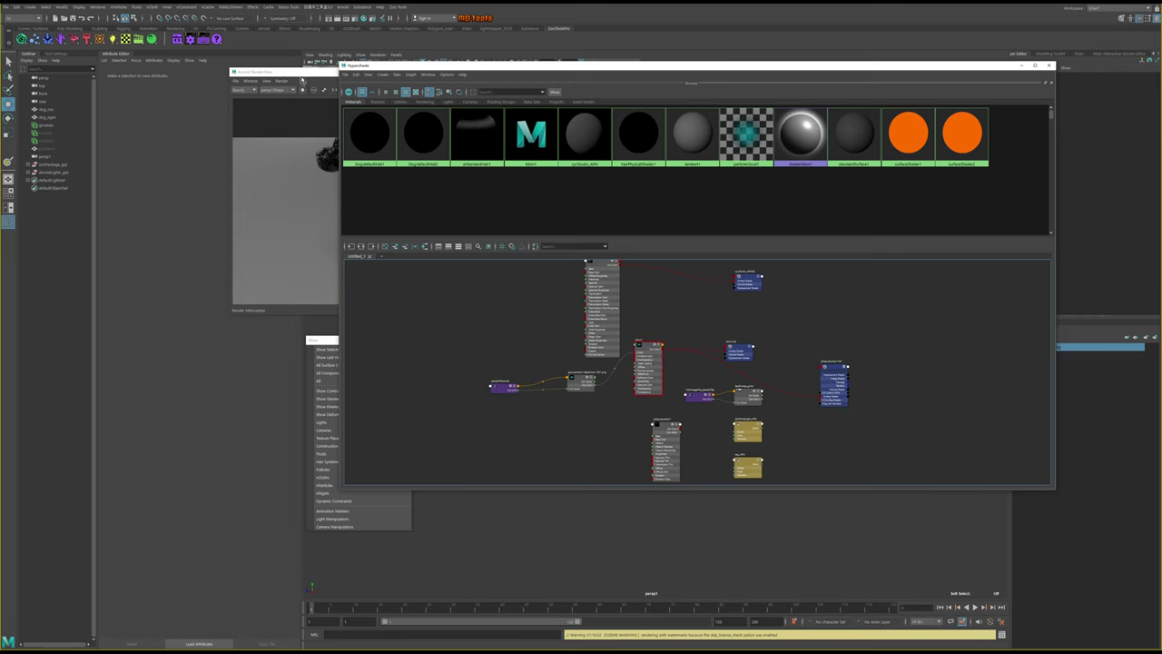
left_click_drag(310, 72, 159, 131)
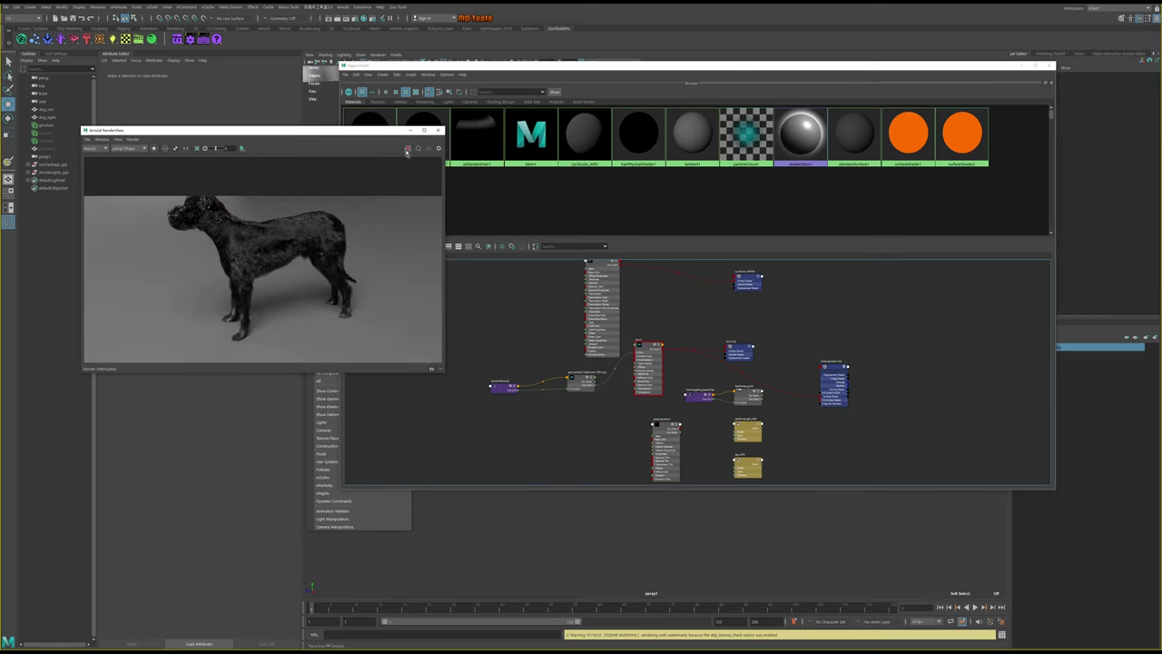
Re-render the dog in Arnold RenderView and pan the image toward its legs
left_click(407, 151)
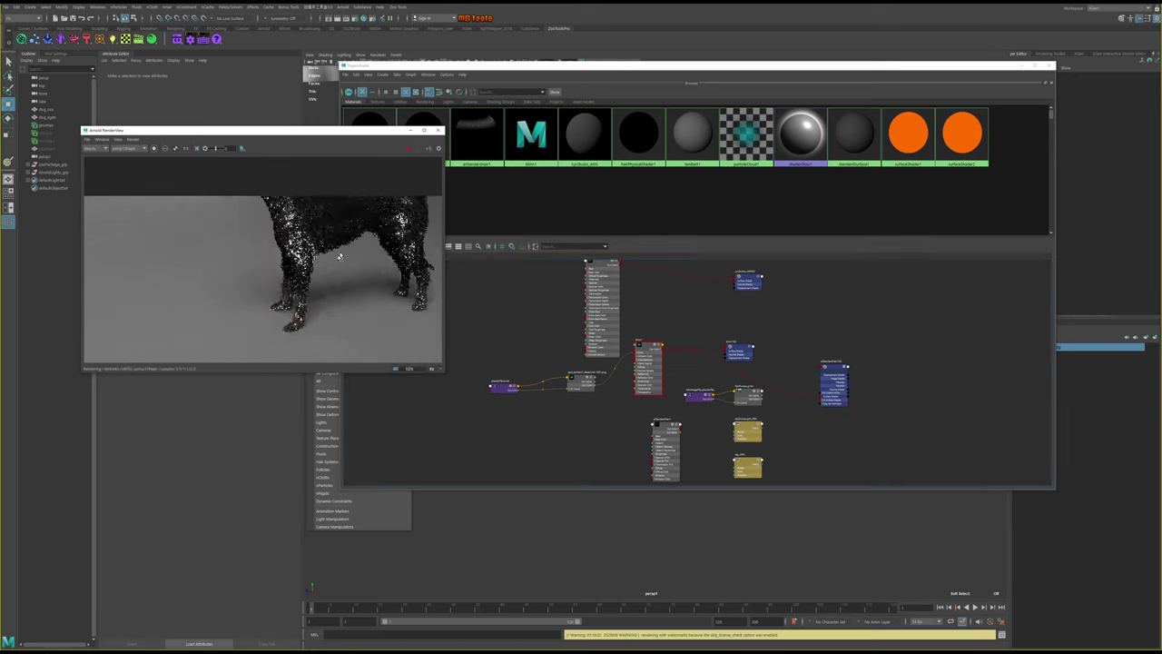
middle_click_drag(352, 232, 321, 273)
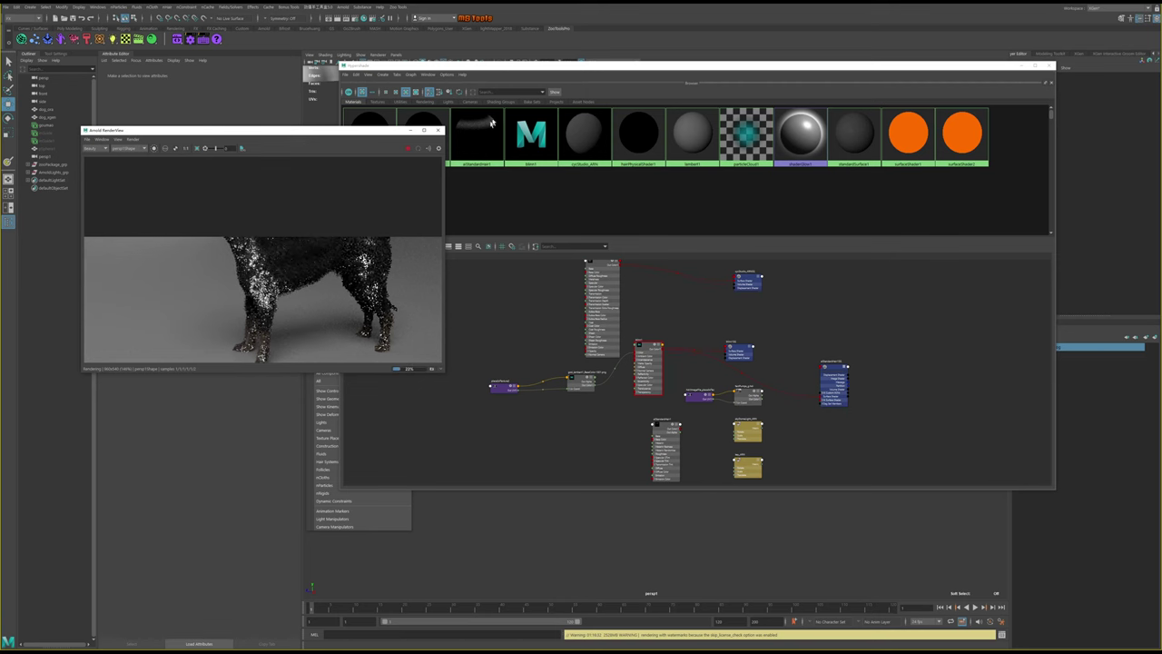
left_click_drag(570, 69, 669, 276)
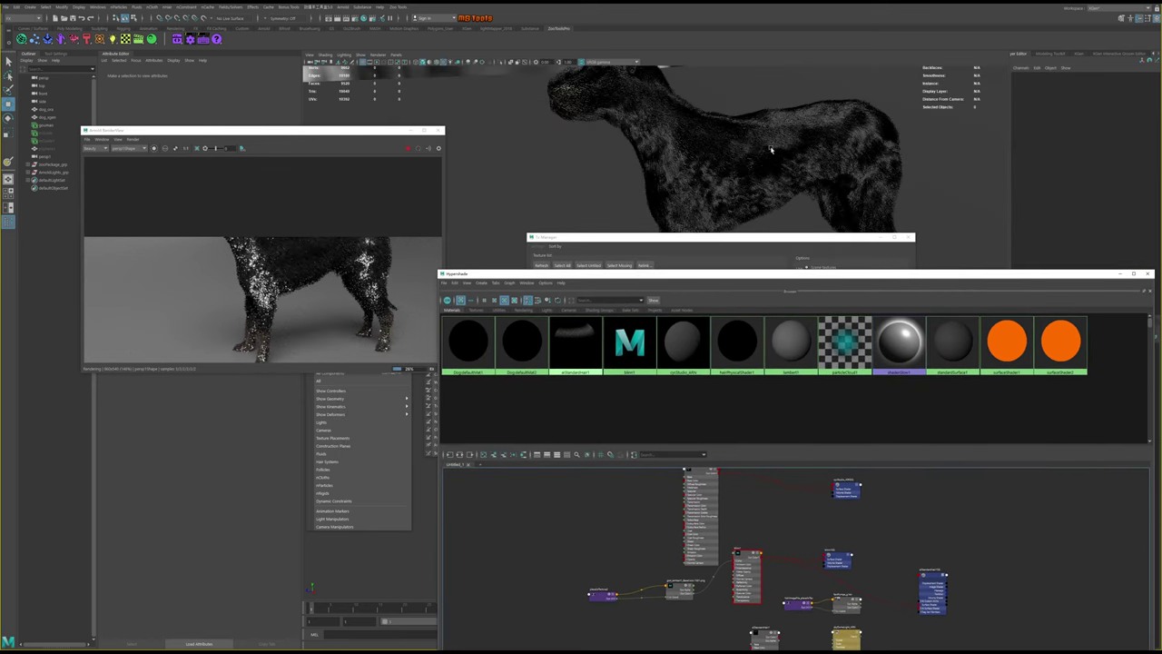
left_click_drag(748, 177, 702, 207, "alt")
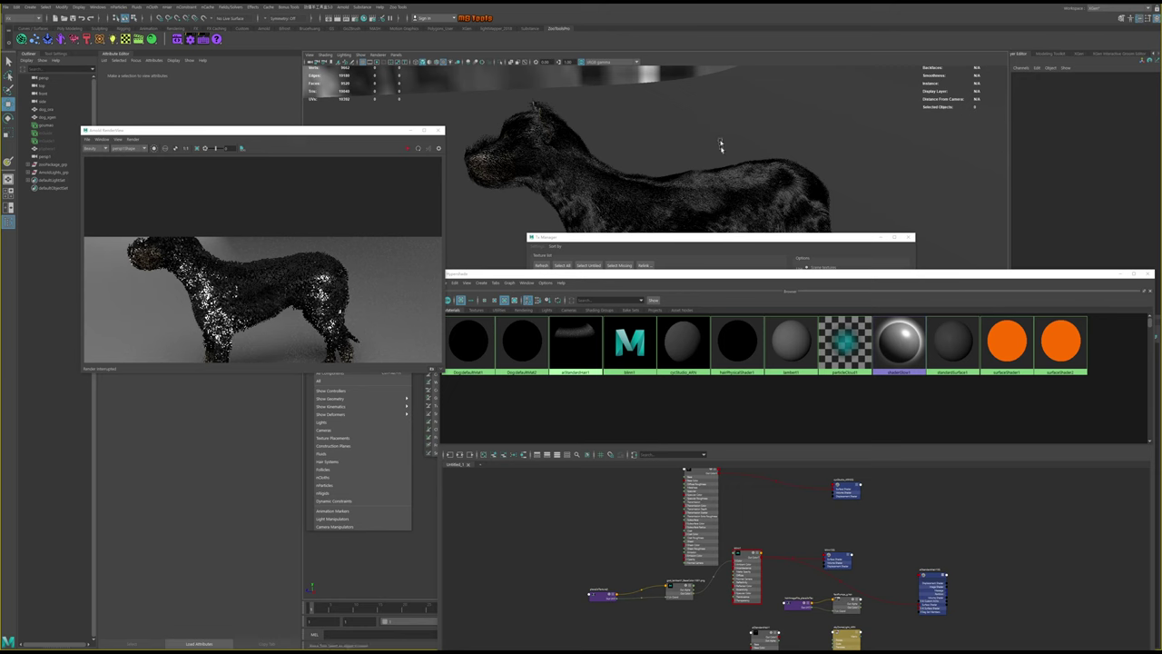
Tumble the viewport to a side-on angle on the dog, then bring the Hypershade back over it
mouse_move(716, 187)
left_mouse_down("alt")
mouse_move(702, 190)
mouse_move(778, 134)
mouse_move(768, 187)
mouse_move(768, 176)
mouse_move(741, 189)
left_mouse_up("alt")
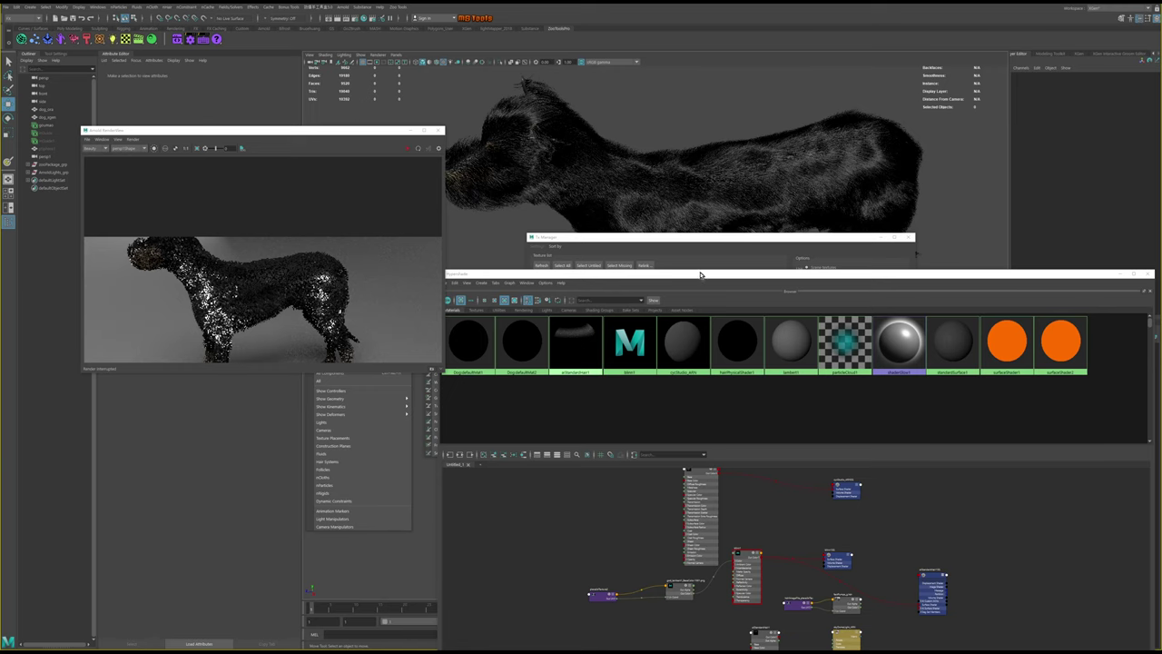
left_click_drag(700, 272, 644, 99)
Rearrange the shader nodes and connect the file texture to aiStandardHair1's Base Color
left_click_drag(623, 415, 563, 425)
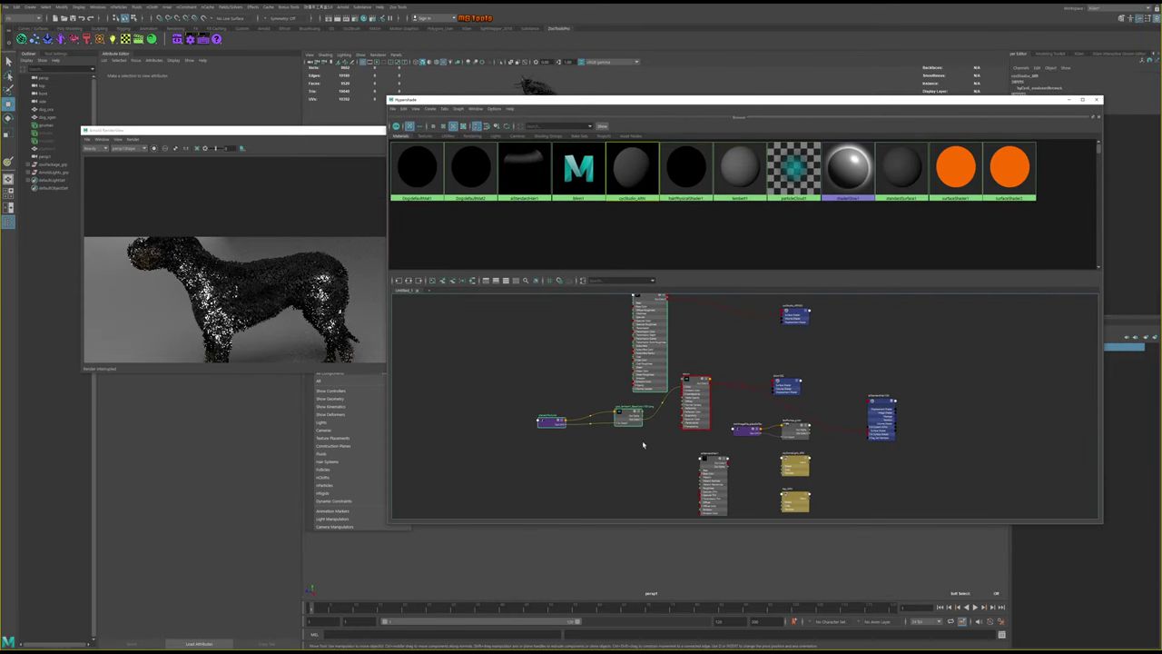
left_click_drag(697, 378, 647, 422)
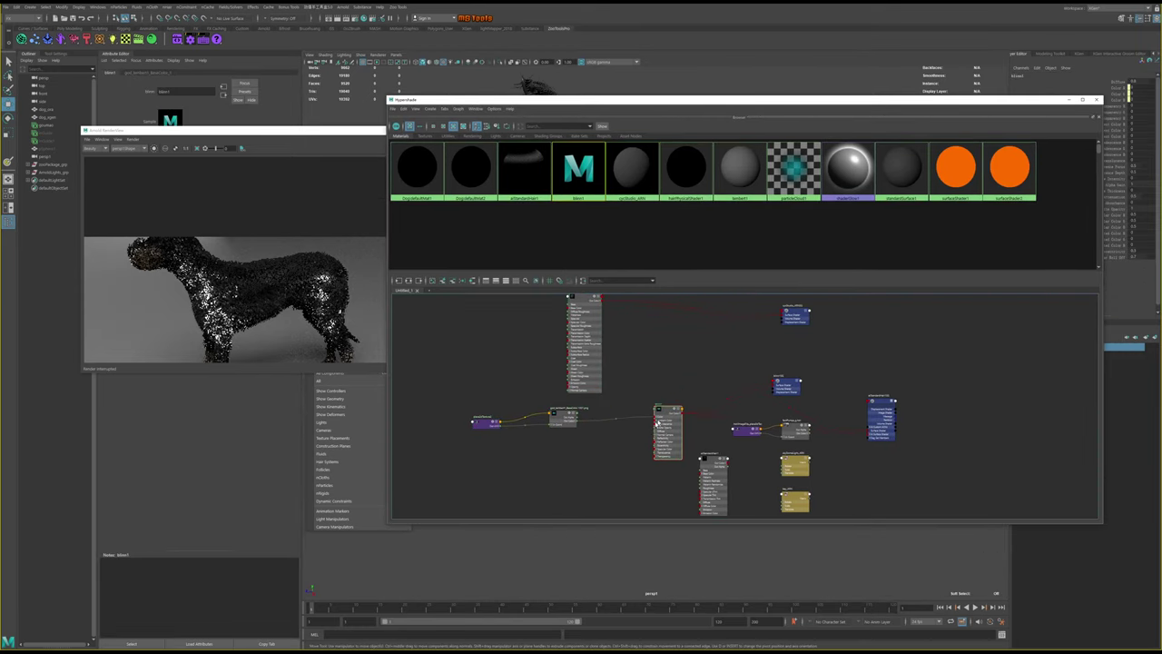
left_click_drag(704, 456, 666, 315)
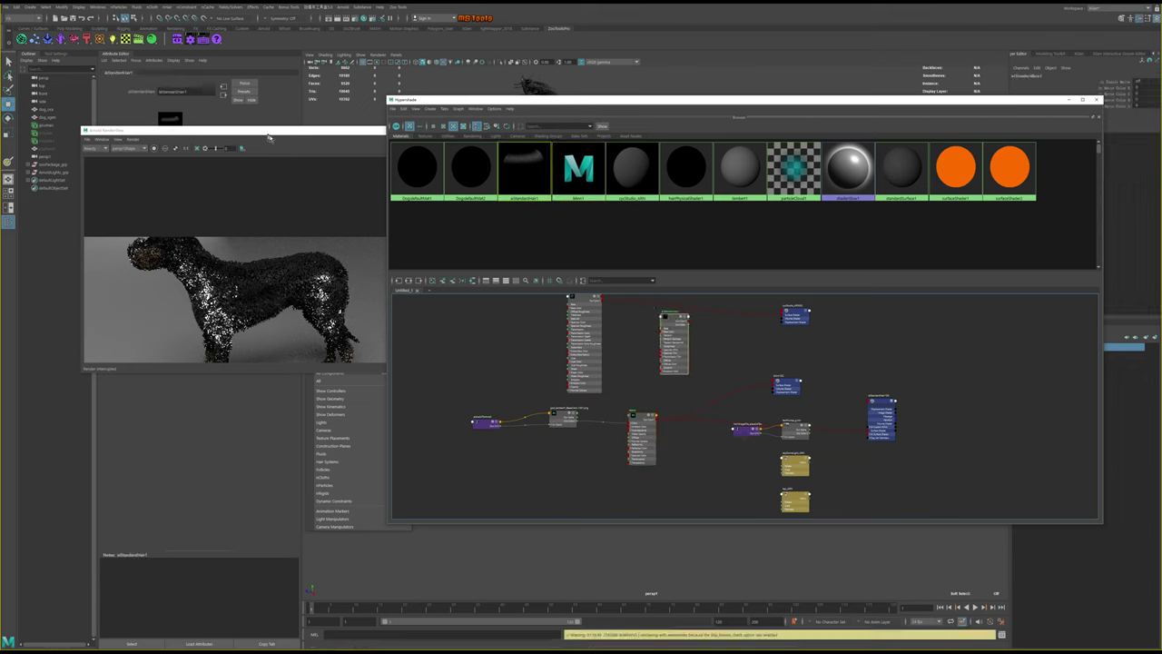
left_click_drag(272, 132, 195, 413)
left_click(570, 415)
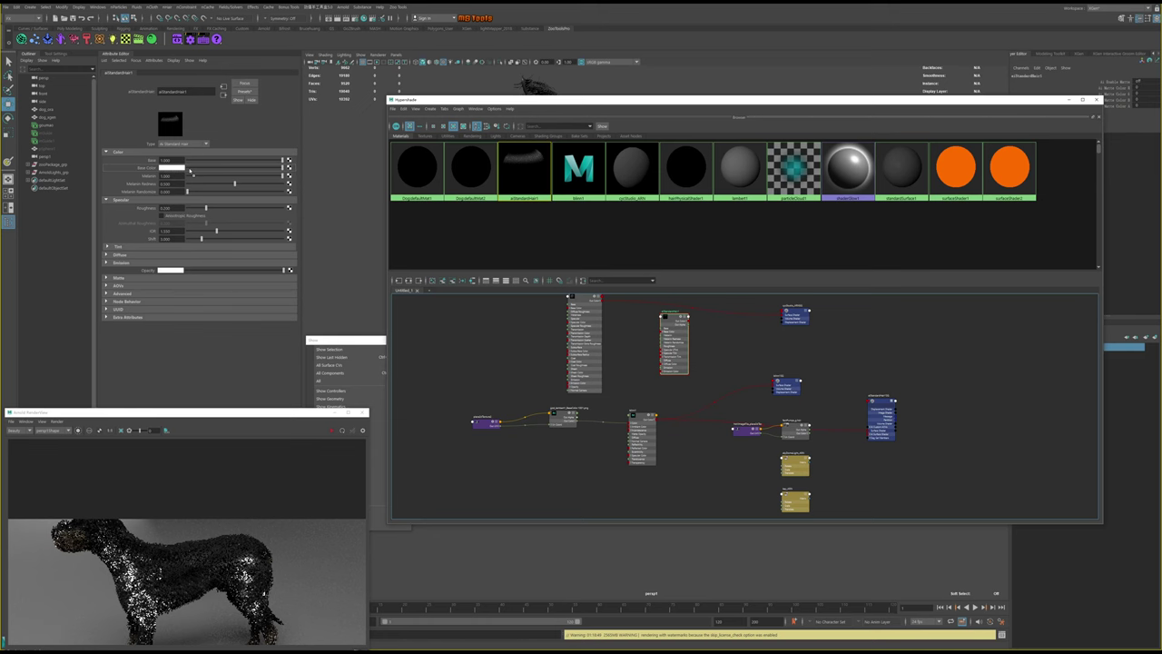
middle_click_drag(189, 171, 189, 170)
mouse_move(561, 105)
left_mouse_down()
mouse_move(551, 304)
mouse_move(552, 116)
left_mouse_up()
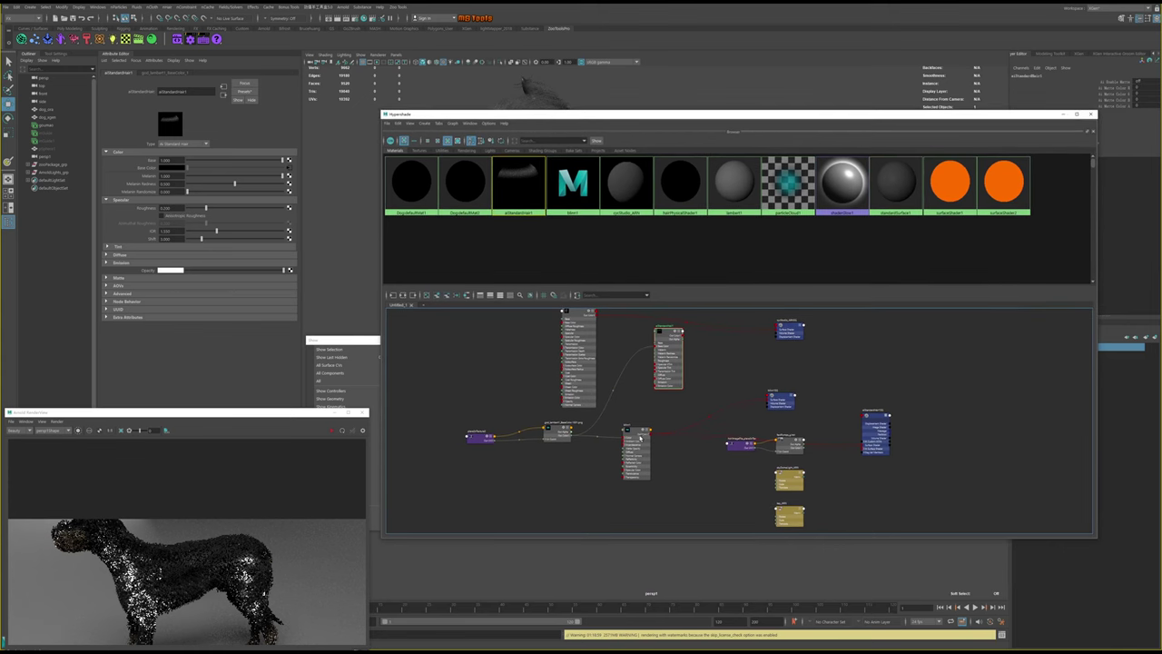
Delete the file texture's connection into blinn1 and darken blinn1's Color
left_click_drag(642, 438, 641, 475)
left_click_drag(877, 416, 885, 397)
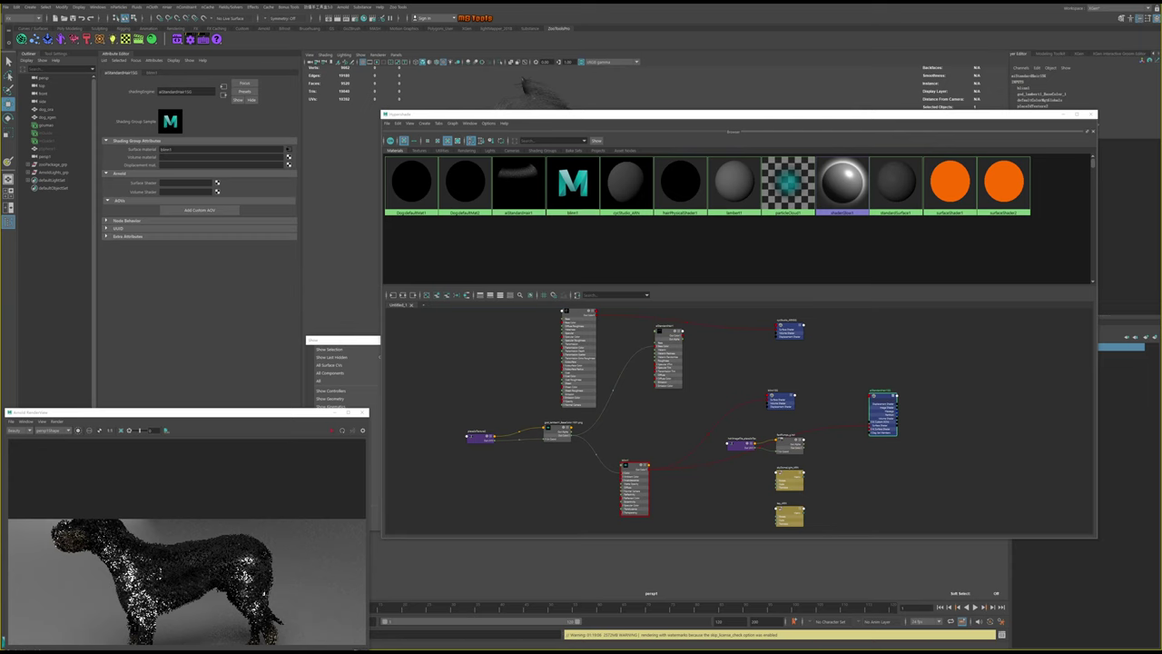
left_click_drag(633, 473, 640, 460)
left_click(594, 446)
key("Delete")
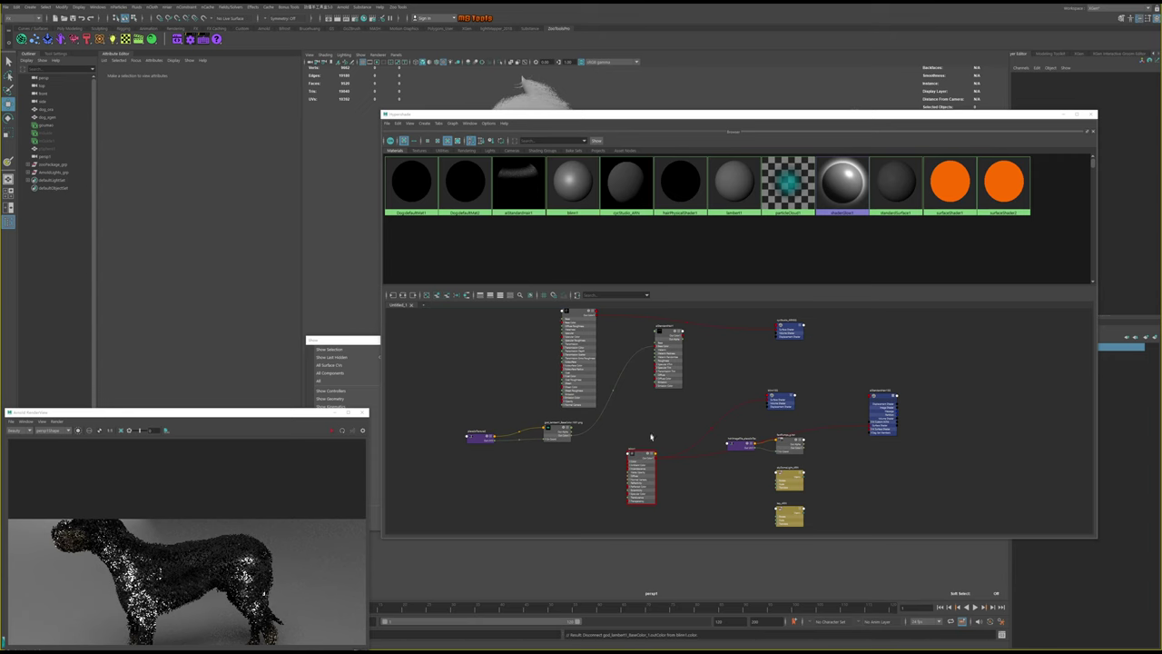
left_click(641, 467)
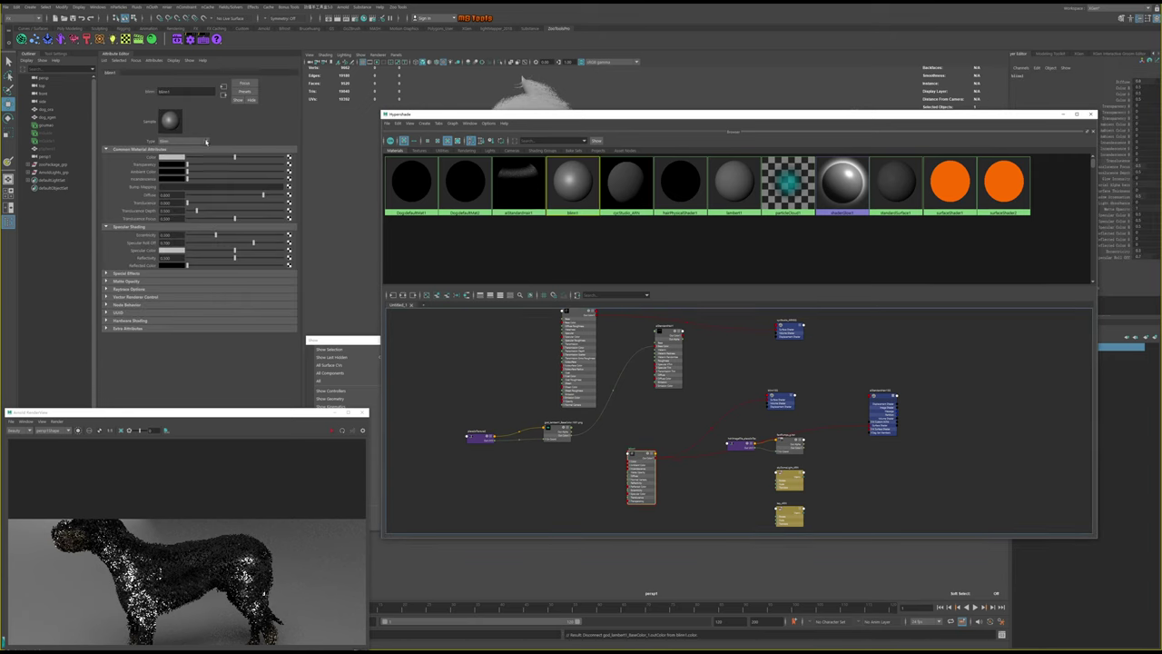
left_click_drag(230, 160, 205, 158)
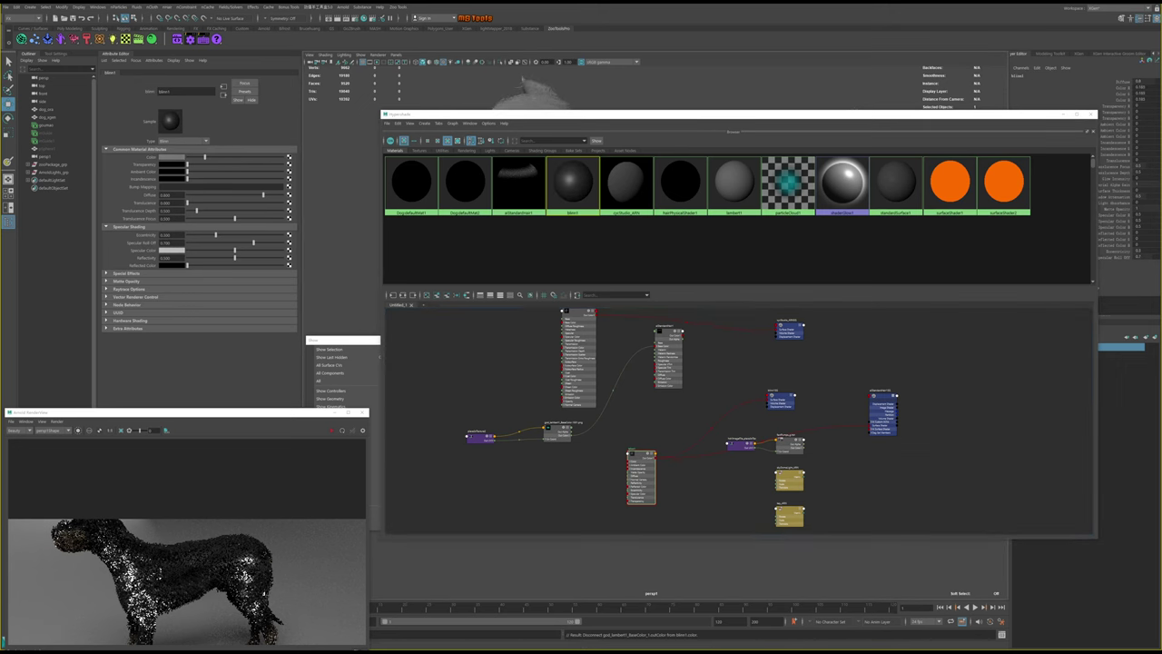
left_click_drag(706, 120, 839, 205)
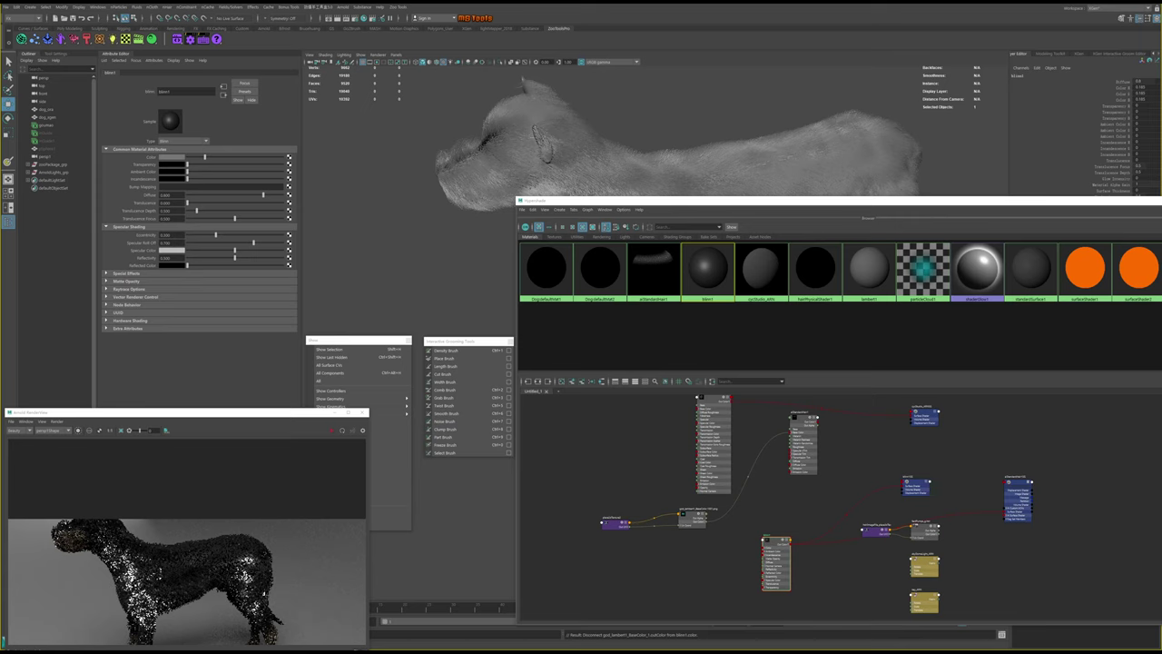
Create an aiStandardSurface material from a 'standard' search and show its shading group
left_click(765, 514)
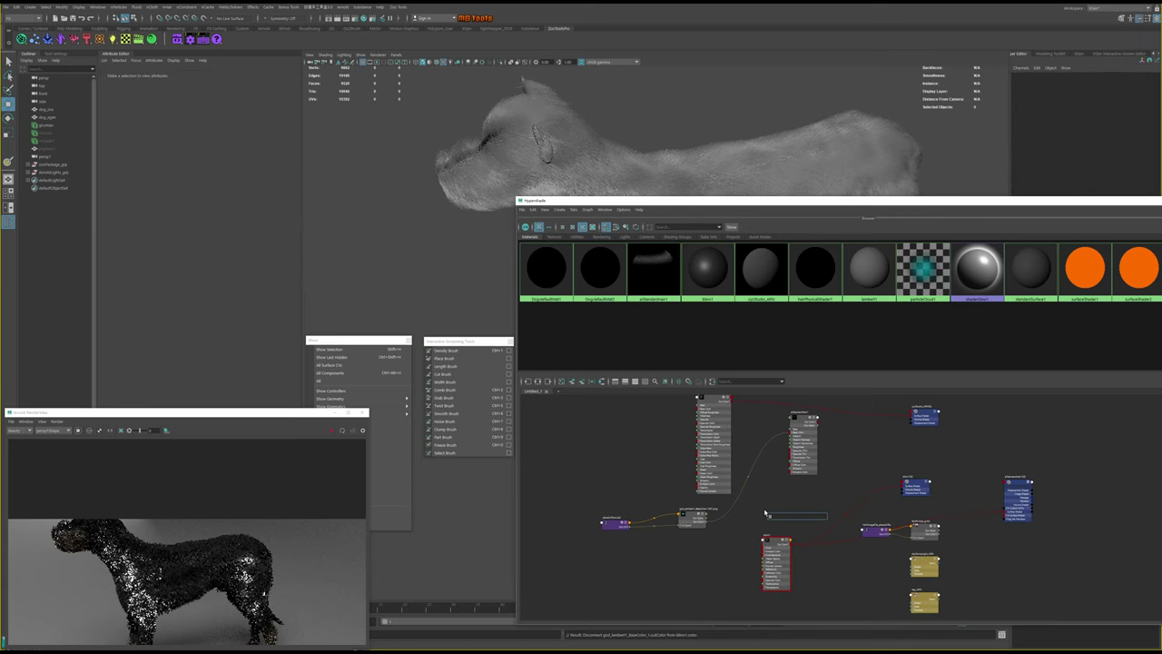
type("standard")
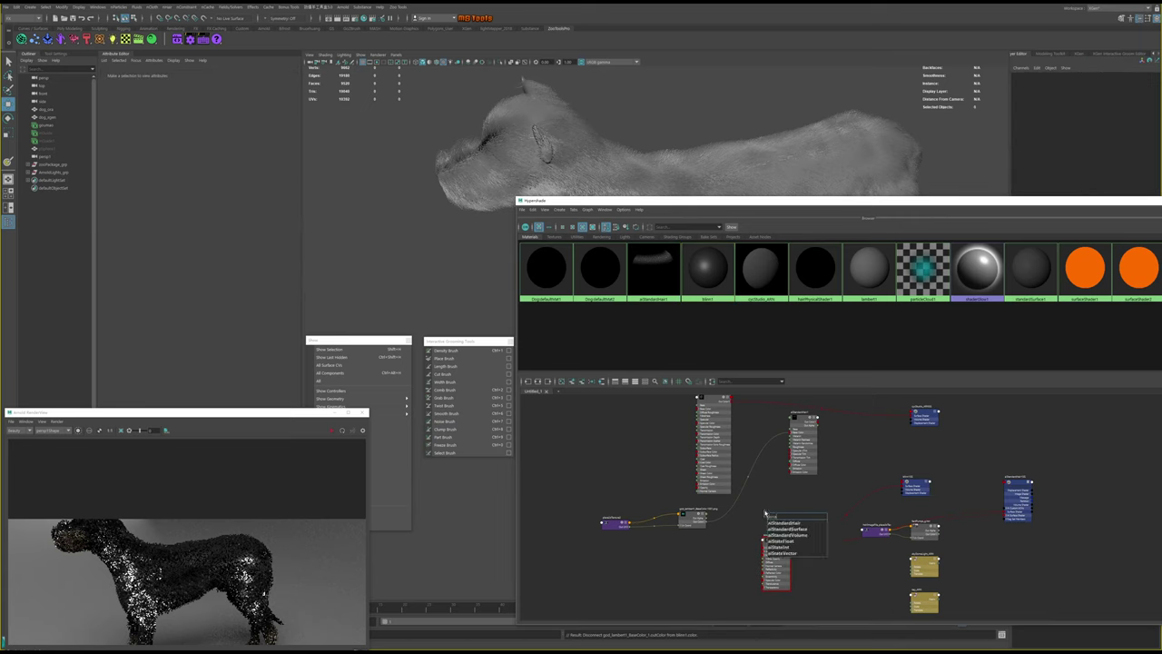
left_click(788, 528)
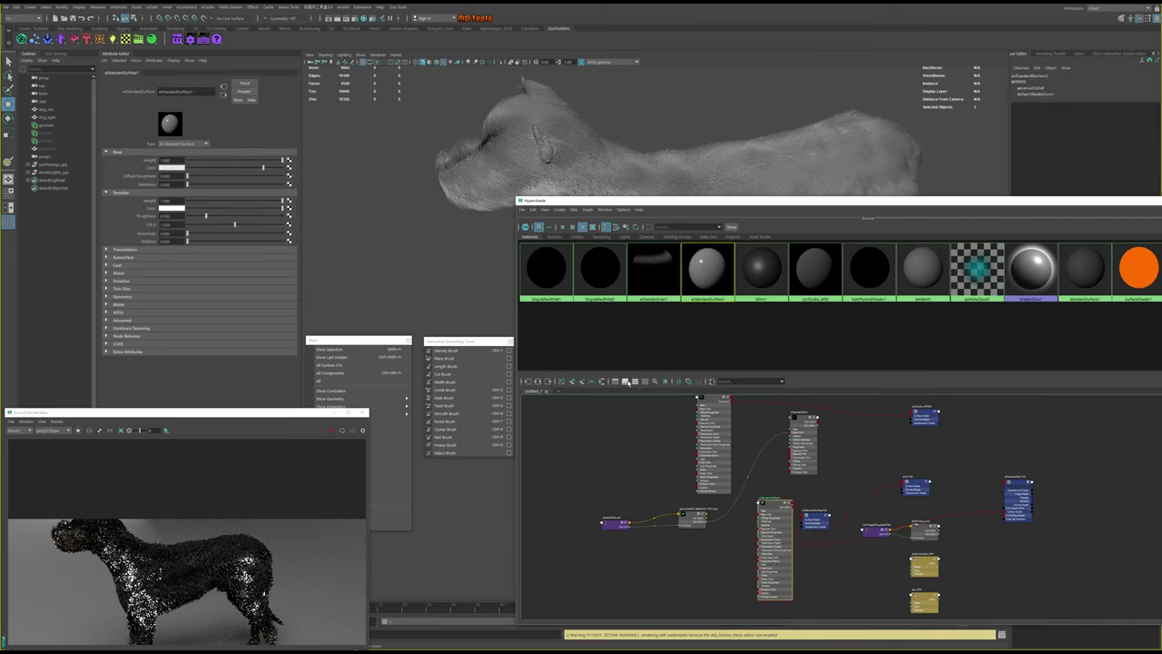
left_click(626, 383)
left_click(817, 499)
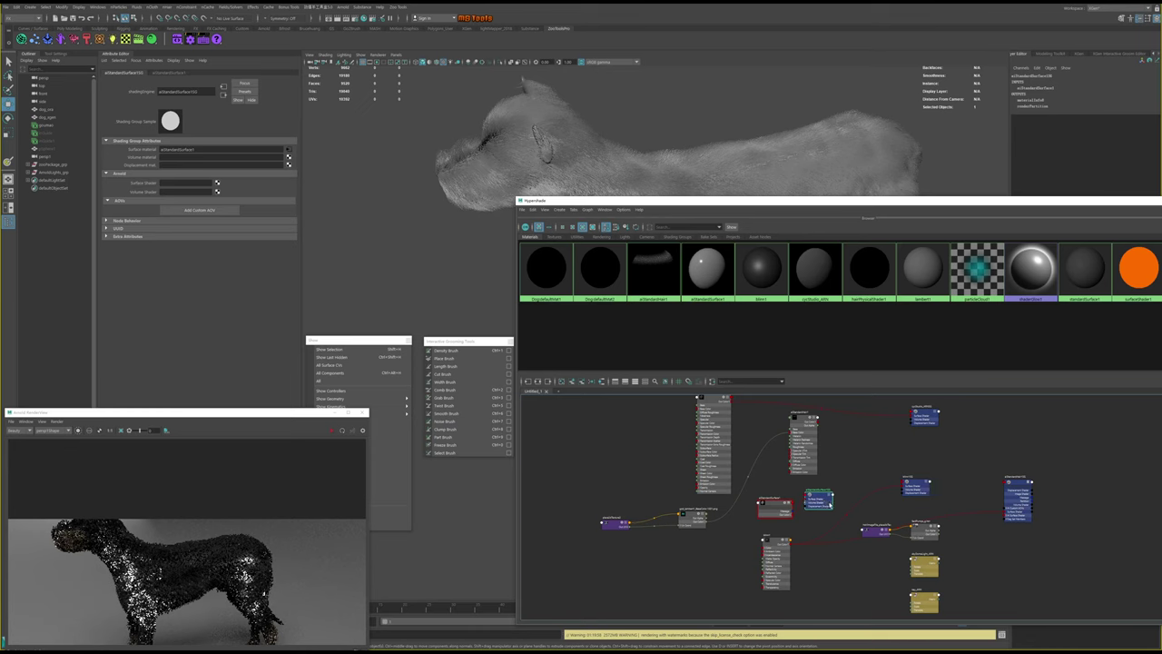
Spread out the graph nodes and delete the blinn1 material
left_click_drag(765, 542, 742, 551)
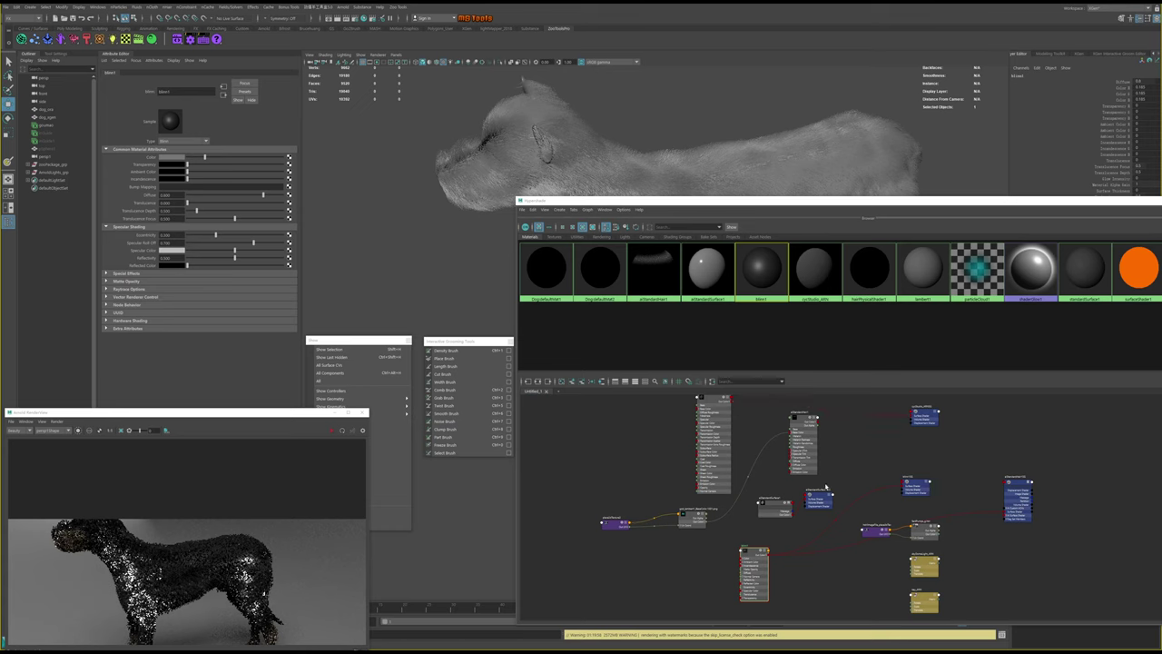
left_click(871, 436)
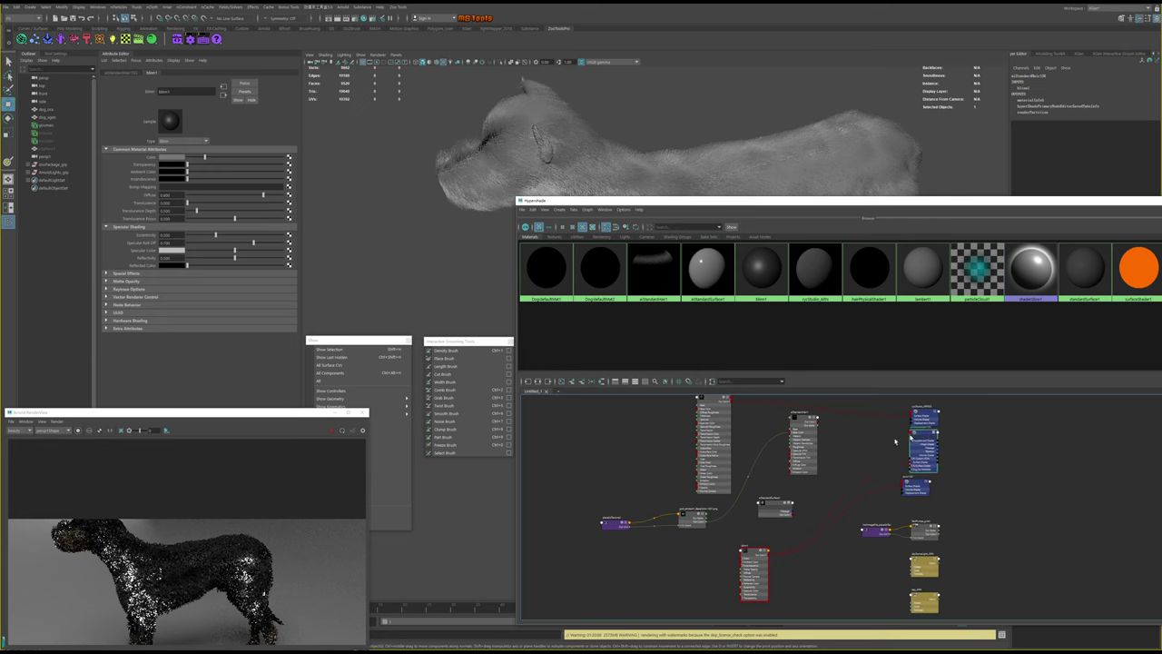
left_click_drag(905, 446, 880, 441)
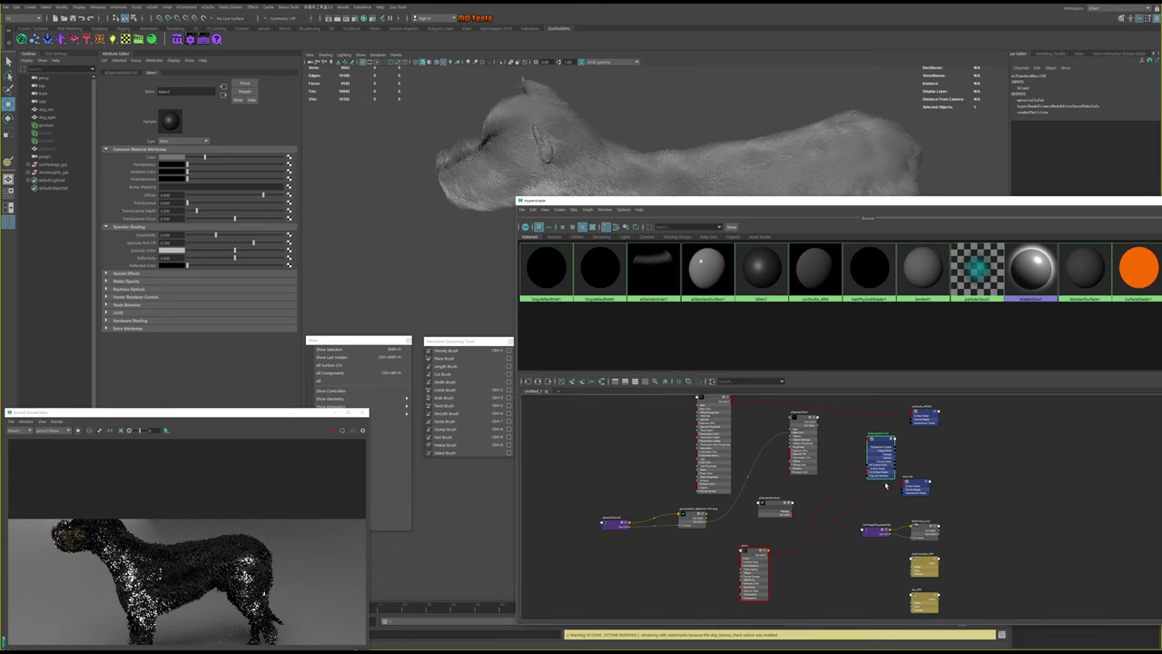
scroll(894, 495, "up", 2)
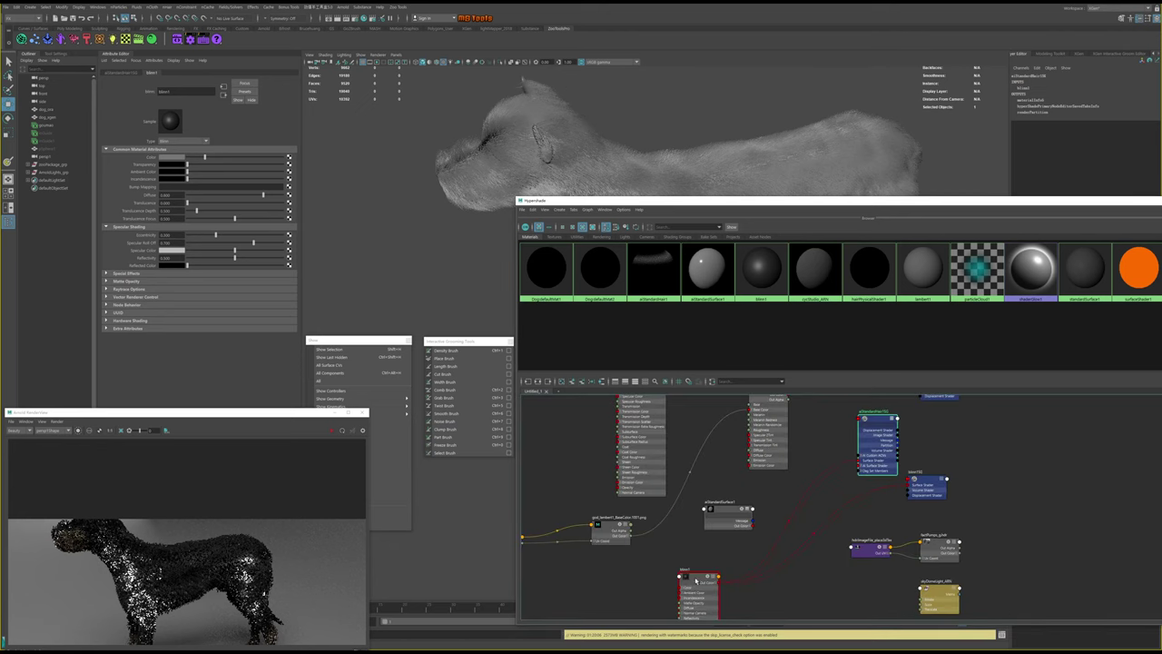
left_click(694, 581)
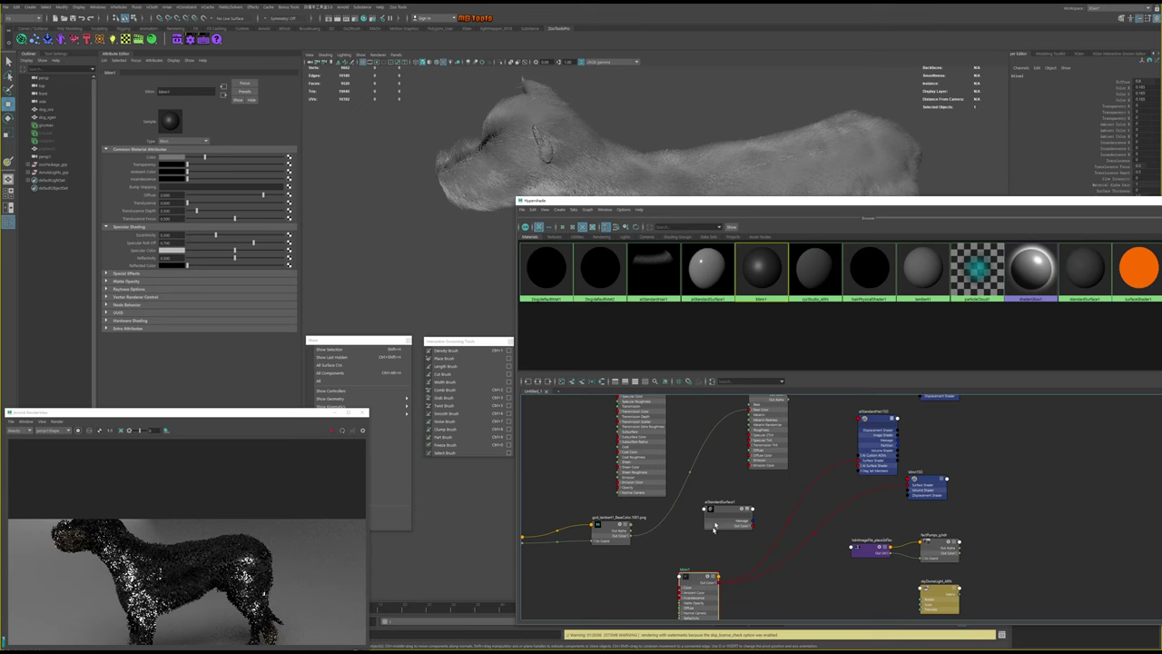
left_click_drag(752, 527, 863, 459)
key("Delete")
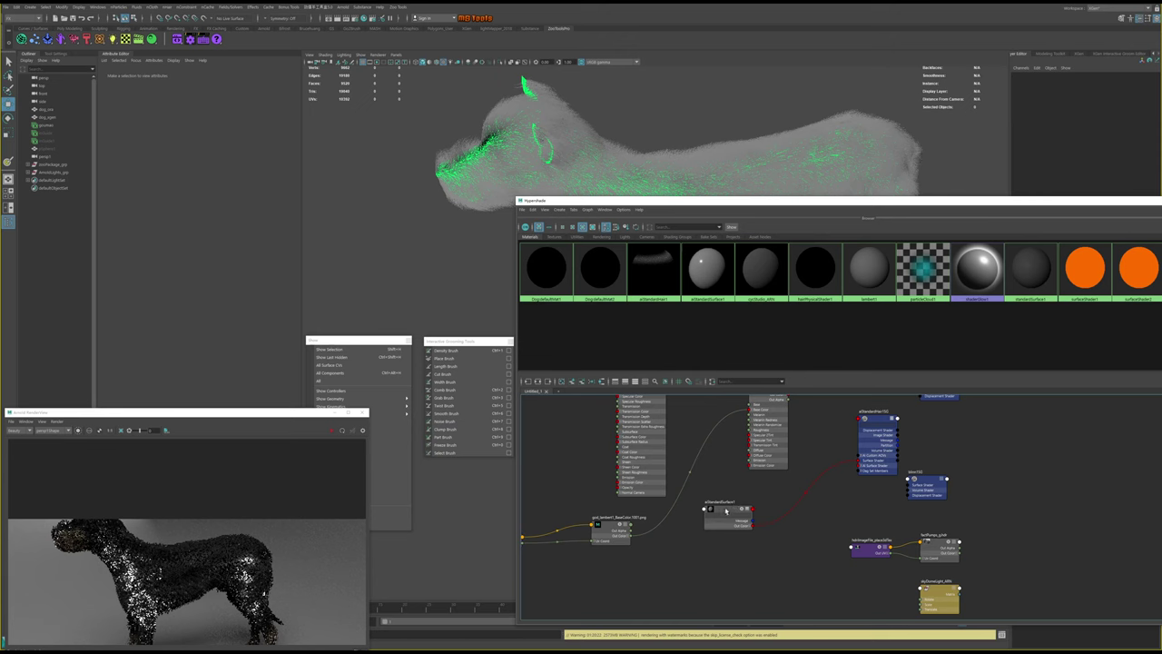
Undo the blinn1 deletion so the material returns to the shader graph
left_click_drag(726, 511, 745, 514)
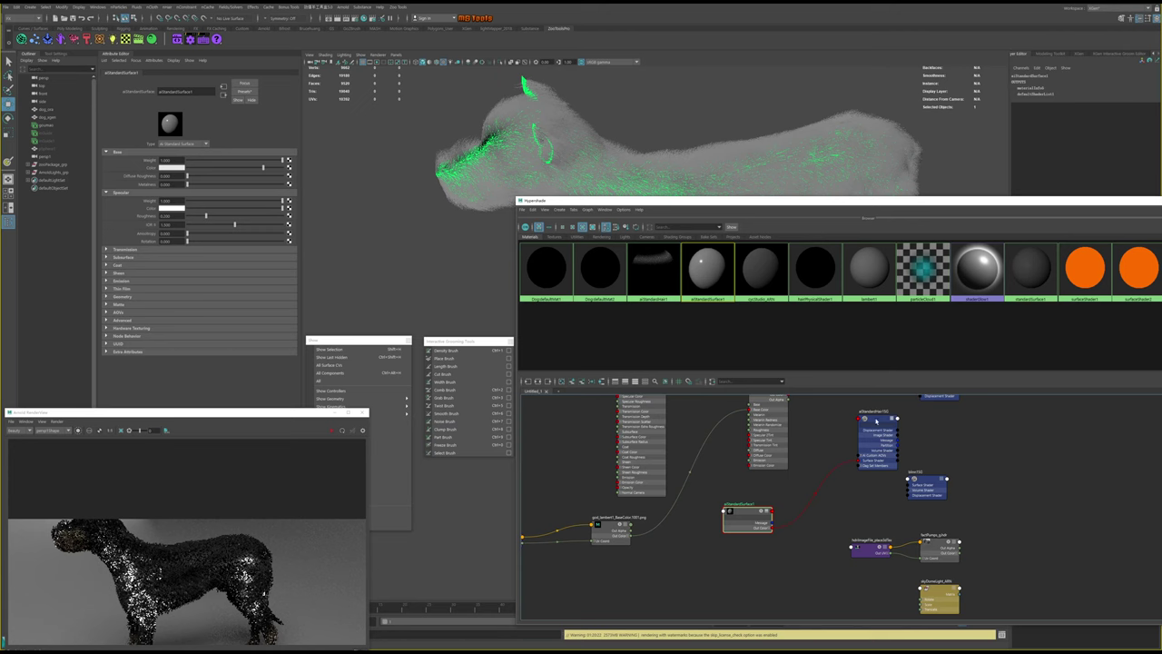
mouse_move(574, 177)
left_mouse_down("alt")
mouse_move(577, 157)
mouse_move(584, 164)
left_mouse_up("alt")
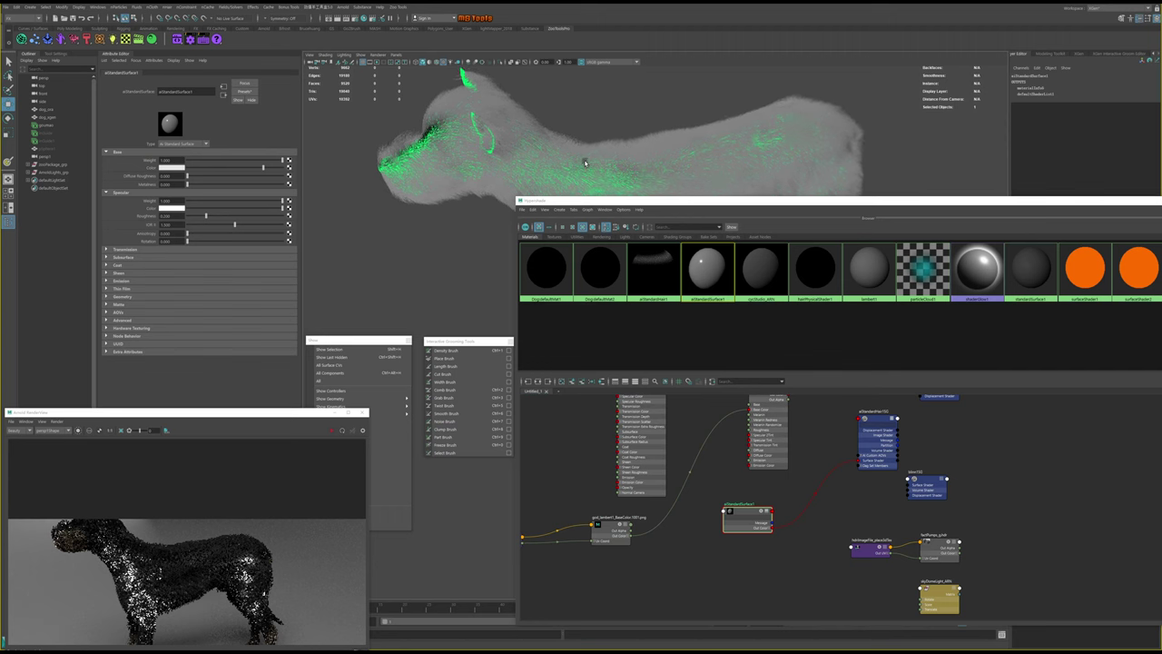
middle_click_drag(824, 557, 814, 547, "alt")
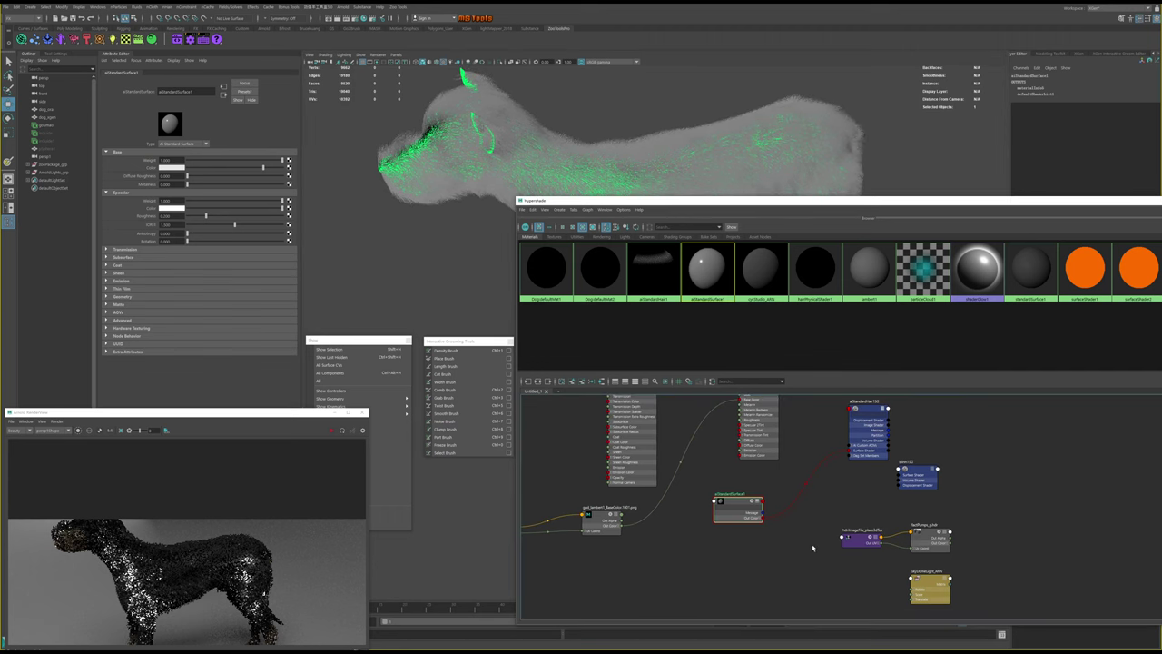
key("ctrl+z")
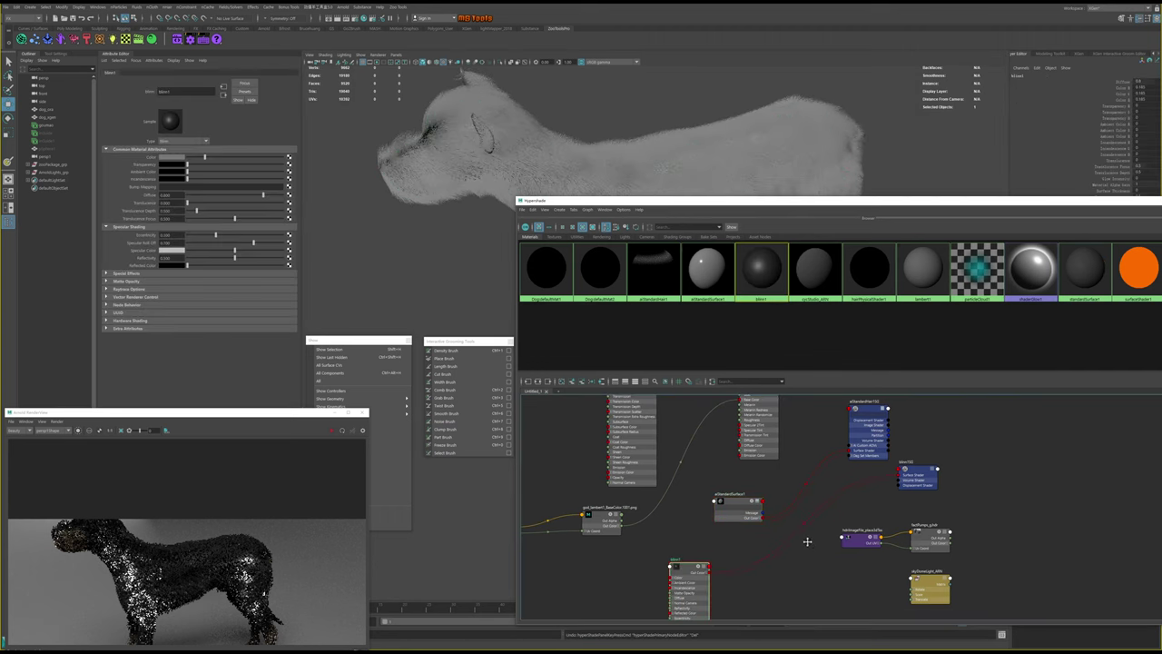
middle_click_drag(773, 550, 792, 586, "alt")
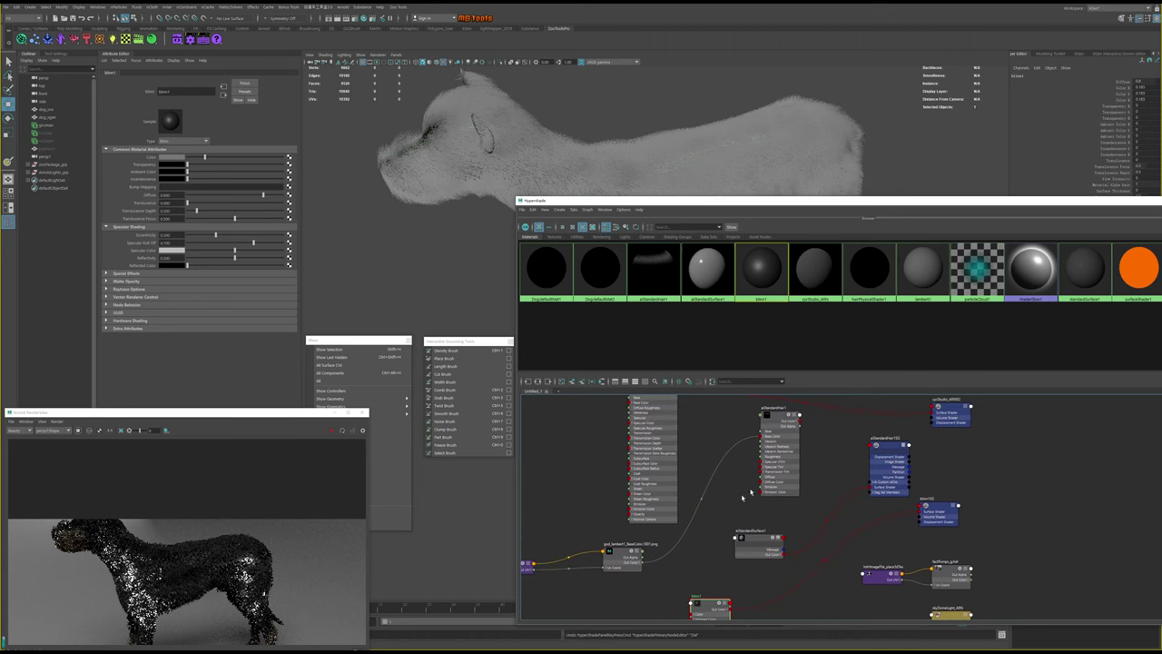
Restart the Arnold render of the dog with the current shaders
left_click(780, 421)
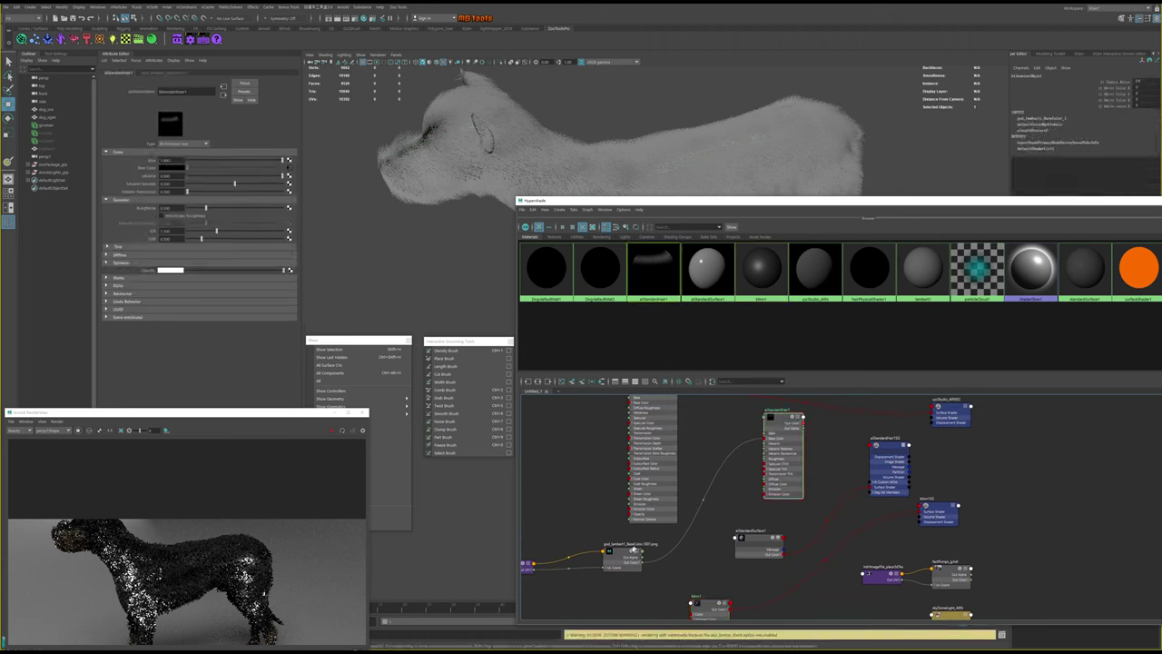
left_click_drag(633, 549, 618, 550)
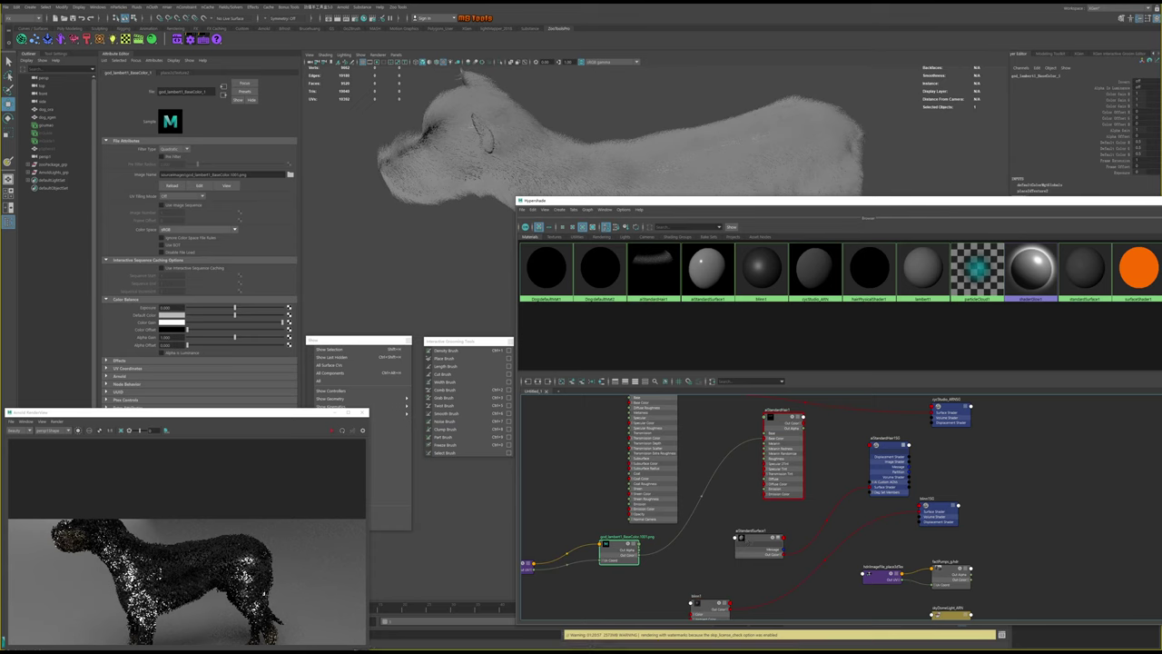
left_click(332, 430)
left_click(333, 431)
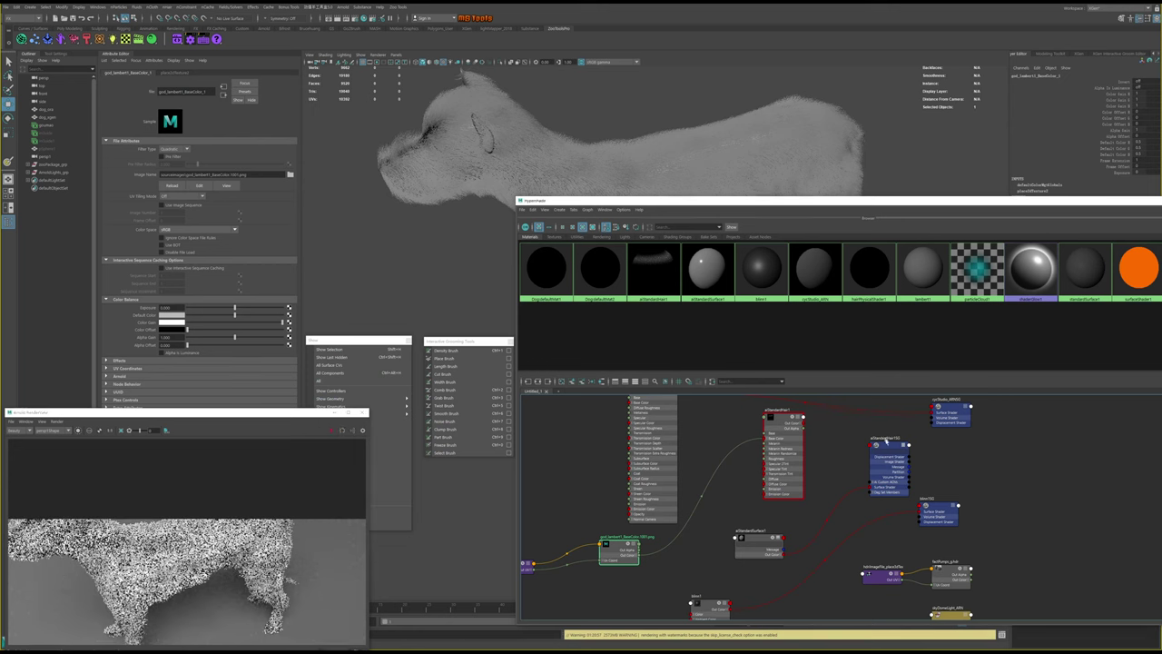
Arrange the nodes and show the aiStandardHair1SG shading group's attributes
left_click_drag(784, 427, 781, 426)
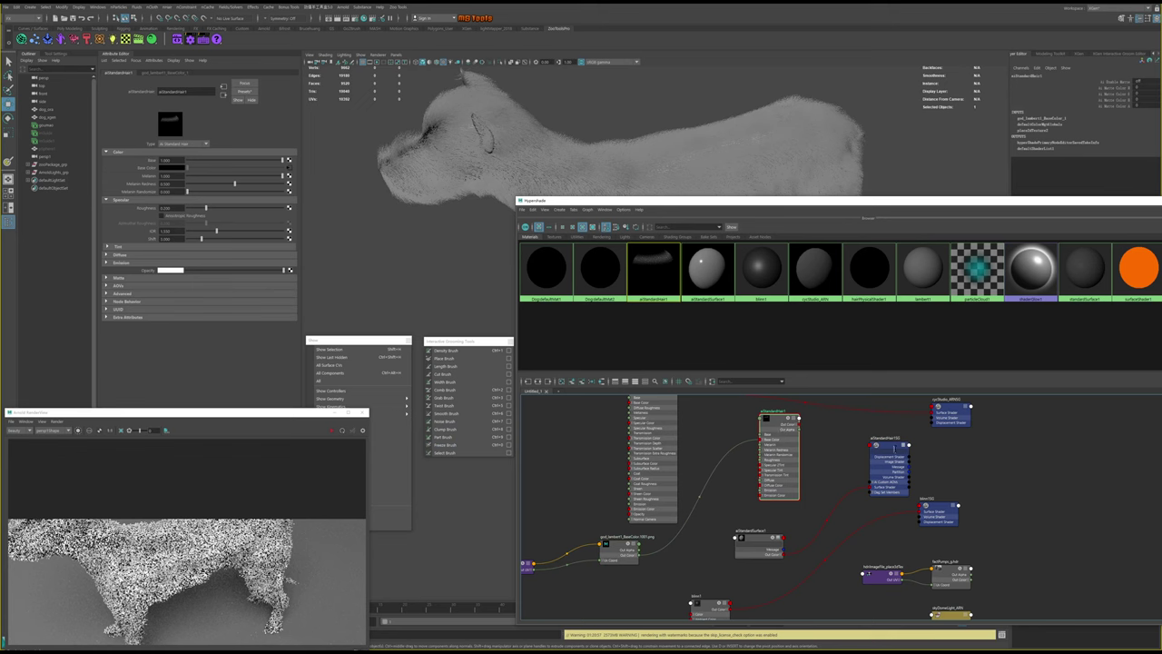
left_click(894, 446)
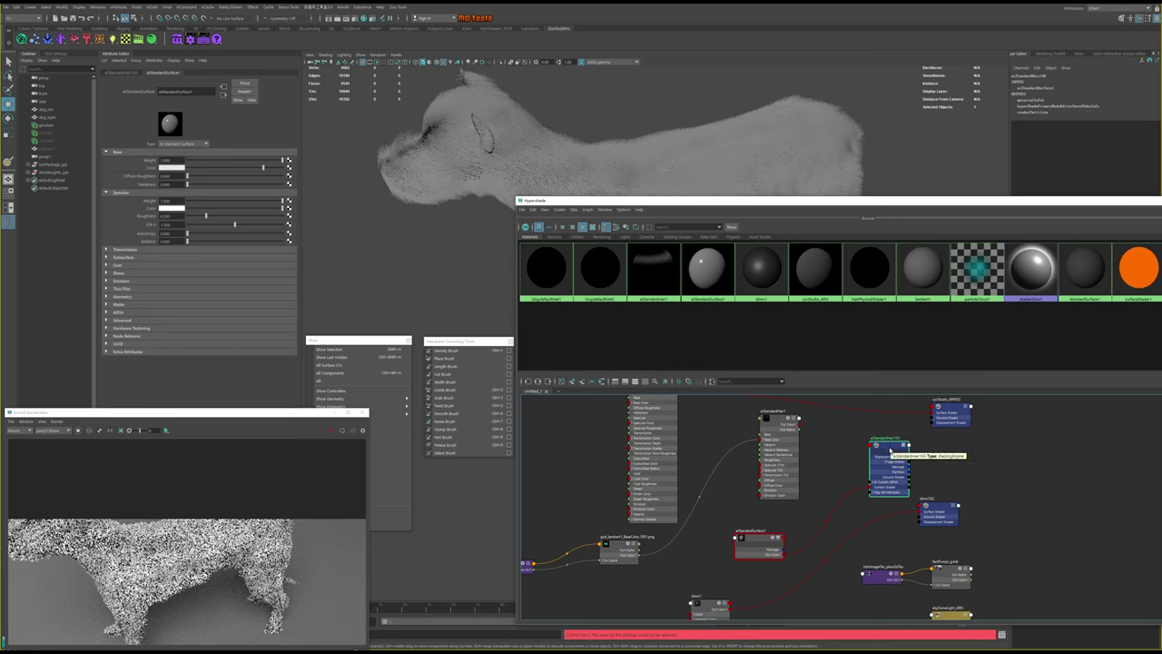
mouse_move(891, 446)
left_mouse_down()
mouse_move(872, 446)
mouse_move(886, 444)
left_mouse_up()
left_click(763, 542)
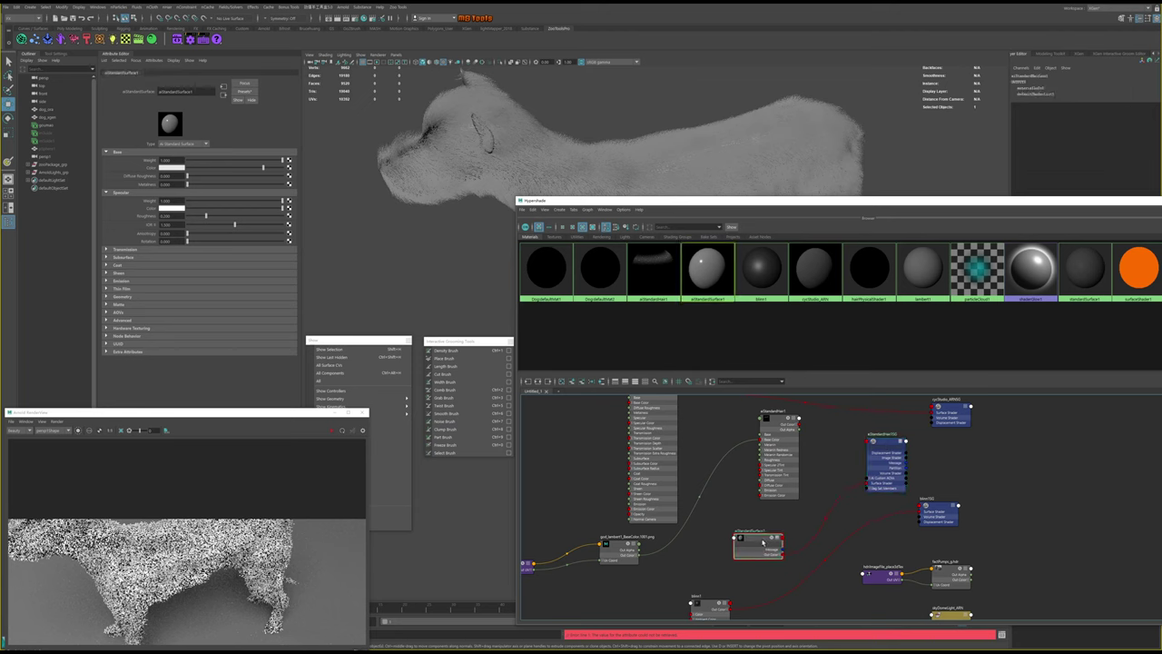
left_click_drag(762, 542, 748, 531)
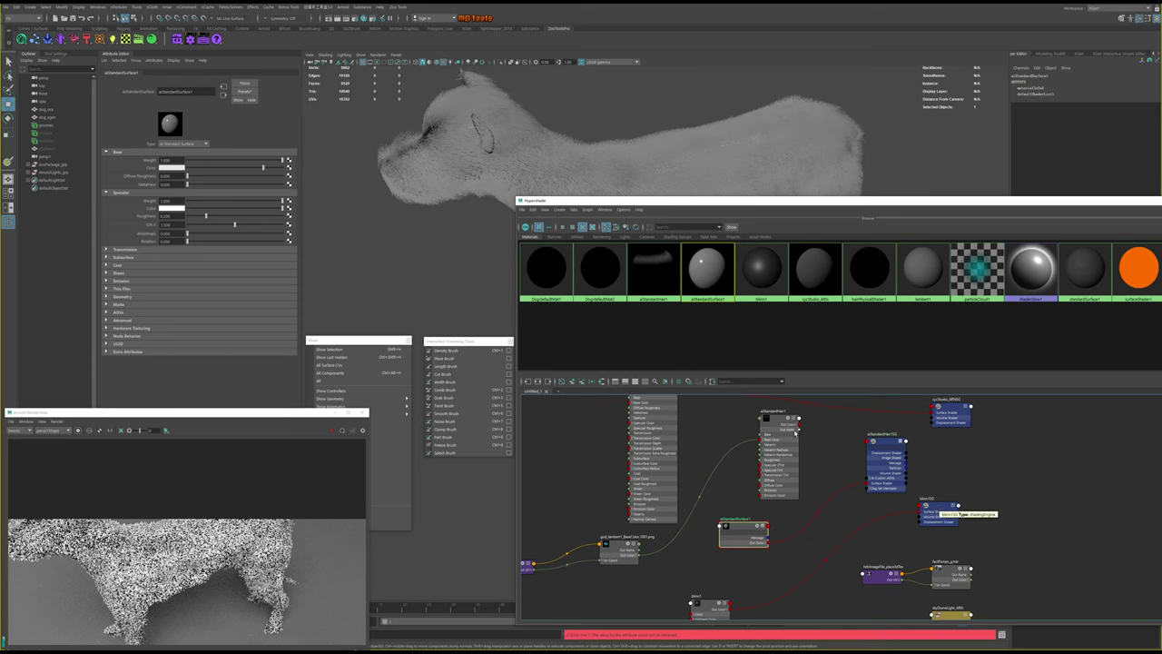
left_click(888, 443)
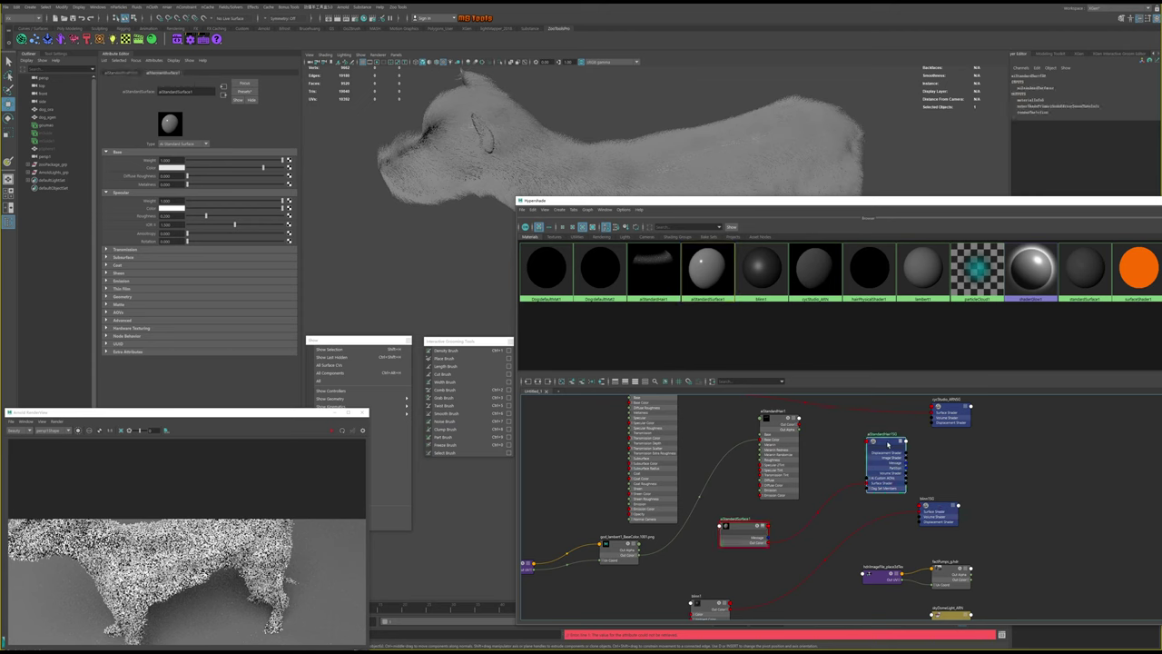
left_click(127, 75)
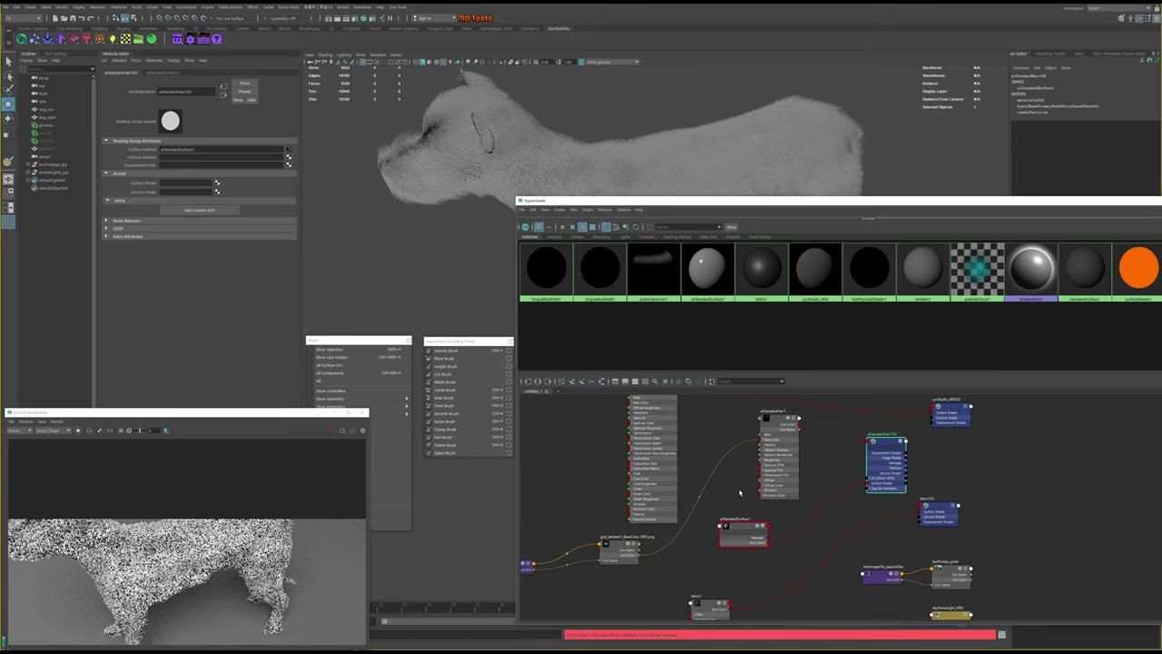
Plug aiStandardHair1 into the Arnold surface shader and surface material slots, re-rendering between
left_click(777, 421)
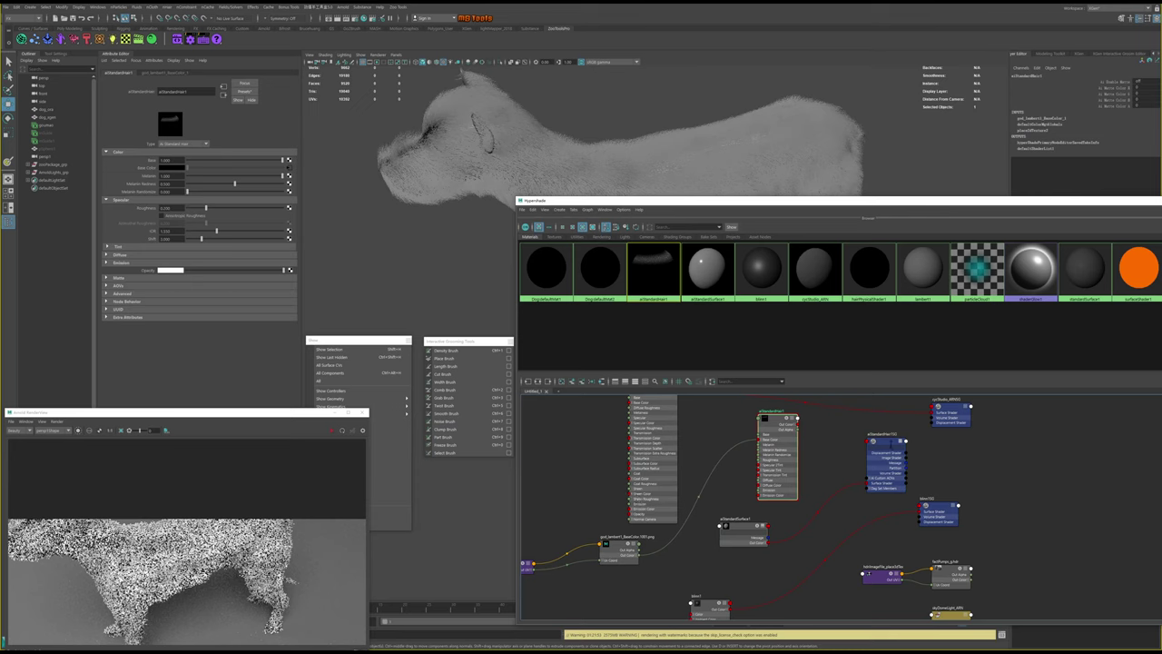
left_click(884, 442)
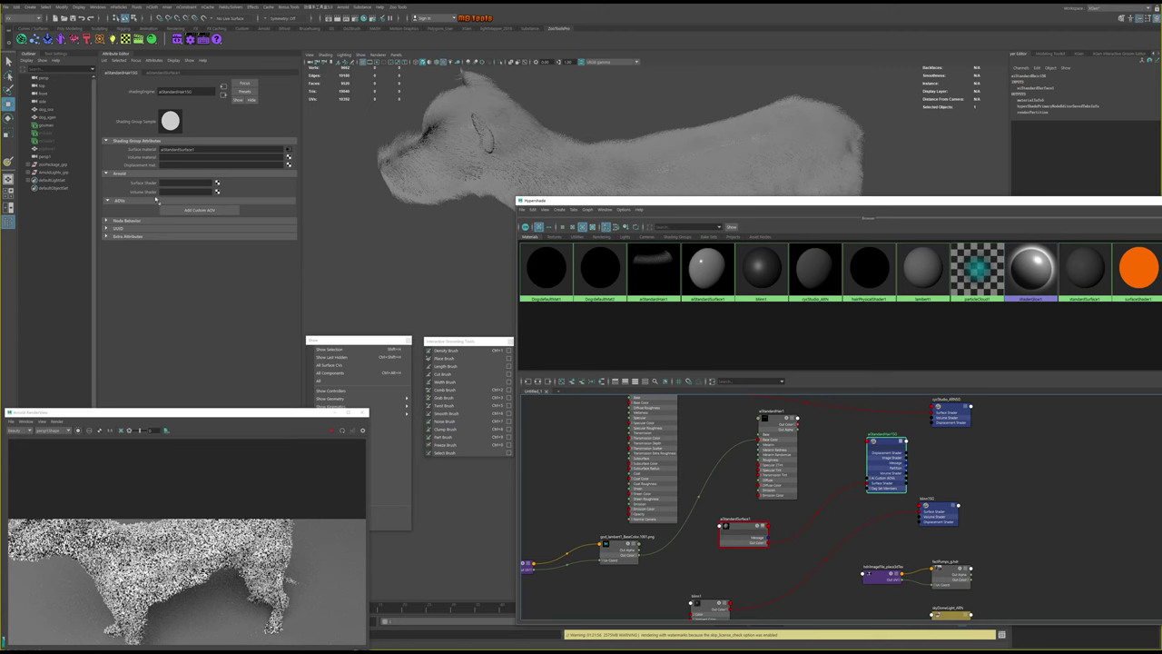
middle_click_drag(782, 424, 151, 184)
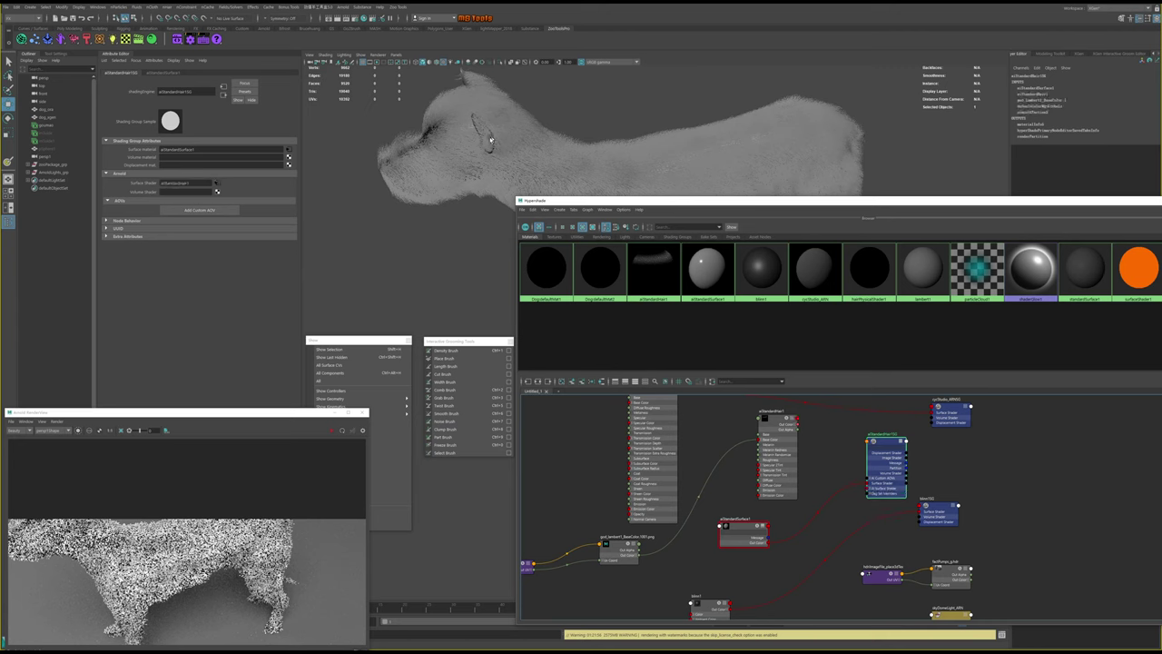
left_click(334, 432)
left_click(335, 433)
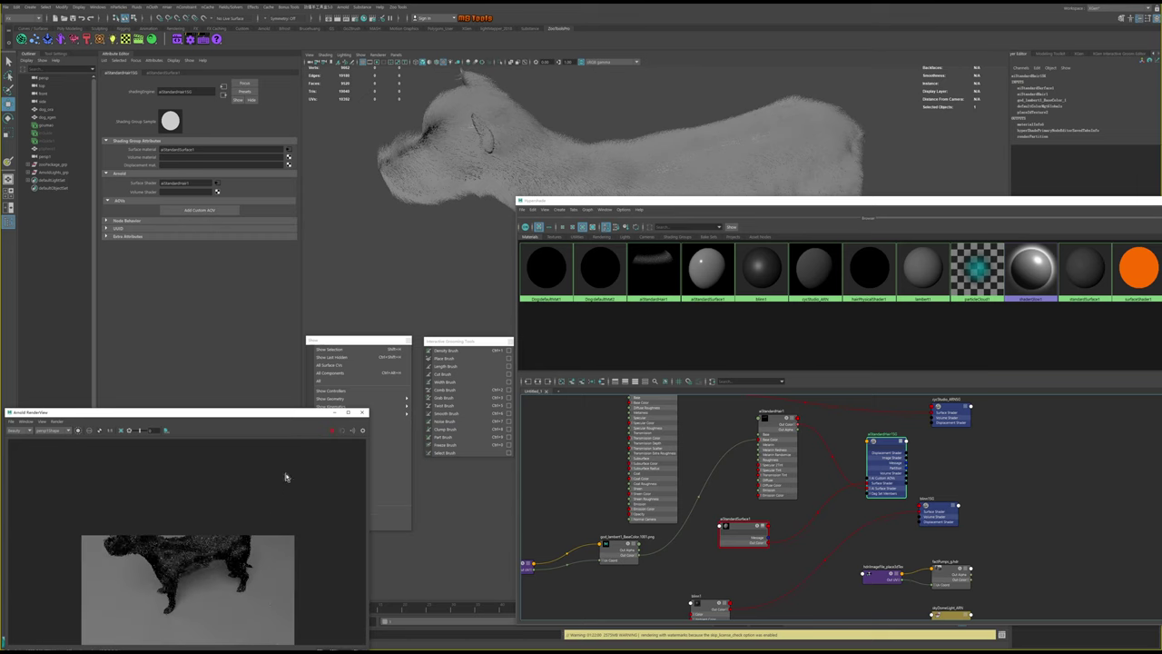
left_click_drag(307, 416, 346, 367)
left_click(370, 381)
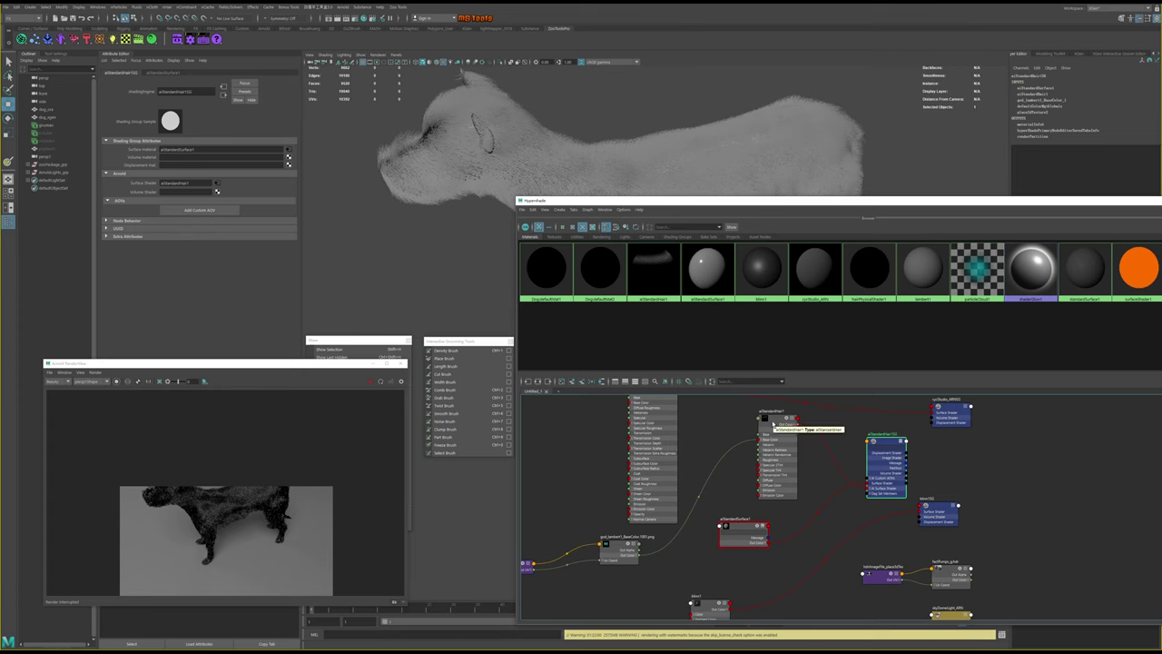
middle_click_drag(773, 422, 147, 154)
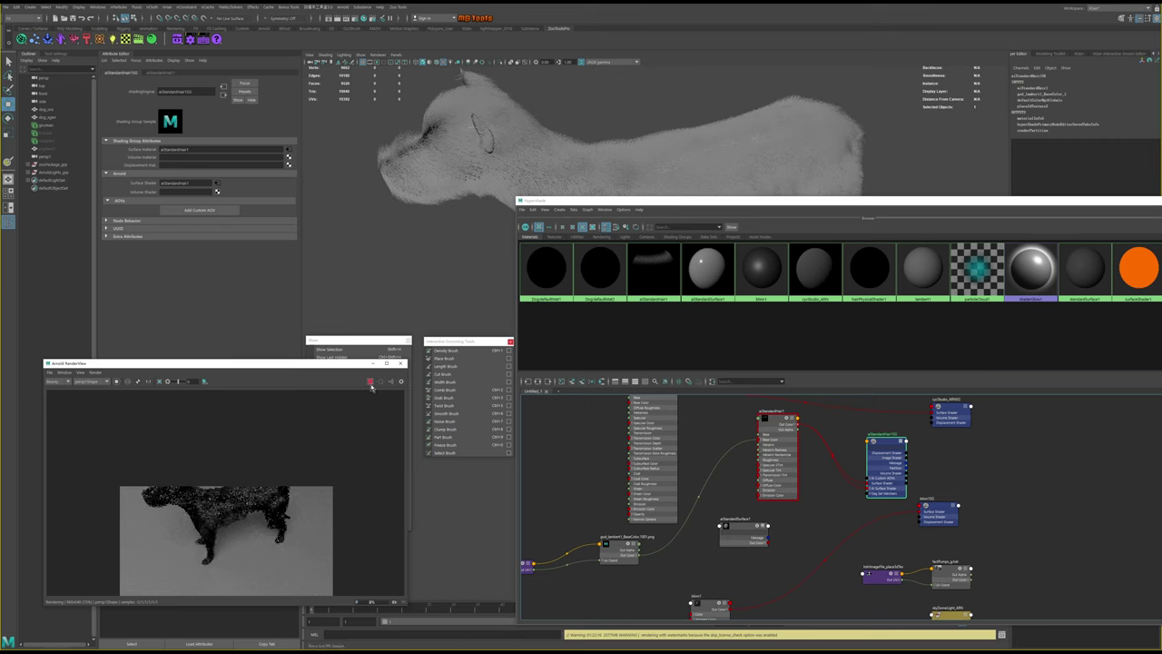
Disconnect aiStandardHair1 from the shading group and set aiStandardSurface1 as its Arnold surface shader
left_click_drag(864, 491, 842, 472)
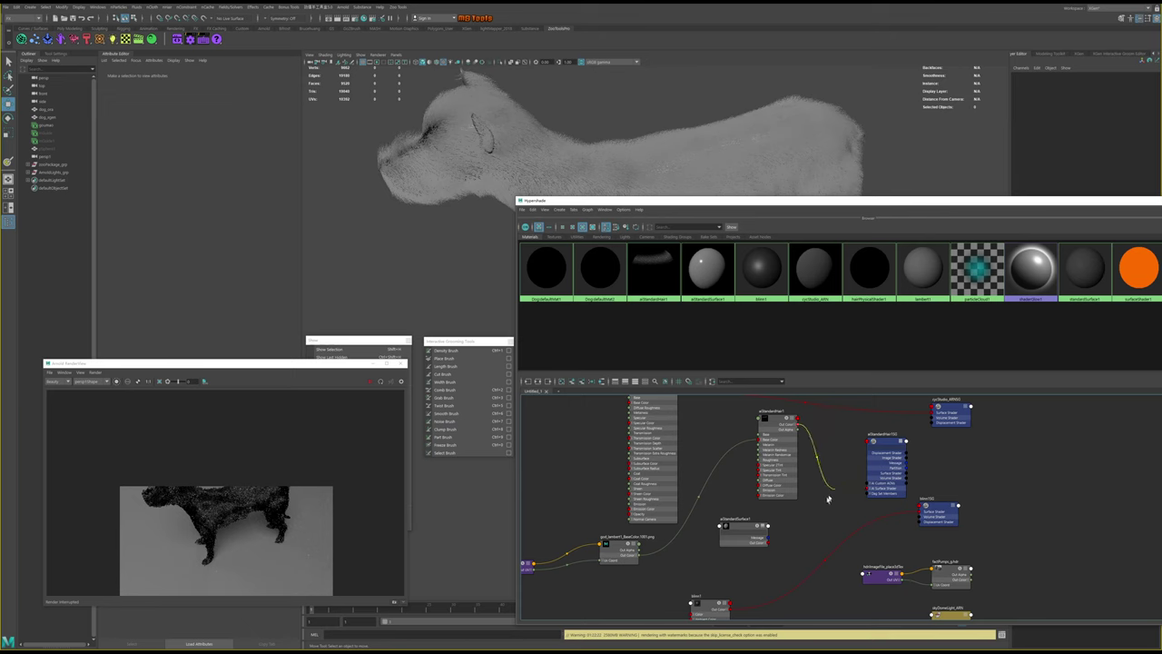
left_click(868, 485)
left_click(771, 532)
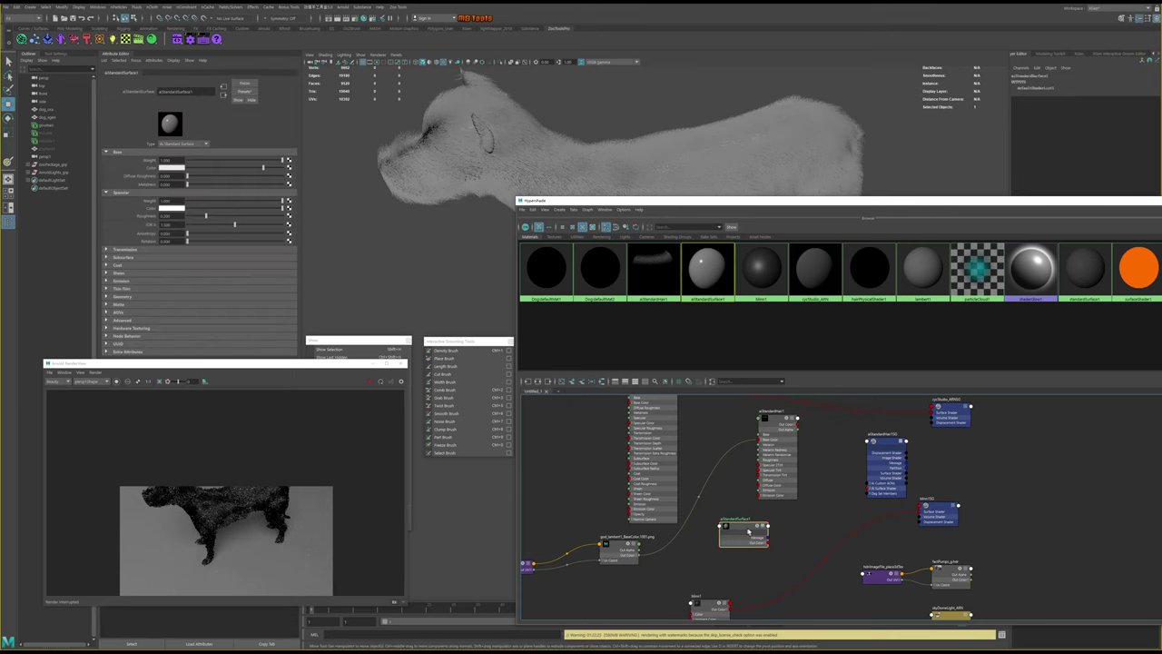
left_click_drag(772, 541, 867, 487)
left_click(886, 458)
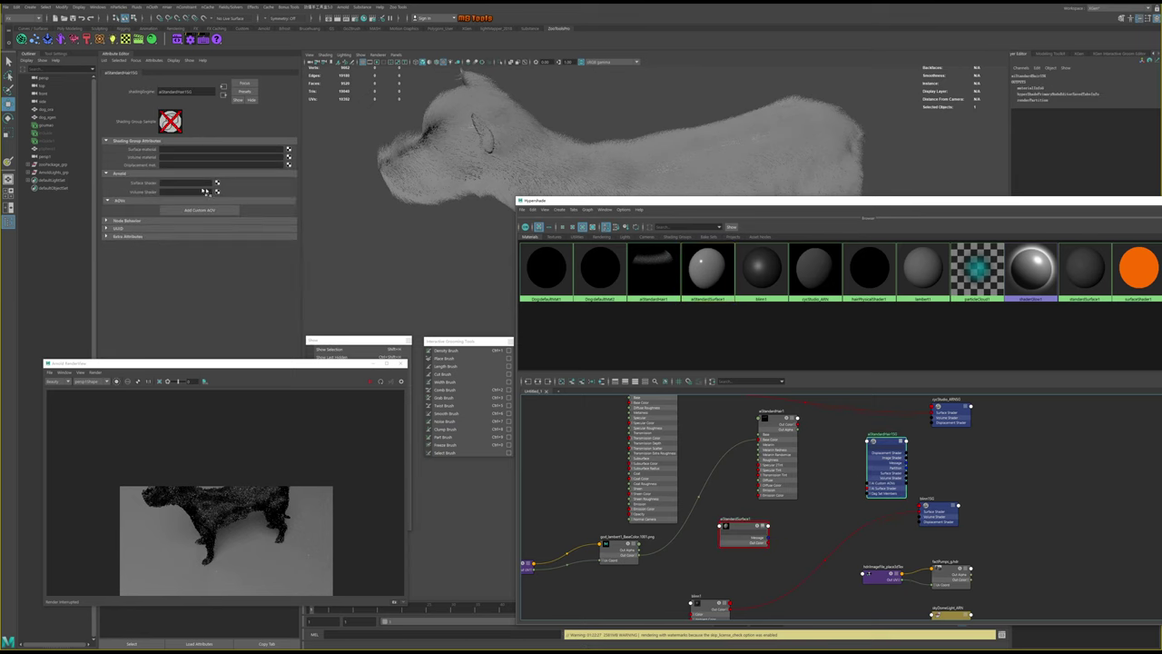
middle_click_drag(158, 183, 163, 190)
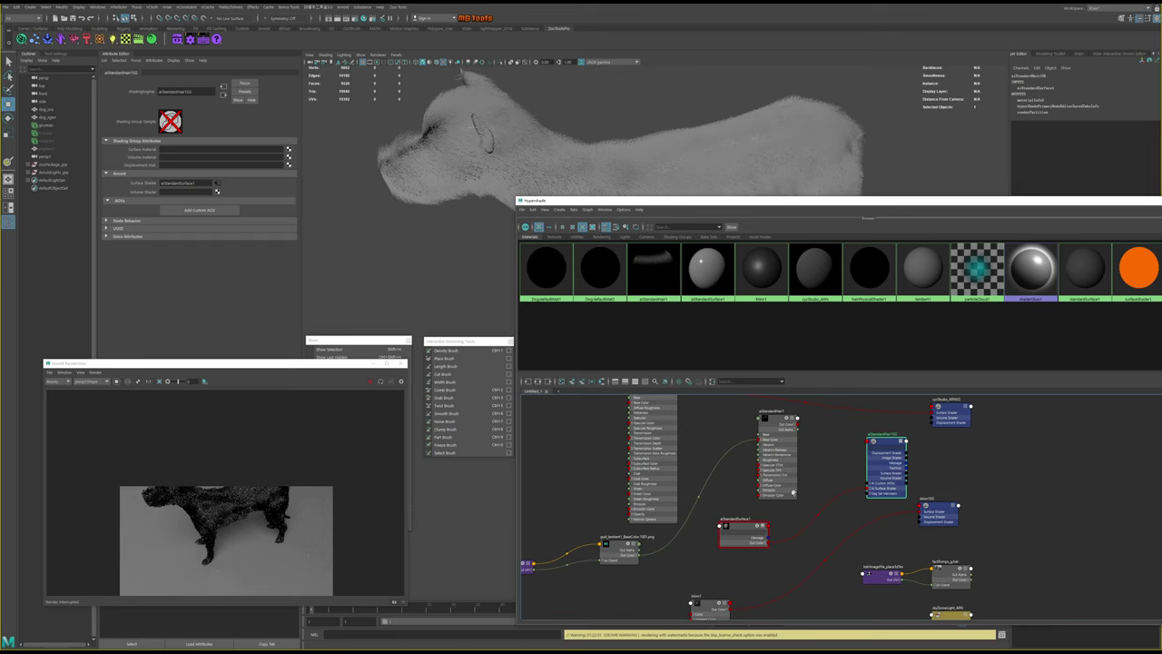
Assign aiStandardHair1 to the selected groomer fur
left_click(747, 526)
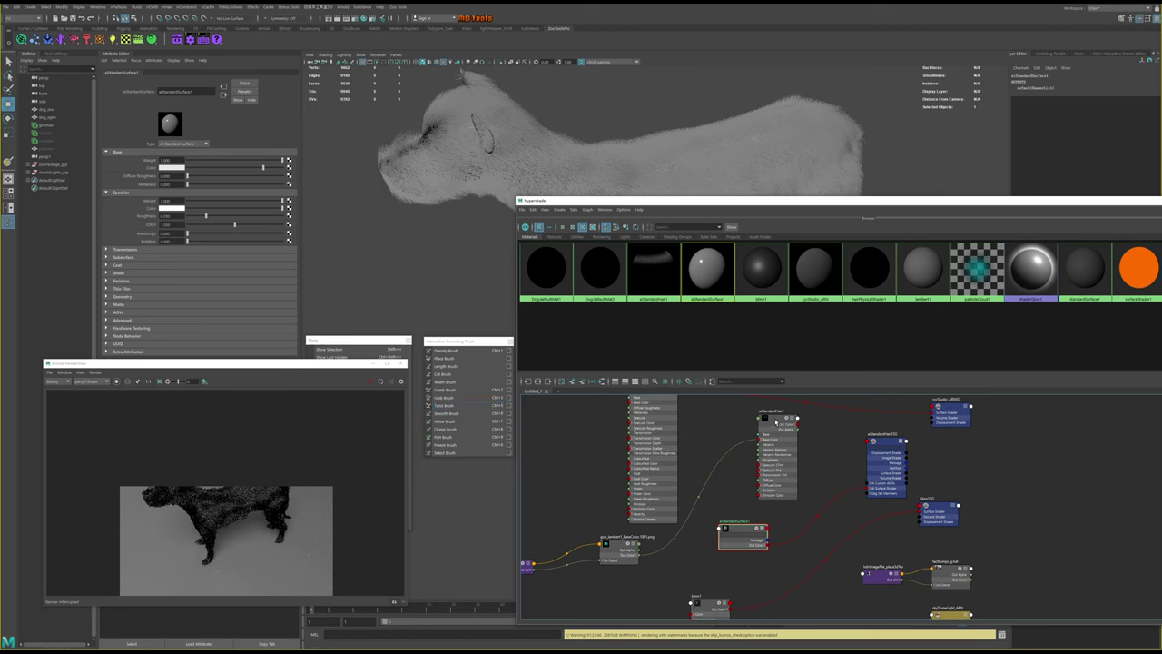
left_click_drag(776, 423, 773, 423)
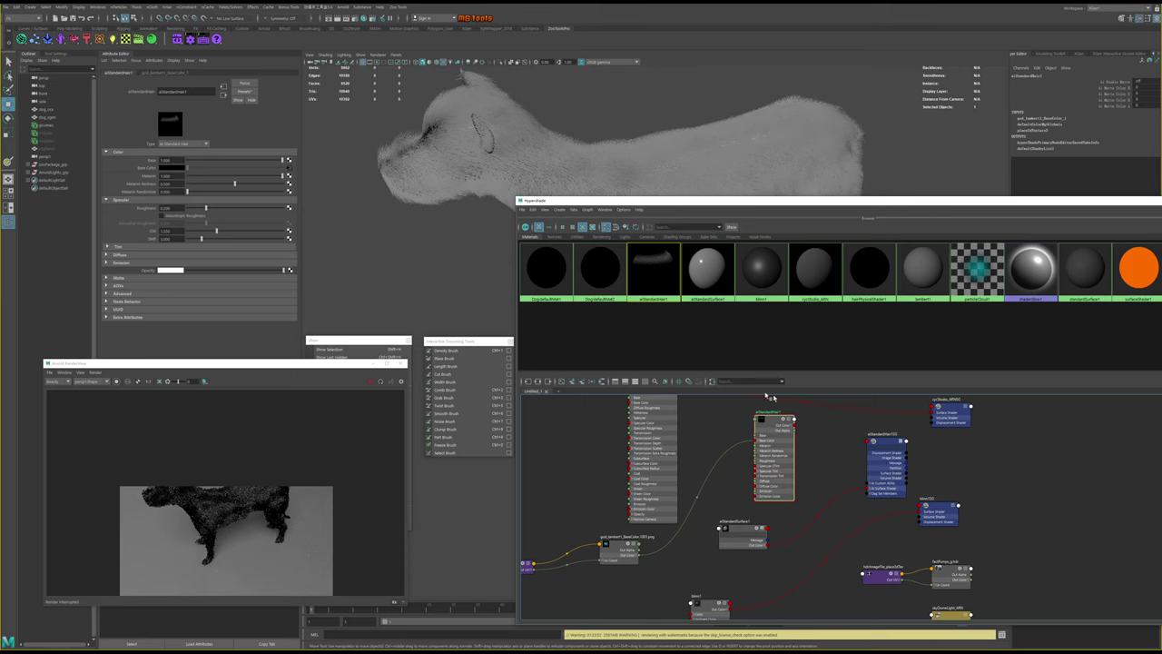
left_click(60, 124)
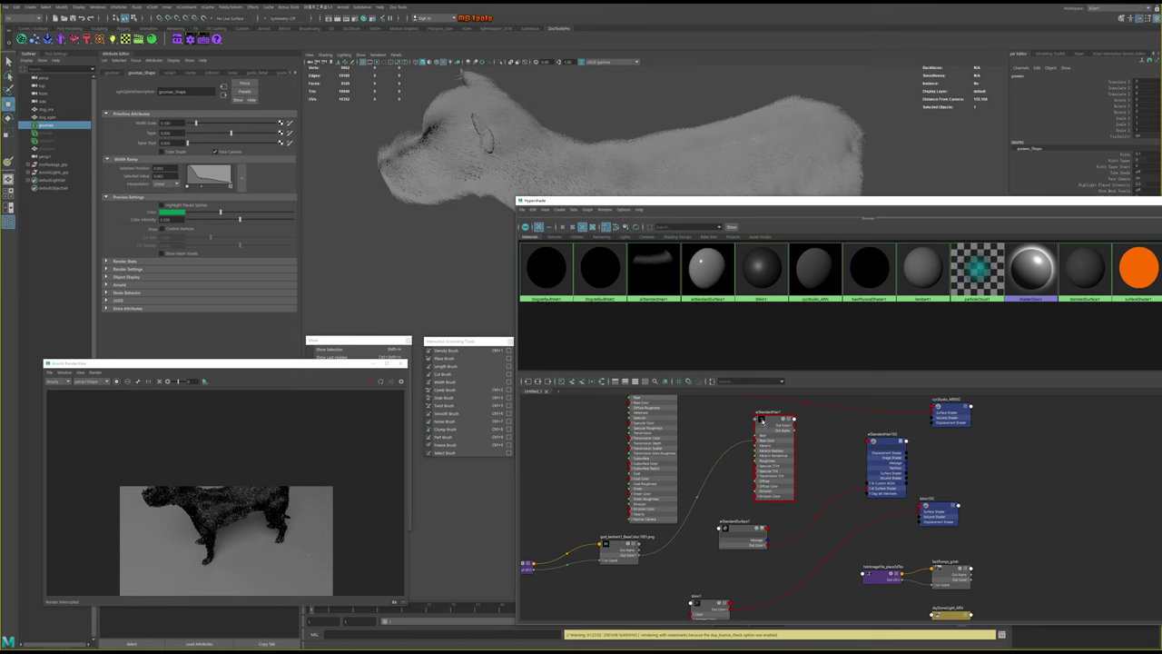
right_click(762, 421)
left_click(761, 397)
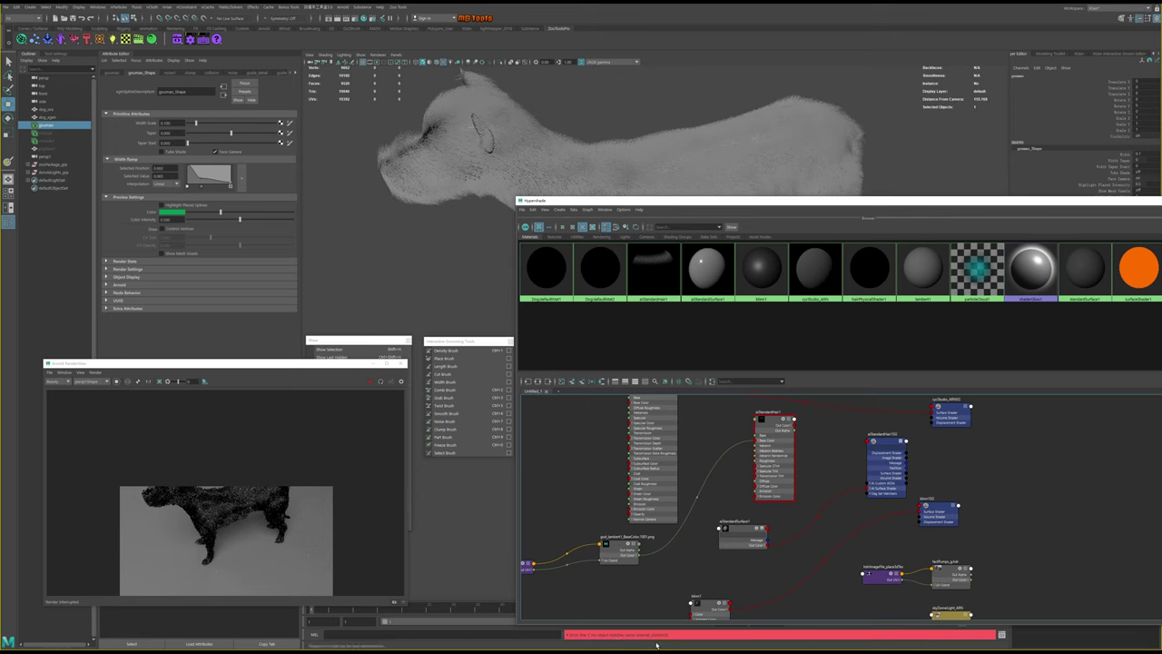
Make aiStandardSurface1 the surface material and feed the colour texture into its Base Color
left_click(879, 456)
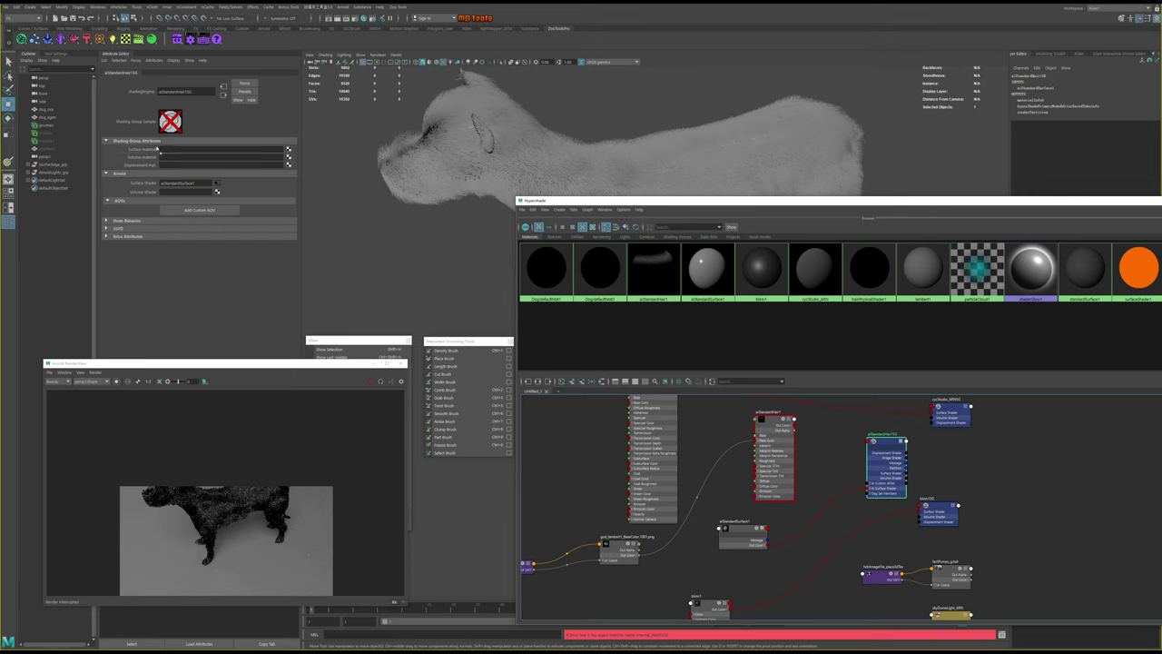
middle_click_drag(158, 148, 160, 150)
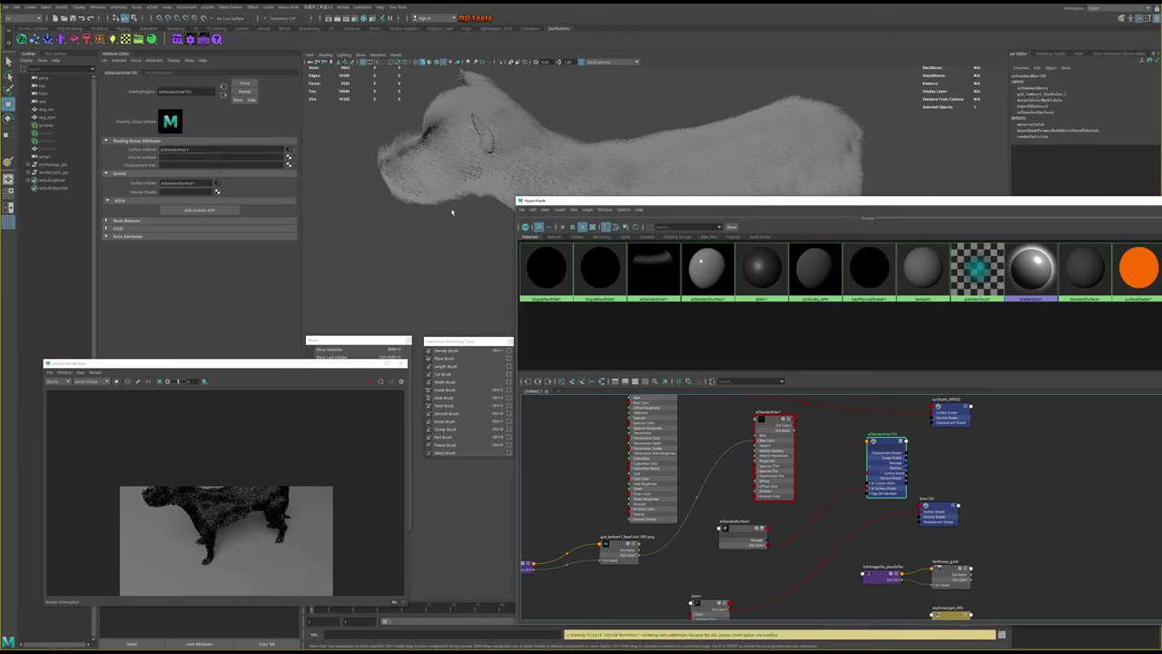
left_click(745, 527)
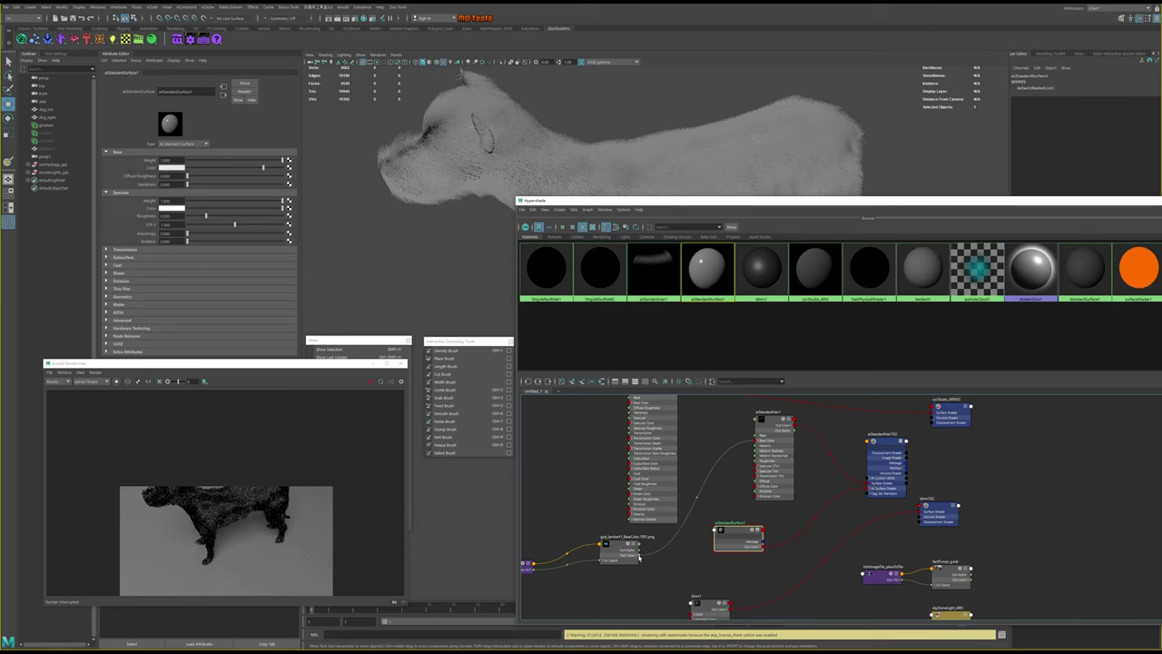
left_click_drag(638, 557, 715, 535)
left_click(726, 533)
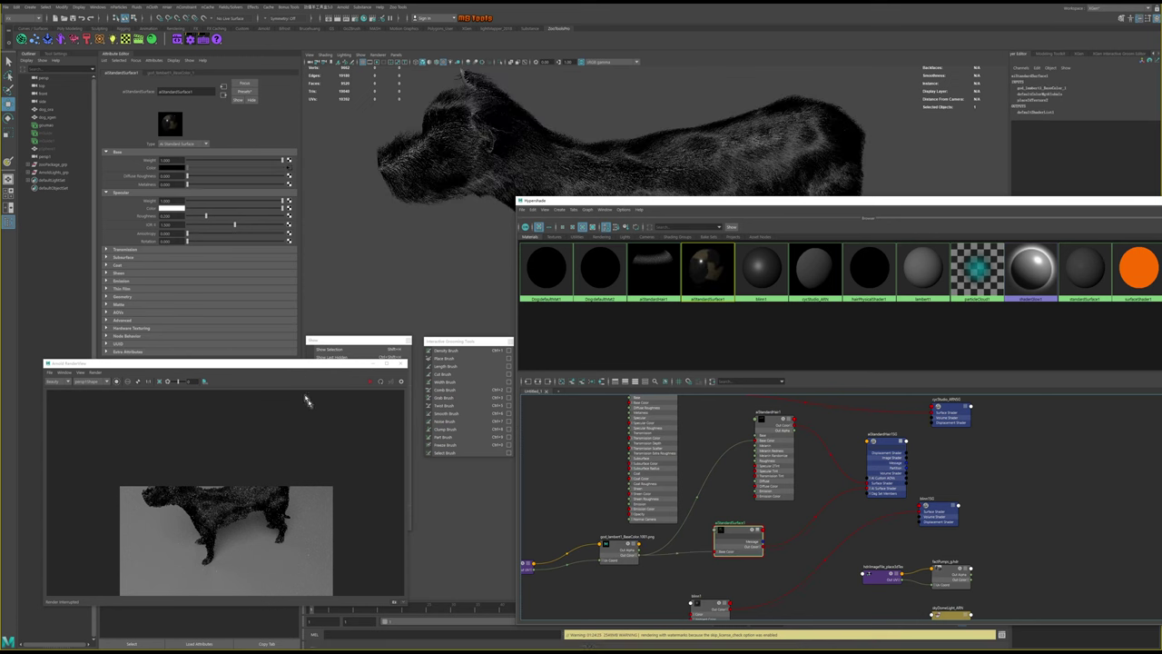
Render the dog in Arnold RenderView and zoom in on the result
left_click(371, 382)
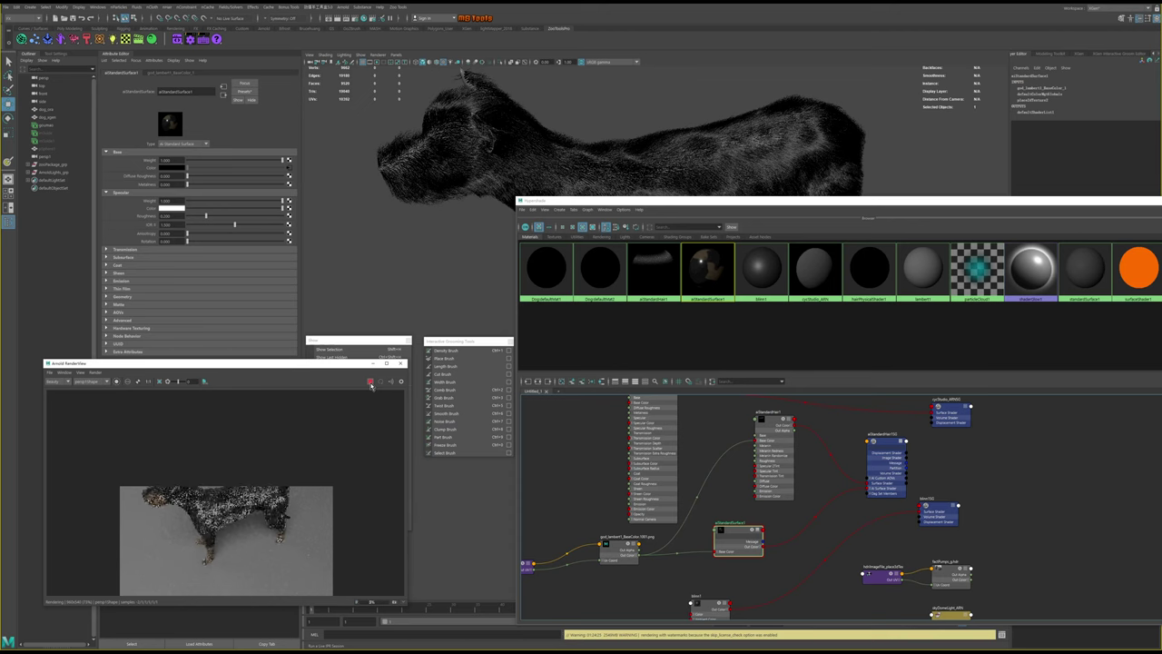
left_click_drag(360, 363, 424, 261)
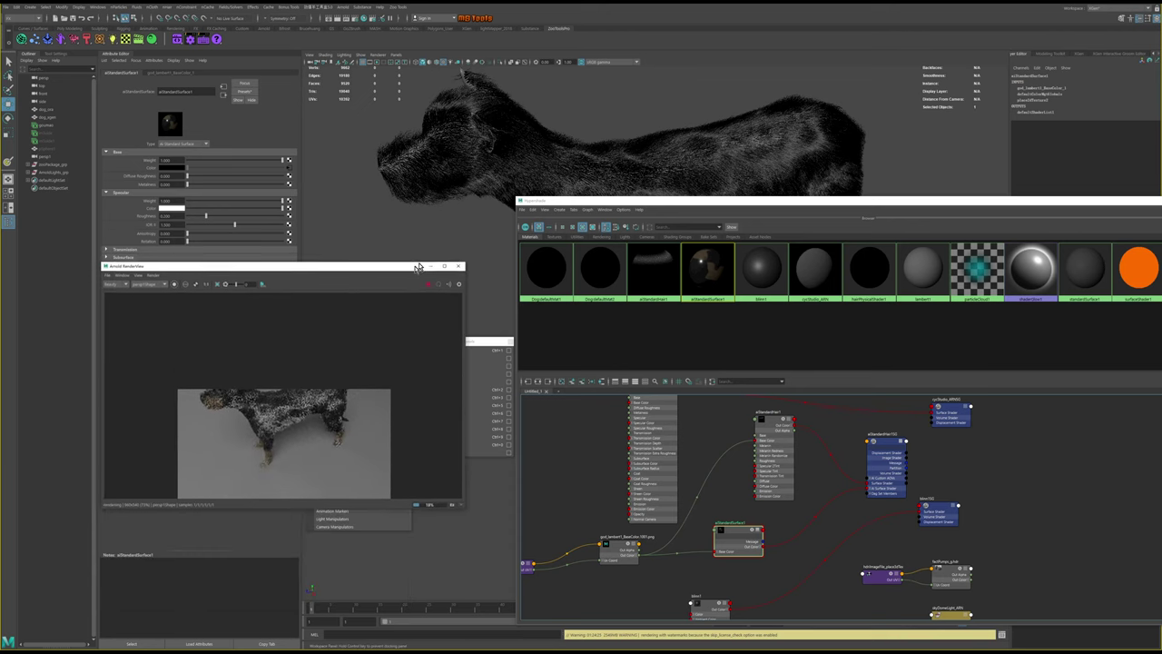
scroll(330, 405, "down", 2)
scroll(331, 406, "up", 2)
scroll(309, 404, "up", 2)
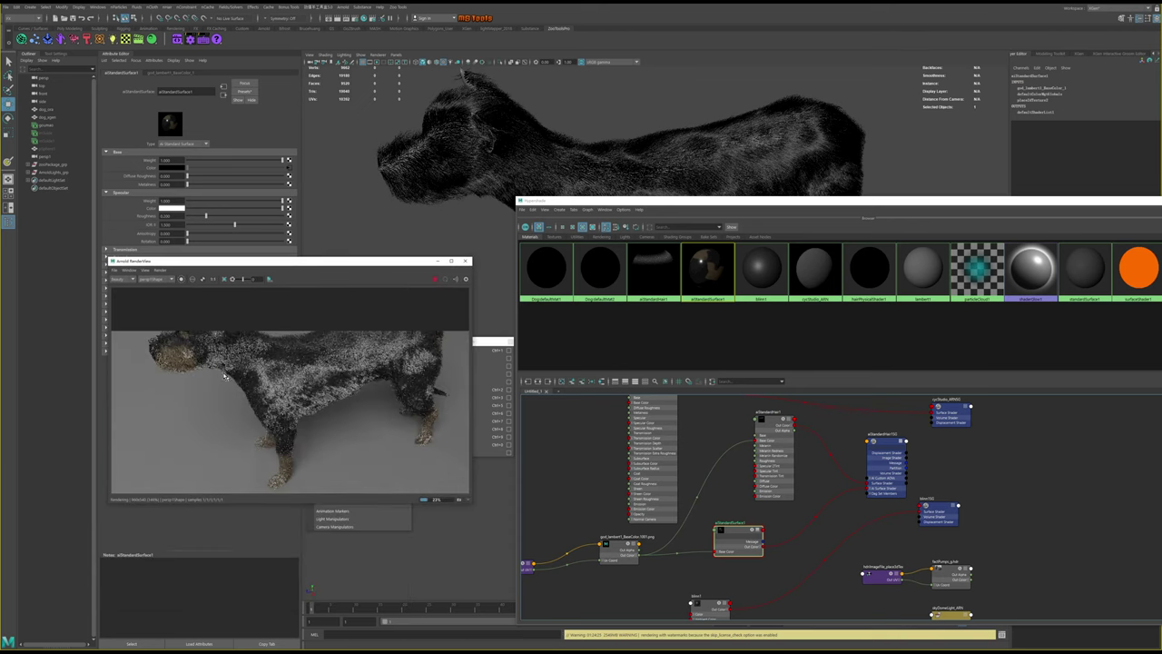
scroll(272, 403, "up", 1)
scroll(248, 402, "up", 1)
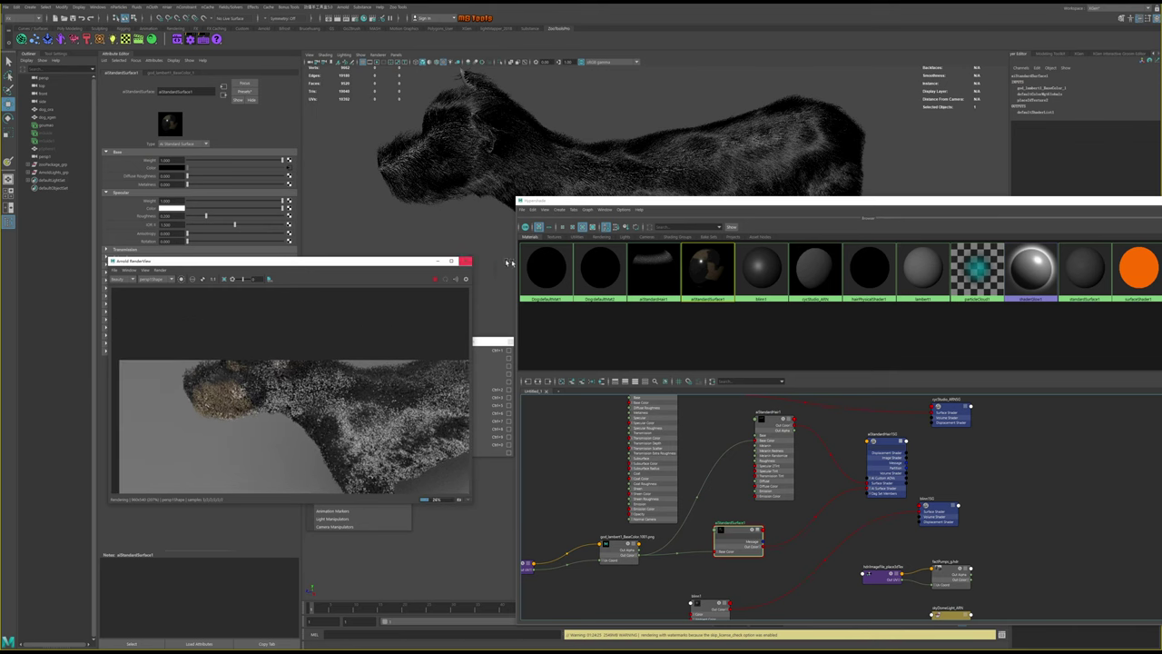
left_click_drag(604, 203, 730, 307)
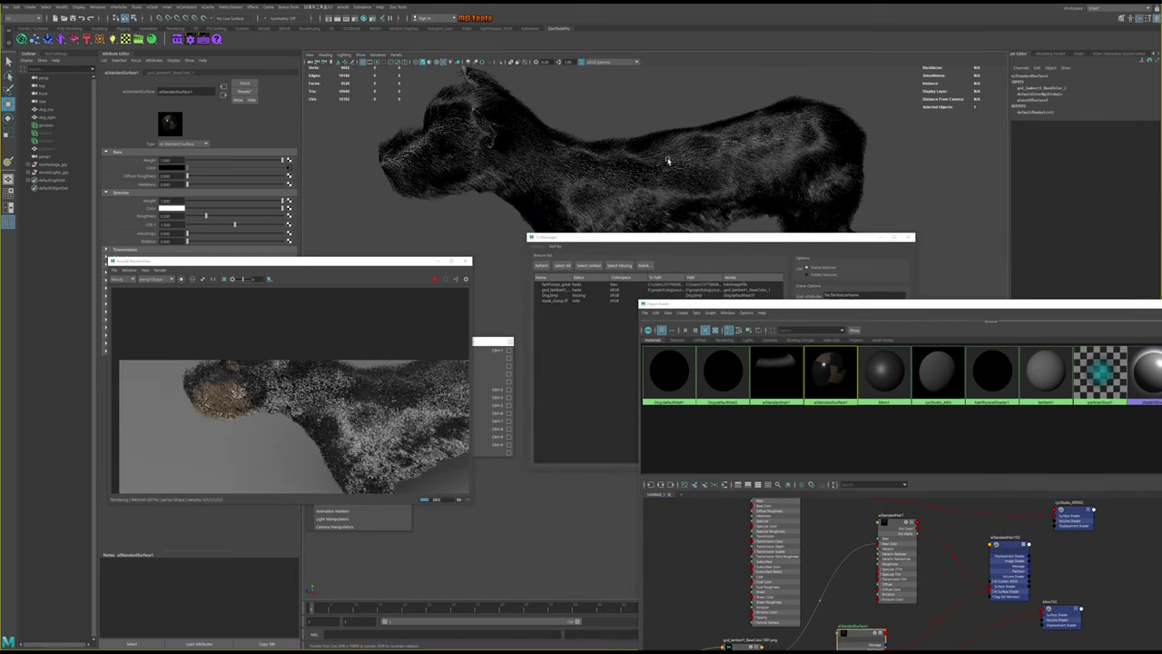
scroll(669, 161, "up", 3)
scroll(680, 207, "up", 2)
scroll(680, 207, "down", 3)
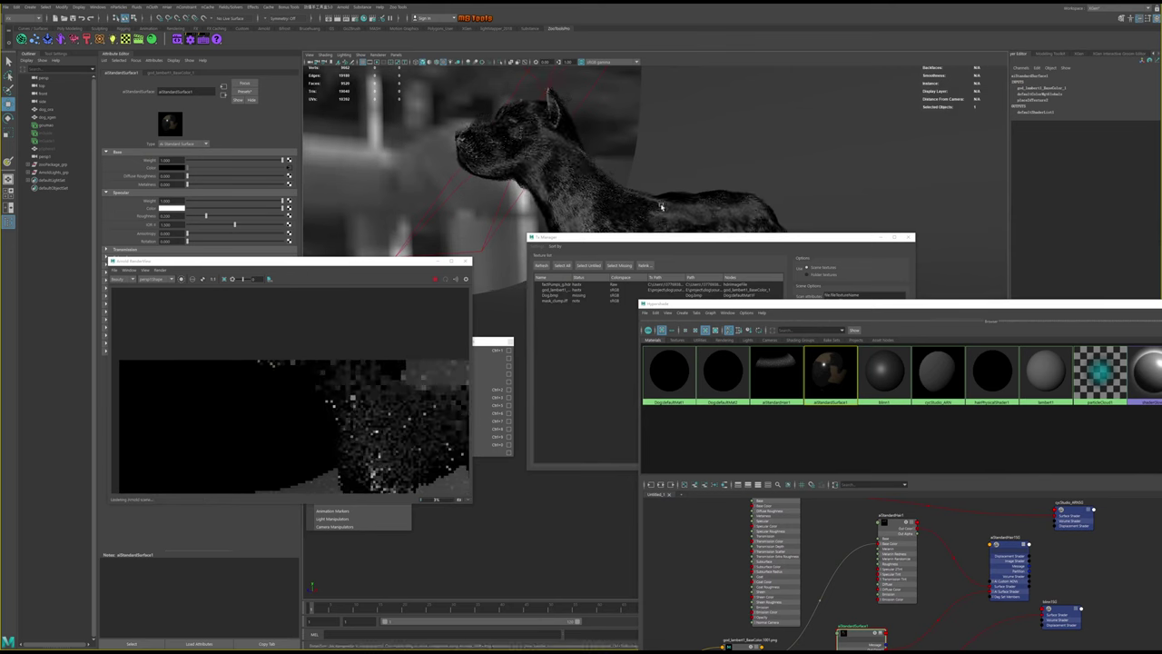
Orbit the viewport camera toward the dog's head and switch to textured display (6)
left_click_drag(654, 182, 581, 172, "alt")
mouse_move(404, 369)
left_mouse_down("alt")
mouse_move(290, 434)
mouse_move(307, 413)
left_mouse_up("alt")
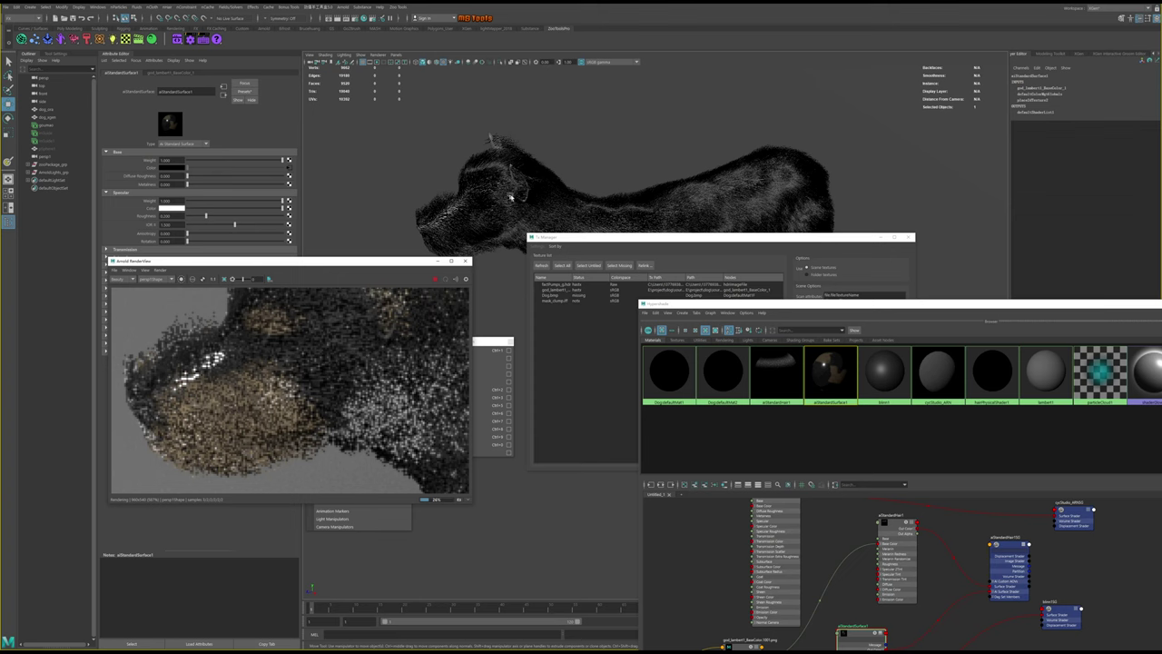
left_click(551, 195)
left_click_drag(551, 195, 549, 197, "alt")
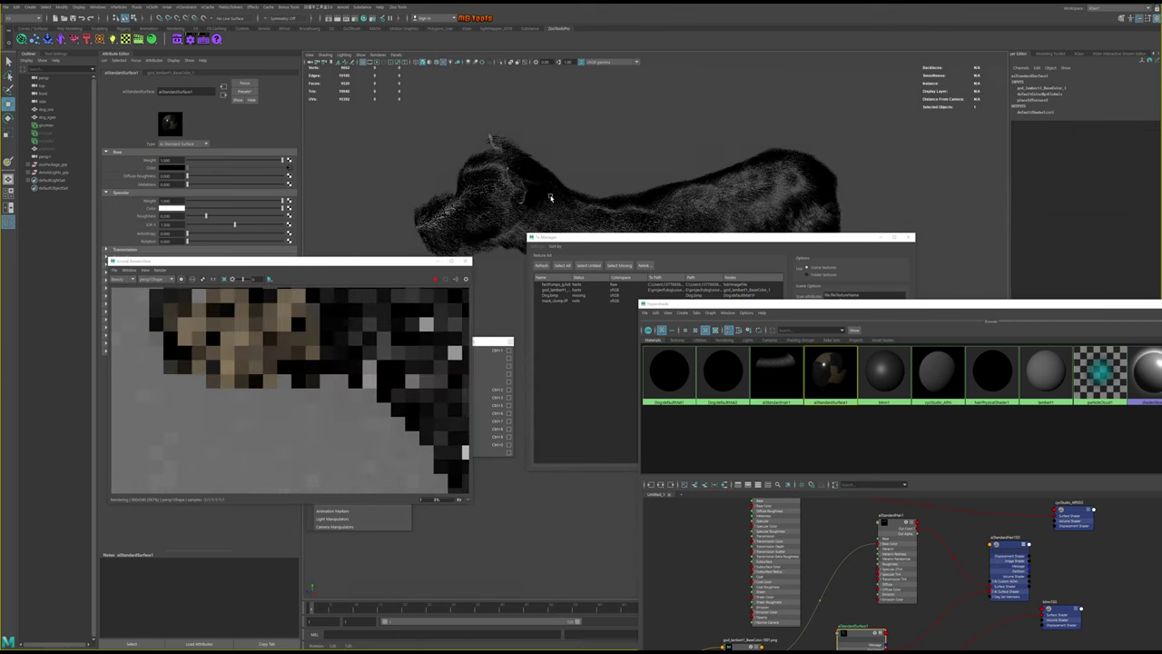
key("6")
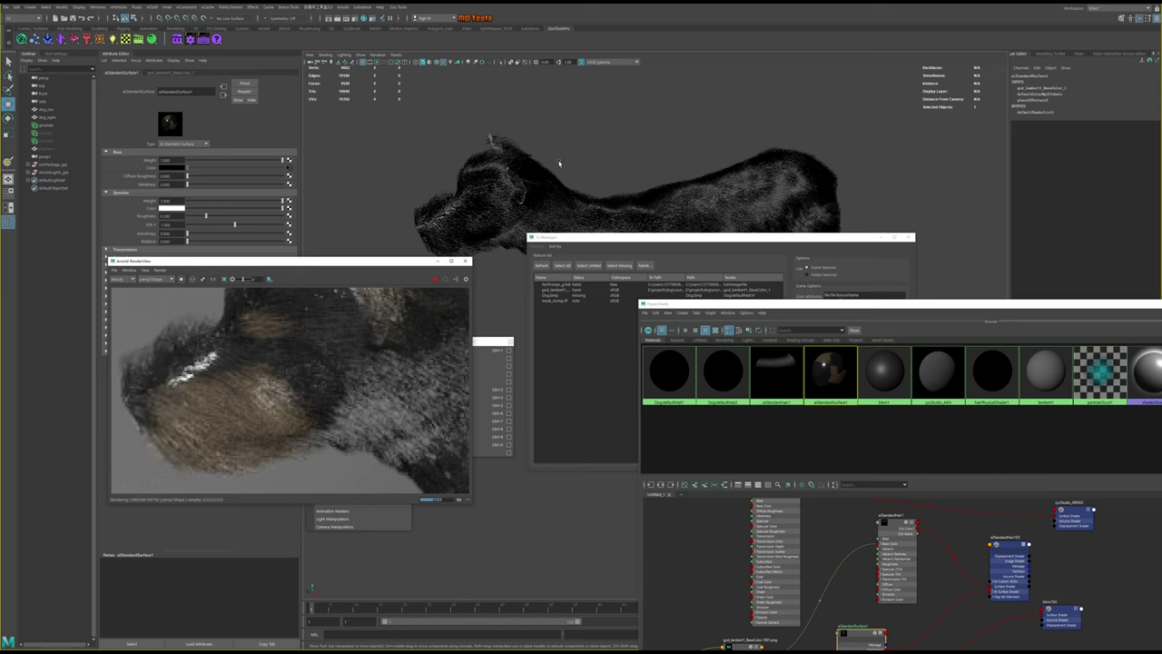
Centre the whole dog in the render and zoom in on its tan and black fur
scroll(299, 343, "down", 1)
scroll(340, 362, "down", 1)
scroll(372, 377, "down", 1)
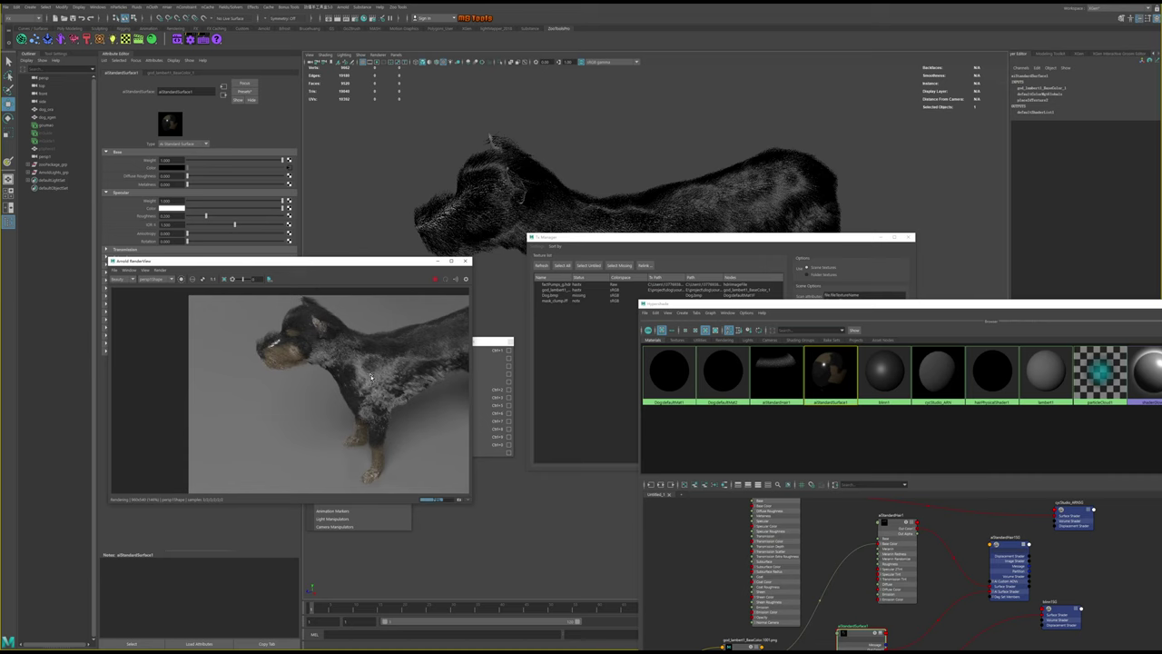
middle_click_drag(371, 377, 261, 413)
scroll(261, 413, "up", 2)
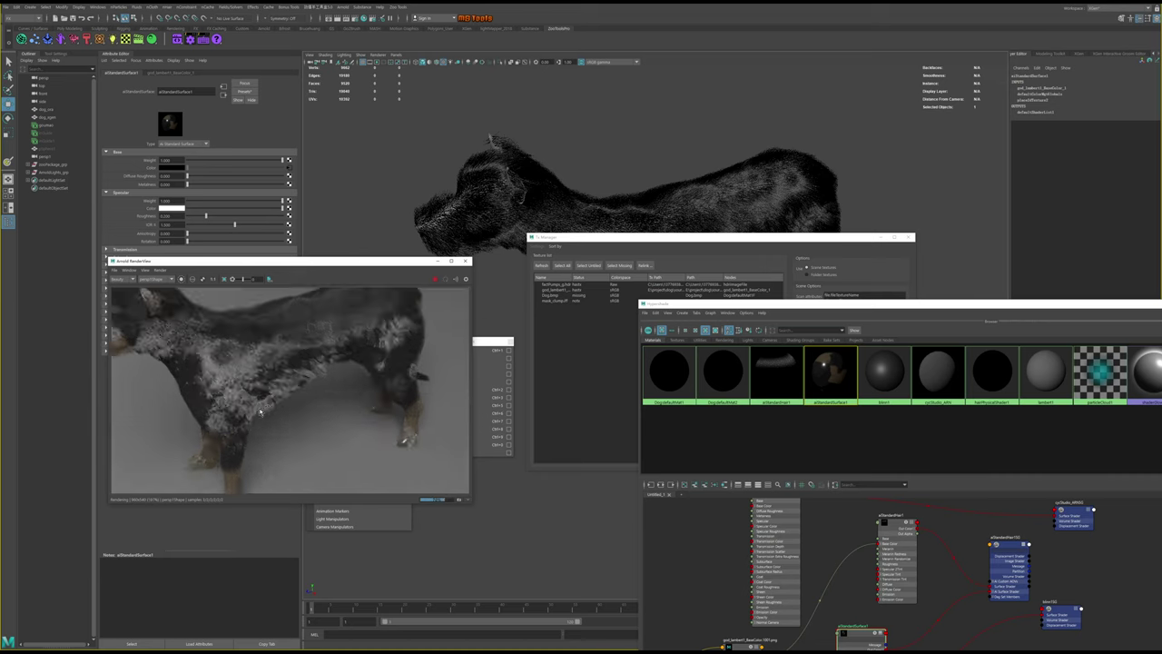
scroll(263, 413, "up", 1)
scroll(265, 424, "up", 1)
scroll(269, 436, "up", 1)
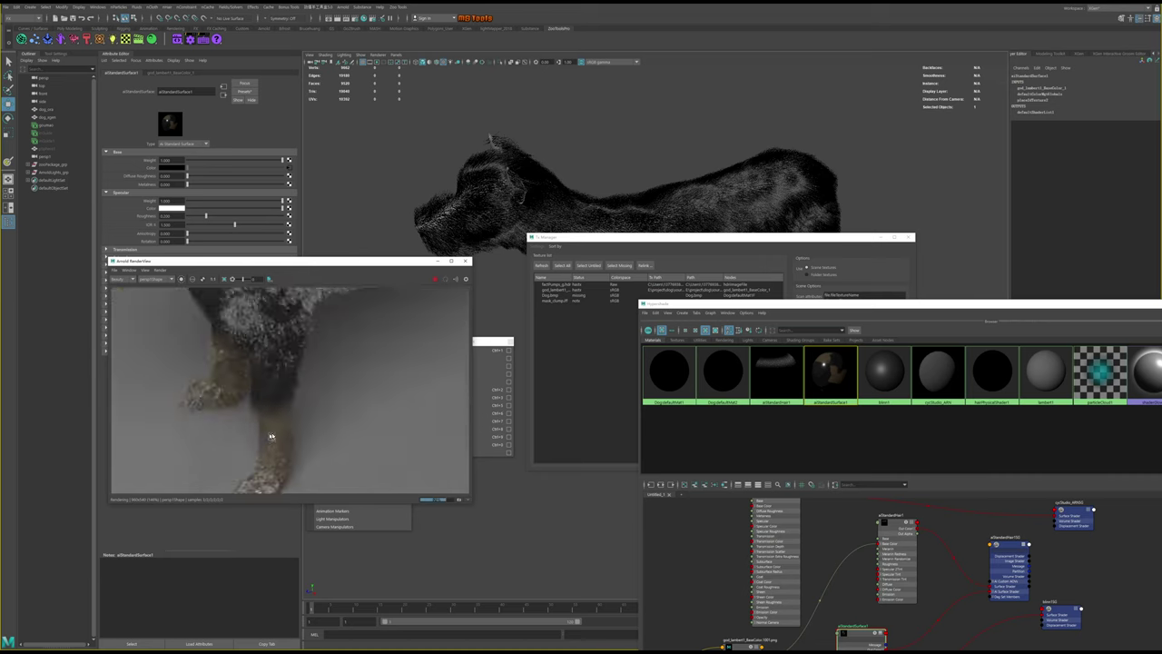
mouse_move(747, 304)
left_mouse_down()
mouse_move(682, 276)
mouse_move(555, 186)
left_mouse_up()
Select the hair shading group nodes, reposition Hypershade and refresh the Arnold render
left_click(815, 422)
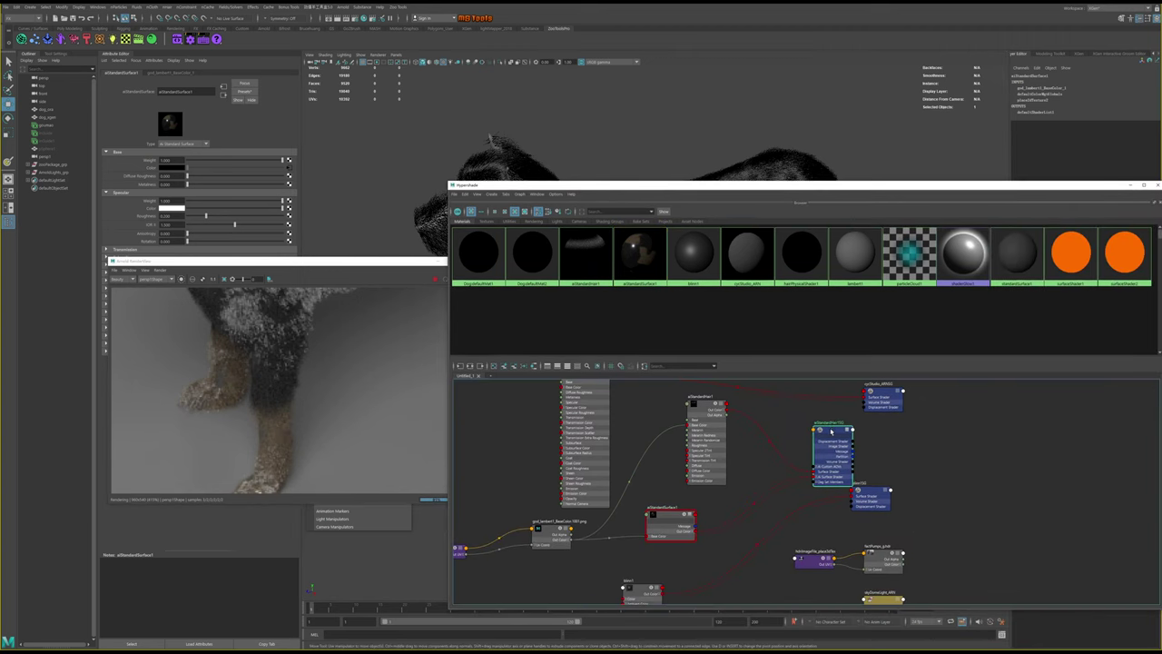
left_click_drag(672, 518, 679, 523)
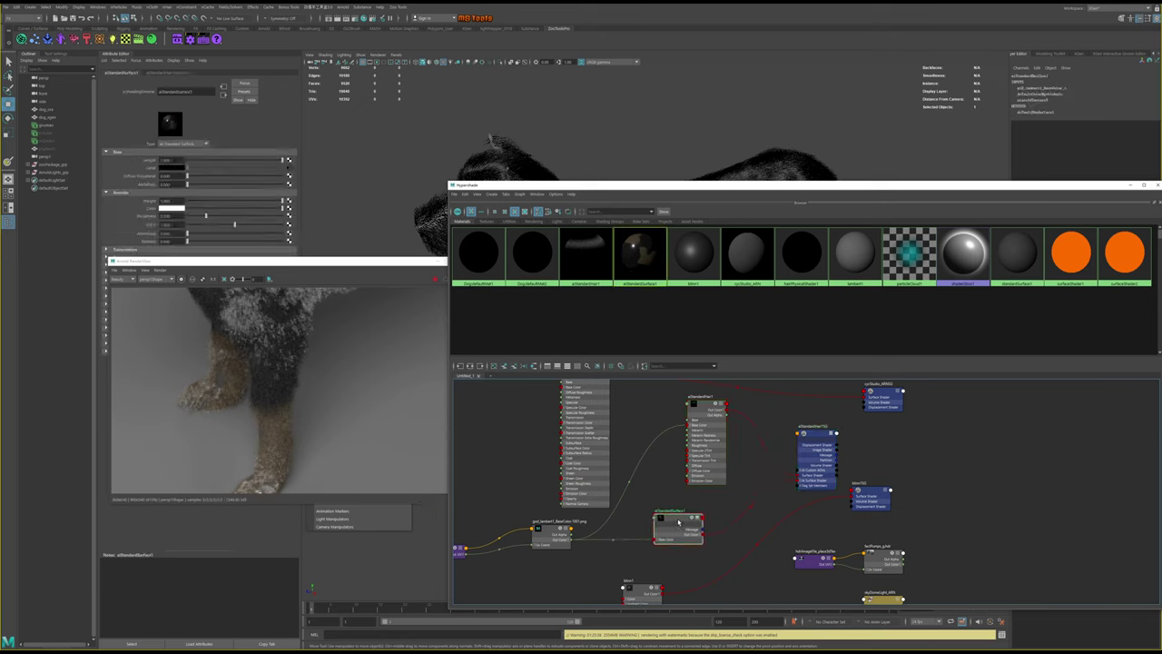
left_click(801, 436)
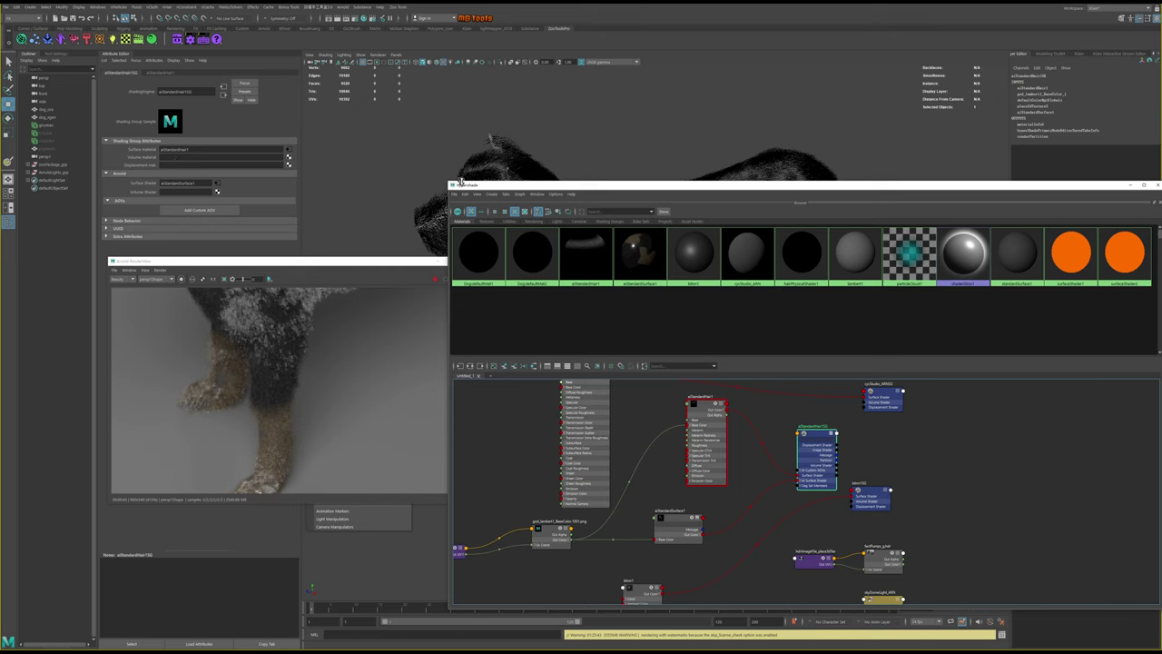
mouse_move(461, 181)
left_mouse_down()
mouse_move(488, 238)
mouse_move(524, 268)
mouse_move(518, 232)
mouse_move(509, 374)
mouse_move(531, 405)
left_mouse_up()
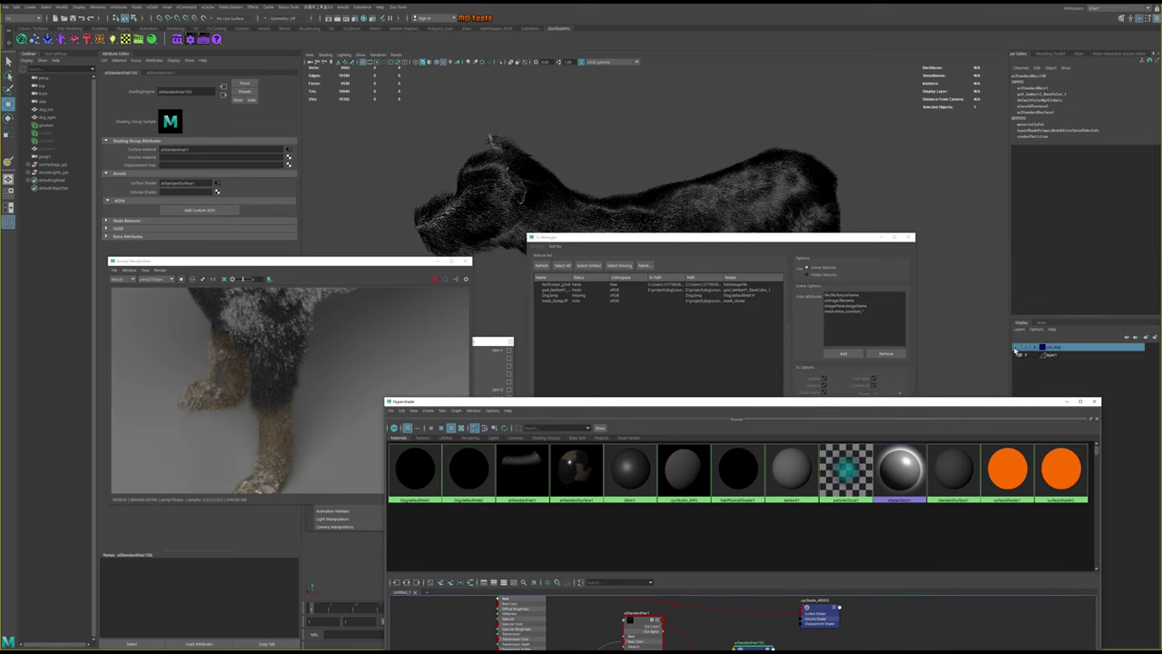
mouse_move(876, 405)
left_mouse_down()
mouse_move(906, 234)
mouse_move(912, 408)
left_mouse_up()
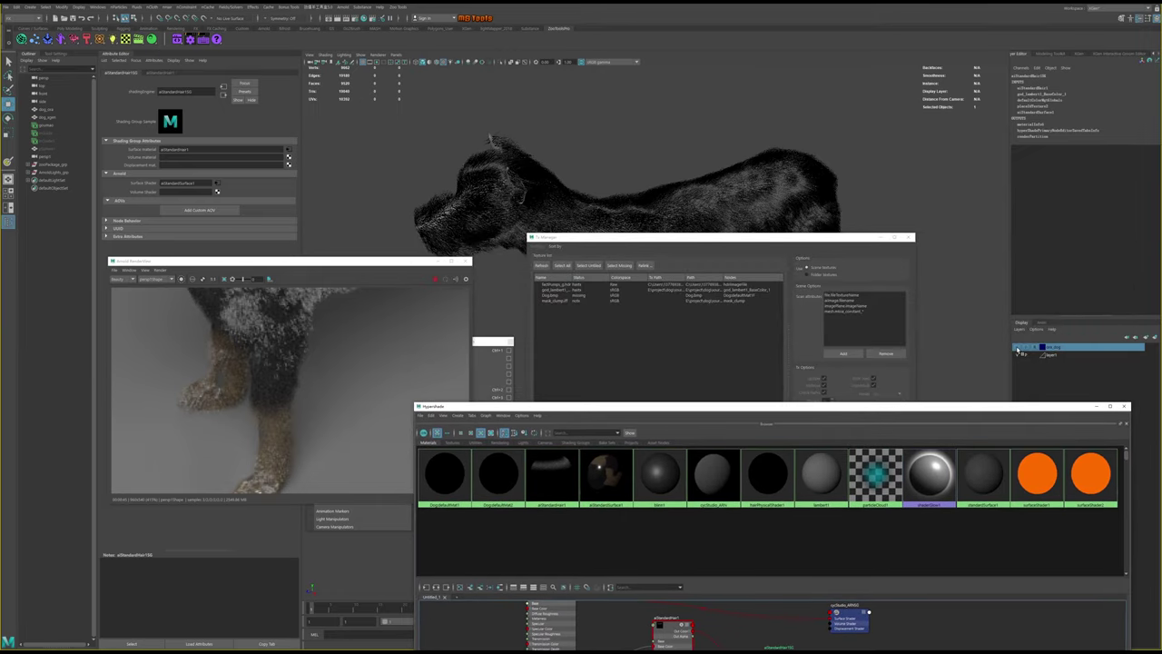
left_click(1022, 357)
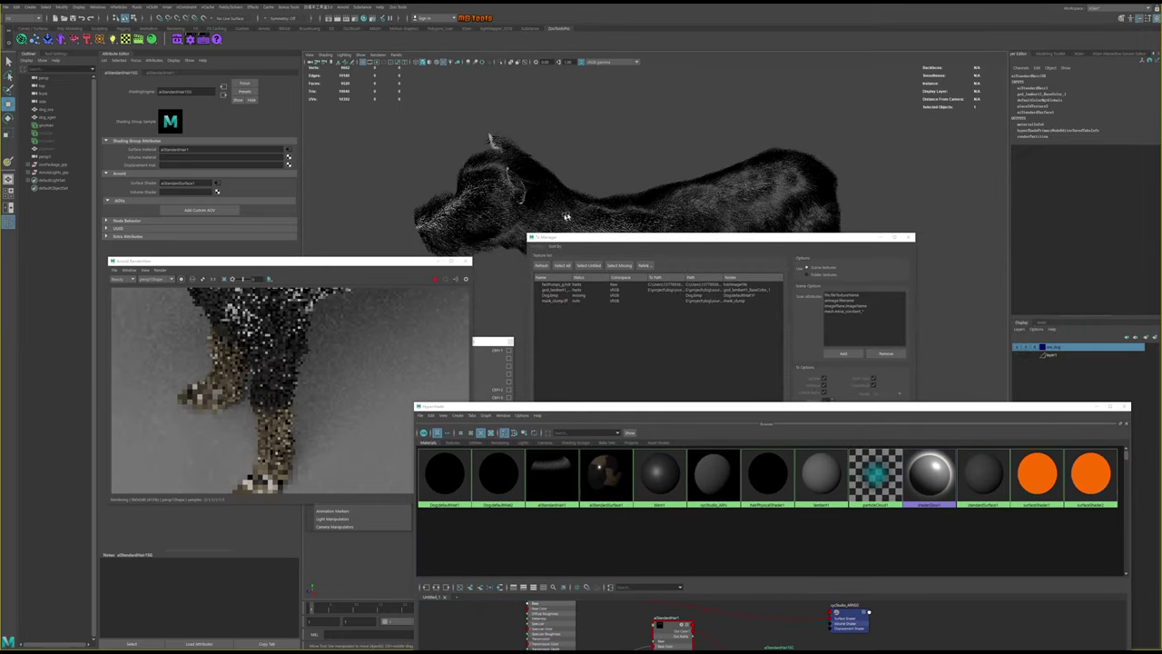
left_click(462, 202)
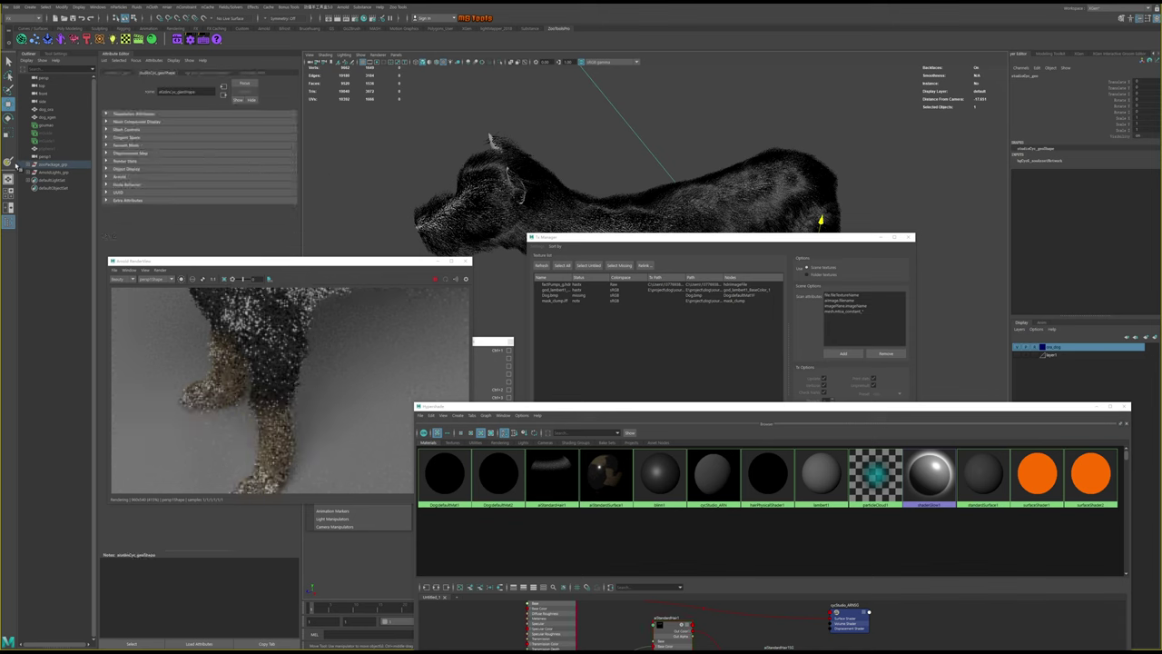
Assign aiStandardSurface1 to the selected dog mesh, stopping the running render
left_click(46, 109)
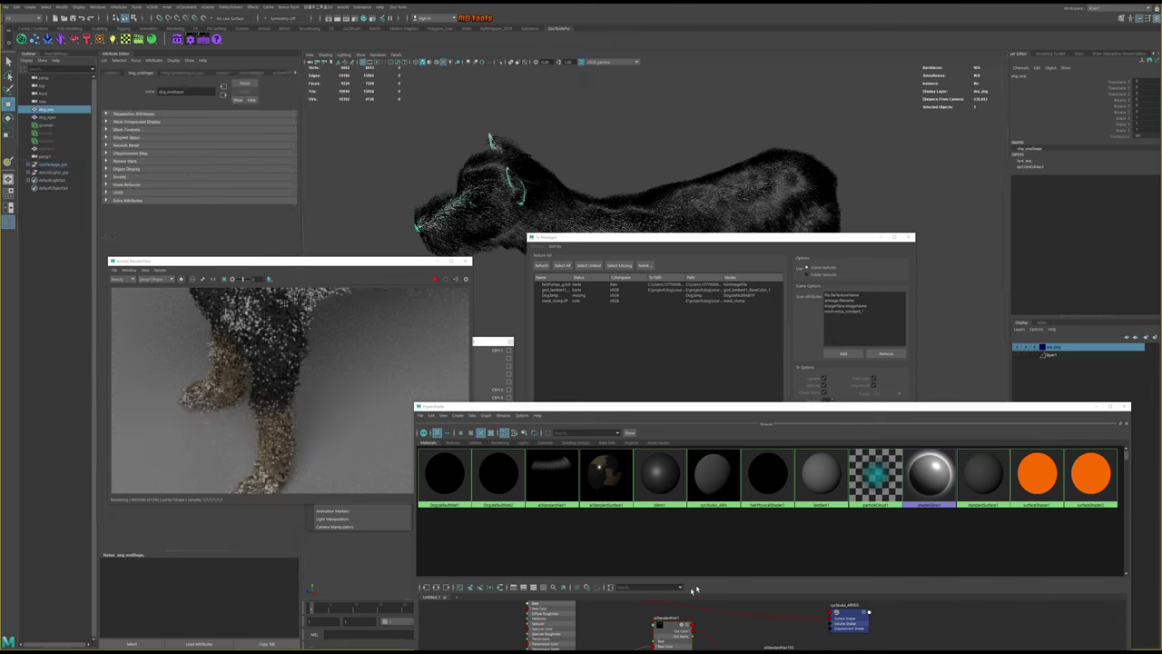
left_click_drag(728, 407, 678, 182)
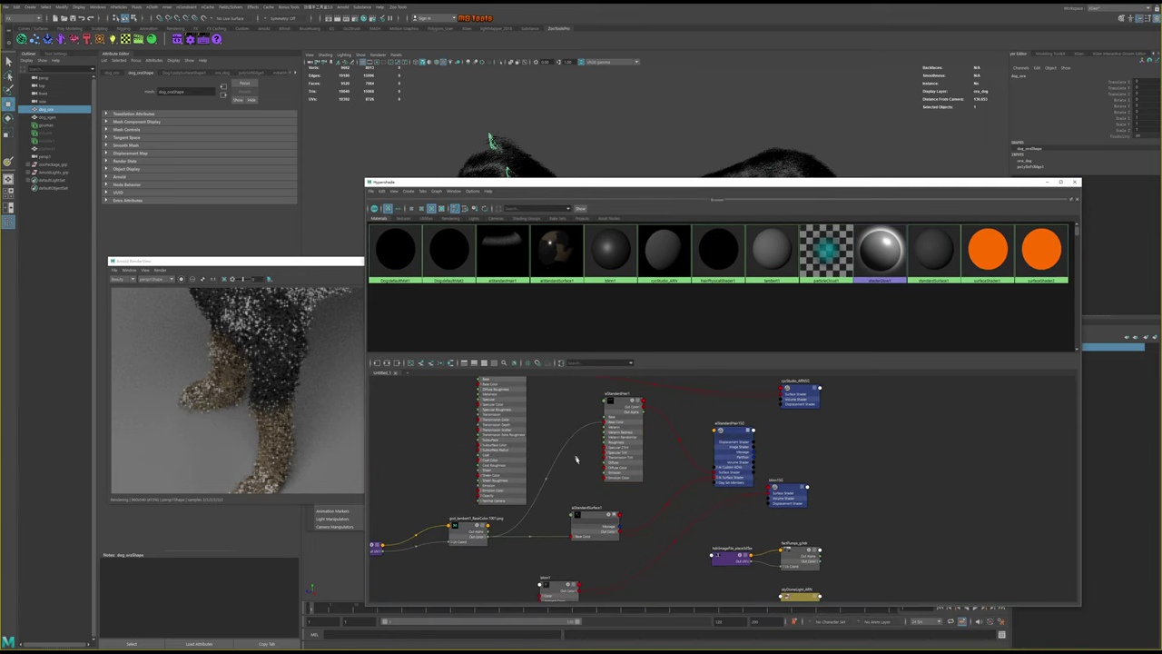
right_click(579, 520)
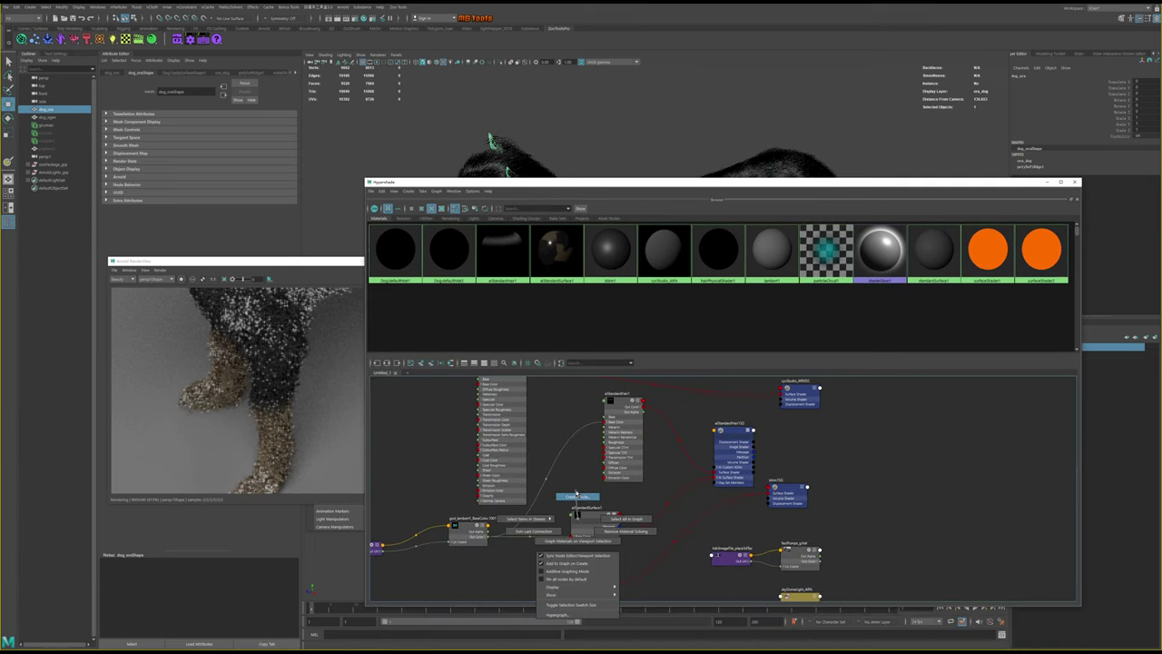
left_click(577, 540)
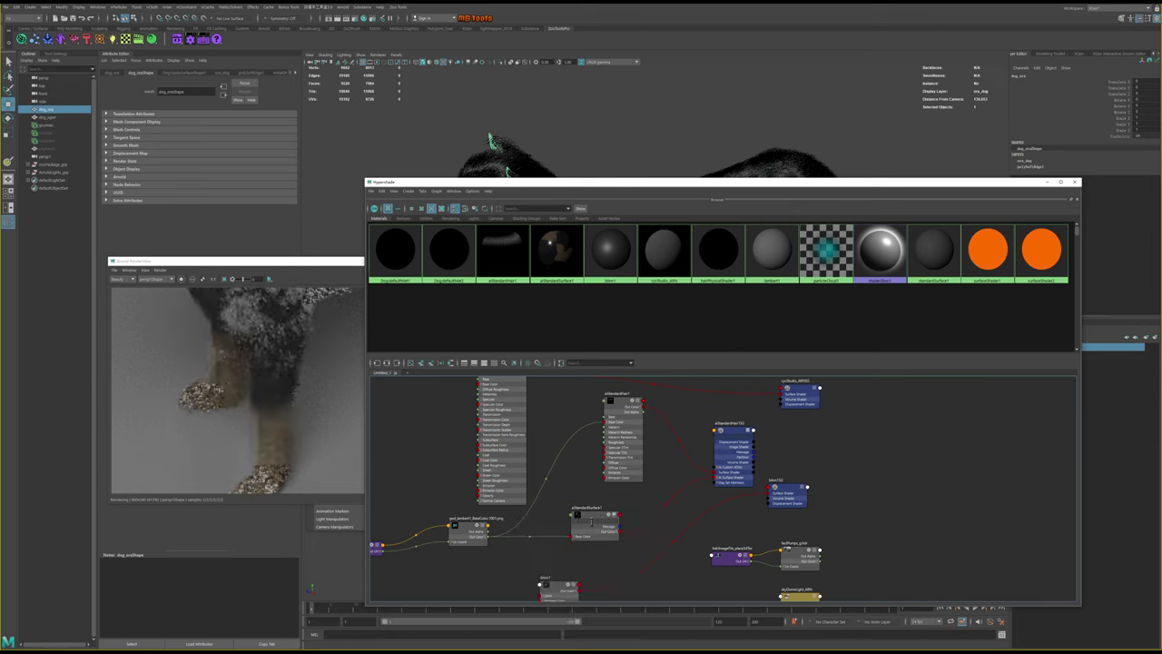
left_click(595, 519)
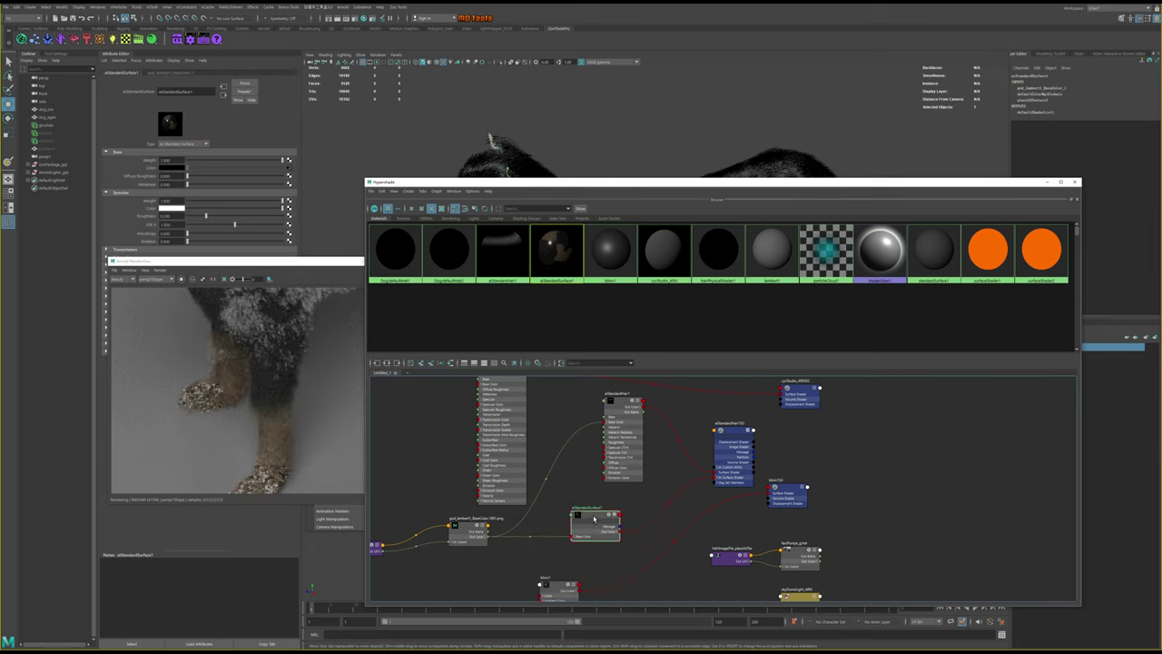
right_click_drag(595, 515, 589, 484)
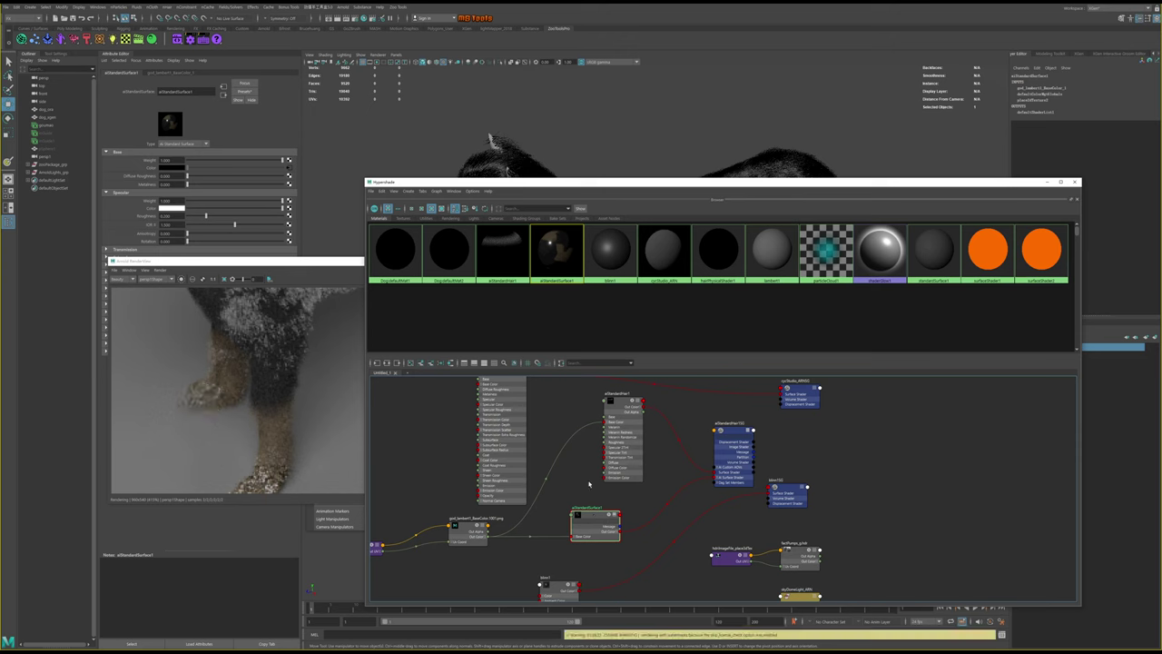
left_click(45, 109)
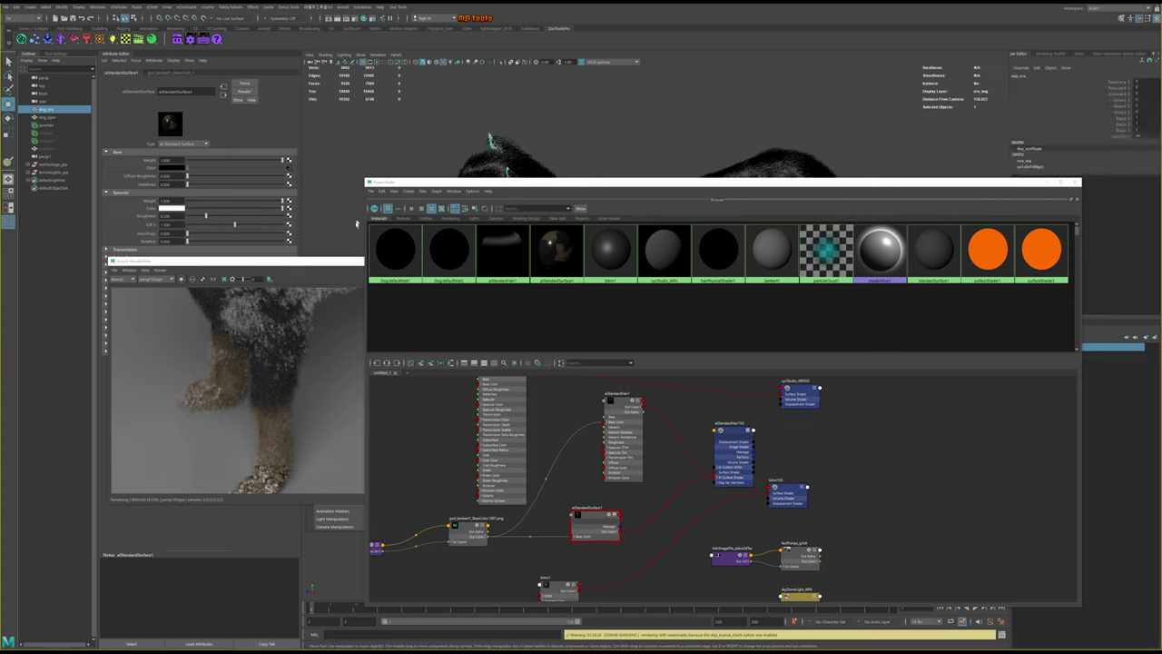
left_click(299, 261)
left_click(432, 282)
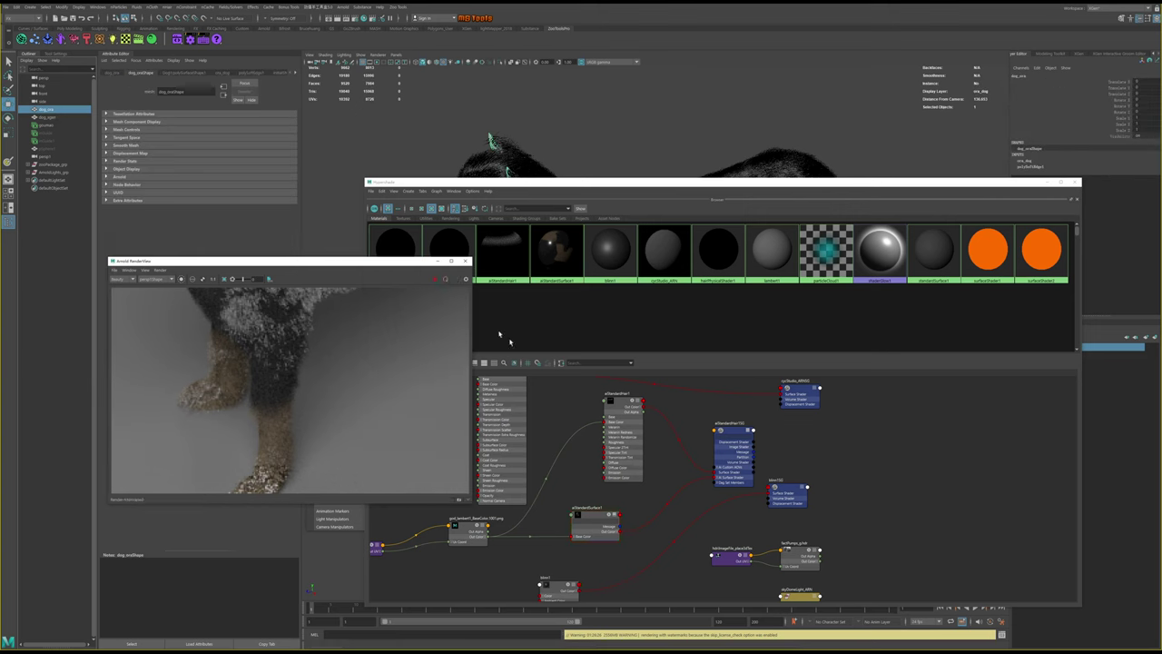
left_click(646, 558)
right_click_drag(592, 519, 591, 500)
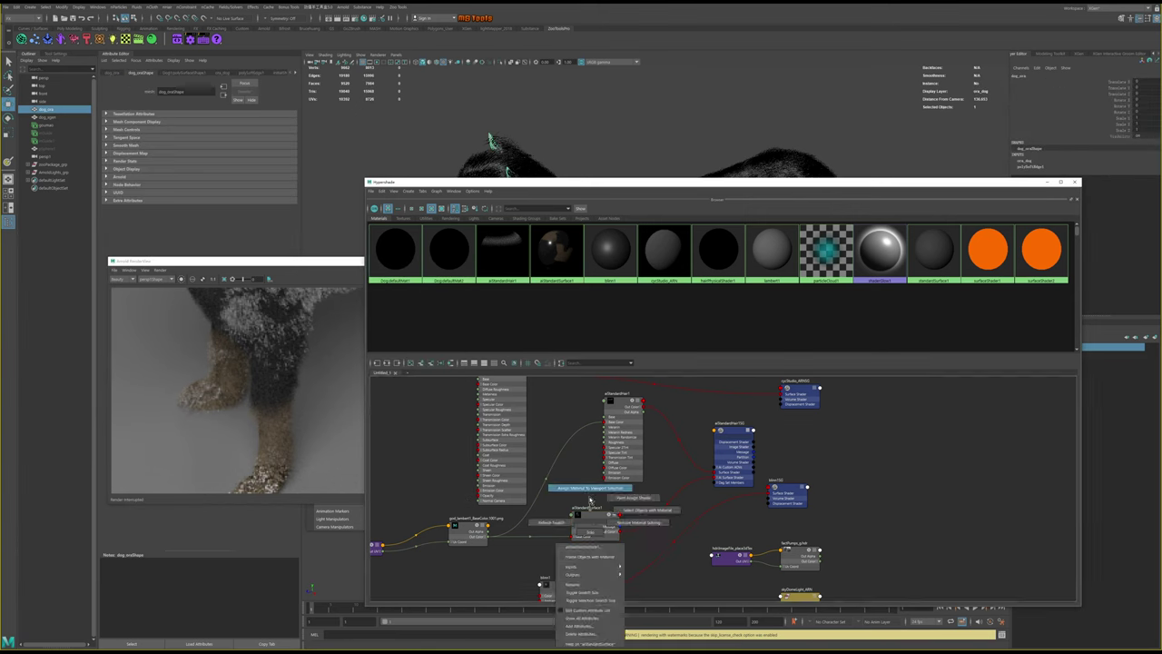
left_click_drag(549, 189, 570, 324)
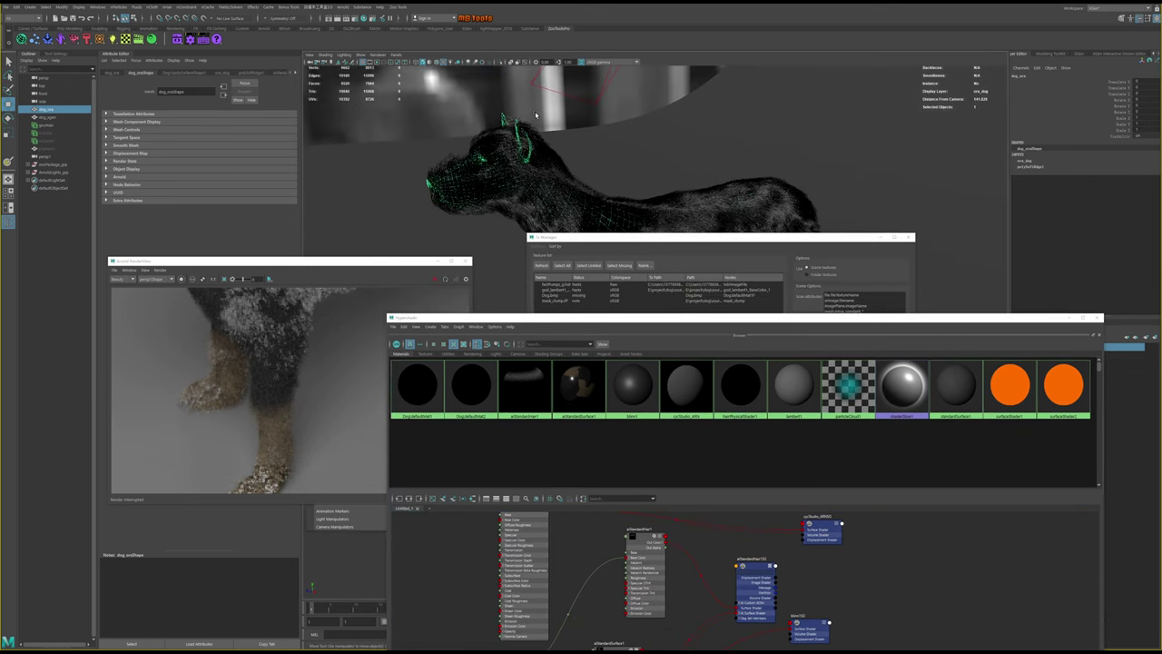
Turn on textured display (6), close Hypershade and orbit to view the dog
left_click(536, 114)
mouse_move(536, 114)
left_mouse_down("alt")
mouse_move(554, 148)
mouse_move(591, 161)
left_mouse_up("alt")
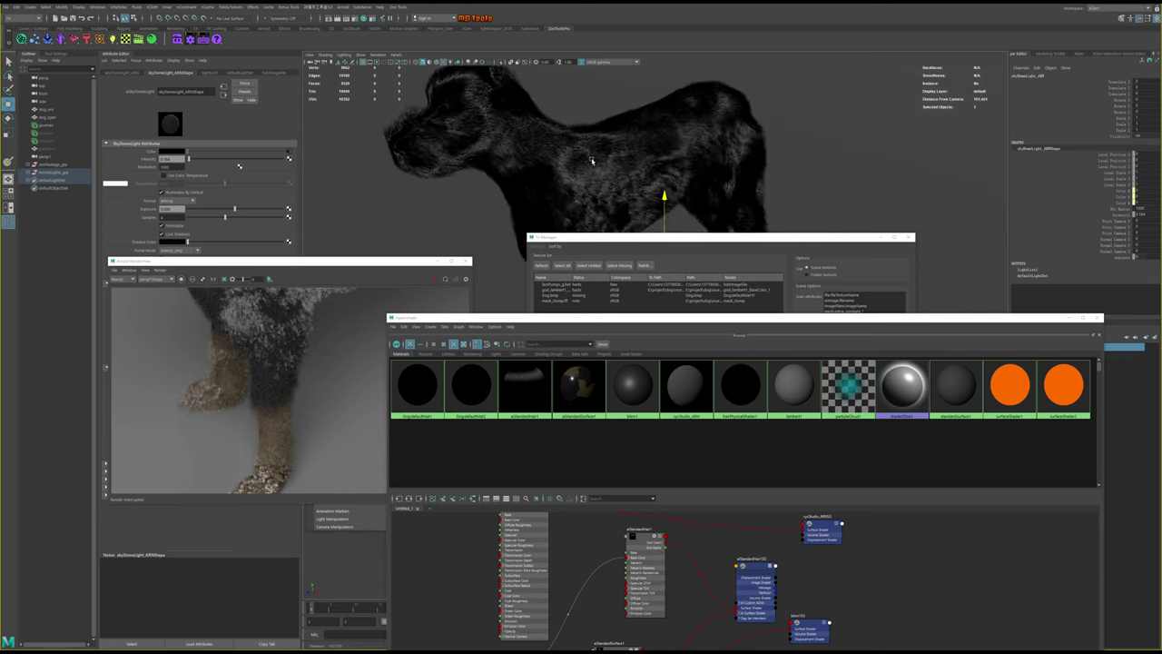
key("6")
left_click_drag(591, 161, 710, 211, "alt")
left_click(881, 239)
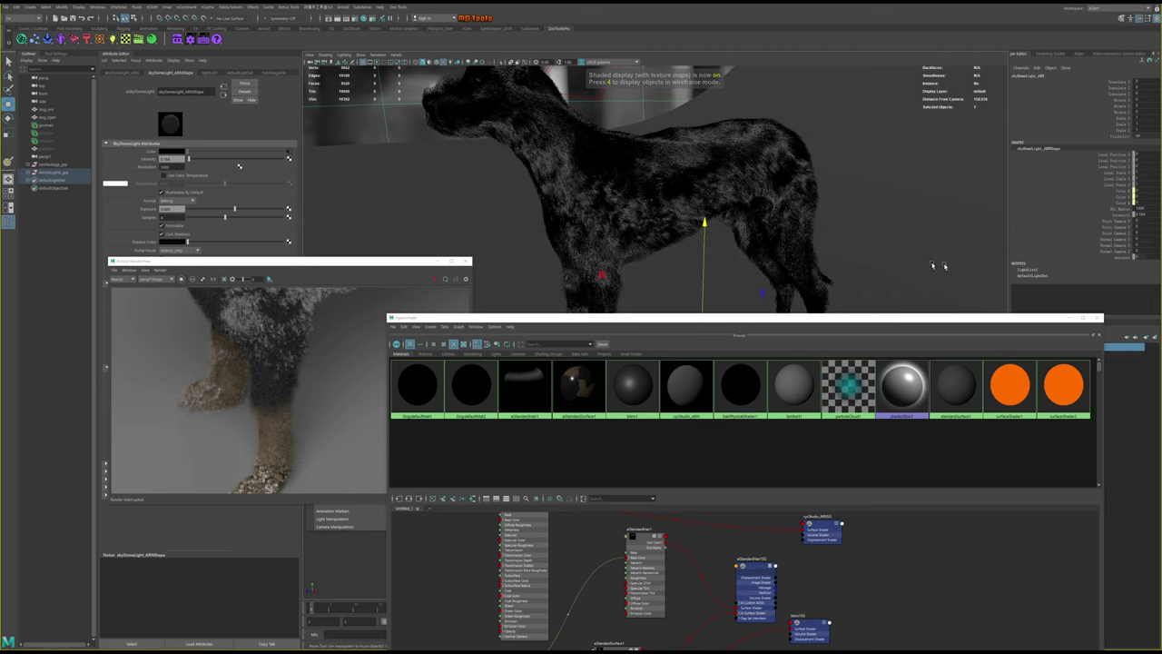
left_click(1070, 318)
mouse_move(612, 299)
left_mouse_down("alt")
mouse_move(664, 282)
mouse_move(688, 389)
left_mouse_up("alt")
scroll(729, 386, "up", 3)
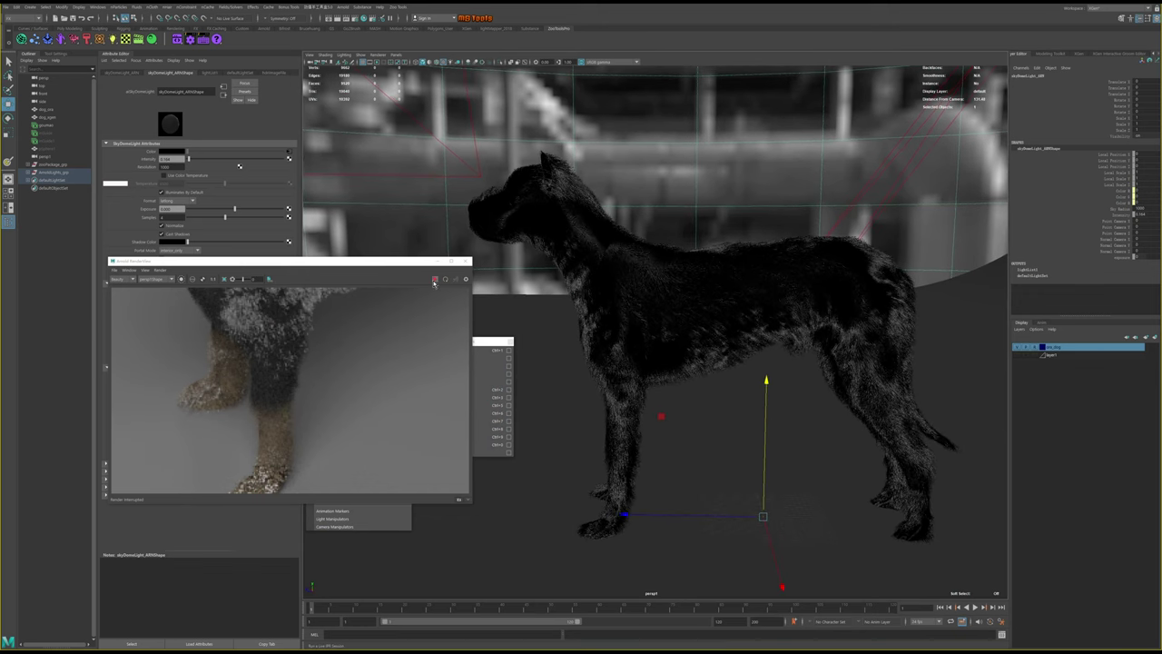
Restart the Arnold render from the new view and reframe the standing dog
left_click(435, 278)
scroll(379, 368, "down", 3)
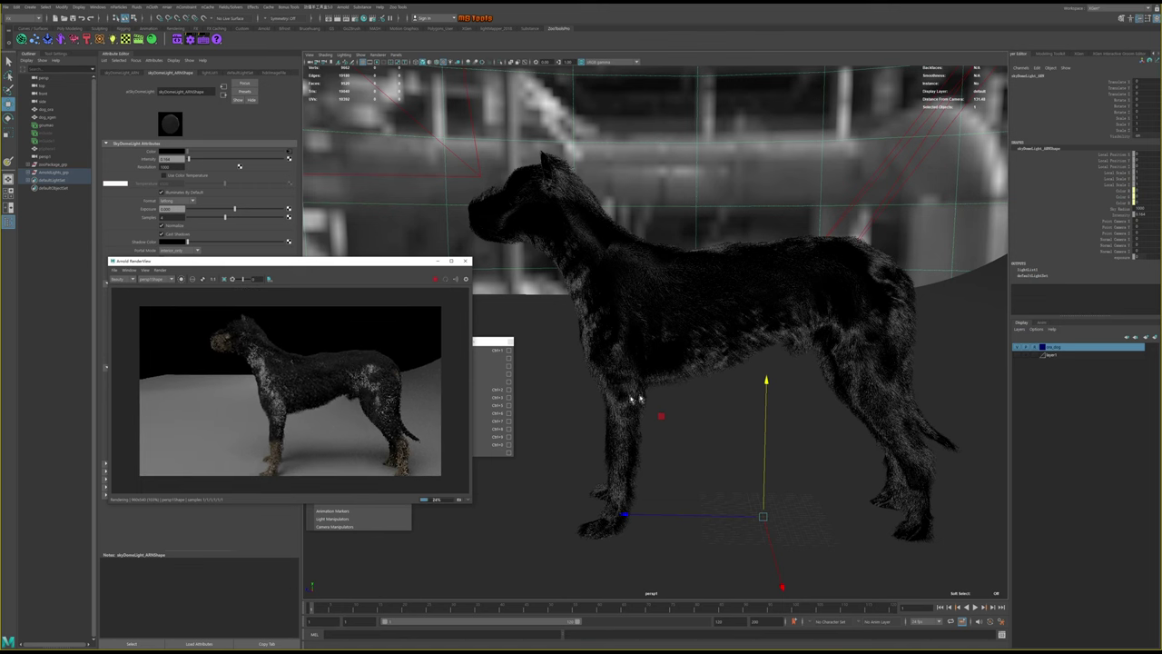
scroll(777, 373, "up", 2)
middle_click_drag(776, 372, 734, 327, "alt")
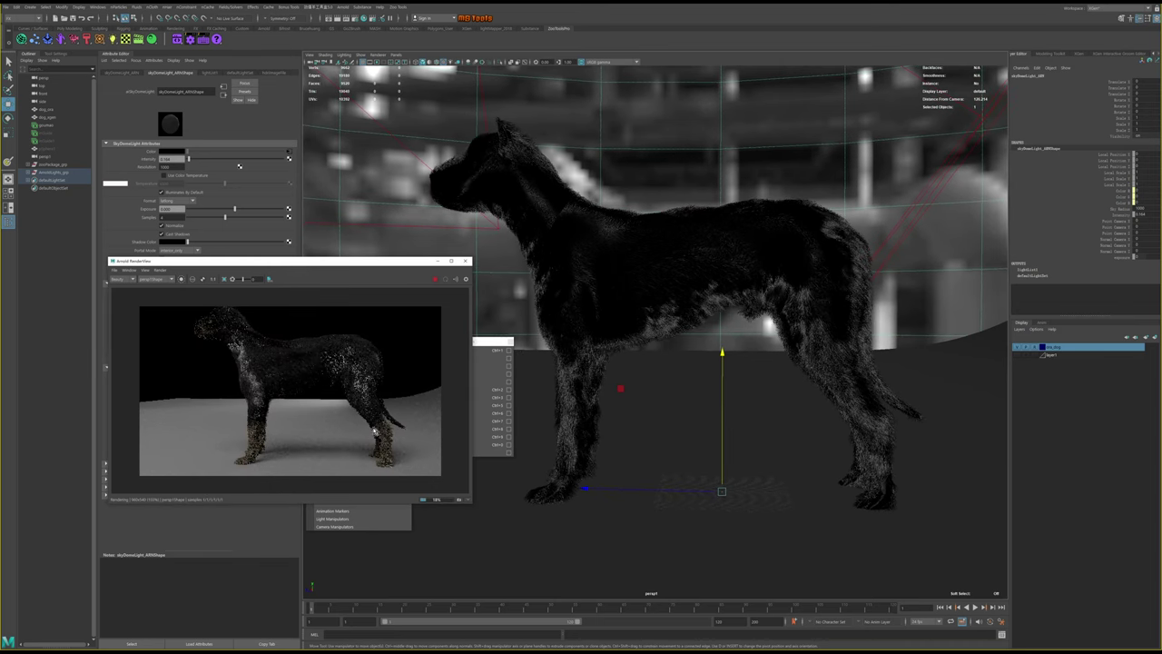
Zoom around the render to inspect the black fur and tan legs, then move the render window aside
scroll(255, 451, "up", 1)
scroll(255, 451, "up", 1)
scroll(255, 451, "up", 2)
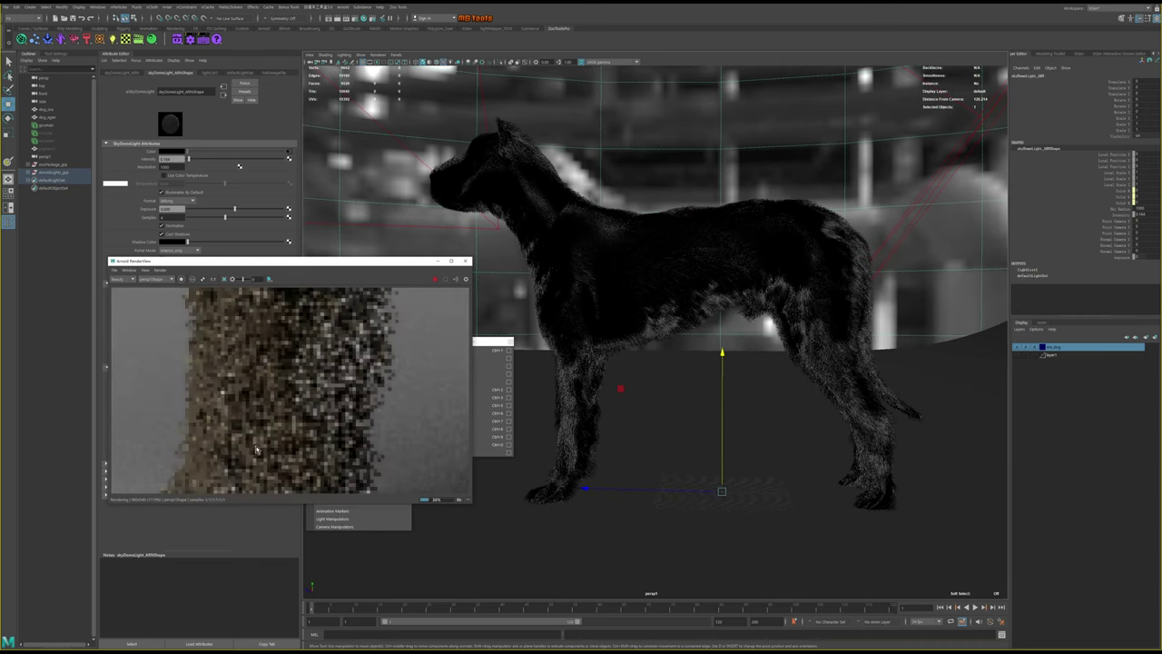
scroll(266, 445, "down", 2)
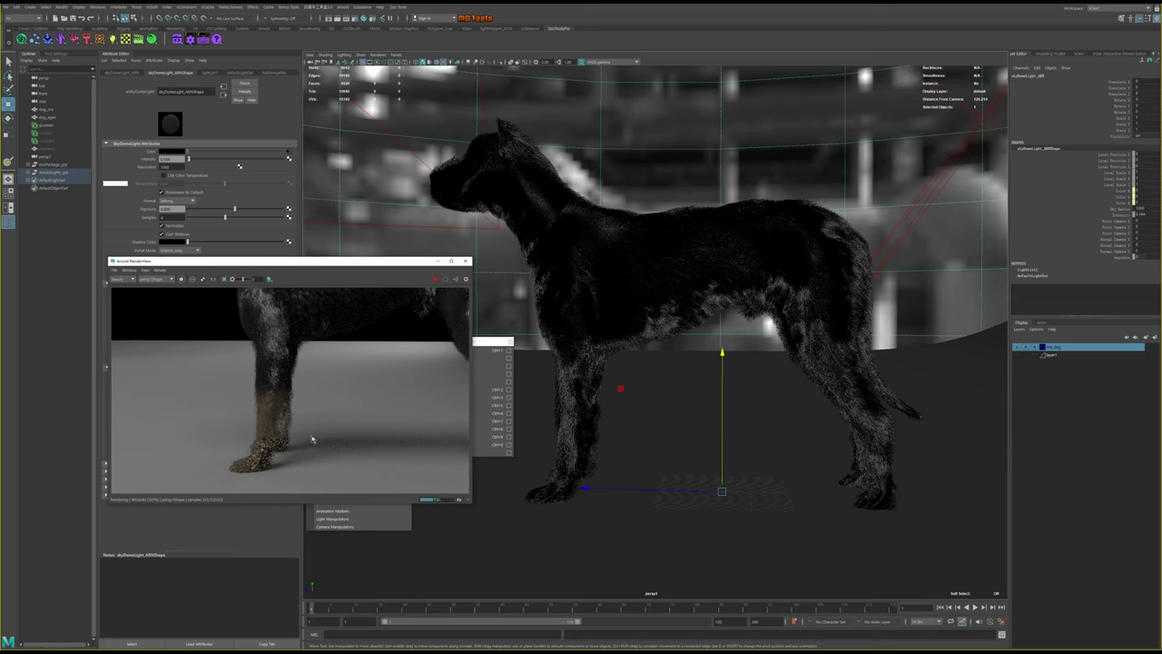
scroll(286, 423, "down", 5)
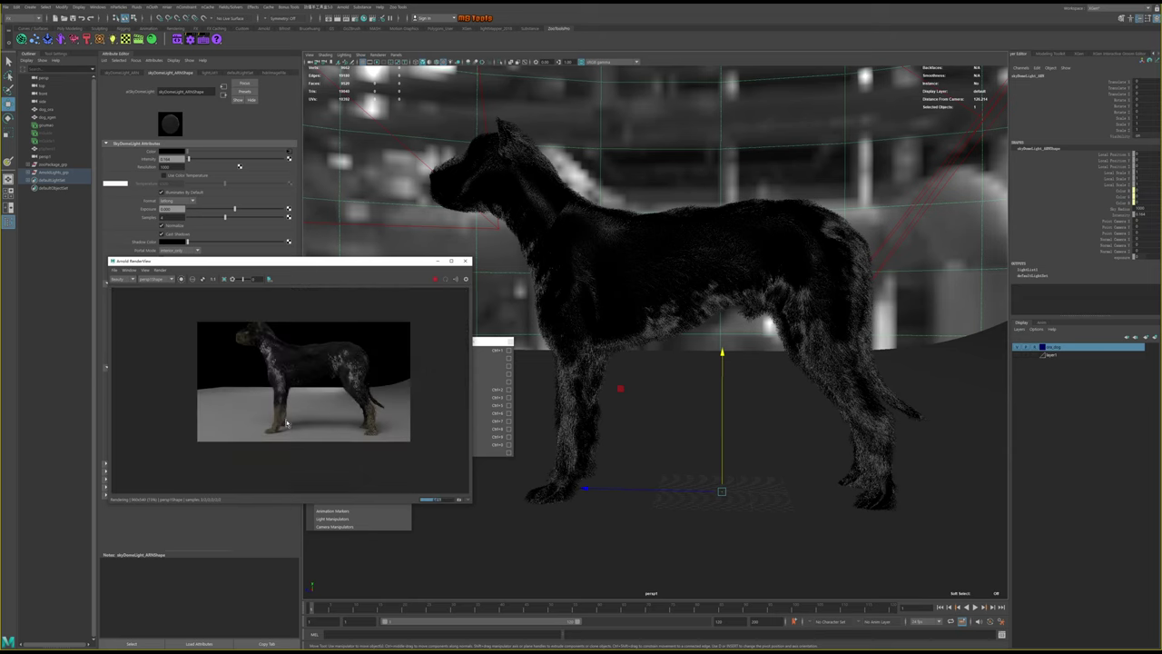
scroll(331, 391, "up", 2)
scroll(352, 406, "up", 3)
scroll(350, 406, "down", 3)
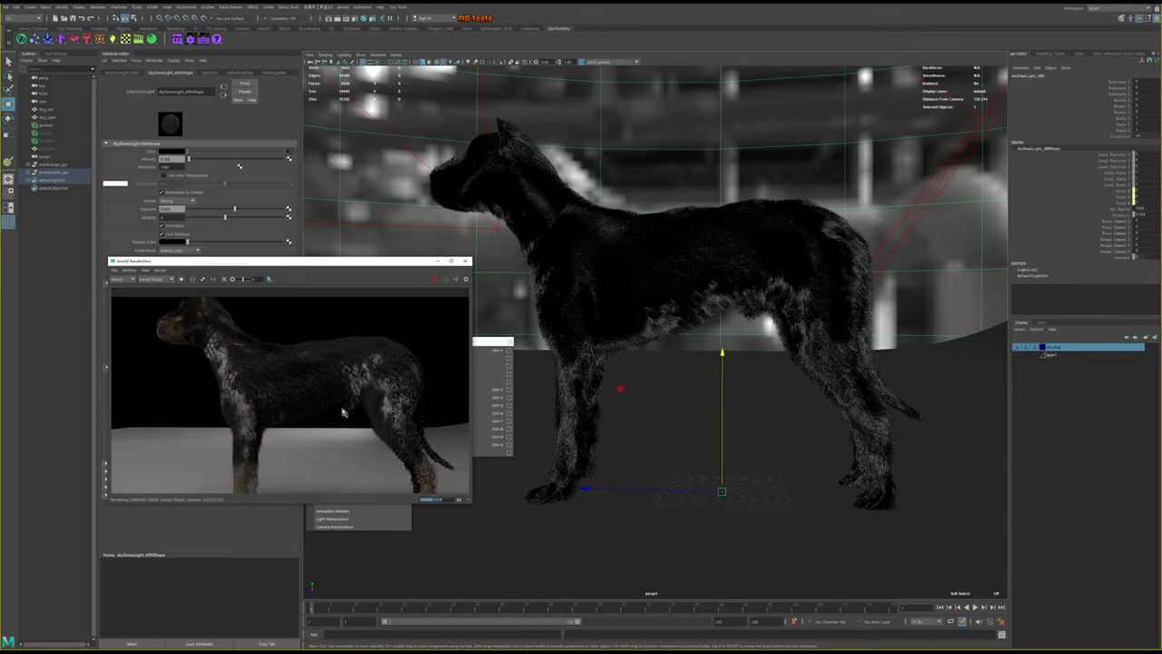
scroll(260, 383, "up", 2)
scroll(220, 384, "up", 1)
scroll(220, 388, "up", 1)
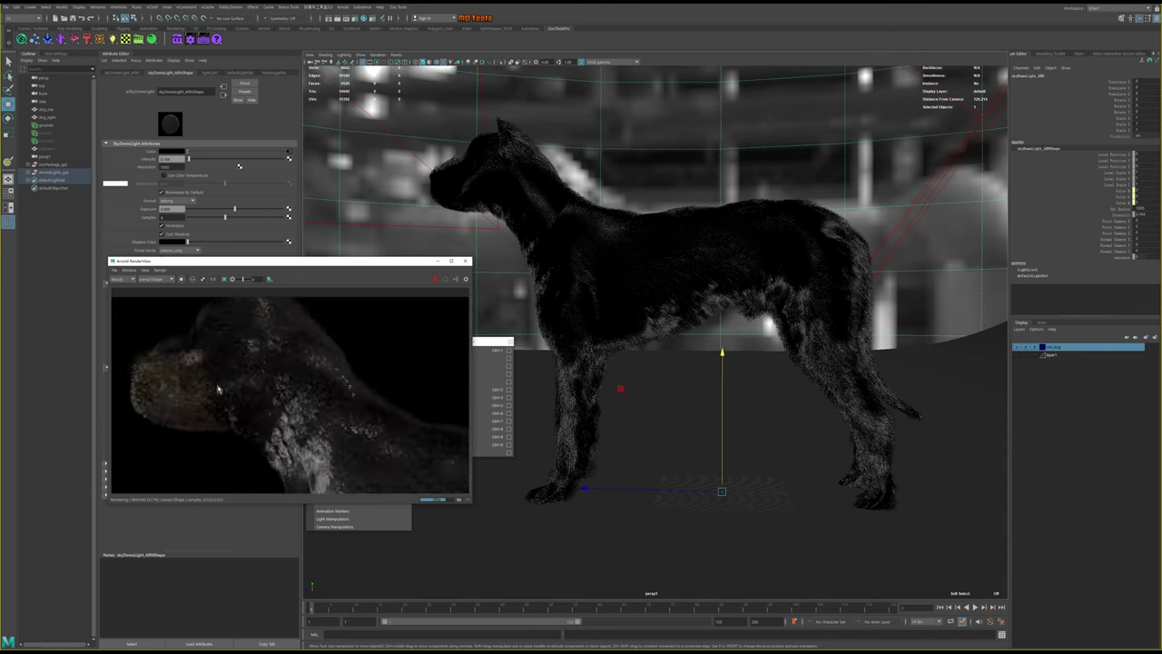
scroll(312, 420, "down", 5)
scroll(304, 410, "up", 1)
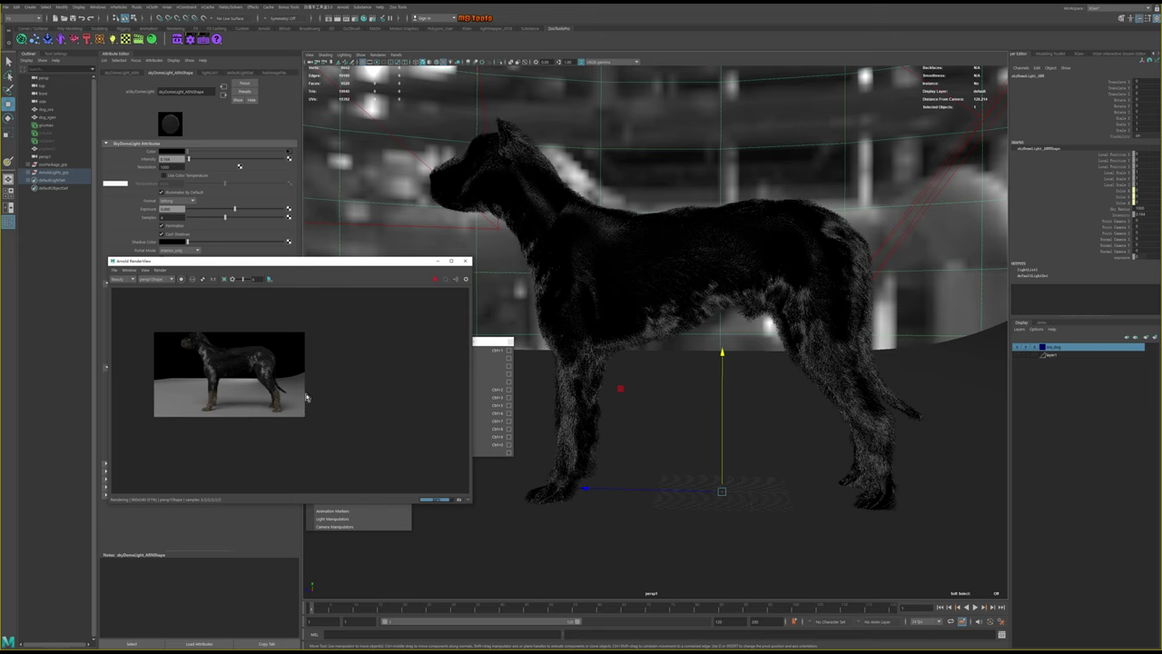
scroll(317, 406, "up", 1)
scroll(372, 416, "up", 1)
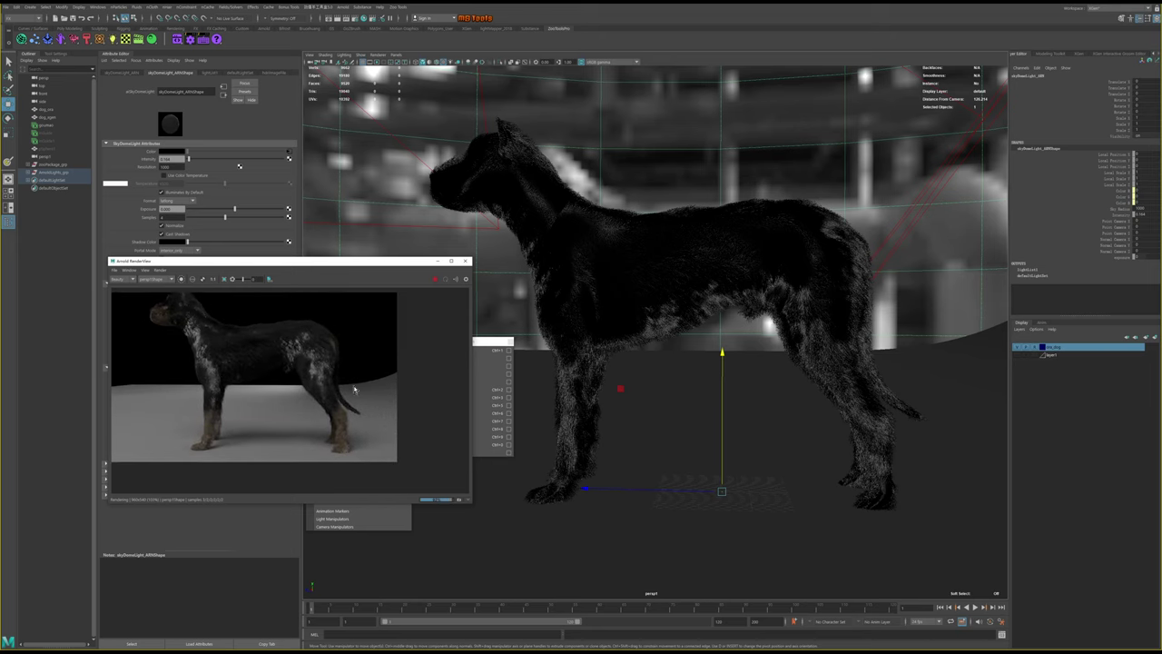
scroll(340, 420, "up", 2)
scroll(345, 430, "up", 1)
scroll(346, 434, "down", 4)
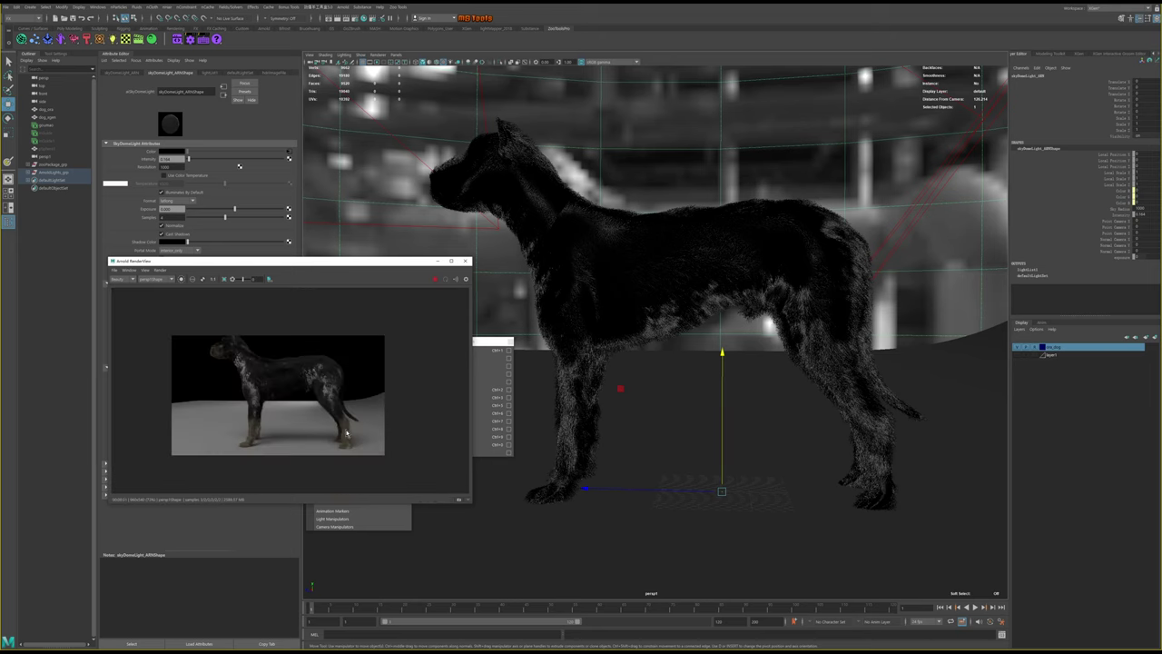
scroll(346, 434, "up", 2)
scroll(324, 415, "up", 1)
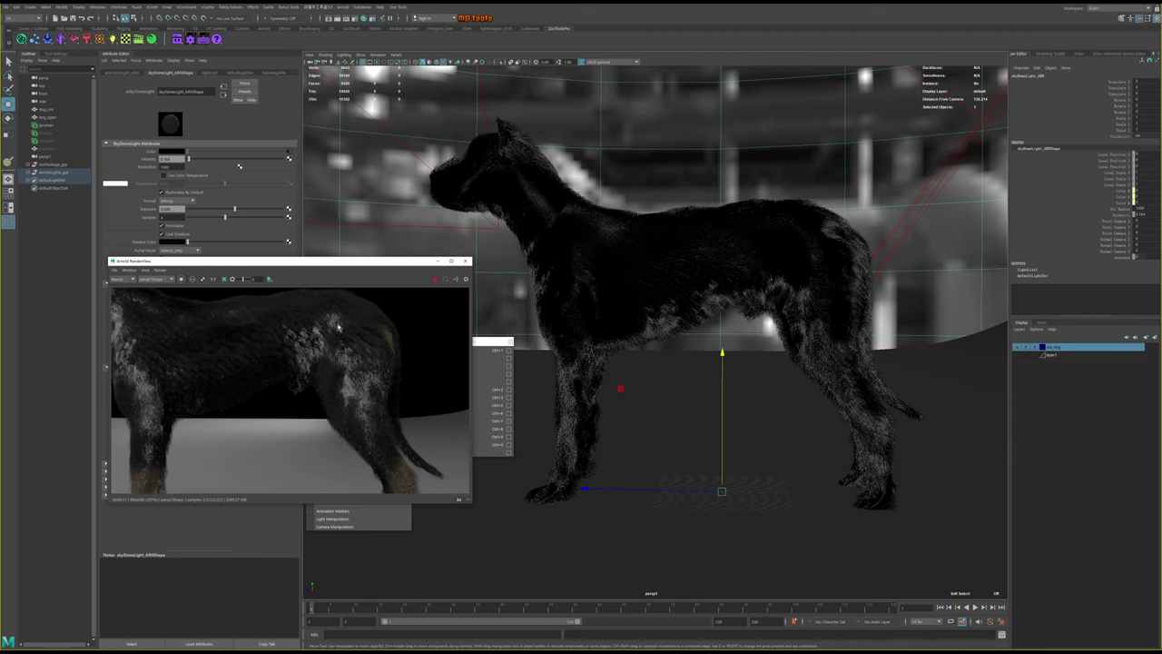
mouse_move(349, 263)
left_mouse_down()
mouse_move(512, 282)
mouse_move(392, 267)
mouse_move(401, 210)
left_mouse_up()
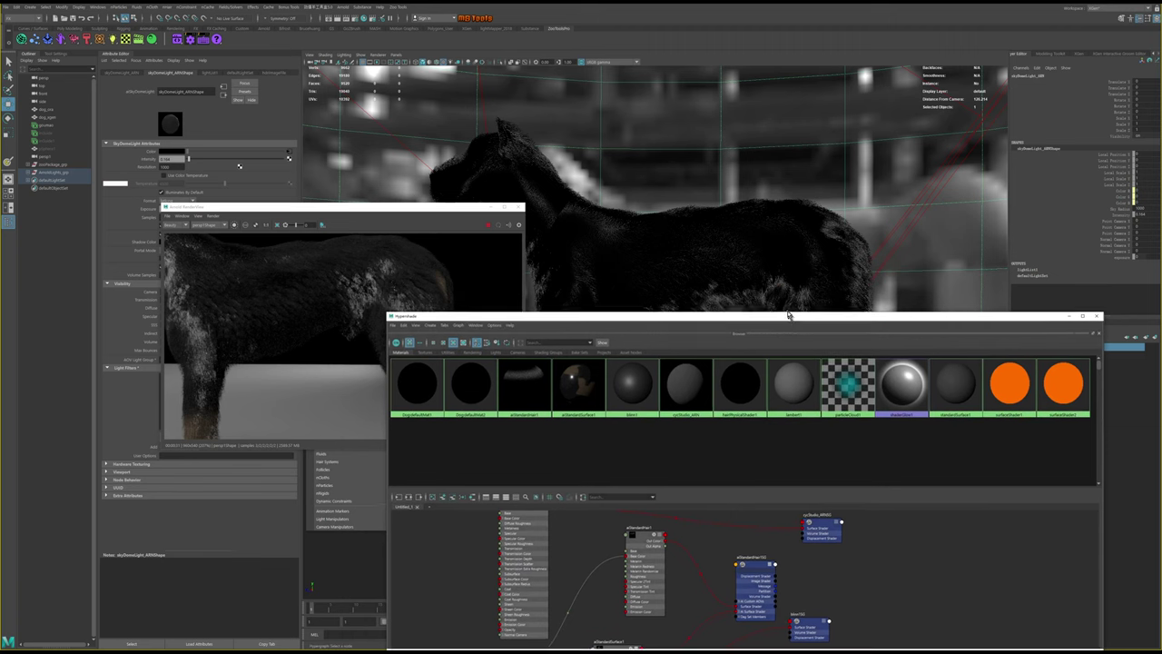
Rearrange the windows, then adjust aiStandardHair1's melanin and raise its specular roughness slightly
left_click_drag(792, 319, 783, 213)
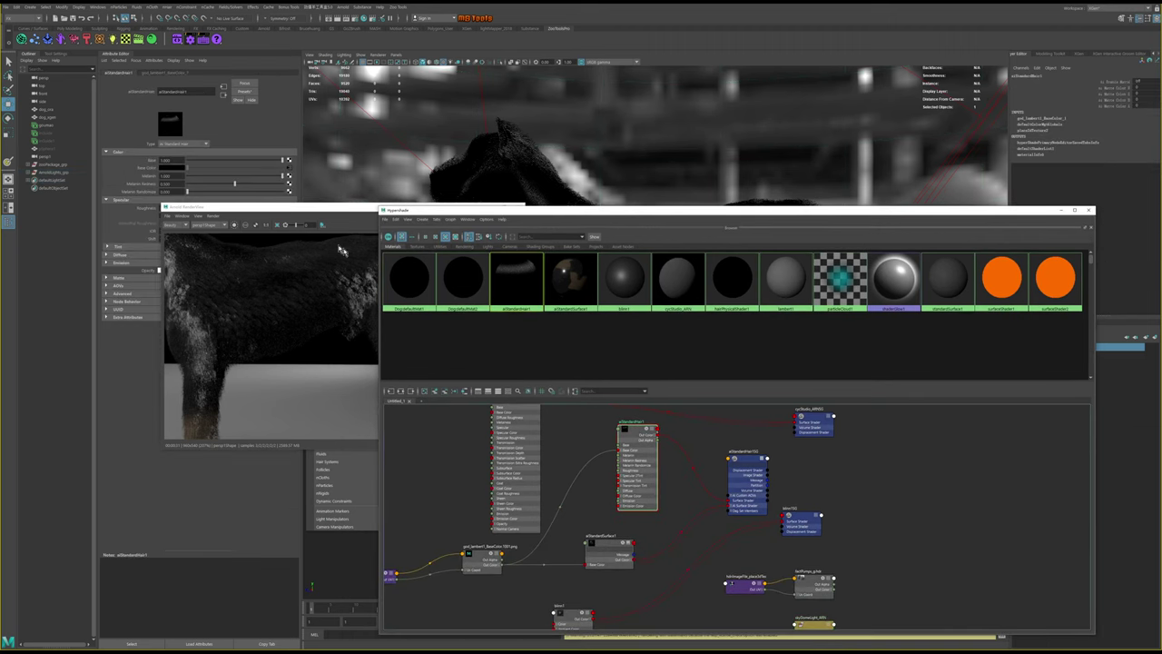
left_click_drag(302, 217, 183, 396)
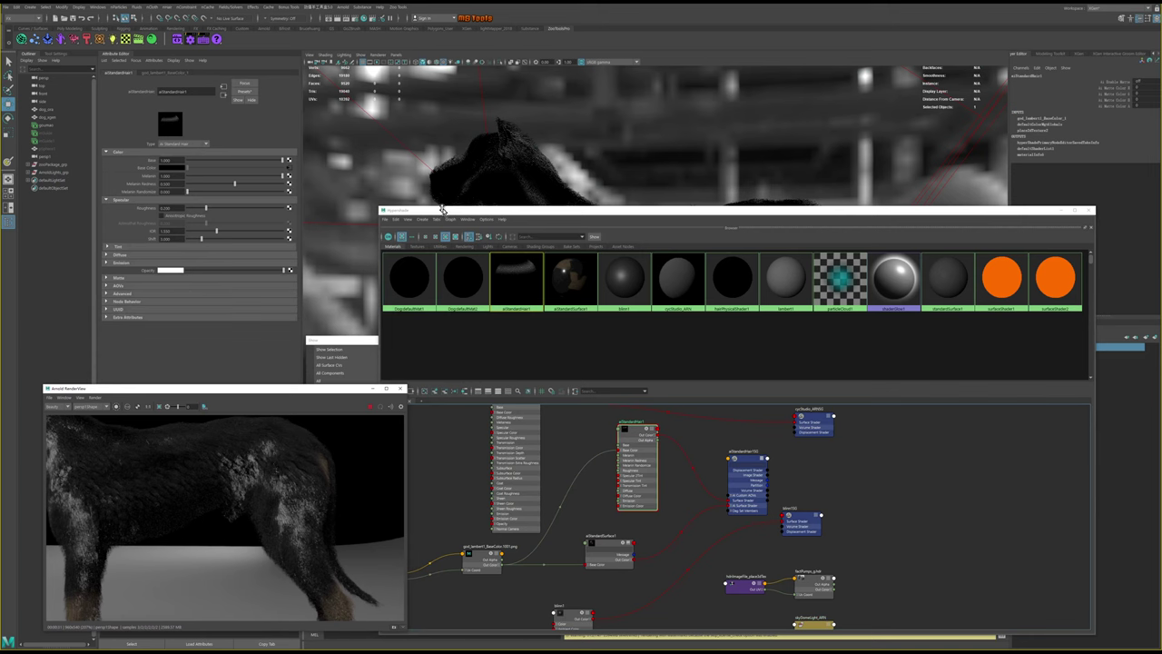
left_click_drag(483, 212, 664, 325)
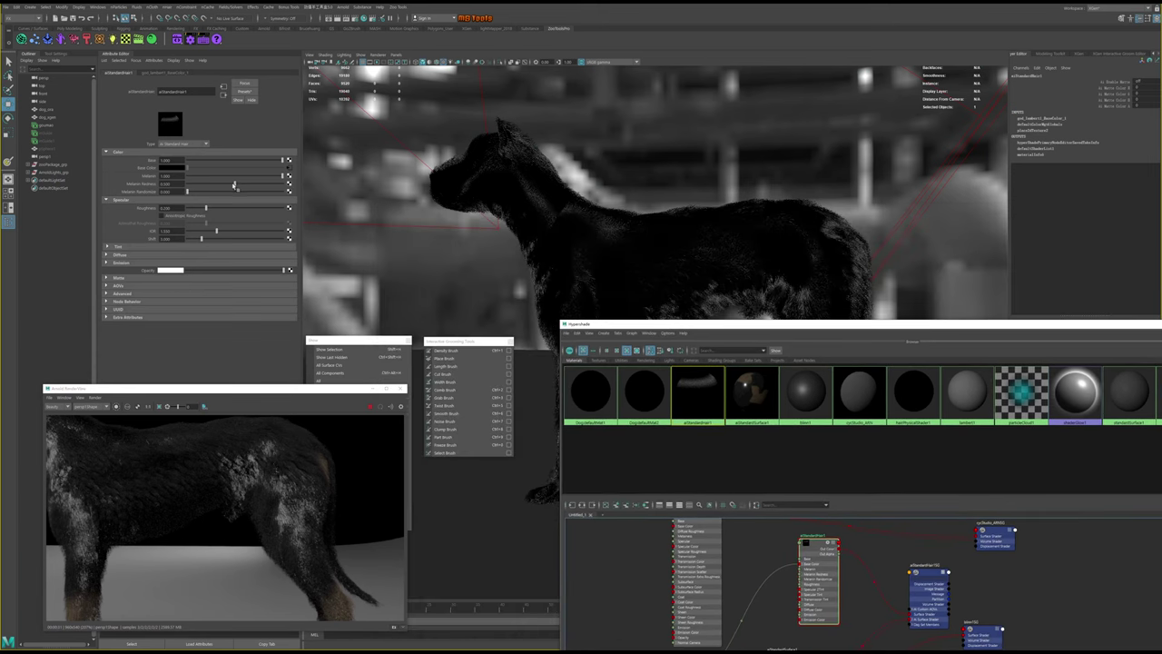
left_click_drag(235, 185, 196, 183)
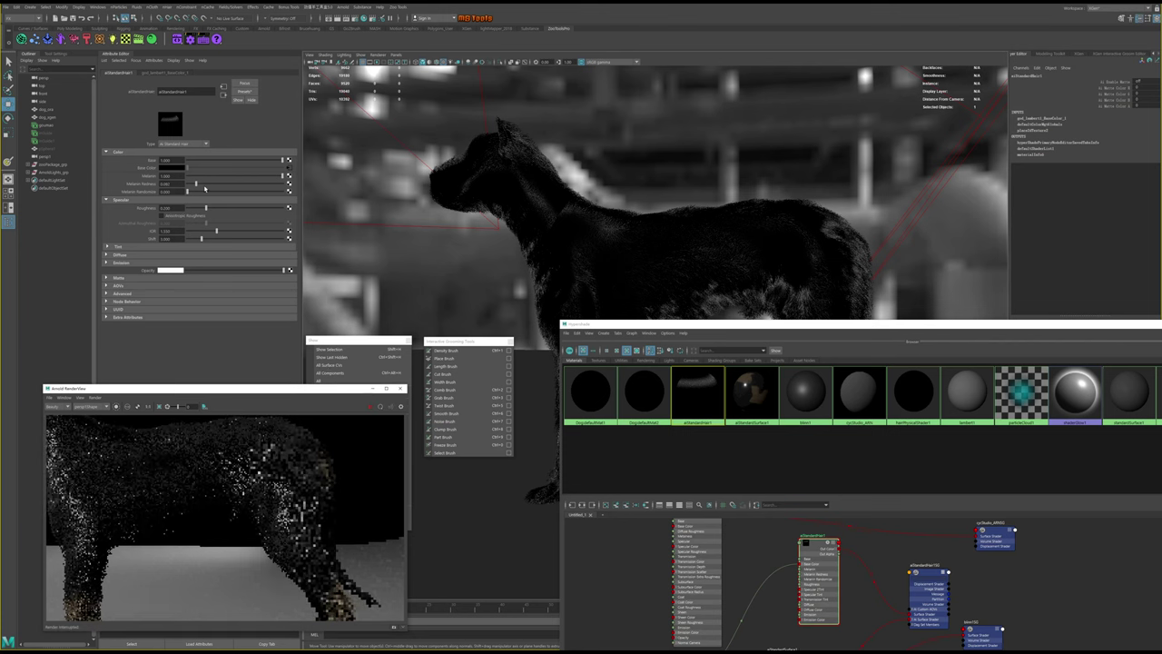
left_click_drag(195, 185, 199, 185)
left_click_drag(212, 208, 214, 209)
Expand the hair shader's Diffuse section and set Diffuse Color to black
left_click(150, 257)
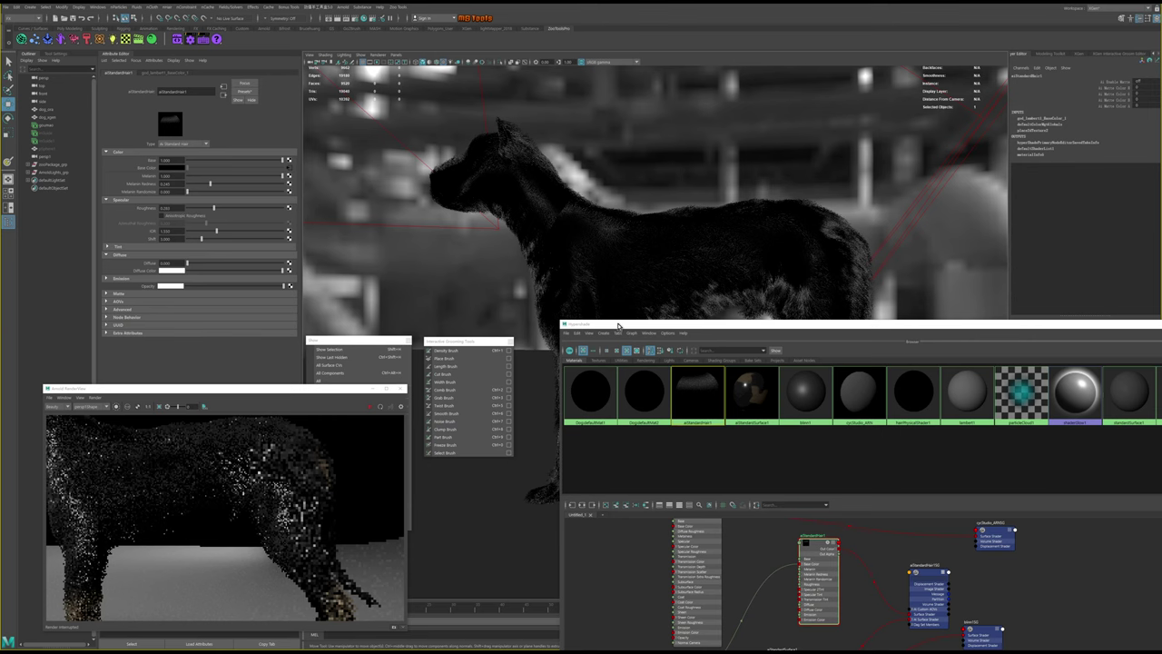
left_click(618, 326)
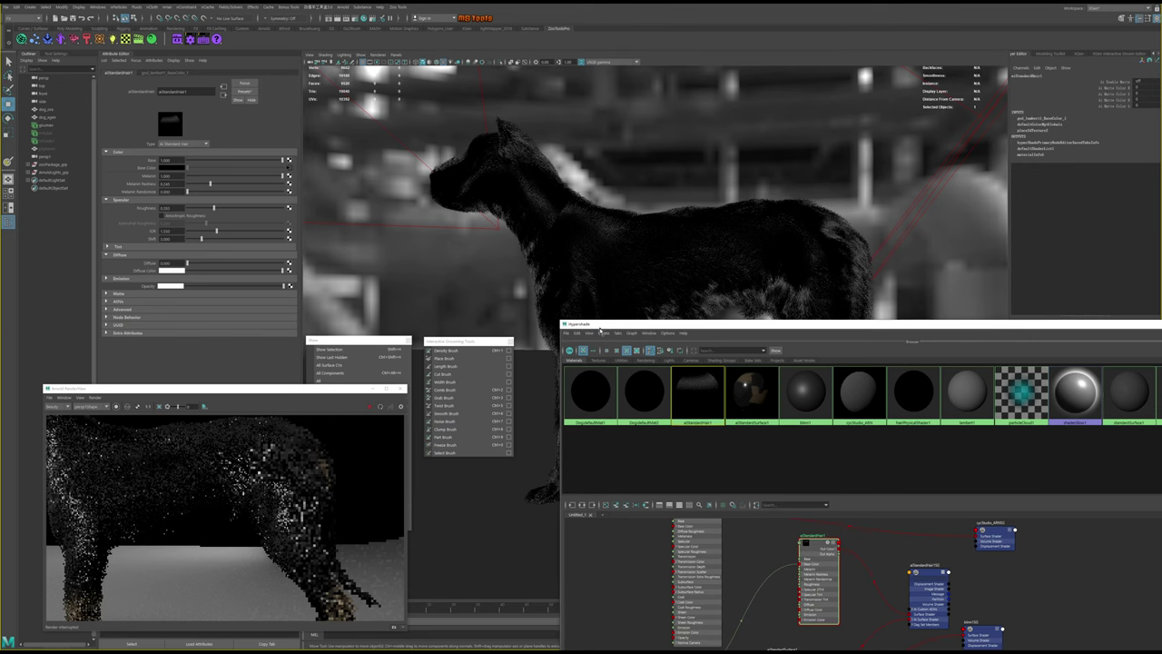
mouse_move(611, 330)
left_mouse_down()
mouse_move(576, 281)
mouse_move(548, 200)
mouse_move(570, 214)
mouse_move(534, 209)
left_mouse_up()
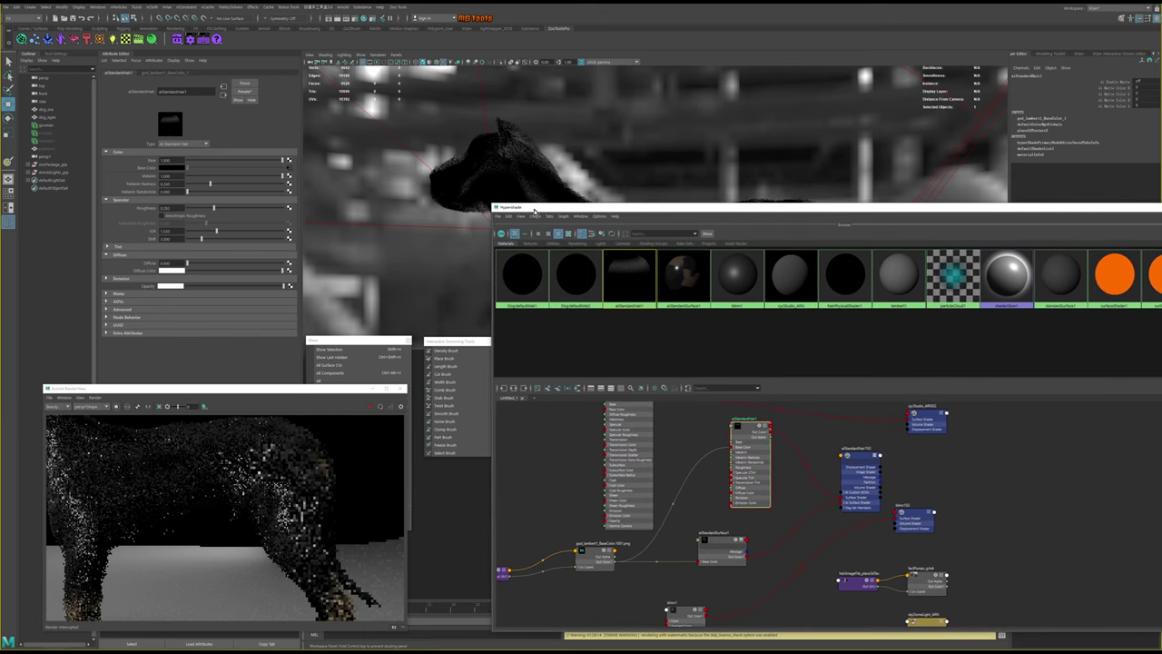
mouse_move(534, 210)
left_mouse_down()
mouse_move(622, 303)
mouse_move(580, 348)
mouse_move(548, 205)
mouse_move(575, 213)
mouse_move(544, 160)
left_mouse_up()
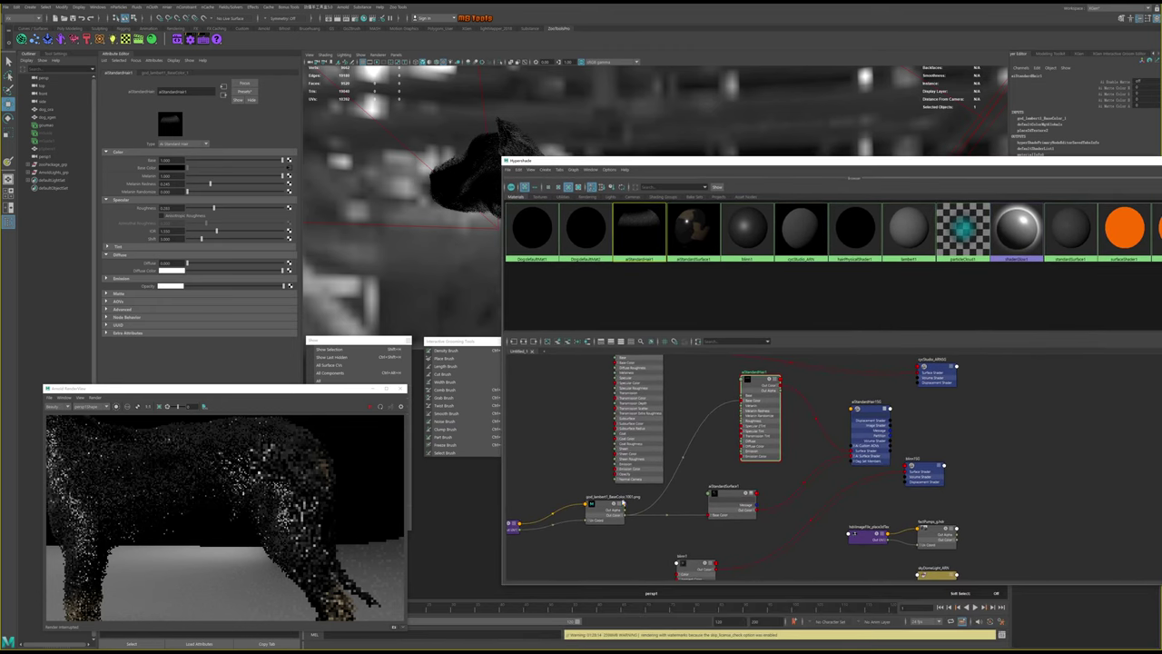
left_click(192, 272)
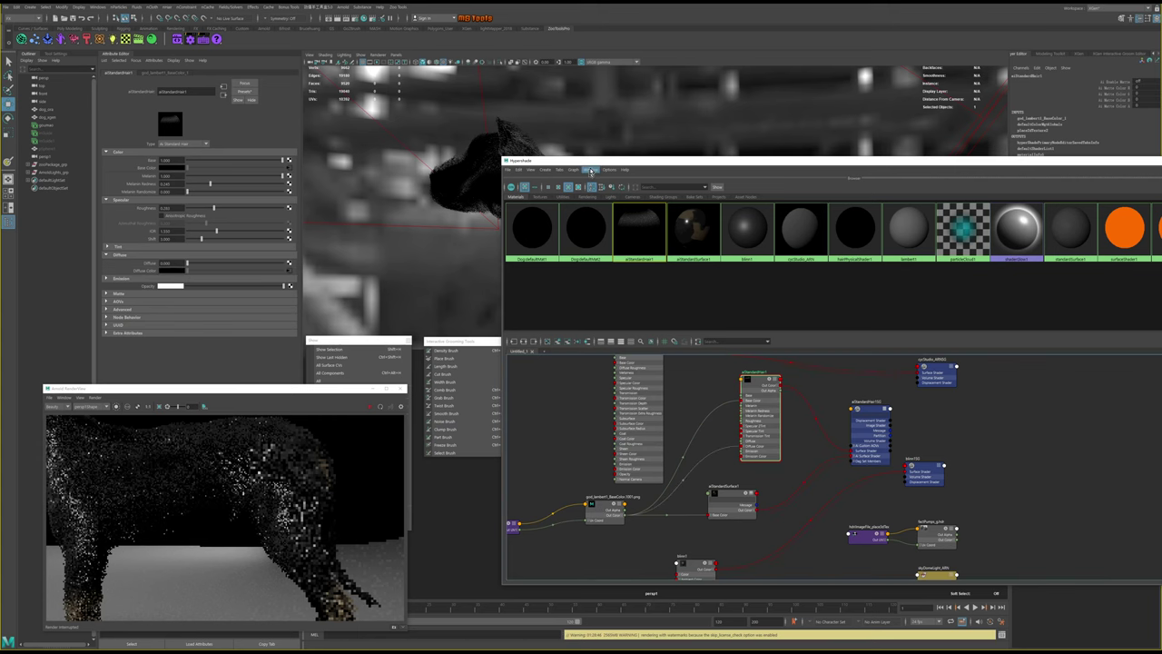
left_click_drag(585, 163, 598, 197)
Move and enlarge the Arnold RenderView window and start a fresh render of the dog
scroll(322, 467, "down", 2)
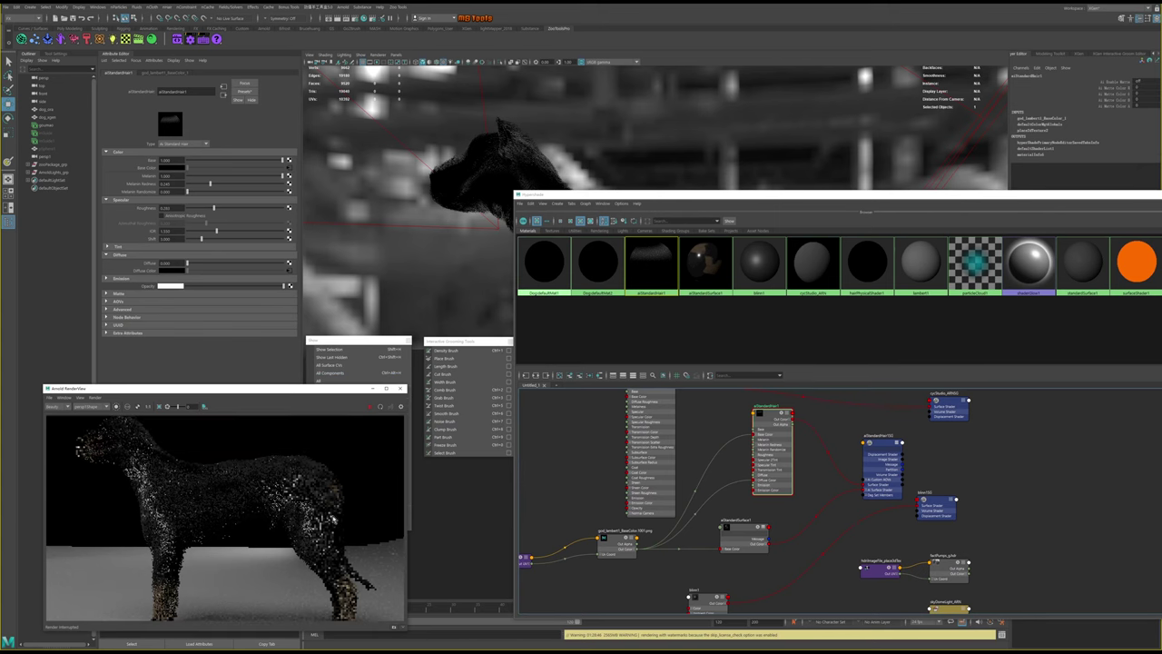
mouse_move(349, 388)
left_mouse_down()
mouse_move(366, 147)
mouse_move(344, 96)
left_mouse_up()
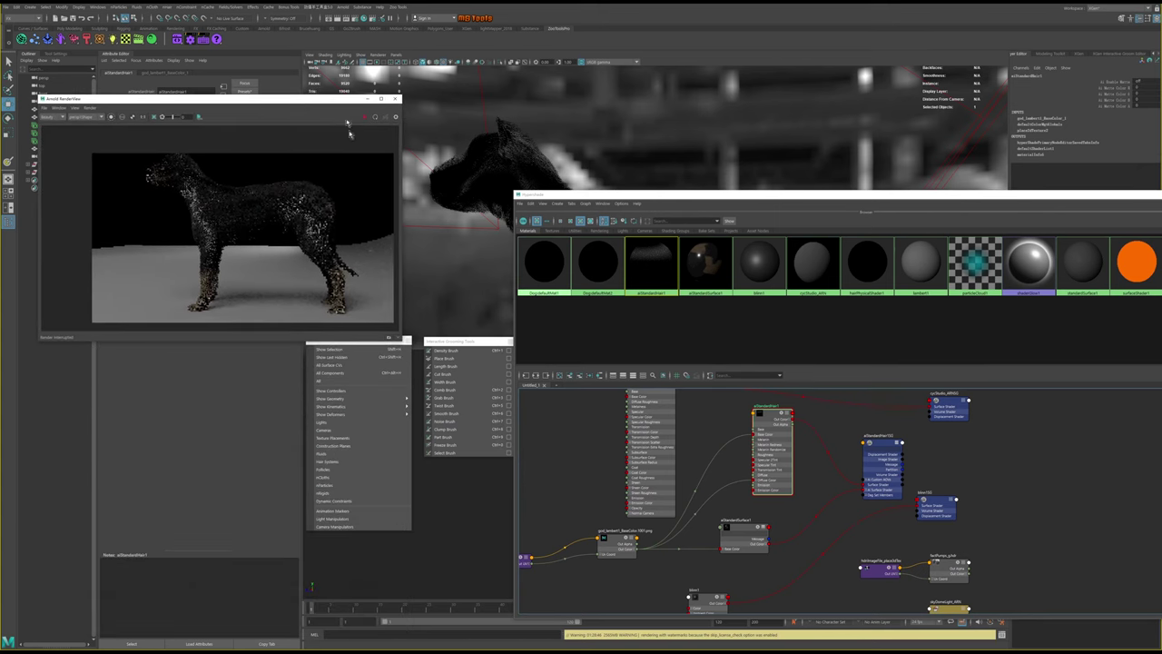
left_click_drag(400, 339, 531, 568)
scroll(435, 427, "up", 2)
scroll(448, 473, "up", 2)
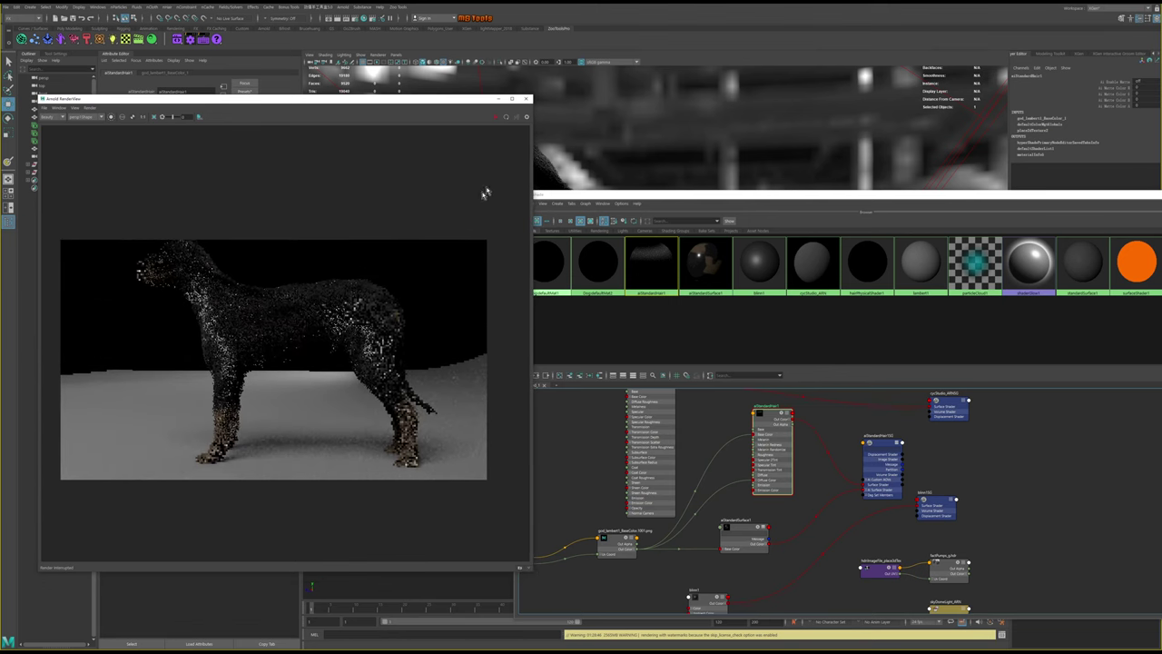
left_click(495, 118)
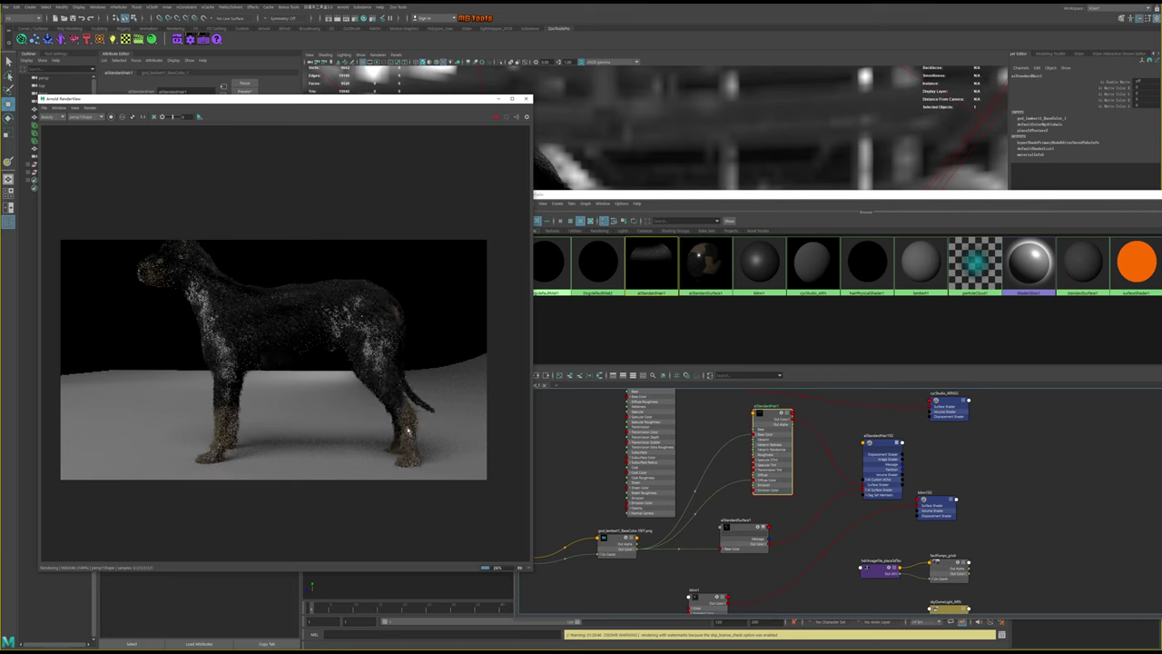
Zoom in to check the darker fur and tan legs, then stop the render and lower the window
scroll(408, 430, "up", 2)
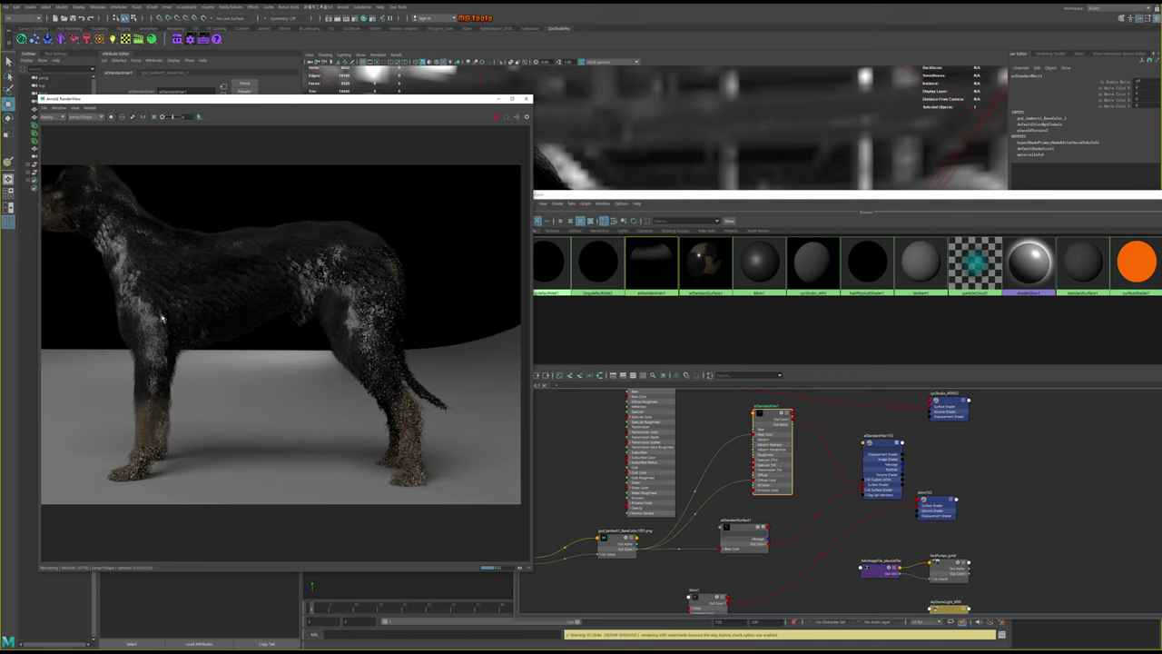
scroll(172, 313, "up", 1)
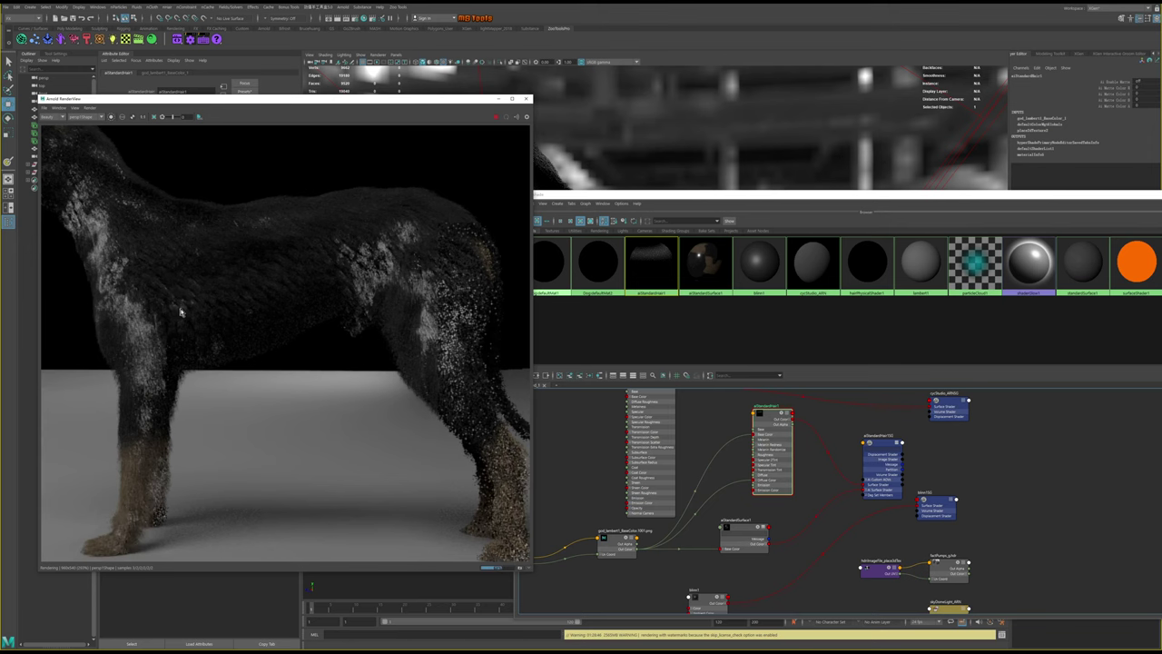
scroll(182, 312, "down", 1)
scroll(191, 314, "down", 1)
scroll(194, 316, "up", 1)
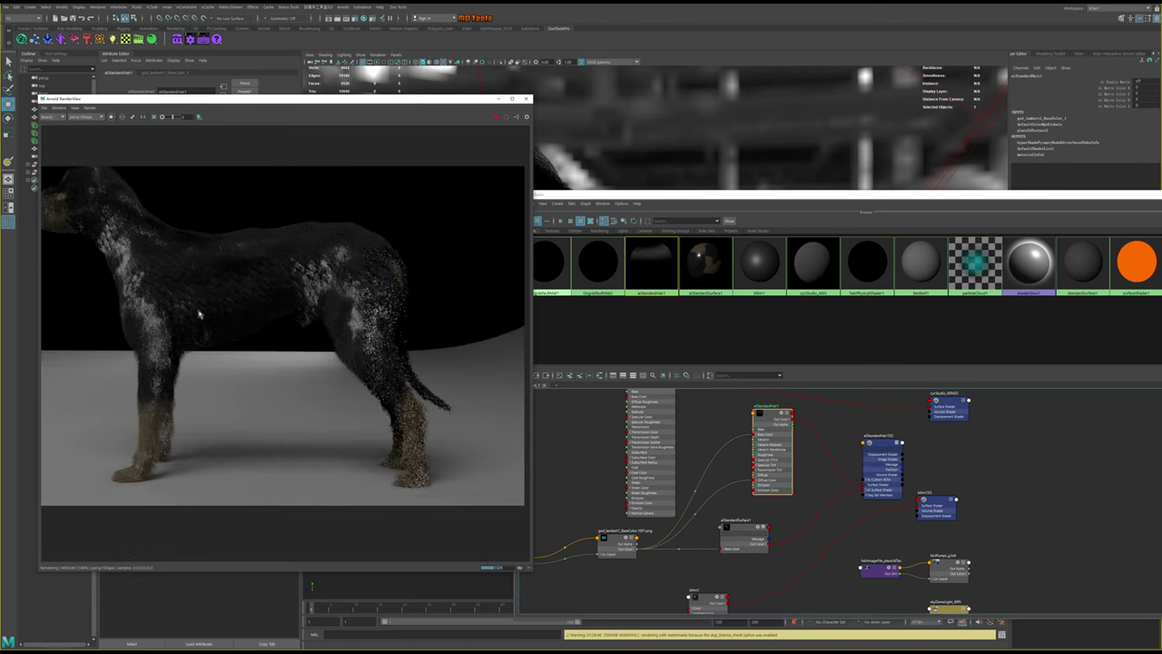
scroll(198, 314, "up", 1)
scroll(199, 314, "down", 2)
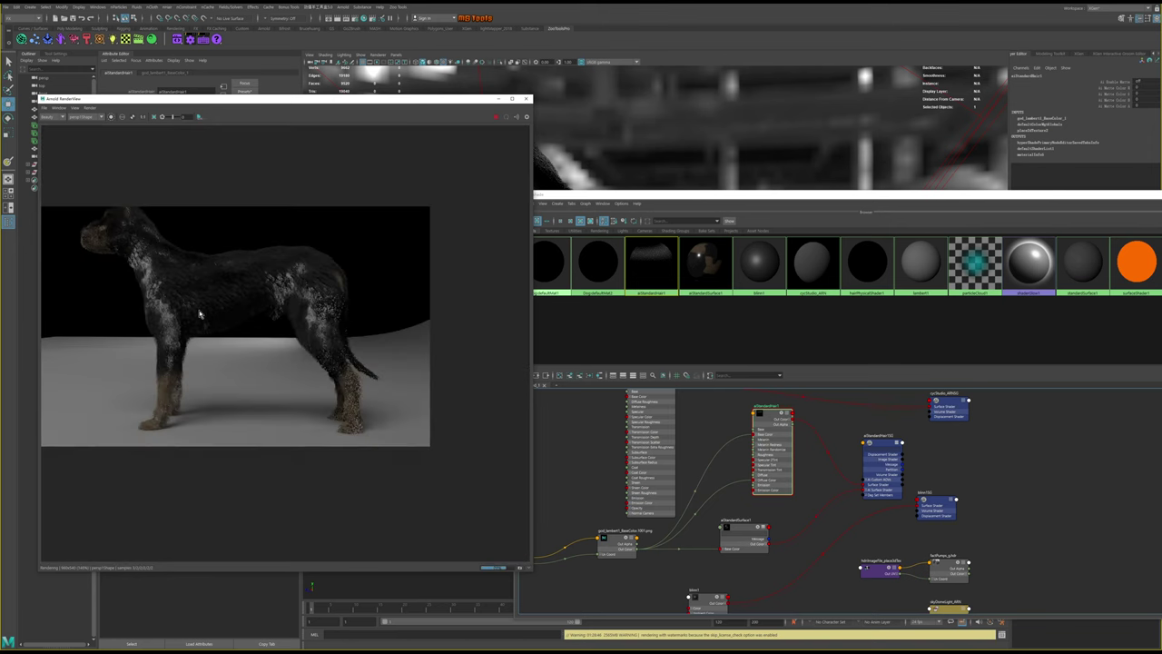
scroll(204, 313, "up", 2)
scroll(219, 311, "down", 1)
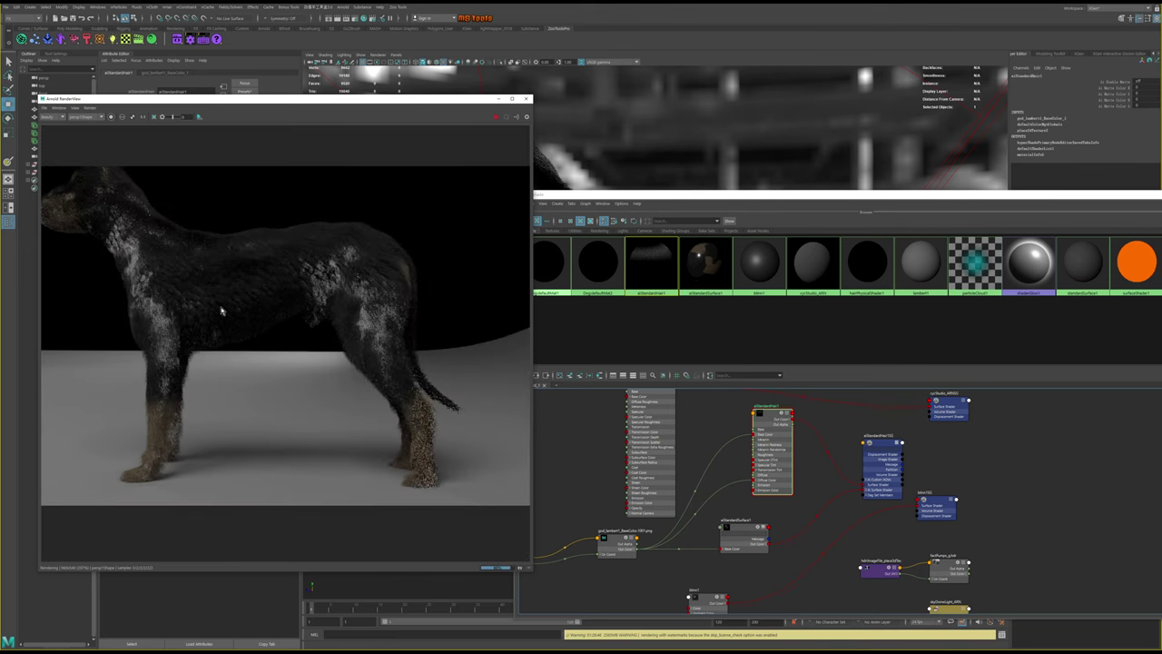
left_click(495, 116)
left_click_drag(471, 101, 483, 332)
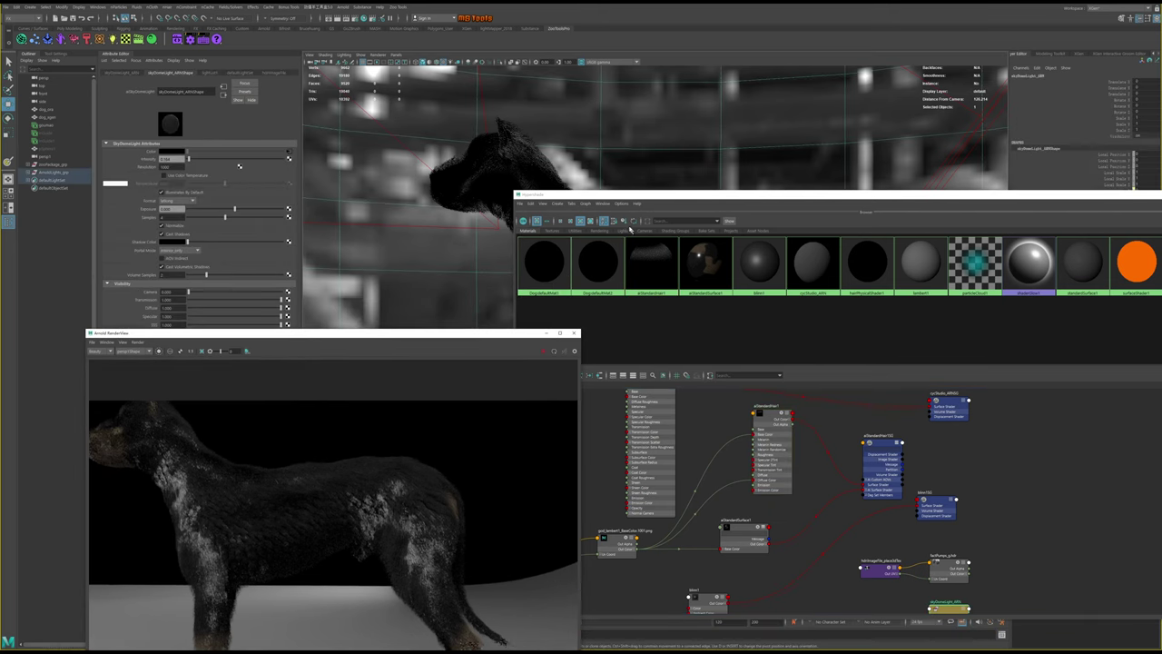
left_click_drag(629, 195, 775, 357)
scroll(722, 237, "up", 2)
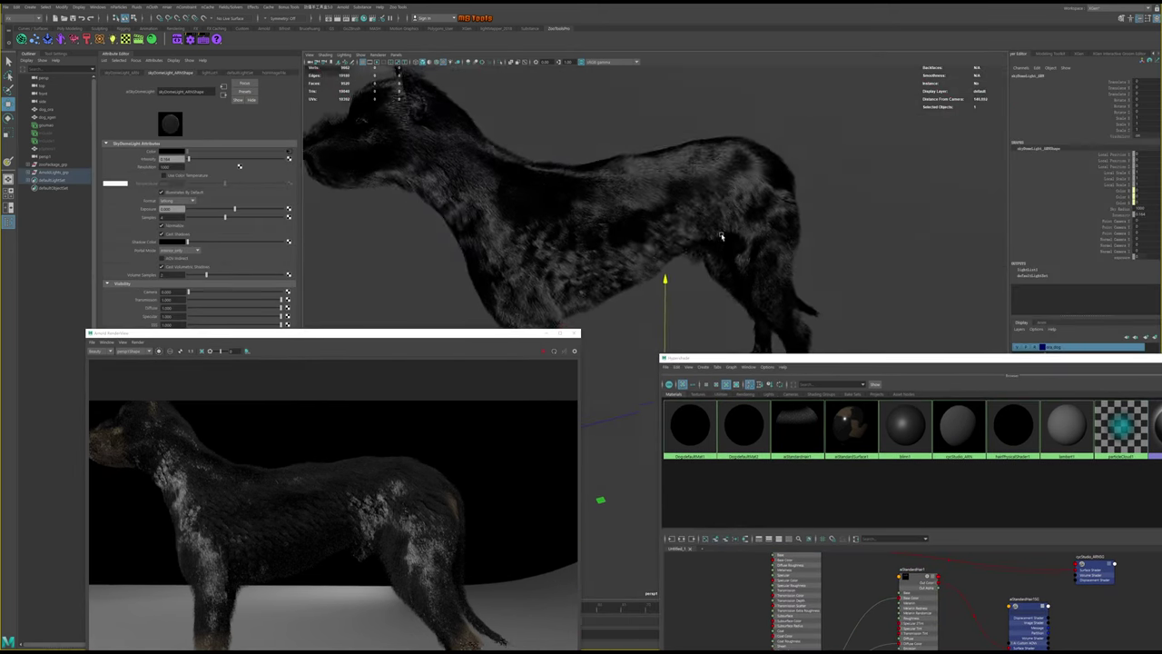
mouse_move(722, 237)
left_mouse_down("alt")
mouse_move(717, 260)
mouse_move(749, 252)
mouse_move(687, 233)
mouse_move(736, 229)
mouse_move(739, 239)
mouse_move(602, 199)
mouse_move(627, 233)
mouse_move(661, 236)
mouse_move(665, 257)
mouse_move(615, 241)
mouse_move(643, 261)
mouse_move(627, 252)
mouse_move(608, 263)
left_mouse_up("alt")
left_click_drag(490, 338, 576, 211)
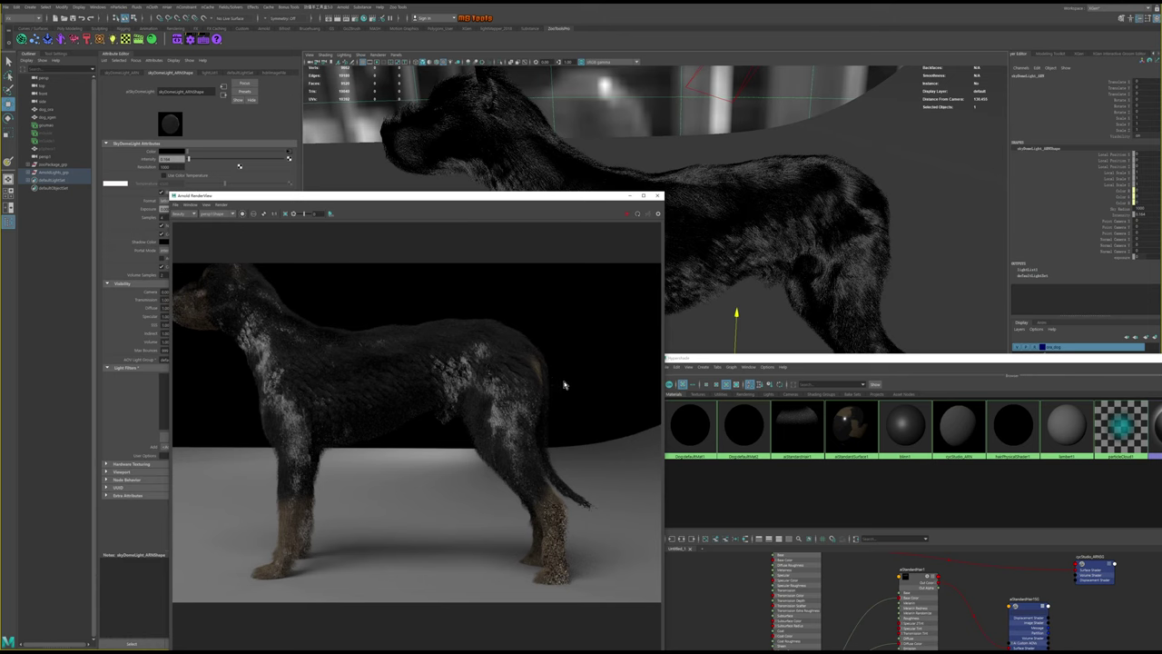
mouse_move(857, 358)
left_mouse_down()
mouse_move(686, 261)
mouse_move(701, 203)
left_mouse_up()
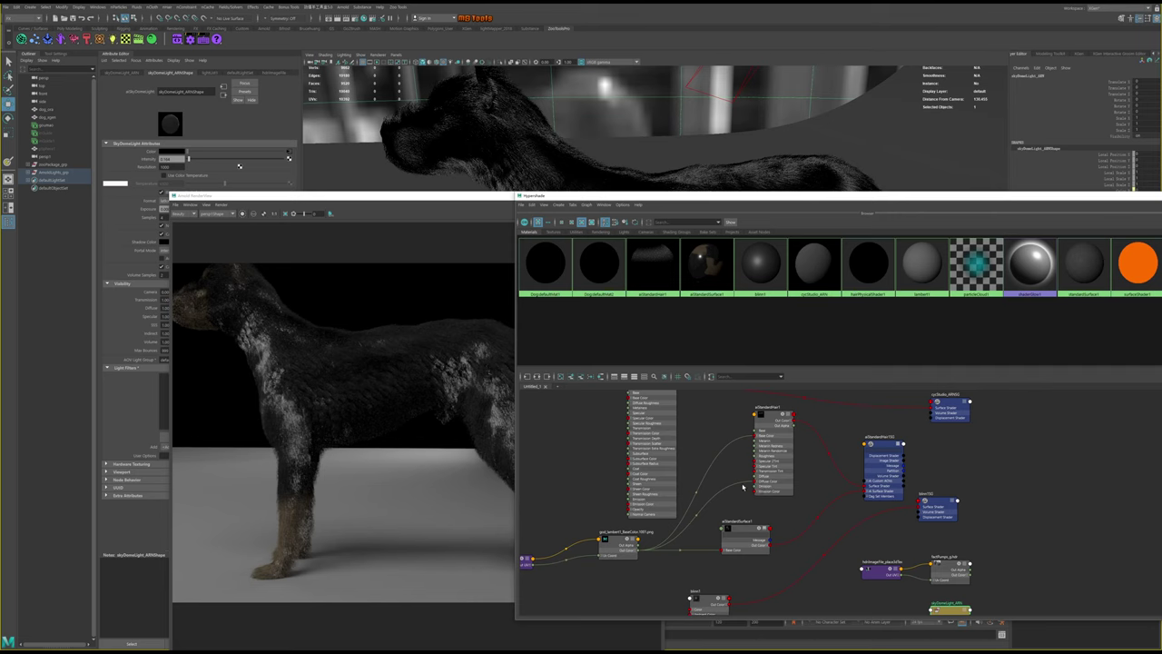
Clear the selection and place the aiStandardSurface1 node beside aiStandardHair1SG in the graph
left_click(698, 515)
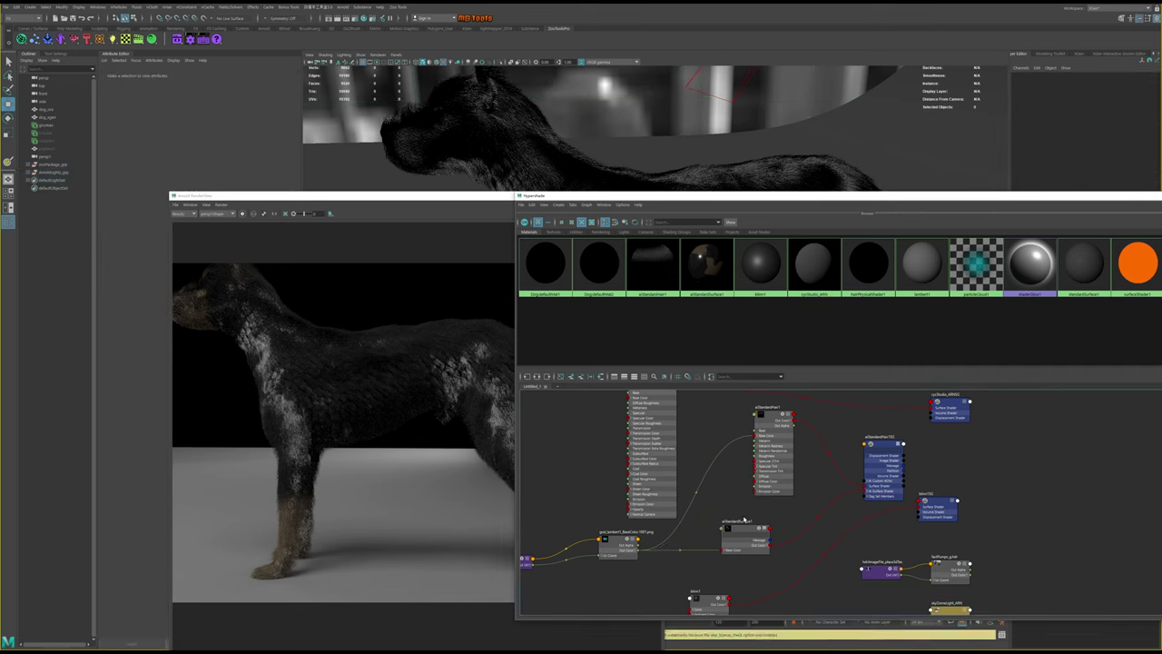
left_click_drag(744, 521, 736, 539)
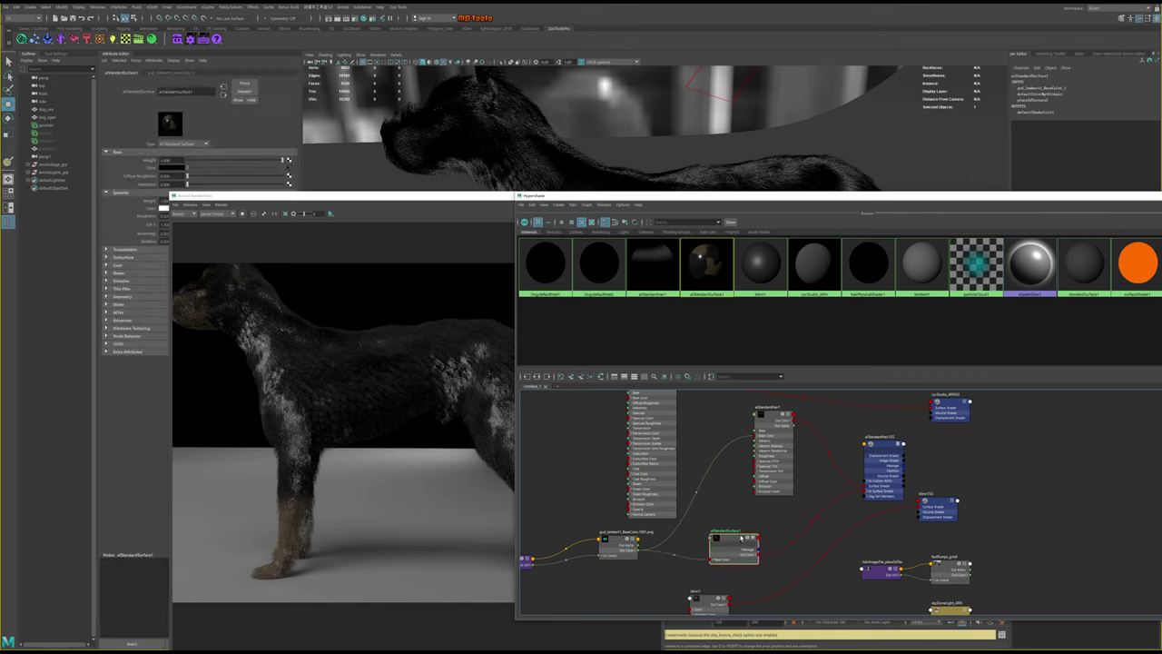
left_click_drag(884, 446, 888, 445)
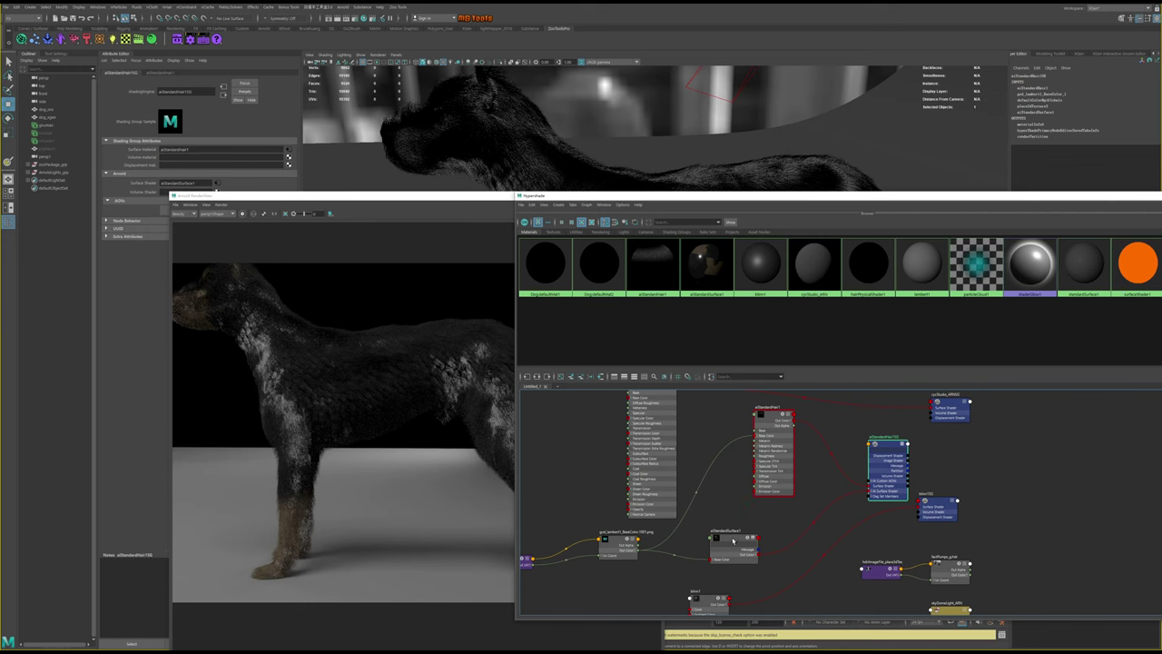
left_click_drag(733, 540, 756, 532)
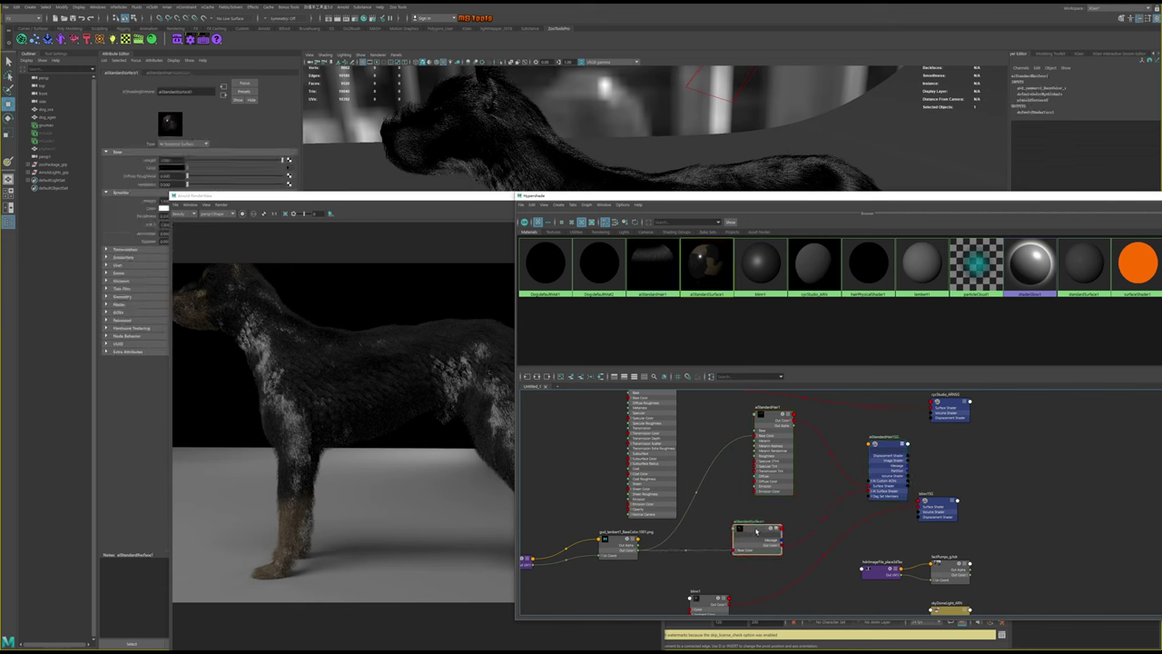
left_click(763, 526)
Show the aiStandardHair1SG shading group's settings and bring the zoomed shader graph forward
left_click(887, 449)
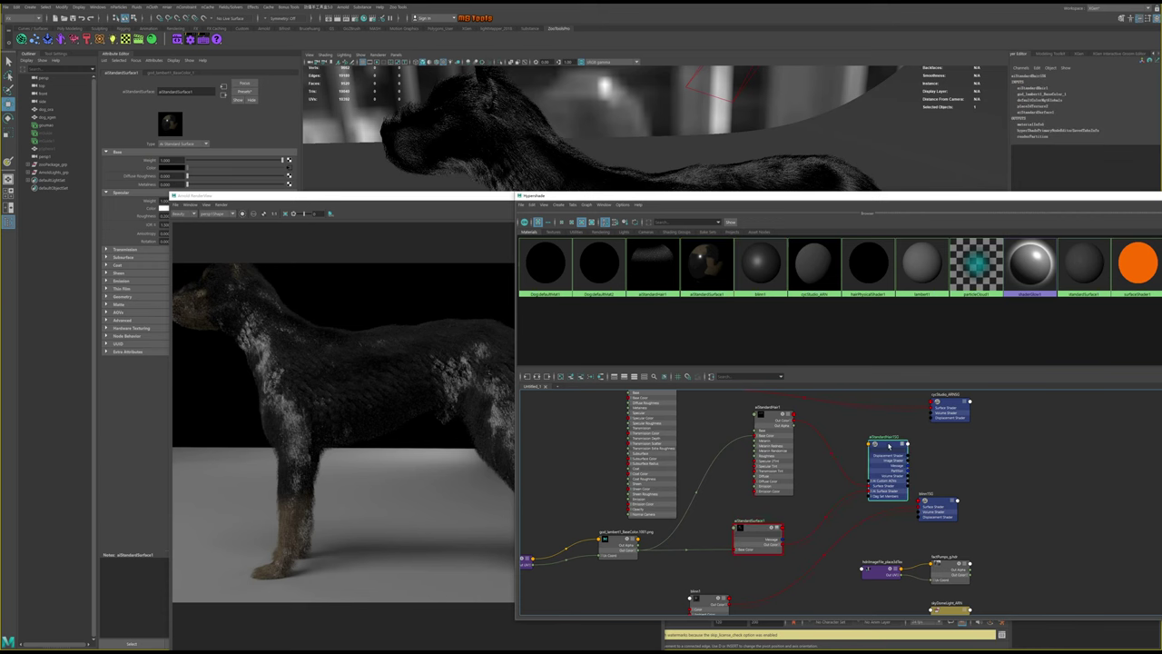
left_click(434, 242)
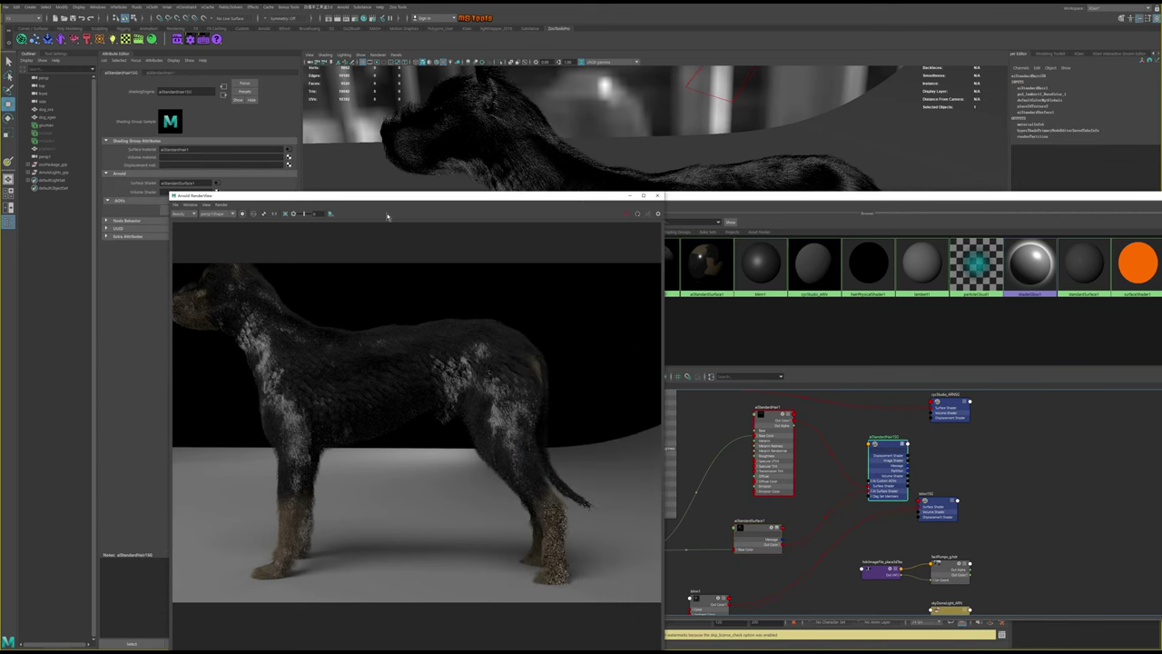
left_click_drag(420, 199, 367, 271)
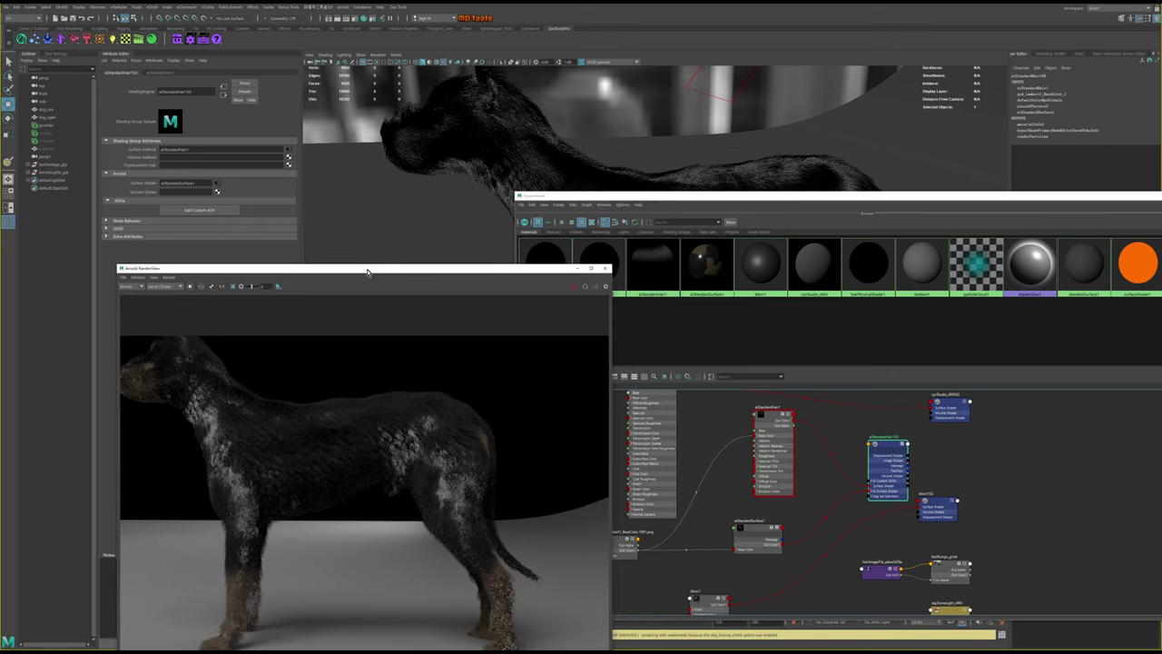
left_click(751, 516)
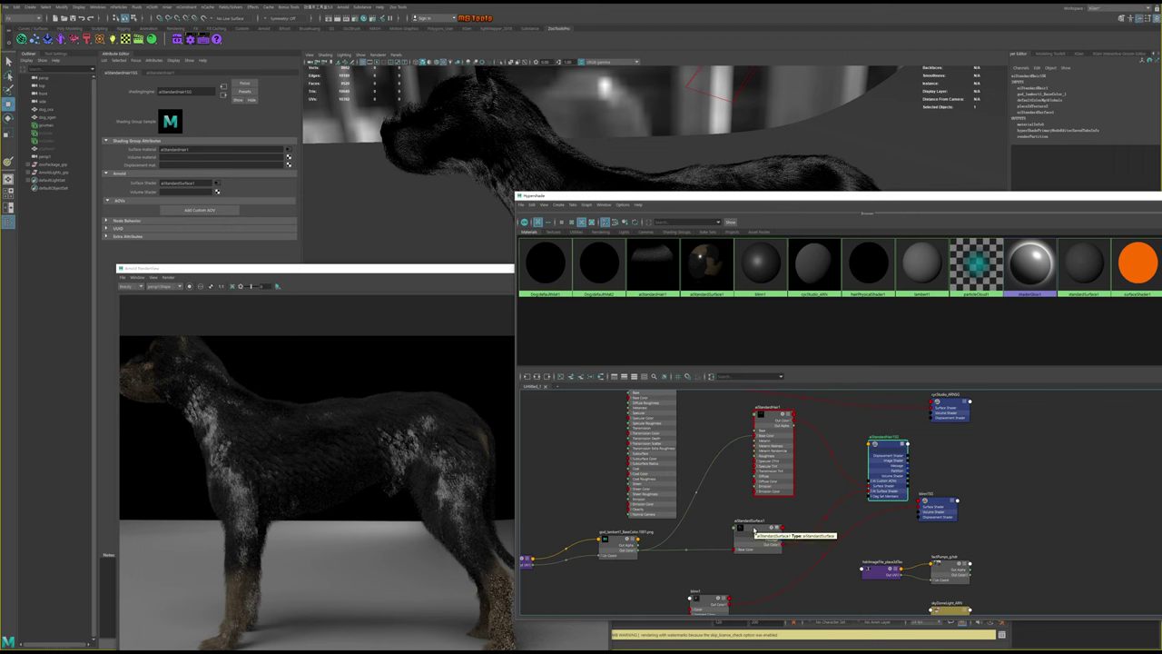
scroll(679, 469, "up", 3)
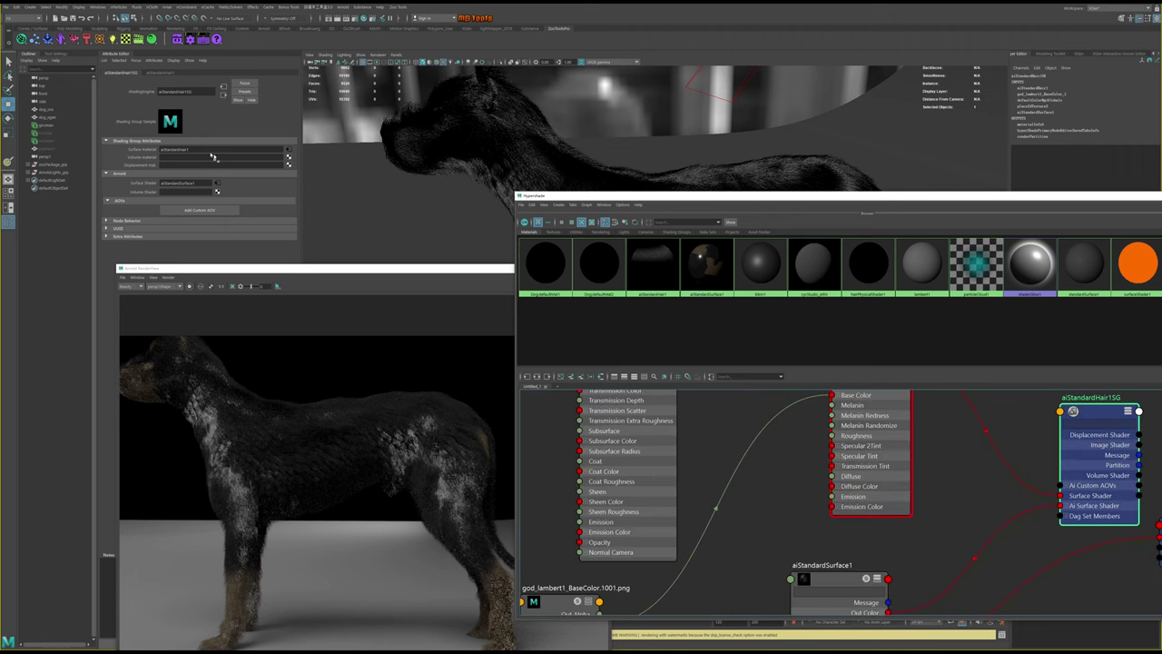
Connect aiStandardSurface1 as aiStandardHair1SG's surface shader and re-render the dog from the current viewport angle
middle_click_drag(149, 152, 161, 155)
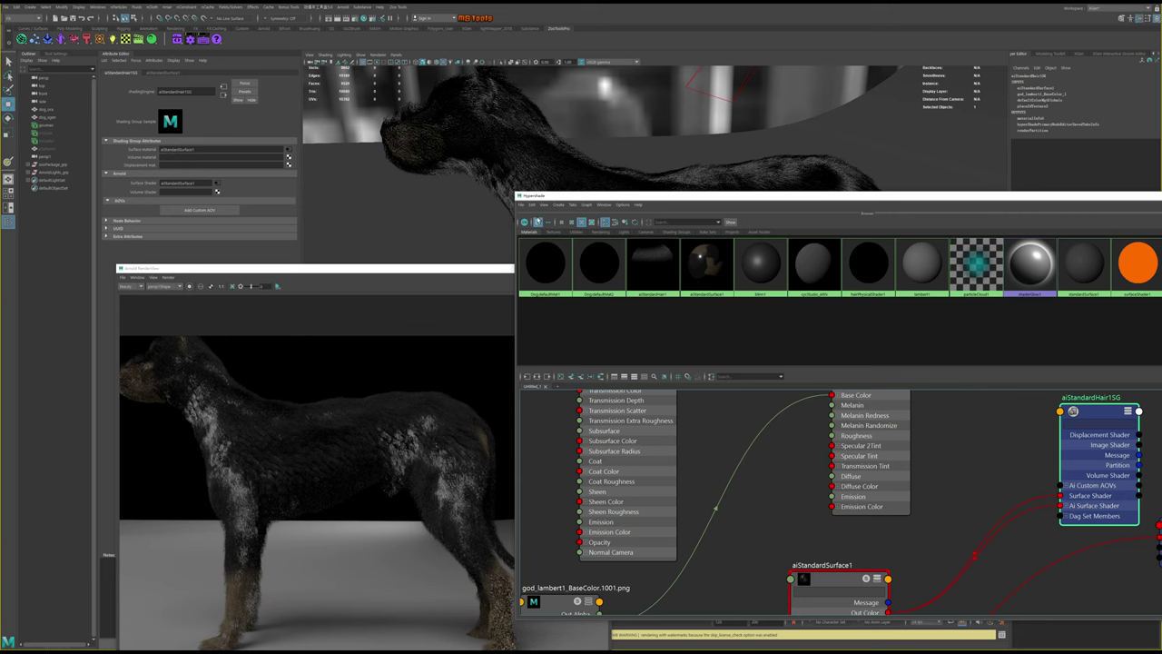
left_click_drag(590, 199, 650, 307)
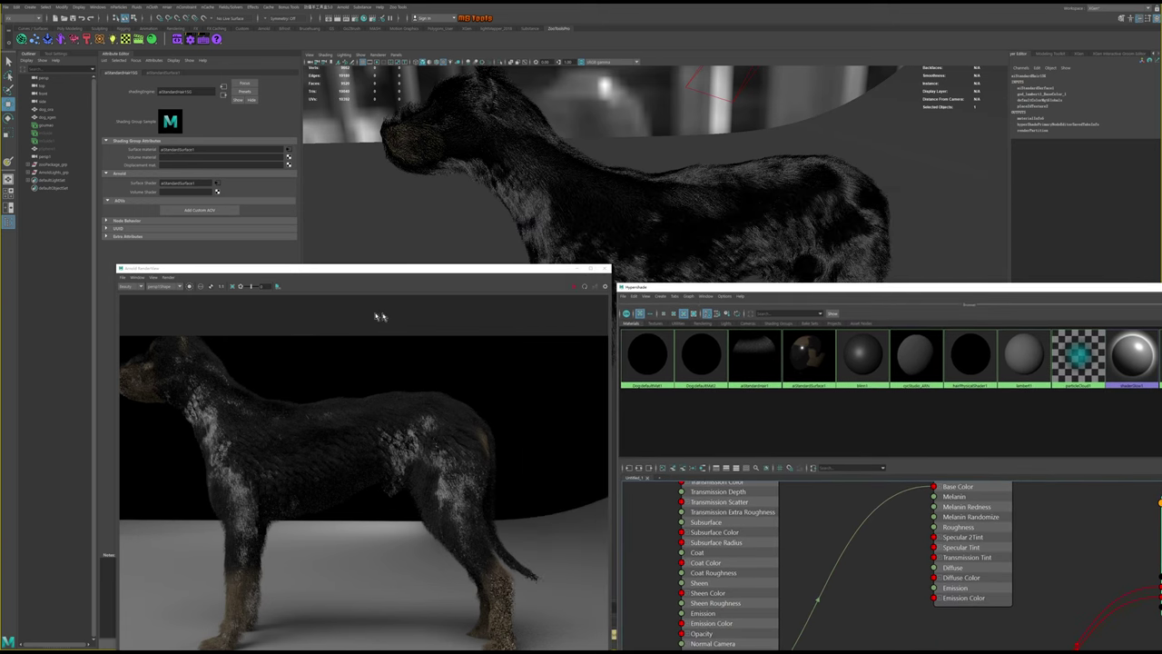
left_click(379, 316)
left_click(573, 286)
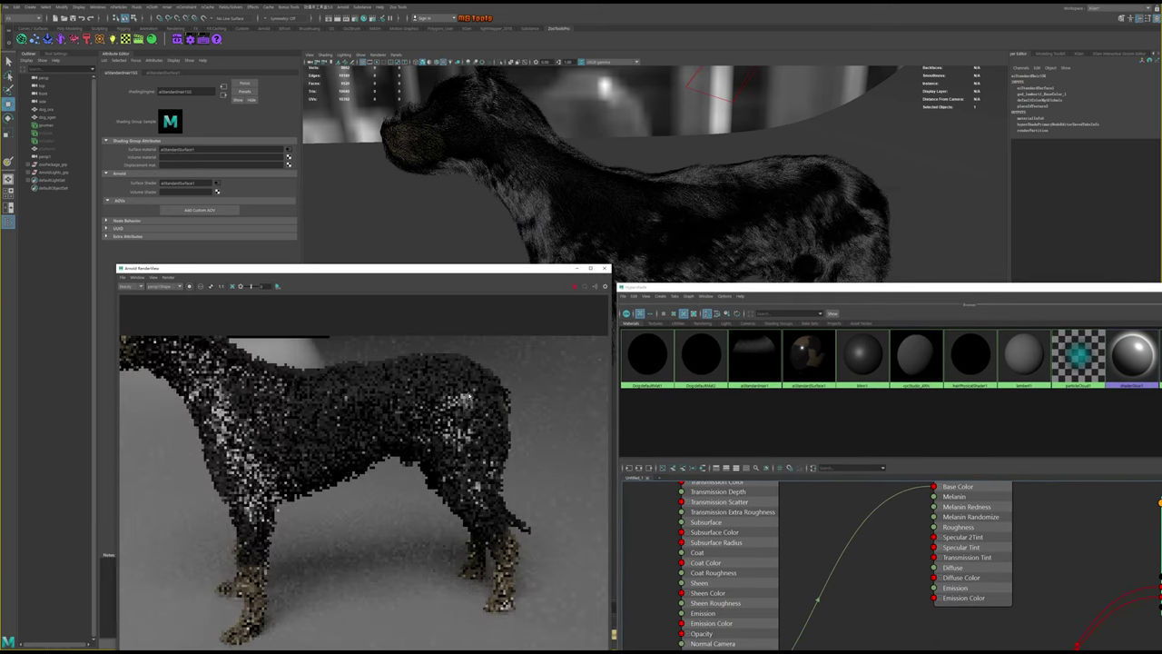
scroll(493, 420, "down", 1)
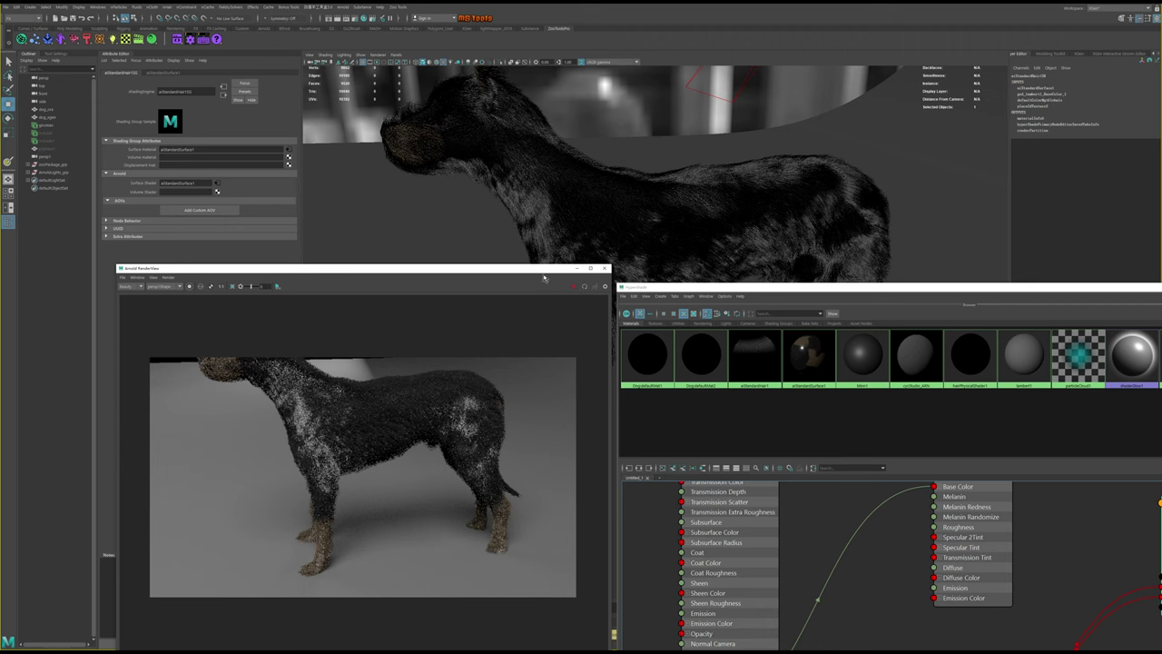
left_click_drag(536, 273, 409, 324)
mouse_move(662, 228)
left_mouse_down("alt")
mouse_move(700, 228)
mouse_move(657, 215)
mouse_move(625, 176)
mouse_move(669, 202)
mouse_move(602, 251)
mouse_move(609, 230)
left_mouse_up("alt")
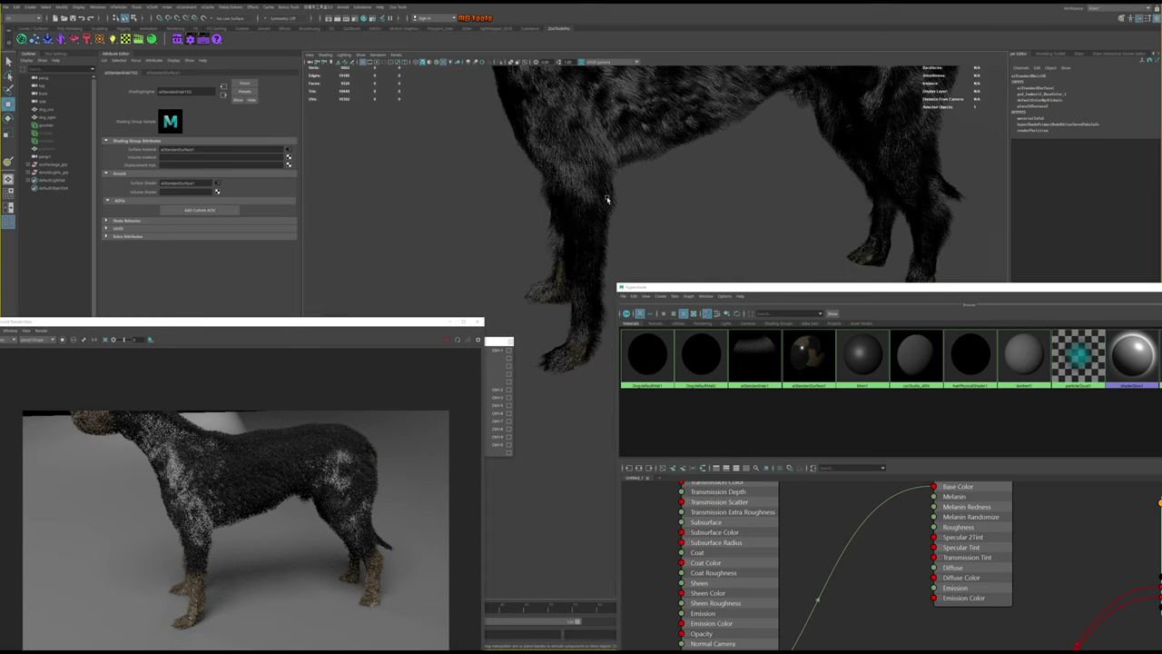
Select the groomer and bring the Hypershade up over the viewport
left_click(608, 202)
left_click(55, 126)
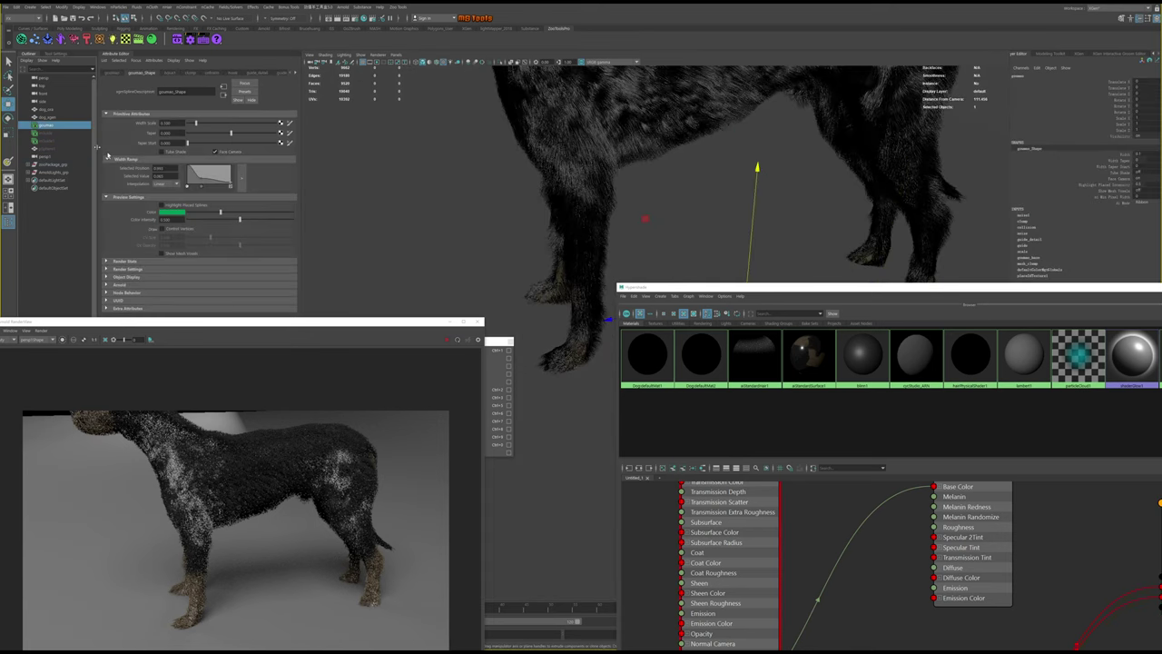
left_click_drag(714, 291, 589, 150)
scroll(736, 398, "down", 5)
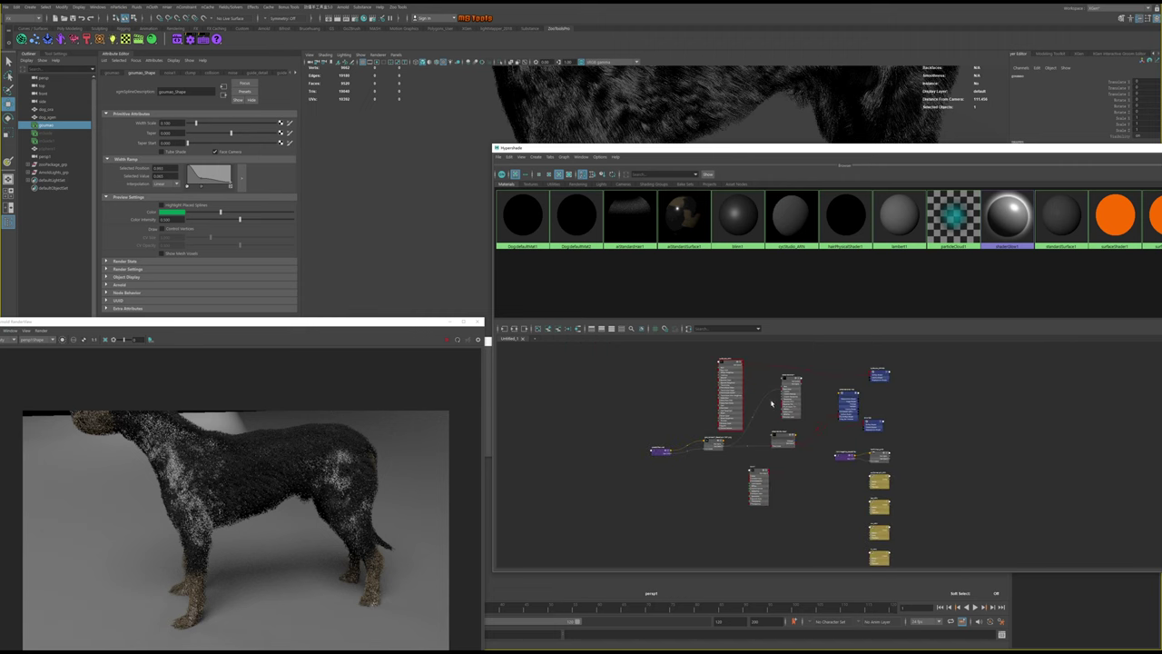
scroll(799, 466, "up", 2)
scroll(810, 451, "up", 1)
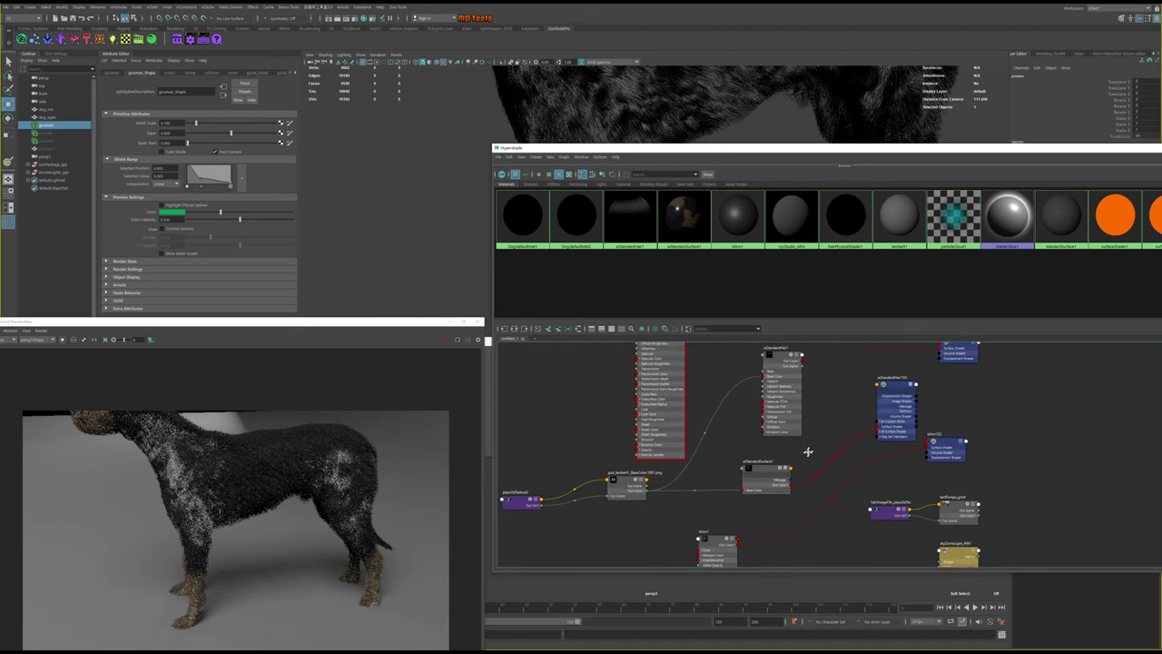
scroll(794, 435, "up", 1)
scroll(776, 418, "up", 1)
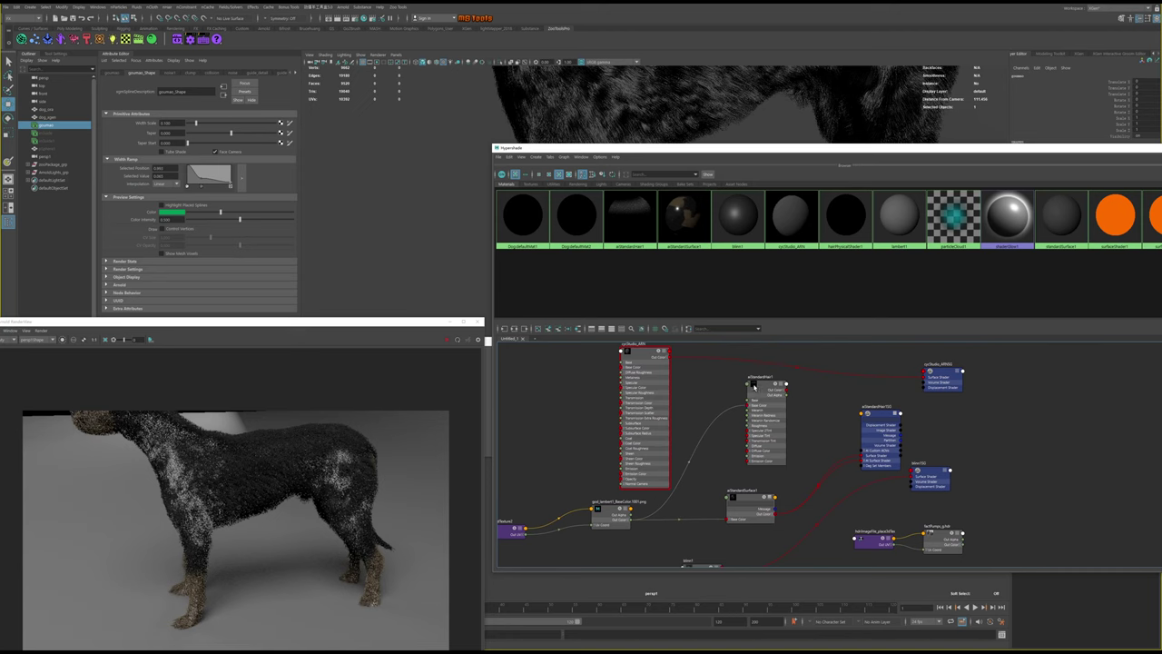
Graph aiStandardHair1's input and output connections and arrange its nodes
right_click_drag(753, 386, 754, 373)
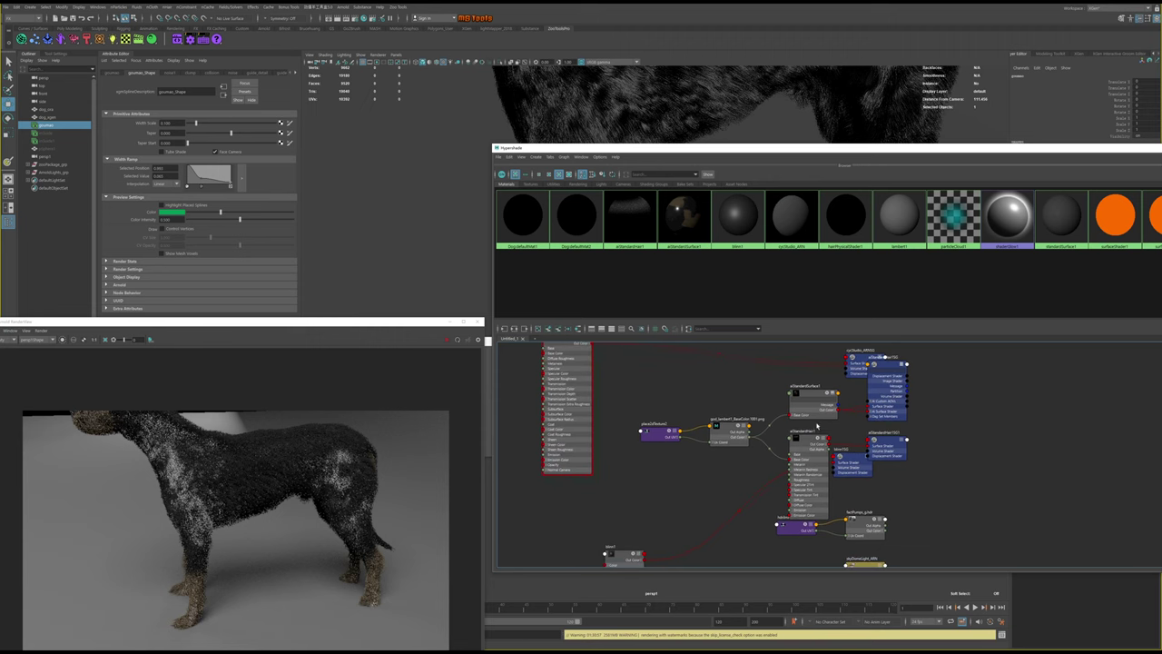
left_click_drag(880, 376, 973, 394)
left_click(811, 432)
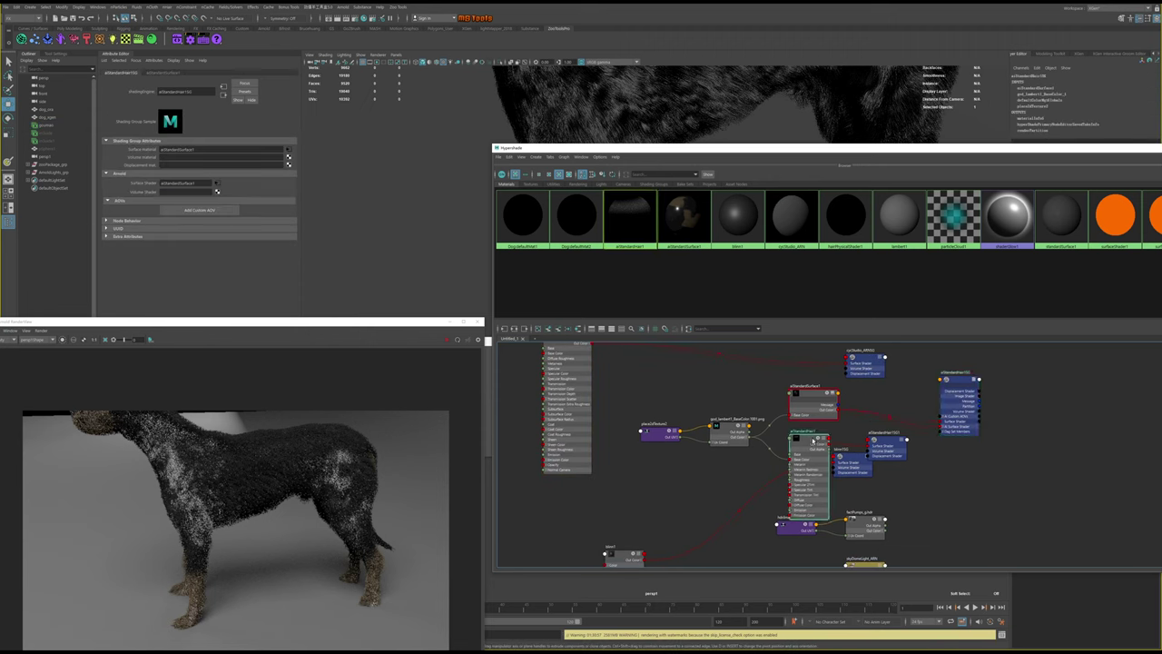
left_click_drag(811, 432, 827, 432)
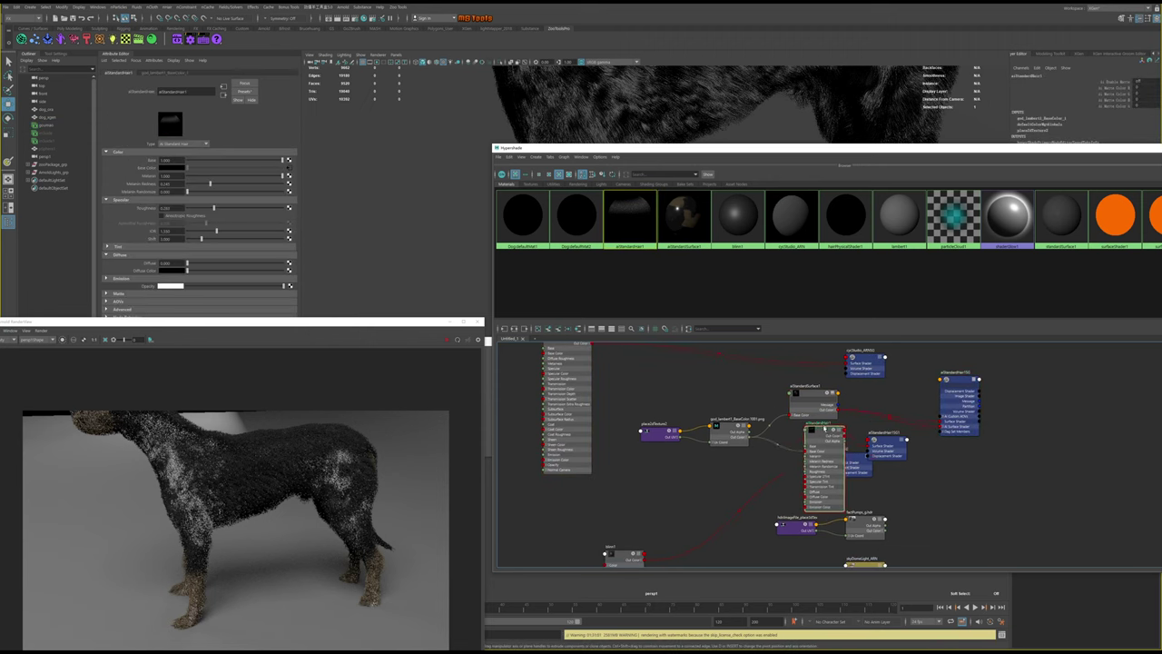
scroll(825, 434, "down", 3)
left_click(538, 328)
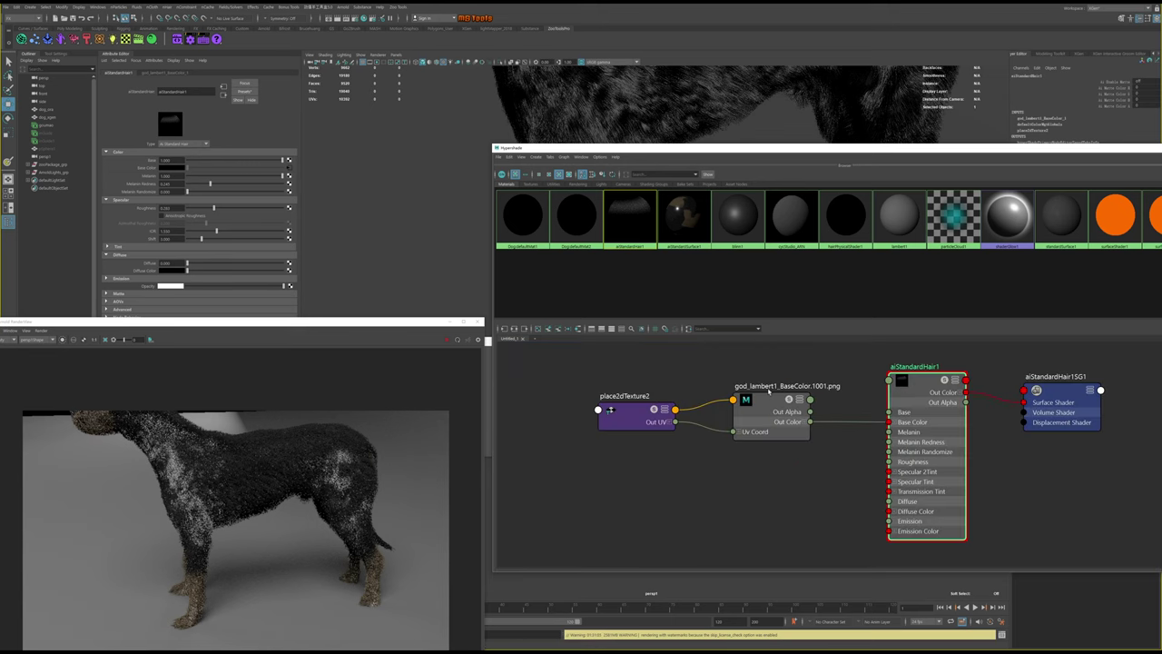
Select aiStandardHair1SG and show full attribute lists, revealing aiStandardSurface1 fed by the BaseColor texture
scroll(863, 475, "down", 5)
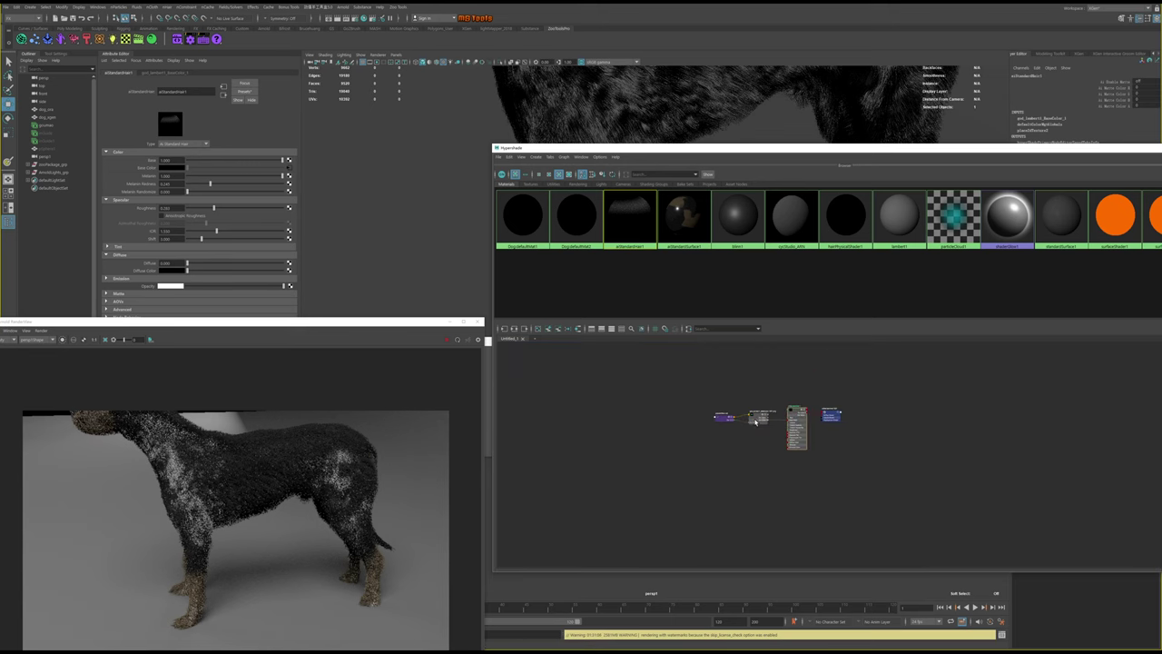
left_click(864, 475)
left_click(514, 329)
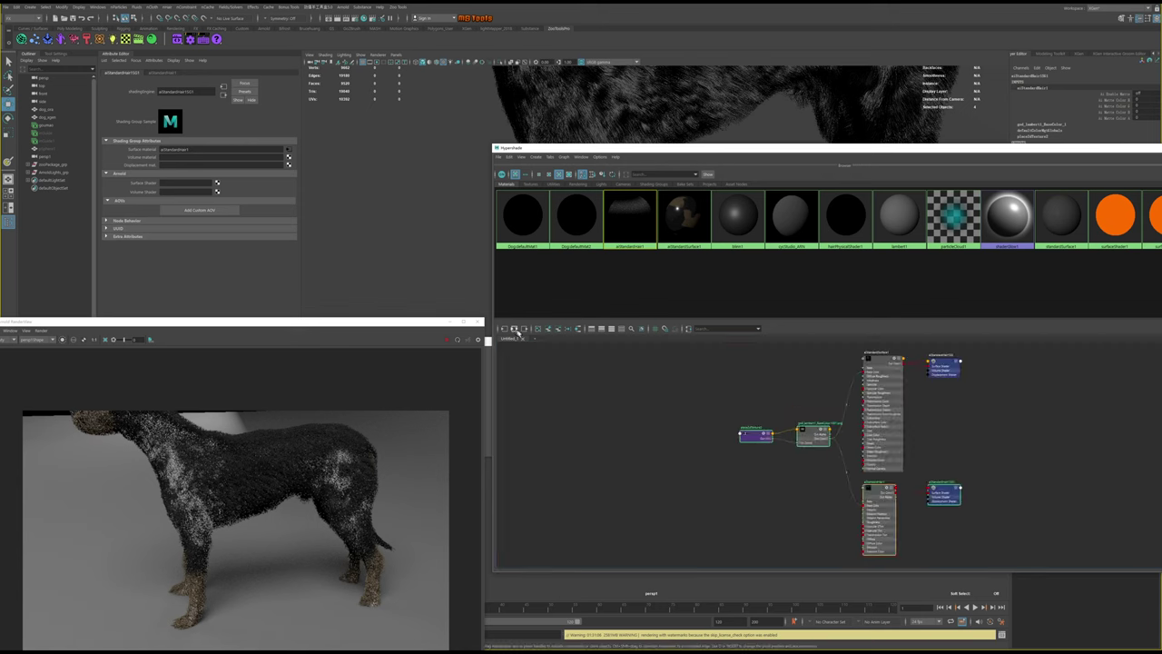
scroll(705, 422, "up", 2)
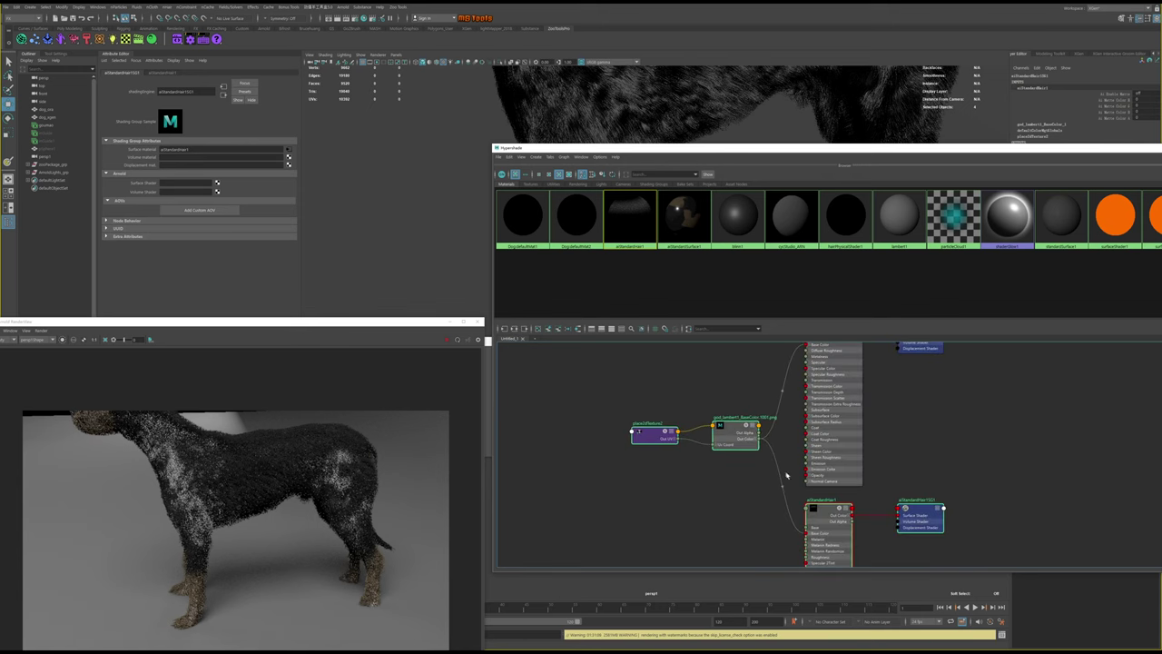
scroll(786, 475, "down", 3)
scroll(828, 489, "up", 2)
scroll(851, 394, "up", 1)
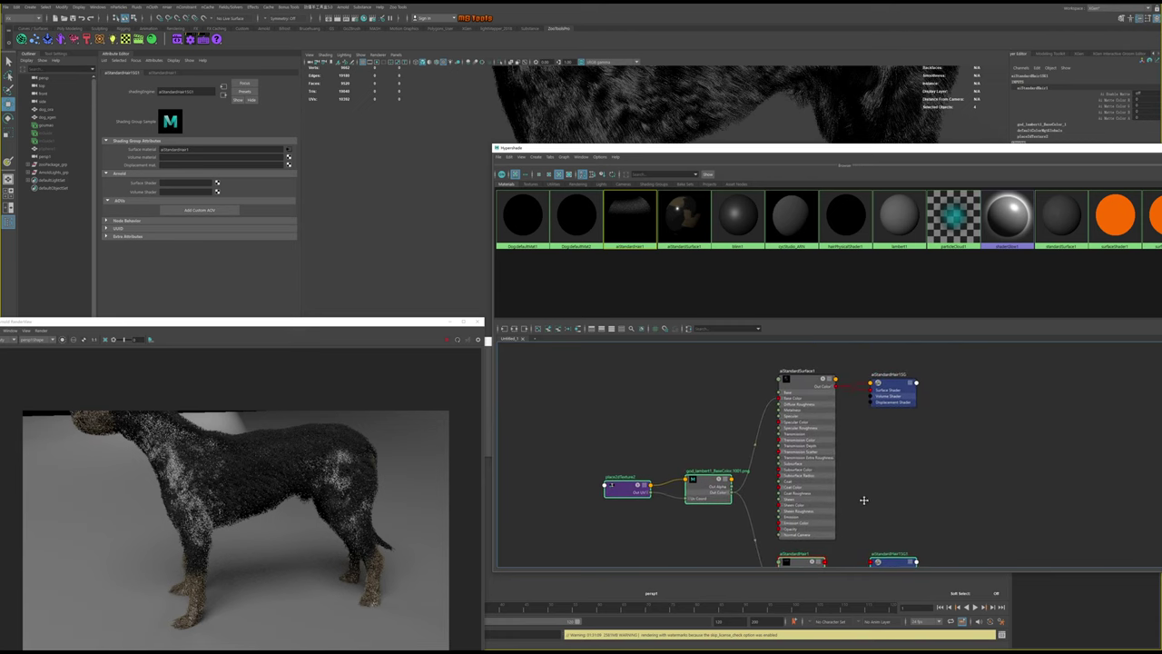
middle_click_drag(869, 501, 877, 483, "alt")
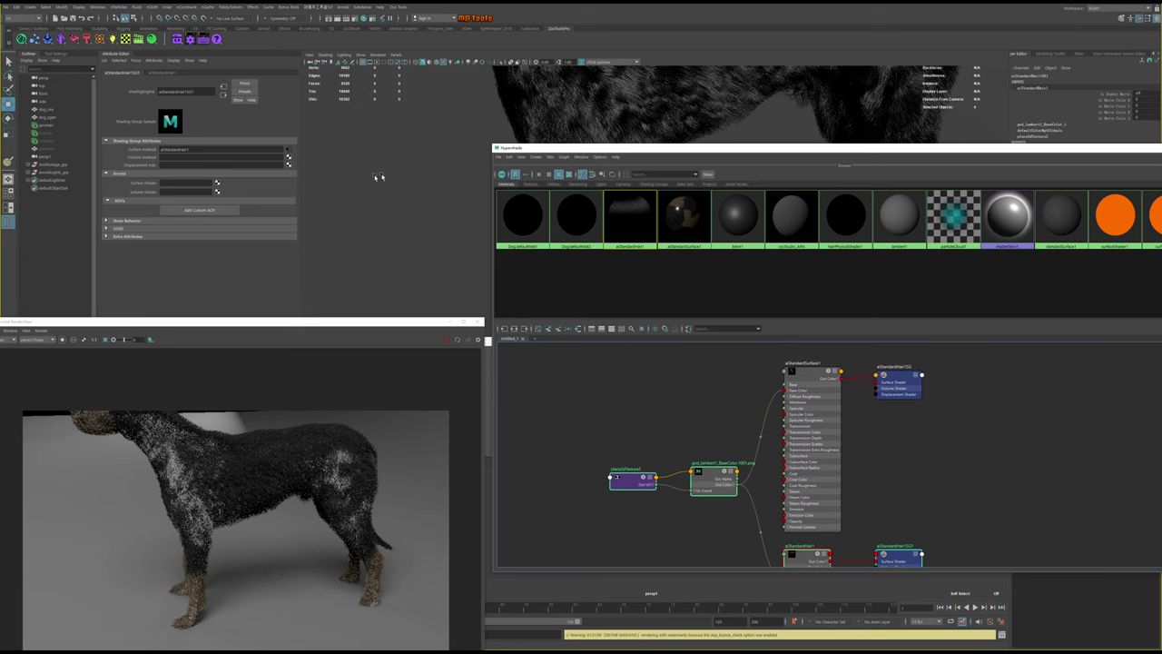
mouse_move(654, 151)
left_mouse_down()
mouse_move(655, 257)
mouse_move(692, 141)
mouse_move(695, 161)
mouse_move(690, 187)
mouse_move(678, 142)
mouse_move(669, 243)
left_mouse_up()
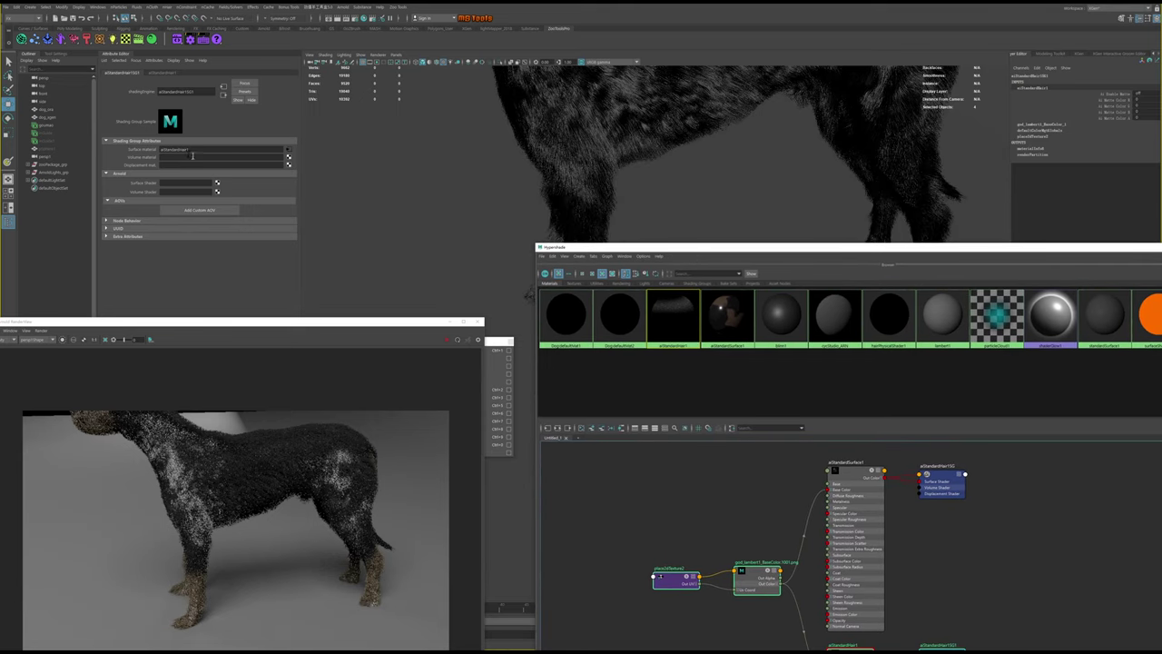
Select the groomer and turn on XGen guide display in the viewport
left_click(60, 126)
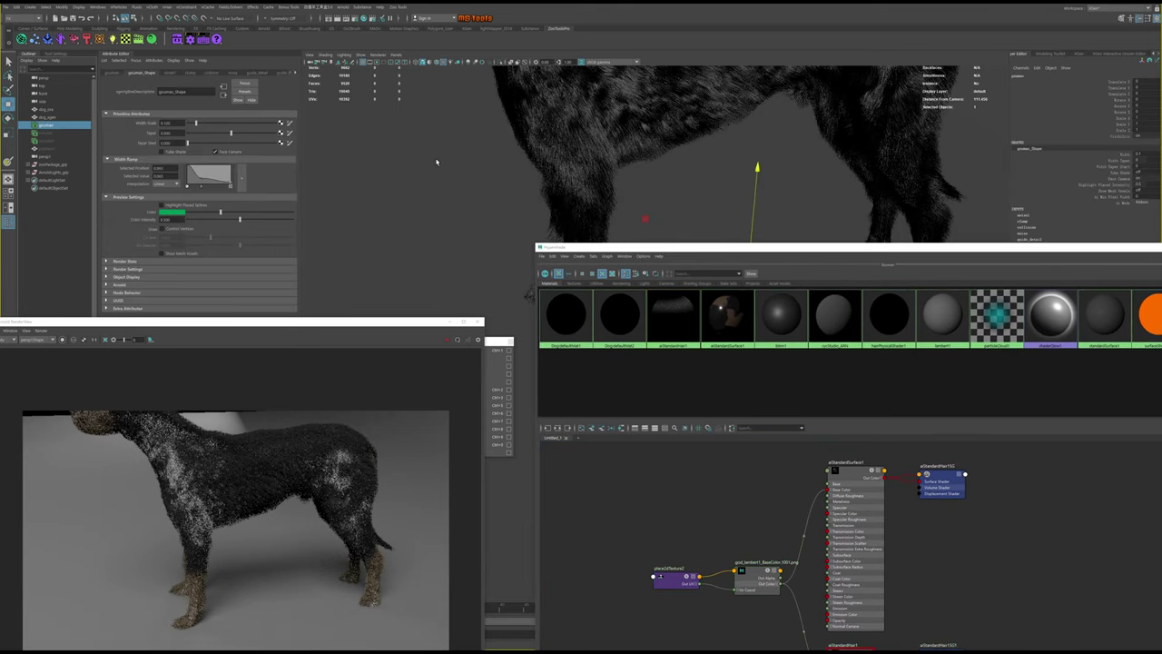
mouse_move(602, 167)
left_mouse_down("alt")
mouse_move(573, 112)
mouse_move(524, 113)
left_mouse_up("alt")
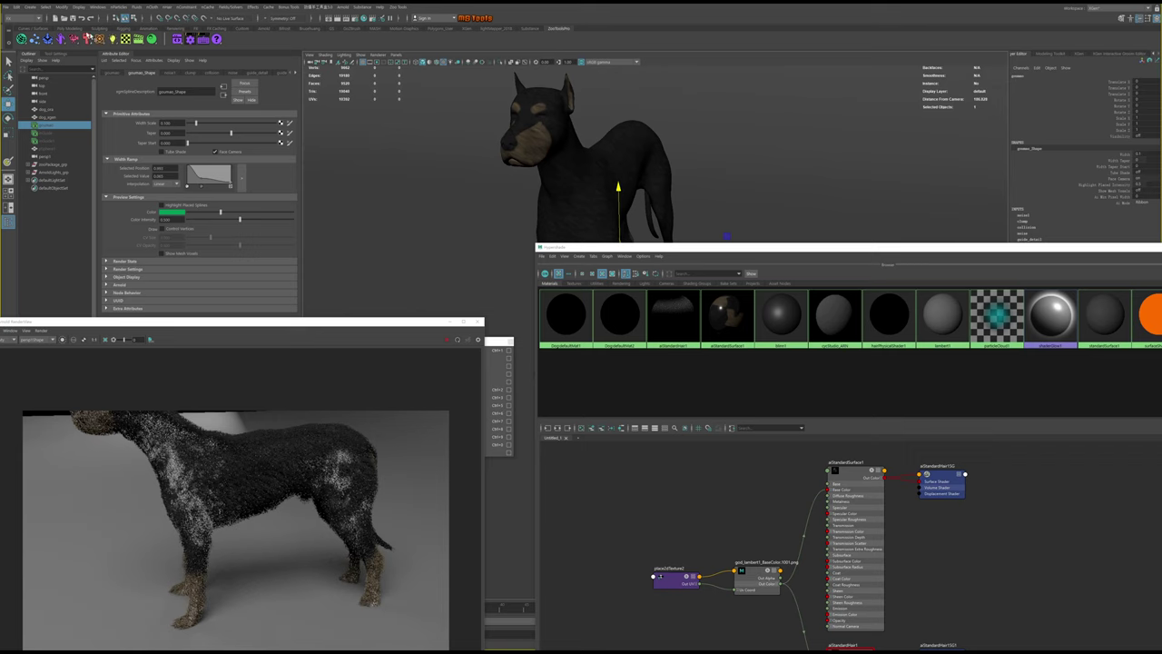
left_click(77, 7)
mouse_move(100, 55)
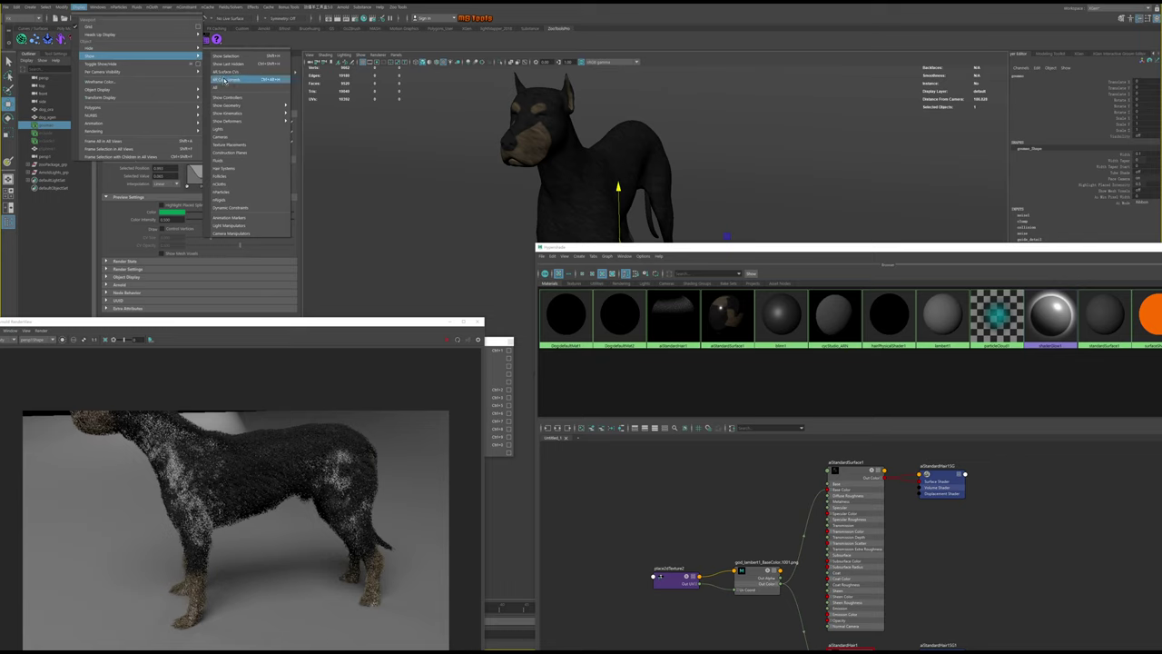
left_click(244, 81)
left_click_drag(669, 161, 590, 154, "alt")
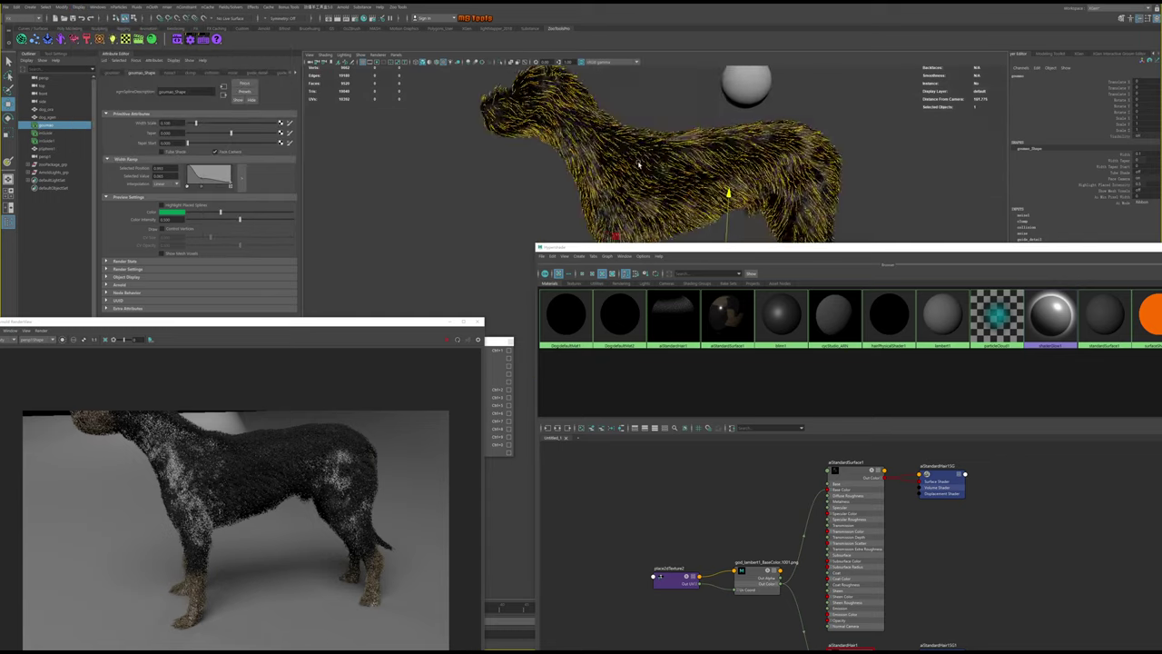
scroll(537, 148, "up", 5)
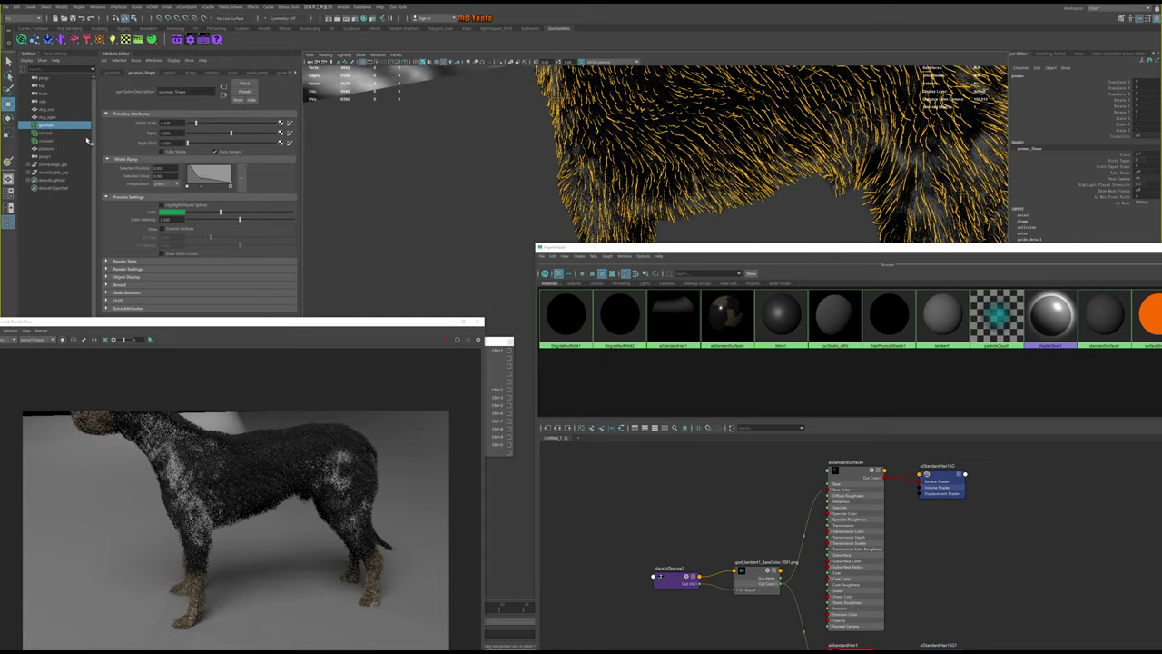
Select the two guide objects and orbit along the dog's back to inspect them
left_click(49, 133)
left_click(58, 141, "shift")
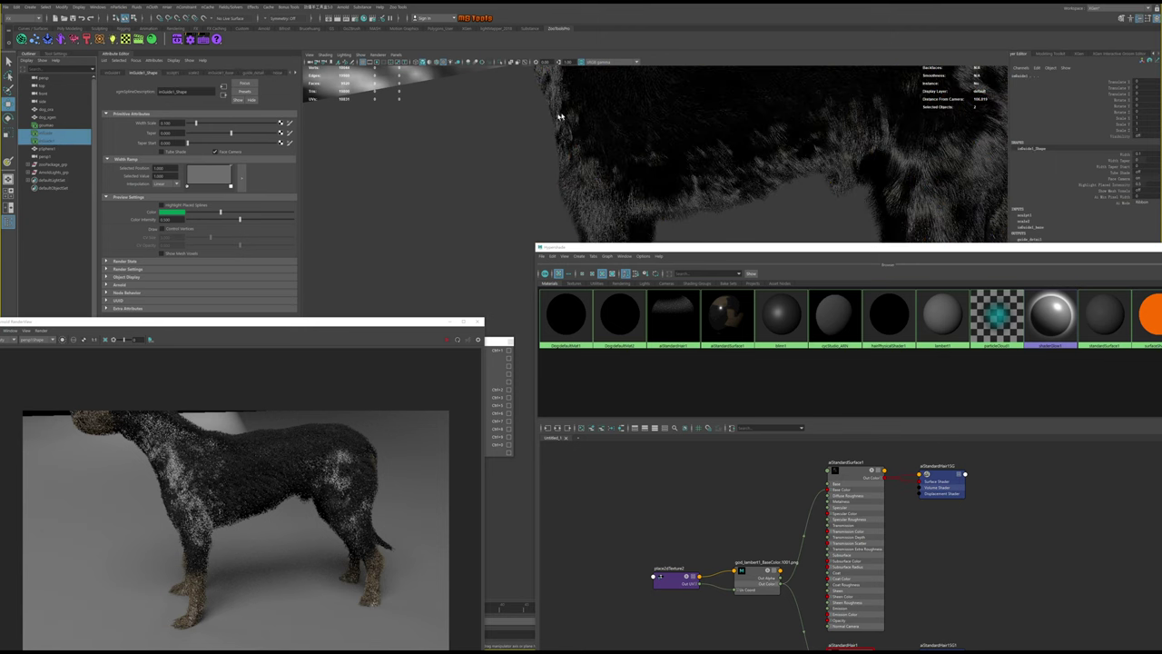
scroll(506, 162, "down", 5)
left_click_drag(506, 162, 575, 173, "alt")
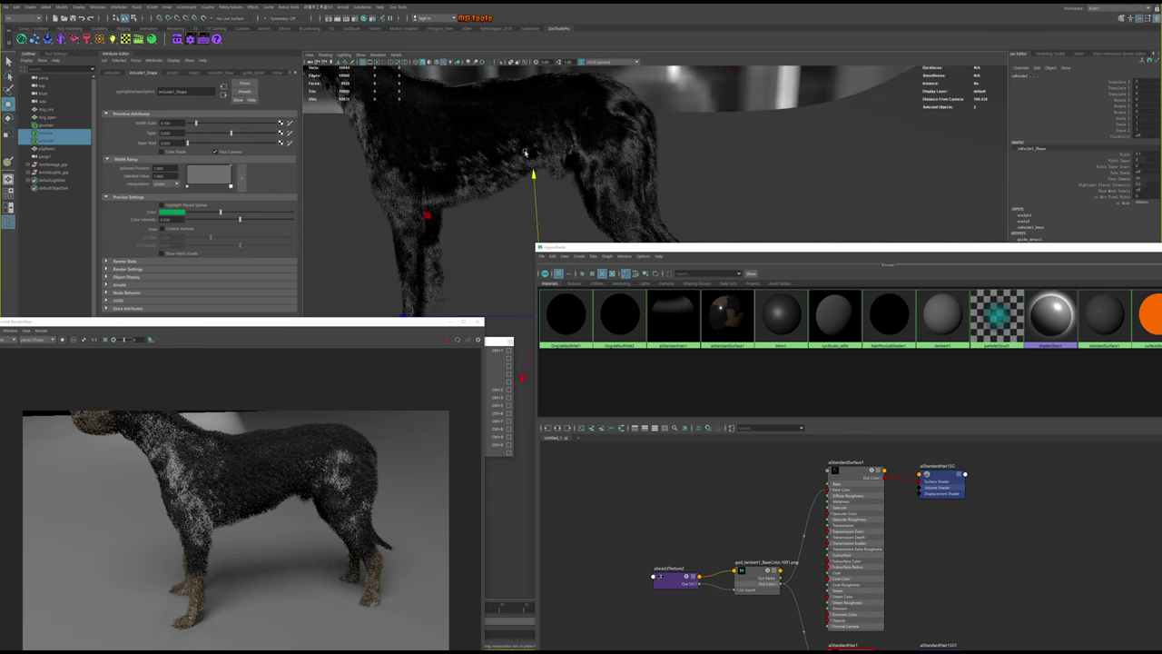
left_click_drag(595, 247, 763, 190)
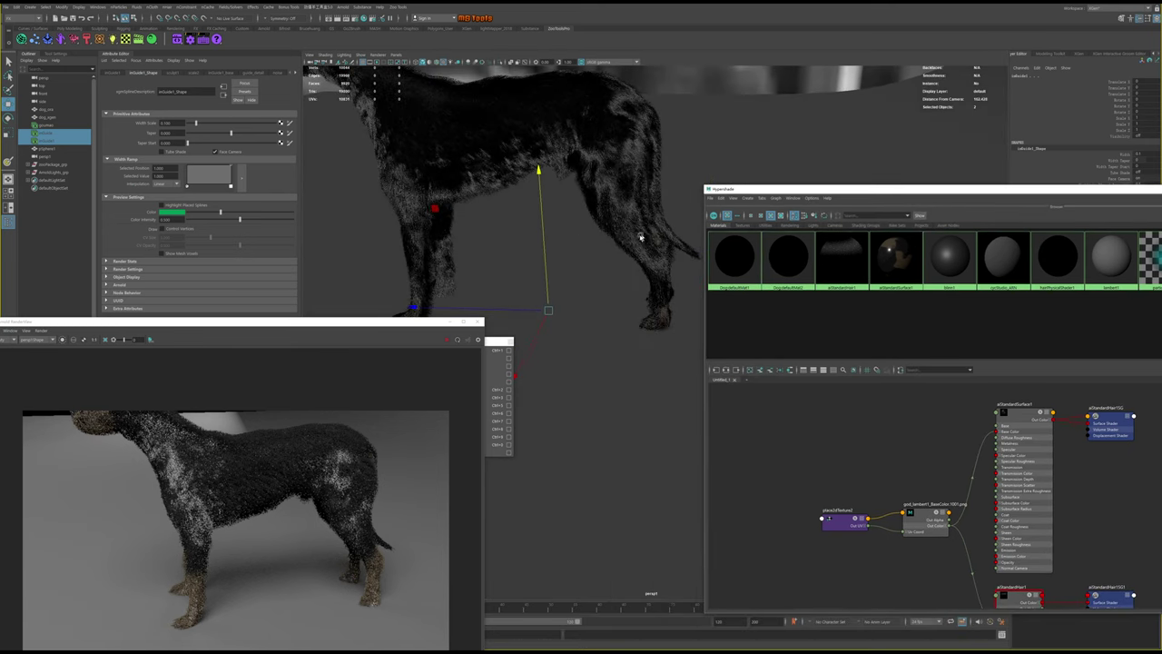
mouse_move(653, 238)
left_mouse_down("alt")
mouse_move(634, 211)
mouse_move(582, 224)
mouse_move(669, 246)
mouse_move(718, 227)
left_mouse_up("alt")
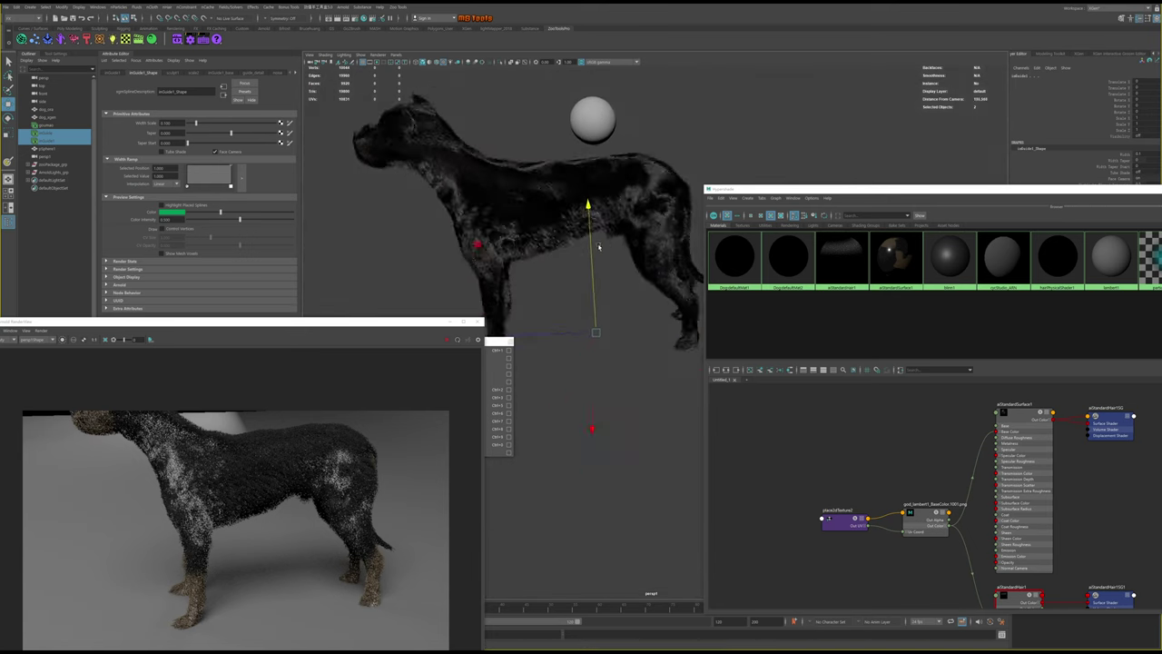
right_click_drag(717, 227, 801, 195, "alt")
left_click_drag(801, 195, 702, 121)
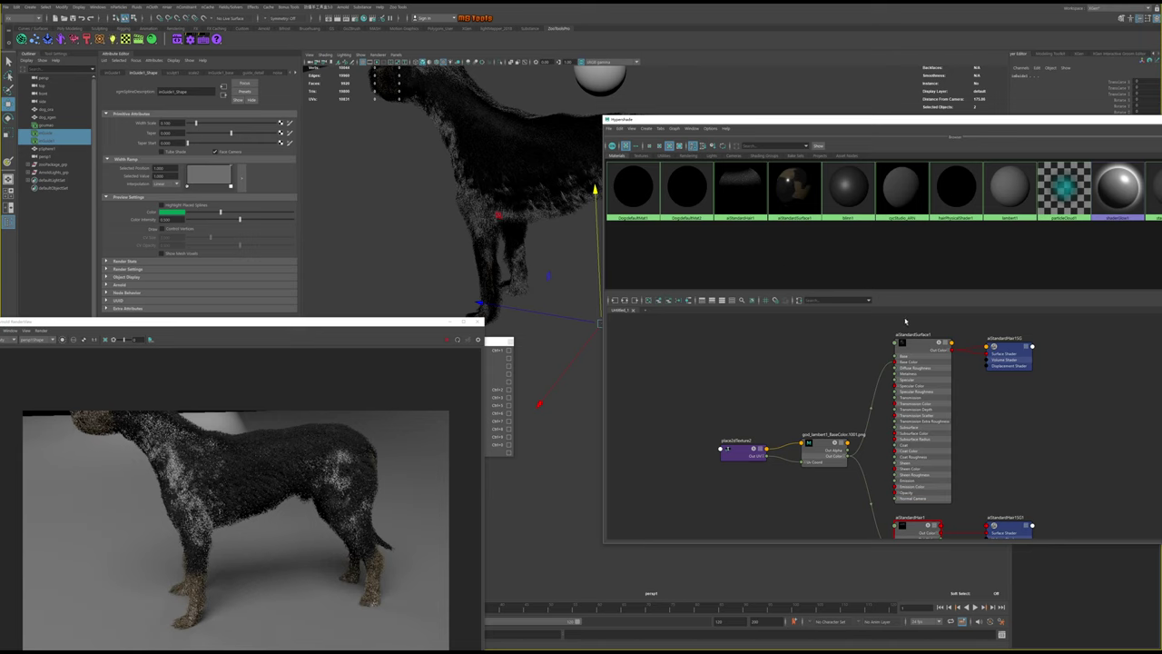
scroll(1013, 374, "down", 3)
Rearrange the aiStandardHair1 and aiStandardHair1SG nodes in the shader graph
scroll(944, 418, "up", 4)
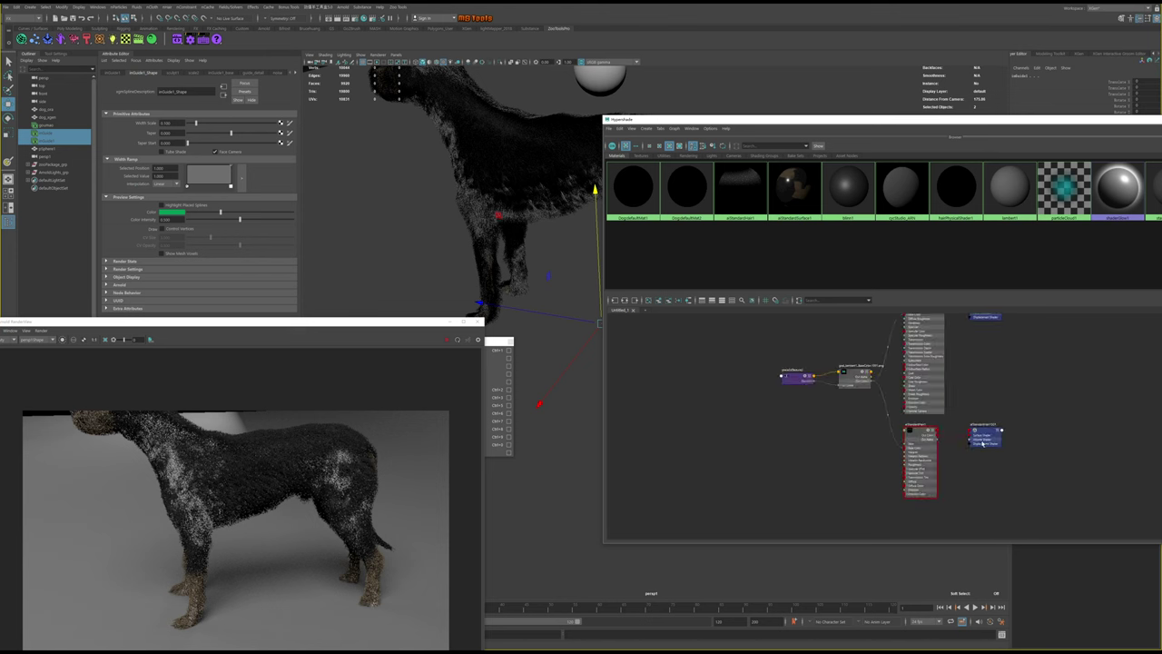
left_click(897, 436)
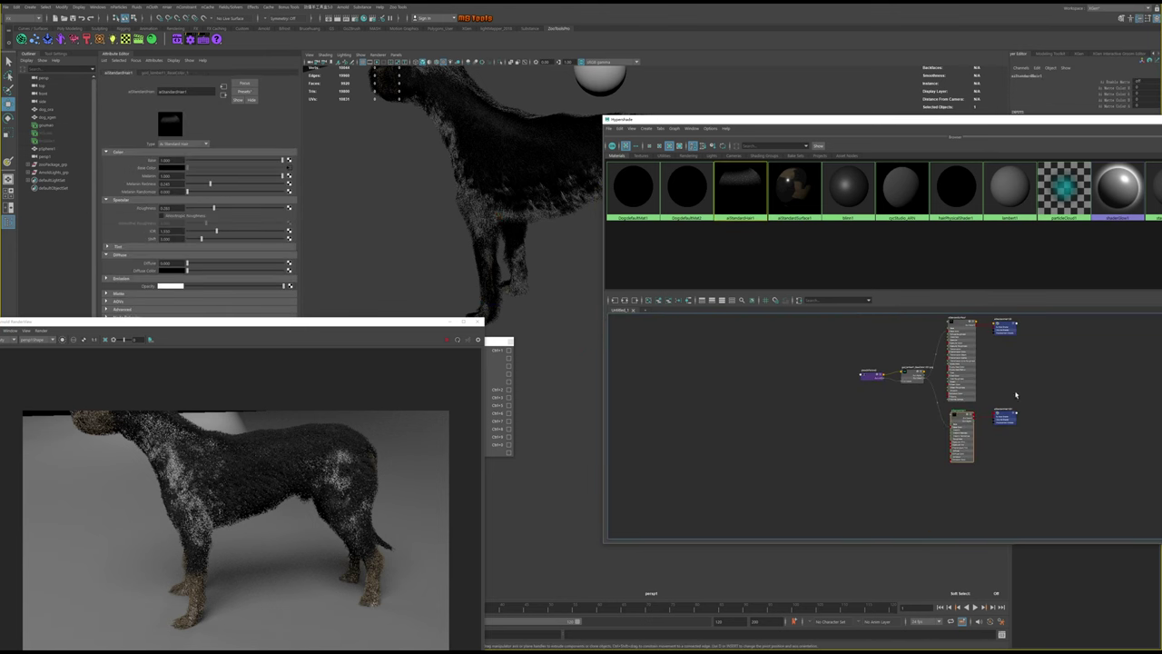
scroll(984, 431, "up", 2)
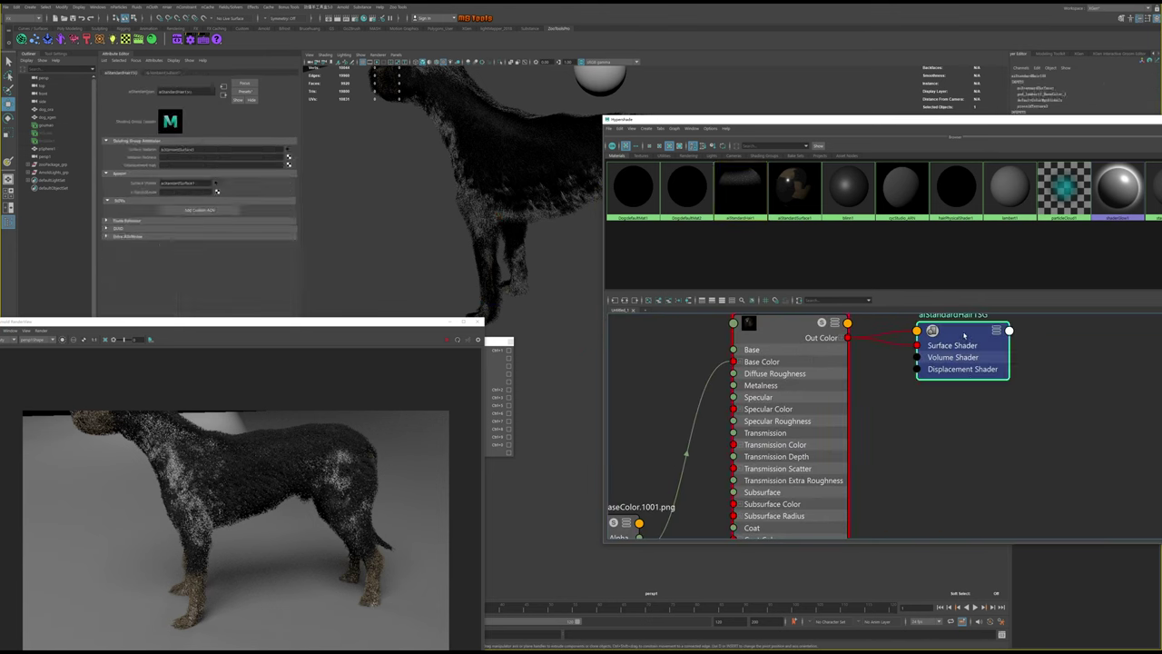
scroll(961, 438, "down", 3)
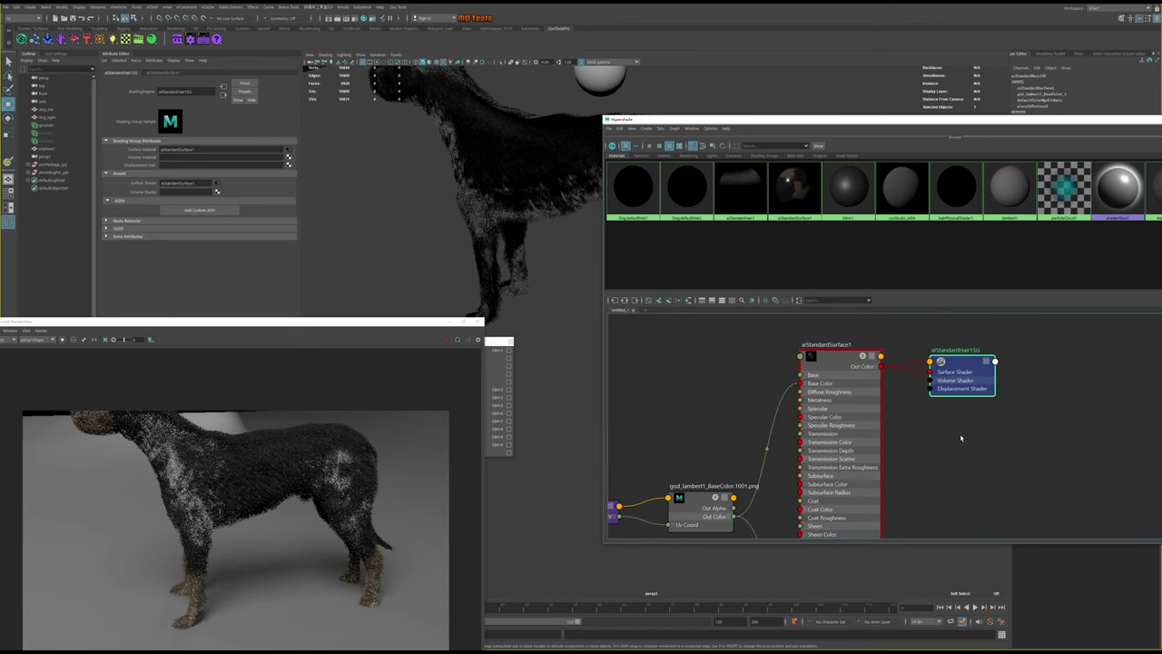
left_click_drag(952, 463, 992, 445)
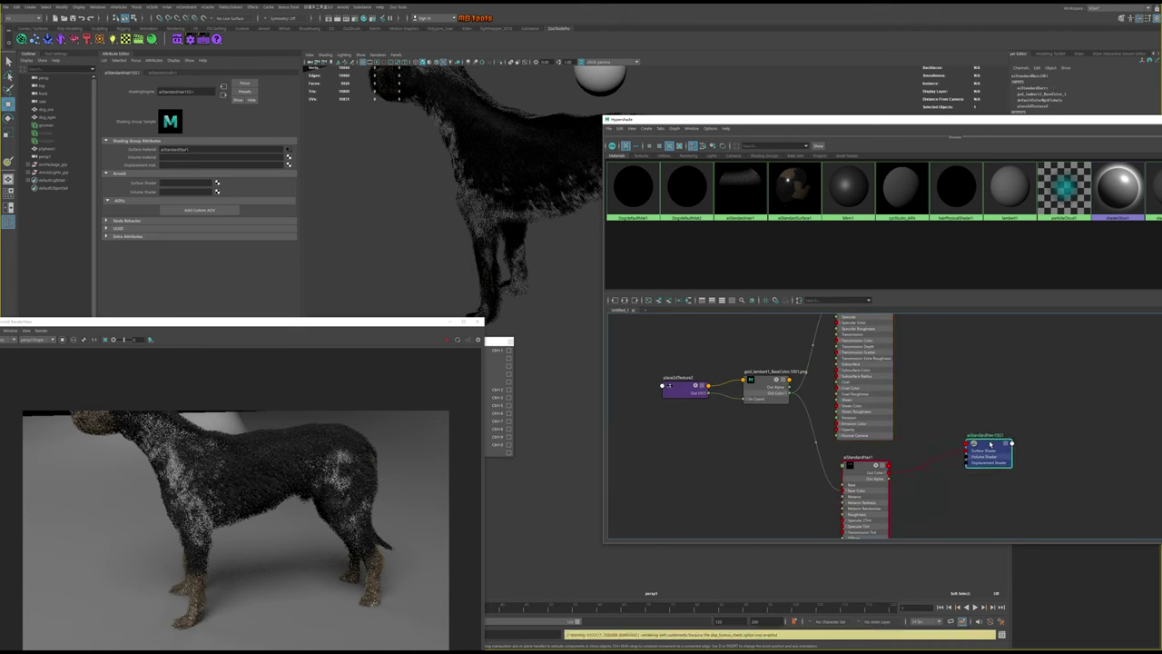
left_click_drag(862, 473, 876, 465)
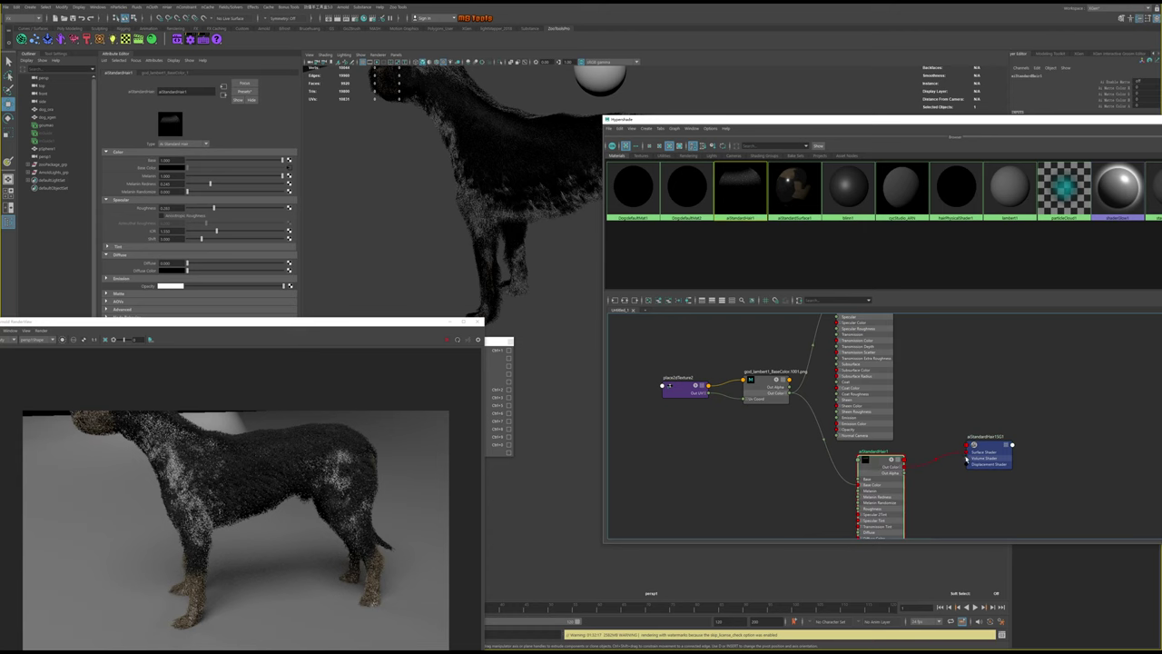
left_click(982, 451)
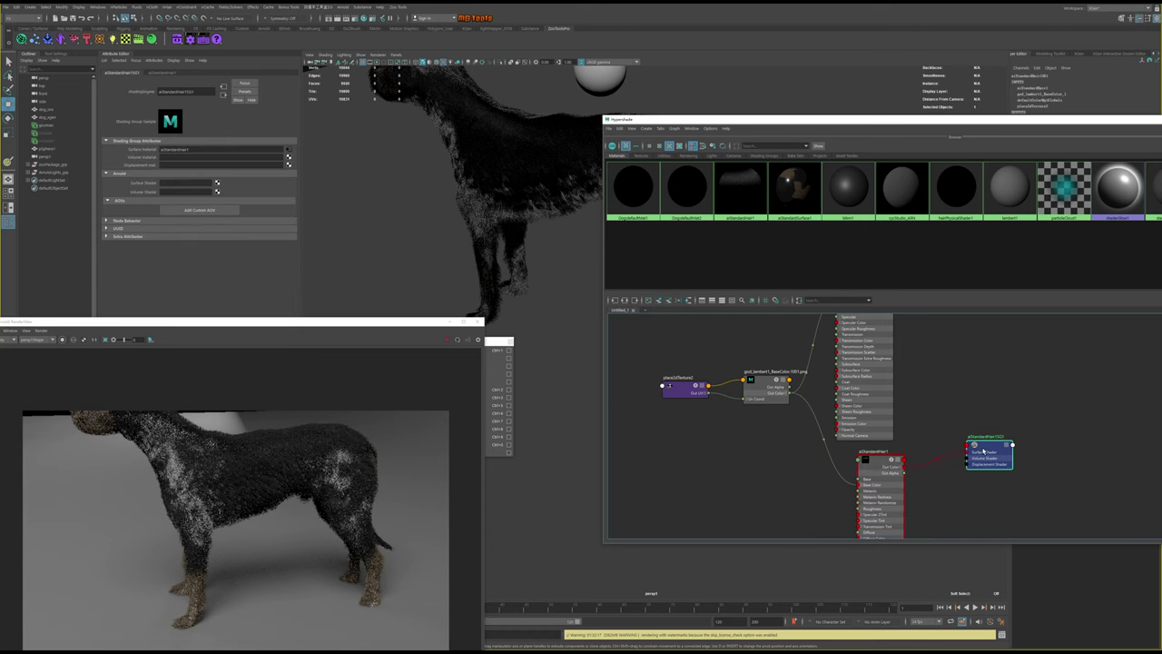
Delete the link from aiStandardSurface1 outColor to aiStandardHair1SG's Surface Shader
mouse_move(1033, 381)
middle_mouse_down("alt")
mouse_move(981, 432)
mouse_move(922, 420)
middle_mouse_up("alt")
left_click(914, 362)
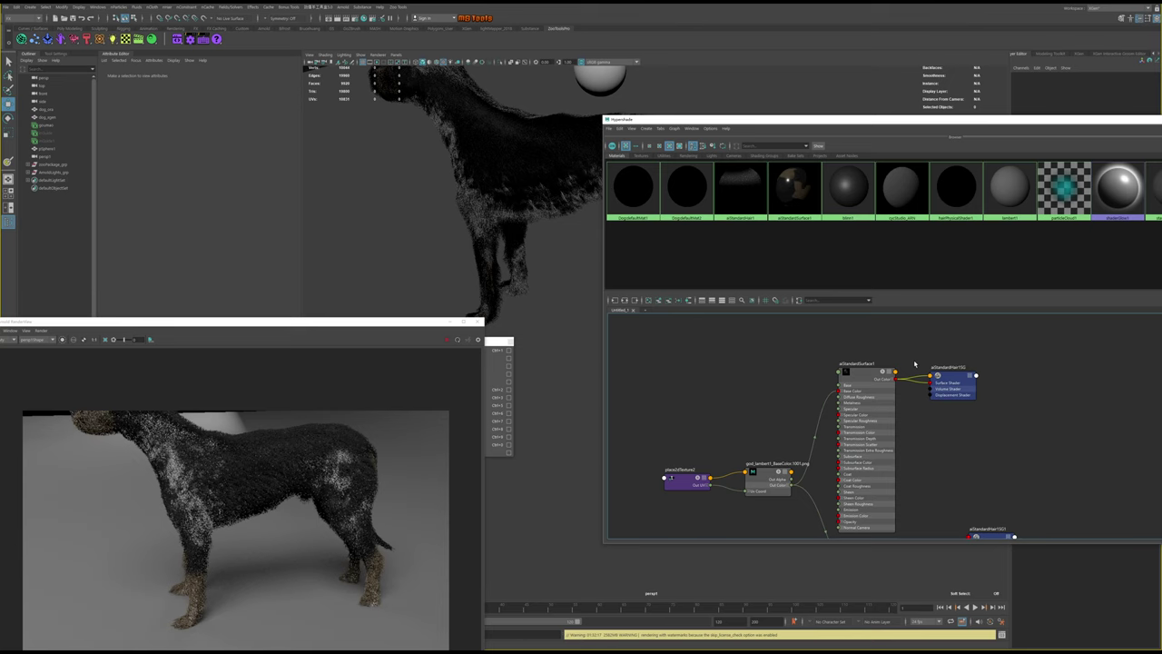
key("Delete")
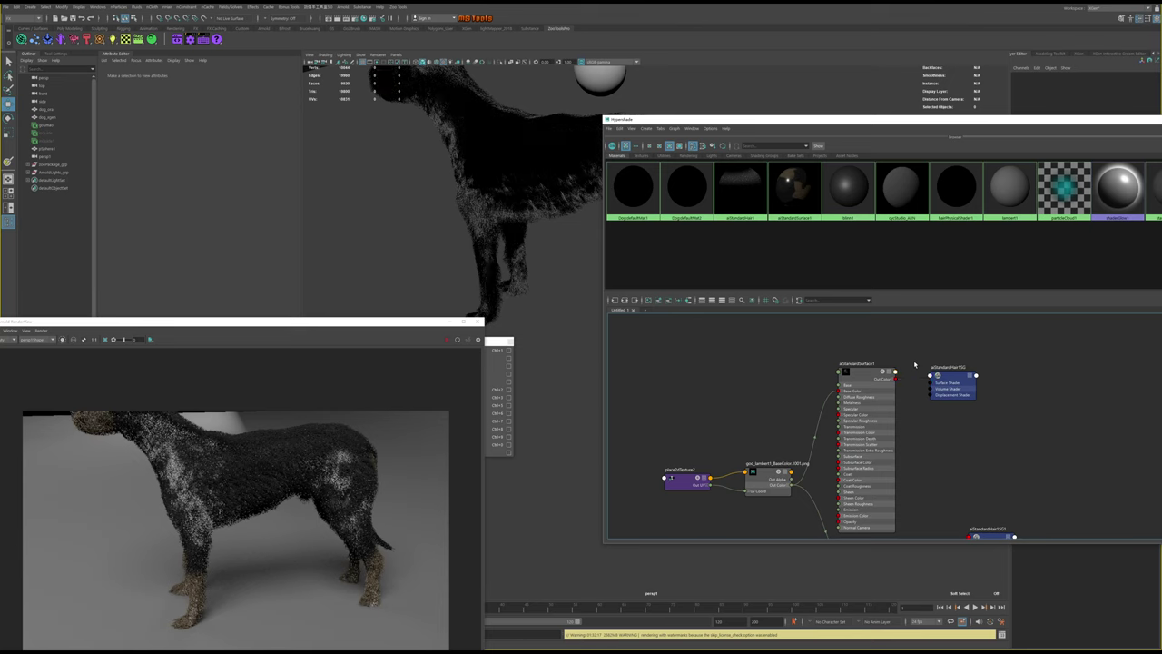
left_click_drag(945, 378, 972, 376)
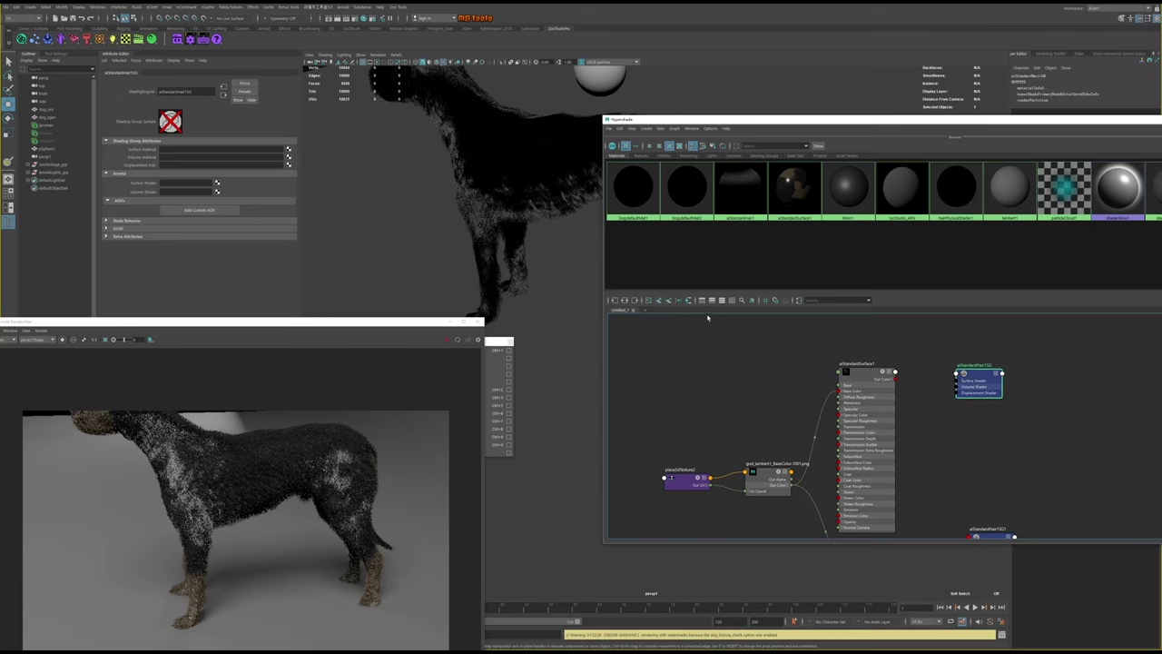
Re-render the dog to see uniformly dark fur, then select gouman in the Outliner
left_click(446, 341)
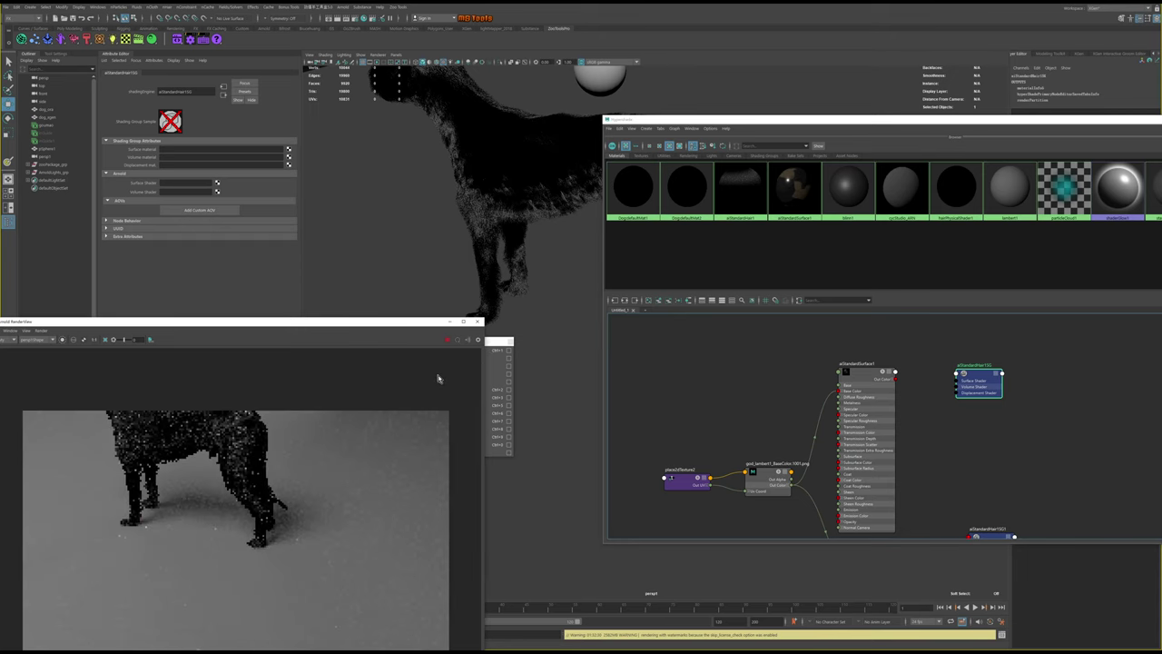
scroll(337, 516, "up", 2)
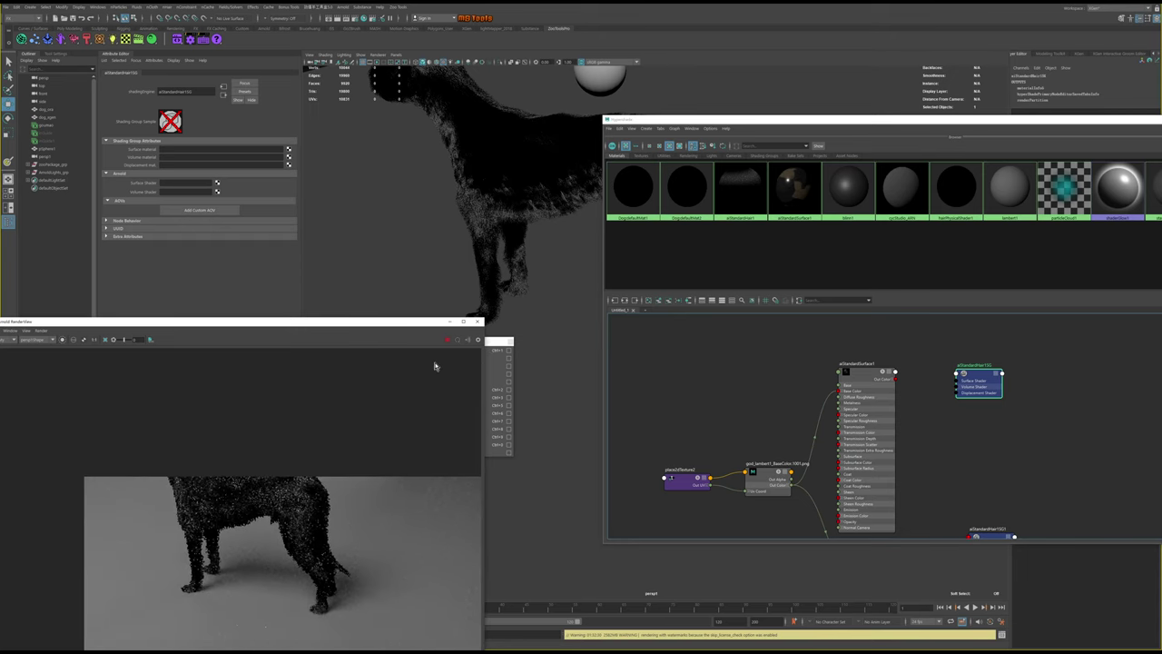
left_click(882, 375)
left_click(50, 126)
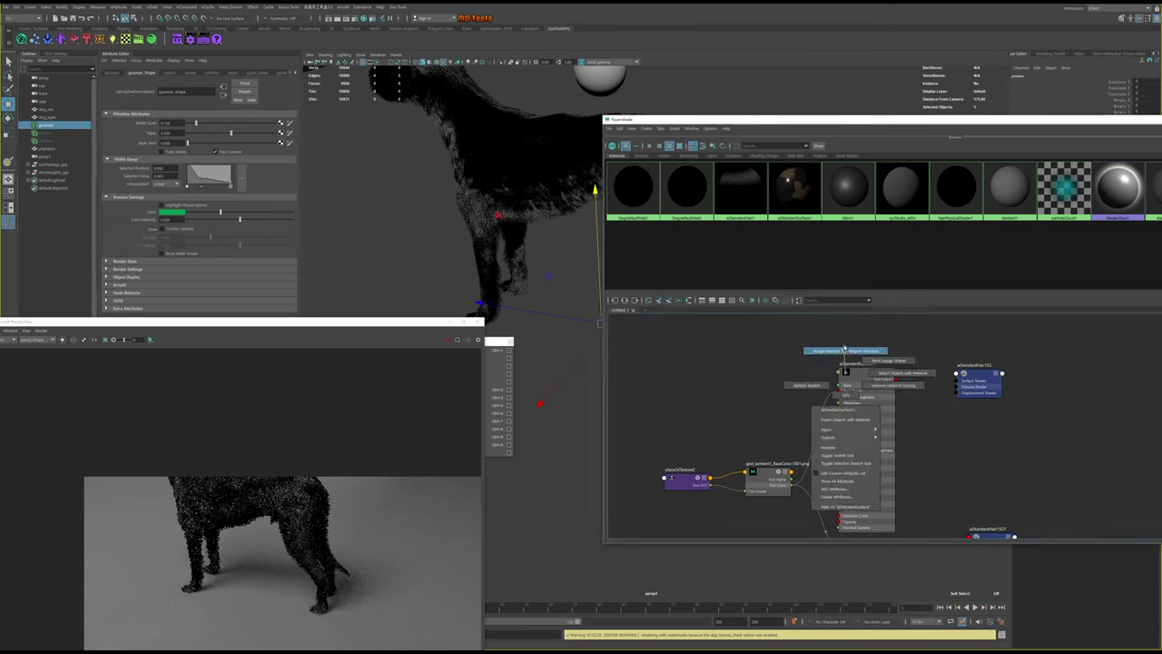
Assign aiStandardSurface1 to the selected gouman fur, restoring its tan and black coat in the viewport
right_click_drag(845, 372, 843, 348)
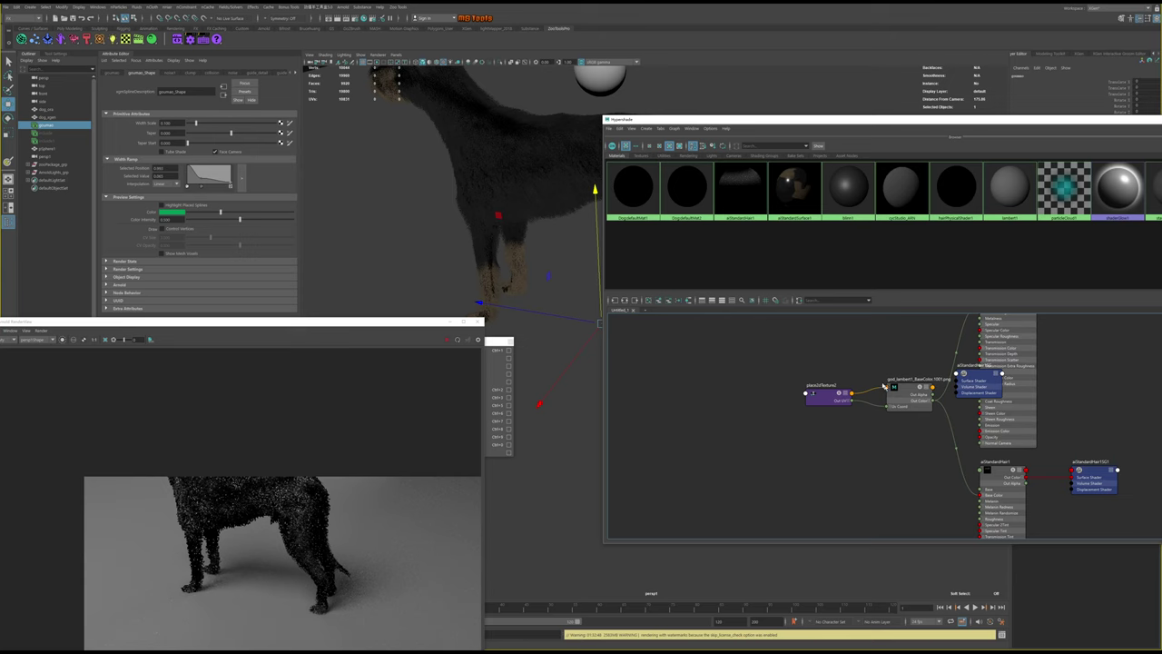
scroll(881, 383, "down", 3)
mouse_move(489, 229)
left_mouse_down("alt")
mouse_move(508, 221)
mouse_move(552, 266)
left_mouse_up("alt")
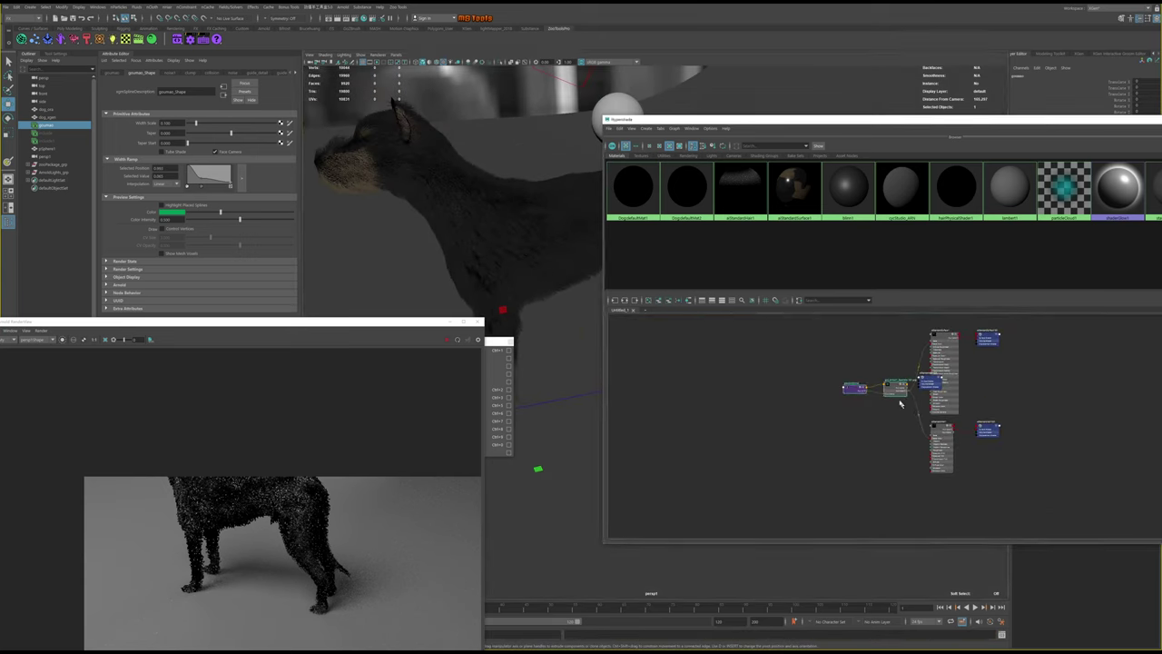
Spread out the aiStandardSurface1SG shading group and its paired node in the graph
left_click_drag(852, 386, 747, 383)
left_click(945, 386)
left_click_drag(992, 386, 1081, 388)
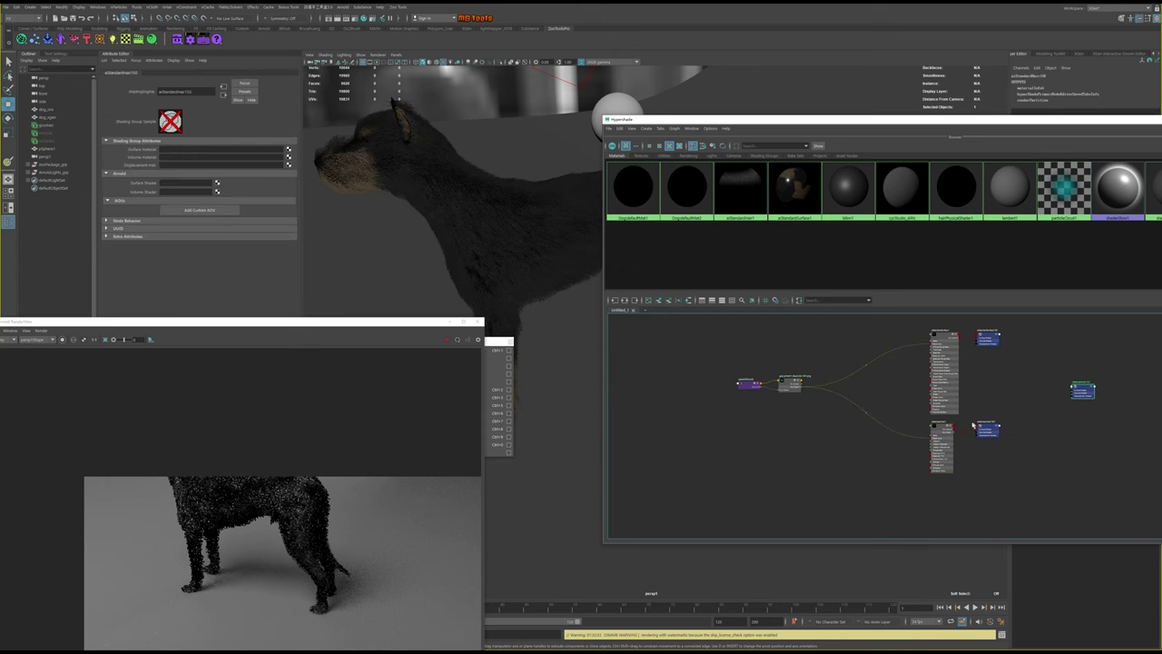
scroll(948, 427, "up", 3)
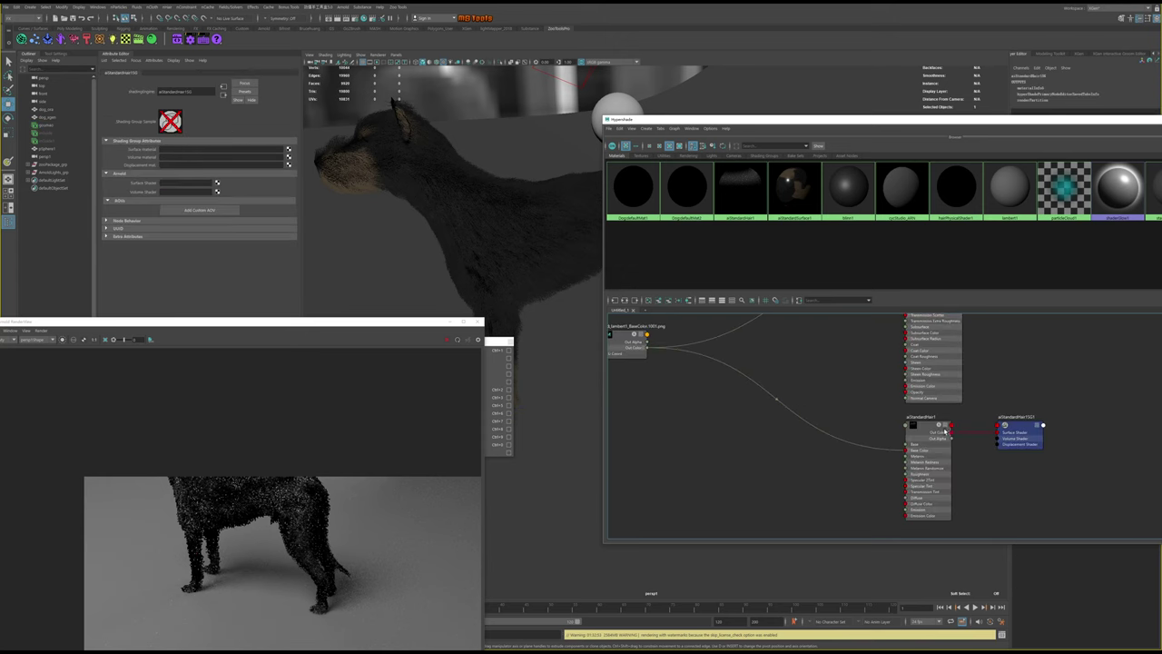
Move the aiStandardSurface1 node up-right and pan the node graph left
scroll(869, 416, "down", 3)
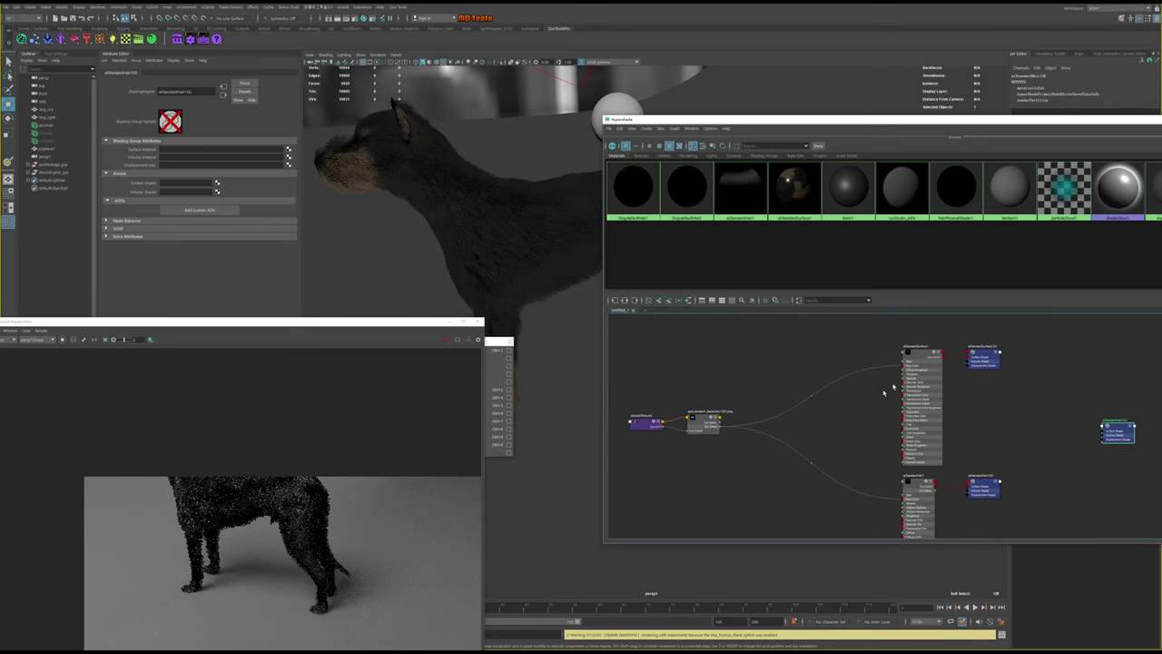
left_click(919, 358)
left_click_drag(920, 358, 962, 377)
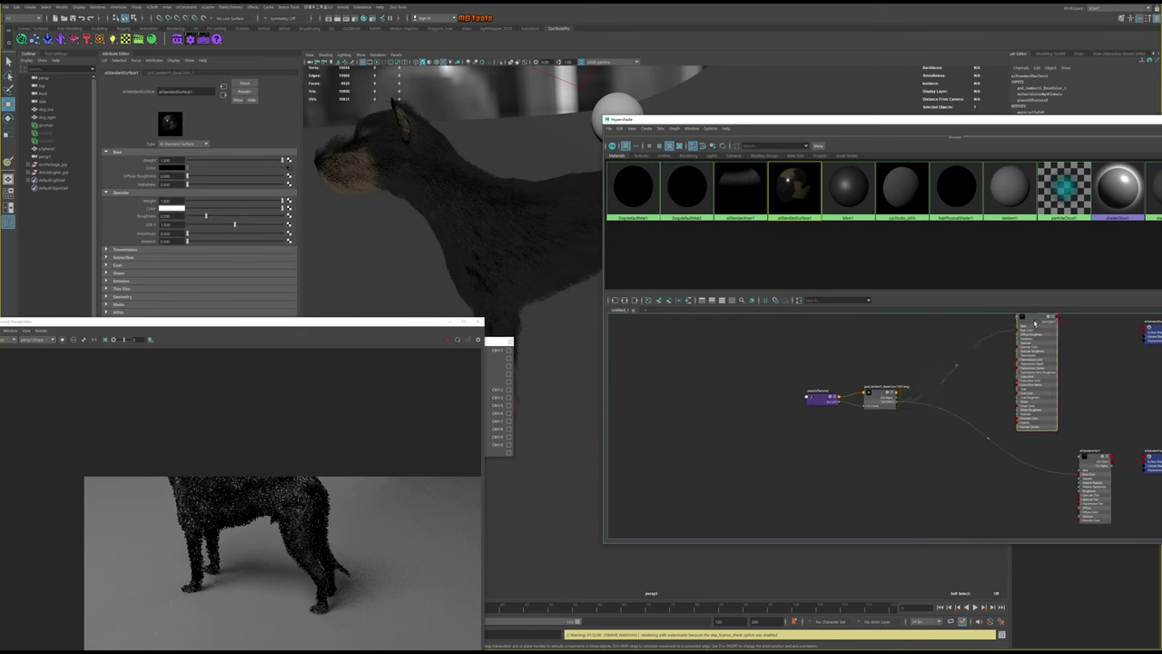
middle_click_drag(961, 378, 802, 420, "alt")
Orbit to the dog's left side and reposition the Hypershade and Arnold RenderView windows
left_click_drag(518, 246, 436, 227, "alt")
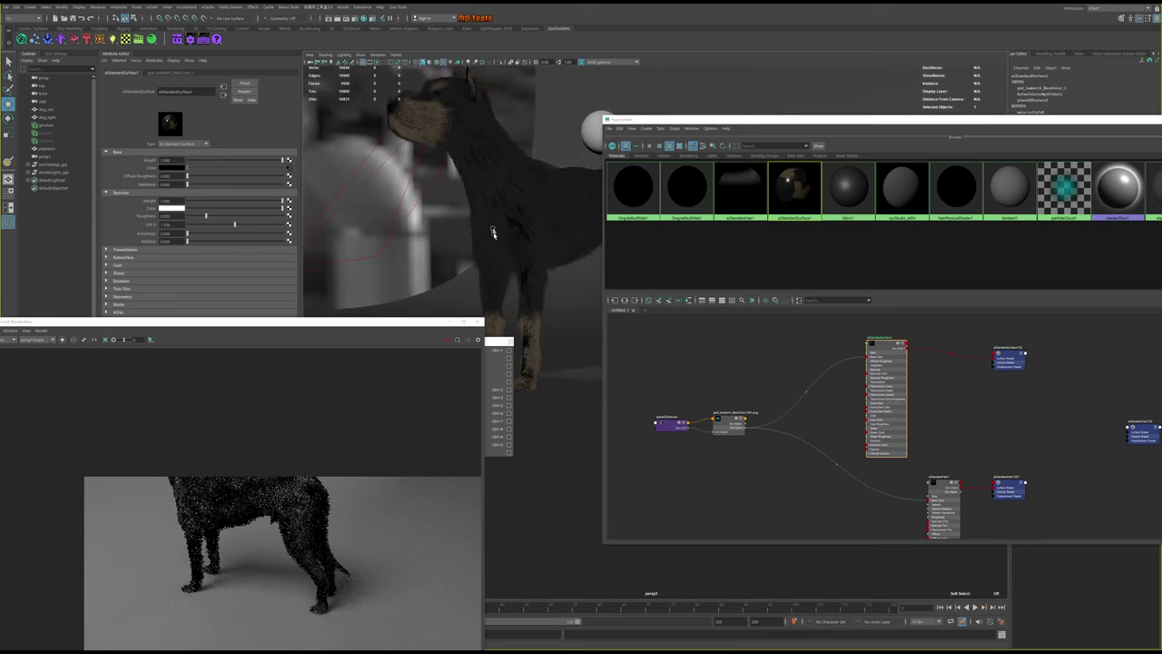
middle_click_drag(1006, 398, 978, 387, "alt")
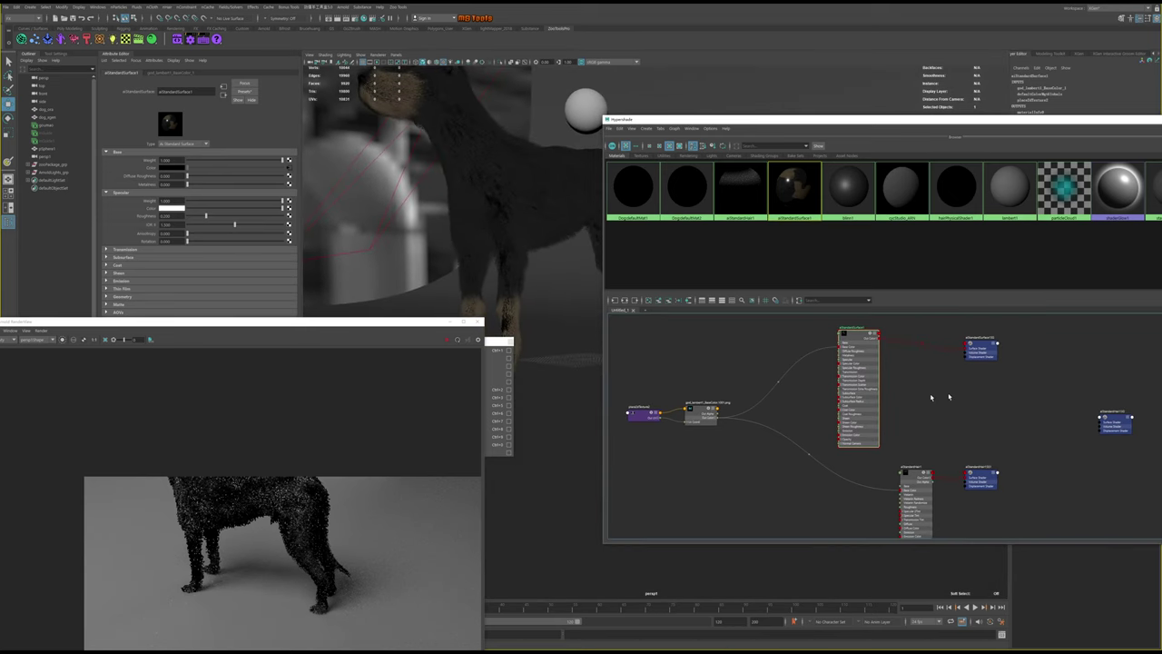
scroll(406, 409, "down", 2)
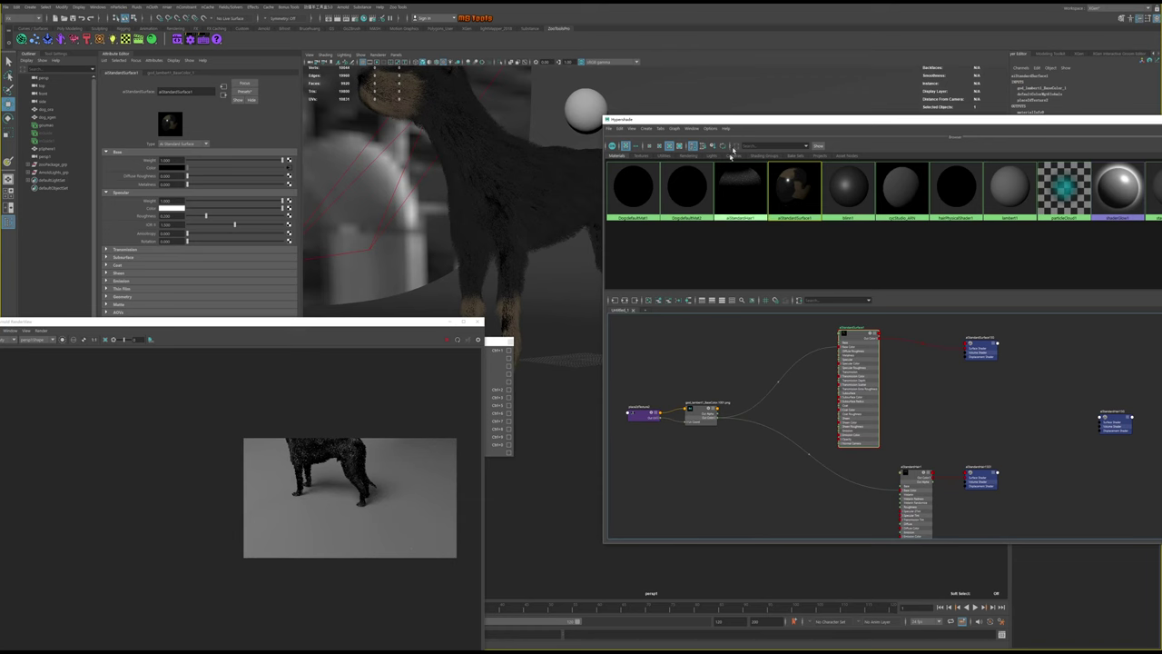
left_click_drag(740, 122, 931, 169)
left_click_drag(745, 177, 731, 267, "alt")
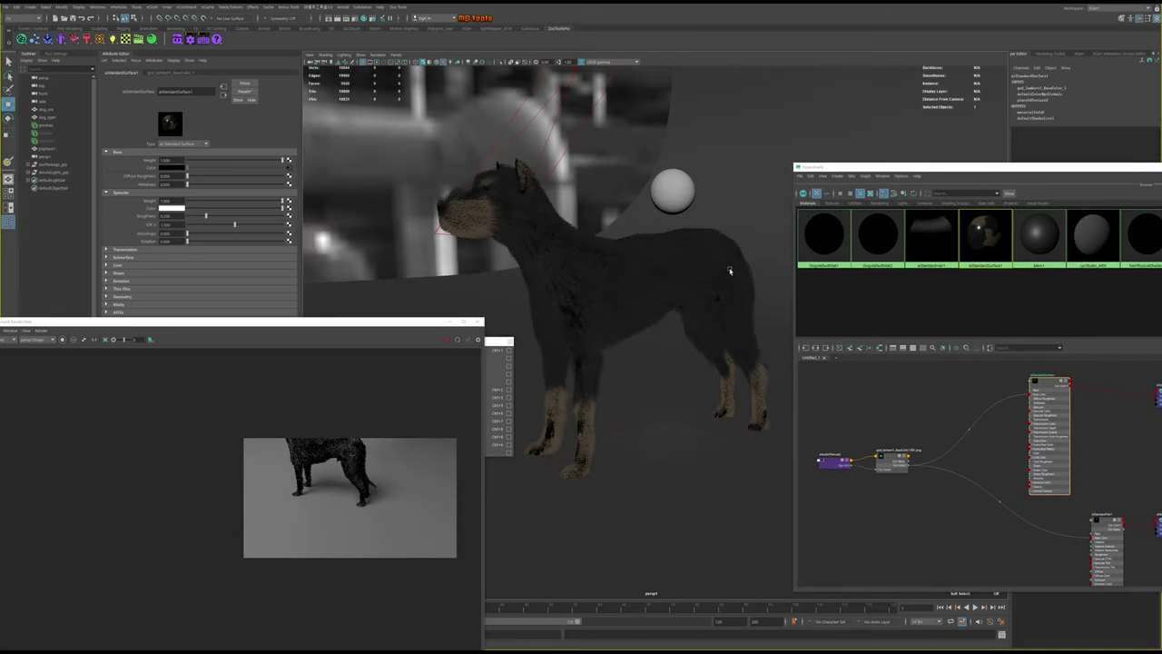
left_click_drag(414, 325, 552, 192)
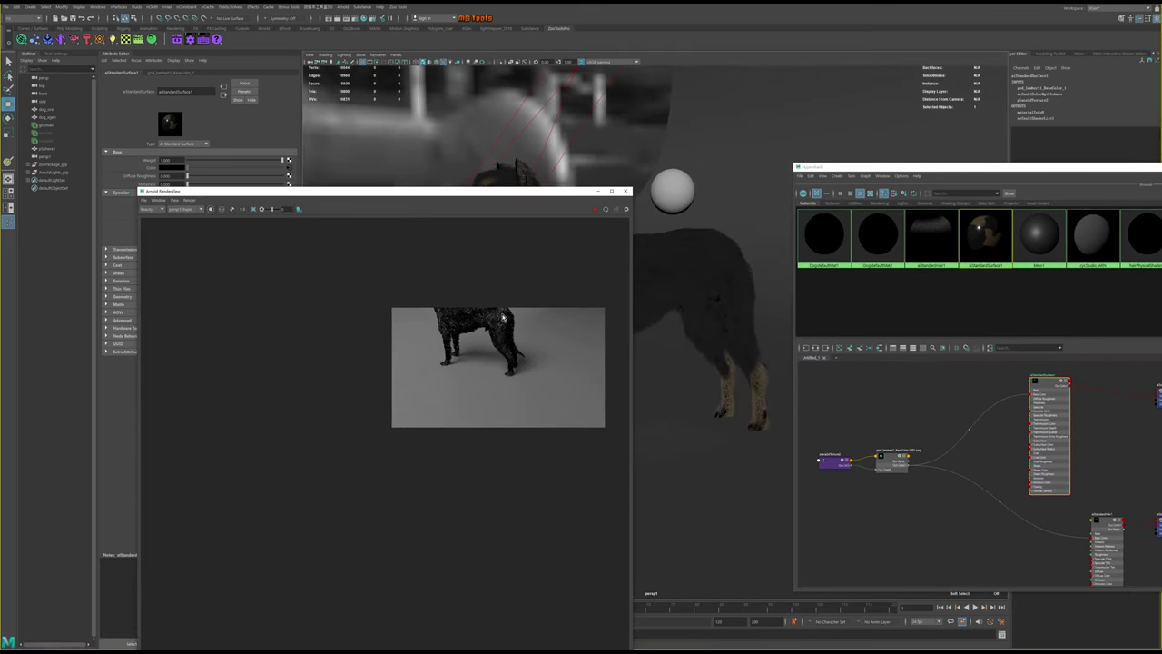
Re-render the dog from the new angle and rearrange the RenderView and Hypershade windows
left_click(595, 210)
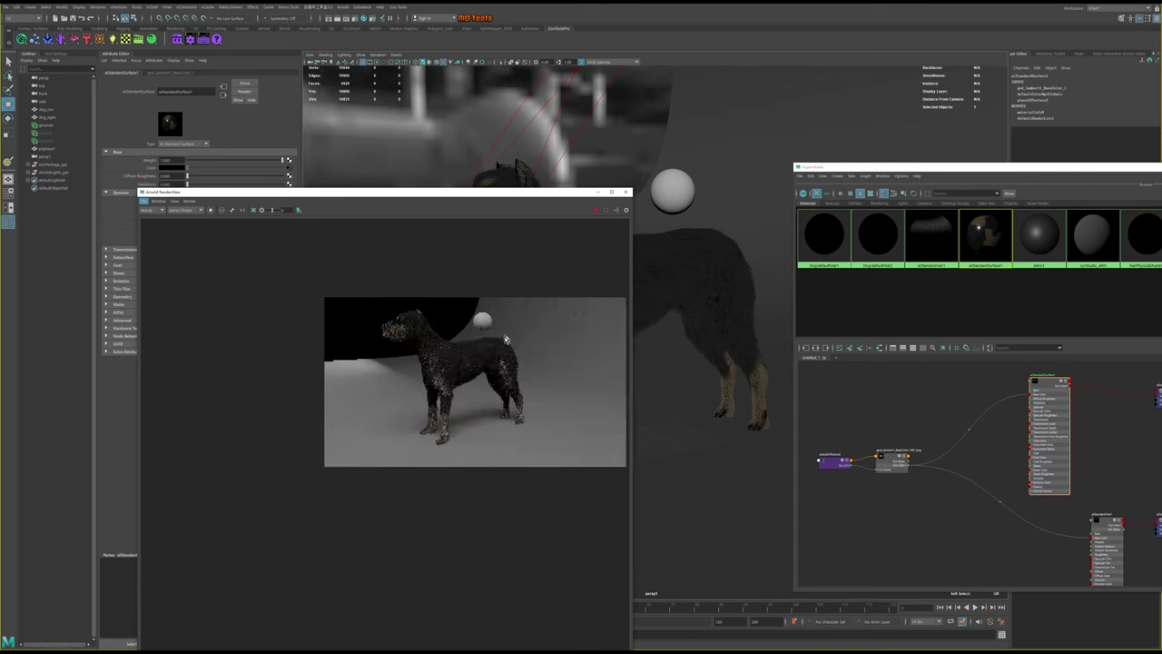
scroll(506, 339, "up", 2)
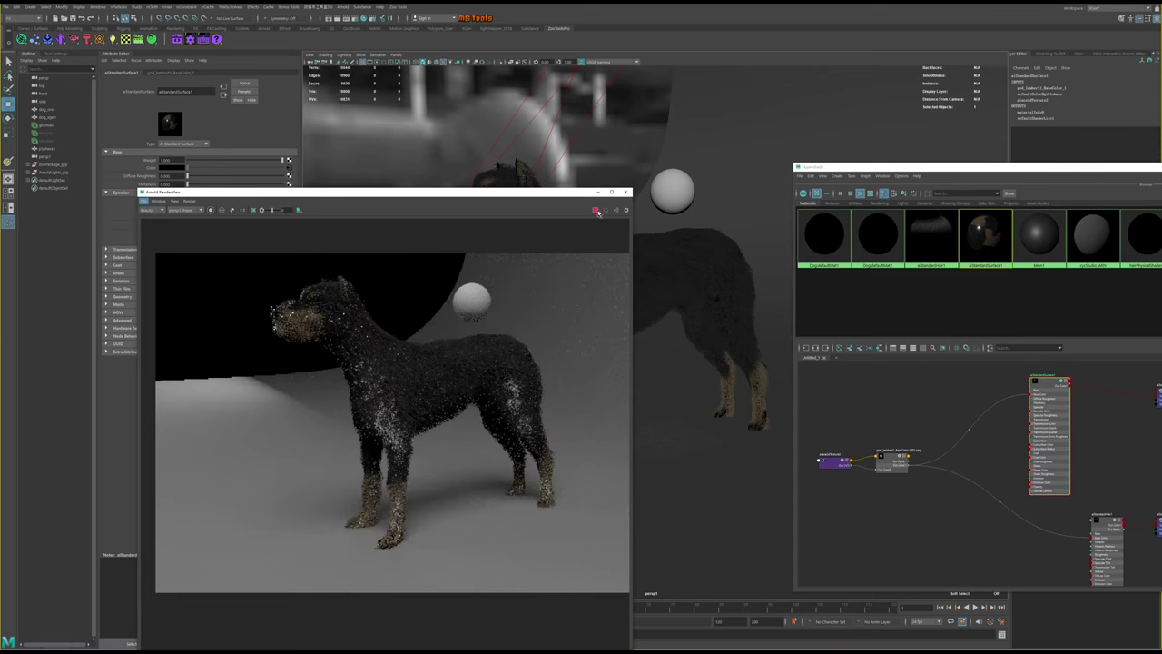
left_click_drag(591, 195, 463, 262)
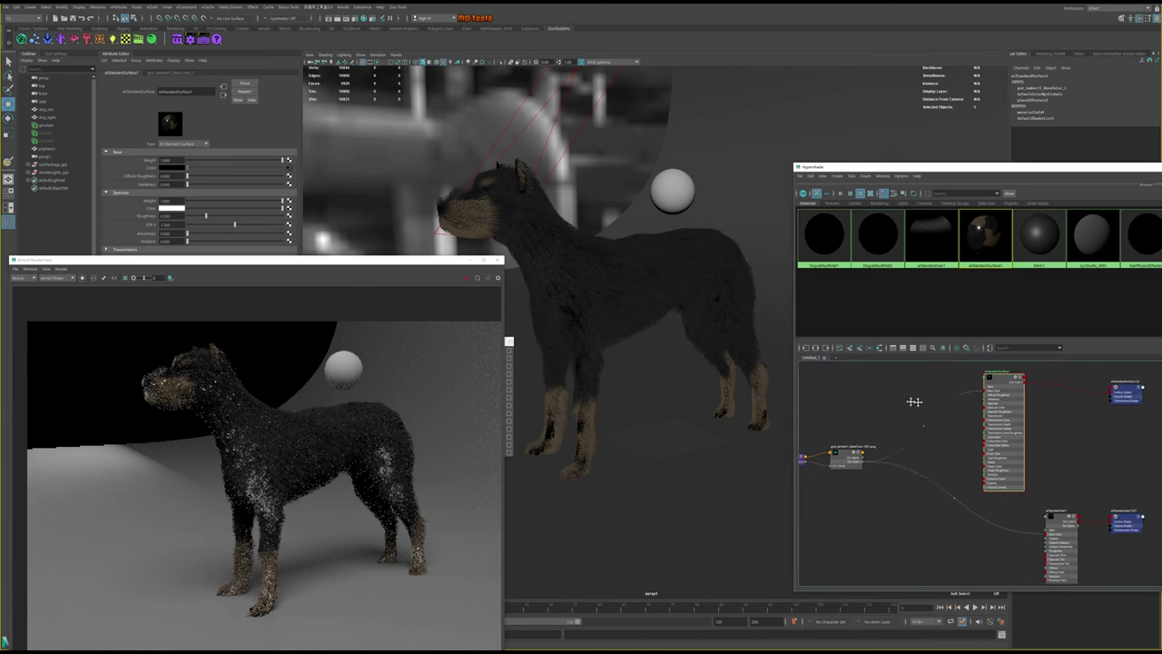
left_click_drag(1032, 169, 841, 159)
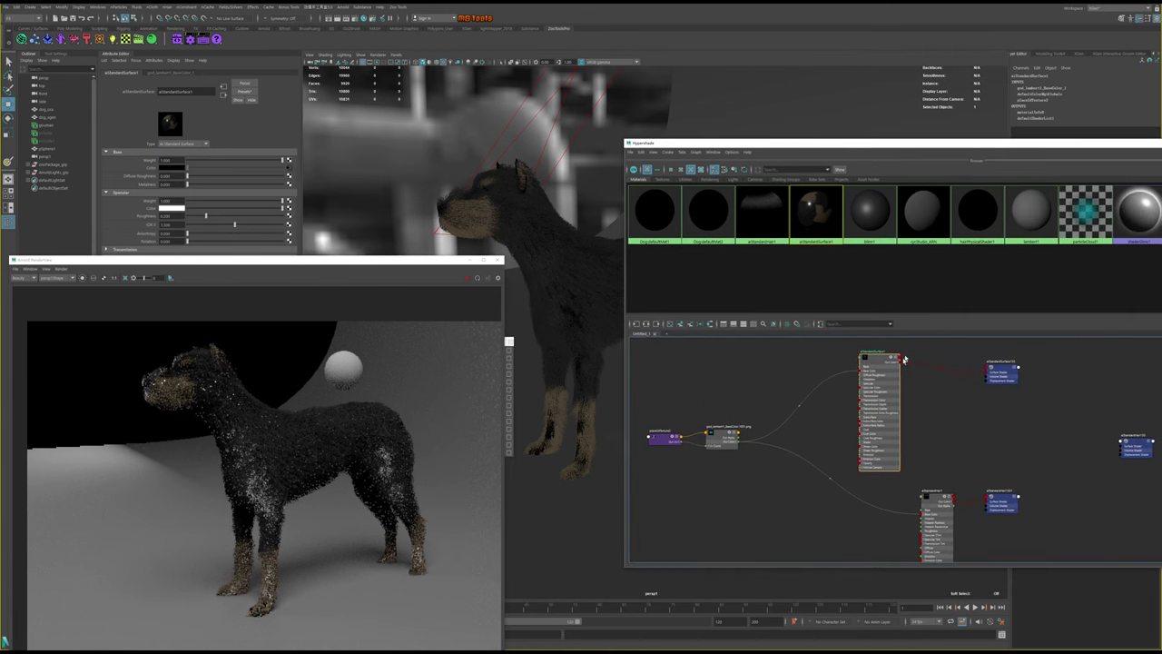
Nudge aiStandardSurface1 right and shift aiStandardHair1 slightly up-left in the graph
left_click_drag(877, 360, 884, 363)
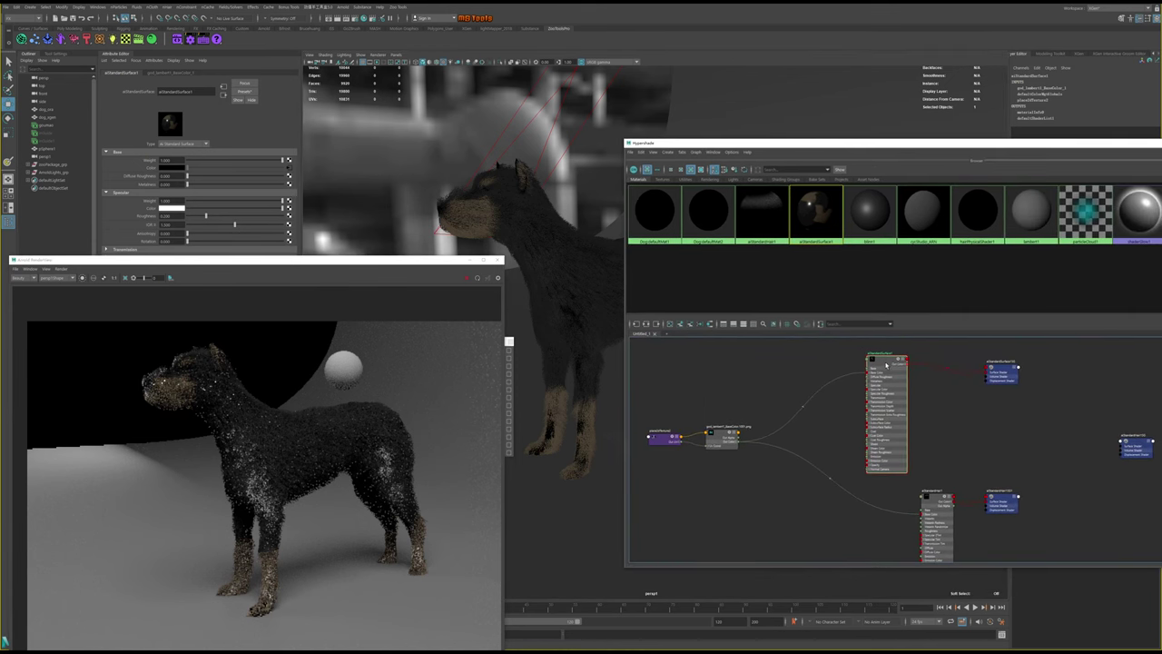
left_click_drag(938, 498, 911, 503)
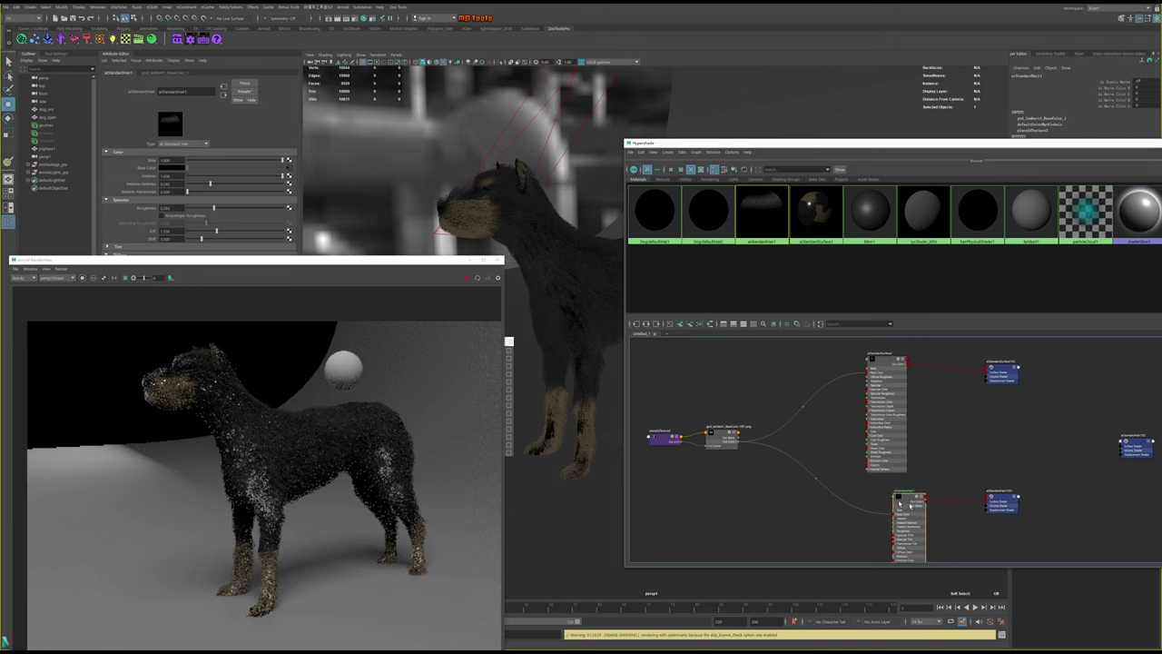
left_click_drag(909, 499, 905, 494)
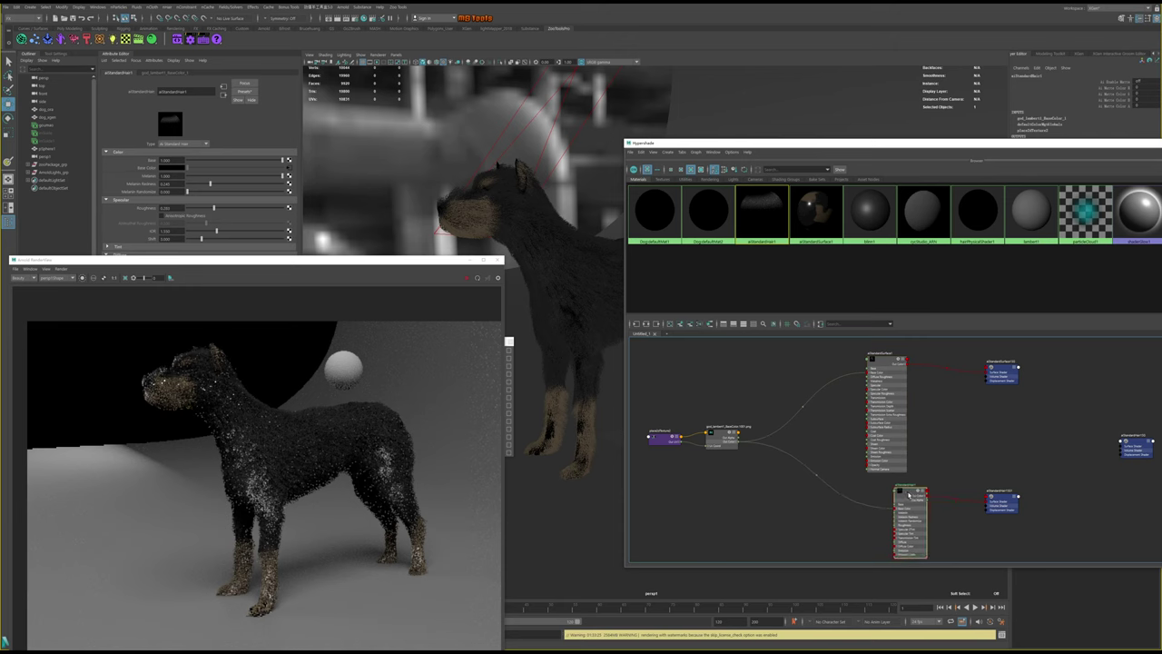
Restart the Arnold render of the dog, then stop it partway
left_click(442, 366)
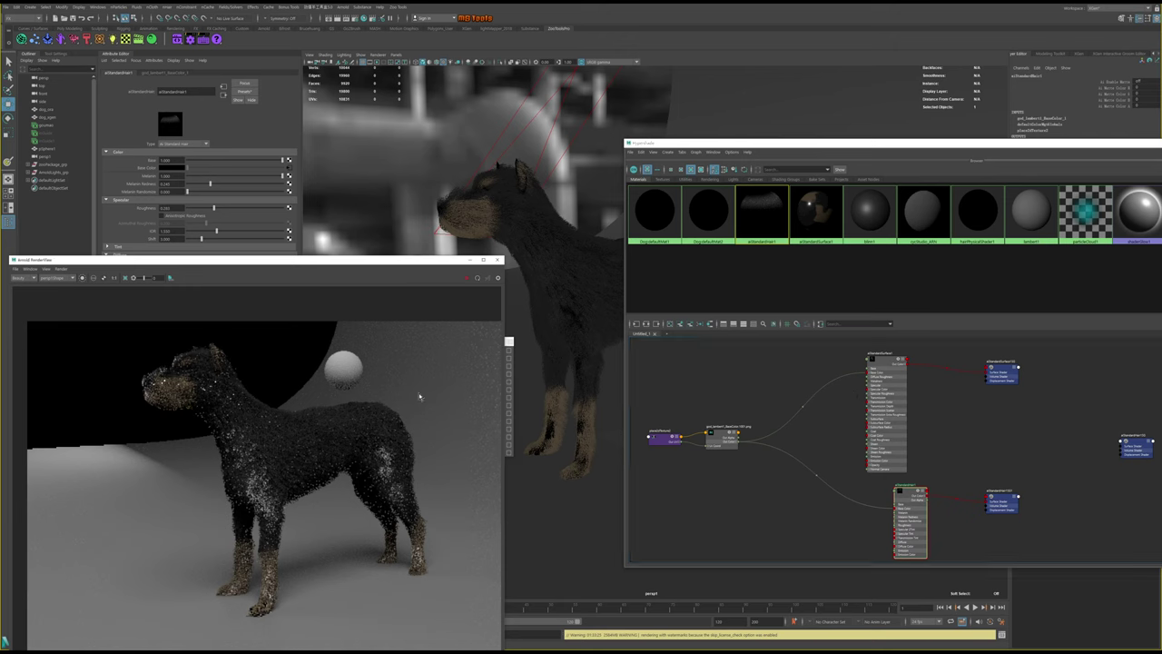
left_click(466, 279)
left_click(464, 280)
Check the shading group and both shaders, nudging aiStandardHair1 a little further left
left_click_drag(907, 495, 876, 501)
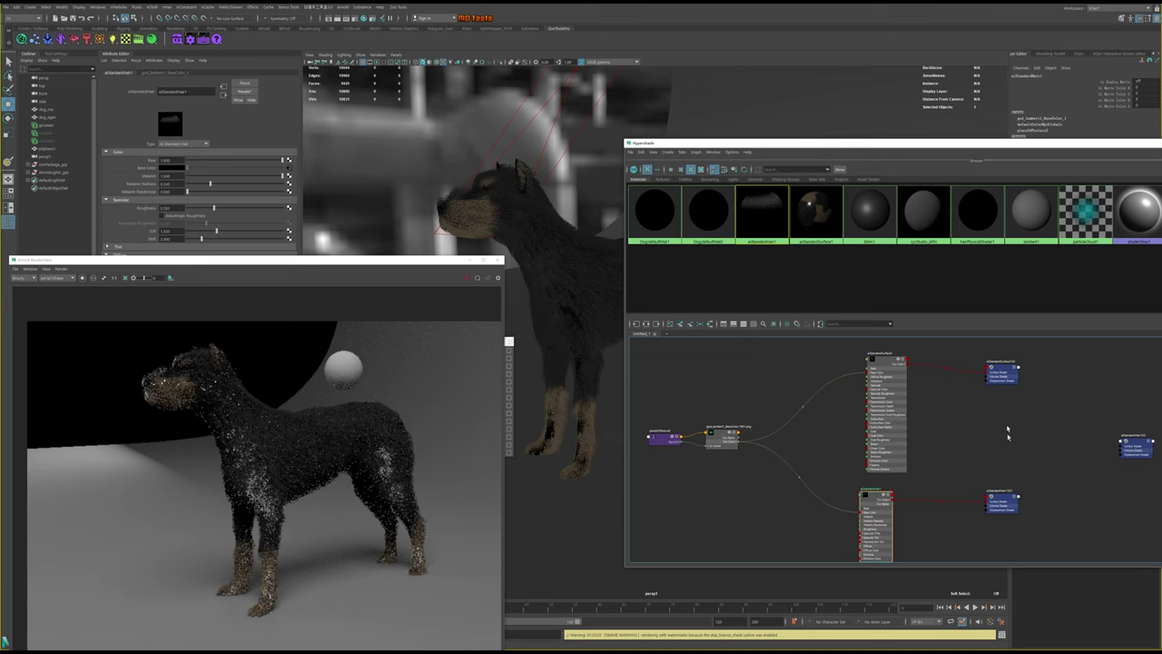
left_click(1006, 372)
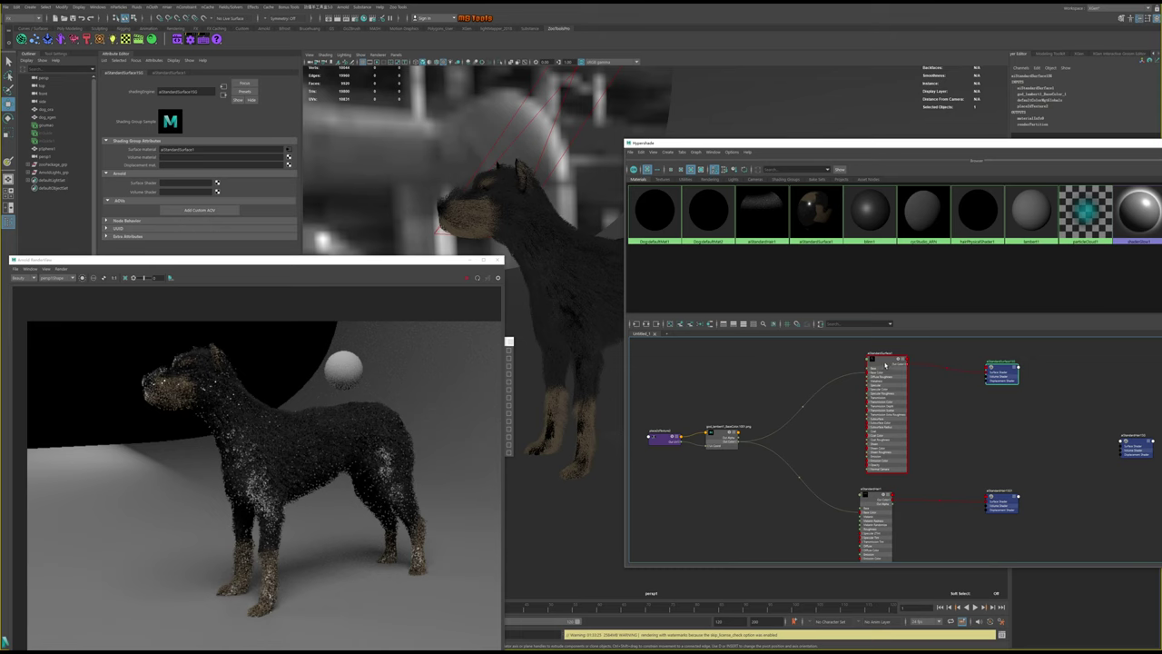
left_click(887, 364)
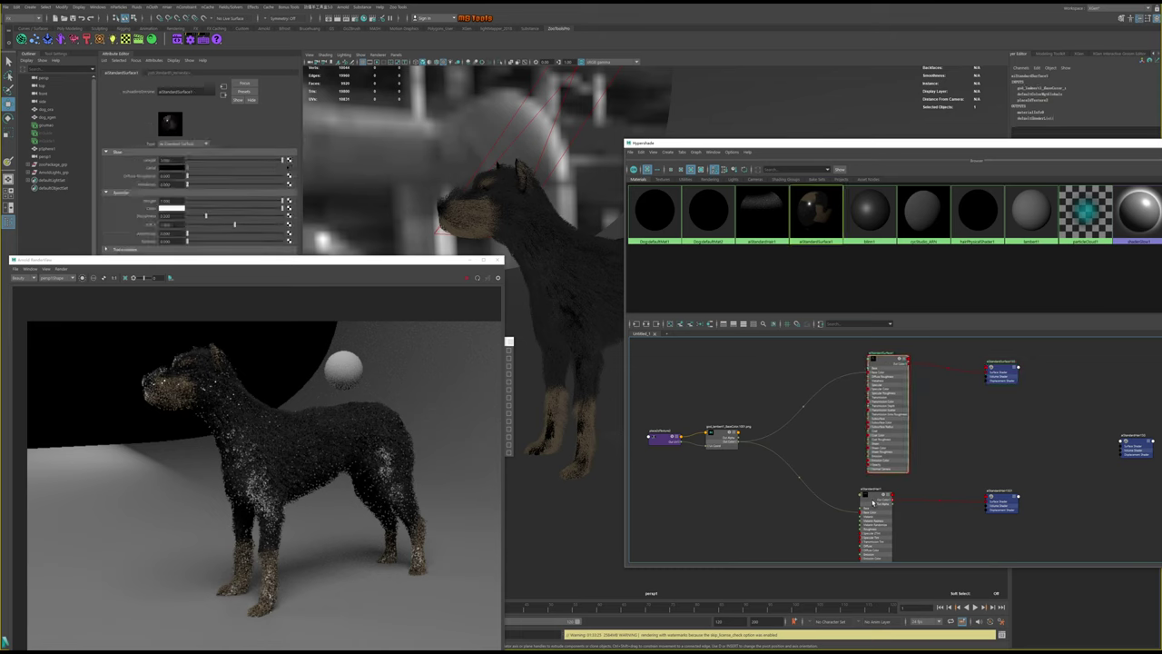
left_click(873, 502)
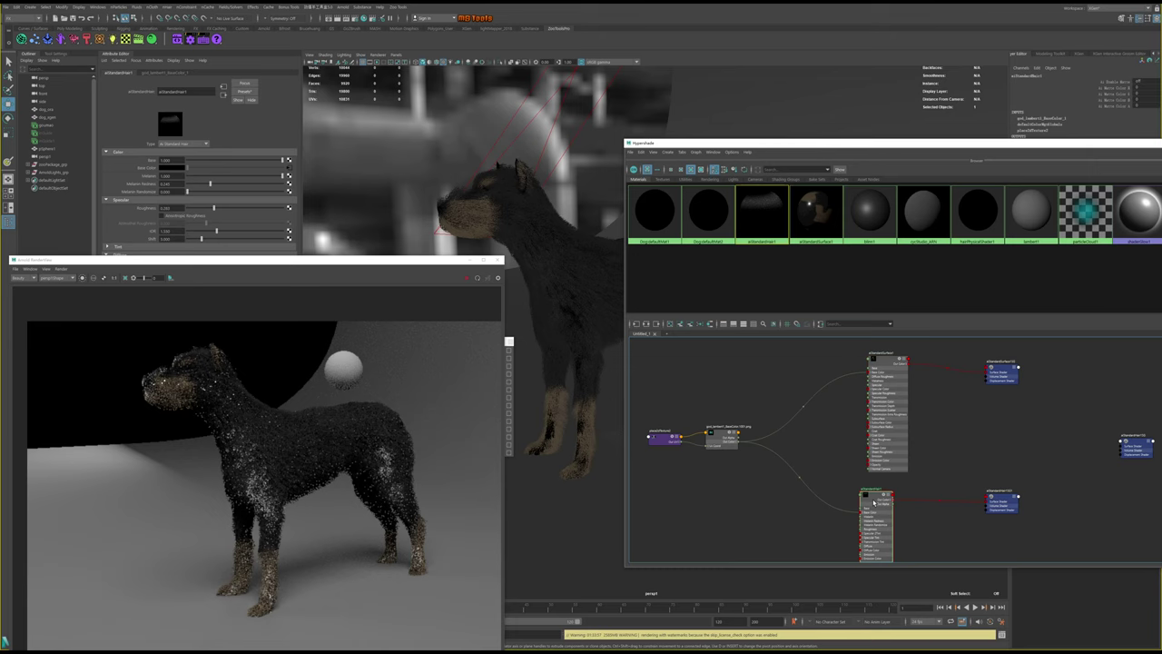
left_click_drag(873, 502, 865, 500)
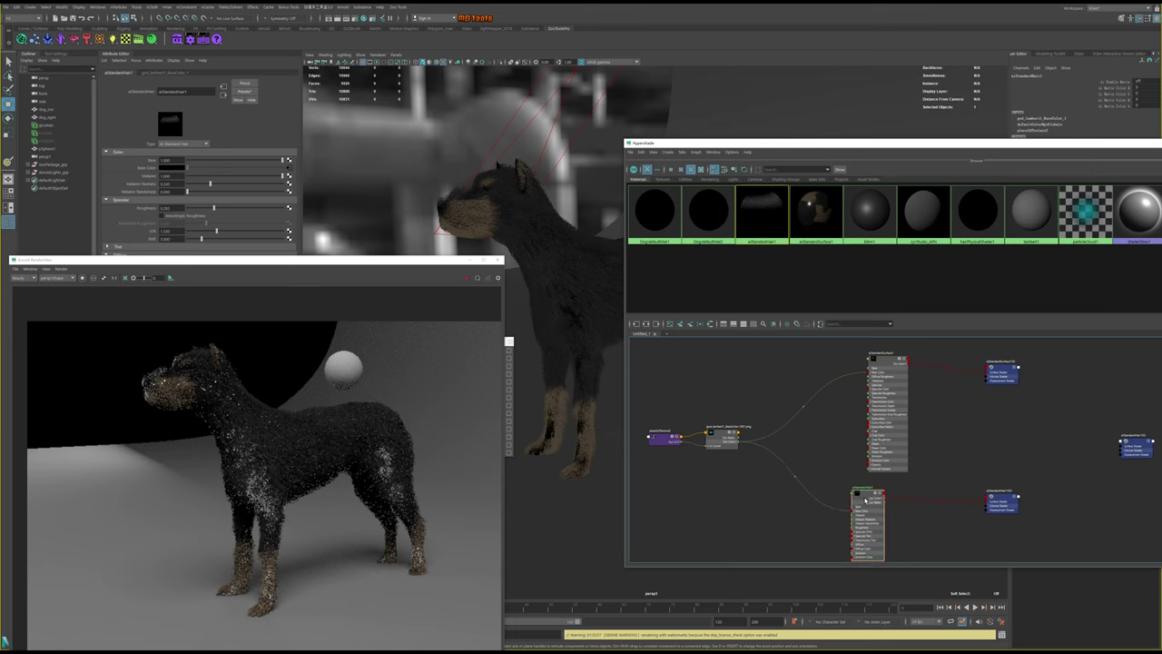
Delete the texture-to-aiStandardHair1 link and re-render the dog without it
left_click(798, 482)
key("Delete")
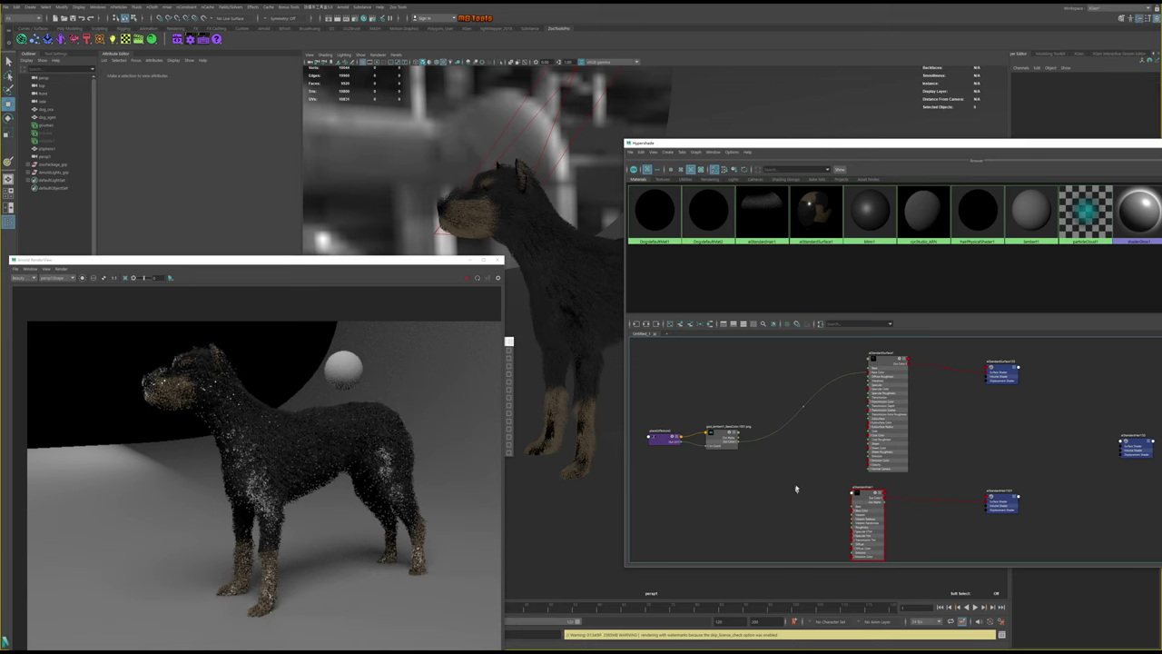
left_click(468, 280)
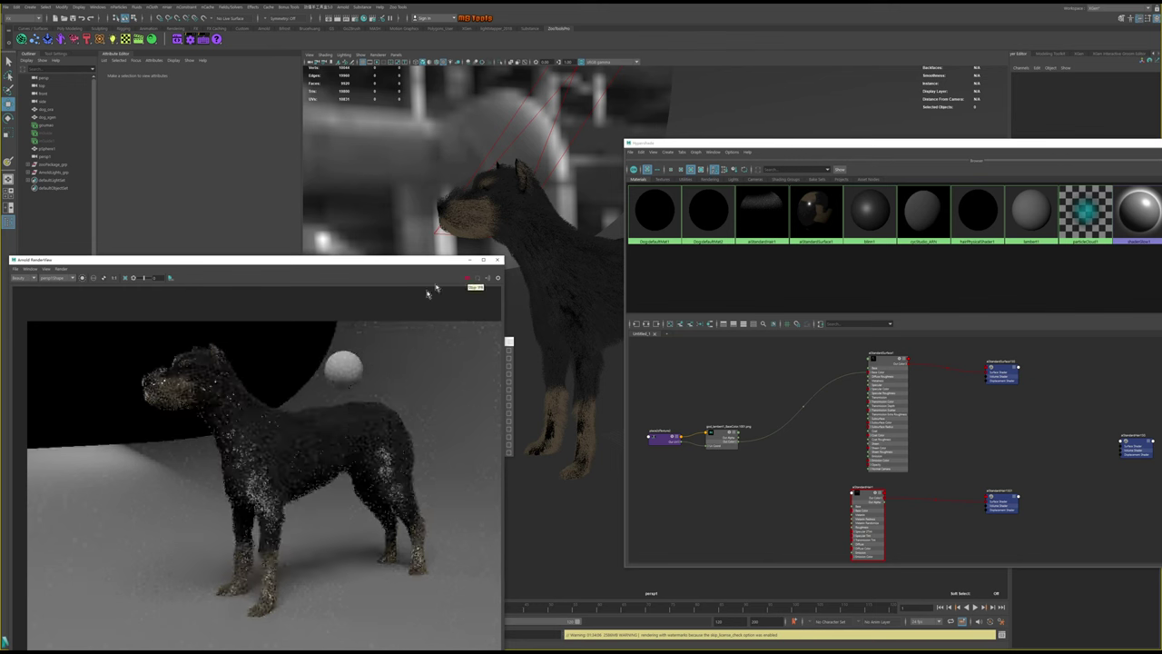
scroll(193, 400, "up", 2)
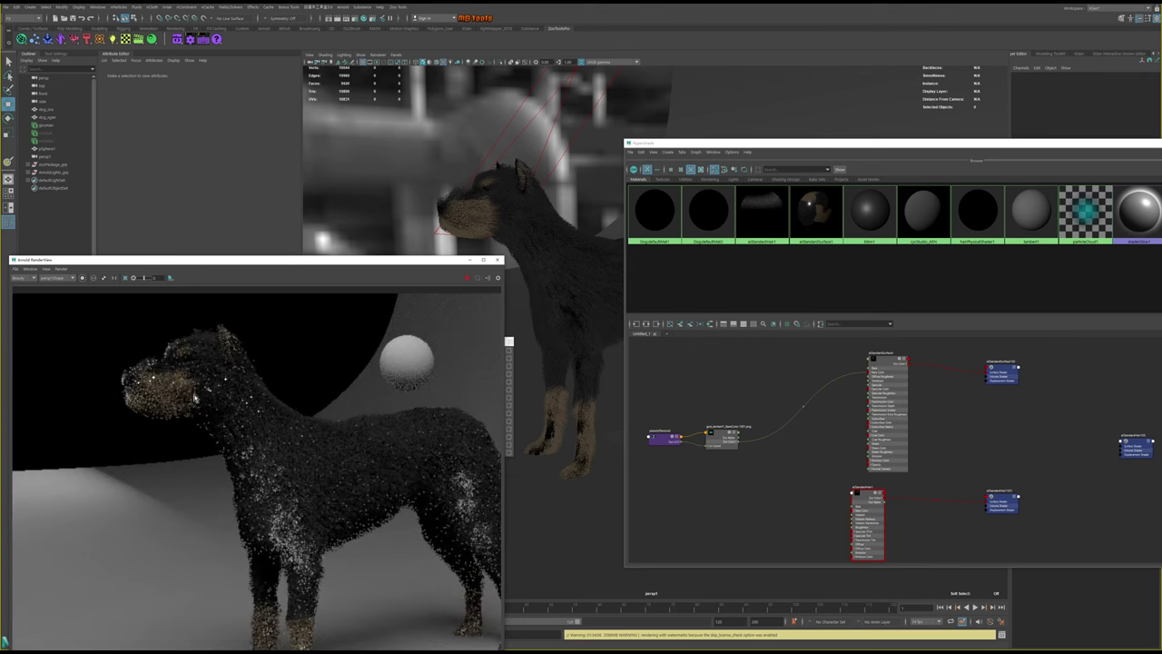
scroll(197, 398, "down", 2)
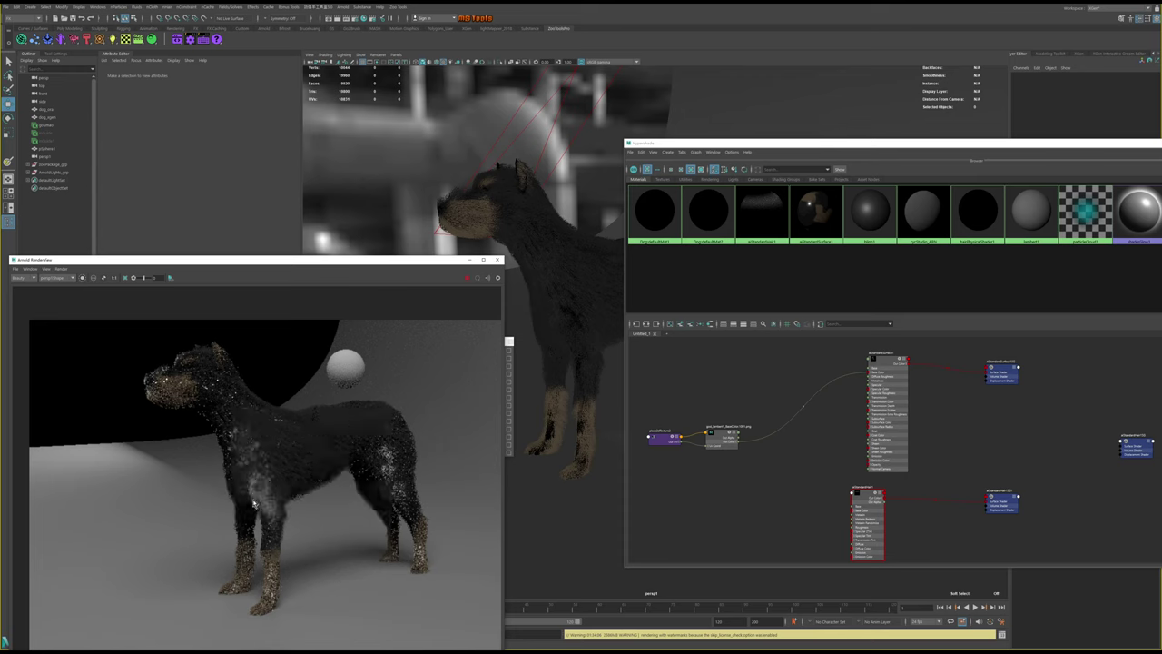
left_click(769, 495)
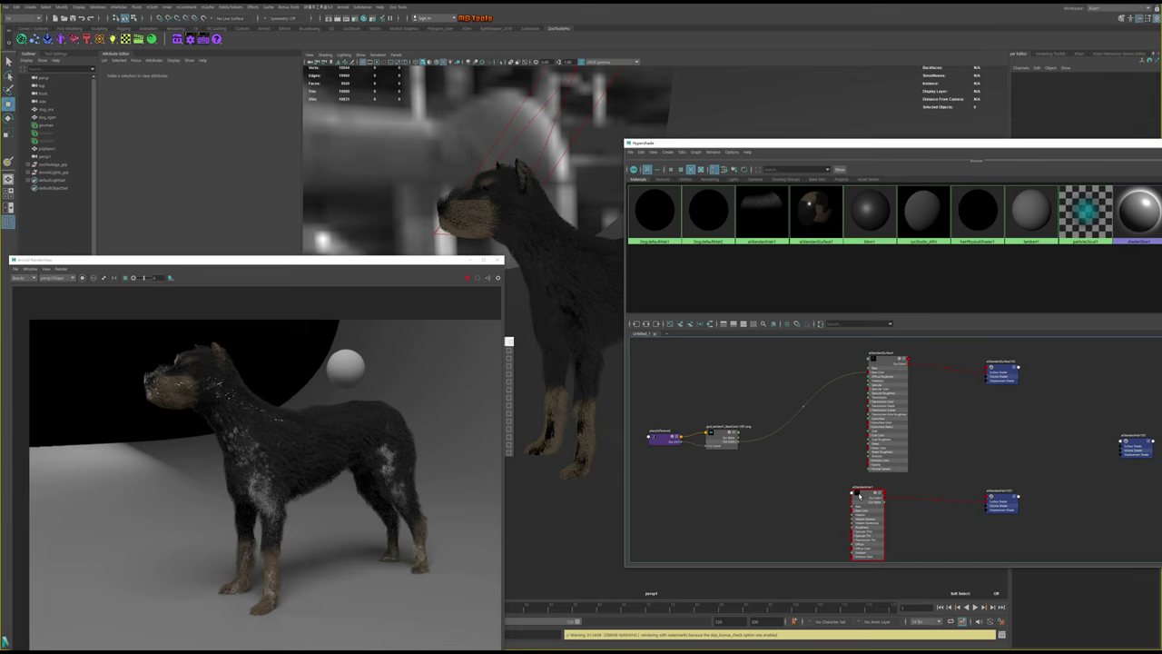
Detach aiStandardSurface1 from the upper shading group and connect aiStandardHair1 in its place
left_click_drag(842, 373, 847, 378)
mouse_move(946, 366)
left_mouse_down()
mouse_move(952, 382)
mouse_move(988, 368)
left_mouse_up()
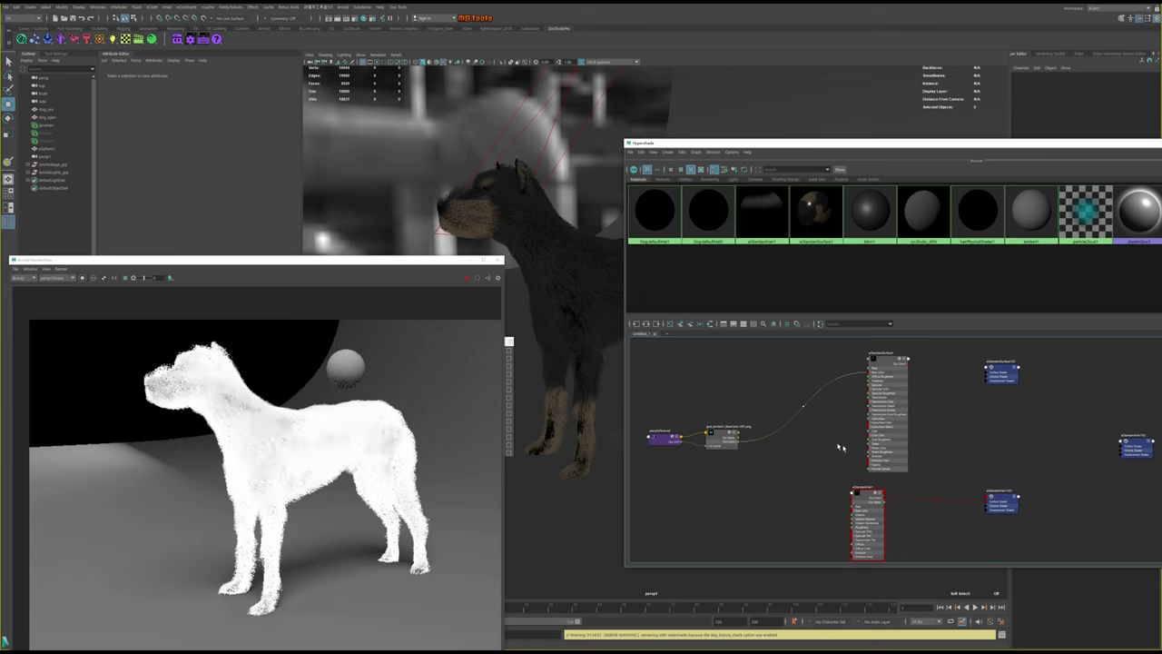
left_click_drag(1001, 381, 1012, 412)
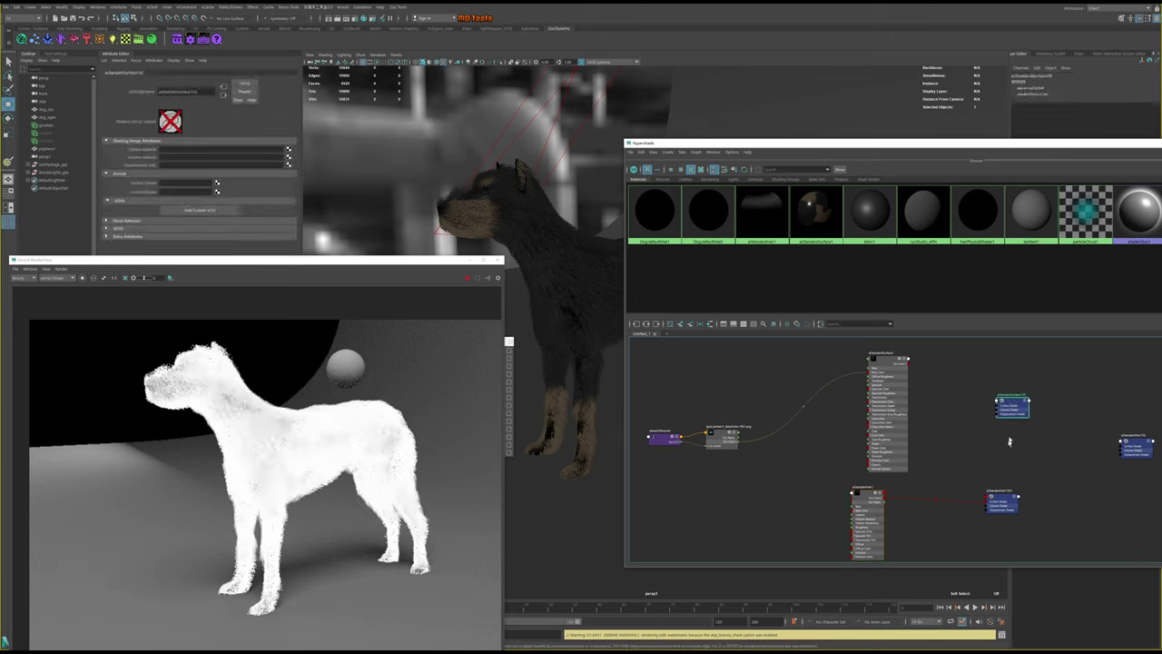
mouse_move(885, 495)
left_mouse_down()
mouse_move(973, 515)
mouse_move(901, 491)
mouse_move(999, 405)
left_mouse_up()
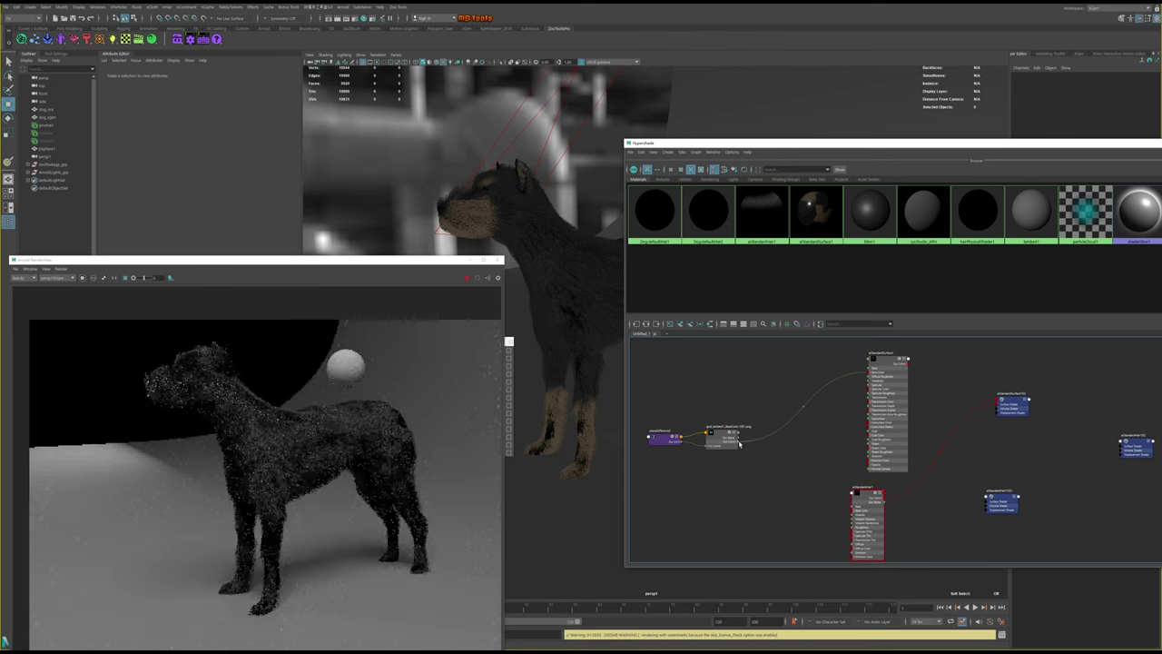
Reconnect the file texture to aiStandardHair1 and wire it into the upper shading group's aiSurfaceShader
mouse_move(740, 443)
left_mouse_down()
mouse_move(784, 485)
mouse_move(853, 513)
left_mouse_up()
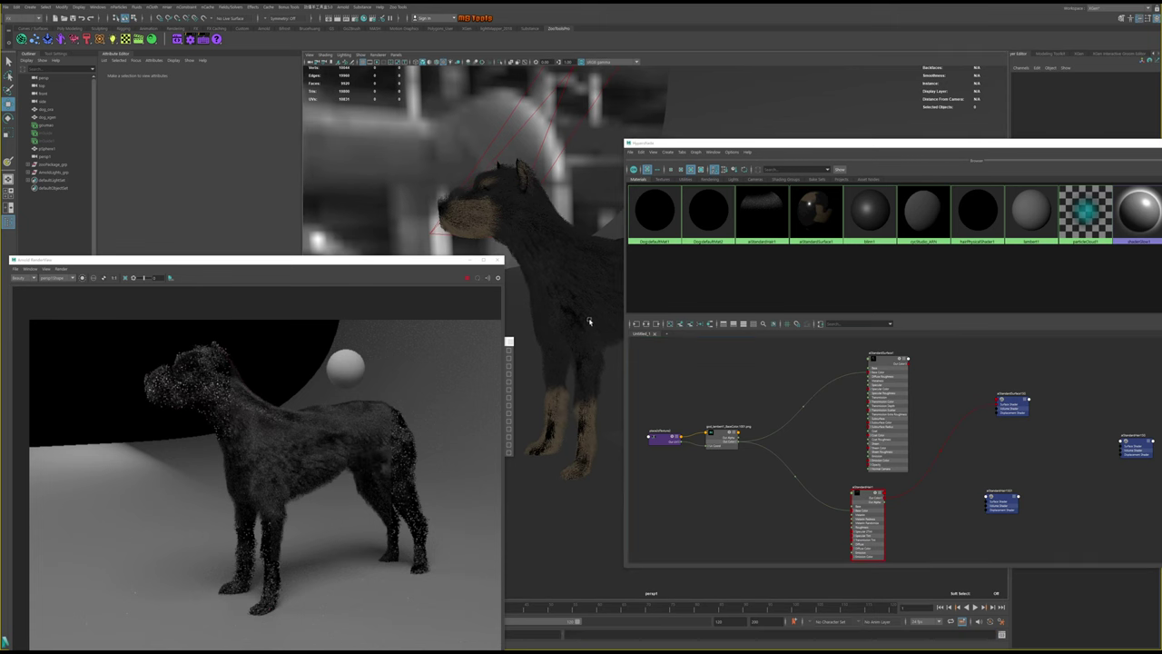
left_click_drag(582, 332, 585, 324, "alt")
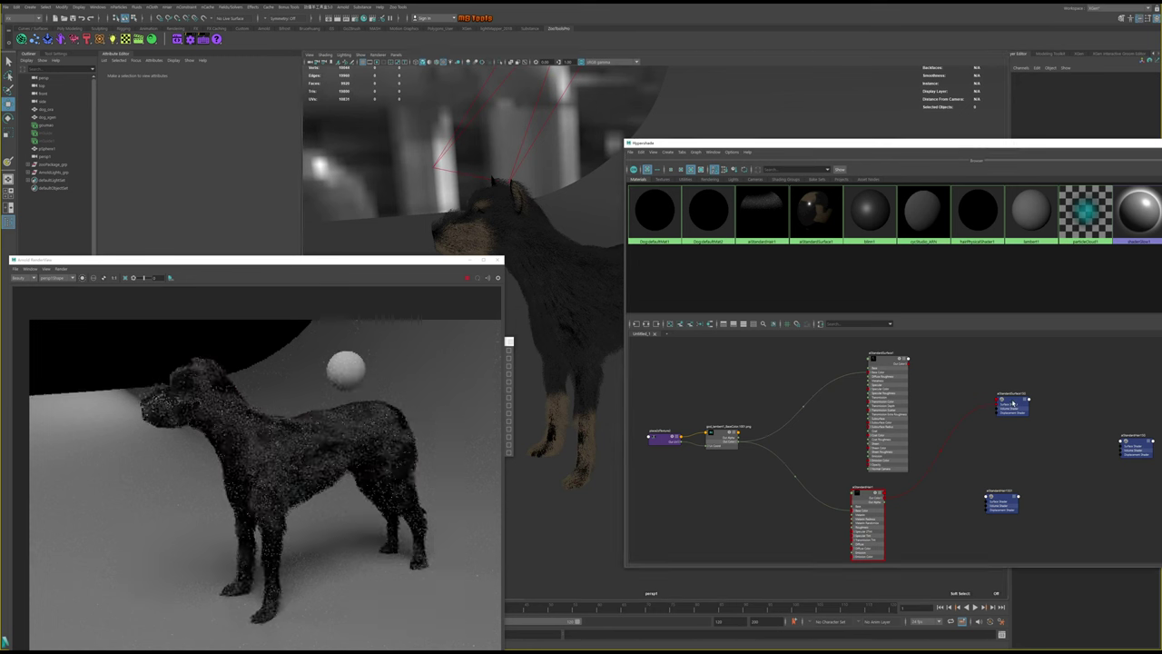
left_click(1013, 403)
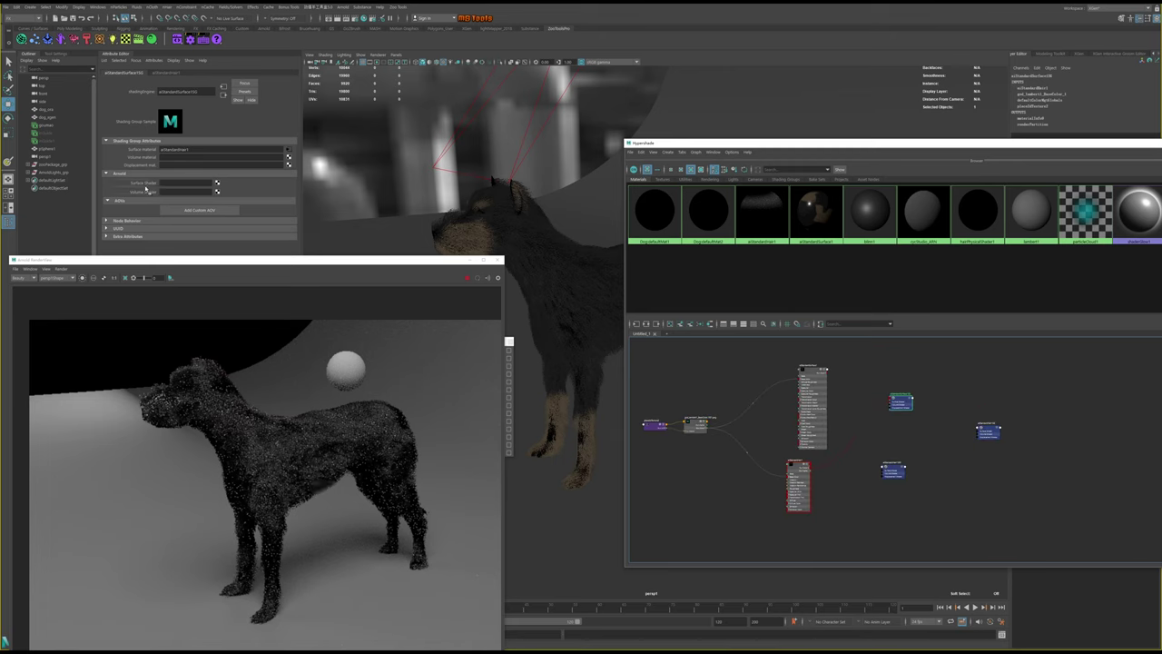
middle_click_drag(870, 494, 186, 183)
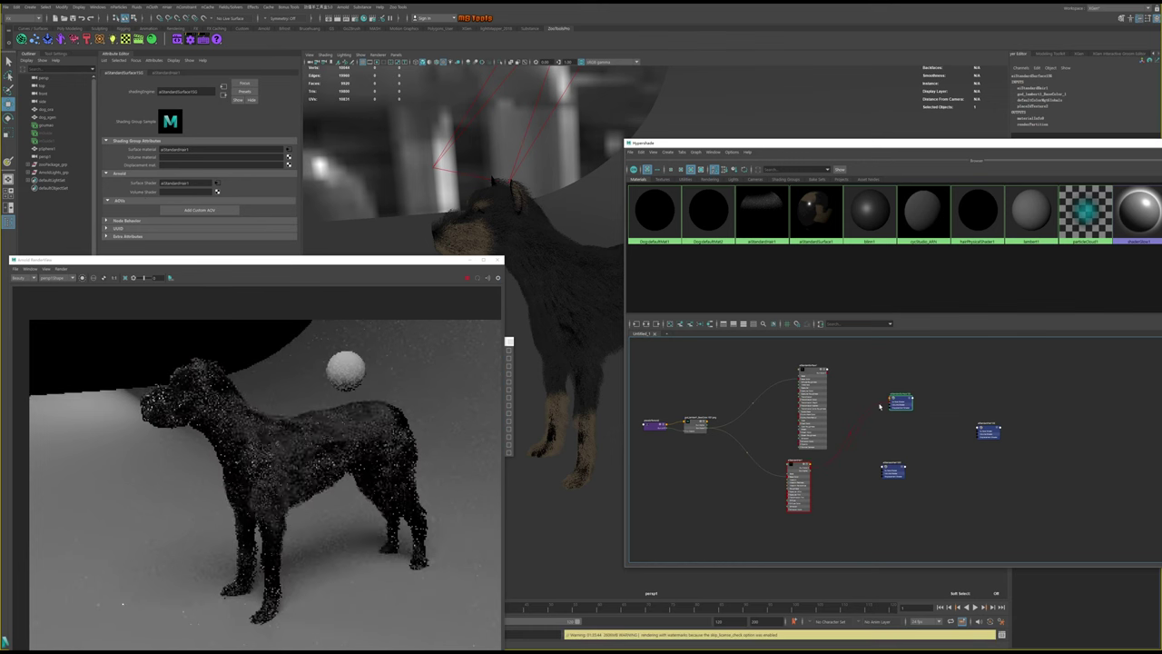
scroll(872, 399, "up", 2)
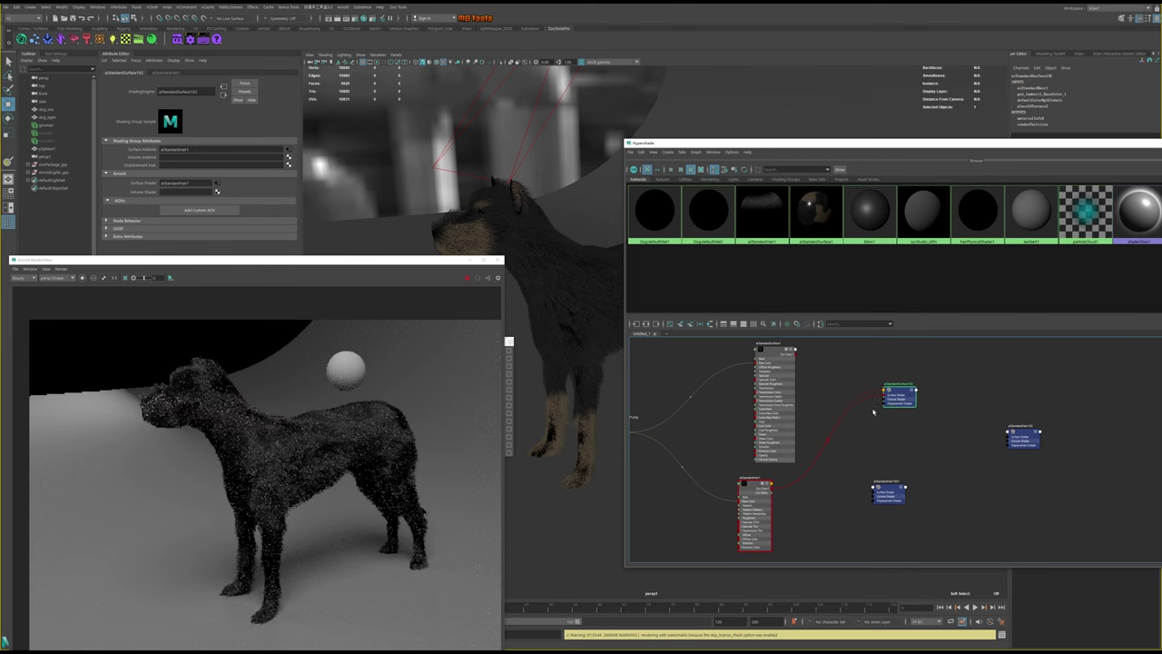
Reconnect aiStandardSurface1 as the shading group's Surface Material and deselect to refresh the render
left_click_drag(872, 400, 860, 419)
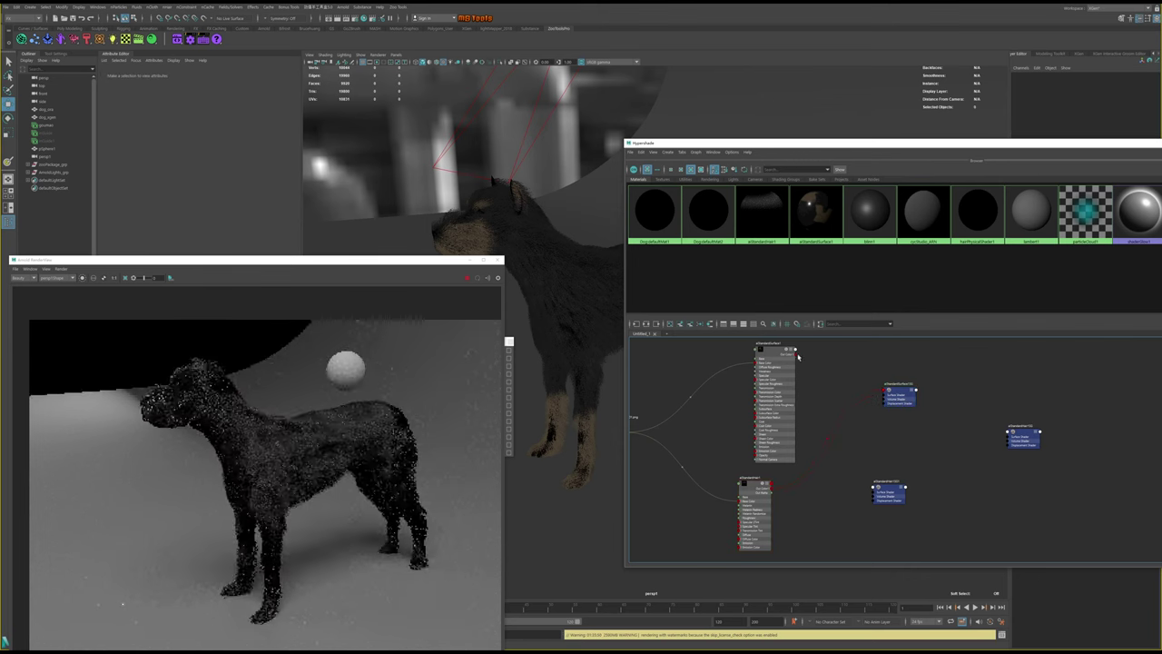
left_click(903, 393)
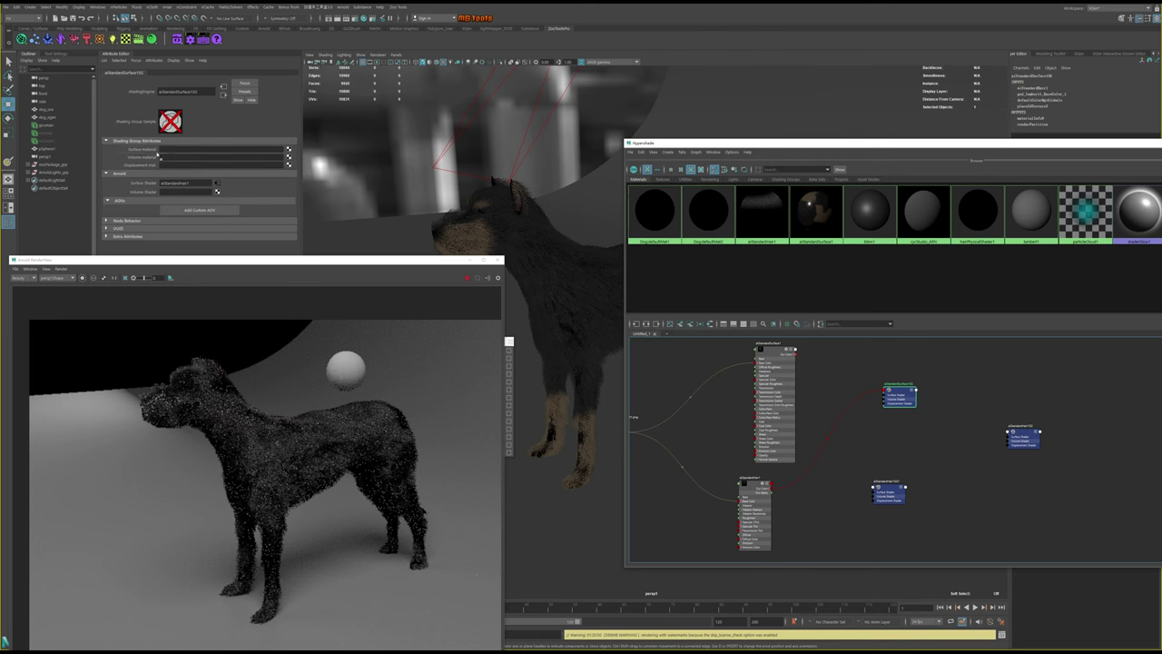
left_click_drag(886, 390, 887, 390)
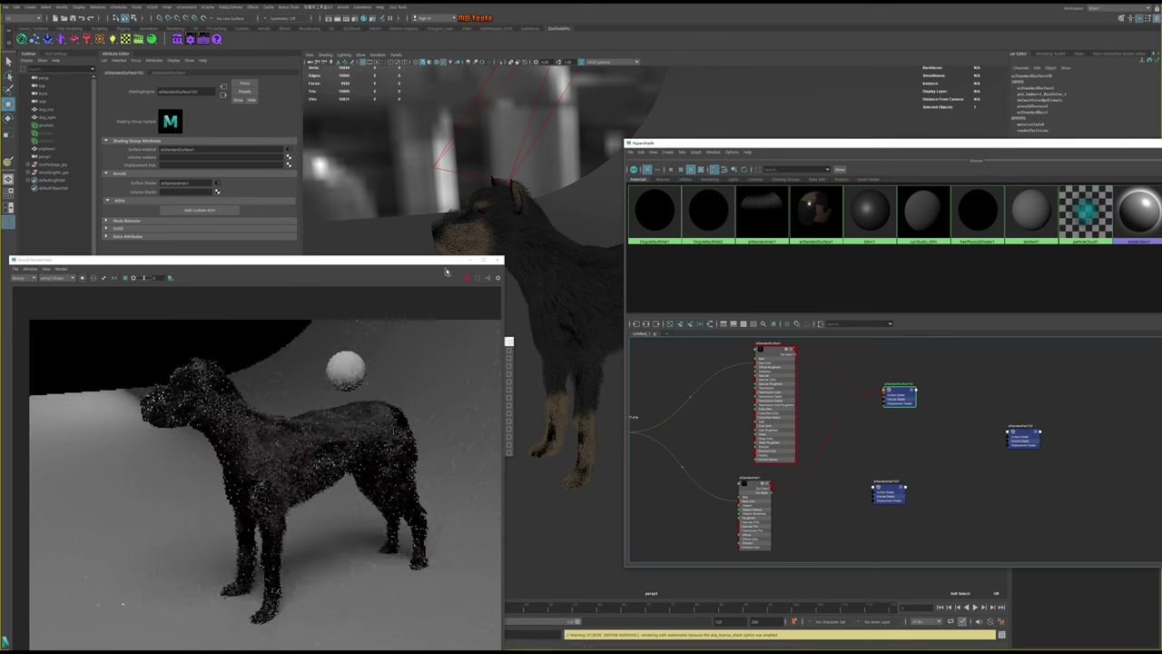
left_click(951, 418)
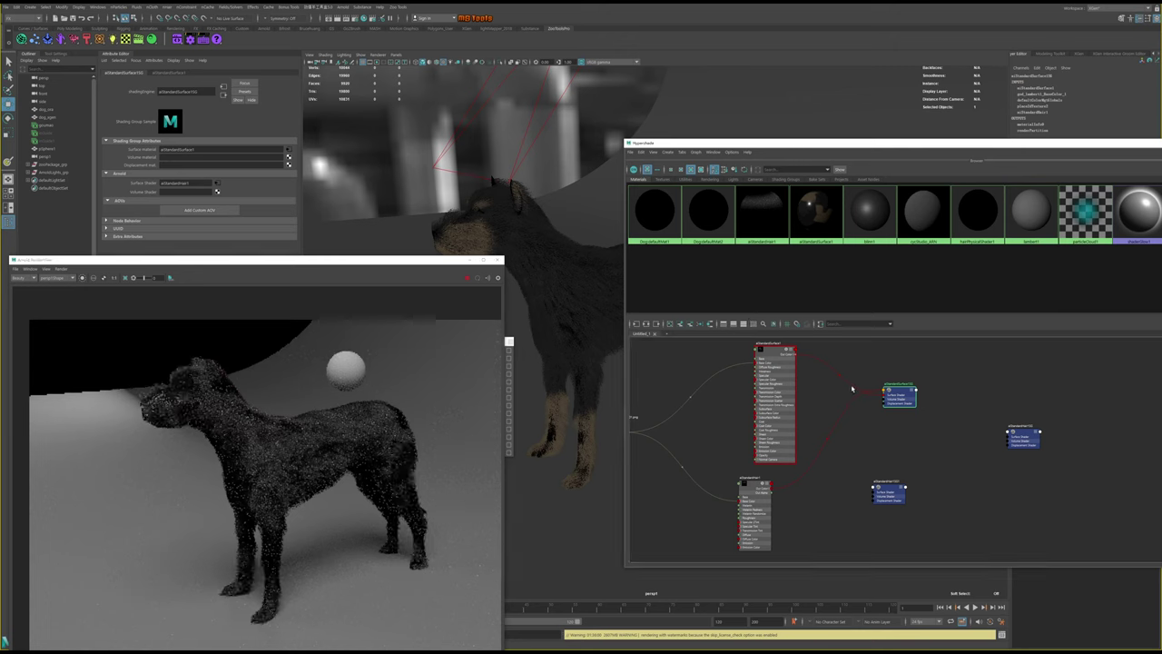
left_click(799, 481)
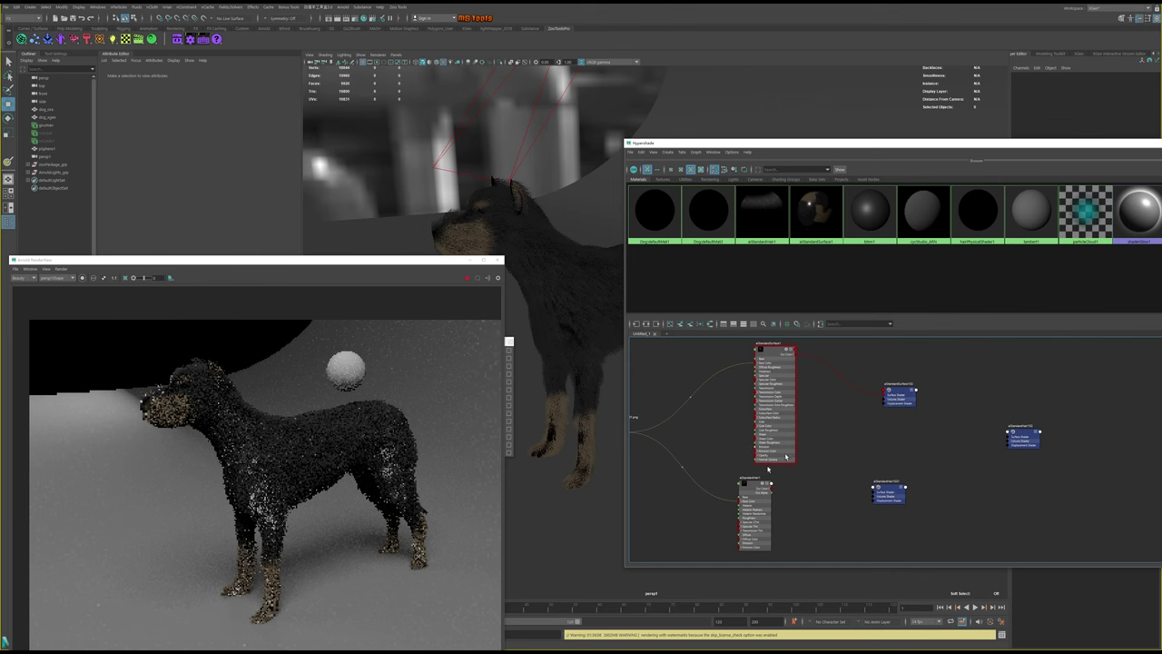
Inspect the attributes of aiStandardHair1, aiStandardSurface1 and the shading group
left_click(761, 495)
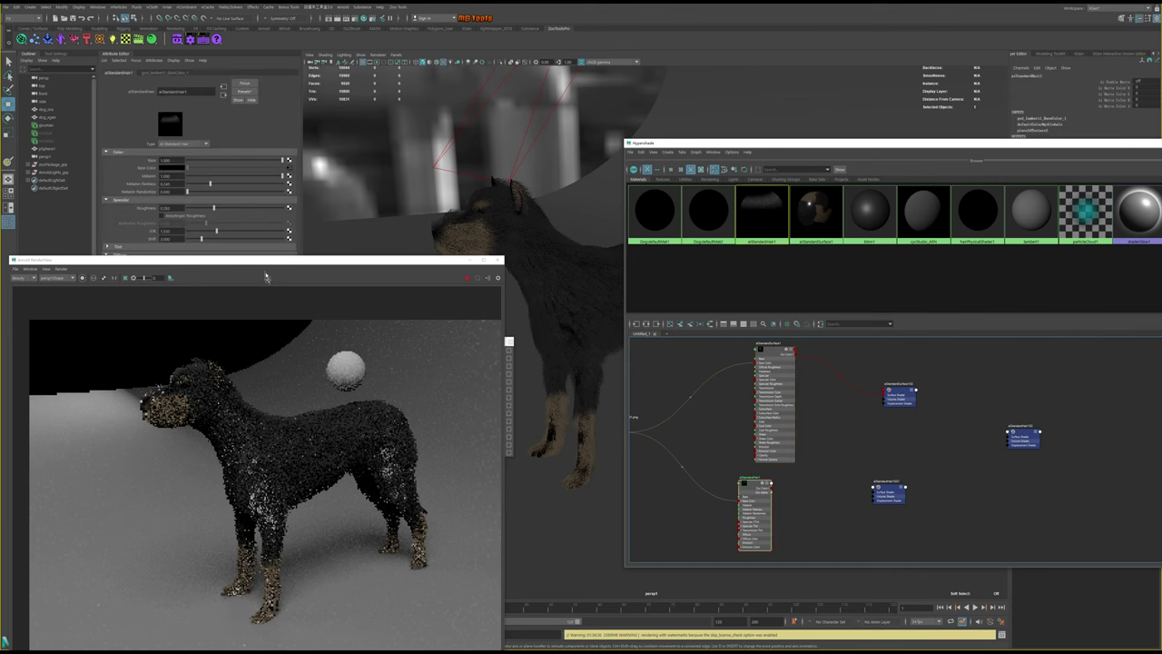
mouse_move(255, 262)
left_mouse_down()
mouse_move(275, 392)
mouse_move(281, 314)
mouse_move(257, 321)
left_mouse_up()
left_click(774, 354)
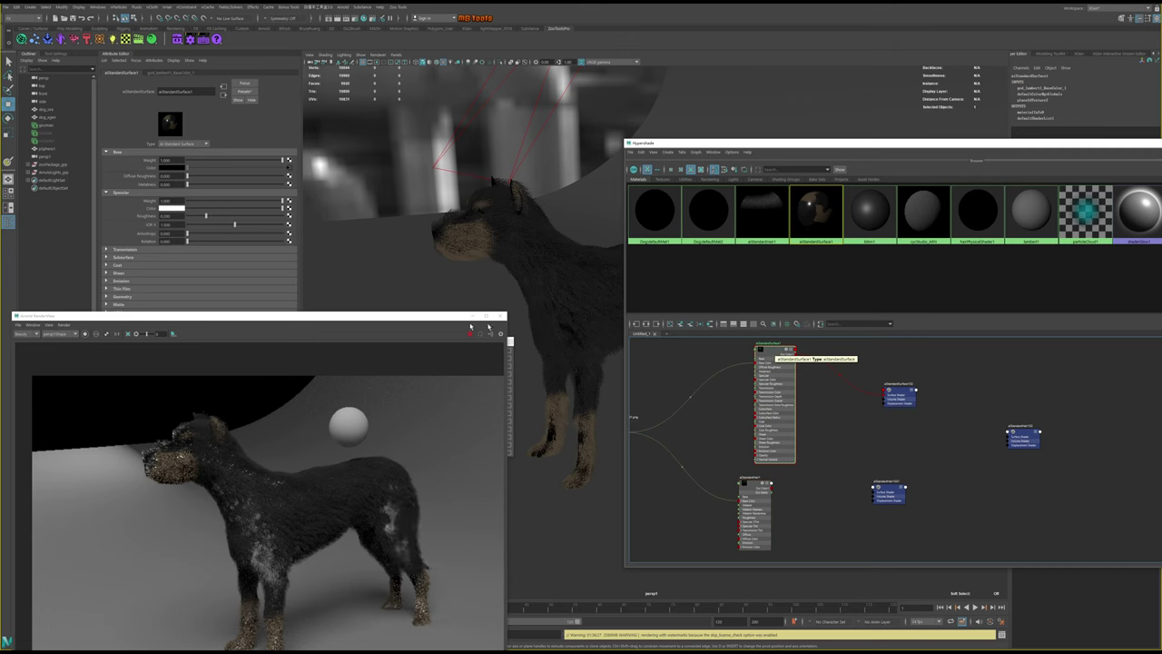
left_click(755, 489)
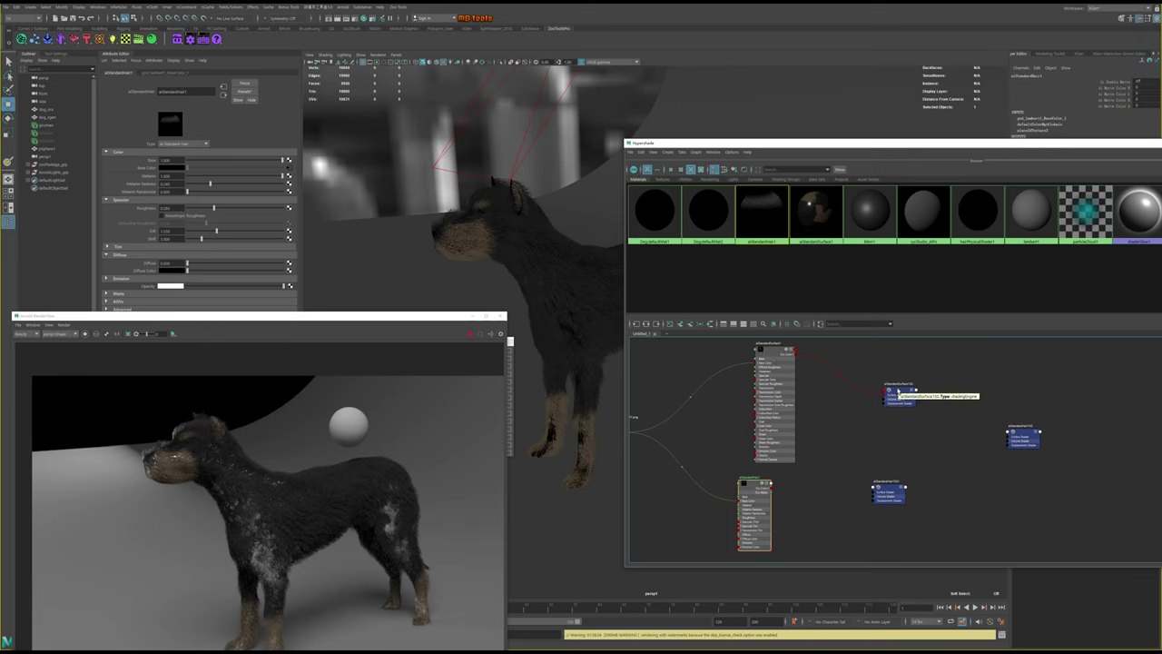
left_click(897, 390)
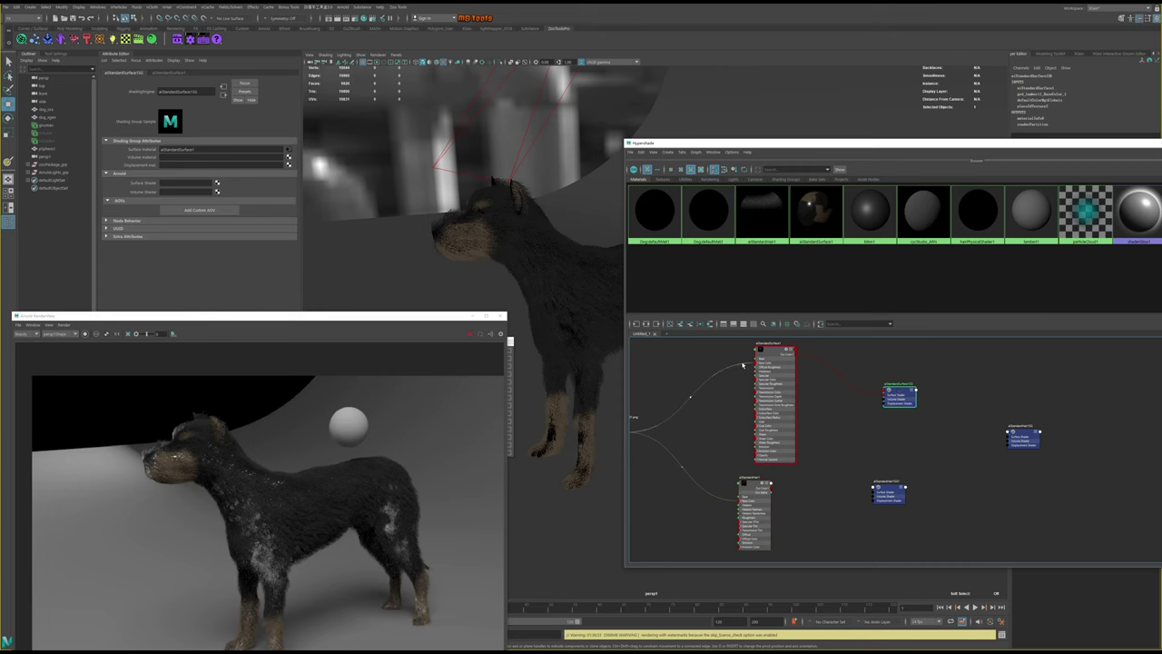
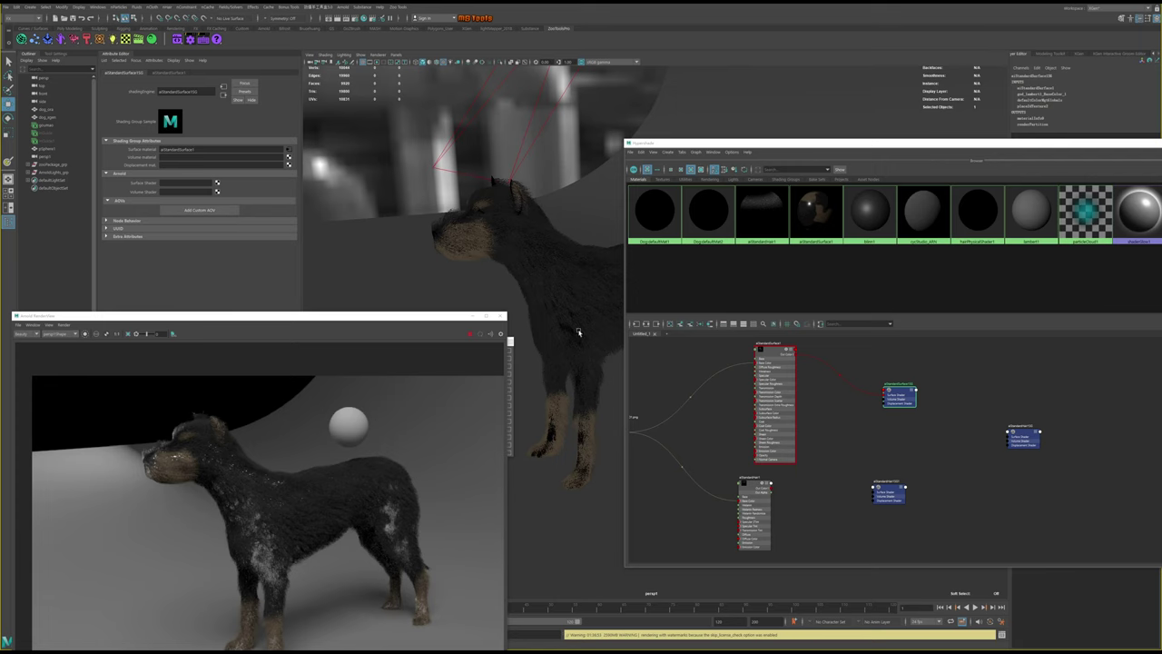
Connect aiStandardHair1's outColor to the aiStandardSurface150SG shading group in the node graph
left_click(770, 476)
left_click_drag(759, 487, 773, 492)
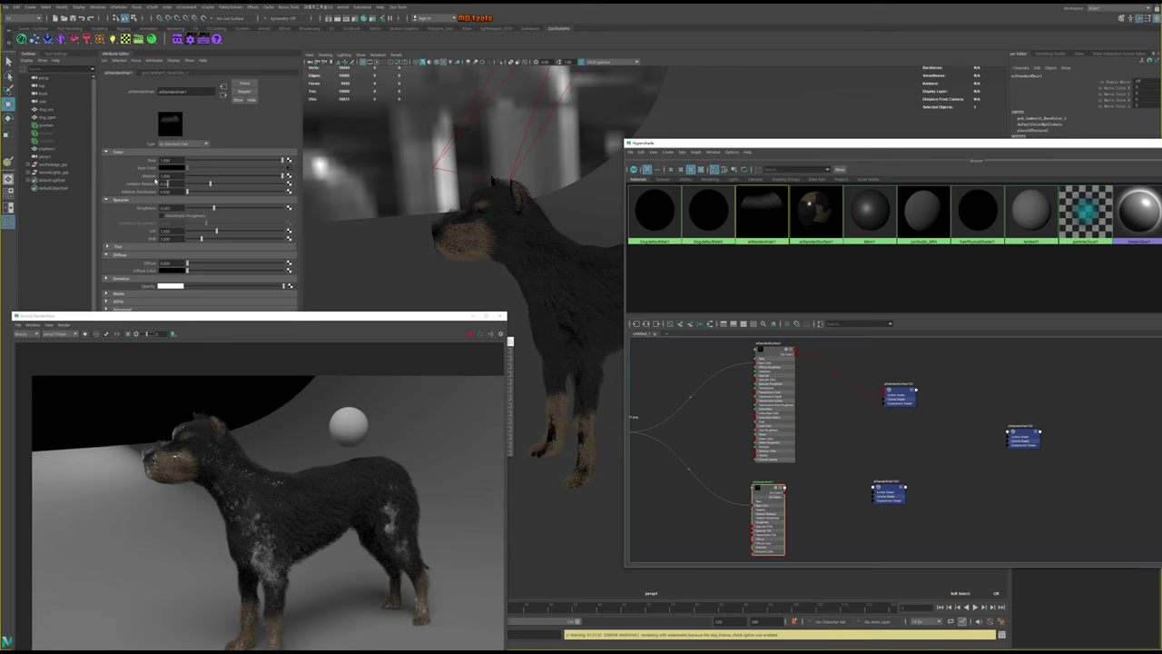
left_click(44, 125)
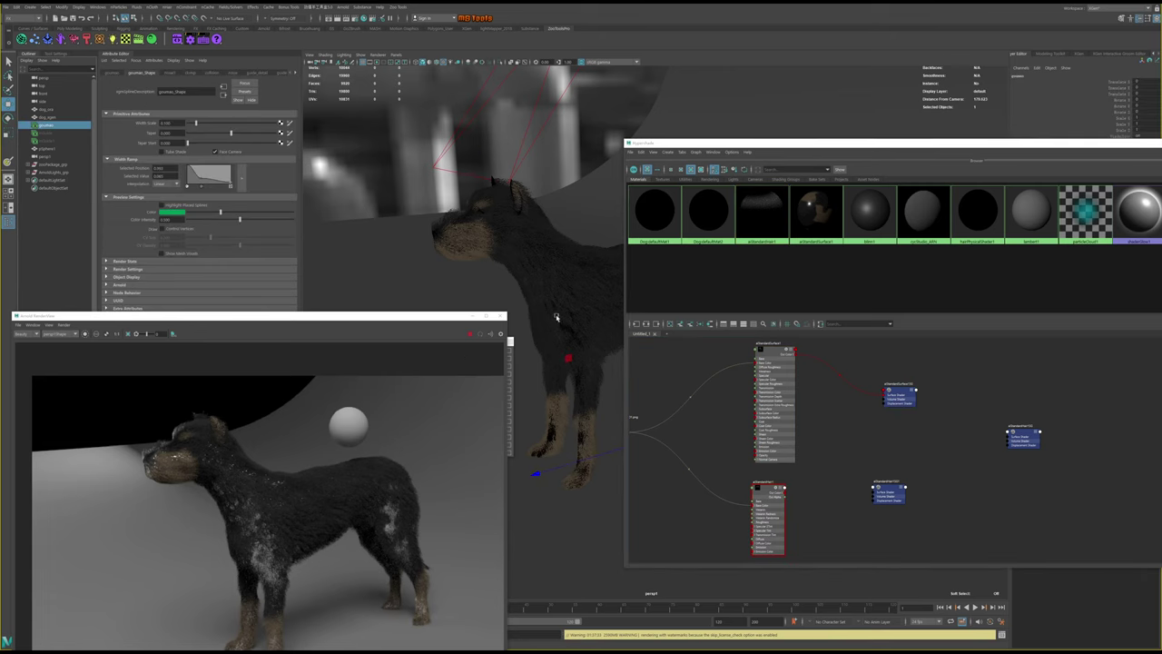
left_click_drag(758, 491, 758, 459)
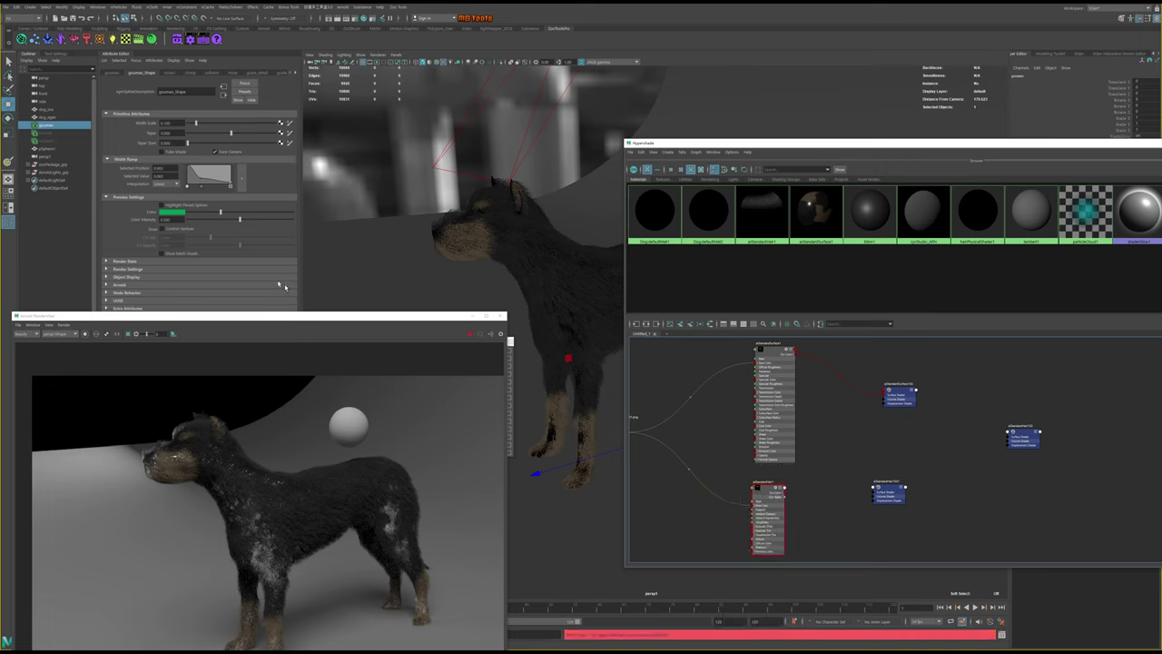
left_click_drag(760, 491, 760, 459)
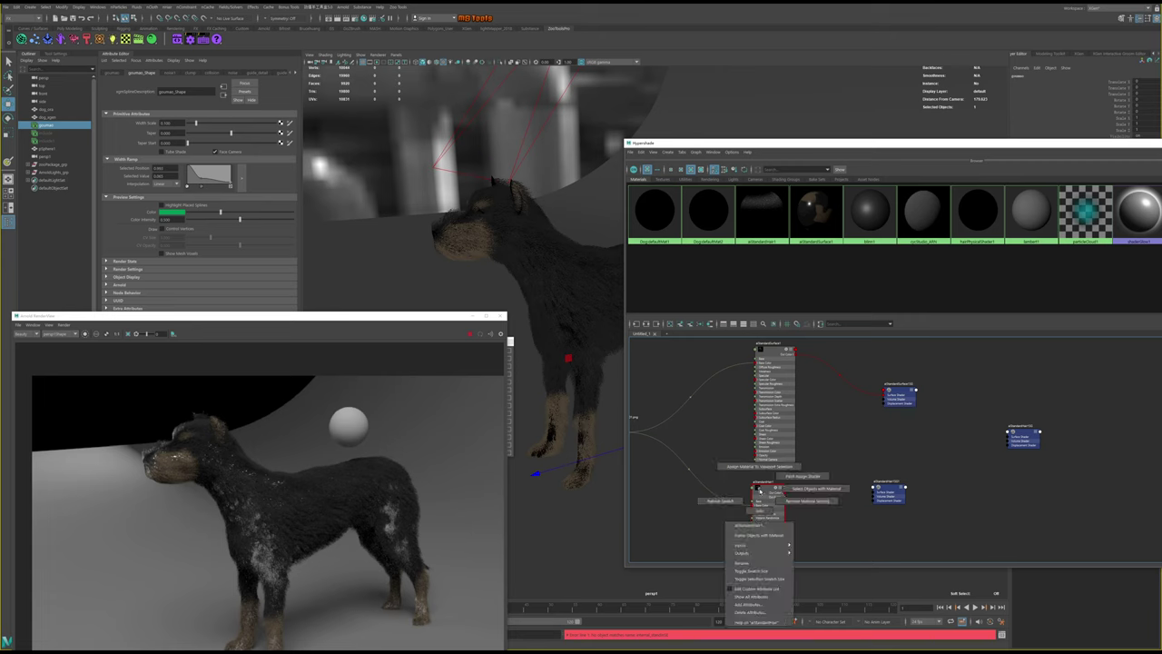
left_click(760, 494)
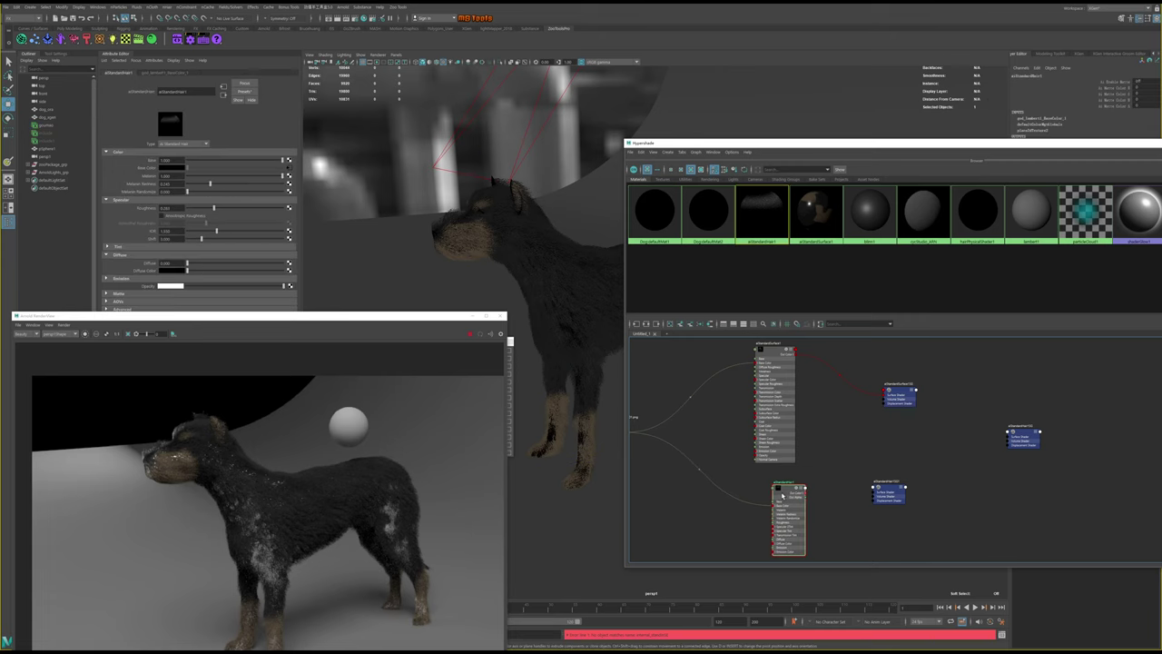
right_click(758, 493)
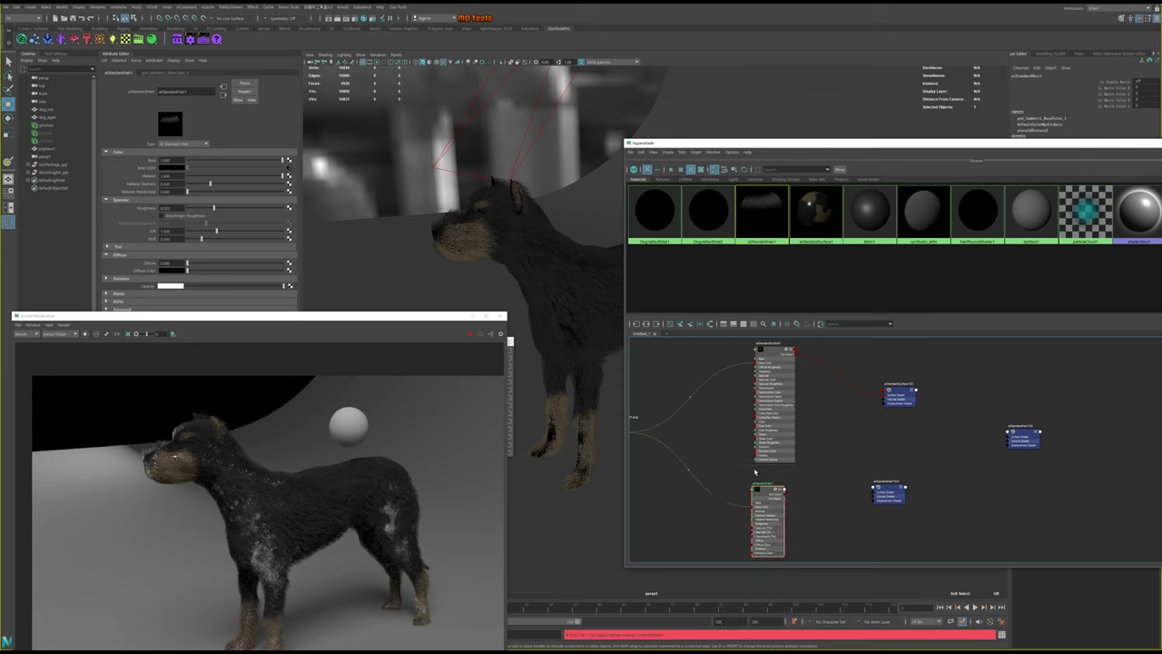
left_click(45, 124)
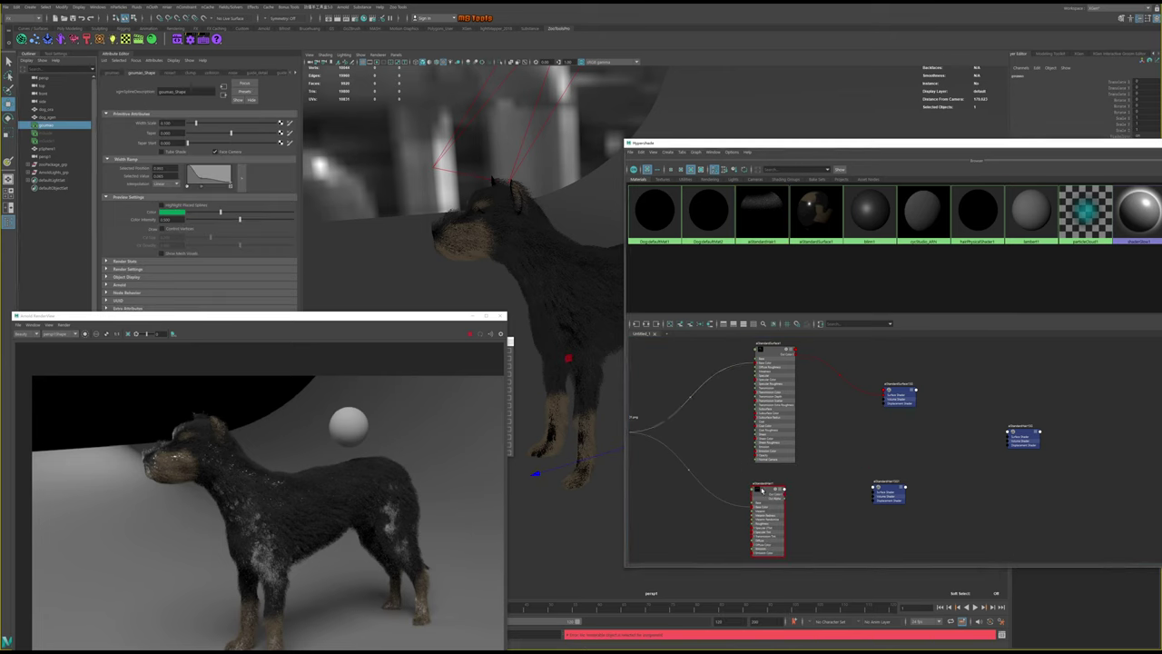
right_click_drag(760, 490, 756, 471)
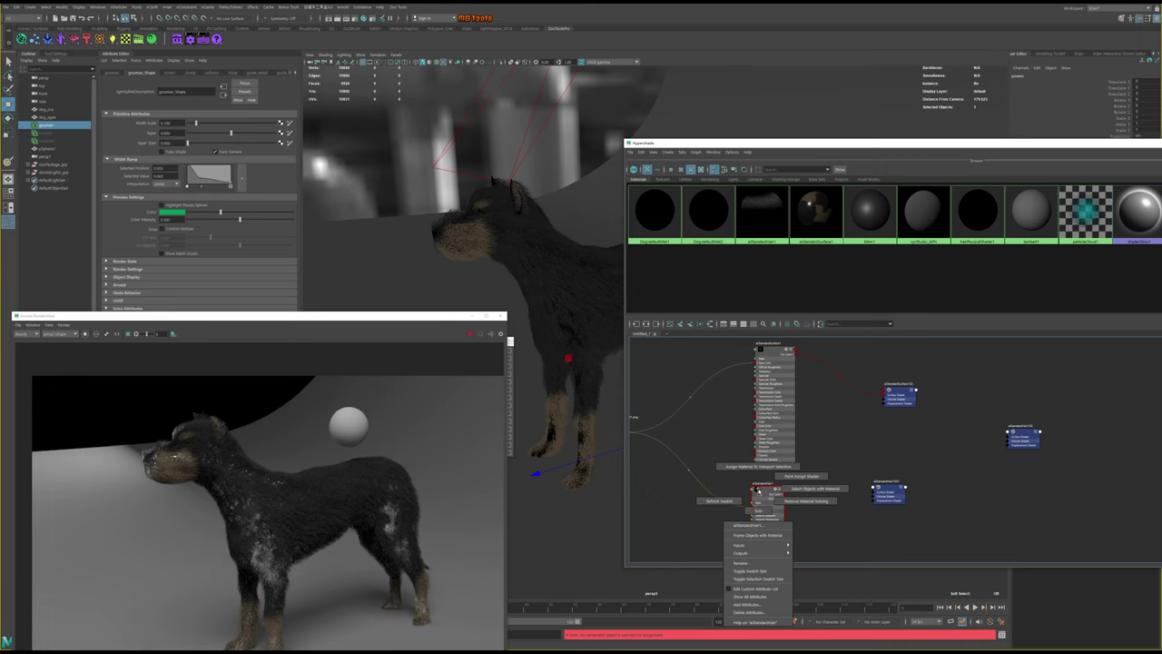
left_click(743, 363)
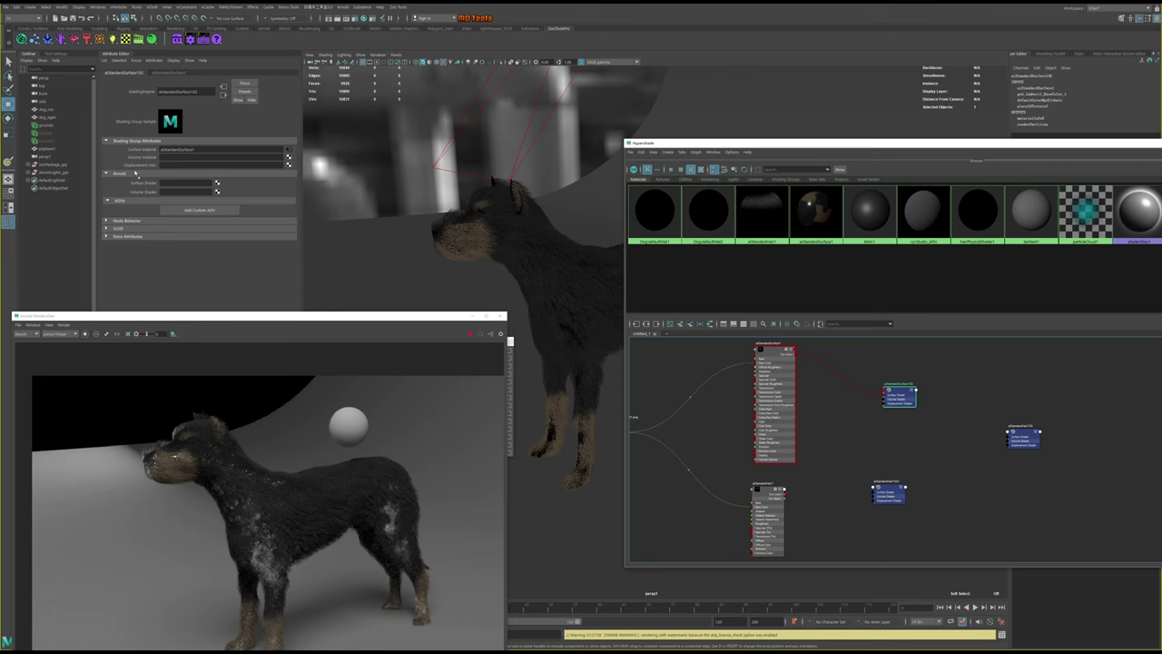
middle_click_drag(766, 495, 186, 184)
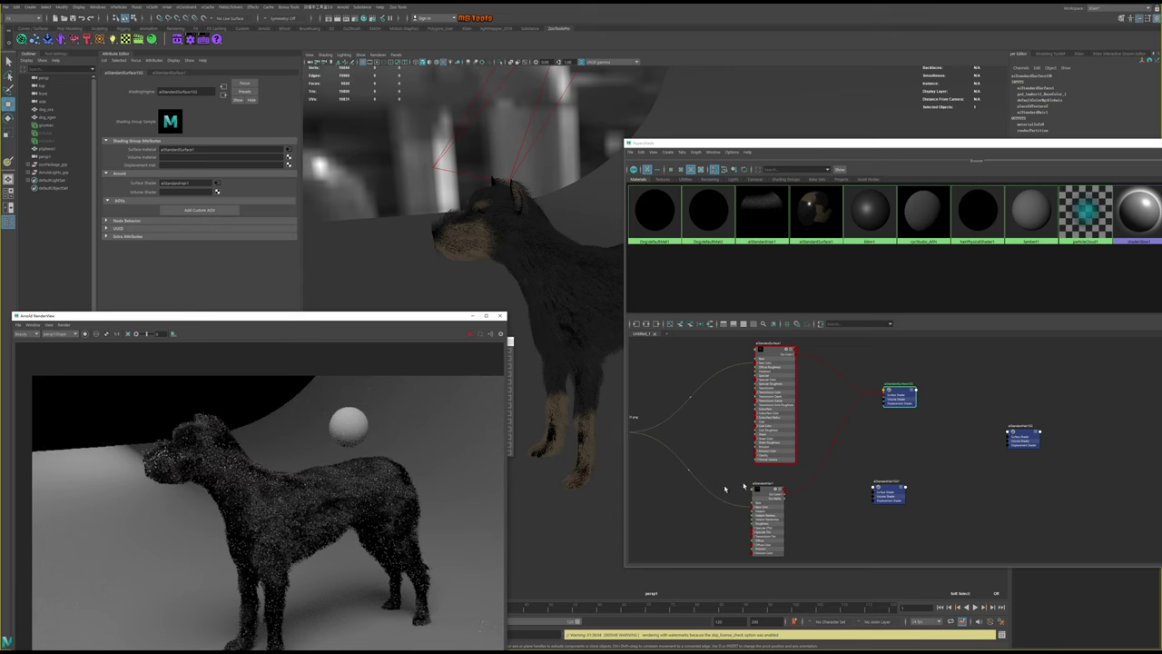
Delete the old shader link and drop aiStandardHair1 into the SG's Surface Material field
left_click(827, 466)
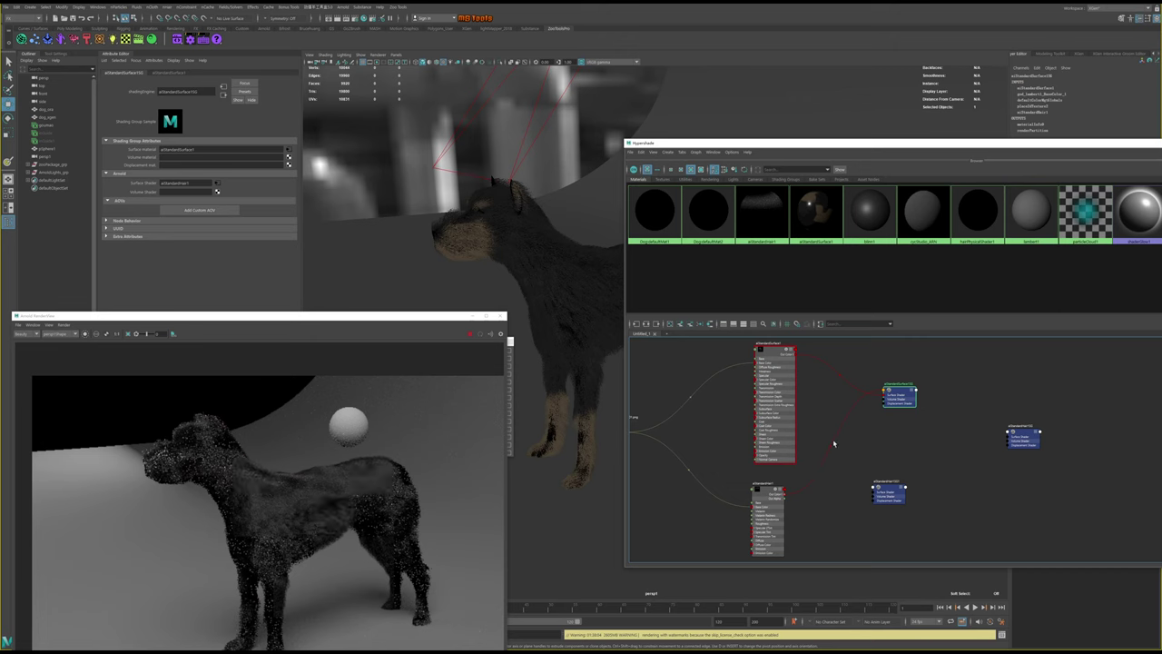
left_click(835, 442)
key("Delete")
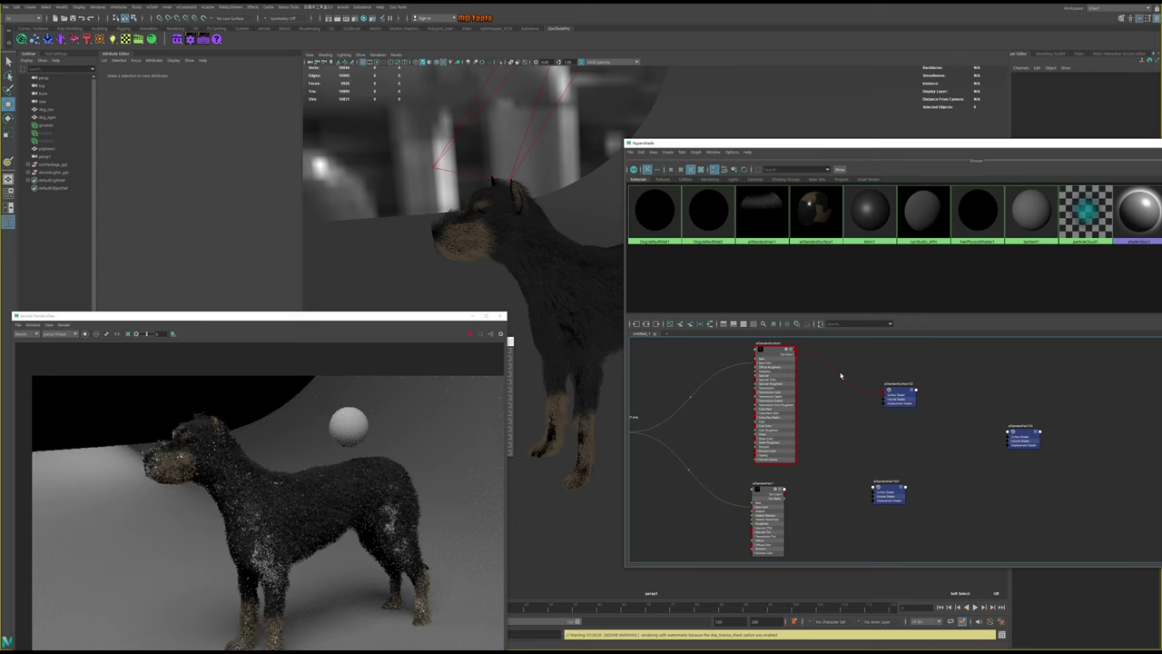
left_click_drag(840, 375, 841, 412)
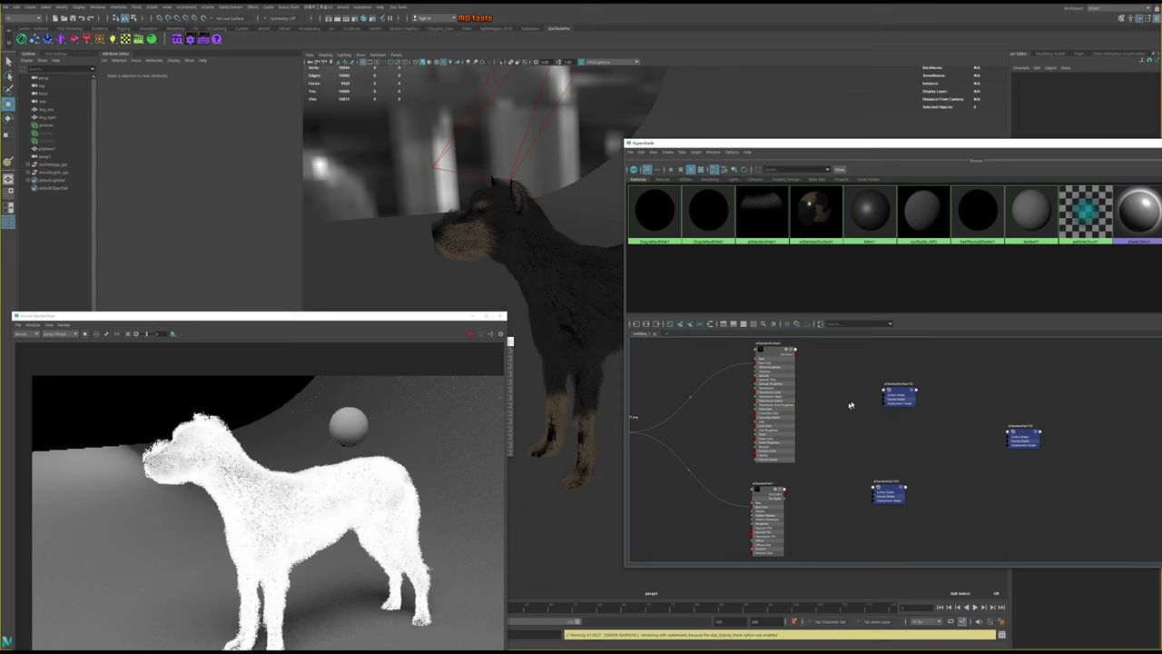
left_click(909, 400)
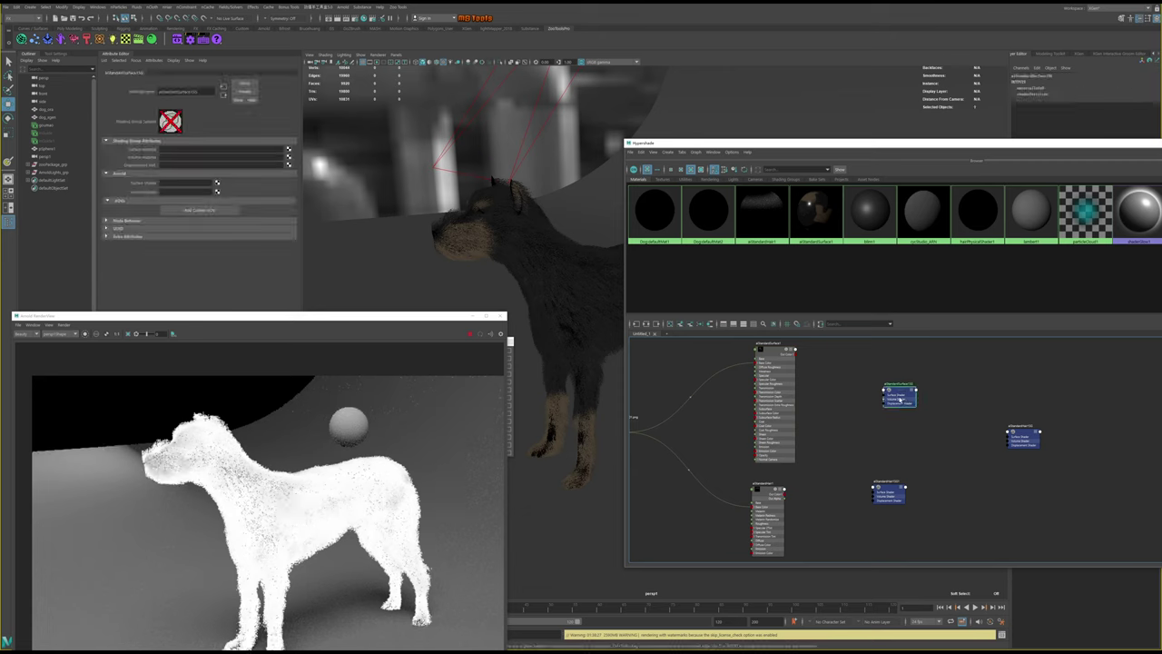
middle_click_drag(739, 476, 140, 151)
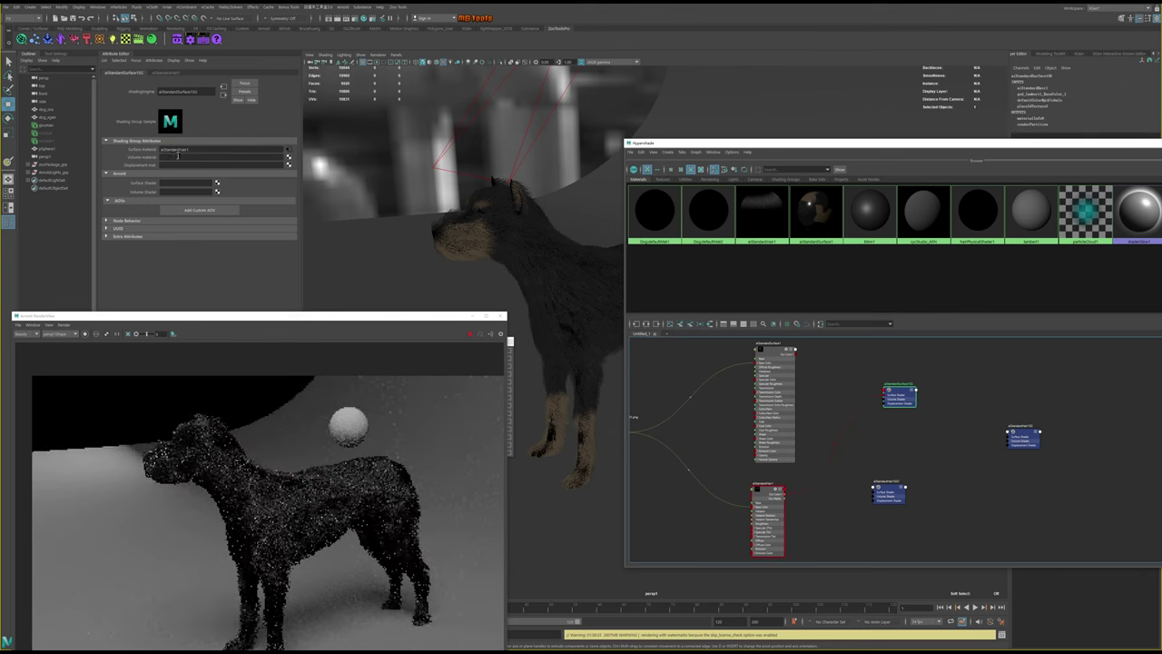
Select aiStandardHair1 and raise its Melanin to darken the fur
scroll(827, 469, "up", 3)
scroll(786, 444, "up", 3)
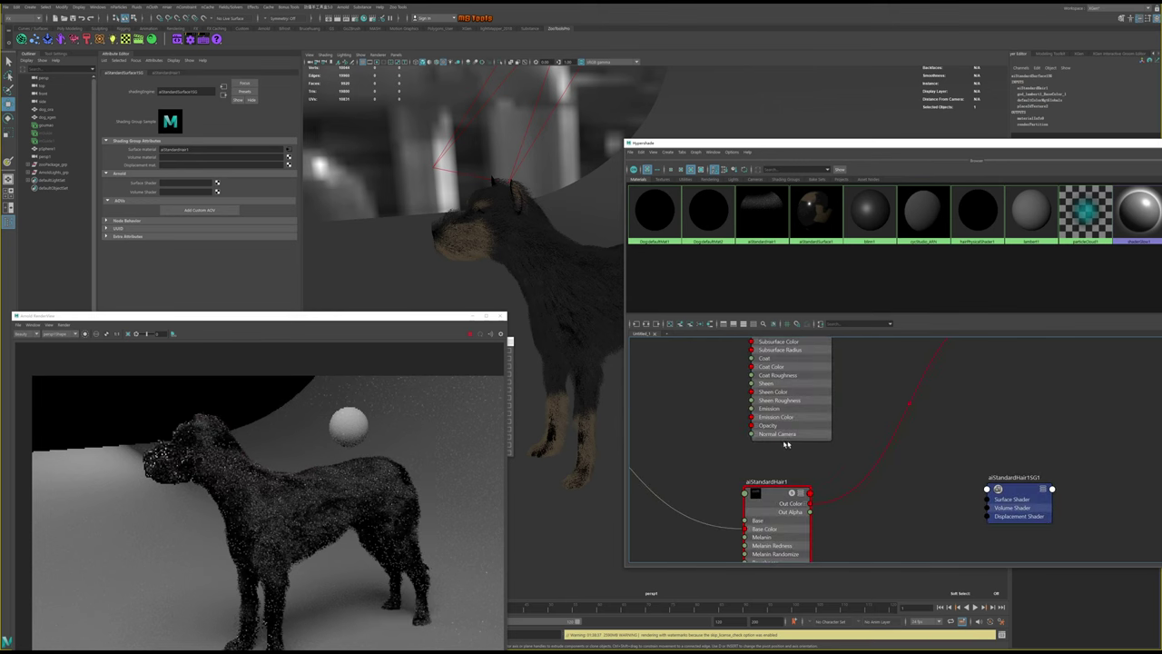
scroll(786, 444, "down", 2)
scroll(727, 444, "down", 2)
scroll(700, 439, "down", 2)
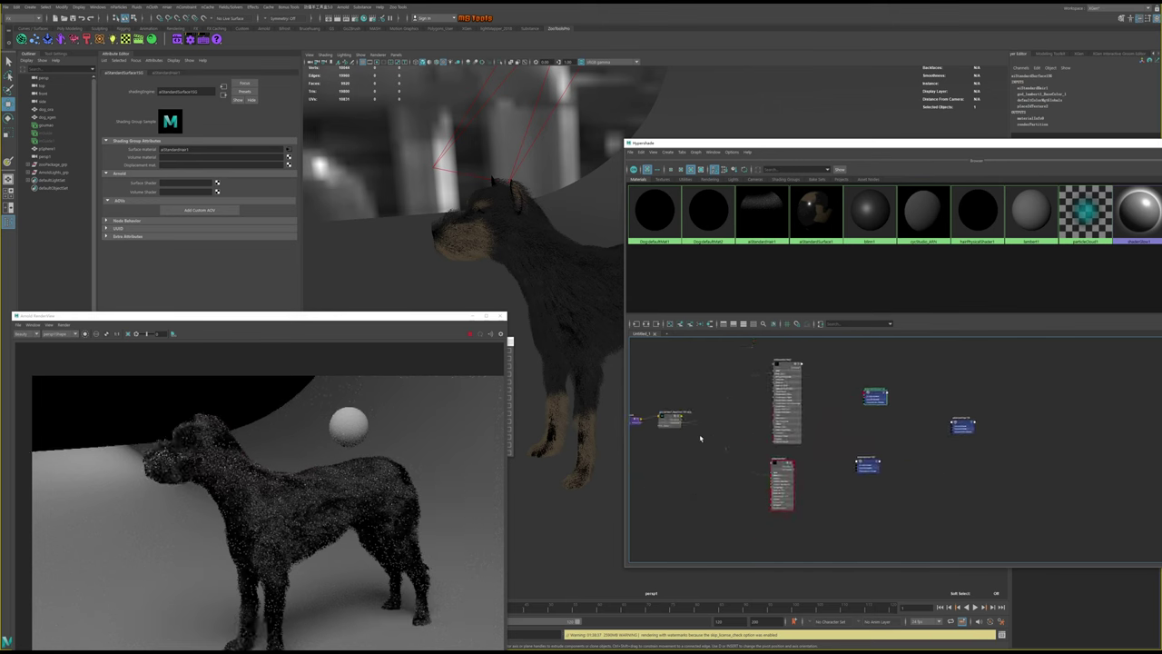
left_click(778, 472)
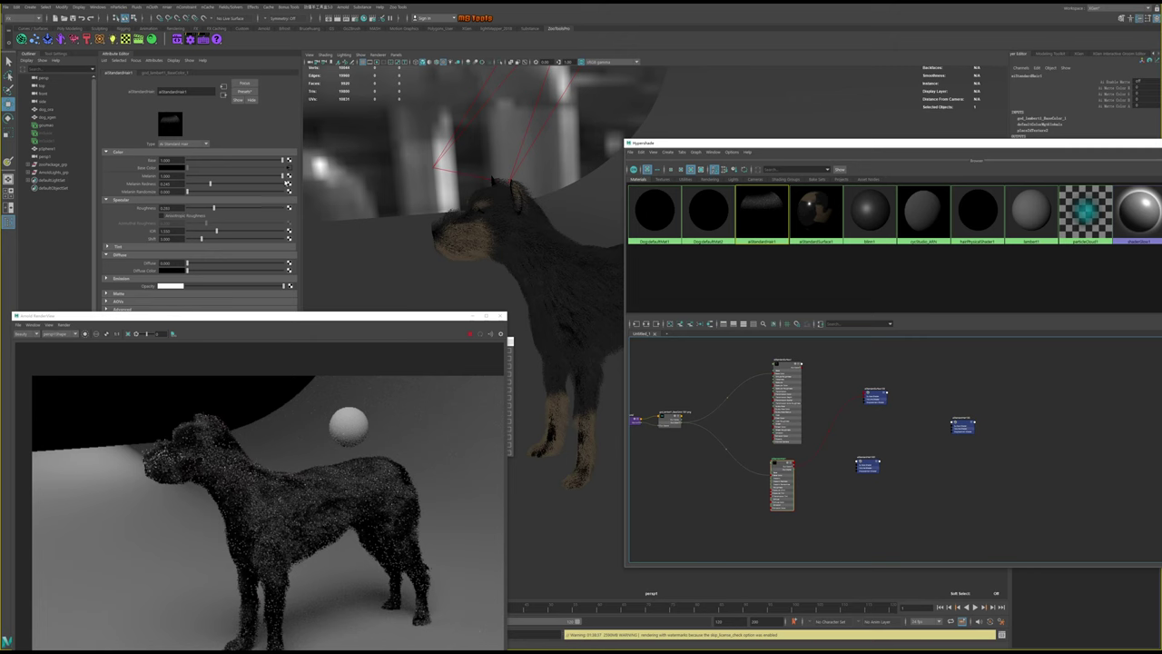
left_click_drag(284, 178, 192, 178)
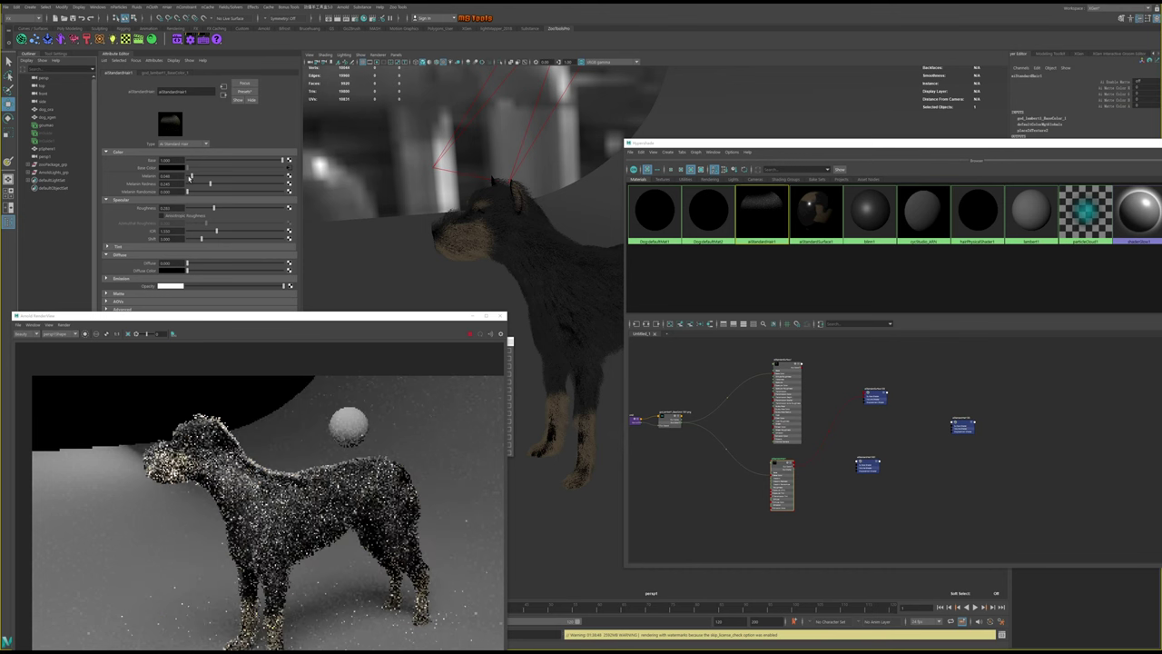
left_click_drag(192, 178, 180, 178)
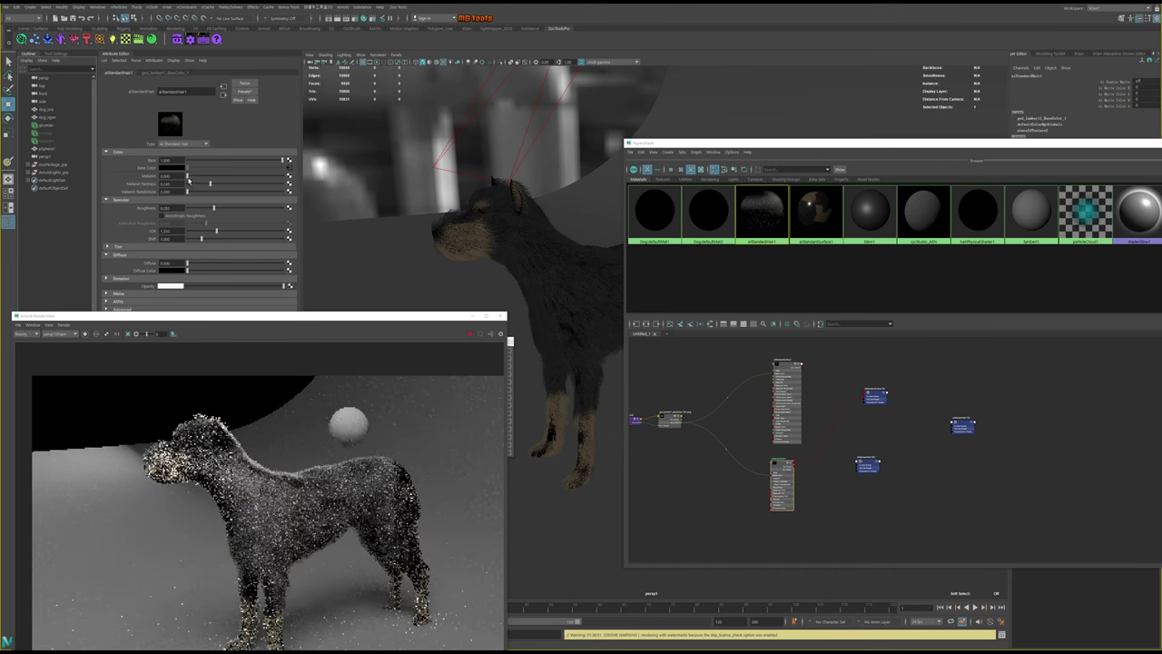
left_click_drag(187, 176, 252, 176)
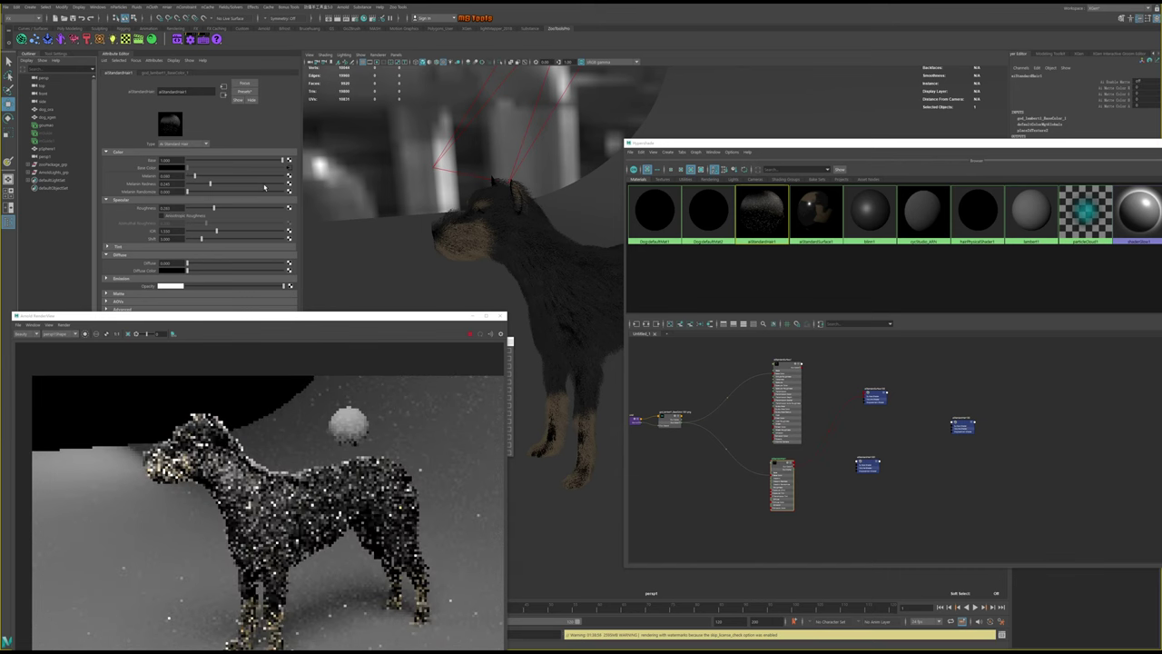
left_click(265, 178)
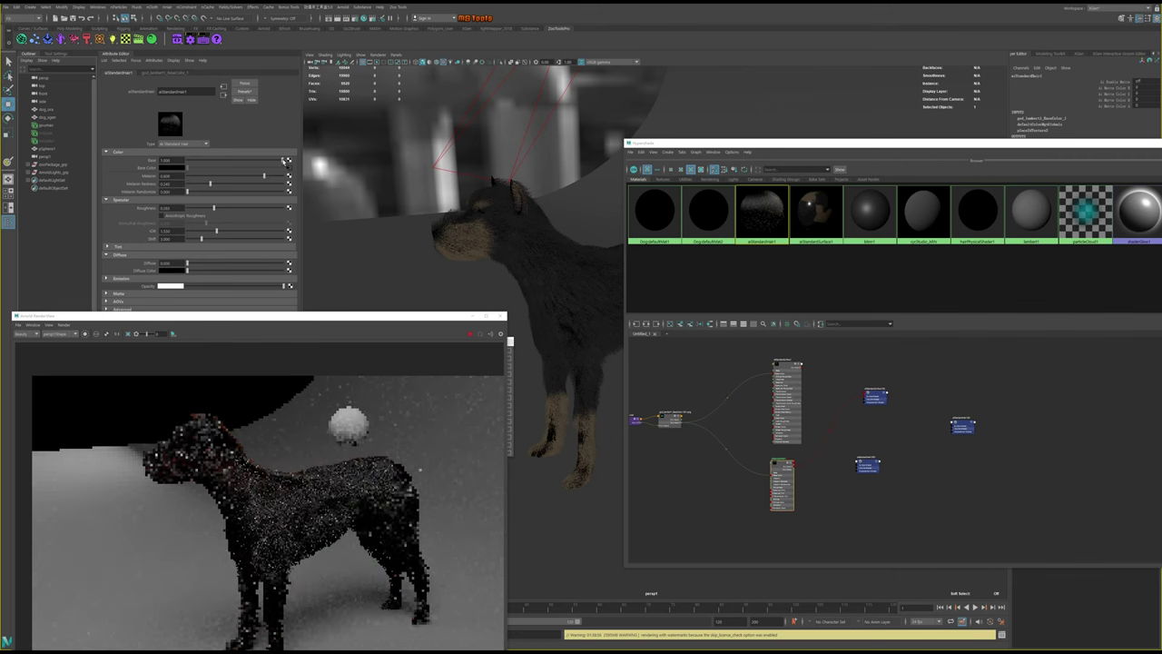
Set the hair's Base weight and Diffuse amount to 1.000
left_click_drag(272, 164, 188, 168)
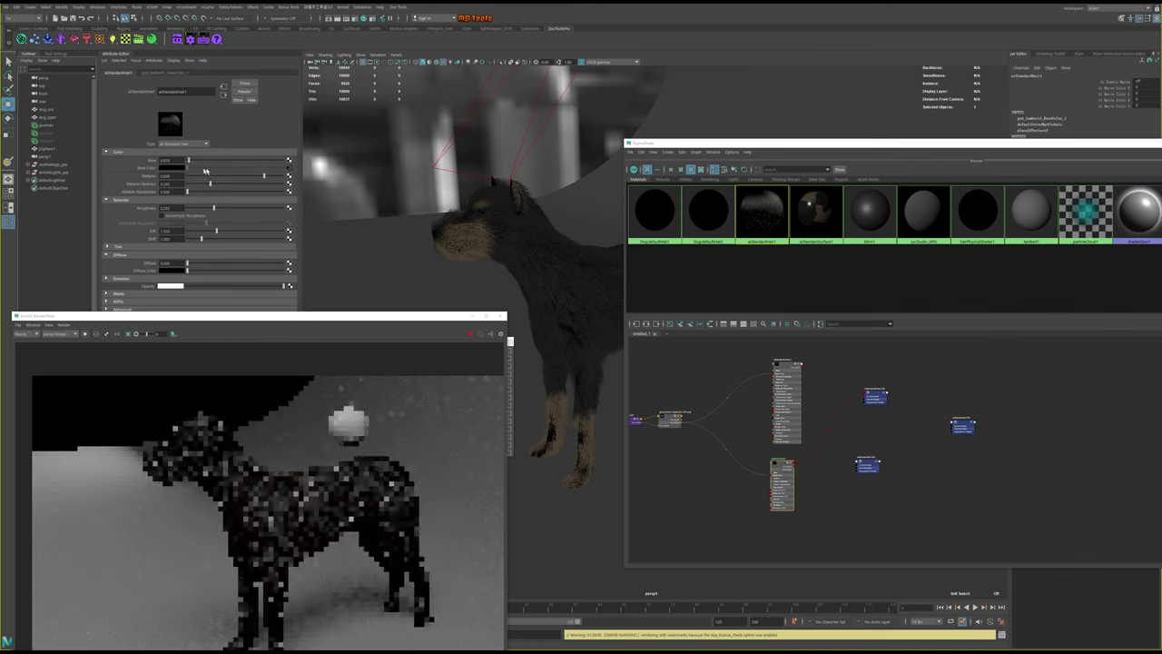
left_click(281, 160)
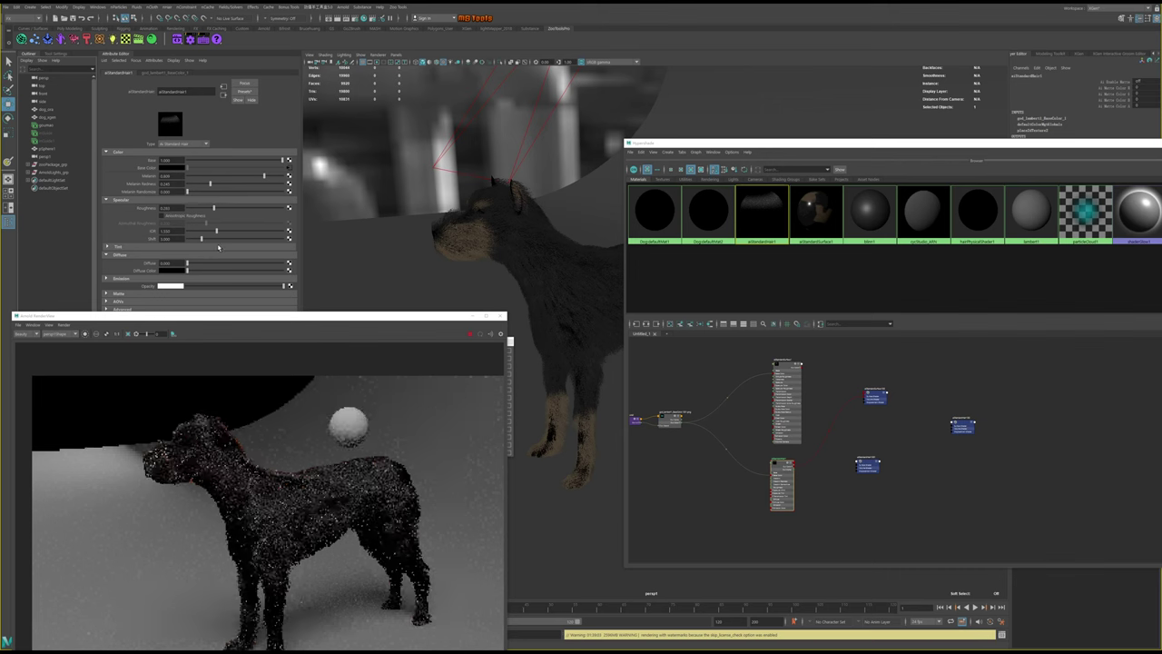
left_click_drag(188, 264, 259, 265)
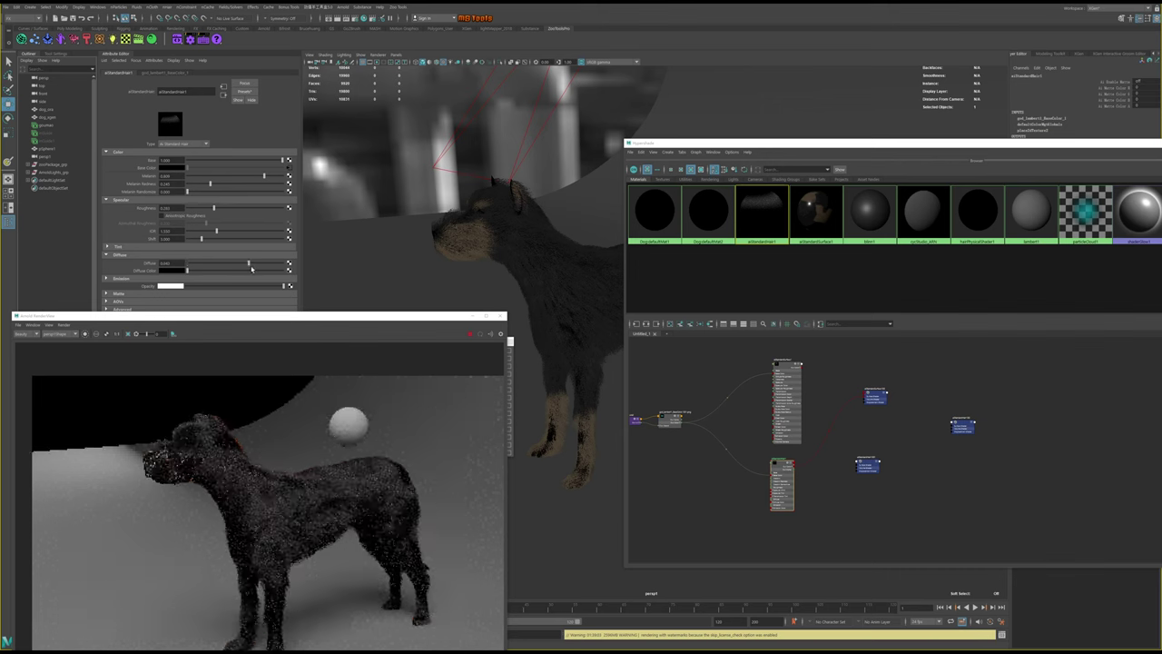
left_click(283, 264)
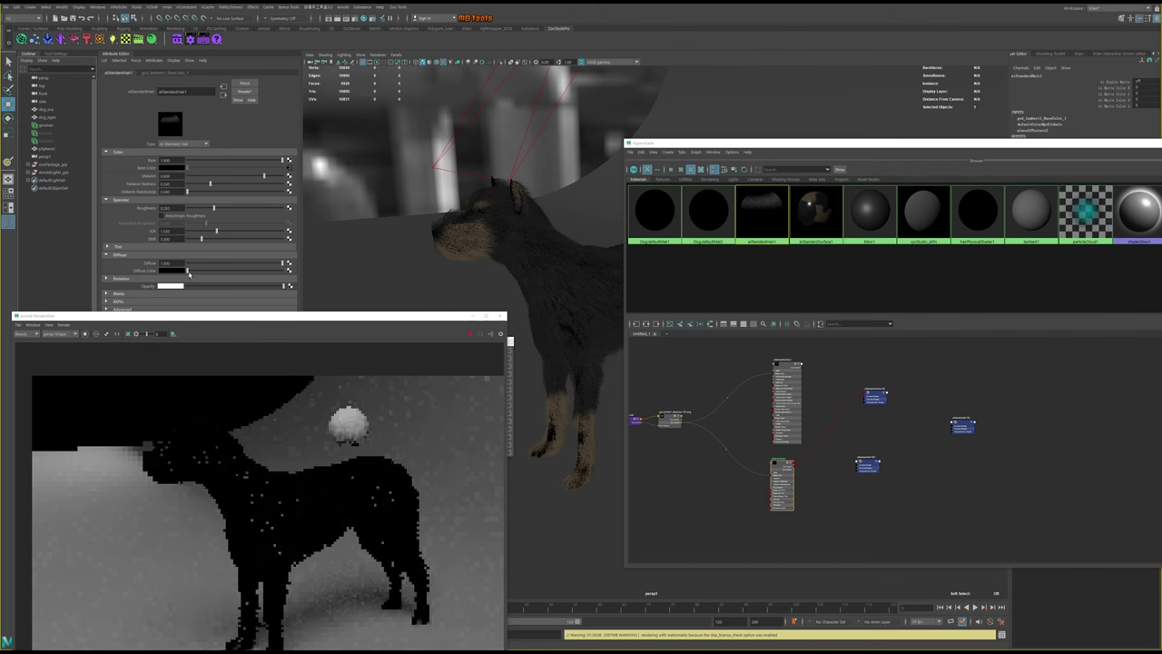
Make aiStandardHair1's Diffuse Color light grey and drop the Diffuse amount very low
left_click_drag(187, 271, 205, 271)
left_click(283, 274)
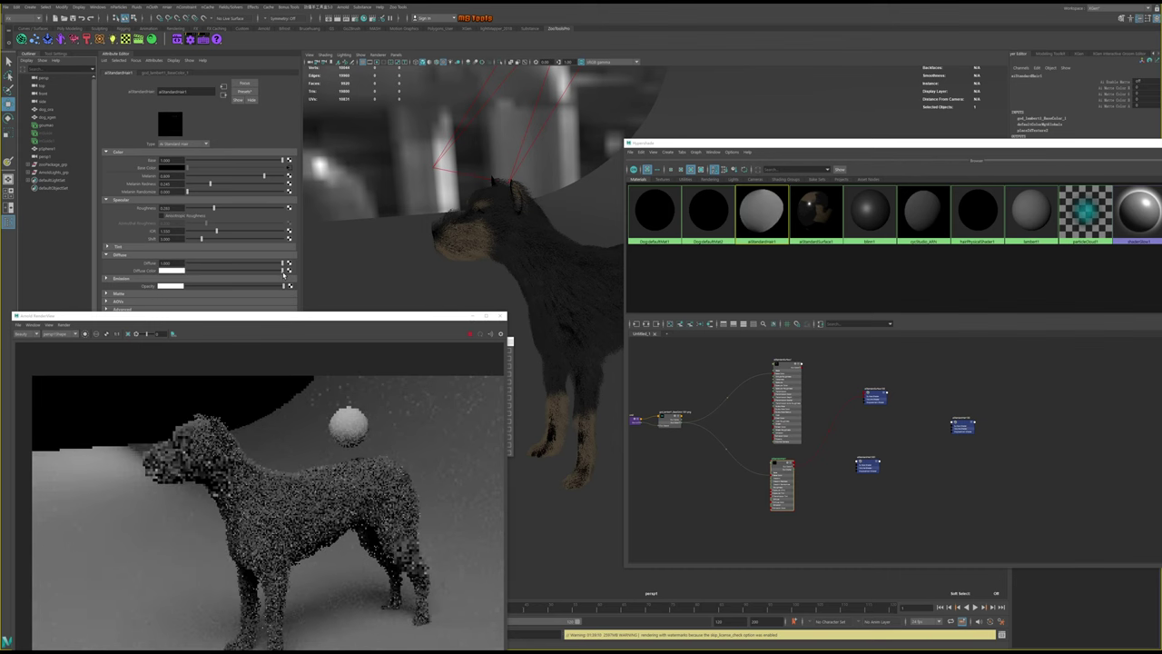
left_click(255, 271)
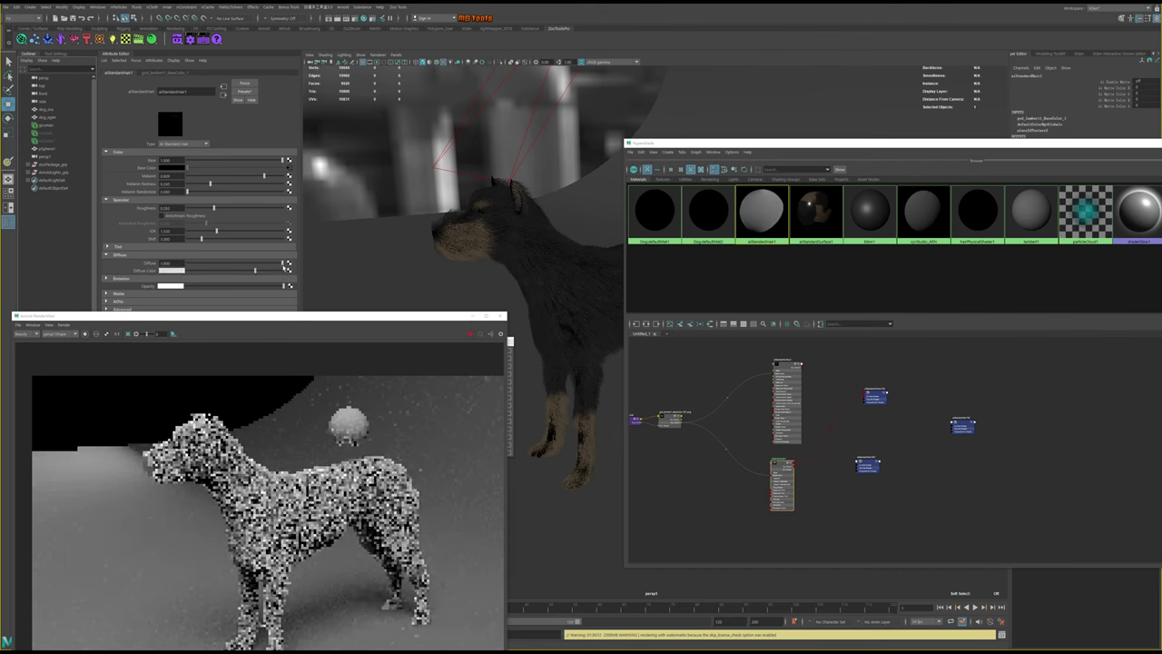
left_click(237, 263)
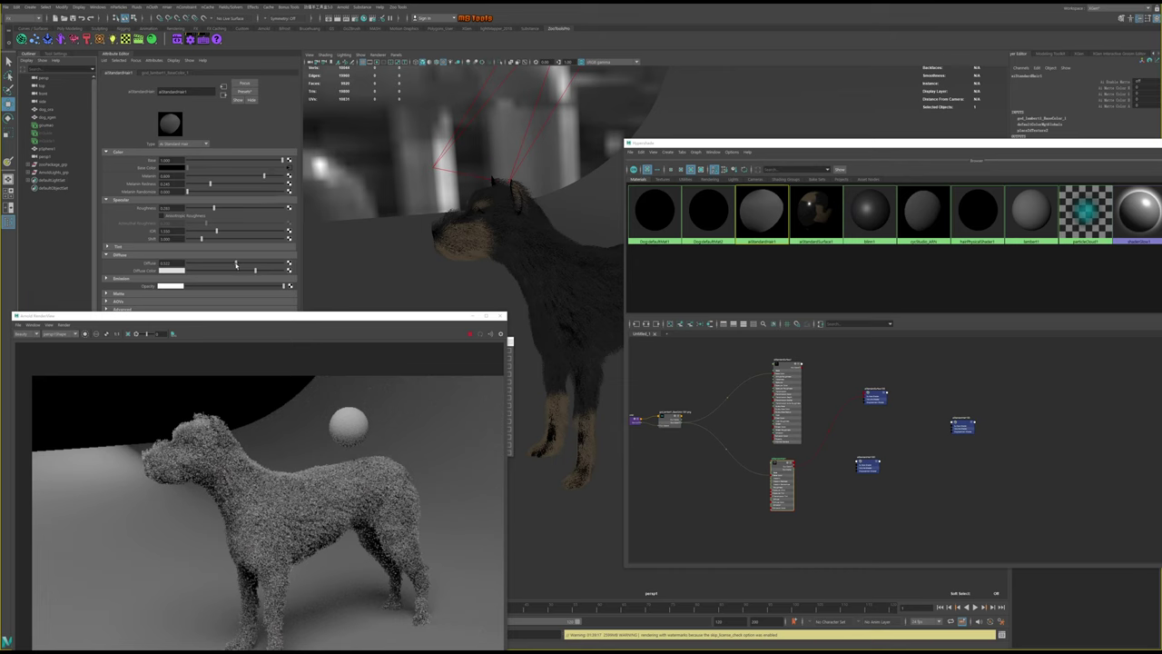
left_click_drag(236, 264, 192, 266)
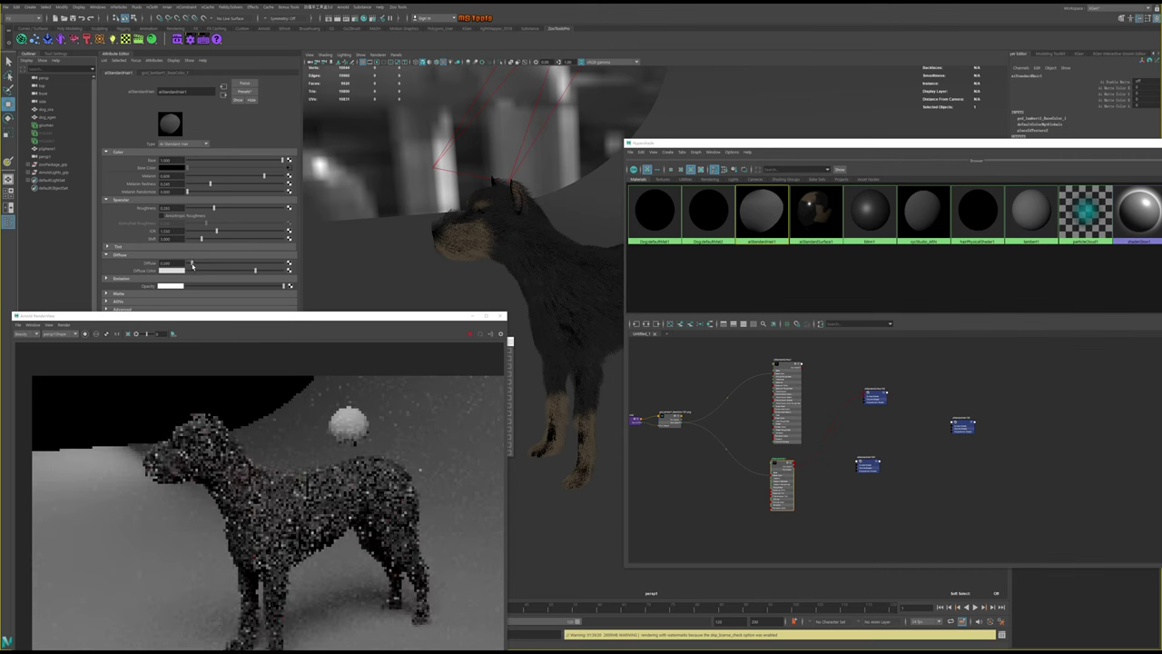
left_click_drag(192, 265, 191, 264)
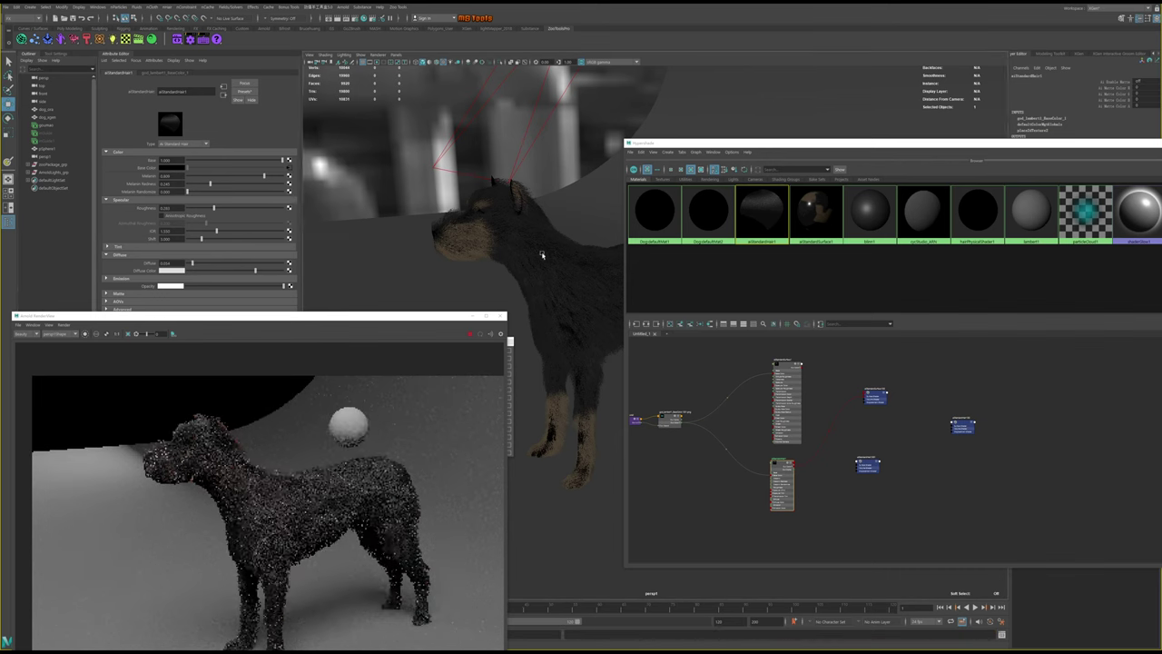
mouse_move(536, 250)
left_mouse_down("alt")
mouse_move(490, 300)
mouse_move(437, 258)
left_mouse_up("alt")
Re-render the dog from a textured side view, then unlink baseColor from aiStandardSurface1
left_click(469, 336)
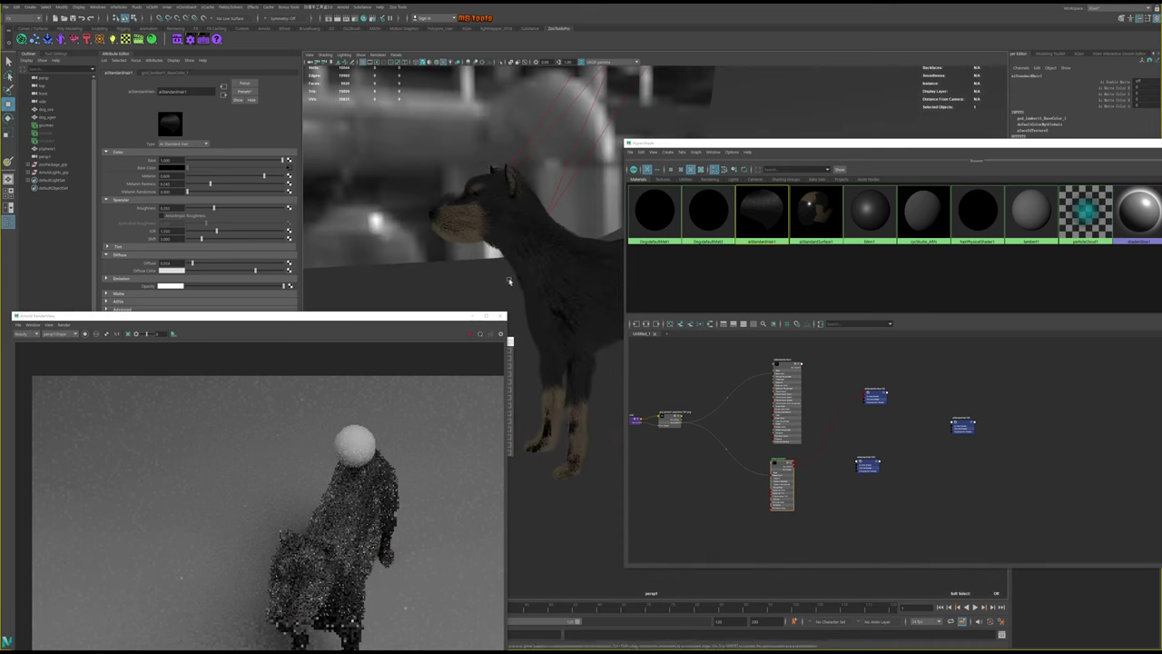
key("5")
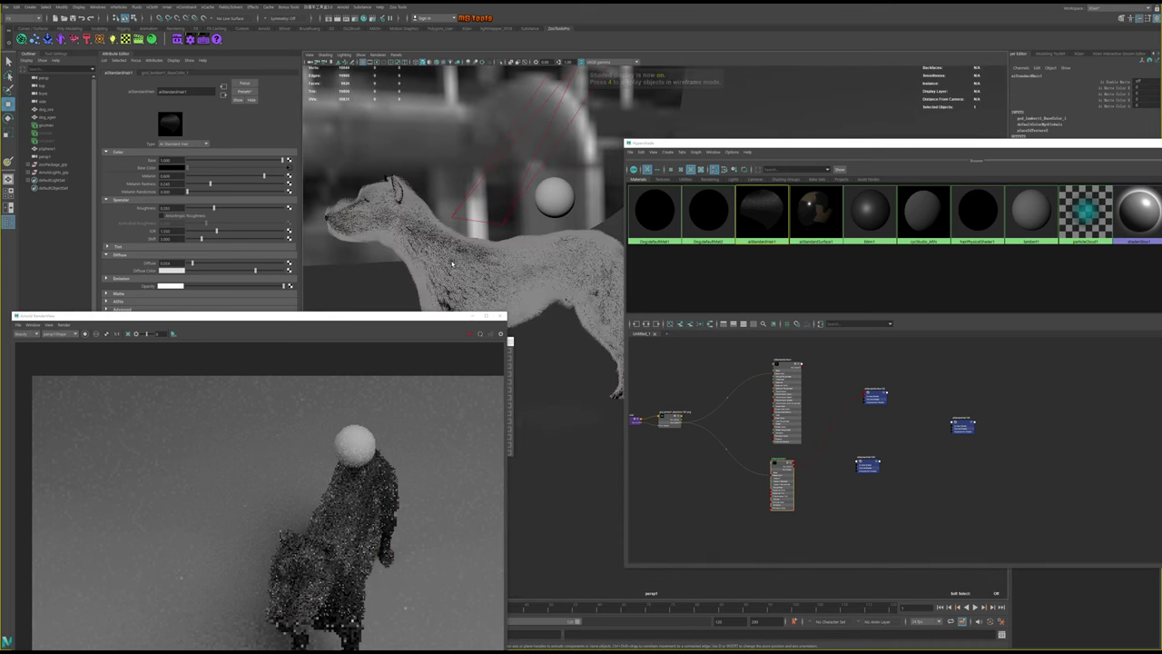
key("6")
left_click_drag(462, 263, 476, 266, "alt")
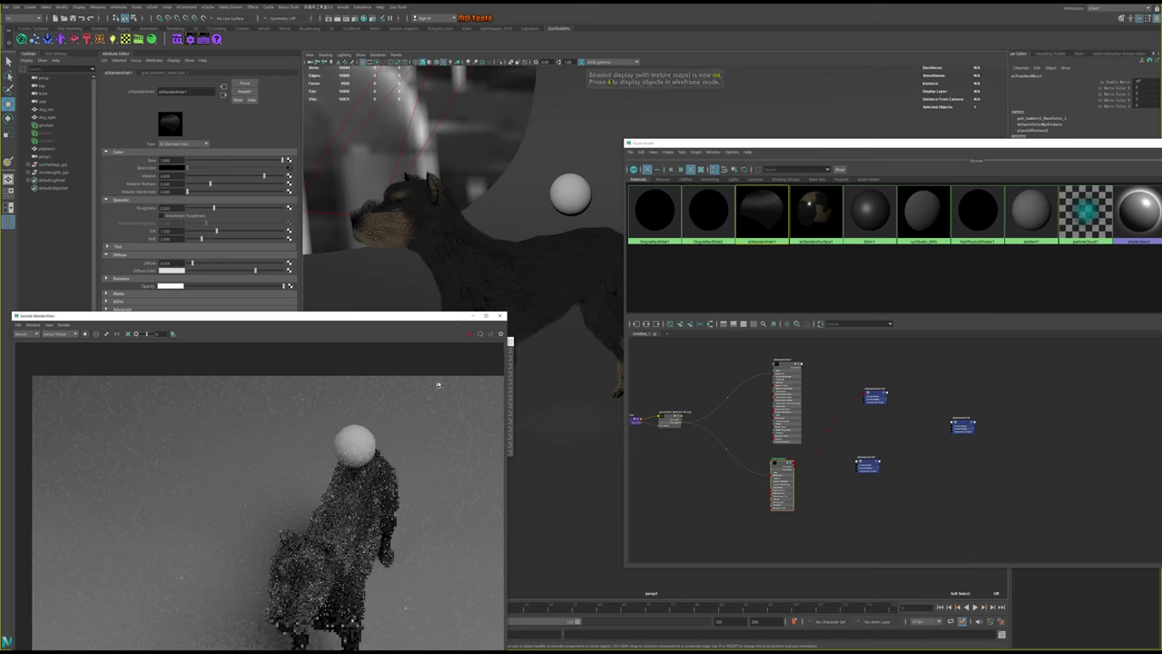
left_click(855, 397)
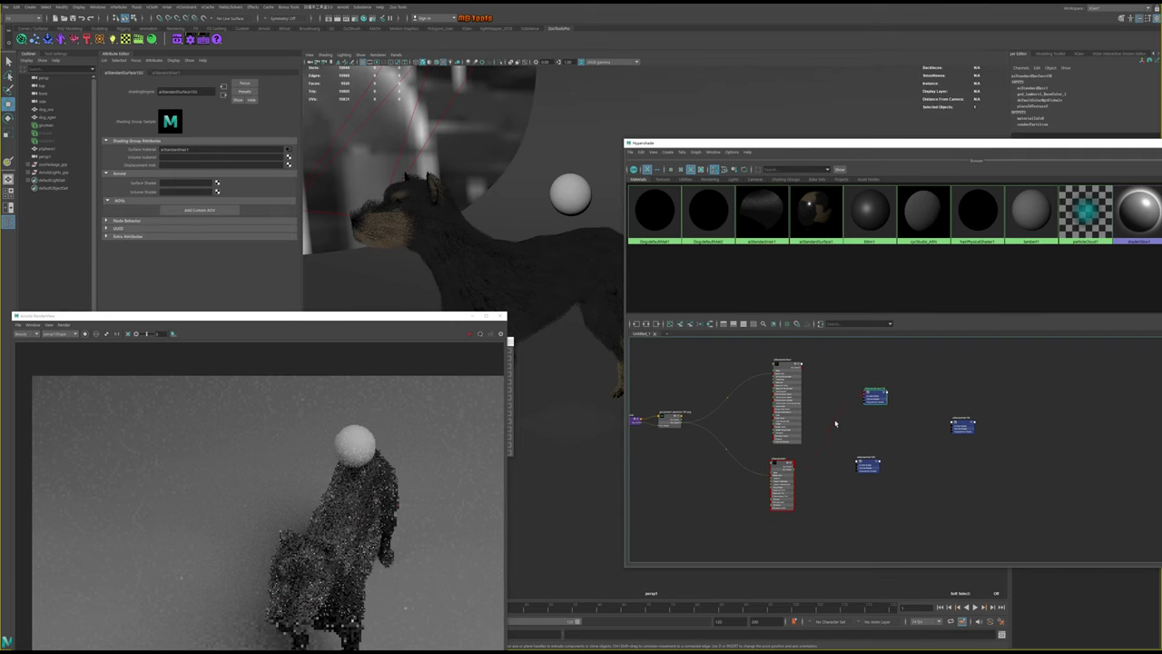
left_click(460, 373)
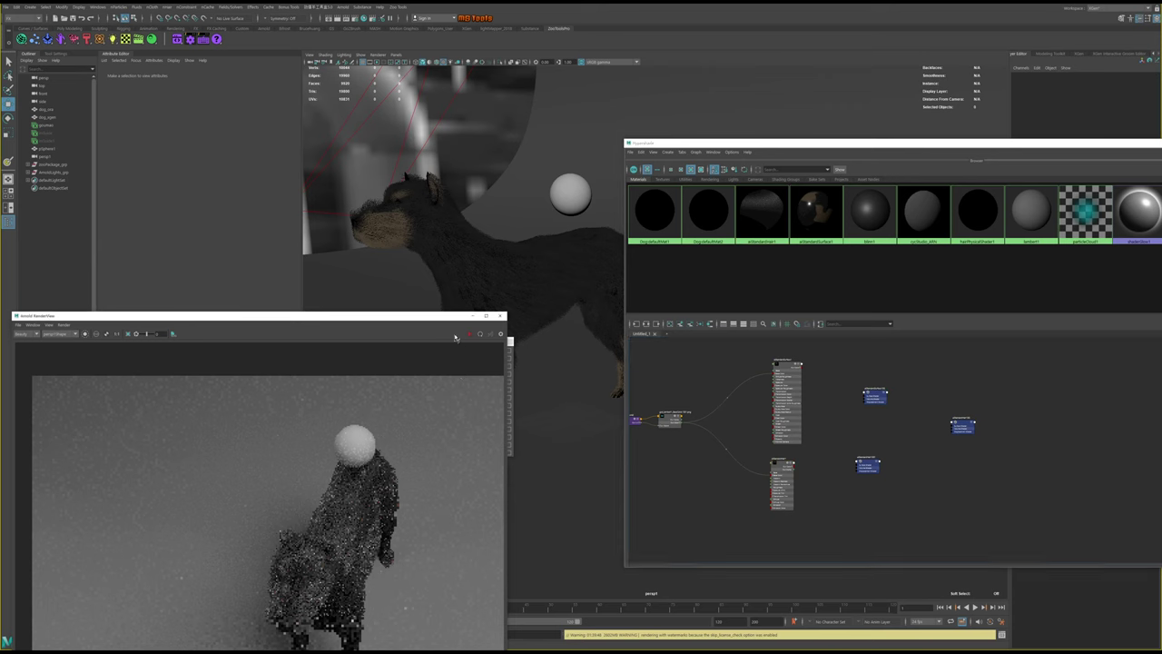
left_click(469, 336)
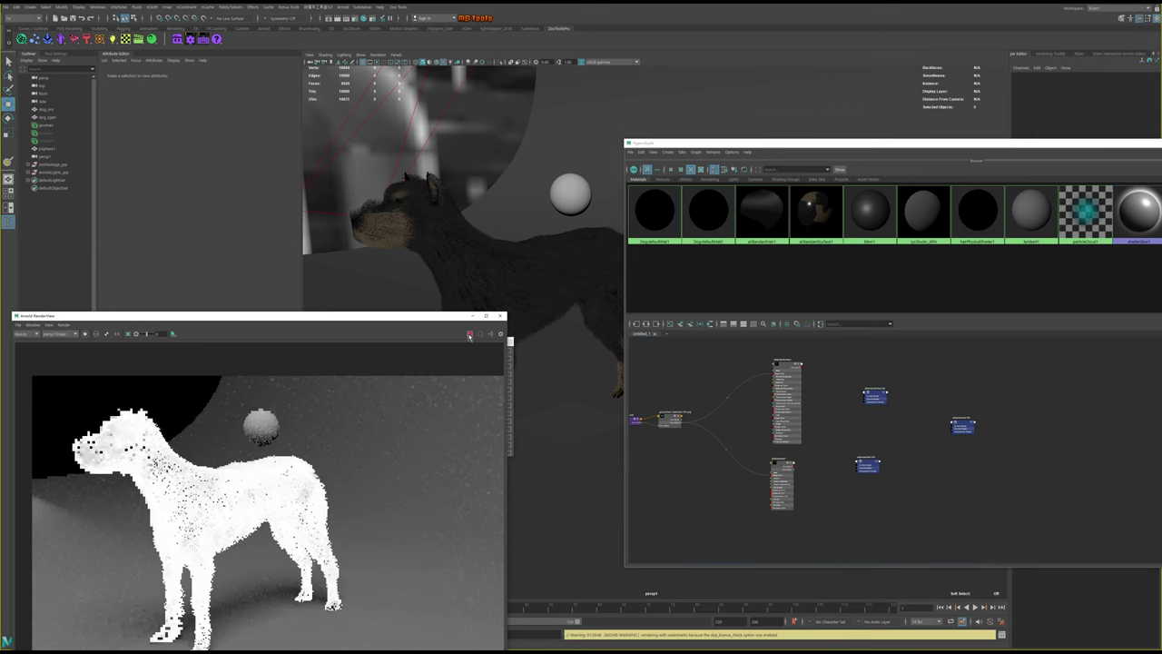
left_click(733, 401)
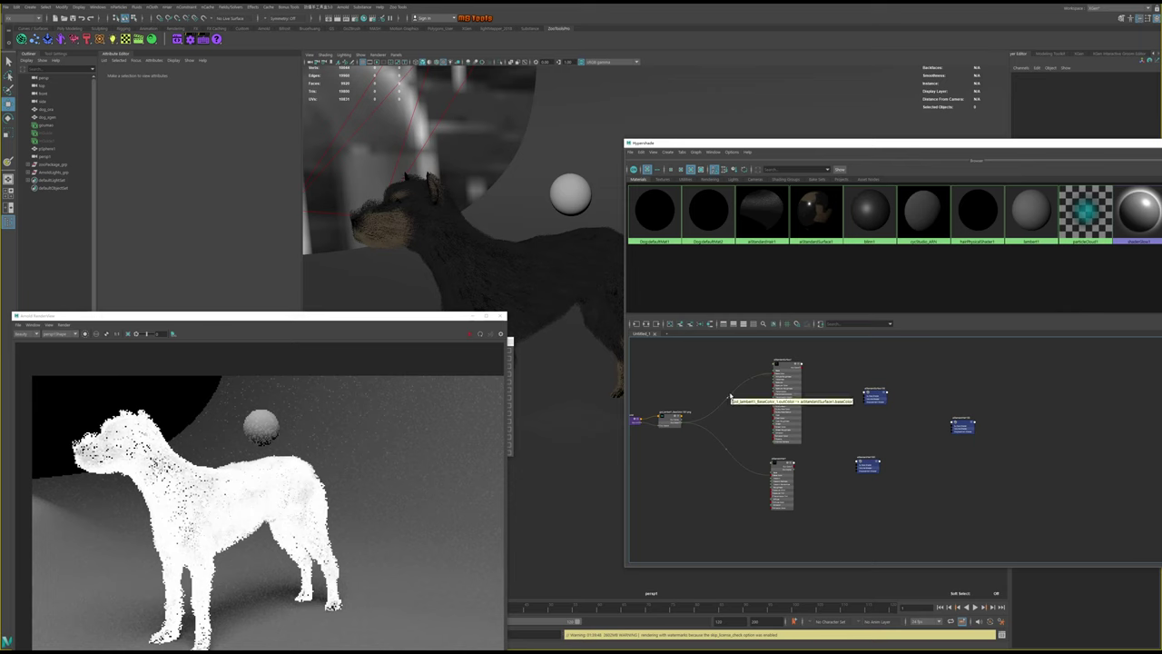
left_click_drag(731, 397, 738, 411)
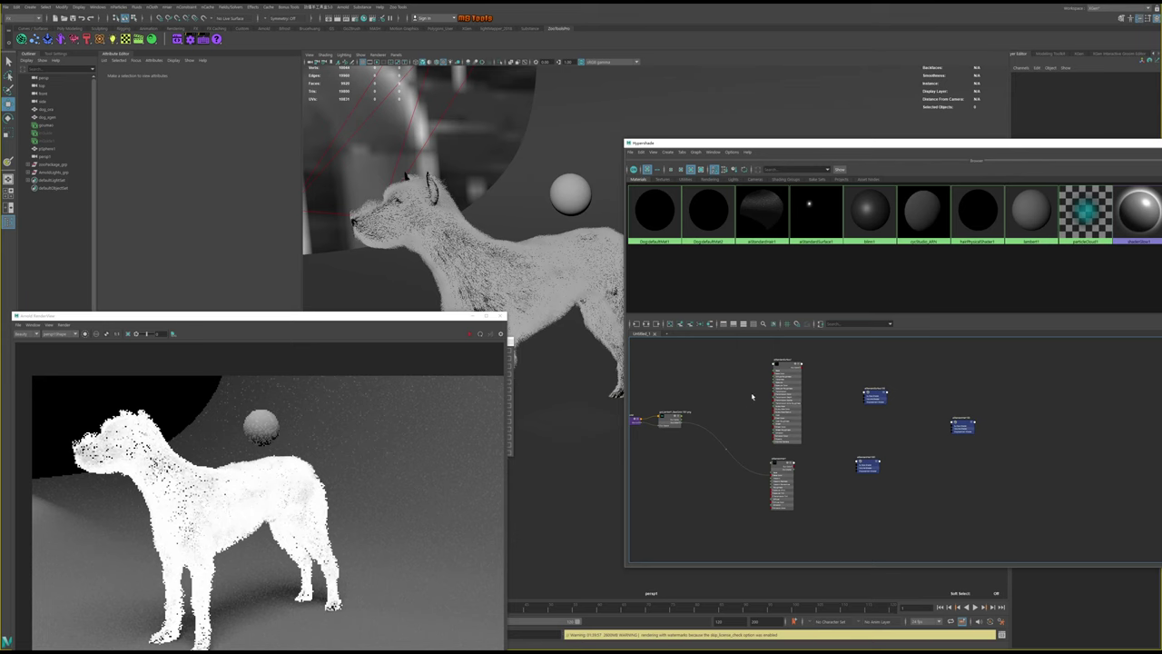
Assign the aiStandardHair1 material to the selected gnuman fur description
left_click(60, 125)
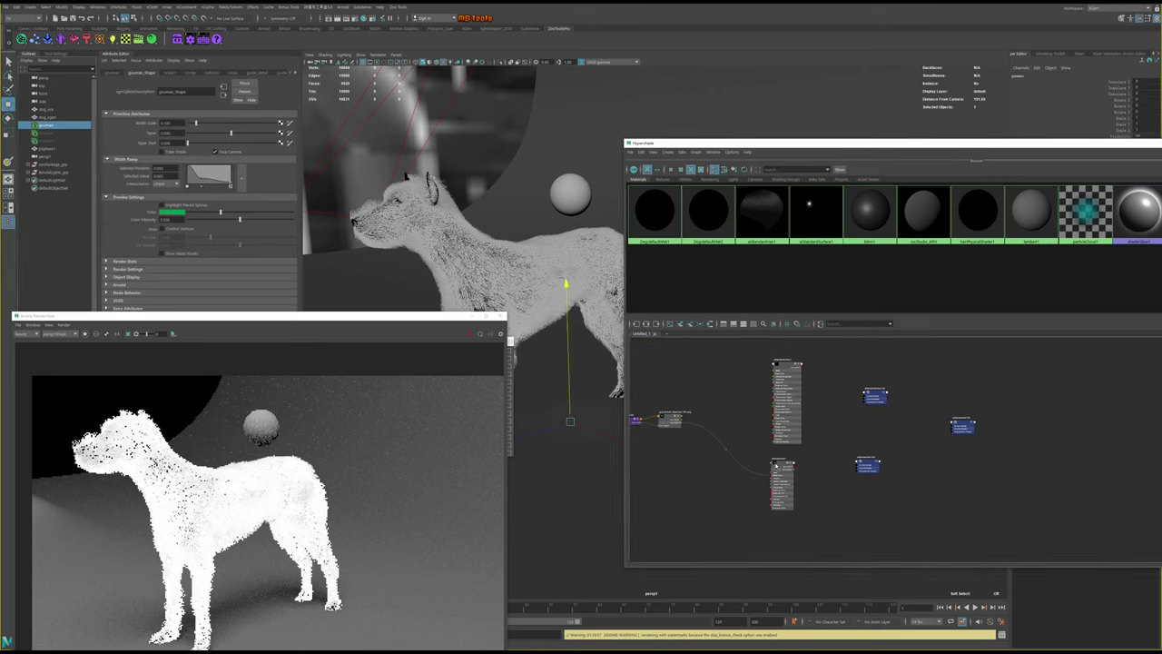
right_click_drag(779, 465, 776, 442)
left_click(777, 442)
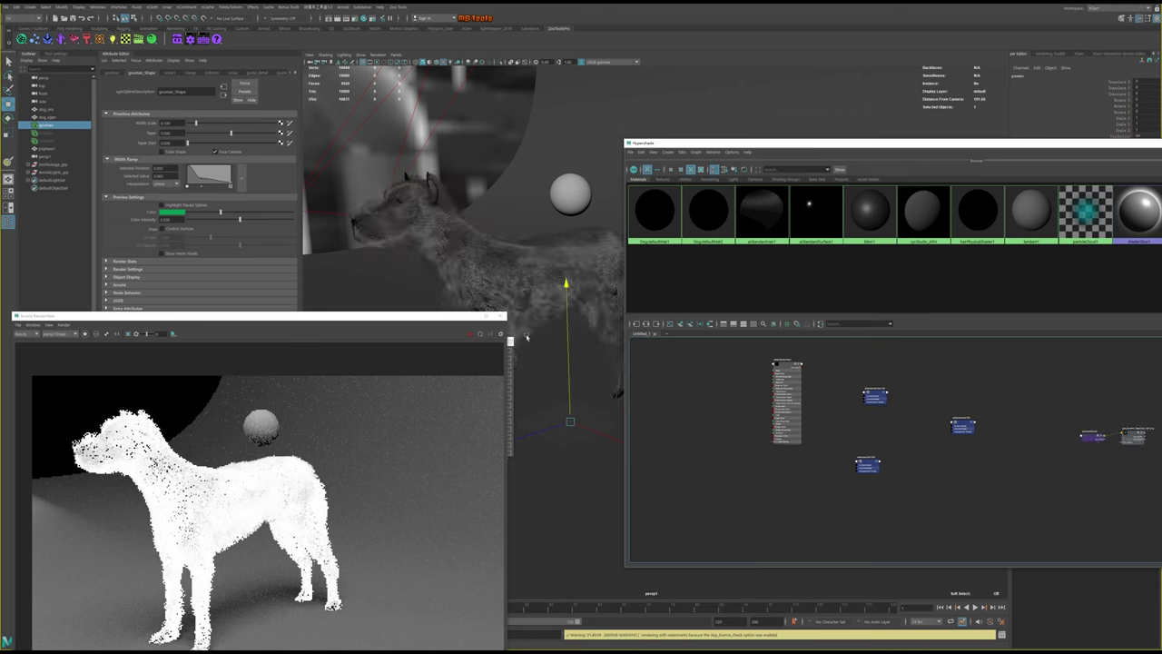
scroll(752, 409, "down", 3)
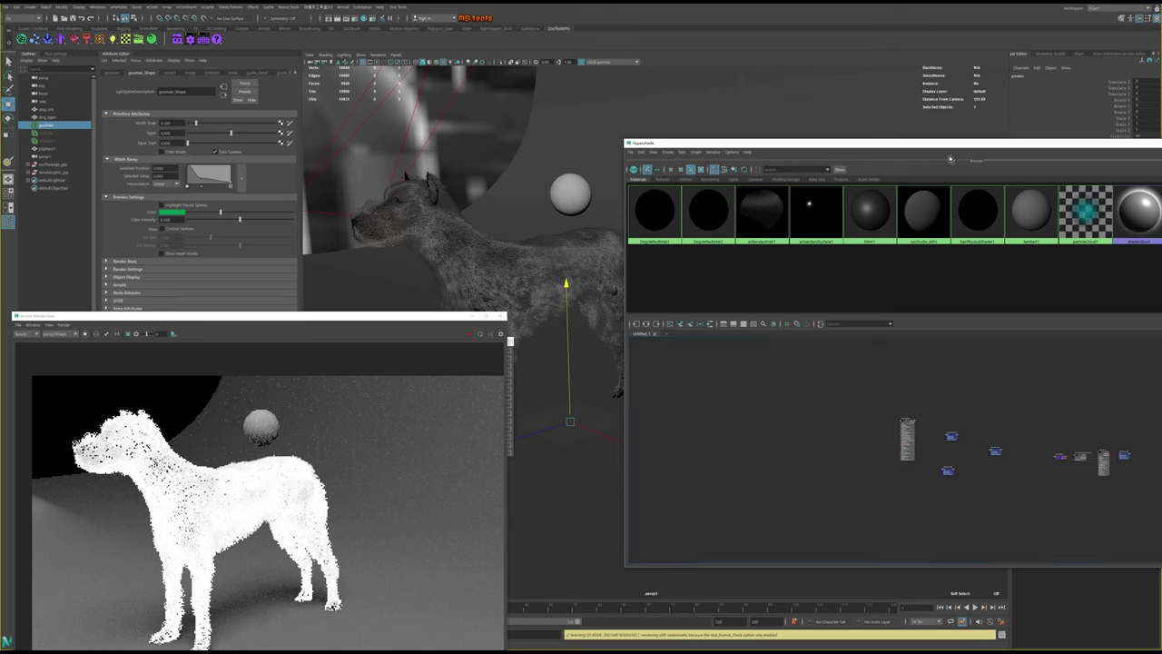
Graph the aiStandardHair1 network, re-render the dog, and shift the texture nodes left
left_click(761, 211)
left_click(645, 324)
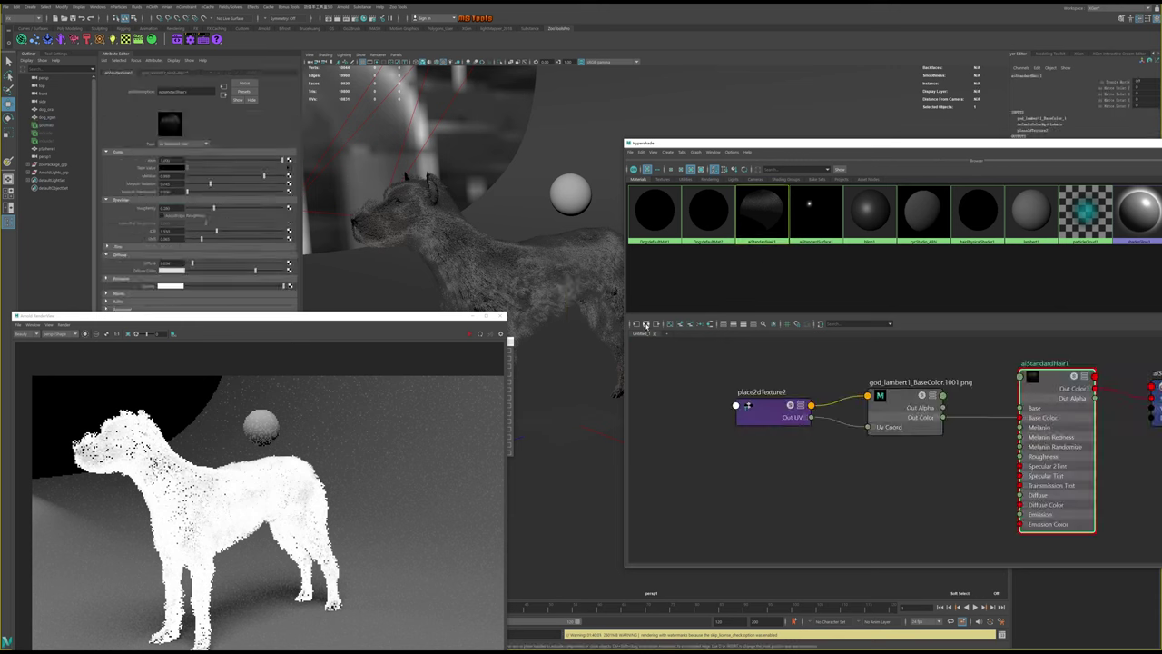
left_click(646, 324)
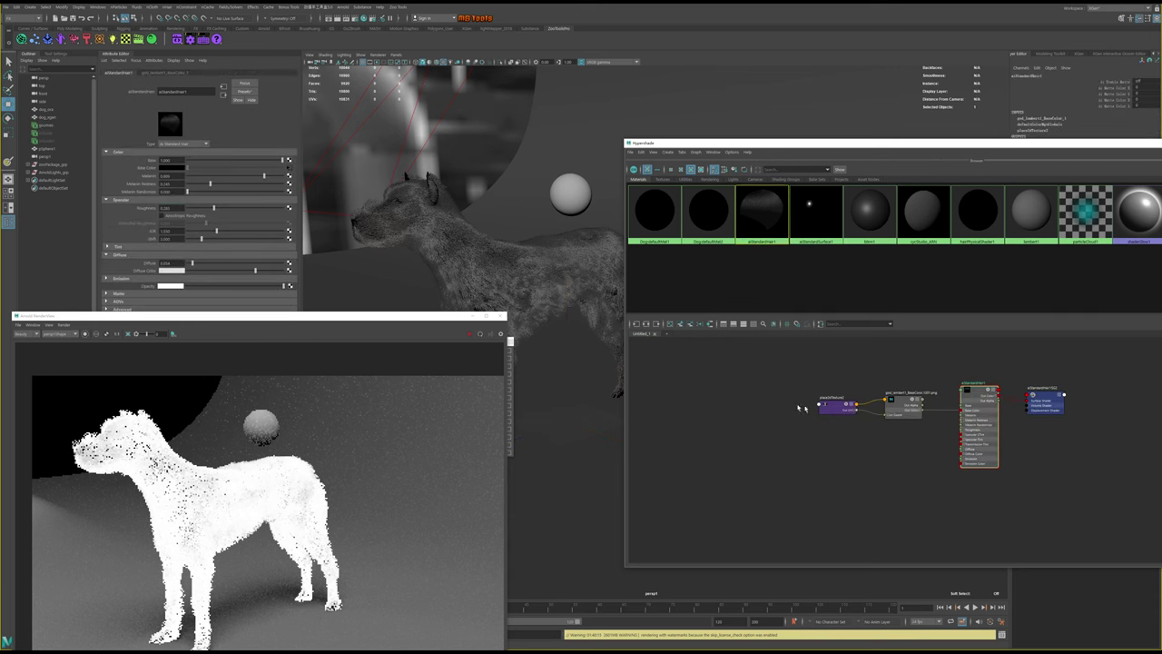
left_click(470, 335)
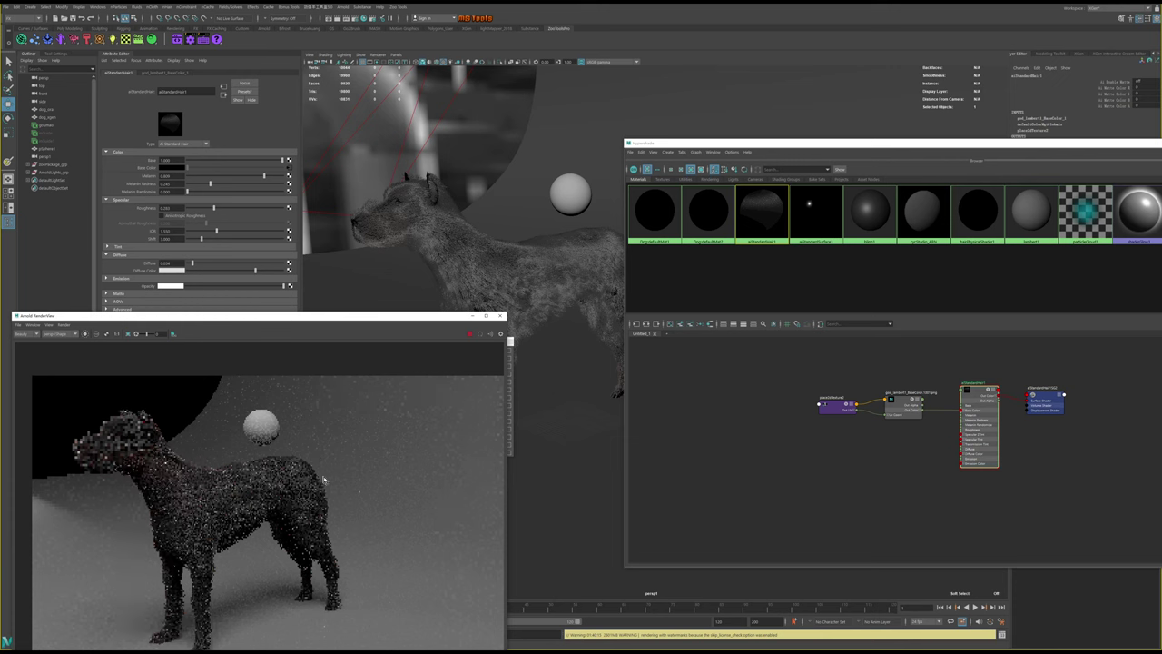
scroll(871, 444, "up", 2)
scroll(820, 457, "up", 2)
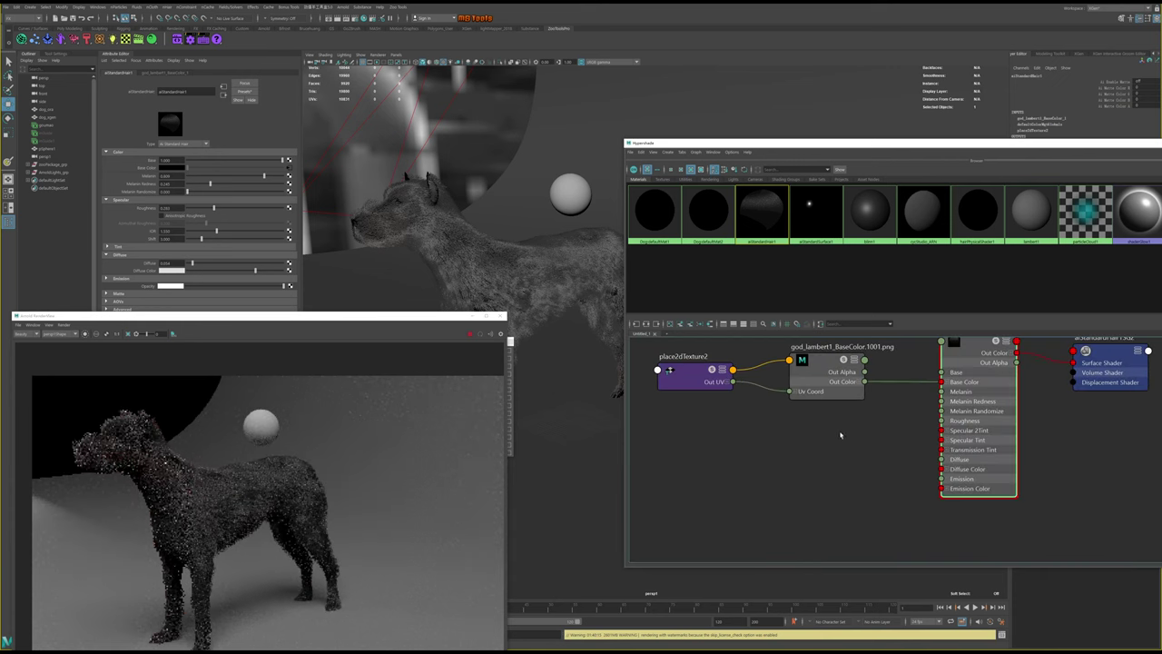
scroll(840, 436, "down", 2)
left_click(825, 408)
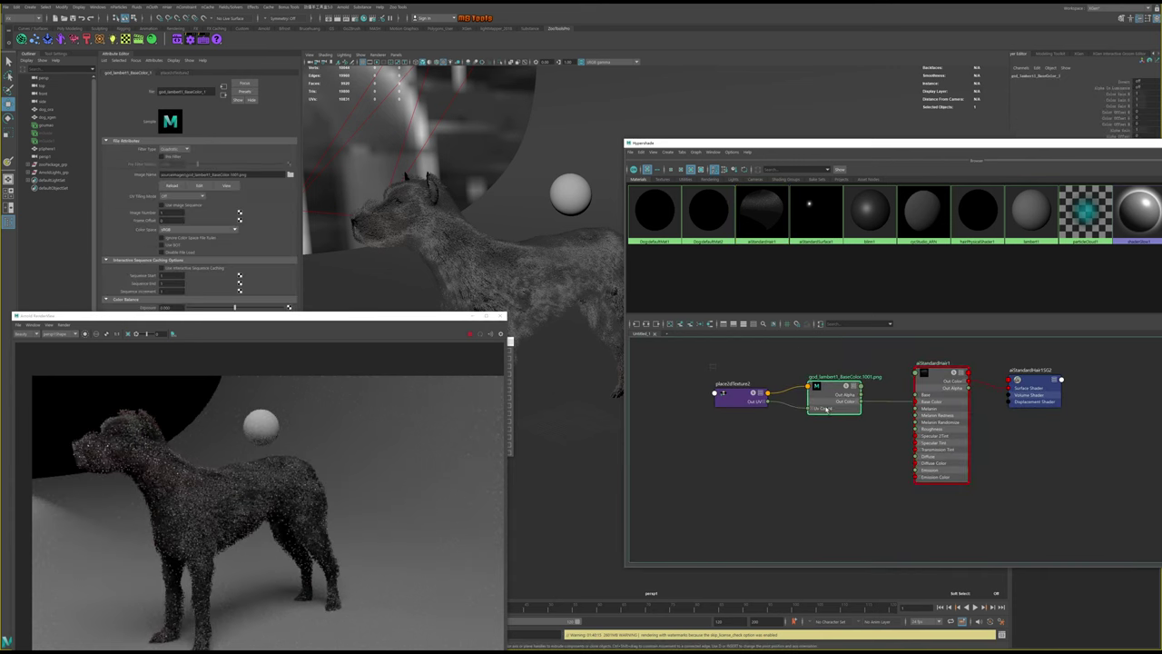
left_click_drag(826, 408, 777, 402)
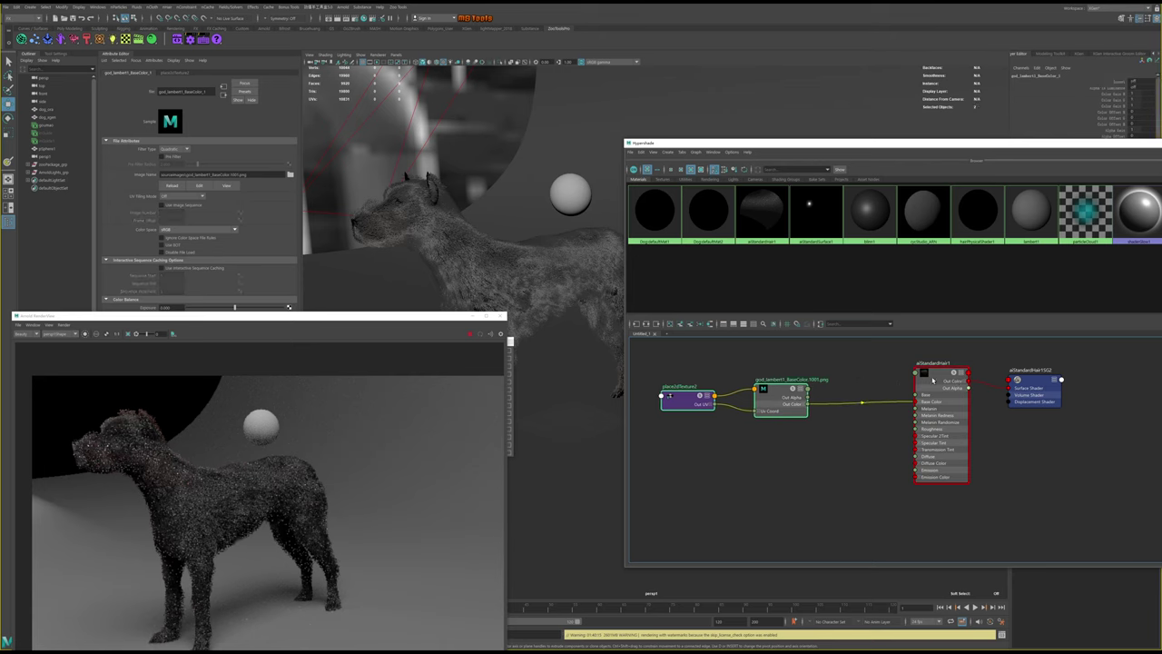
Lower aiStandardHair1's Melanin to lighten the fur, then move Hypershade down to reveal layers
left_click(933, 380)
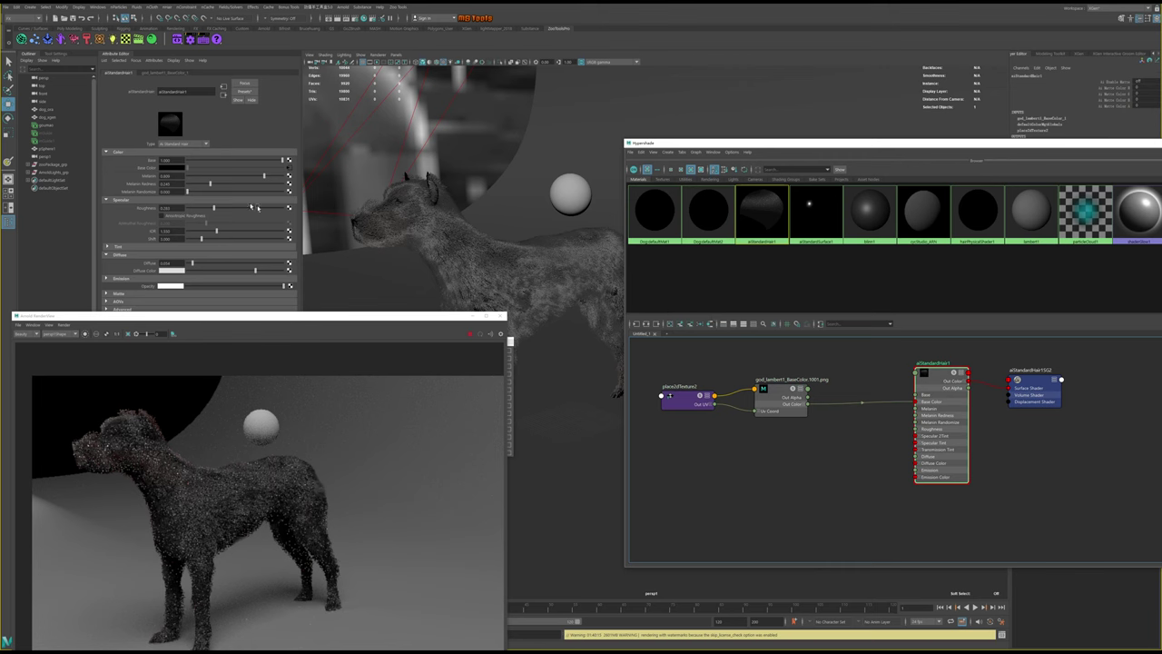
left_click(265, 182)
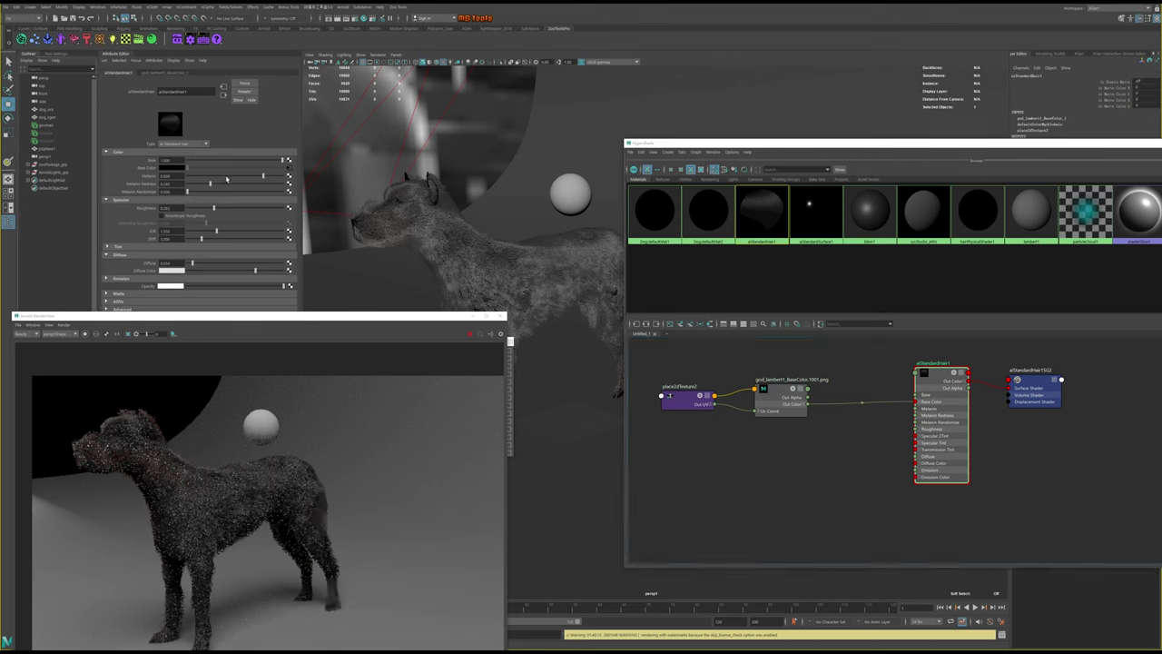
left_click(227, 177)
left_click_drag(212, 176, 187, 177)
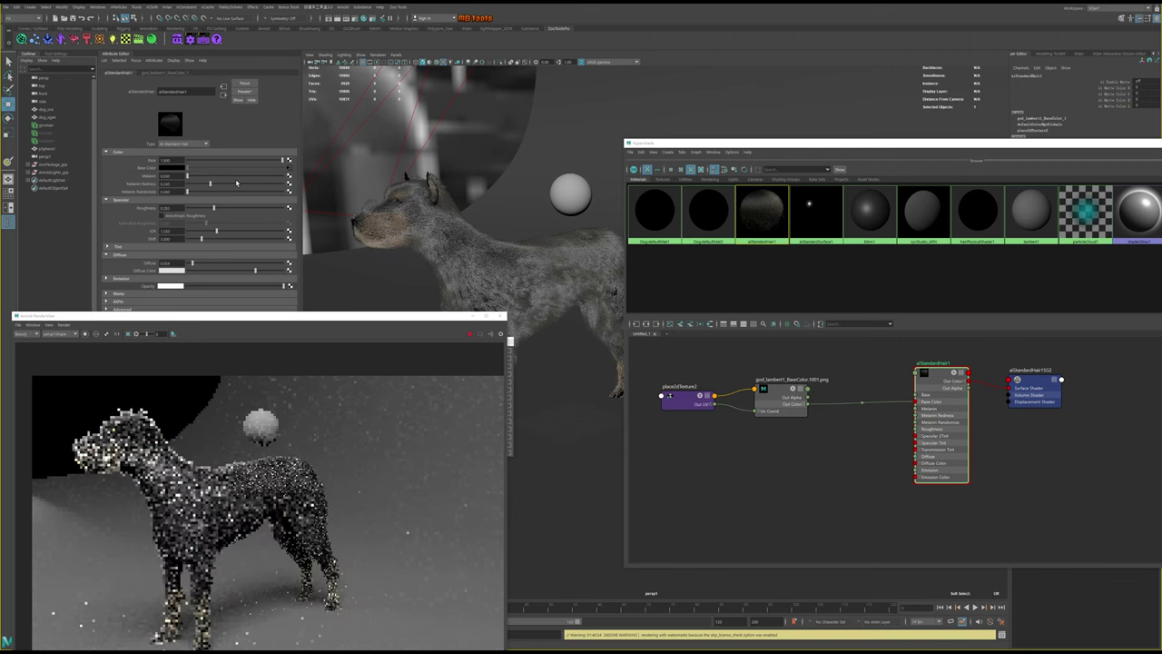
left_click(208, 176)
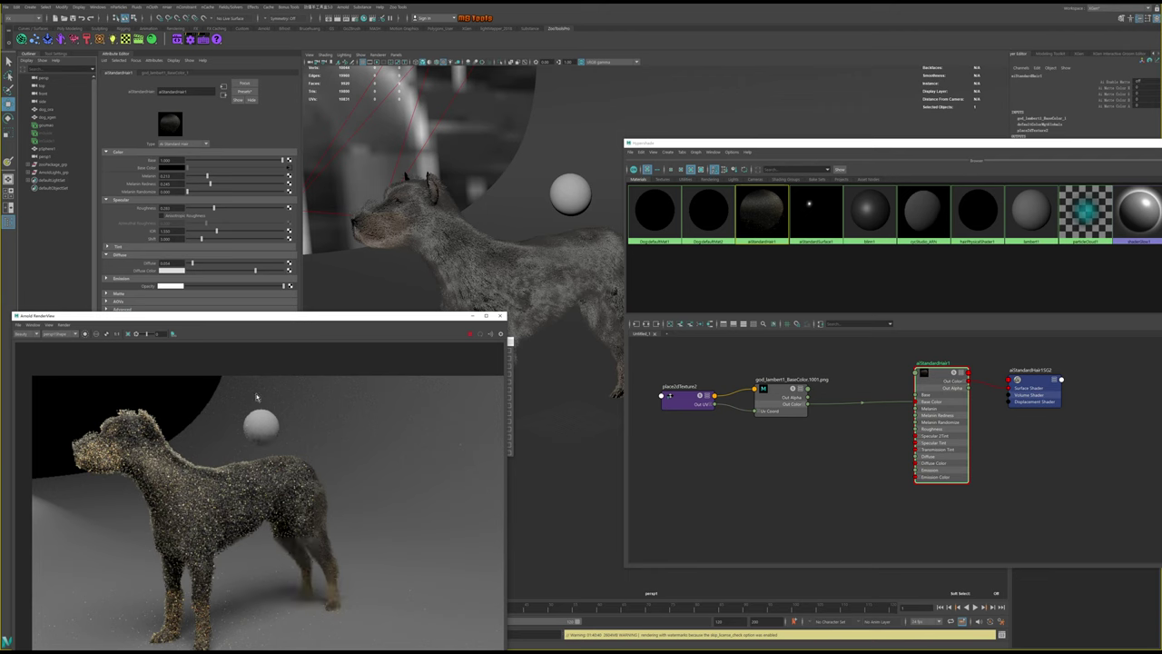
left_click(993, 144)
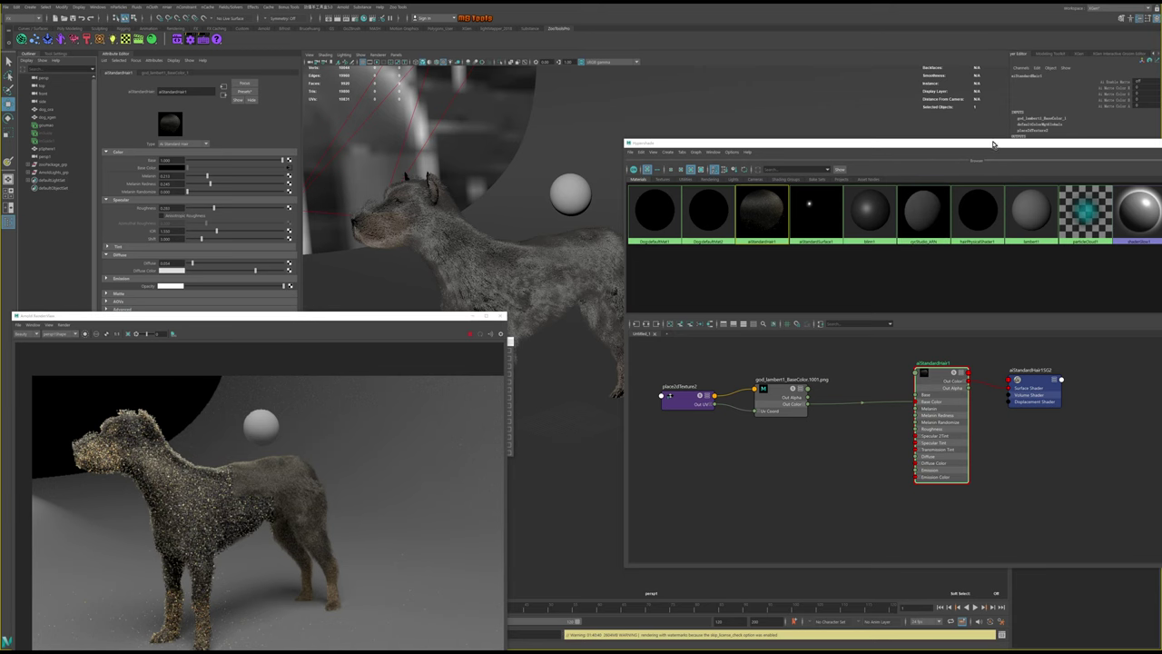
left_click_drag(994, 144, 786, 460)
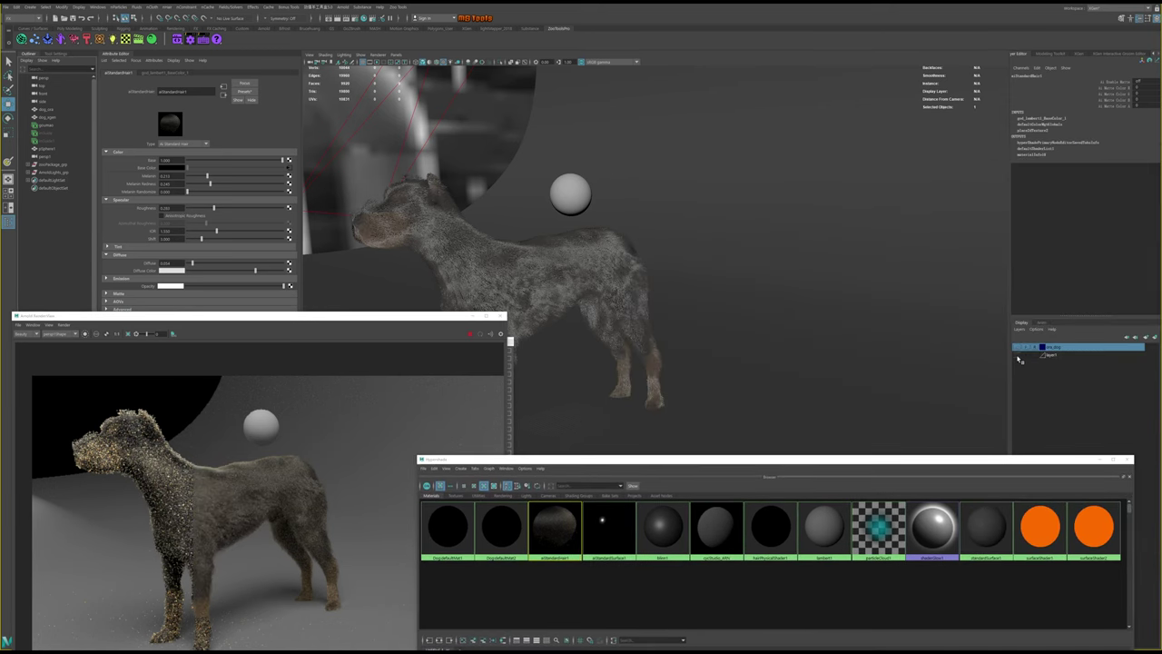
Assign a new Lambert material to the dog_sgen body mesh from the Rendering shelf
left_click(1020, 356)
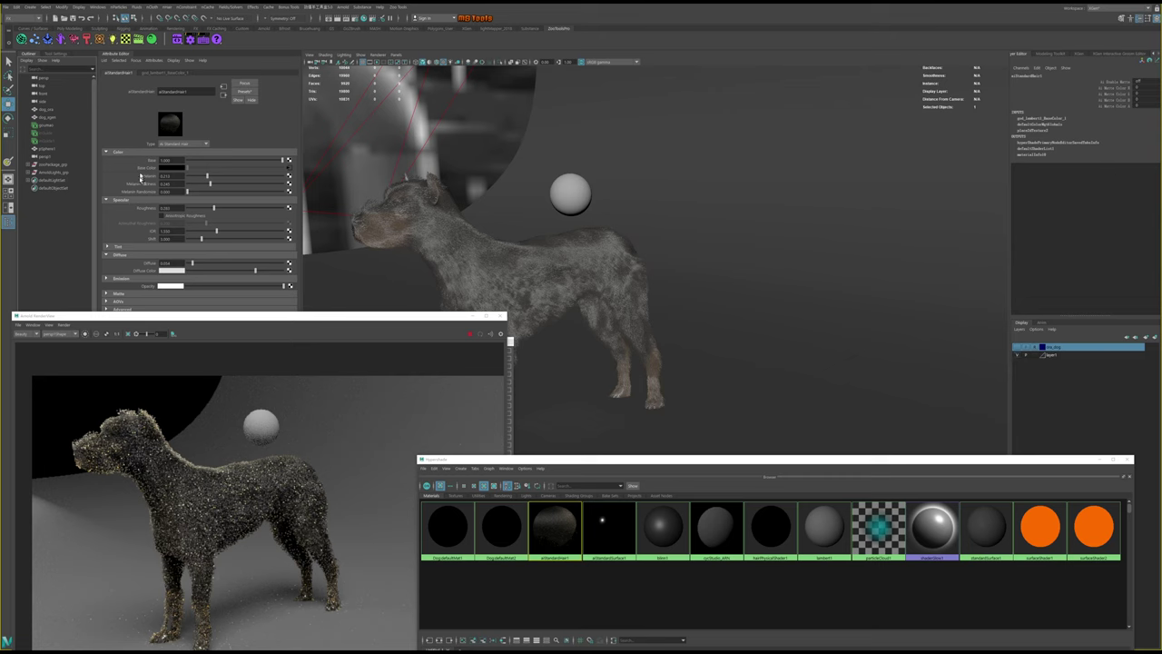
left_click(53, 118)
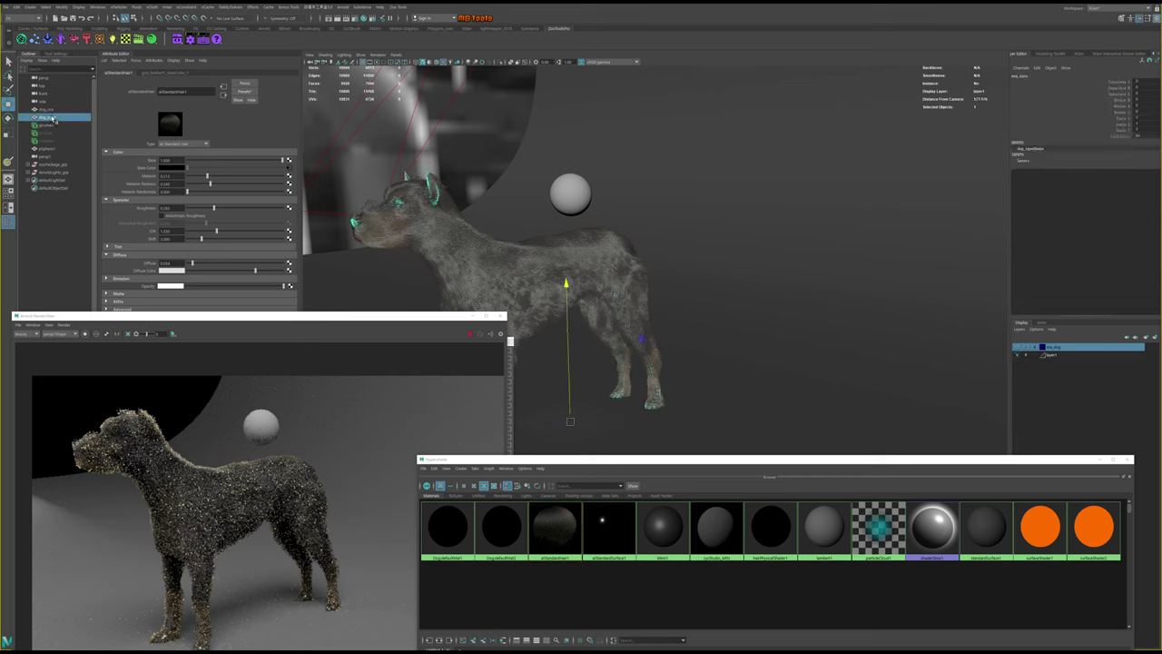
left_click(172, 28)
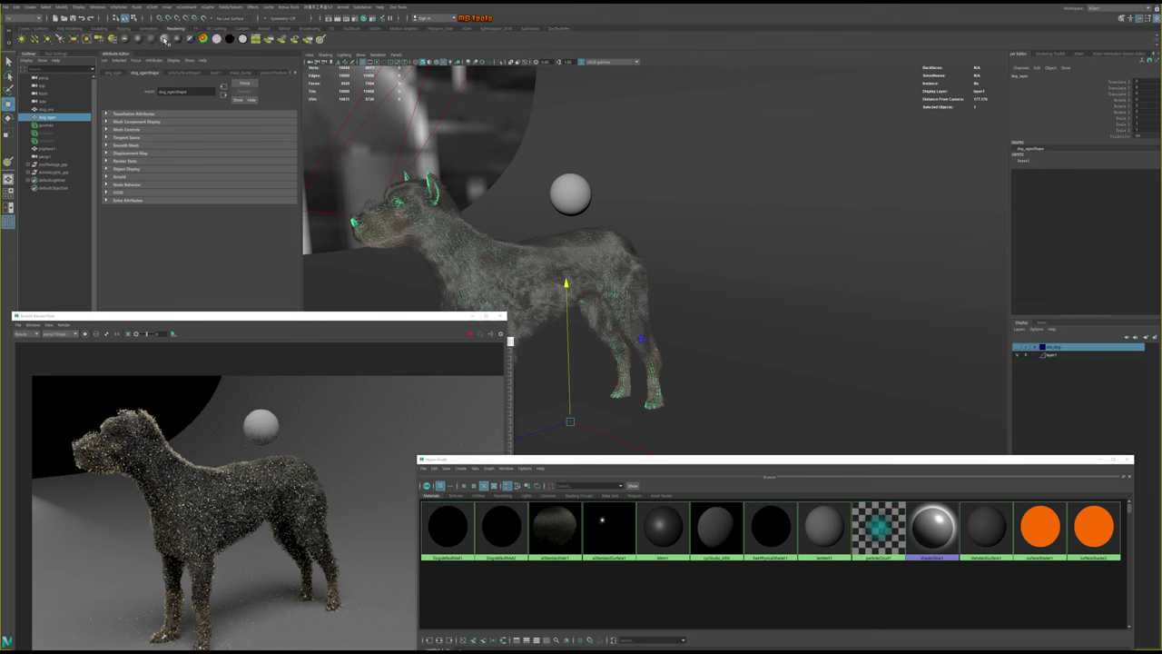
left_click(163, 38)
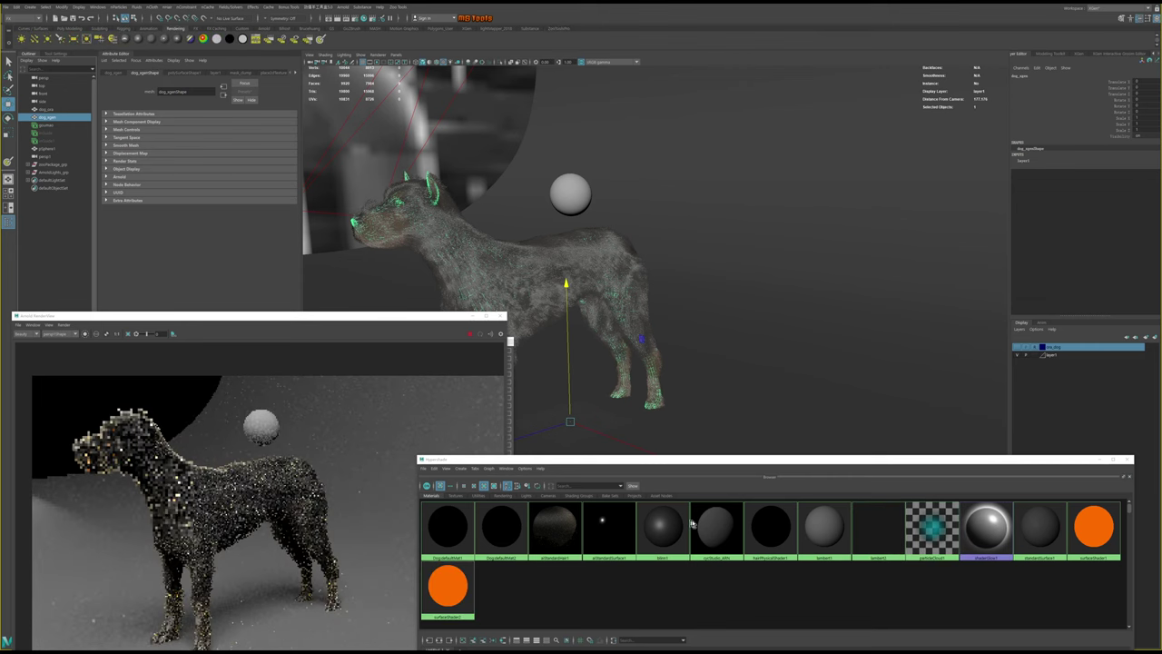
Set lambert2's Color to black and enlarge the Arnold RenderView
mouse_move(699, 462)
left_mouse_down()
mouse_move(694, 375)
mouse_move(718, 242)
left_mouse_up()
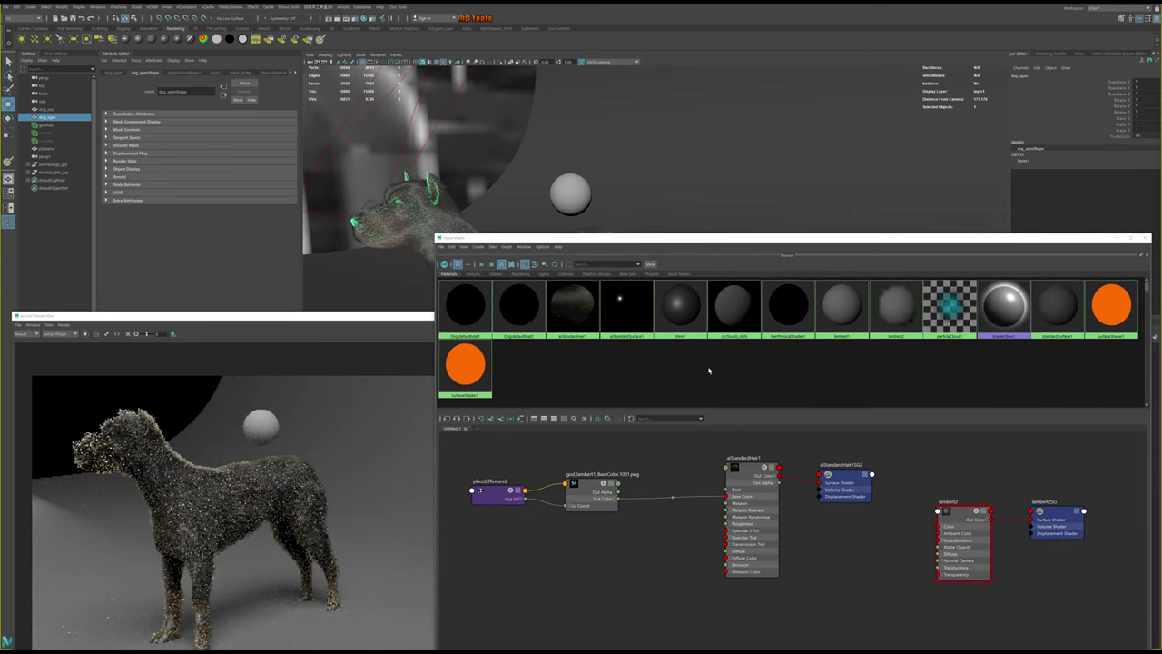
left_click(891, 338)
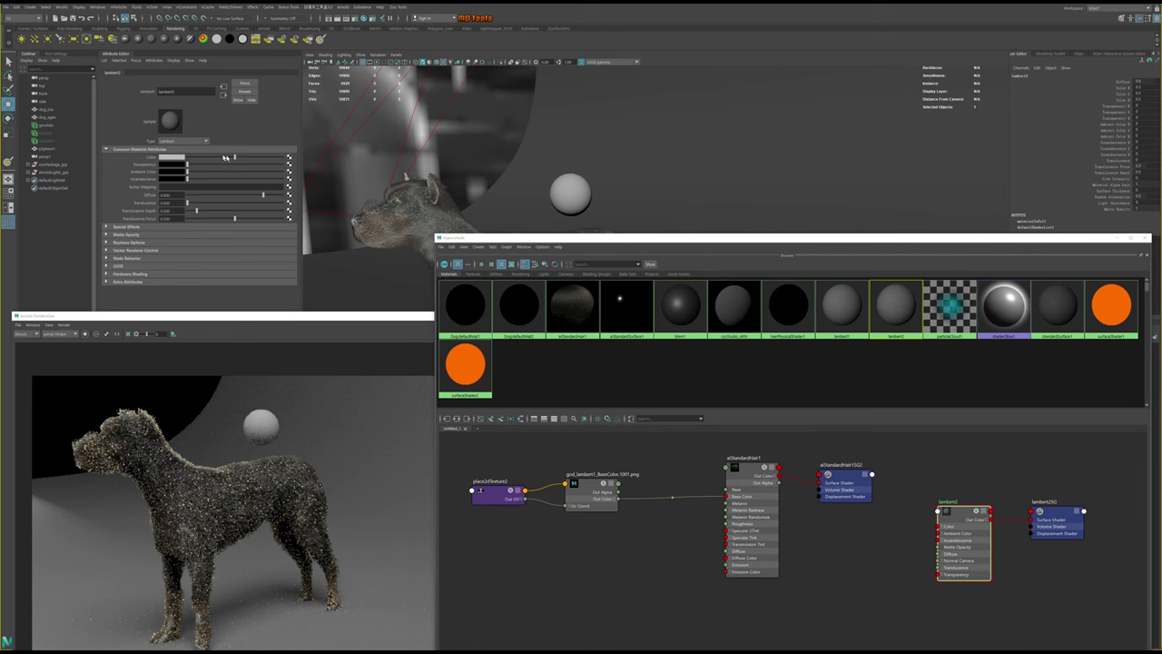
left_click_drag(227, 158, 158, 154)
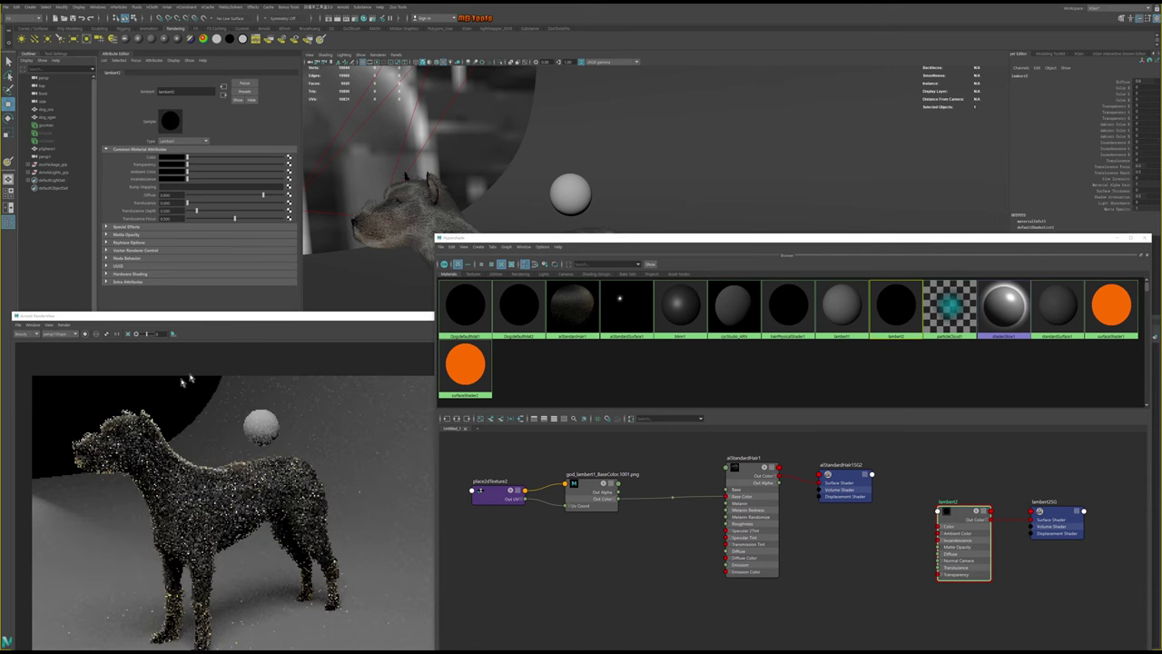
mouse_move(215, 316)
left_mouse_down()
mouse_move(293, 204)
mouse_move(307, 150)
left_mouse_up()
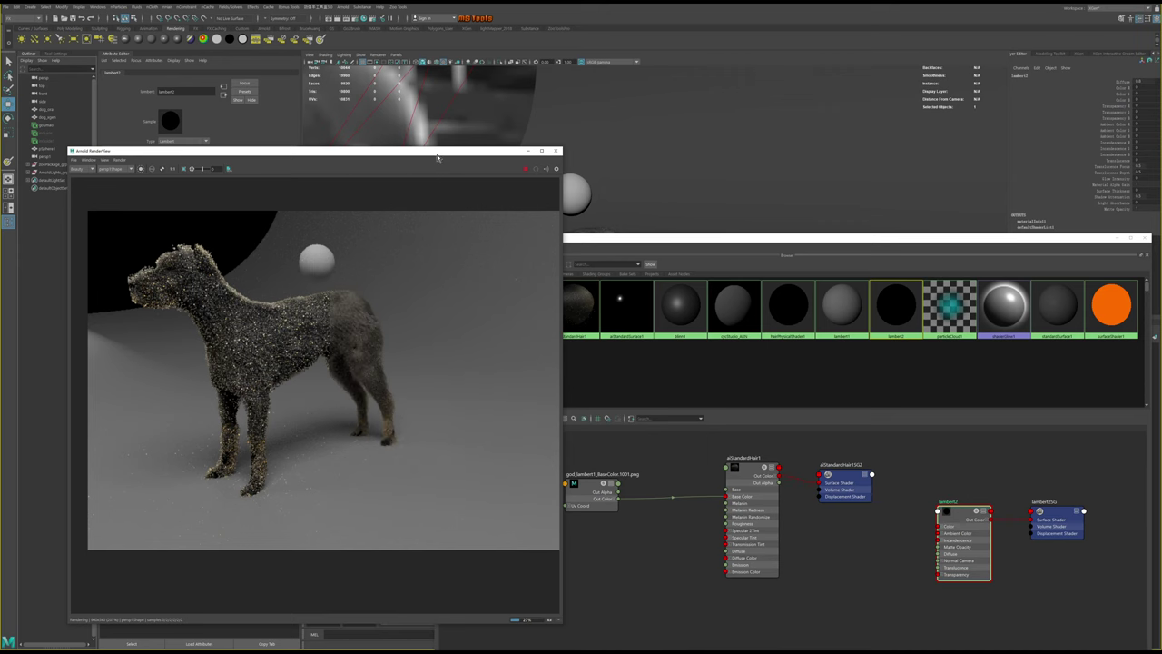
Lower aiStandardHair1's specular Roughness slightly and check the Arnold render
left_click_drag(449, 151, 415, 325)
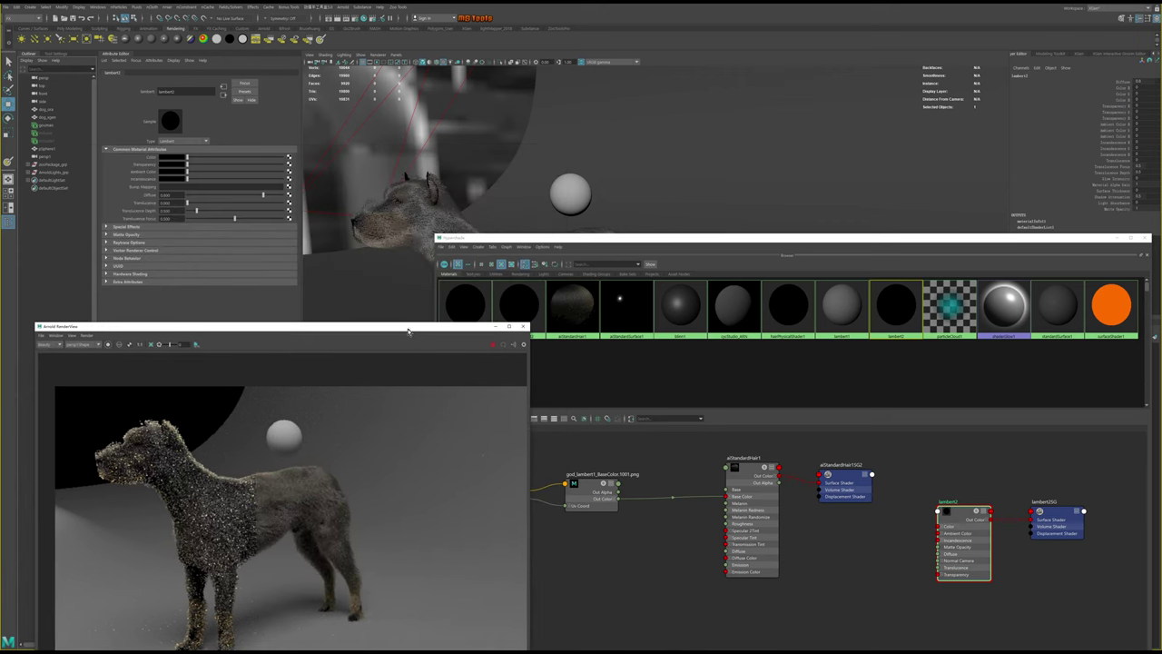
left_click(743, 473)
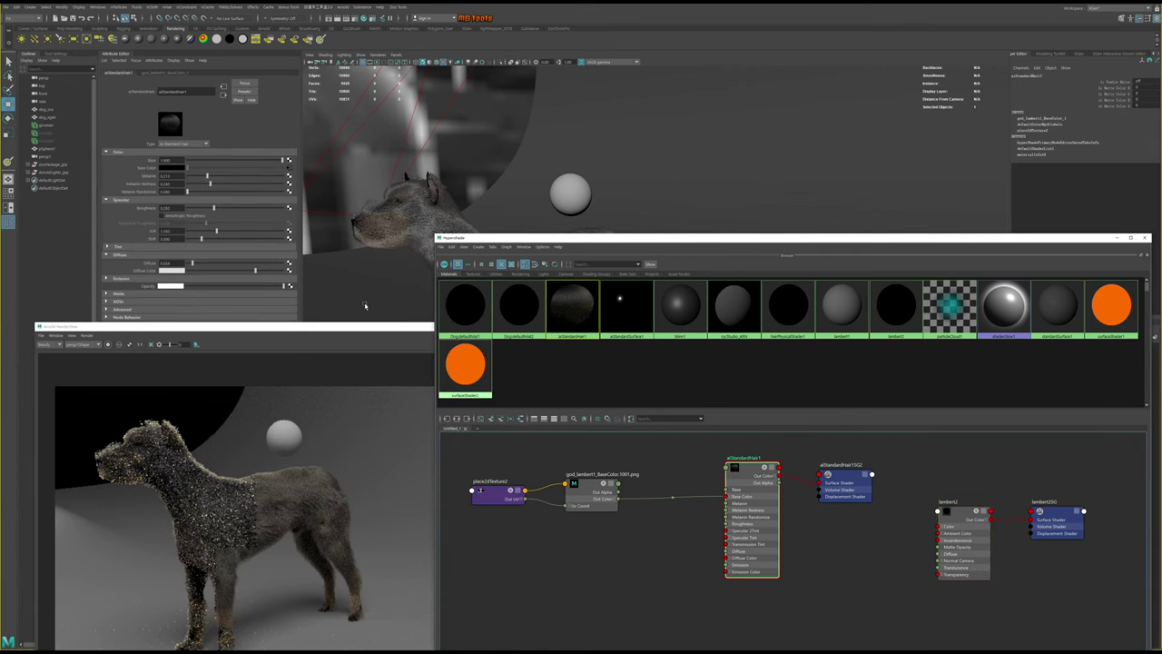
left_click(214, 209)
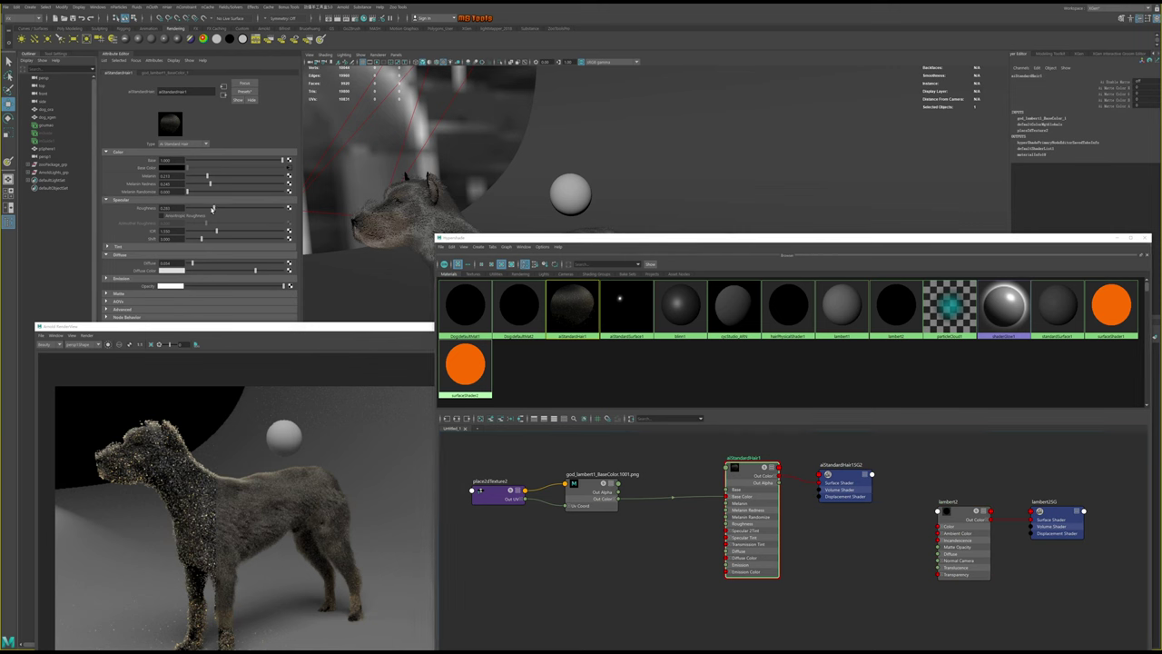
left_click_drag(215, 209, 200, 210)
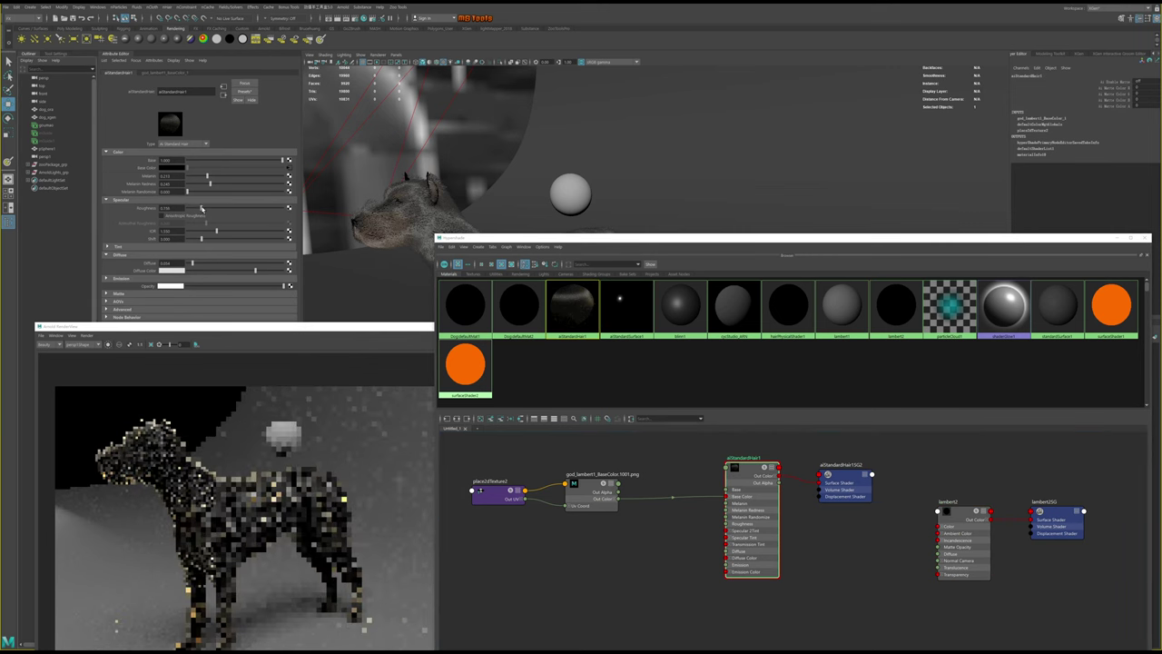
left_click(372, 356)
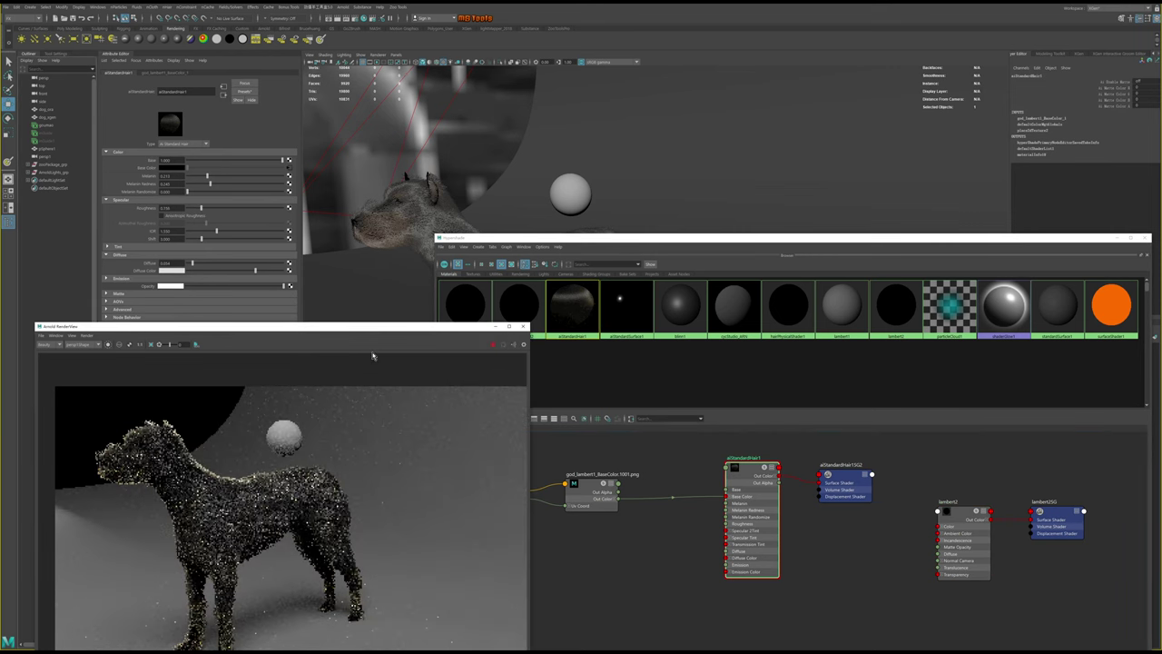
Shift the hair shader network slightly right and reselect aiStandardHair1
left_click(849, 481)
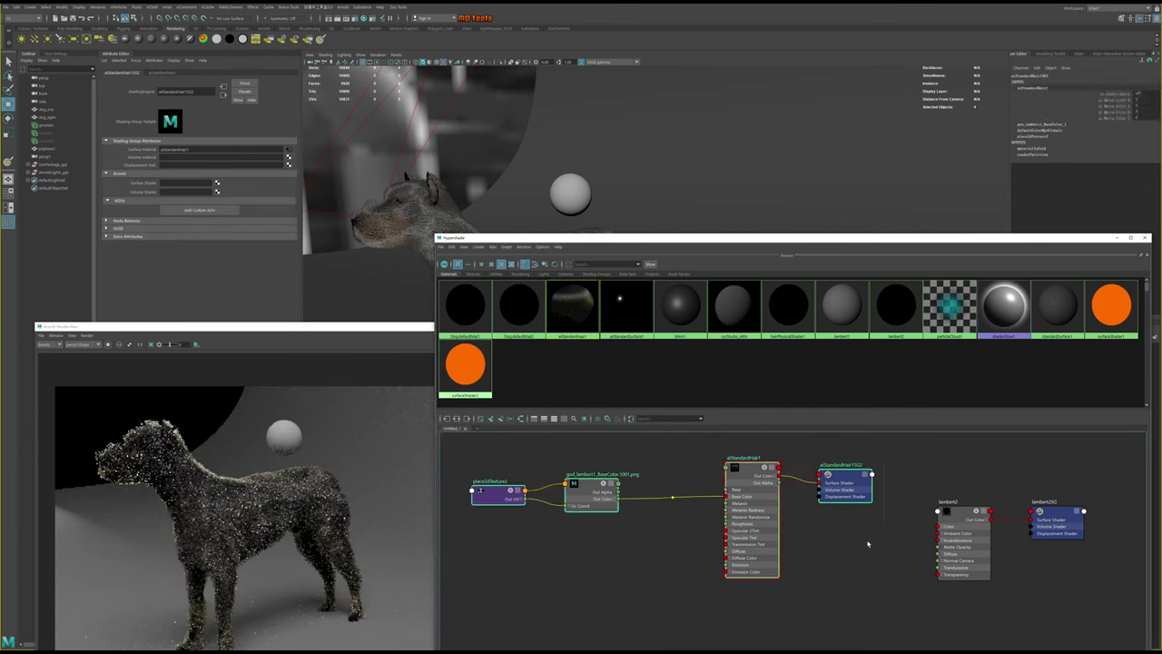
left_click_drag(844, 478, 860, 473)
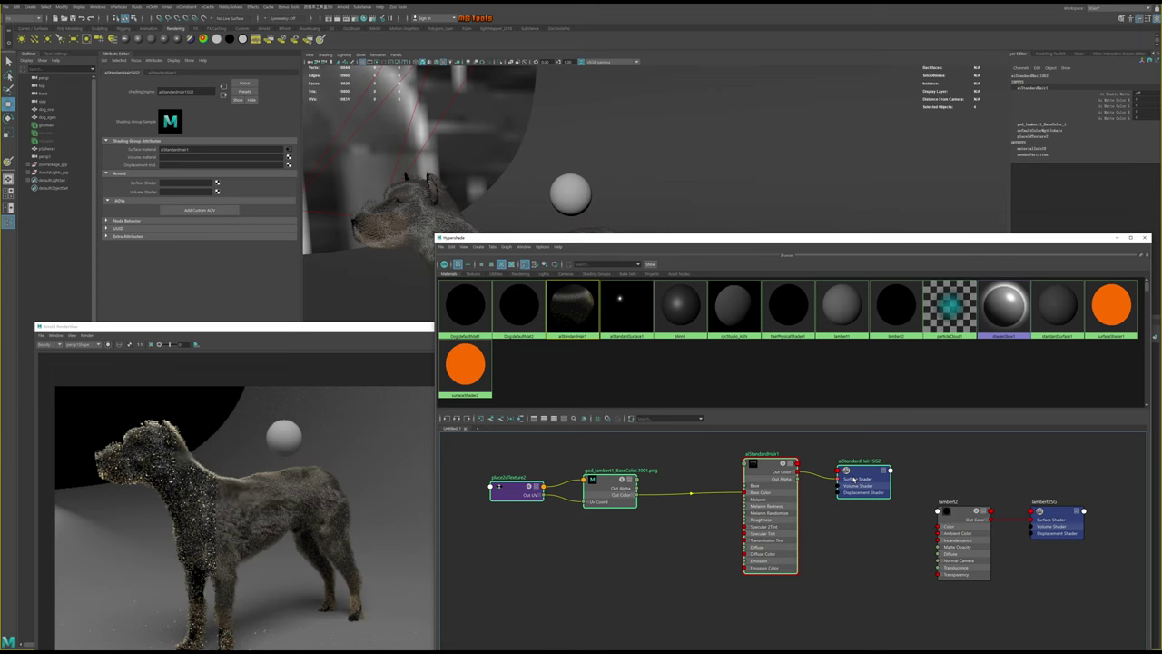
left_click(770, 472)
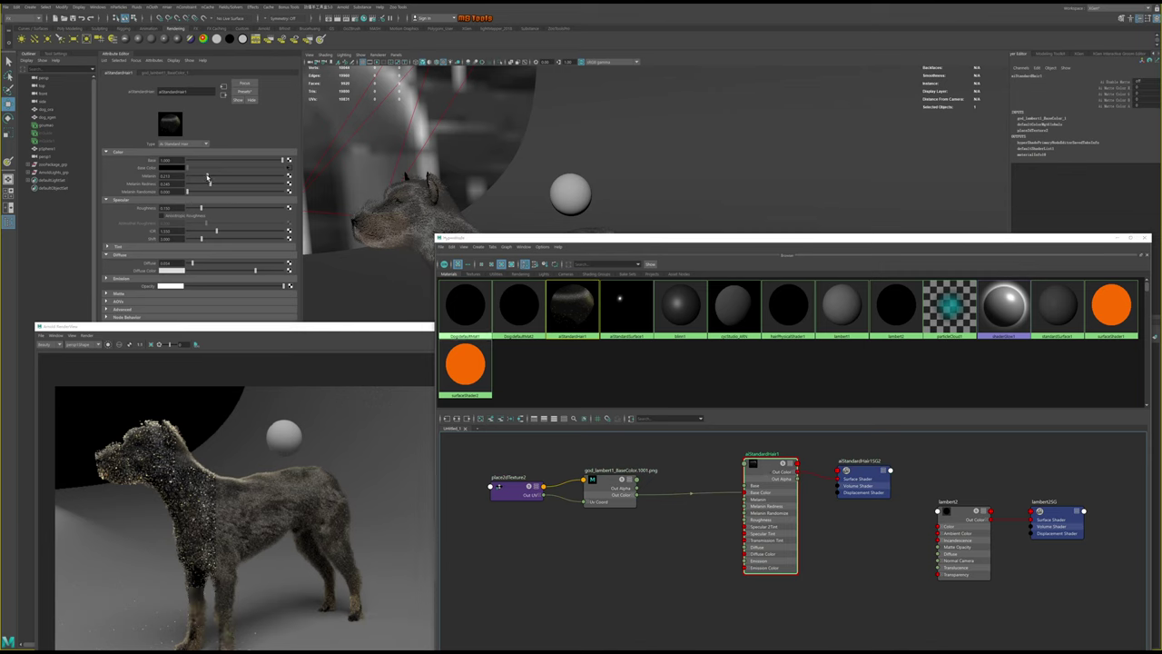
Adjust aiStandardHair1's Melanin back and forth to about 0.178, then select aiStandardHair1SG
left_click_drag(208, 178, 221, 178)
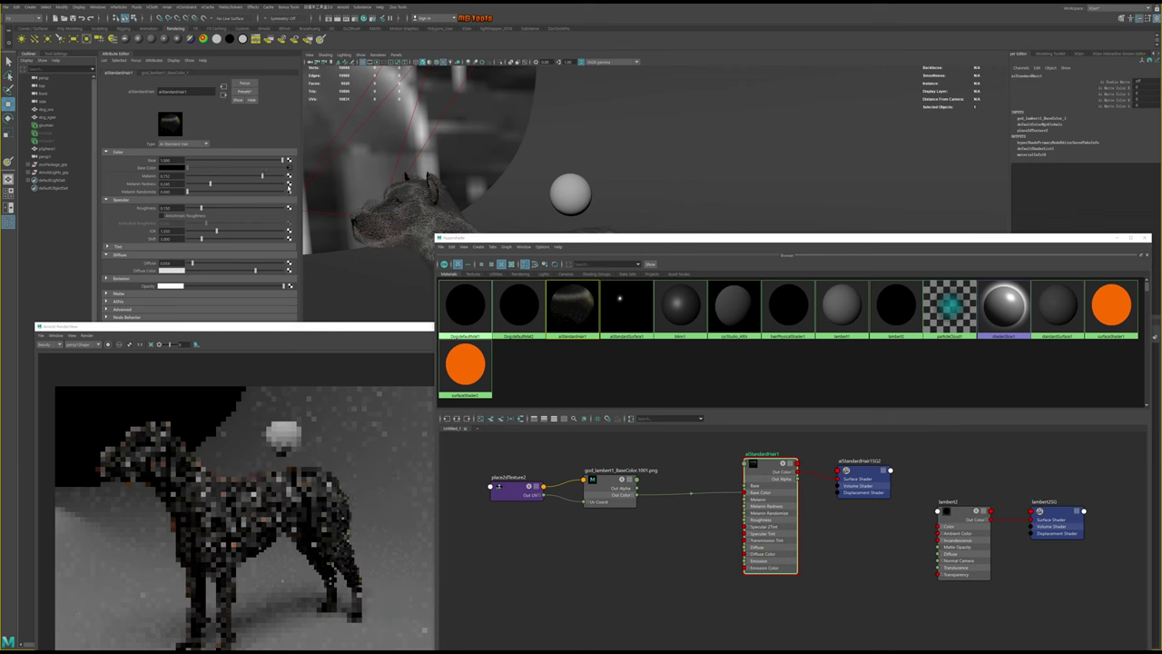
left_click(264, 176)
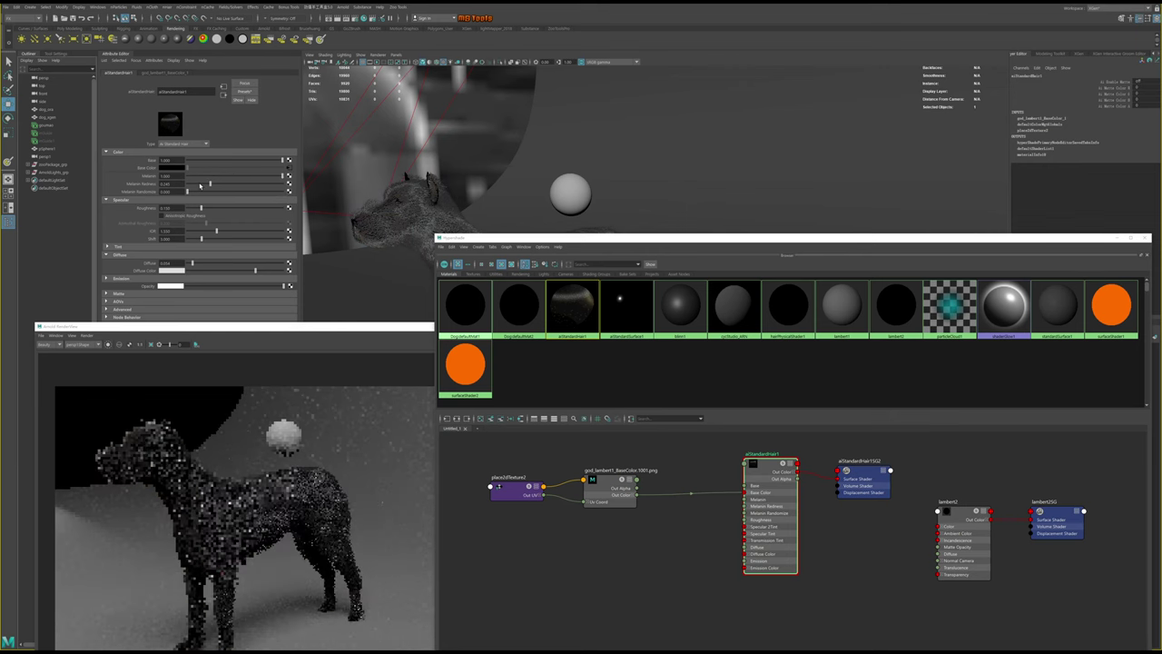
left_click_drag(196, 184, 203, 181)
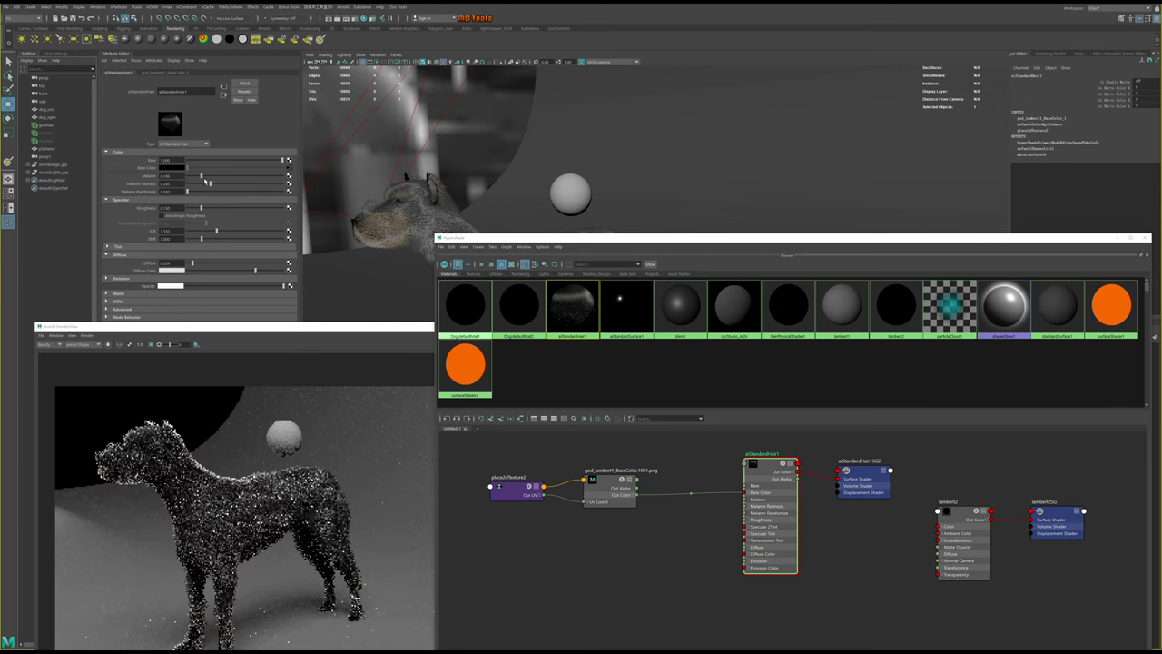
mouse_move(205, 182)
left_mouse_down()
mouse_move(269, 188)
mouse_move(251, 191)
left_mouse_up()
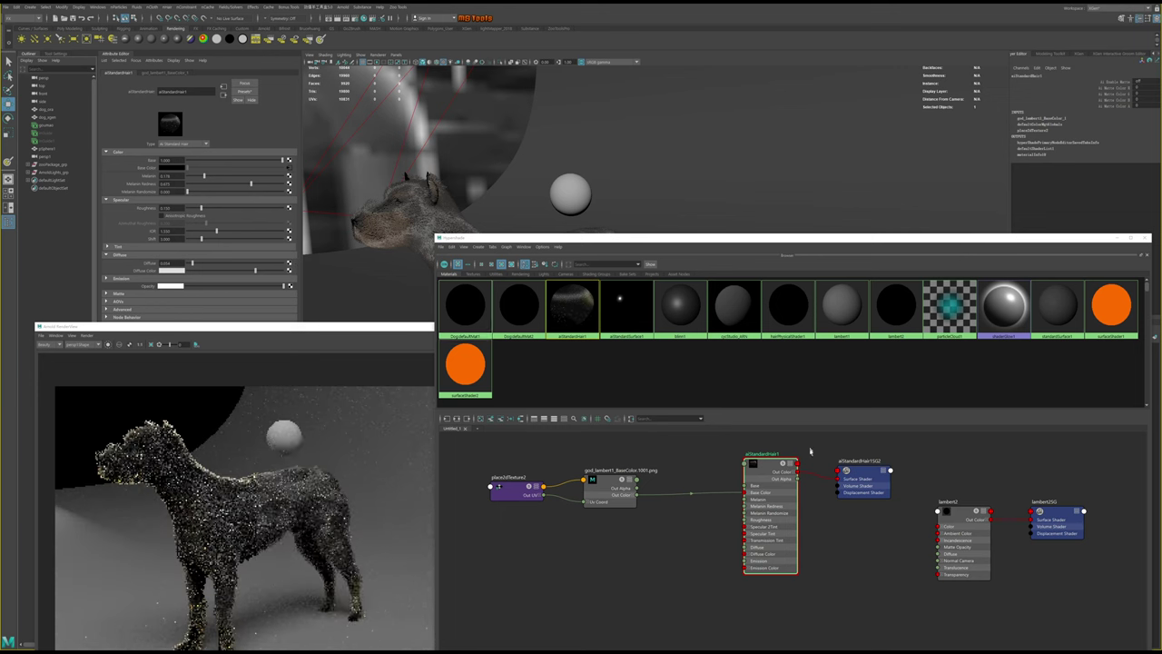
left_click(871, 478)
left_click(846, 476)
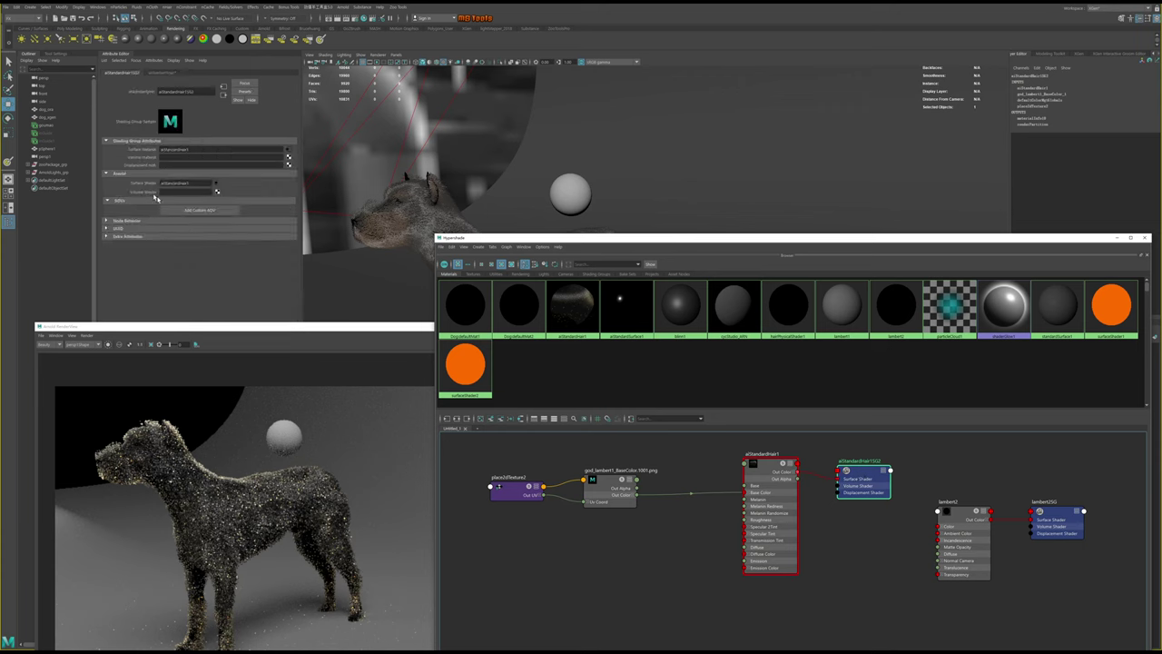
Move aiStandardHair1SG right, drag off its surface material link, and enlarge the RenderView
left_click(269, 513)
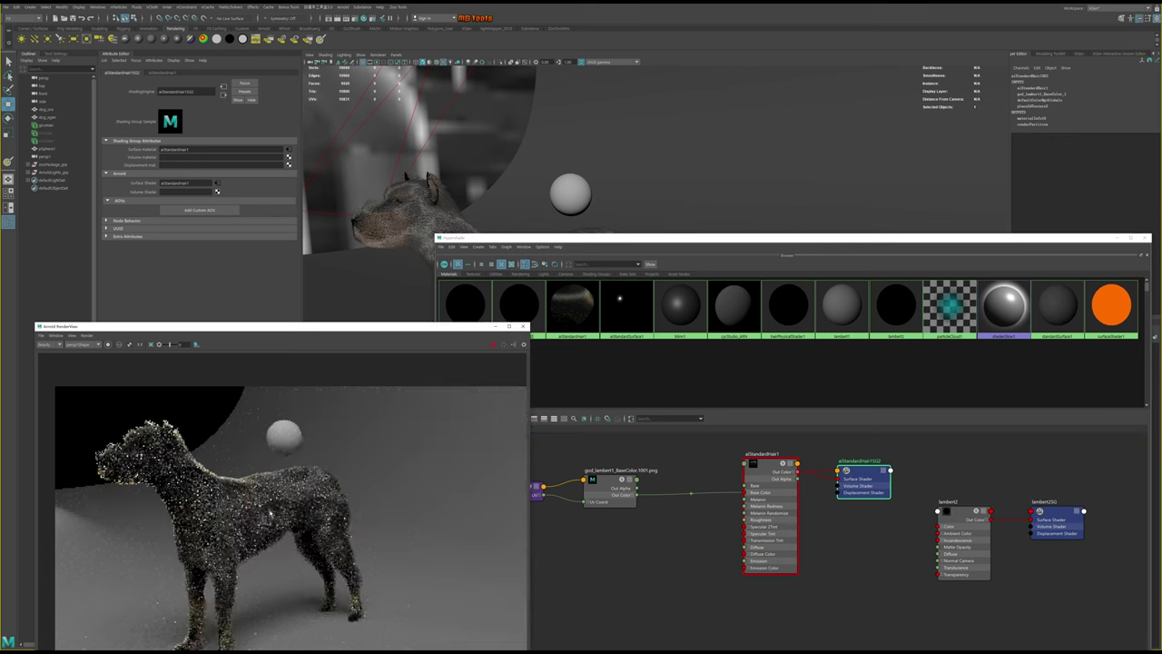
left_click(873, 473)
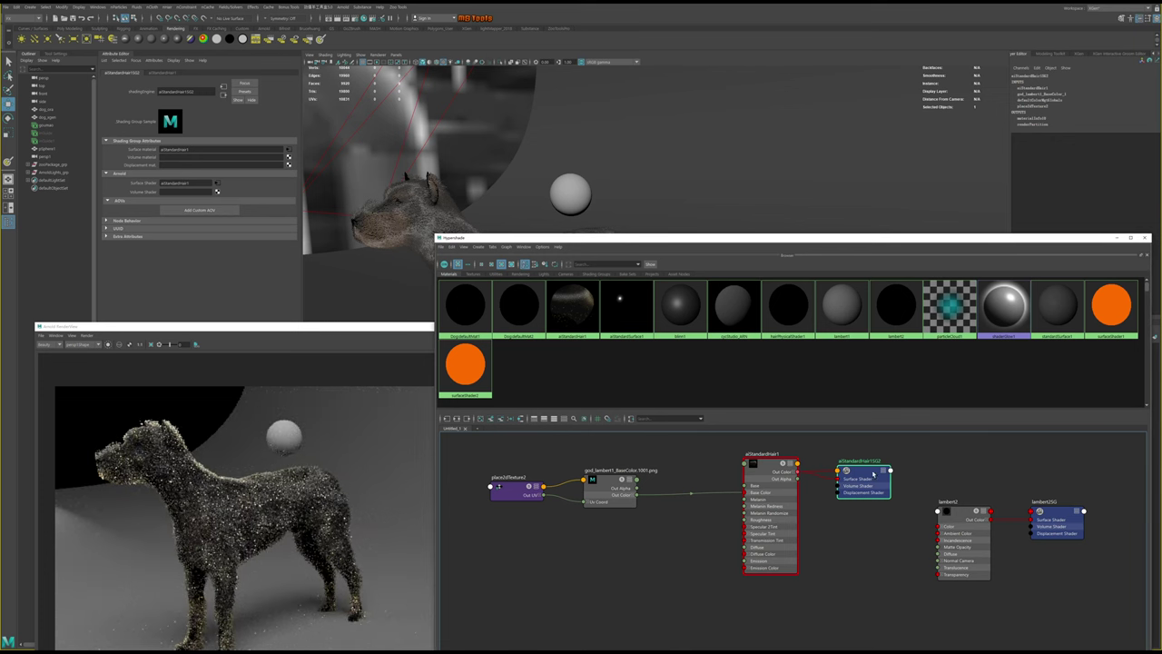
left_click_drag(884, 471, 919, 467)
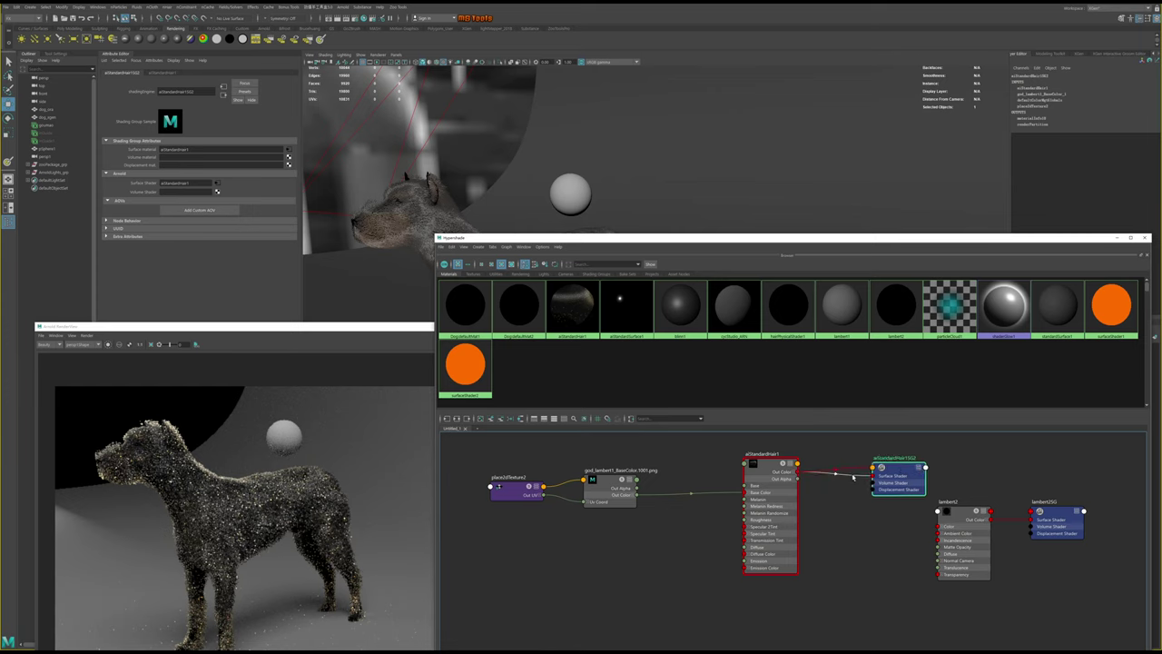
left_click_drag(850, 479, 856, 543)
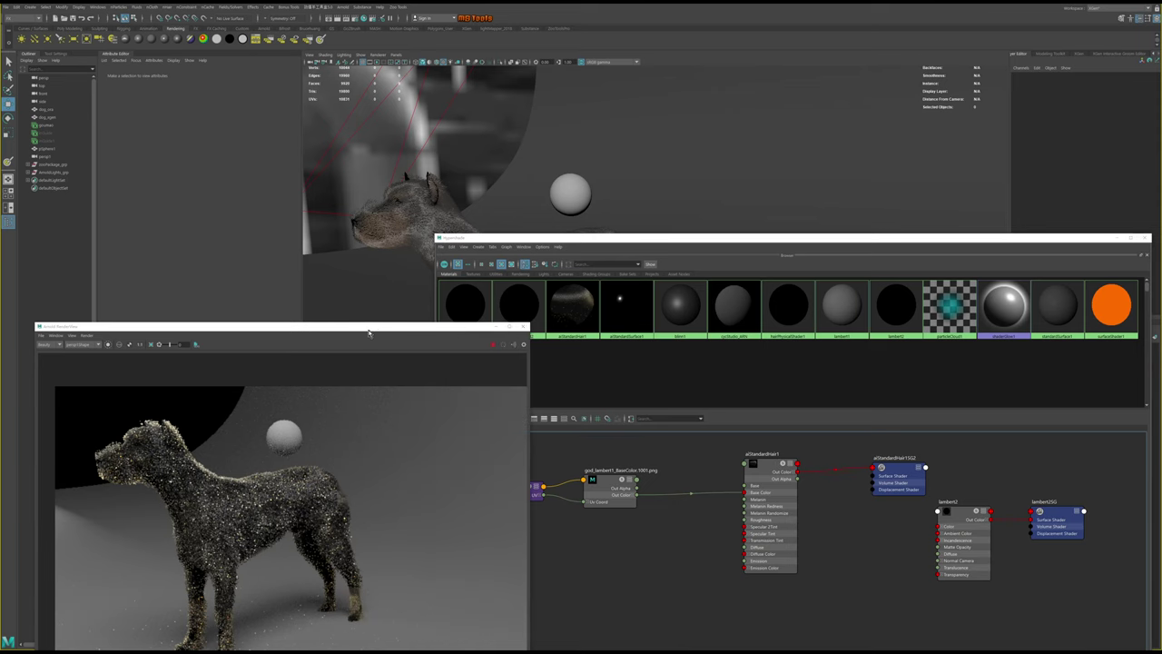
left_click_drag(368, 327, 405, 269)
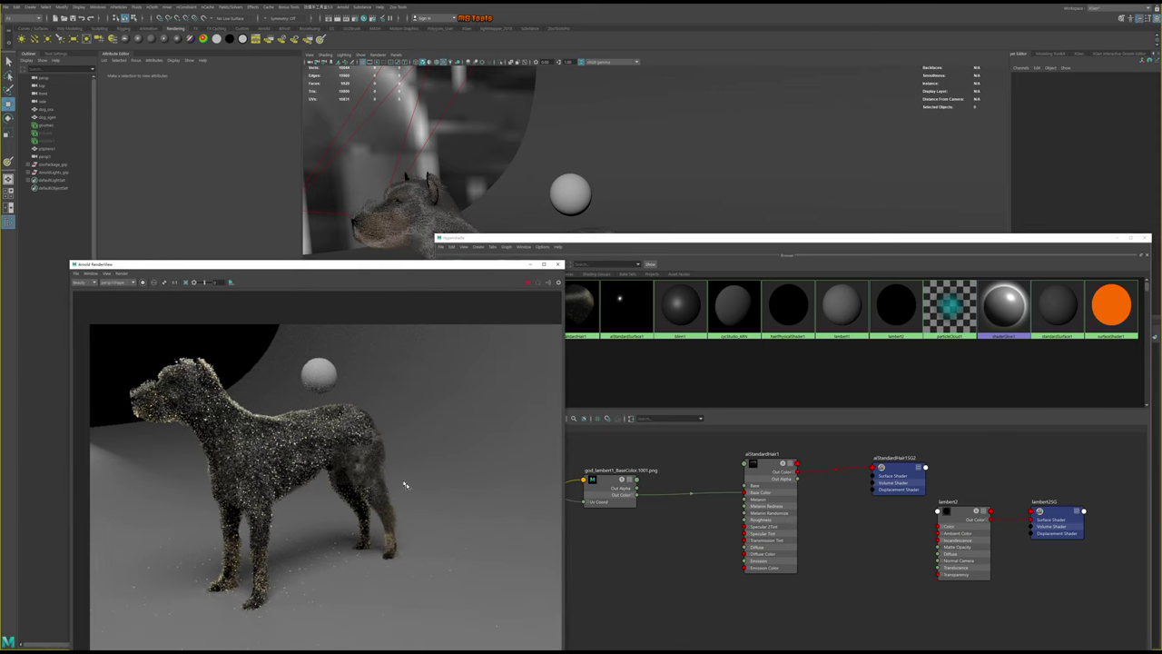
left_click(567, 497)
left_click(892, 474)
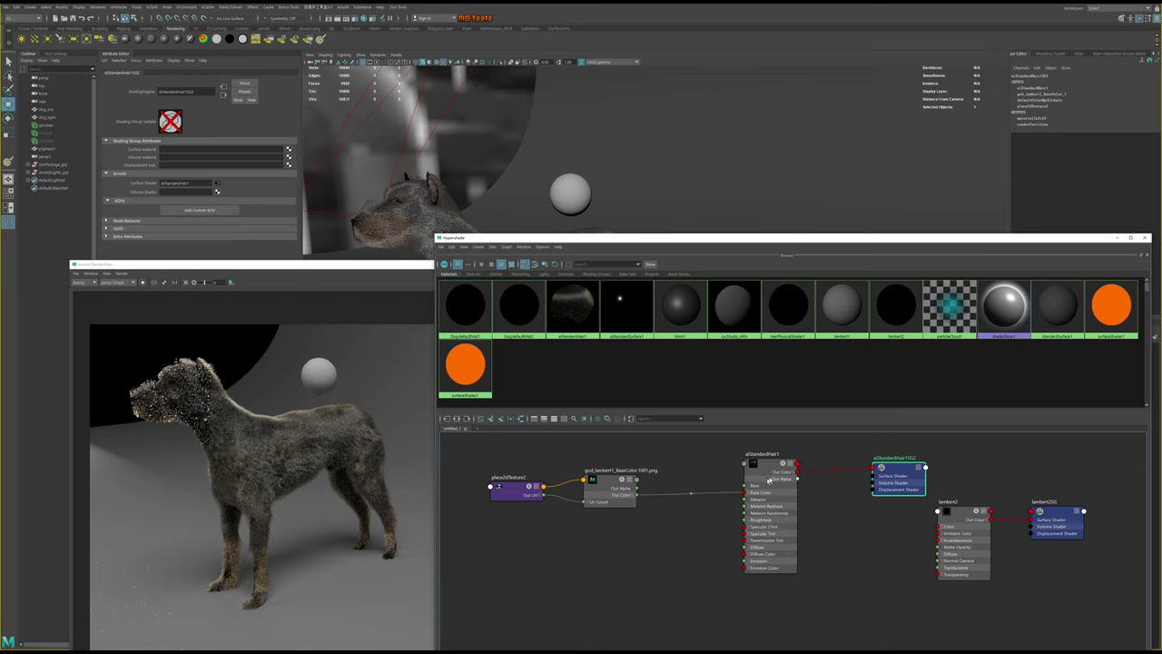
Lower aiStandardHair1's melanin for lighter fur and raise Melanin Redness to about 1.0
left_click(572, 309)
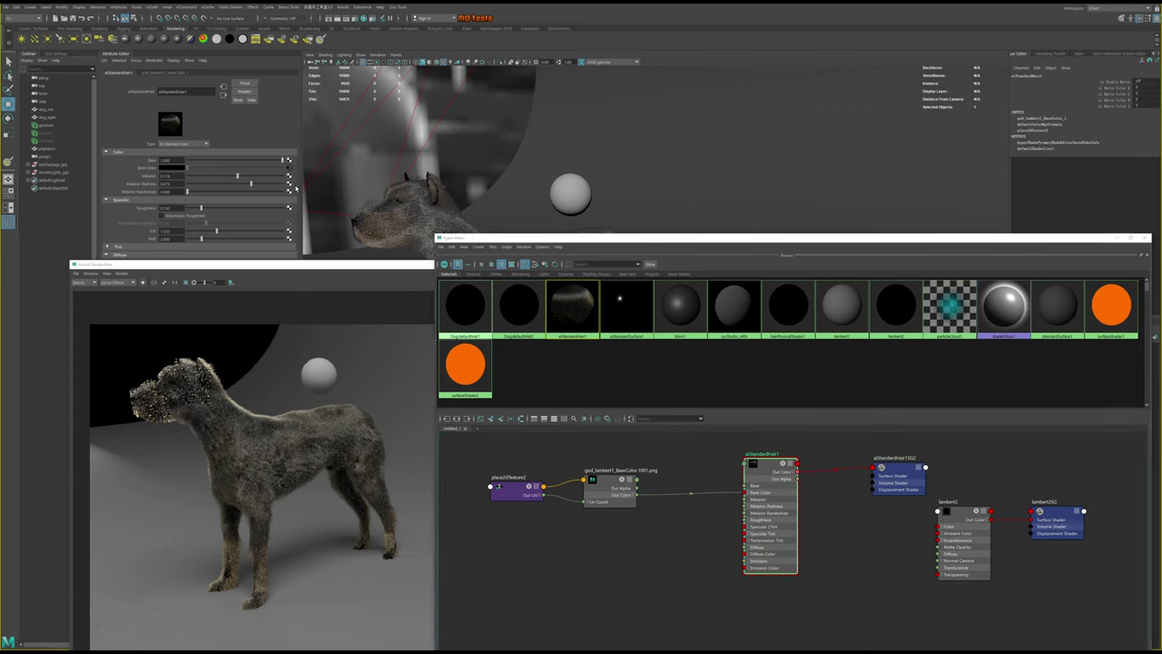
left_click_drag(238, 176, 258, 175)
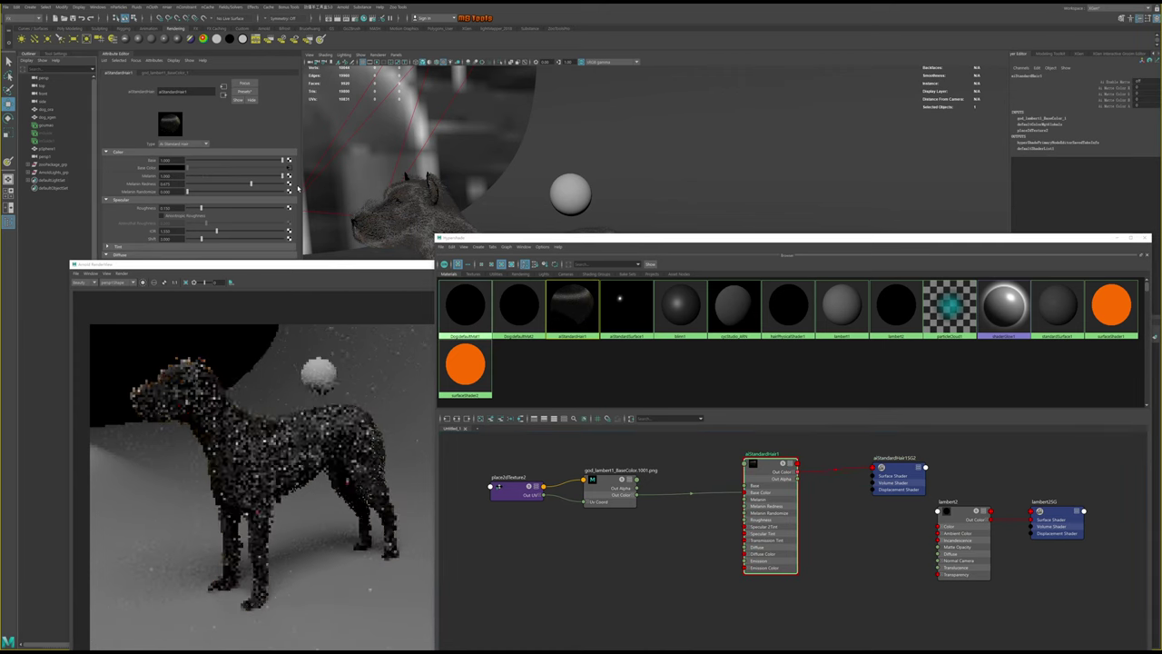
left_click(254, 176)
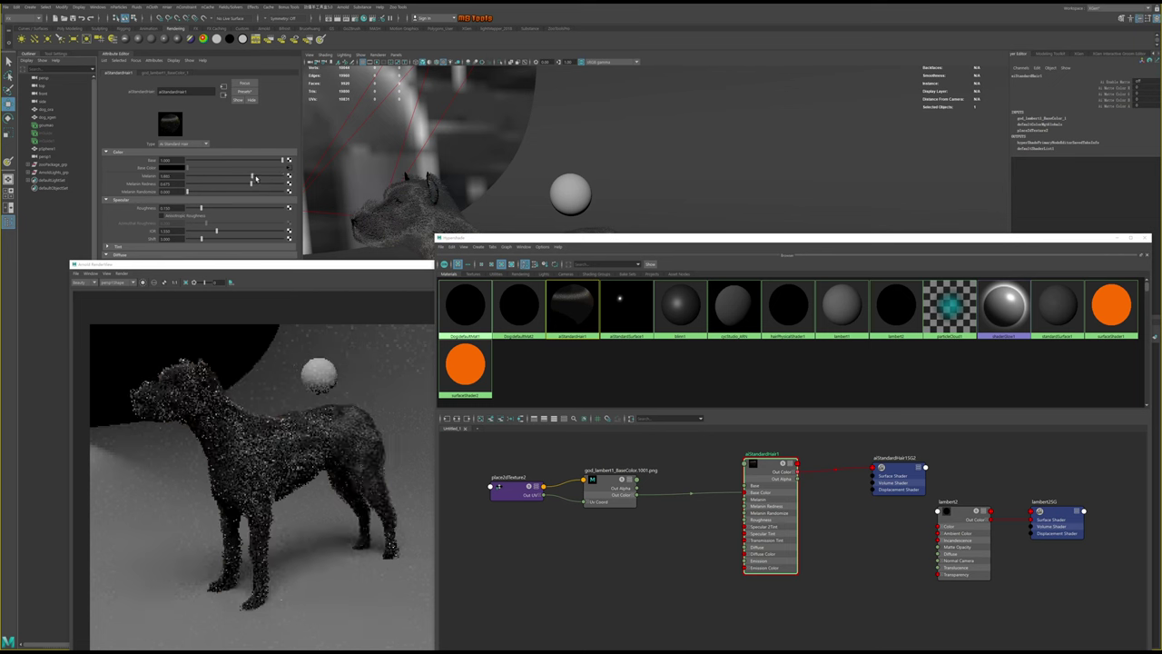
left_click(188, 176)
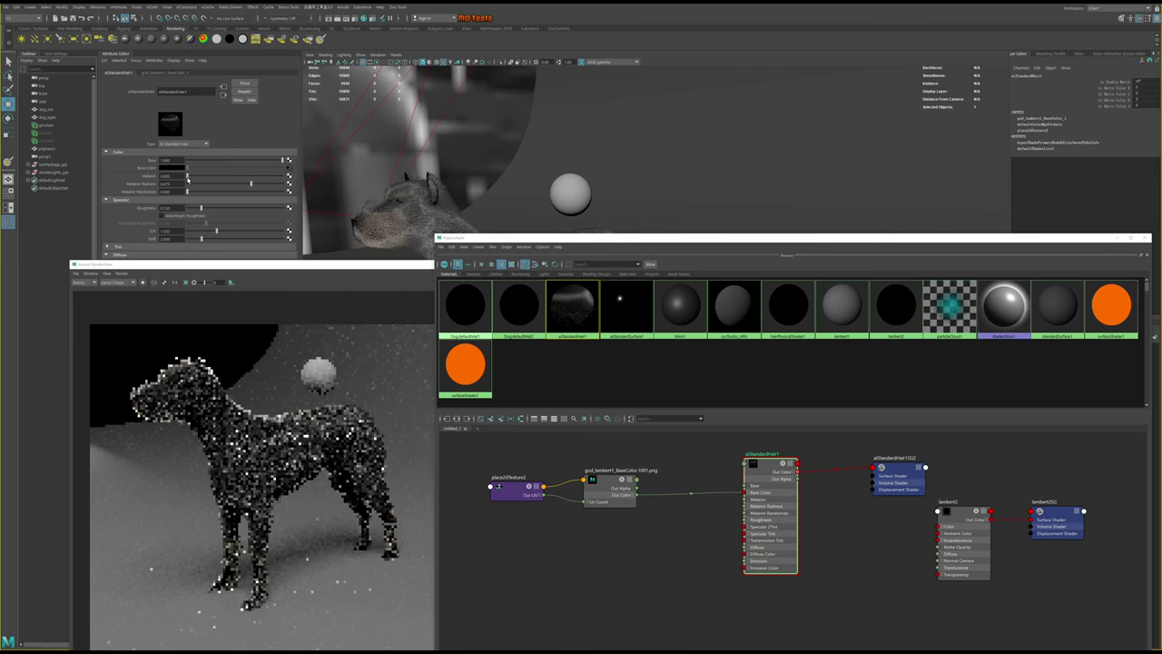
left_click(276, 342)
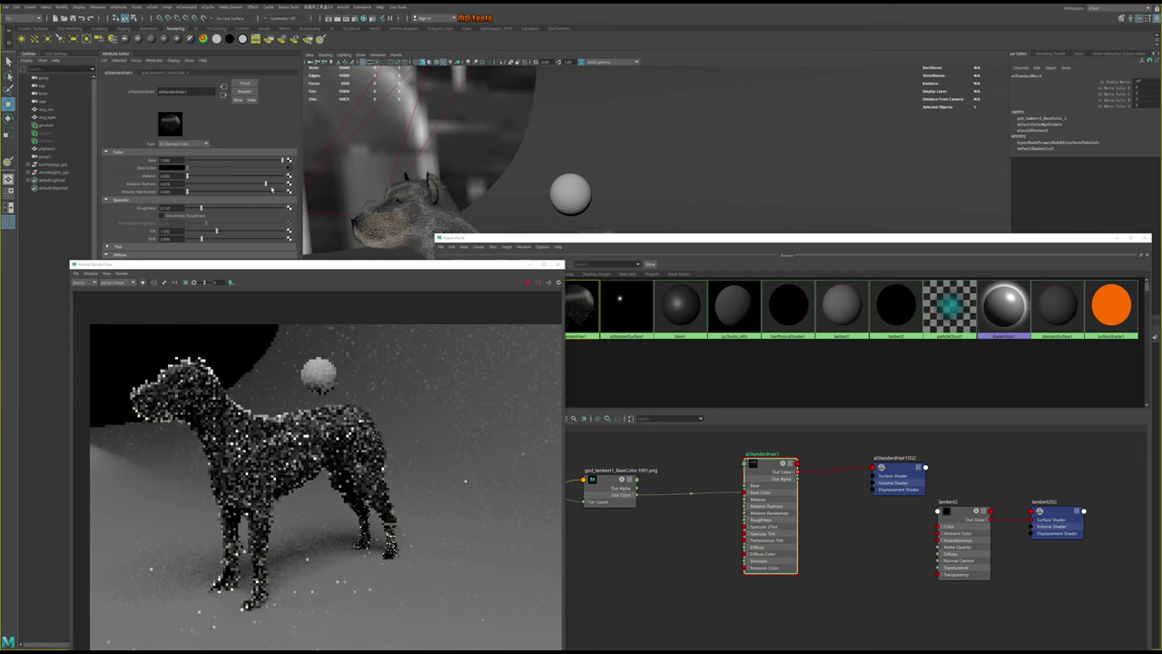
left_click_drag(271, 188, 287, 188)
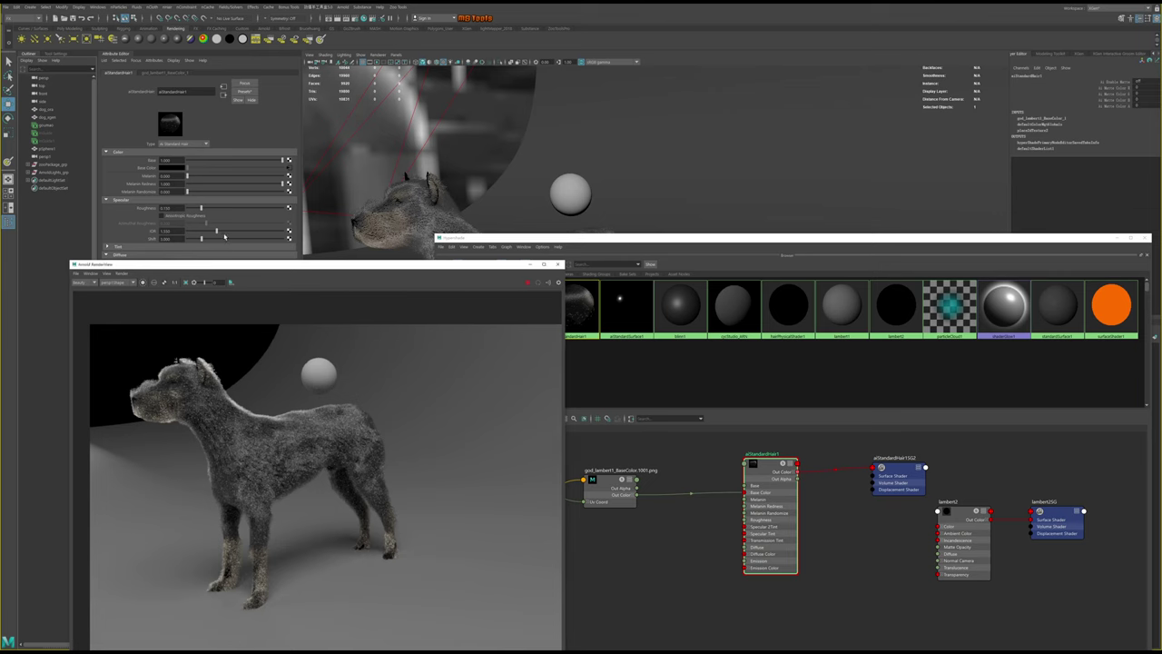
Under Tint, set fur Diffuse to 1.0 then about 0.6–0.7, and try white then darker diffuse colour
mouse_move(225, 268)
left_mouse_down()
mouse_move(388, 300)
mouse_move(487, 226)
left_mouse_up()
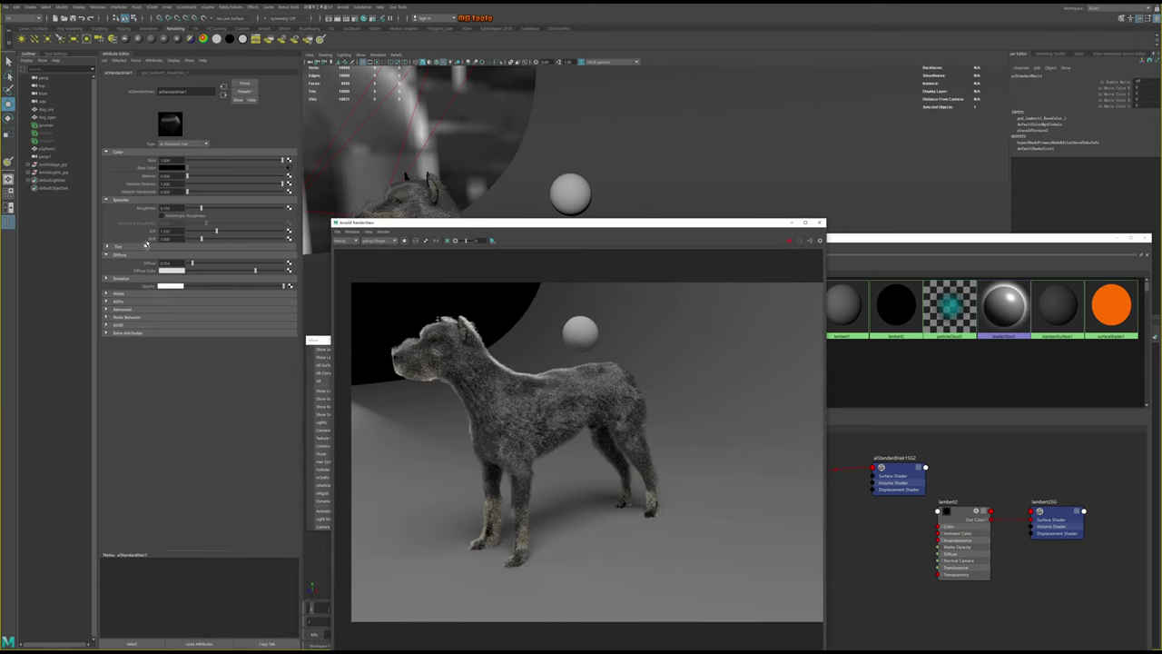
left_click(108, 247)
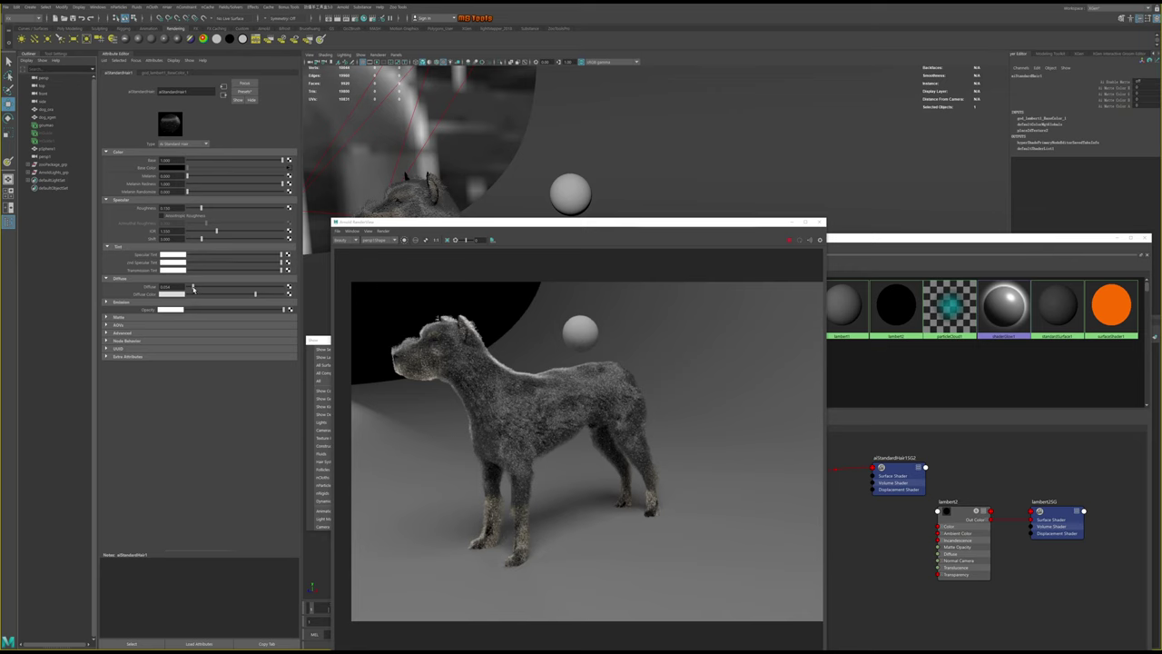
left_click_drag(192, 288, 289, 291)
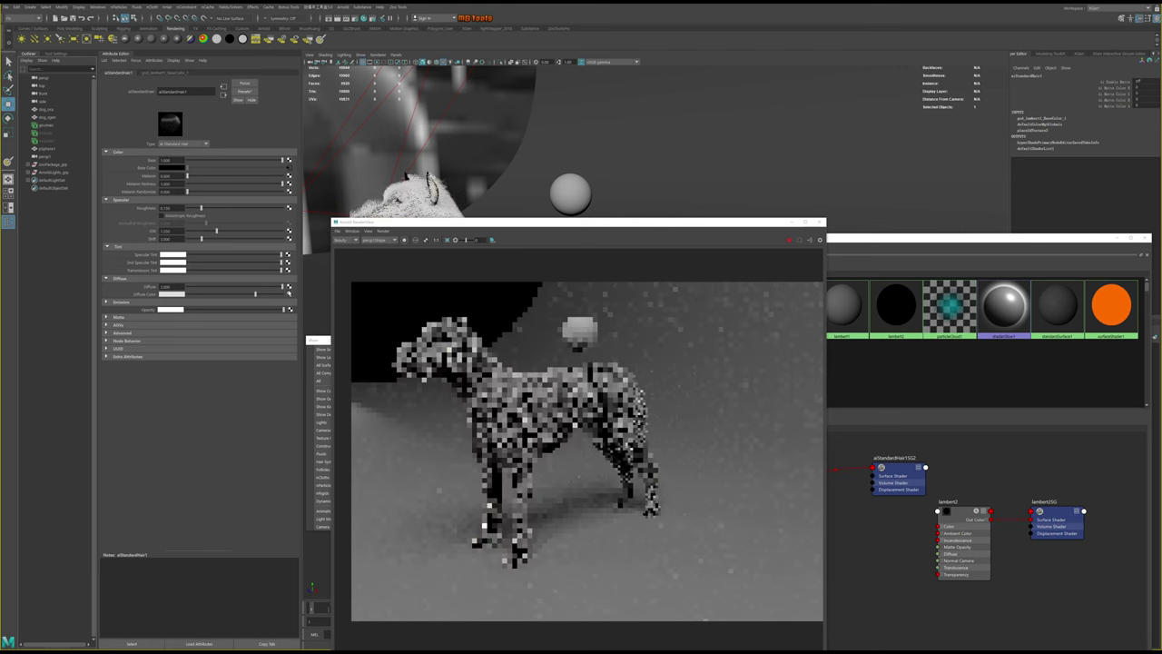
left_click_drag(288, 292, 187, 289)
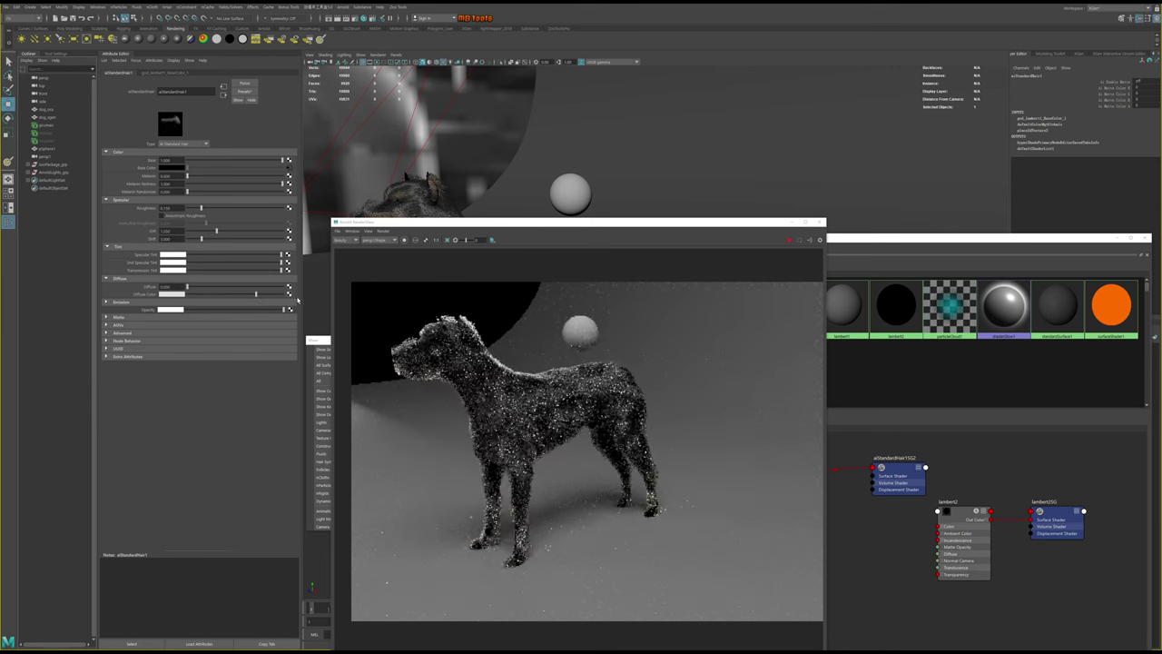
left_click_drag(297, 301, 301, 301)
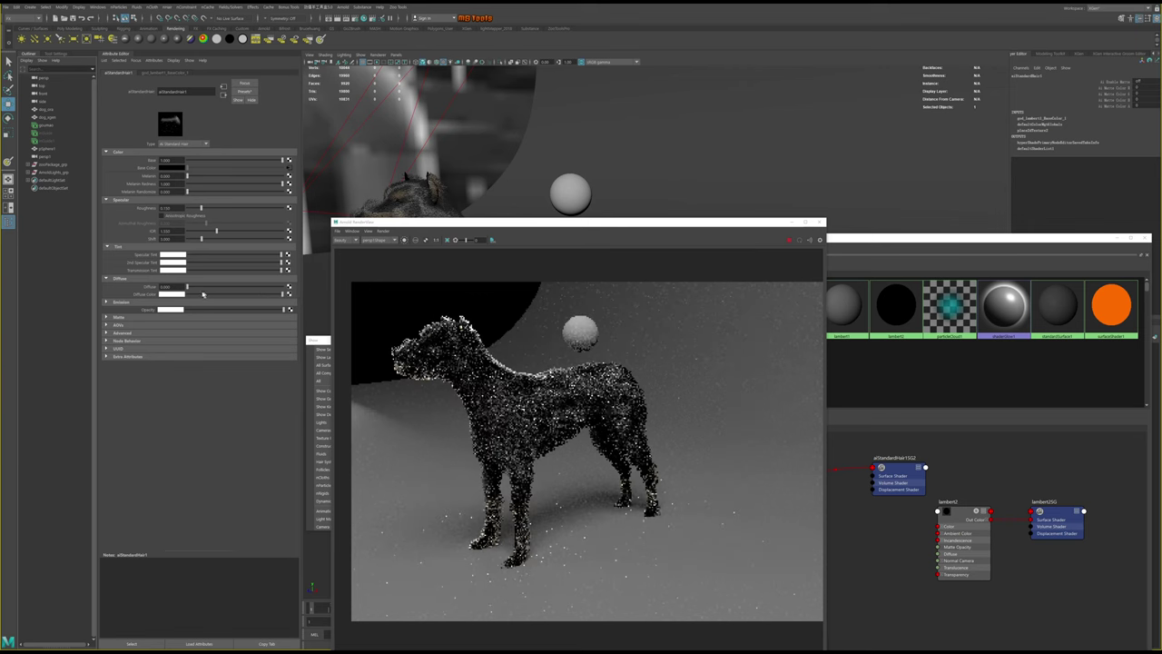
left_click_drag(192, 294, 195, 297)
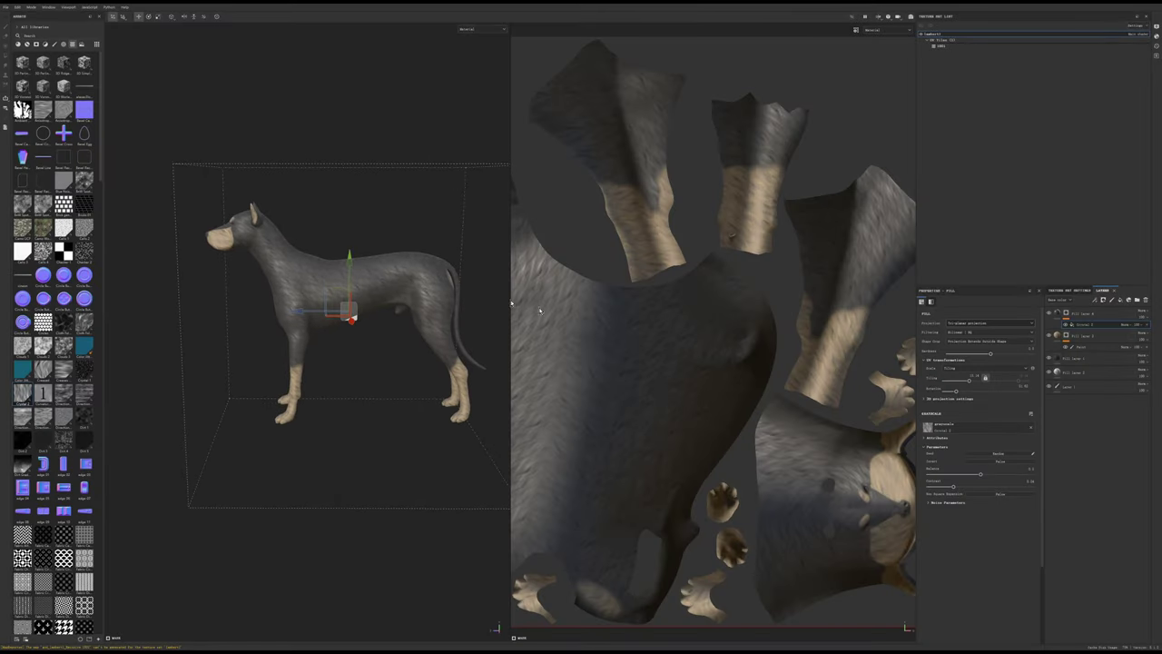
Add a fill layer above Fill layer 4 with a black mask and a paint layer in the mask
left_click(1060, 315)
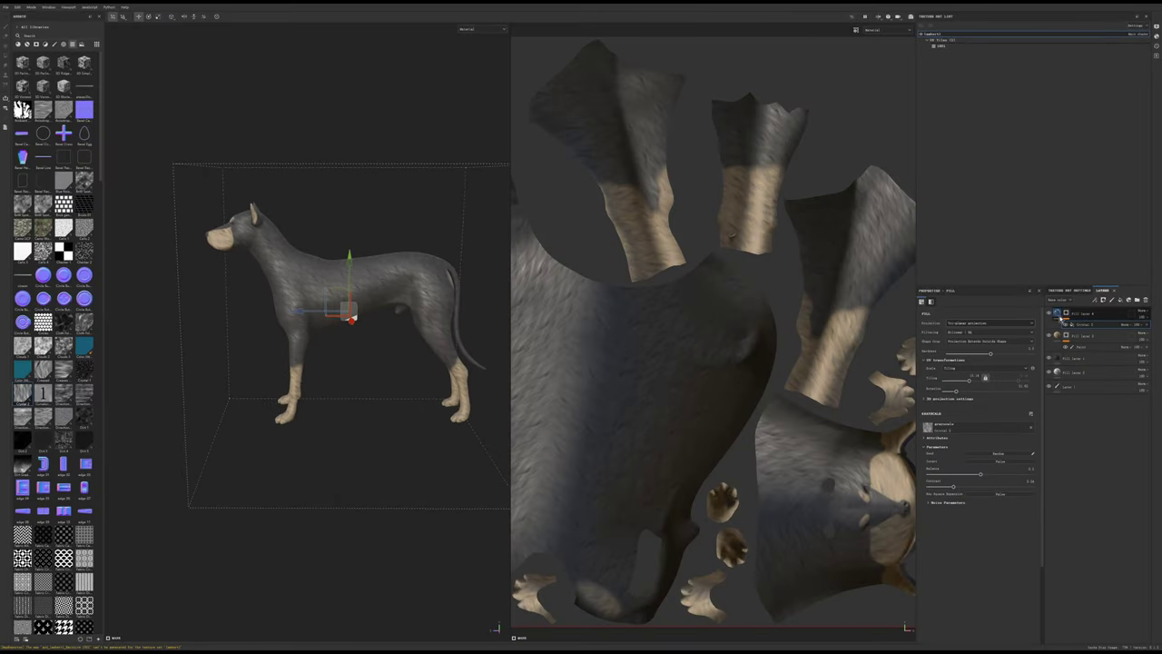
left_click(1127, 302)
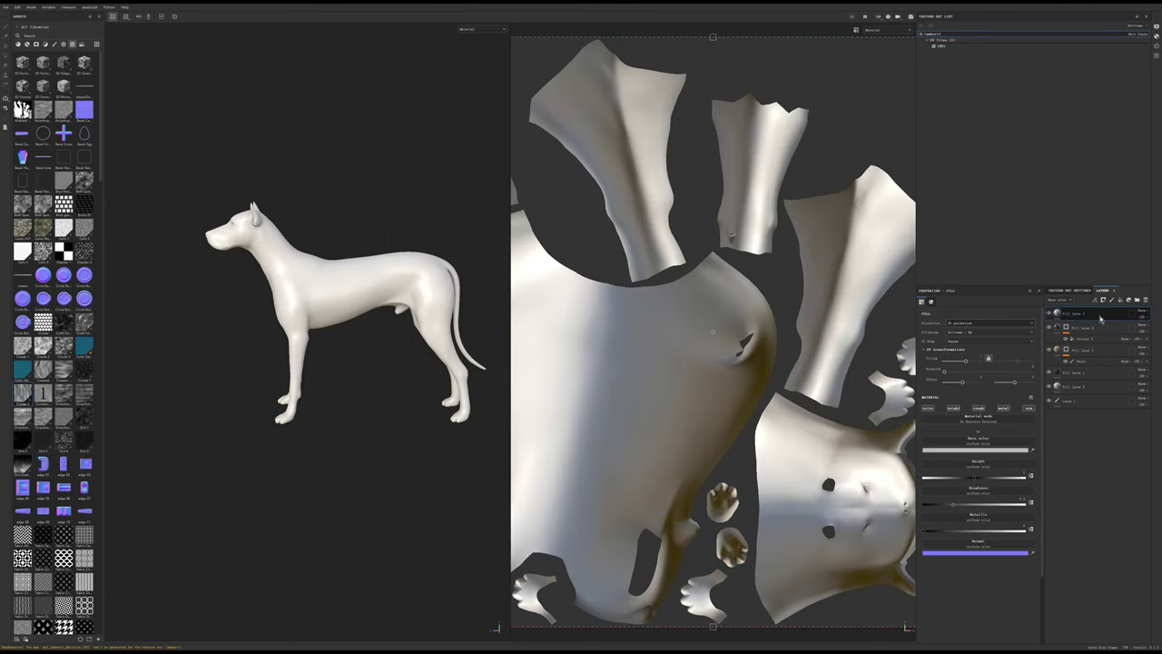
right_click(1058, 314)
left_click(1086, 342)
right_click(1069, 316)
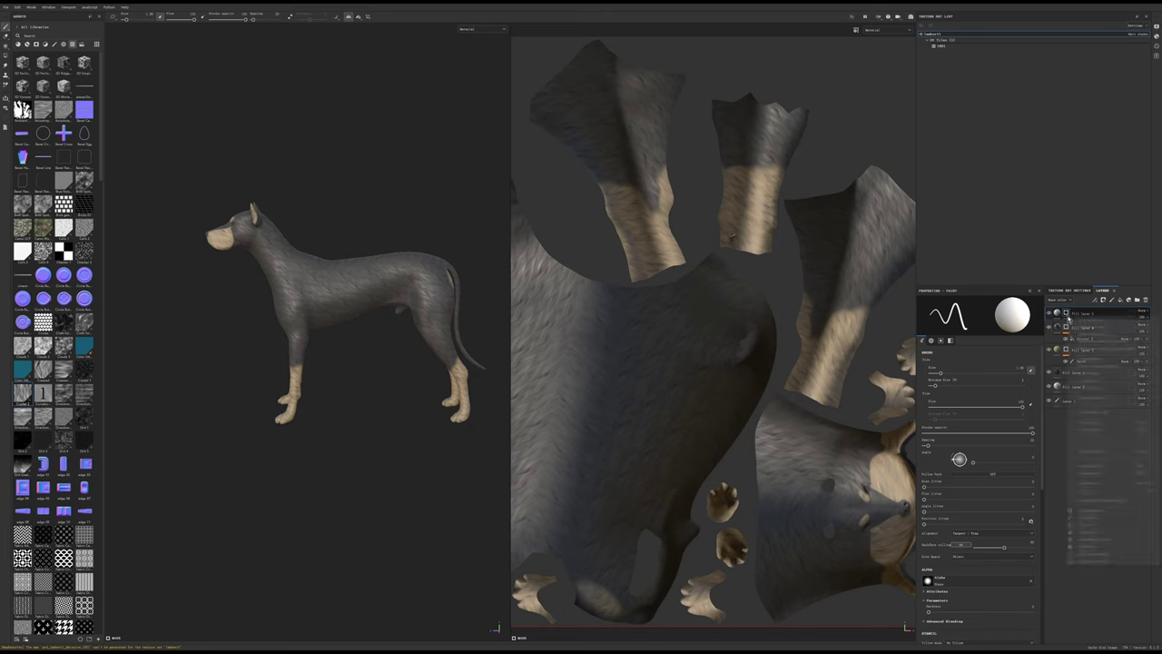
left_click(1098, 518)
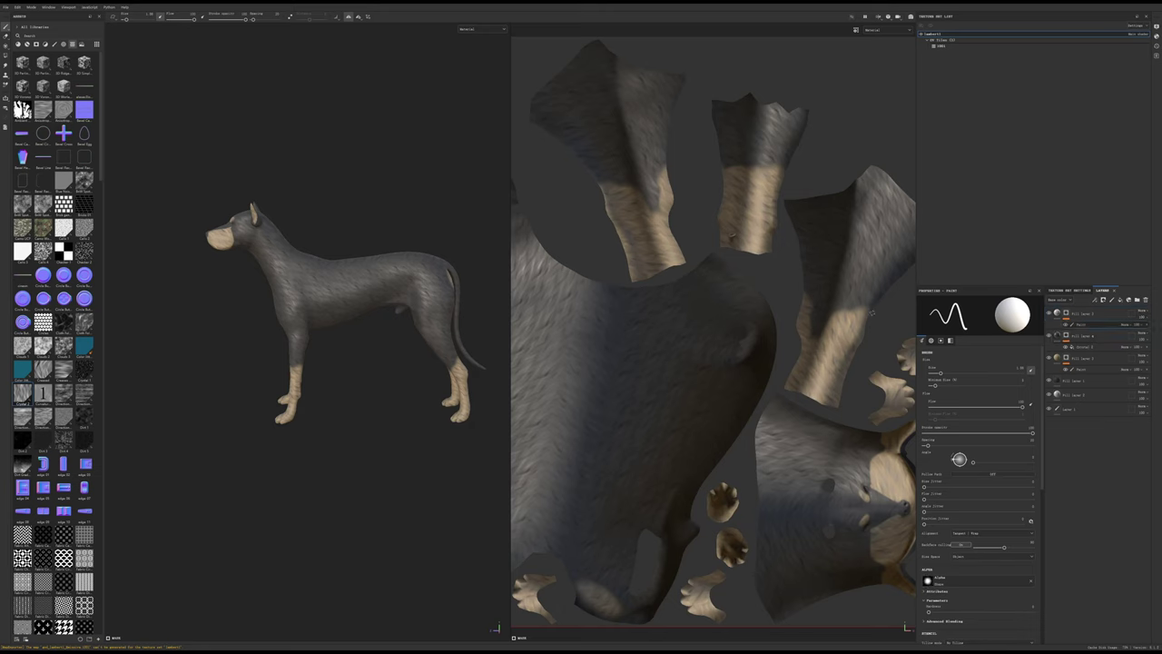
Set the new fill layer's base colour to orange
left_click(1059, 316)
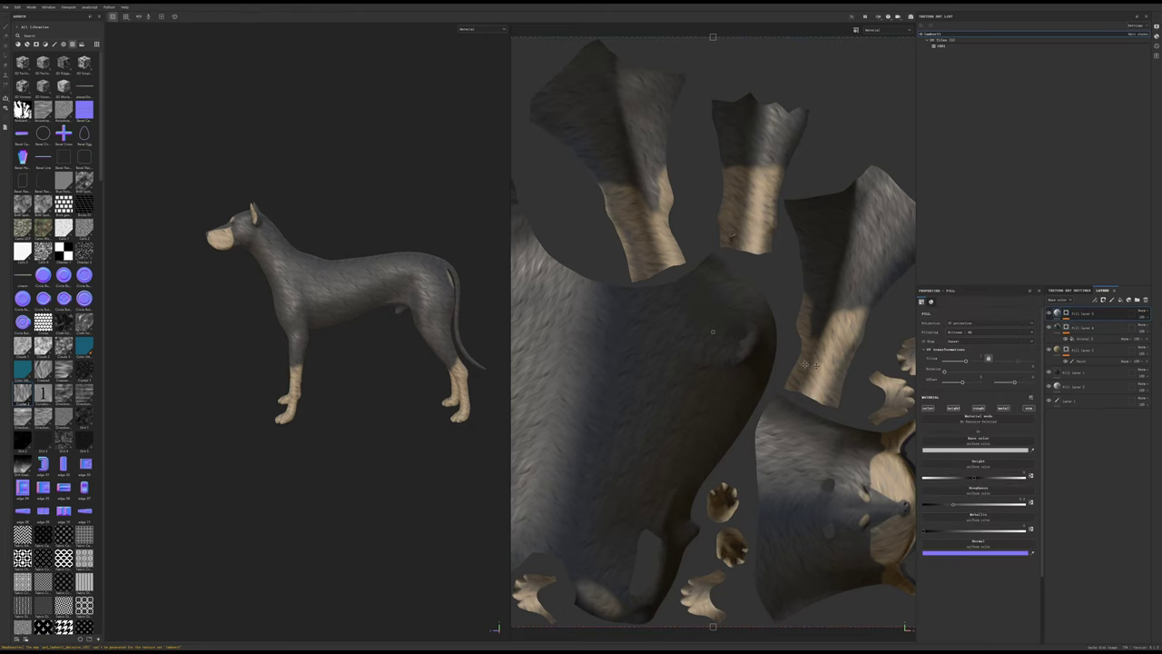
left_click(959, 451)
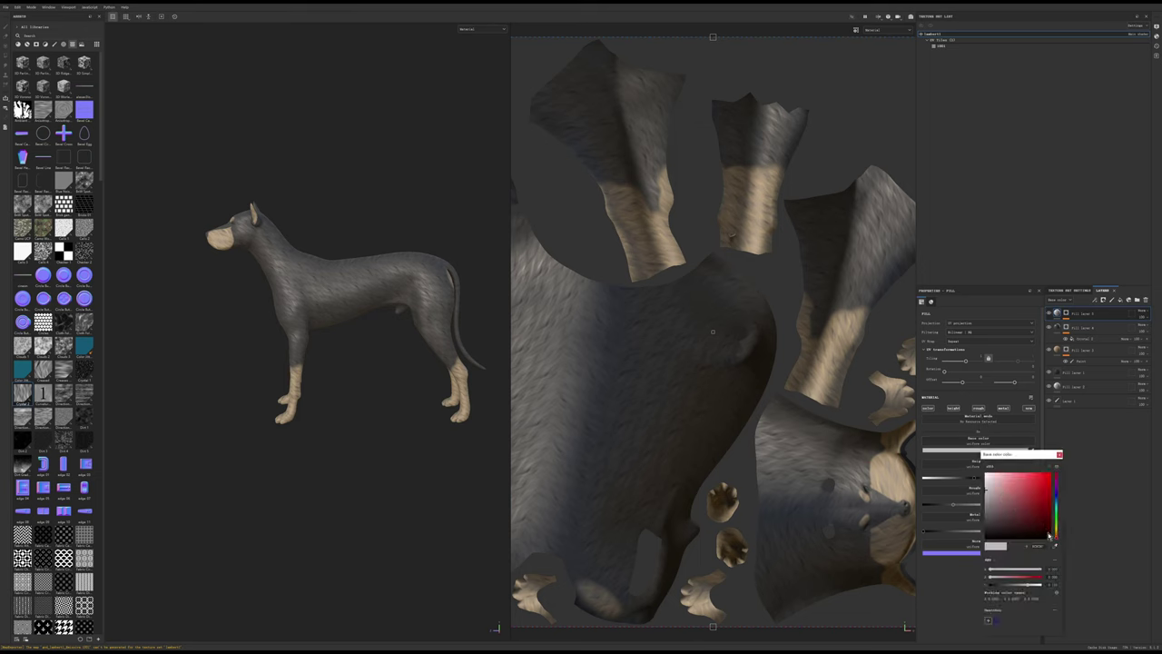
left_click_drag(1049, 536, 1019, 483)
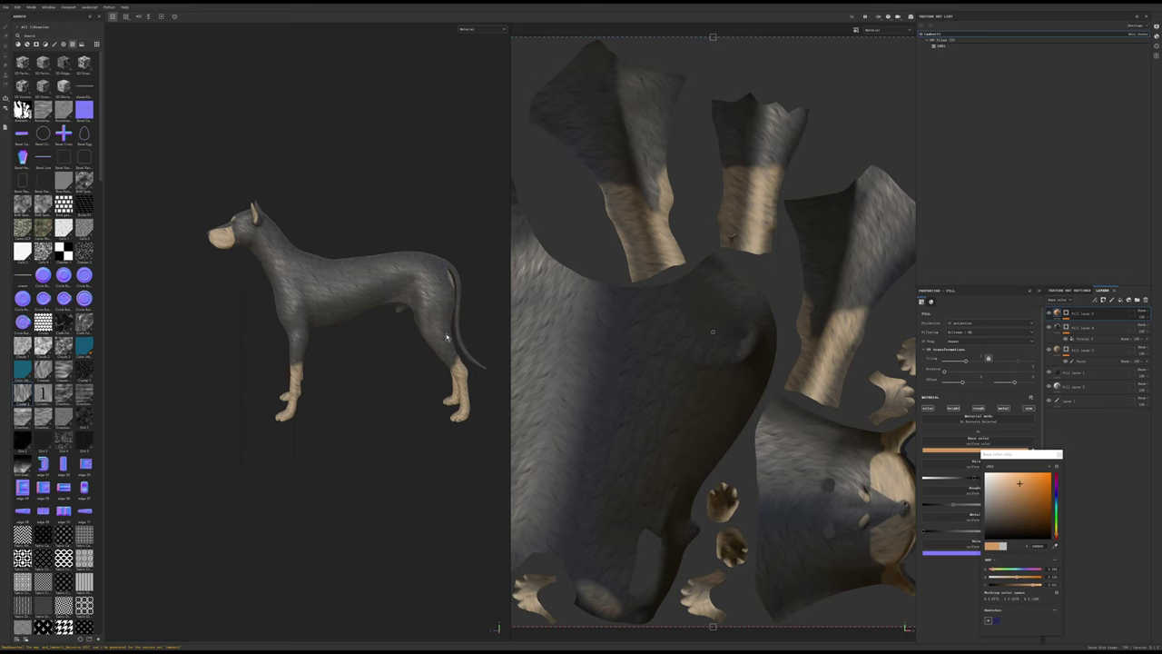
Paint orange stripes on the dog's torso, hip and neck, plus a spot on the chest
left_click_drag(446, 338, 363, 345, "alt")
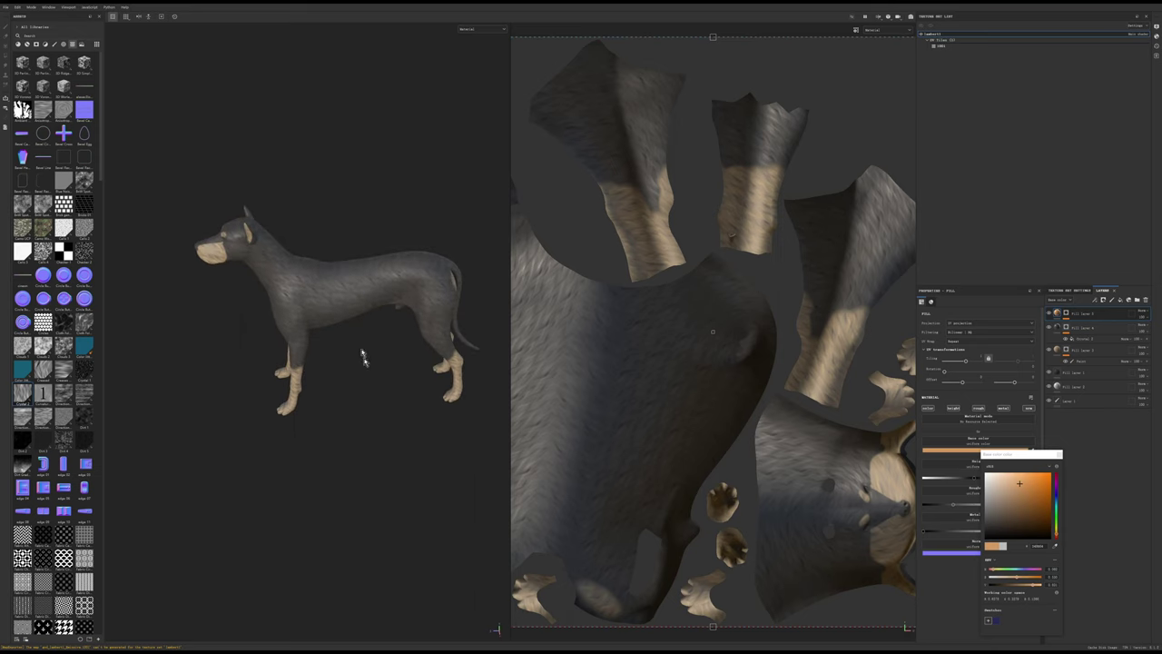
left_click(1067, 314)
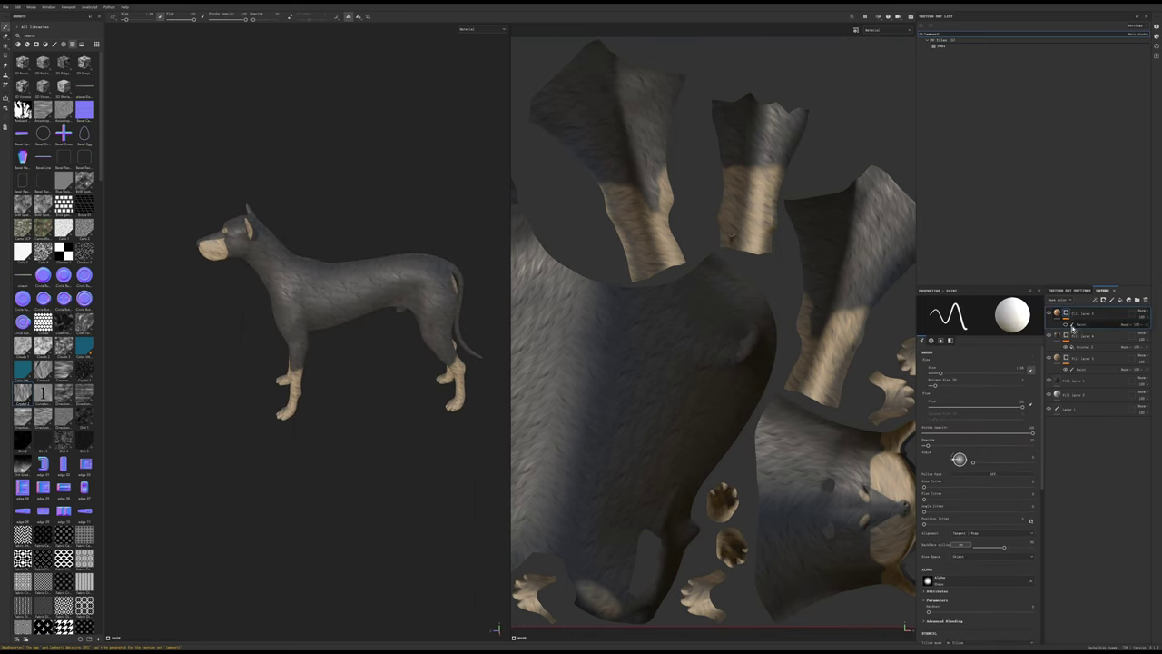
left_click(1071, 325)
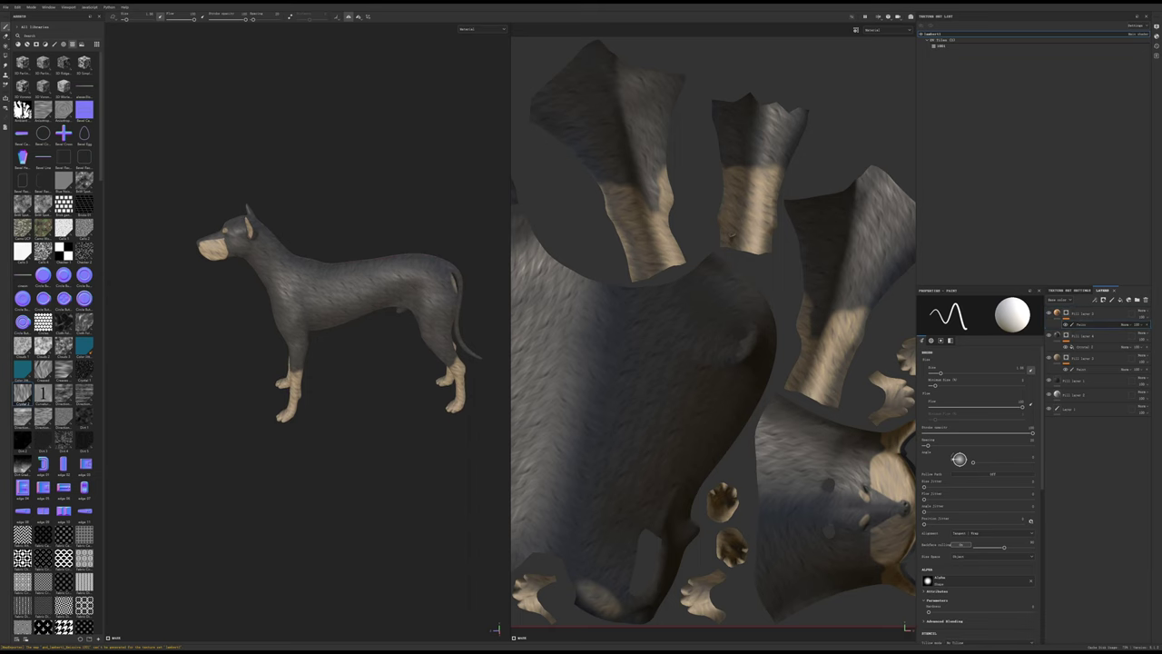
key("bracketright")
left_click_drag(309, 266, 319, 328)
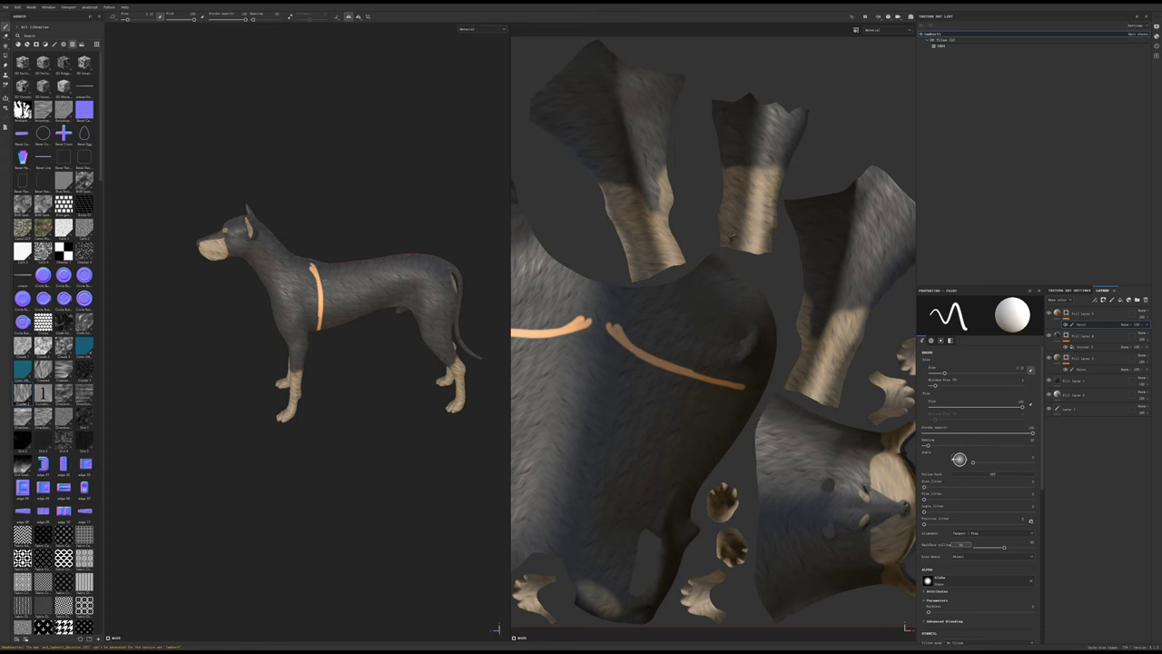
key("bracketright")
left_click_drag(310, 266, 319, 329)
left_click_drag(341, 264, 345, 323)
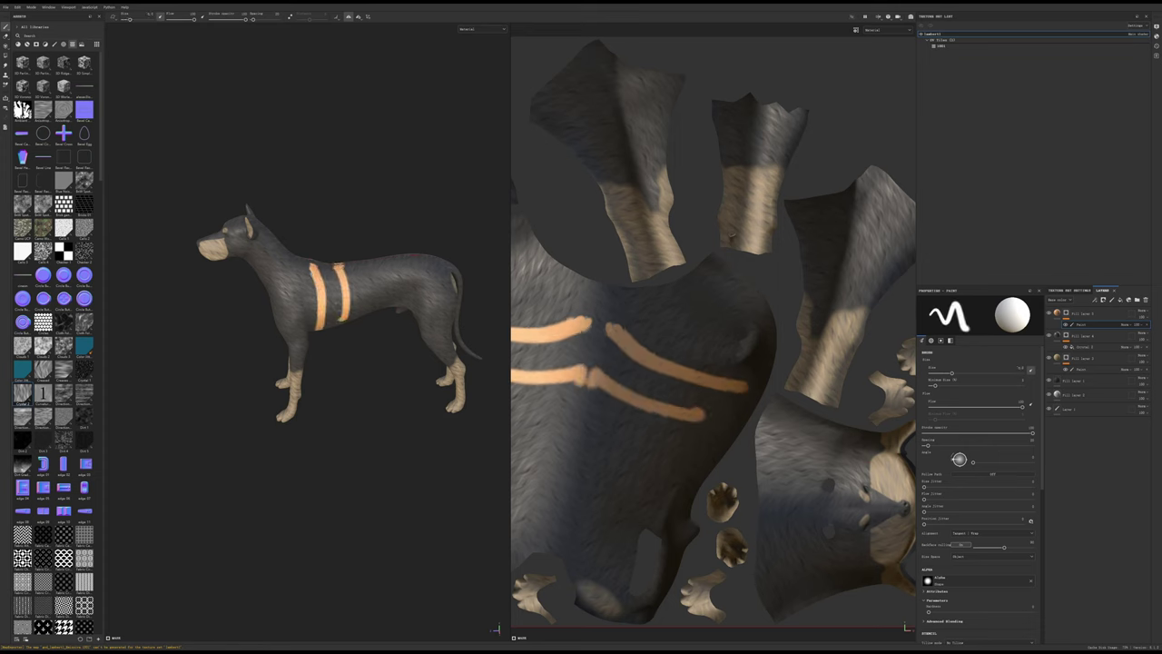
mouse_move(362, 265)
left_mouse_down()
mouse_move(367, 324)
mouse_move(393, 307)
left_mouse_up()
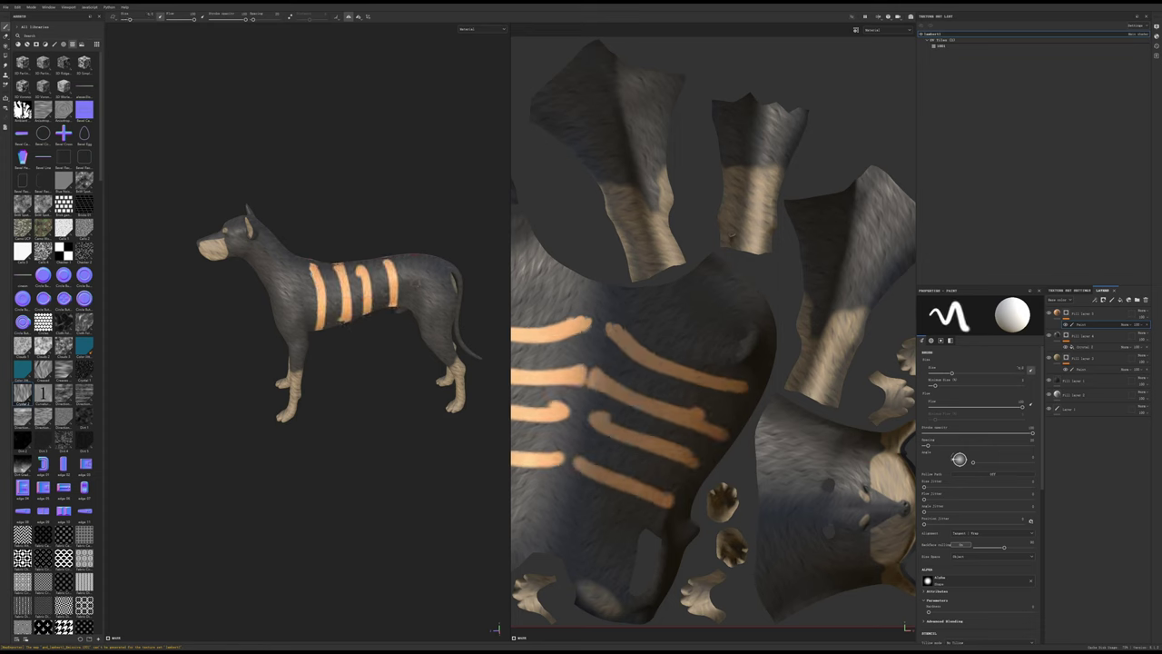
left_click_drag(411, 262, 436, 356)
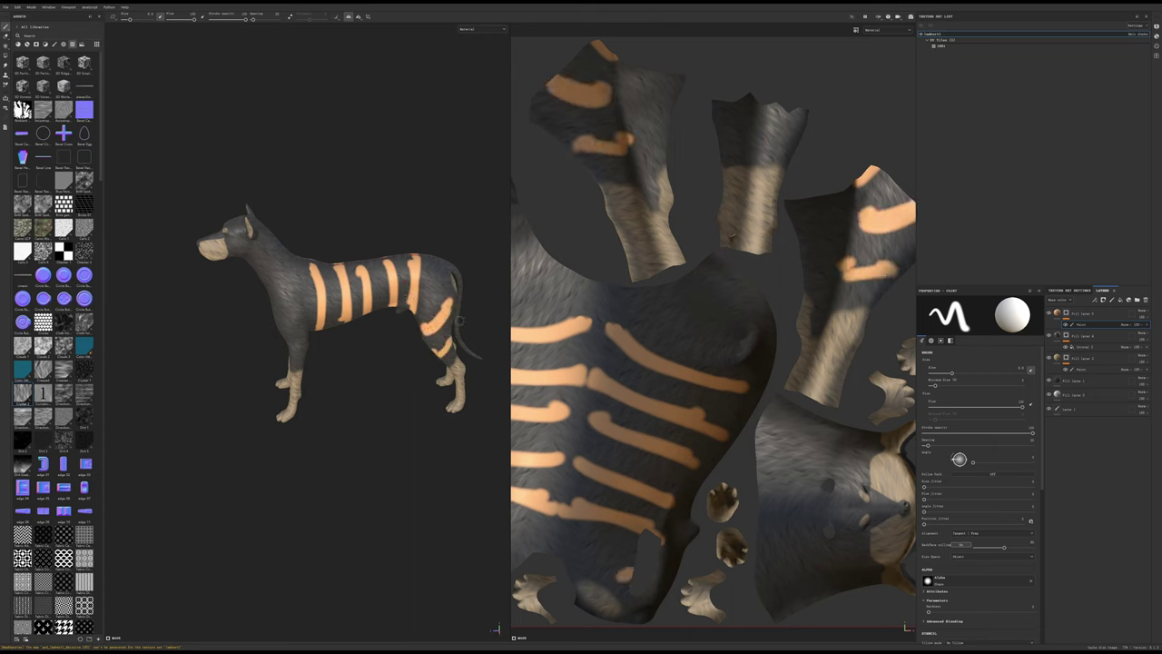
left_click_drag(297, 341, 303, 350)
mouse_move(288, 252)
left_mouse_down()
mouse_move(280, 302)
mouse_move(261, 274)
left_mouse_up()
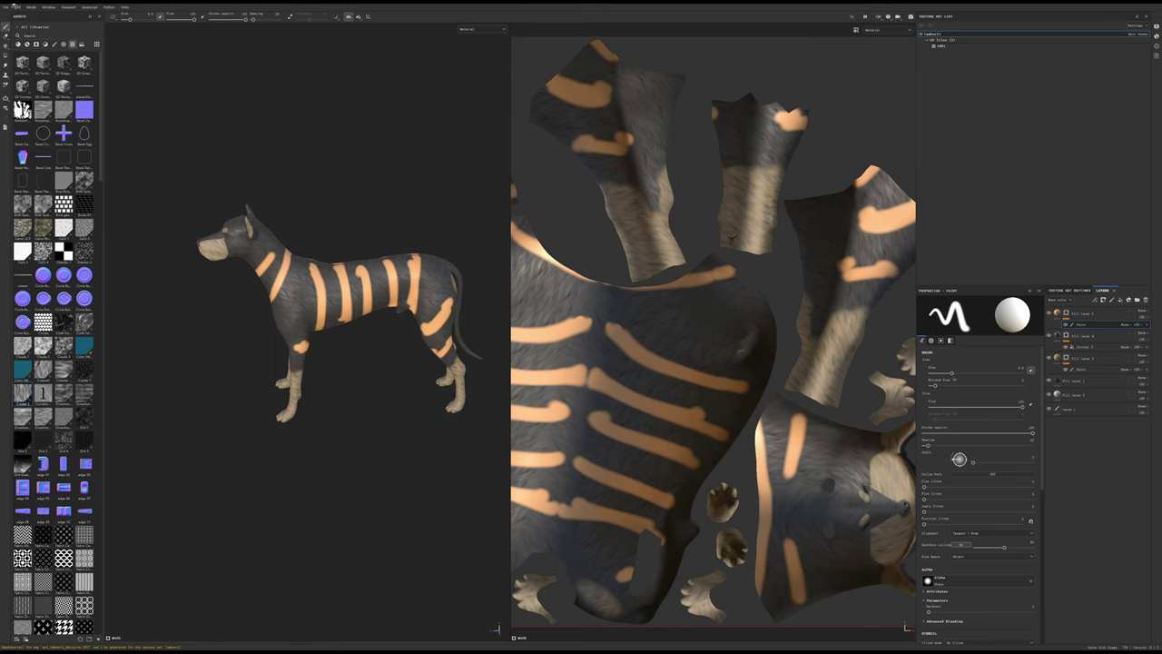
Export the textures through File > Export textures
left_click(5, 7)
left_click(139, 135)
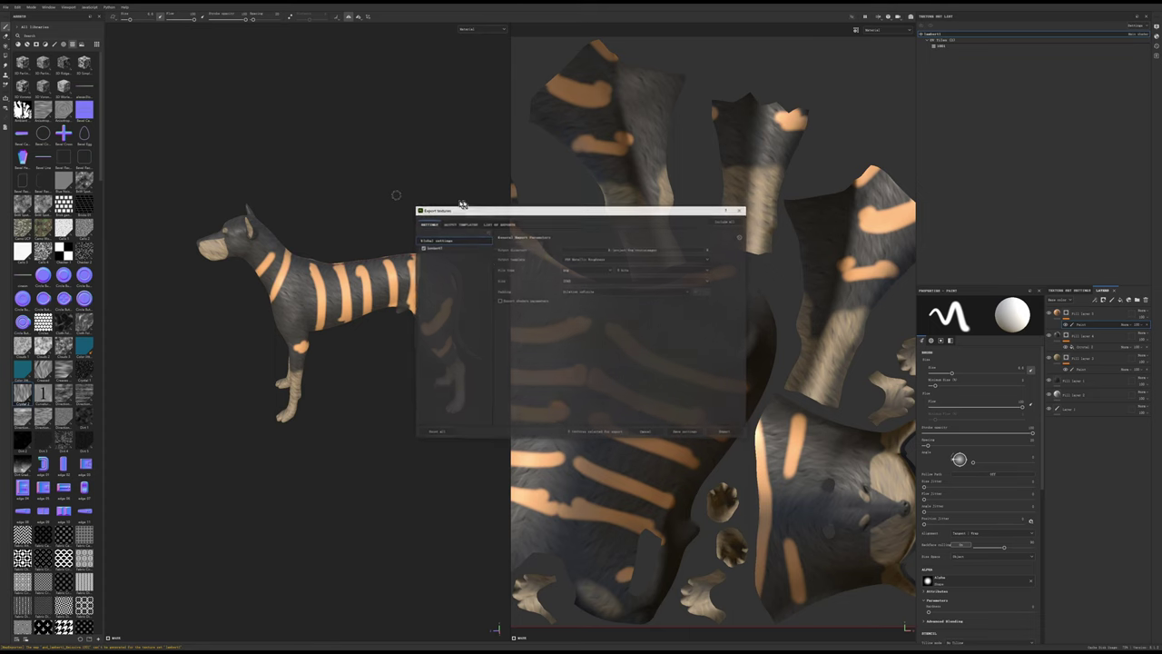
left_click(731, 436)
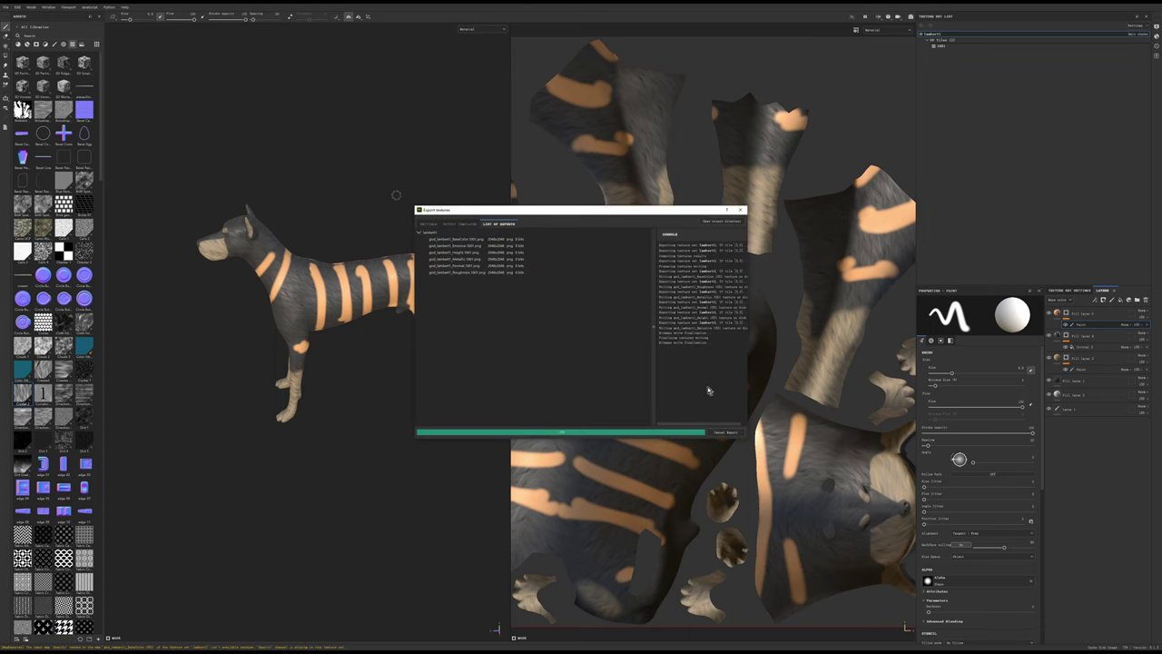
left_click(741, 214)
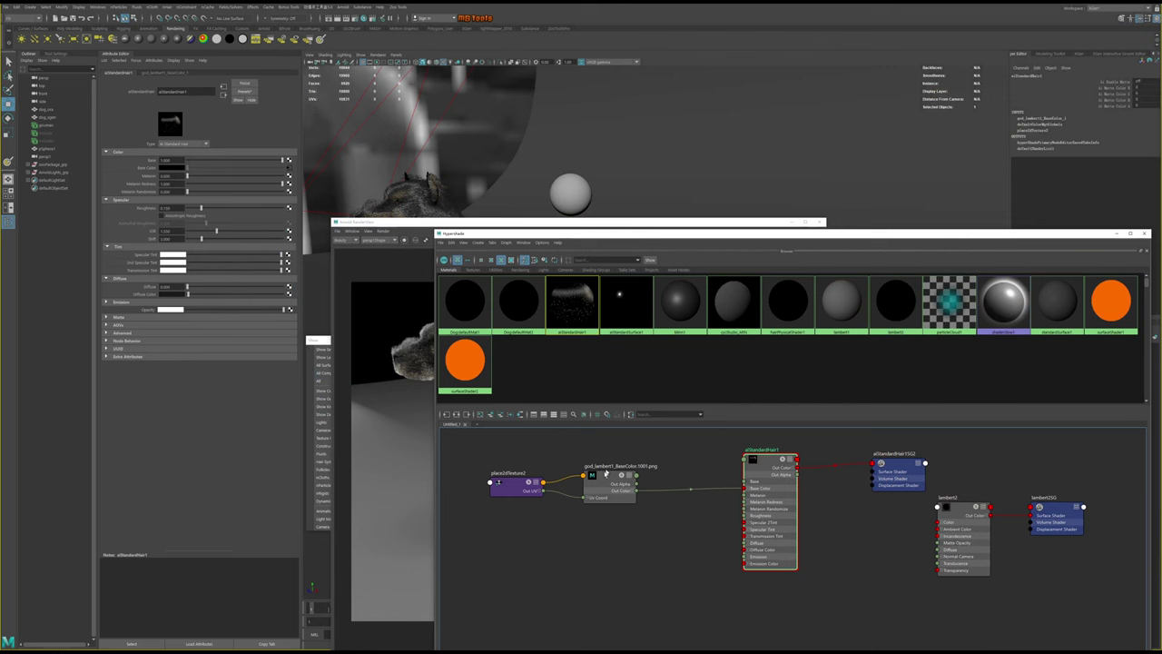
Select the base-colour file texture node and bring the Arnold RenderView forward, enlarged
left_click(596, 482)
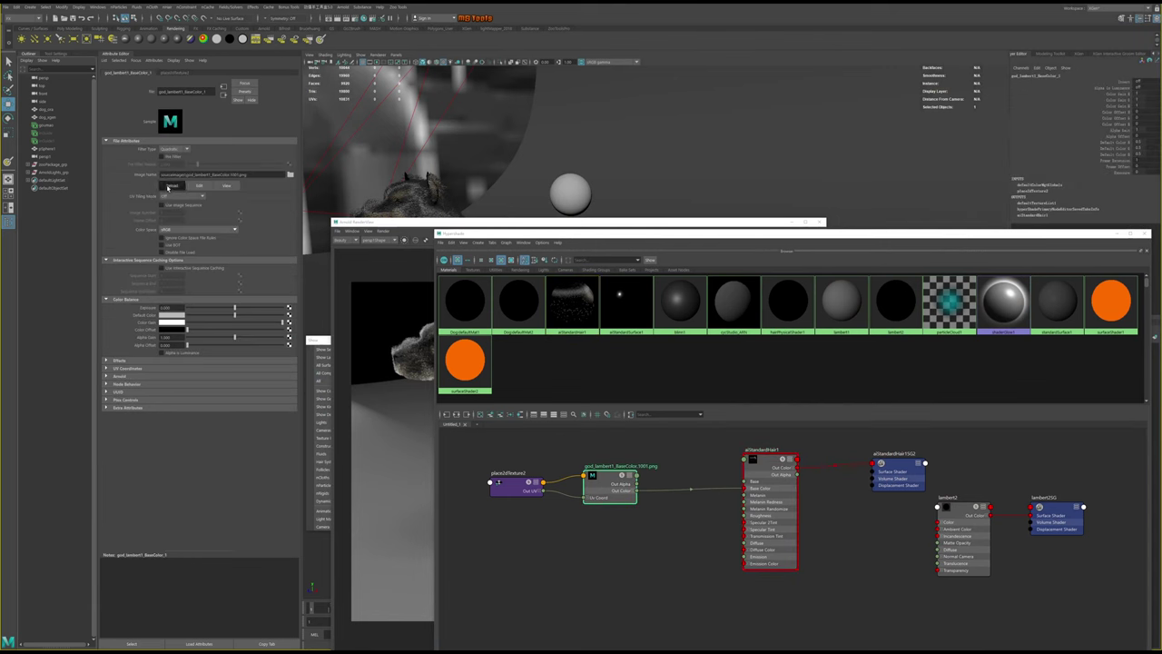
mouse_move(440, 231)
left_mouse_down()
mouse_move(582, 220)
mouse_move(395, 236)
mouse_move(329, 222)
left_mouse_up()
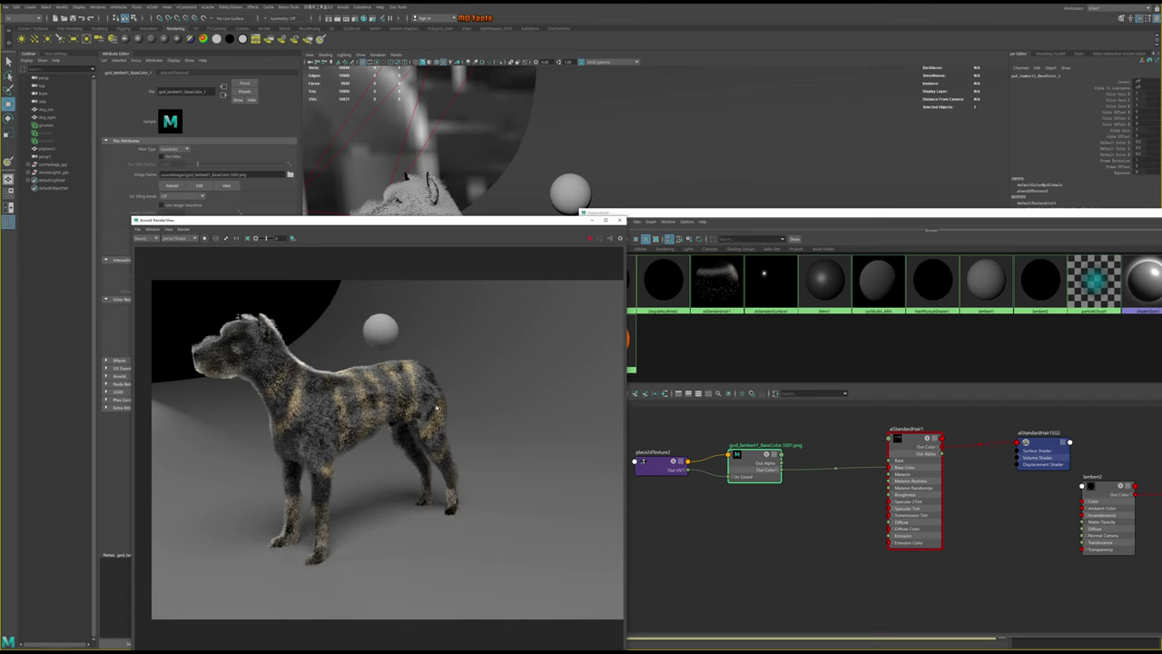
scroll(324, 384, "up", 1)
scroll(294, 376, "up", 2)
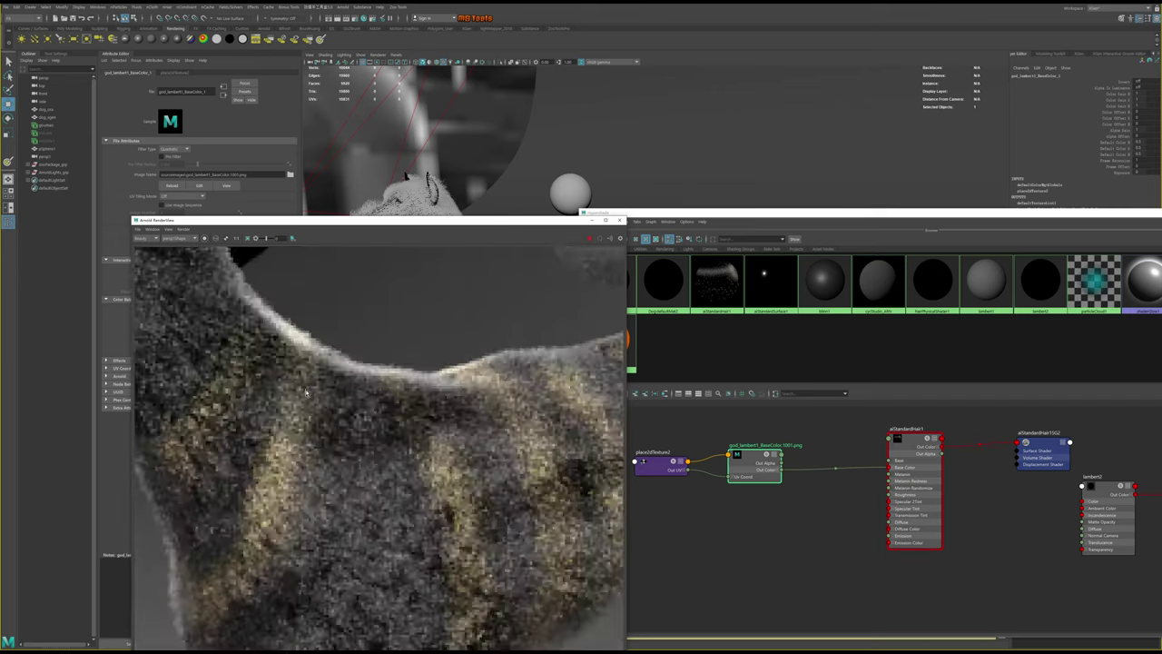
scroll(332, 401, "down", 4)
scroll(332, 401, "up", 1)
scroll(354, 399, "down", 1)
scroll(381, 397, "up", 2)
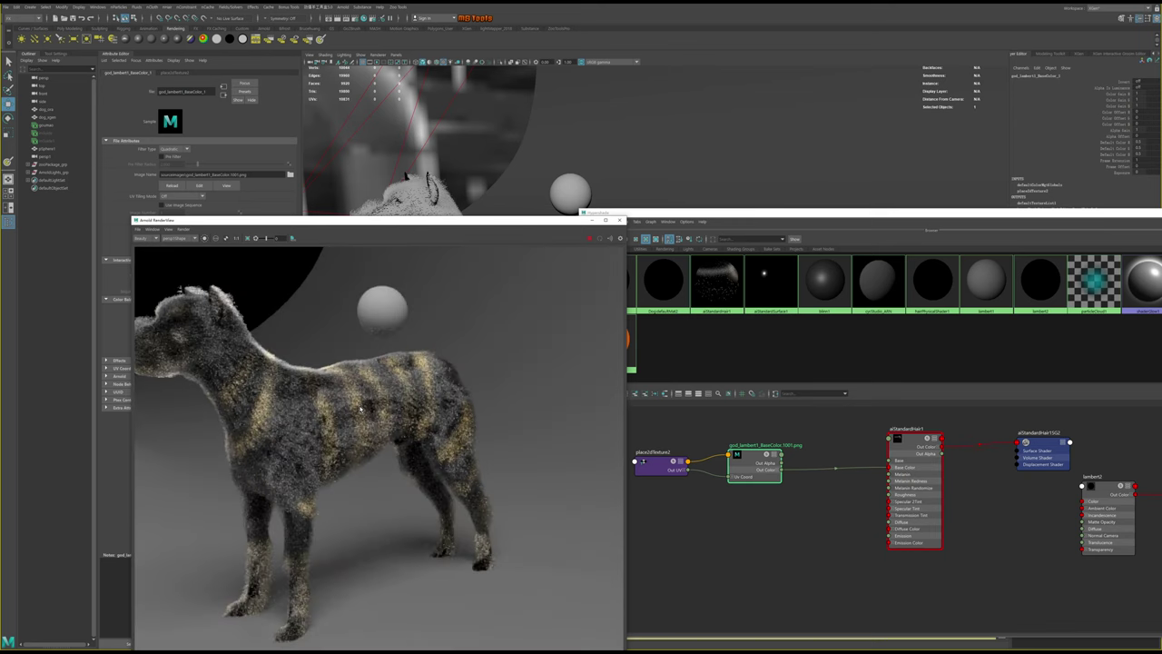
scroll(418, 395, "up", 1)
scroll(419, 396, "up", 1)
scroll(420, 399, "down", 1)
scroll(419, 404, "up", 1)
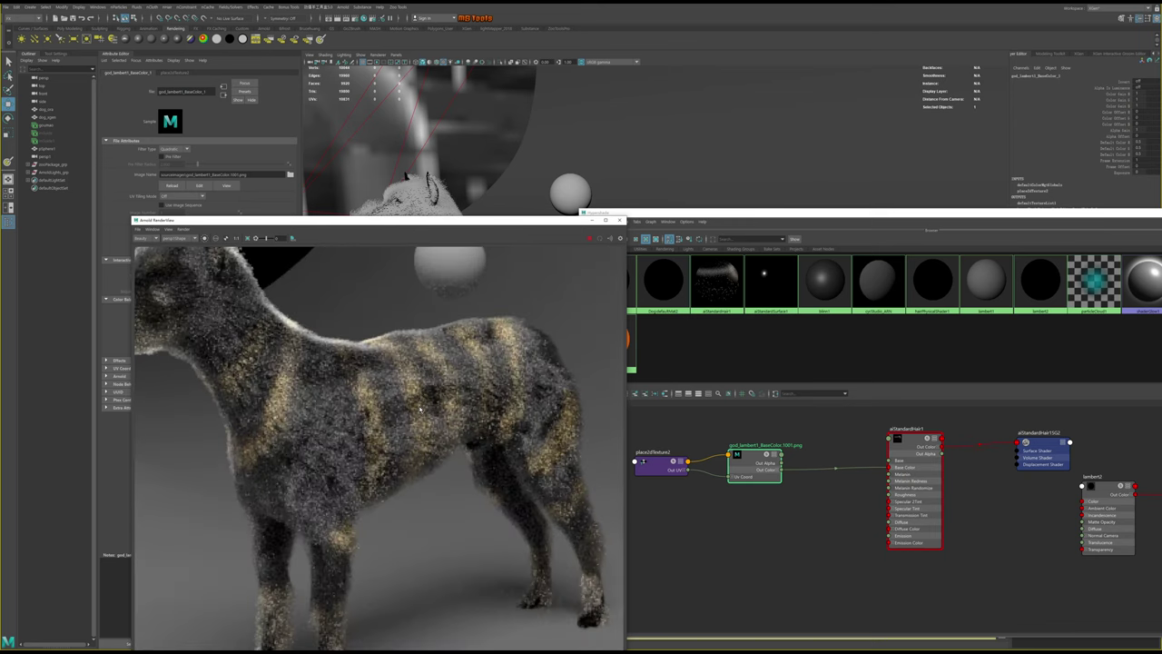
scroll(421, 408, "up", 1)
scroll(420, 409, "up", 1)
scroll(419, 411, "down", 2)
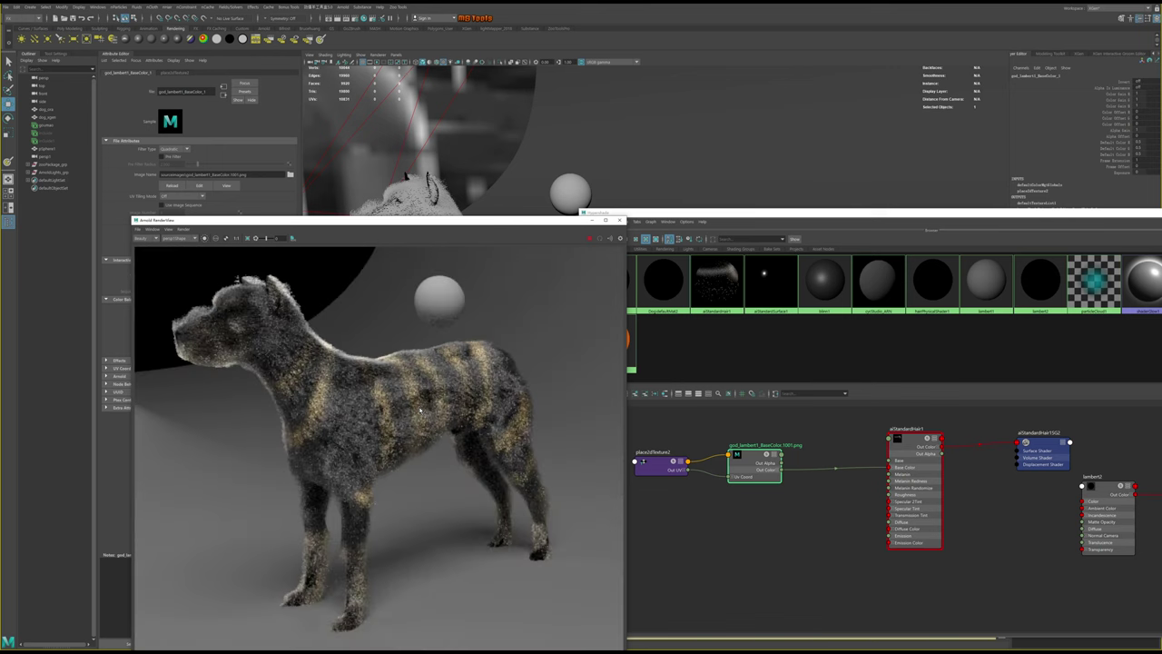
scroll(420, 411, "up", 2)
scroll(421, 412, "down", 2)
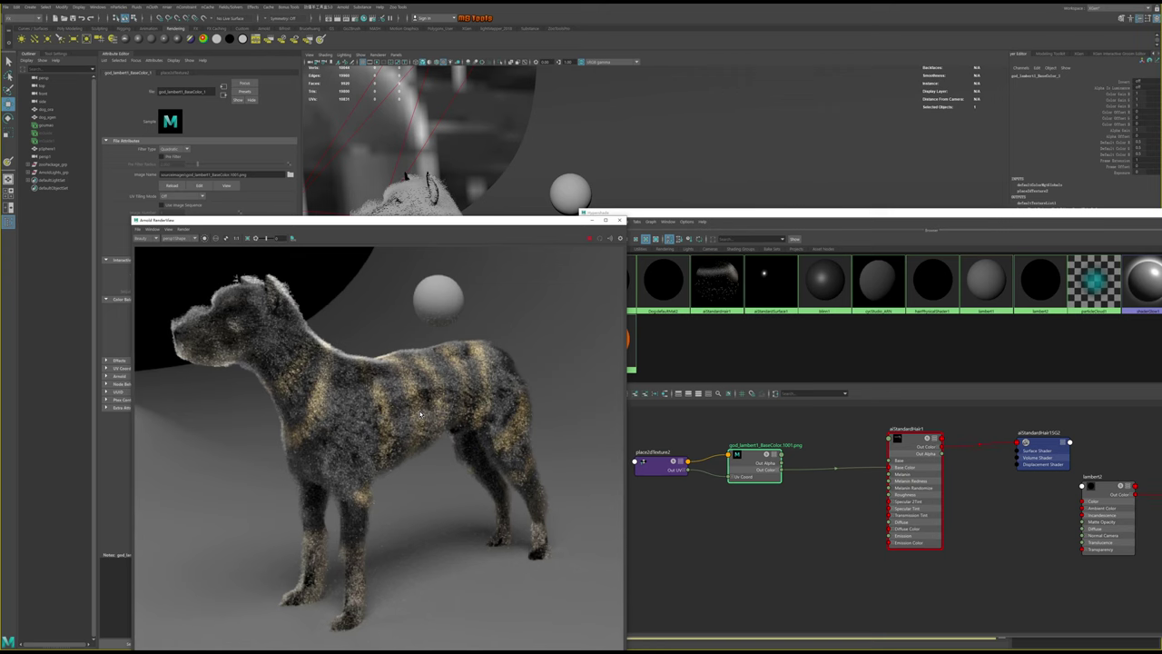
scroll(423, 415, "up", 2)
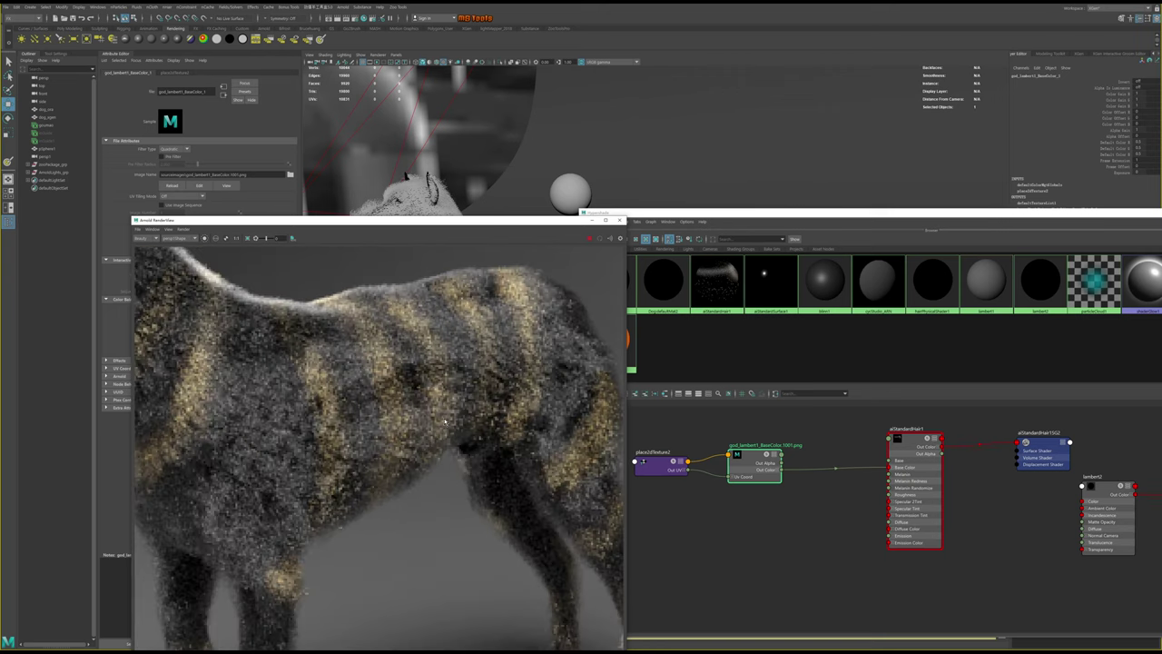
scroll(445, 422, "down", 2)
scroll(426, 377, "down", 1)
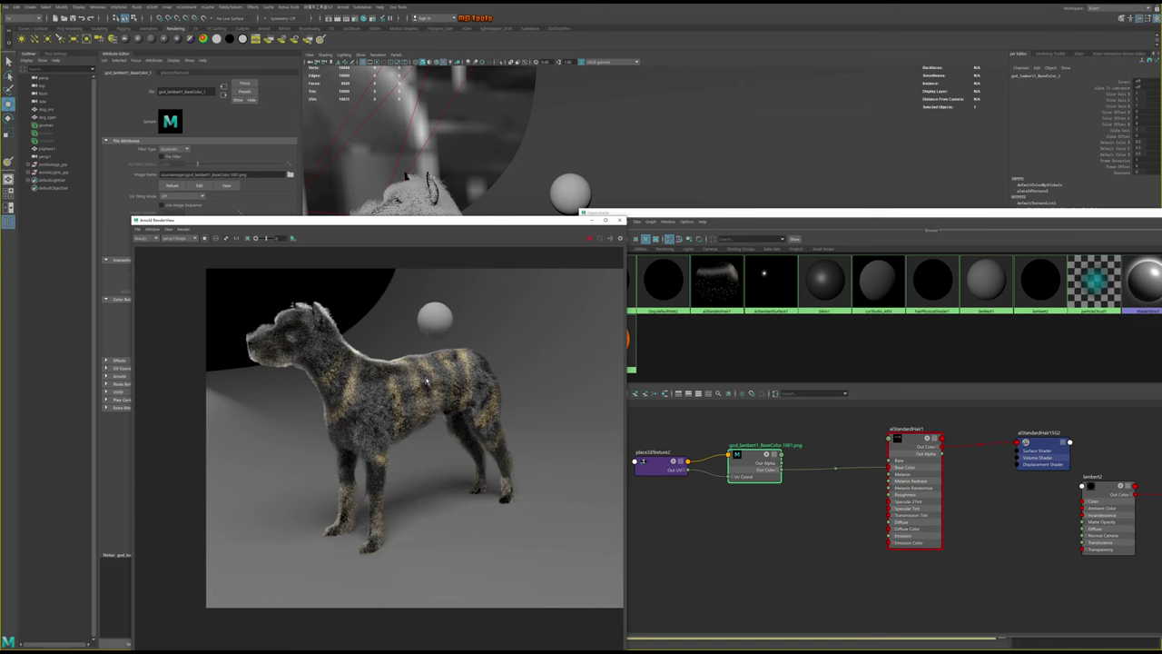
In Render Settings, set Image Size to the 2K Square preset (2048 × 2048)
left_click(354, 23)
scroll(776, 302, "down", 5)
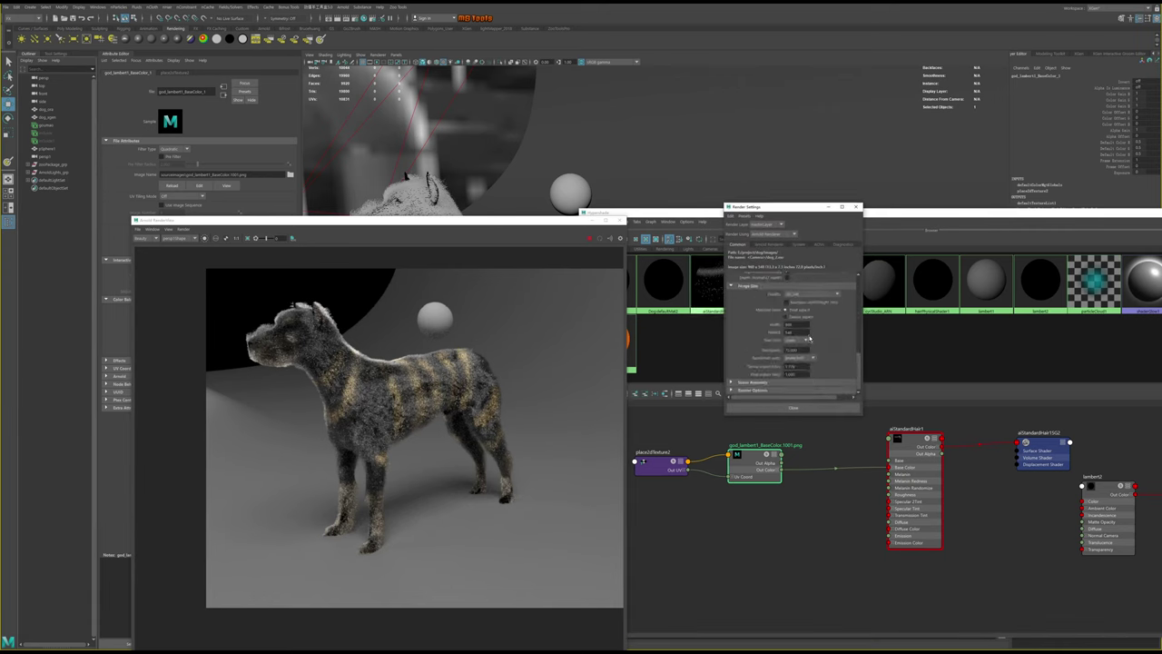
left_click(806, 296)
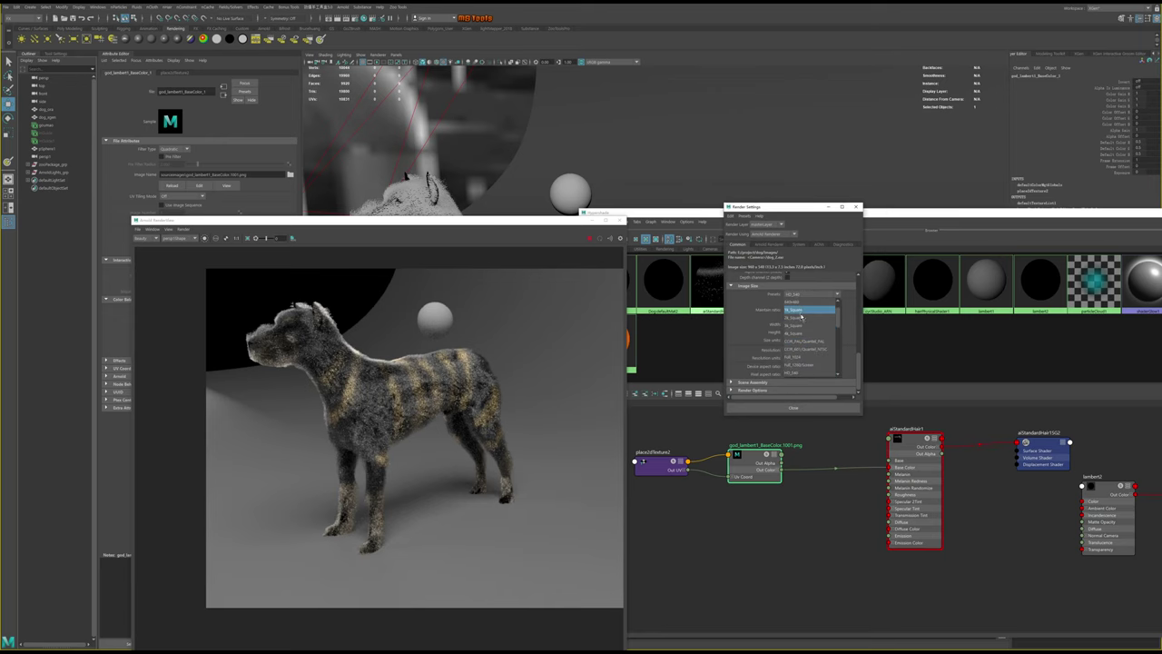
left_click(801, 317)
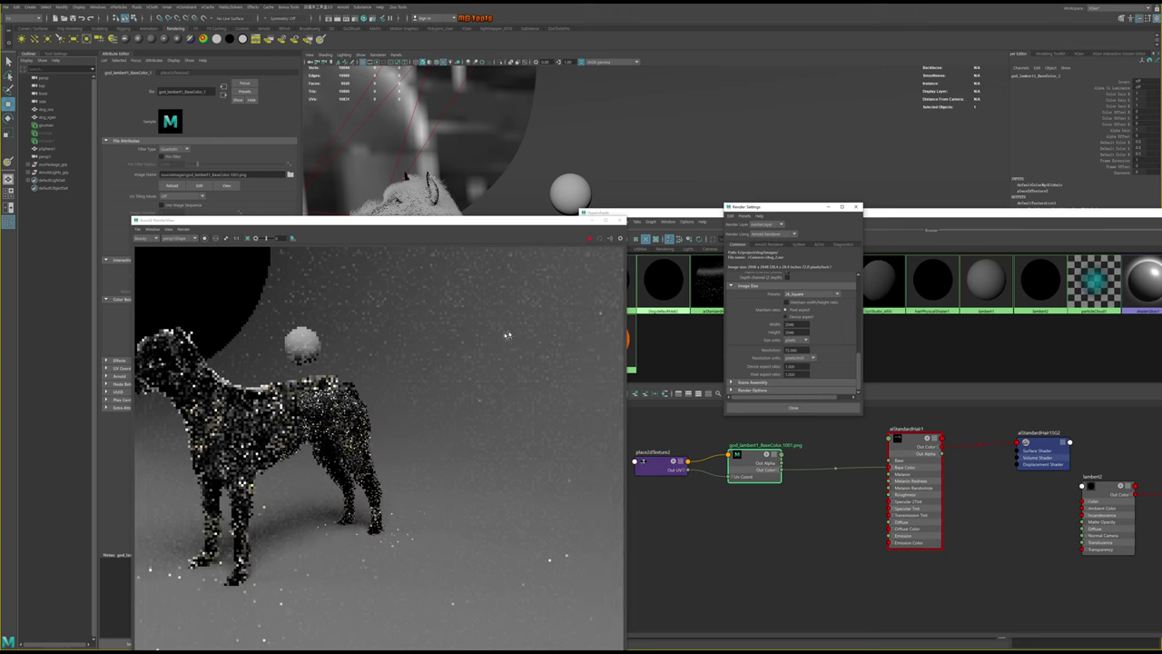
scroll(462, 345, "down", 4)
scroll(480, 351, "down", 2)
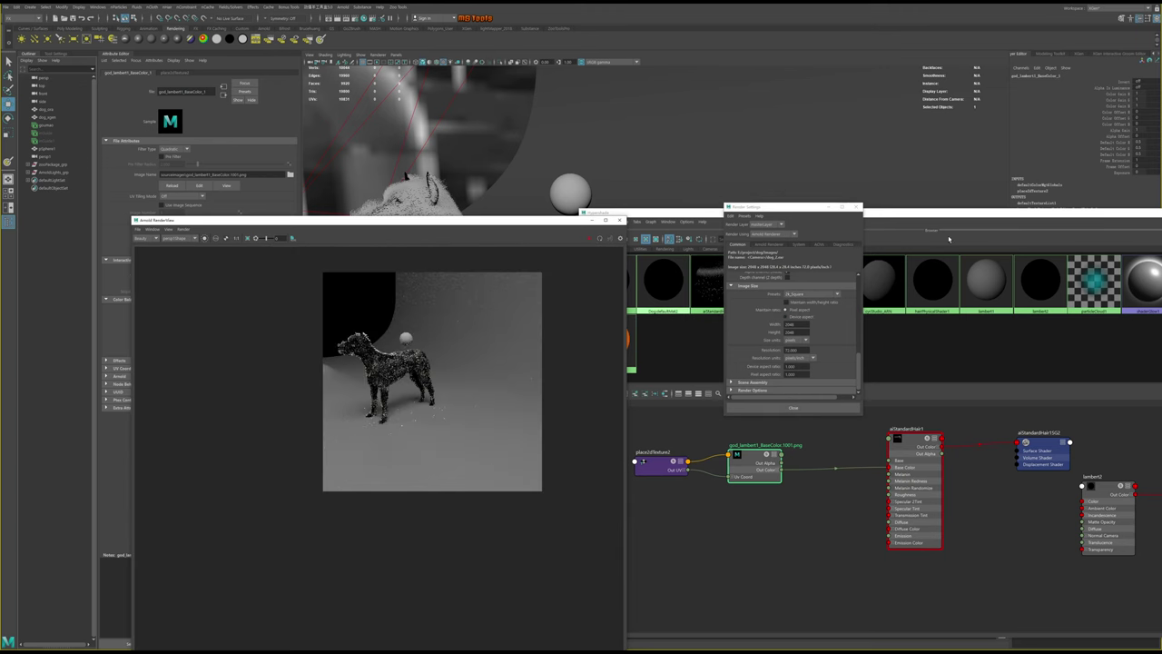
left_click_drag(636, 222, 870, 234)
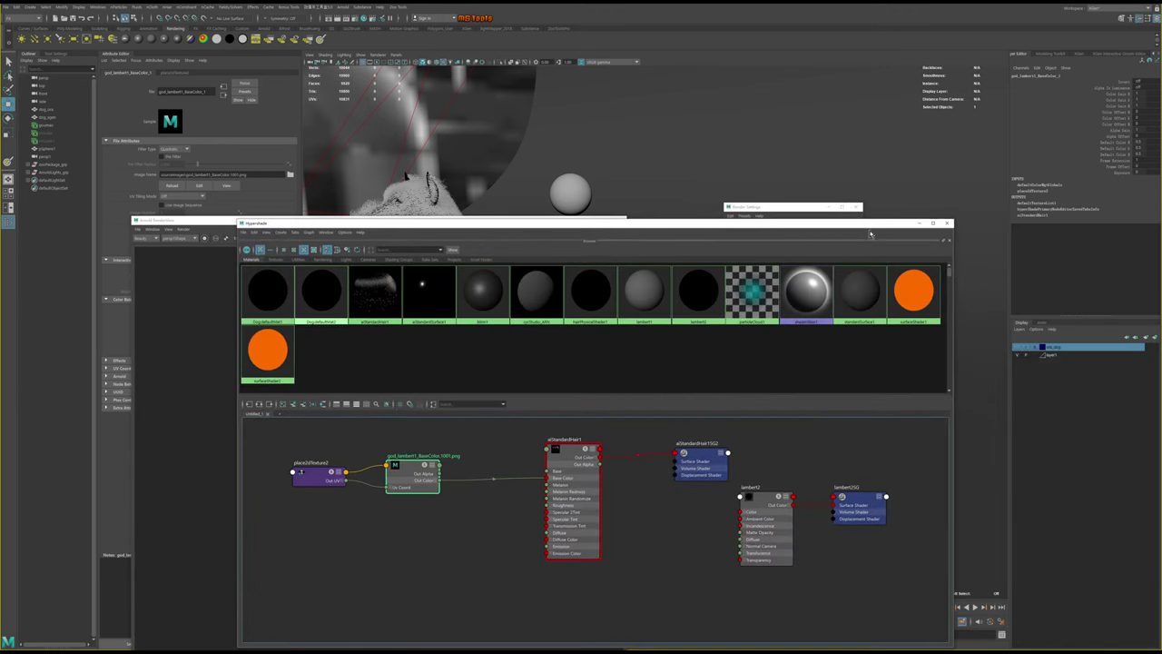
Close Render Settings and hide Hypershade, moving the RenderView to the right side
left_click(919, 223)
left_click(853, 206)
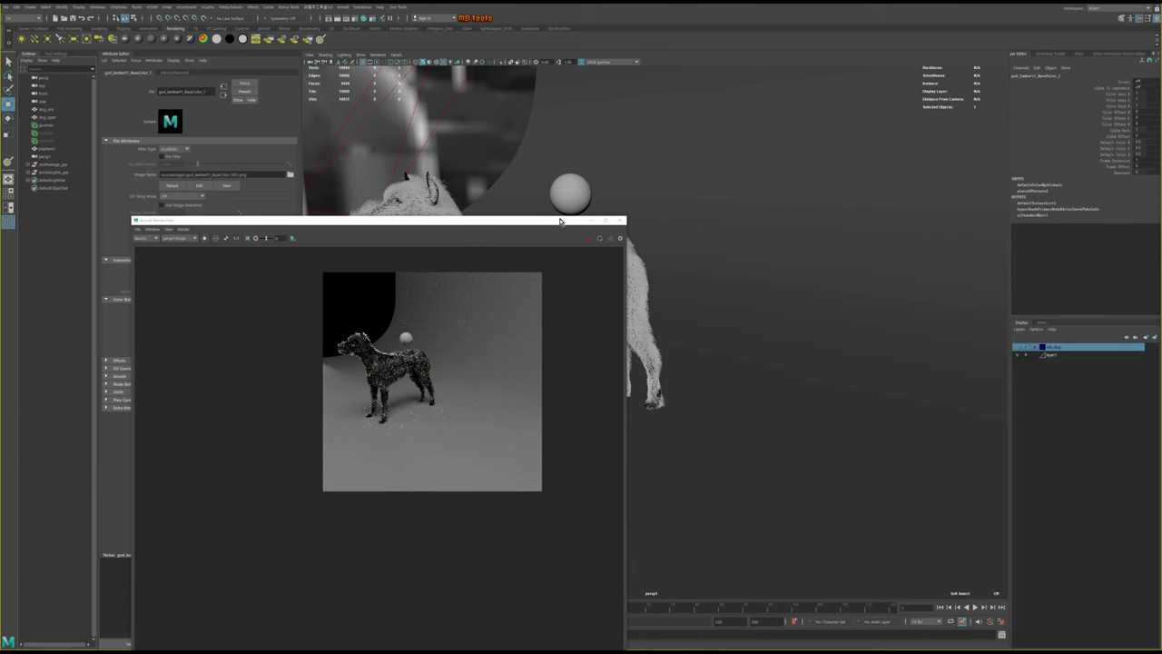
left_click_drag(363, 220, 879, 220)
left_click_drag(526, 264, 536, 234, "alt")
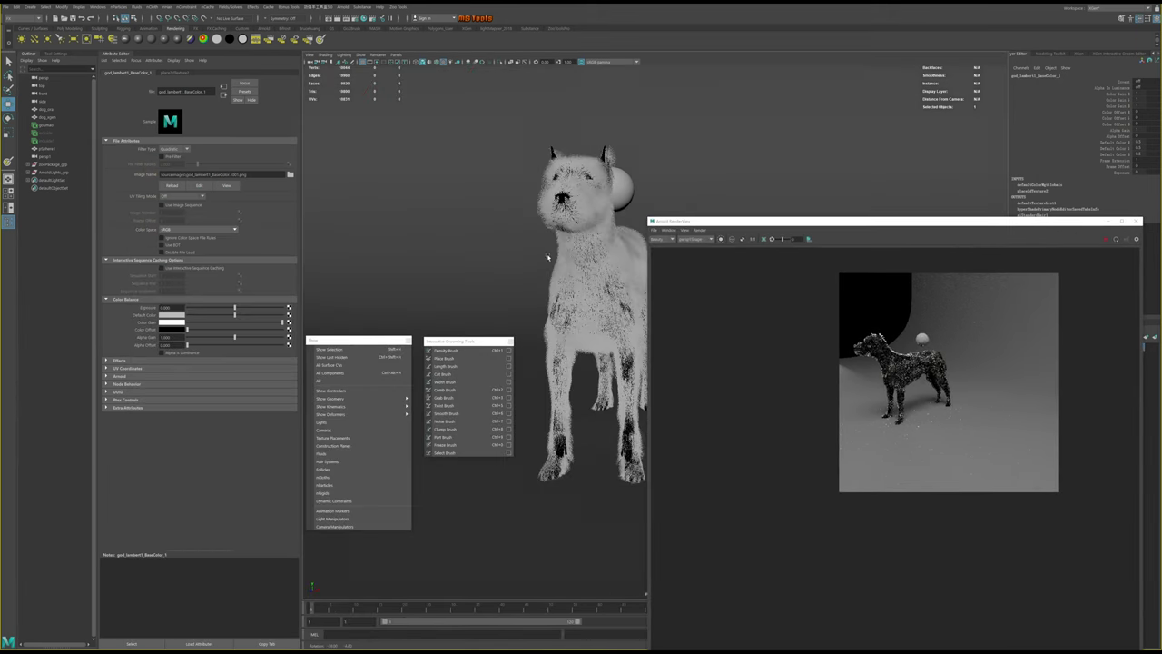
left_click_drag(705, 226, 934, 226)
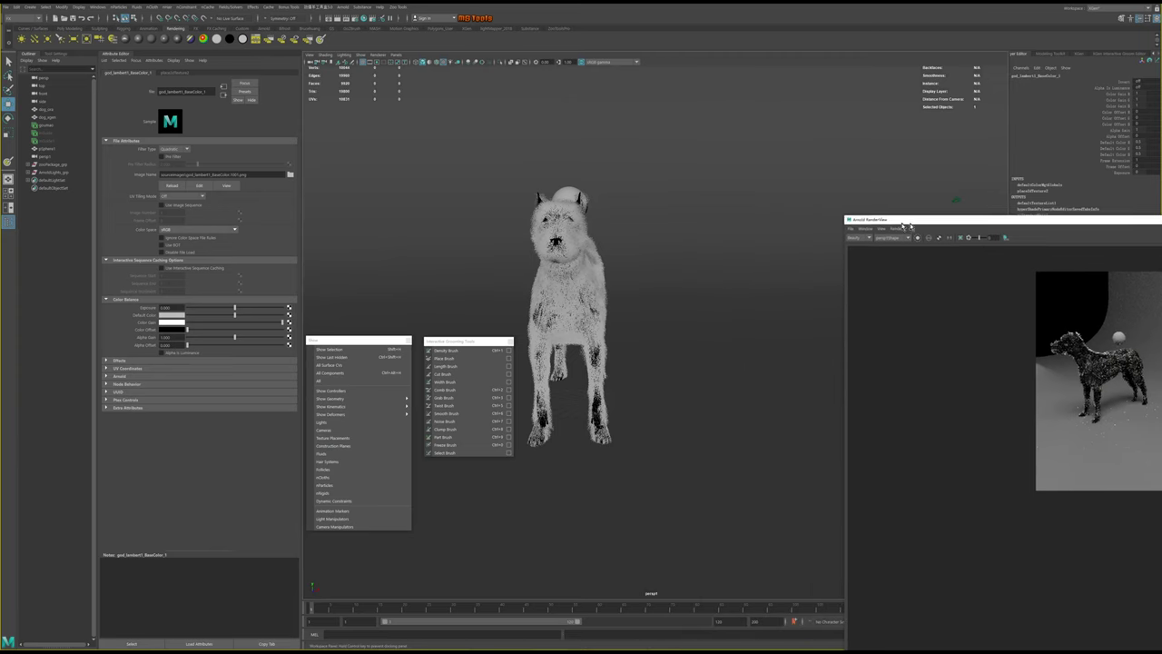
Orbit to a side view of the dog, close the shader network editor, and switch to the Arnold shelf
left_click_drag(669, 241, 652, 266, "alt")
scroll(651, 266, "up", 2)
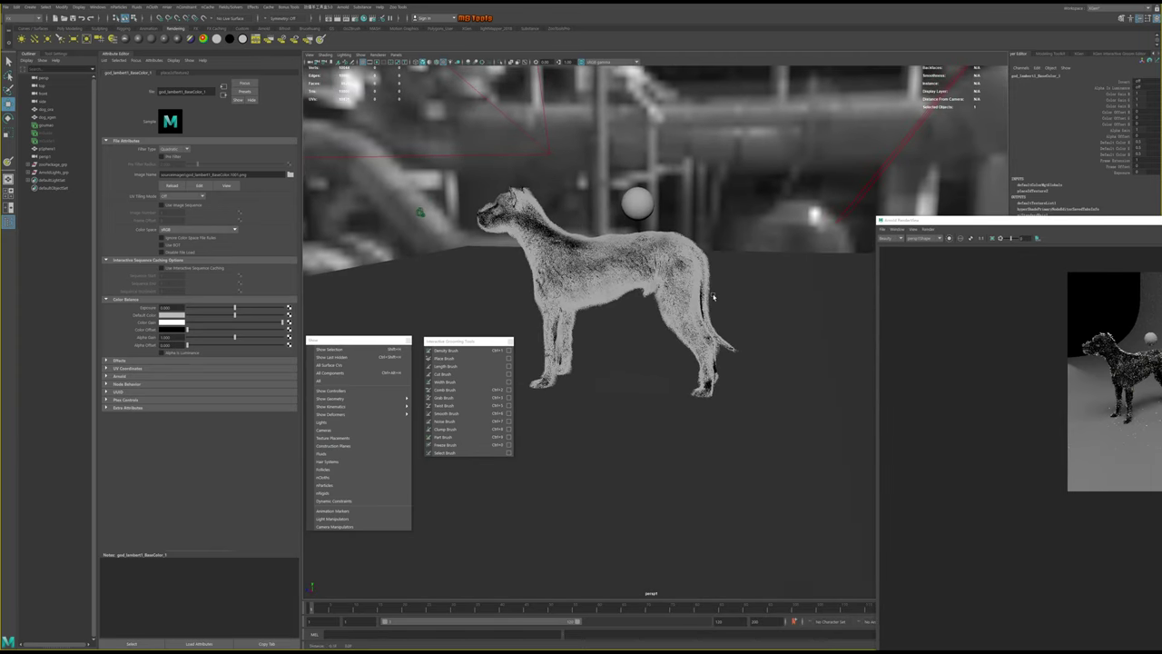
scroll(635, 268, "up", 1)
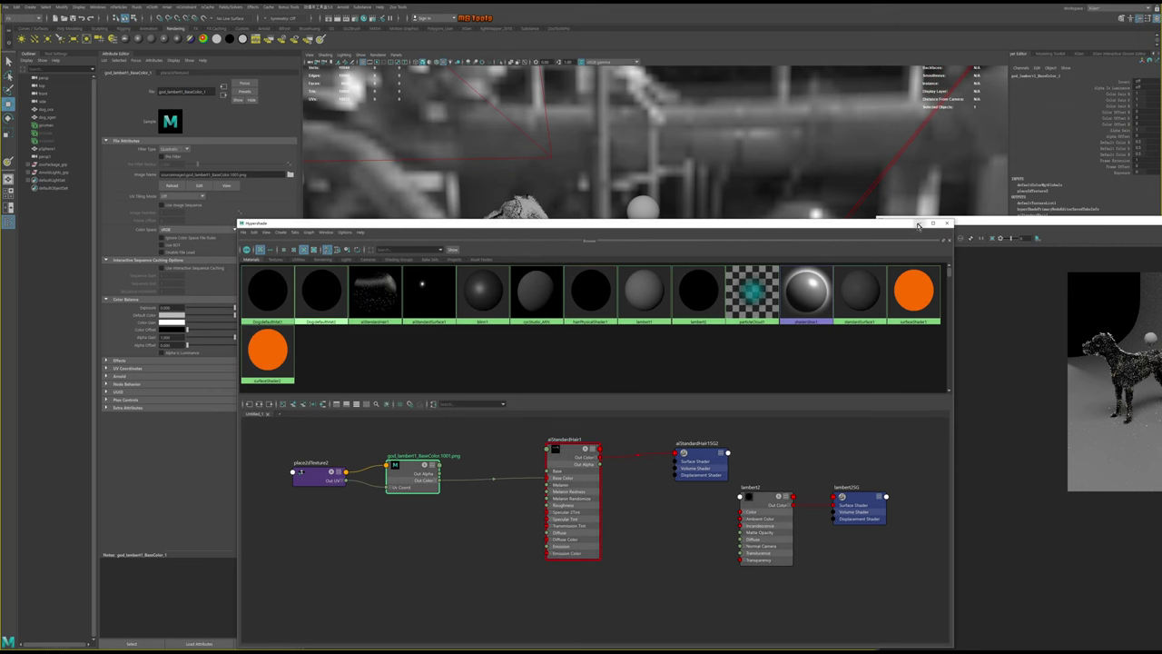
left_click(921, 224)
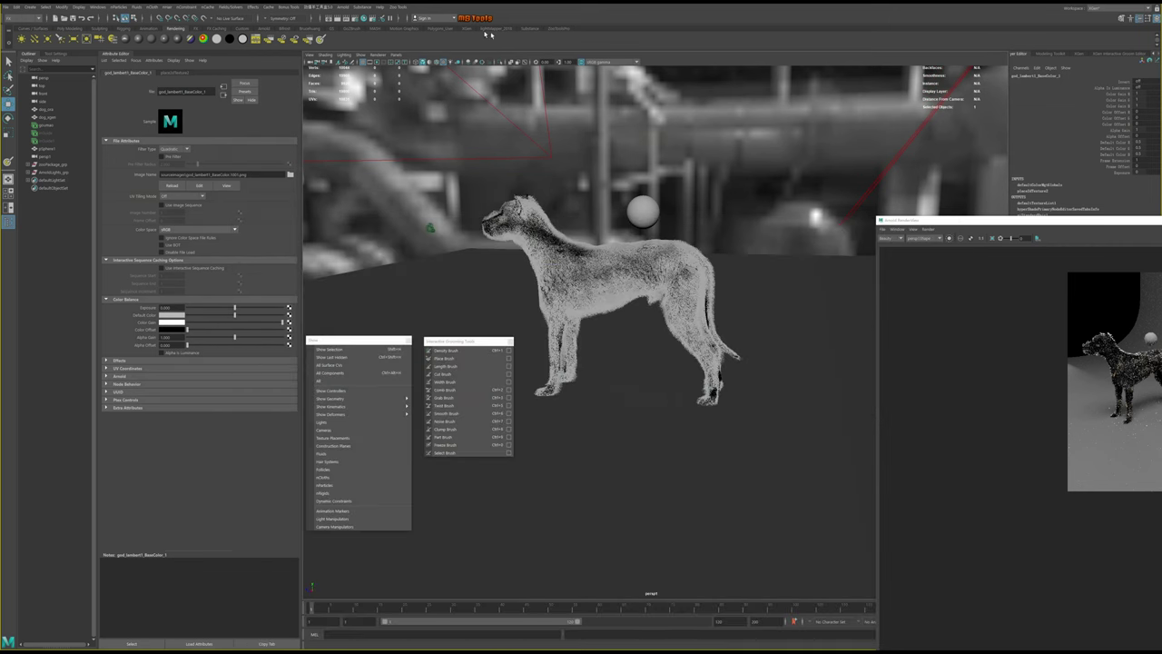
left_click(558, 29)
Dismiss the lights dropdown and the HDR lighting presets panel without adding a light
left_click(113, 39)
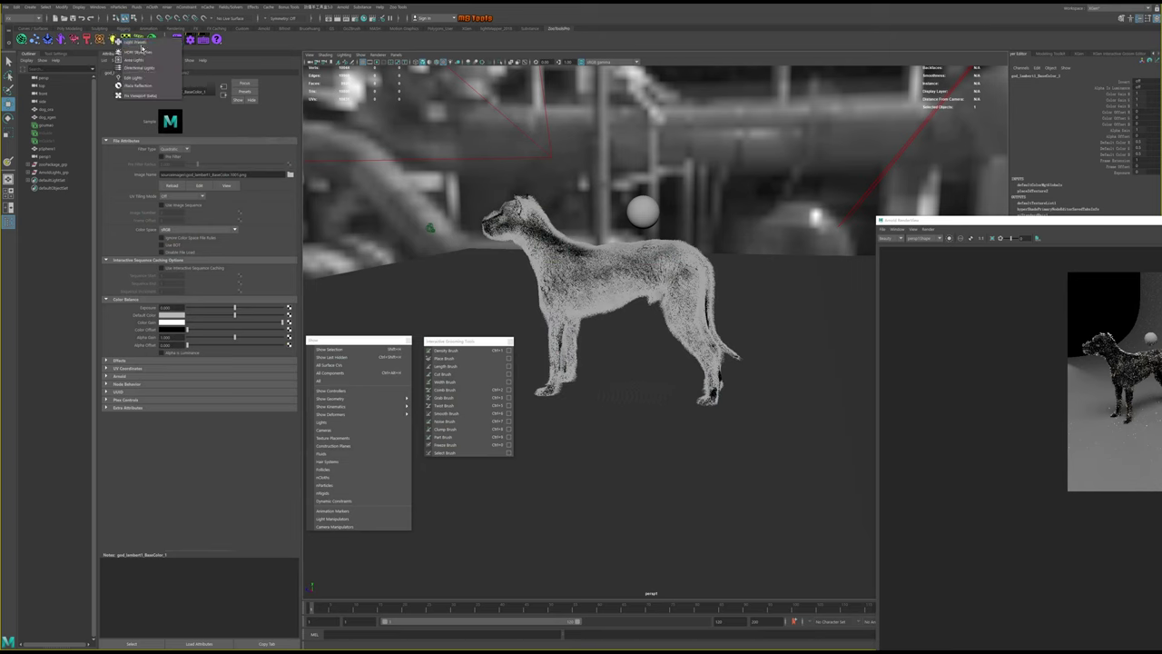
left_click(141, 49)
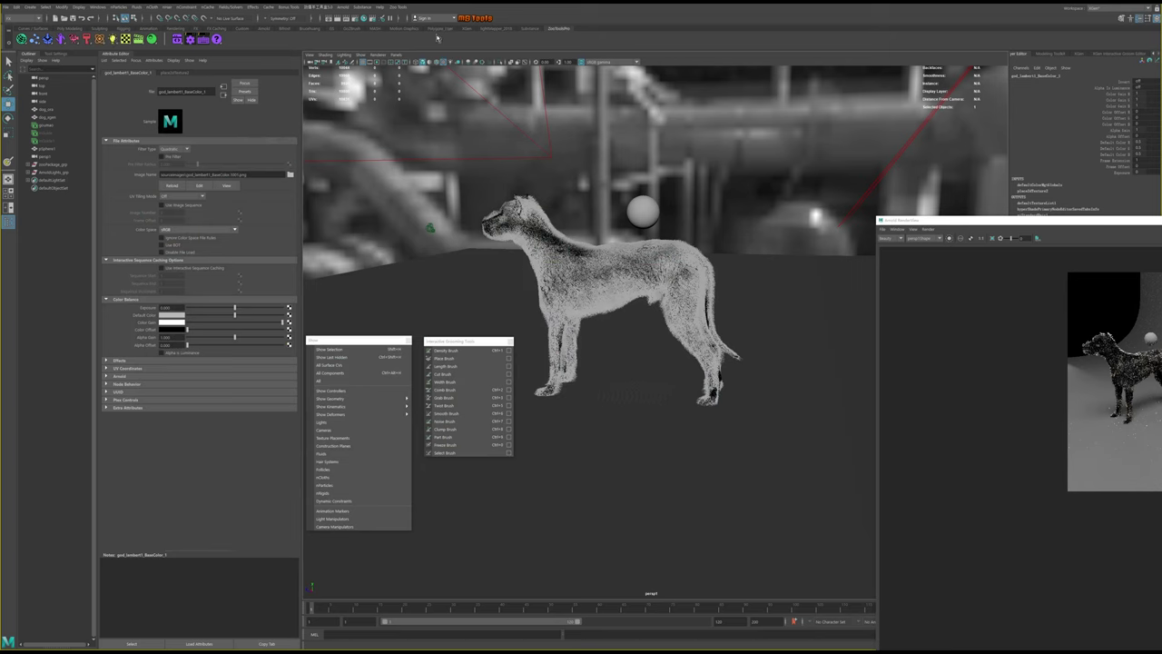
left_click_drag(567, 242, 711, 13)
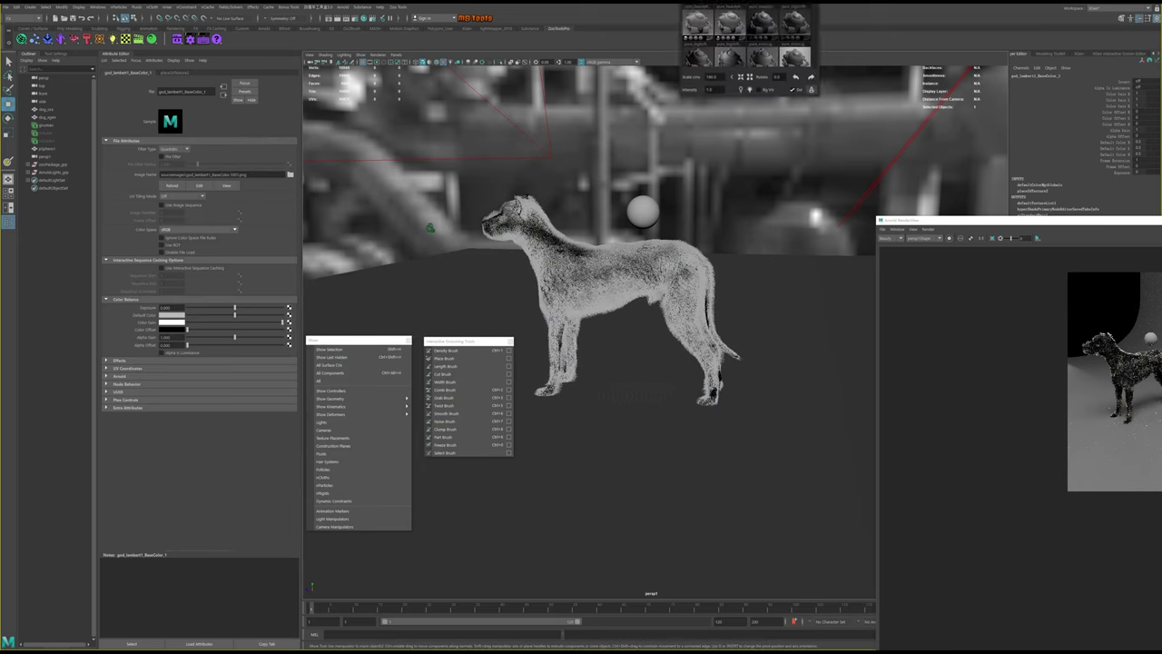
key("Escape")
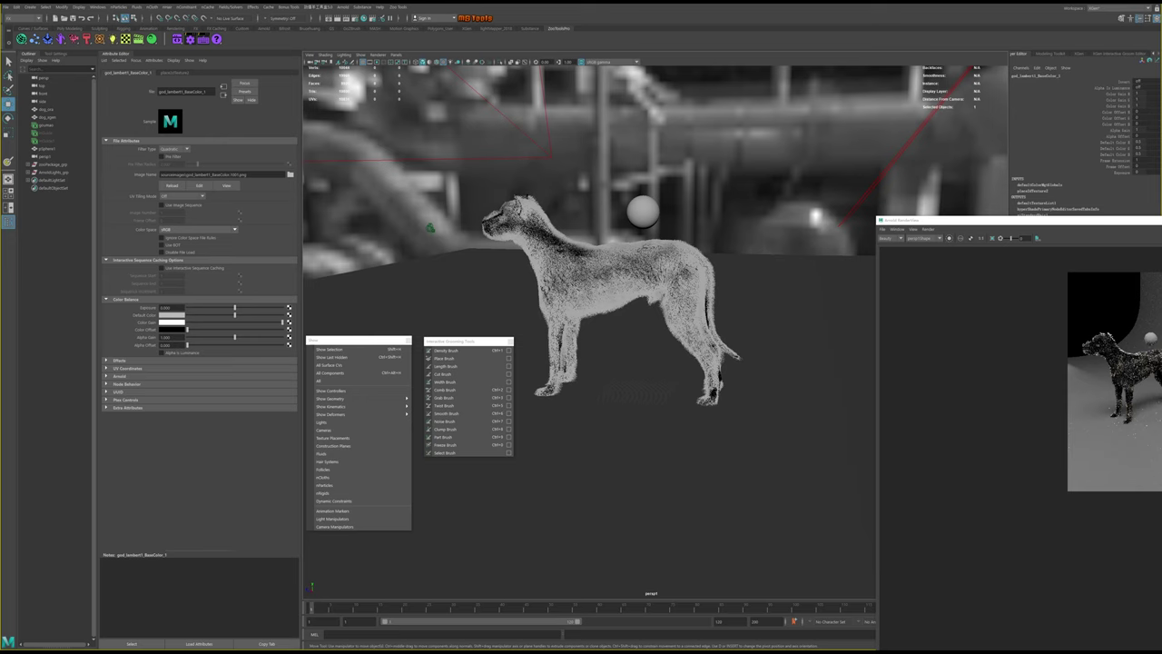
Select skyDomeLight, tumble around the dog, then select the persp camera and check its view options
left_click(50, 175)
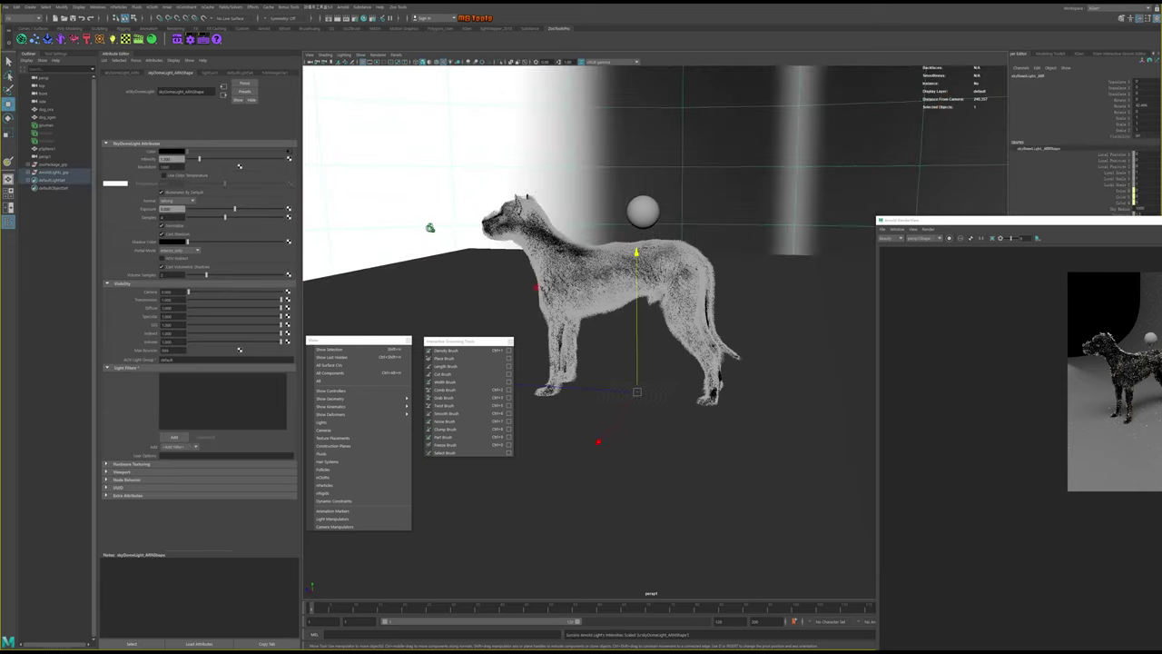
left_click_drag(715, 249, 527, 219, "alt")
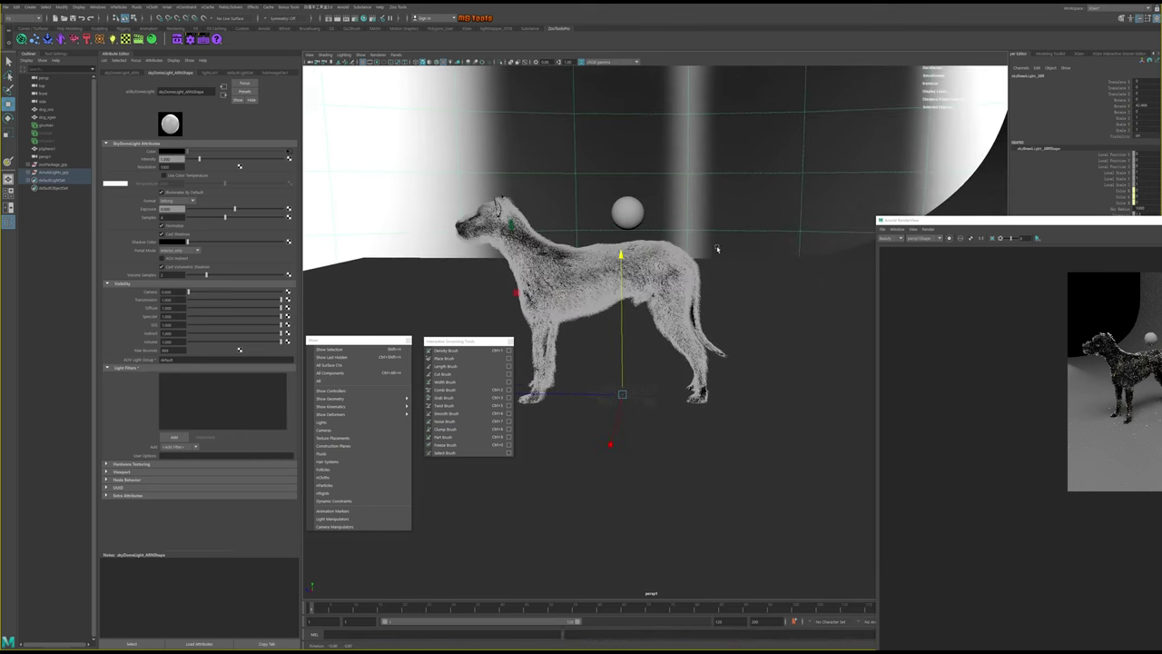
left_click(511, 224)
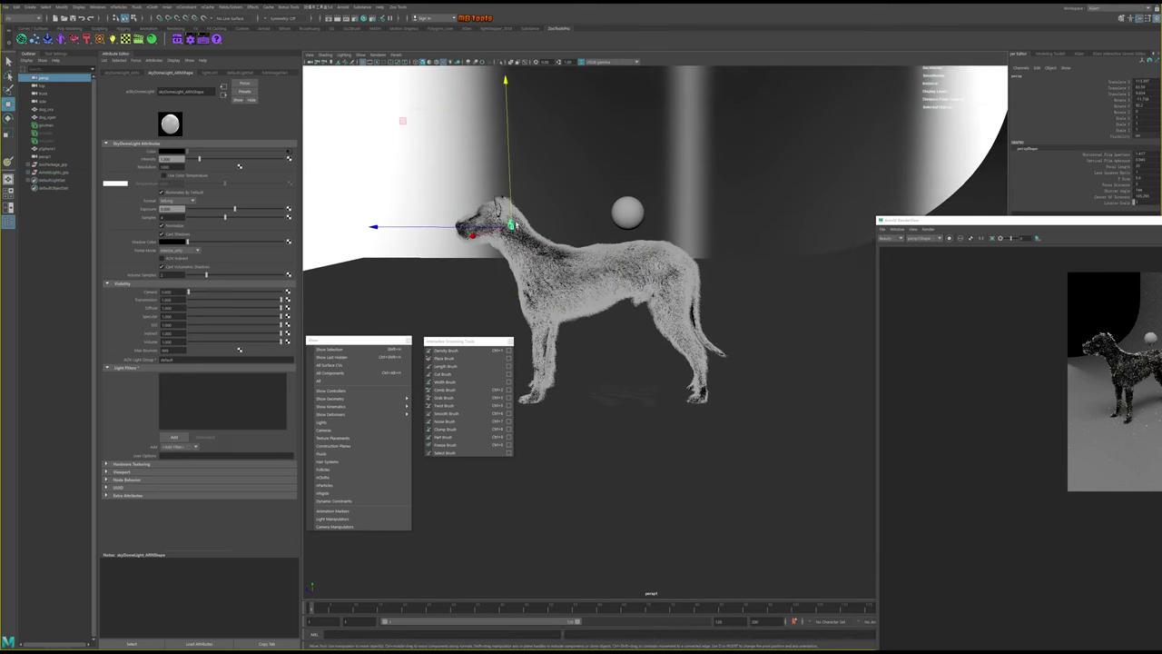
left_click(395, 55)
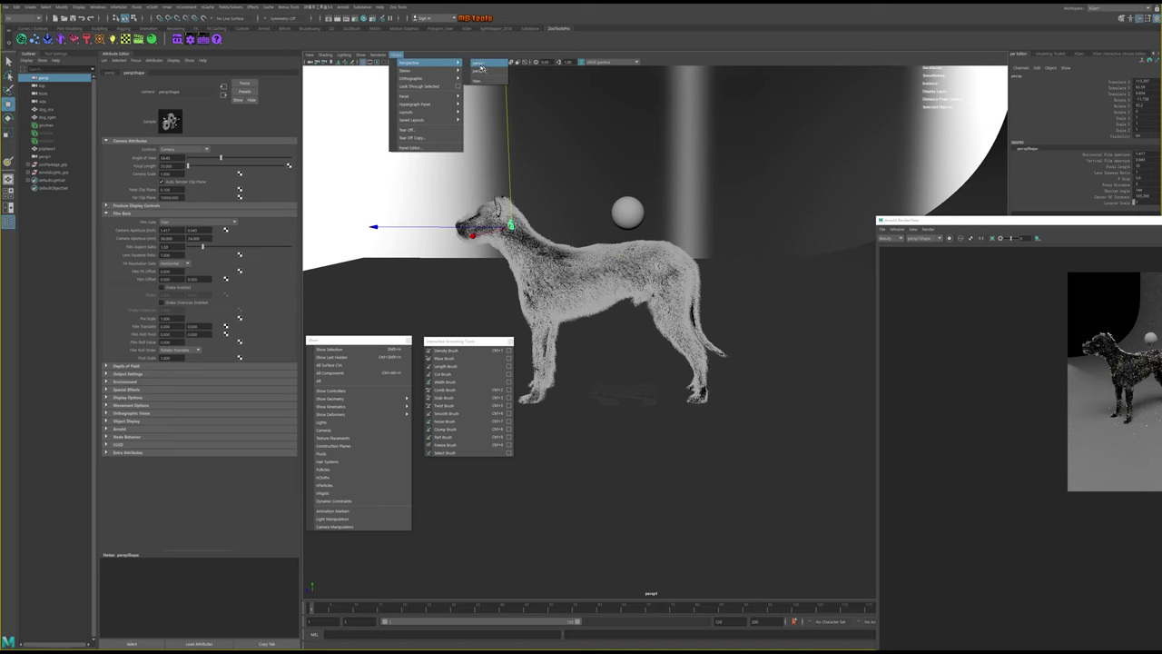
left_click(270, 53)
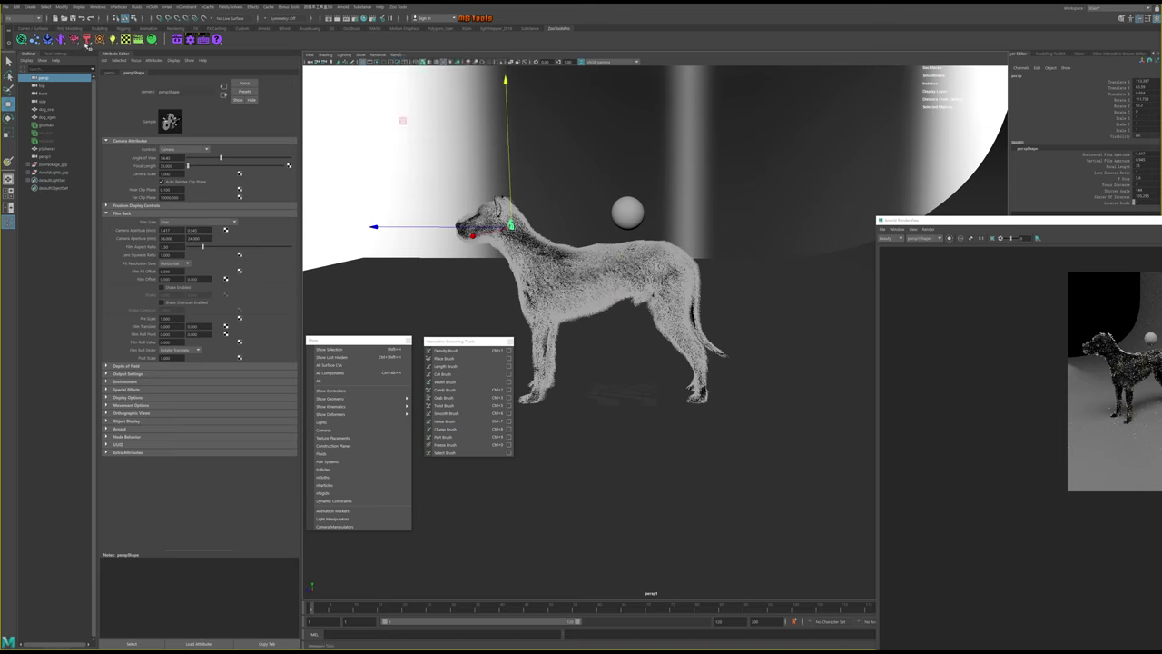
left_click(86, 41)
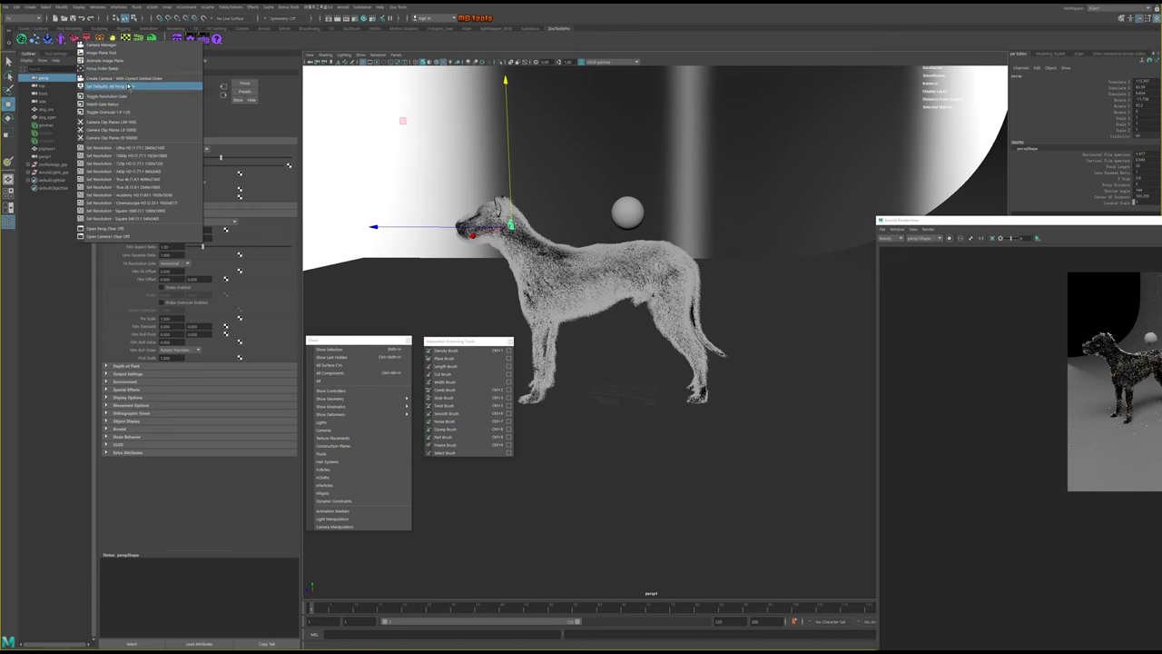
Create camera1, look through it, and dolly and tumble until the whole dog is framed side-on
left_click(127, 78)
left_click(400, 55)
mouse_move(410, 62)
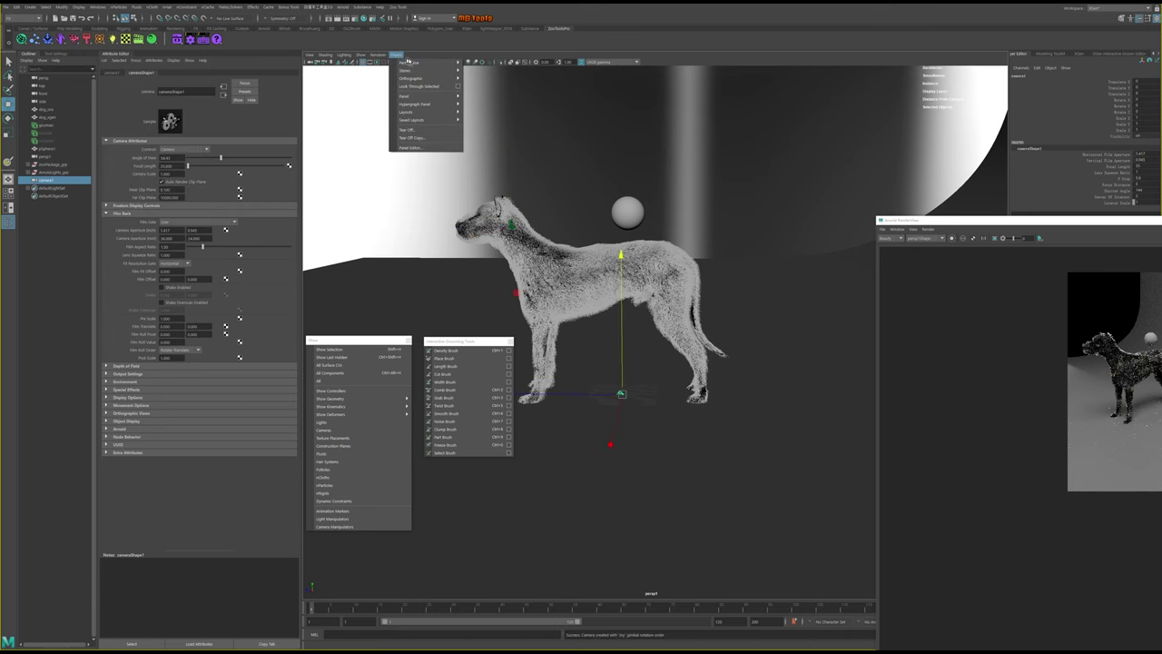
left_click(485, 65)
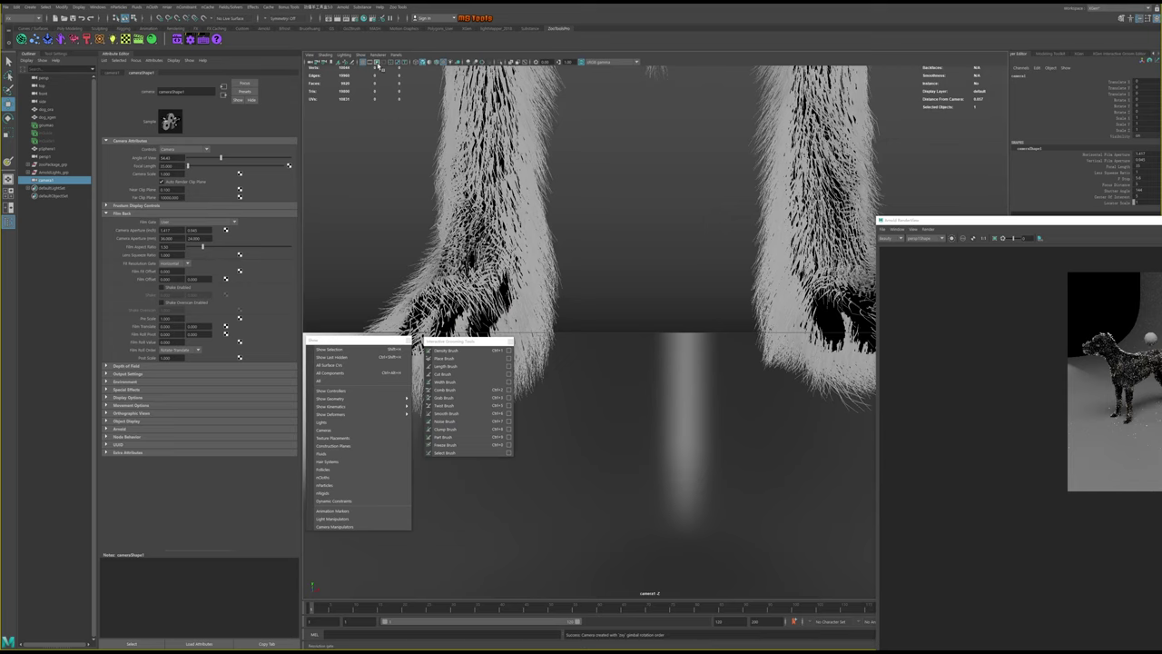
right_click_drag(656, 246, 502, 148, "alt")
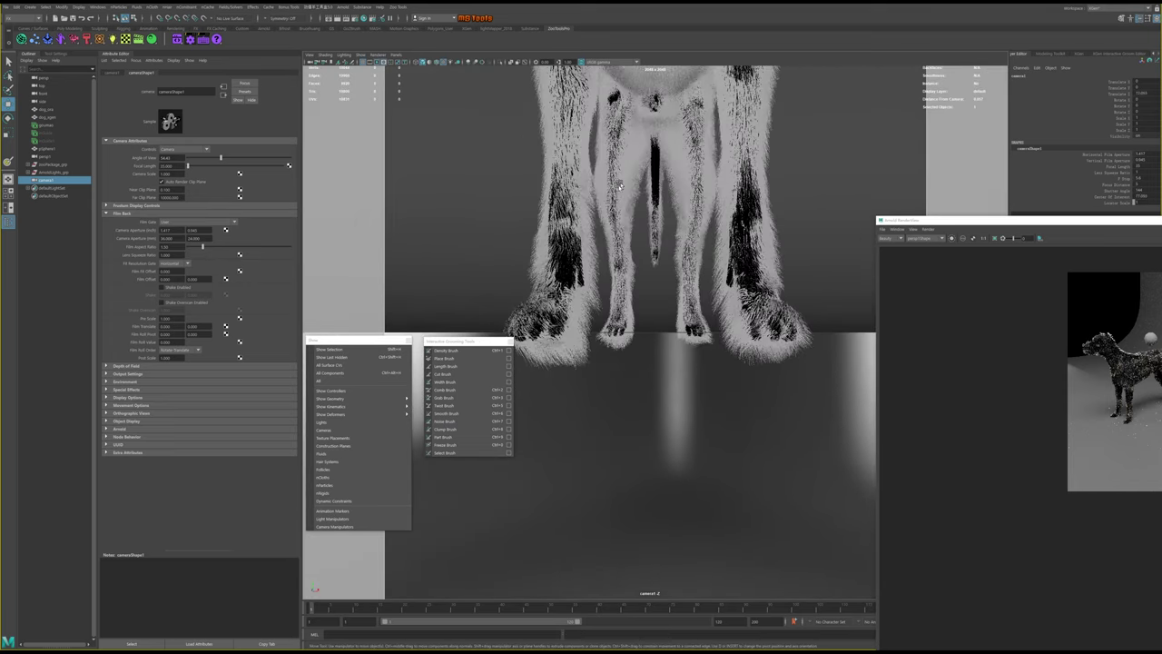
left_click_drag(502, 148, 582, 307)
mouse_move(654, 296)
left_mouse_down("alt")
mouse_move(641, 295)
mouse_move(690, 305)
left_mouse_up("alt")
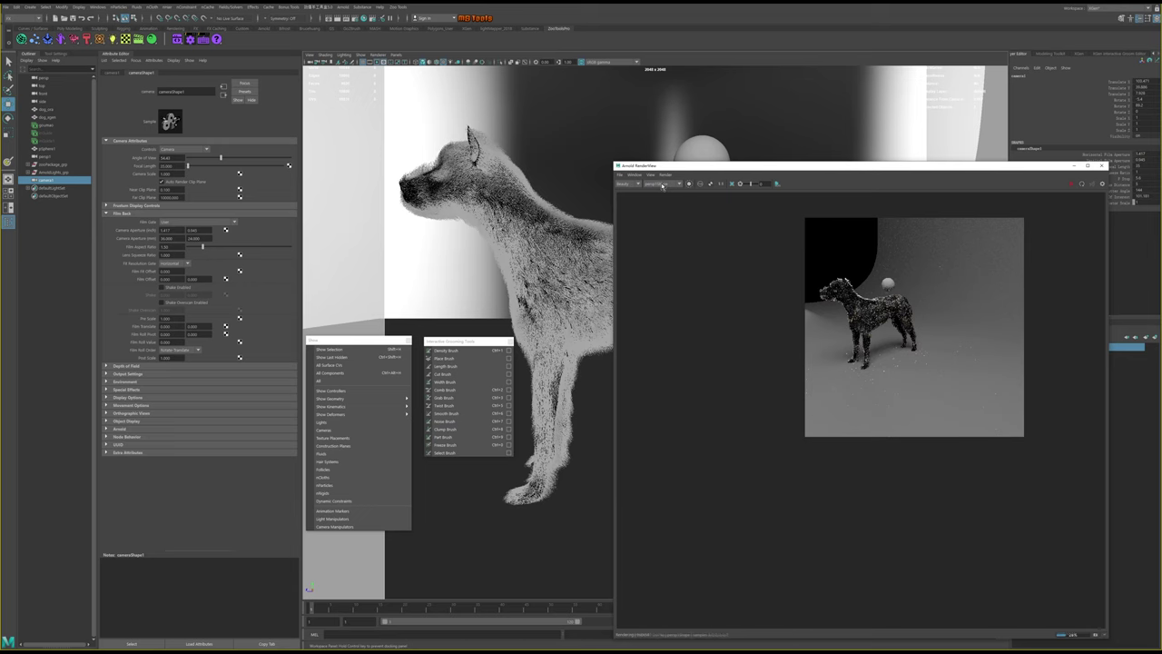
Render the dog in Arnold RenderView through cameraShape1 and zoom into the image
left_click(650, 175)
left_click(637, 208)
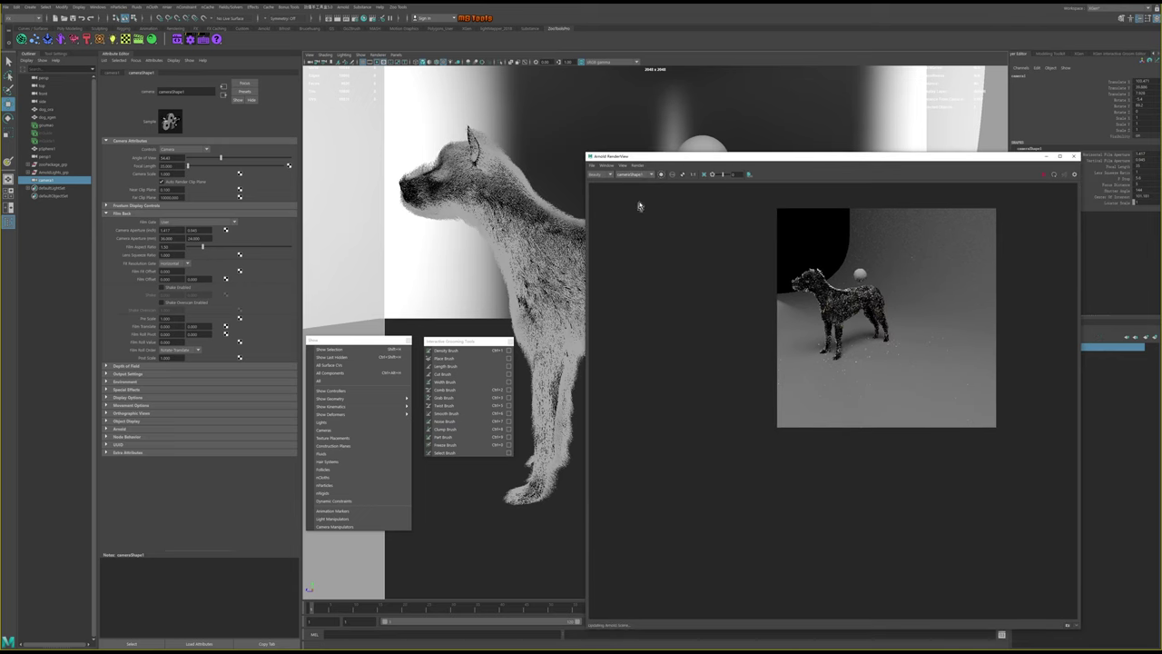
left_click(1043, 176)
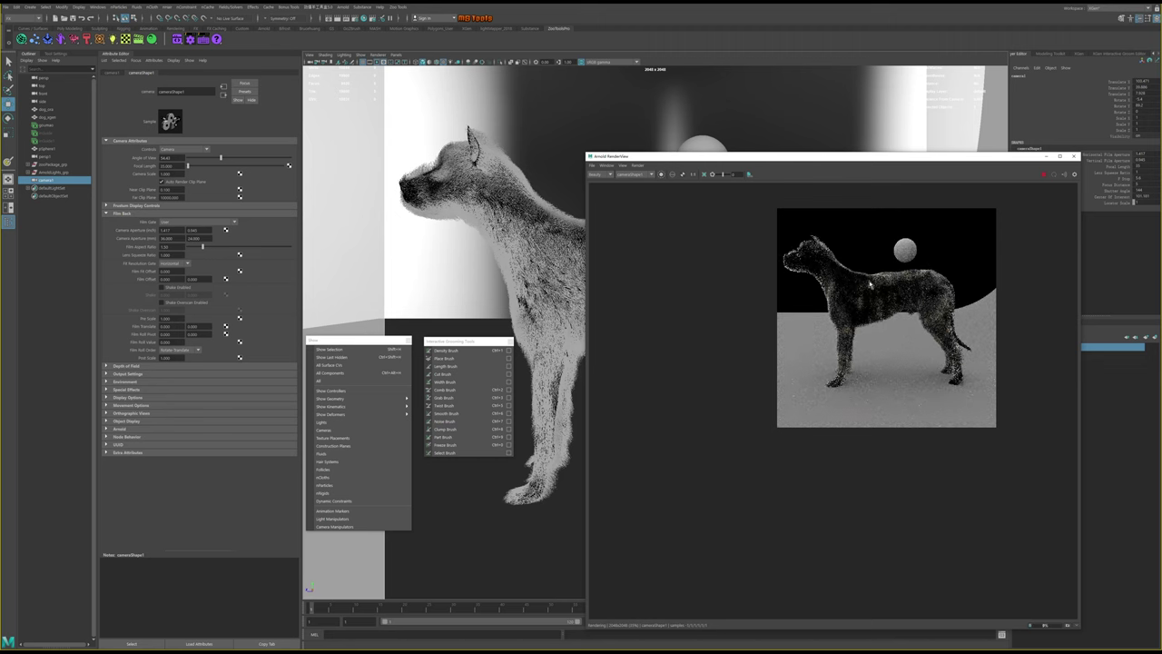
scroll(870, 285, "up", 1)
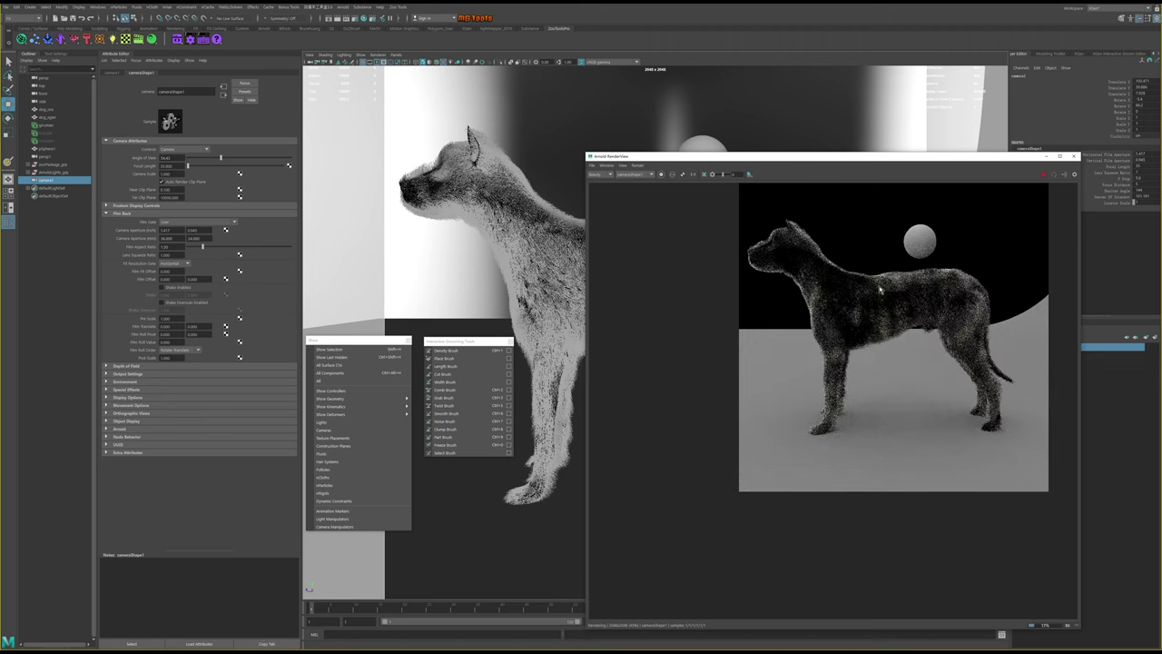
scroll(874, 290, "up", 1)
scroll(880, 301, "up", 1)
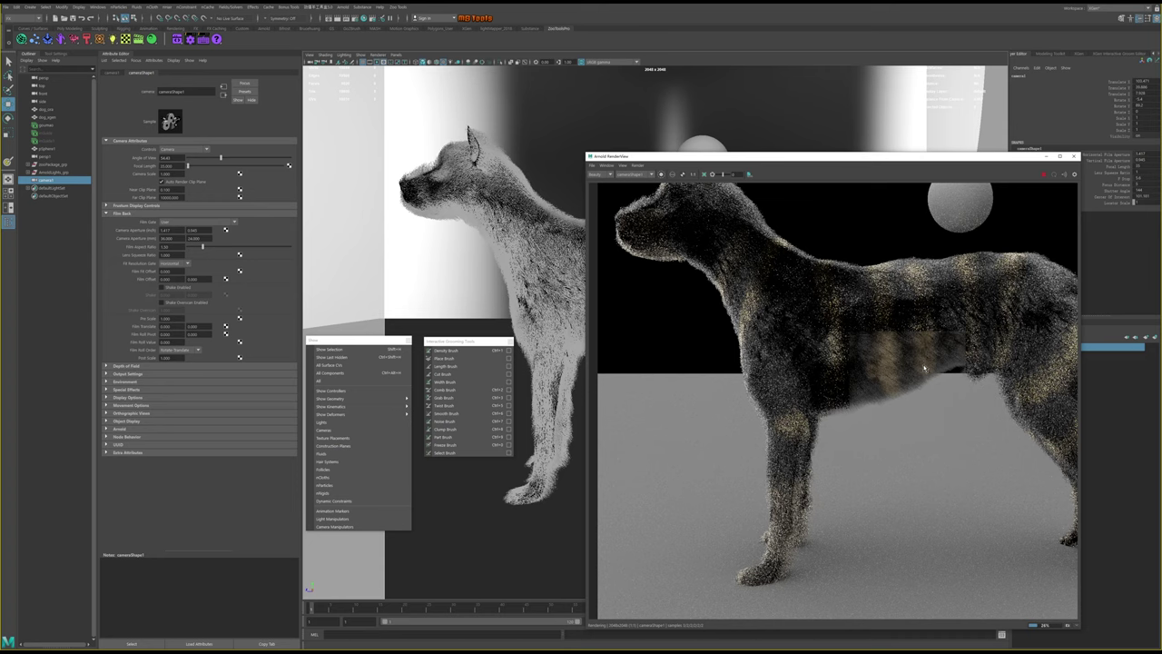
Zoom in and out of the striped-dog render, fit it to the view, then switch to the web browser
scroll(799, 379, "up", 2)
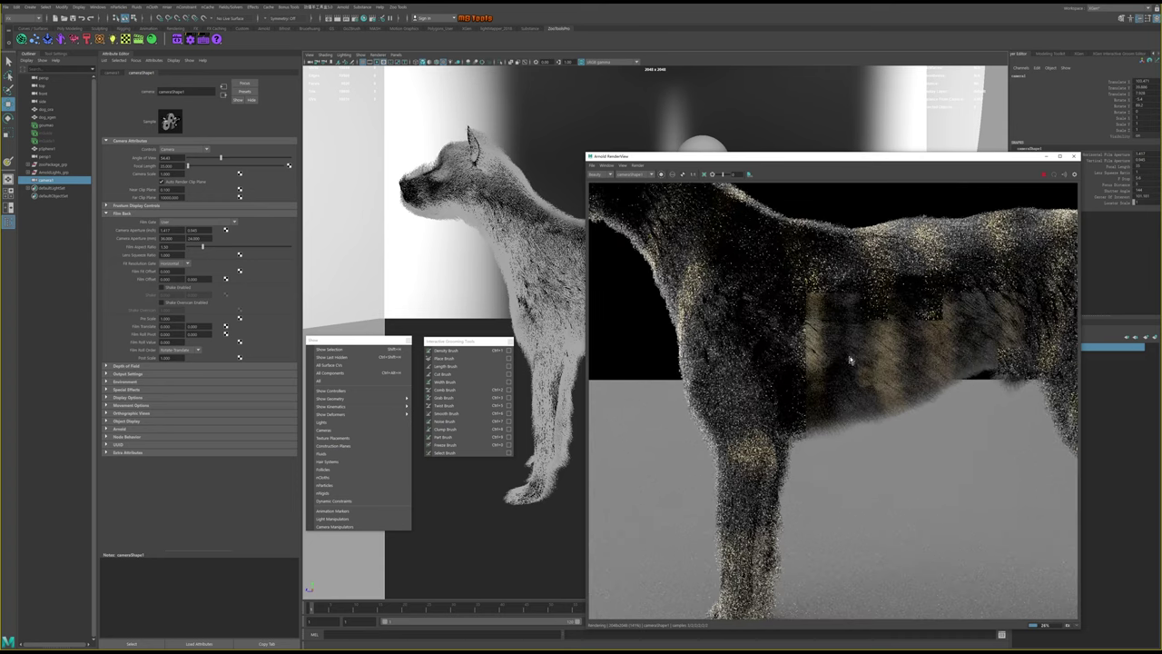
scroll(854, 357, "down", 1)
scroll(856, 354, "down", 1)
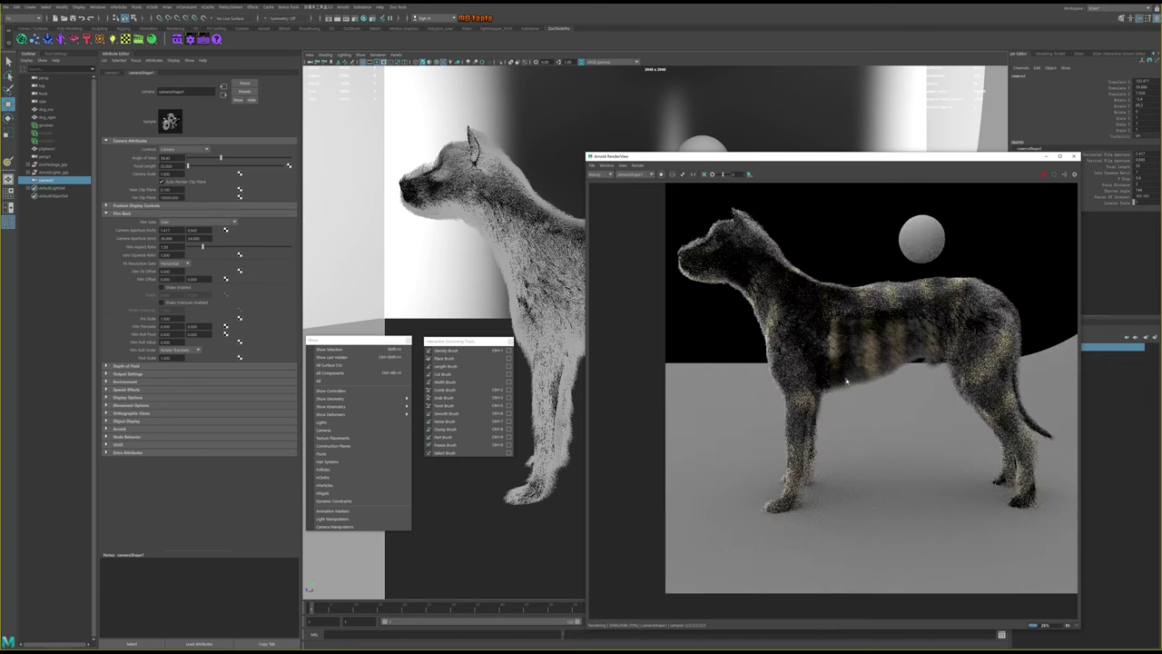
scroll(854, 331, "up", 1)
scroll(842, 358, "up", 1)
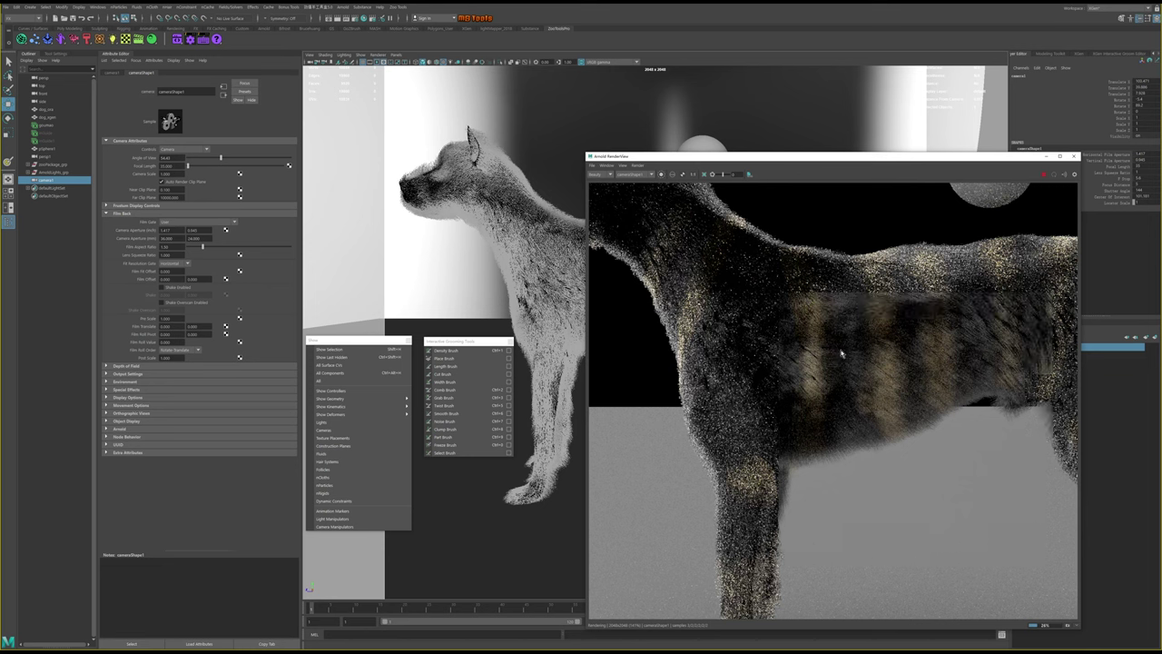
key("f")
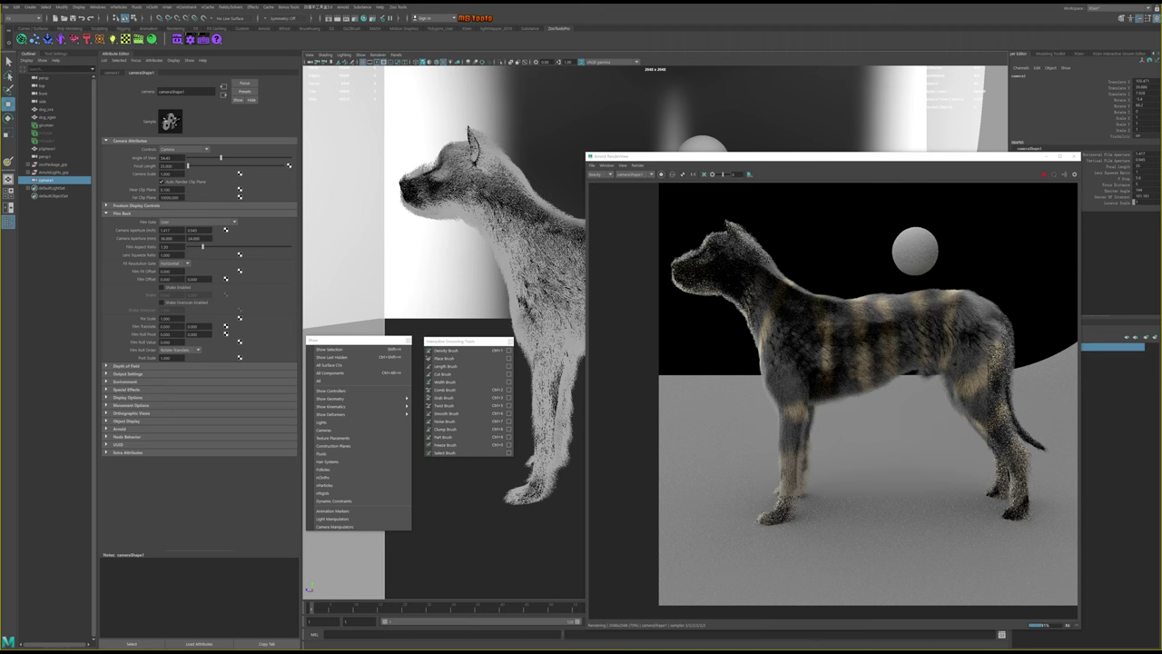
key("alt+Tab")
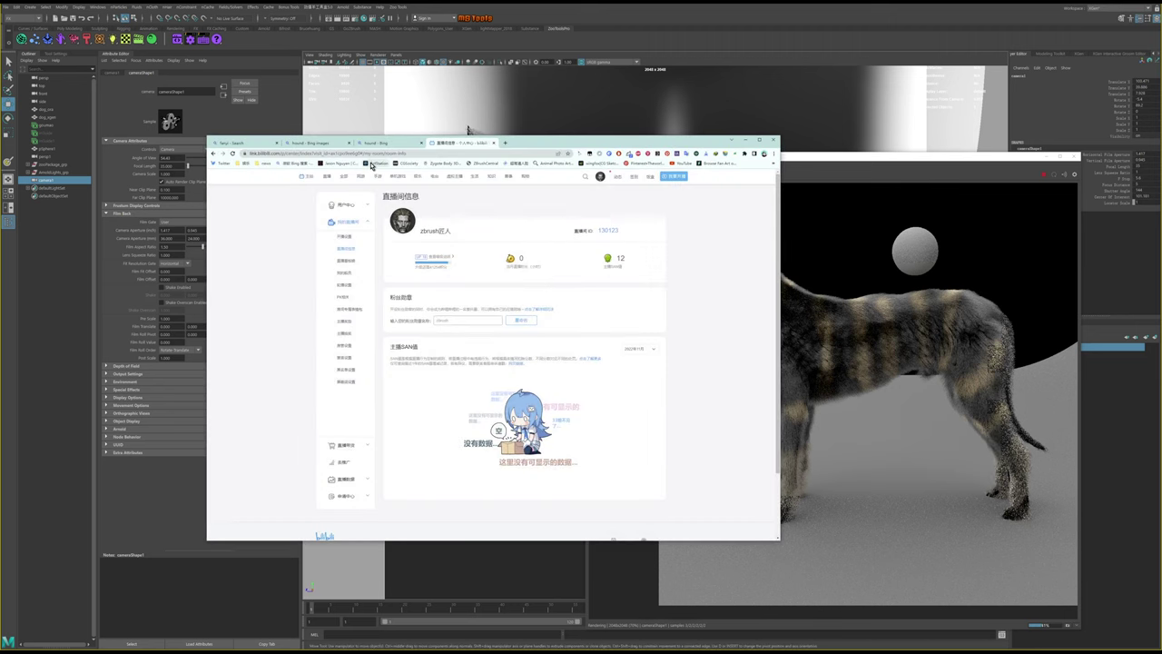
Open ArtStation and go to your own profile from the avatar menu
left_click(371, 164)
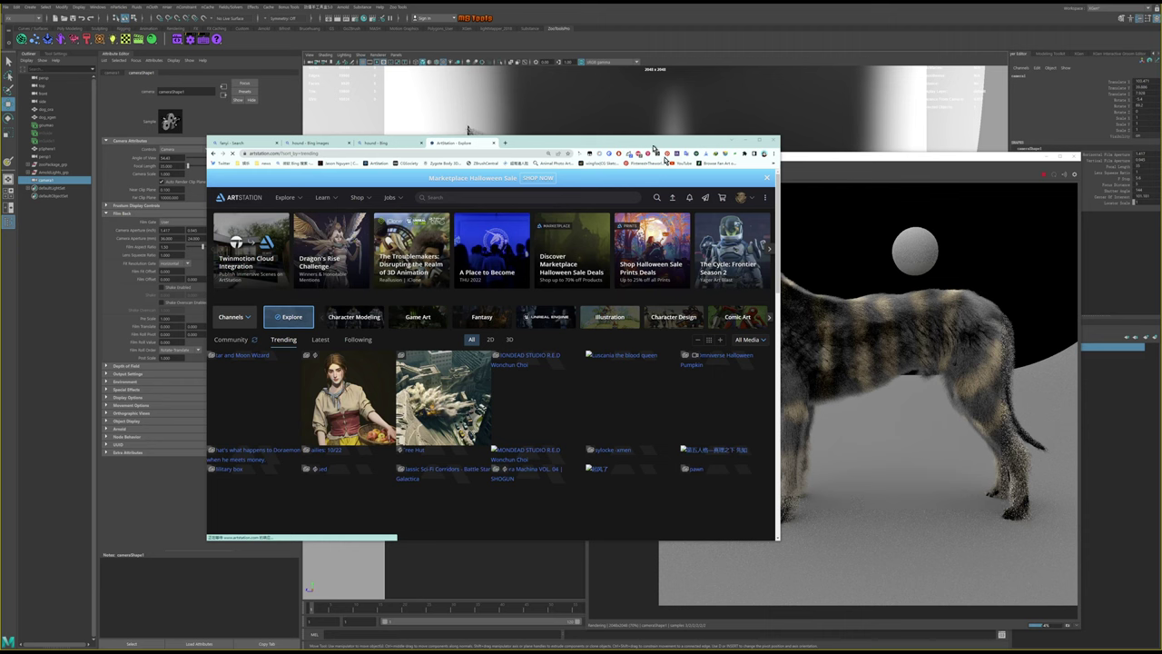
left_click(741, 197)
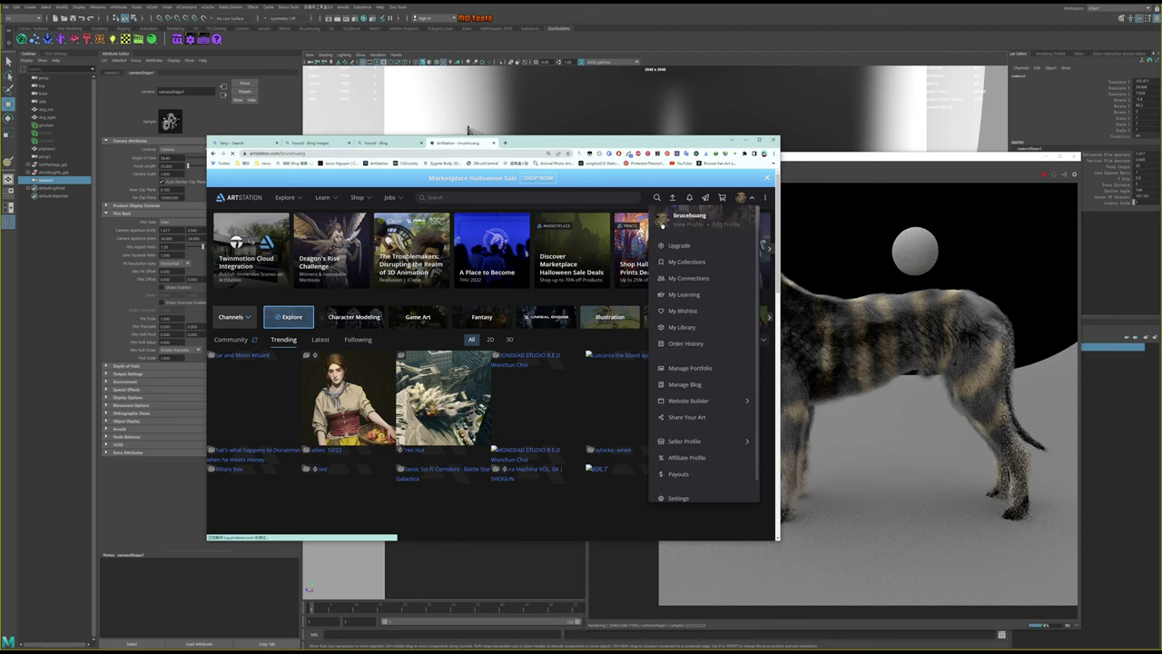
left_click(663, 223)
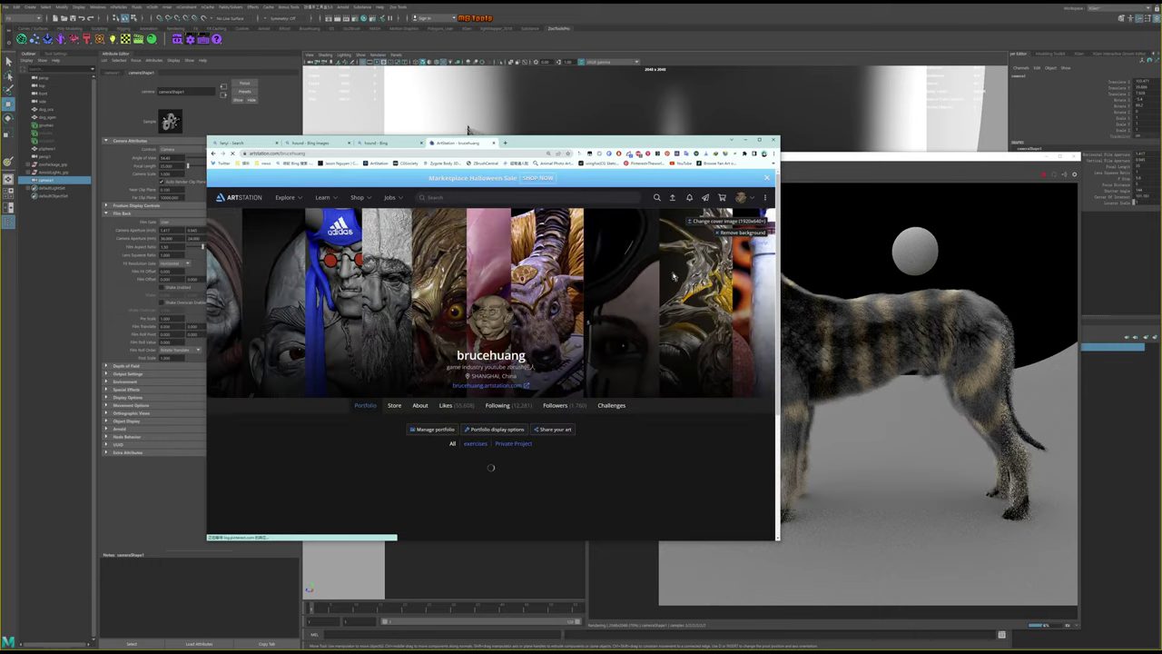
Scroll through the portfolio grid and maximize the browser window
scroll(674, 277, "down", 1)
scroll(673, 276, "down", 2)
scroll(674, 277, "down", 2)
scroll(674, 277, "down", 2)
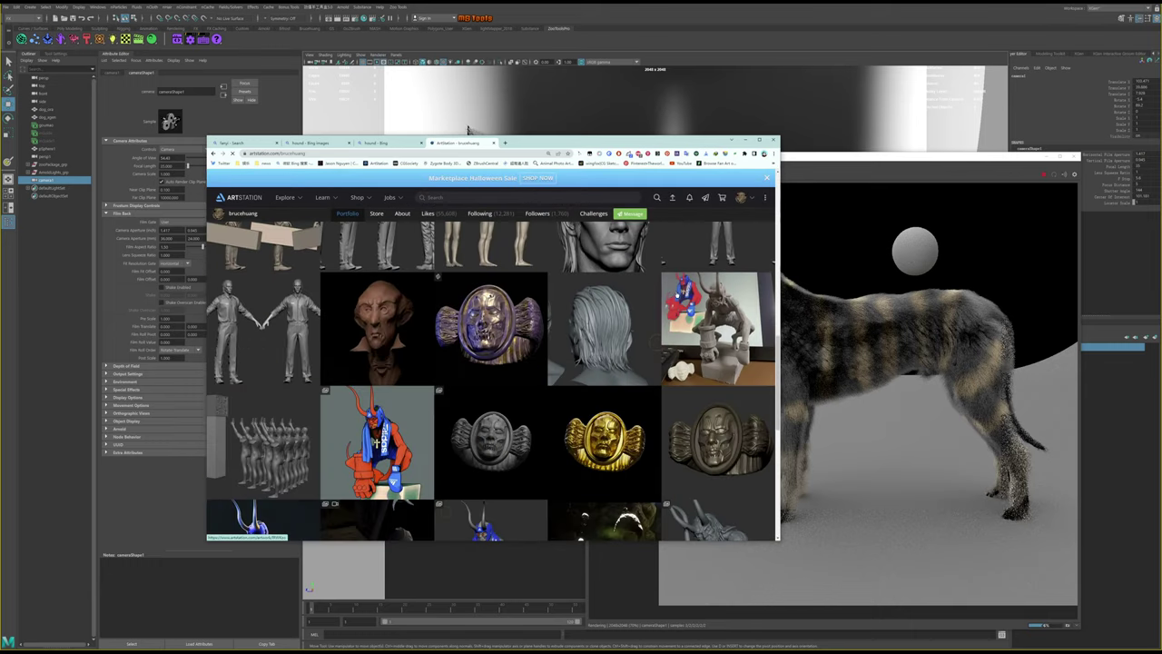
scroll(490, 381, "down", 3)
scroll(490, 381, "down", 2)
left_click(759, 141)
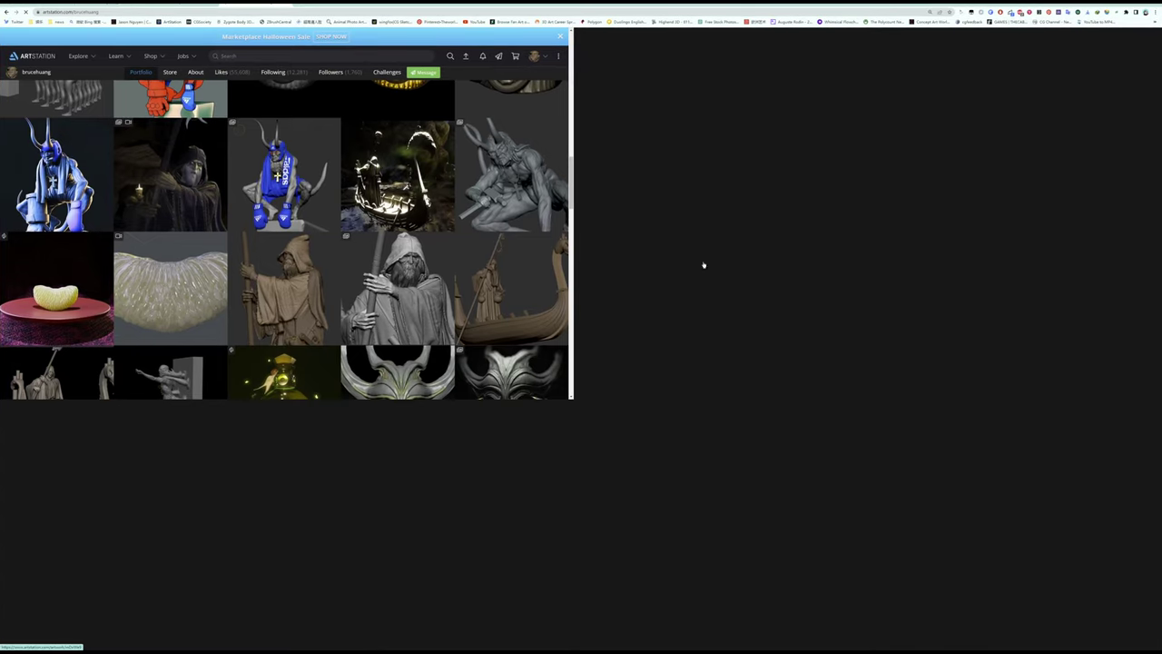
Scroll the portfolio grid to locate the Golden Sheep thumbnail and open that artwork
scroll(704, 265, "down", 2)
scroll(703, 265, "down", 2)
scroll(783, 629, "down", 2)
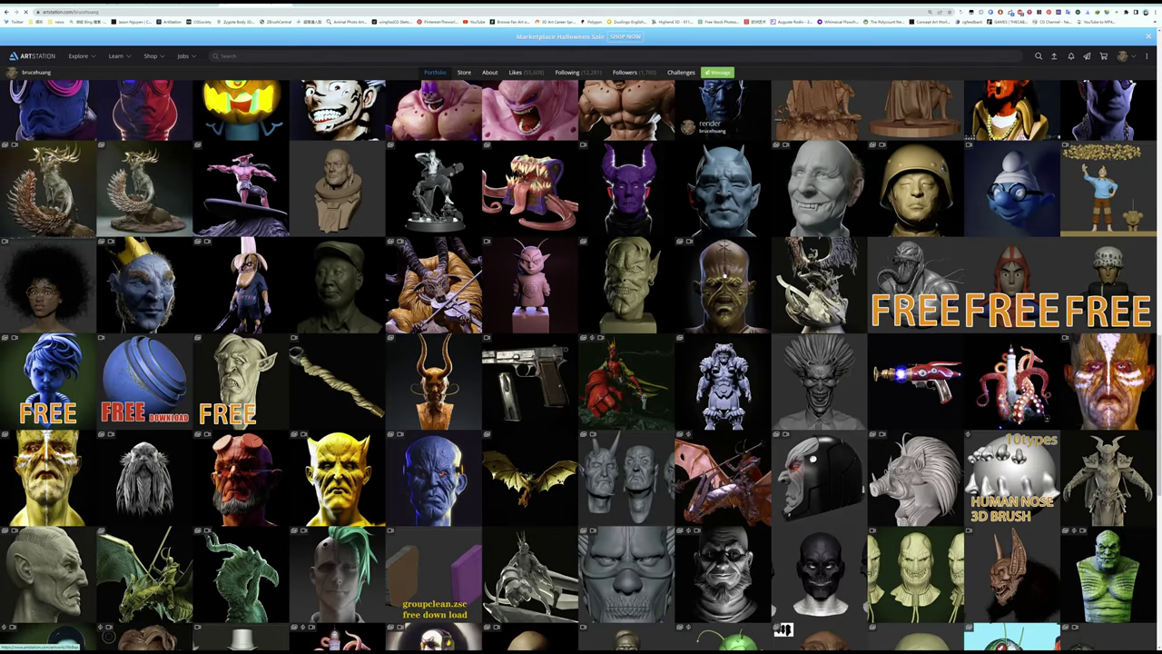
scroll(794, 285, "down", 2)
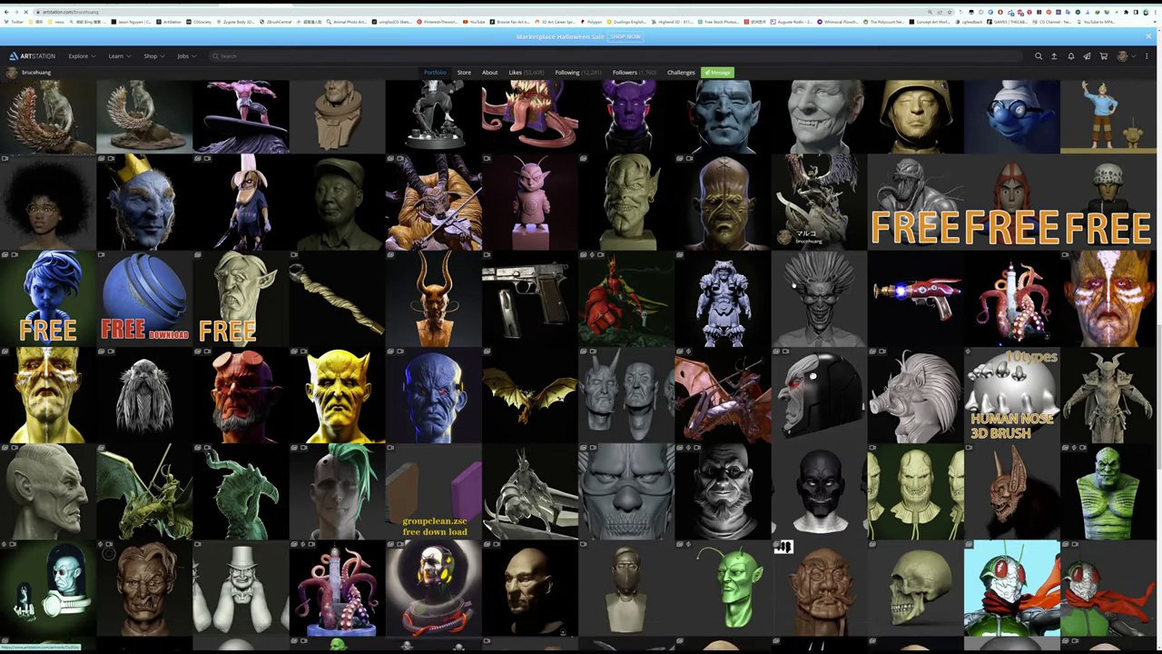
scroll(794, 285, "down", 2)
scroll(793, 285, "down", 1)
scroll(792, 285, "down", 1)
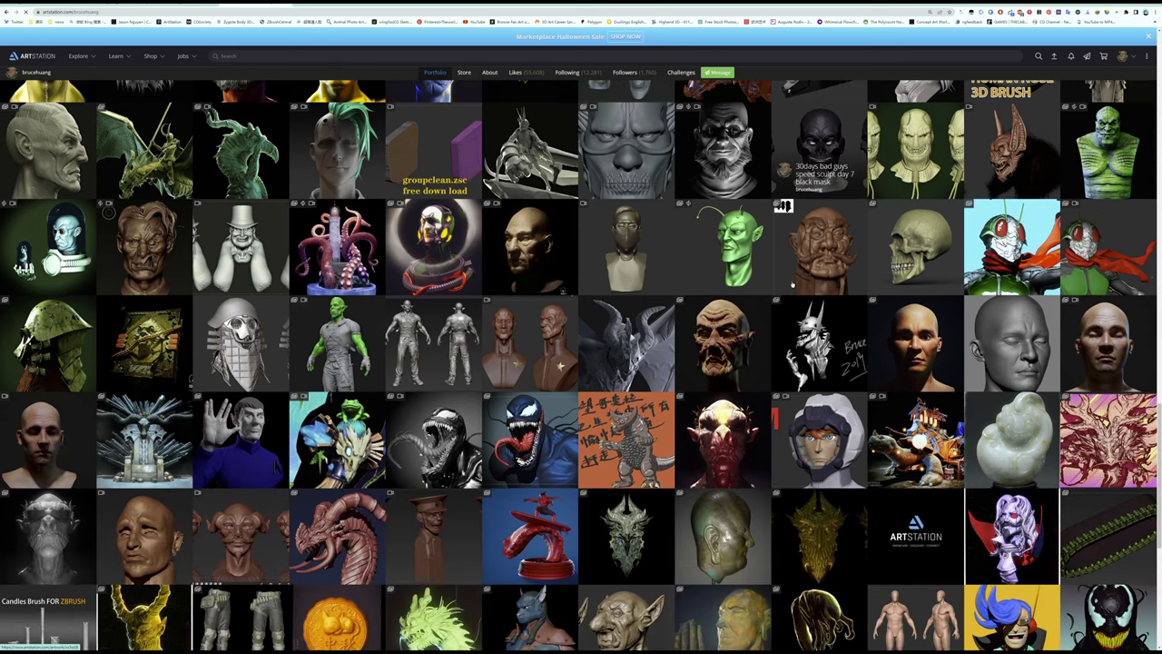
scroll(794, 285, "up", 1)
scroll(803, 300, "up", 2)
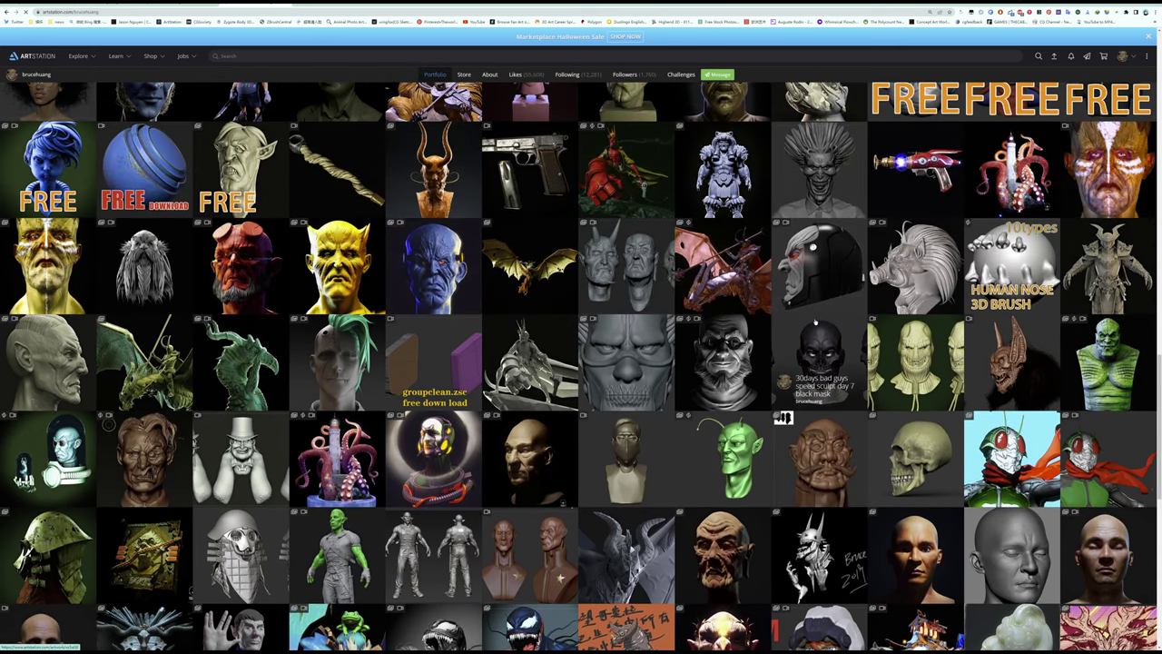
scroll(815, 323, "up", 1)
scroll(815, 323, "up", 2)
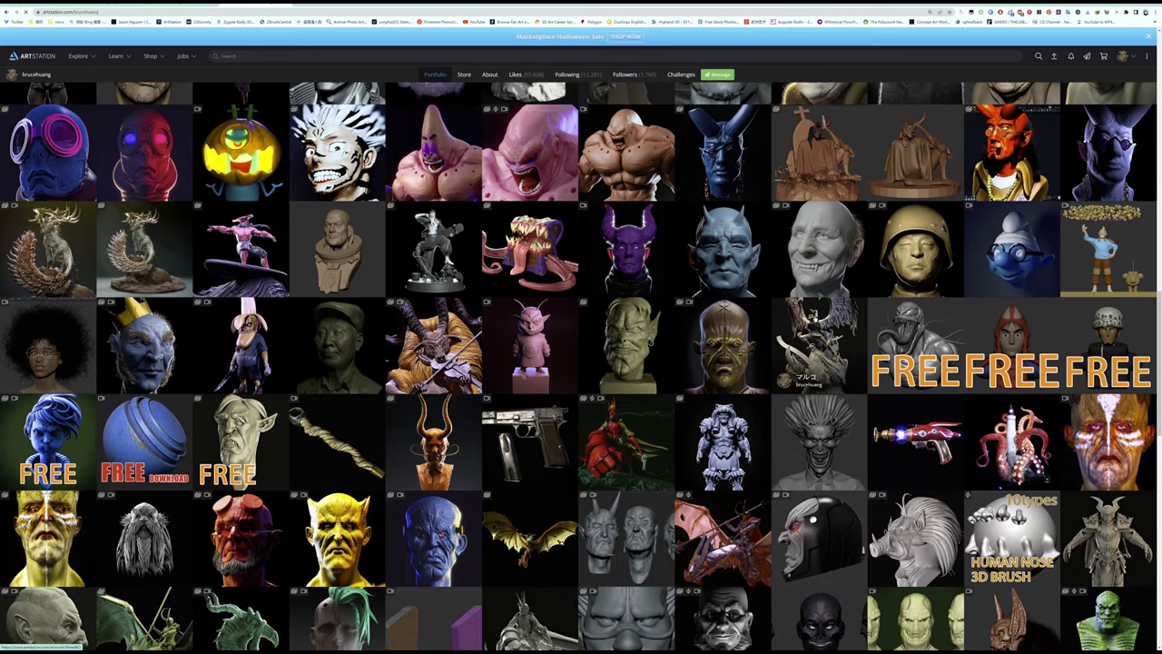
scroll(815, 323, "up", 1)
scroll(815, 324, "down", 1)
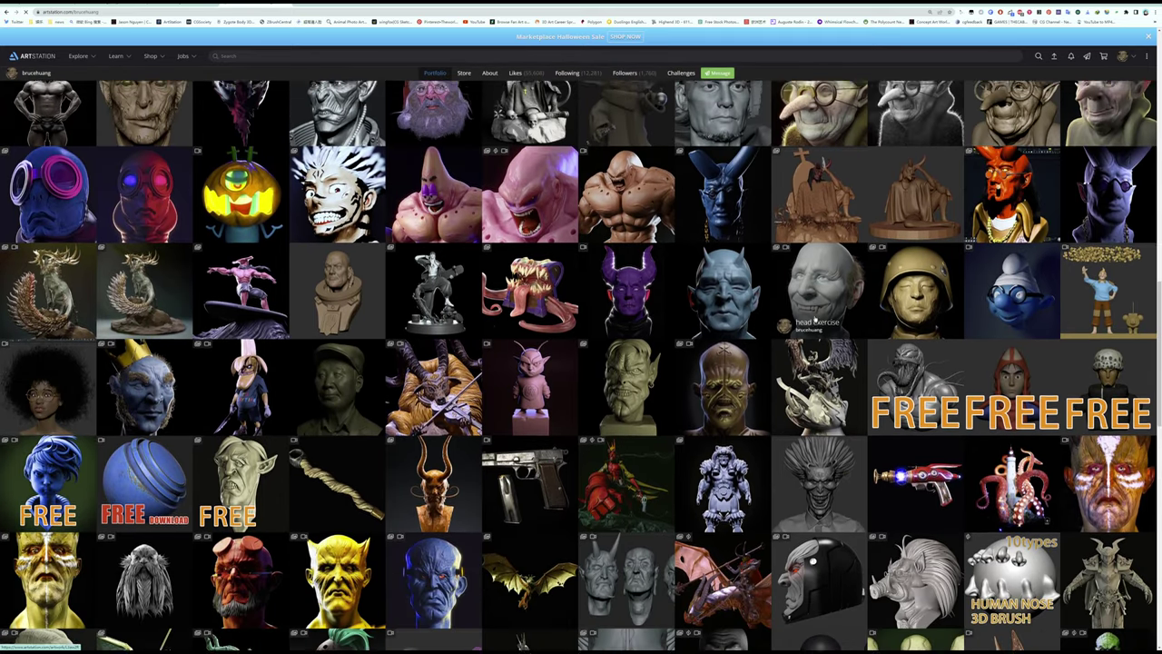
scroll(815, 323, "down", 1)
scroll(816, 323, "down", 1)
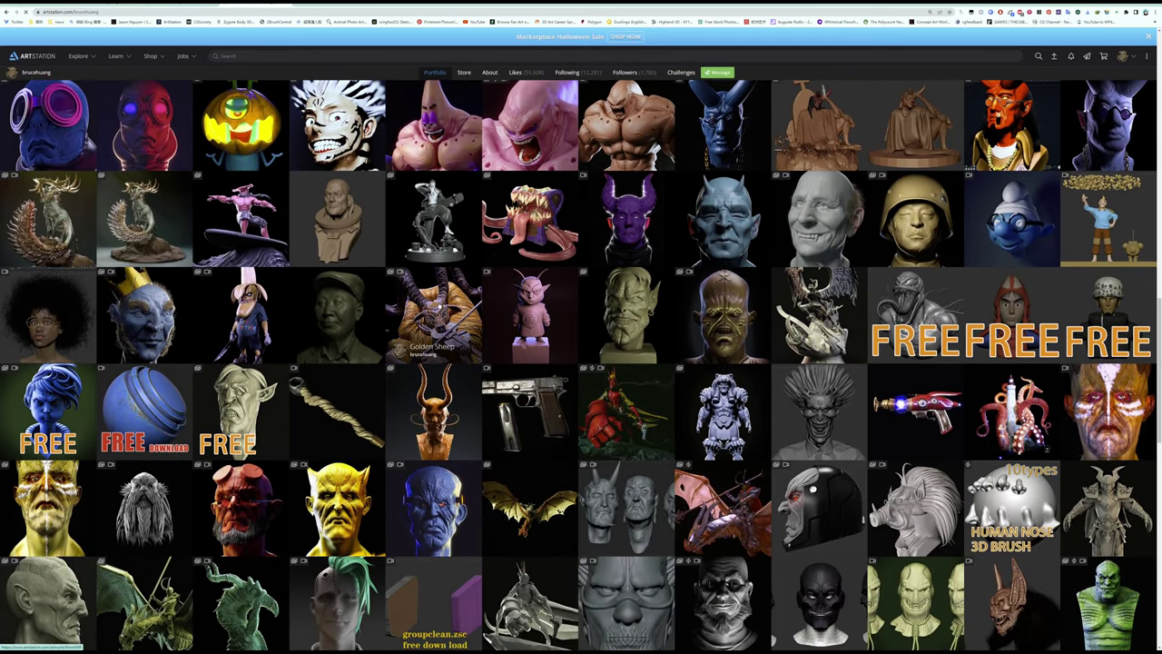
left_click(439, 304)
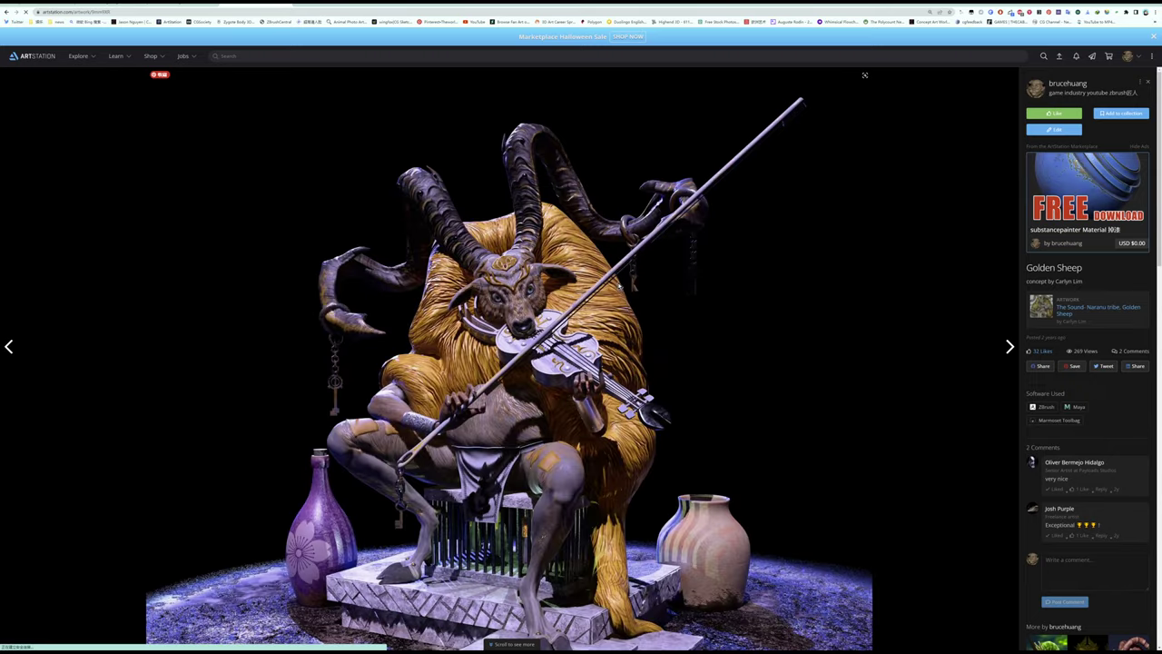
Scroll down to the Golden Sheep turntable video and start playing it
scroll(619, 287, "down", 3)
scroll(619, 287, "down", 5)
scroll(619, 287, "down", 4)
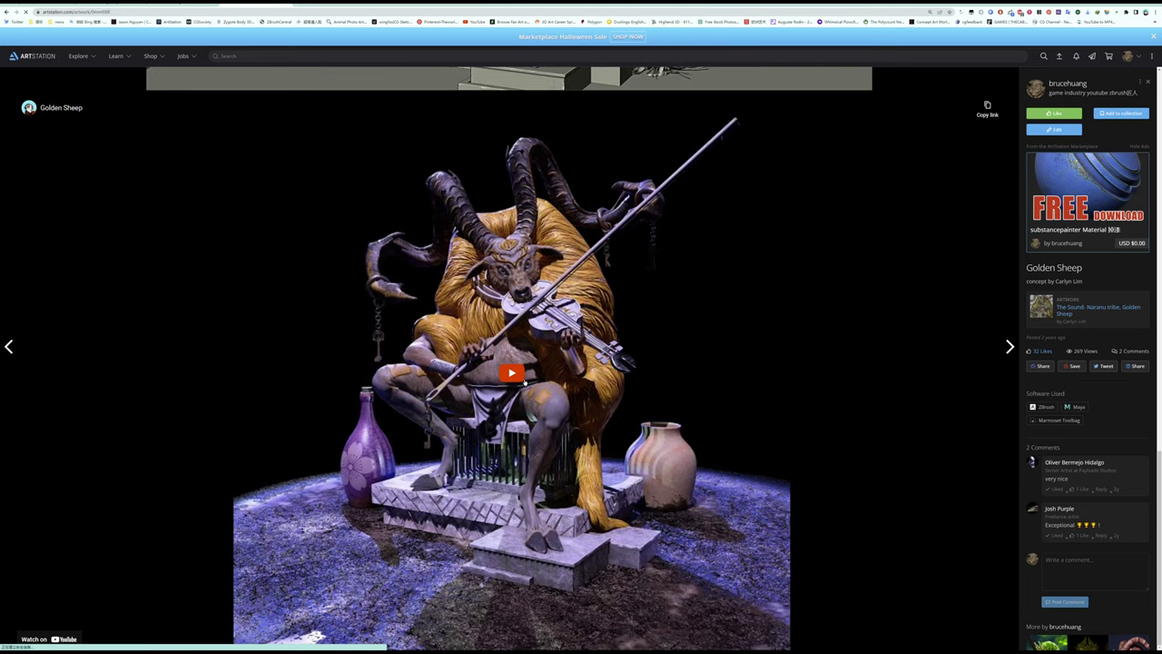
left_click(697, 373)
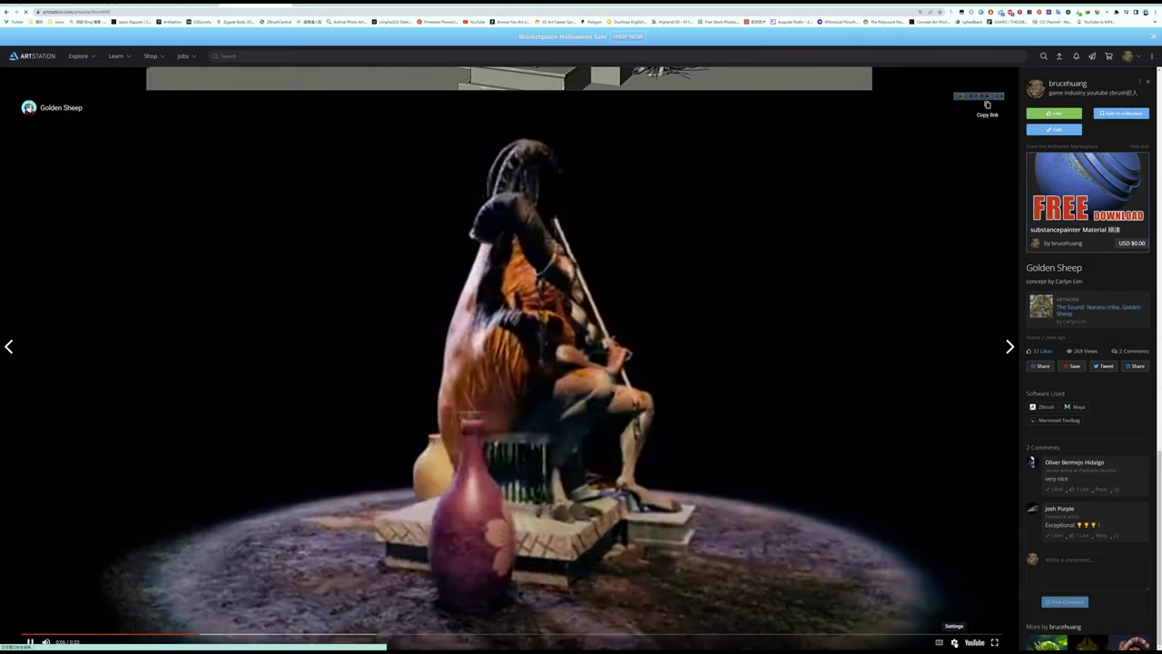
Open and close the video's playback settings, then replay the finished turntable
left_click(953, 642)
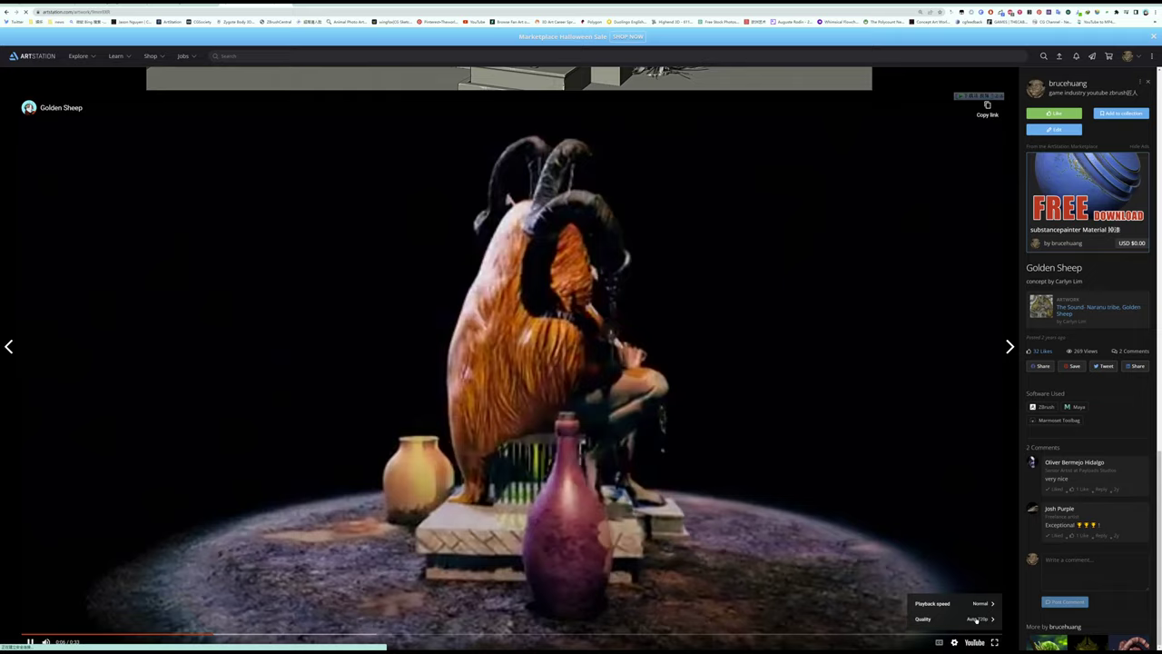
left_click(976, 618)
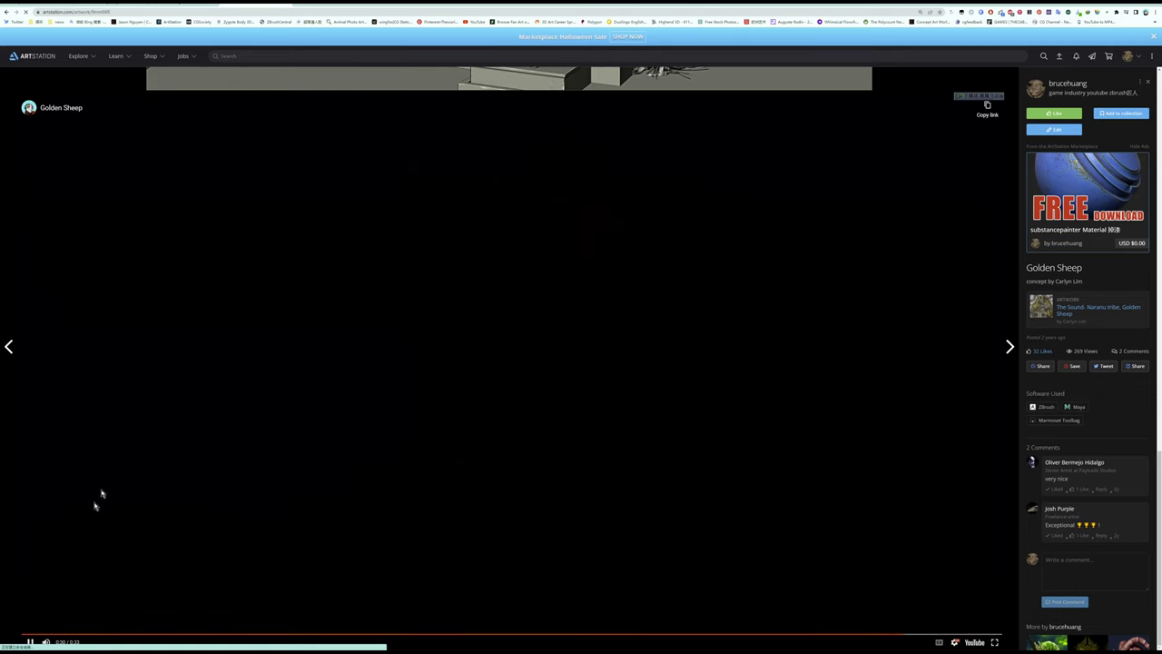
left_click(58, 636)
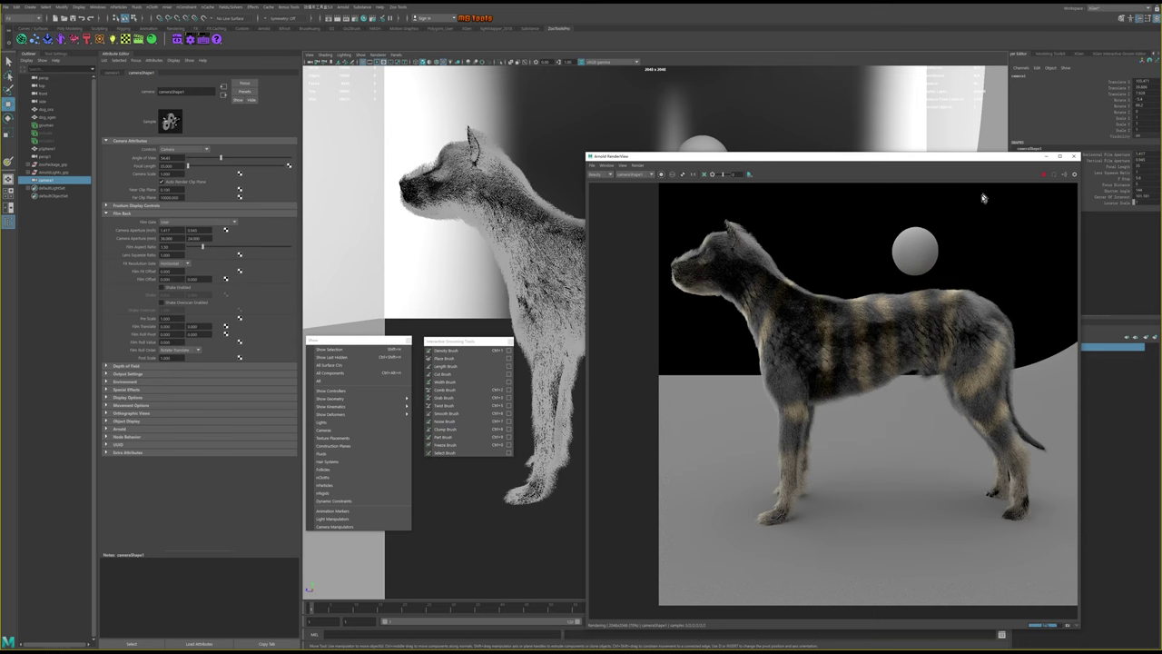
scroll(905, 365, "up", 2)
scroll(881, 354, "up", 5)
scroll(871, 350, "up", 1)
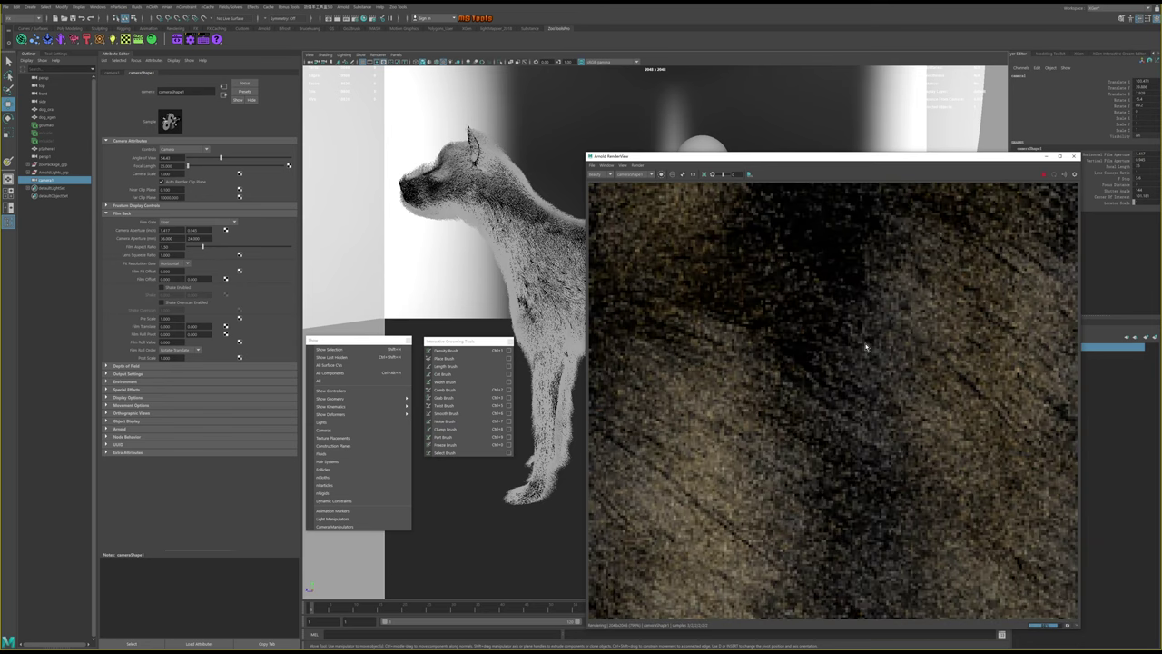
scroll(866, 347, "up", 2)
scroll(865, 347, "down", 3)
scroll(862, 347, "down", 4)
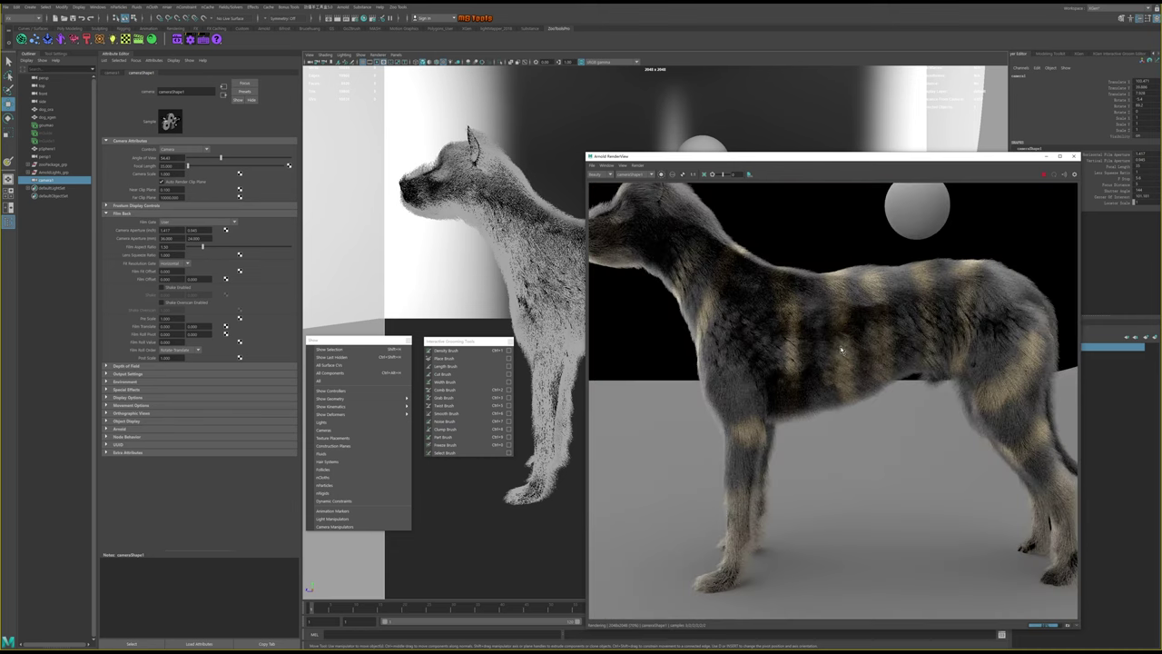
scroll(844, 348, "down", 1)
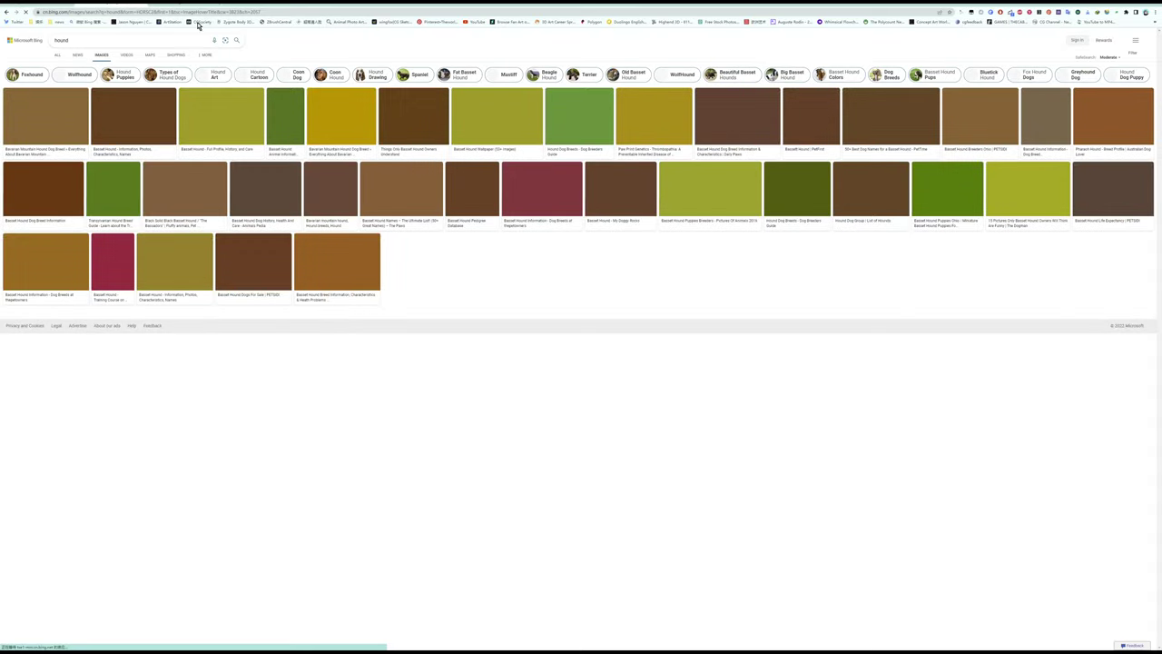
Return to your ArtStation portfolio and reopen the Golden Sheep artwork from the grid
left_click(172, 22)
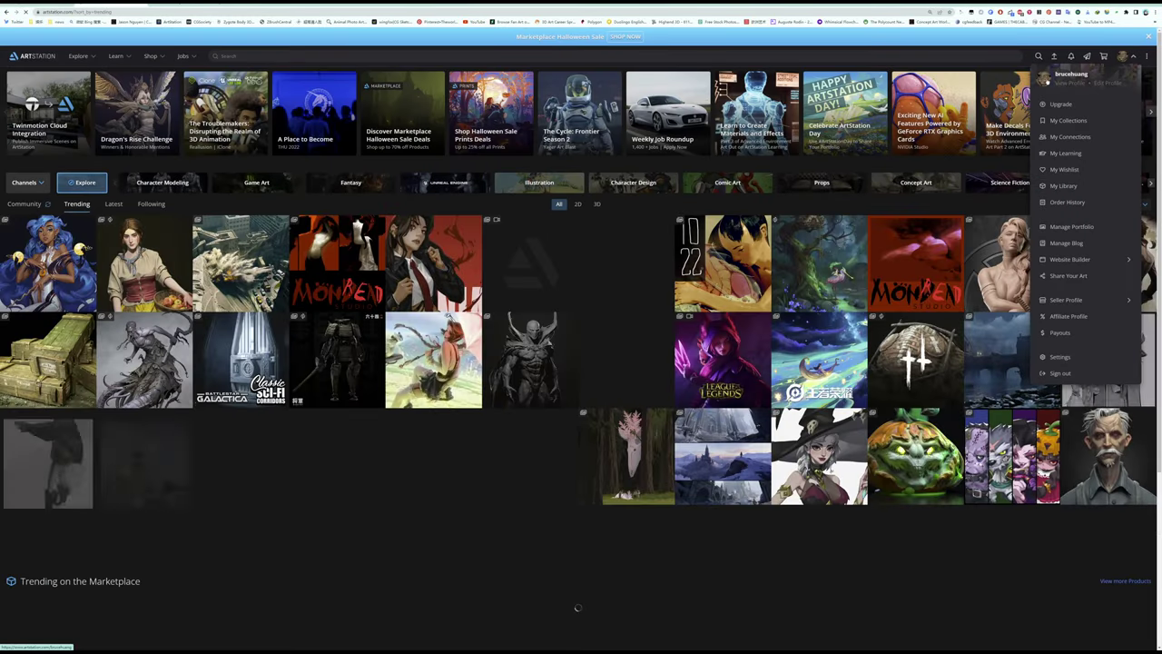
left_click(1047, 80)
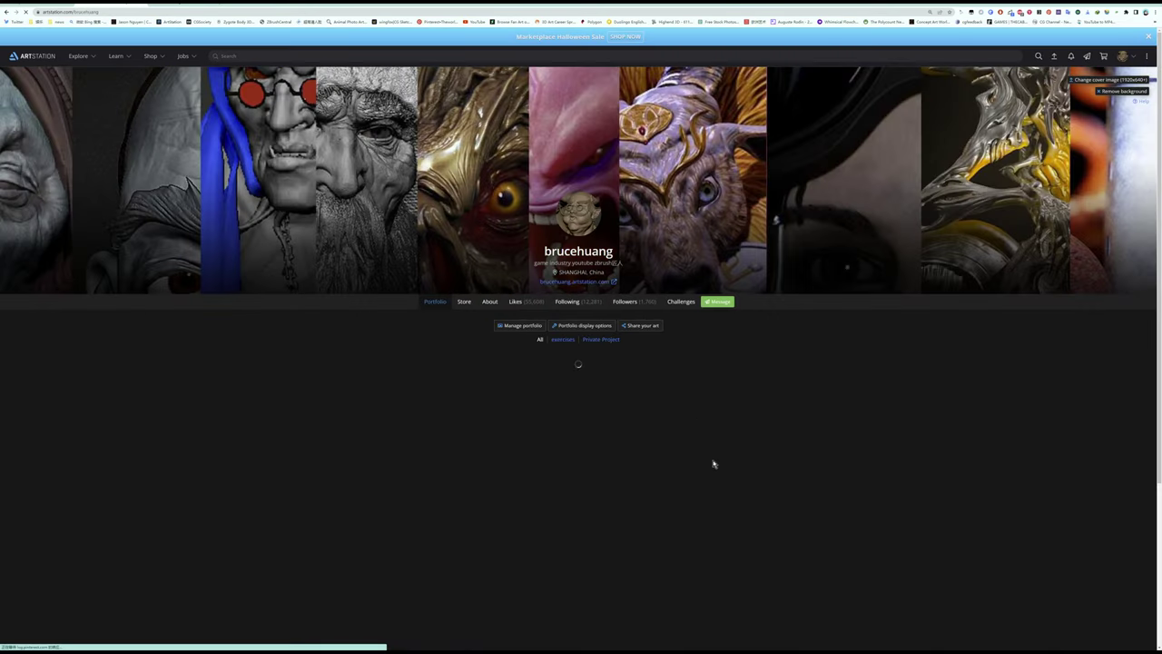
scroll(714, 442, "down", 5)
scroll(713, 441, "down", 2)
scroll(722, 399, "down", 2)
scroll(722, 418, "down", 4)
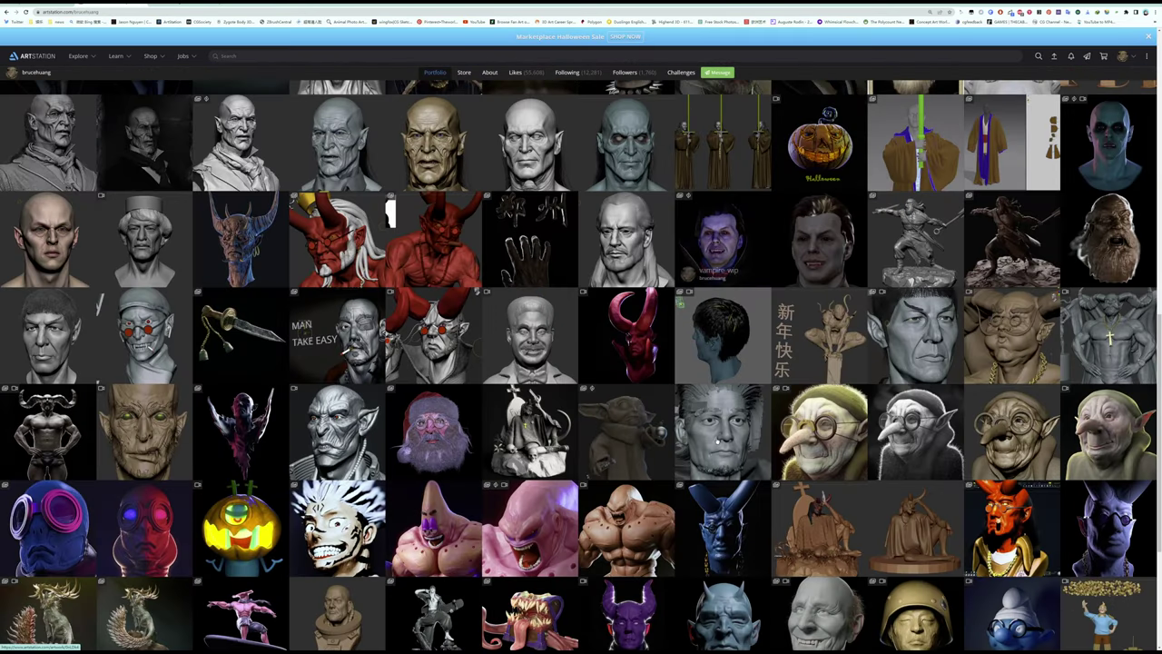
scroll(720, 431, "down", 3)
scroll(719, 442, "down", 1)
scroll(717, 440, "down", 2)
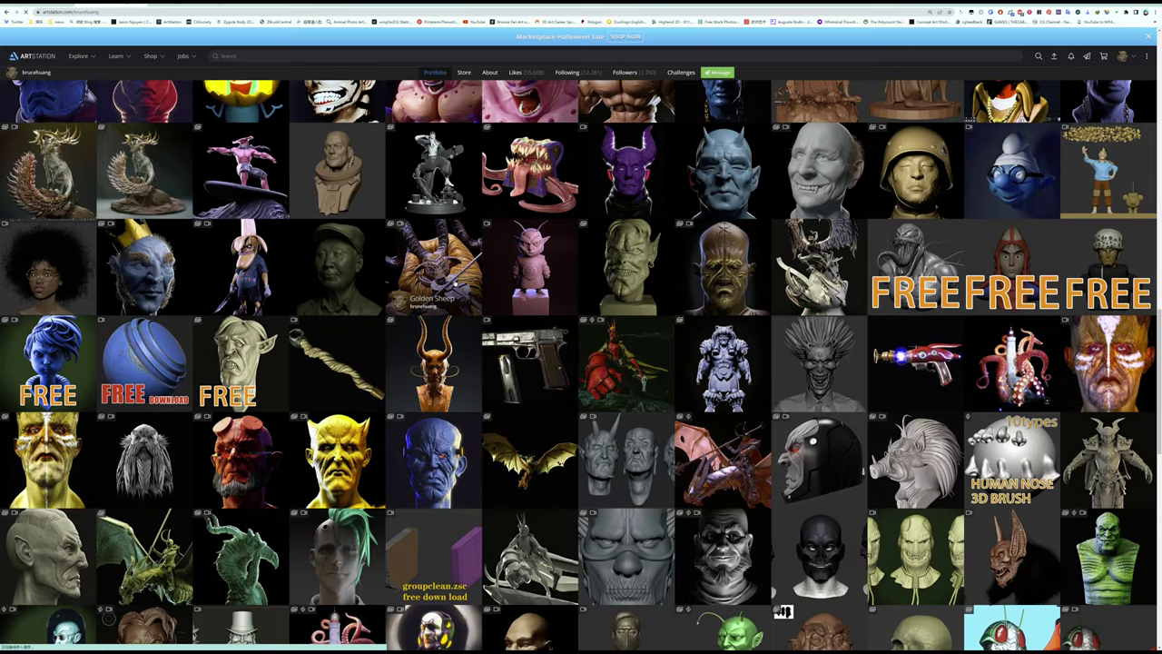
left_click(457, 285)
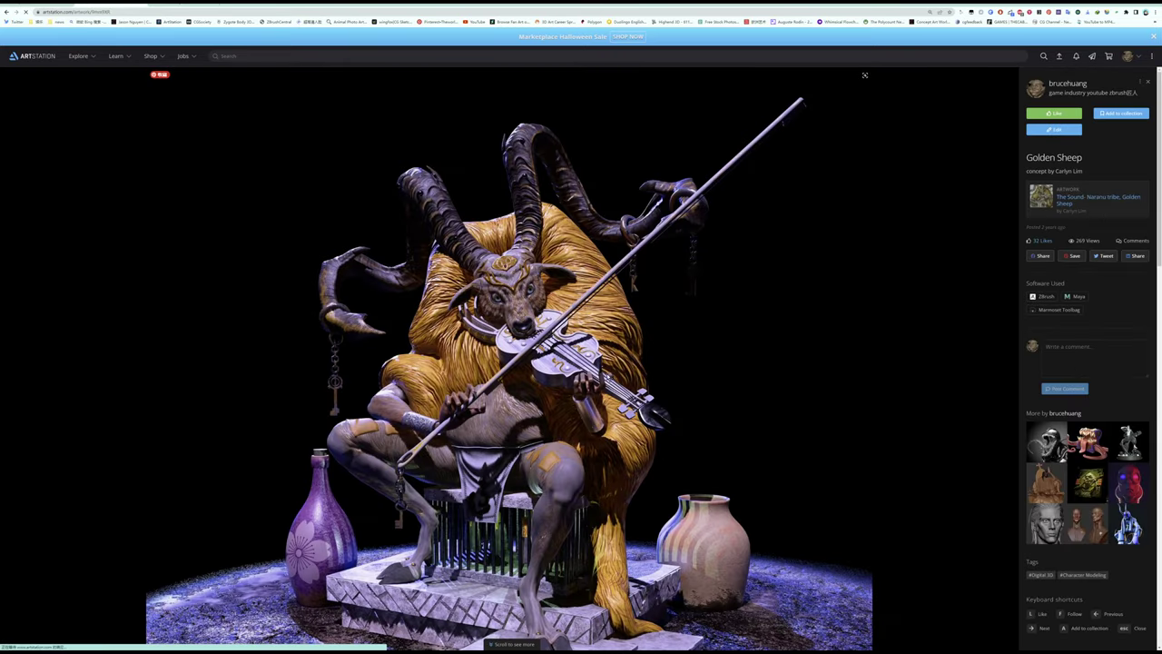
Scroll to the Golden Sheep turntable video, play it, then pause it
scroll(457, 285, "down", 2)
scroll(525, 366, "down", 4)
scroll(524, 366, "down", 6)
scroll(525, 366, "down", 1)
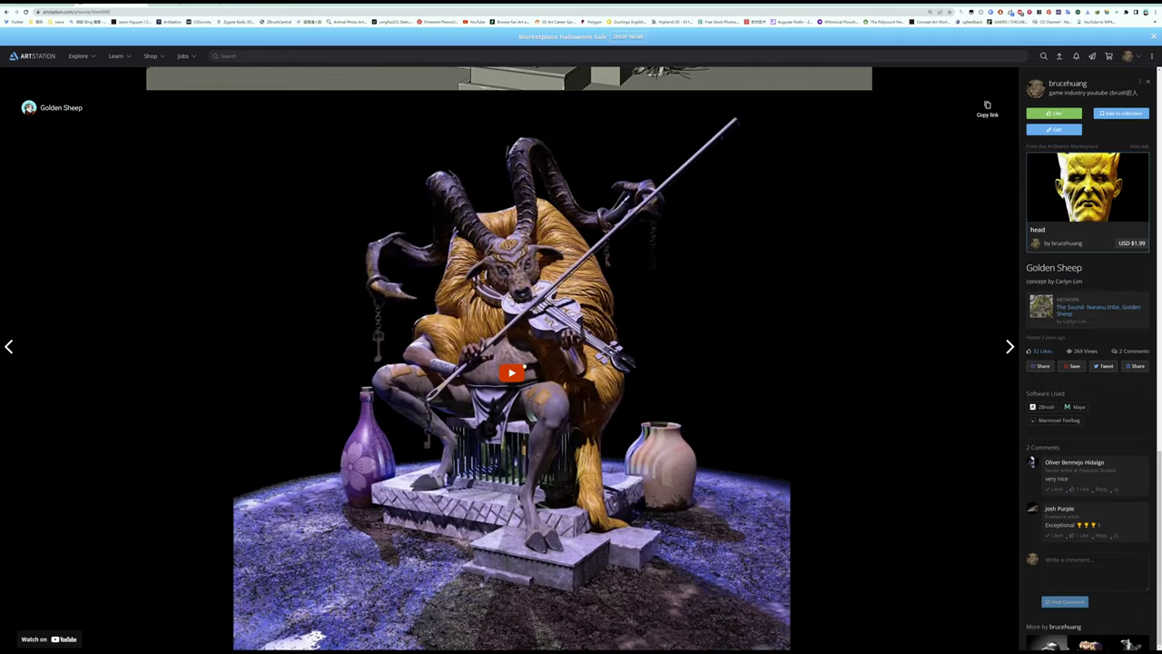
left_click(509, 373)
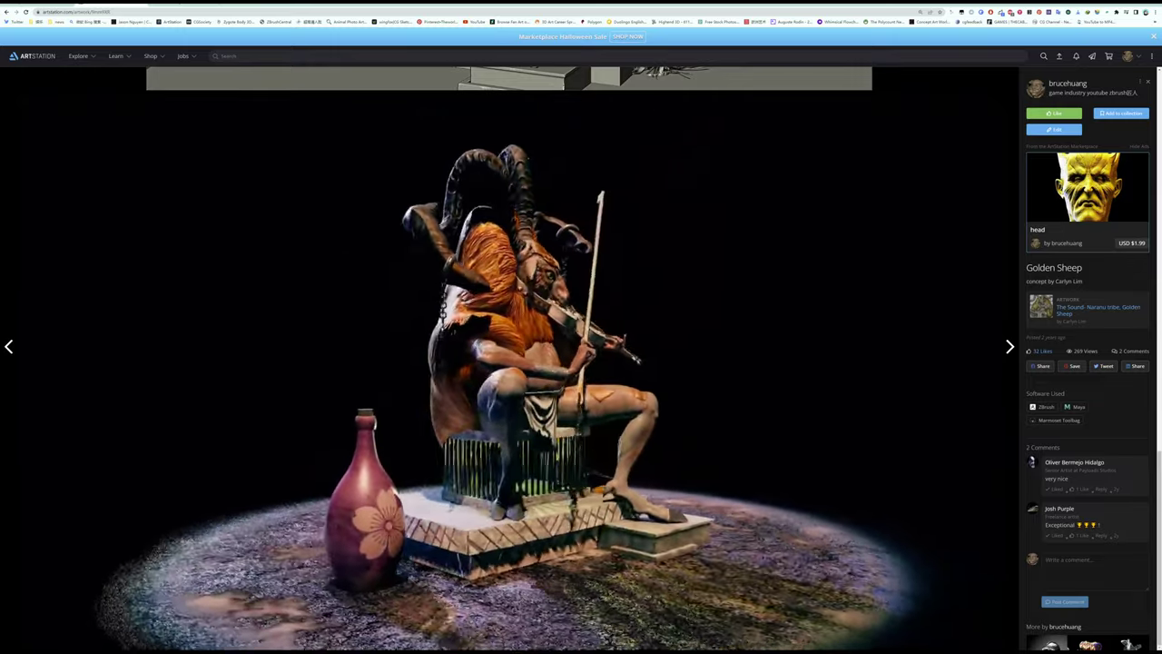
left_click(702, 356)
mouse_move(1127, 56)
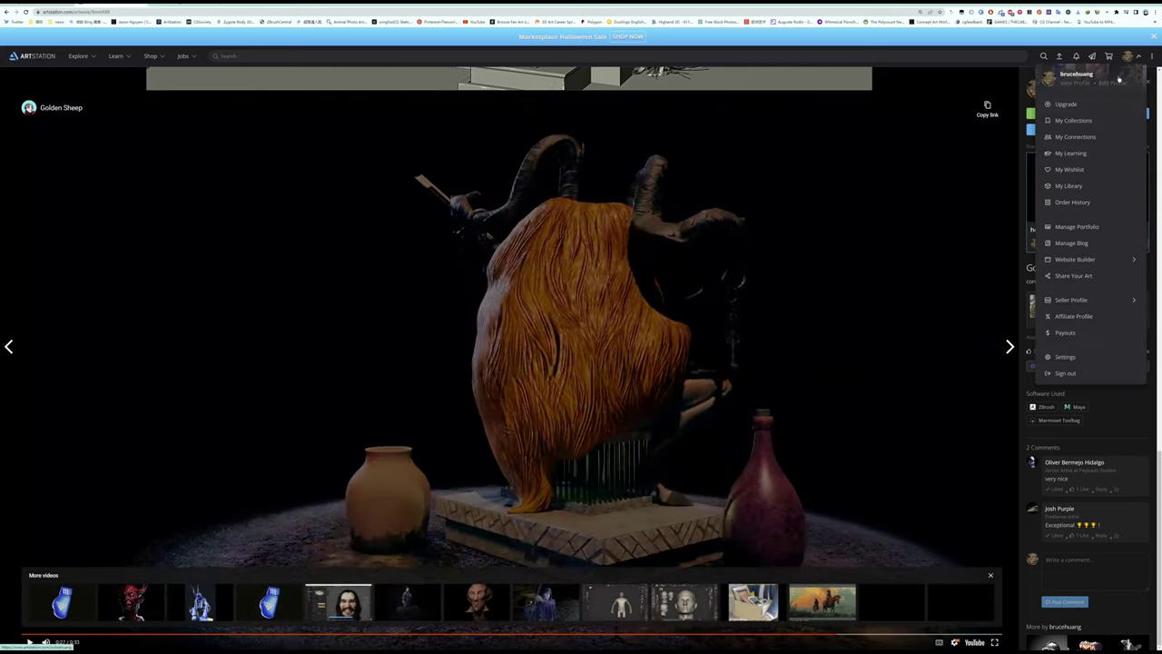
Return to the portfolio and open the vampire wip2 artwork from the grid
left_click(1048, 82)
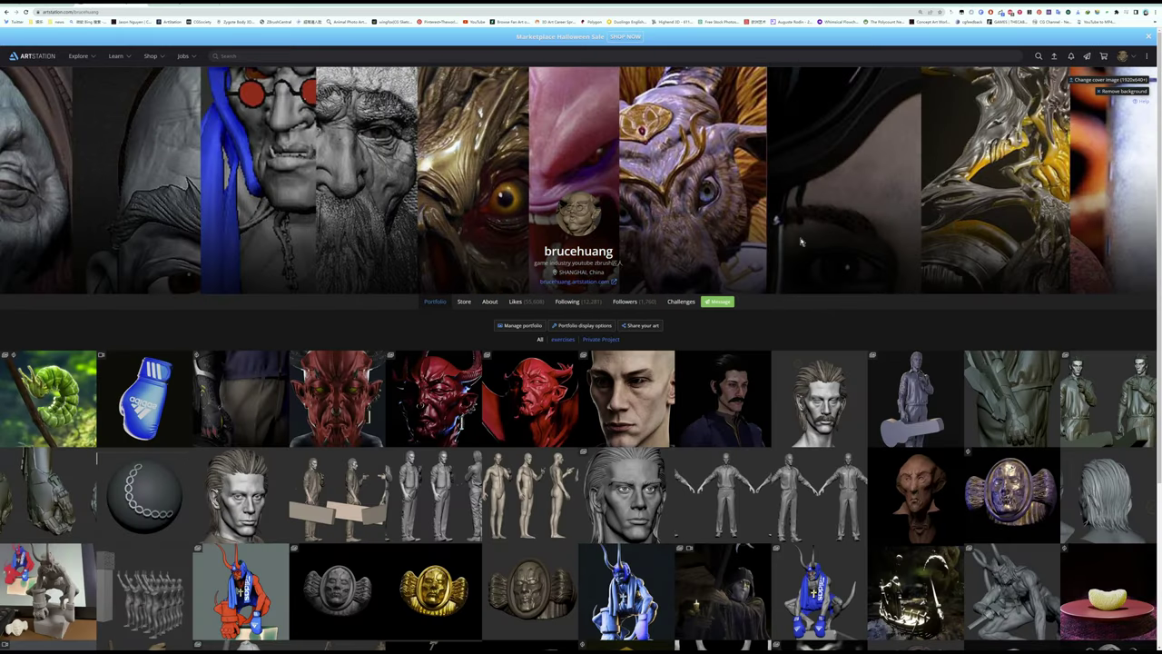
scroll(754, 358, "down", 1)
scroll(754, 356, "down", 1)
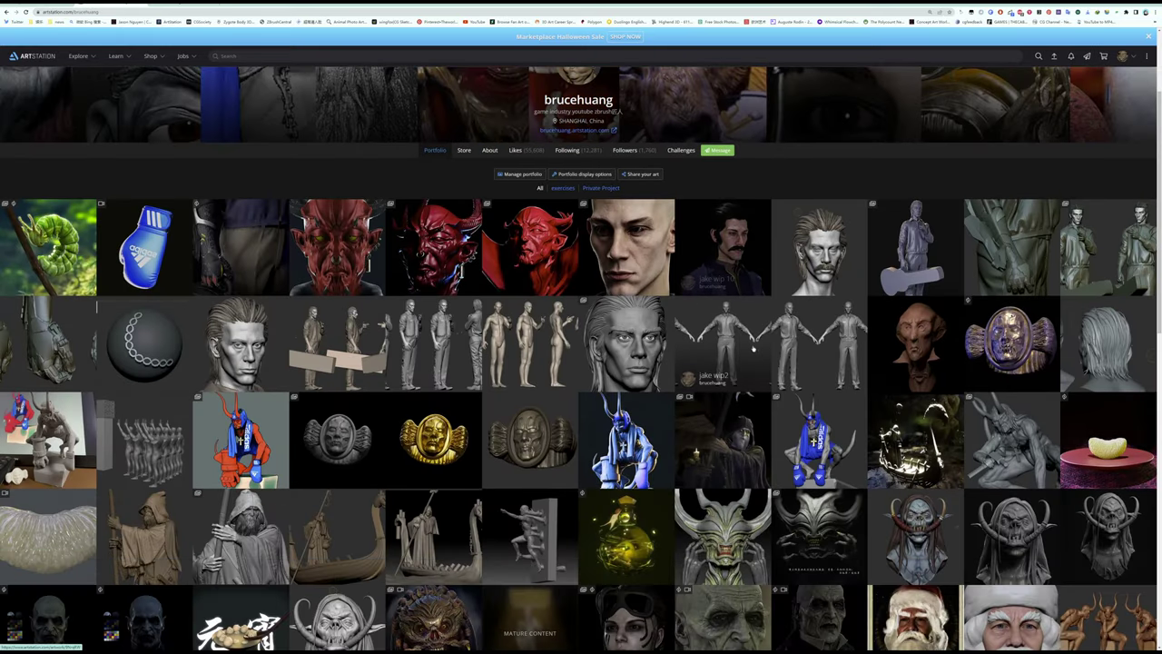
scroll(753, 352, "down", 1)
scroll(760, 346, "down", 1)
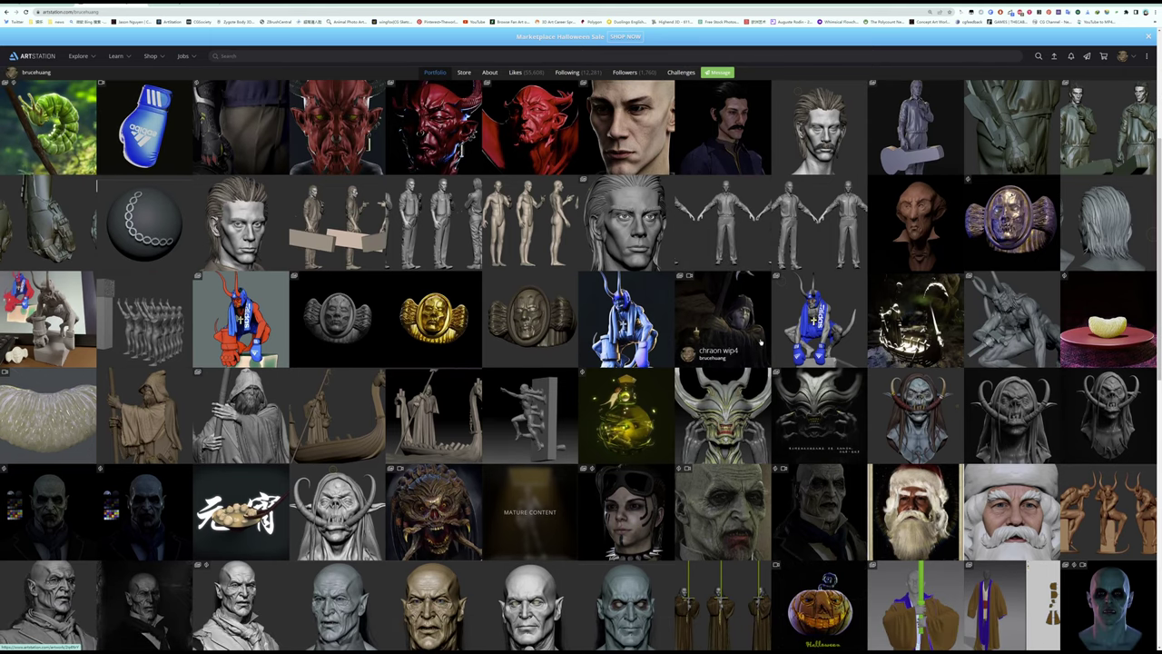
scroll(763, 345, "down", 1)
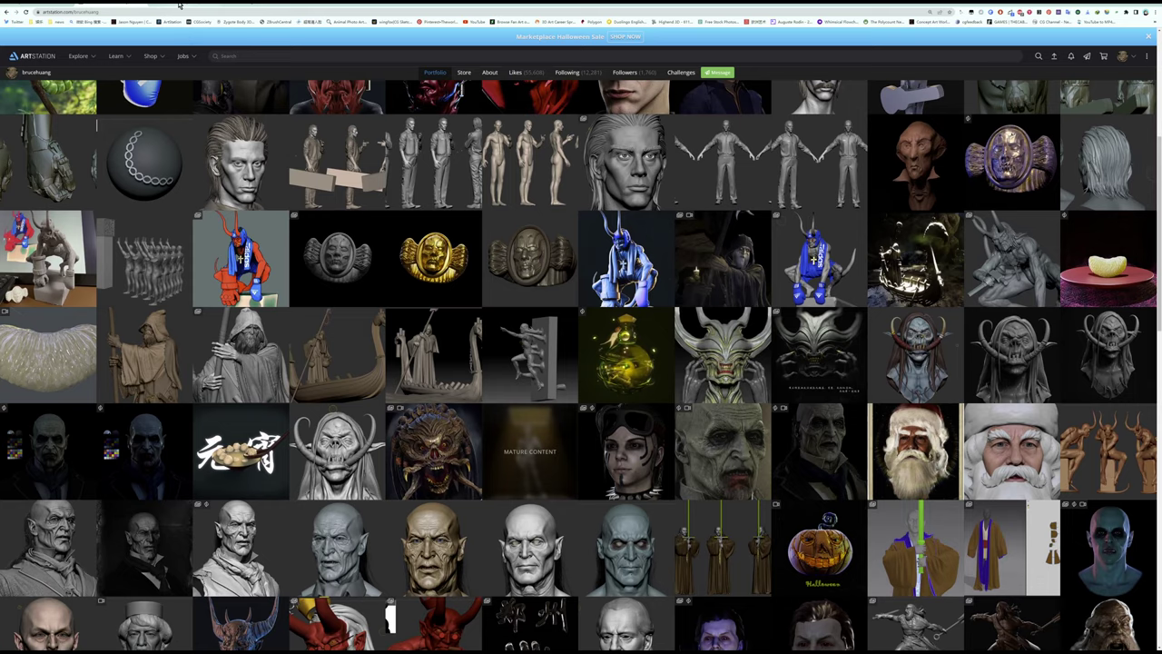
left_click(722, 452)
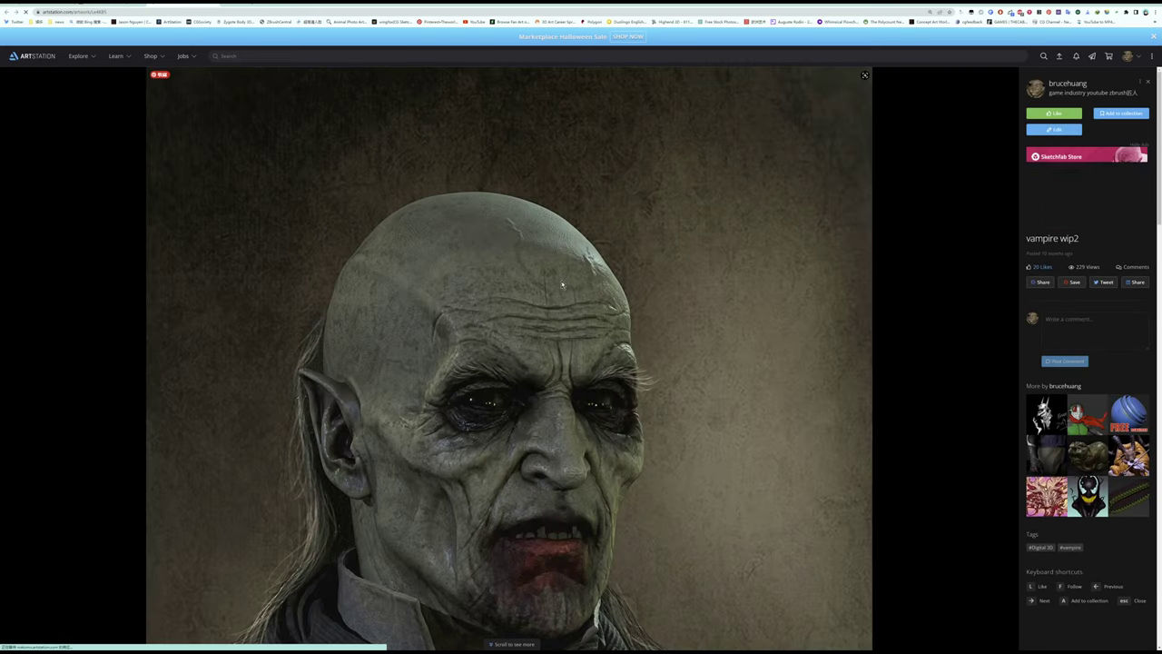
Scroll down the vampire wip2 page to its 30-second turntable video
scroll(563, 291, "down", 2)
scroll(566, 299, "down", 2)
scroll(569, 308, "down", 2)
scroll(573, 320, "down", 2)
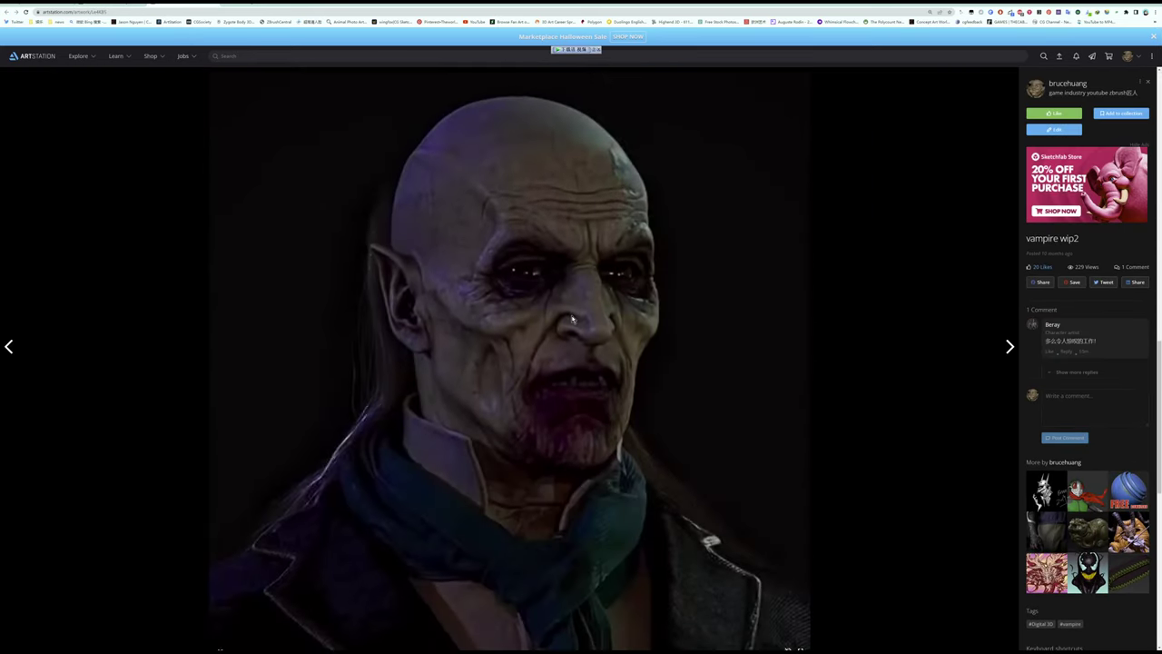
scroll(577, 331, "down", 2)
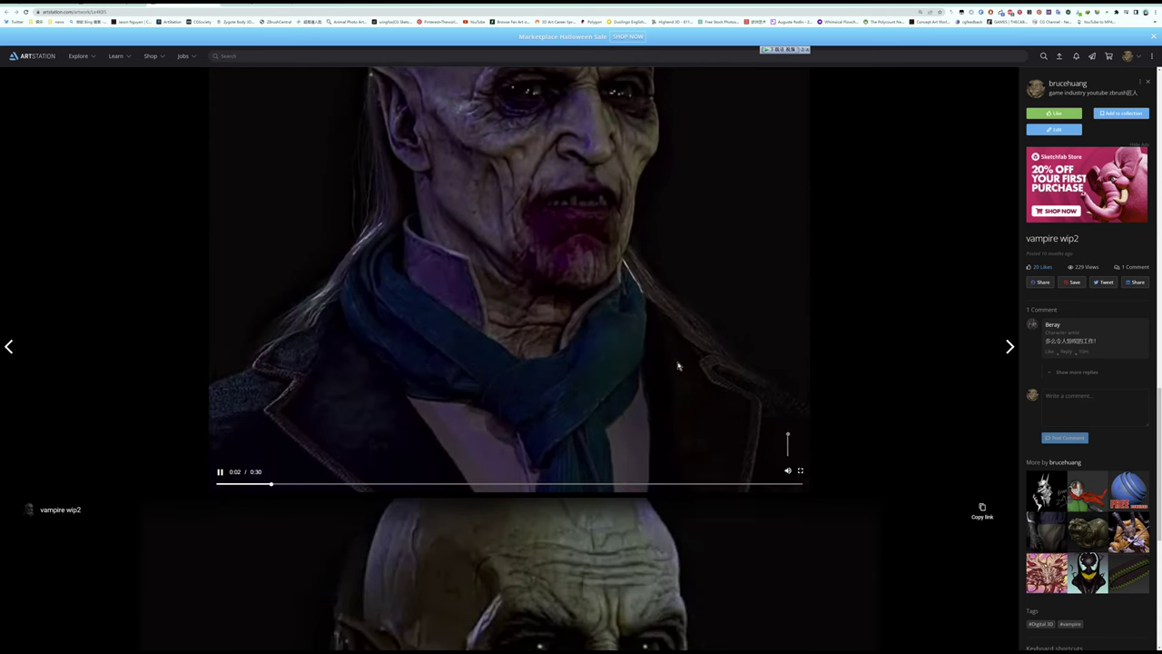
scroll(677, 366, "up", 1)
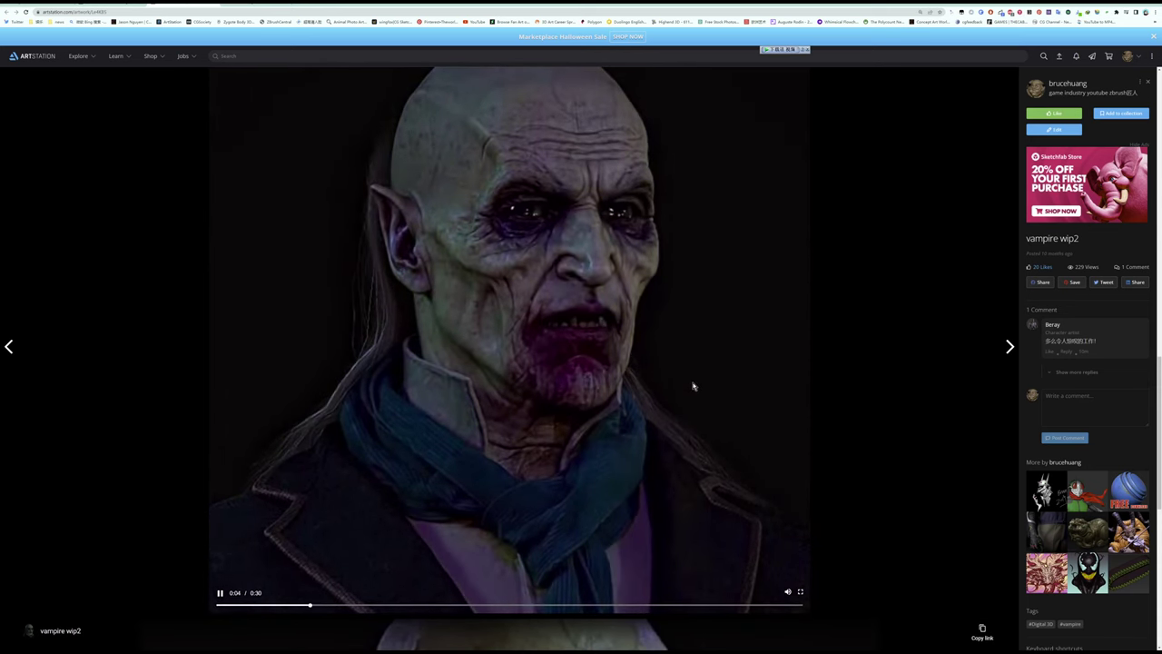
scroll(692, 383, "up", 1)
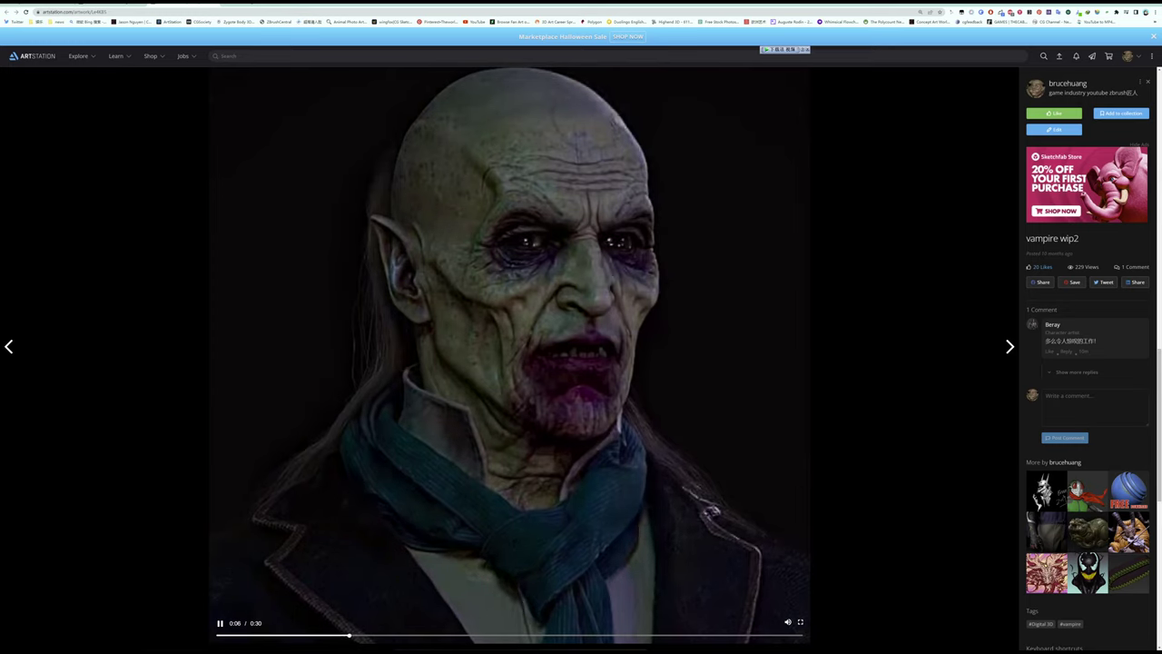